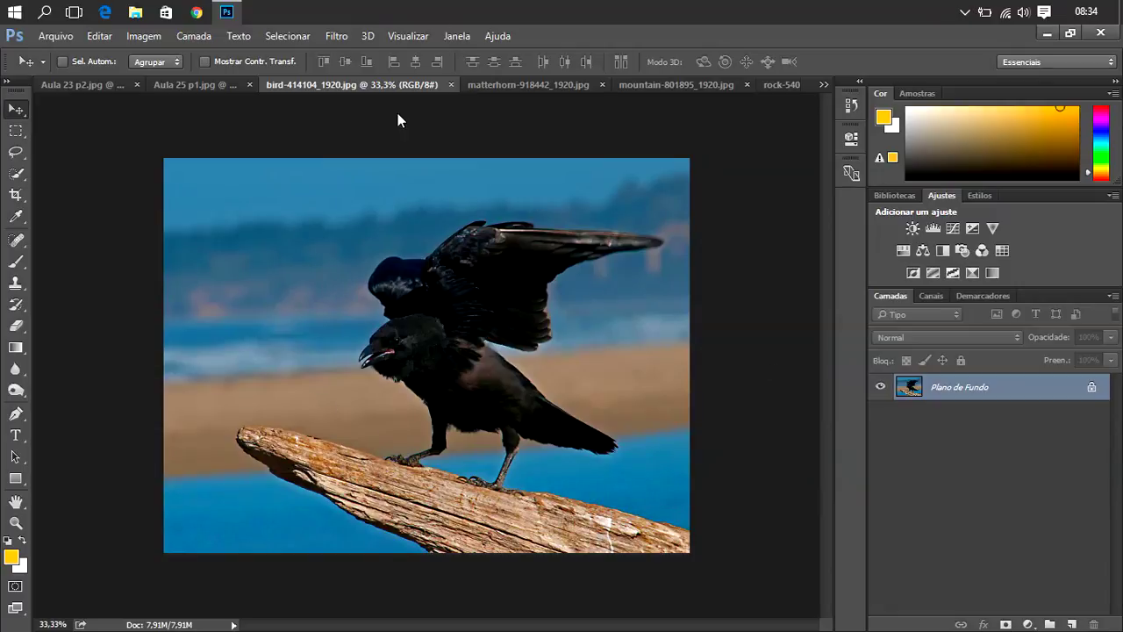
- Browse the bird, Matterhorn, mountain, rock and Aula 25 p1 photos, dismissing the locked-layer alert
mouse_move(342, 190)
left_mouse_down()
mouse_move(426, 203)
mouse_move(516, 254)
mouse_move(374, 360)
mouse_move(435, 332)
left_mouse_up()
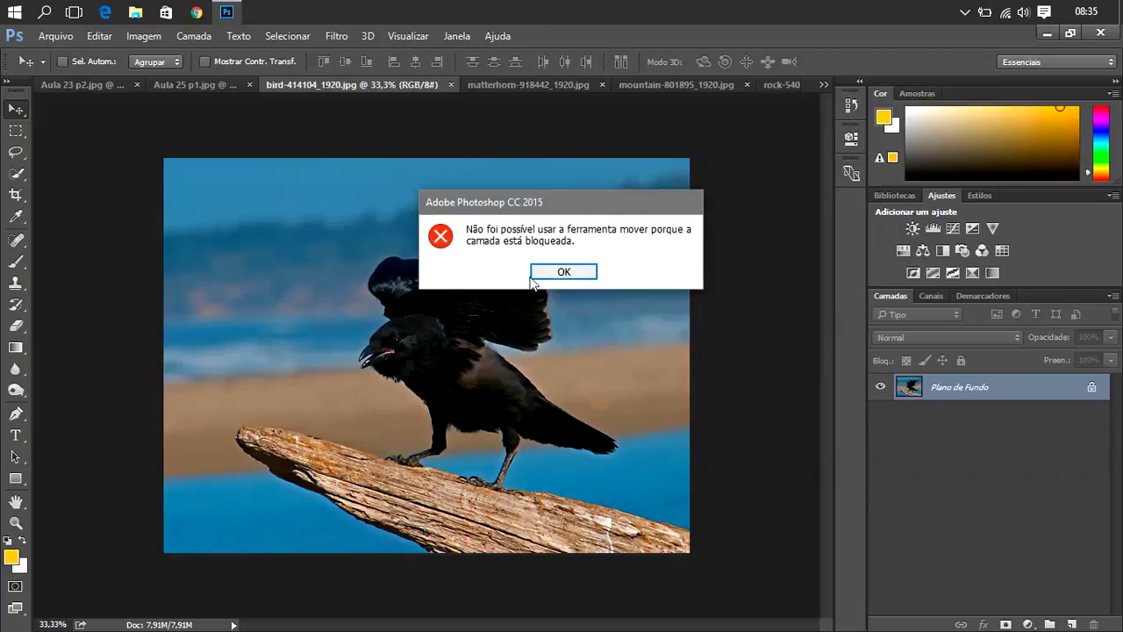
left_click(550, 273)
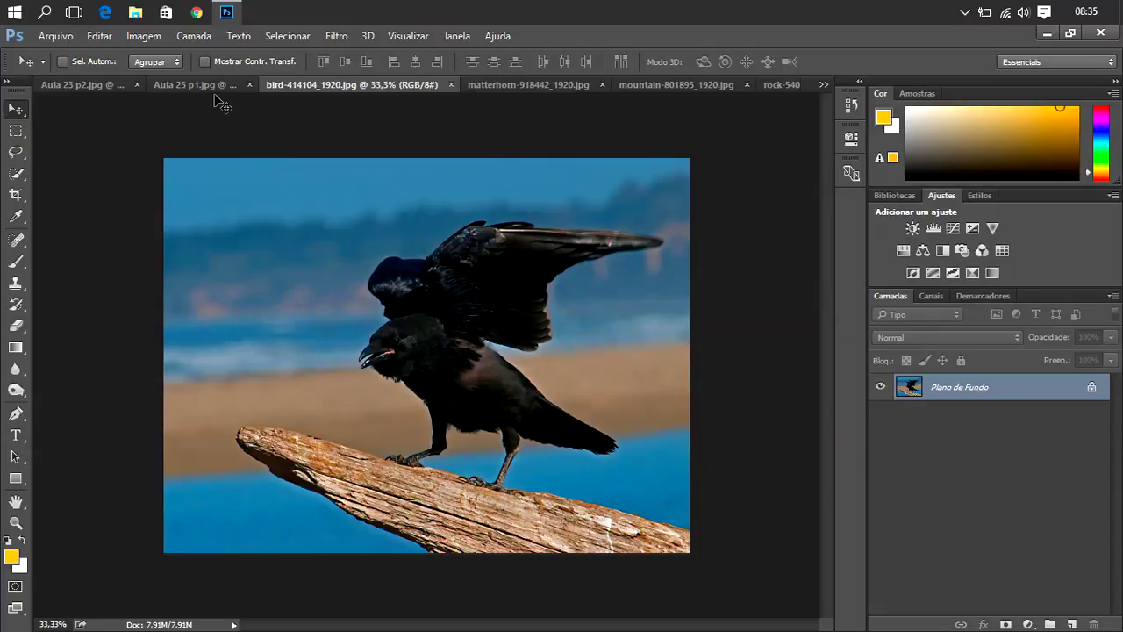
left_click(500, 90)
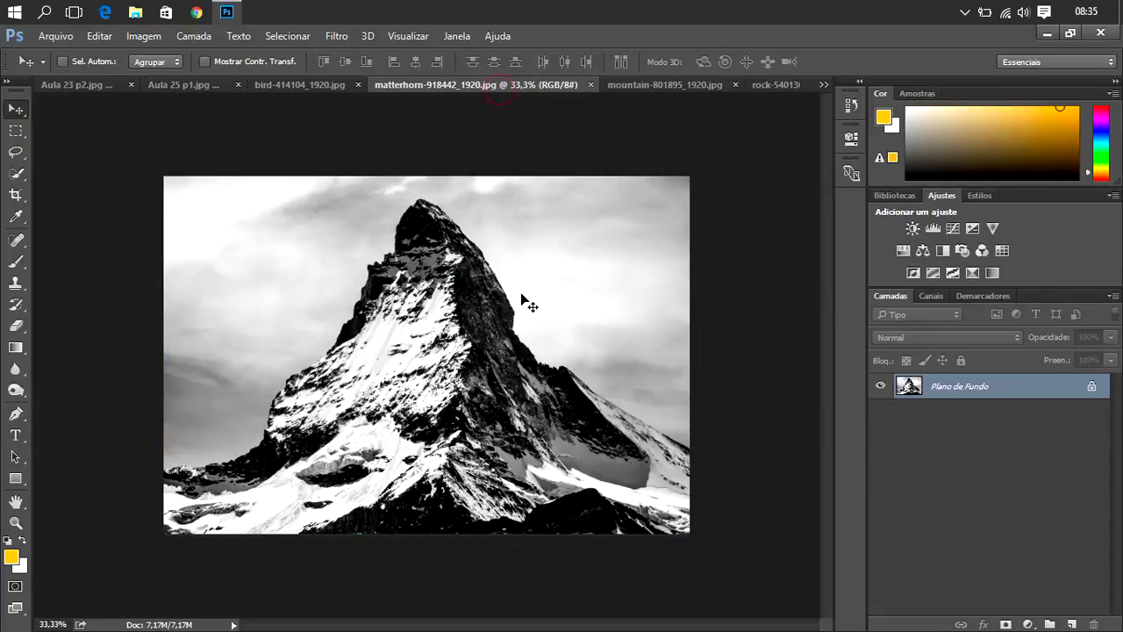
left_click(666, 87)
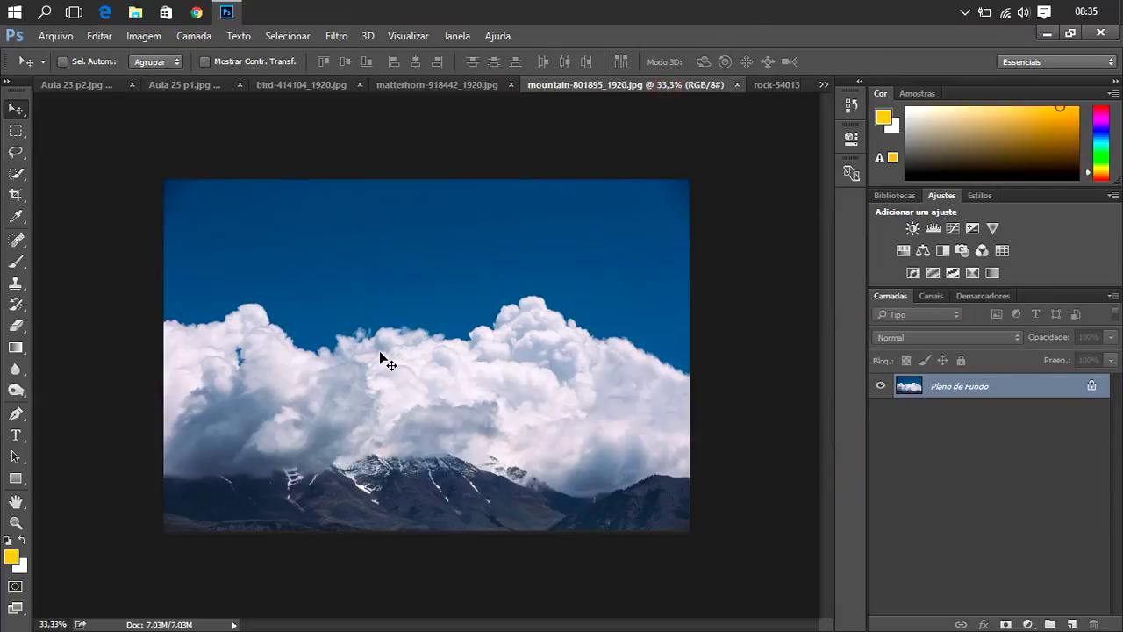
left_click(782, 81)
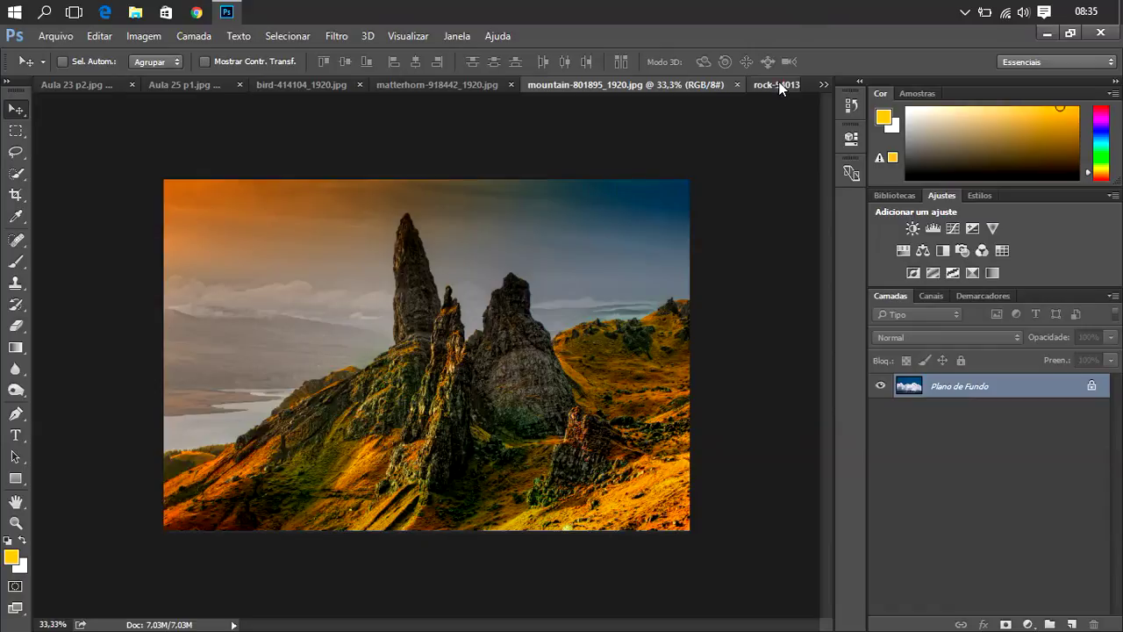
left_click(823, 84)
left_click(823, 83)
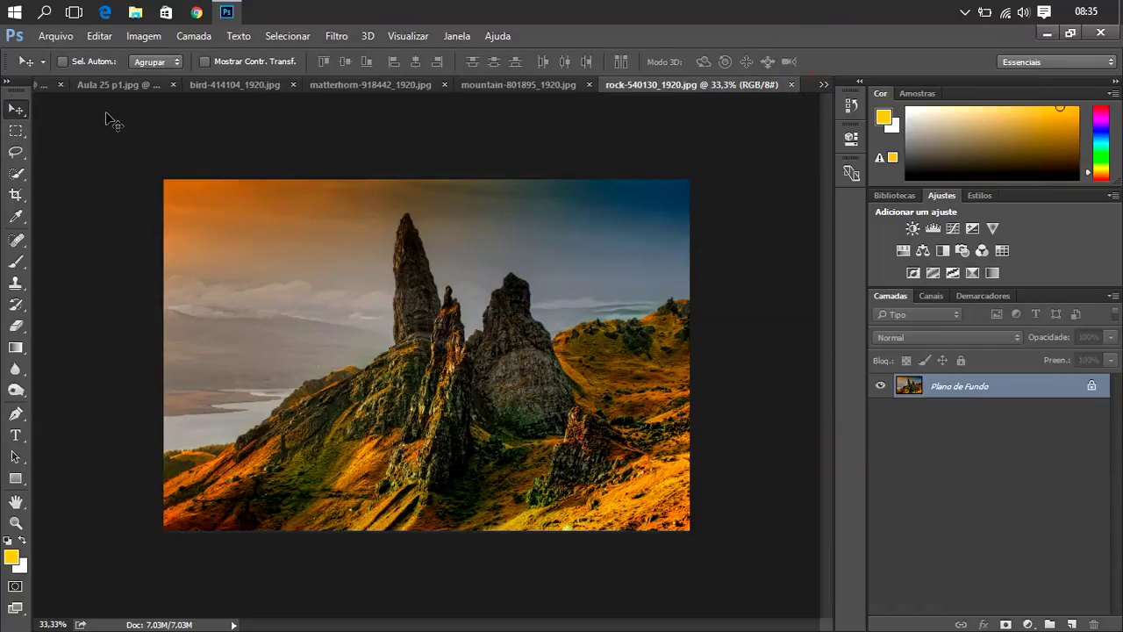
left_click(113, 87)
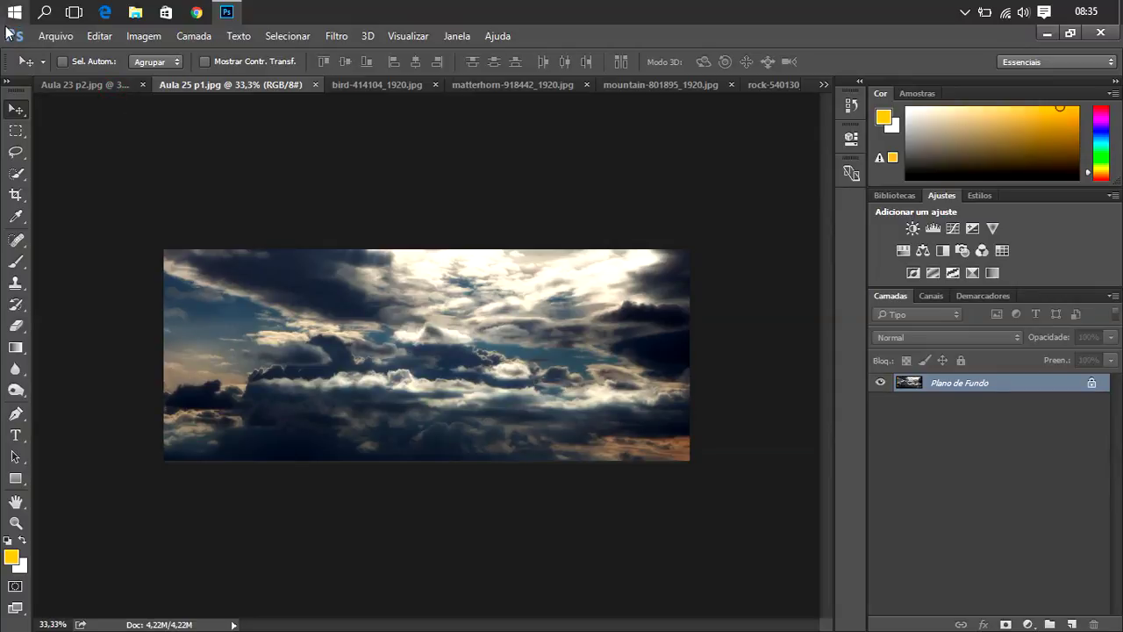
left_click(70, 85)
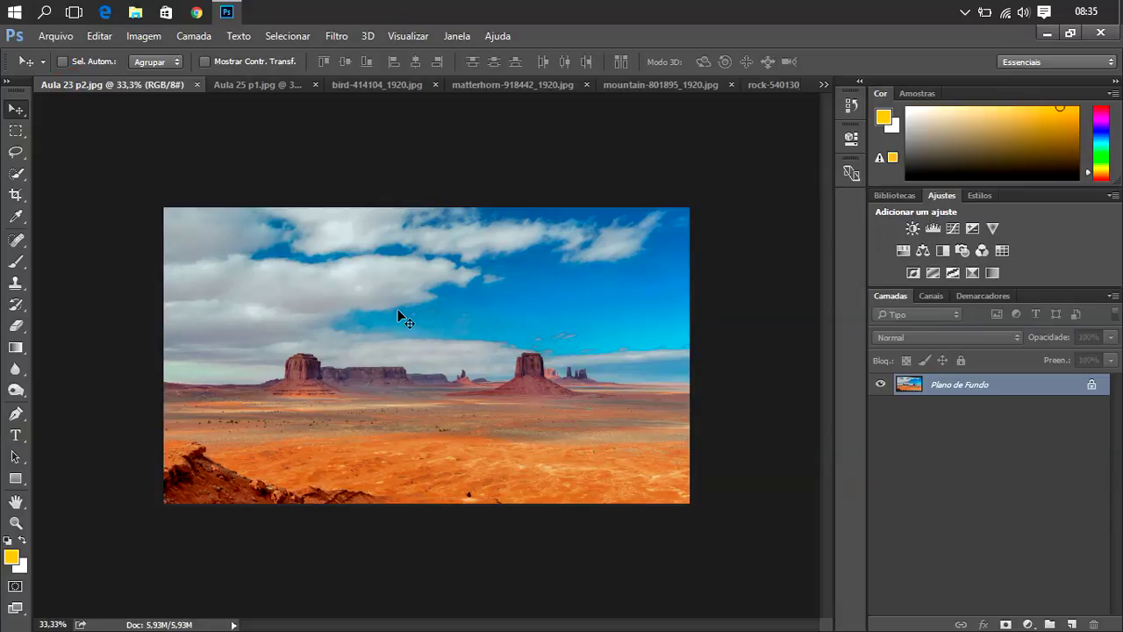
- Cycle through the photos again, dismiss the locked-layer alert, and bring Aula 23 p2.jpg forward
left_click(271, 86)
left_click(373, 87)
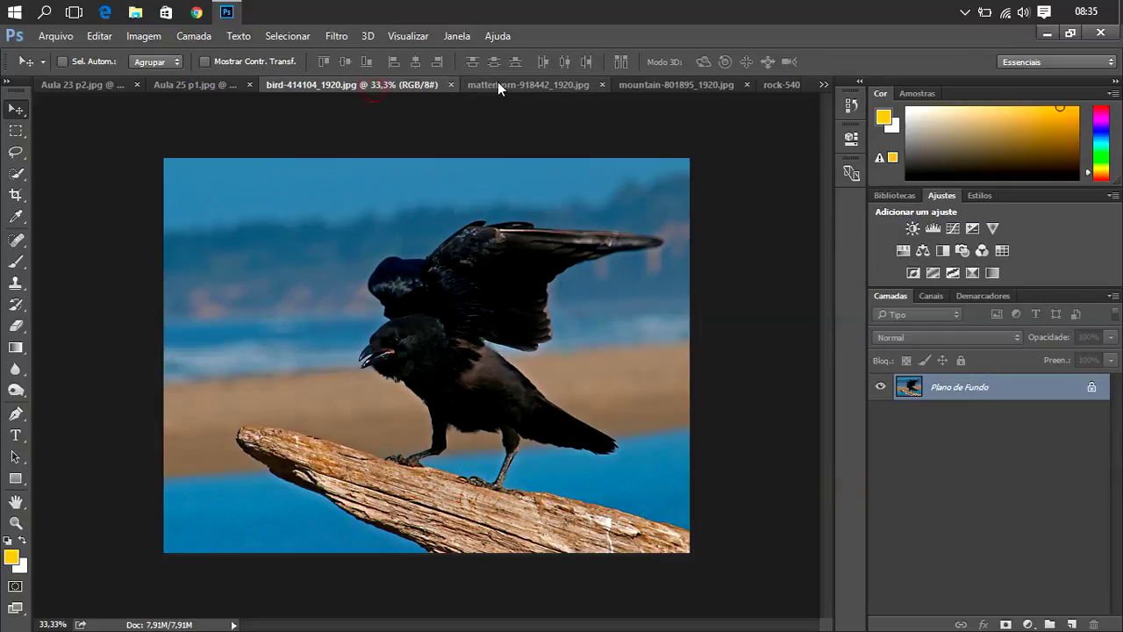
left_click(509, 84)
left_click(638, 86)
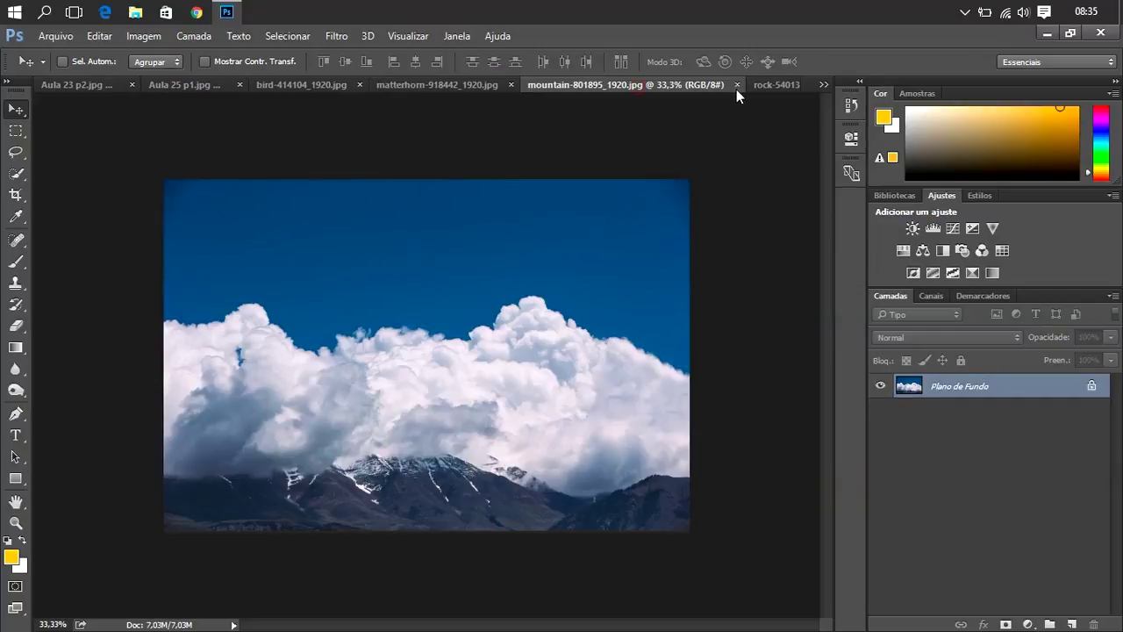
left_click(778, 88)
left_click(782, 83)
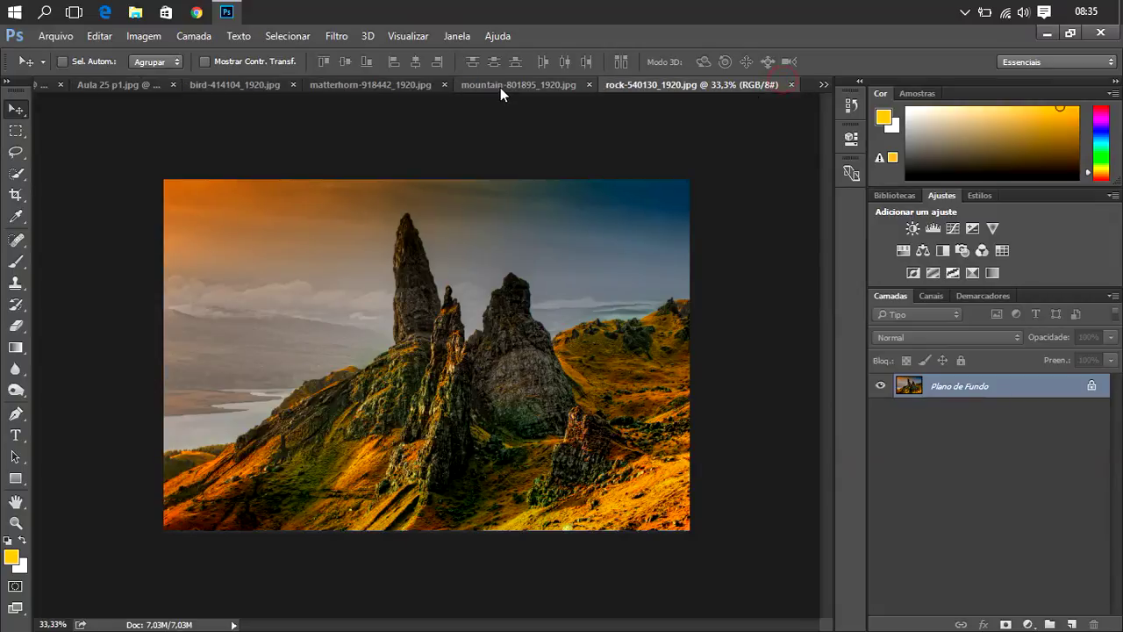
left_click(680, 531)
left_click(546, 273)
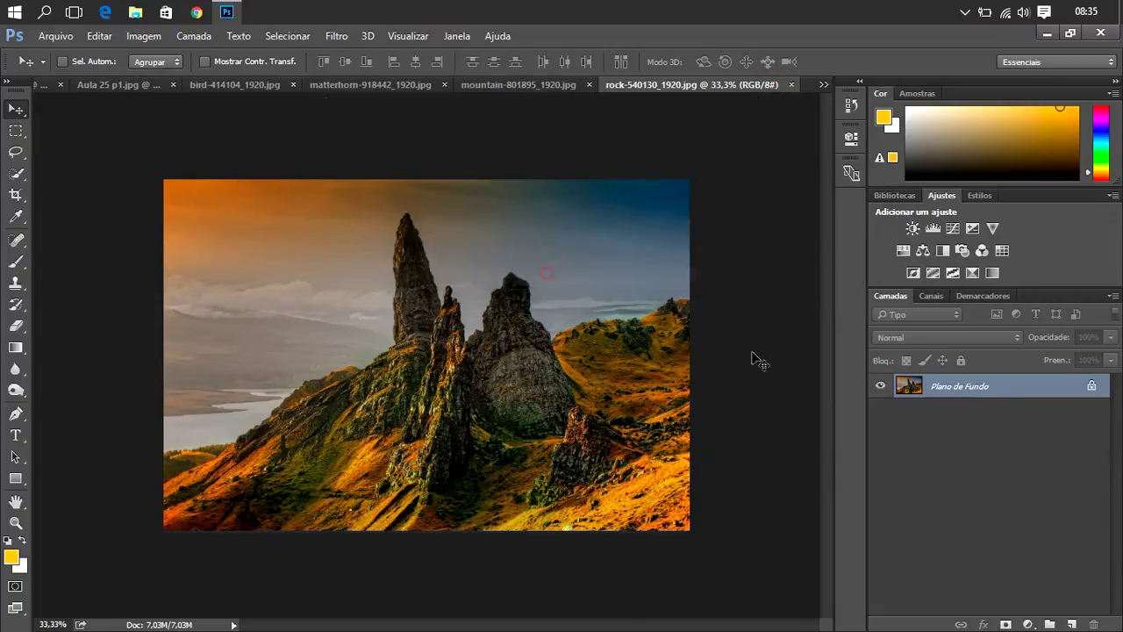
left_click(121, 83)
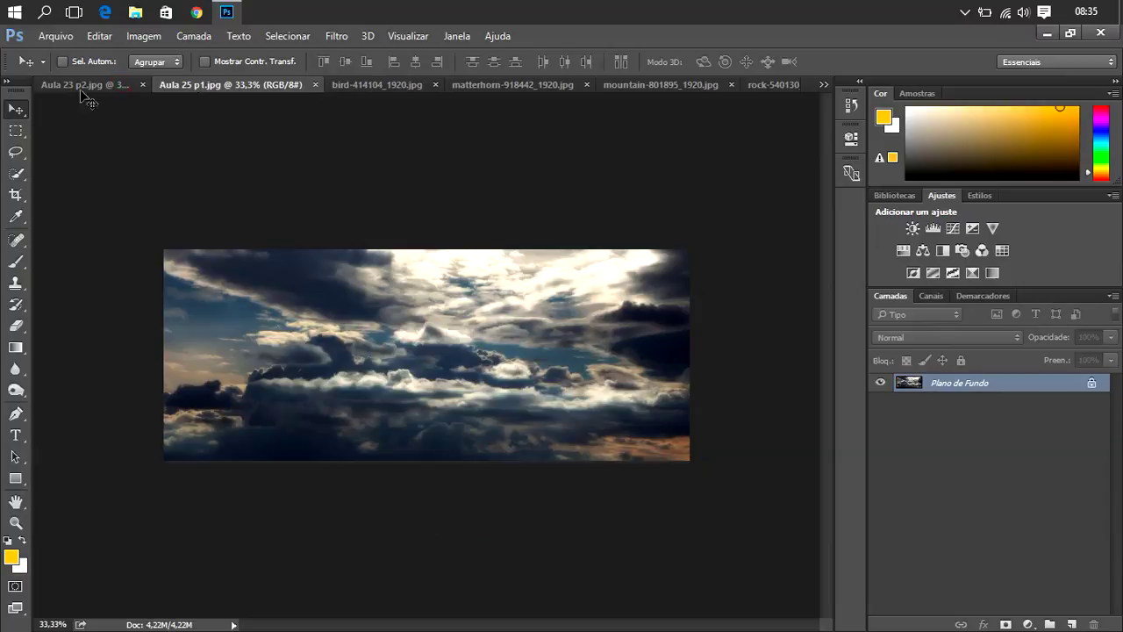
left_click(81, 86)
left_click(53, 35)
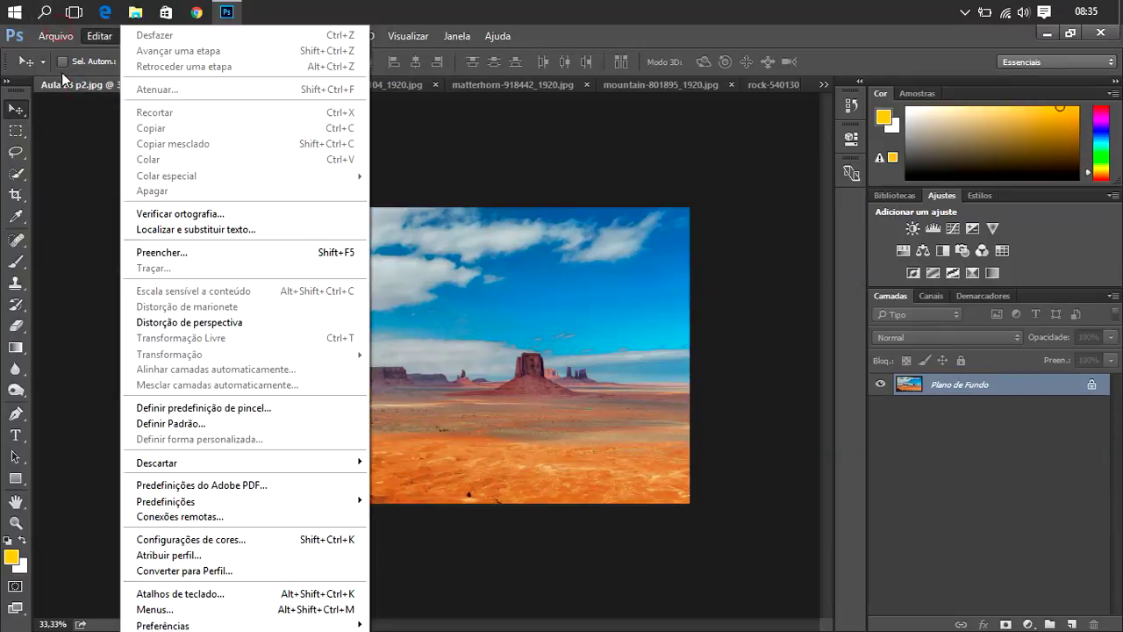
mouse_move(63, 54)
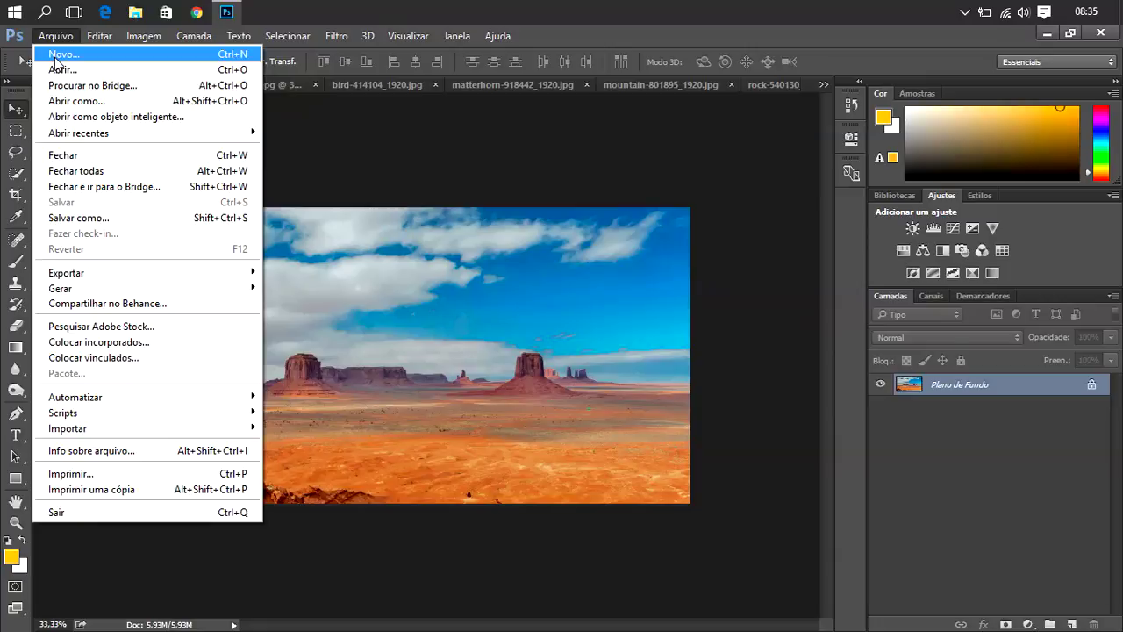
- Start a new document named Novo using the Web preset (1366×768 px, 72 ppi)
left_click(58, 55)
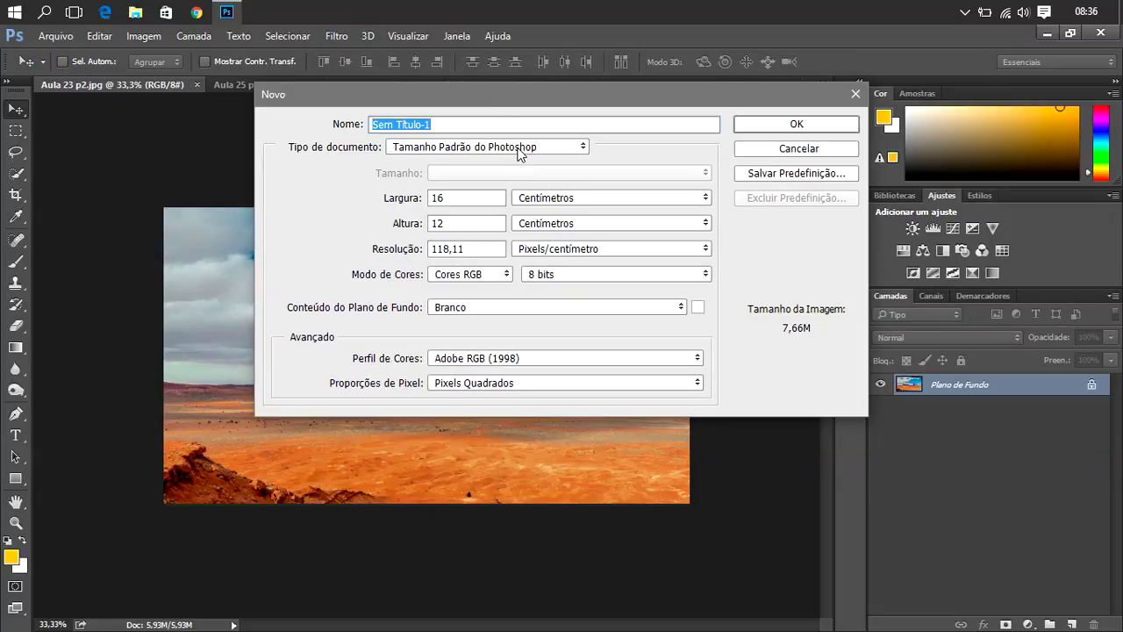
type("Novo")
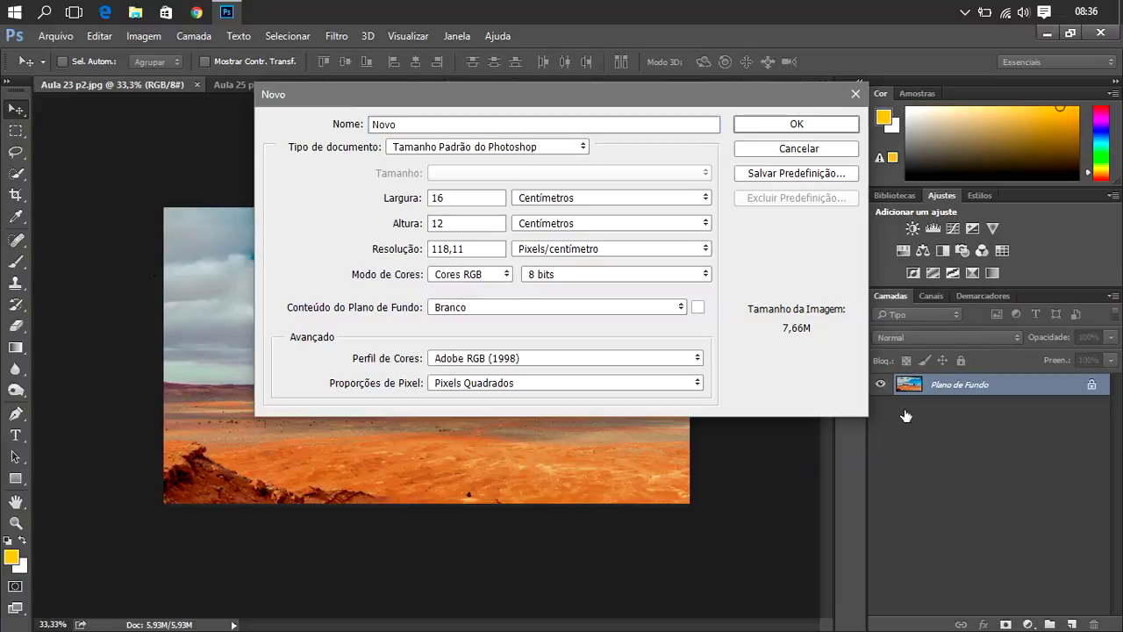
mouse_move(633, 94)
left_mouse_down()
mouse_move(341, 504)
mouse_move(700, 208)
left_mouse_up()
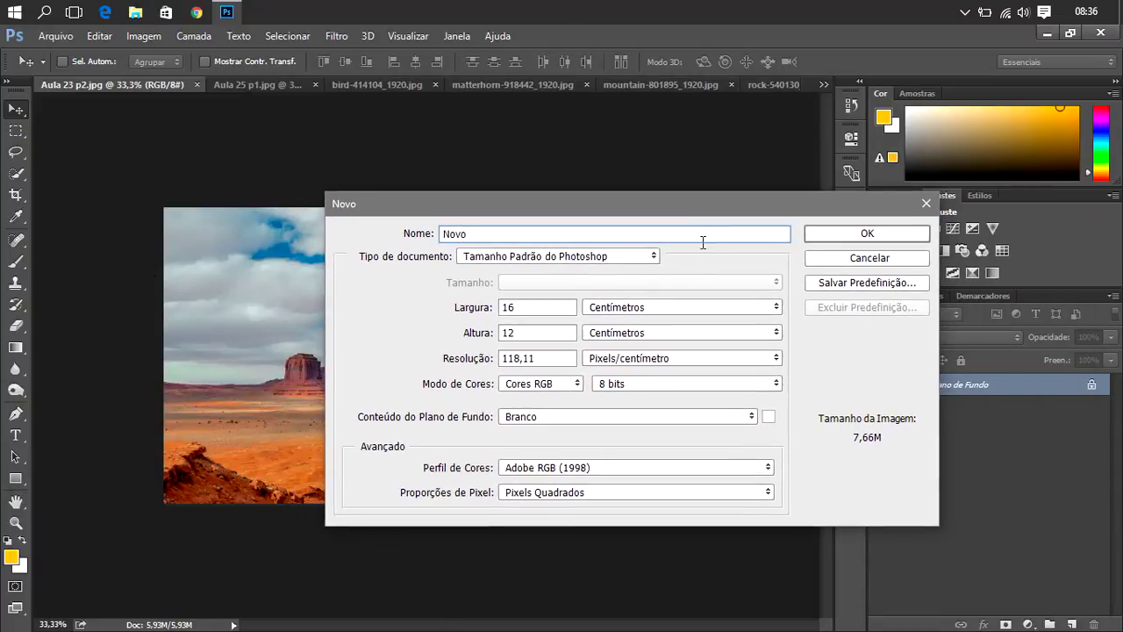
left_click(600, 256)
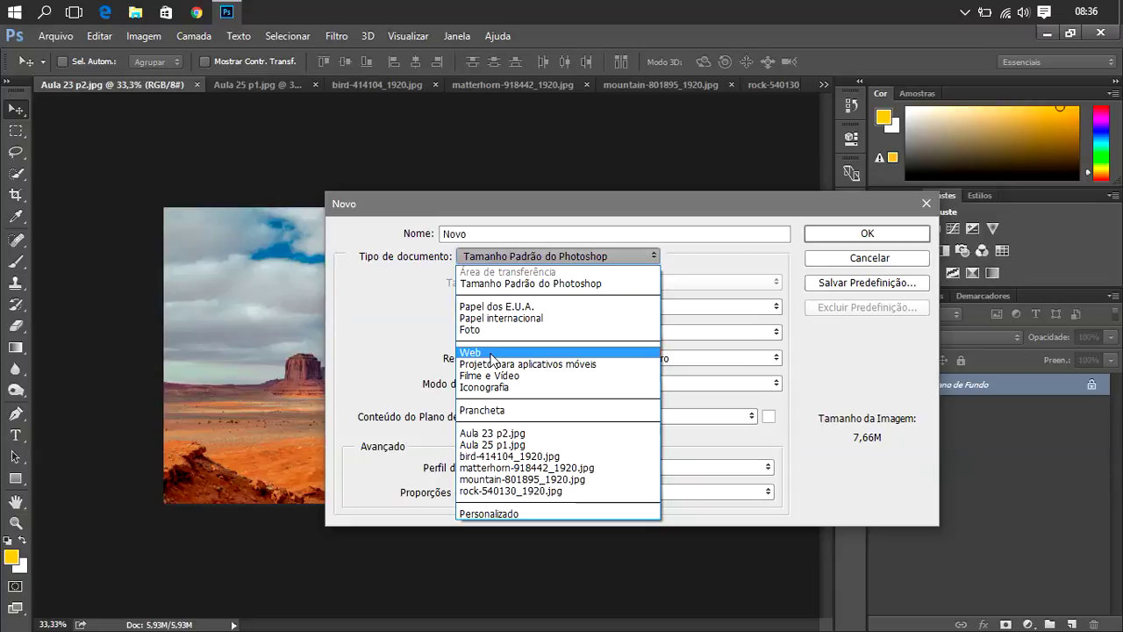
left_click(490, 353)
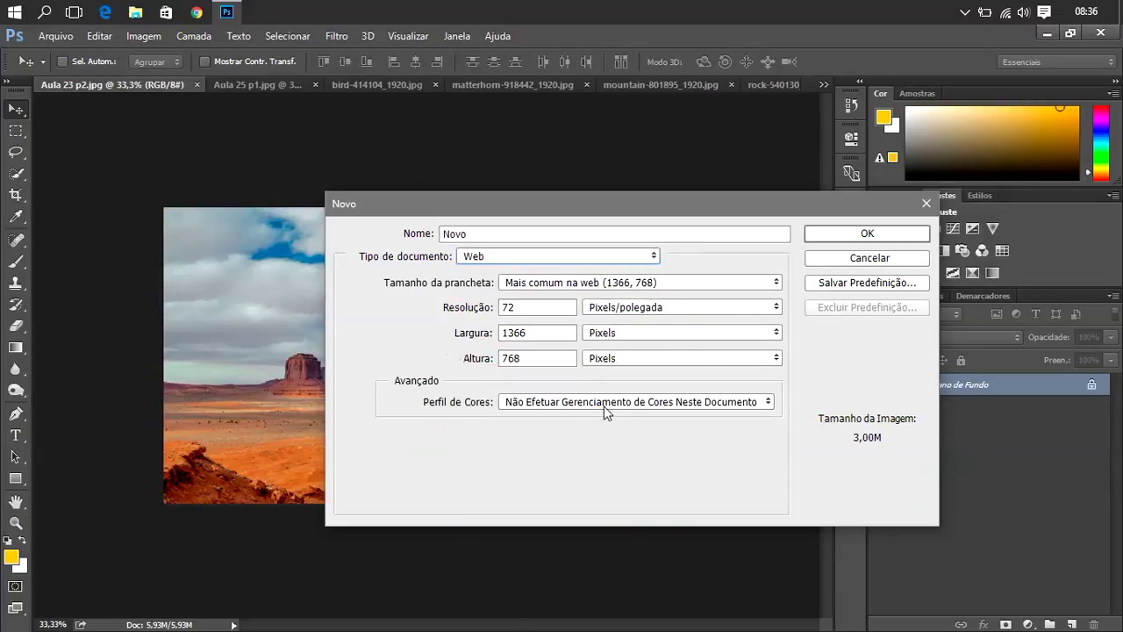
- Set the new document to 300 ppi, 2000 px wide and 1000 px high
double_click(542, 306)
type("3")
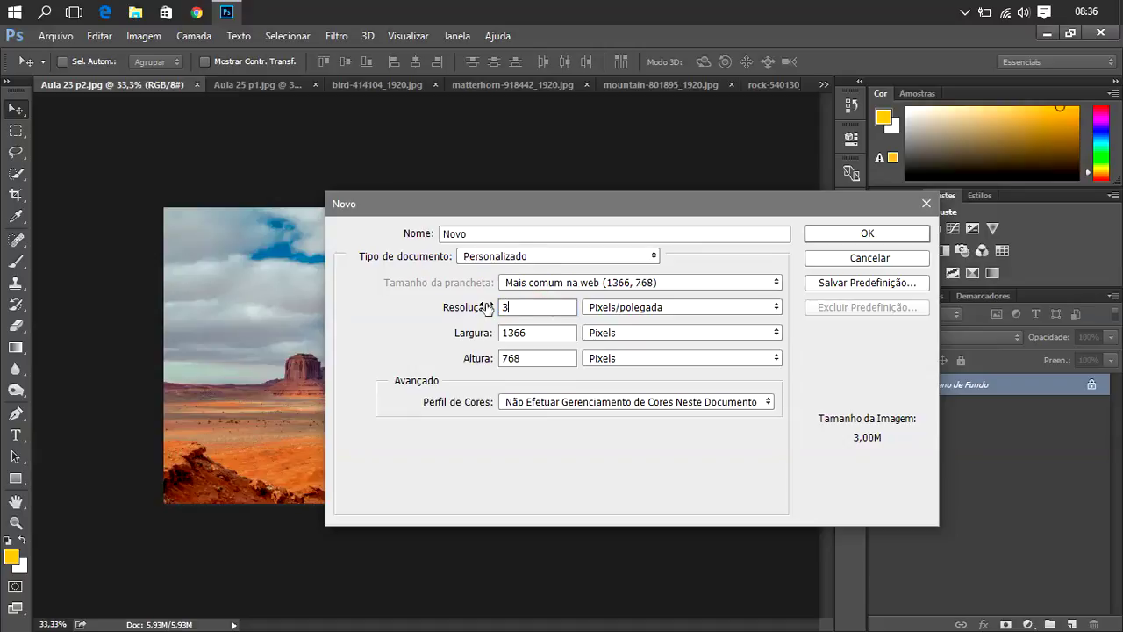
type("00")
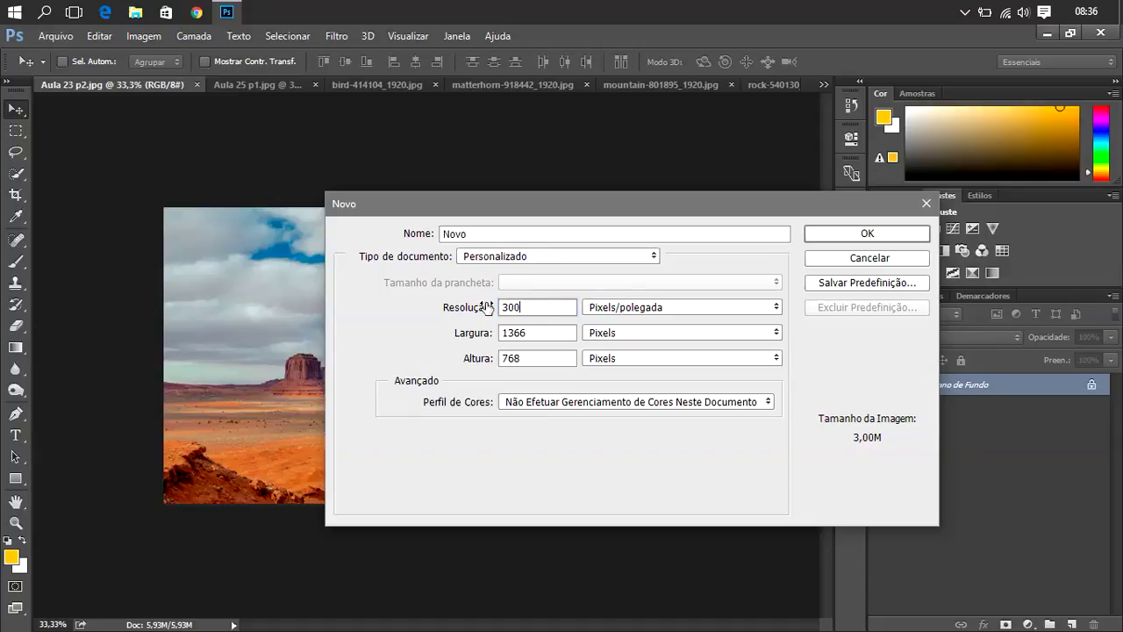
left_click(582, 337)
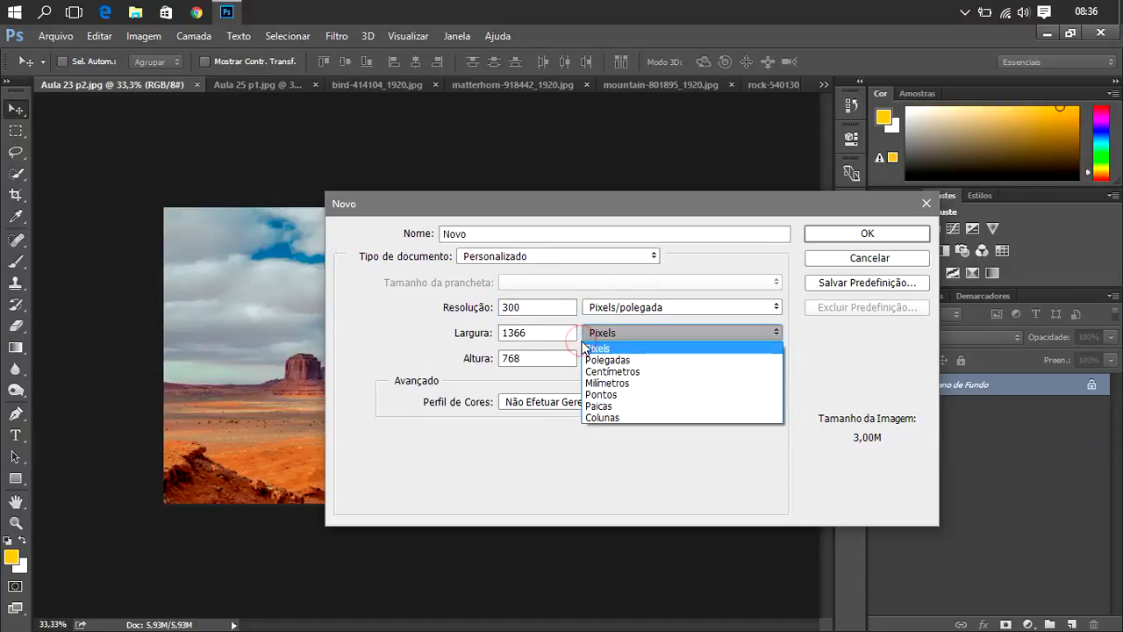
left_click(597, 349)
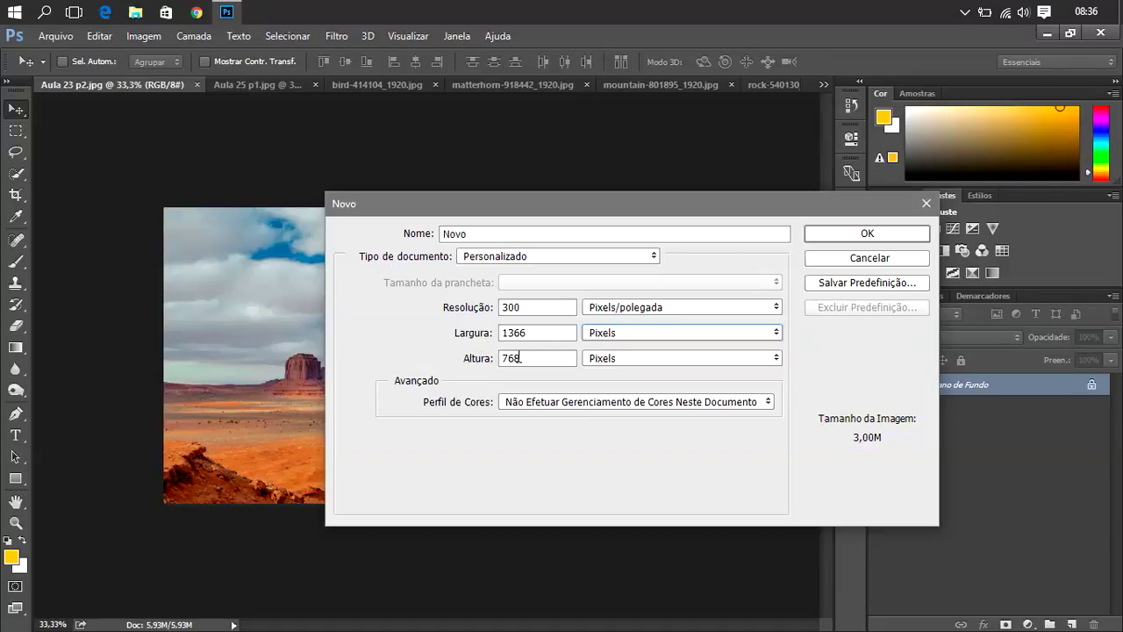
double_click(534, 332)
type("2")
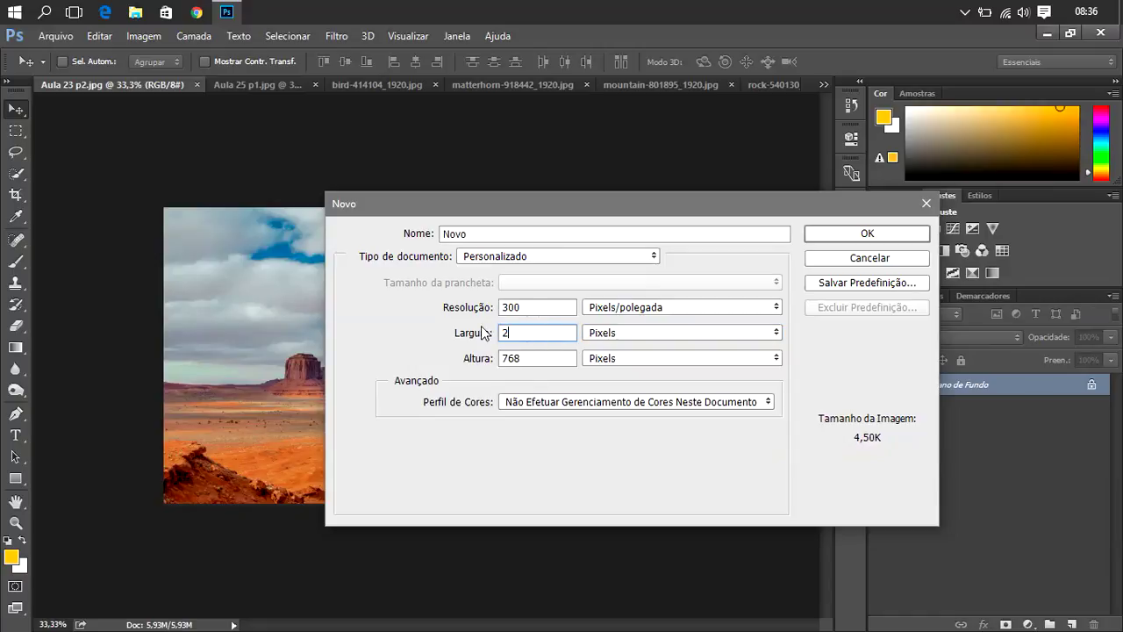
type("000")
double_click(516, 358)
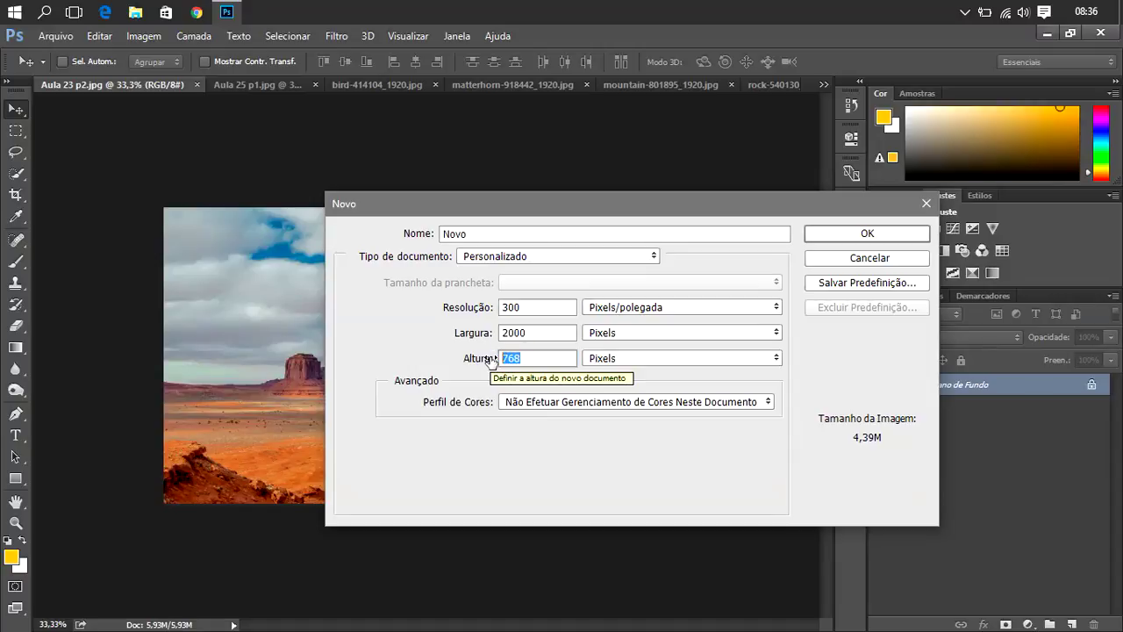
type("90")
key("BackSpace")
key("BackSpace")
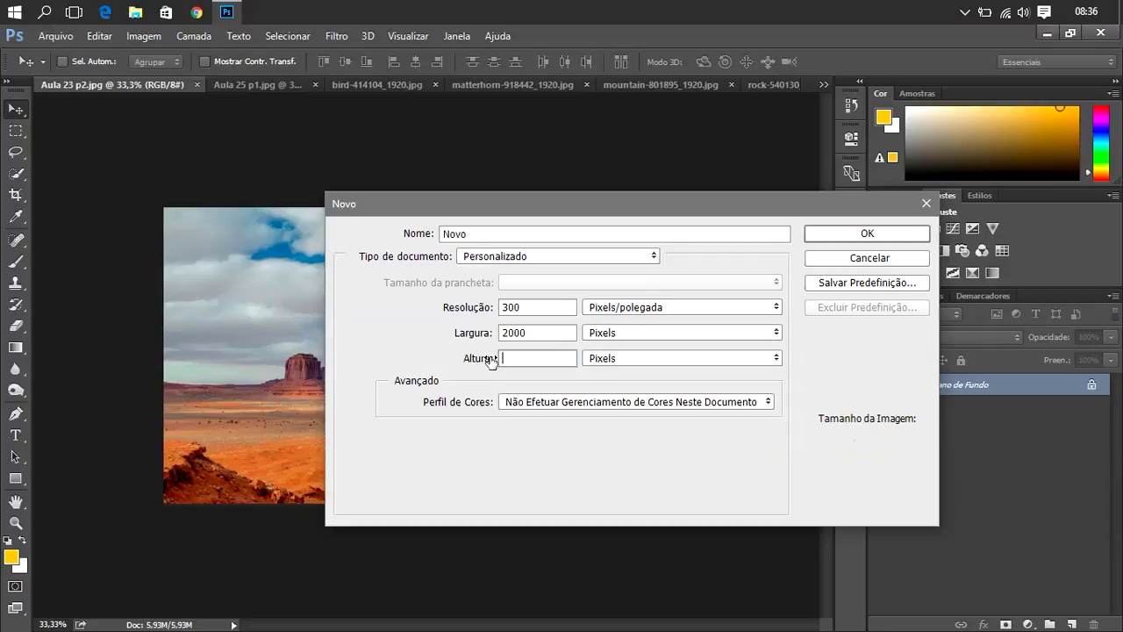
left_click(490, 361)
type("1000")
- Choose the Adobe RGB (1998) colour profile and create the document
left_click(675, 402)
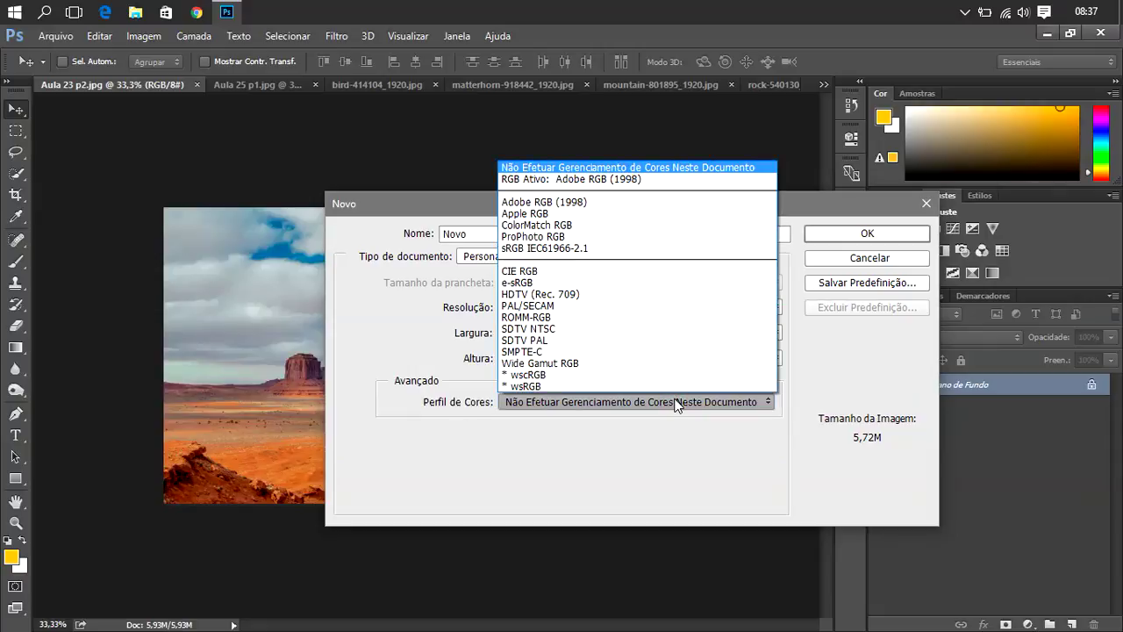
left_click(549, 180)
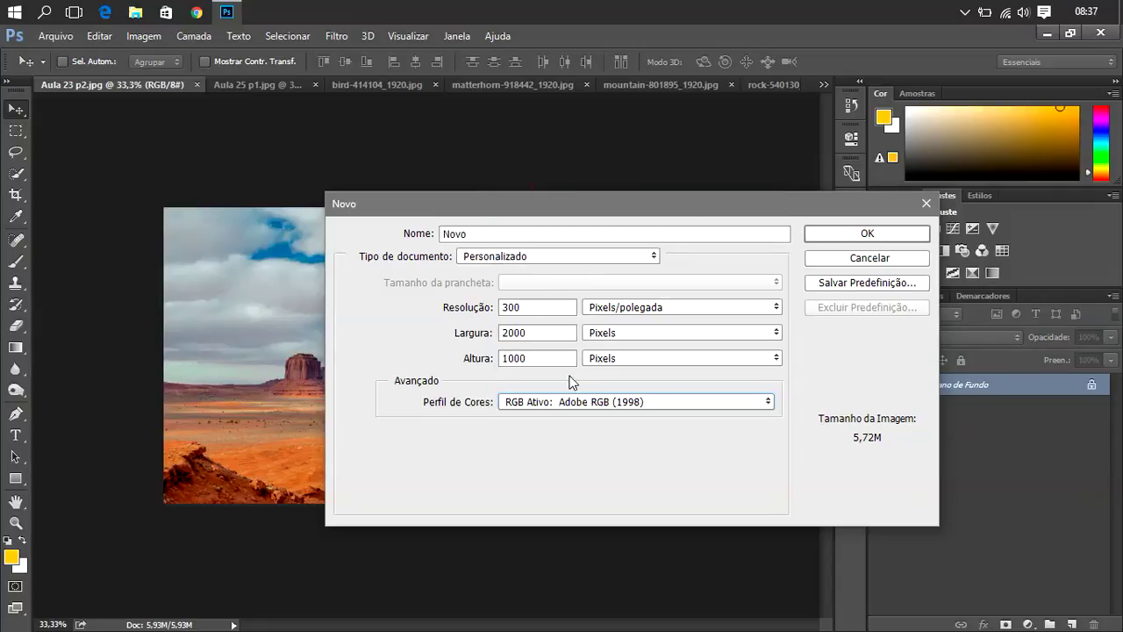
left_click(858, 232)
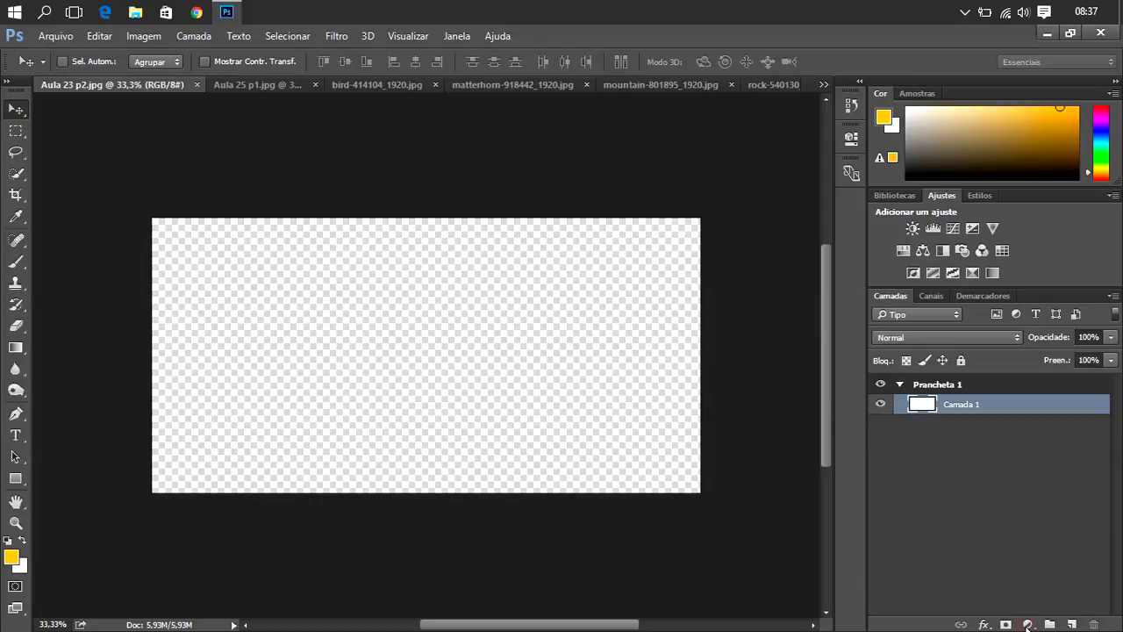
- Show the Novo artboard document and collapse the Device Preview panel
left_click(1029, 625)
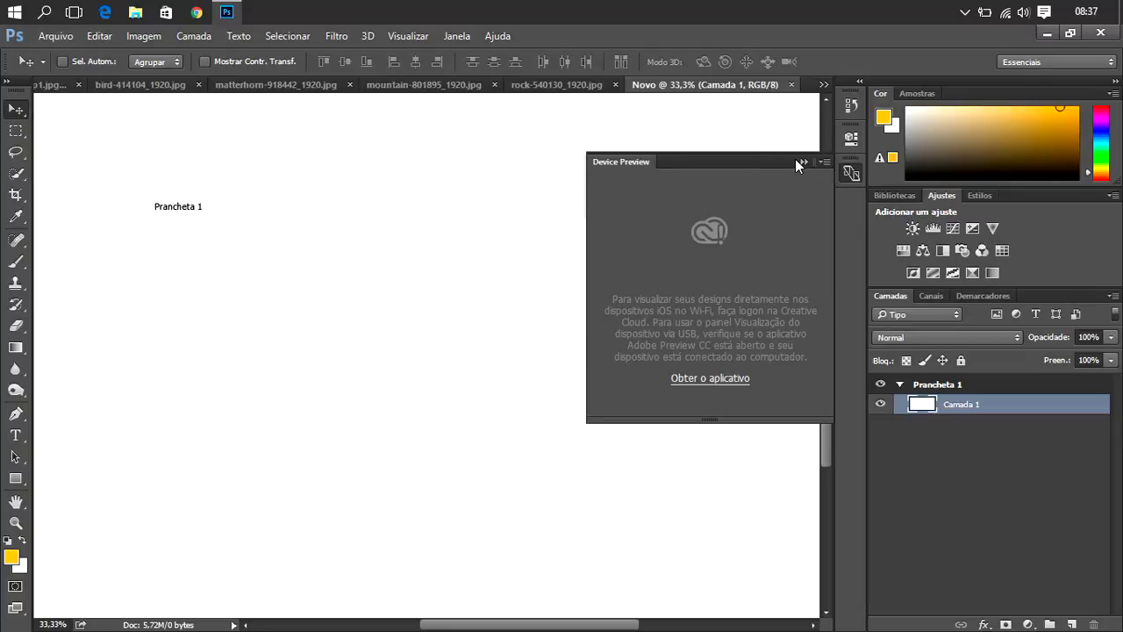
left_click(803, 163)
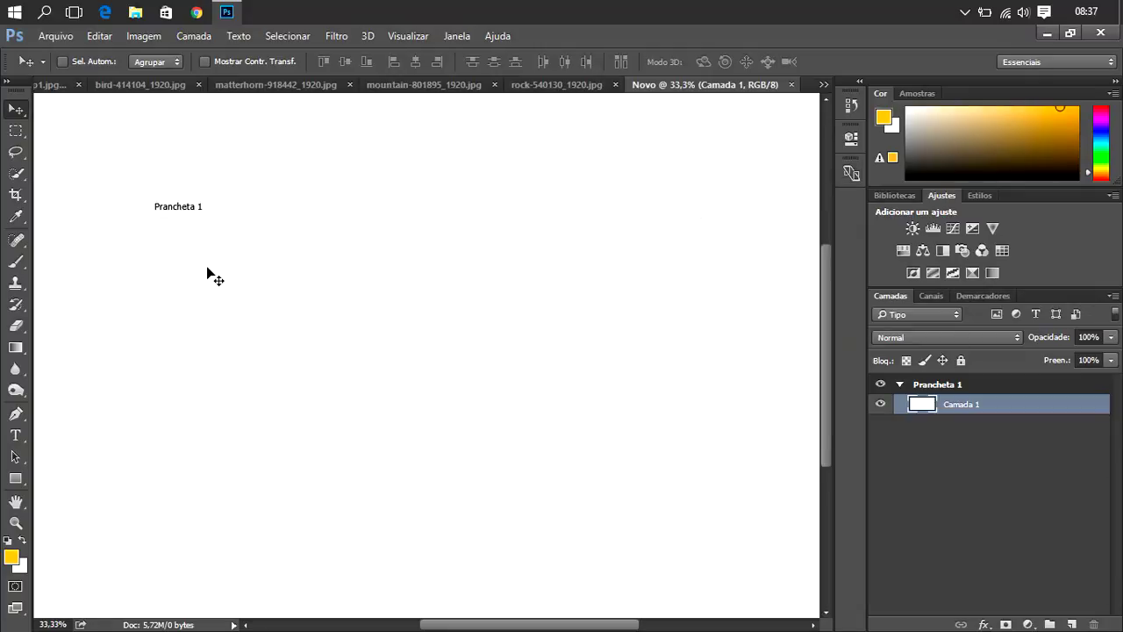
scroll(215, 277, "down", 1)
scroll(219, 276, "up", 3)
scroll(220, 279, "up", 4)
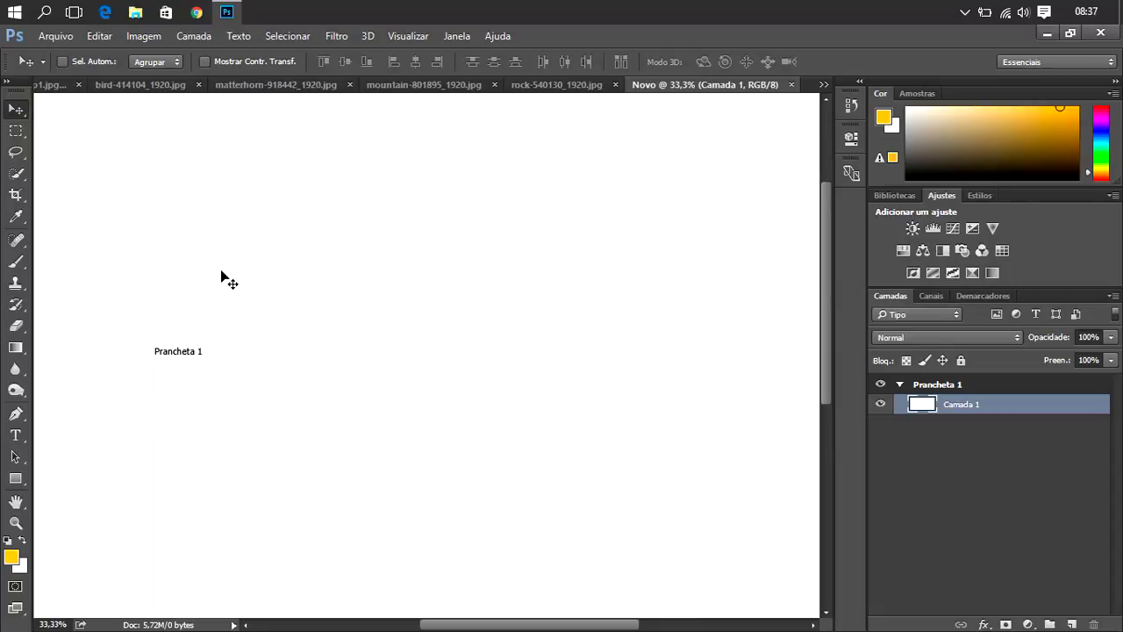
scroll(225, 280, "down", 3)
scroll(226, 281, "down", 3)
scroll(225, 280, "up", 1)
scroll(226, 281, "up", 1)
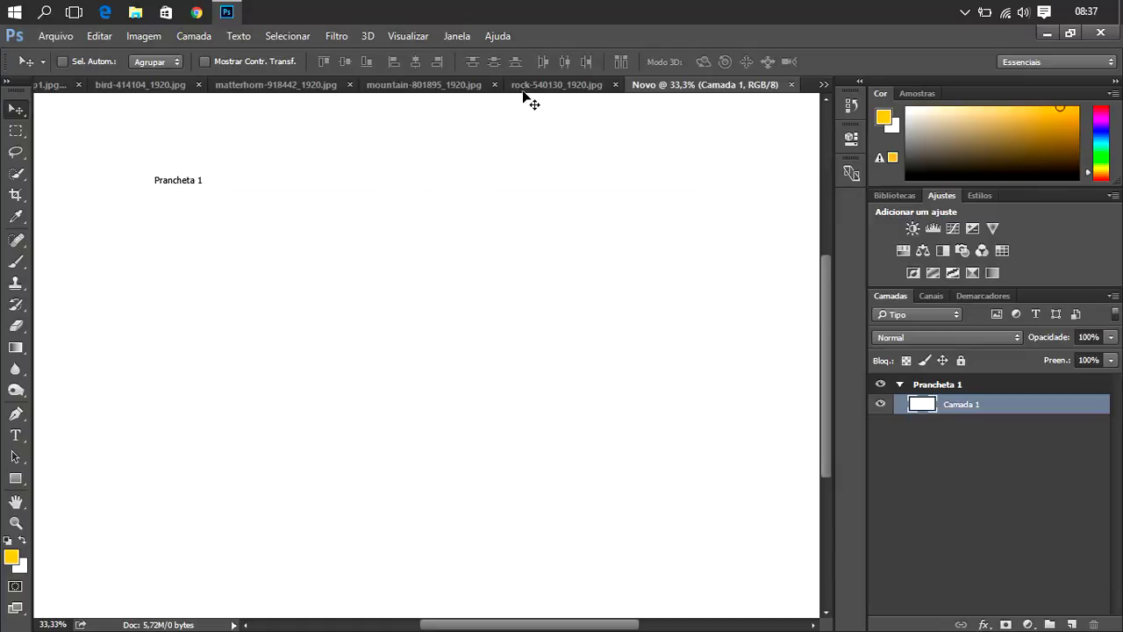
- Browse the rock, mountain, Matterhorn and Aula 25 p1 photos, then bring Aula 23 p2.jpg forward
left_click(526, 88)
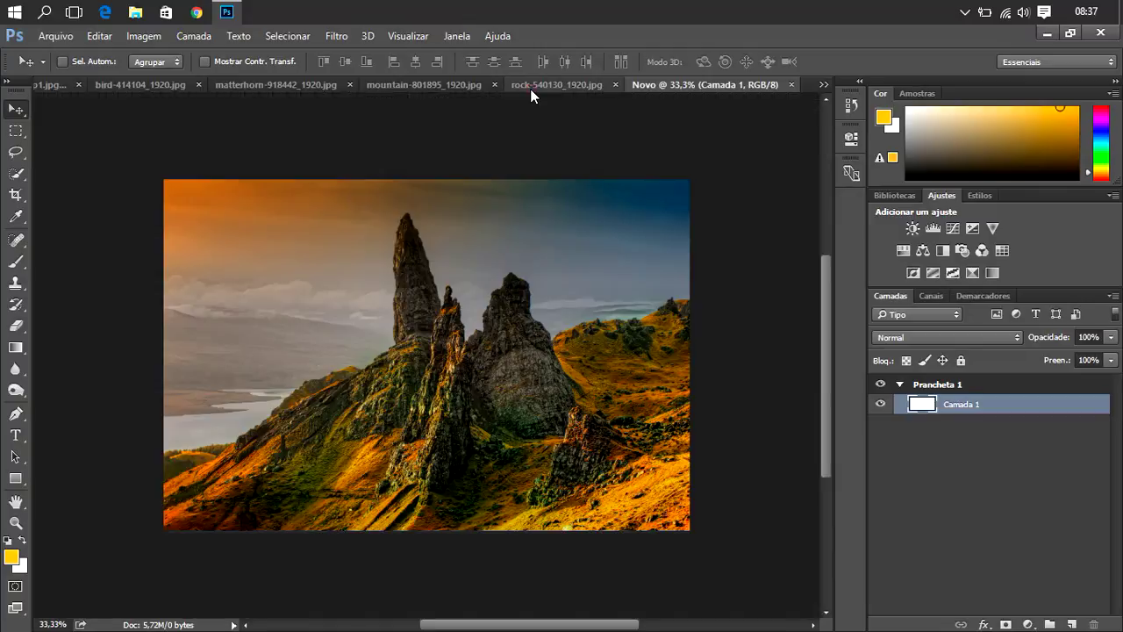
left_click(455, 88)
left_click(313, 89)
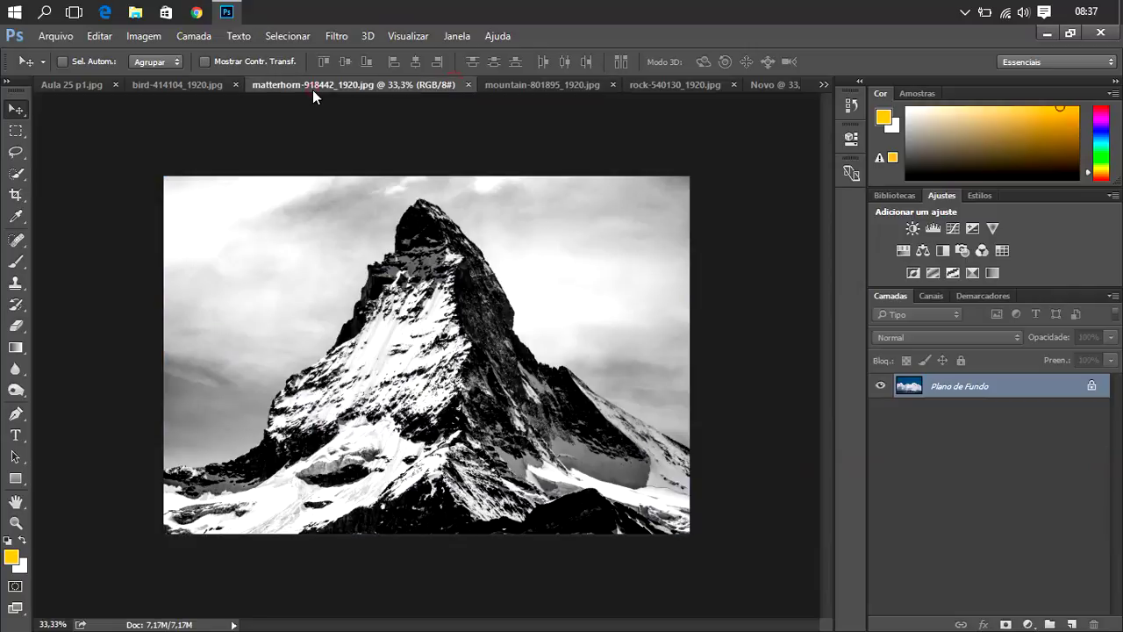
left_click(70, 86)
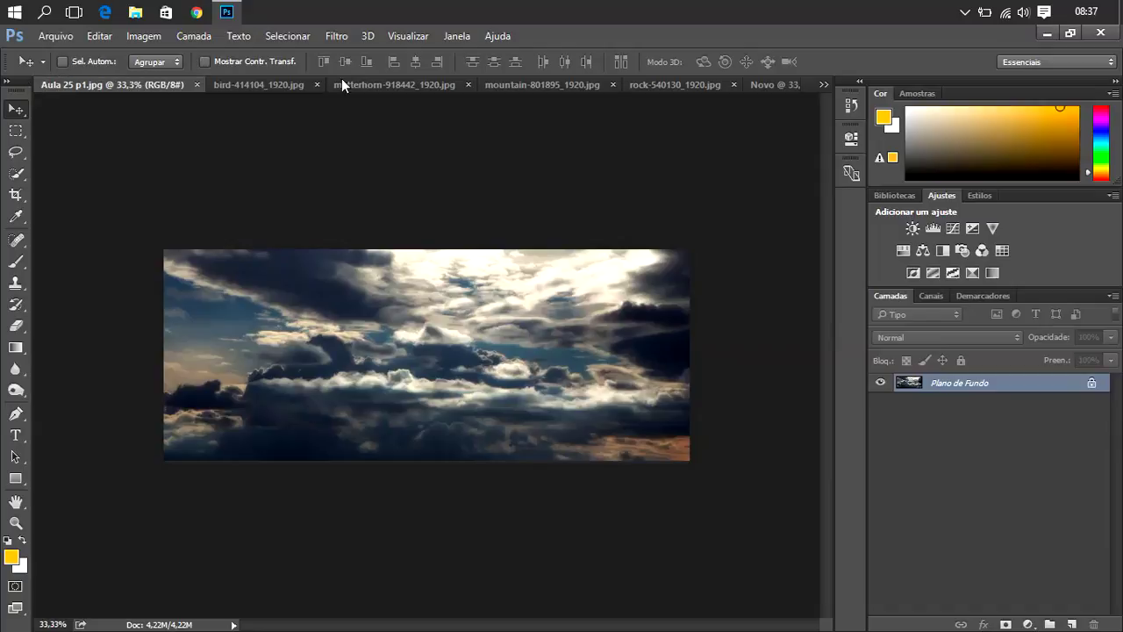
left_click(826, 84)
left_click(874, 90)
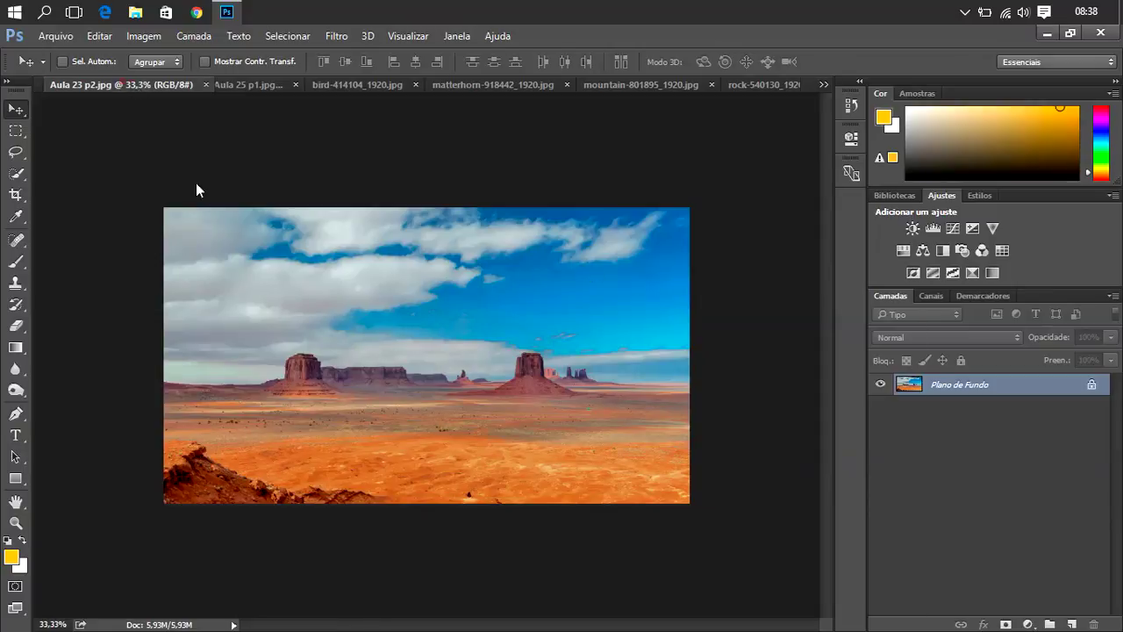
- Float the Aula 23 p2.jpg window and copy the desert photo onto Prancheta 1 as Camada 2
left_click_drag(127, 90, 208, 210)
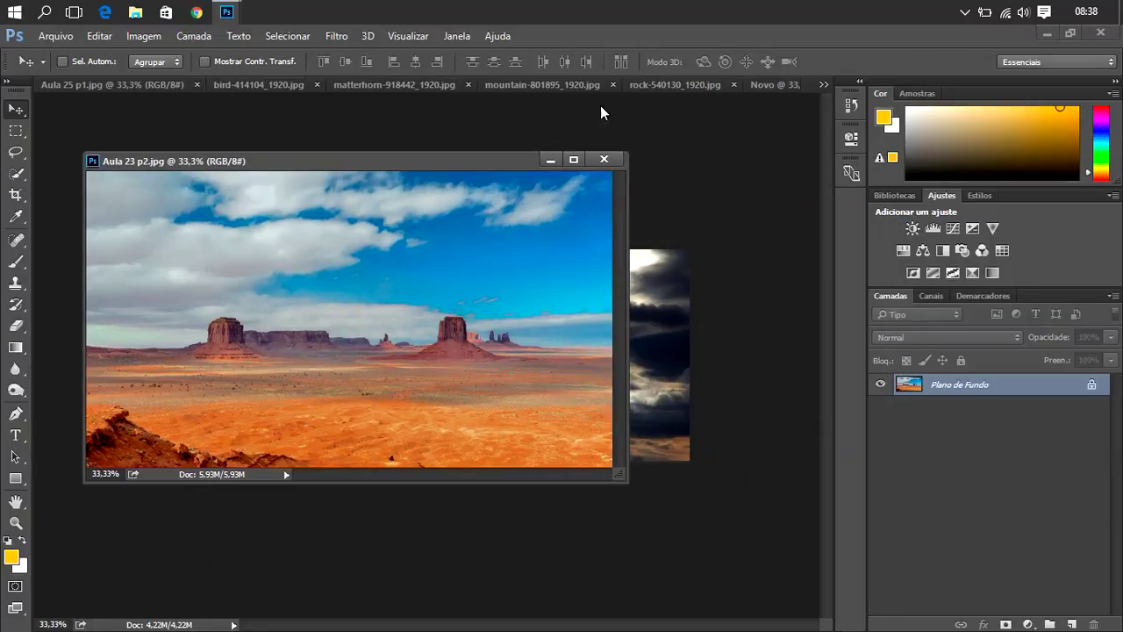
left_click(767, 84)
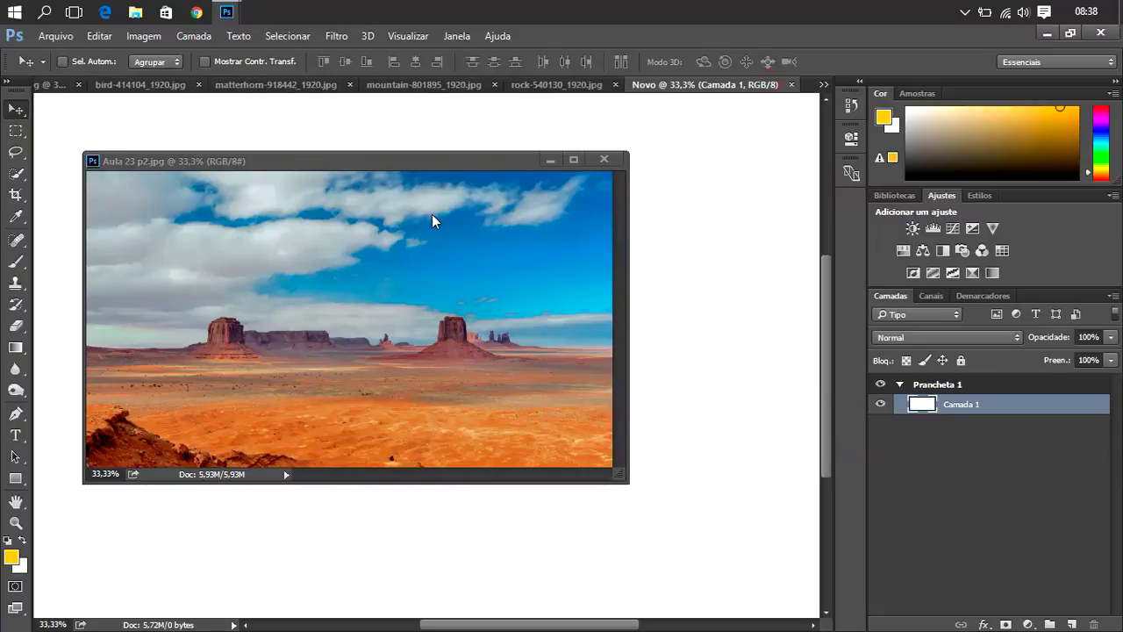
key("ctrl+Tab")
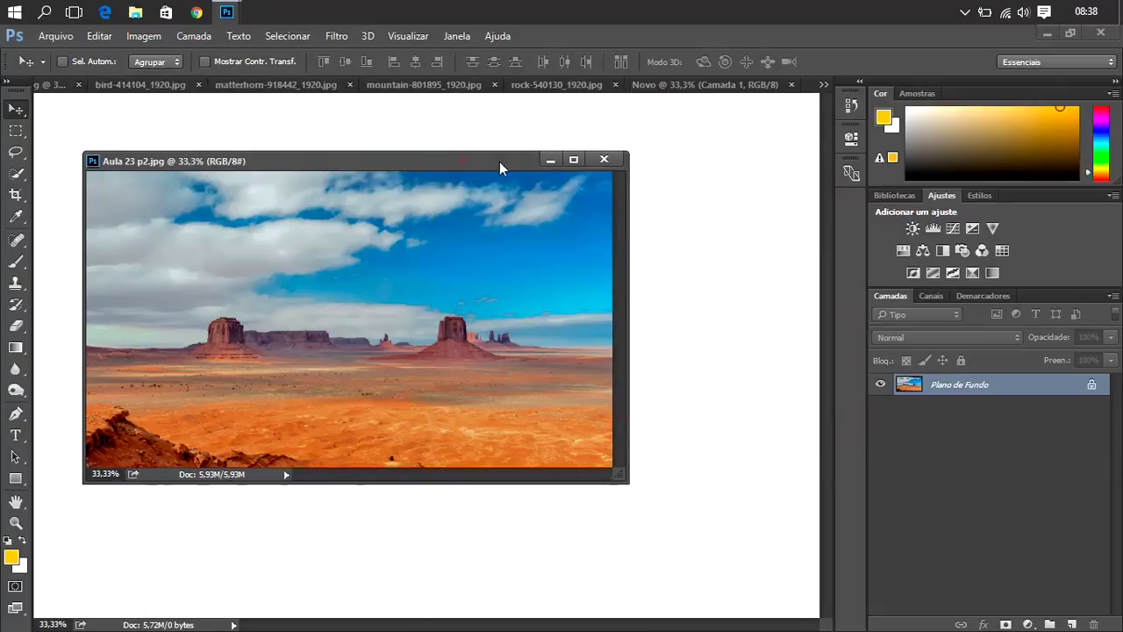
mouse_move(499, 162)
left_mouse_down()
mouse_move(503, 181)
mouse_move(924, 180)
left_mouse_up()
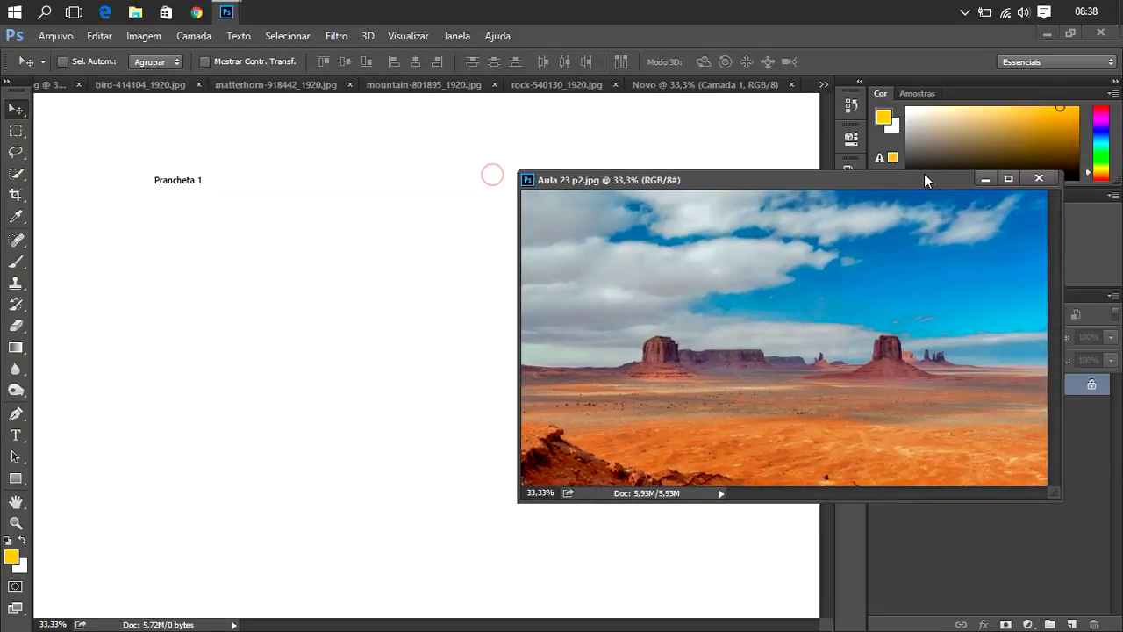
mouse_move(447, 263)
left_mouse_down()
mouse_move(303, 305)
mouse_move(358, 317)
left_mouse_up()
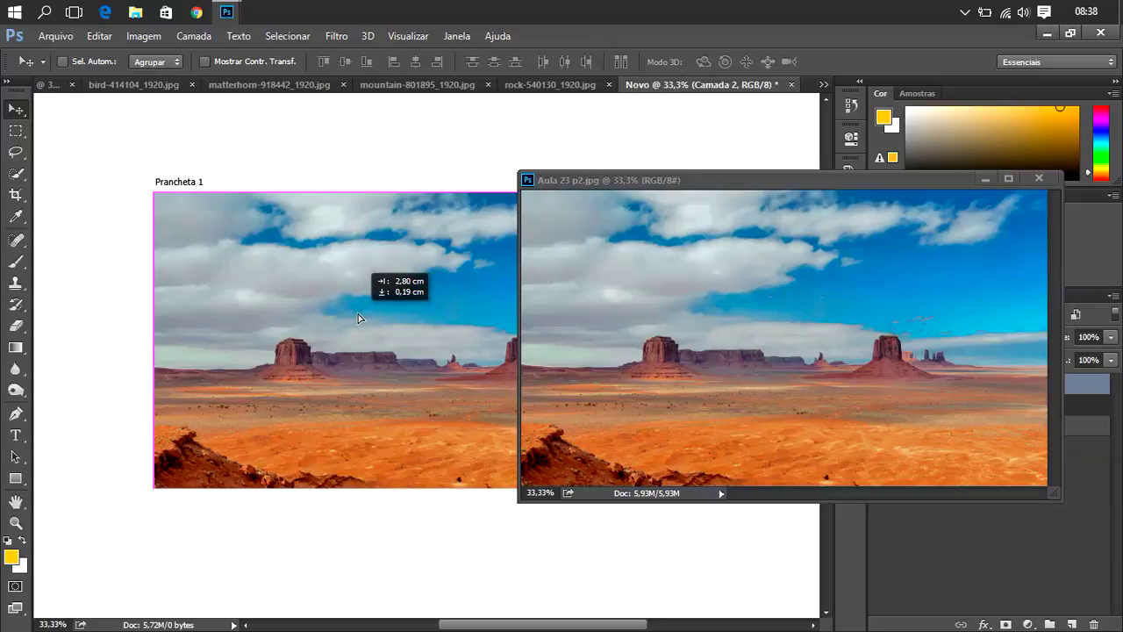
mouse_move(873, 185)
left_mouse_down()
mouse_move(957, 156)
mouse_move(1085, 157)
left_mouse_up()
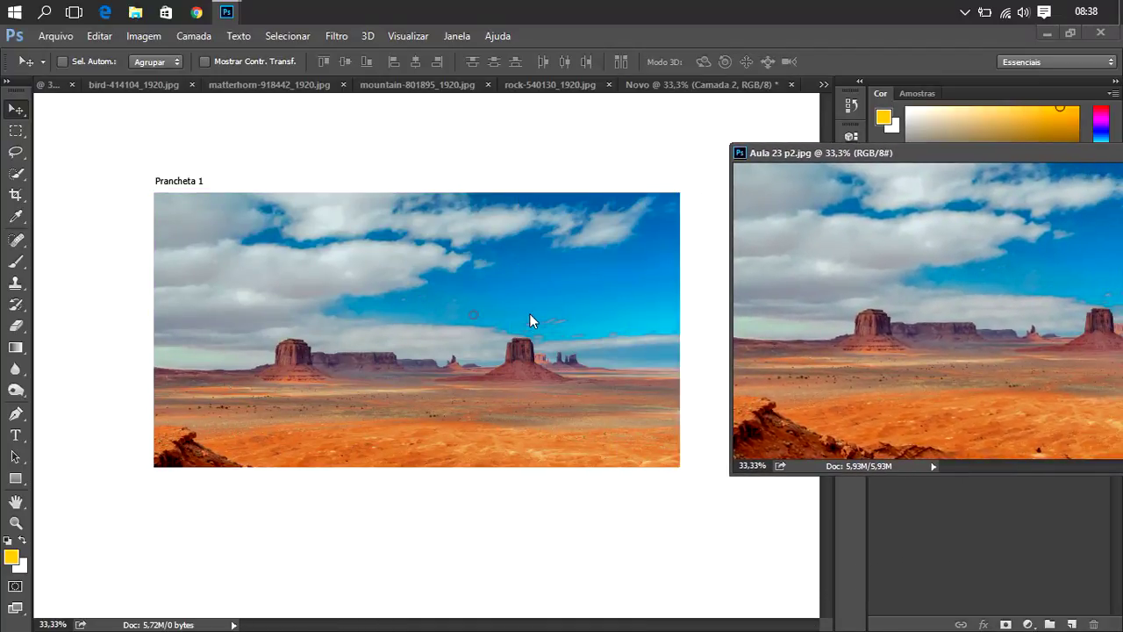
left_click(535, 320)
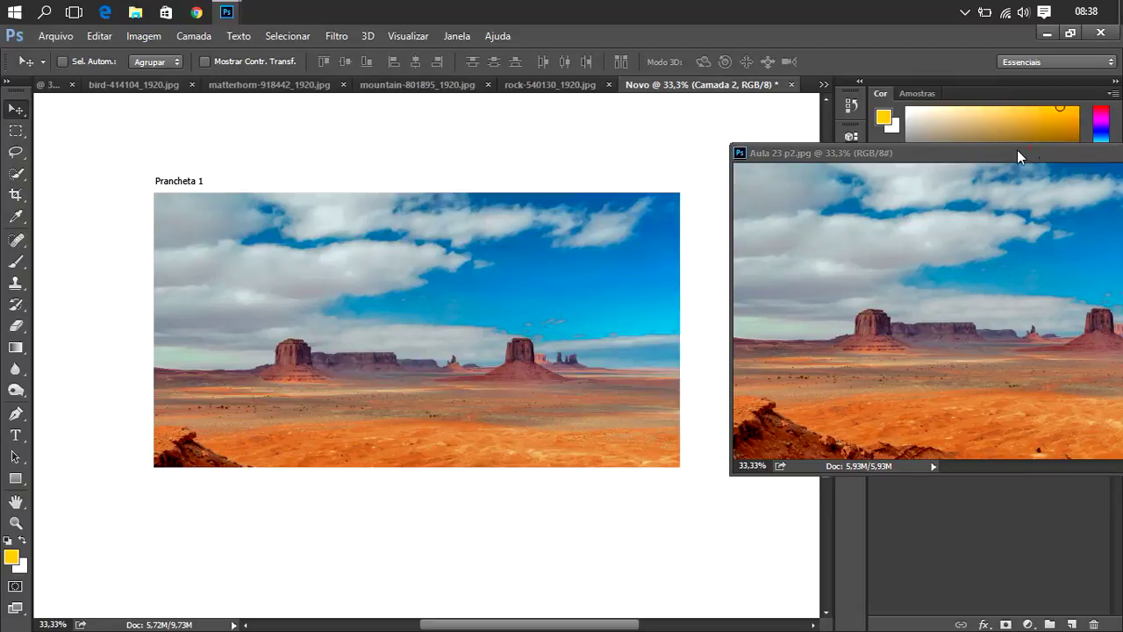
left_click_drag(1017, 156, 754, 165)
- Close the floating window and scale the desert photo to about 81%×75%, placed lower-left
left_click(987, 161)
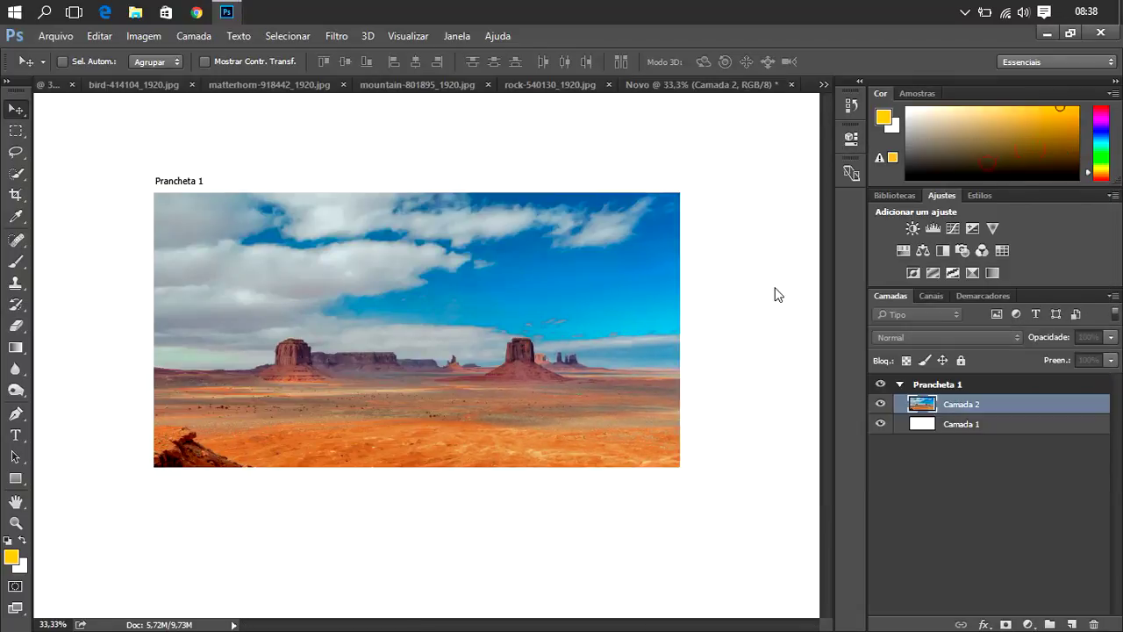
mouse_move(487, 260)
left_mouse_down()
mouse_move(513, 270)
mouse_move(494, 270)
mouse_move(514, 355)
mouse_move(485, 236)
mouse_move(499, 265)
left_mouse_up()
left_click_drag(347, 326, 350, 325)
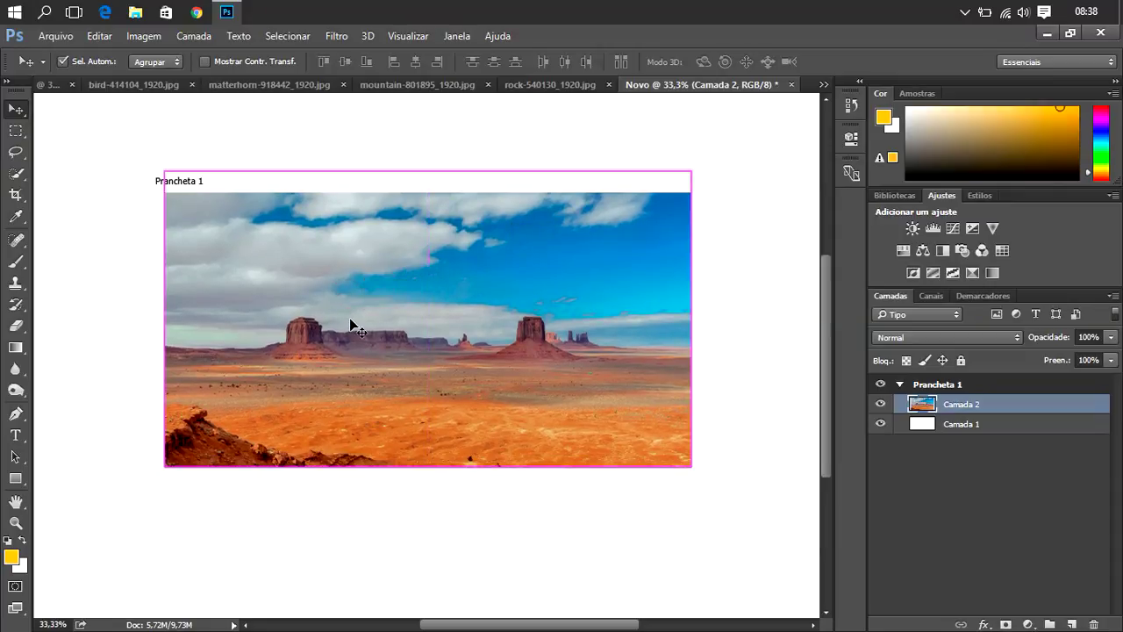
key("ctrl+t")
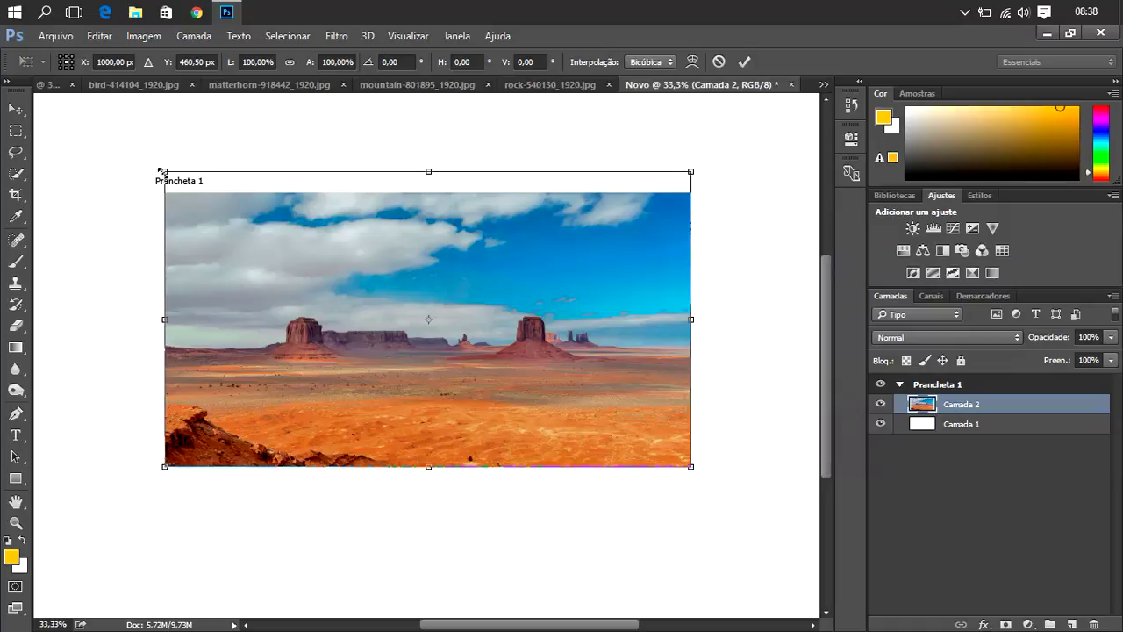
mouse_move(163, 172)
left_mouse_down()
mouse_move(212, 220)
mouse_move(203, 240)
left_mouse_up()
left_click_drag(422, 323, 374, 328)
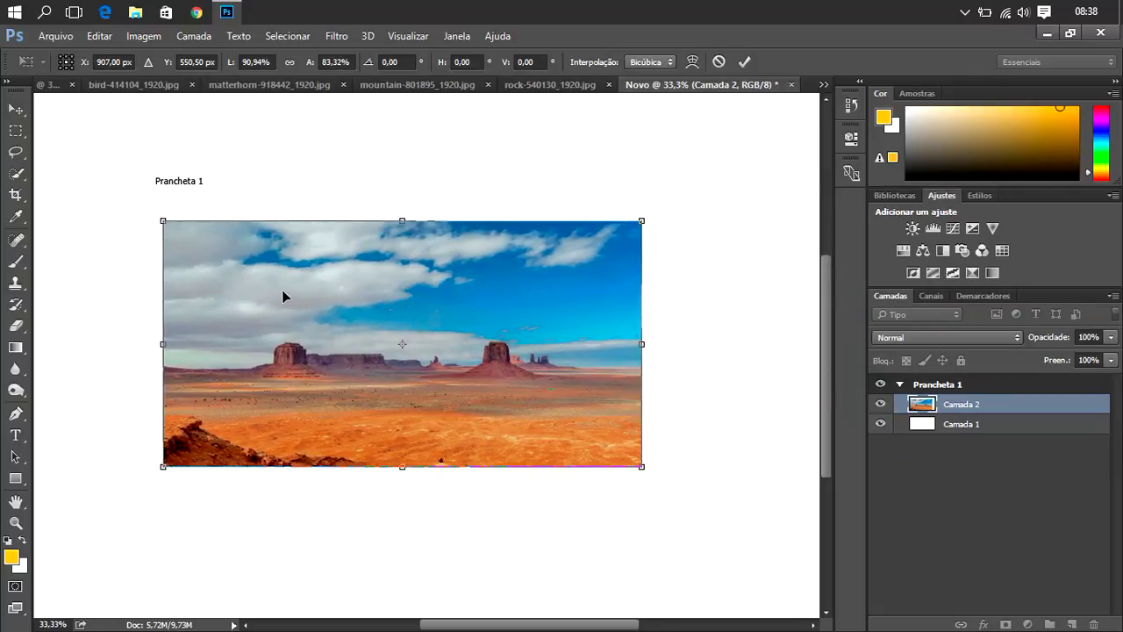
left_click_drag(160, 220, 212, 246)
left_click_drag(395, 356, 349, 356)
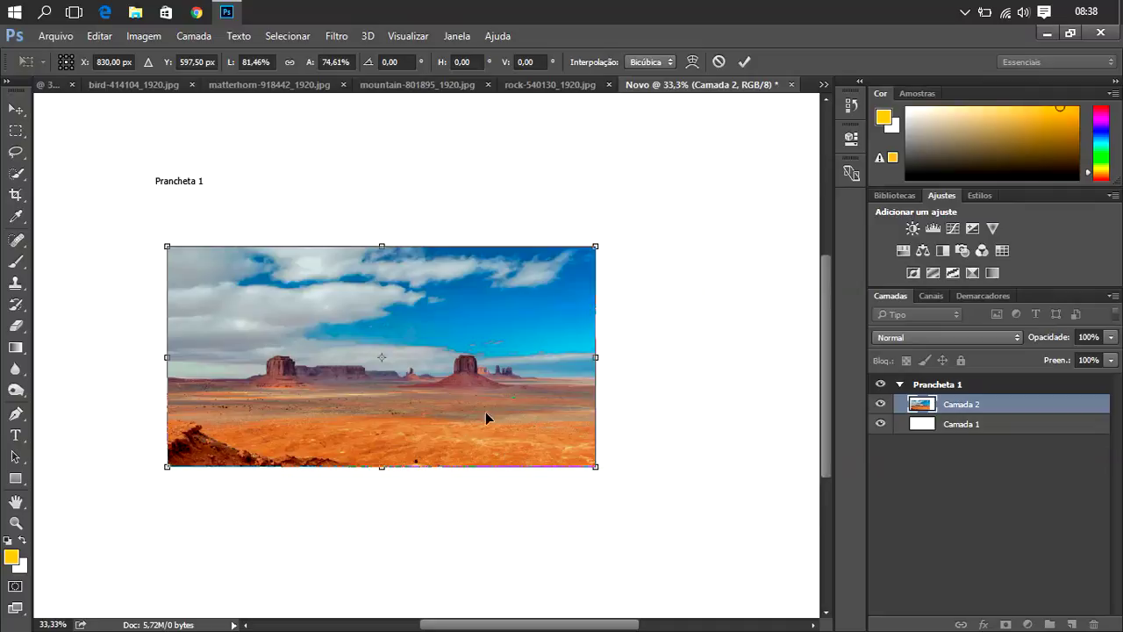
left_click(744, 61)
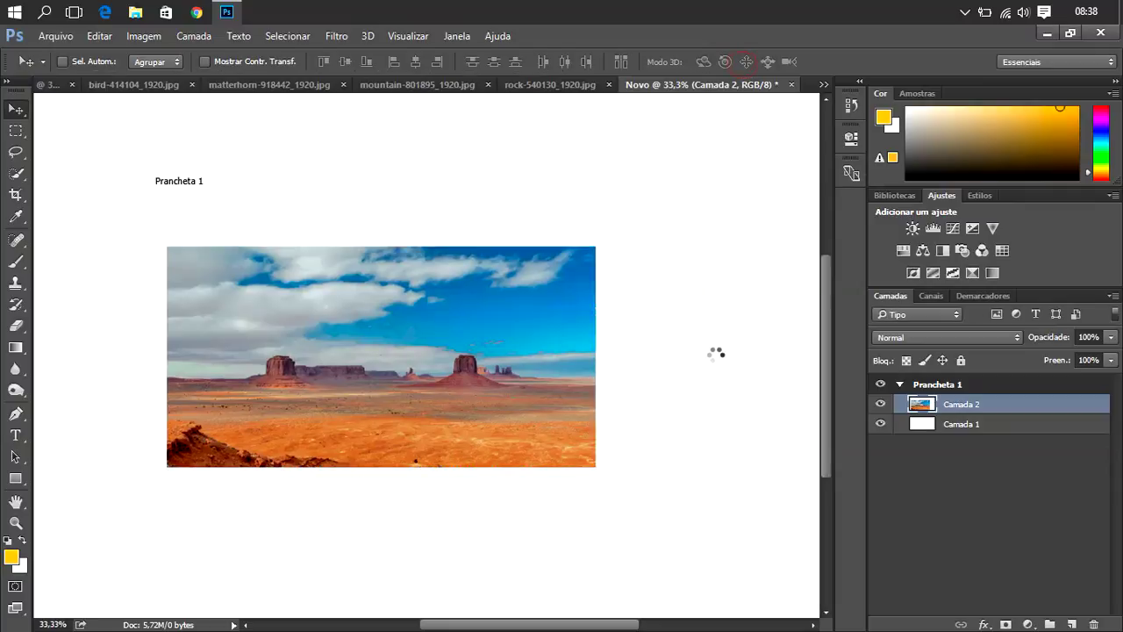
- Copy the rock photo onto the Novo artboard as Camada 3
left_click(515, 87)
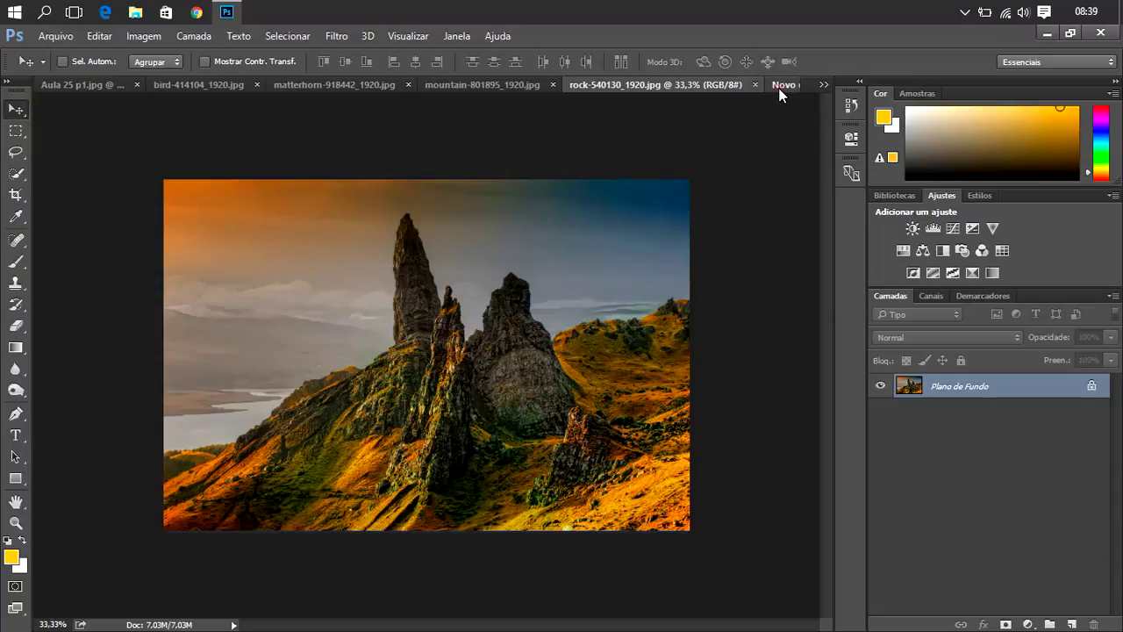
left_click(781, 85)
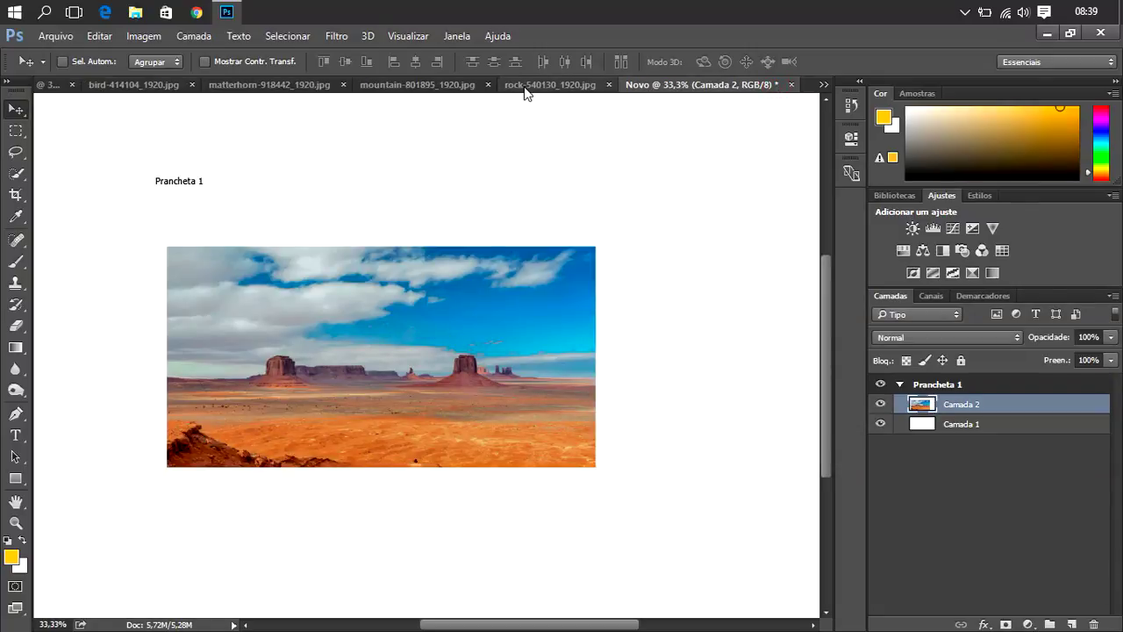
left_click(522, 85)
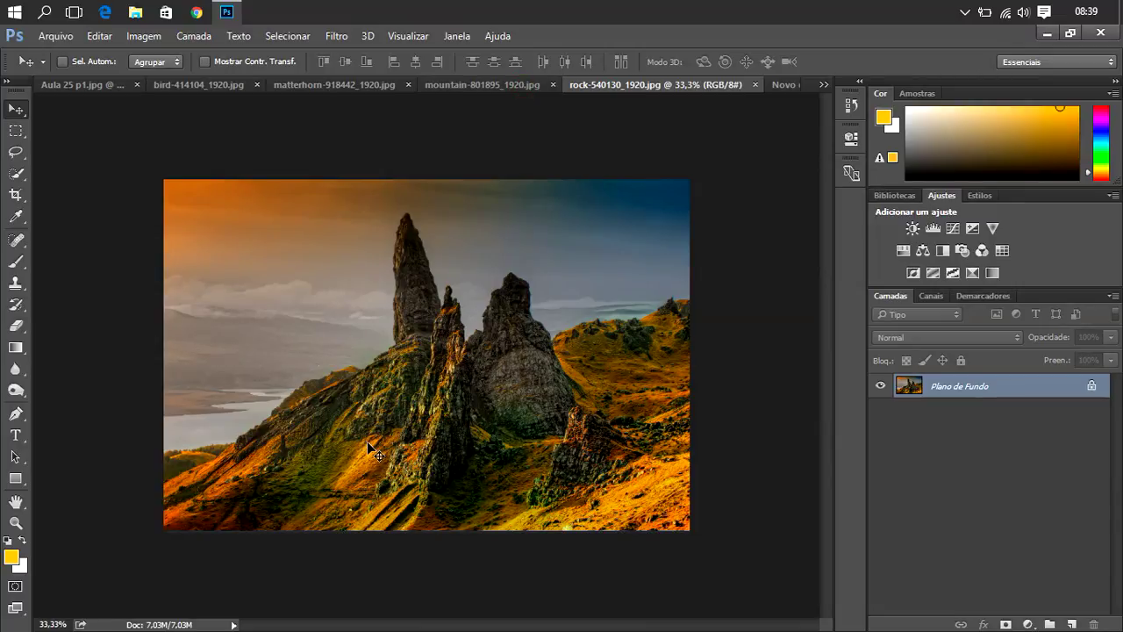
left_click(780, 87)
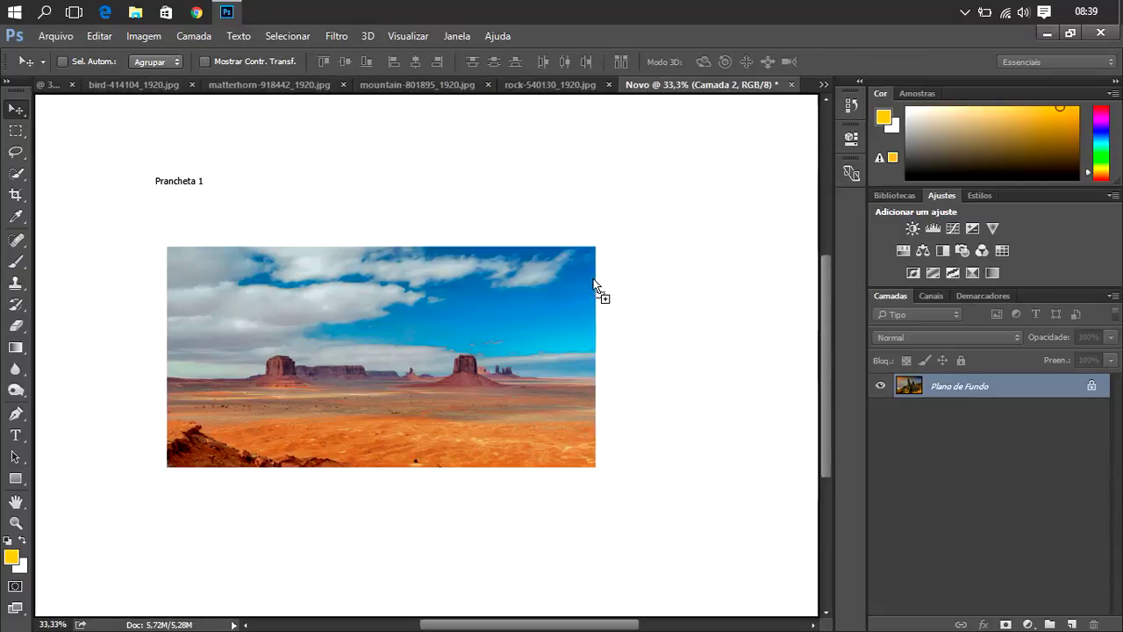
mouse_move(595, 282)
left_mouse_down()
mouse_move(602, 292)
mouse_move(521, 357)
mouse_move(536, 328)
left_mouse_up()
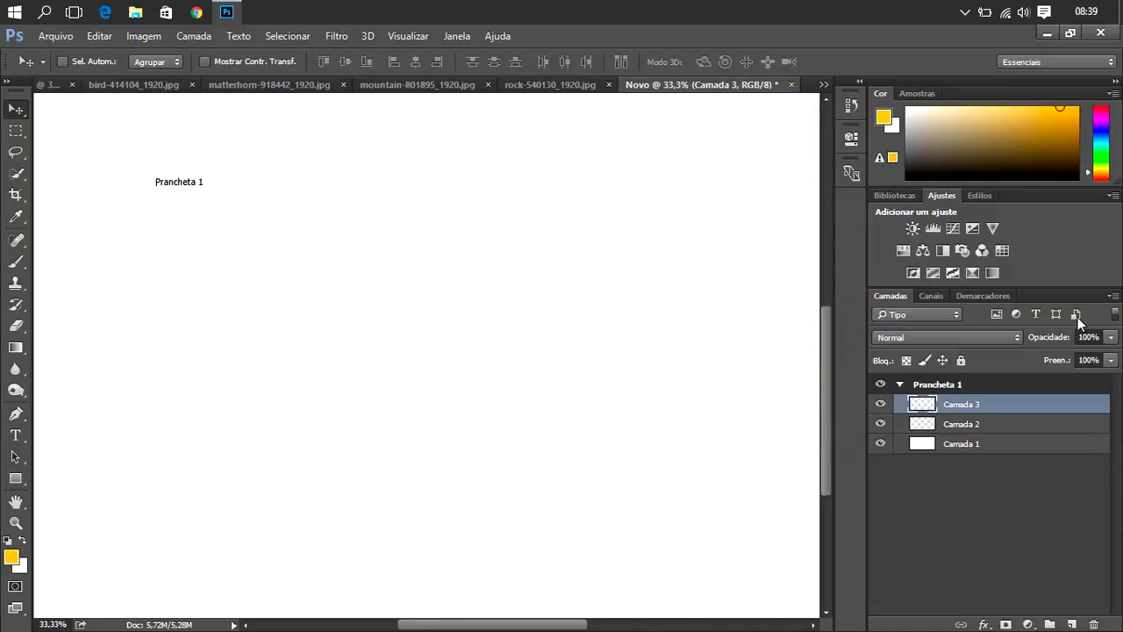
- Reposition the Prancheta 1 artboard and reselect the rock layer
left_click(885, 385)
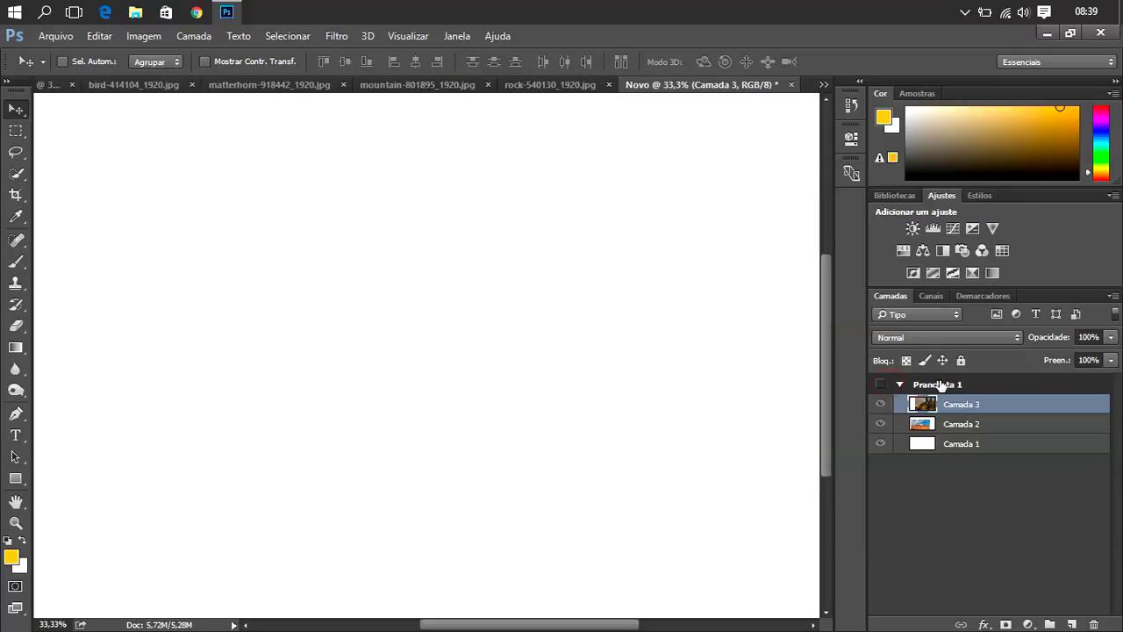
key("shift+v")
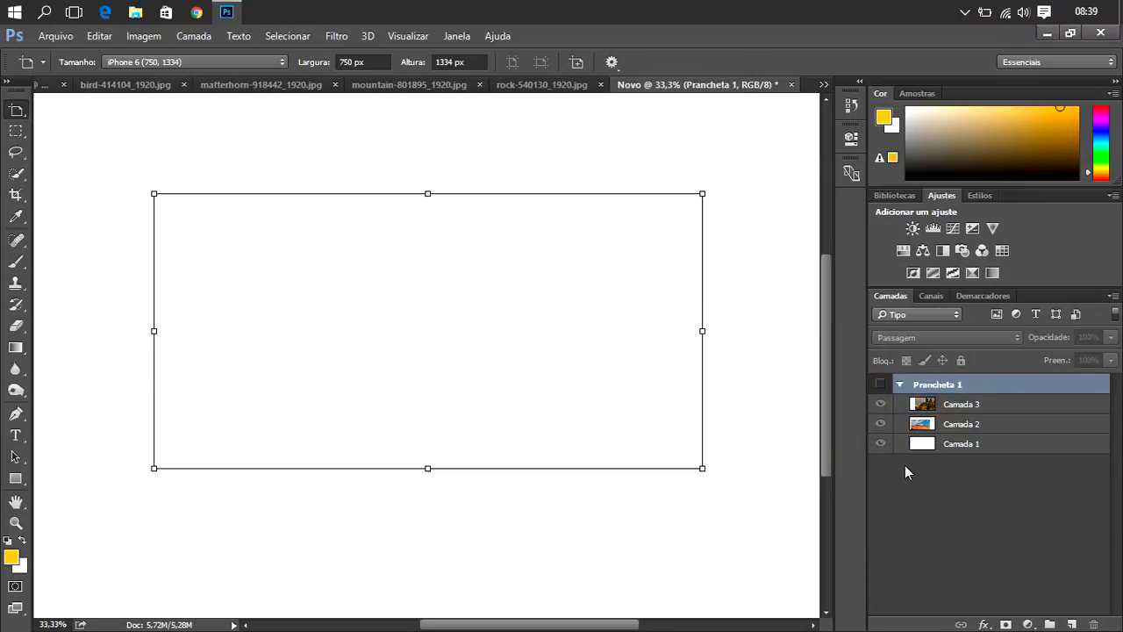
left_click(885, 384)
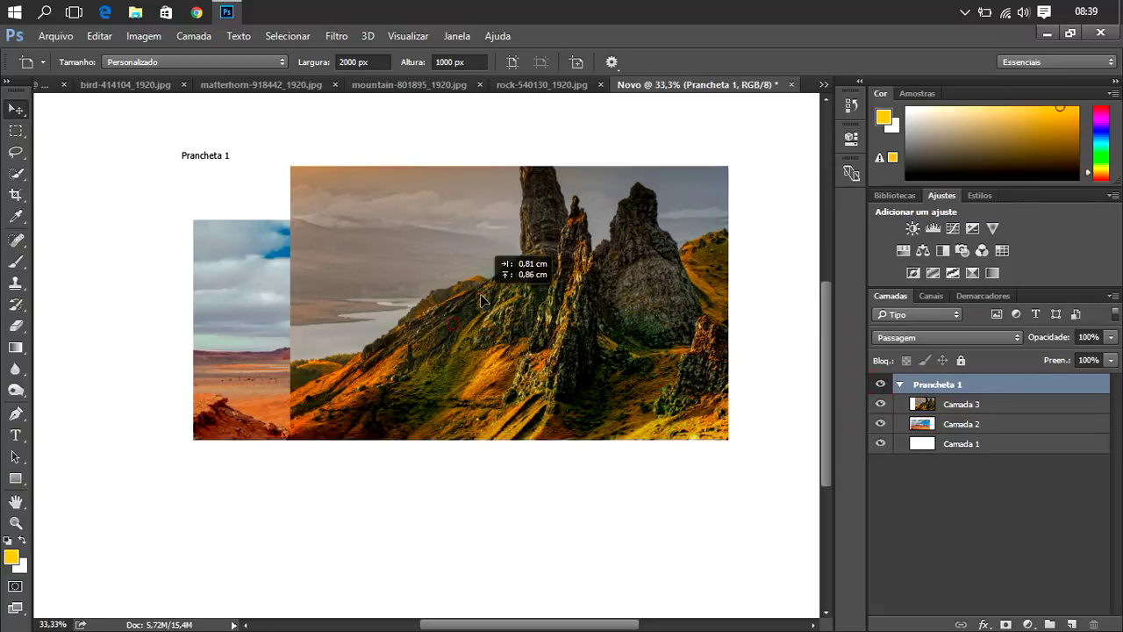
mouse_move(451, 323)
left_mouse_down()
mouse_move(443, 330)
mouse_move(428, 282)
mouse_move(611, 330)
mouse_move(600, 314)
mouse_move(536, 312)
left_mouse_up()
left_click(884, 384)
left_click(961, 406)
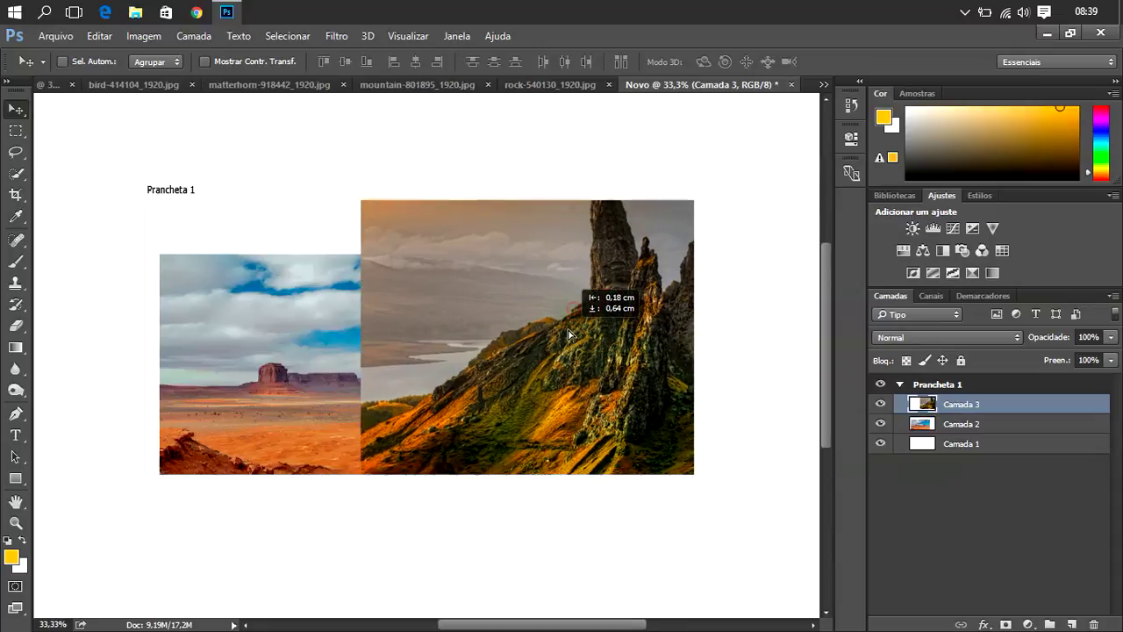
- Scale the rock layer to 57.5% and snap it to the artboard's top-right edge
key("ctrl+t")
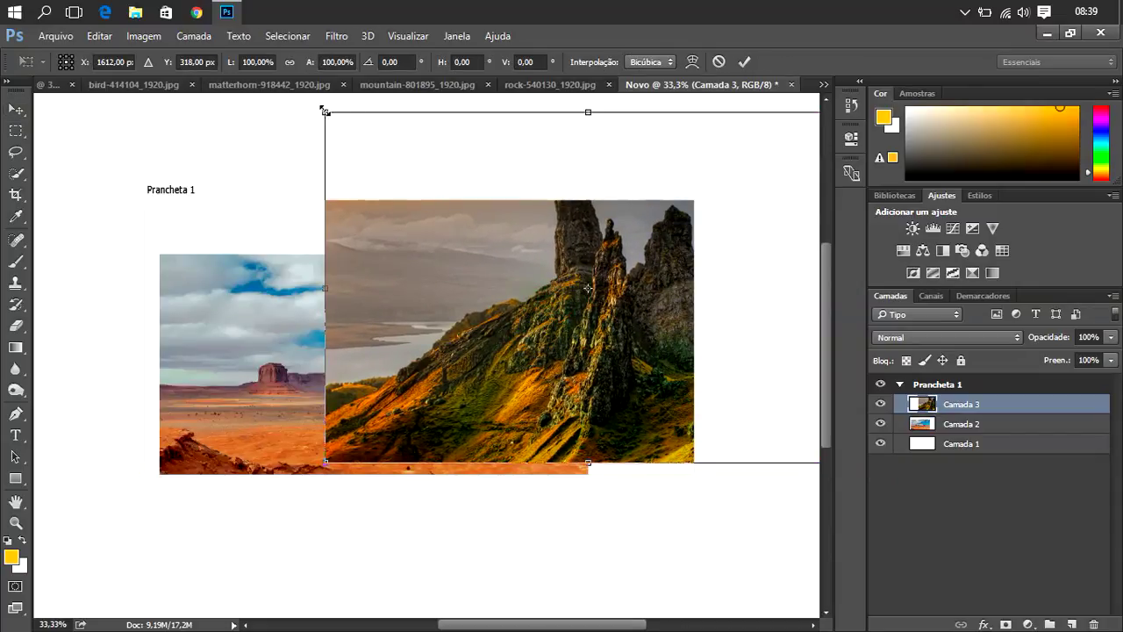
left_click_drag(325, 111, 466, 208)
mouse_move(562, 304)
left_mouse_down()
mouse_move(506, 301)
mouse_move(461, 316)
mouse_move(442, 307)
mouse_move(461, 313)
mouse_move(508, 286)
left_mouse_up()
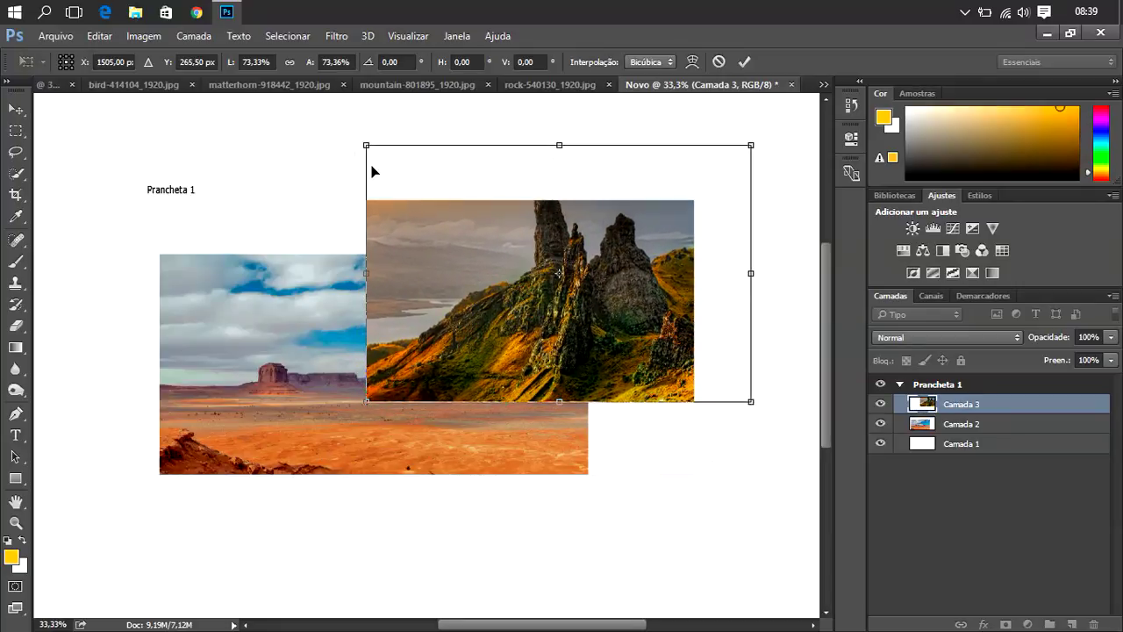
left_click_drag(360, 142, 426, 219)
left_click_drag(573, 272, 510, 273)
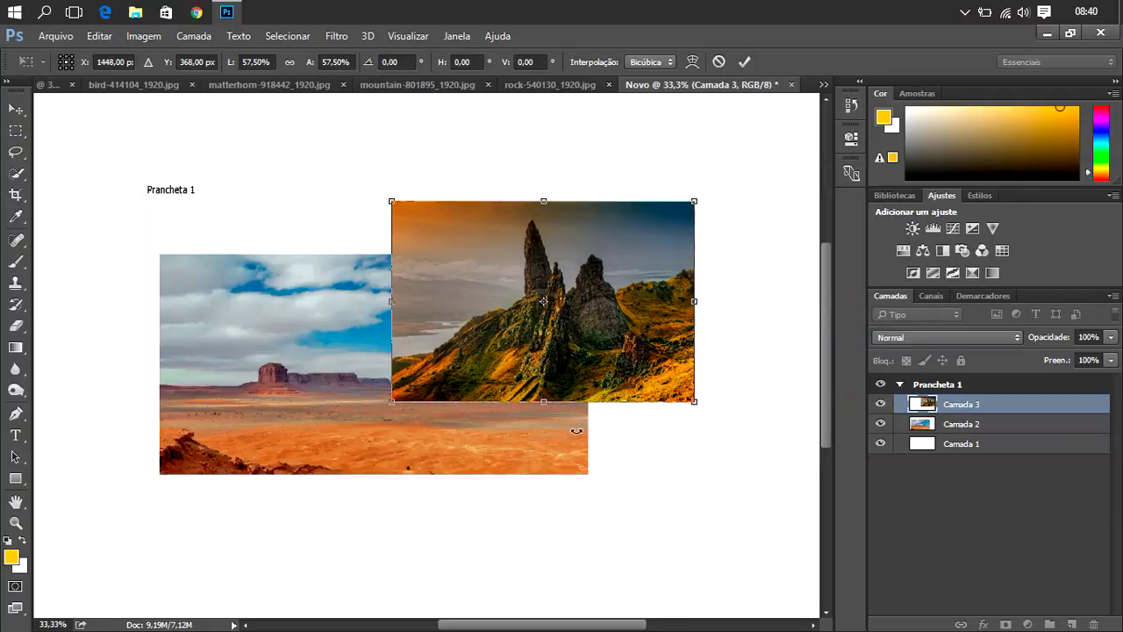
key("Return")
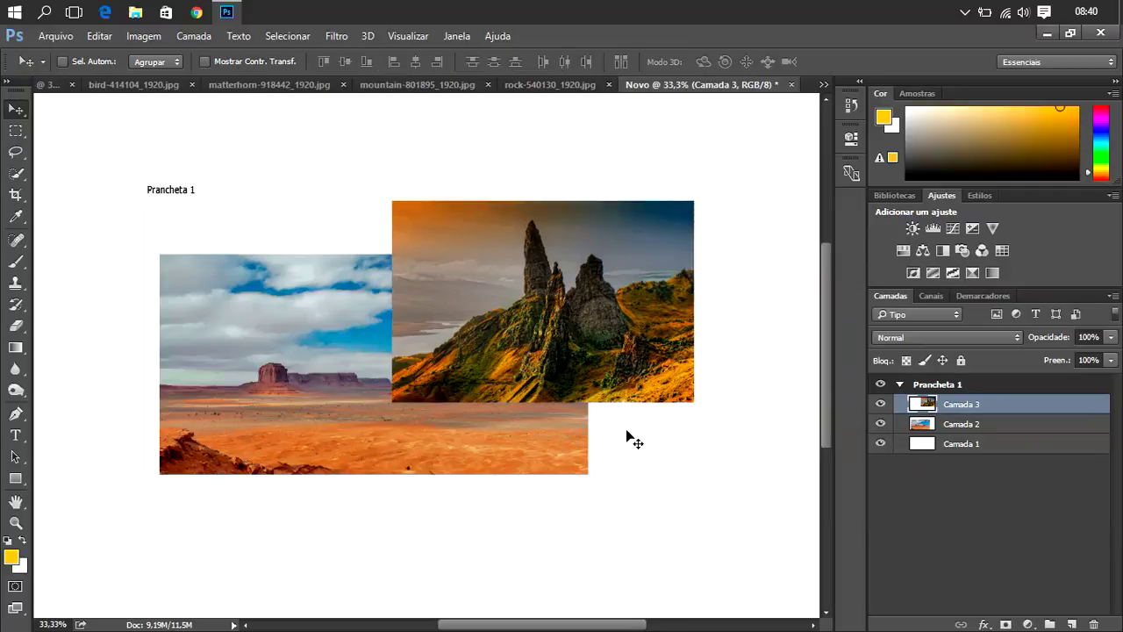
left_click(535, 87)
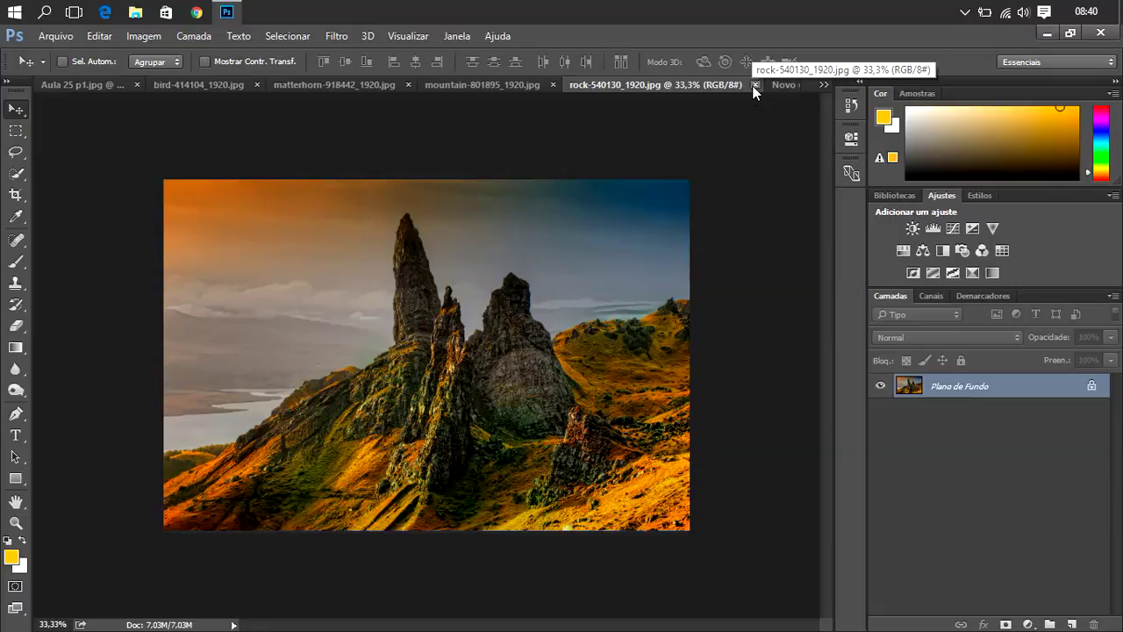
- Copy the mountain-801895 clouds photo onto the Novo artboard as Camada 4
left_click(490, 84)
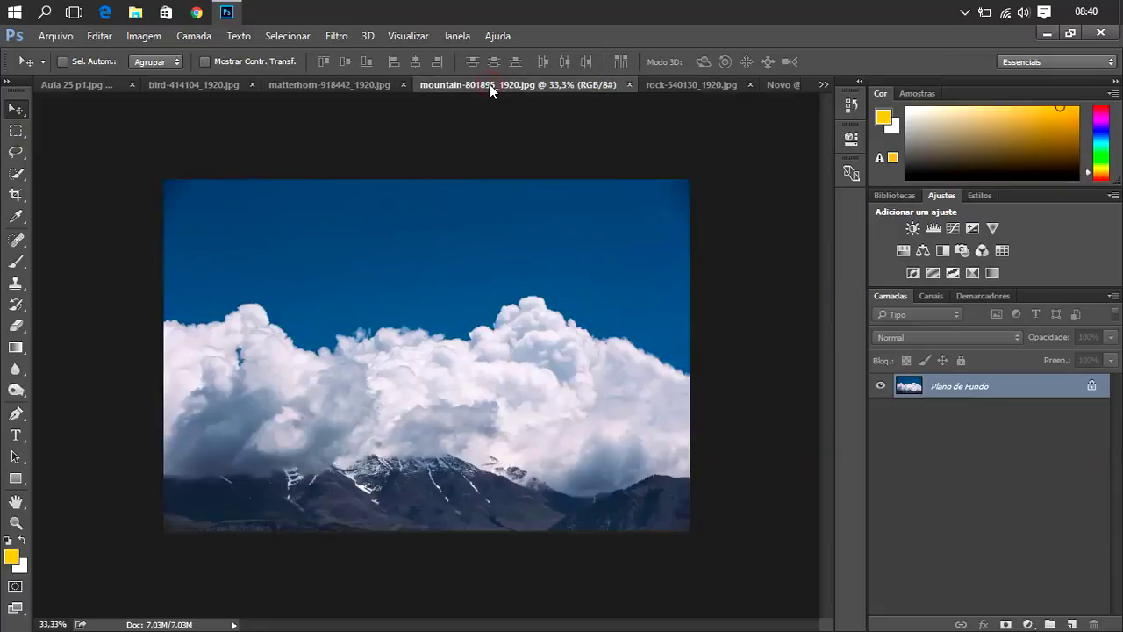
mouse_move(481, 85)
left_mouse_down()
mouse_move(591, 144)
mouse_move(536, 85)
left_mouse_up()
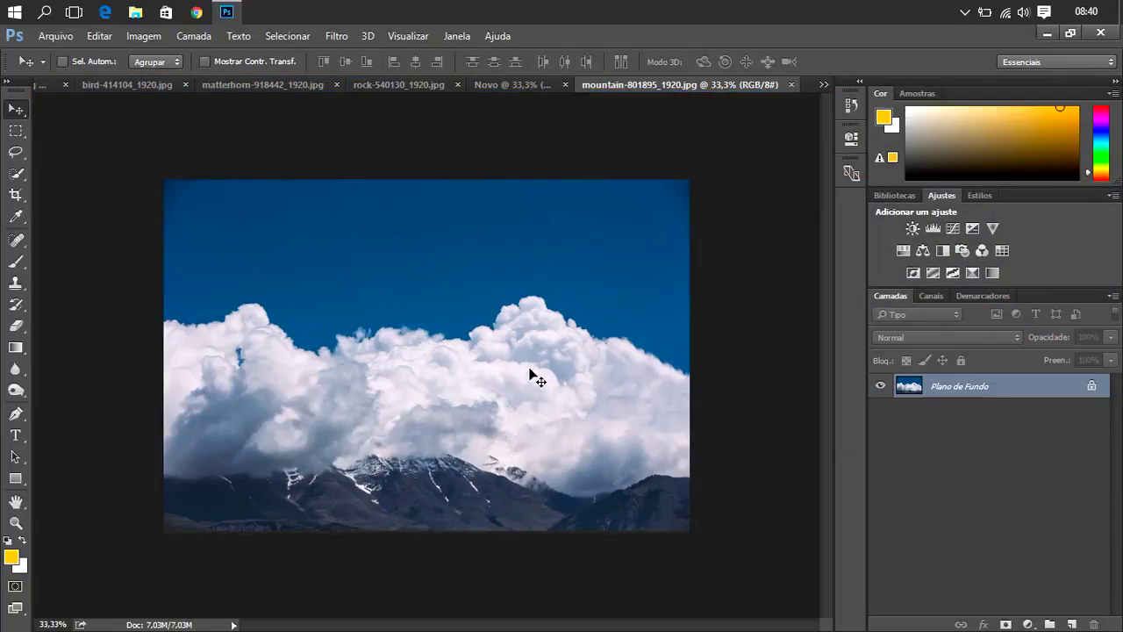
left_click_drag(531, 375, 503, 86)
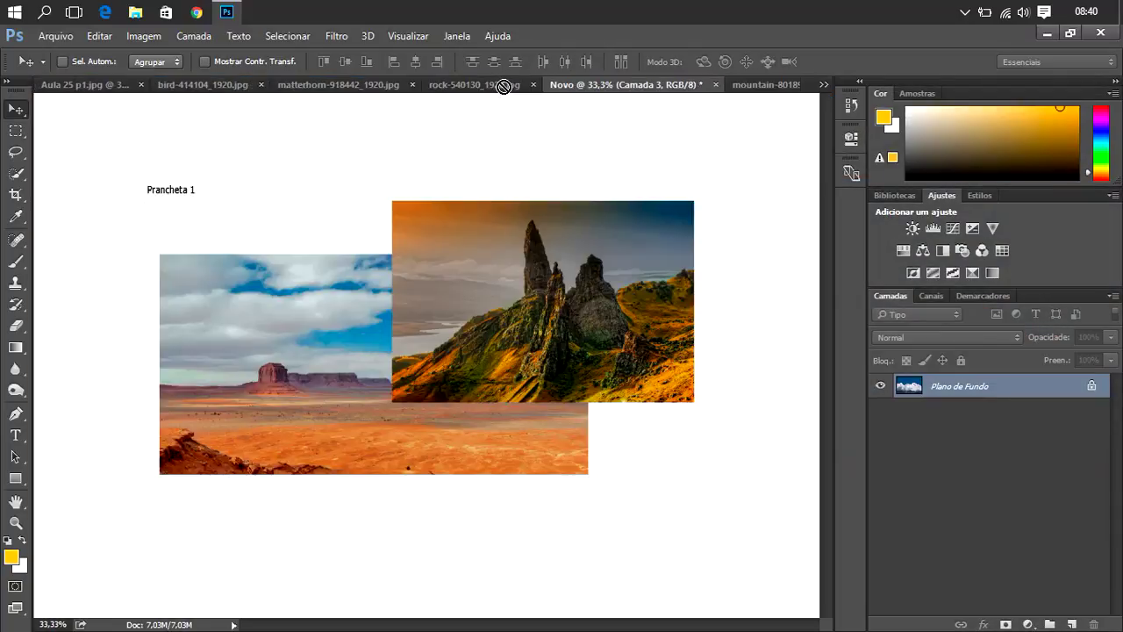
mouse_move(504, 86)
left_mouse_down()
mouse_move(309, 327)
mouse_move(515, 337)
mouse_move(516, 300)
mouse_move(547, 322)
mouse_move(522, 333)
left_mouse_up()
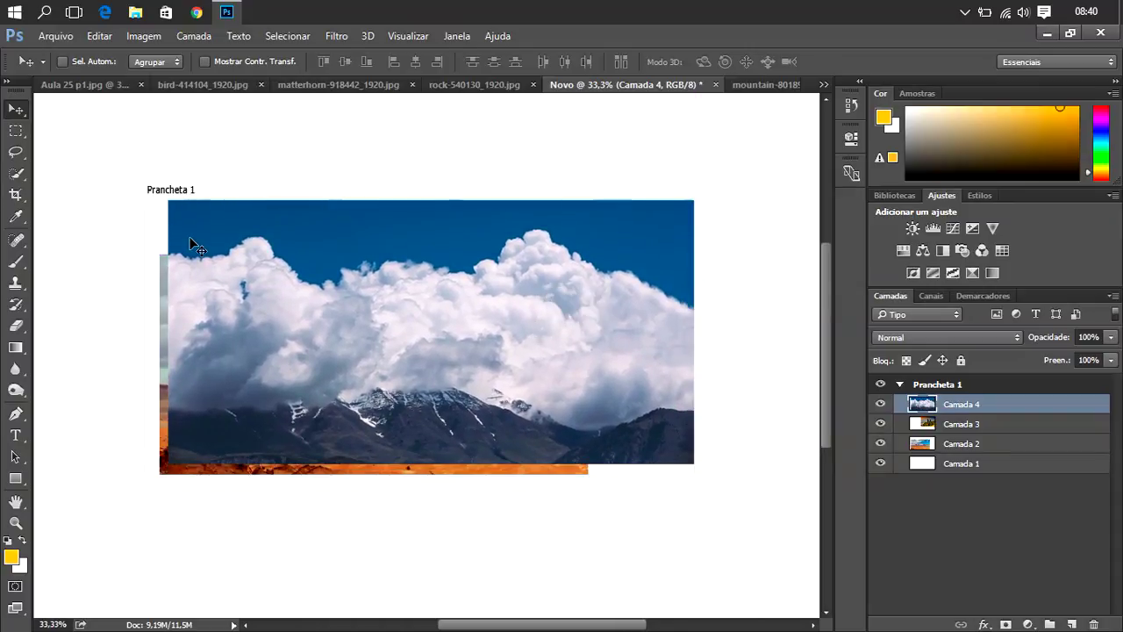
- Scale the clouds photo to 75.16% and centre it over the desert and rock photos
key("ctrl+t")
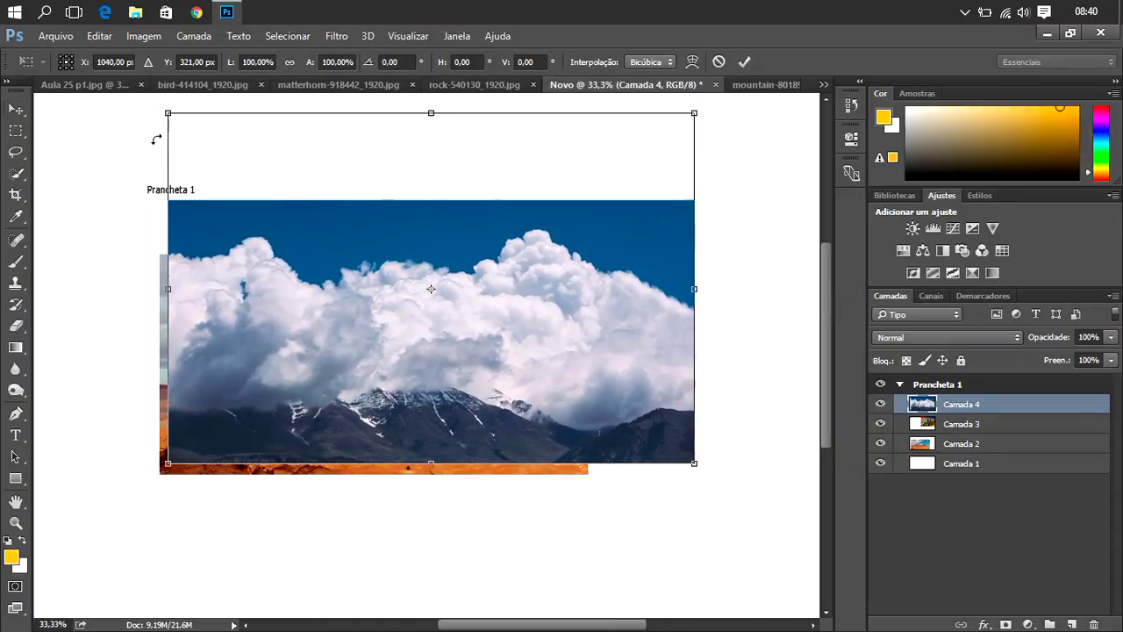
left_click_drag(166, 114, 265, 250)
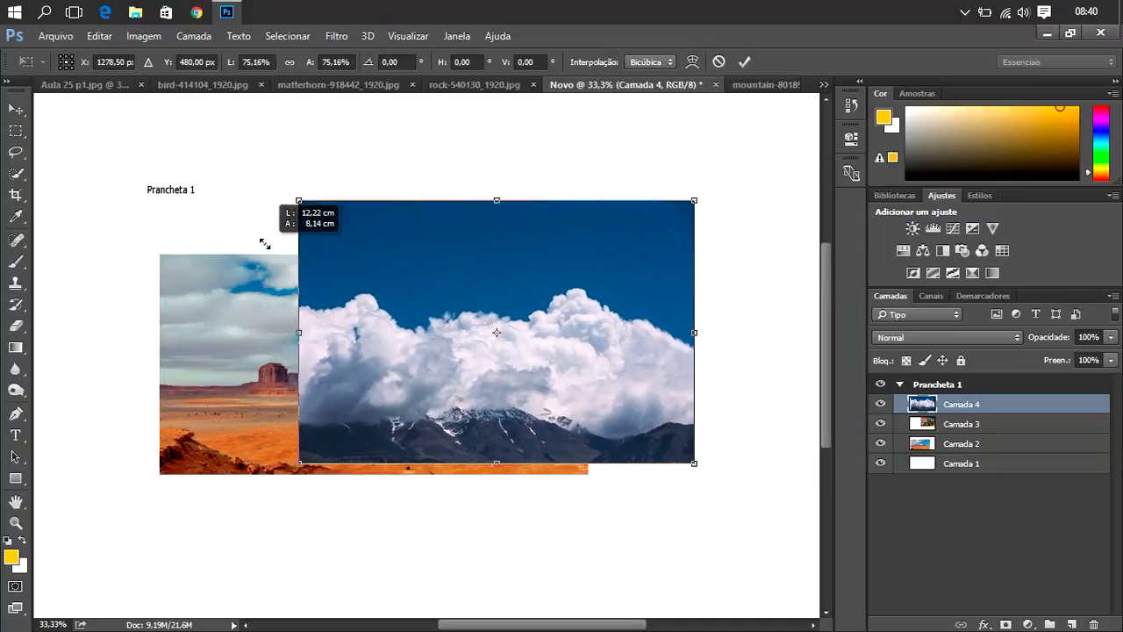
left_click_drag(370, 353, 349, 336)
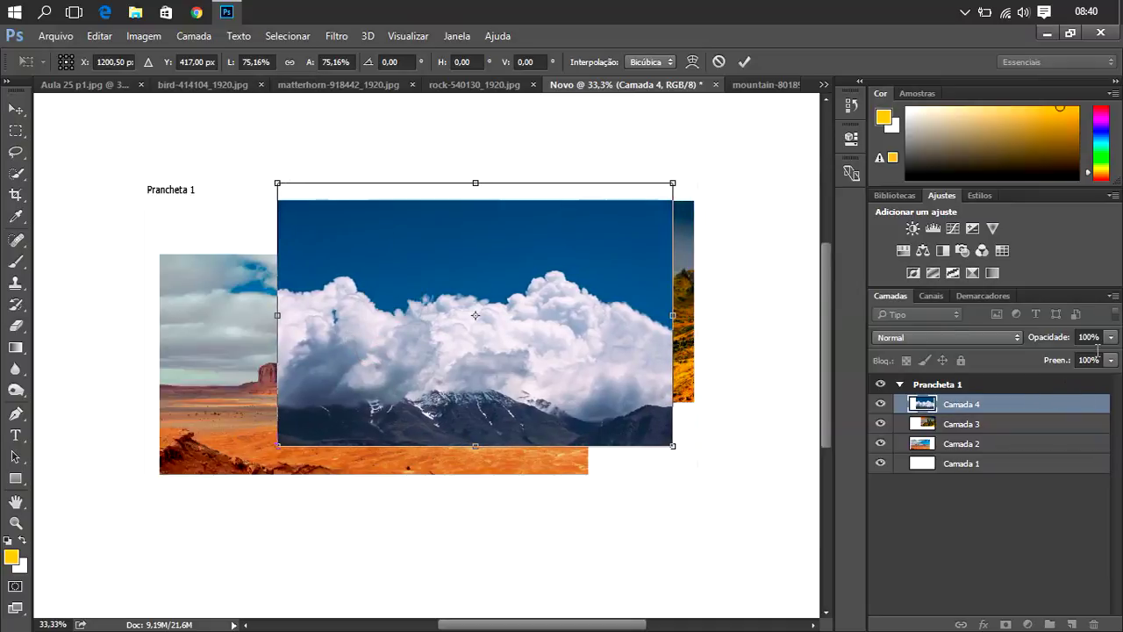
key("Return")
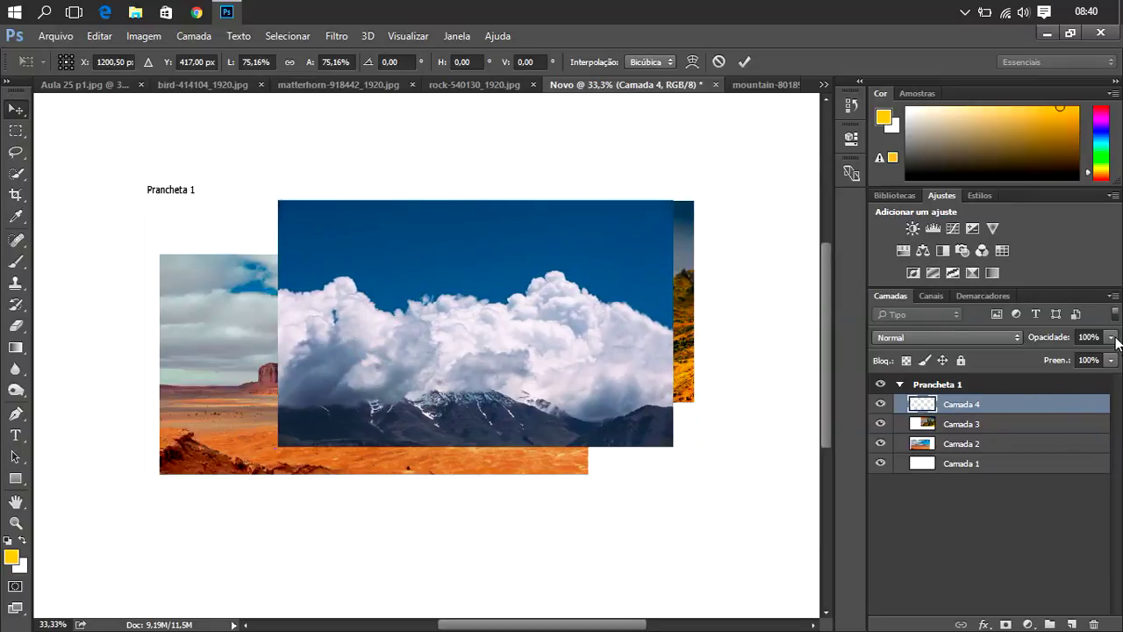
- Lower Camada 4's opacity to 46% and snap it to the artboard's left edge
left_click(1109, 338)
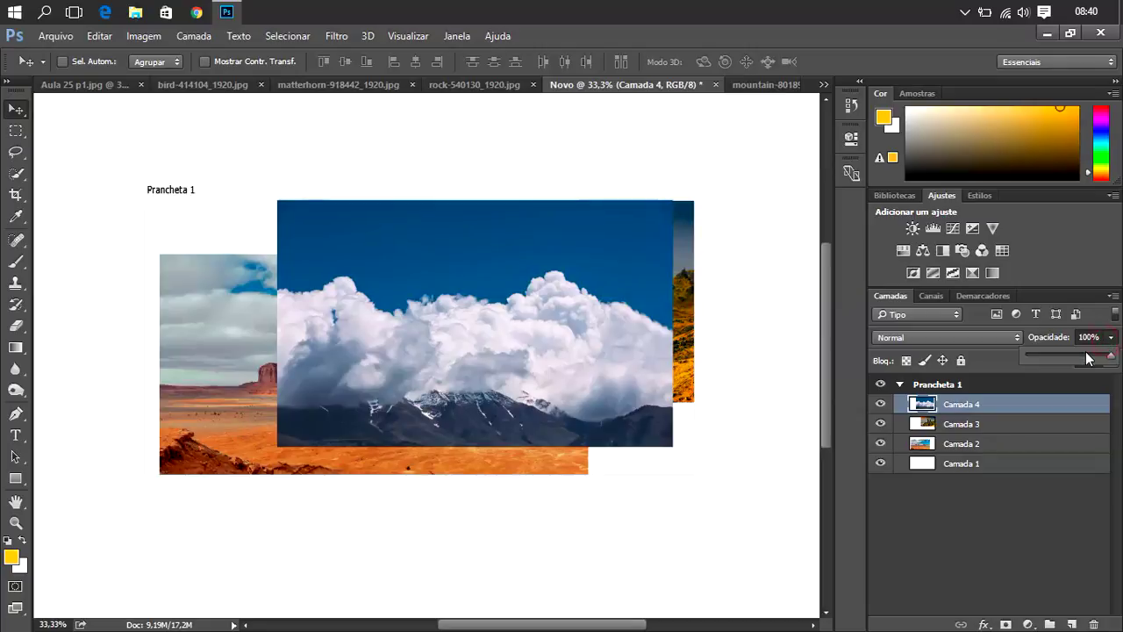
left_click_drag(1111, 354, 1066, 353)
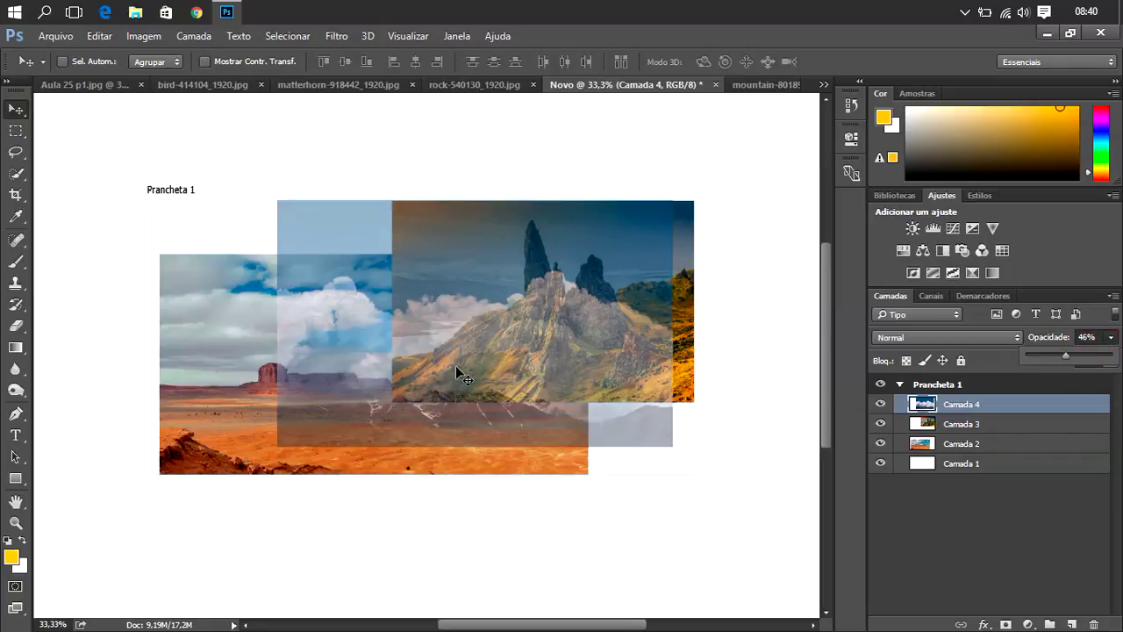
mouse_move(481, 368)
left_mouse_down()
mouse_move(285, 367)
mouse_move(355, 369)
left_mouse_up()
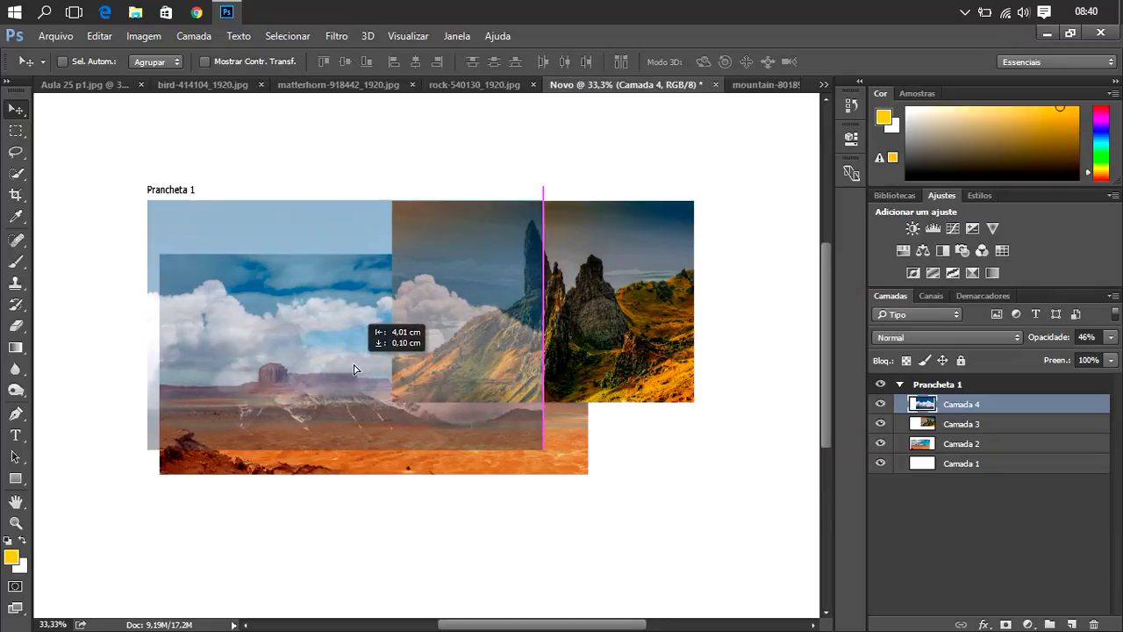
left_click_drag(355, 368, 353, 368)
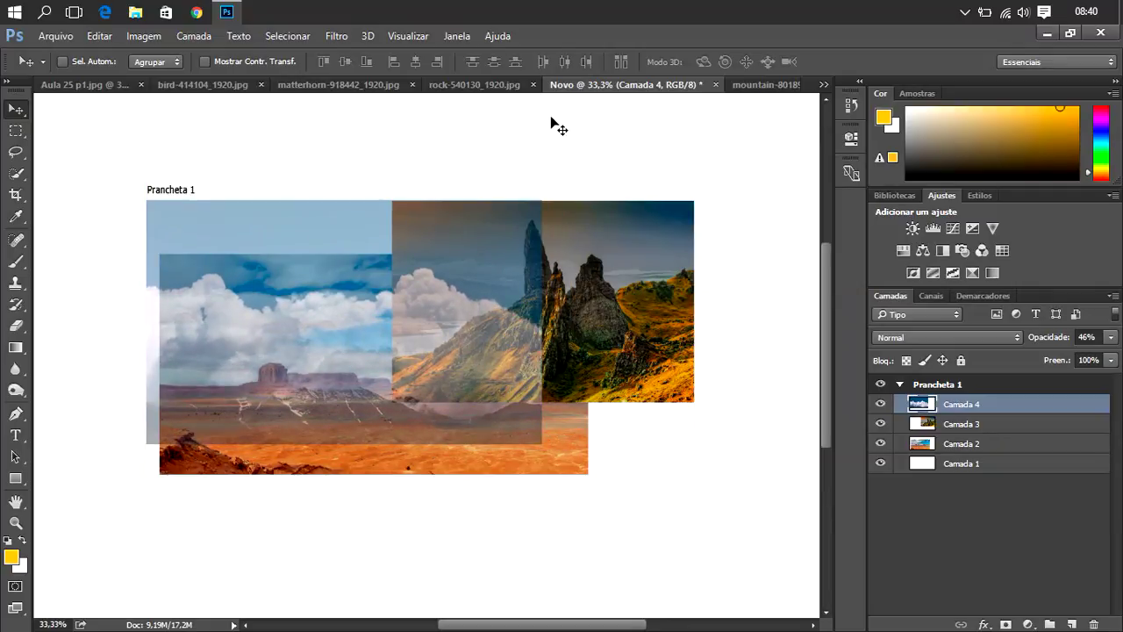
left_click(305, 88)
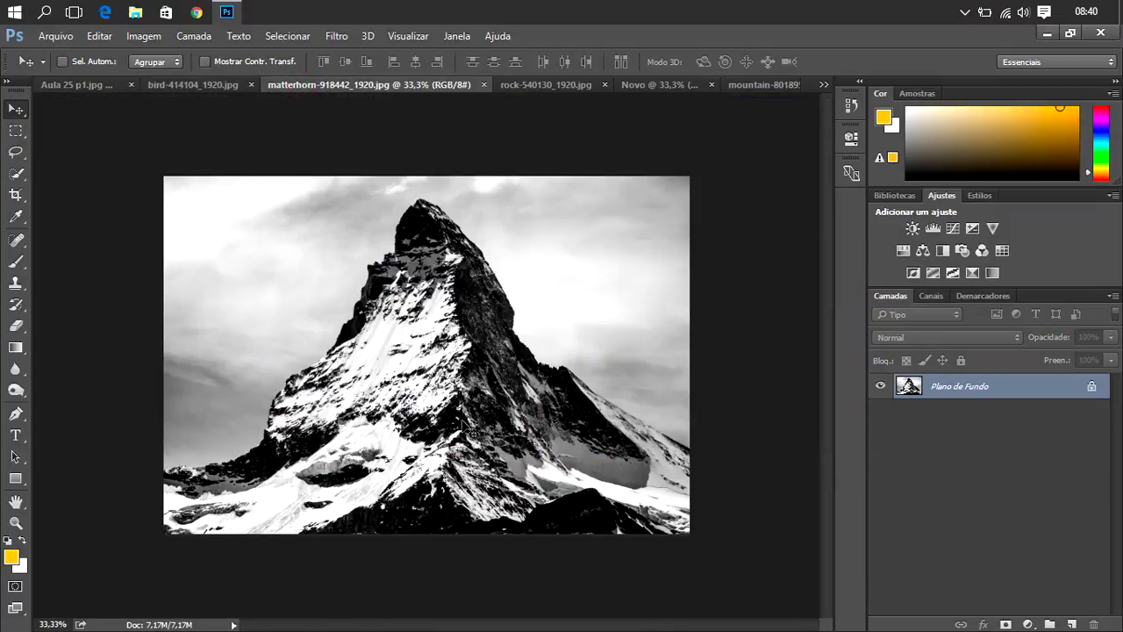
- Bring the Matterhorn photo into the collage as a layer below the clouds and shift it up-left
left_click_drag(429, 436, 551, 252)
left_click(652, 83)
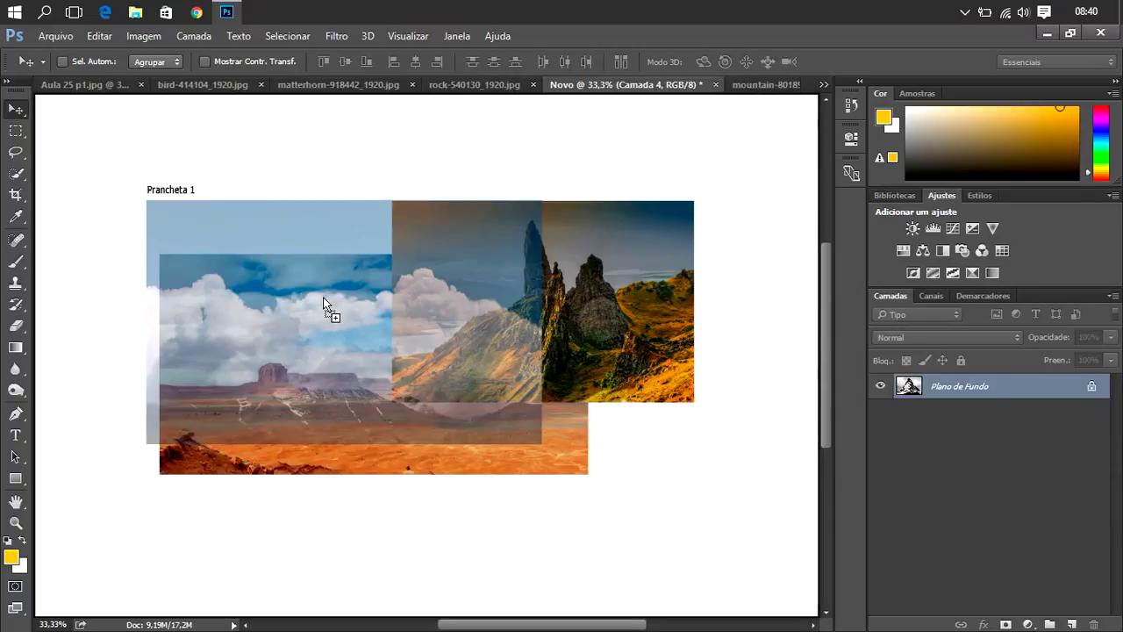
mouse_move(325, 342)
left_mouse_down()
mouse_move(410, 386)
mouse_move(379, 316)
mouse_move(388, 326)
left_mouse_up()
left_click_drag(999, 404, 1000, 428)
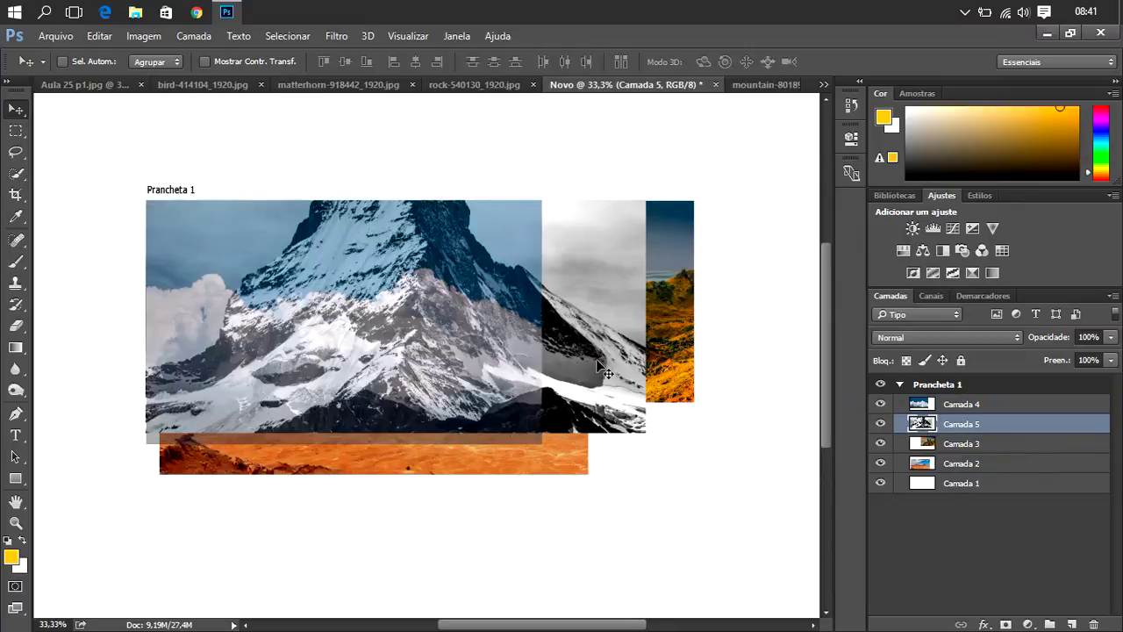
left_click_drag(548, 382, 552, 348)
- Scale the Matterhorn photo to about 50.5% and set it at the artboard's top-left corner
key("ctrl+t")
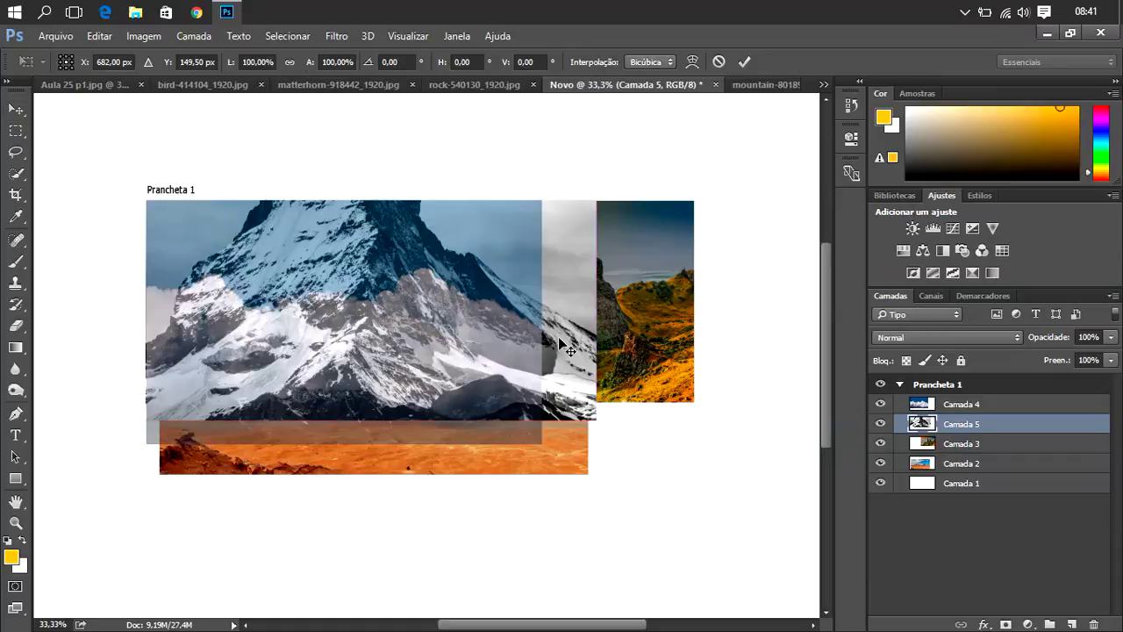
key("ctrl+minus")
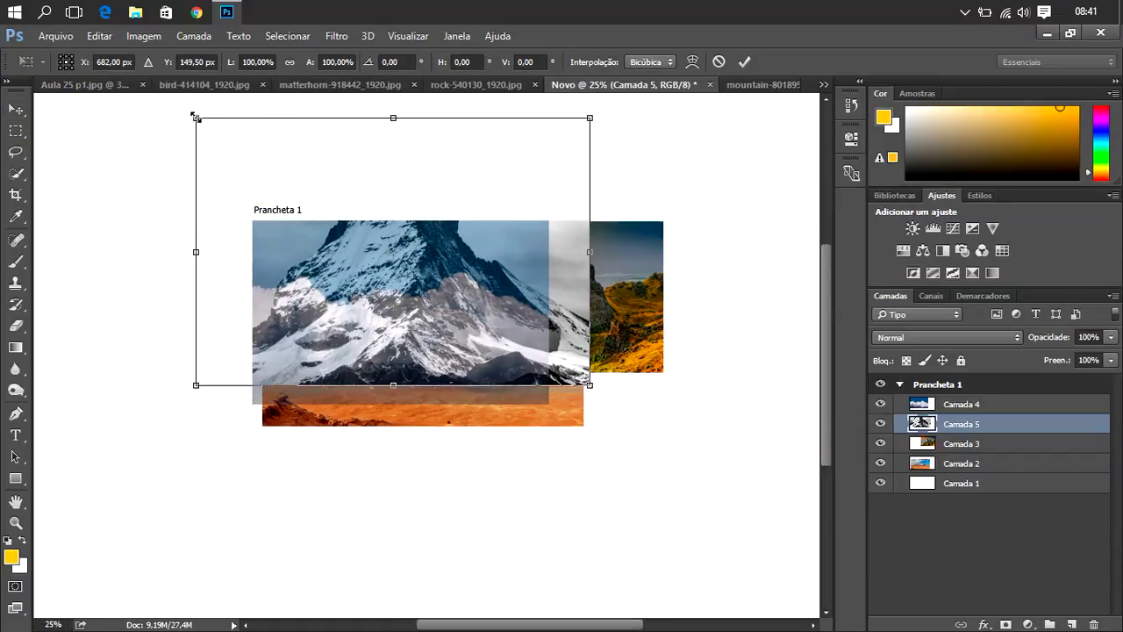
left_click_drag(195, 117, 325, 254)
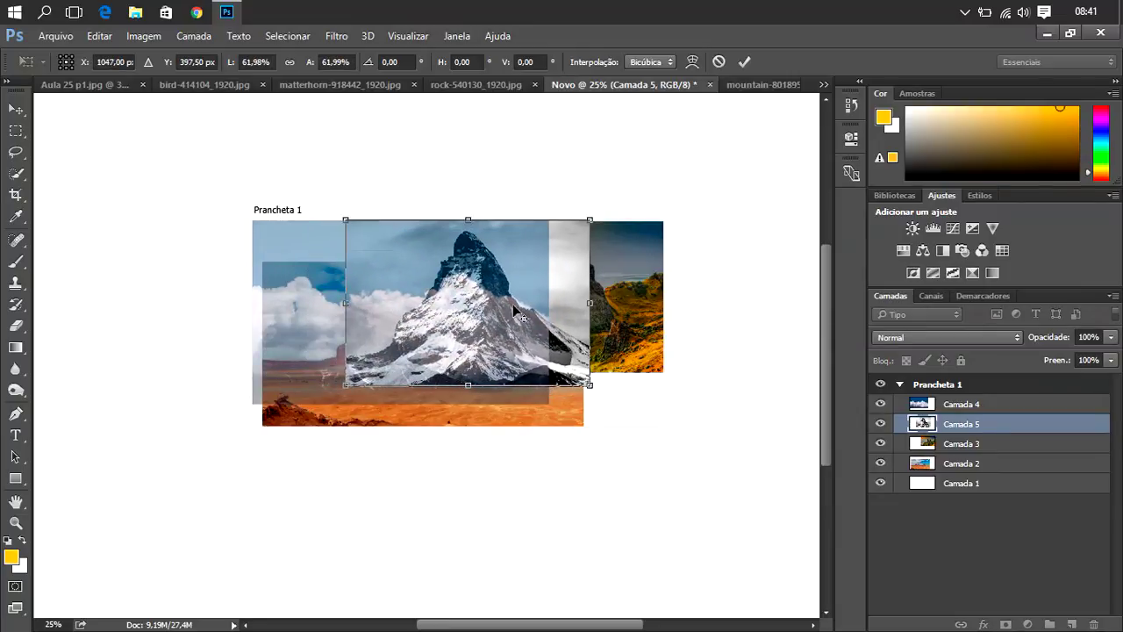
left_click_drag(563, 316, 479, 286)
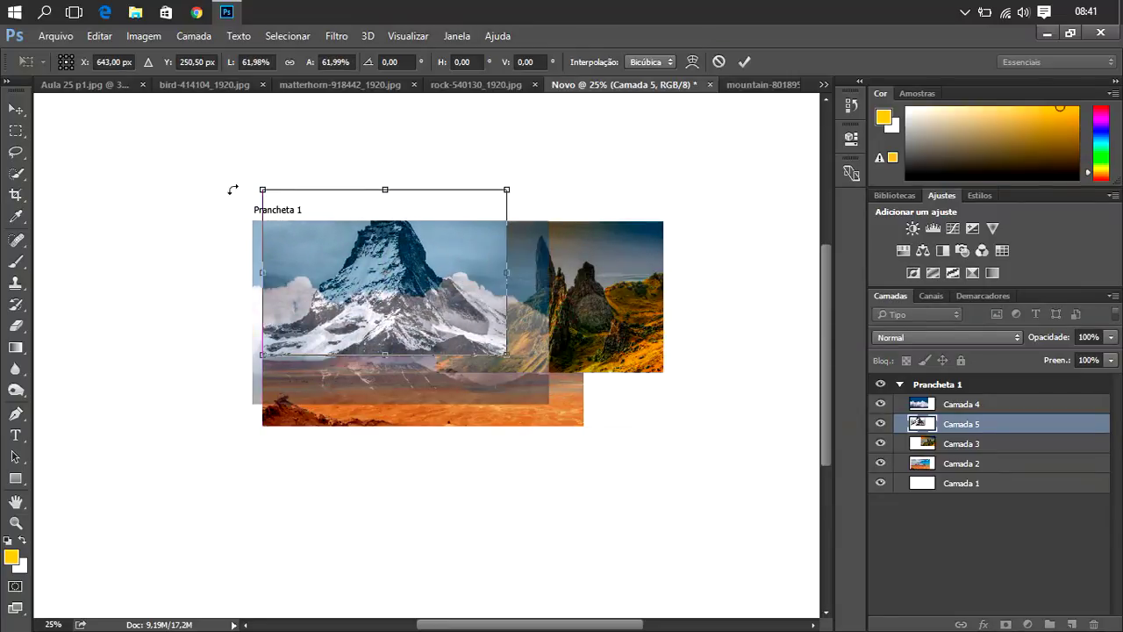
left_click_drag(265, 186, 304, 218)
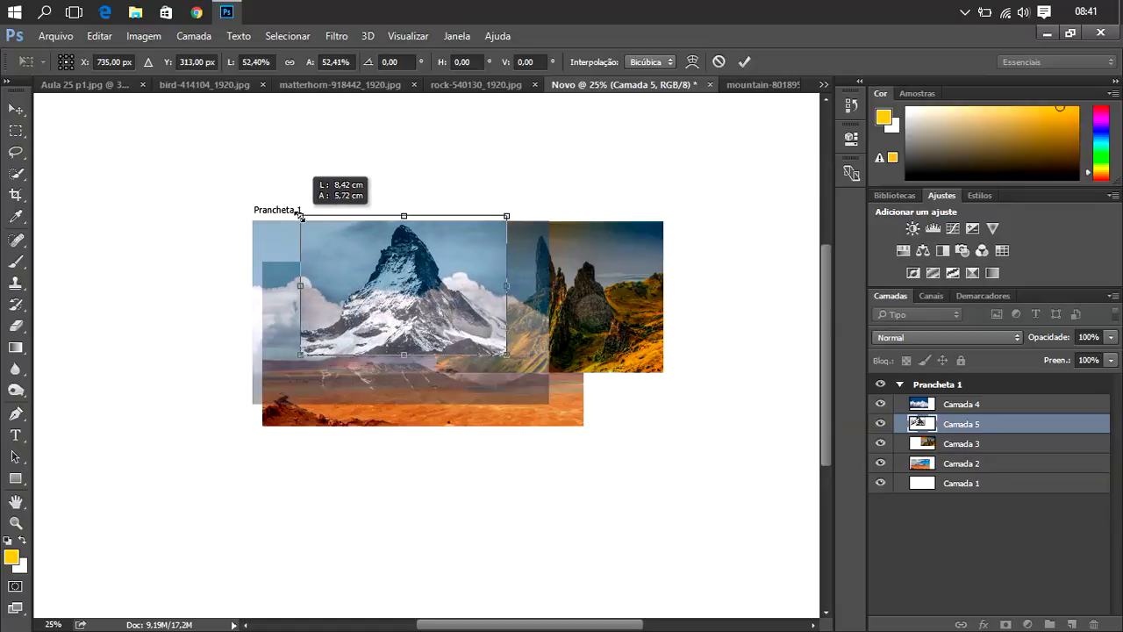
left_click_drag(303, 219, 308, 220)
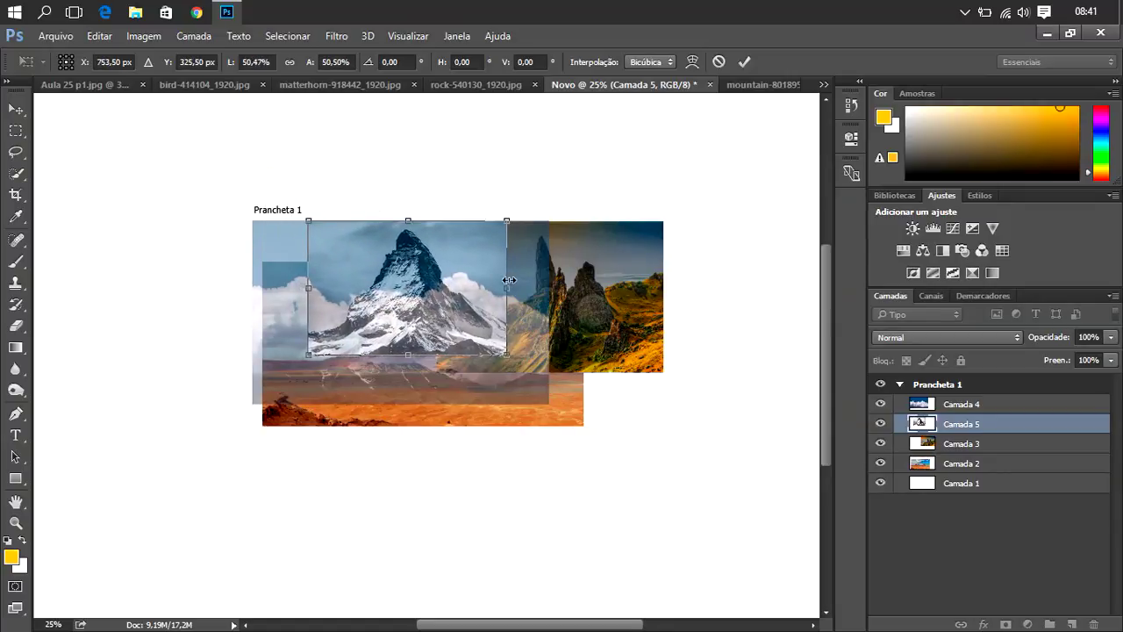
left_click_drag(483, 292, 423, 292)
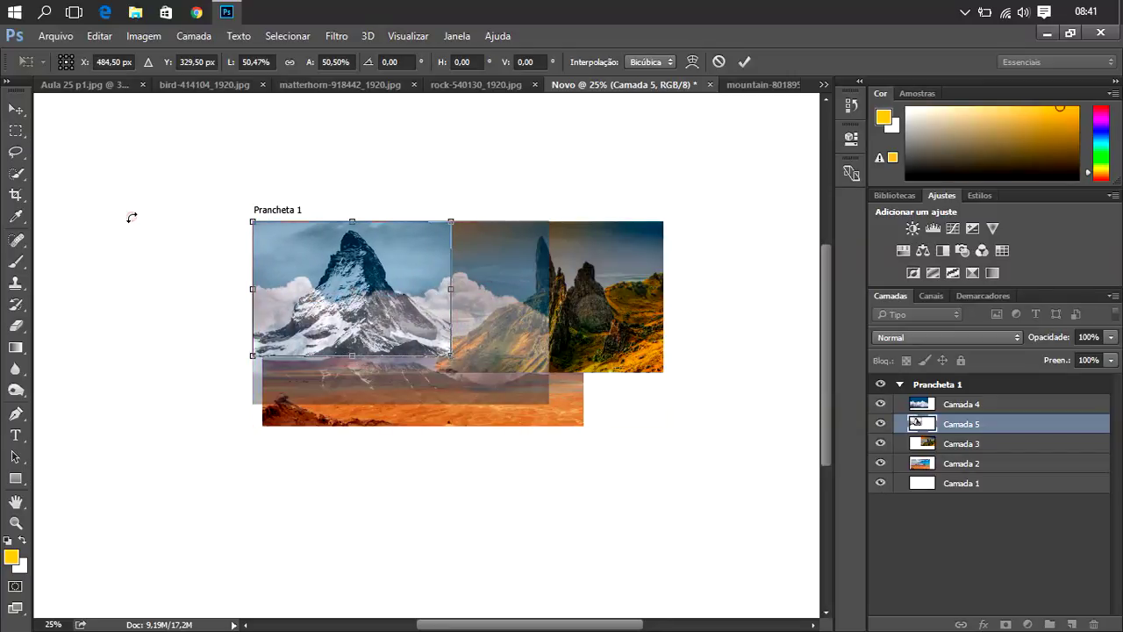
key("Return")
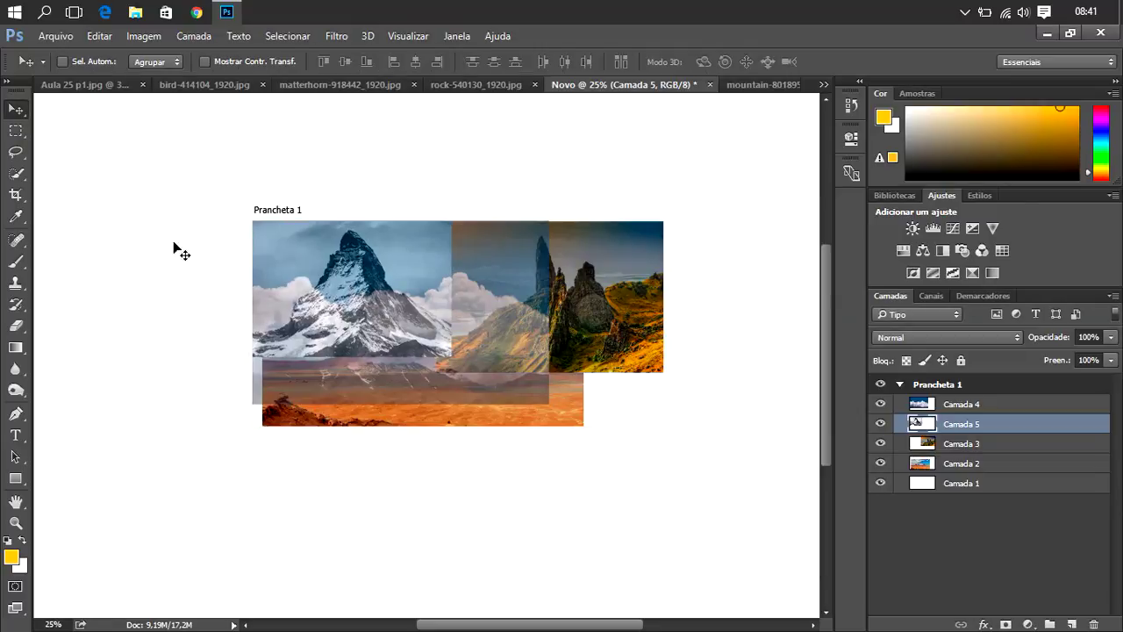
- Drag the crow photo from bird-414104_1920.jpg into the collage as layer Camada 6
left_click(459, 85)
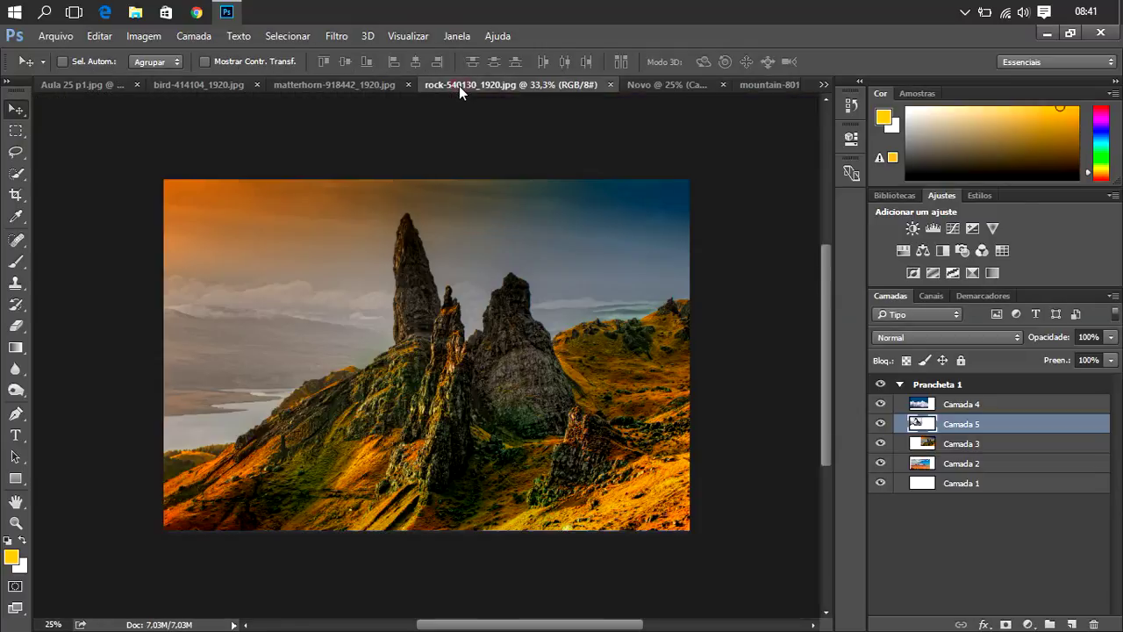
left_click(197, 86)
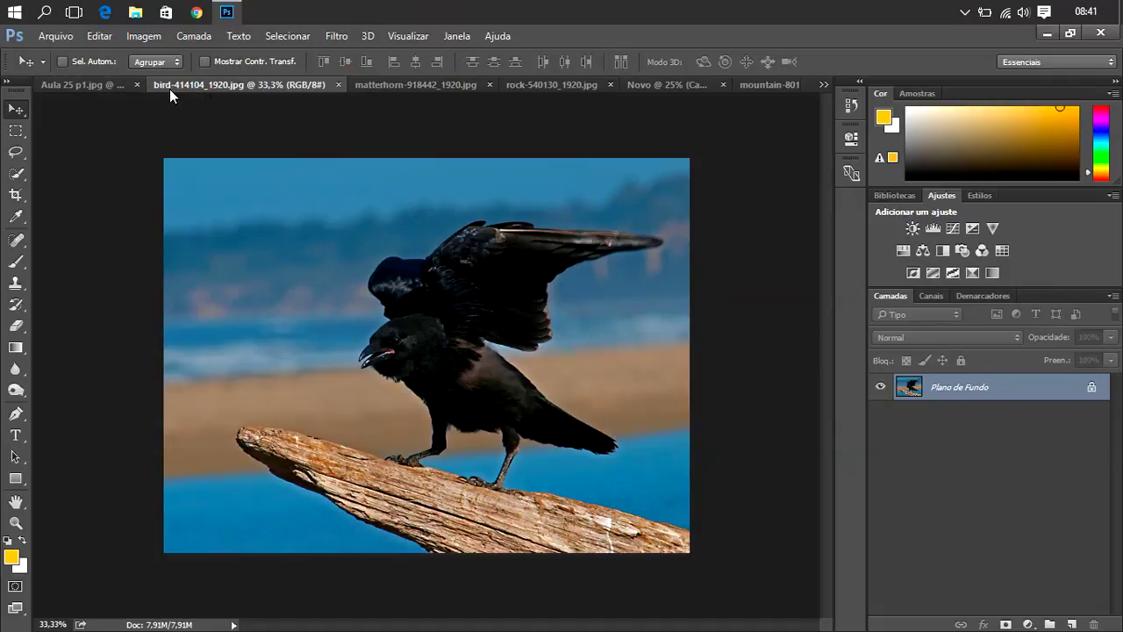
left_click(74, 87)
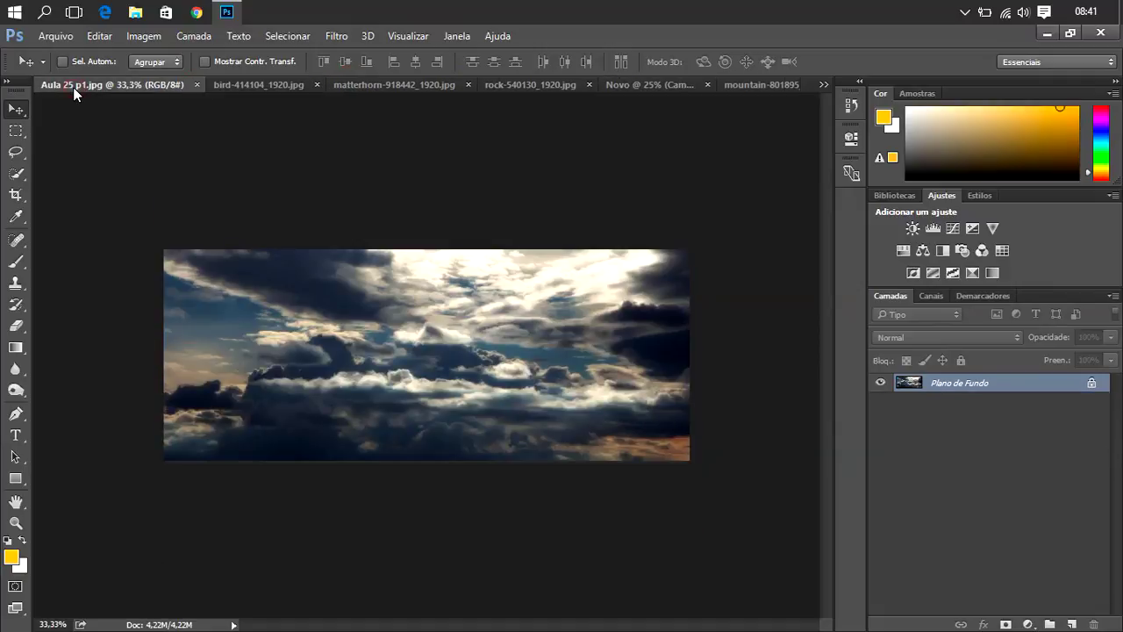
left_click(257, 85)
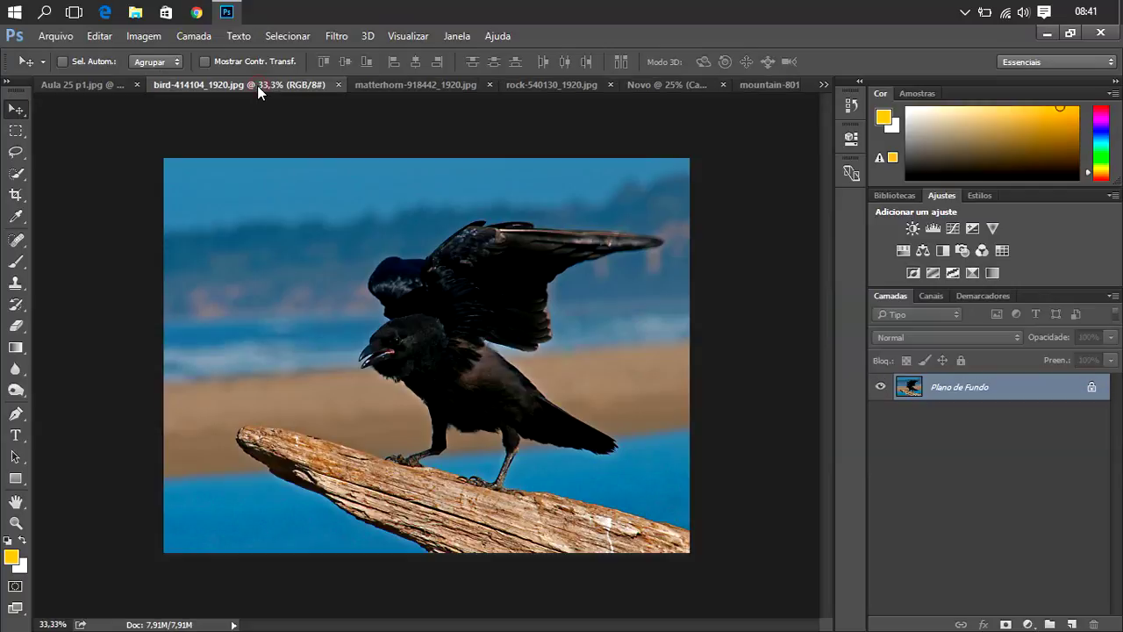
left_click(661, 85)
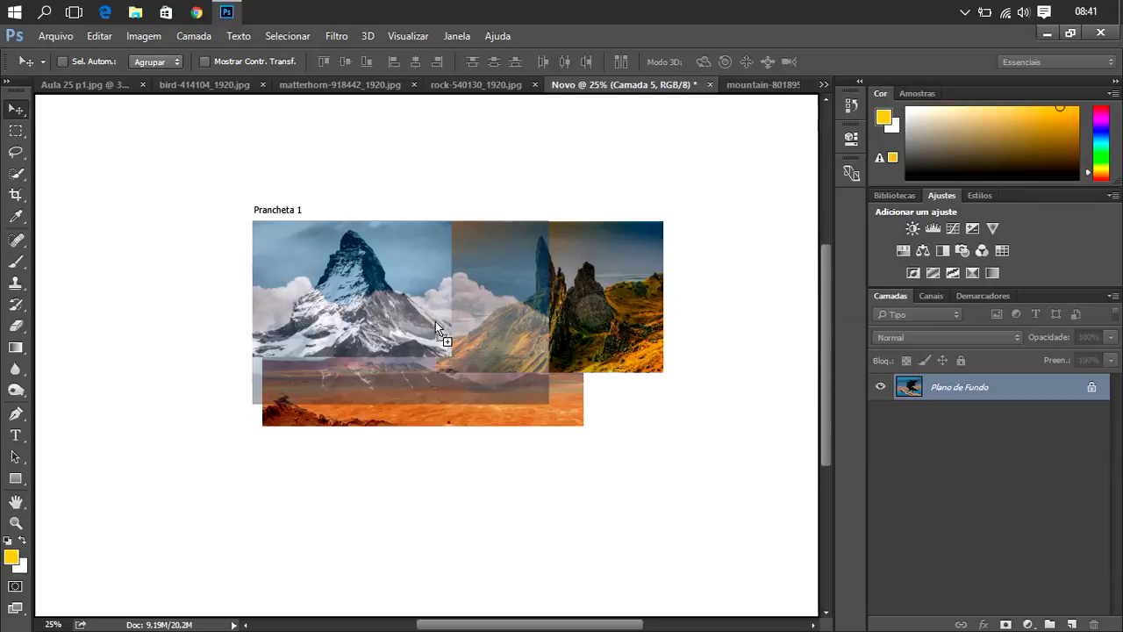
mouse_move(437, 327)
left_mouse_down()
mouse_move(487, 326)
mouse_move(483, 340)
left_mouse_up()
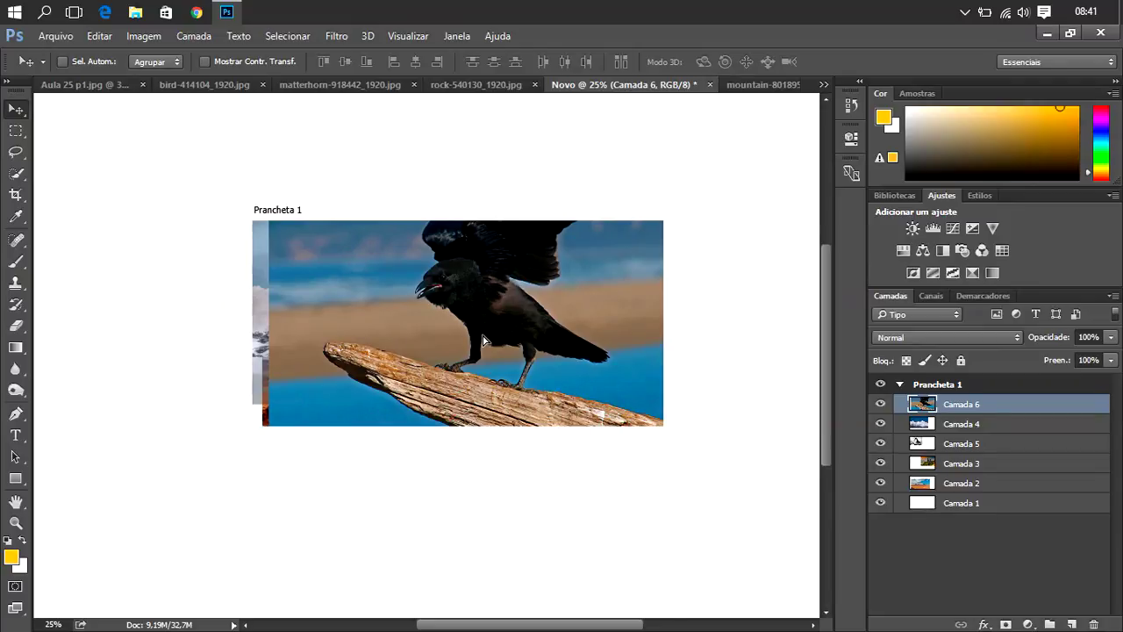
- Scale crow layer Camada 6 to about 30% and place it in the artboard's upper centre
key("ctrl")
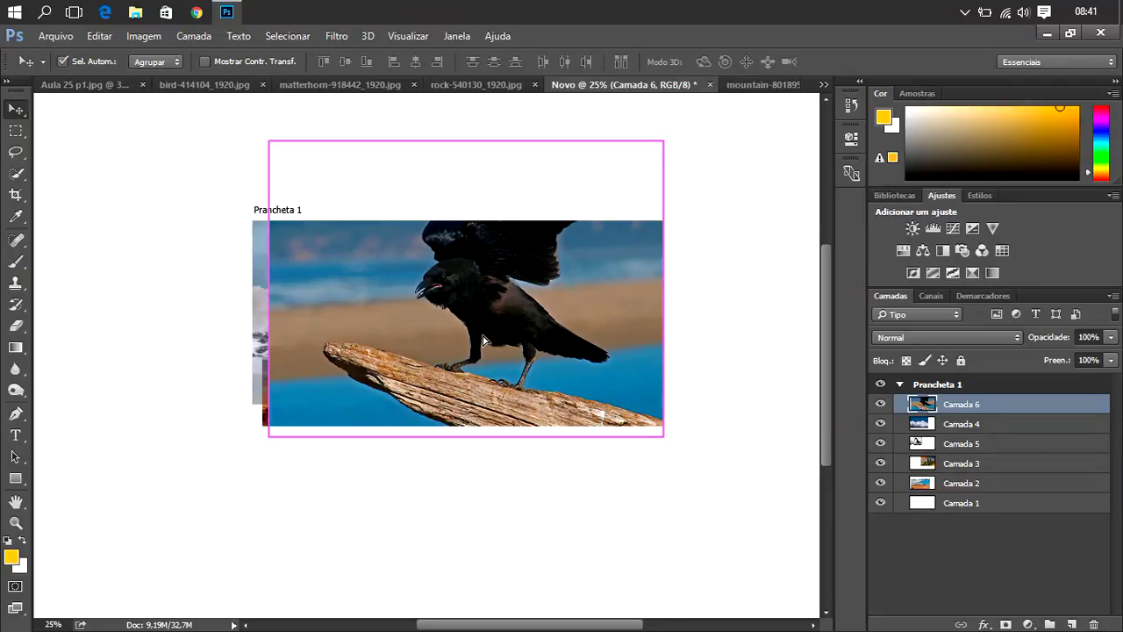
key("ctrl+t")
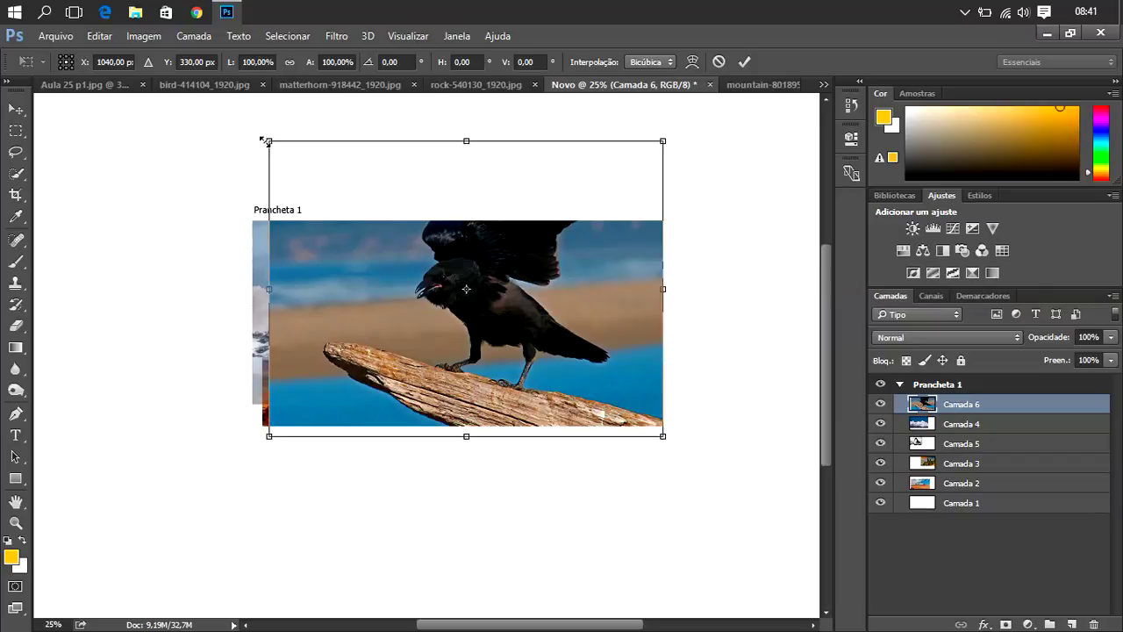
left_click_drag(263, 139, 485, 384)
mouse_move(558, 360)
left_mouse_down()
mouse_move(481, 271)
mouse_move(505, 332)
mouse_move(492, 320)
mouse_move(505, 263)
mouse_move(465, 215)
mouse_move(445, 289)
left_mouse_up()
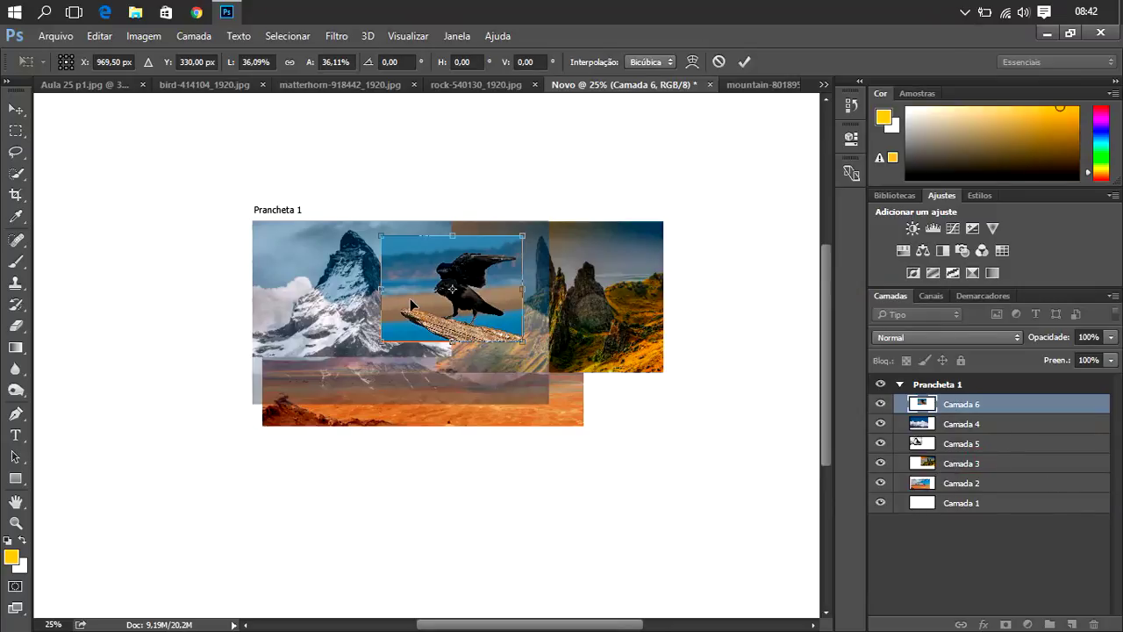
left_click_drag(411, 297, 417, 281)
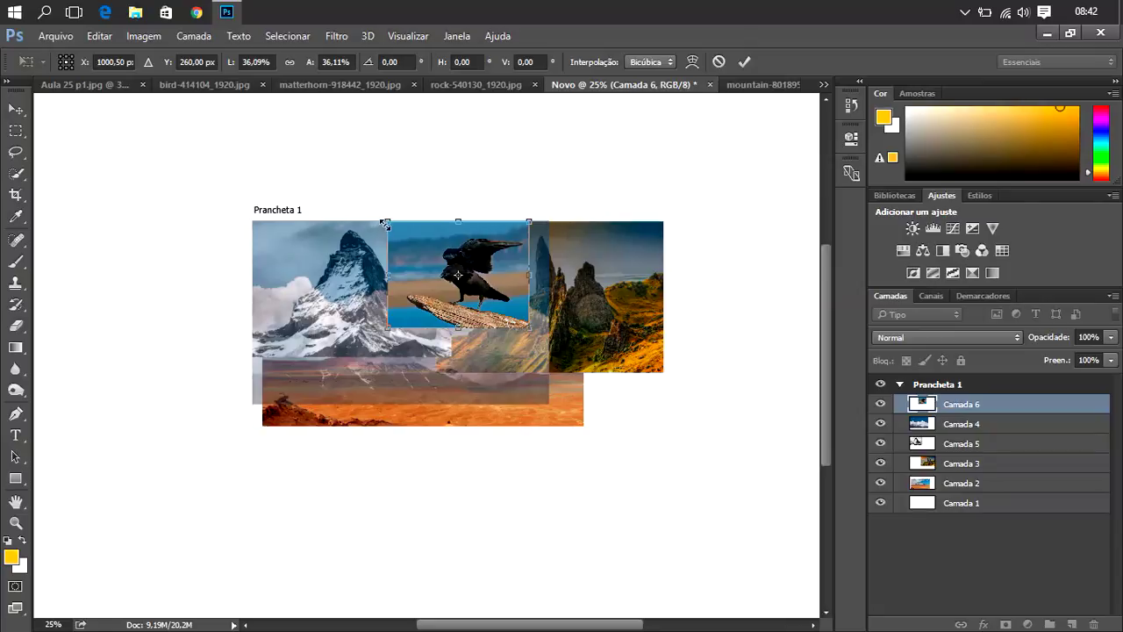
left_click_drag(387, 221, 411, 240)
left_click_drag(511, 313, 528, 318)
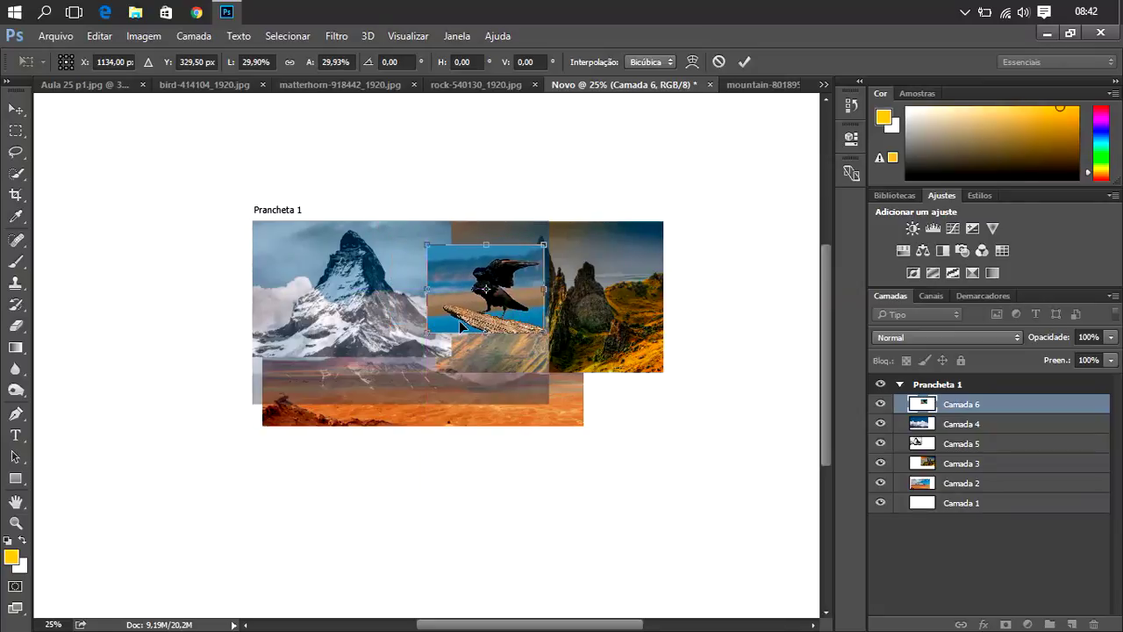
key("Return")
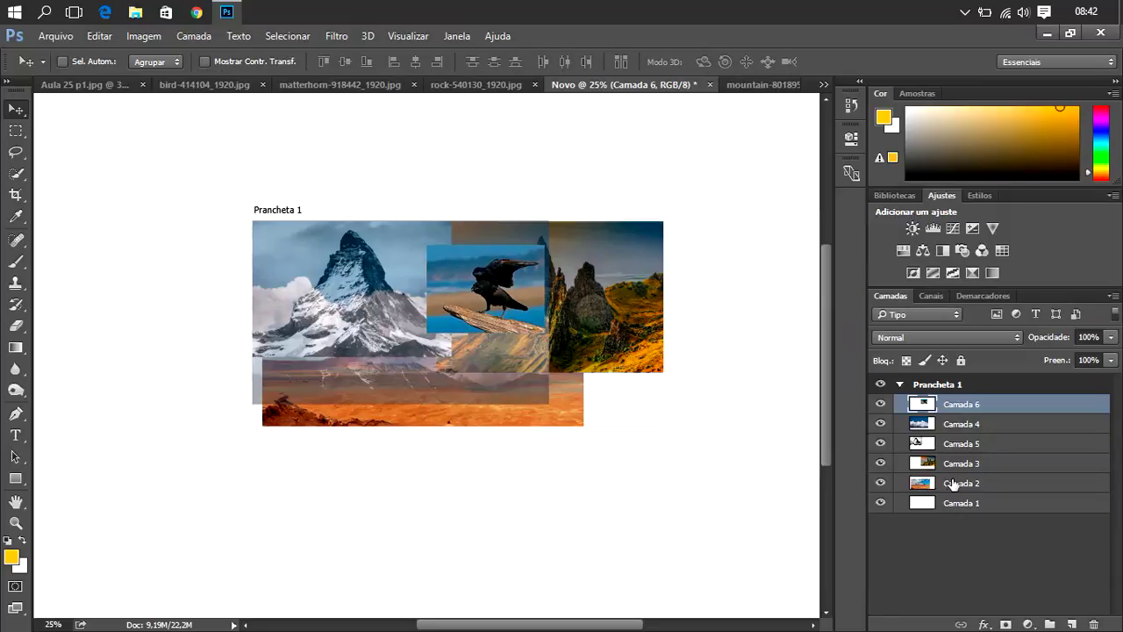
- Move rock layer Camada 3 lower and restack crow layer Camada 6 just below Camada 4
left_click(950, 465)
mouse_move(575, 309)
left_mouse_down()
mouse_move(575, 340)
mouse_move(565, 333)
left_mouse_up()
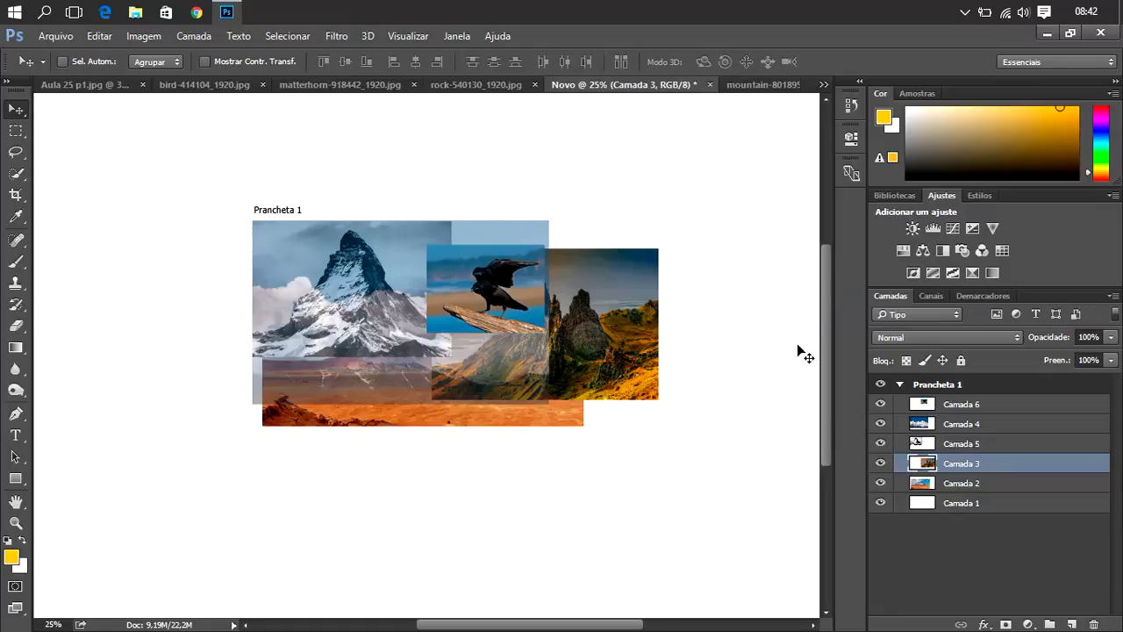
left_click_drag(995, 406, 1005, 451)
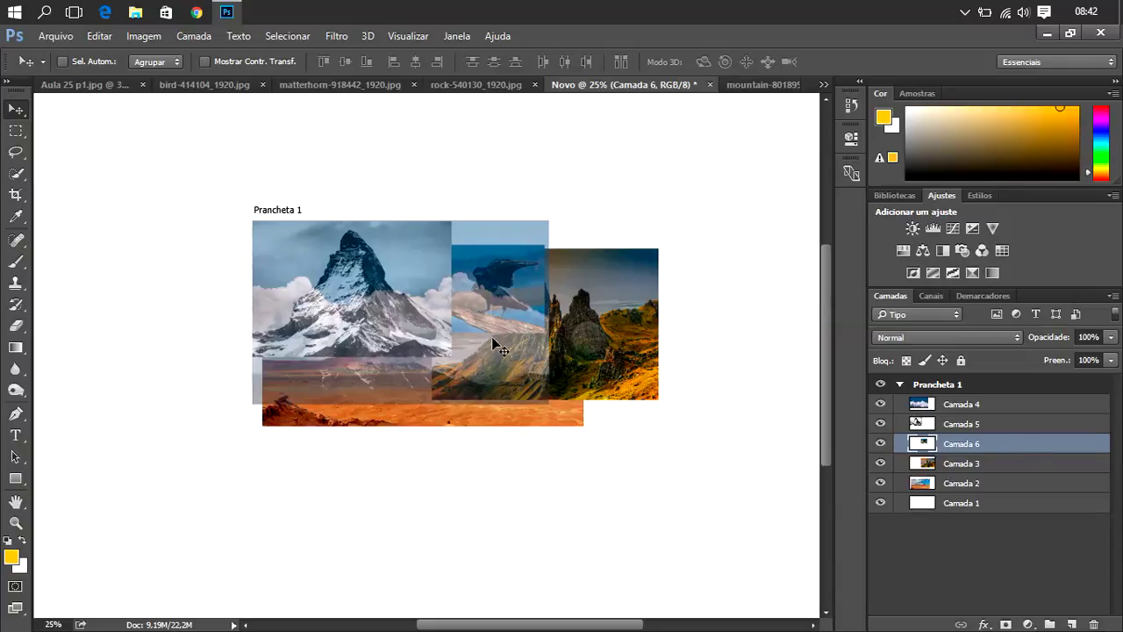
left_click_drag(1036, 436, 1029, 416)
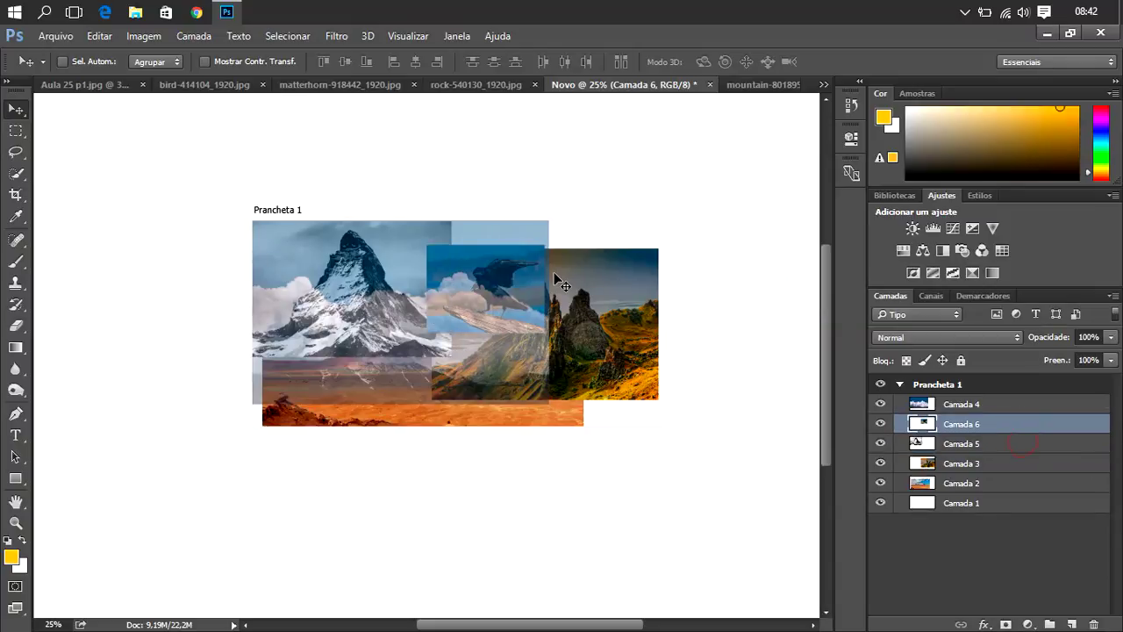
key("ctrl")
scroll(554, 279, "up", 1)
scroll(555, 279, "up", 1)
scroll(555, 279, "up", 1)
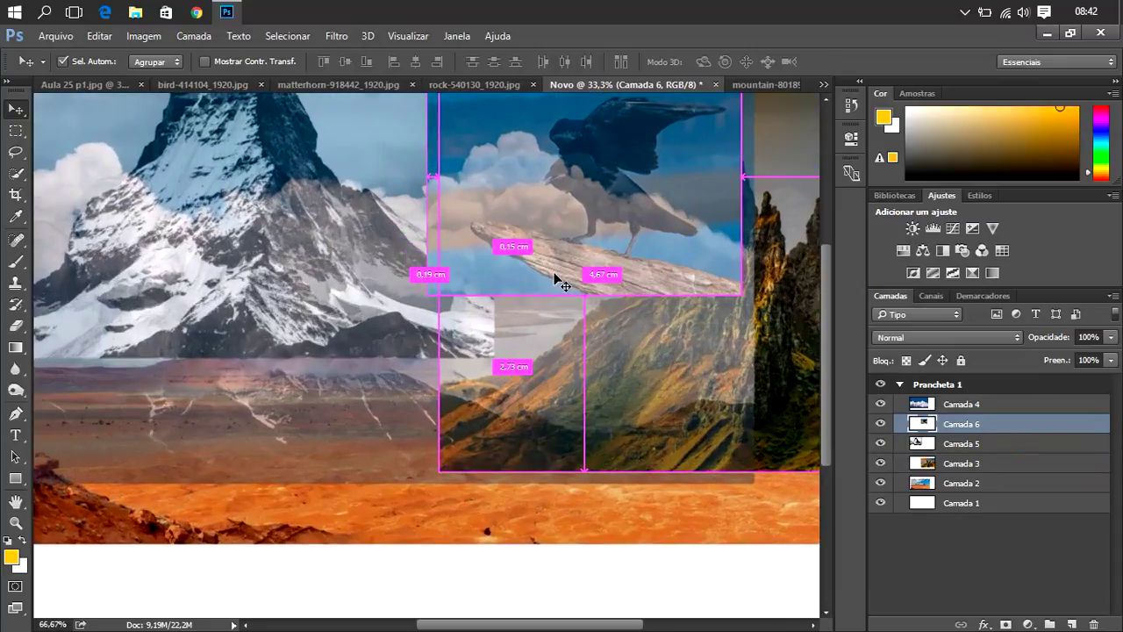
scroll(555, 279, "down", 1)
scroll(554, 279, "down", 1)
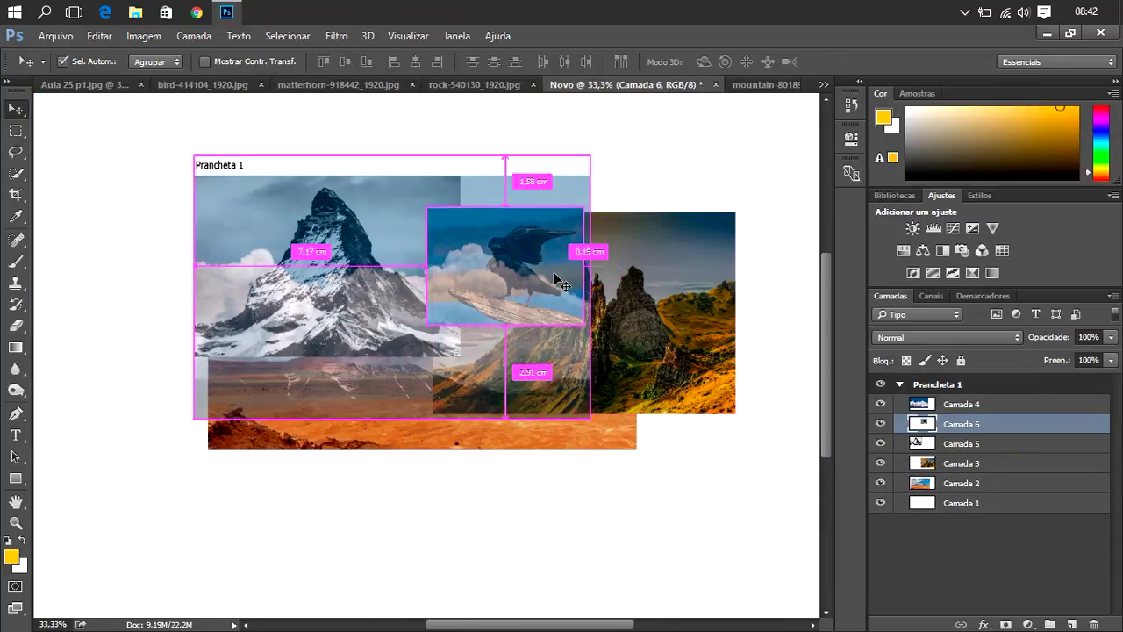
scroll(555, 279, "up", 1)
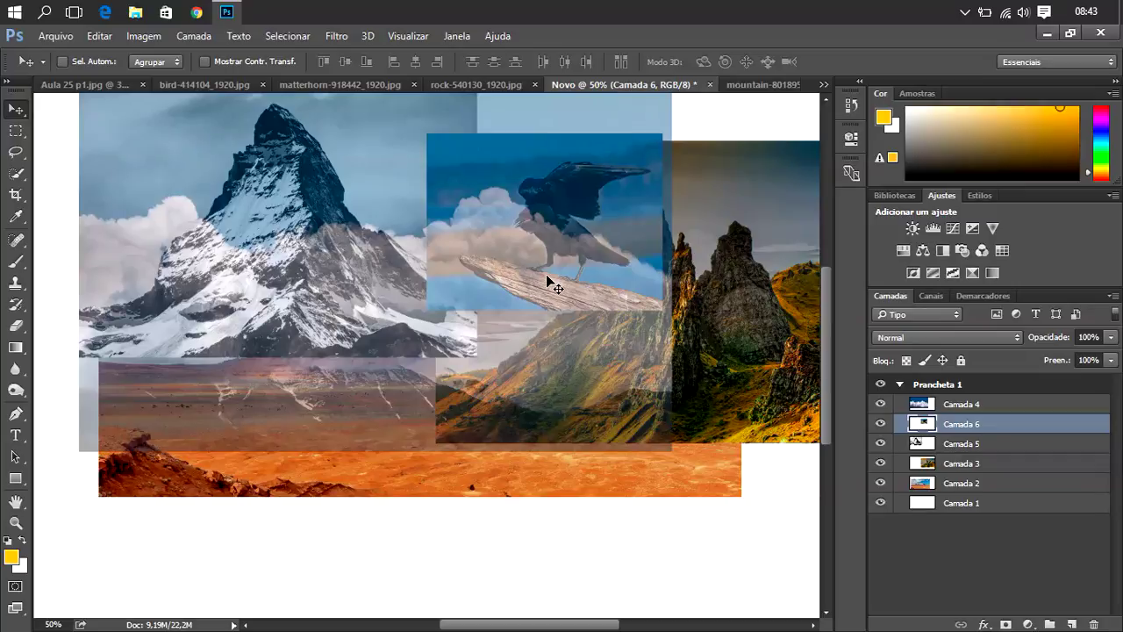
scroll(550, 281, "down", 2)
scroll(550, 281, "down", 1)
scroll(550, 281, "up", 3)
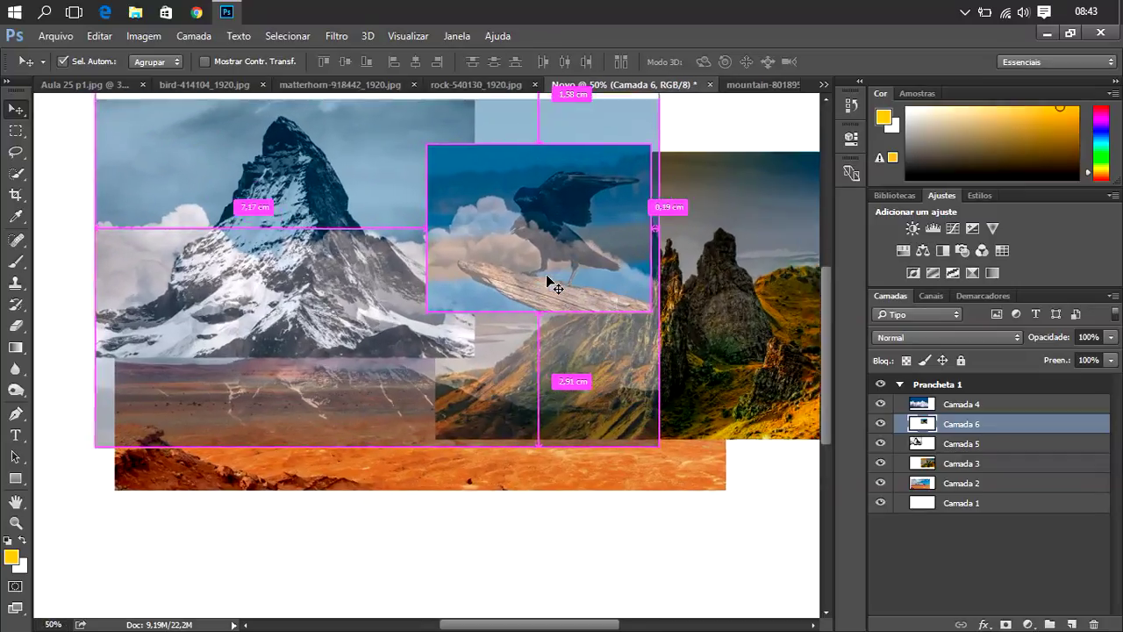
scroll(550, 281, "down", 1)
scroll(550, 281, "up", 1)
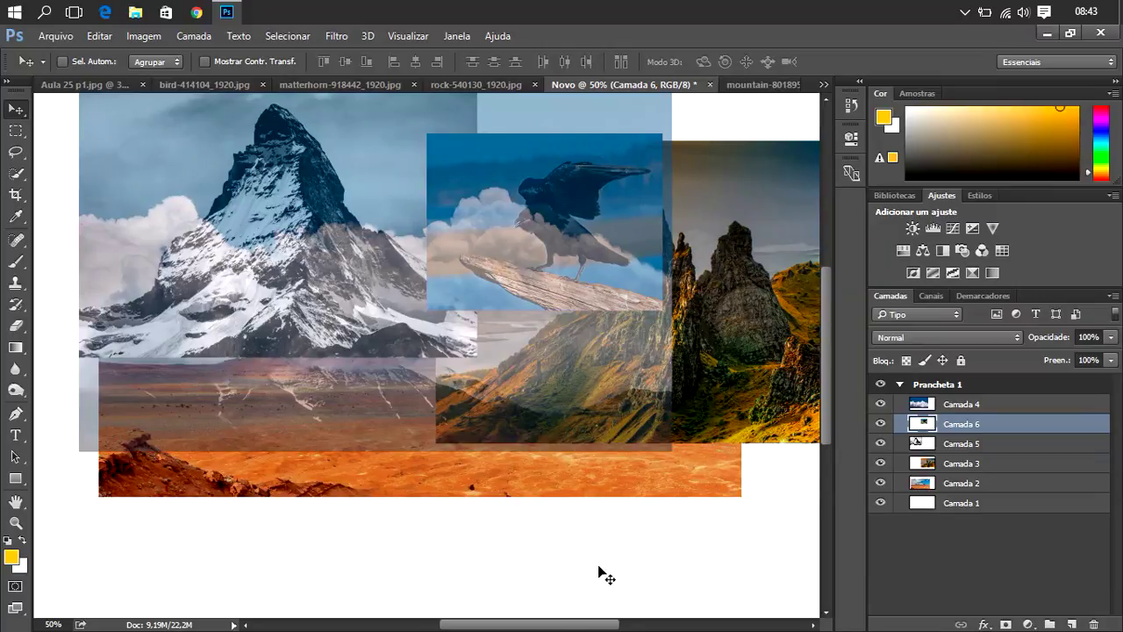
mouse_move(561, 625)
left_mouse_down()
mouse_move(517, 628)
mouse_move(537, 628)
left_mouse_up()
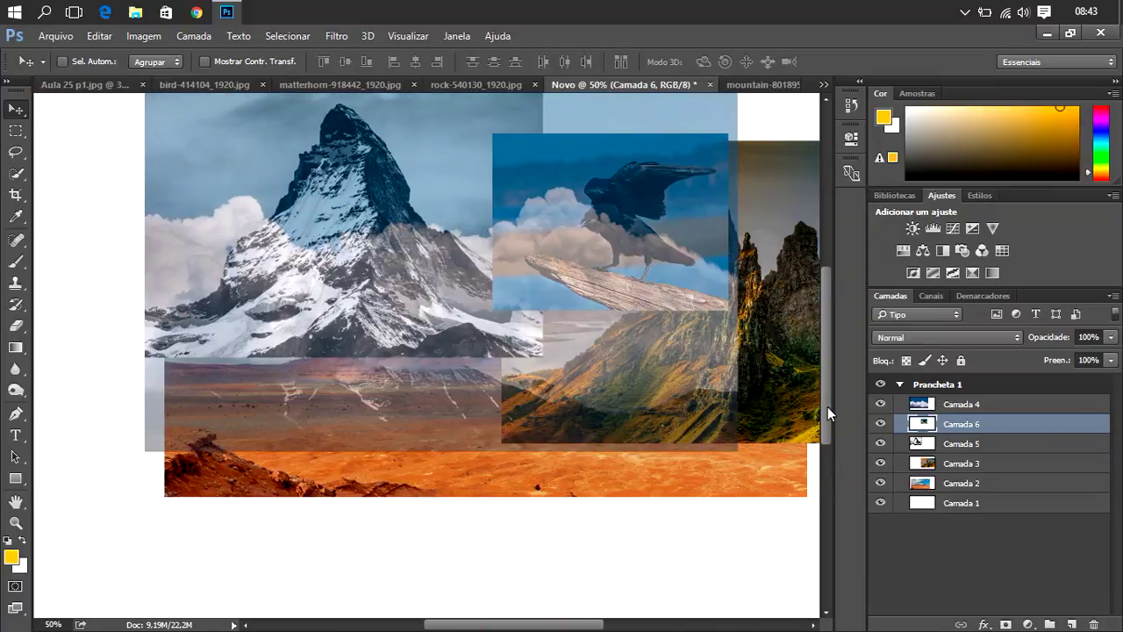
left_click_drag(827, 406, 829, 378)
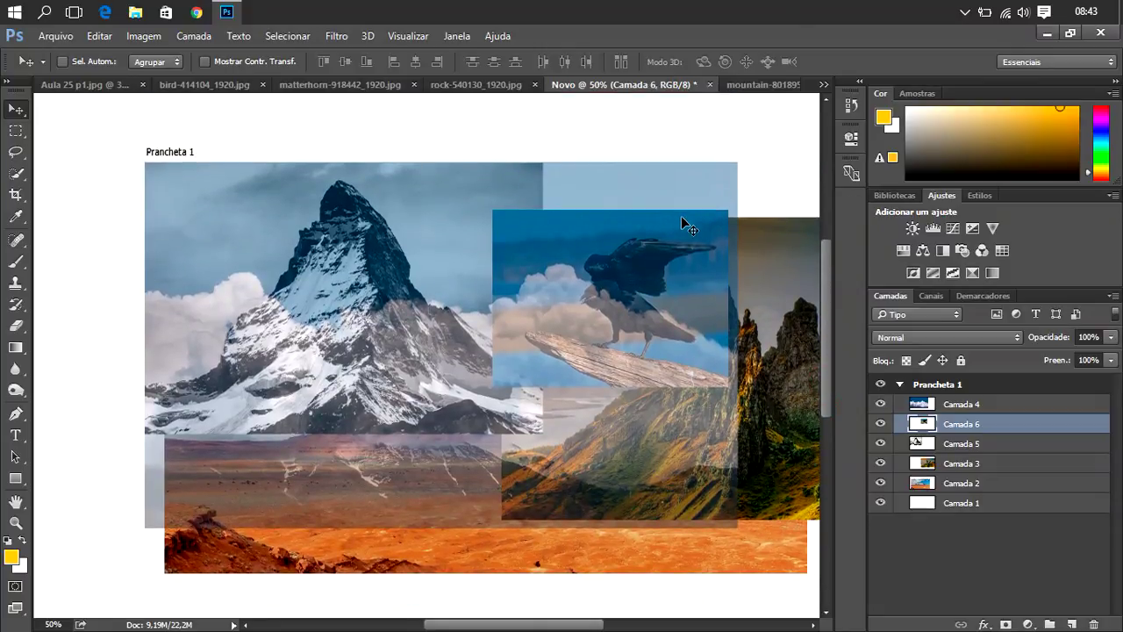
left_click(992, 485)
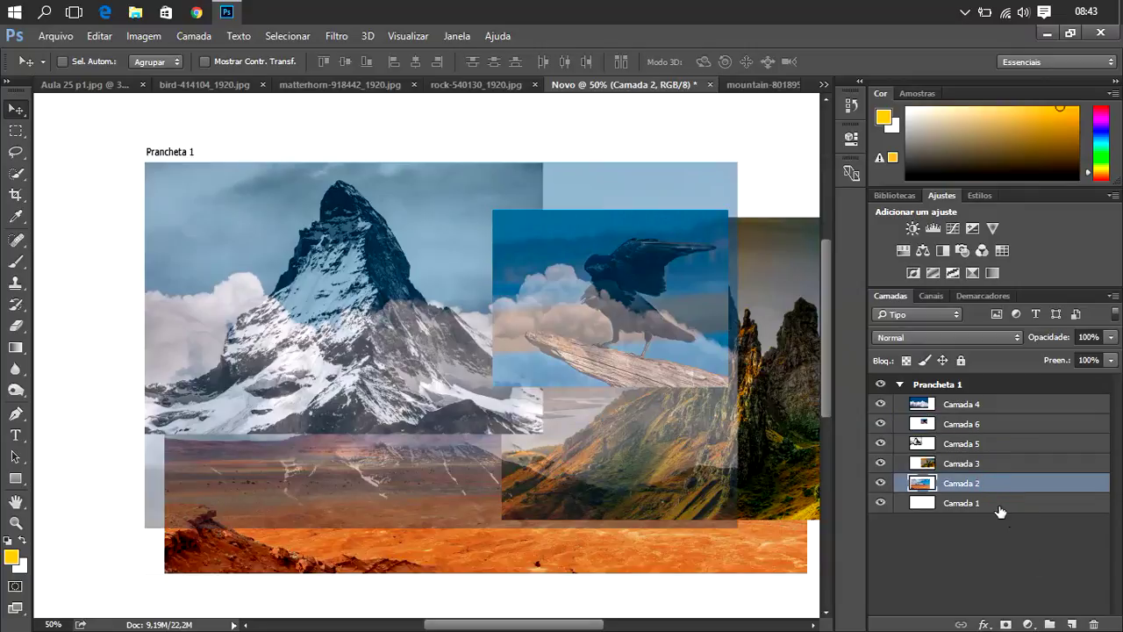
- Add empty layer Camada 7 above Camada 1 and bring up the fill/adjustment layer list
left_click(997, 503)
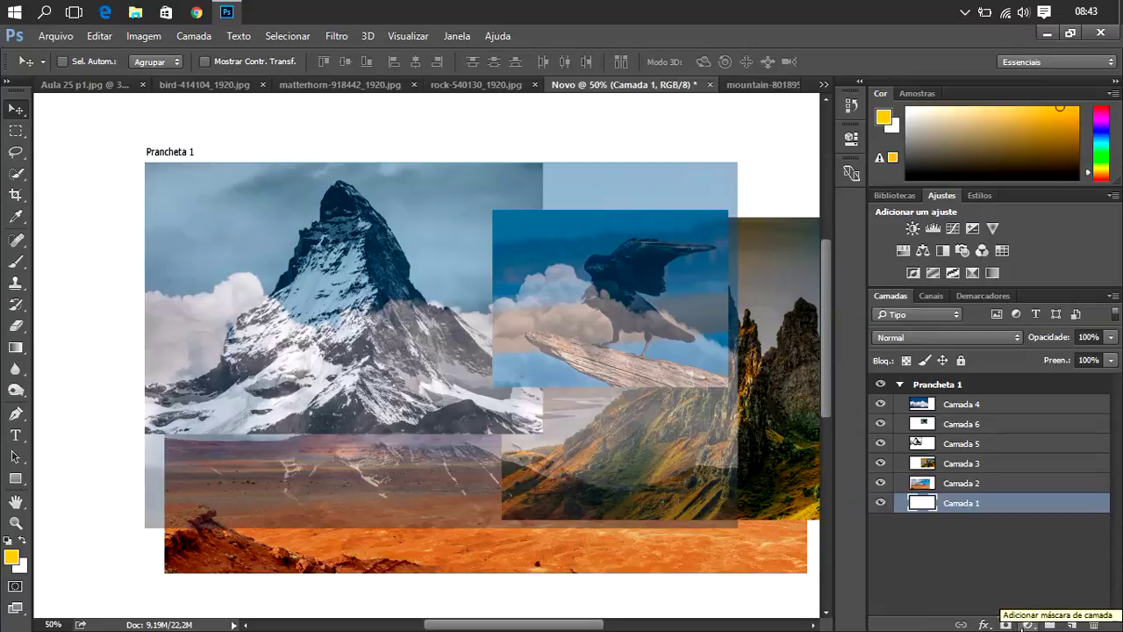
left_click(1071, 624)
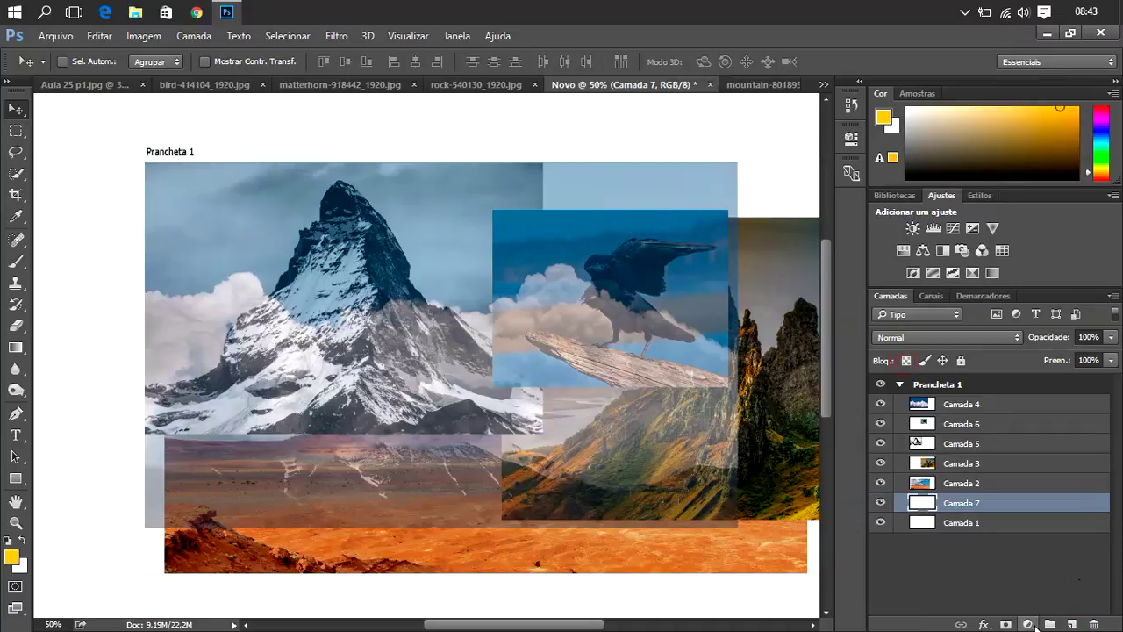
left_click(1030, 624)
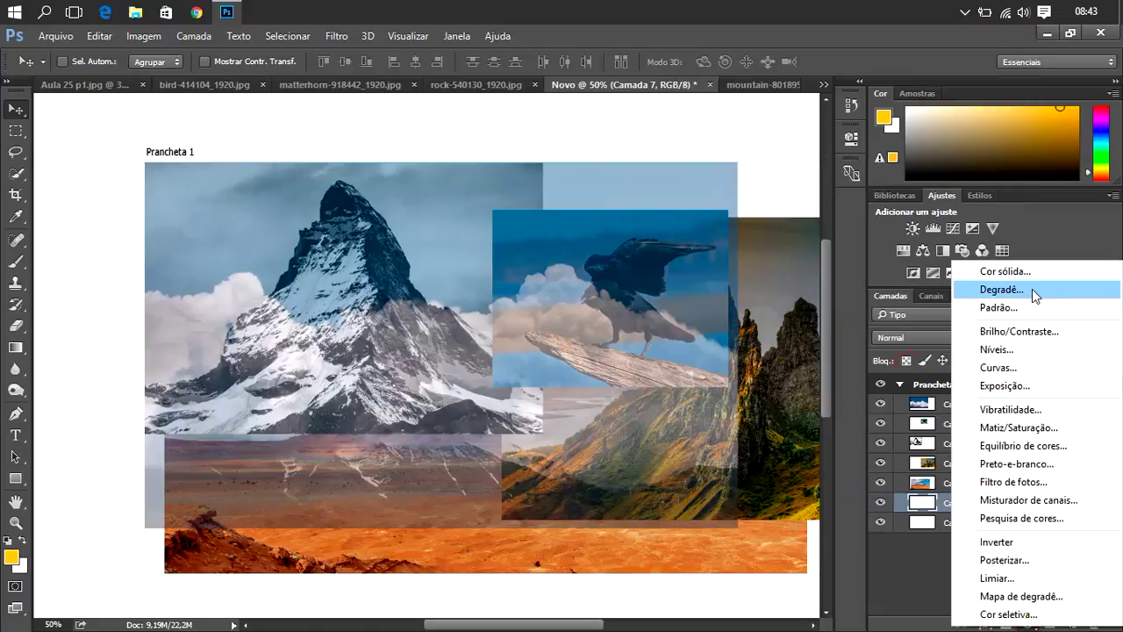
- Start a Solid Color fill layer, try hex values, then cancel it so no fill is created
left_click(1030, 273)
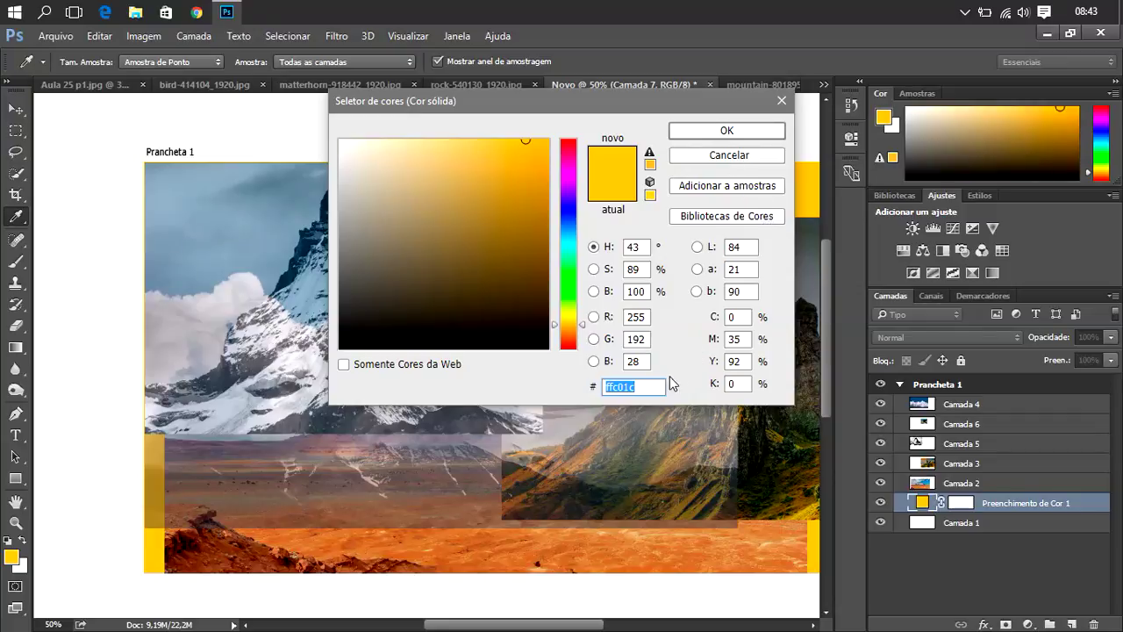
double_click(645, 384)
type("###")
type("#")
left_click(695, 131)
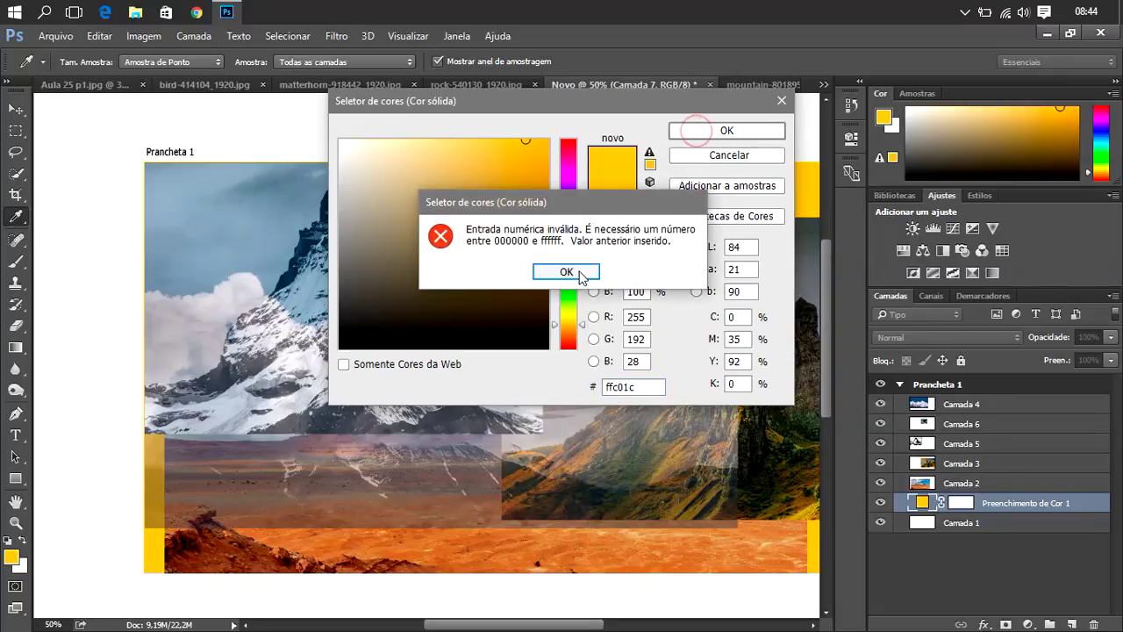
left_click(578, 273)
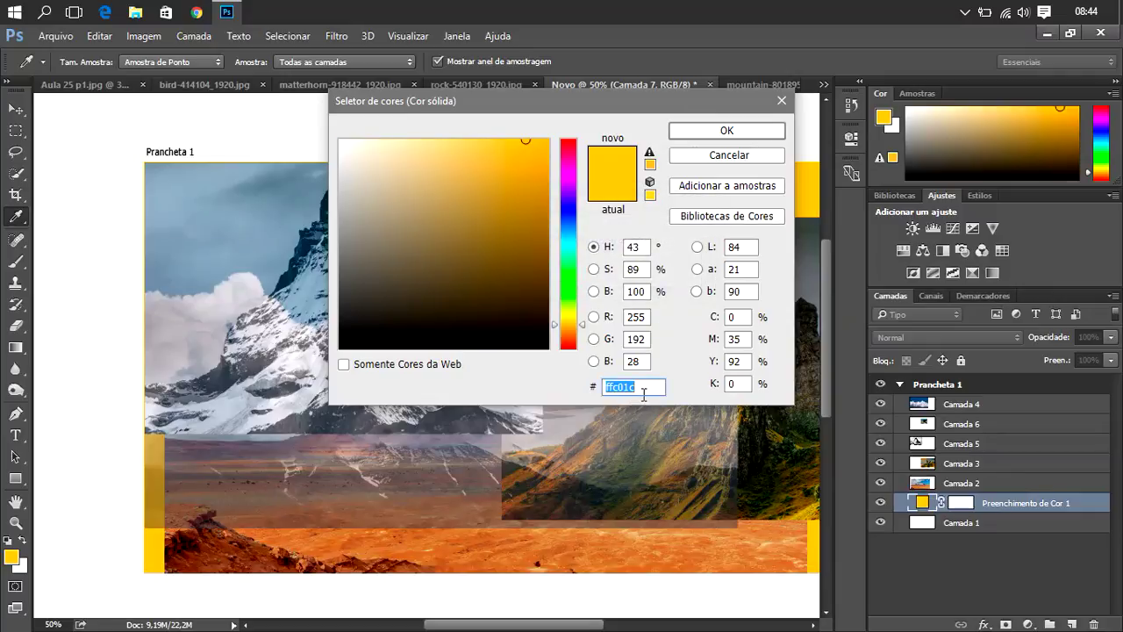
type("0000")
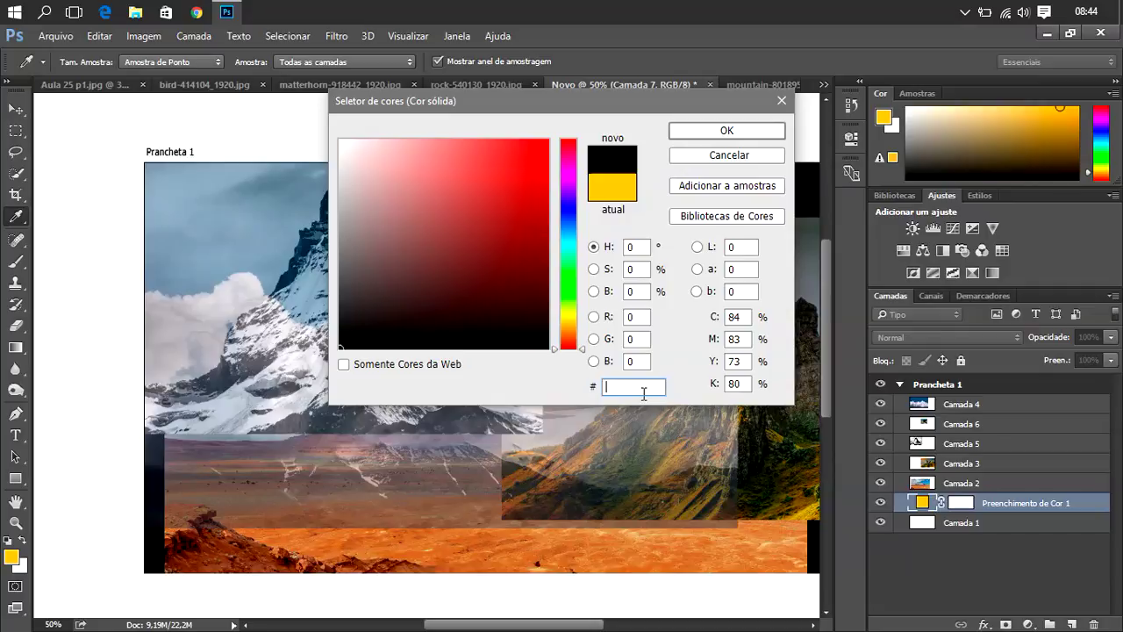
left_click(720, 158)
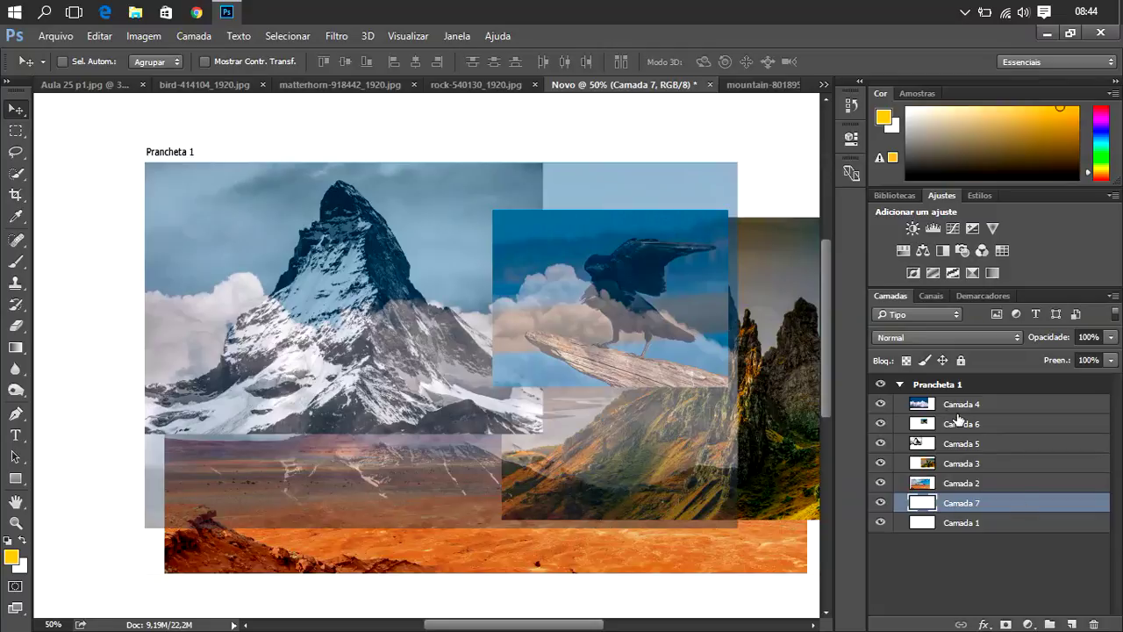
left_click(958, 409)
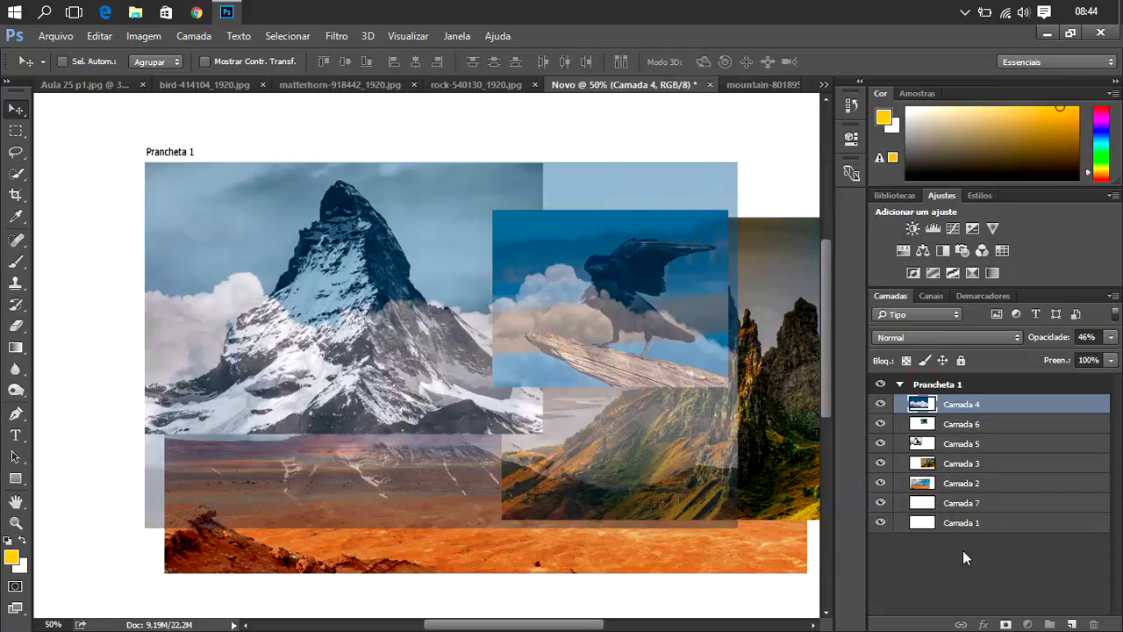
left_click_drag(902, 387, 946, 535)
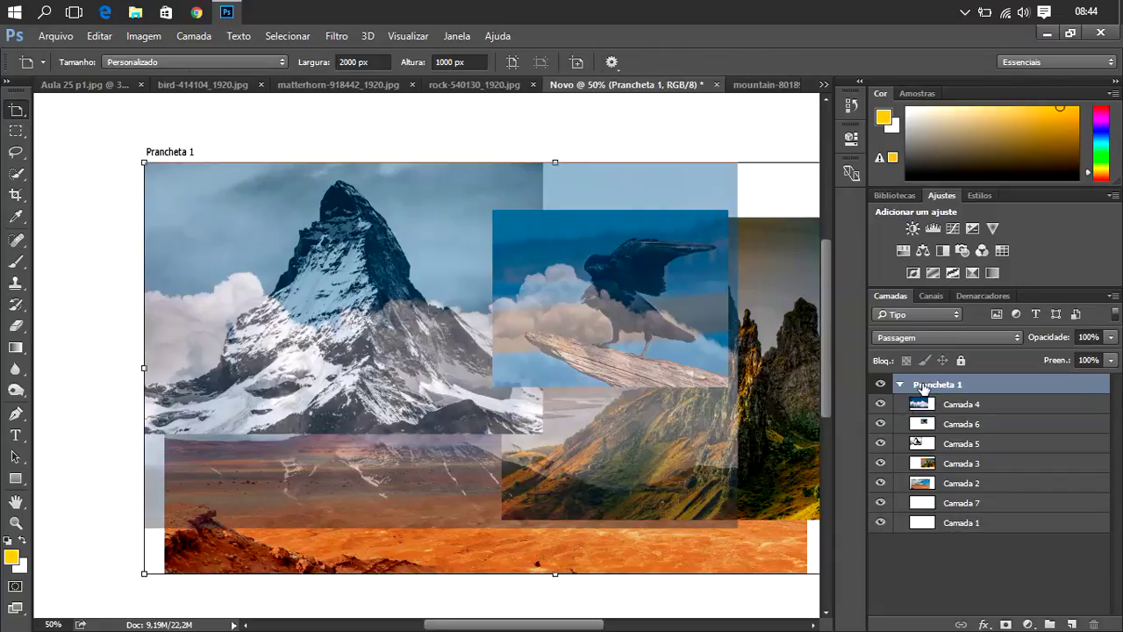
left_click_drag(917, 384, 943, 532)
left_click(880, 384)
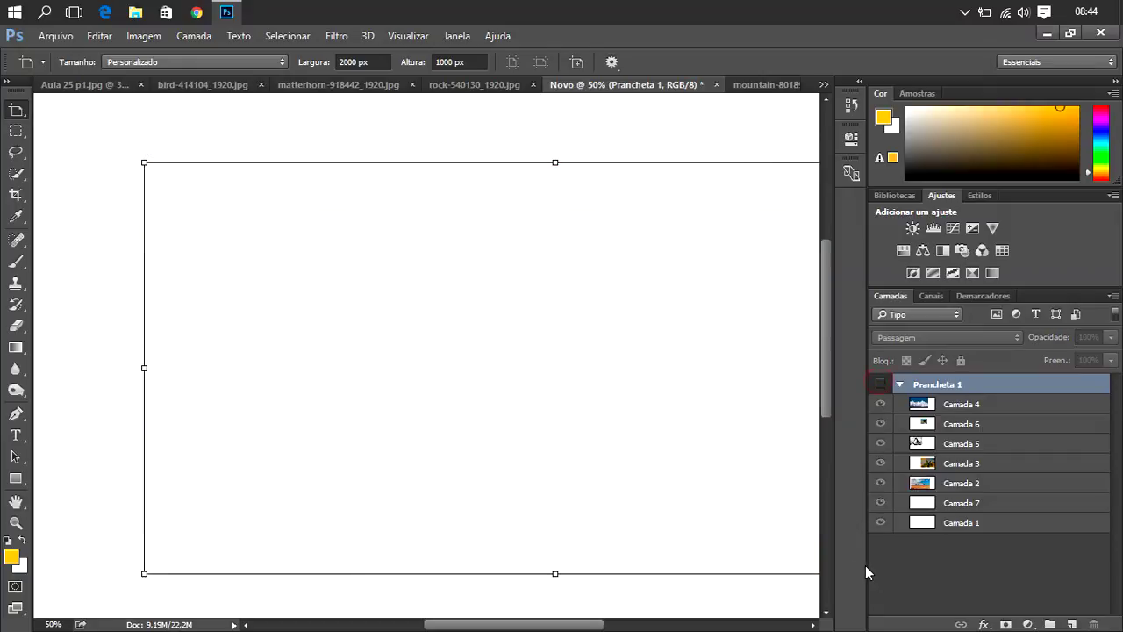
left_click(880, 385)
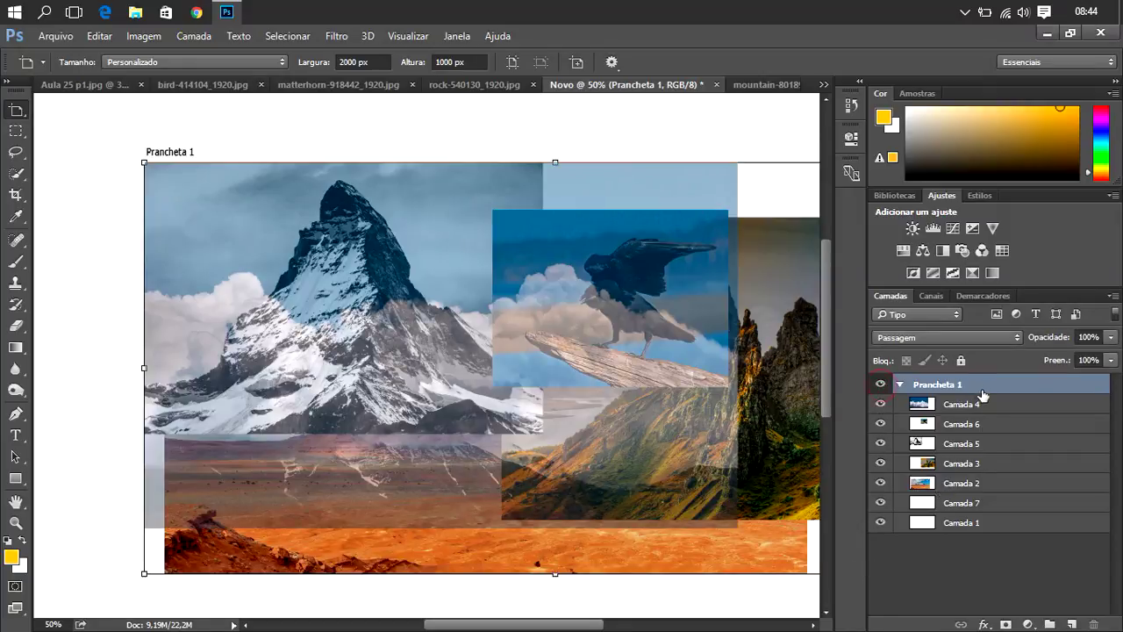
left_click_drag(982, 394, 1013, 546)
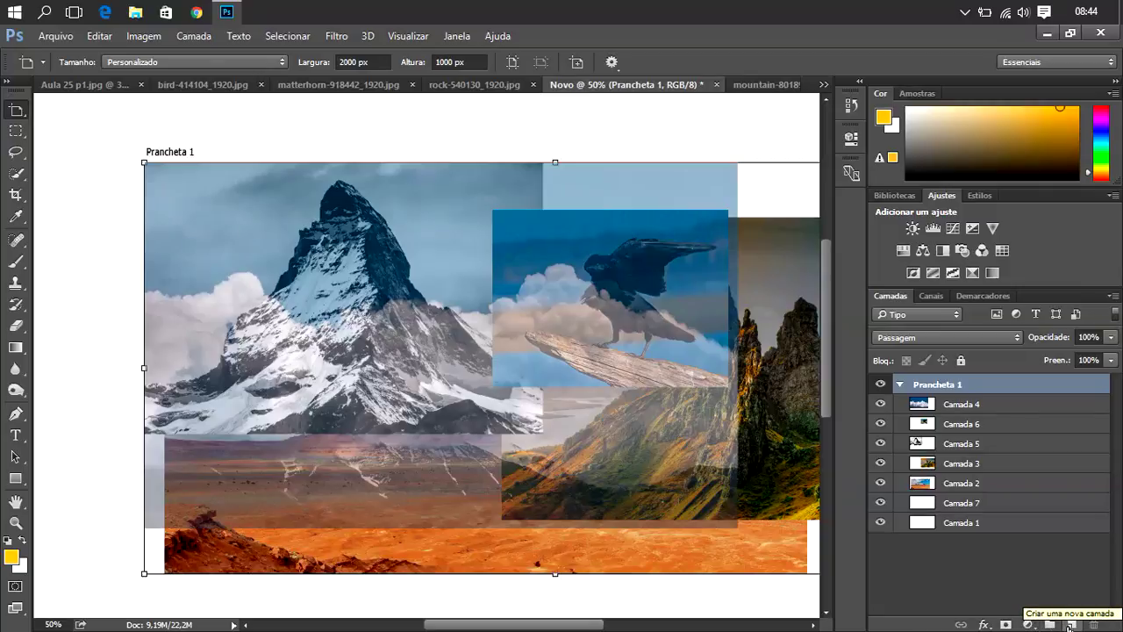
- Add top layer Camada 8 and set up a round brush, undoing a yellow test stroke
left_click(1070, 625)
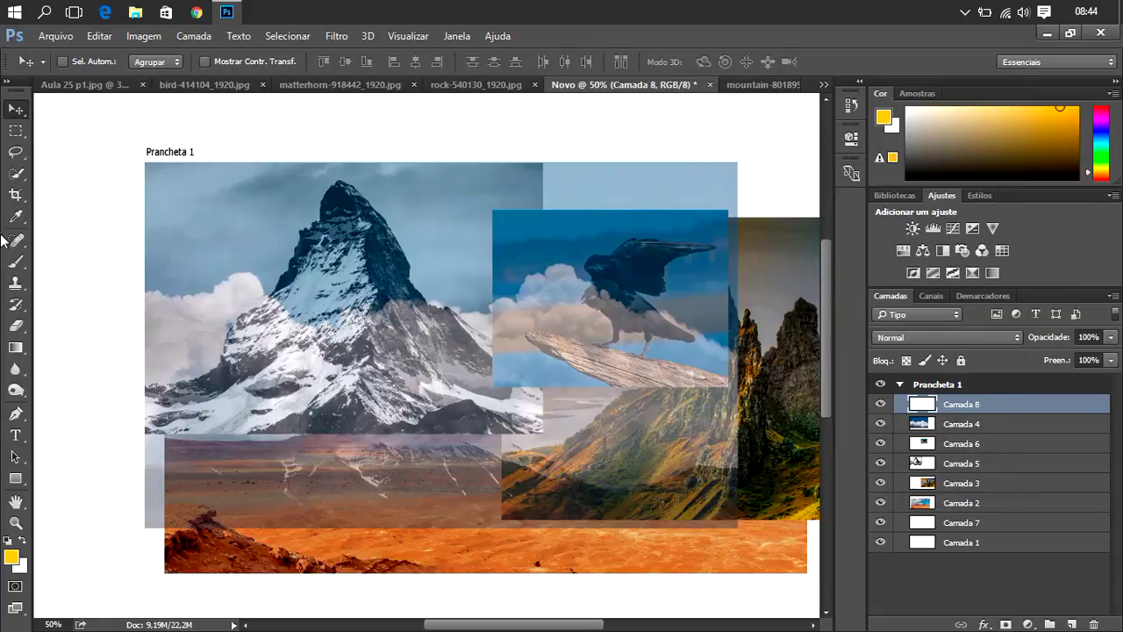
left_click(15, 263)
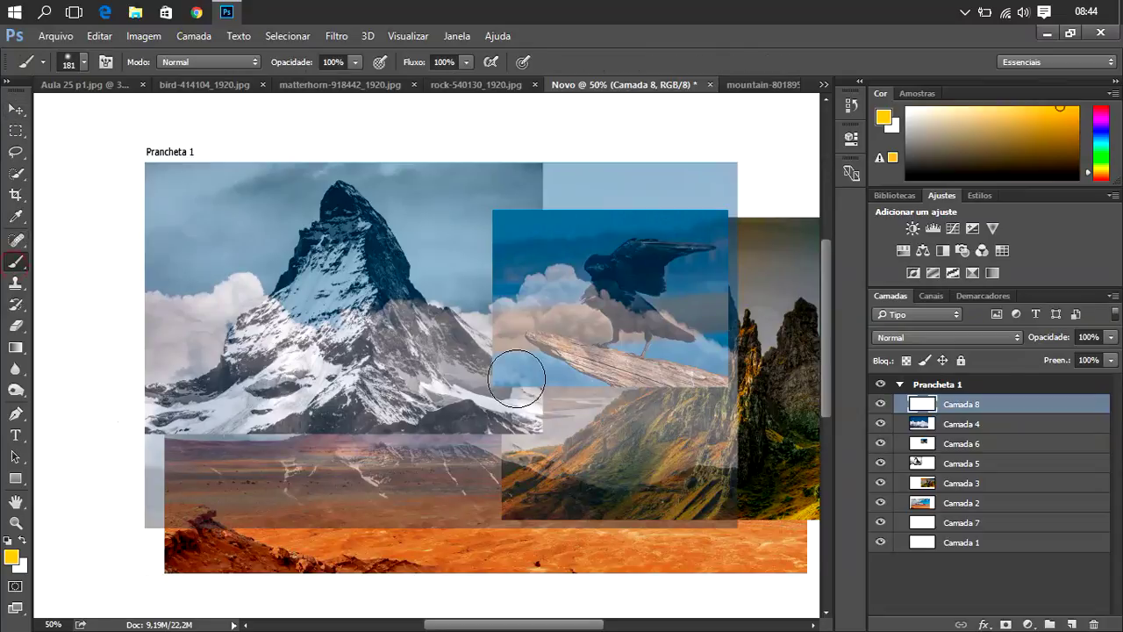
right_click(531, 394)
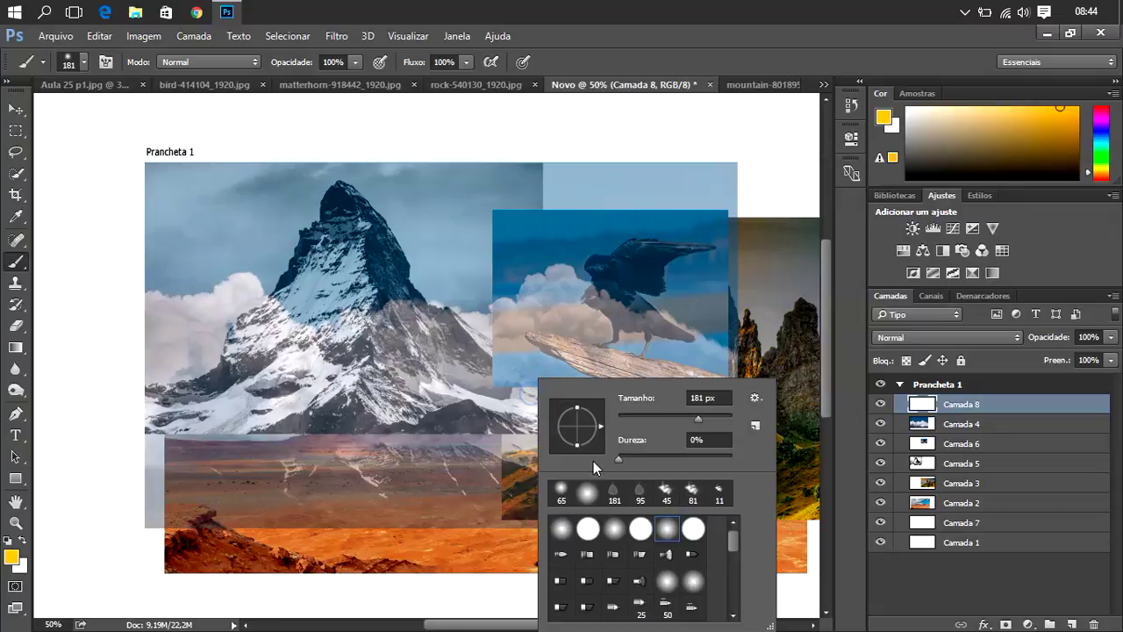
left_click(588, 529)
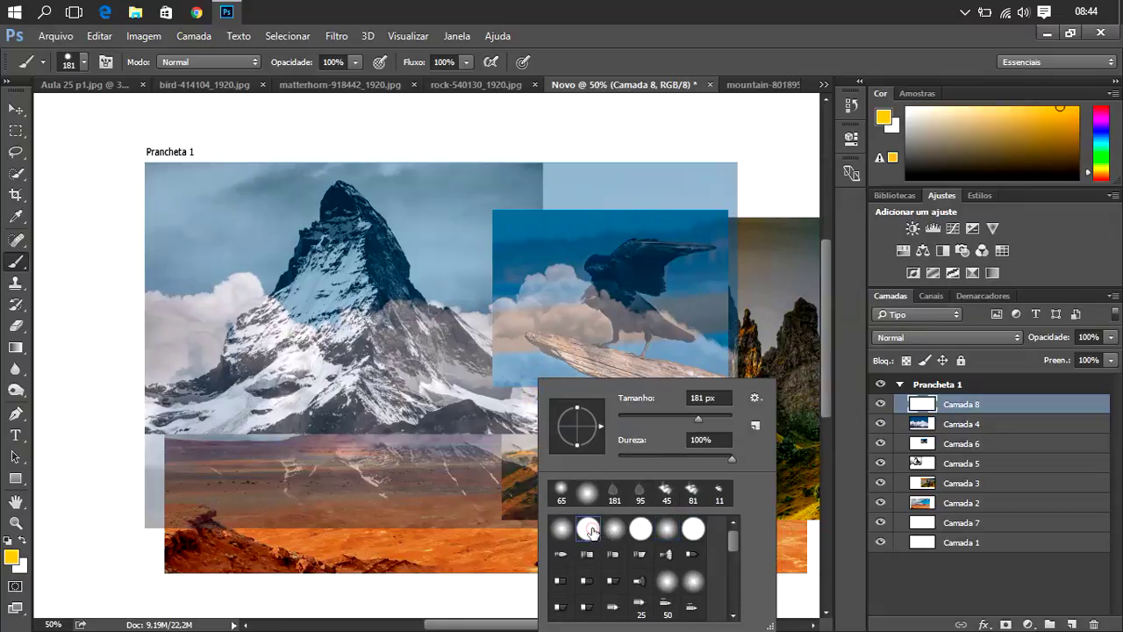
left_click(661, 418)
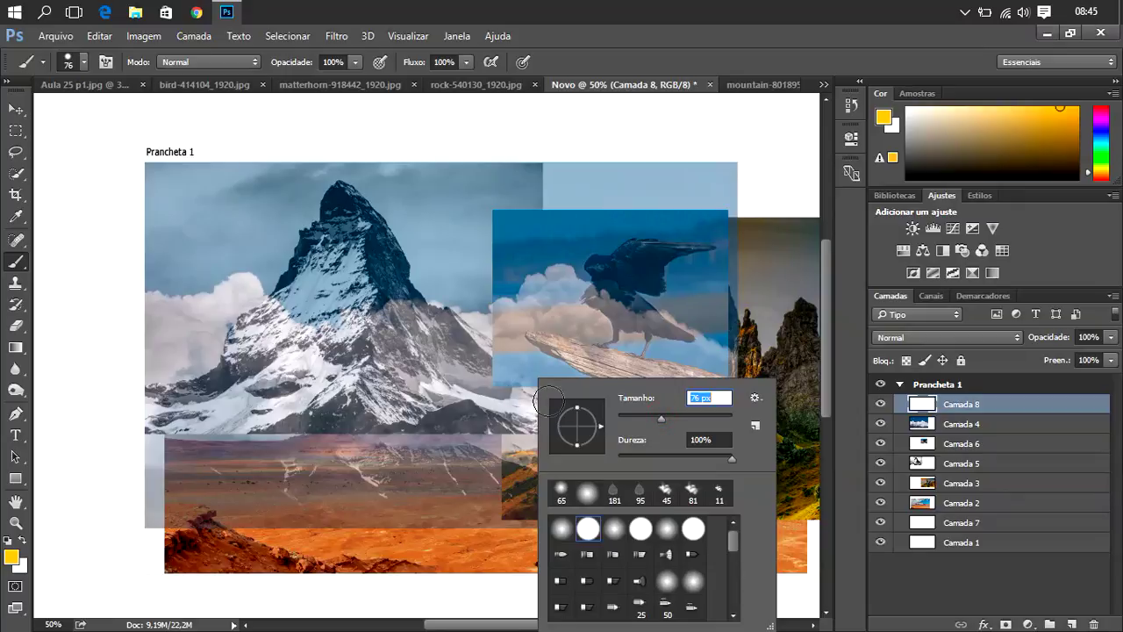
right_click(706, 325)
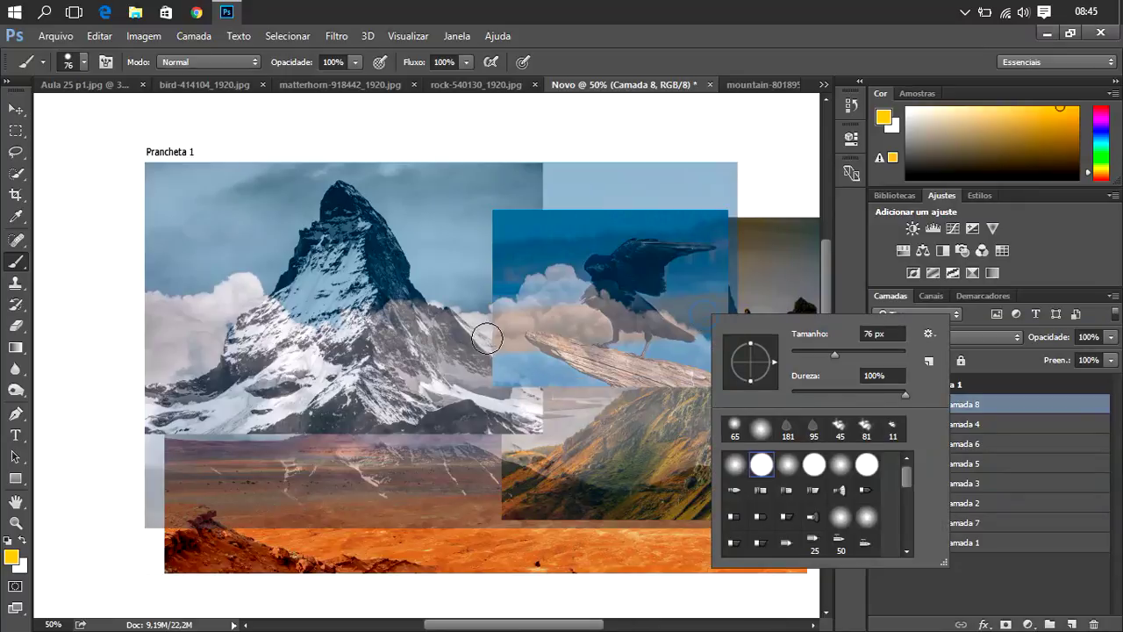
left_click_drag(497, 344, 512, 355)
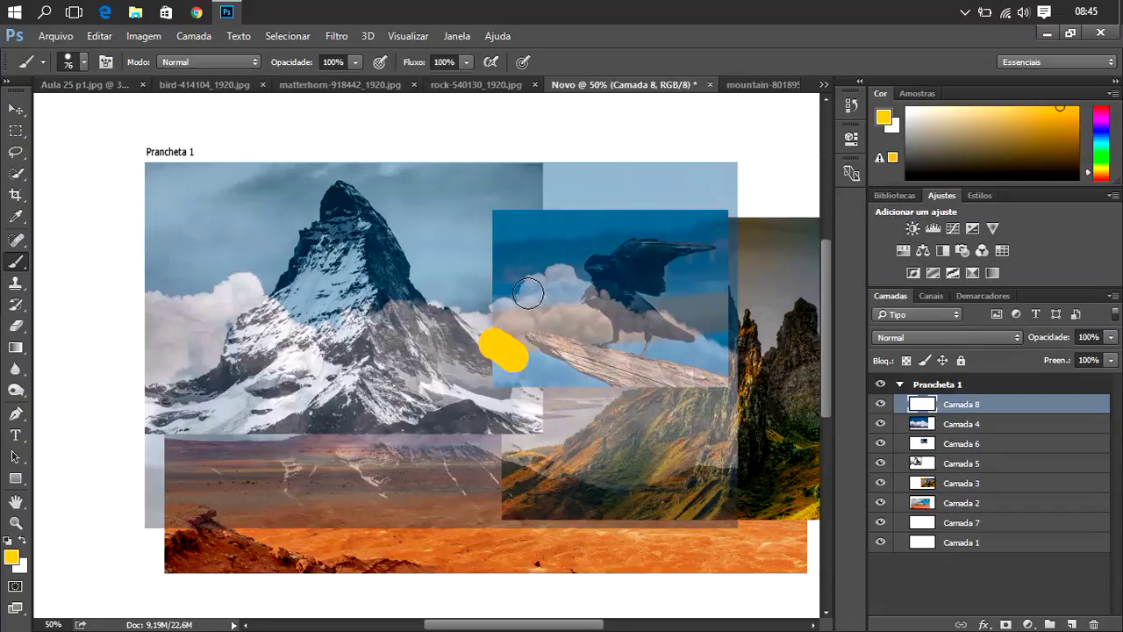
key("ctrl+z")
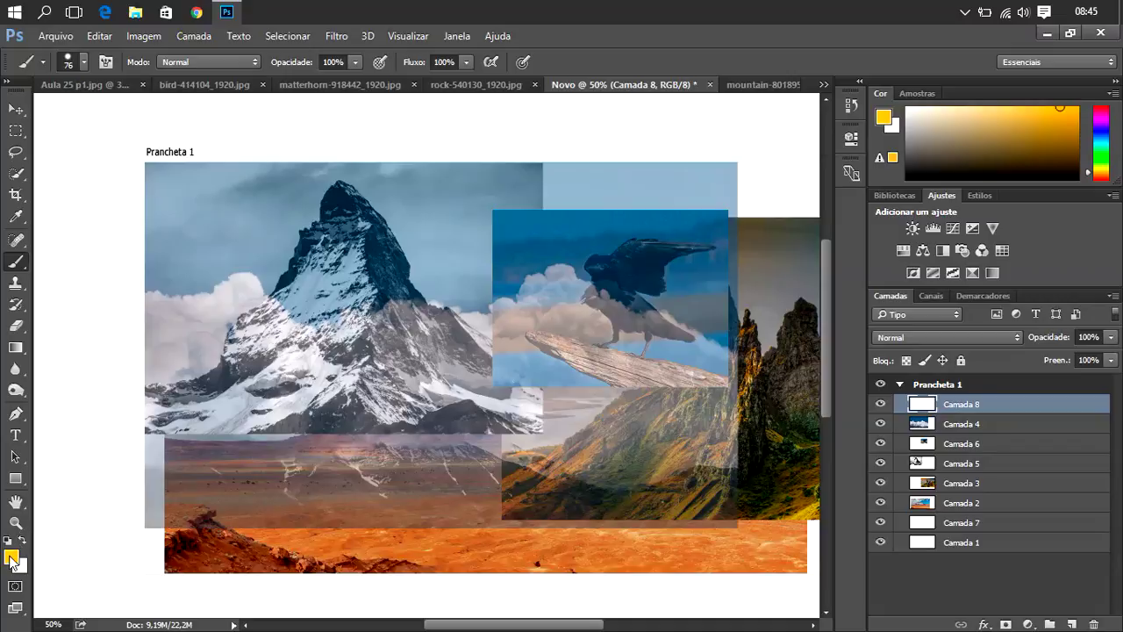
- Paint a black, soft 36 px stroke curving from the log onto the green mountain
left_click(11, 556)
left_click(371, 342)
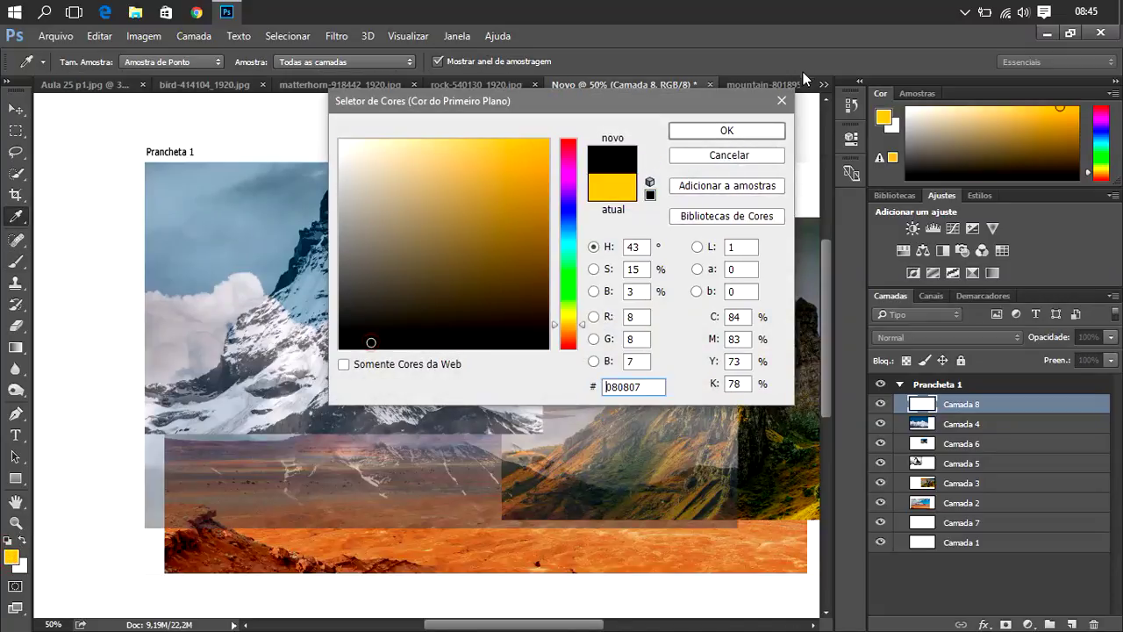
left_click(735, 131)
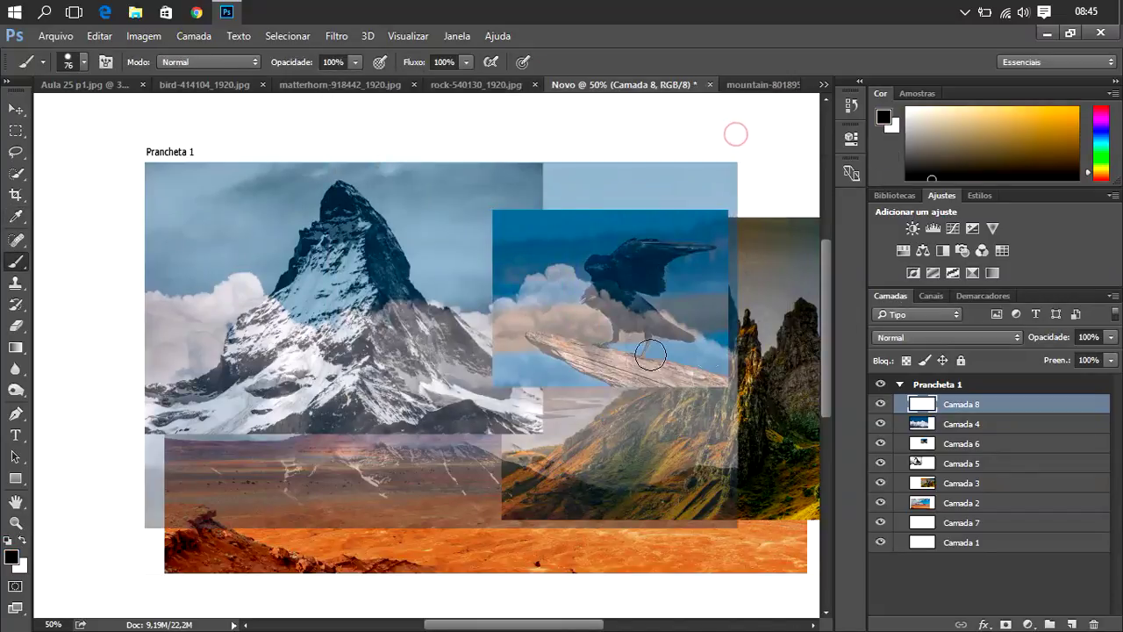
right_click(505, 359)
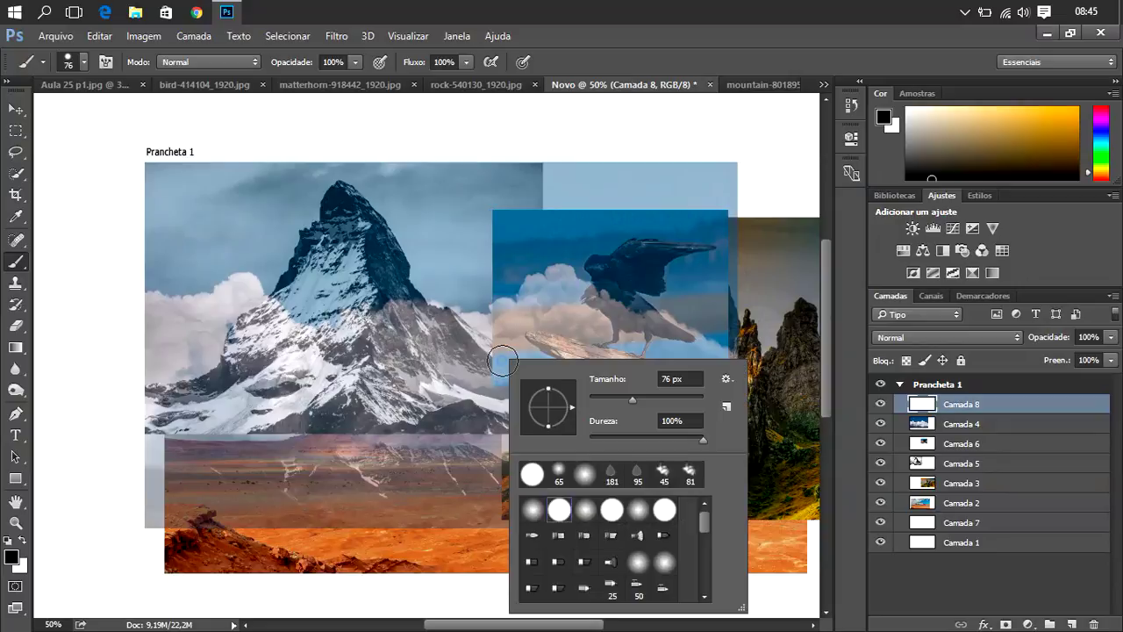
left_click(534, 512)
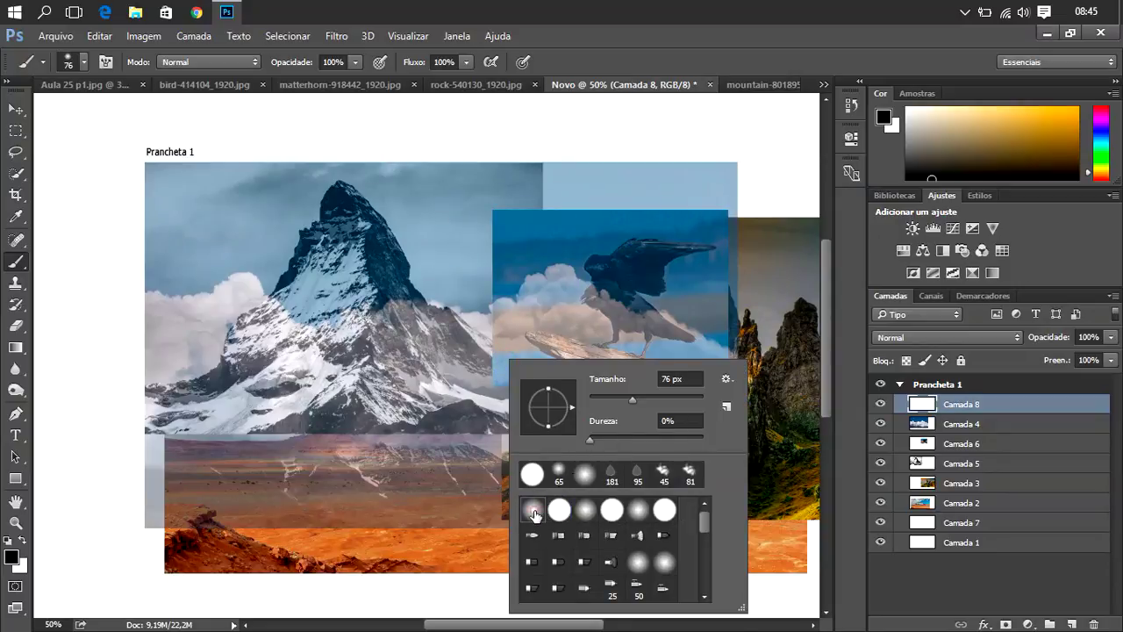
left_click_drag(620, 397, 610, 403)
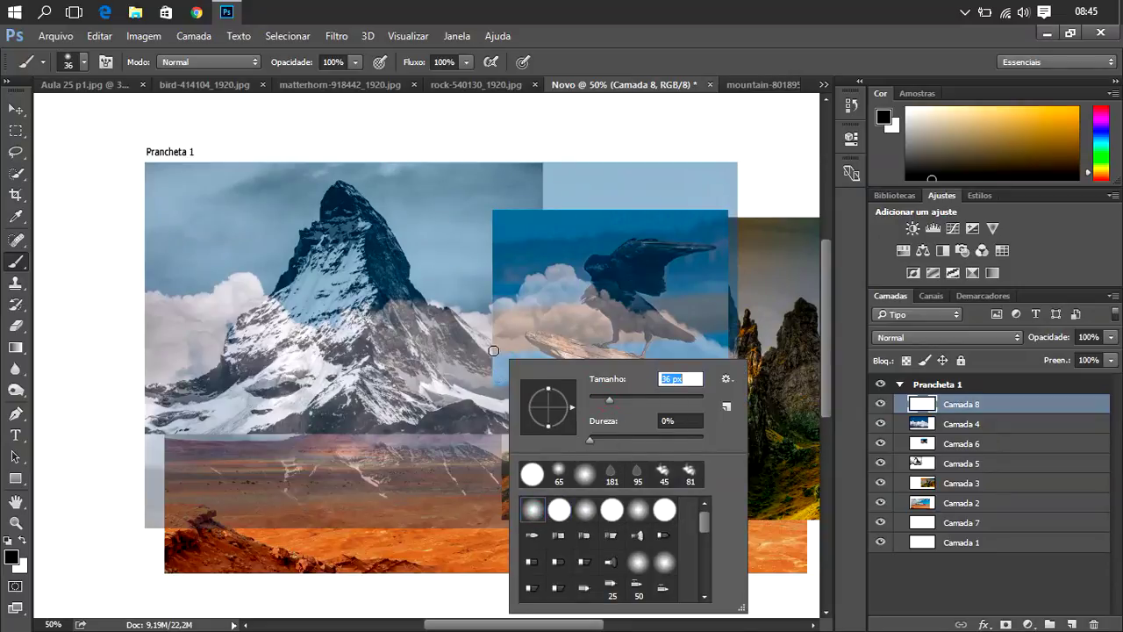
mouse_move(493, 351)
left_mouse_down()
mouse_move(501, 344)
mouse_move(549, 381)
left_mouse_up()
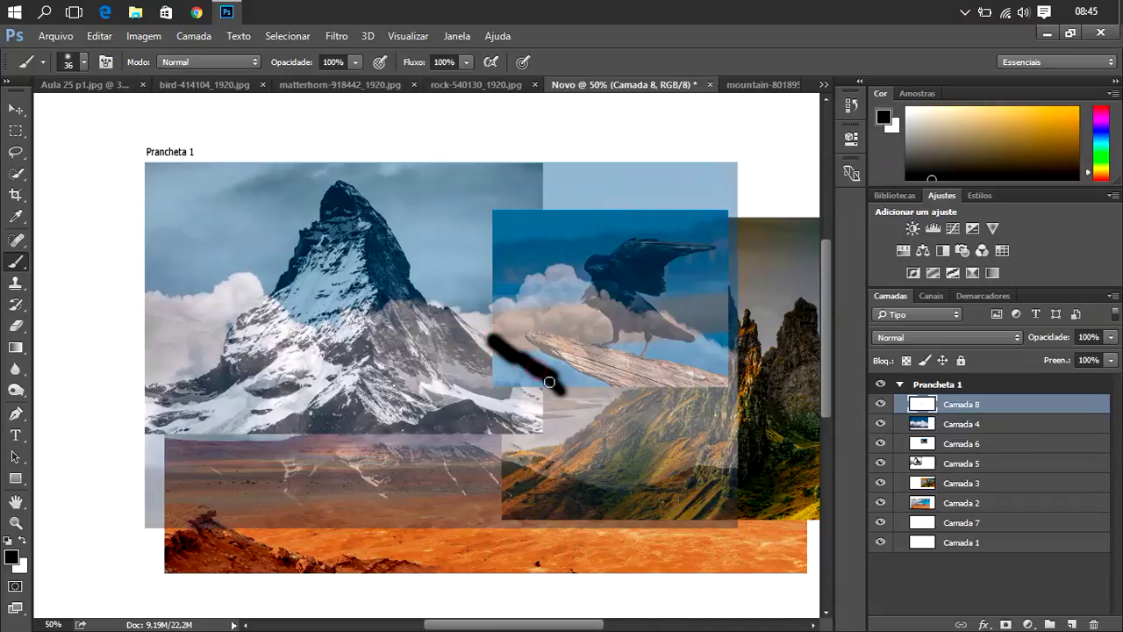
left_click_drag(542, 377, 596, 433)
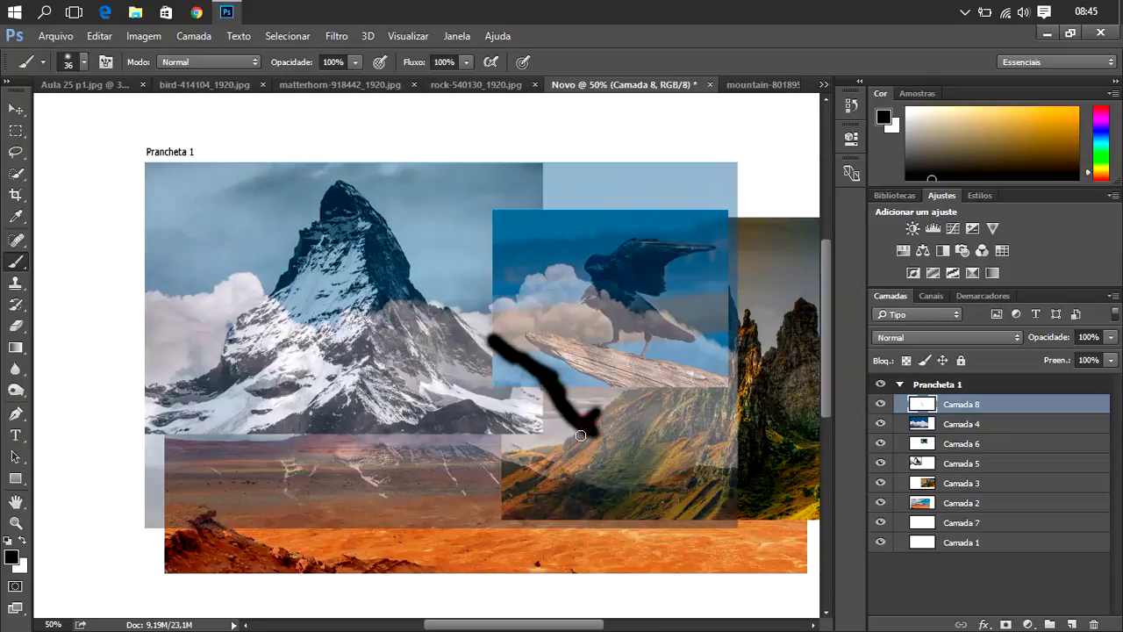
- Browse the brush tip presets list for another tip
right_click(582, 432)
scroll(684, 519, "down", 2)
scroll(688, 527, "down", 2)
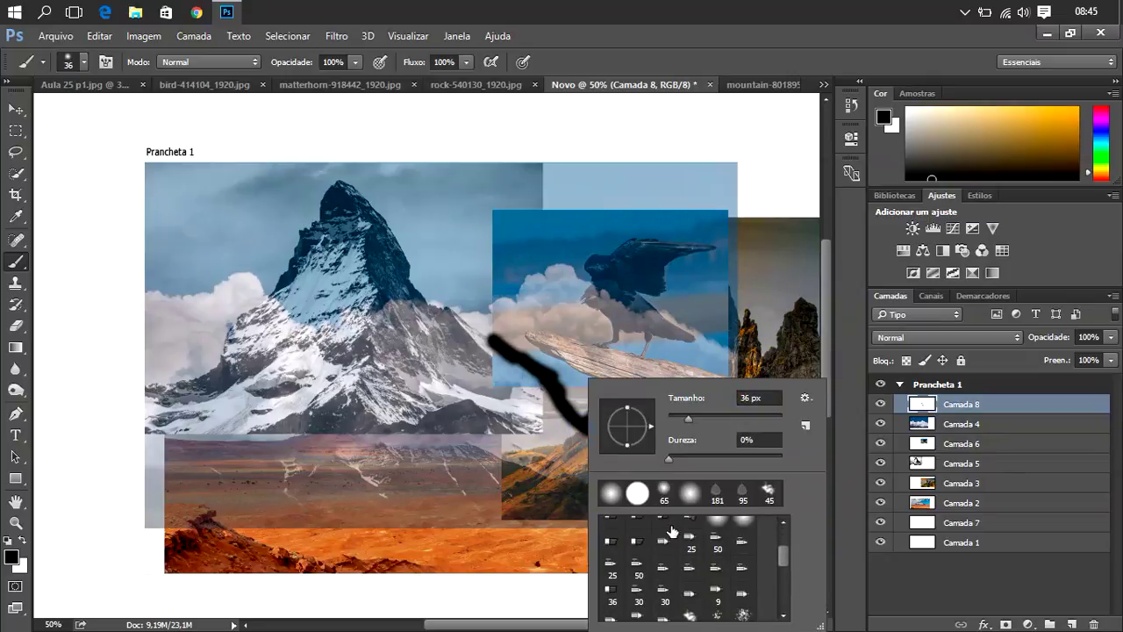
scroll(675, 531, "down", 2)
scroll(702, 544, "down", 1)
scroll(715, 557, "down", 1)
scroll(700, 553, "down", 1)
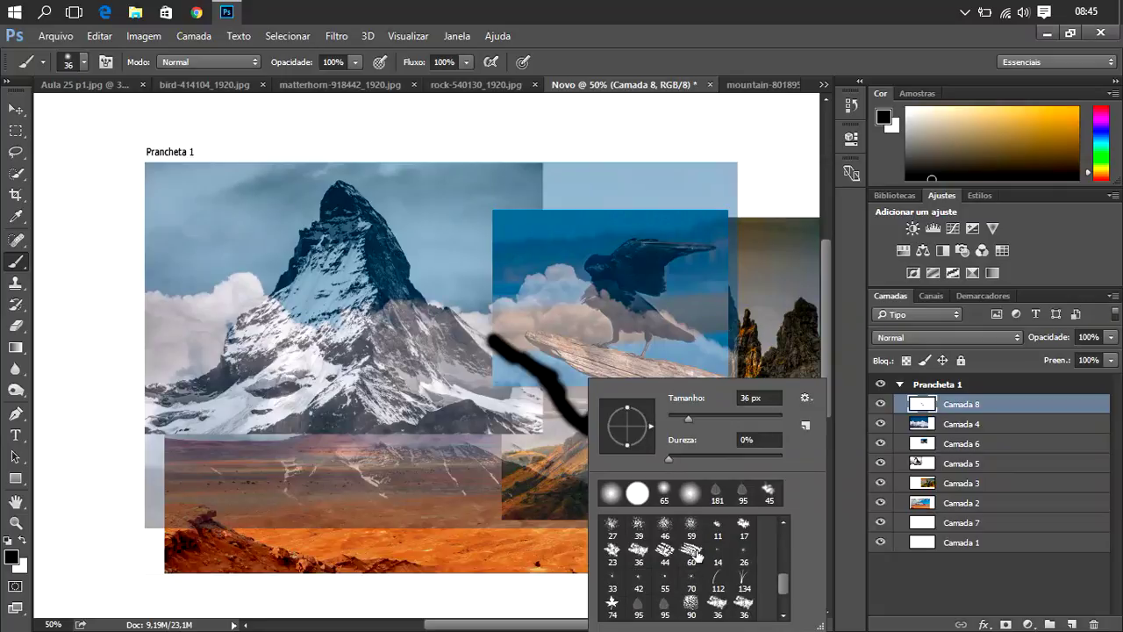
scroll(697, 553, "up", 1)
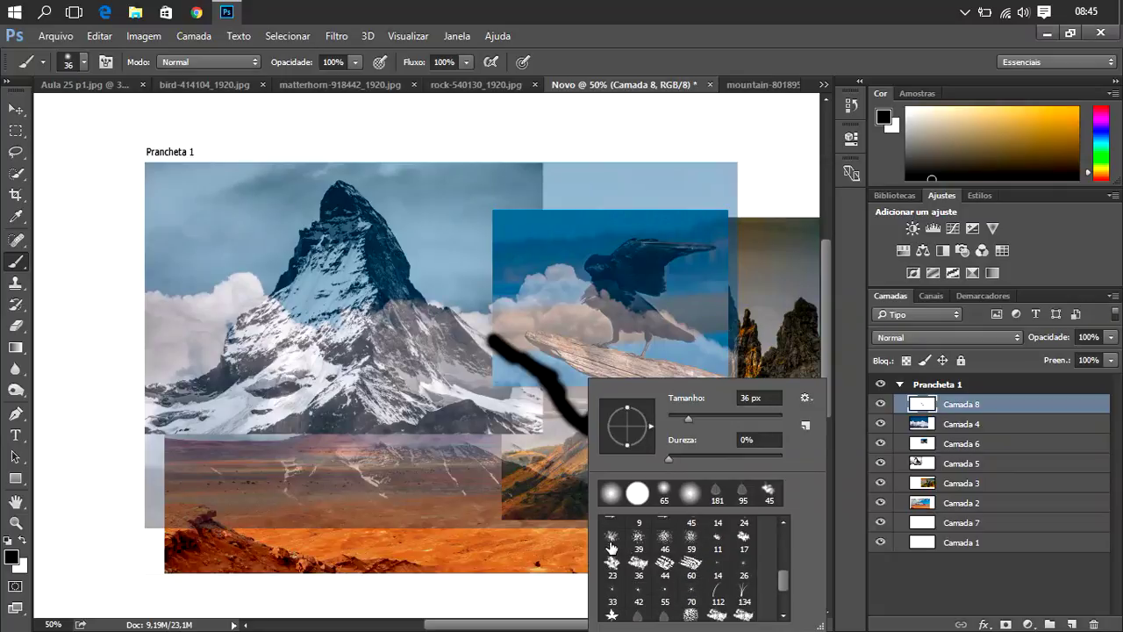
scroll(636, 553, "up", 3)
scroll(641, 554, "up", 3)
scroll(647, 558, "up", 2)
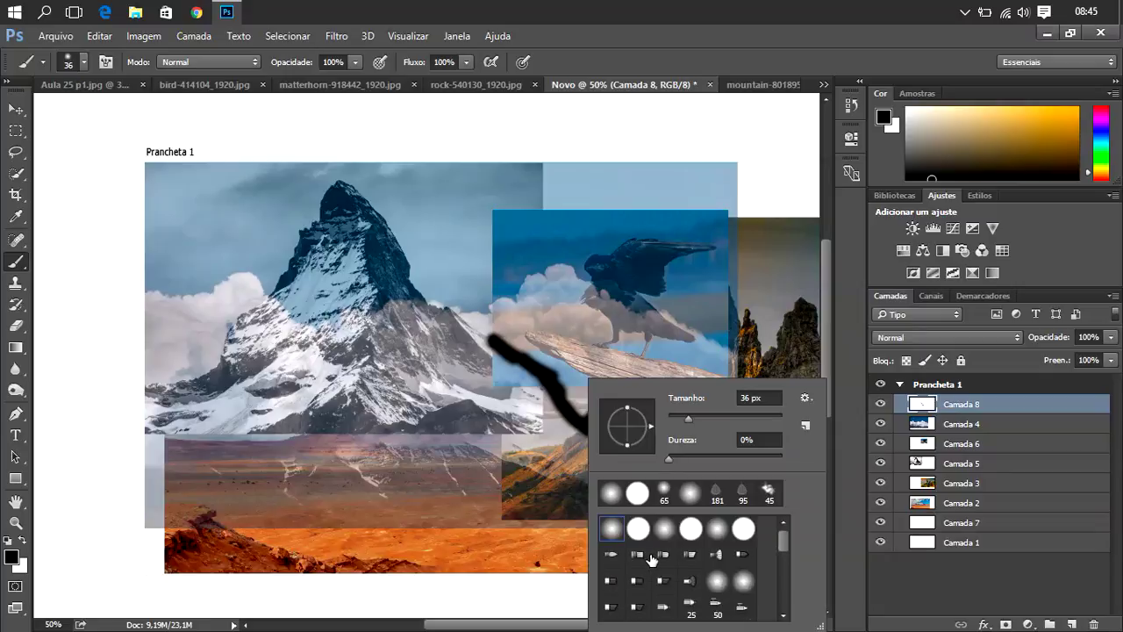
- Switch to a bristle brush tip, thicken the log stroke and paint strokes on the desert's left
left_click(662, 556)
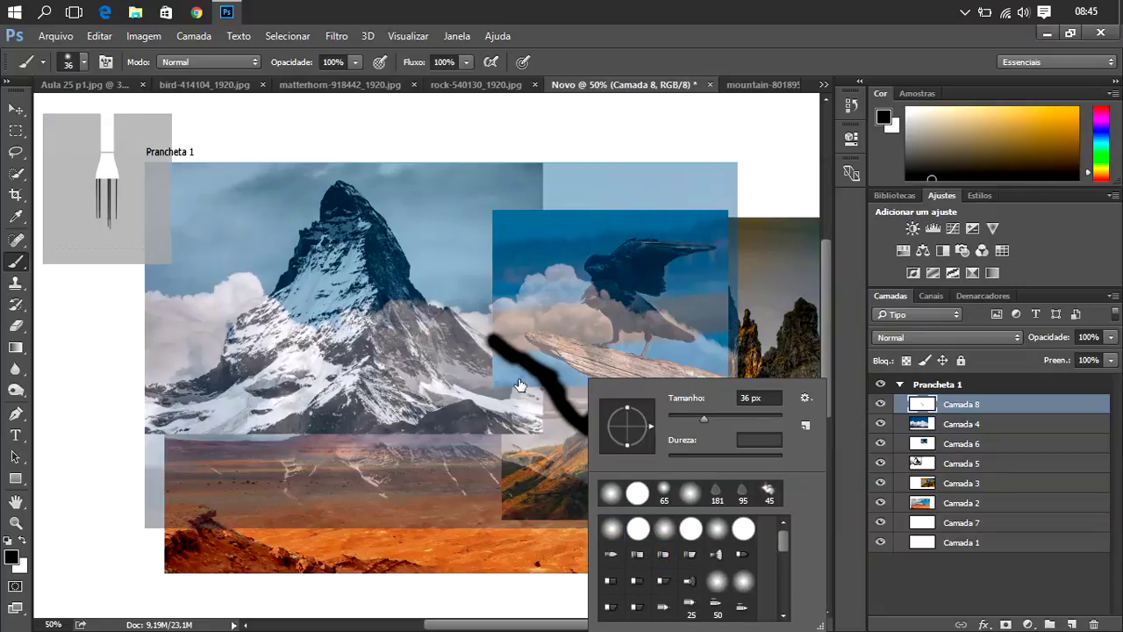
left_click(496, 341)
mouse_move(531, 366)
left_mouse_down()
mouse_move(590, 426)
mouse_move(601, 413)
mouse_move(594, 430)
left_mouse_up()
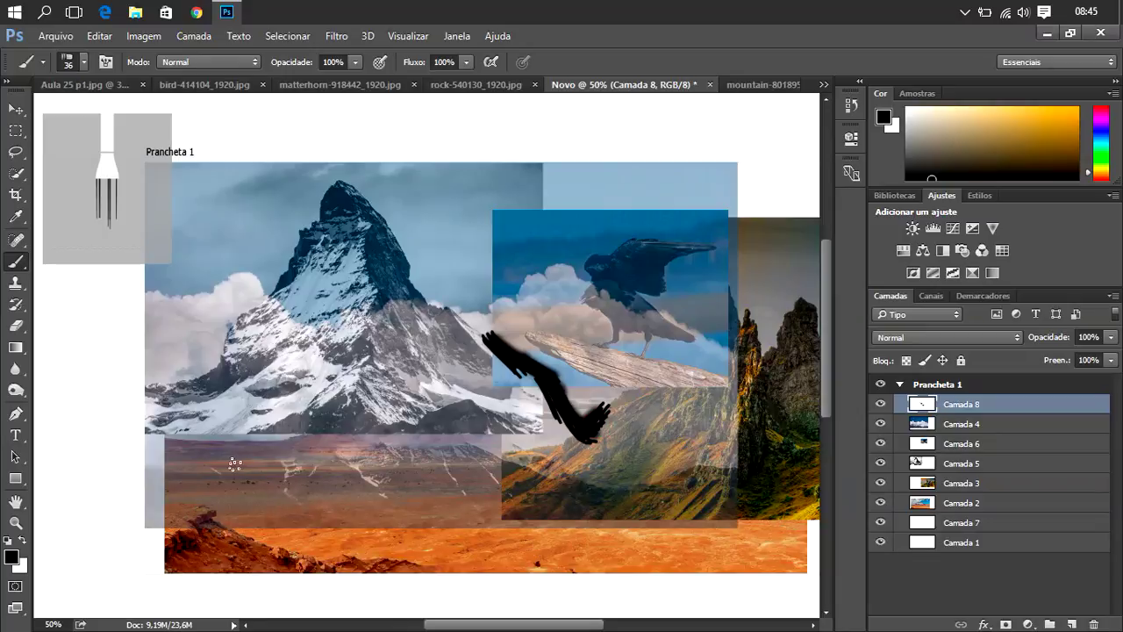
left_click_drag(200, 437, 145, 444)
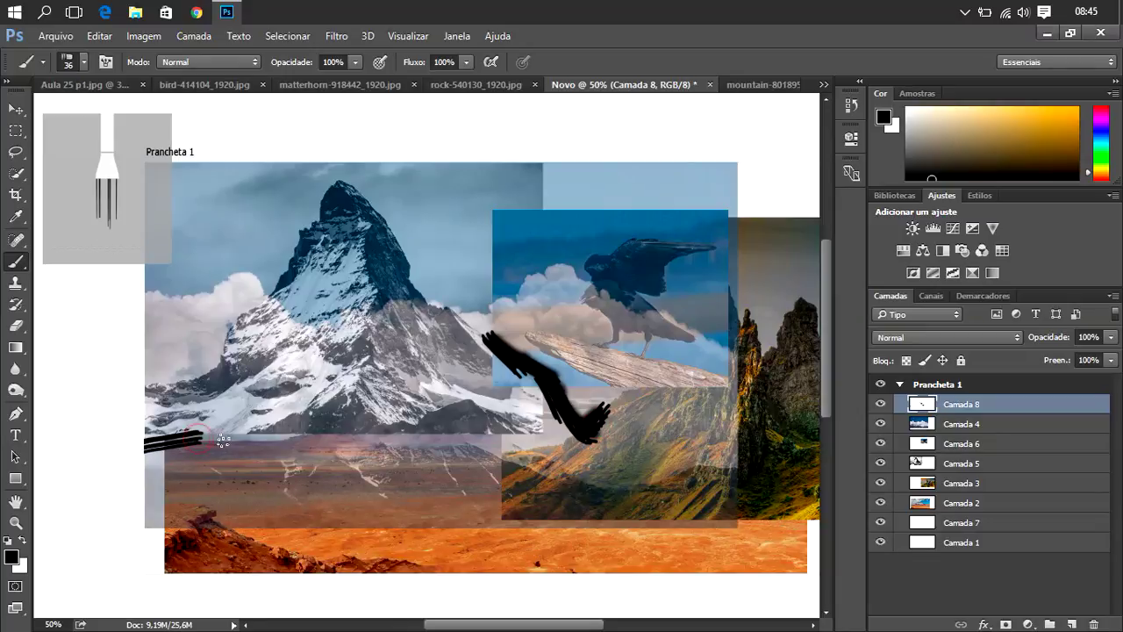
left_click_drag(226, 436, 191, 469)
left_click_drag(256, 451, 228, 473)
left_click_drag(331, 443, 340, 486)
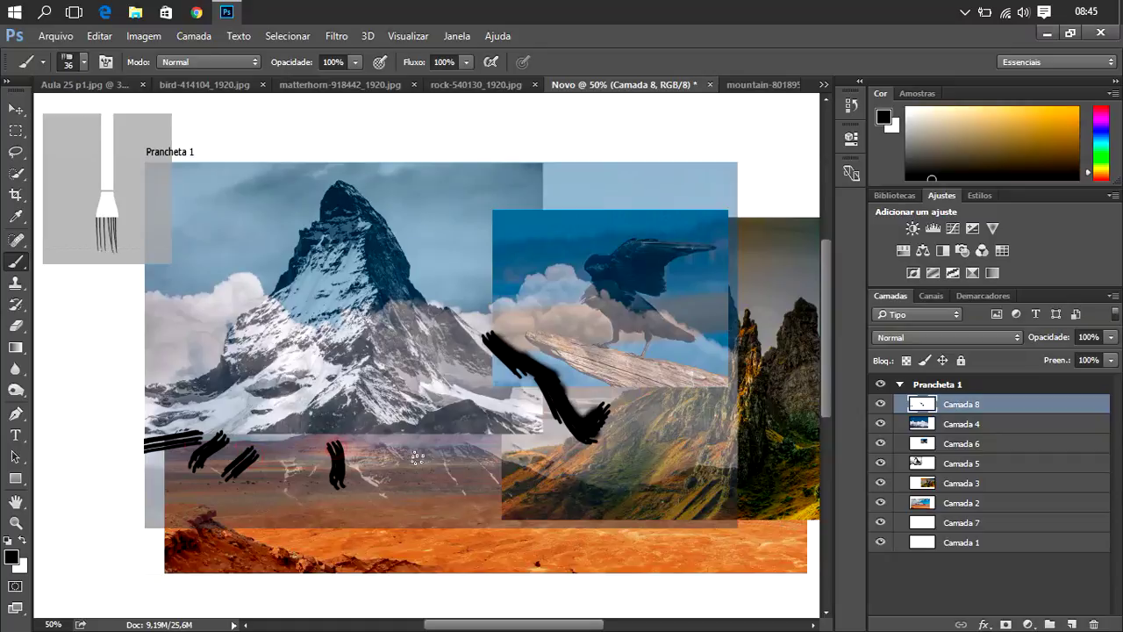
- Add more black bristle strokes across the desert and down onto the orange strip
left_click_drag(414, 452, 445, 487)
left_click_drag(484, 444, 530, 478)
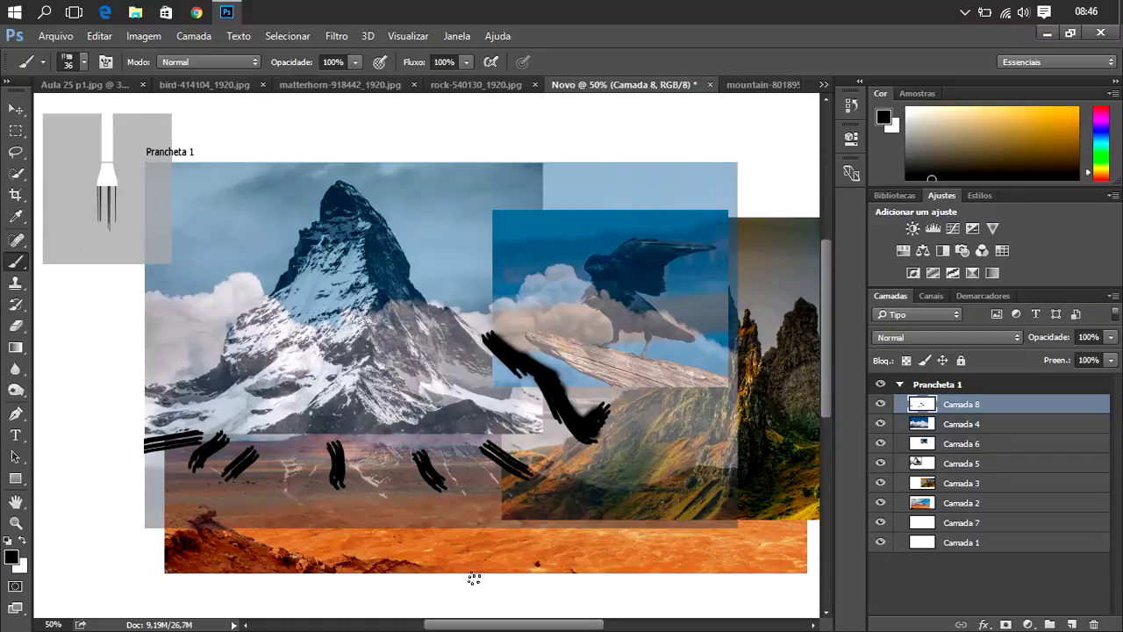
left_click_drag(313, 466, 297, 488)
mouse_move(138, 507)
left_mouse_down()
mouse_move(208, 501)
mouse_move(137, 509)
left_mouse_up()
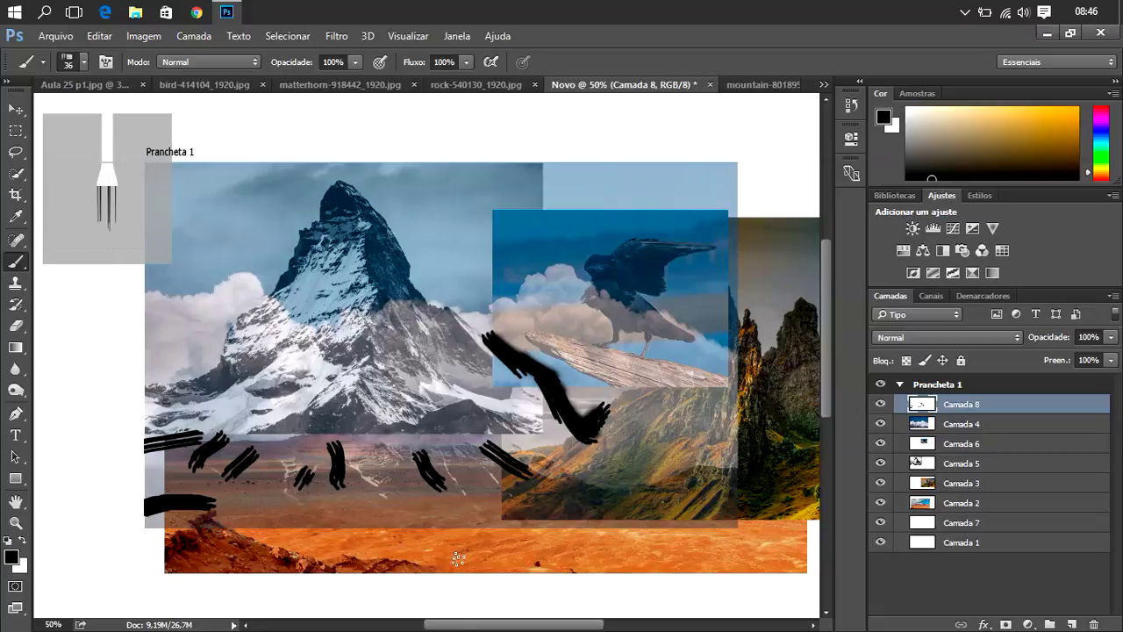
left_click_drag(480, 626, 555, 627)
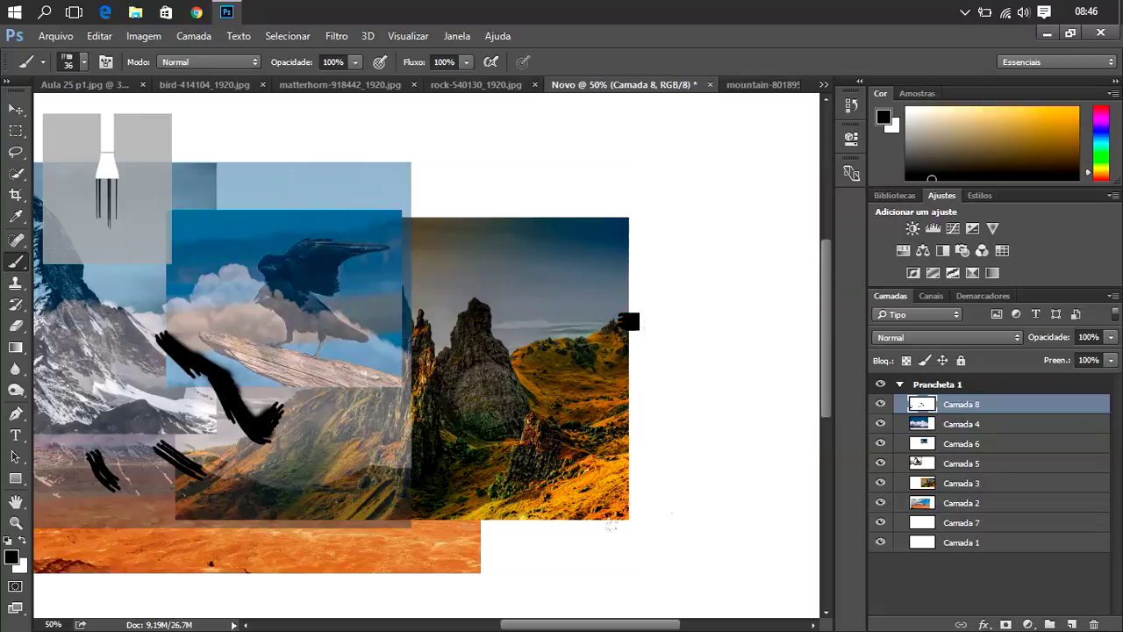
left_click_drag(469, 510, 408, 561)
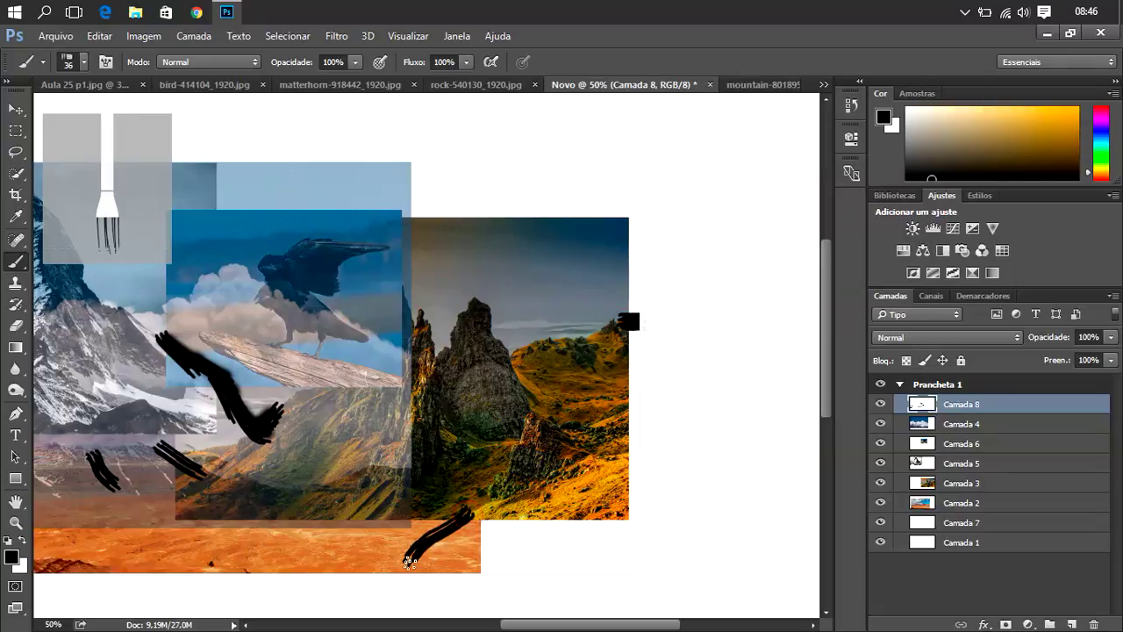
left_click_drag(458, 528, 489, 496)
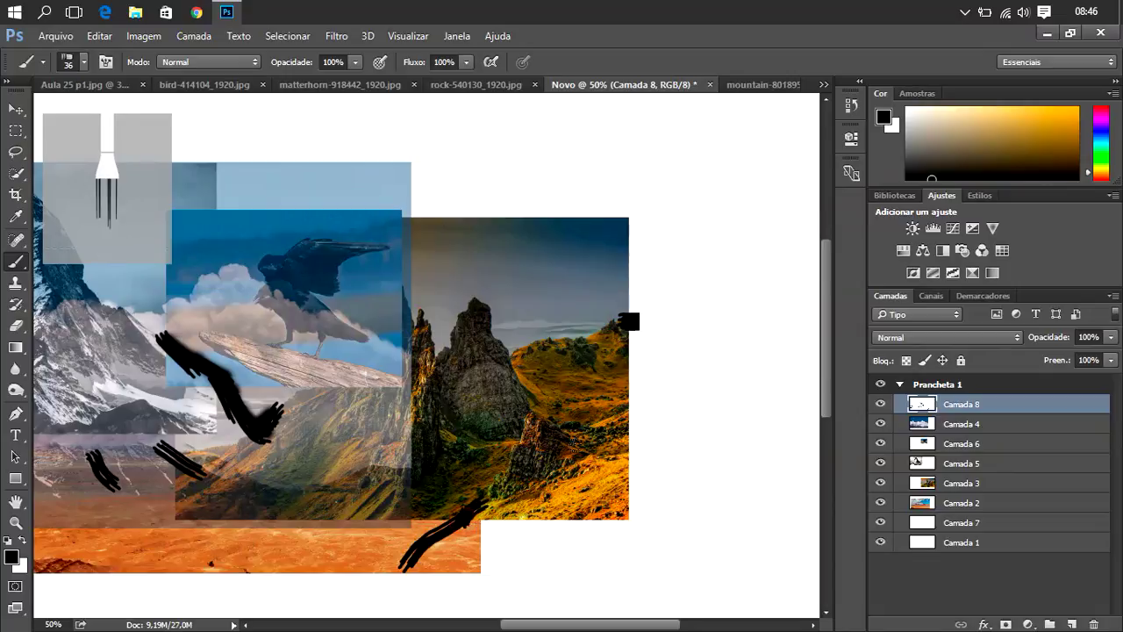
- Paint black strokes along the rock photo's edges, below the crow and over the log
left_click_drag(604, 429, 641, 427)
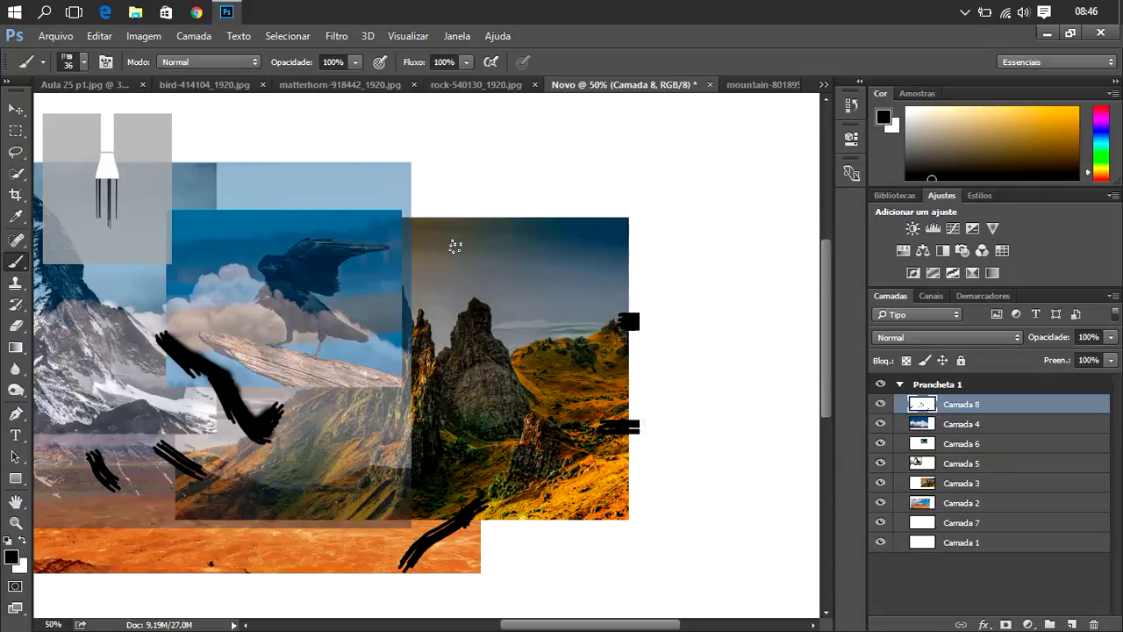
left_click_drag(622, 305, 637, 279)
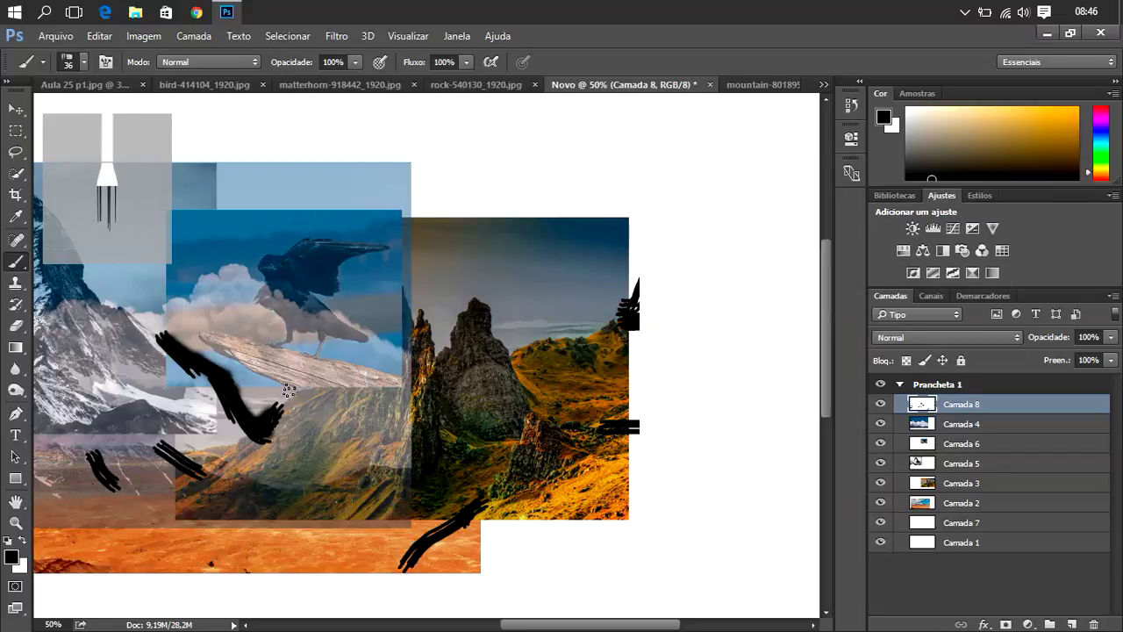
left_click_drag(288, 389, 260, 427)
left_click_drag(368, 369, 365, 368)
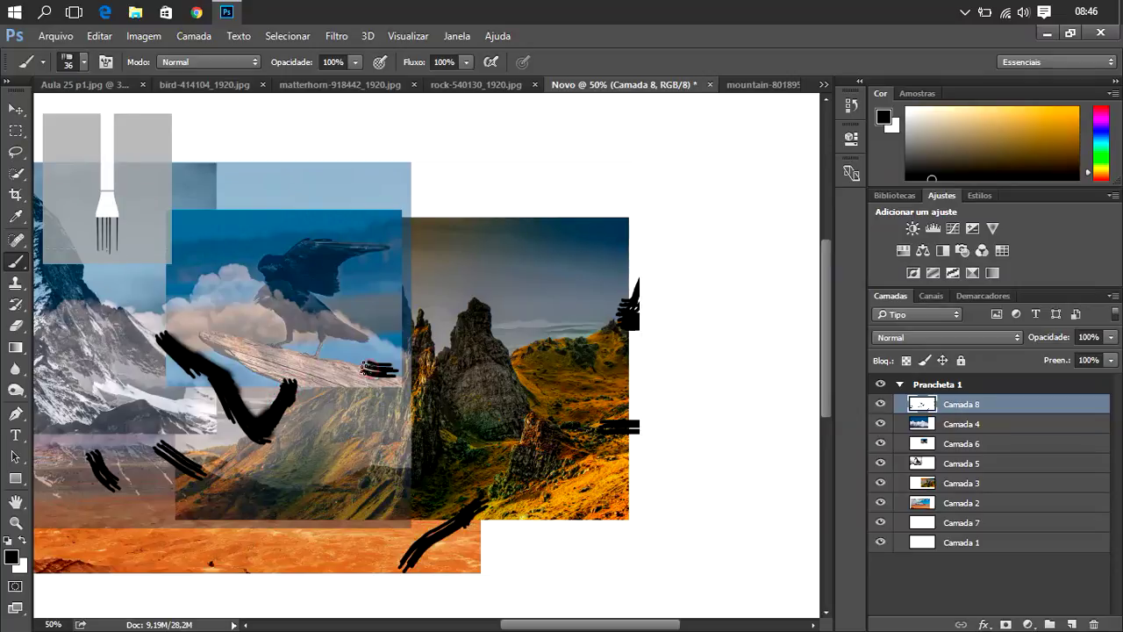
left_click_drag(391, 281, 391, 377)
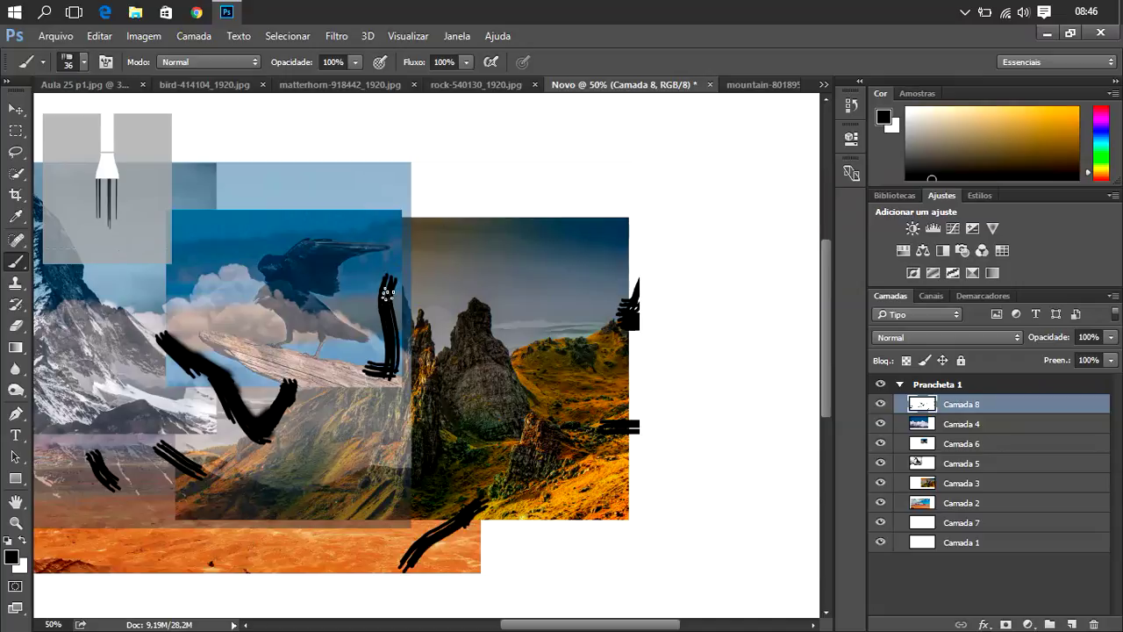
left_click_drag(391, 281, 420, 326)
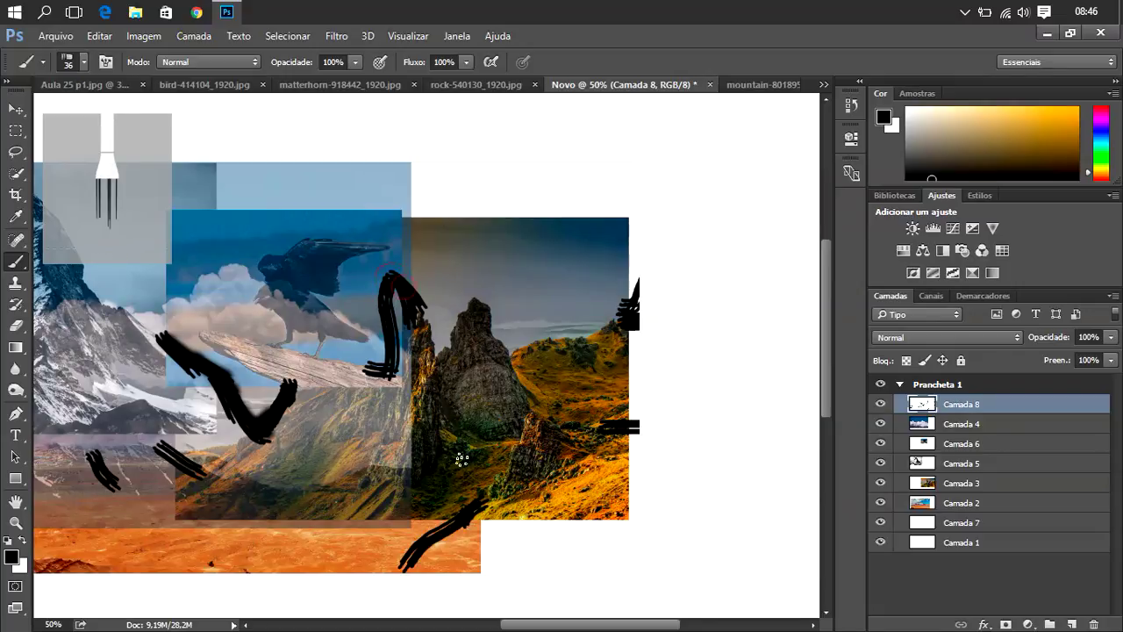
scroll(595, 629, "left", 5)
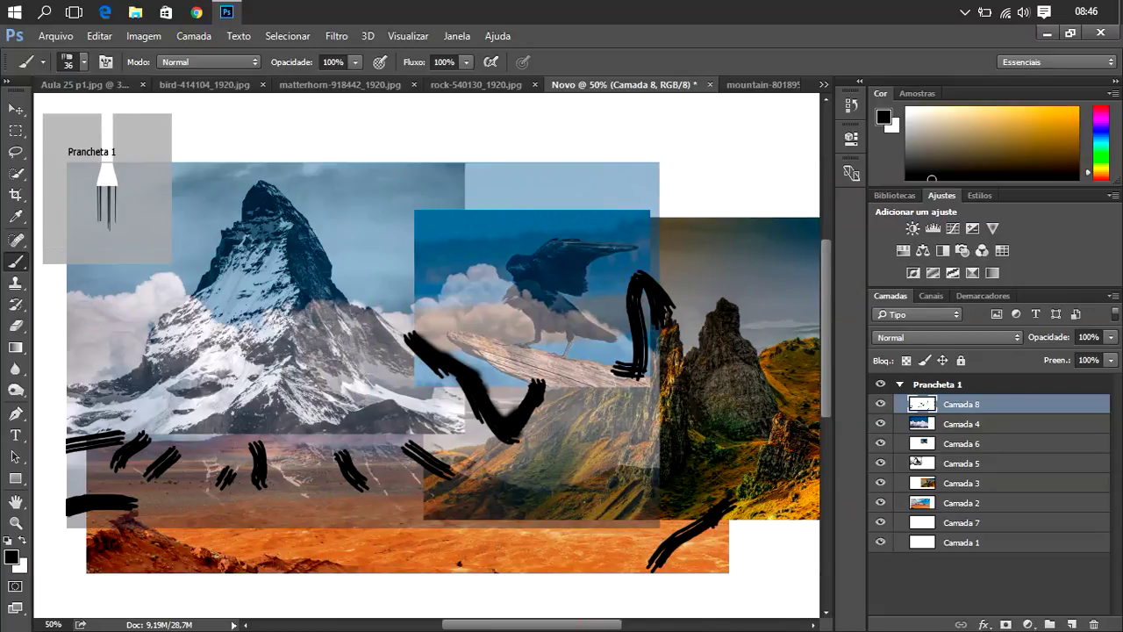
scroll(438, 367, "right", 1)
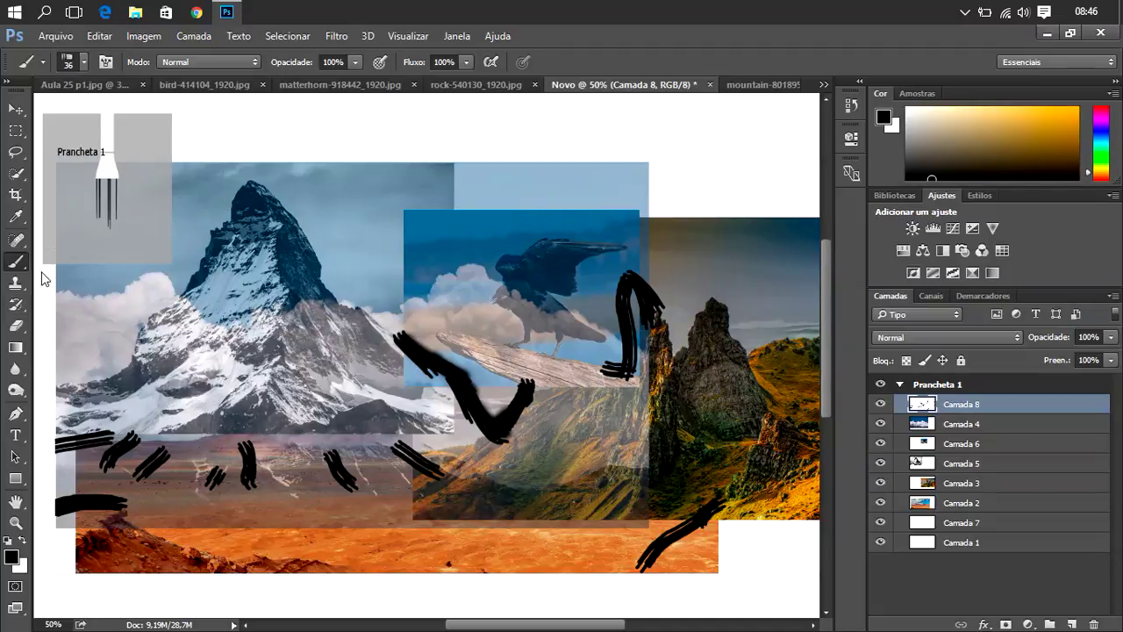
- Paint broad, heavy bristle strokes over the desert strip
right_click(331, 286)
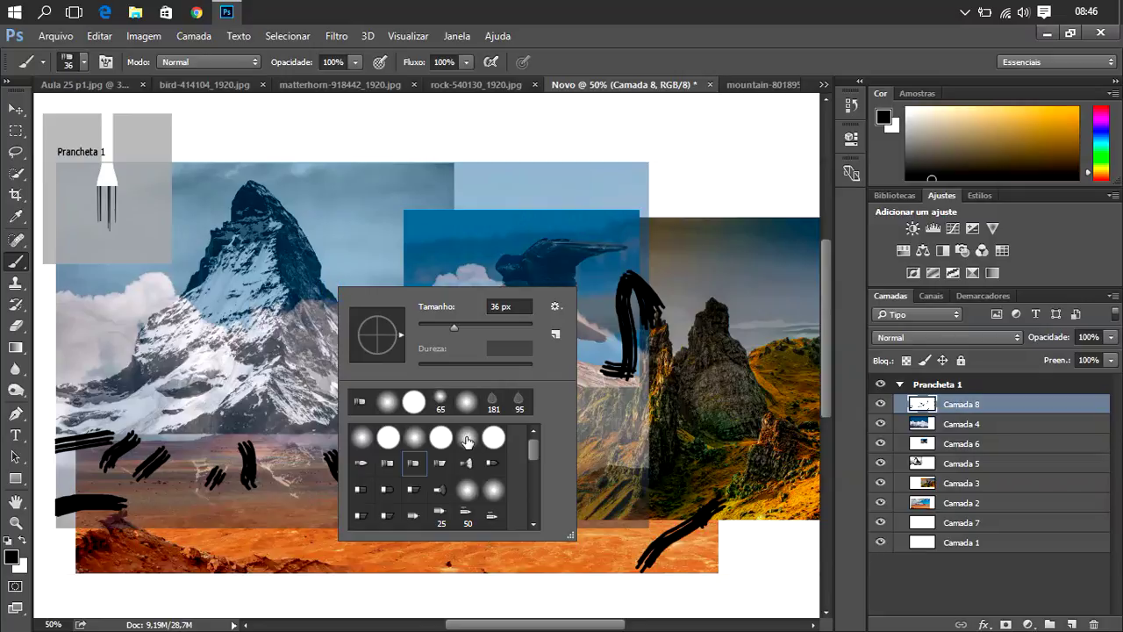
left_click(468, 463)
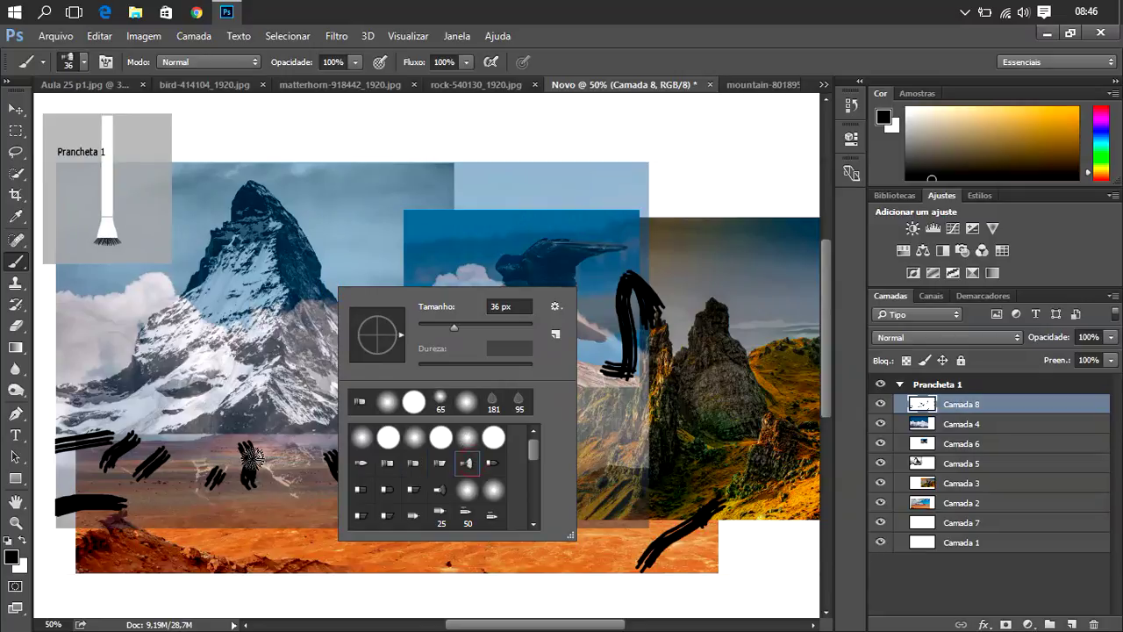
mouse_move(252, 456)
left_mouse_down()
mouse_move(228, 501)
mouse_move(241, 460)
mouse_move(206, 482)
mouse_move(237, 474)
left_mouse_up()
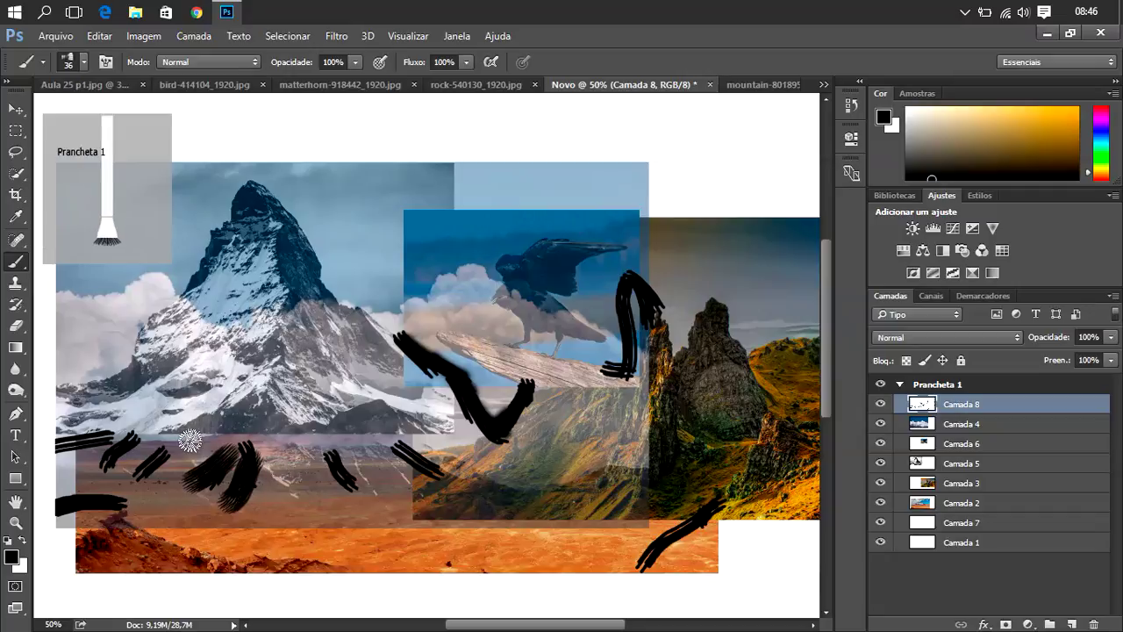
mouse_move(195, 437)
left_mouse_down()
mouse_move(151, 450)
mouse_move(264, 457)
mouse_move(312, 441)
mouse_move(406, 459)
mouse_move(376, 473)
mouse_move(328, 459)
mouse_move(290, 478)
mouse_move(261, 514)
mouse_move(274, 507)
left_mouse_up()
- Switch to a different bristle brush tip and dismiss the canvas colour options
right_click(318, 487)
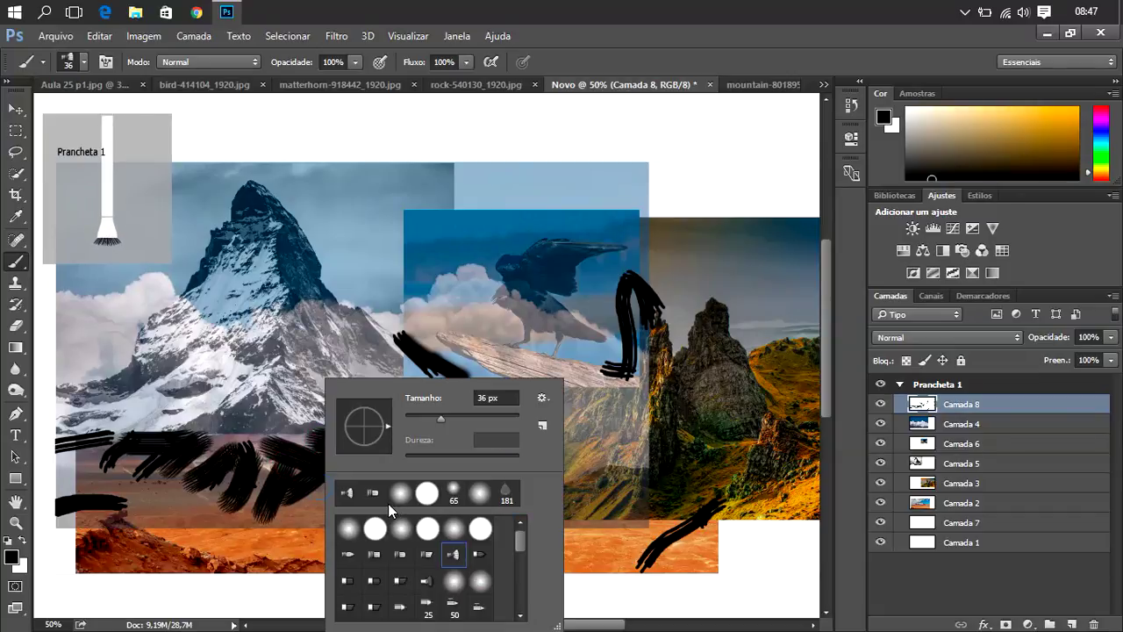
left_click(374, 494)
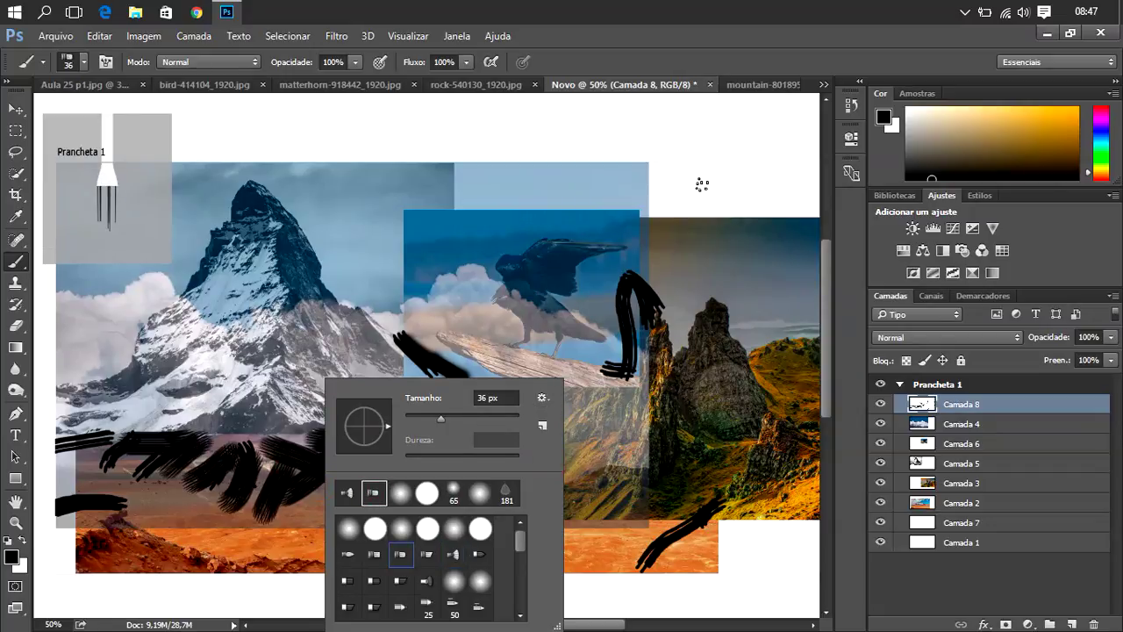
right_click(692, 147)
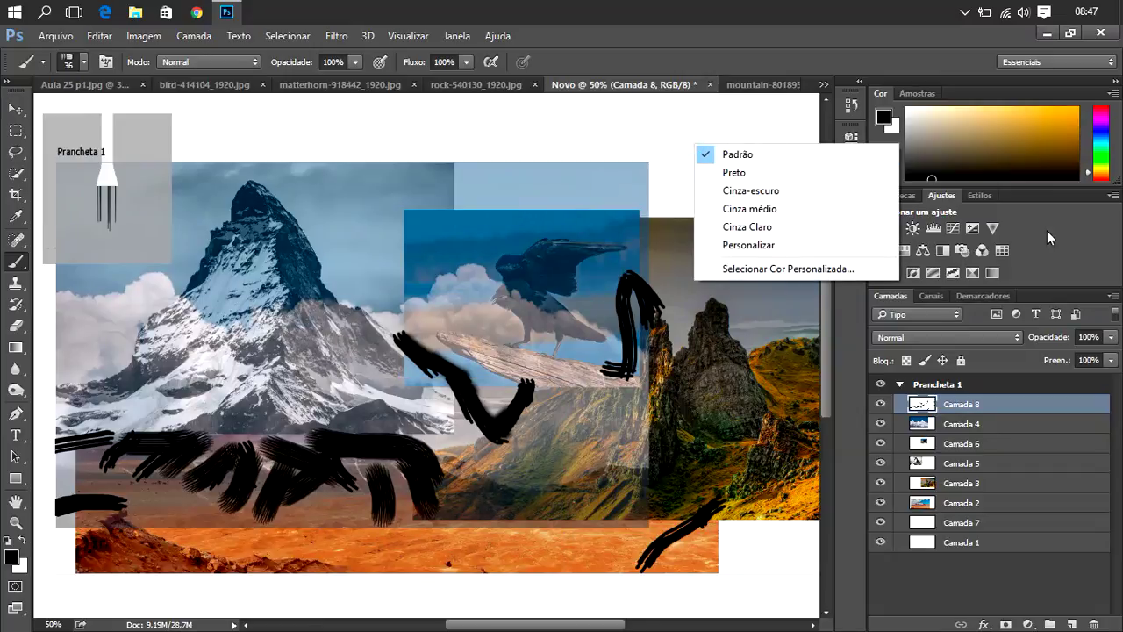
key("Escape")
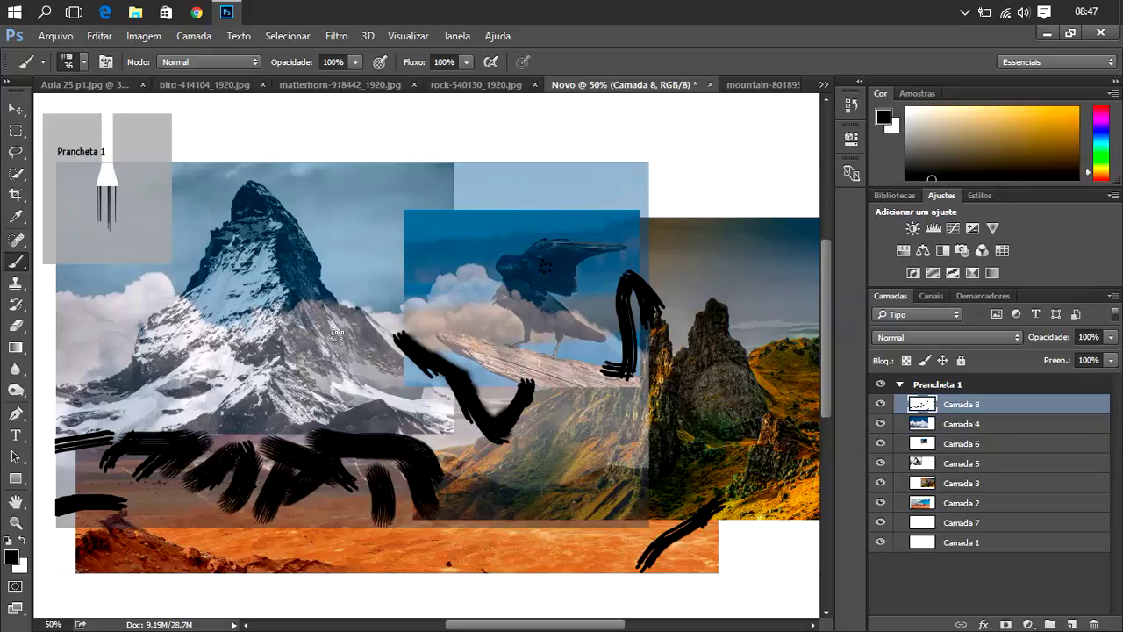
- Set clouds layer Camada 4 to 92% opacity and hide brush-stroke layer Camada 8
left_click(987, 425)
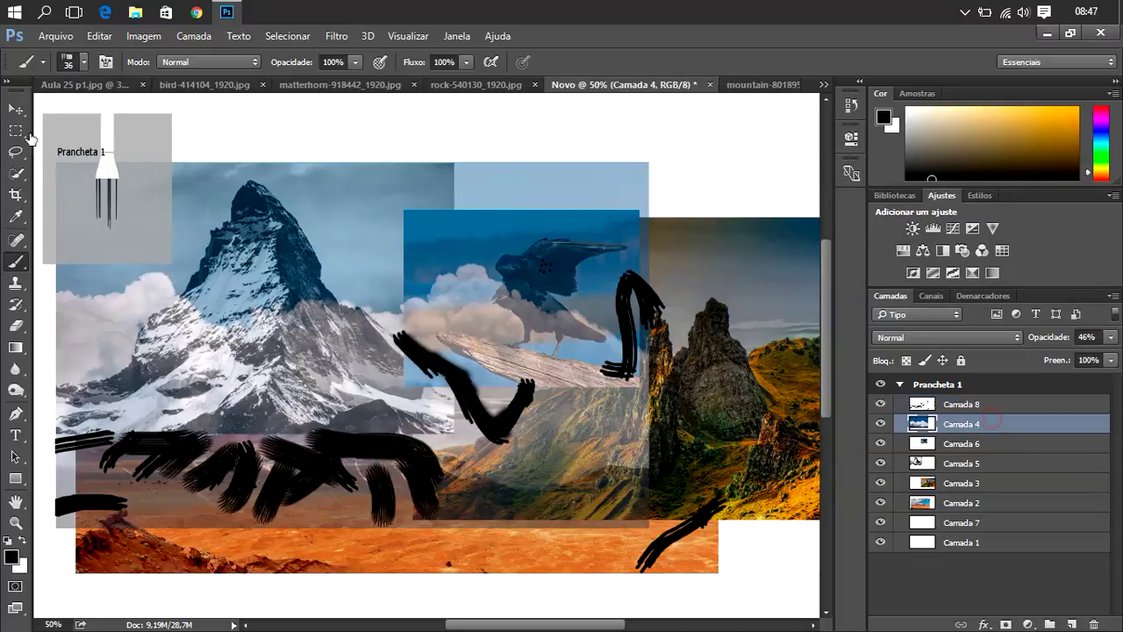
key("v")
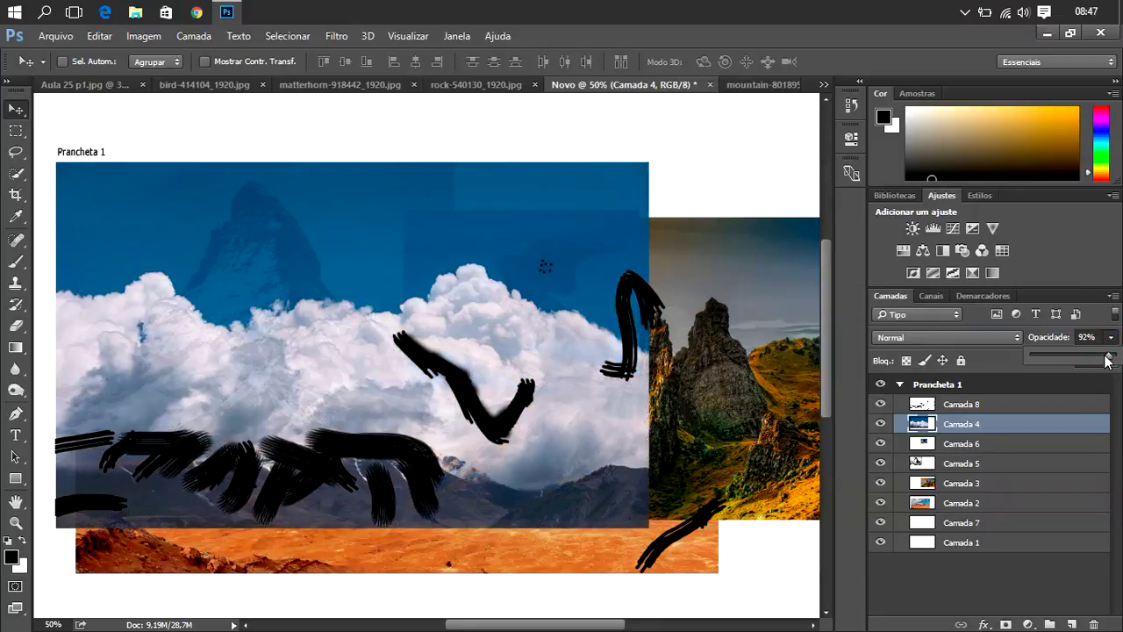
left_click(880, 404)
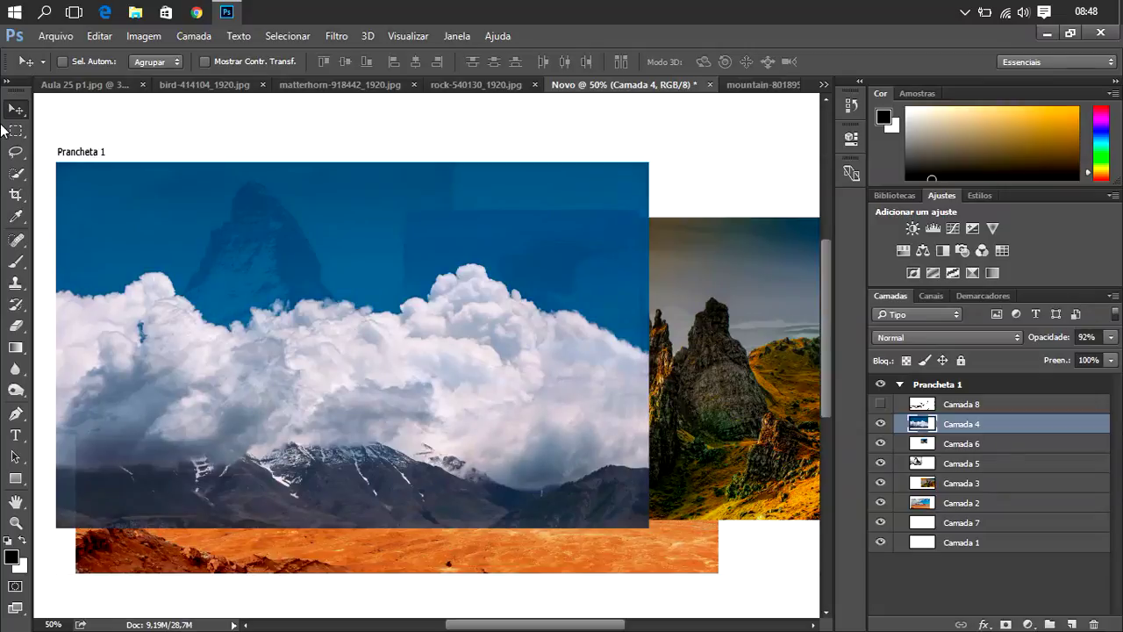
- Select the blue sky above the clouds with the Magic Wand and delete it
left_click(16, 173)
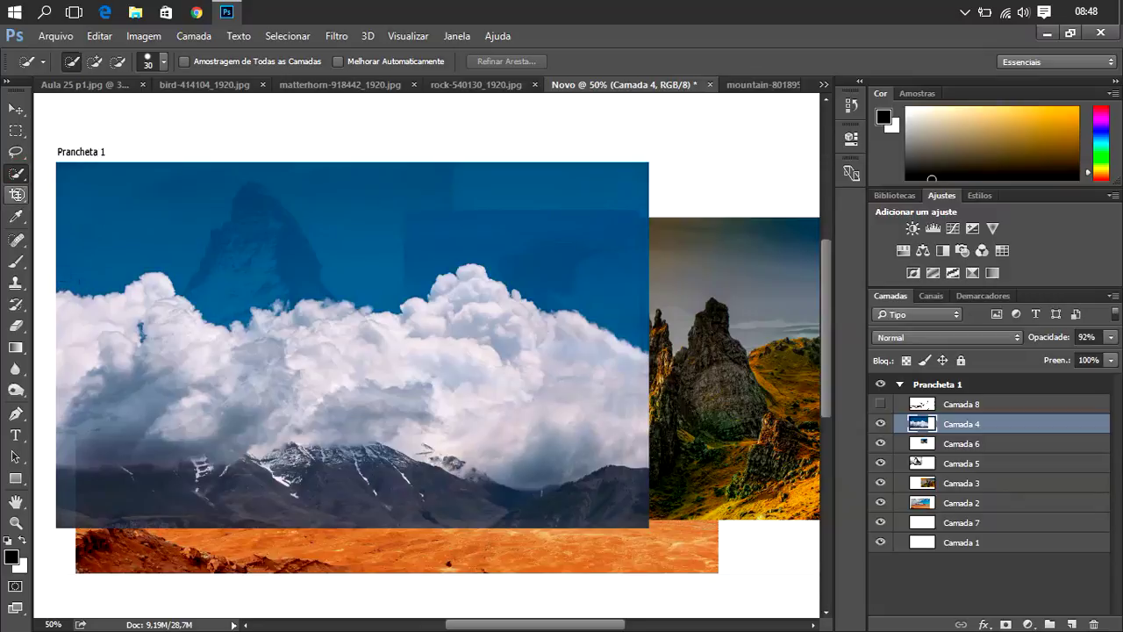
right_click(16, 174)
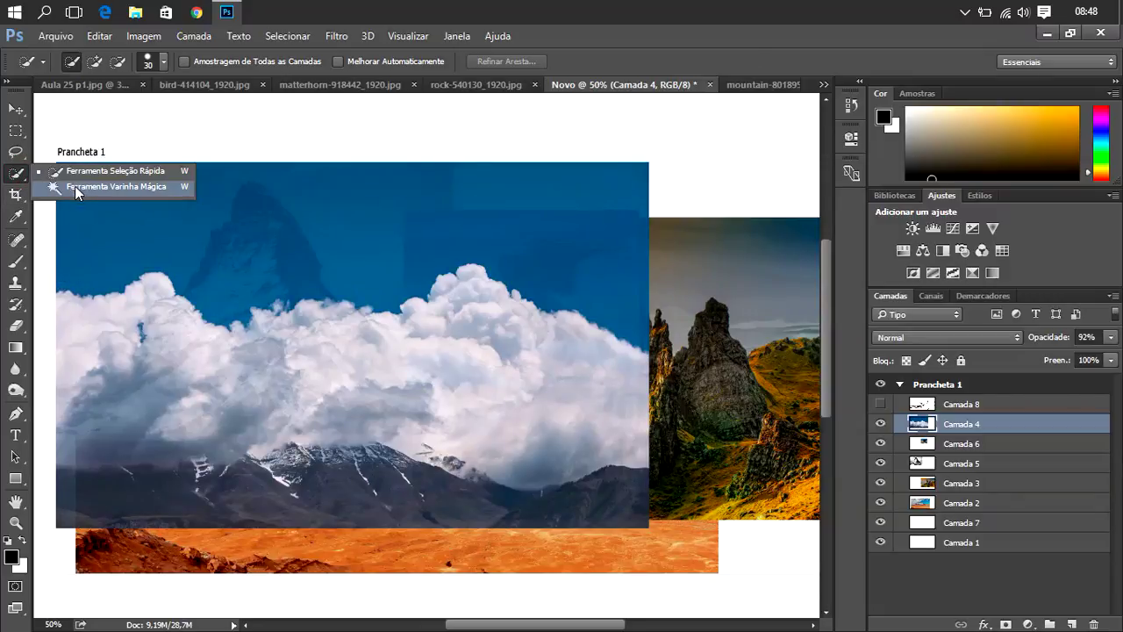
left_click(76, 186)
left_click(126, 256)
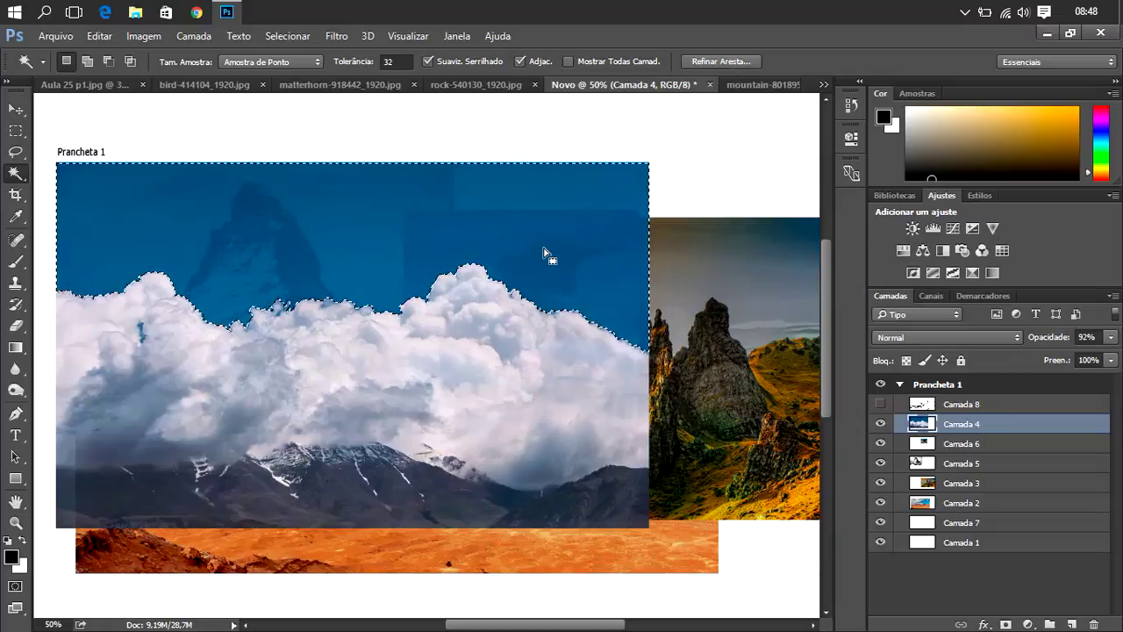
key("Delete")
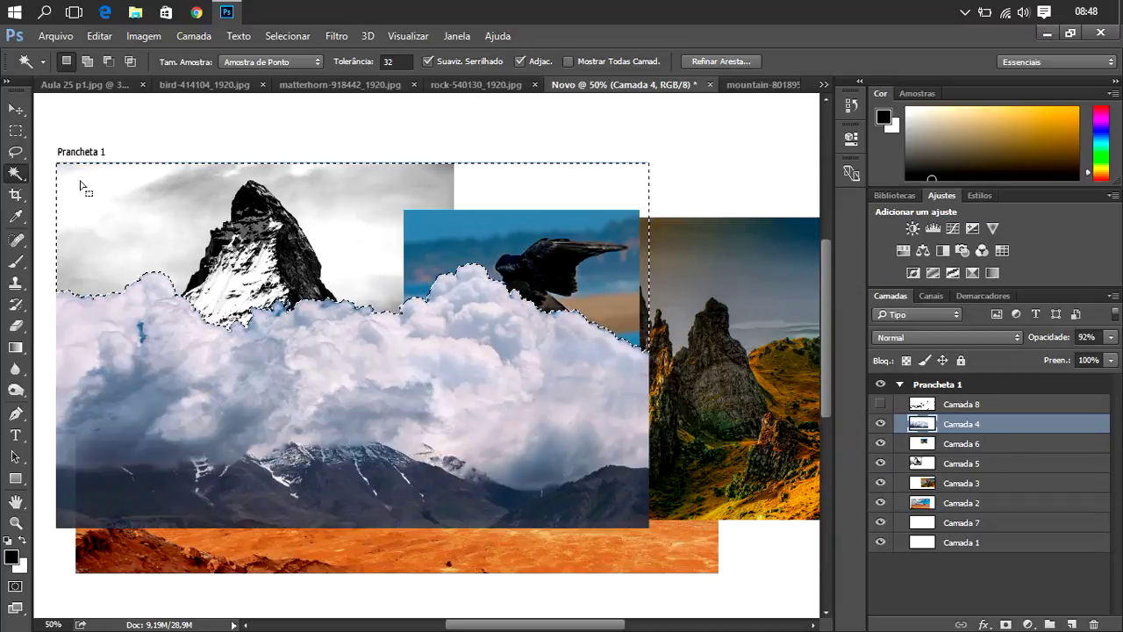
- Clear the selection, reselect the sky above the clouds, and undo to restore its blue sky
left_click(16, 130)
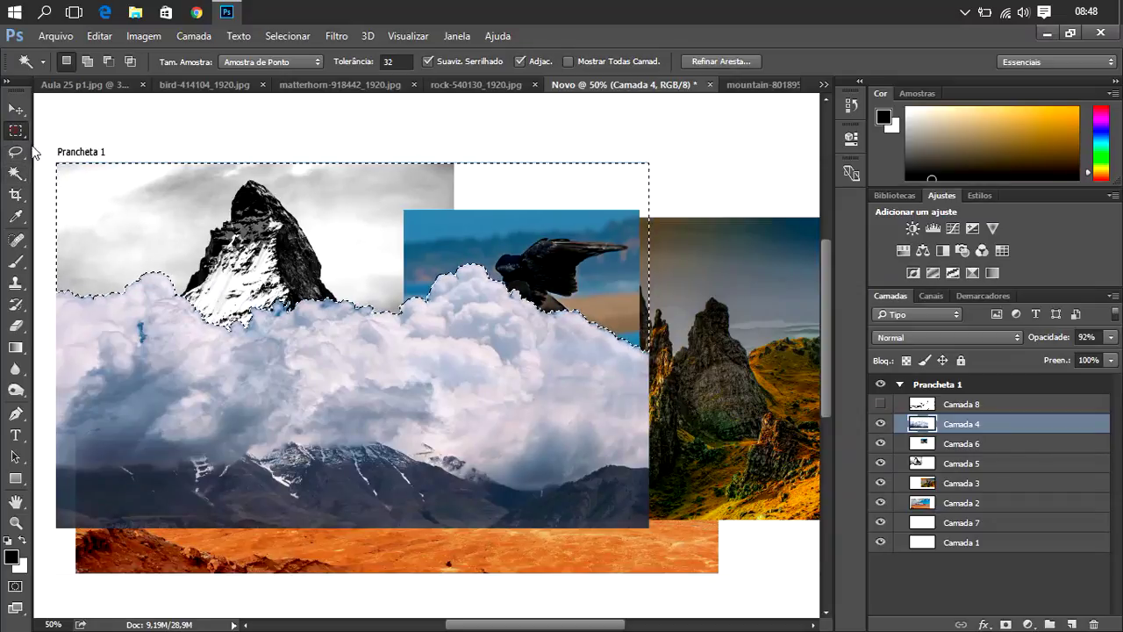
left_click(188, 188)
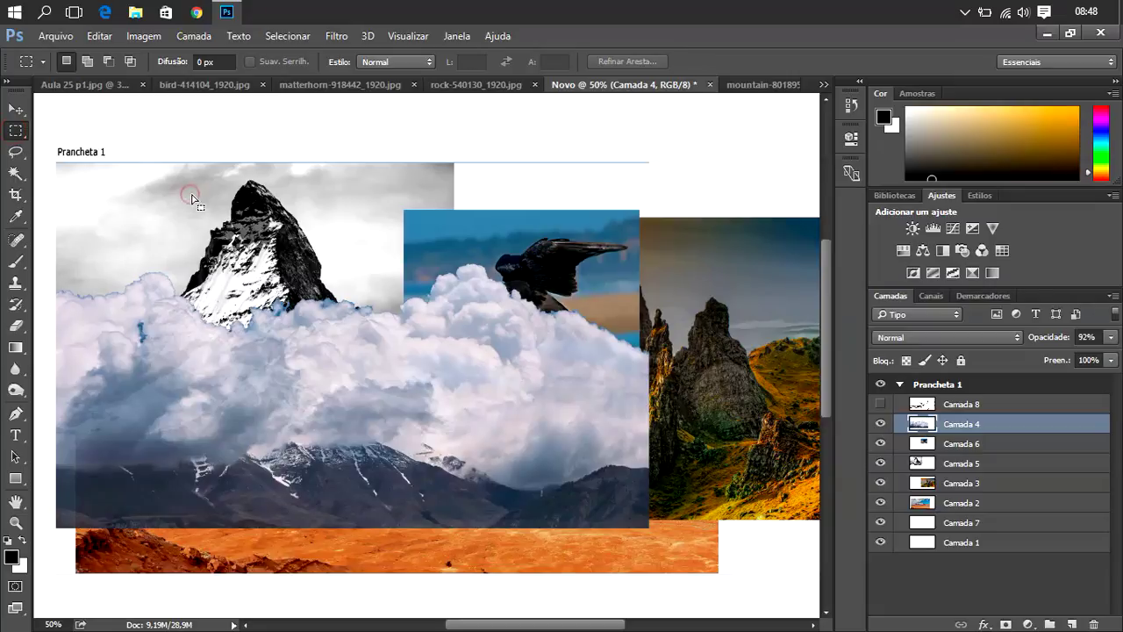
left_click(15, 174)
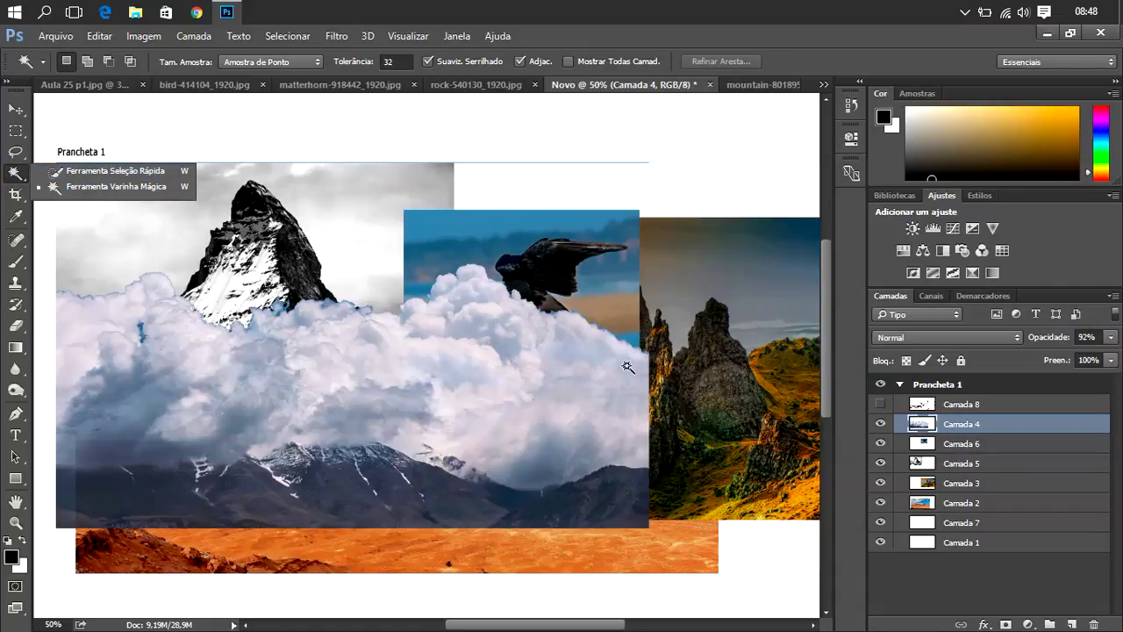
left_click(188, 126)
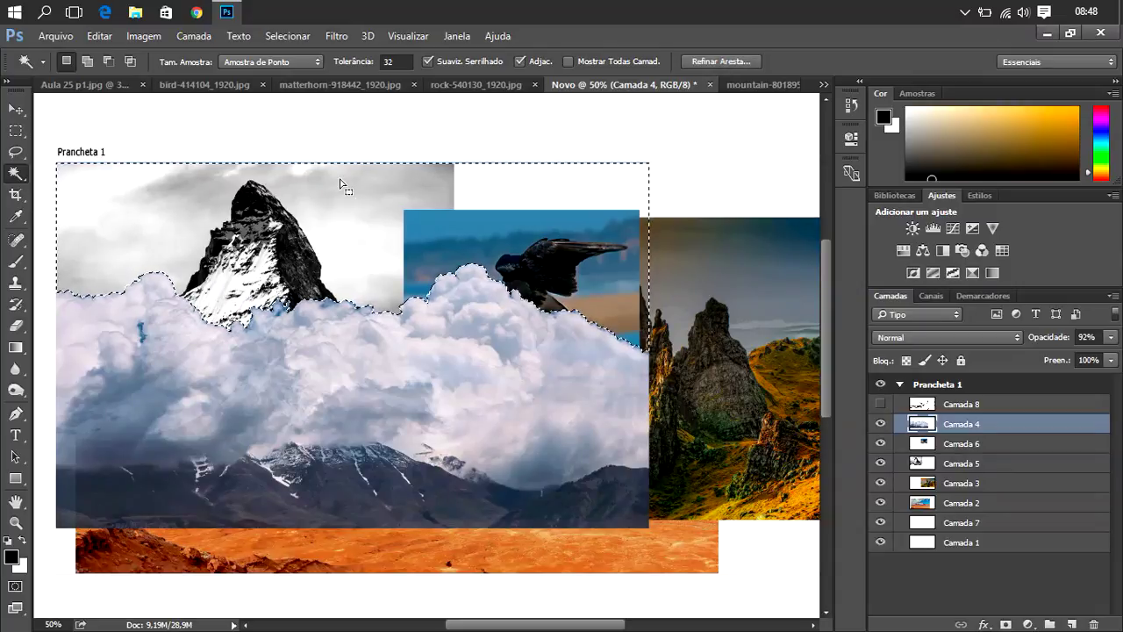
key("ctrl+z")
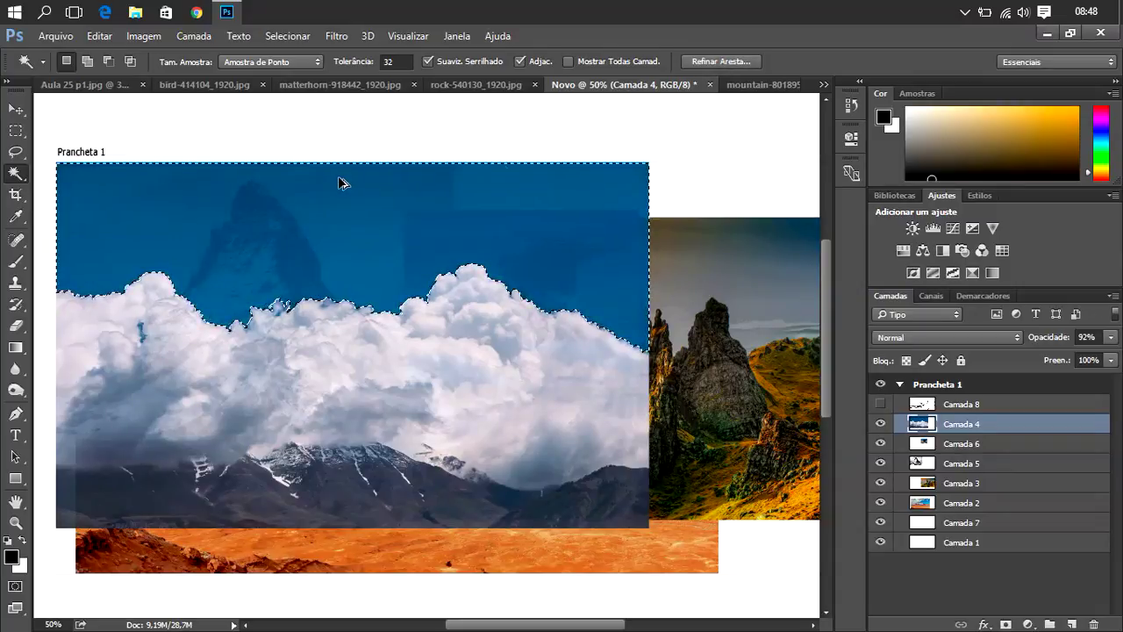
- Invert the selection so it covers the clouds instead of the sky
left_click(717, 61)
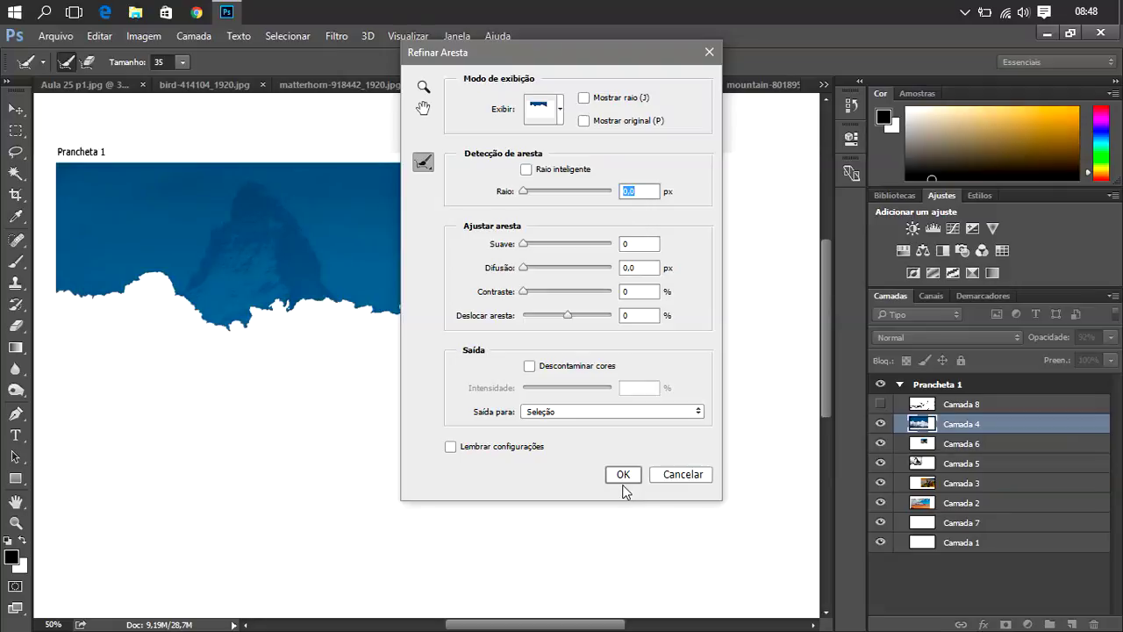
left_click(688, 480)
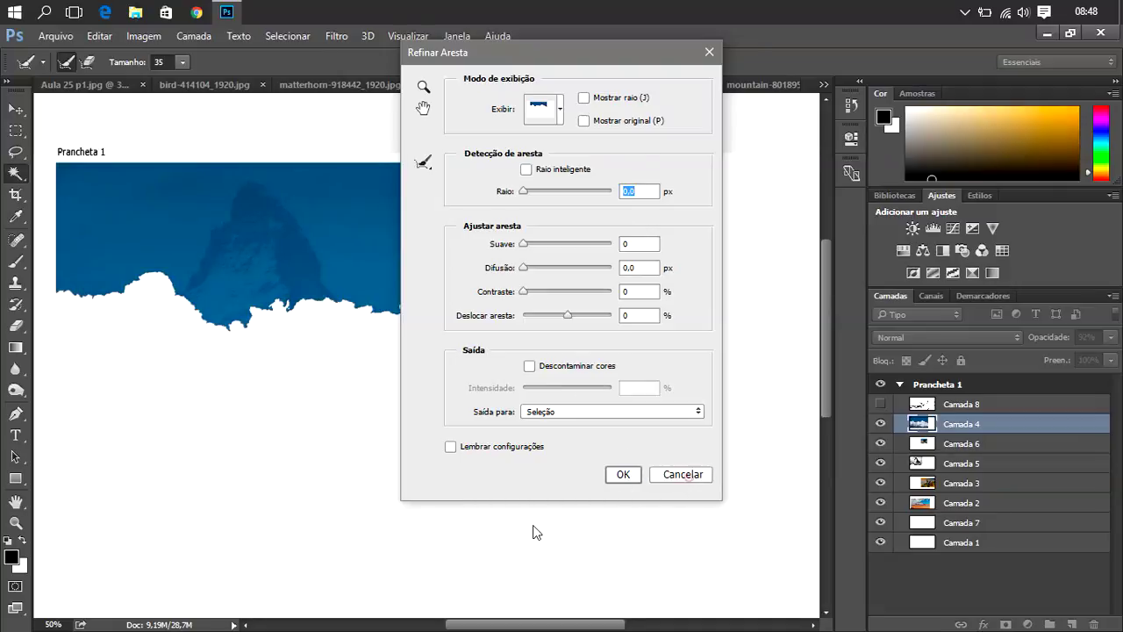
right_click(318, 355)
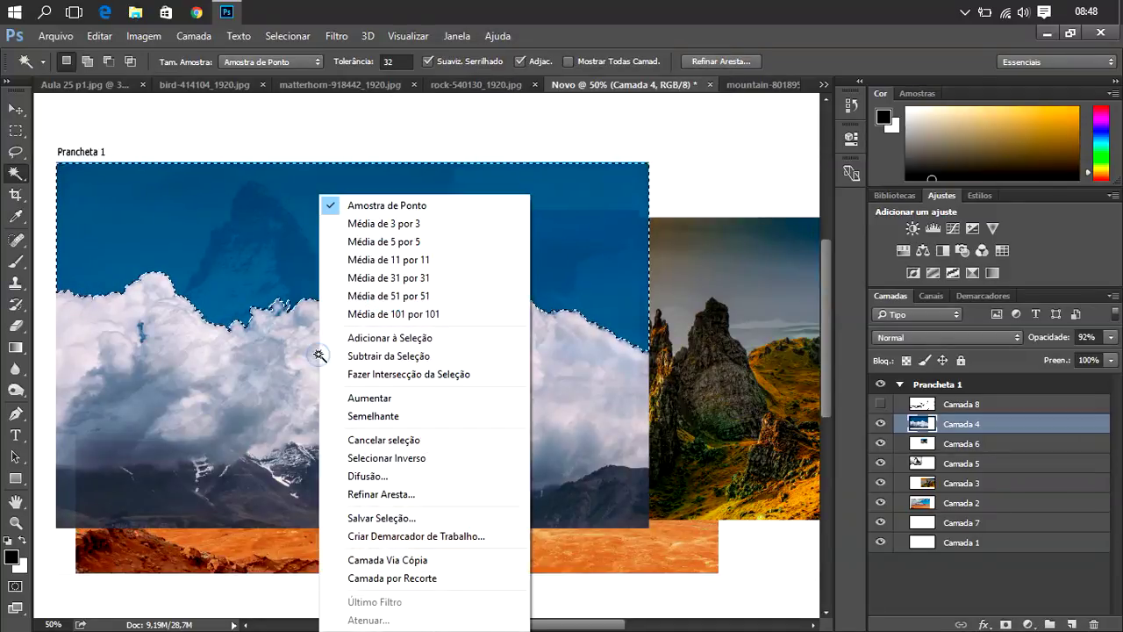
left_click(386, 458)
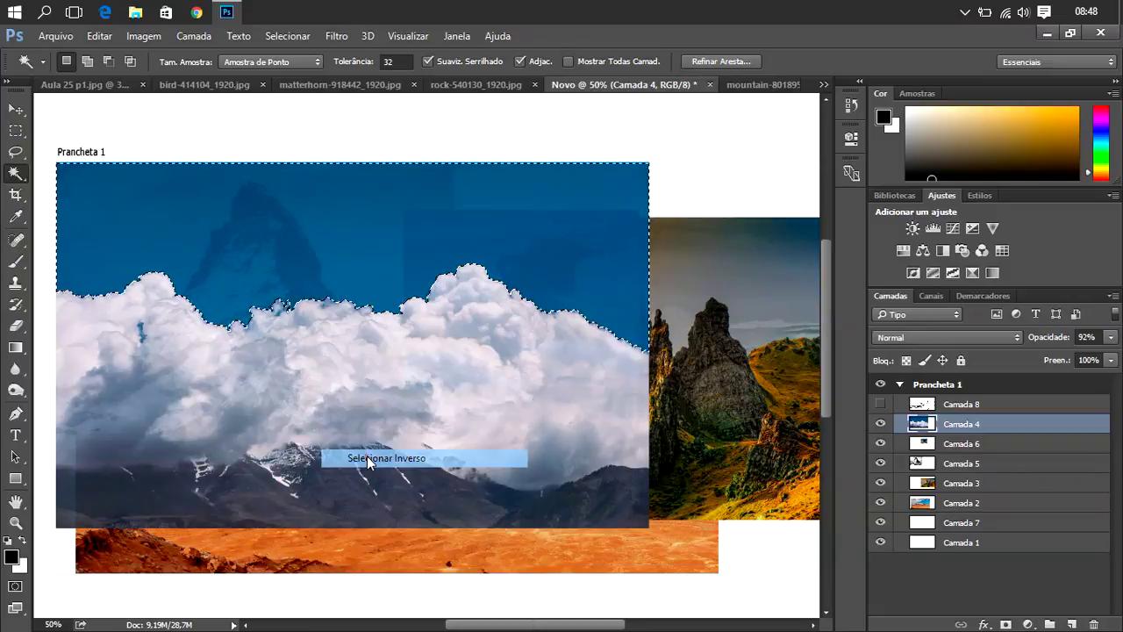
- In Refine Edge, set radius to 3.3 px and tune the smoothing, contrast and feather sliders
left_click(726, 61)
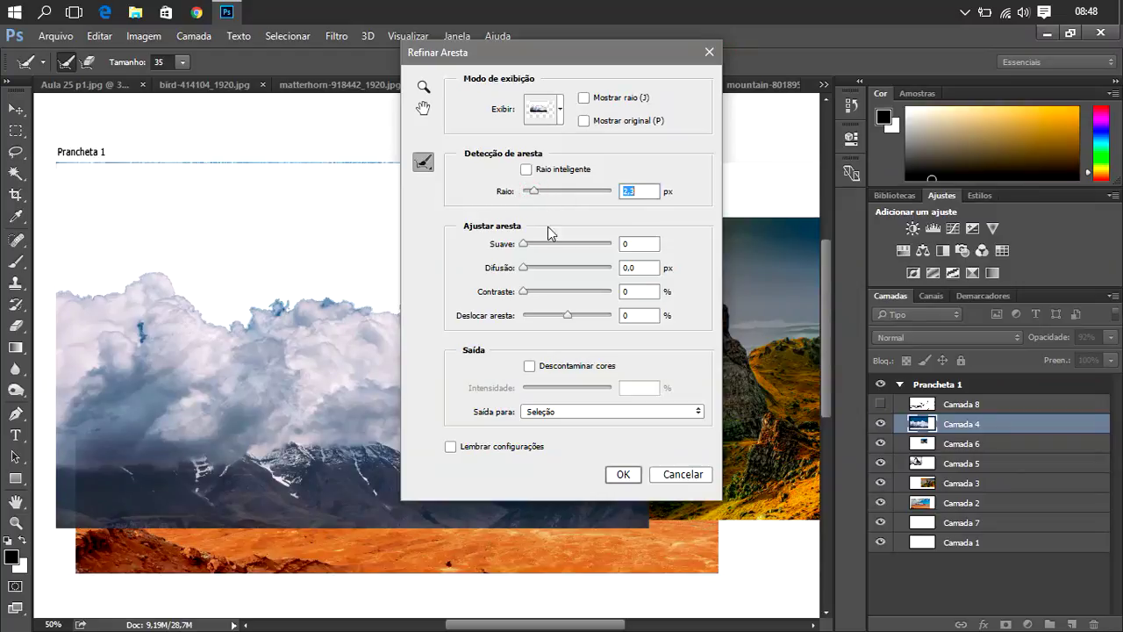
left_click(533, 244)
left_click_drag(541, 242, 547, 271)
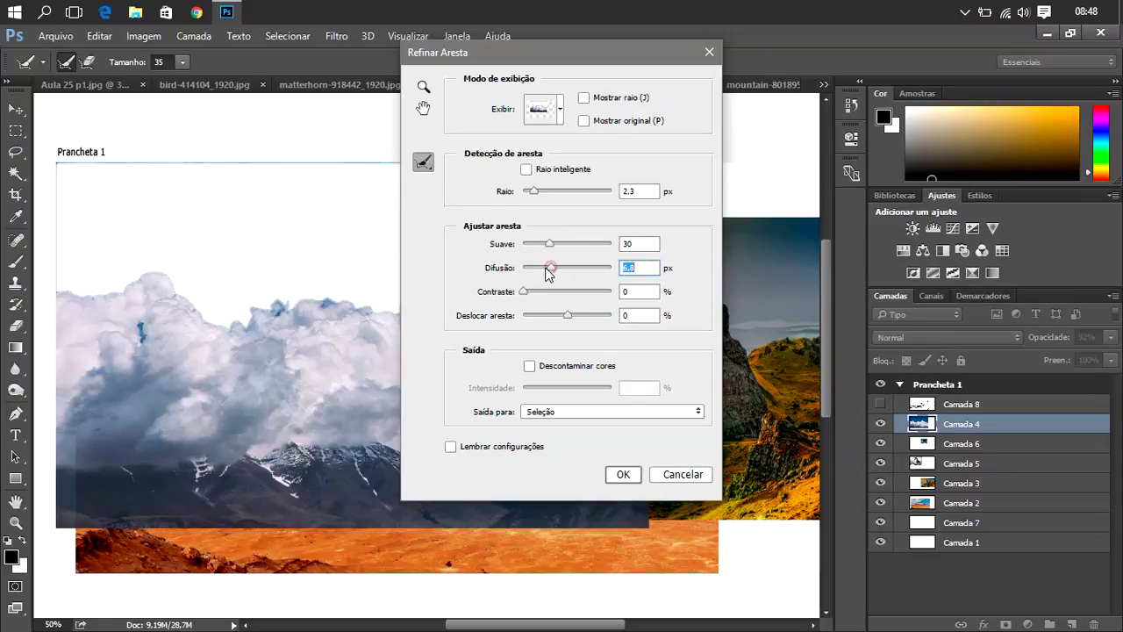
left_click_drag(530, 291, 541, 296)
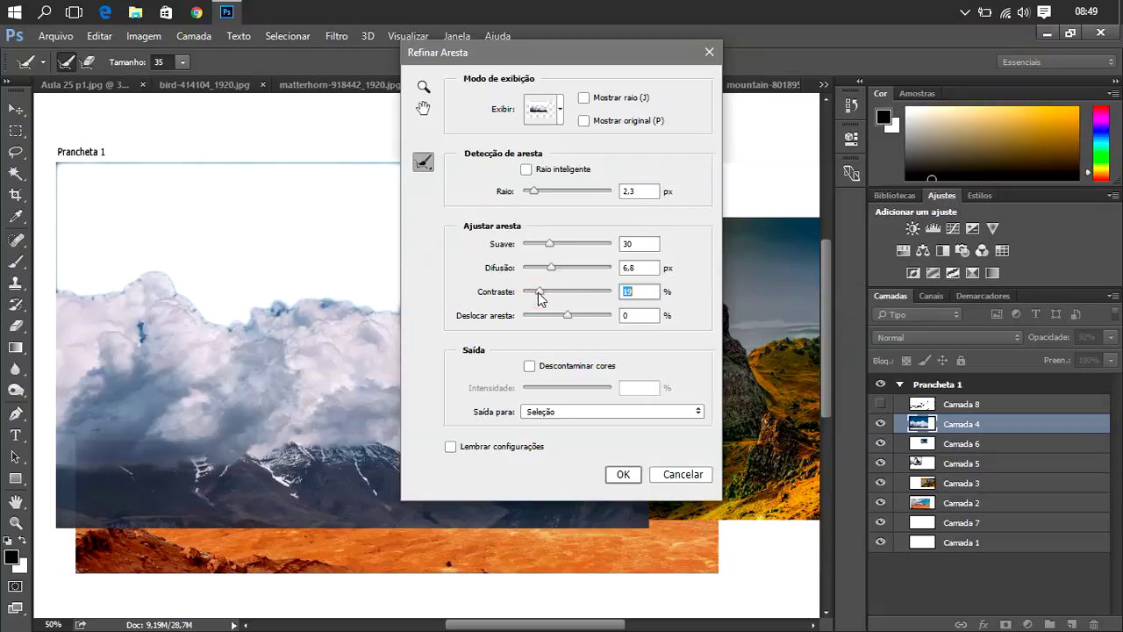
mouse_move(541, 186)
left_mouse_down()
mouse_move(597, 196)
mouse_move(555, 198)
left_mouse_up()
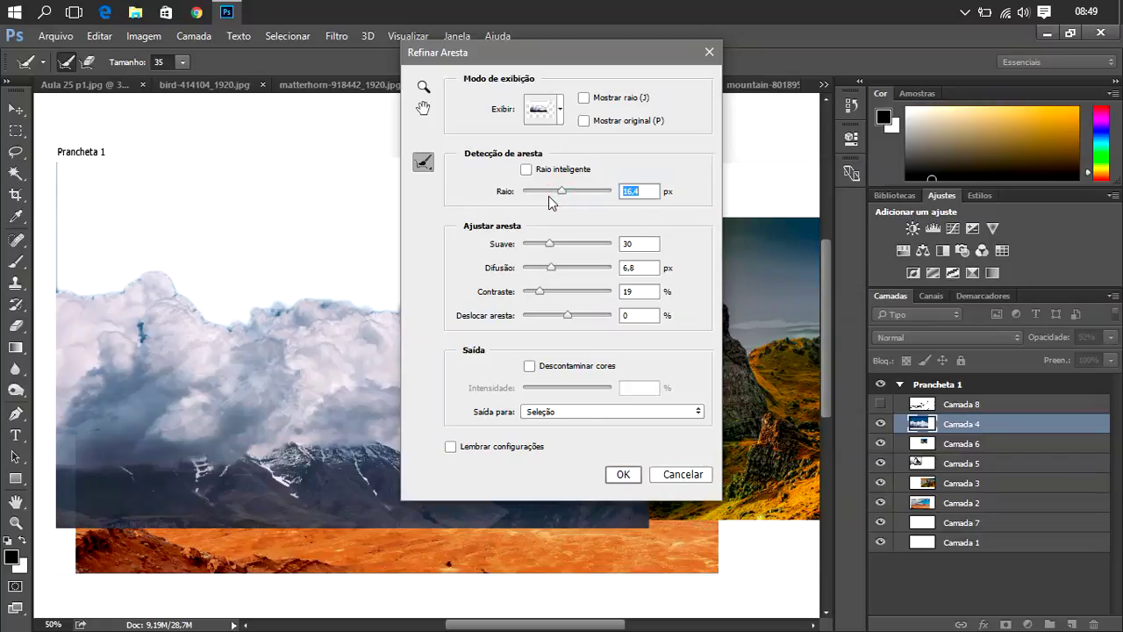
left_click_drag(548, 195, 538, 191)
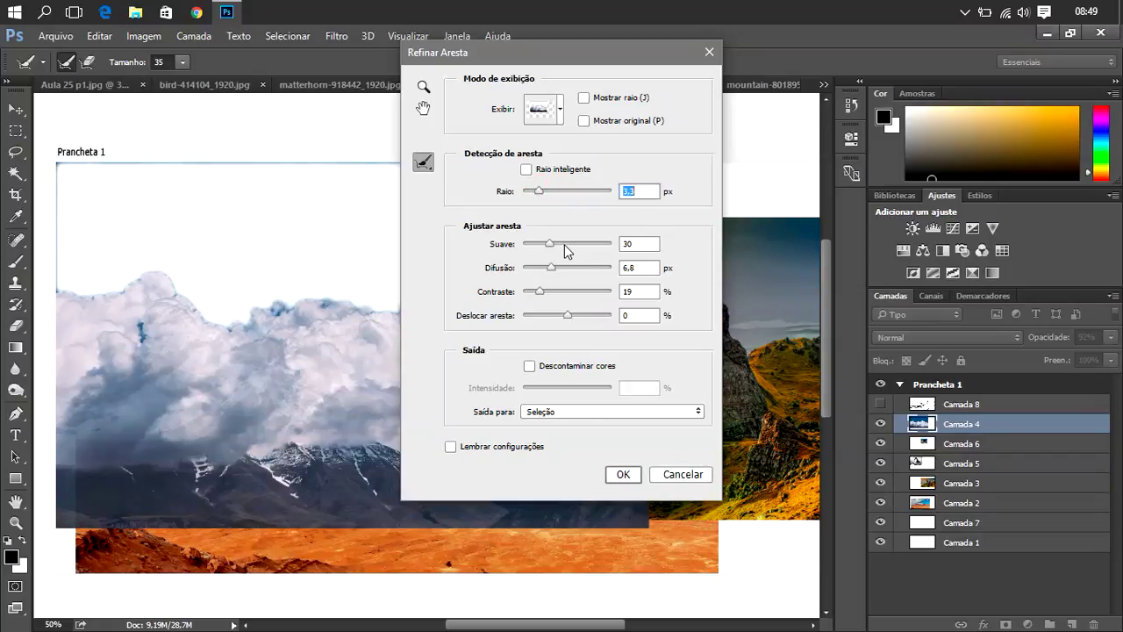
left_click(560, 291)
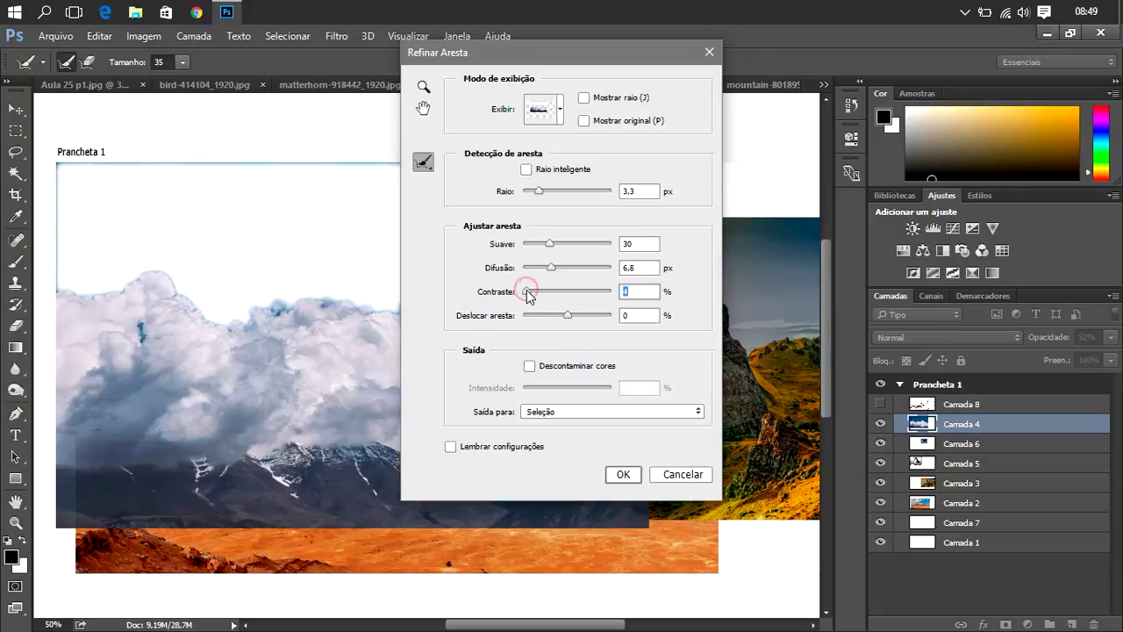
left_click_drag(527, 290, 550, 293)
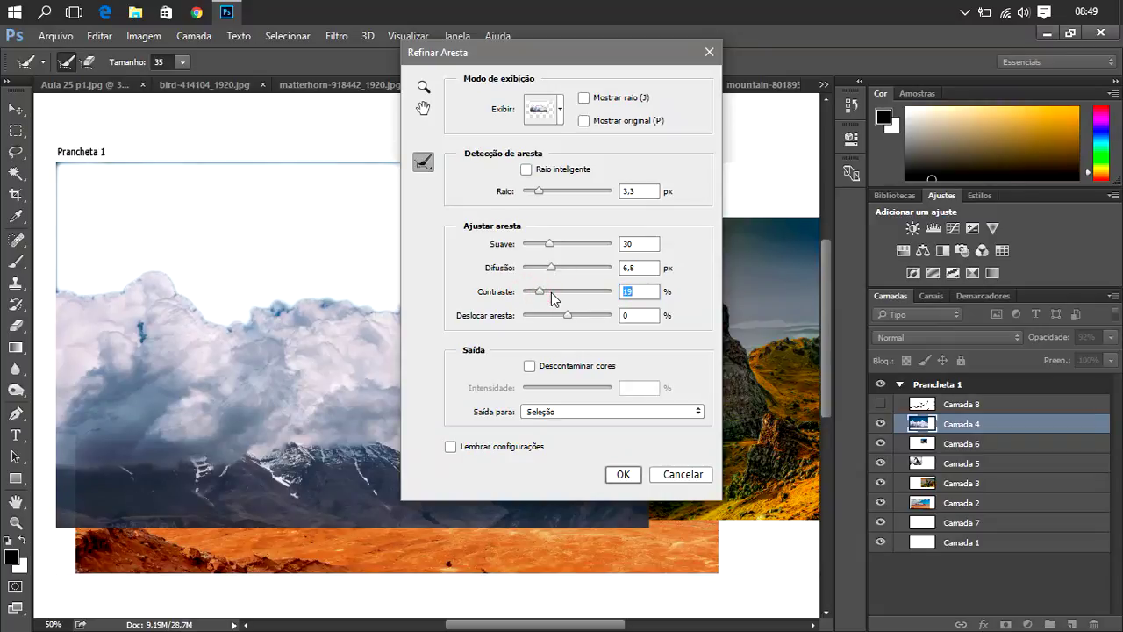
mouse_move(551, 268)
left_mouse_down()
mouse_move(539, 270)
mouse_move(566, 274)
mouse_move(534, 273)
mouse_move(567, 249)
mouse_move(592, 247)
left_mouse_up()
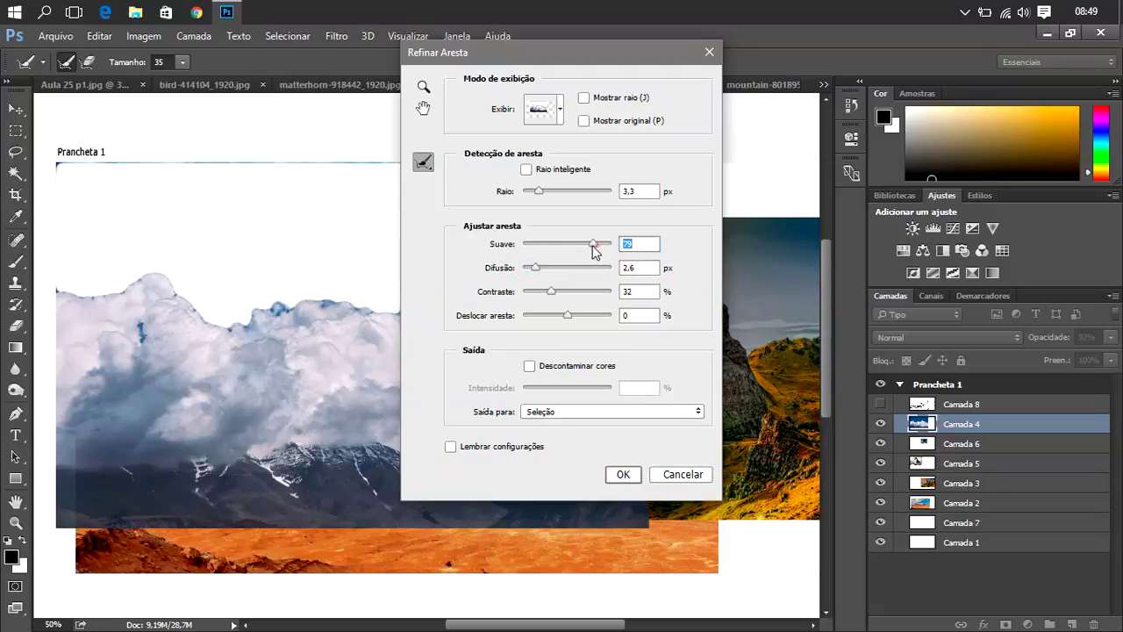
- Experiment with Refine Edge smoothing, feather and inward edge shift, settling smoothing at 31
left_click_drag(592, 247, 540, 245)
left_click_drag(567, 316, 551, 321)
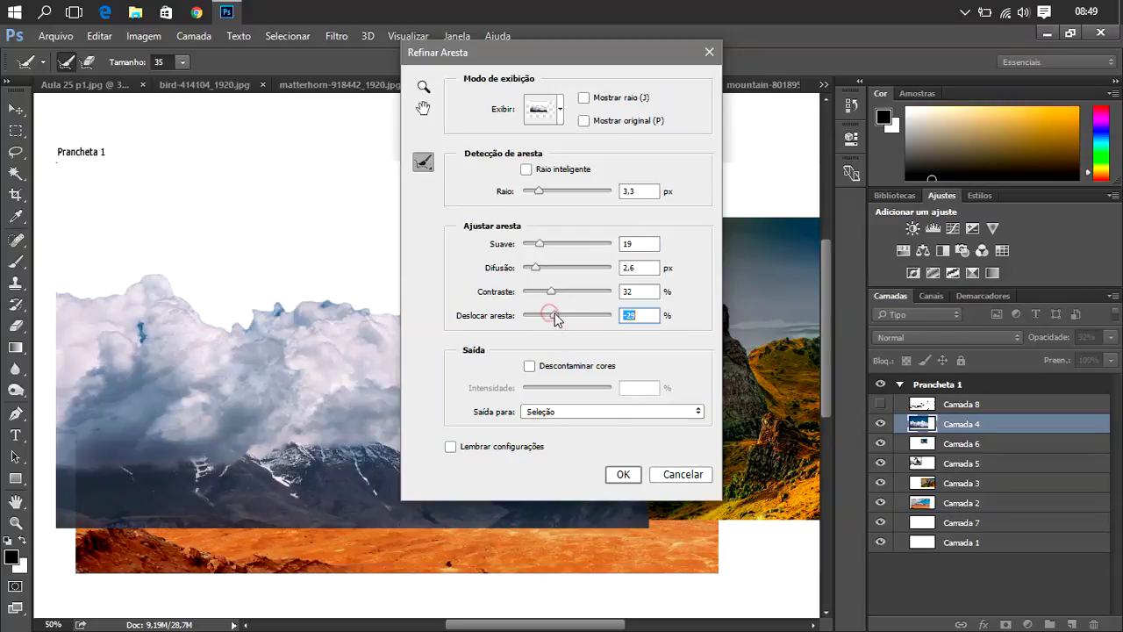
left_click_drag(538, 243, 562, 244)
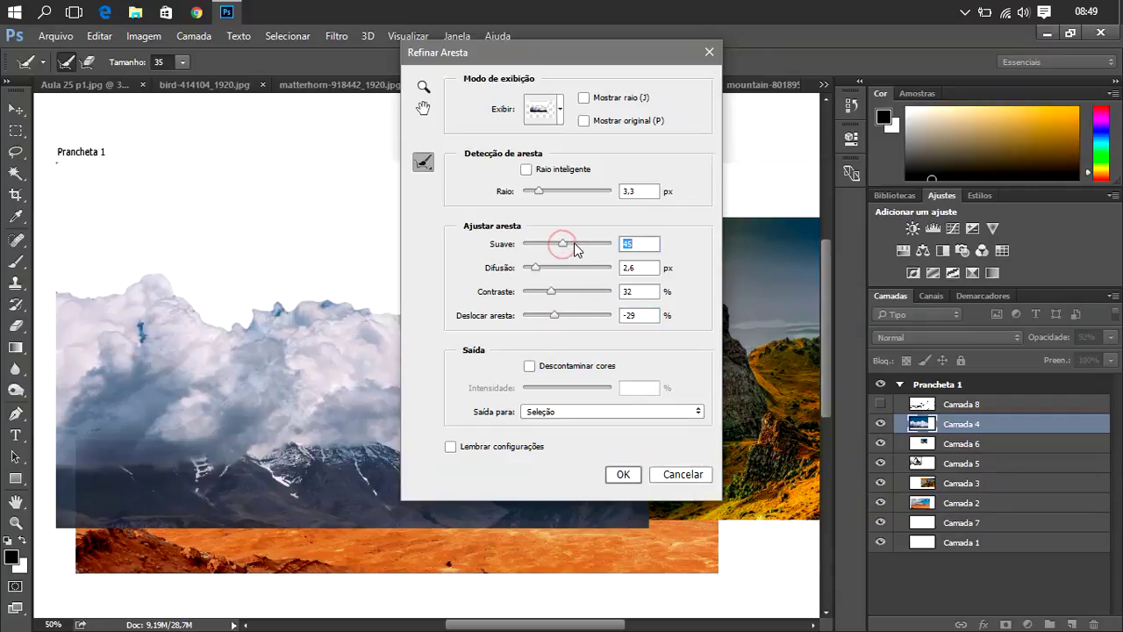
left_click(575, 243)
left_click_drag(552, 316, 541, 316)
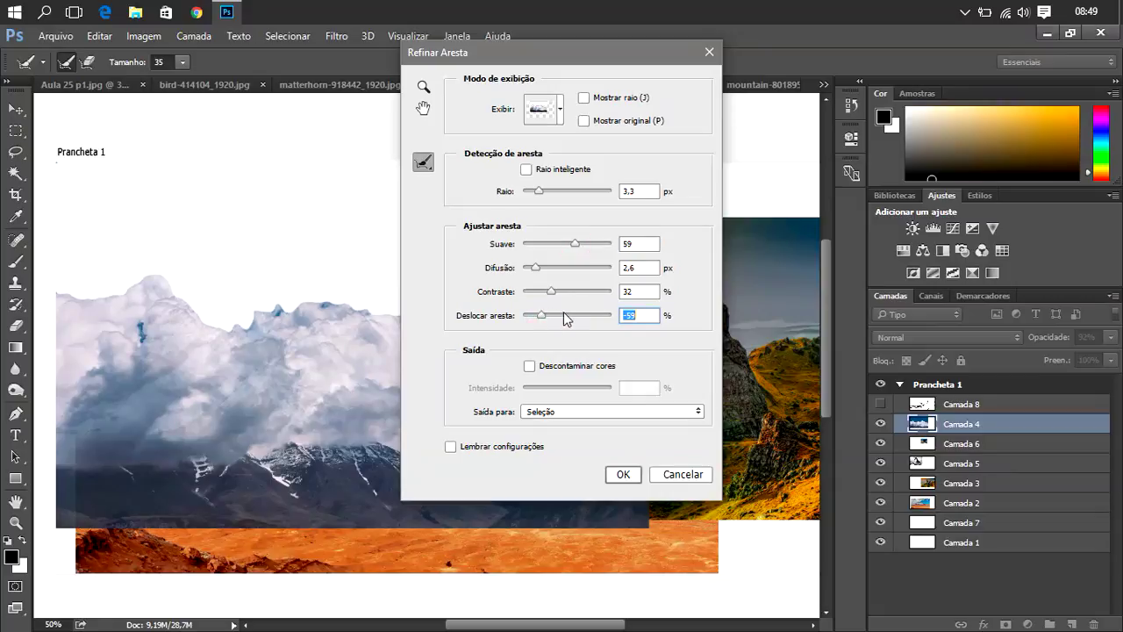
mouse_move(578, 318)
left_mouse_down()
mouse_move(594, 320)
mouse_move(544, 317)
left_mouse_up()
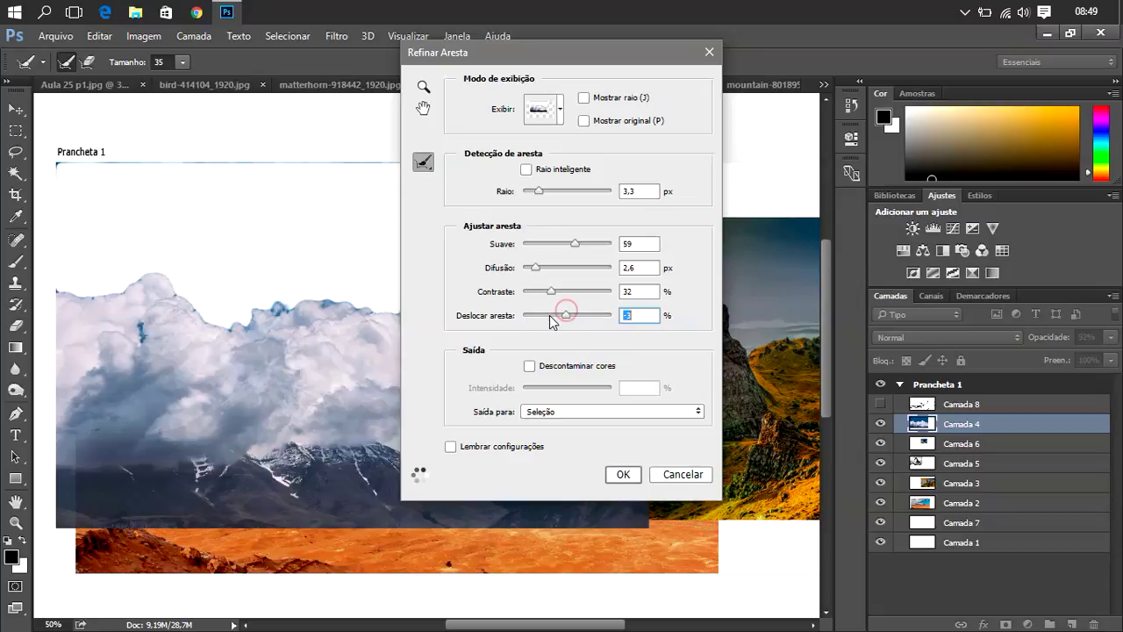
left_click(550, 268)
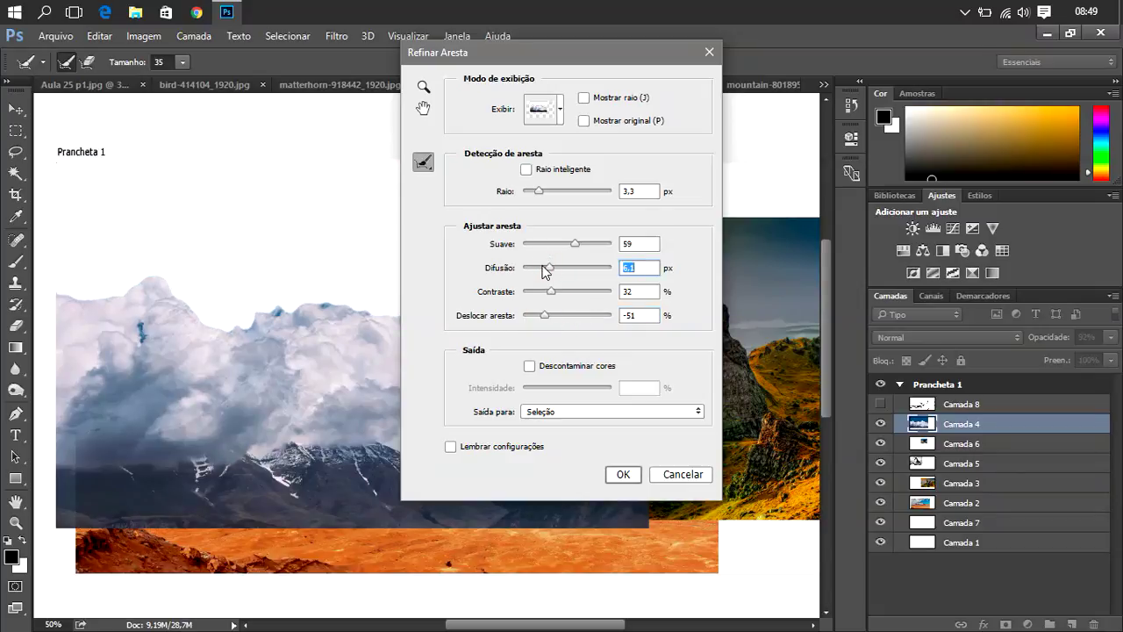
left_click_drag(551, 266, 533, 268)
left_click(547, 240)
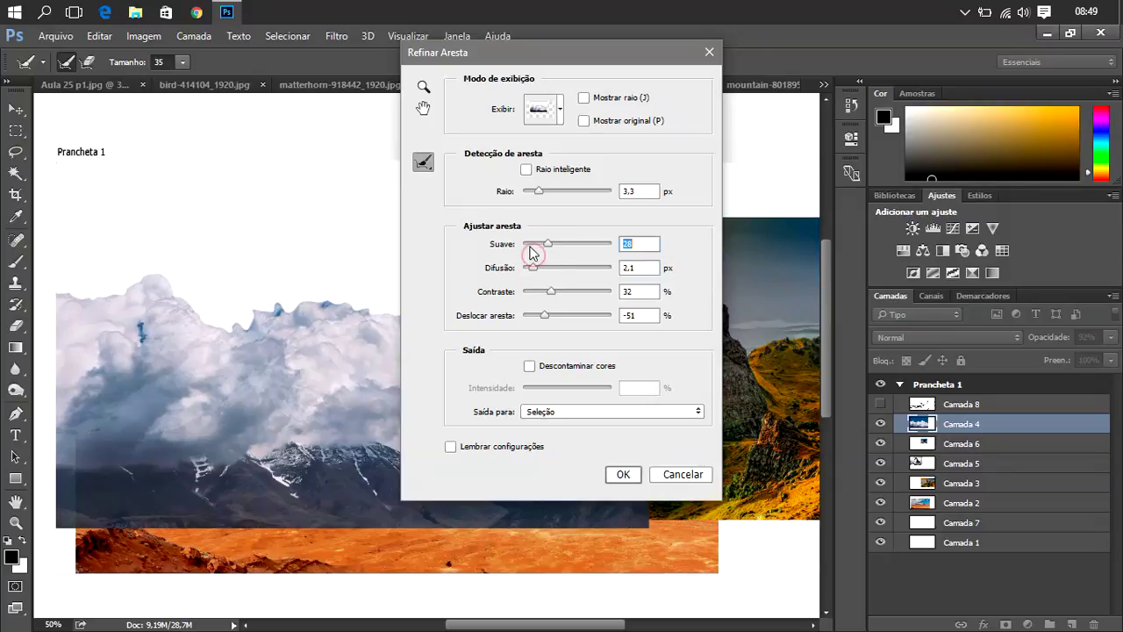
left_click(529, 244)
left_click_drag(575, 253, 553, 252)
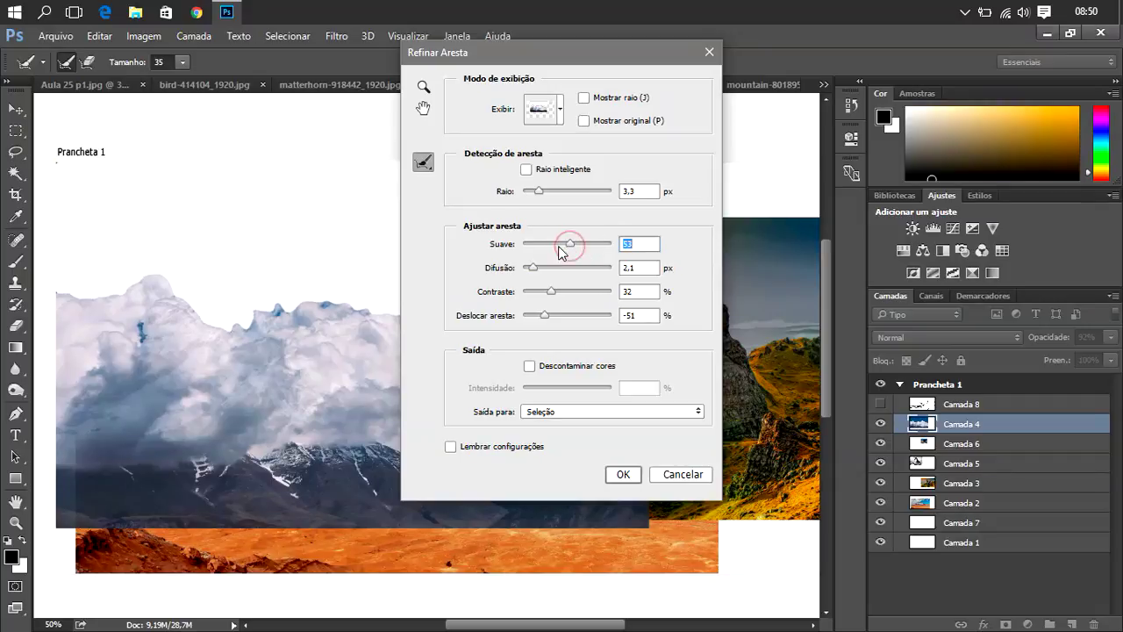
- Set feather 4.2 px, lower contrast, minimise smoothing, radius 3.0 px and edge shift −31%
left_click(542, 266)
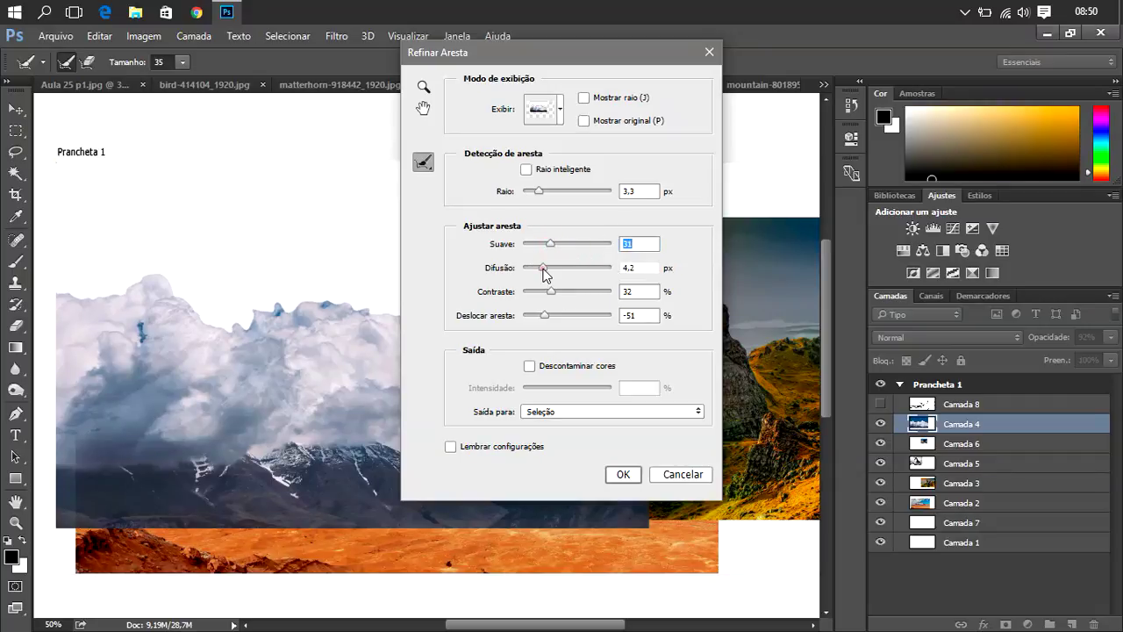
left_click(540, 292)
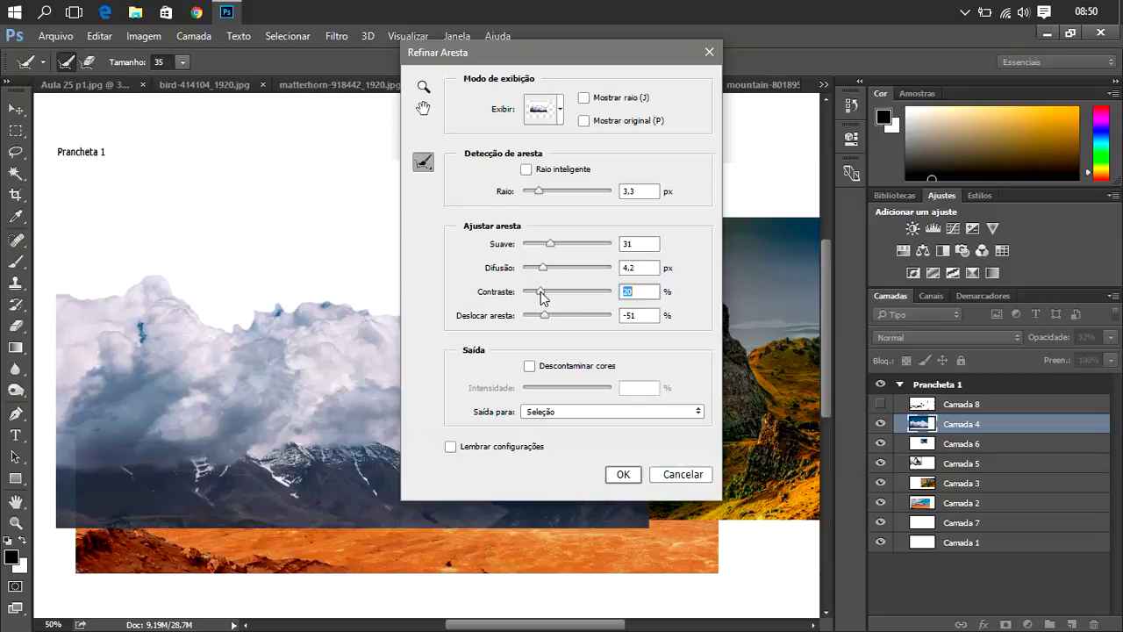
left_click_drag(540, 291, 526, 293)
left_click_drag(552, 246, 530, 250)
left_click_drag(537, 193, 528, 193)
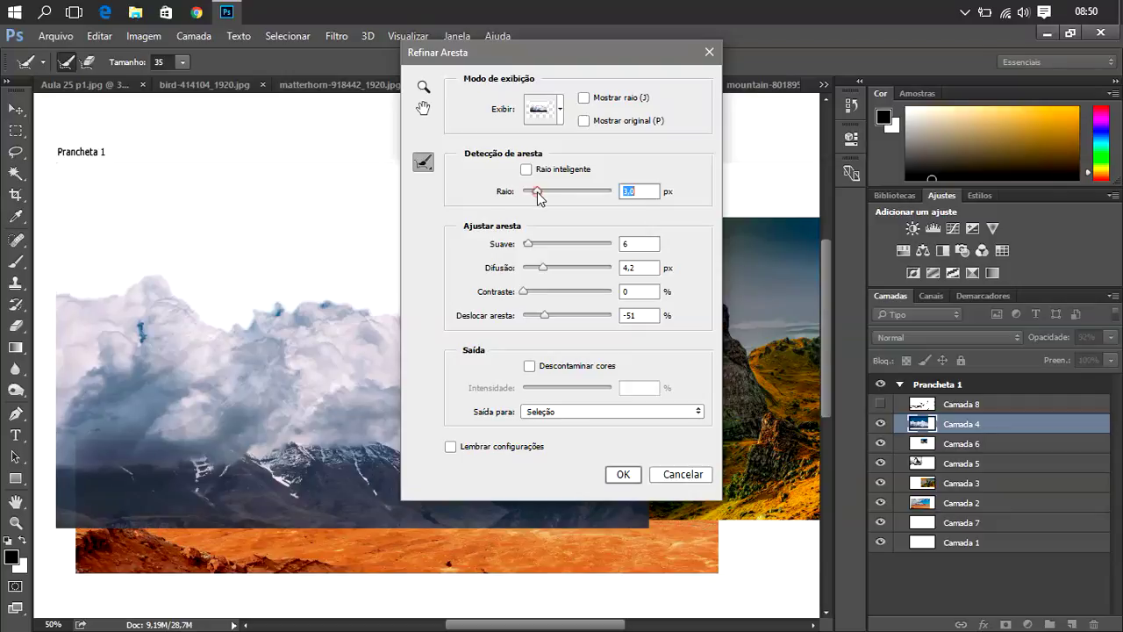
left_click(537, 191)
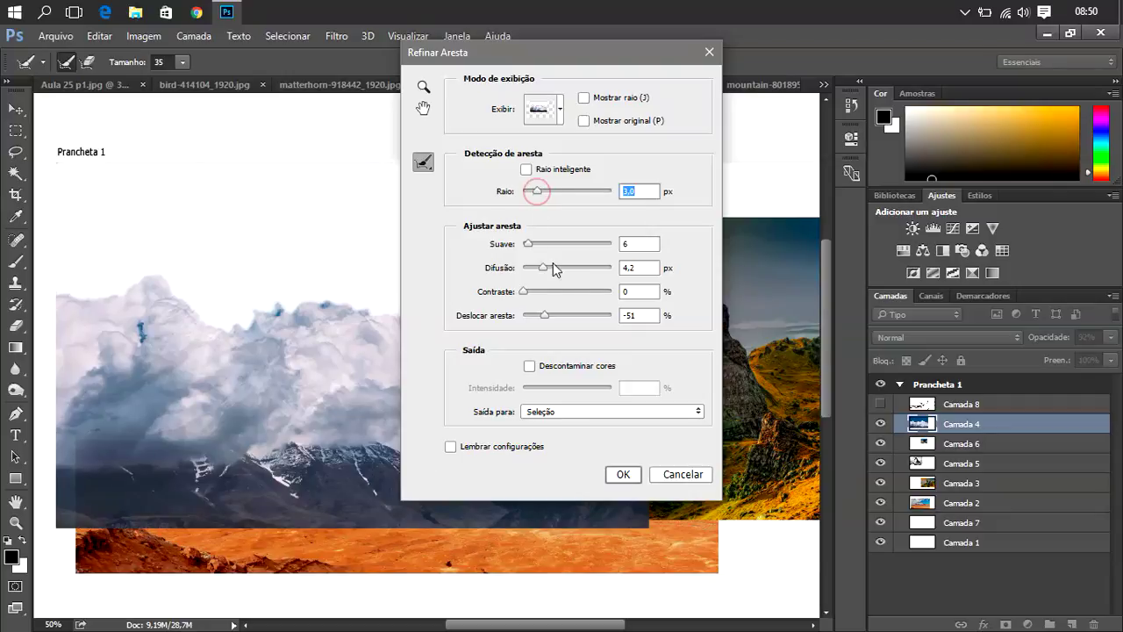
left_click_drag(552, 313, 561, 316)
left_click(554, 315)
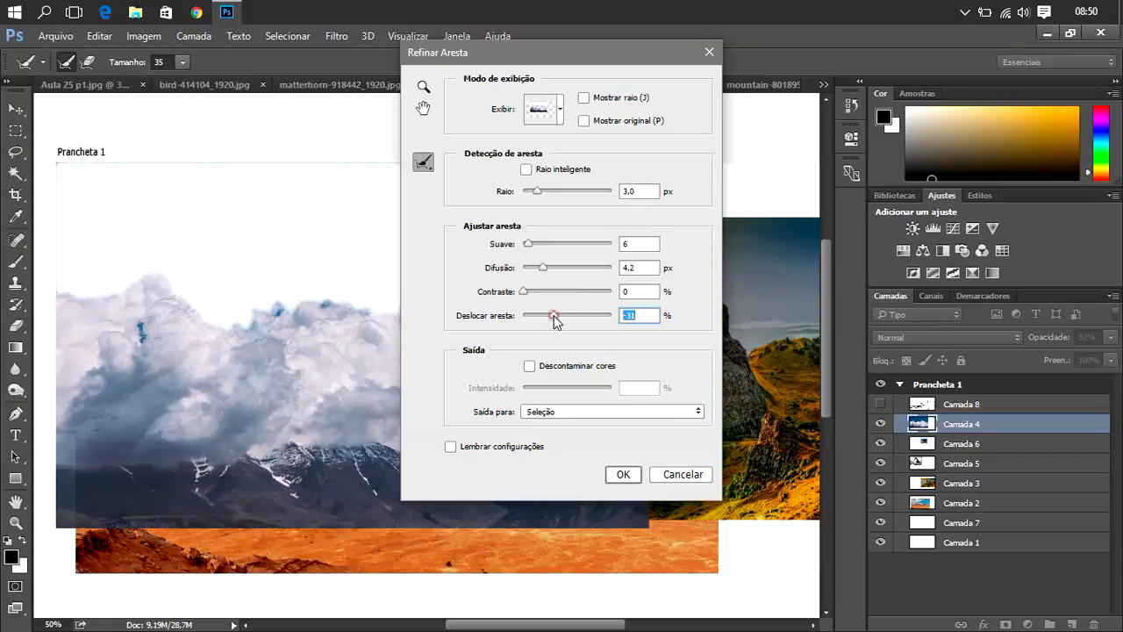
- Output the refined clouds to a new layer and apply Refine Edge
left_click(643, 409)
left_click(597, 443)
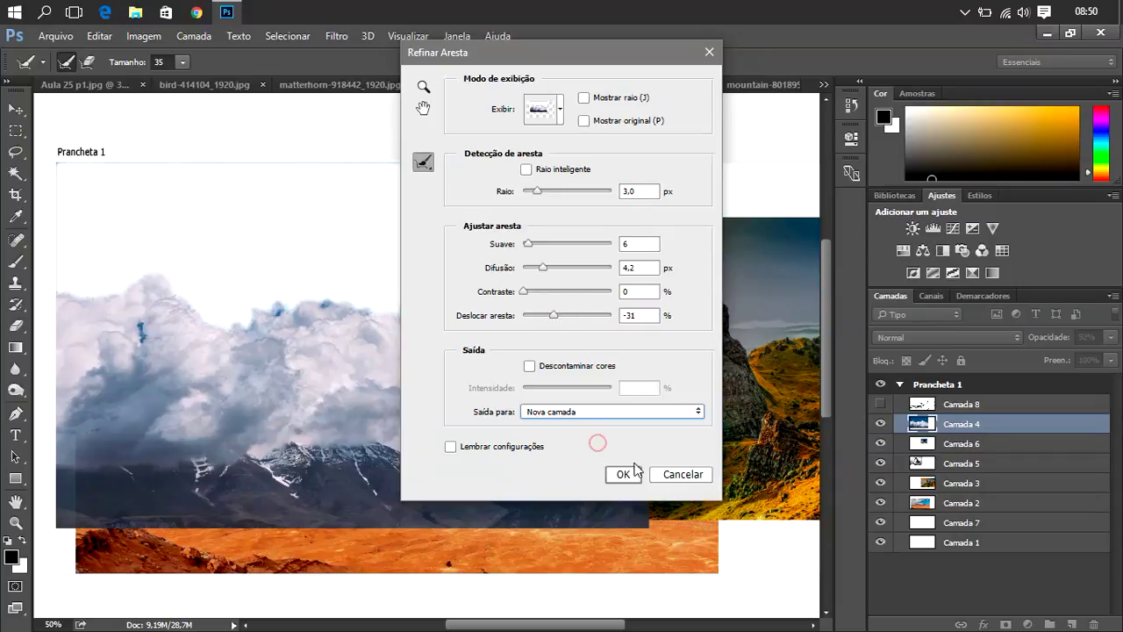
left_click(634, 467)
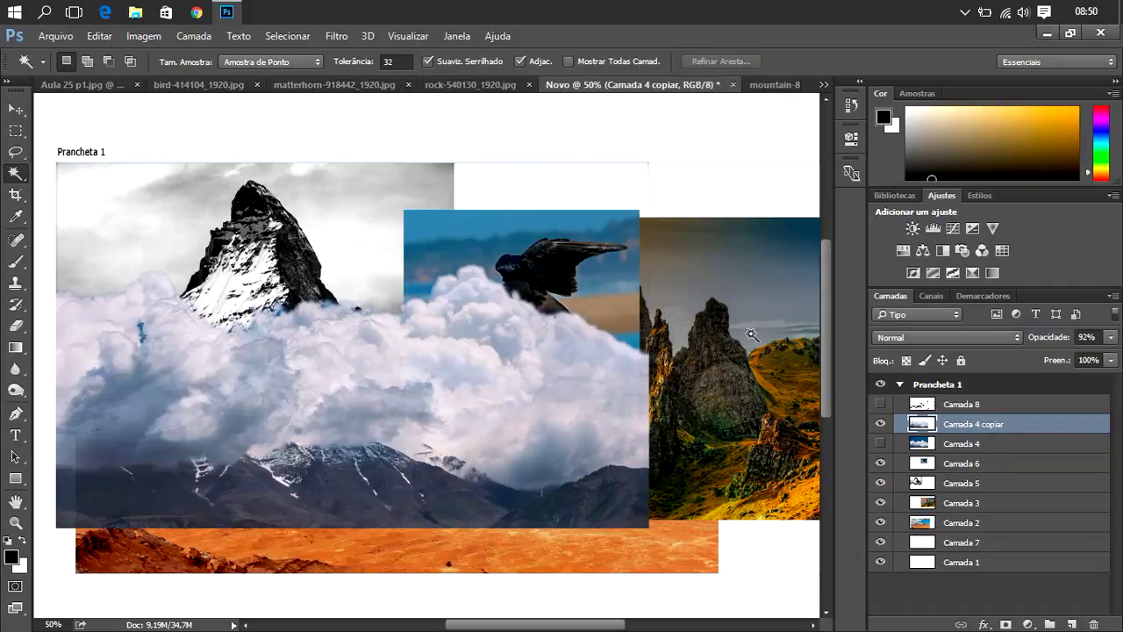
- Add a layer mask to Camada 4 copiar and pick a black soft round brush at 0% hardness
left_click(1006, 624)
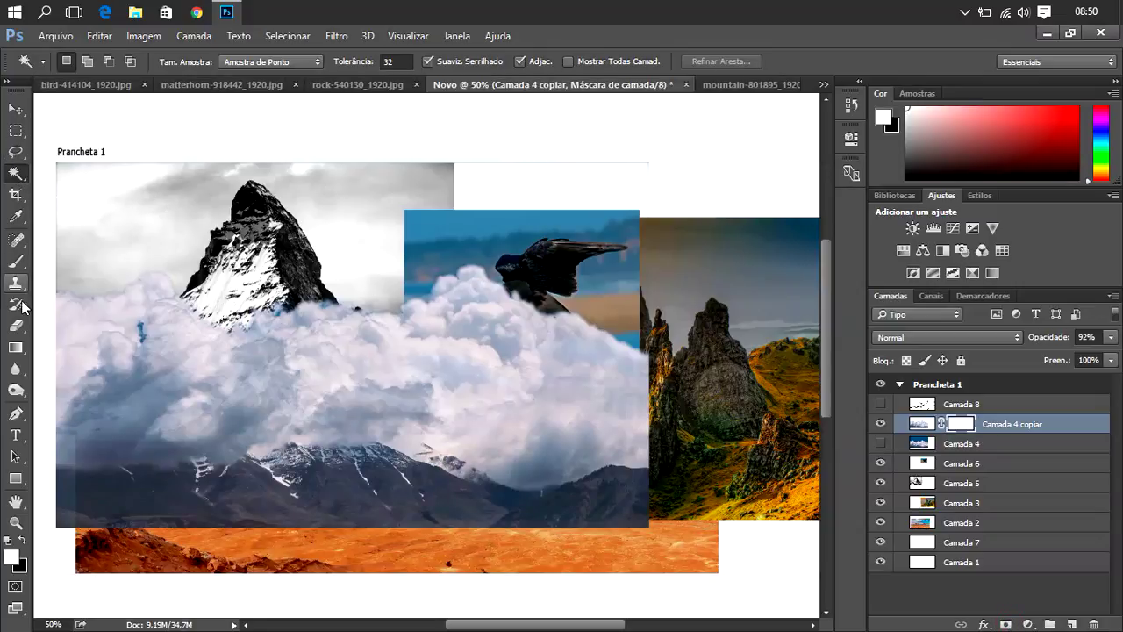
left_click(17, 263)
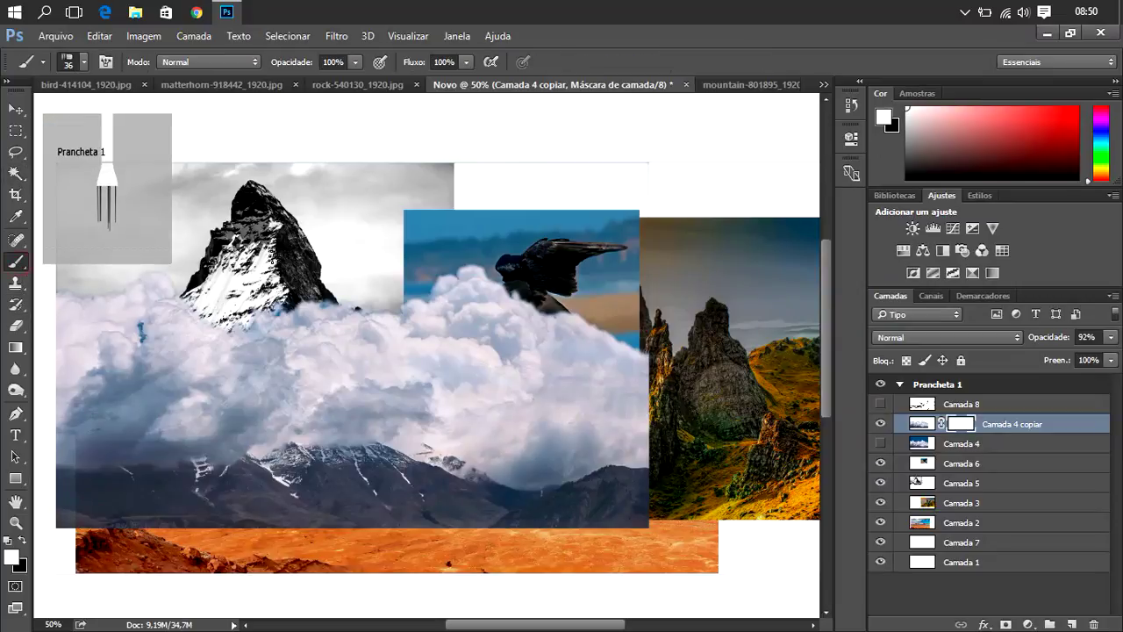
left_click(25, 544)
right_click(335, 298)
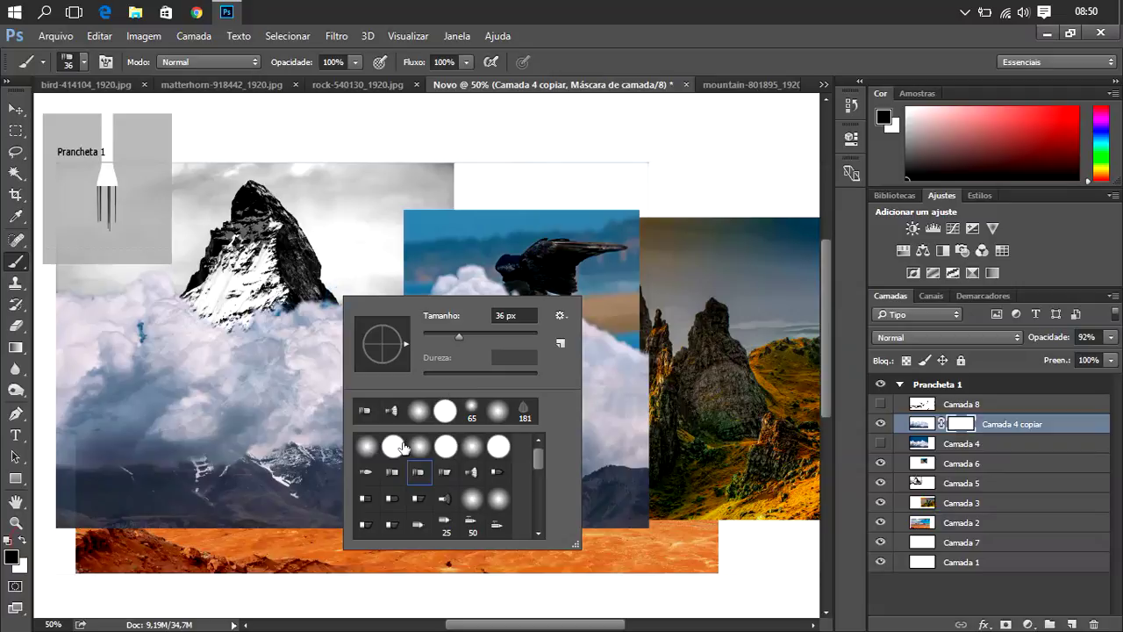
left_click(419, 446)
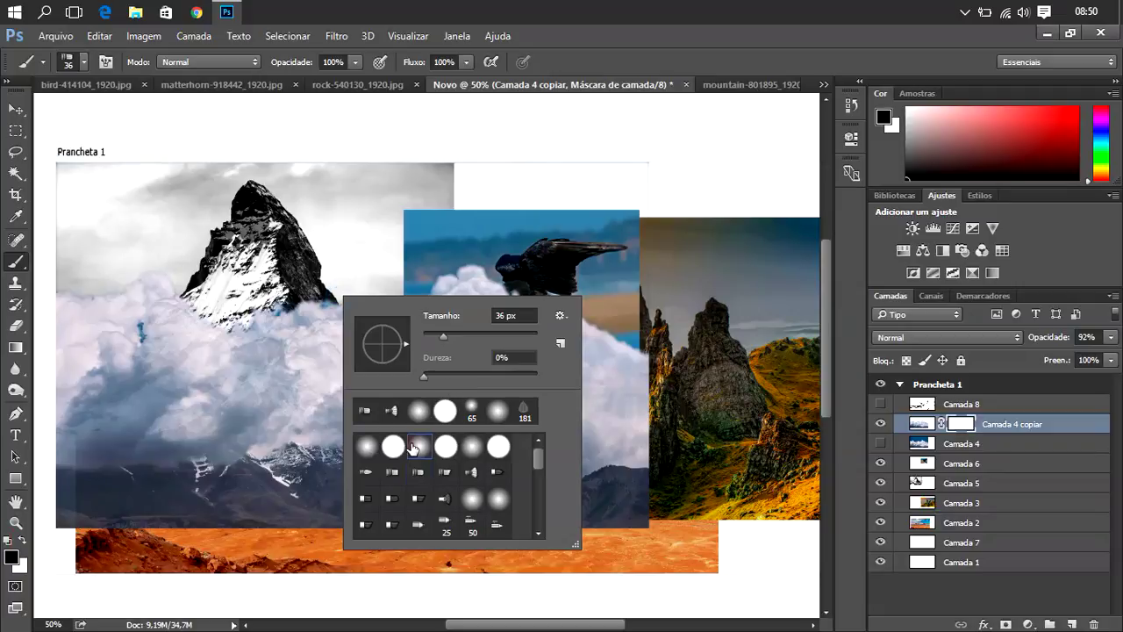
left_click(647, 166)
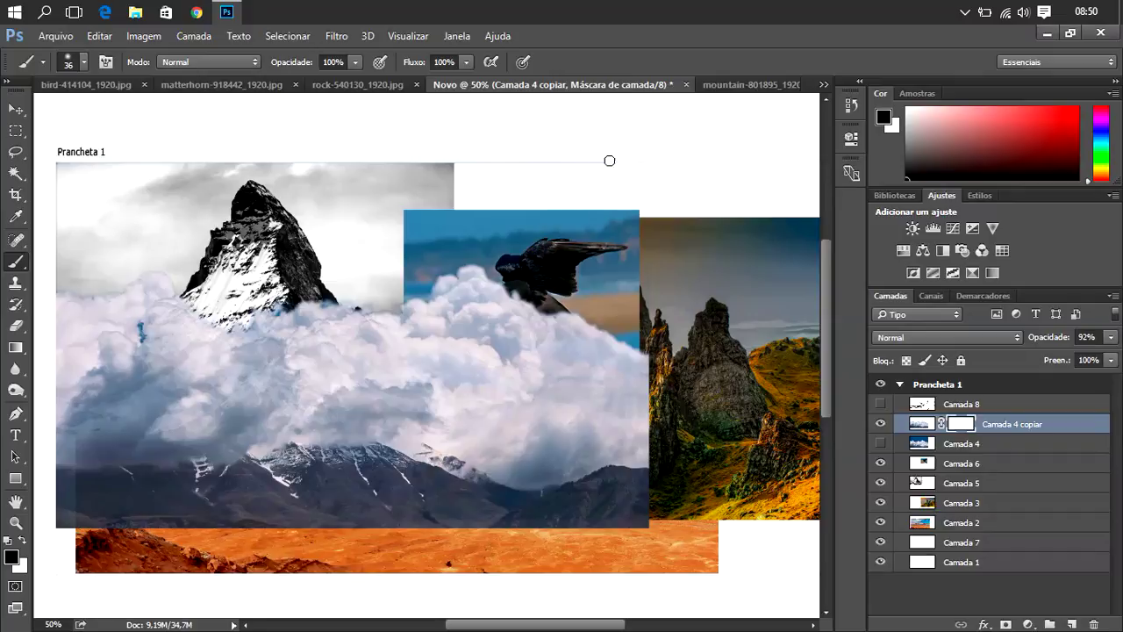
- Enlarge the brush to 97 px and mask clouds along the bird image's right edge
right_click(642, 161)
left_click_drag(766, 200, 773, 200)
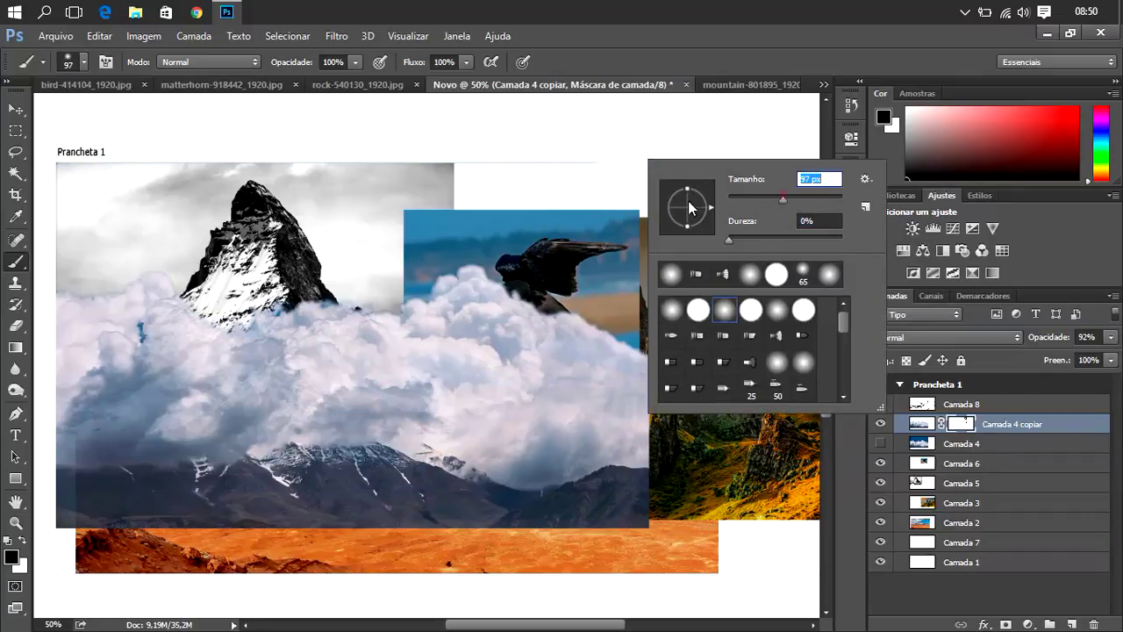
key("Return")
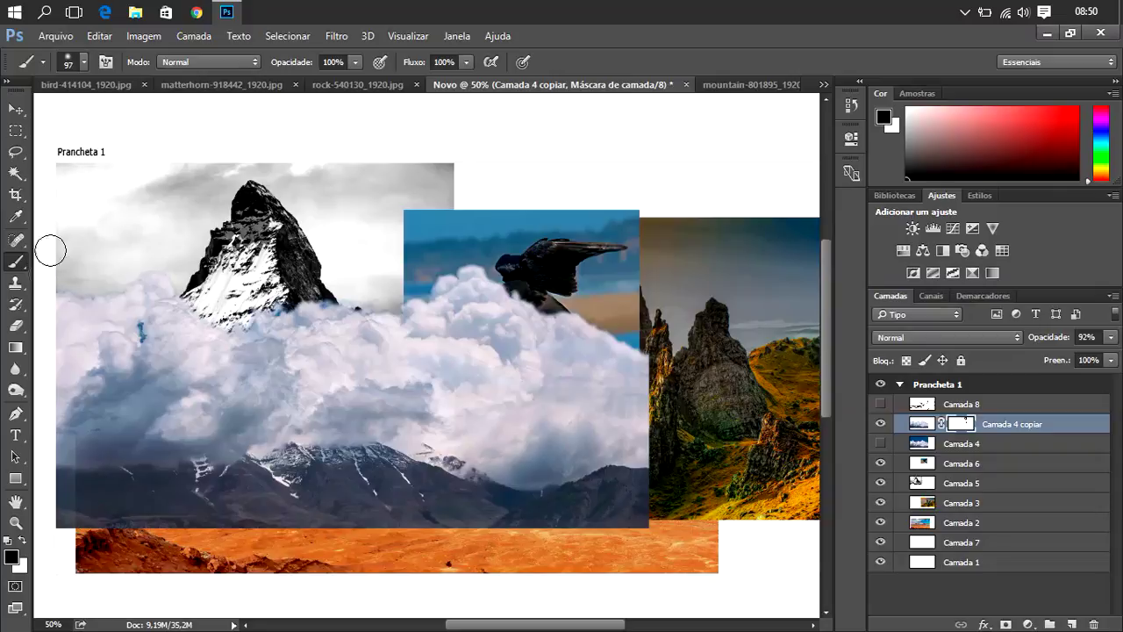
left_click_drag(647, 293, 634, 290)
- Mask clouds near the bird's lower edge, zoom to 100% and shrink the brush to 50 px
left_click_drag(663, 243, 575, 316)
key("ctrl+plus")
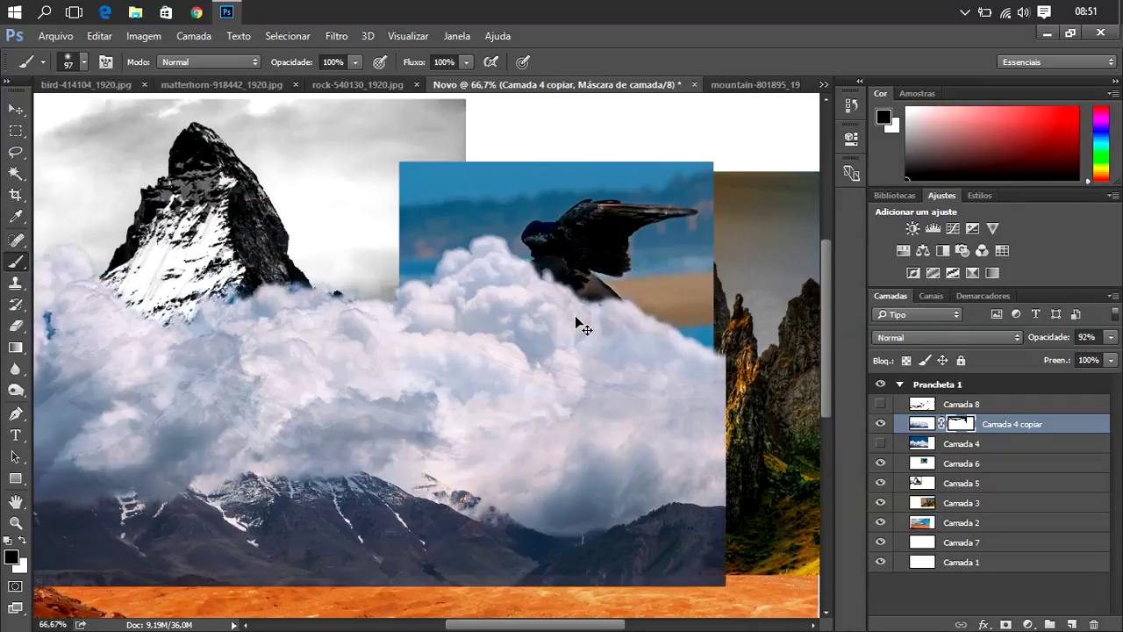
key("ctrl+plus")
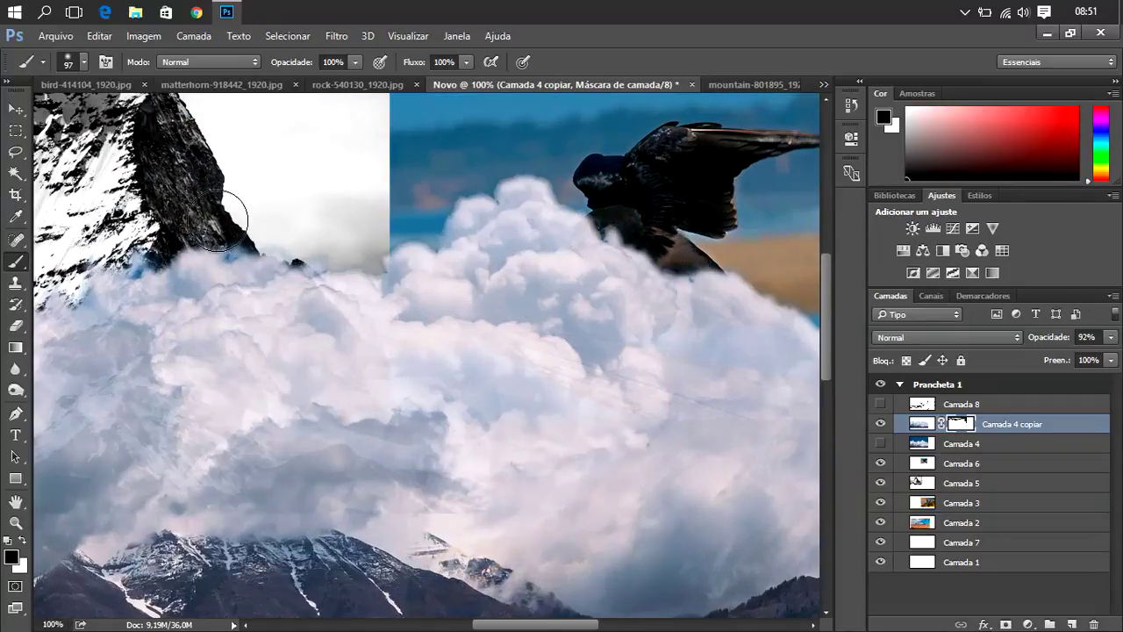
right_click(158, 218)
left_click_drag(294, 256, 269, 256)
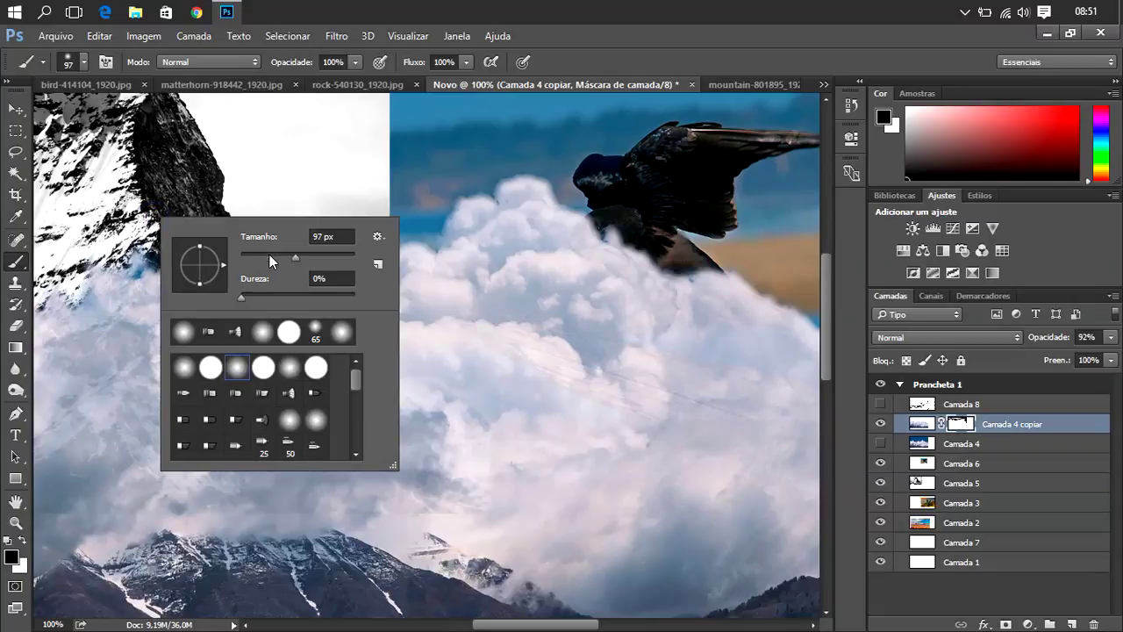
key("Return")
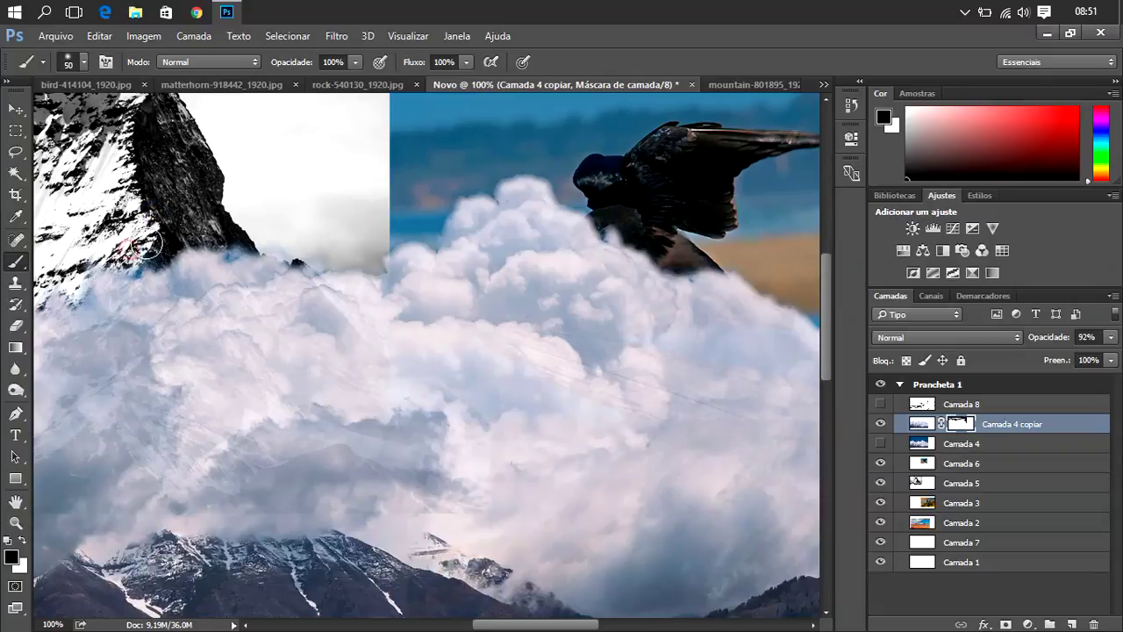
- Paint the mask around the Matterhorn peak's rocky base so clouds blend softly, then zoom back out
left_click(230, 235)
left_click_drag(542, 623, 494, 625)
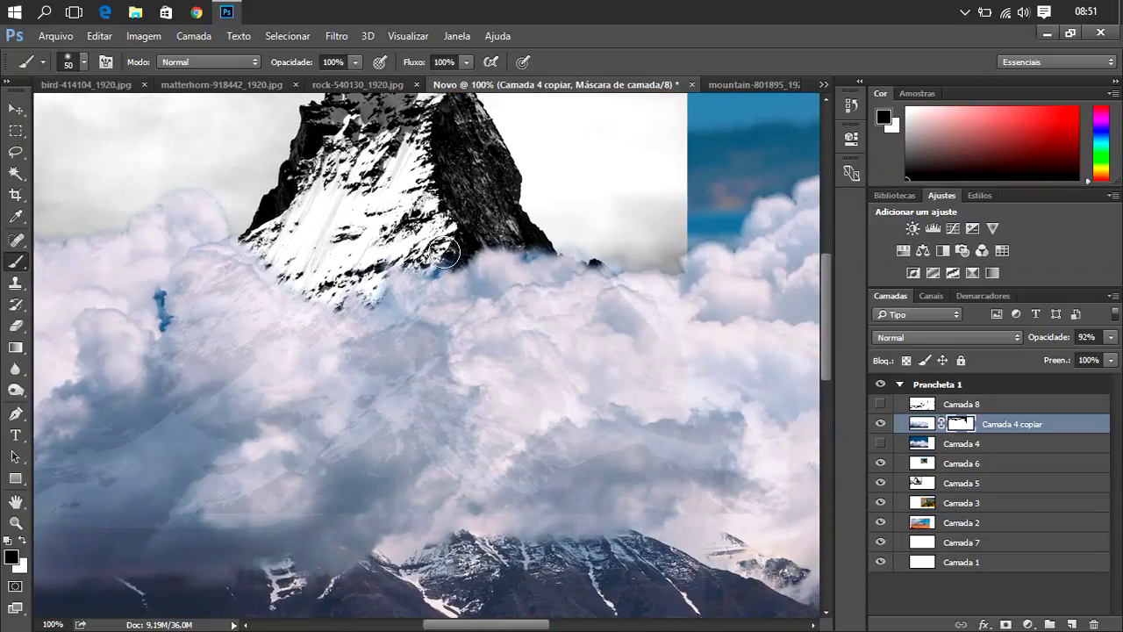
left_click(445, 256)
left_click_drag(393, 255, 443, 263)
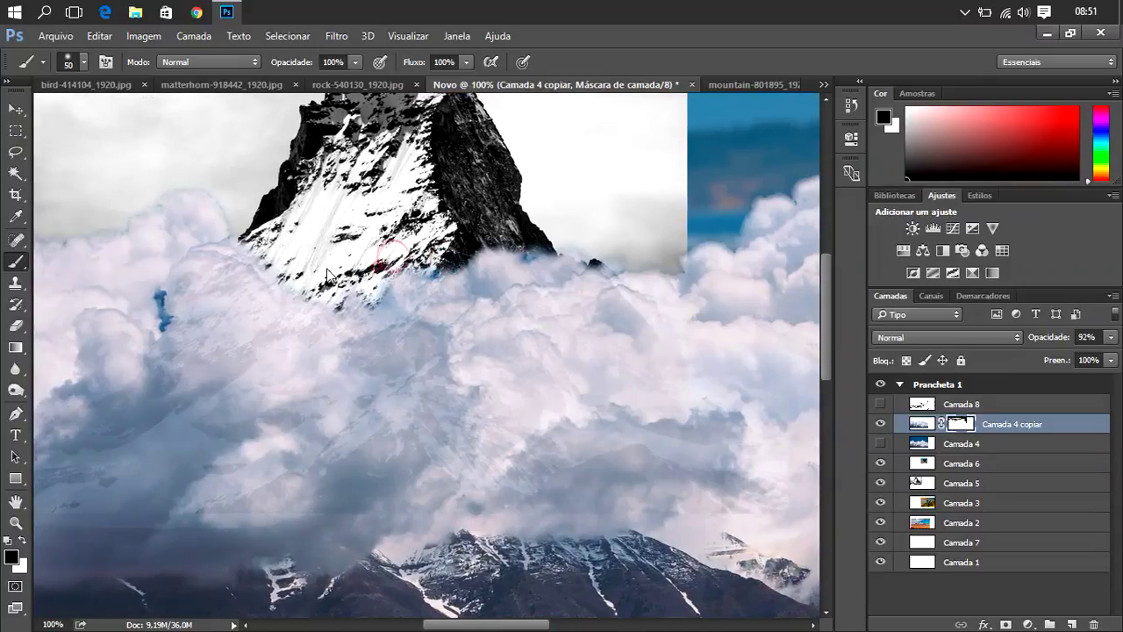
left_click_drag(551, 247, 527, 252)
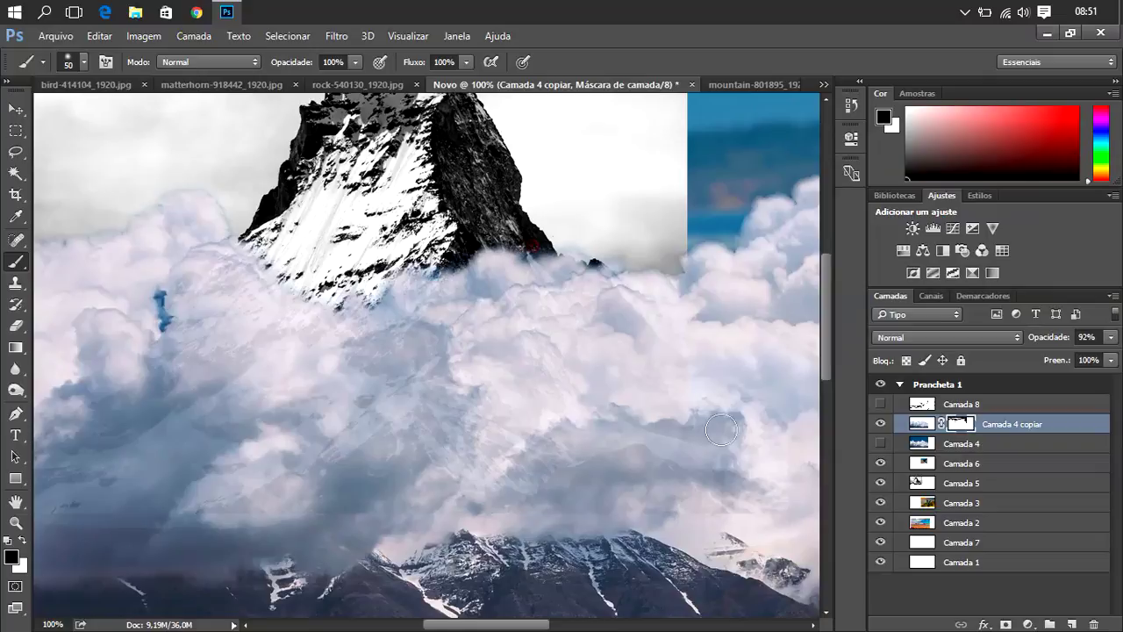
left_click_drag(532, 625, 511, 624)
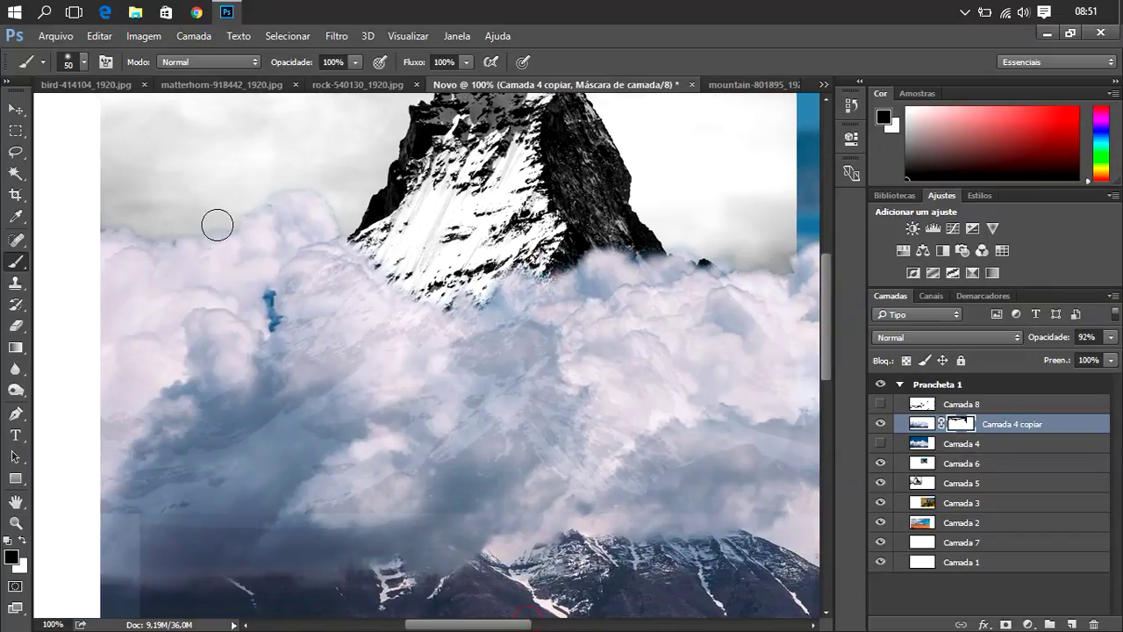
left_click(165, 226)
left_click_drag(434, 624, 529, 625)
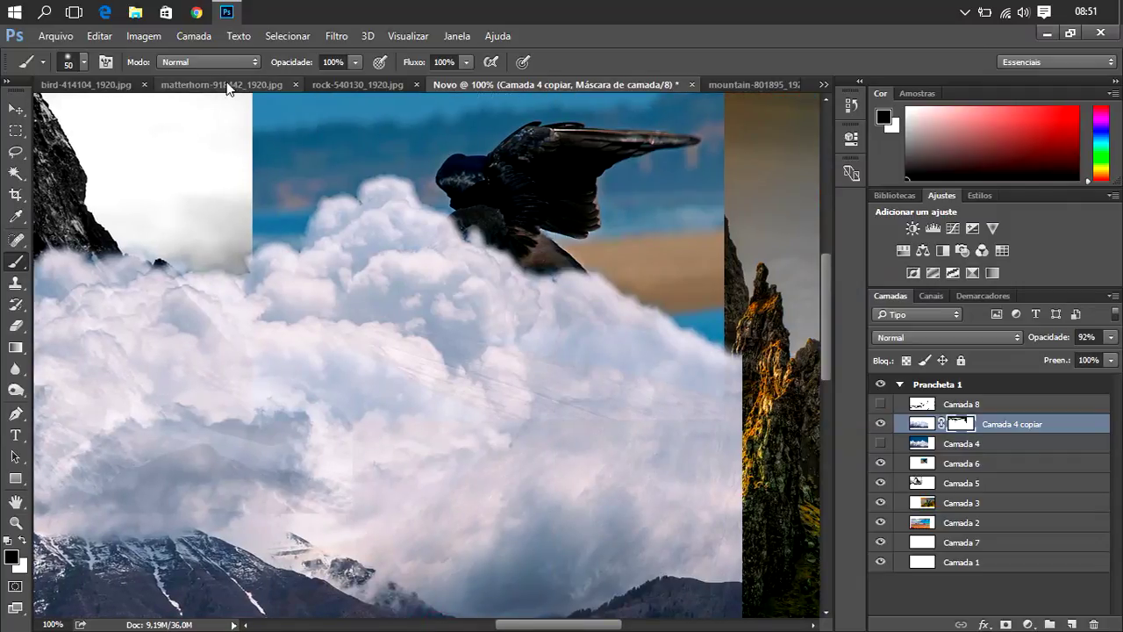
left_click(180, 251)
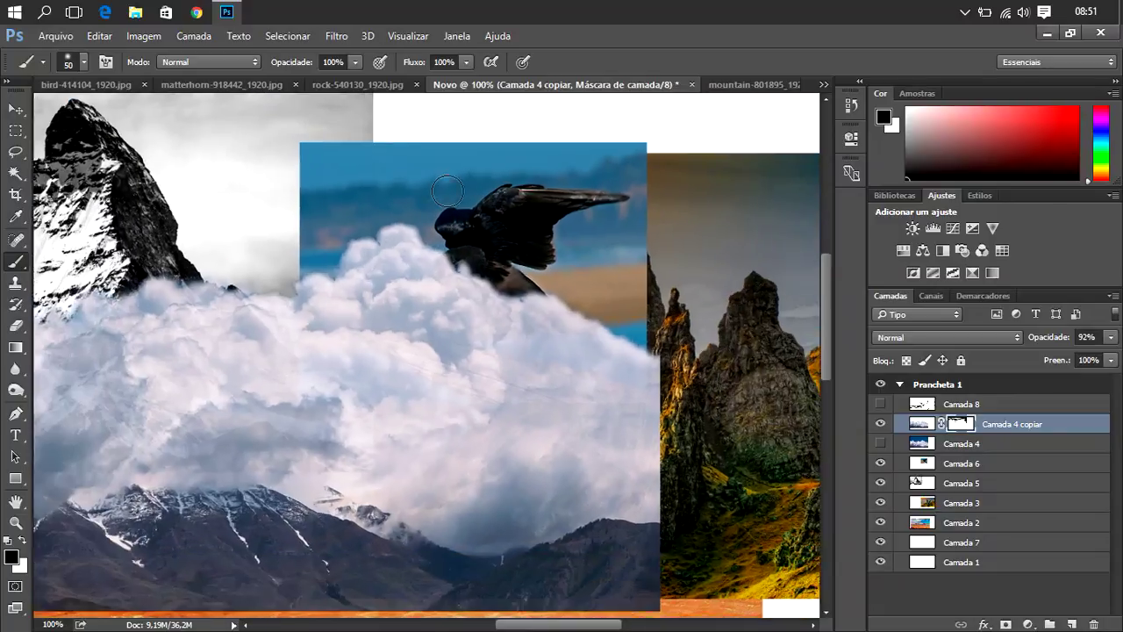
key("ctrl+minus")
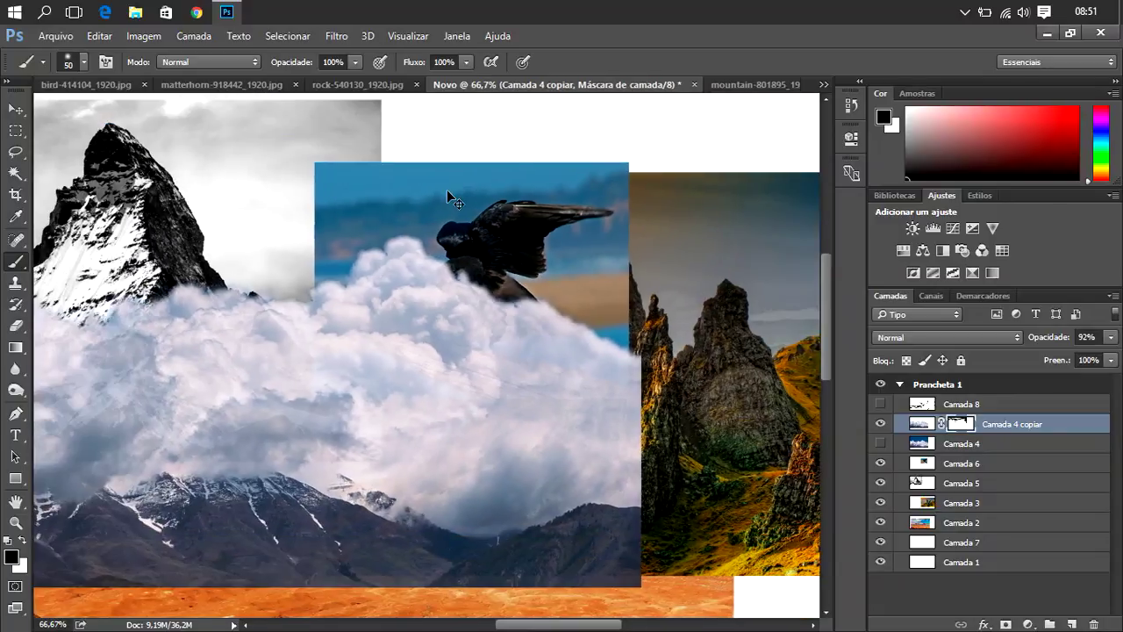
key("ctrl+minus")
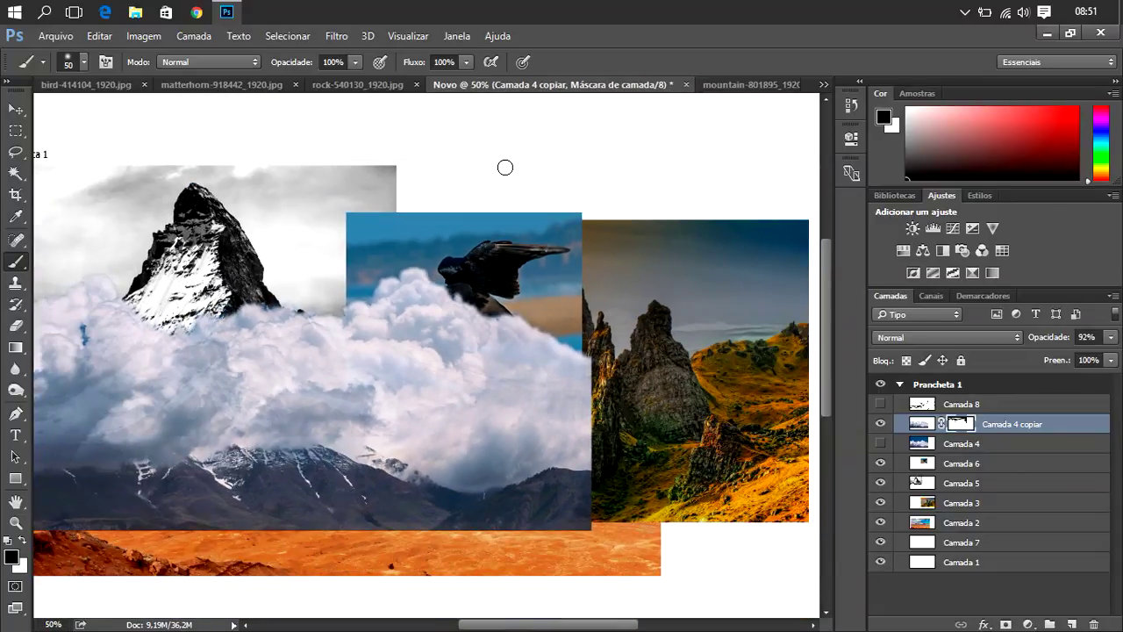
- Hide the Camada 4 copiar clouds and the Camada 6 crow image, with Camada 5 selected
left_click_drag(556, 625, 513, 629)
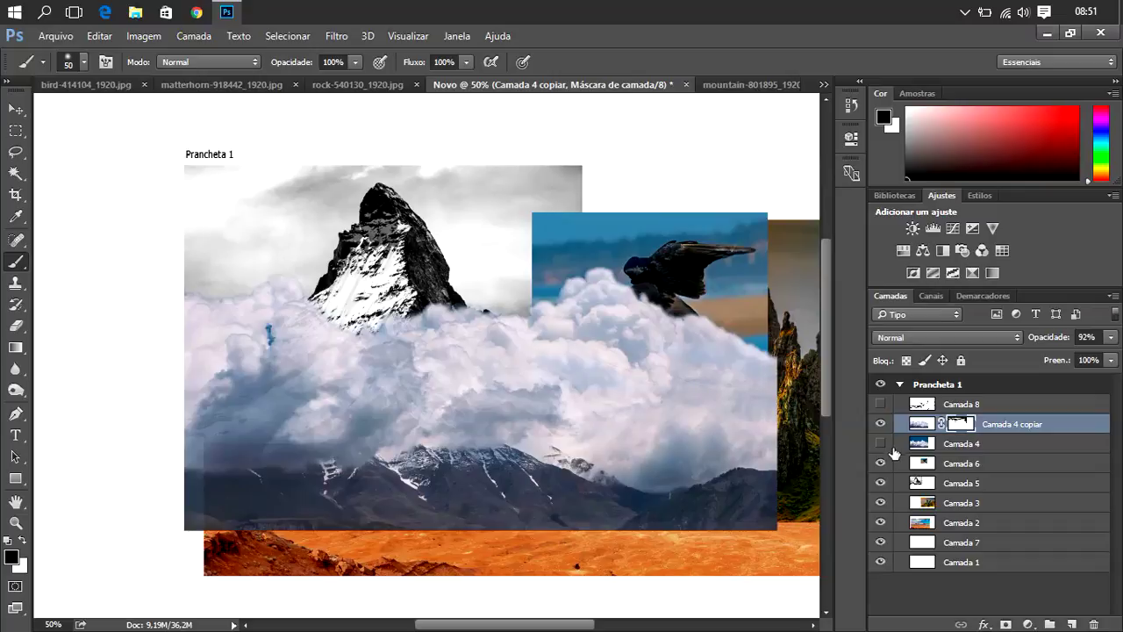
left_click(880, 424)
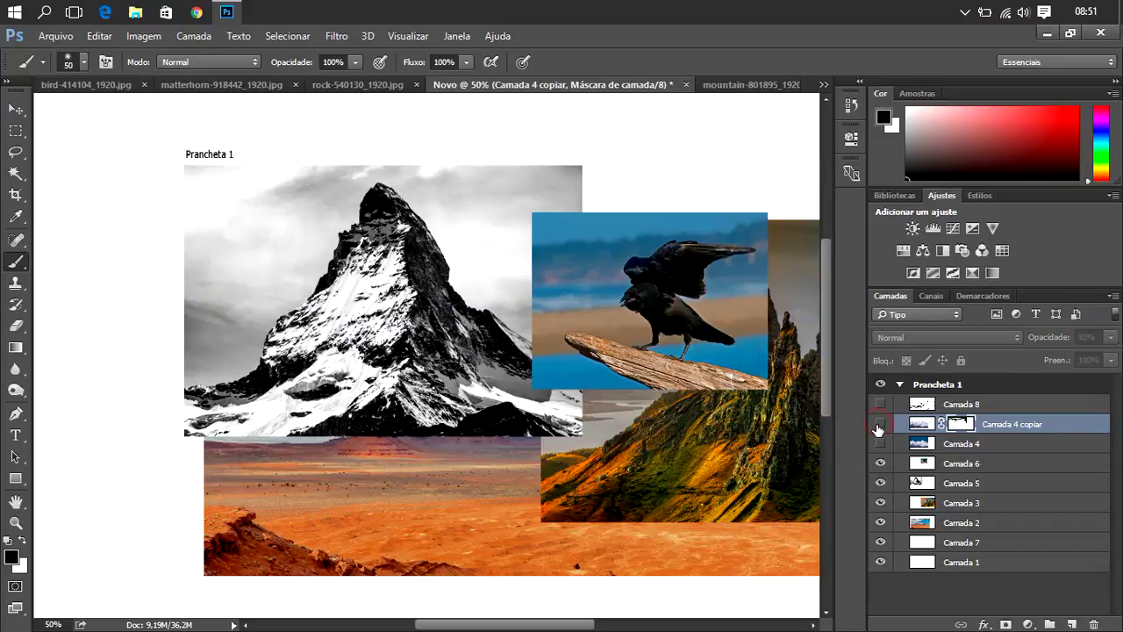
left_click(938, 487)
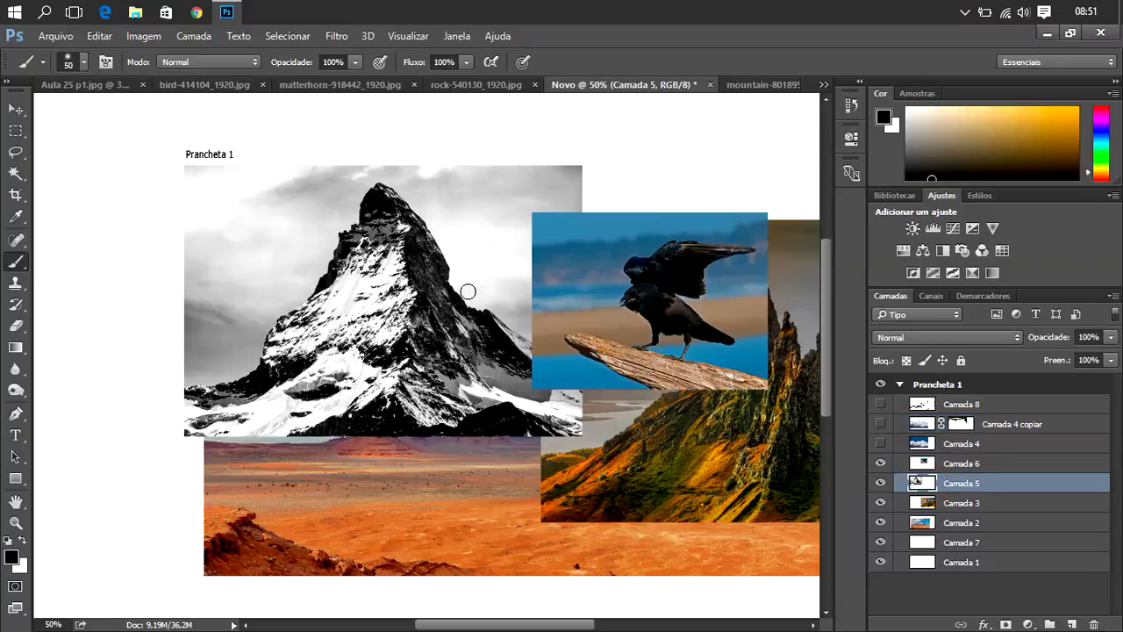
left_click(880, 463)
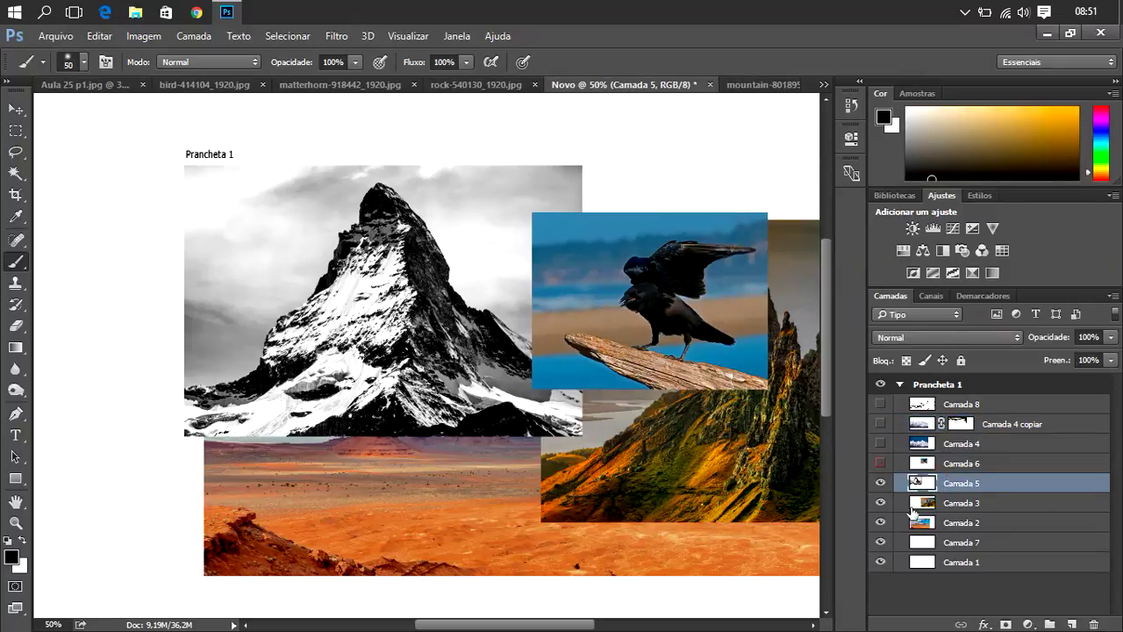
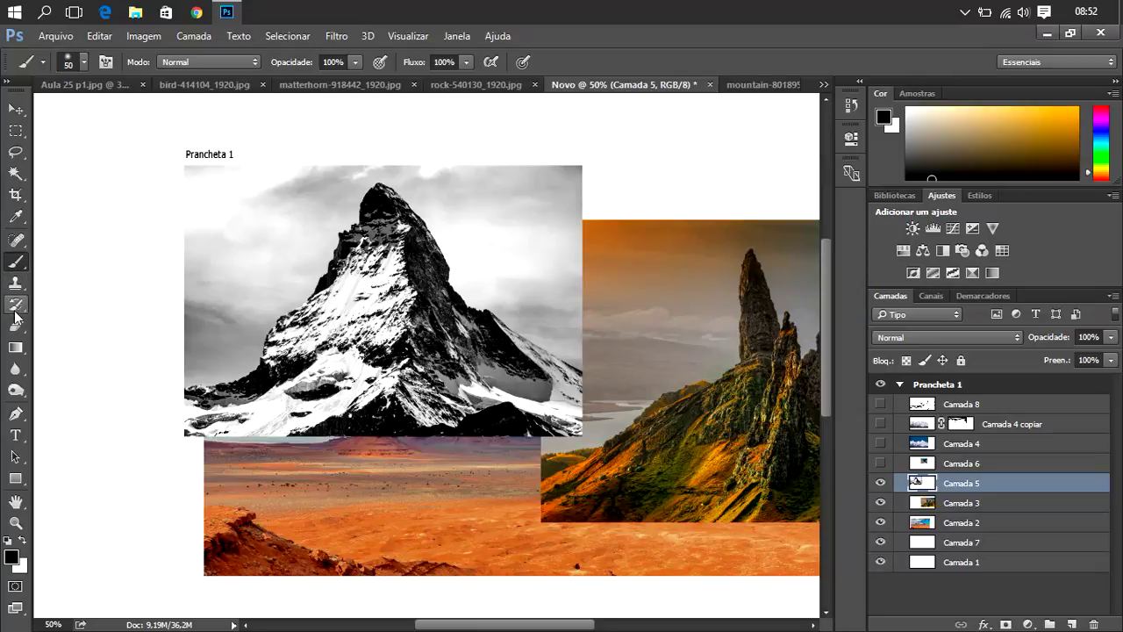
- Quick-select the sky left and right of the Matterhorn peak, then open Refine Edge
left_click(14, 173)
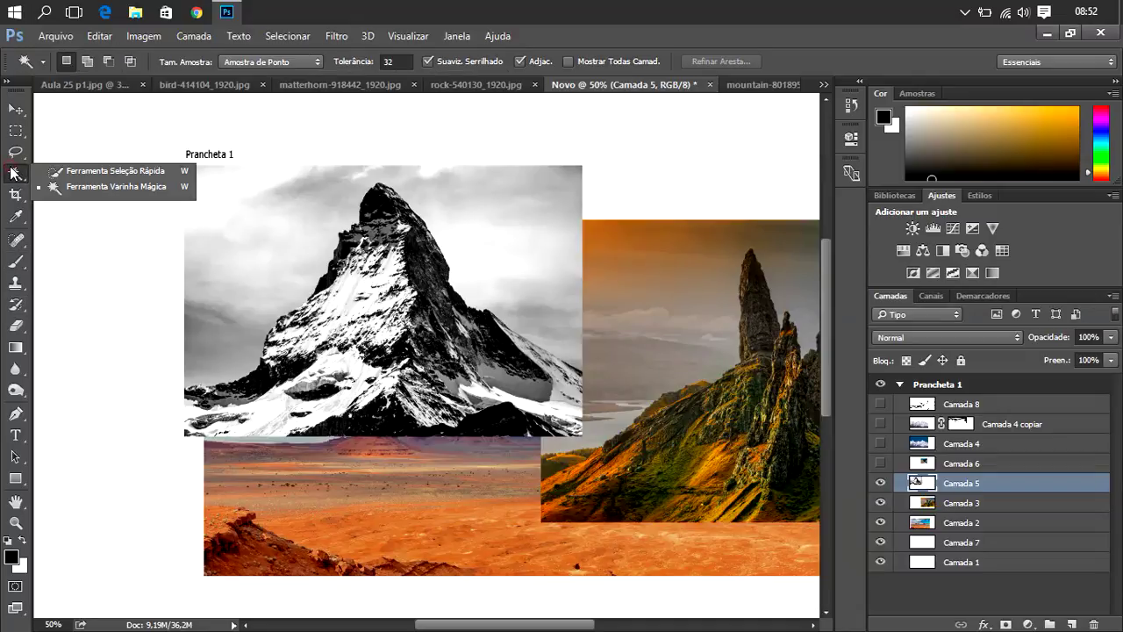
left_click(96, 171)
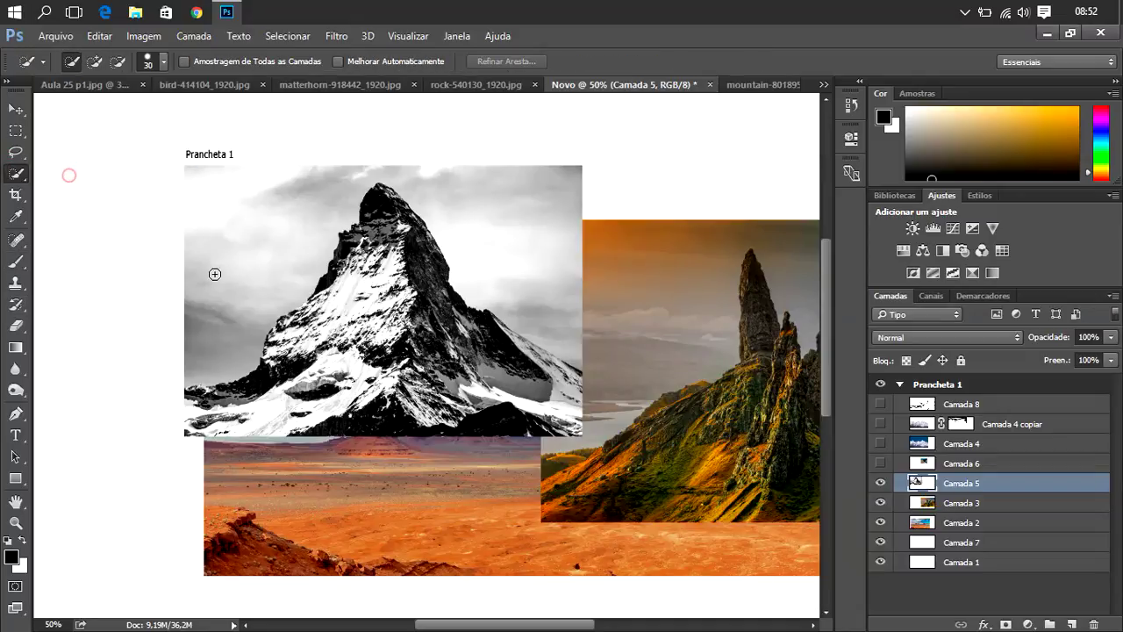
mouse_move(250, 292)
left_mouse_down()
mouse_move(241, 276)
mouse_move(410, 175)
left_mouse_up()
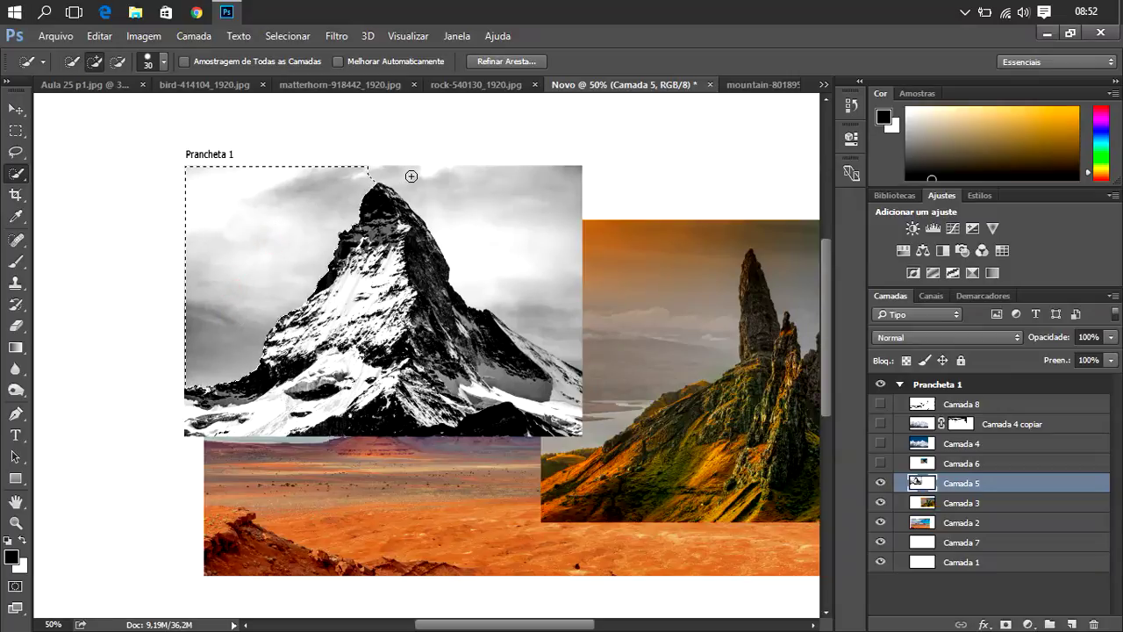
left_click_drag(482, 246, 542, 371)
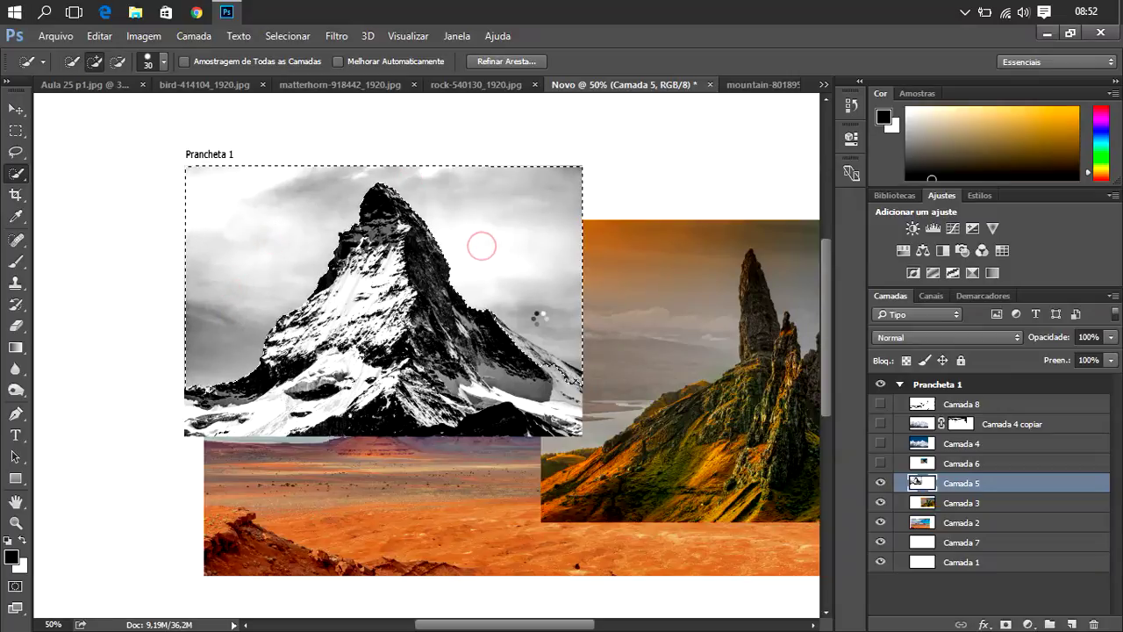
left_click(118, 62)
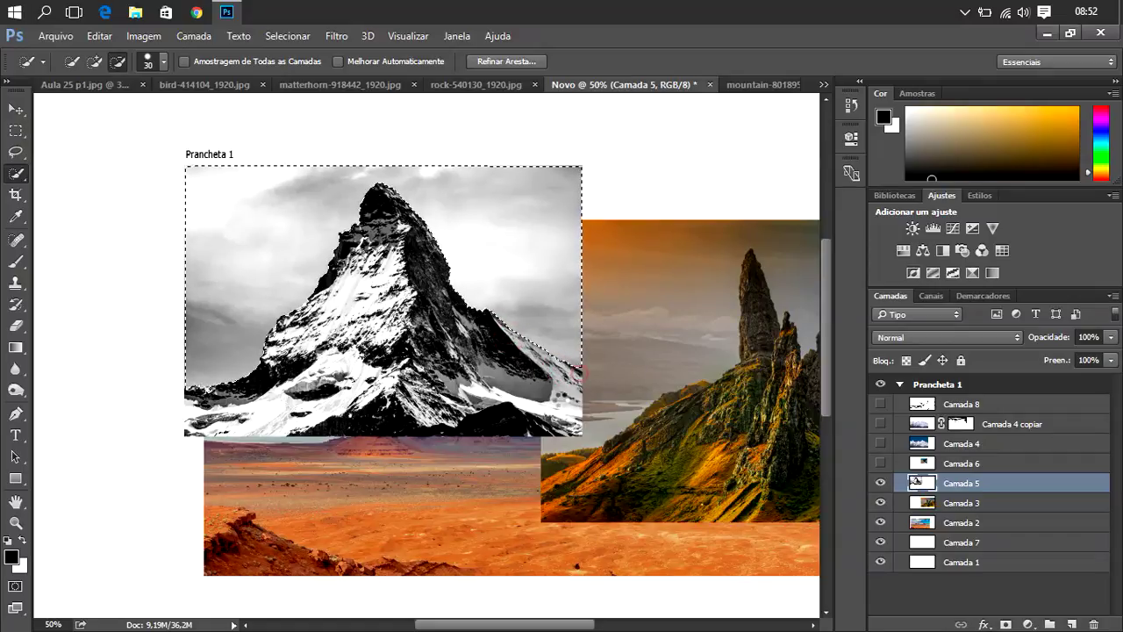
left_click(95, 62)
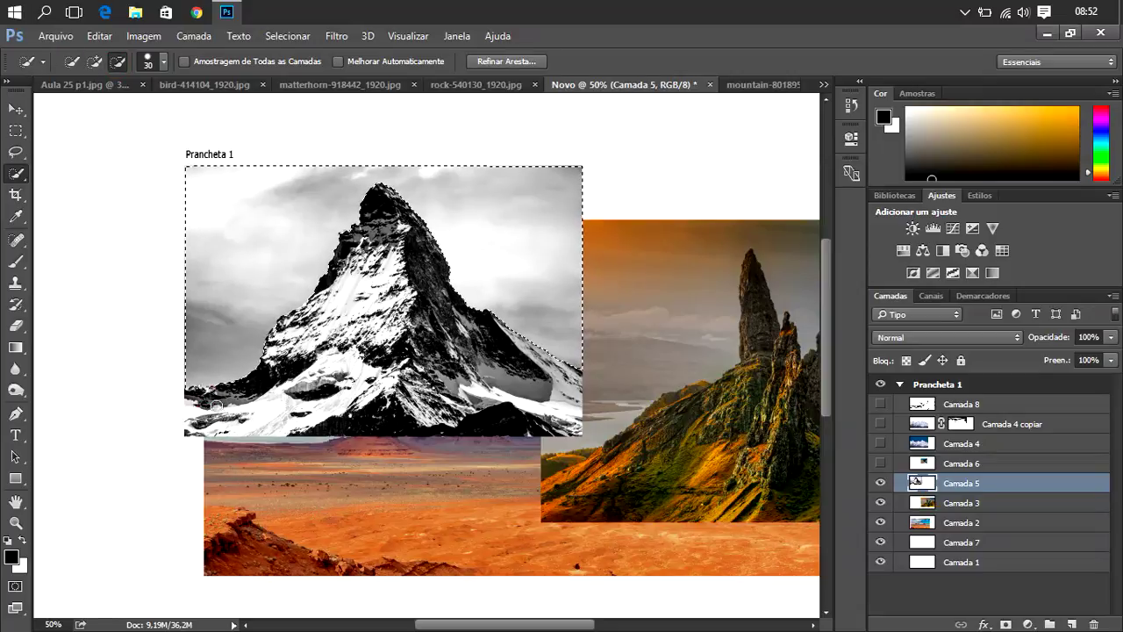
left_click(505, 64)
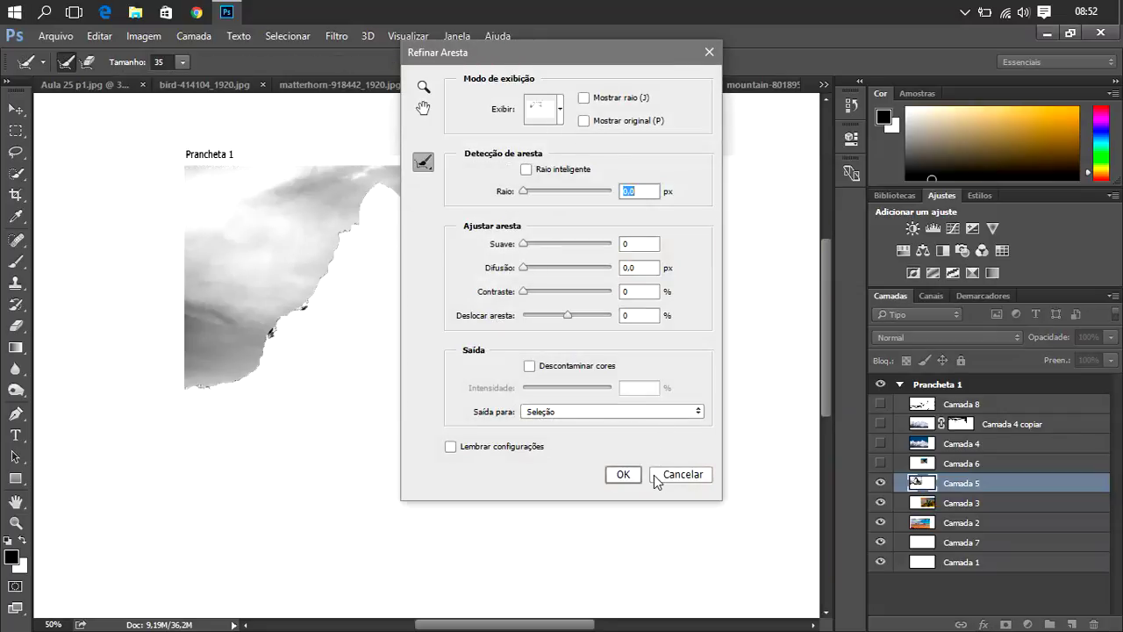
- Invert the sky selection so the Matterhorn itself is selected
left_click(676, 474)
right_click(385, 286)
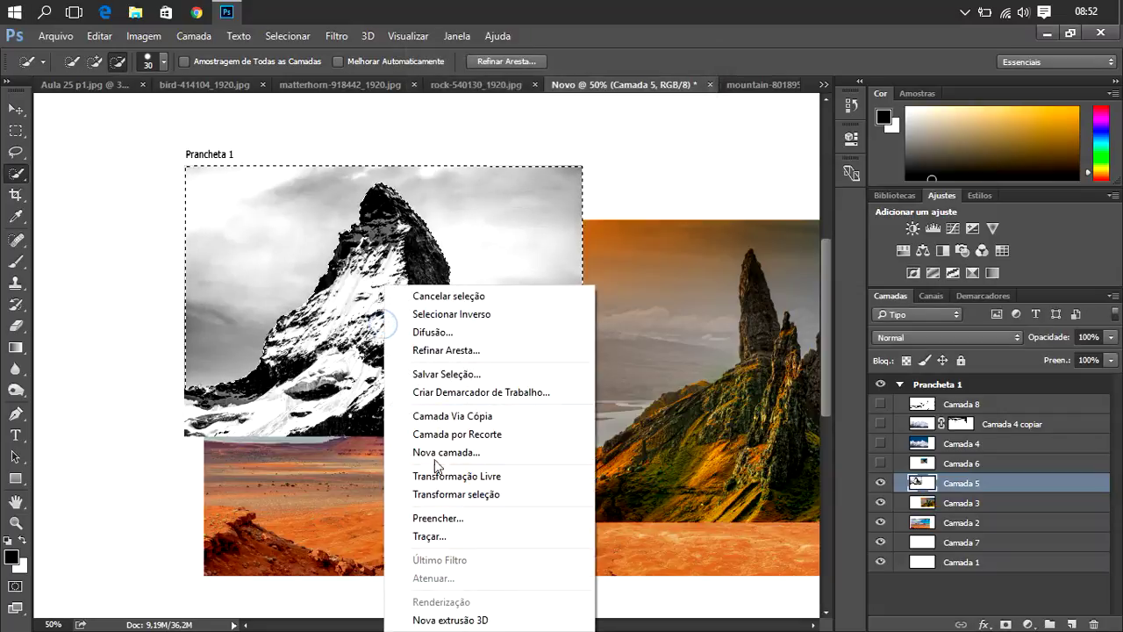
left_click(453, 315)
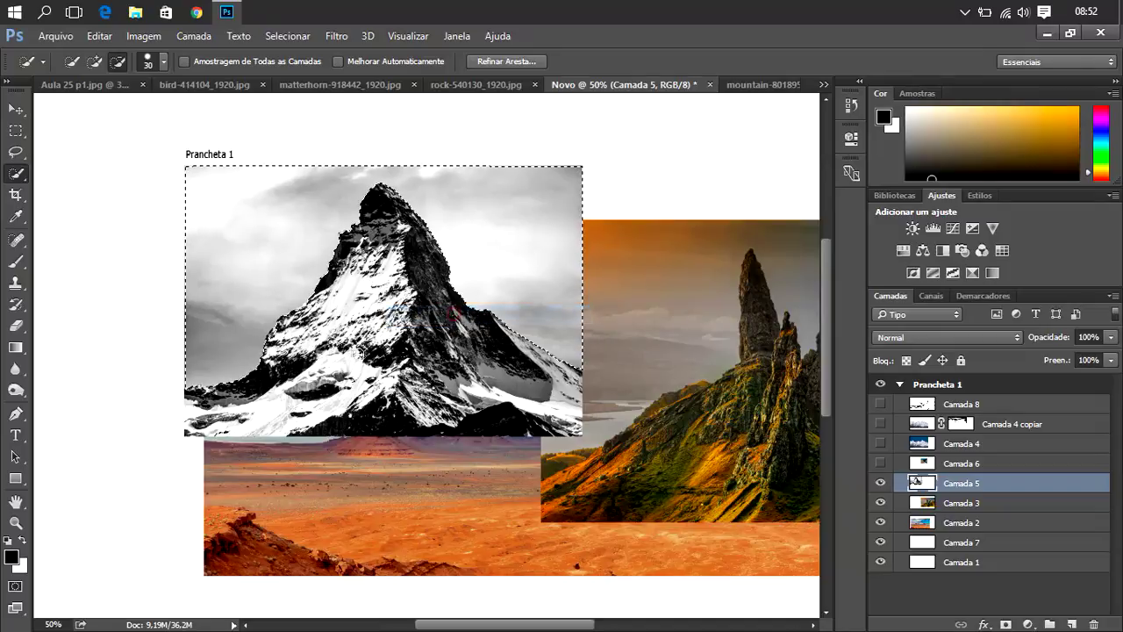
left_click(503, 62)
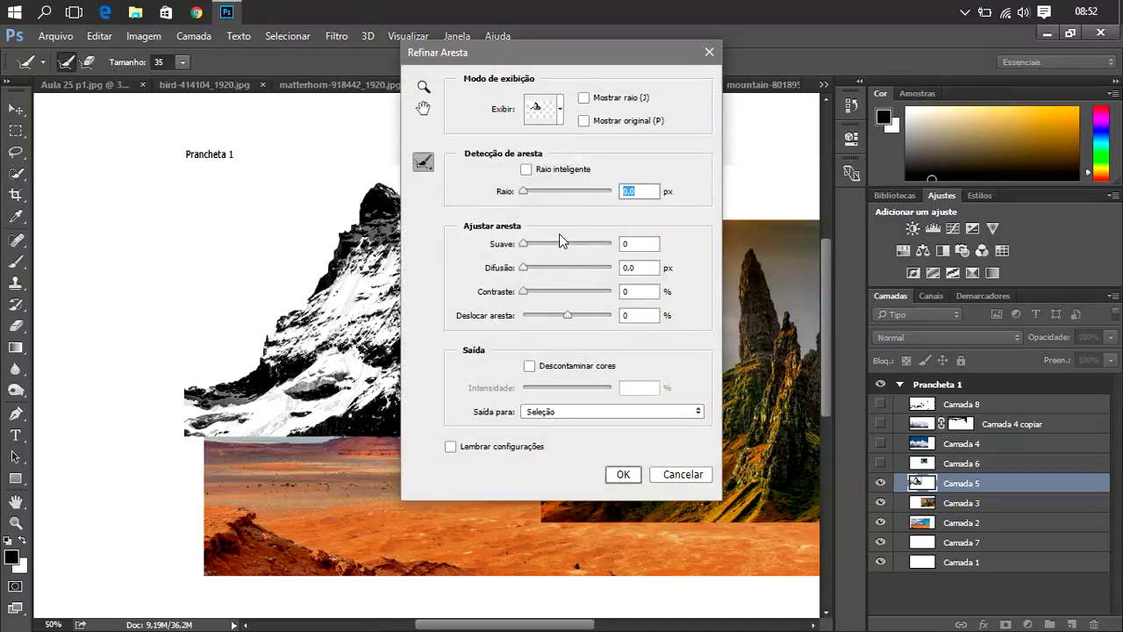
- Refine the edge with 33.5 px radius and smooth 18, outputting to a new layer
left_click_drag(539, 191, 585, 195)
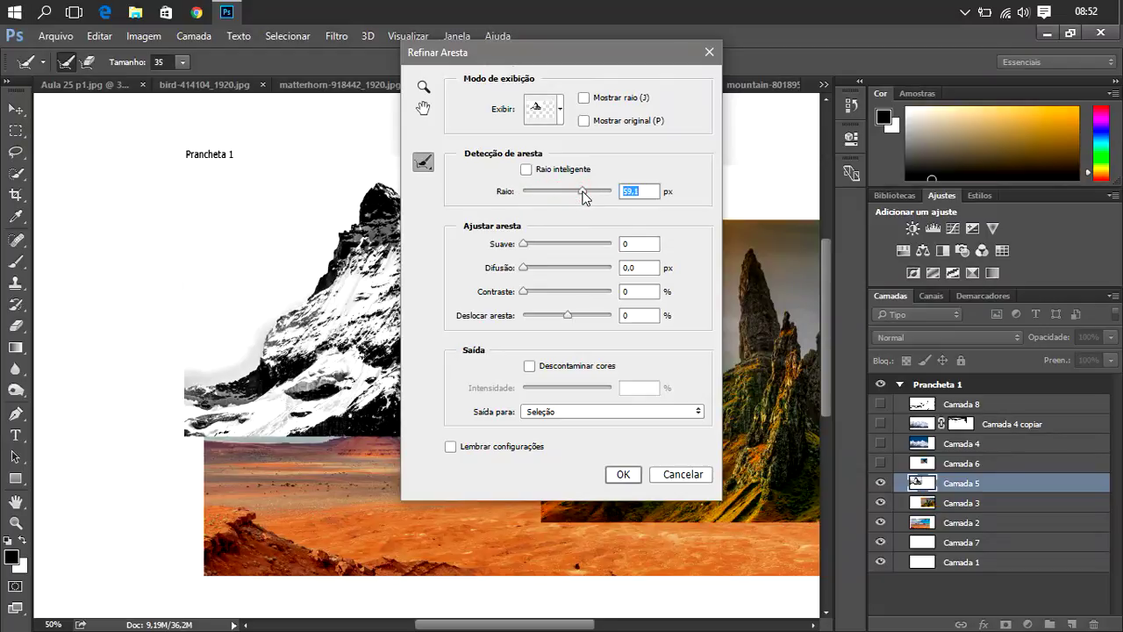
mouse_move(537, 59)
left_mouse_down()
mouse_move(757, 81)
mouse_move(744, 80)
left_mouse_up()
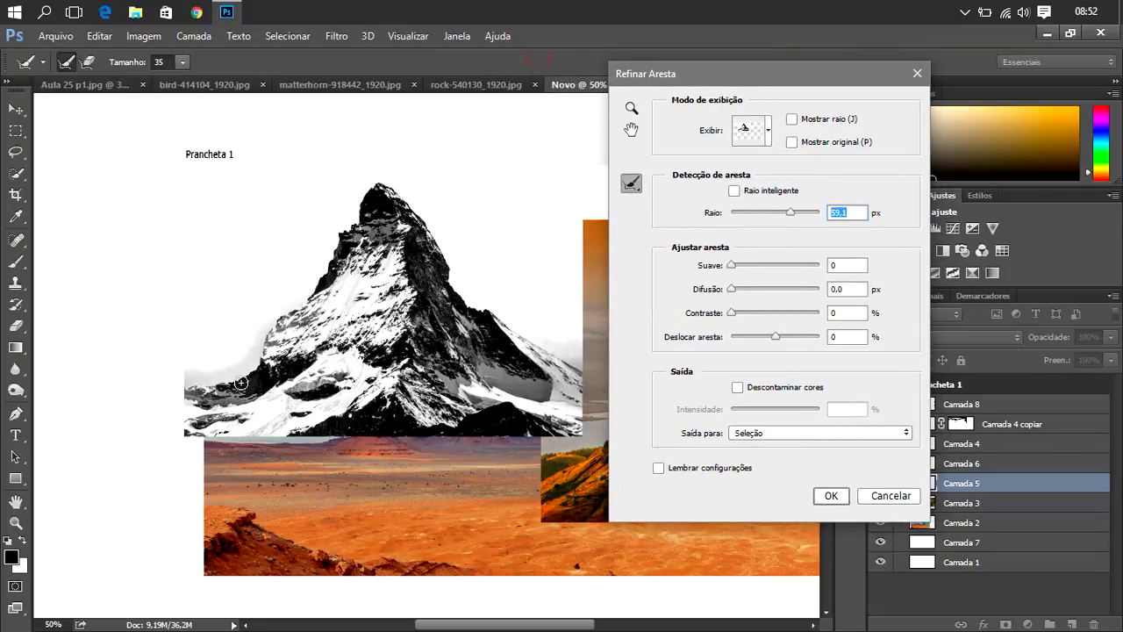
left_click(777, 214)
mouse_move(732, 266)
left_mouse_down()
mouse_move(756, 269)
mouse_move(745, 267)
left_mouse_up()
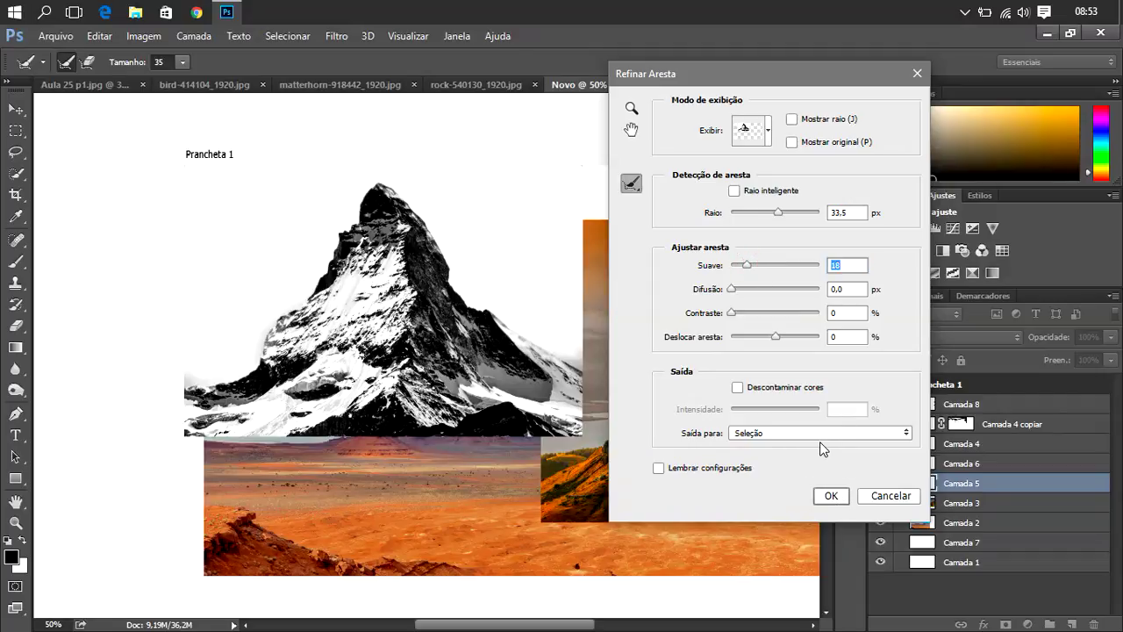
left_click(809, 433)
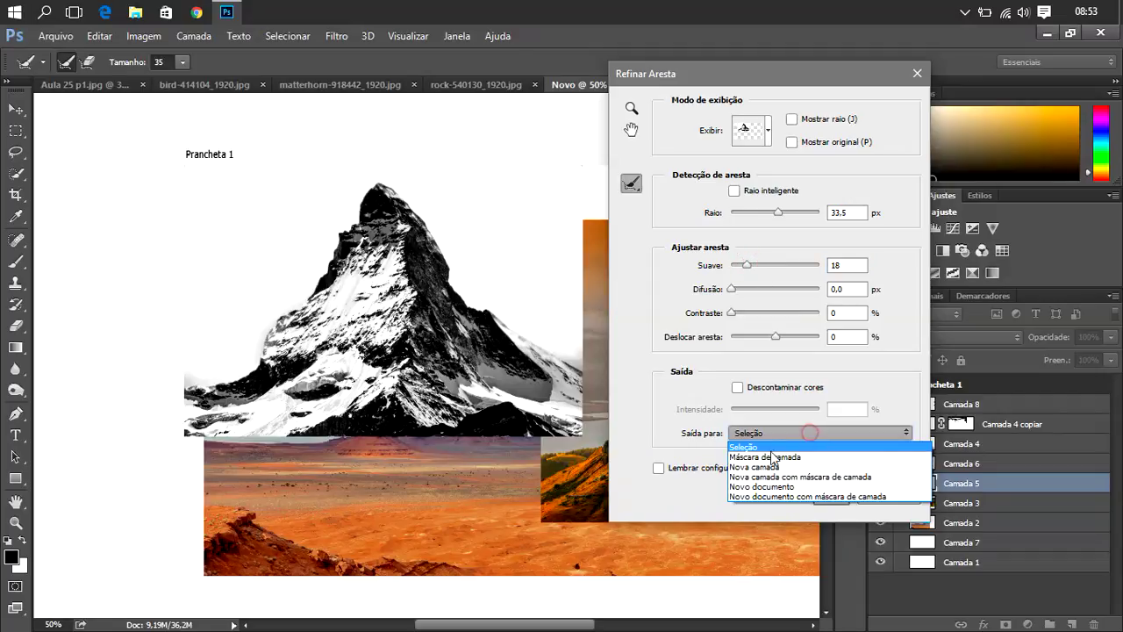
left_click(765, 467)
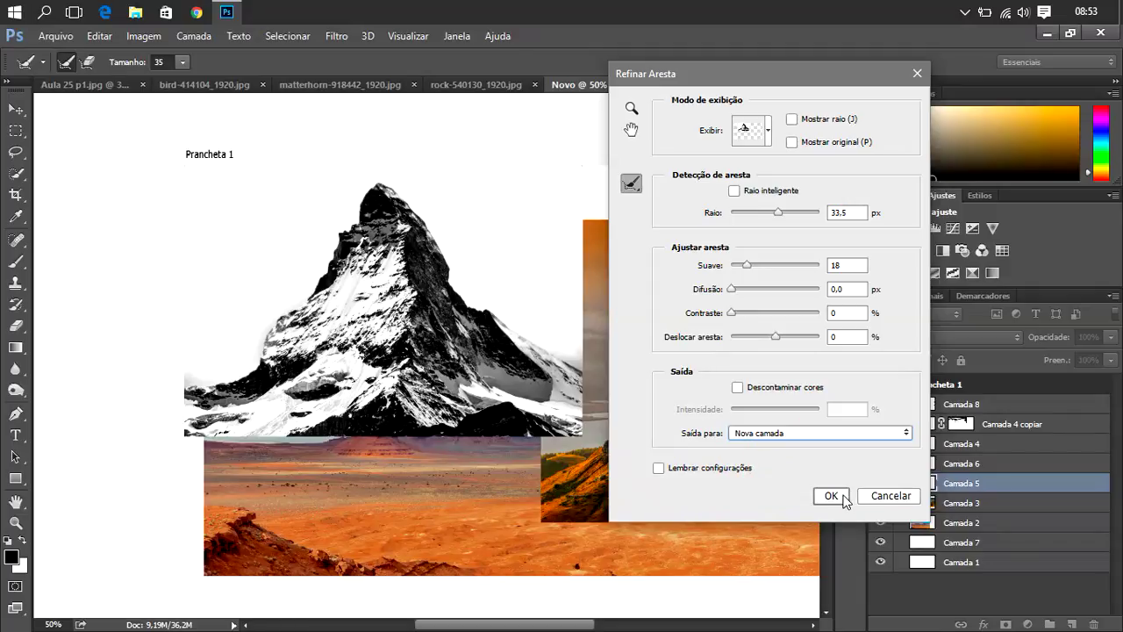
left_click(831, 496)
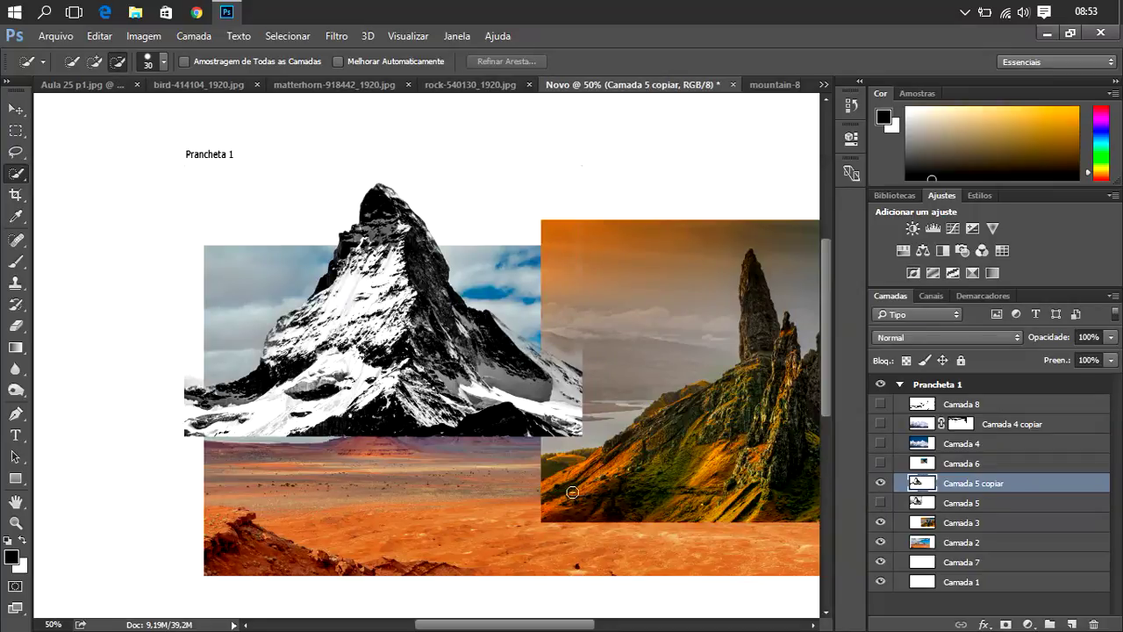
- Show the clouds and crow layers and move crow layer Camada 6 above the clouds
left_click(881, 424)
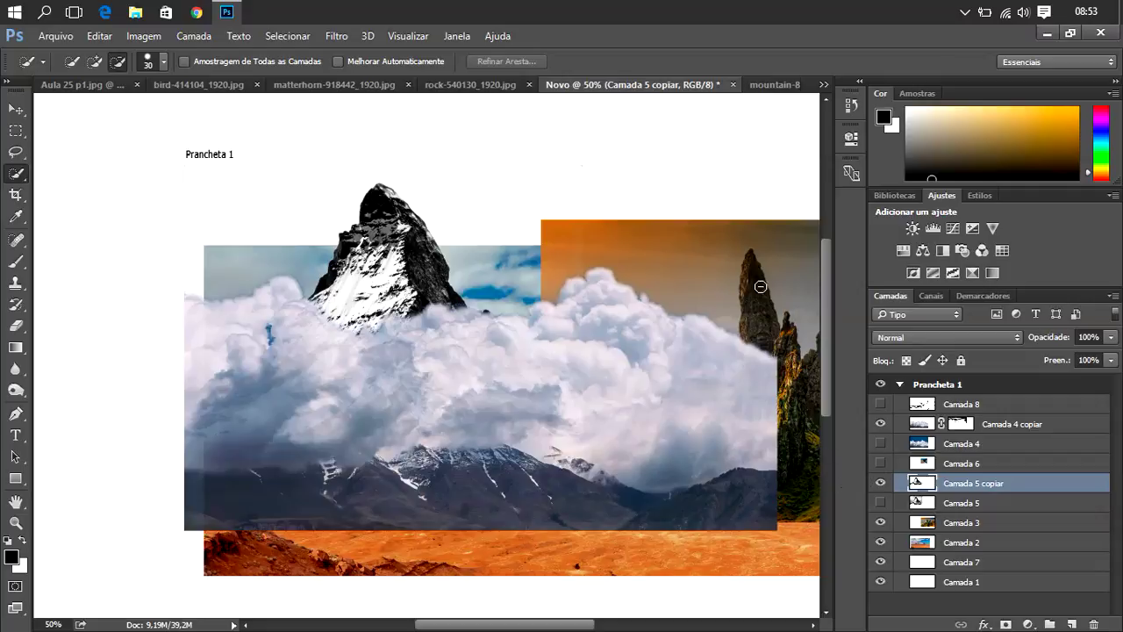
left_click(879, 462)
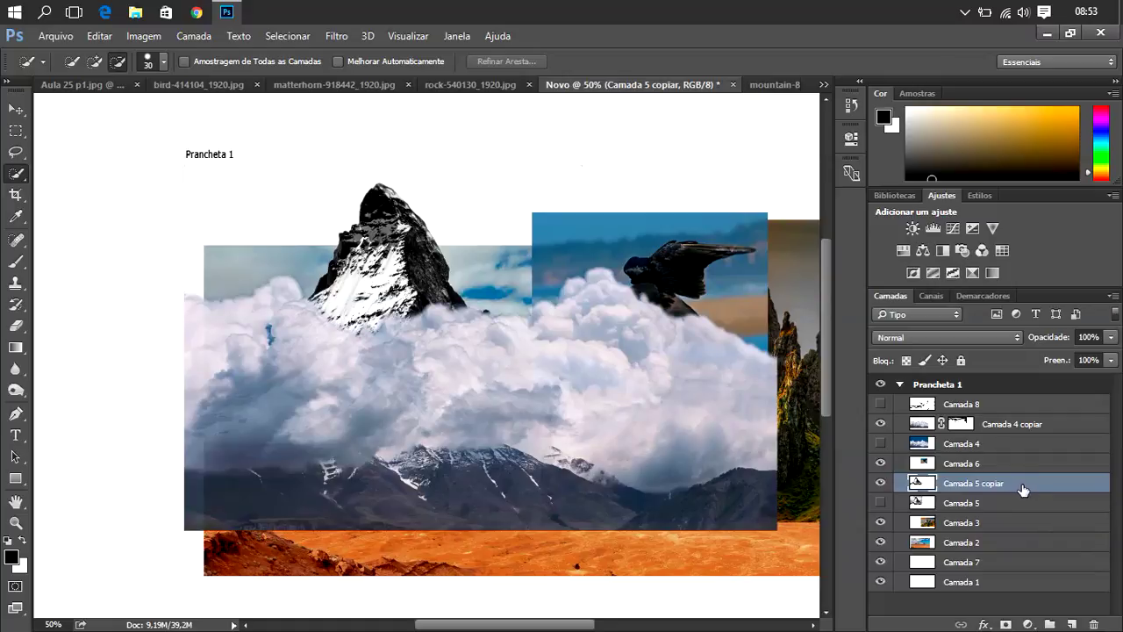
left_click_drag(1002, 488, 989, 417)
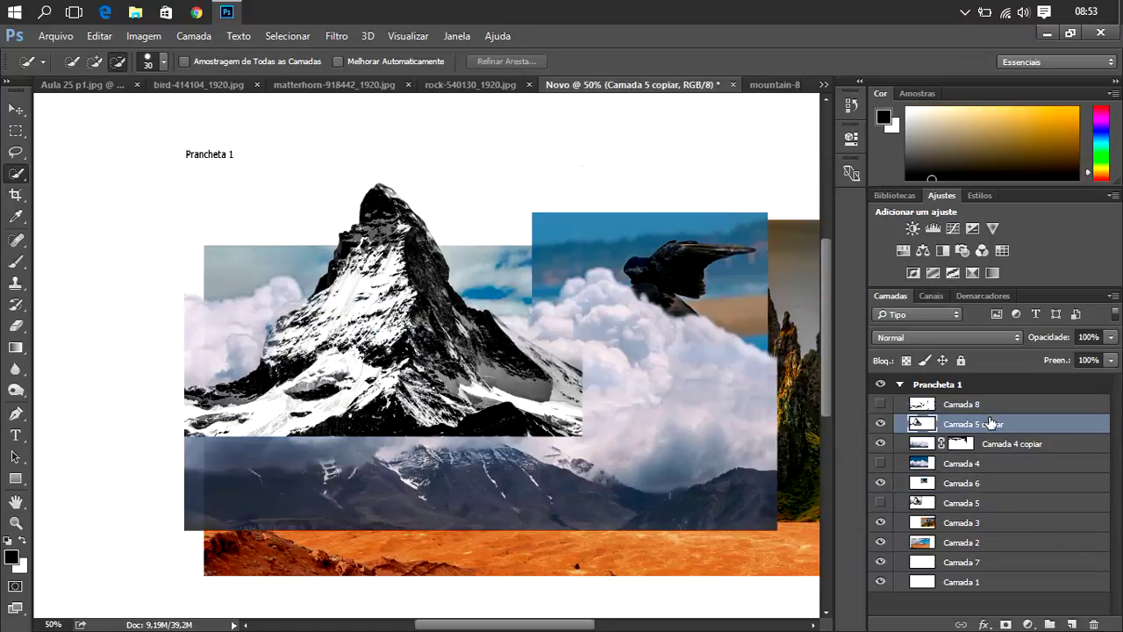
left_click_drag(989, 424, 999, 469)
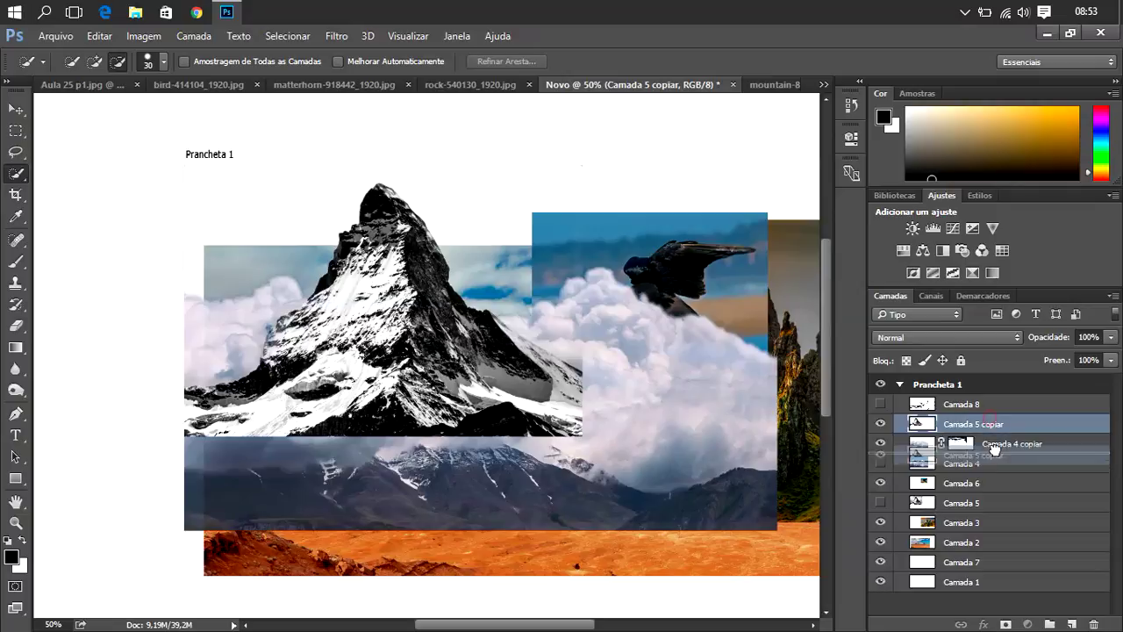
left_click(1004, 483)
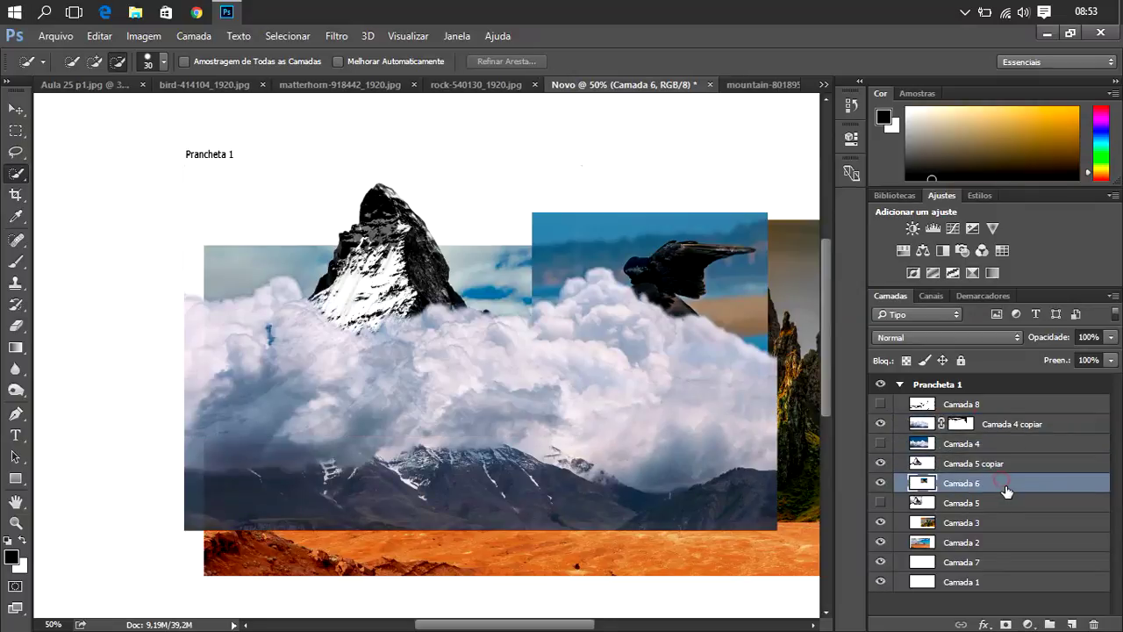
left_click_drag(1006, 491, 1005, 424)
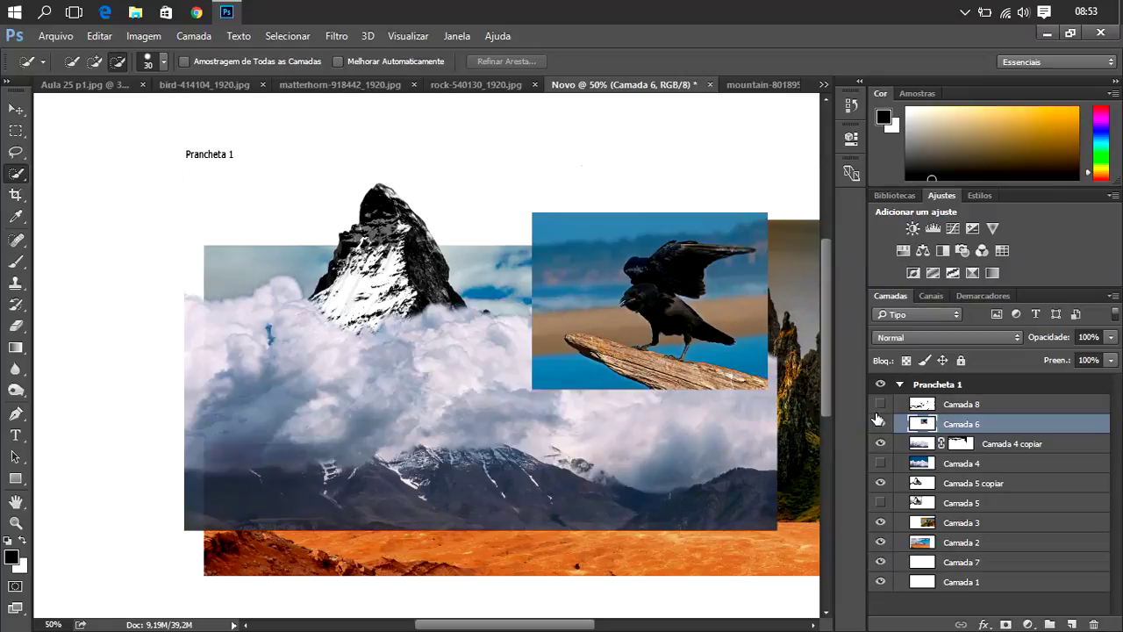
- Hide the clouds and crow layers, leaving the desert and pinnacles visible
left_click(880, 444)
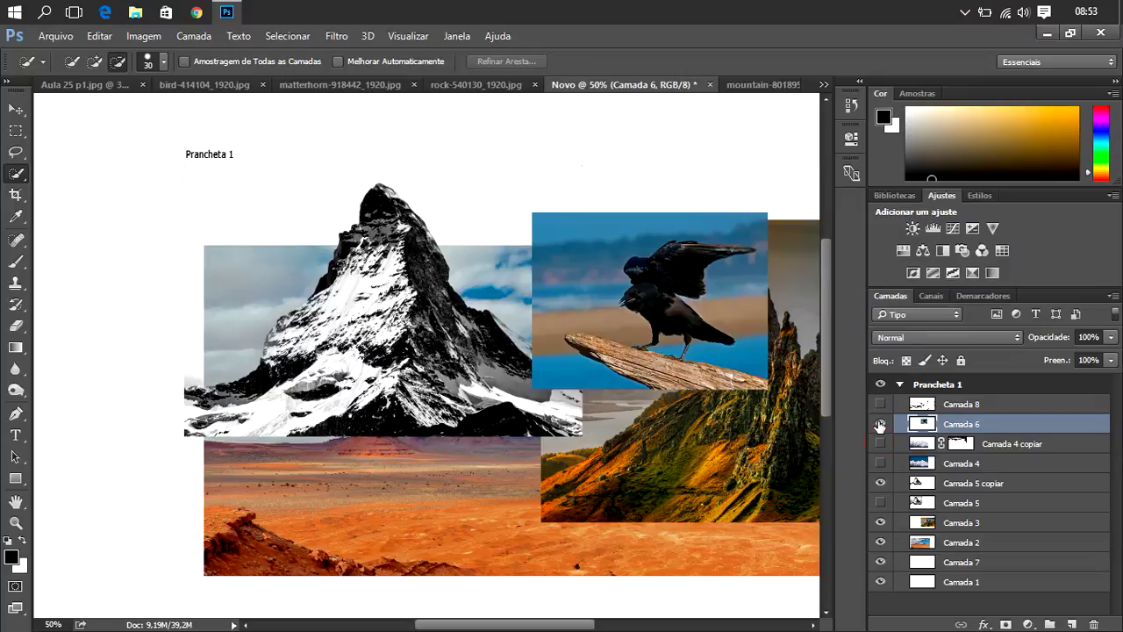
left_click(880, 424)
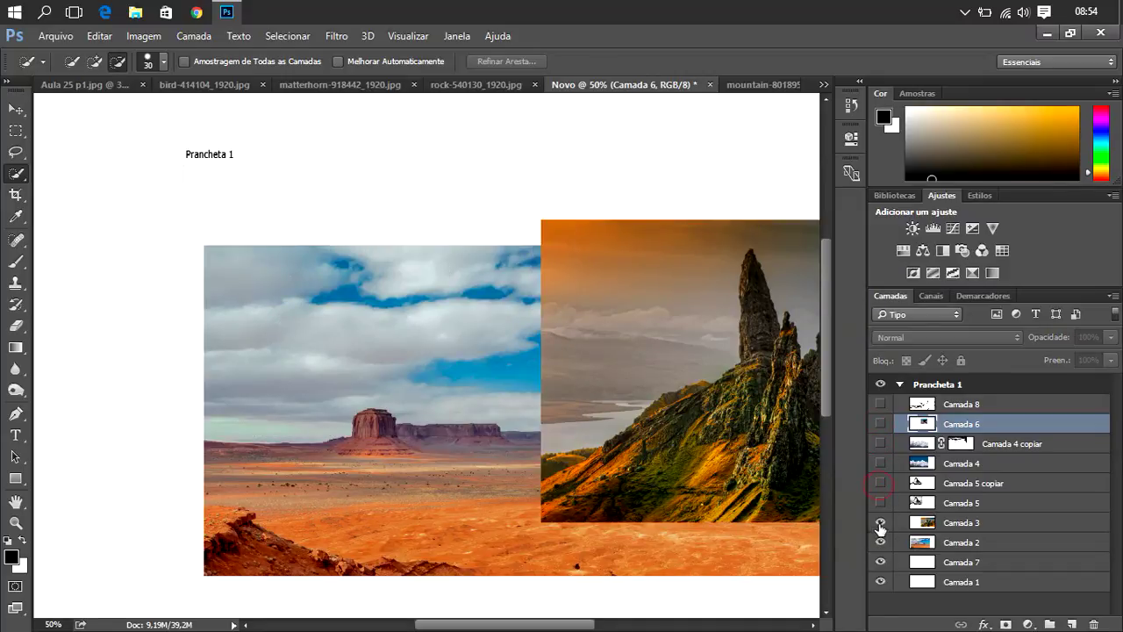
left_click_drag(507, 626, 586, 626)
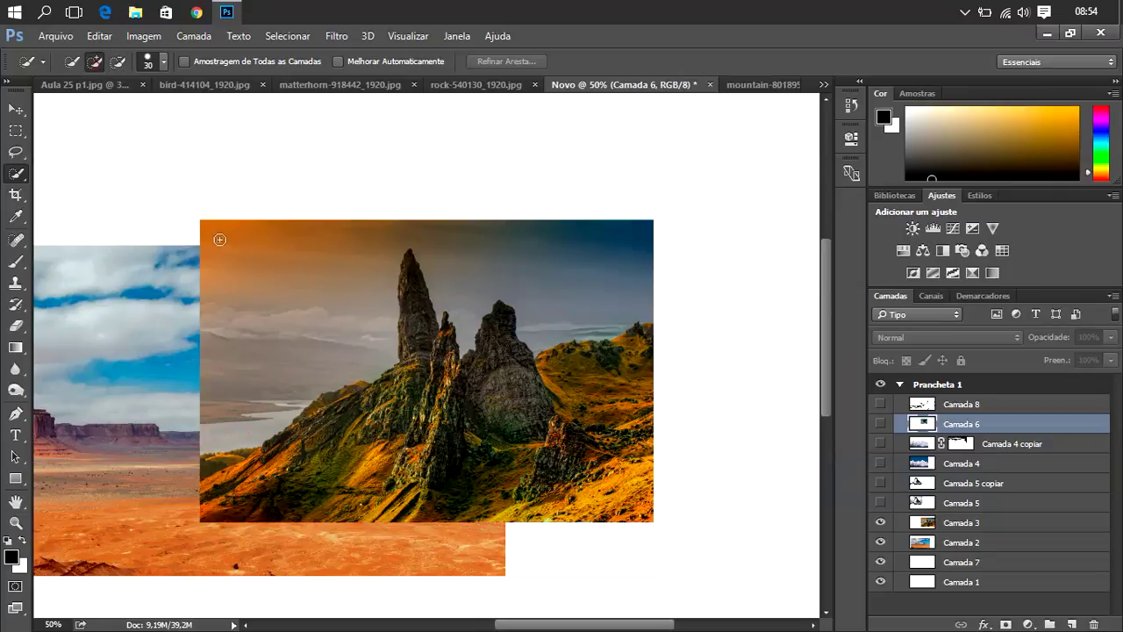
- On Camada 3, quick-select the grey sky and remove the stray left-edge fragment
left_click(236, 416)
left_click(970, 505)
left_click(972, 524)
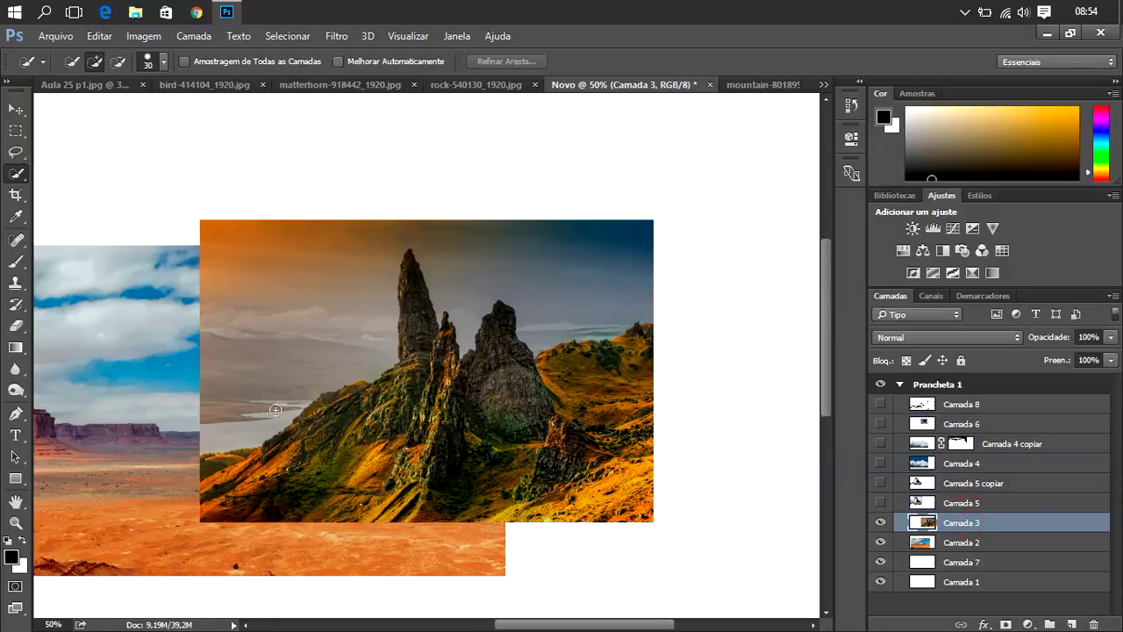
left_click(327, 340)
left_click_drag(333, 278, 355, 298)
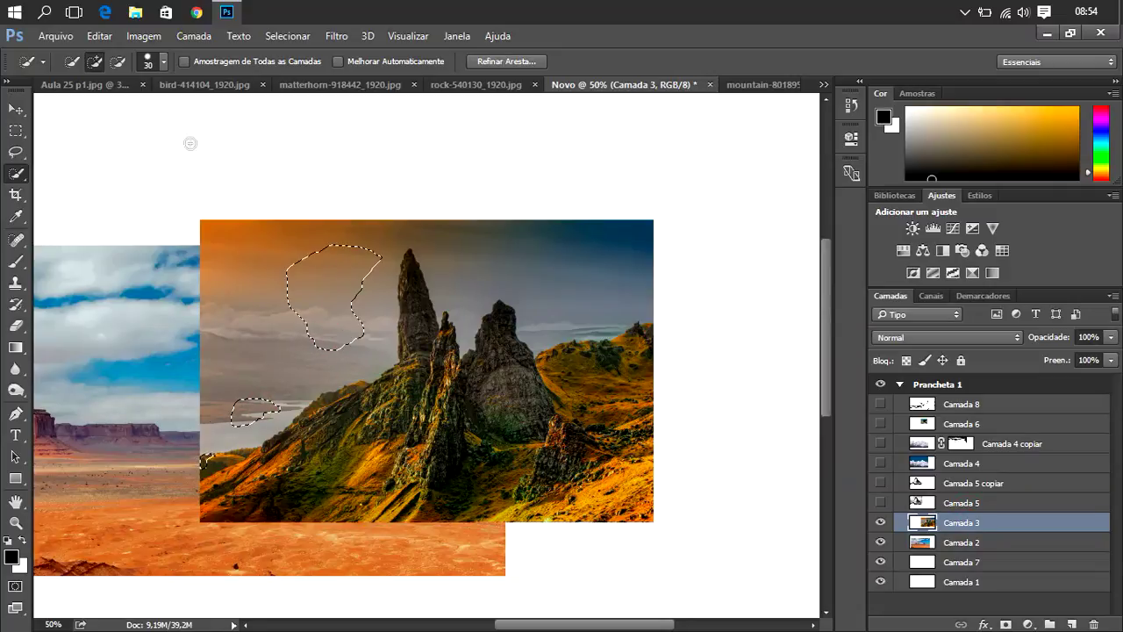
left_click(117, 61)
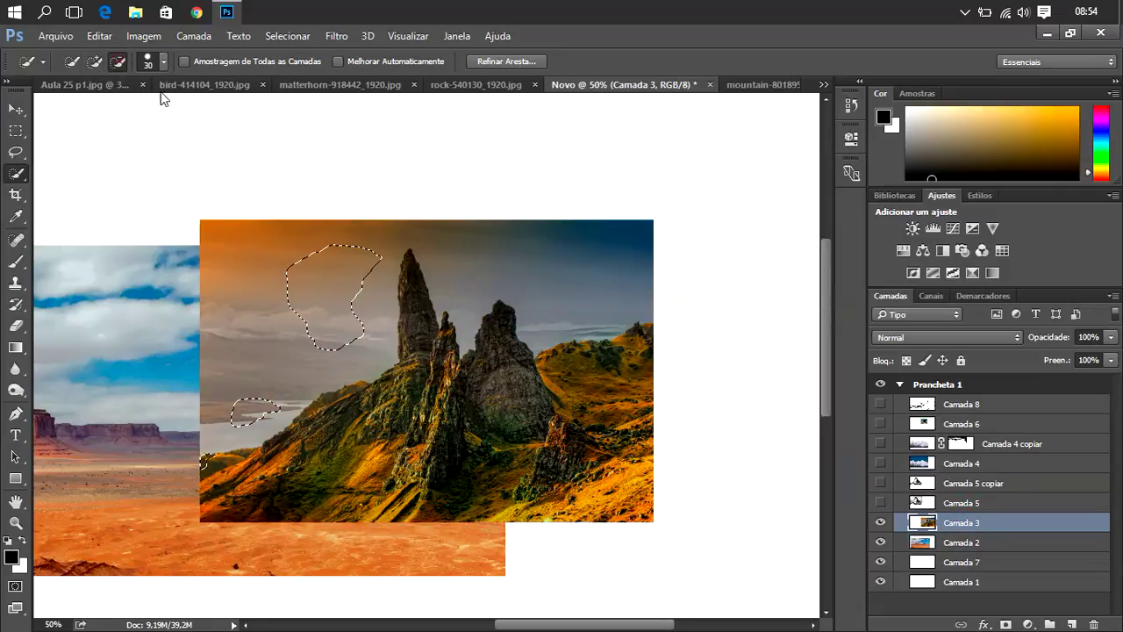
left_click(206, 461)
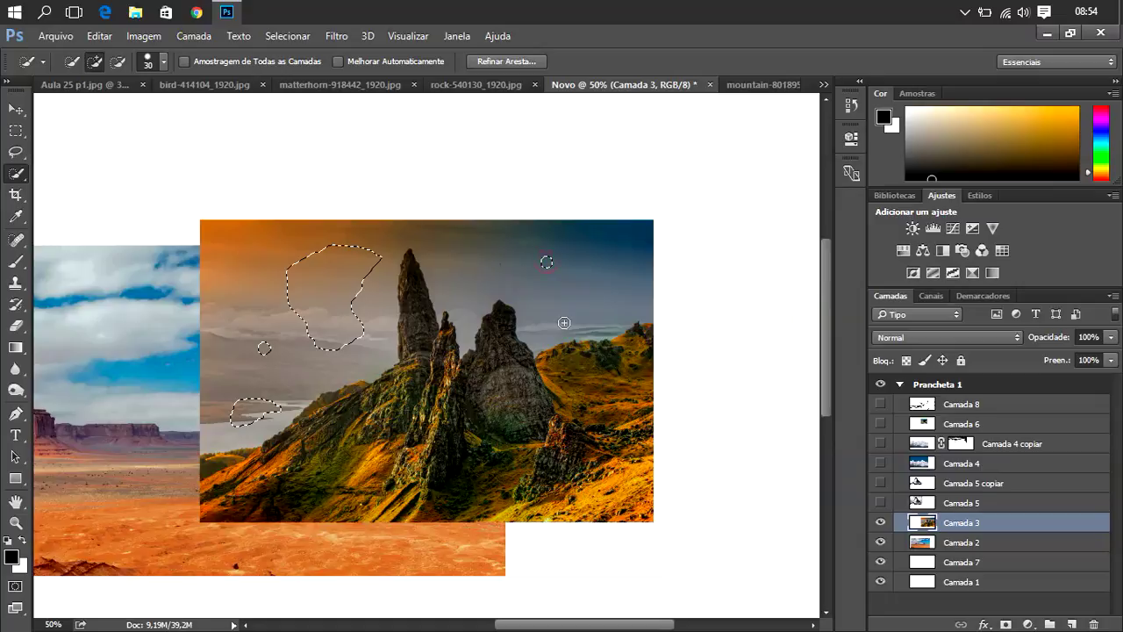
- Extend the sky selection over the upper-right, left and lower-left sky to the image edge
left_click(636, 257)
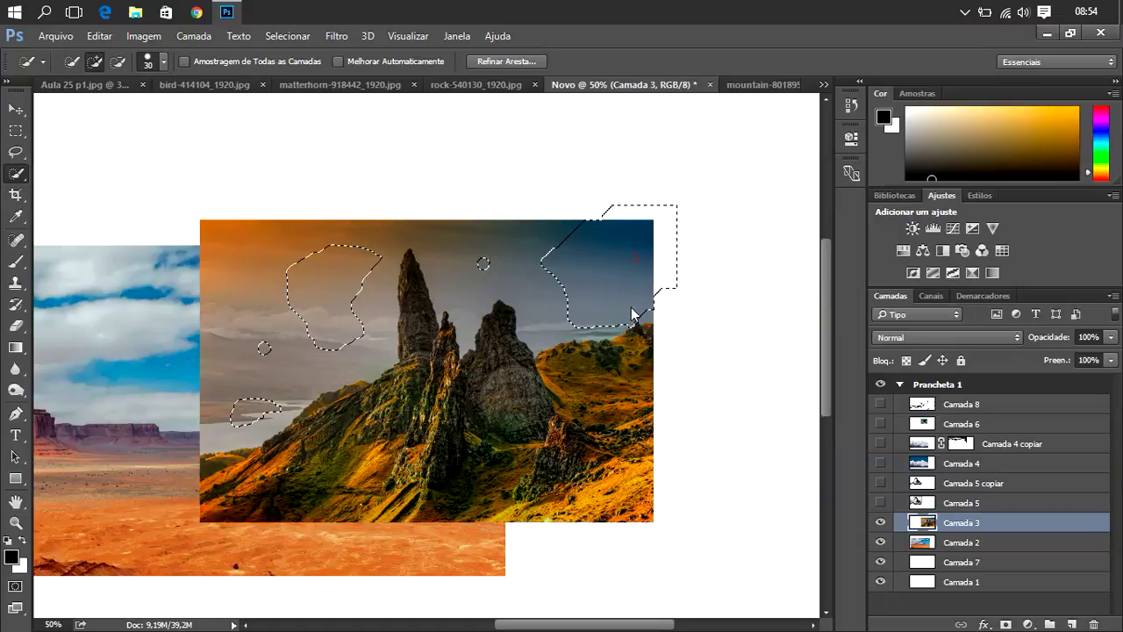
key("ctrl+z")
left_click(569, 309)
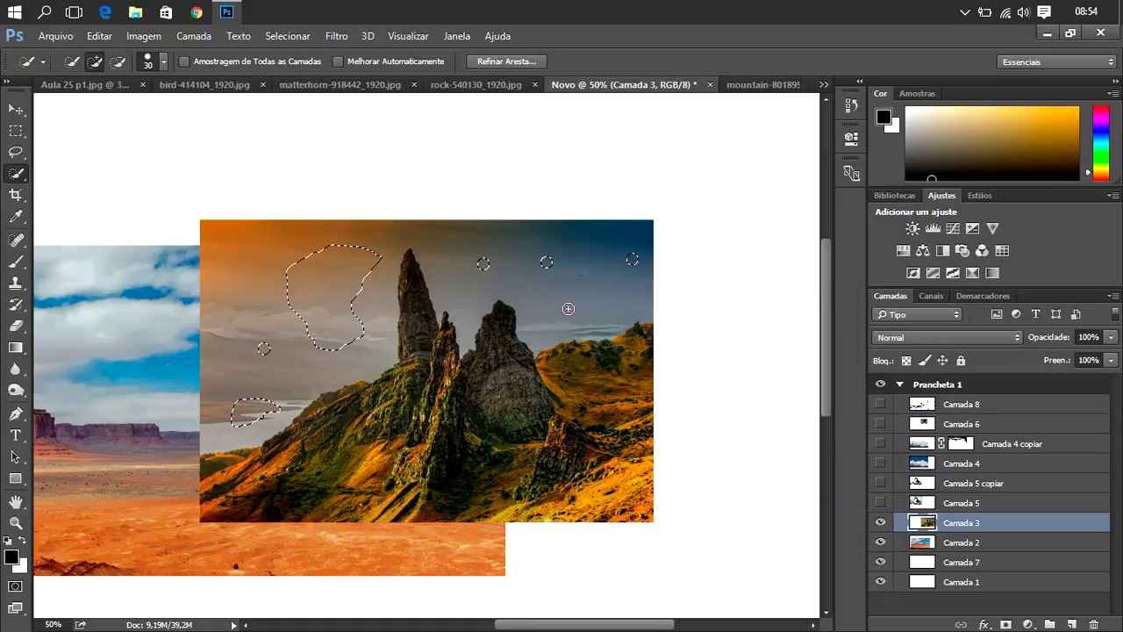
left_click(598, 342)
key("ctrl+z")
left_click(499, 289)
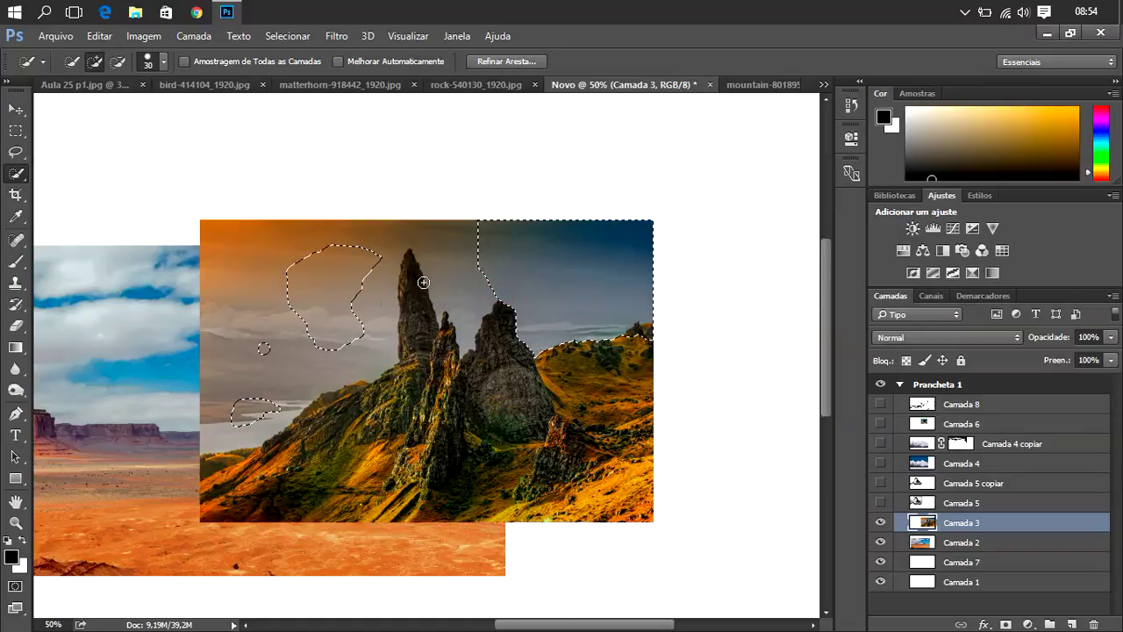
left_click(441, 312)
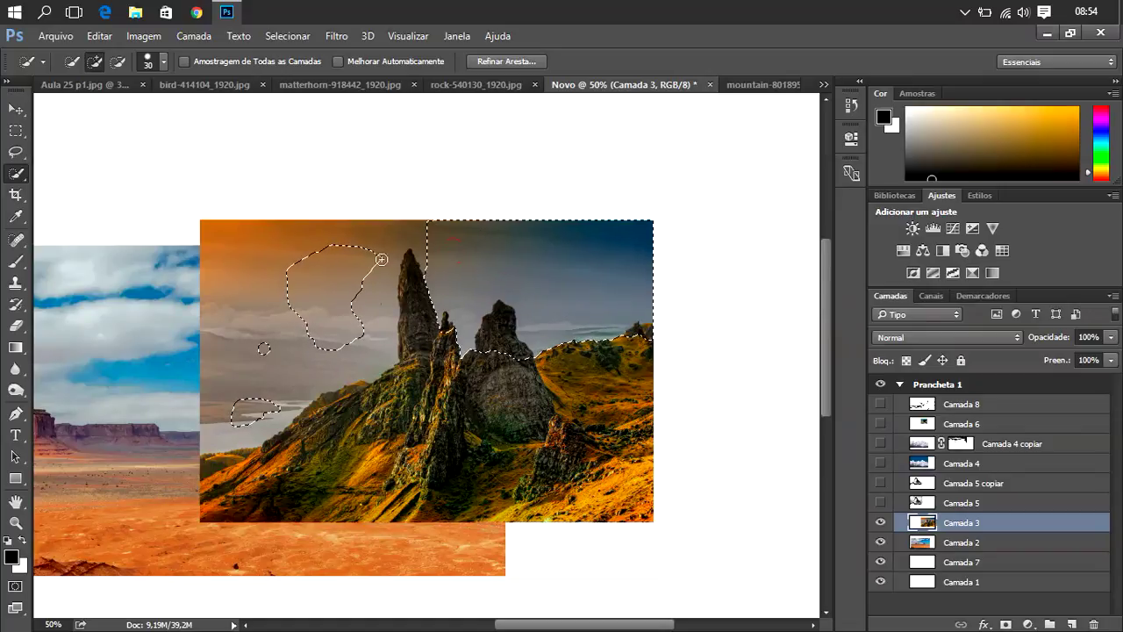
left_click_drag(377, 321, 232, 300)
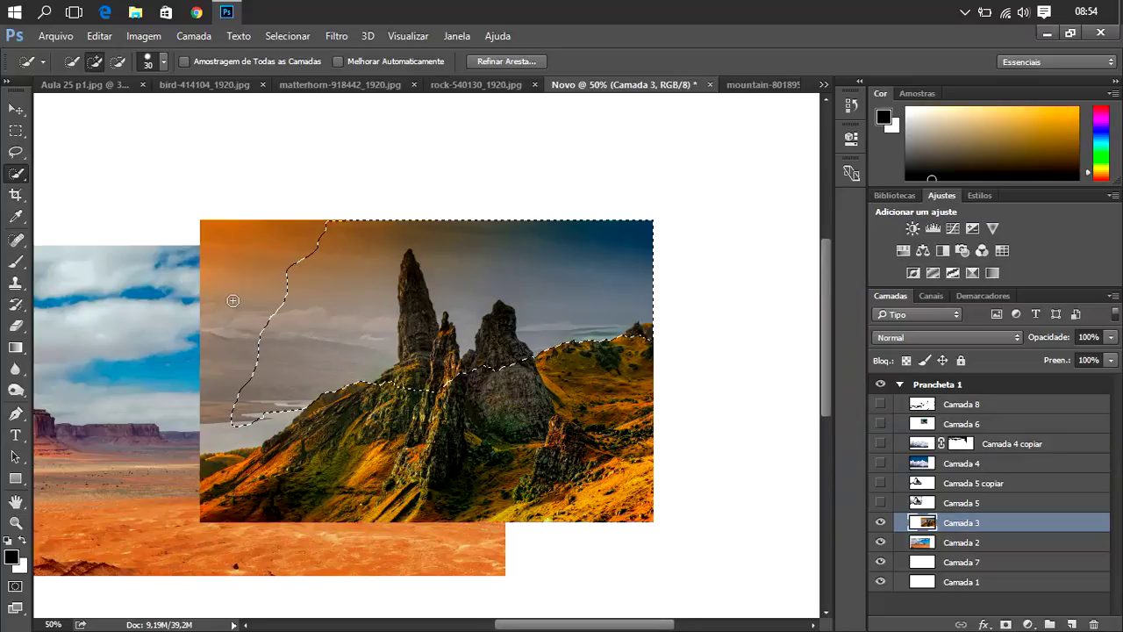
left_click(250, 401)
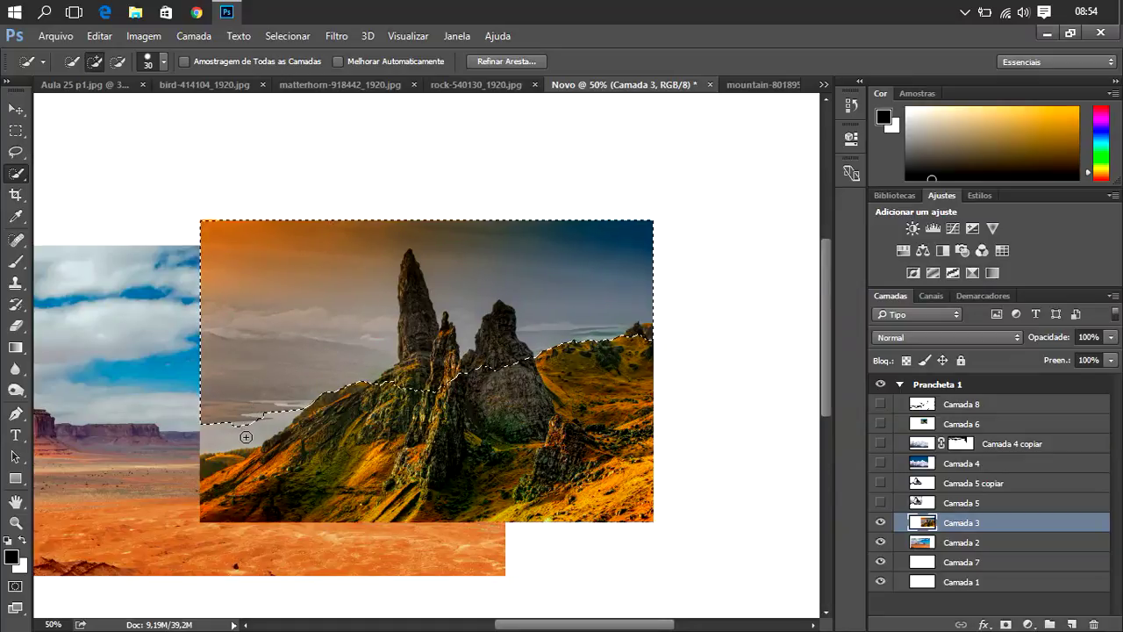
left_click(245, 436)
left_click(205, 436)
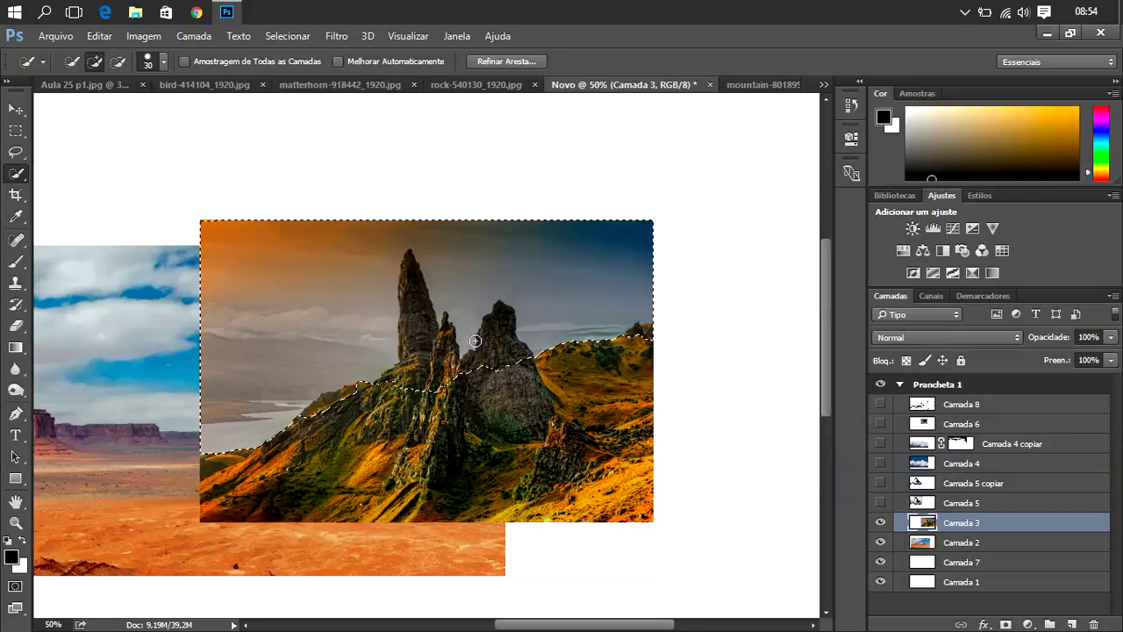
- Subtract the rock top and thin spire from the sky selection
left_click(117, 61)
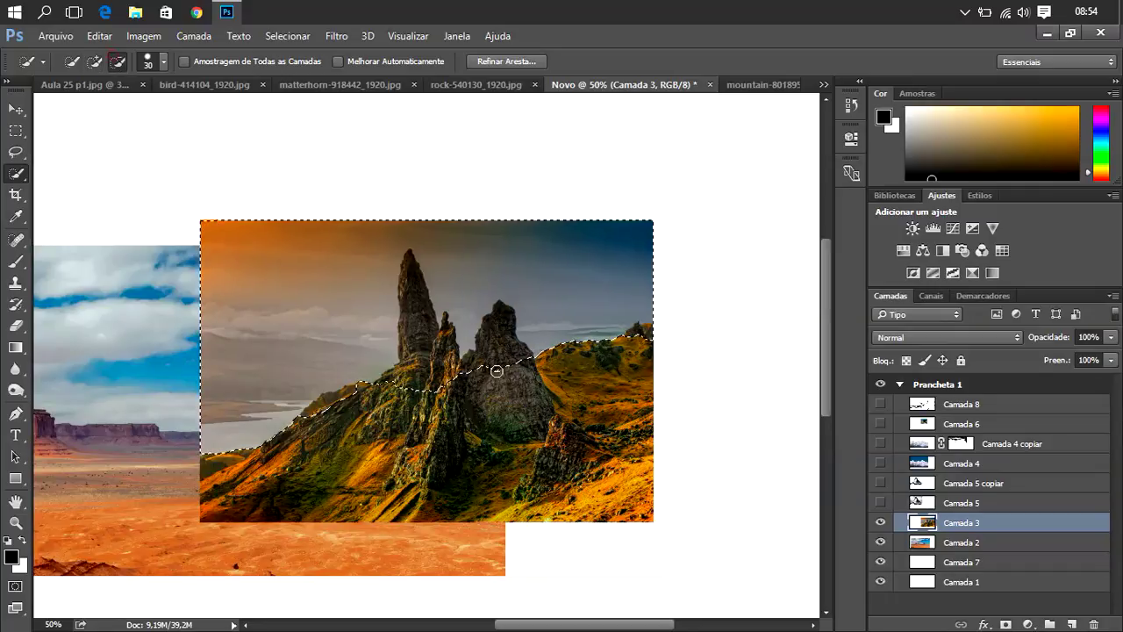
left_click_drag(493, 356, 484, 404)
mouse_move(502, 367)
left_mouse_down()
mouse_move(471, 364)
mouse_move(521, 356)
left_mouse_up()
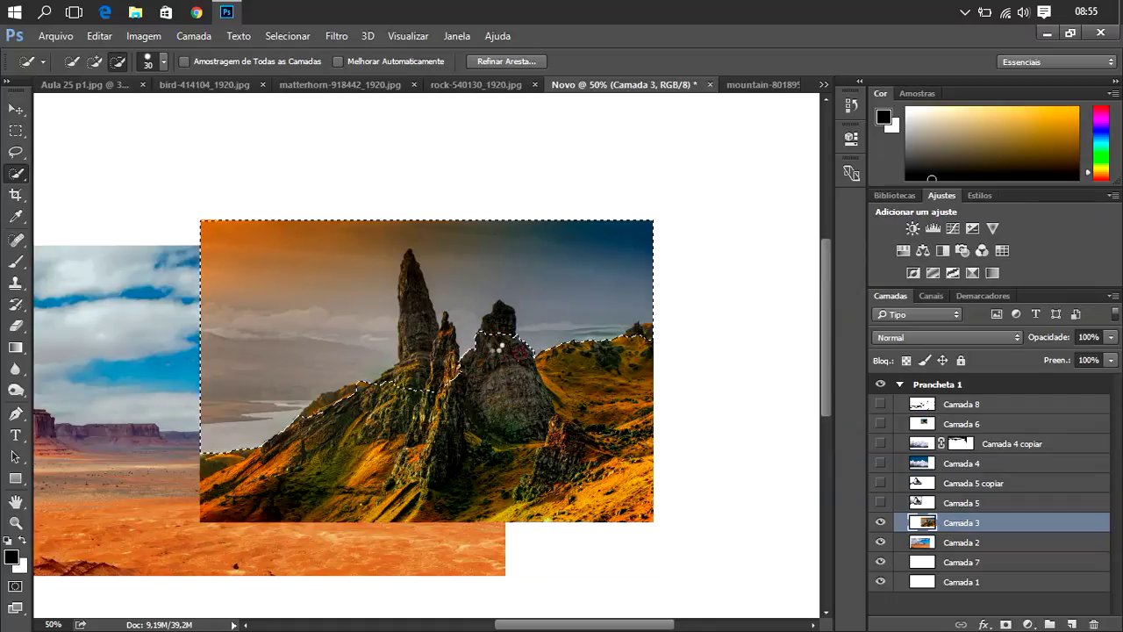
left_click(494, 326)
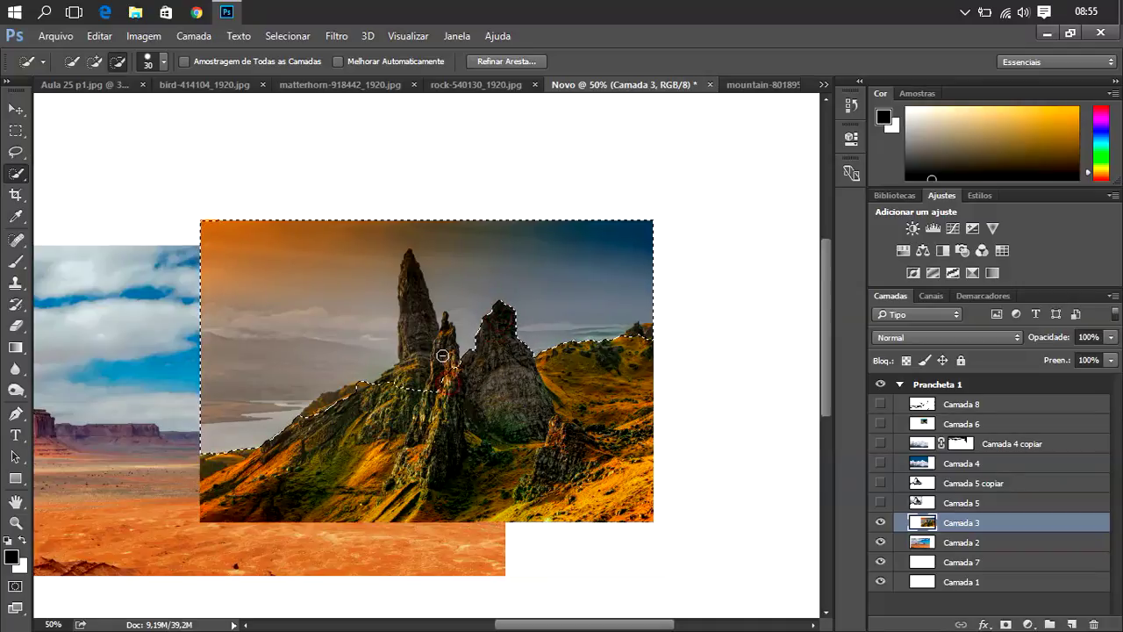
left_click_drag(447, 379, 446, 326)
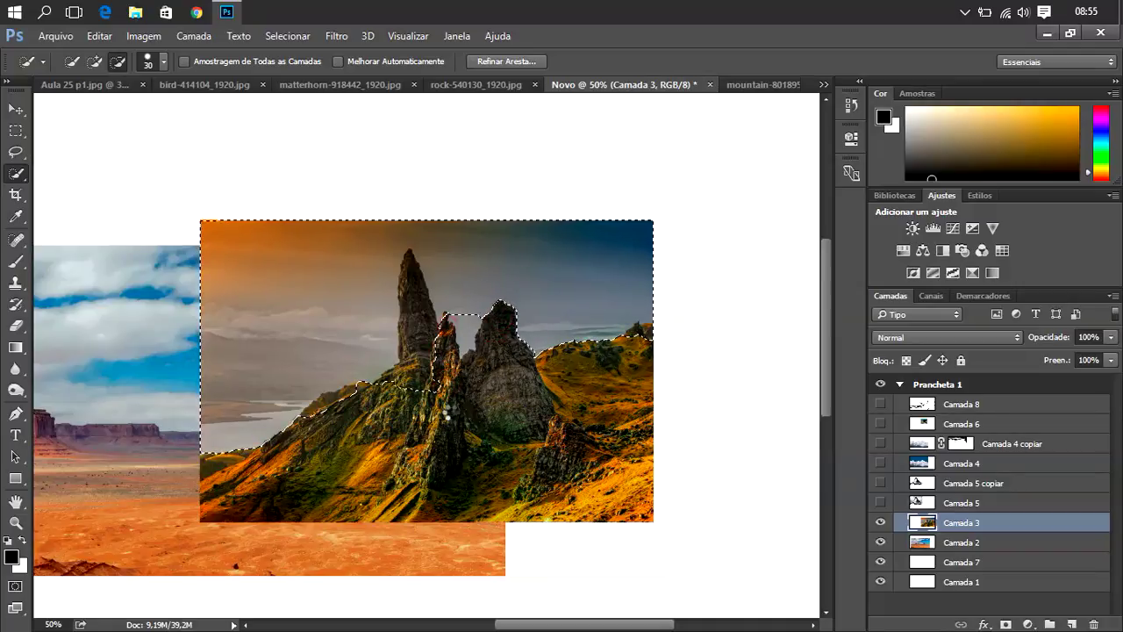
left_click(445, 319)
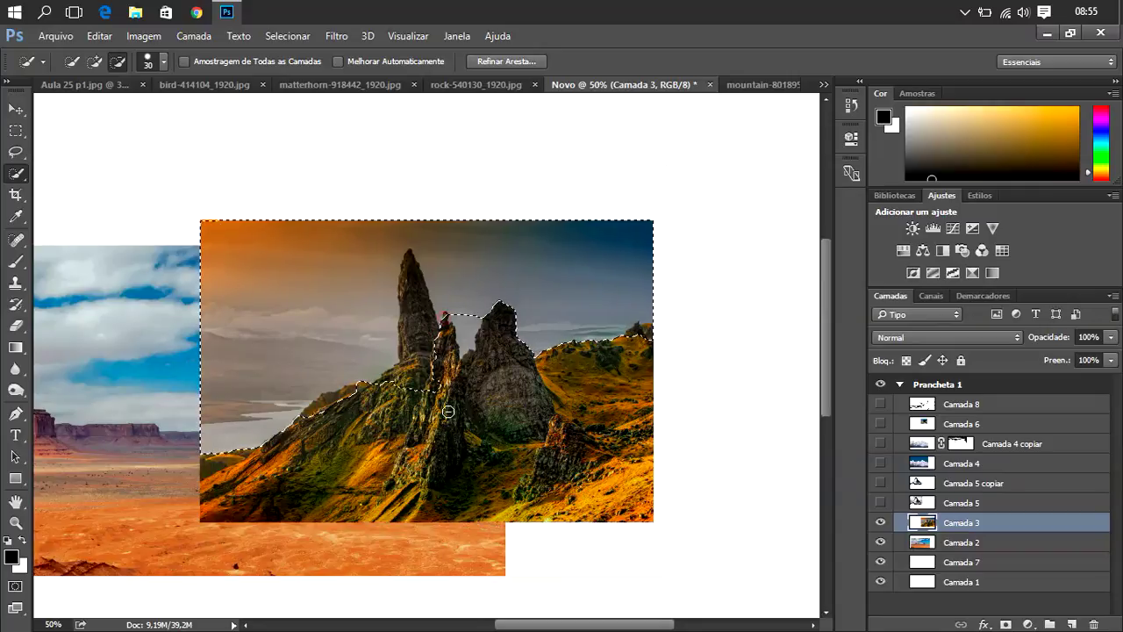
- Remove the pink patch at the hill's right edge, then open Refine Edge
left_click(95, 64)
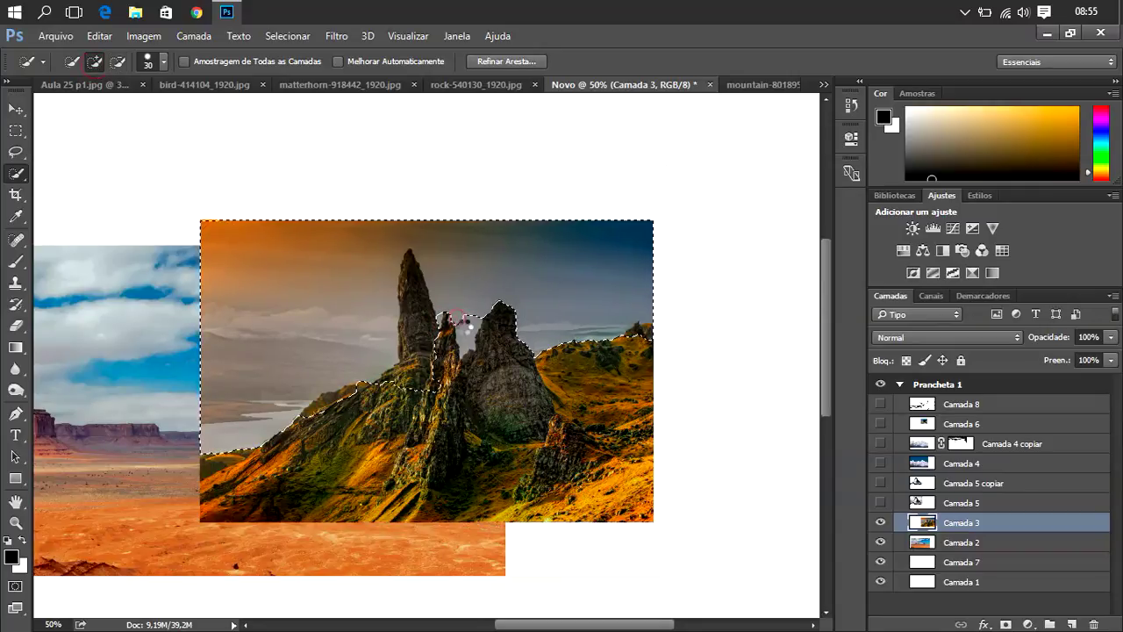
left_click_drag(464, 332, 464, 363)
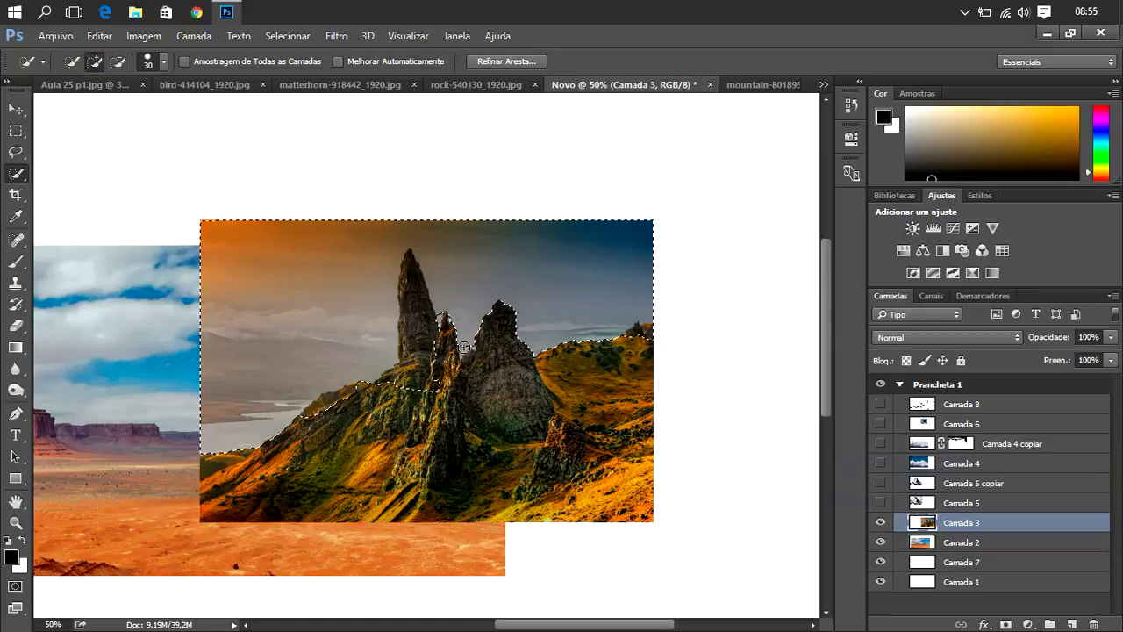
key("ctrl+z")
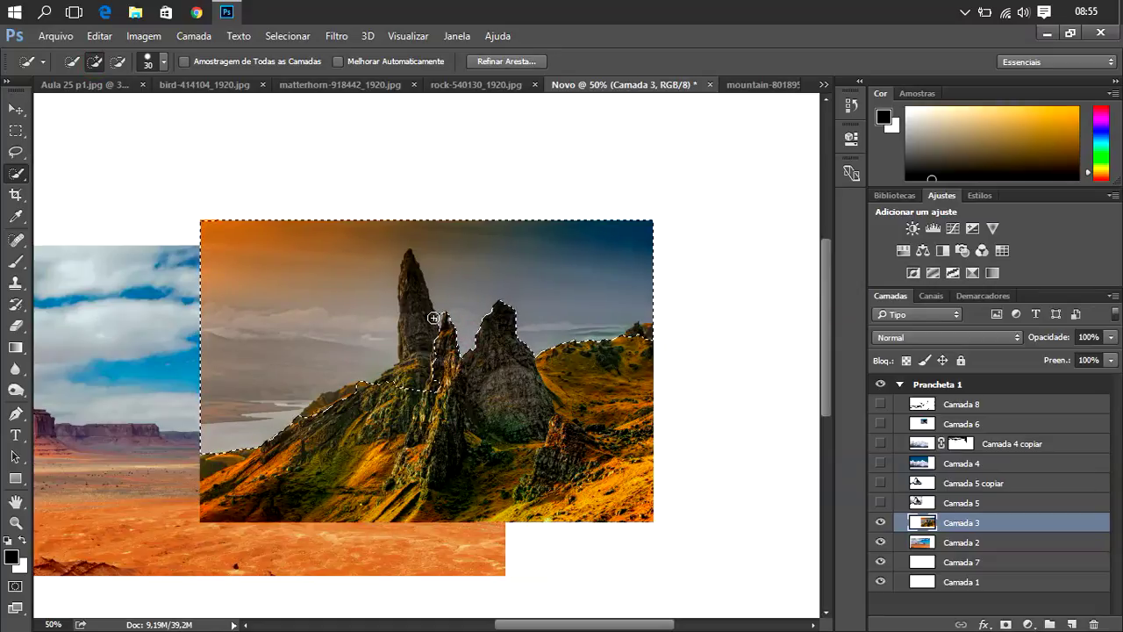
left_click_drag(436, 318, 426, 376)
key("ctrl+z")
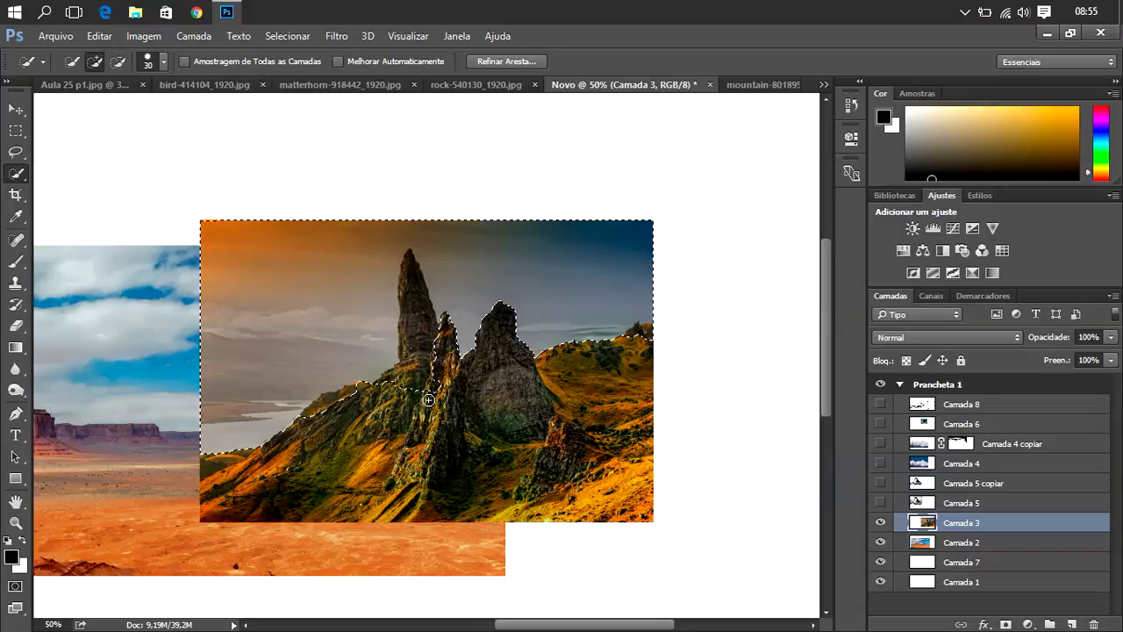
left_click(115, 62)
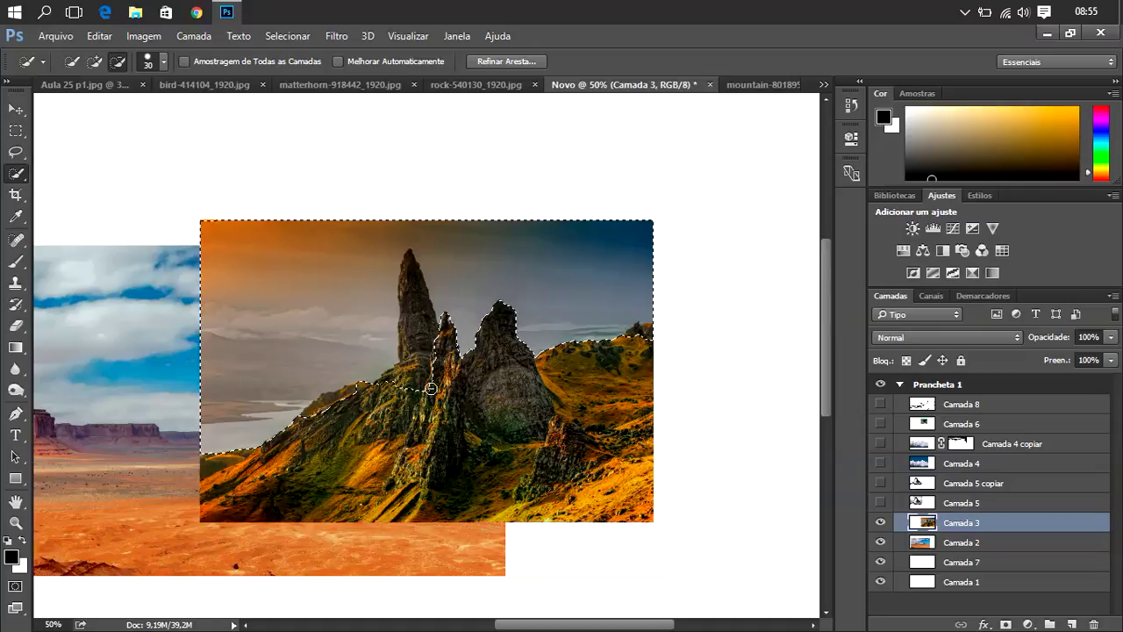
left_click(636, 347)
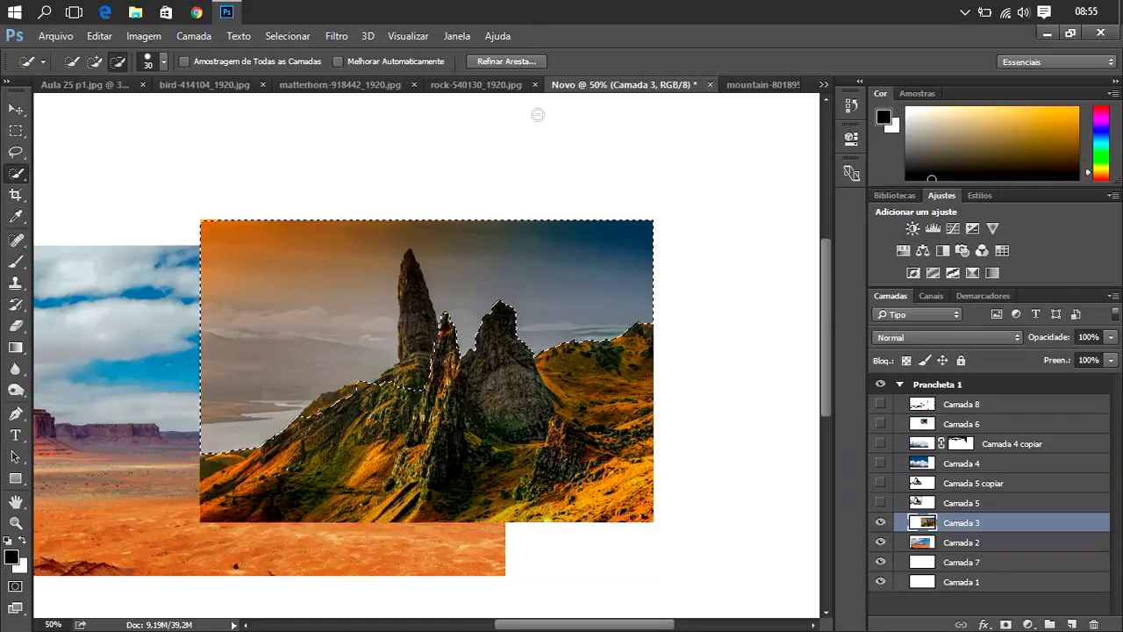
left_click(501, 64)
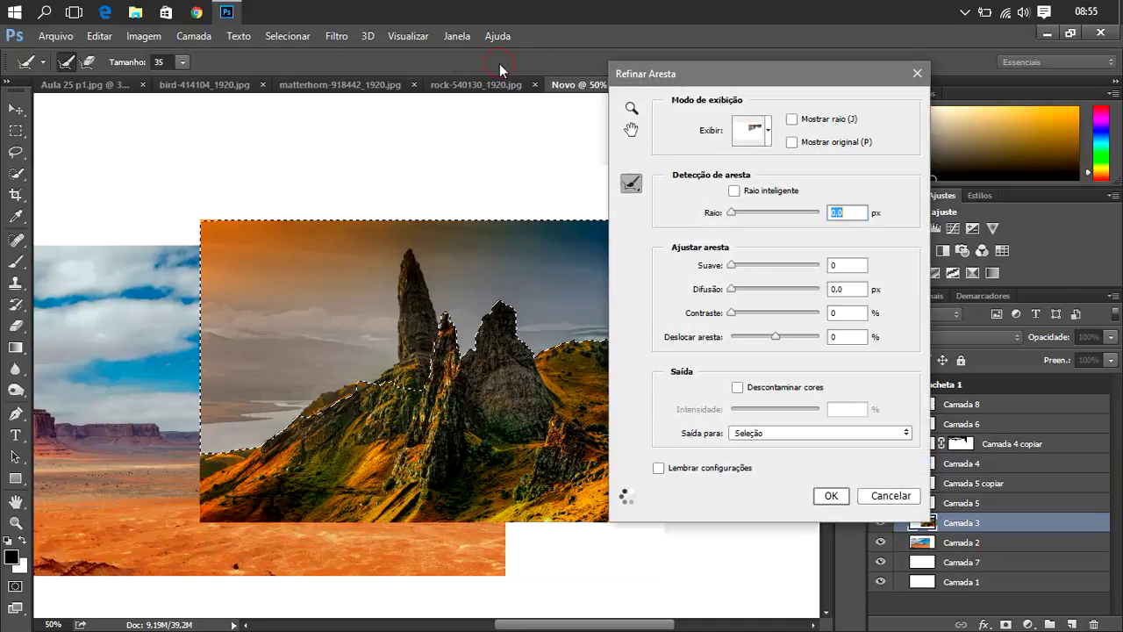
- Invert the sky selection to select the pinnacles and hills instead
left_click(877, 497)
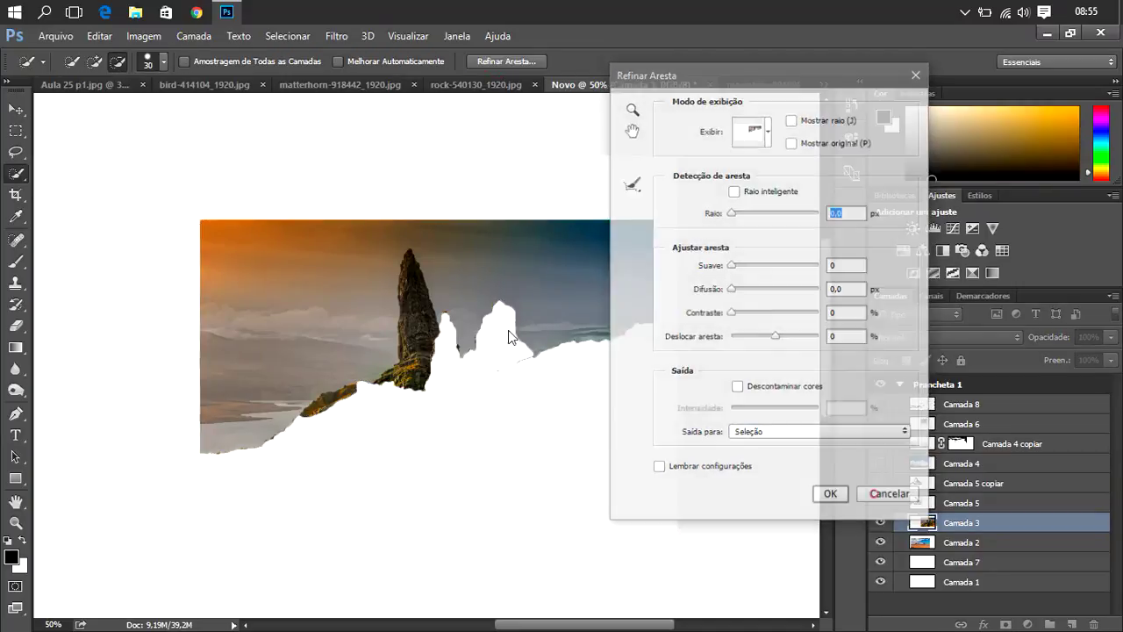
right_click(499, 344)
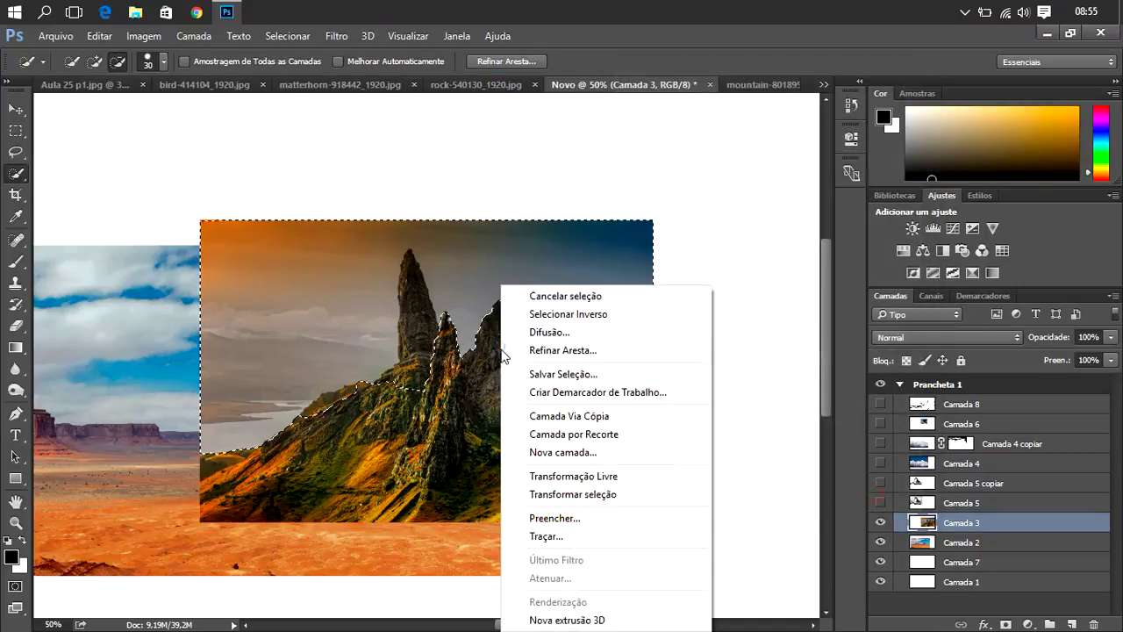
left_click(562, 313)
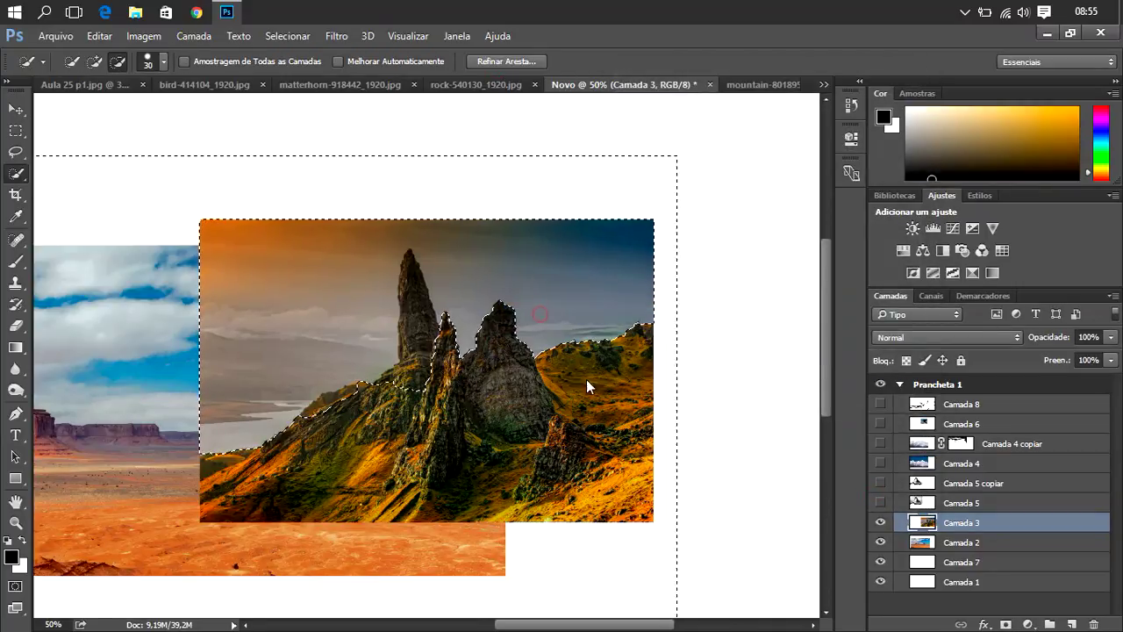
left_click(509, 61)
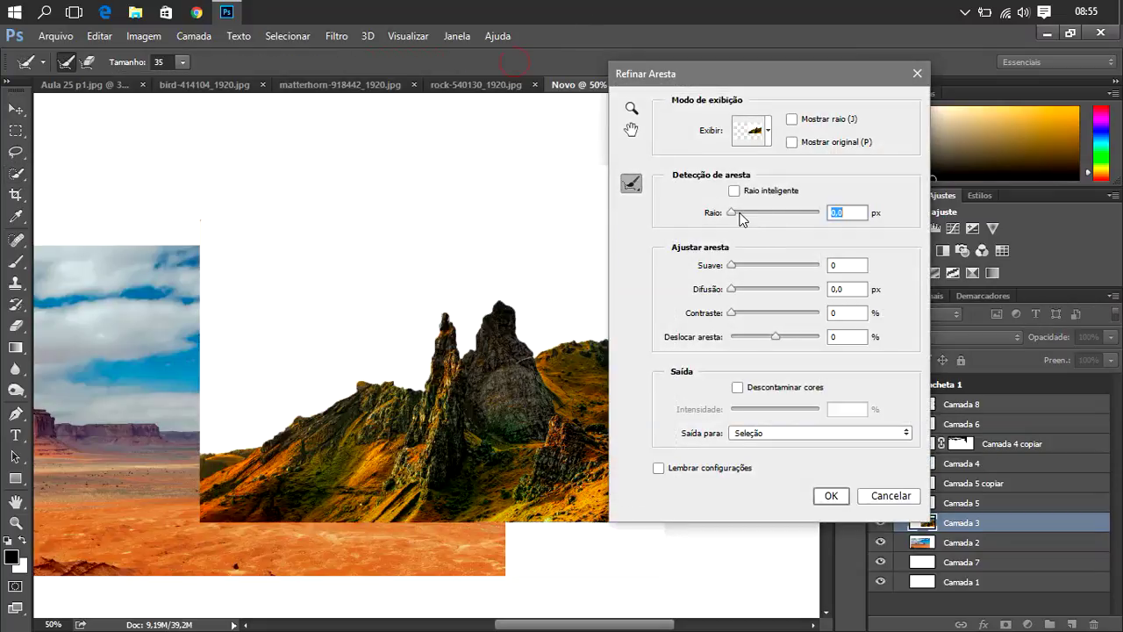
- Refine the edge with Smooth 4 and Feather 2,8 px, outputting to a new layer
left_click_drag(731, 212, 740, 212)
left_click(756, 211)
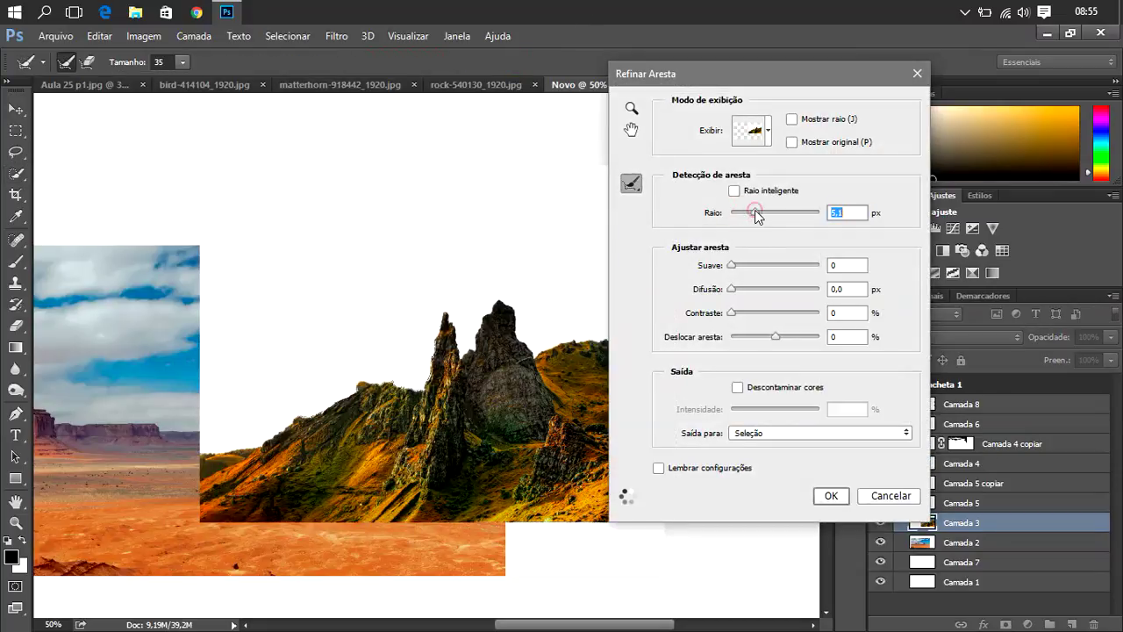
left_click_drag(744, 213, 728, 215)
left_click_drag(740, 270, 750, 272)
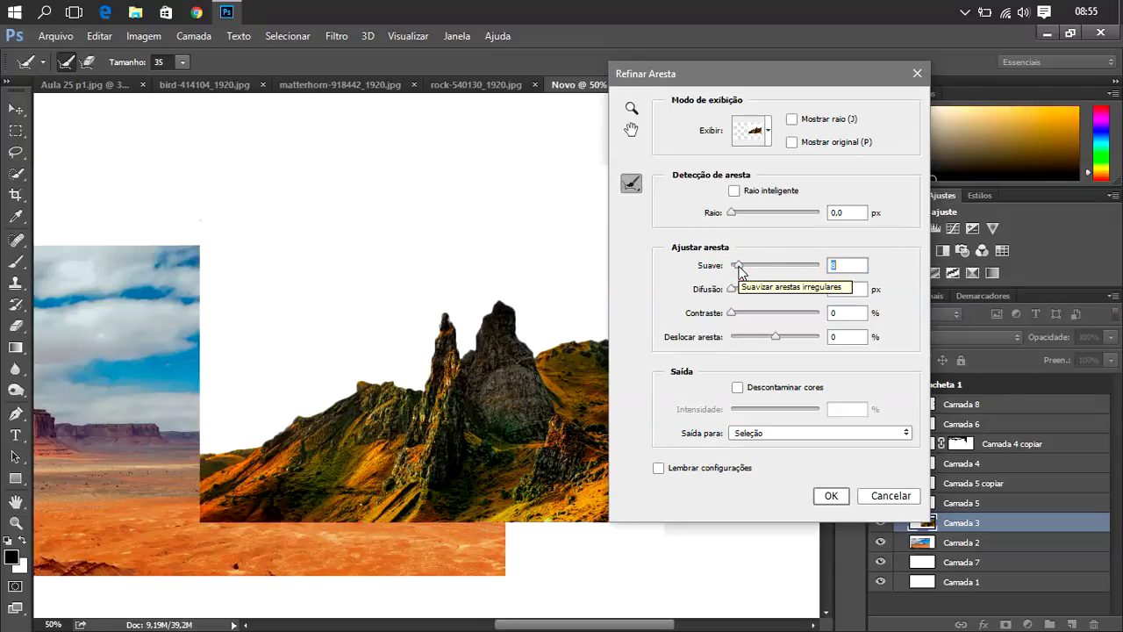
left_click_drag(735, 266, 753, 296)
left_click(735, 289)
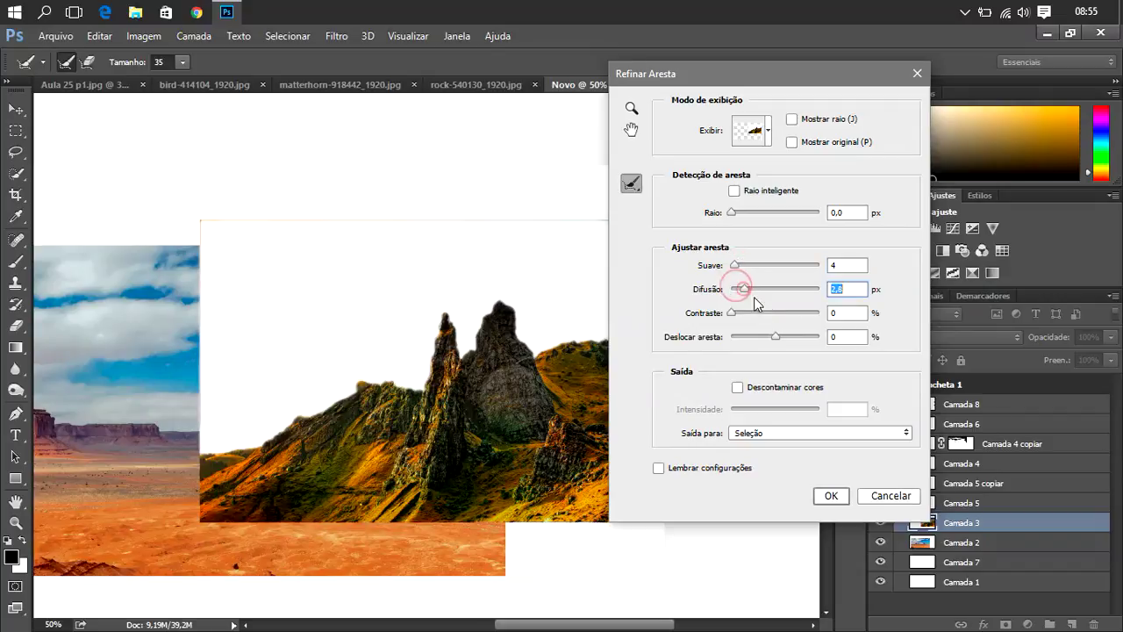
left_click(834, 434)
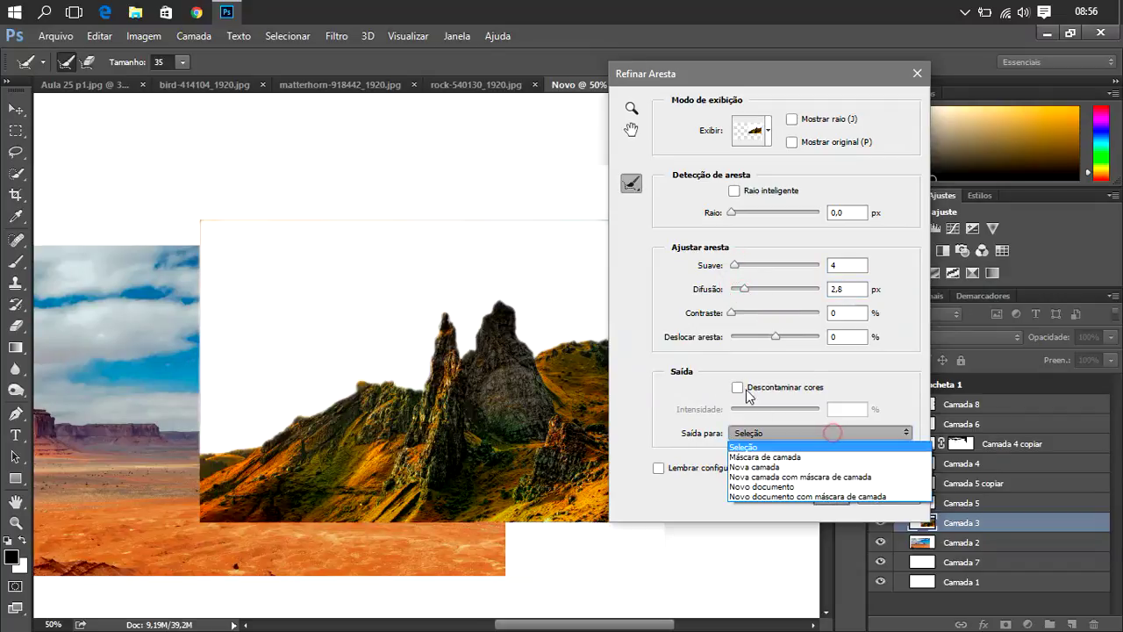
left_click(760, 469)
left_click(830, 496)
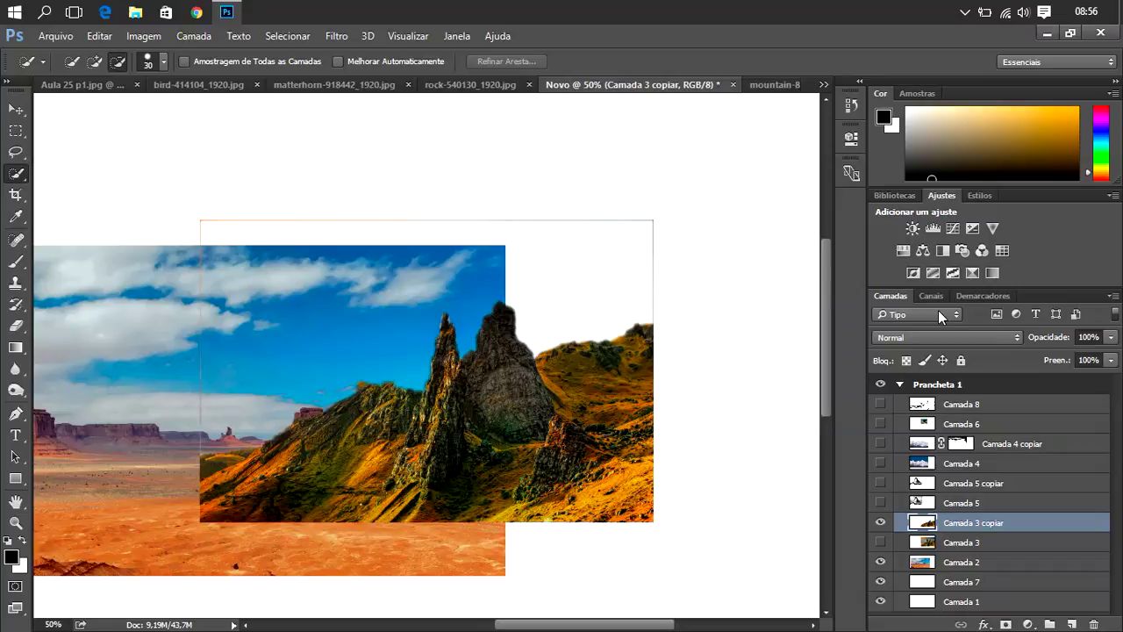
- Mask Camada 3 copiar and paint out the faint vertical and top edge lines in the sky
left_click(16, 261)
left_click_drag(202, 221, 201, 303)
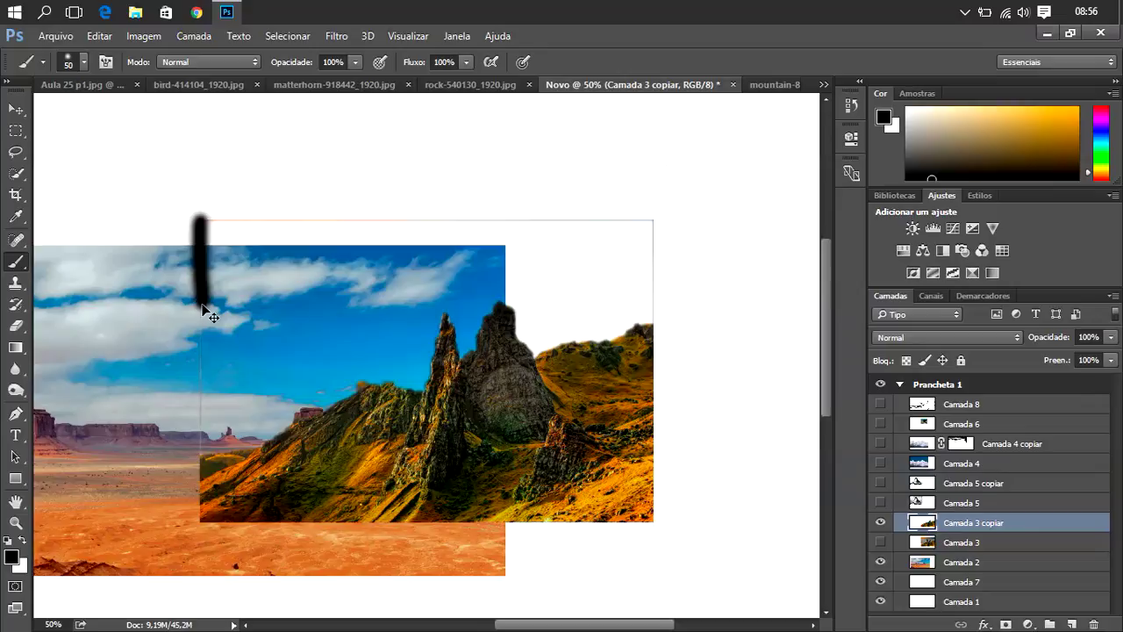
key("ctrl+z")
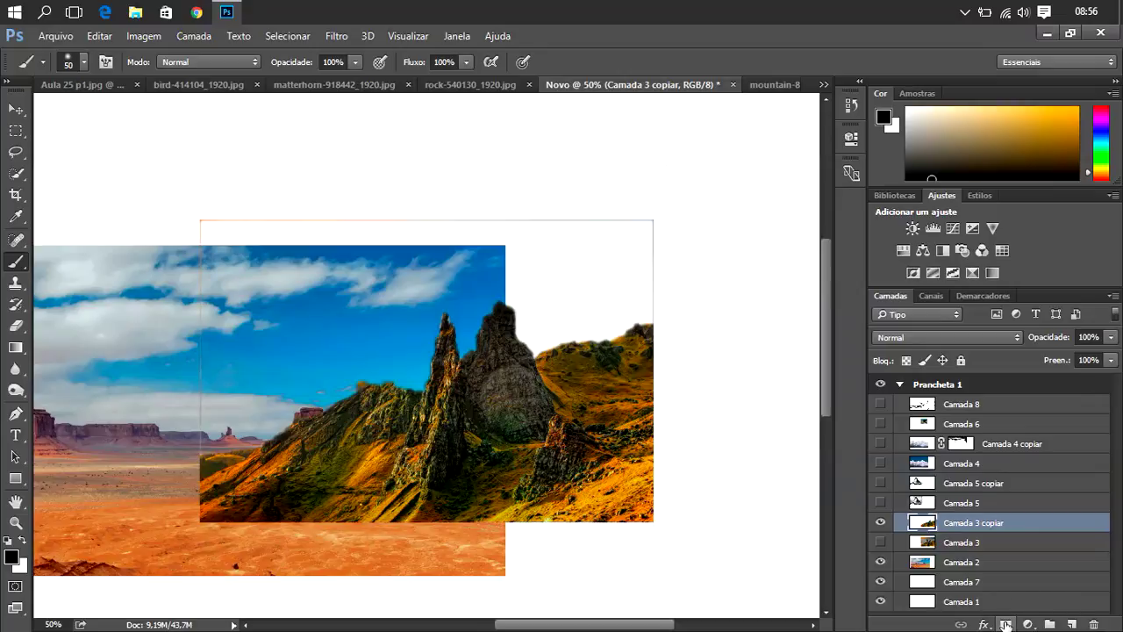
left_click(1006, 624)
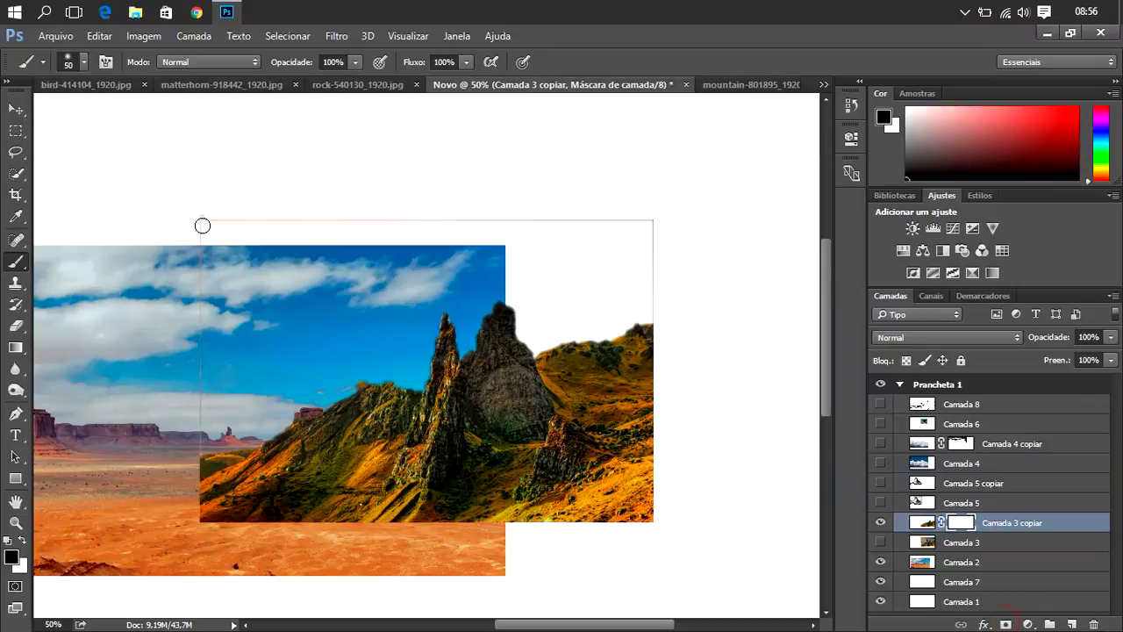
left_click_drag(201, 219, 201, 443)
mouse_move(225, 223)
left_mouse_down()
mouse_move(608, 225)
mouse_move(648, 299)
left_mouse_up()
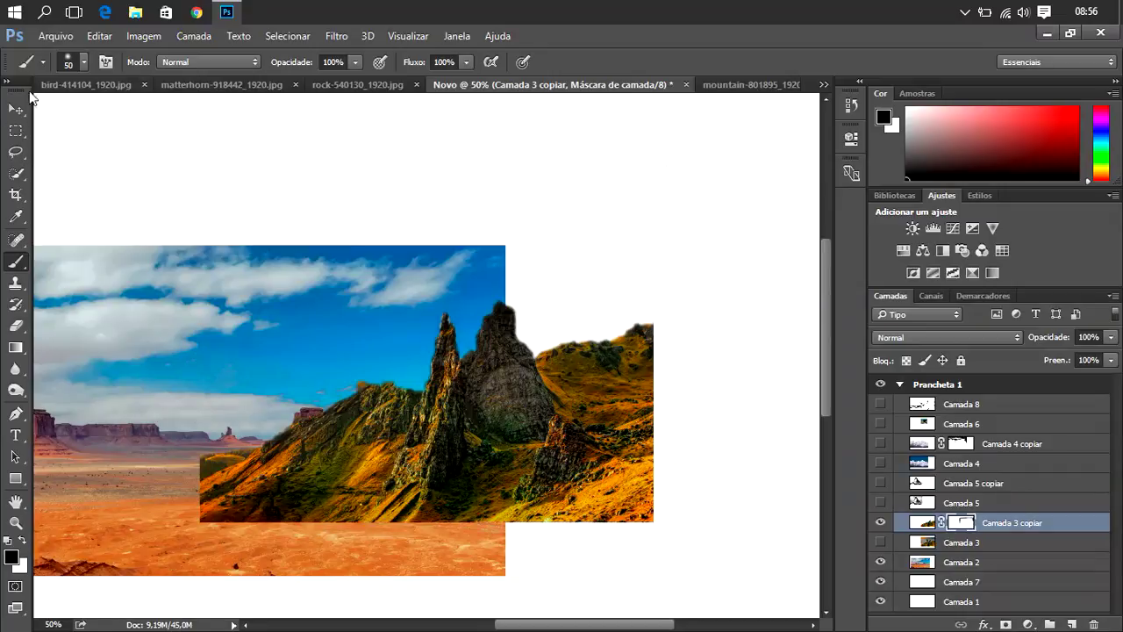
- With the Move tool, bring the full artboard into view and select Camada 2
left_click(16, 108)
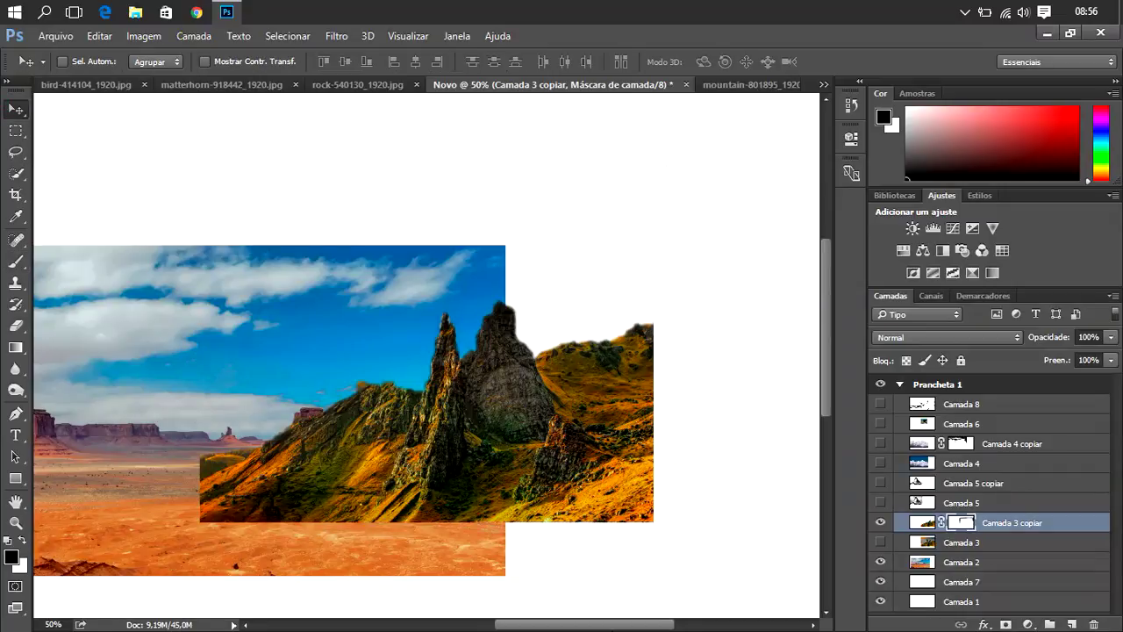
left_click_drag(611, 626, 541, 629)
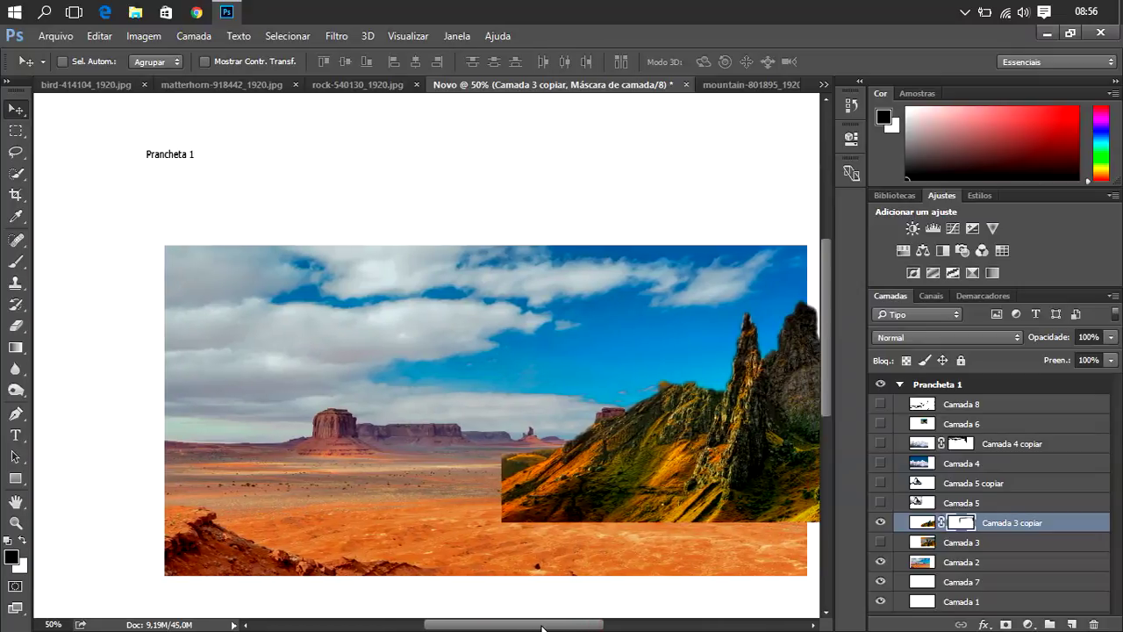
left_click(965, 564)
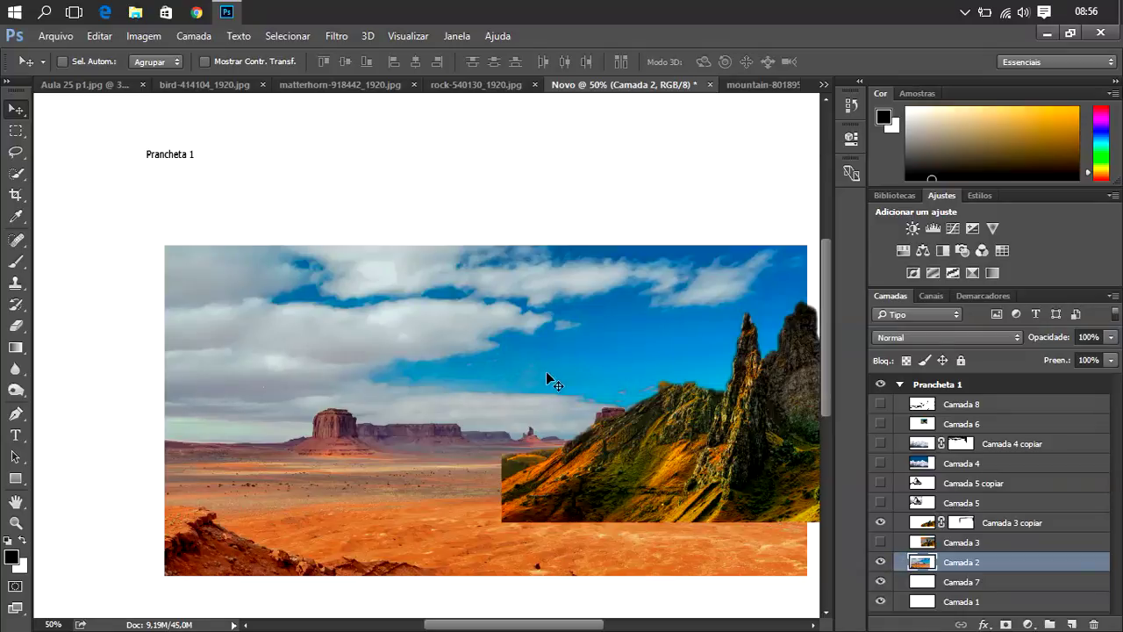
- Quick-select the whole desert sky on Camada 2 and delete it
left_click(22, 178)
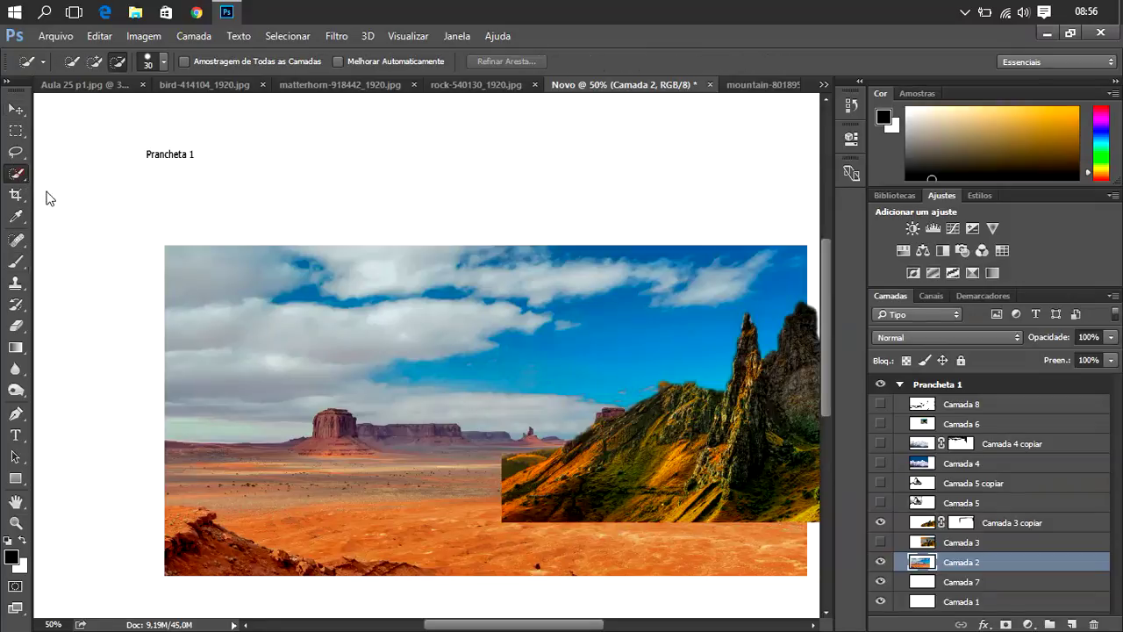
left_click(247, 429)
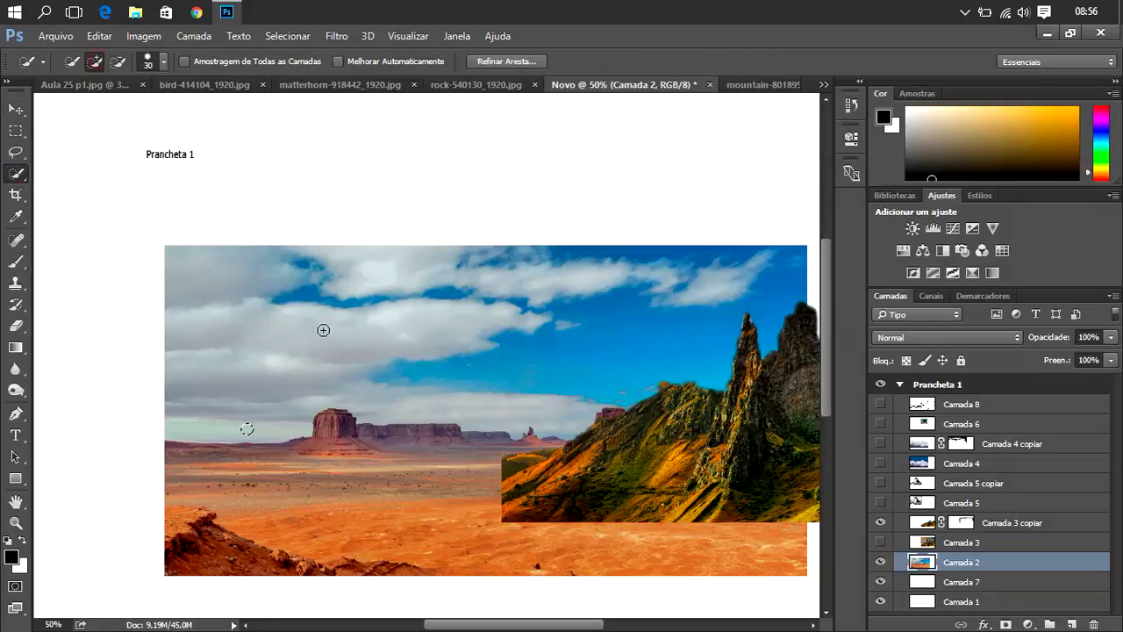
left_click(228, 403)
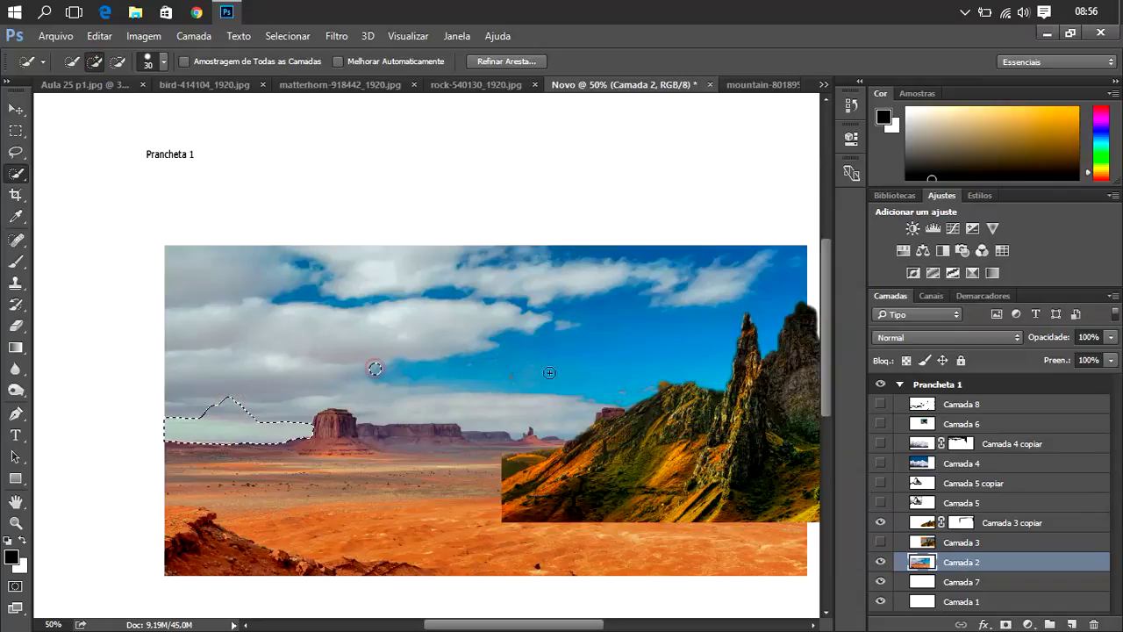
left_click(451, 329)
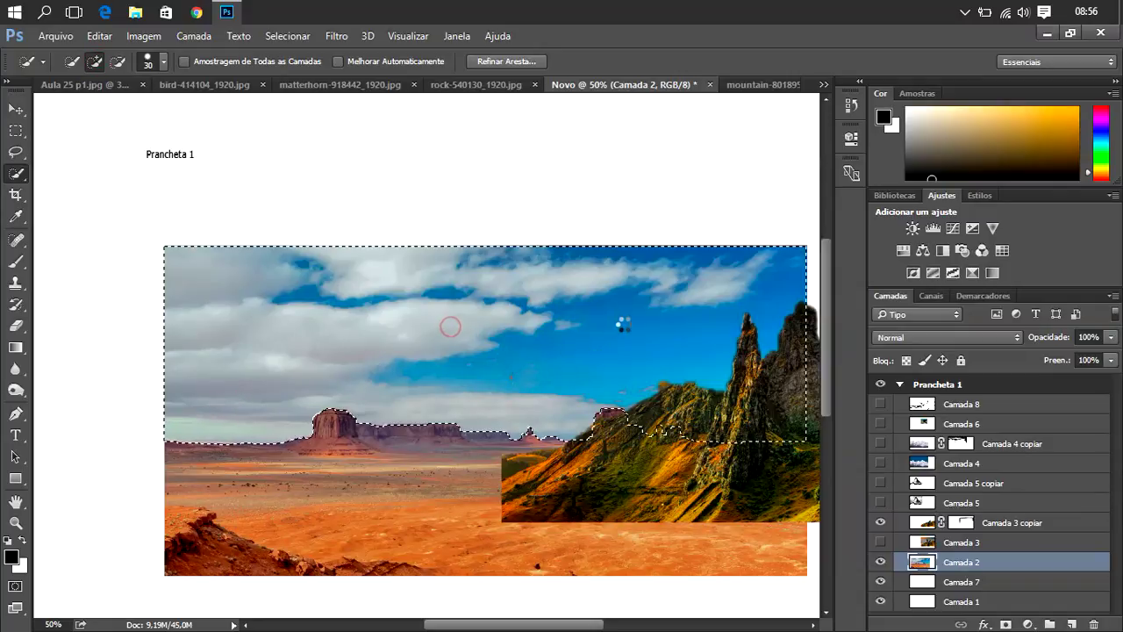
left_click(644, 324)
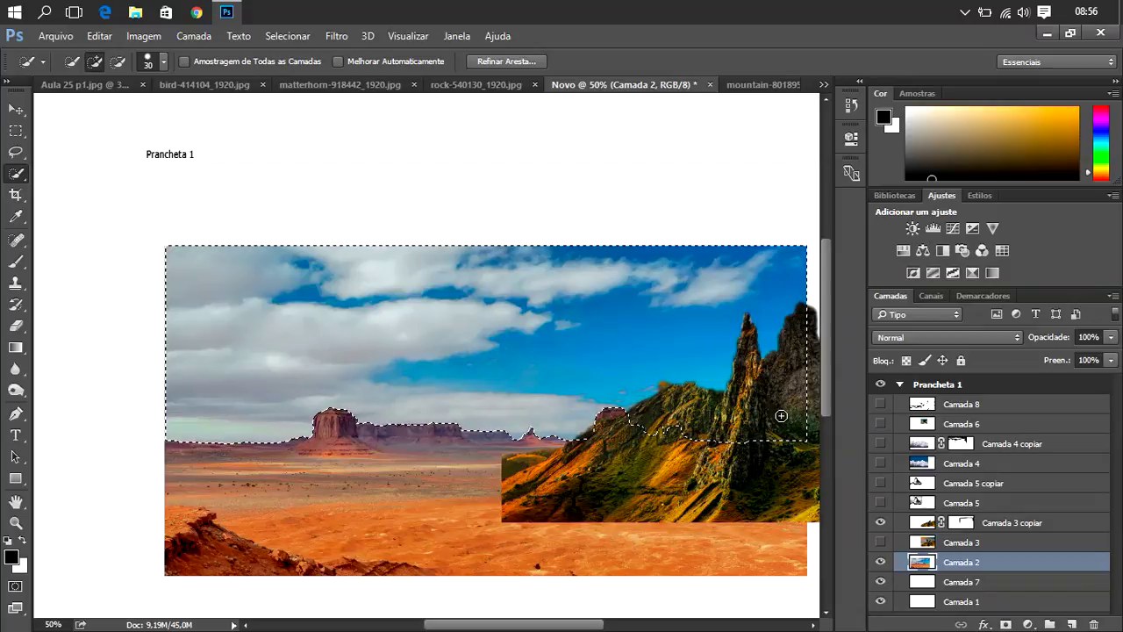
key("Delete")
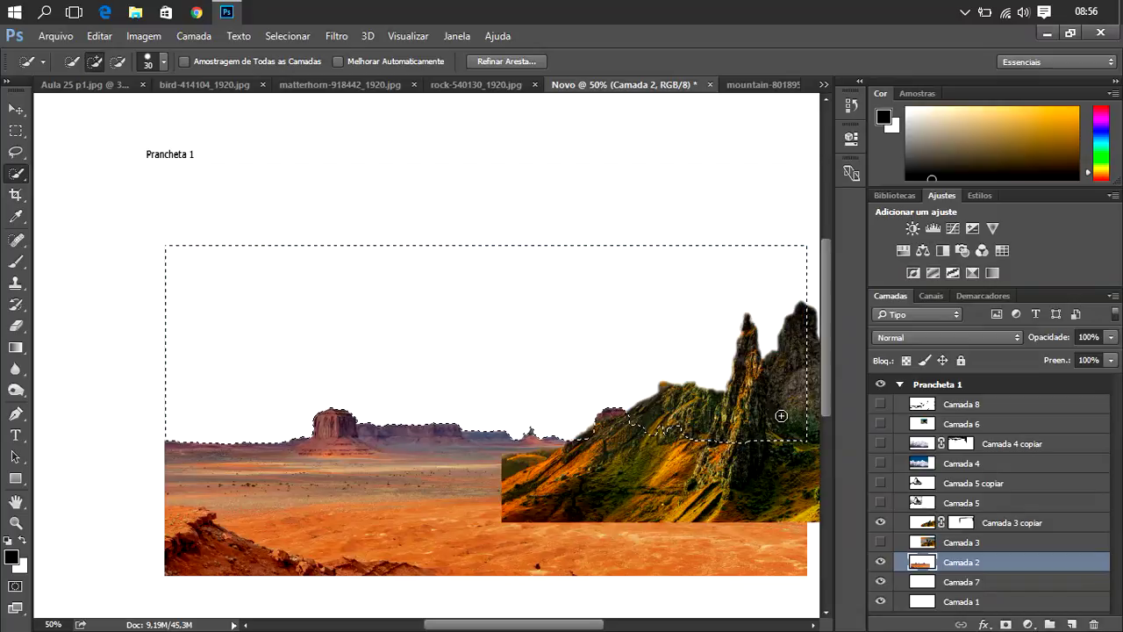
- Deselect, undo a stray black brush stroke, and add a layer mask to Camada 2
left_click(15, 131)
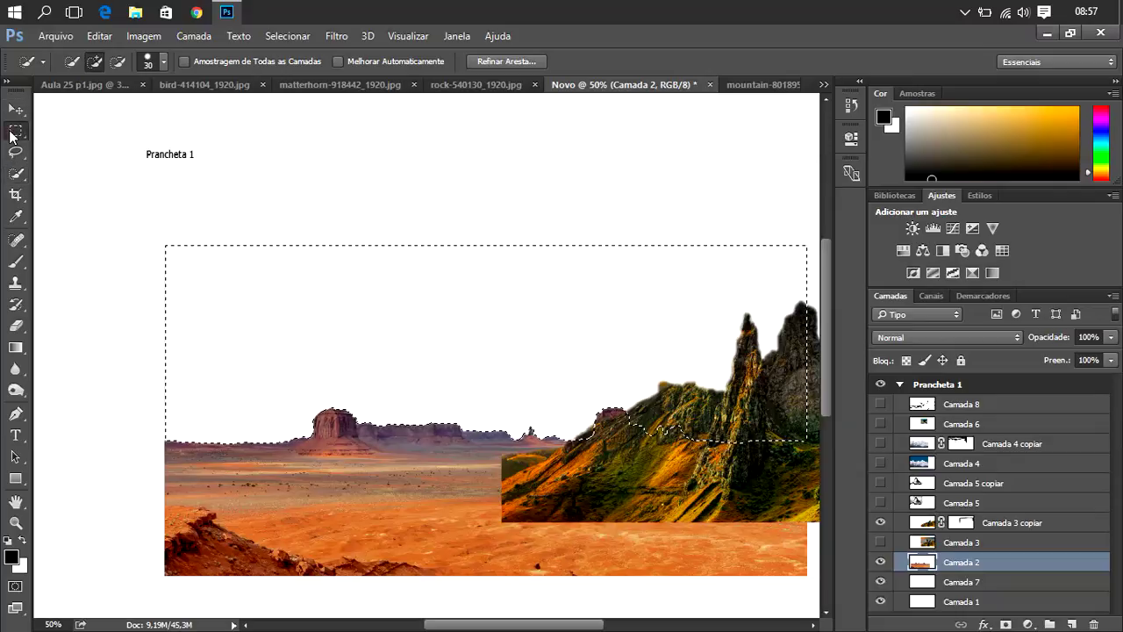
left_click(121, 151)
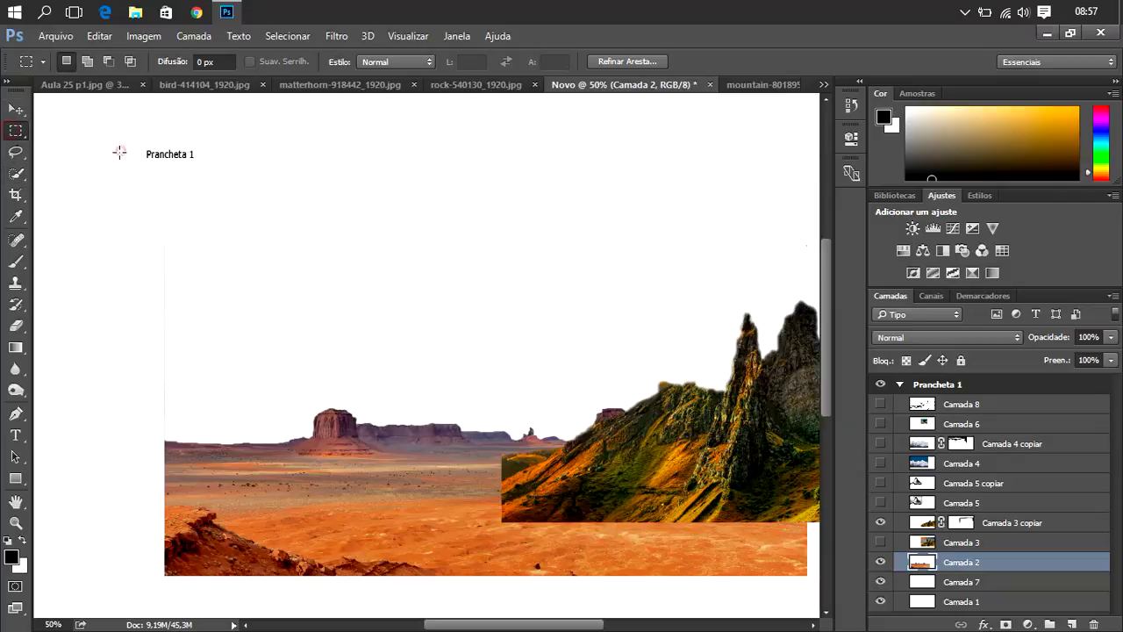
left_click(16, 262)
left_click_drag(153, 245, 165, 298)
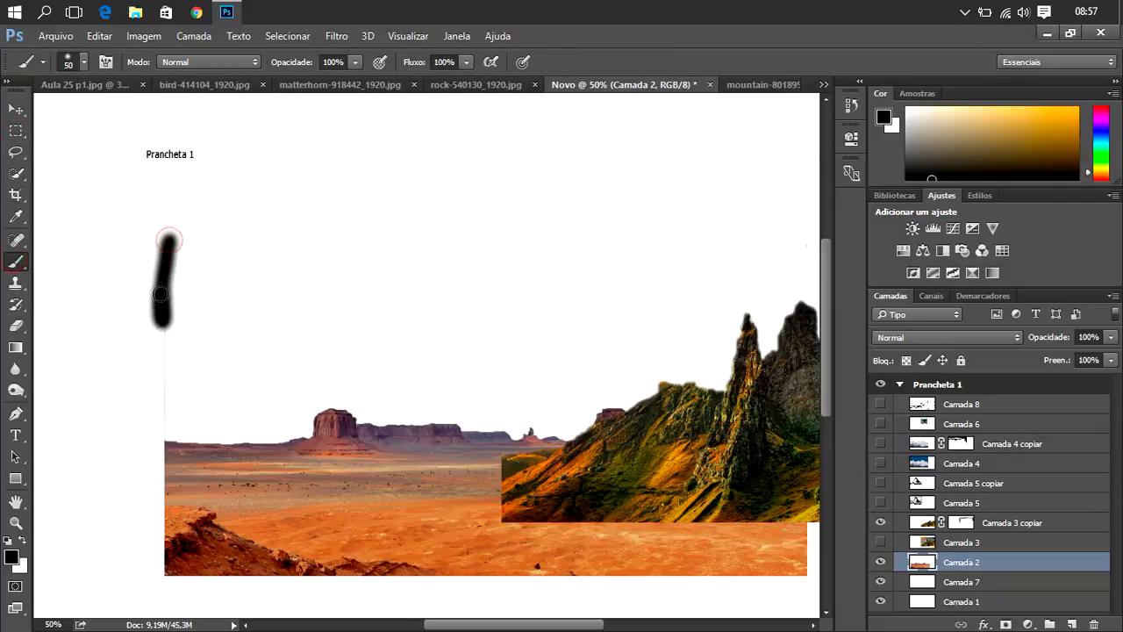
key("ctrl+z")
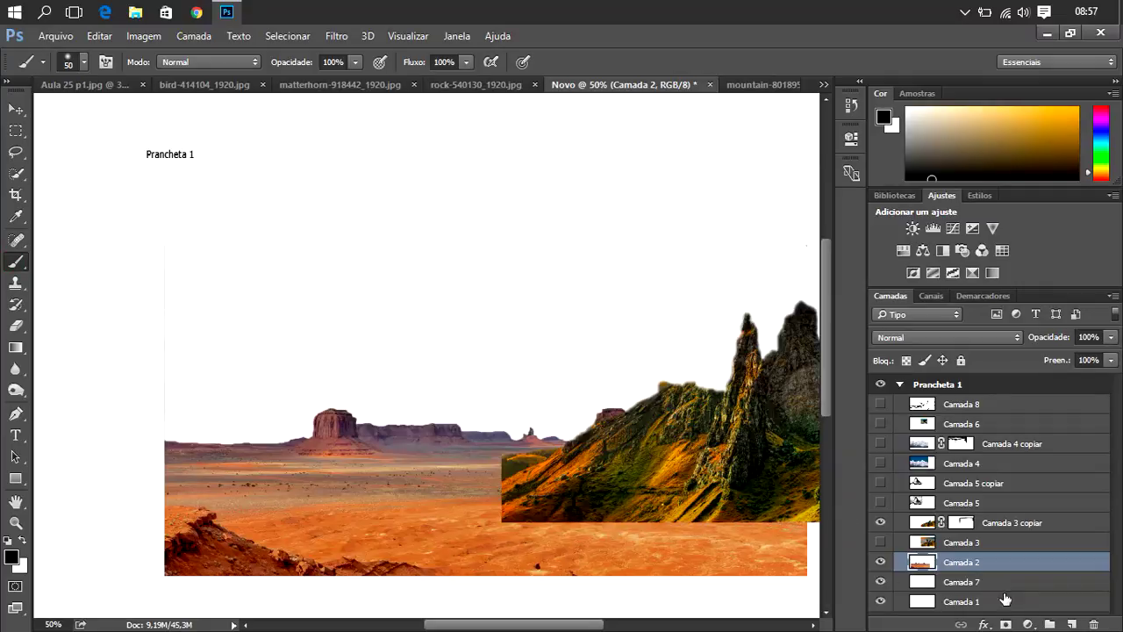
left_click(1006, 623)
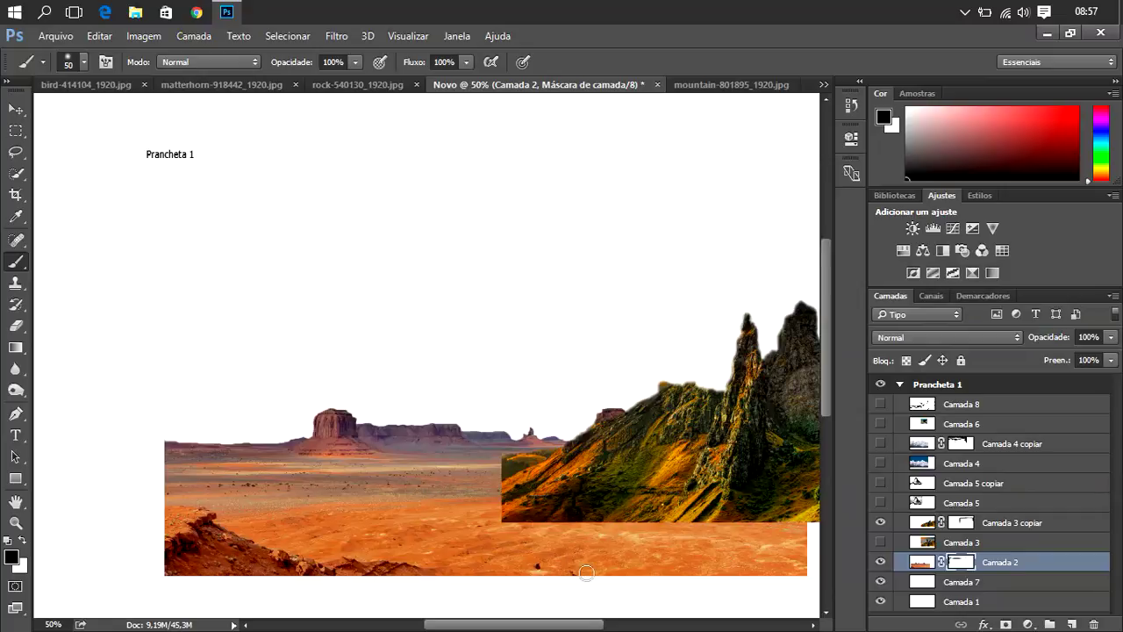
left_click(557, 625)
mouse_move(557, 625)
left_mouse_down()
mouse_move(610, 624)
mouse_move(573, 627)
left_mouse_up()
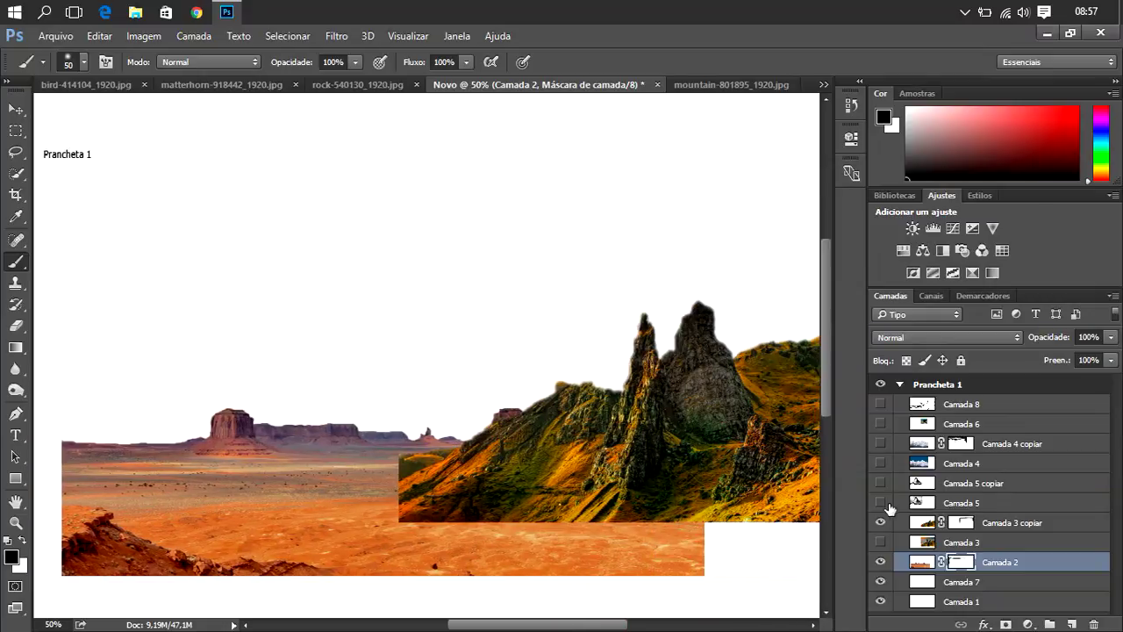
- Show the Matterhorn, Camada 4 copiar clouds and Camada 6 crow layers, making Camada 6 active
left_click(880, 484)
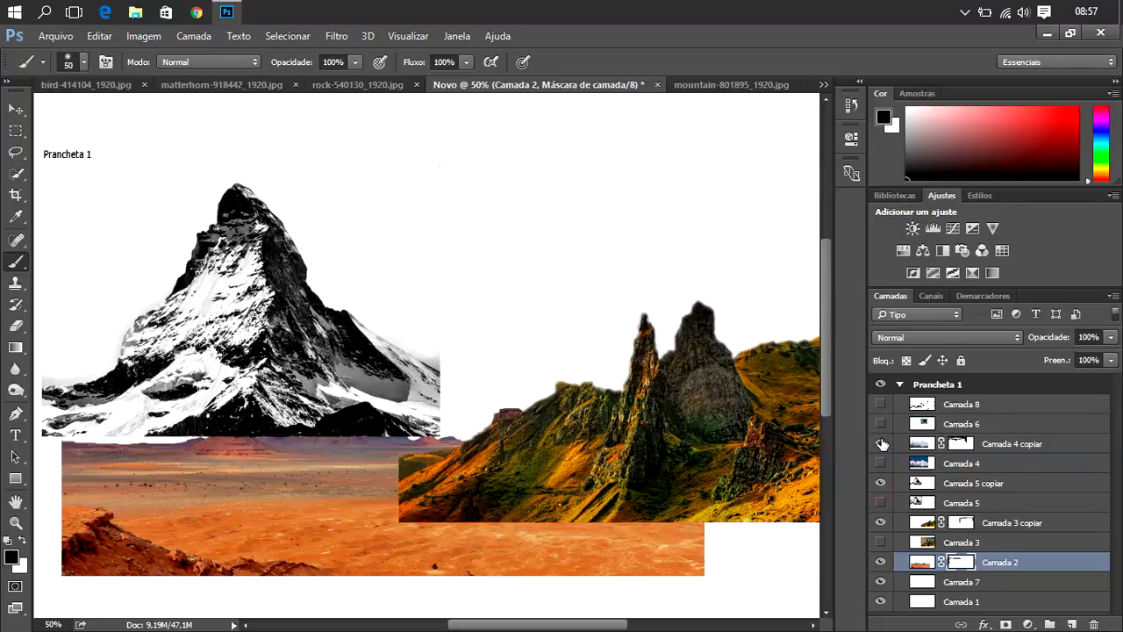
left_click(881, 443)
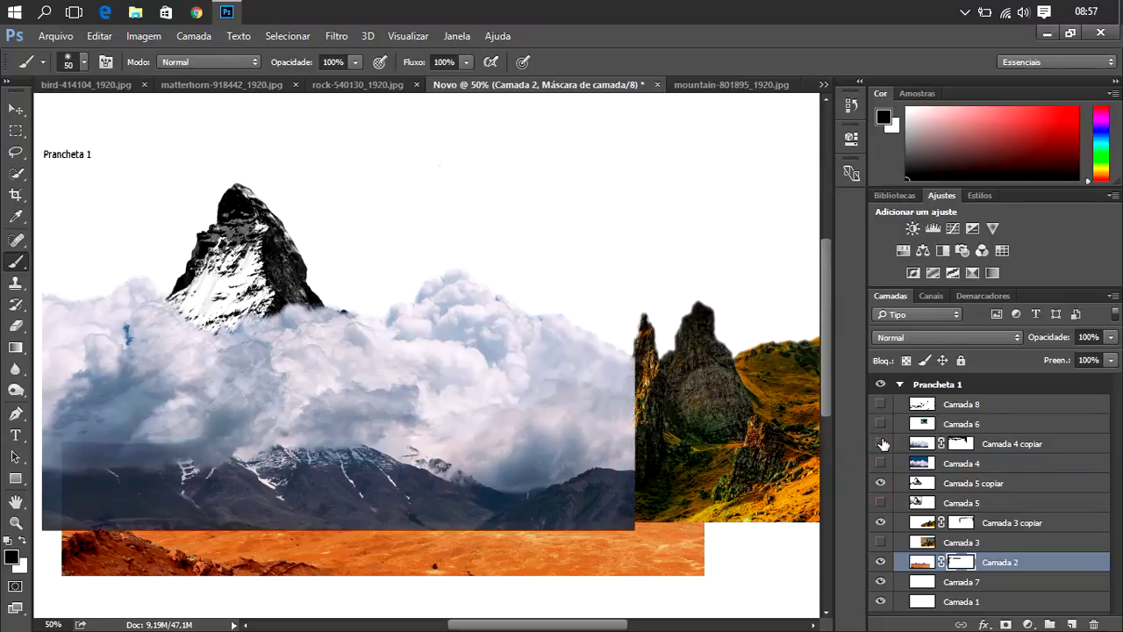
left_click(882, 443)
left_click(880, 443)
left_click(880, 425)
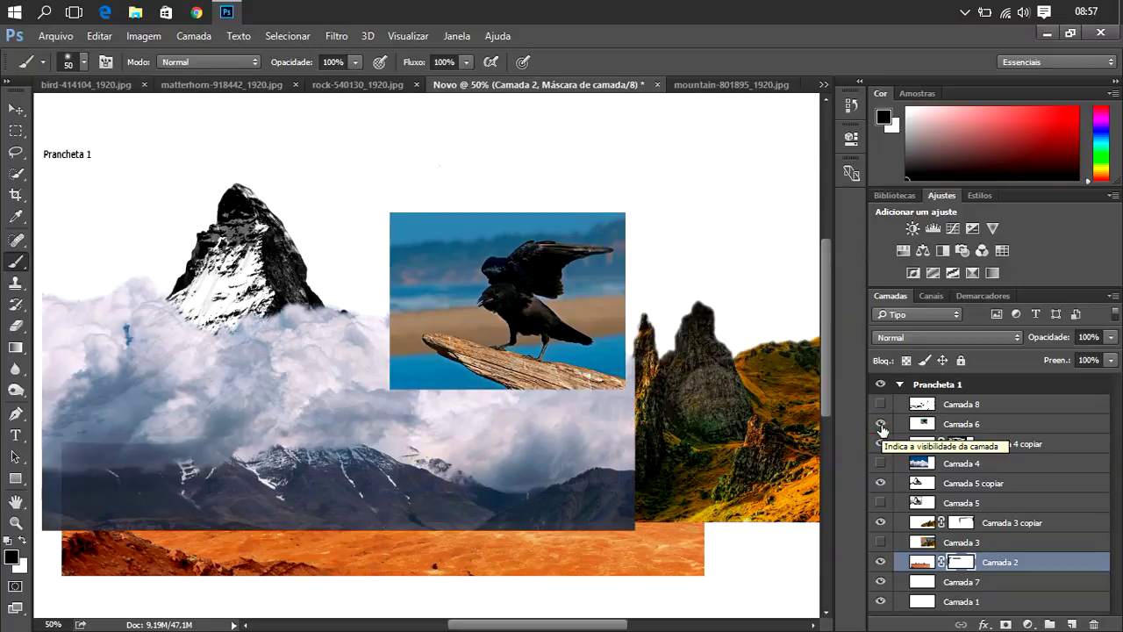
left_click(962, 424)
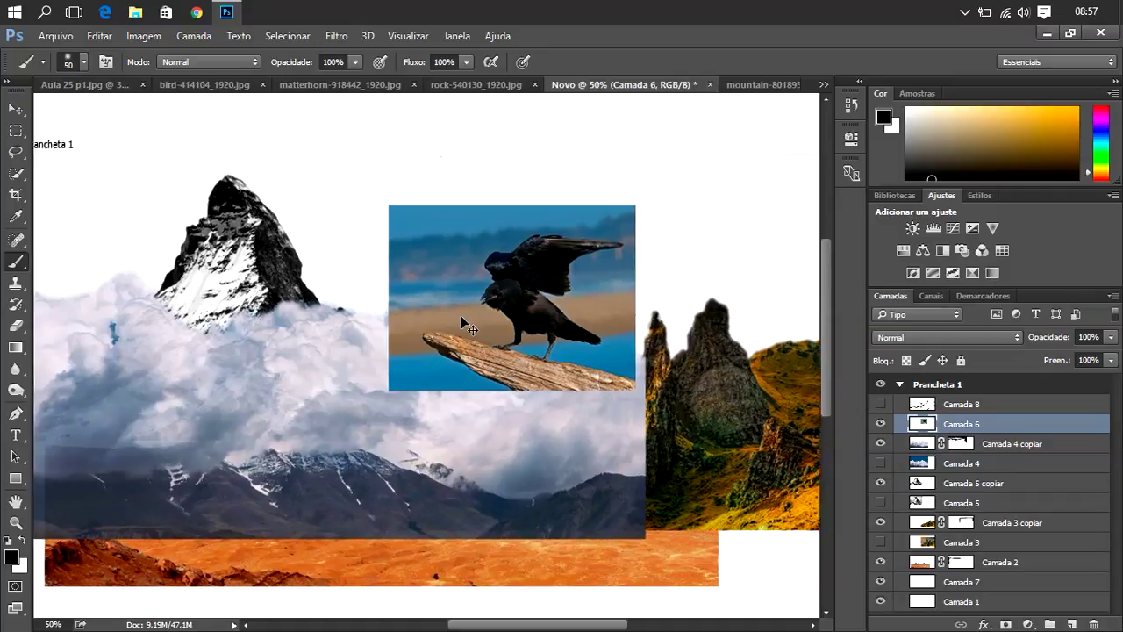
scroll(461, 316, "up", 2)
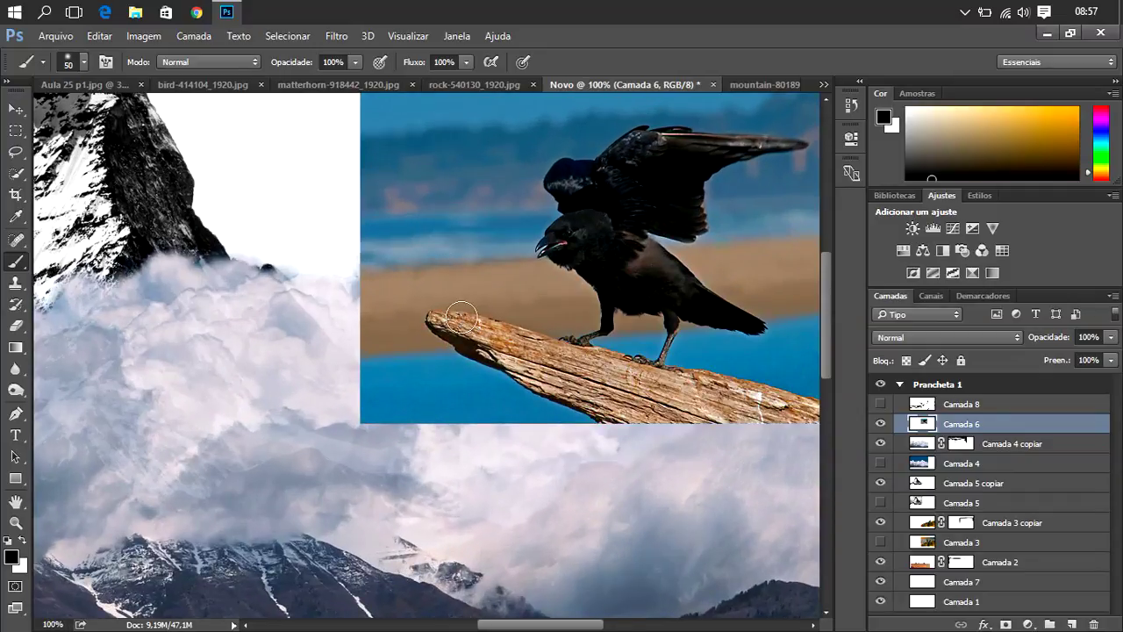
left_click_drag(576, 624, 590, 624)
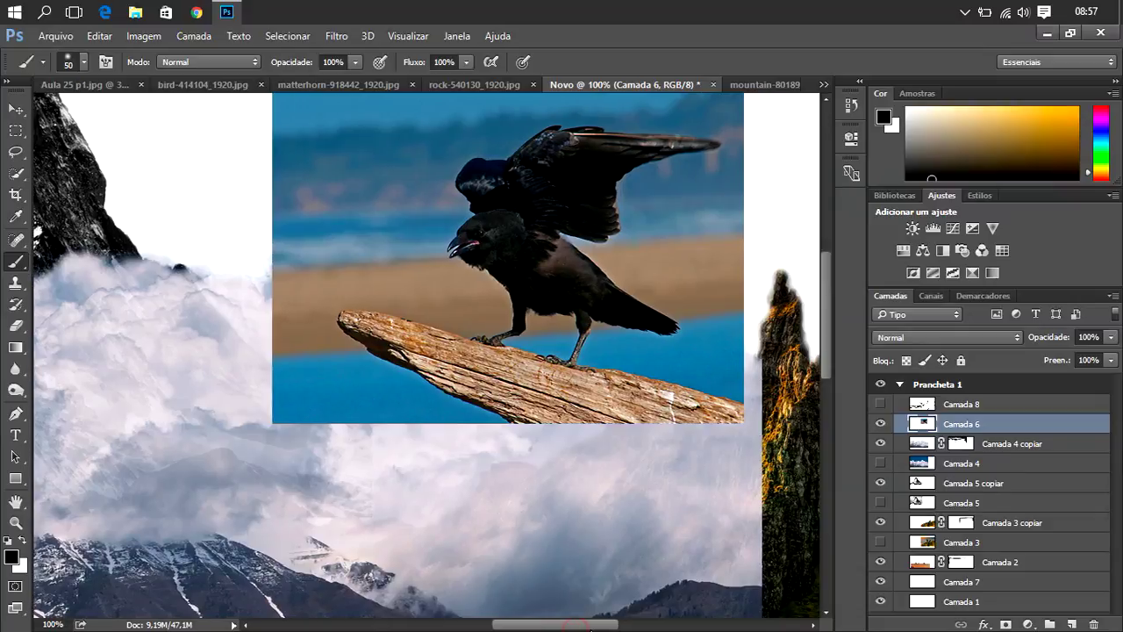
left_click_drag(825, 352, 825, 326)
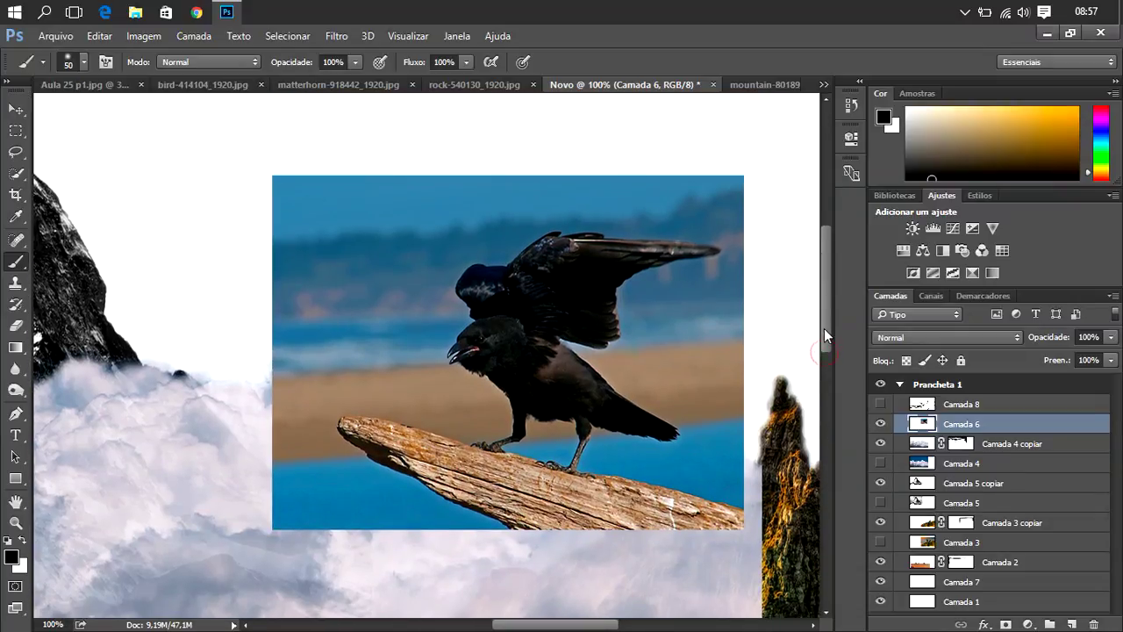
left_click(17, 173)
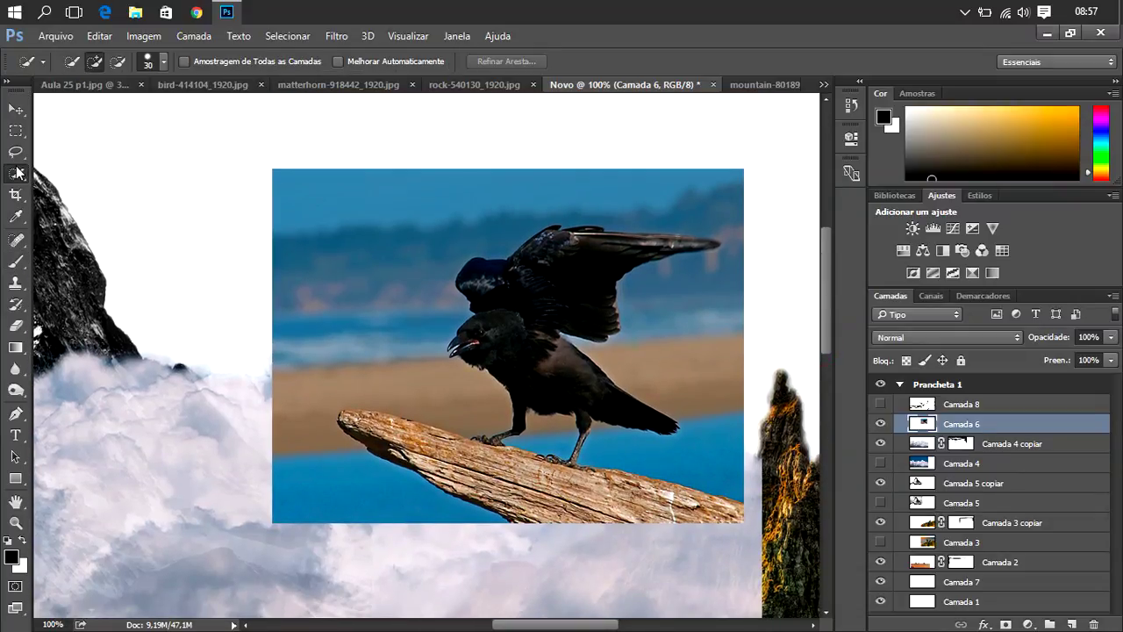
- Quick-select around the crow, then subtract the branch ends and edges from the selection
mouse_move(484, 198)
left_mouse_down()
mouse_move(676, 185)
mouse_move(722, 211)
left_mouse_up()
left_click_drag(727, 388, 681, 351)
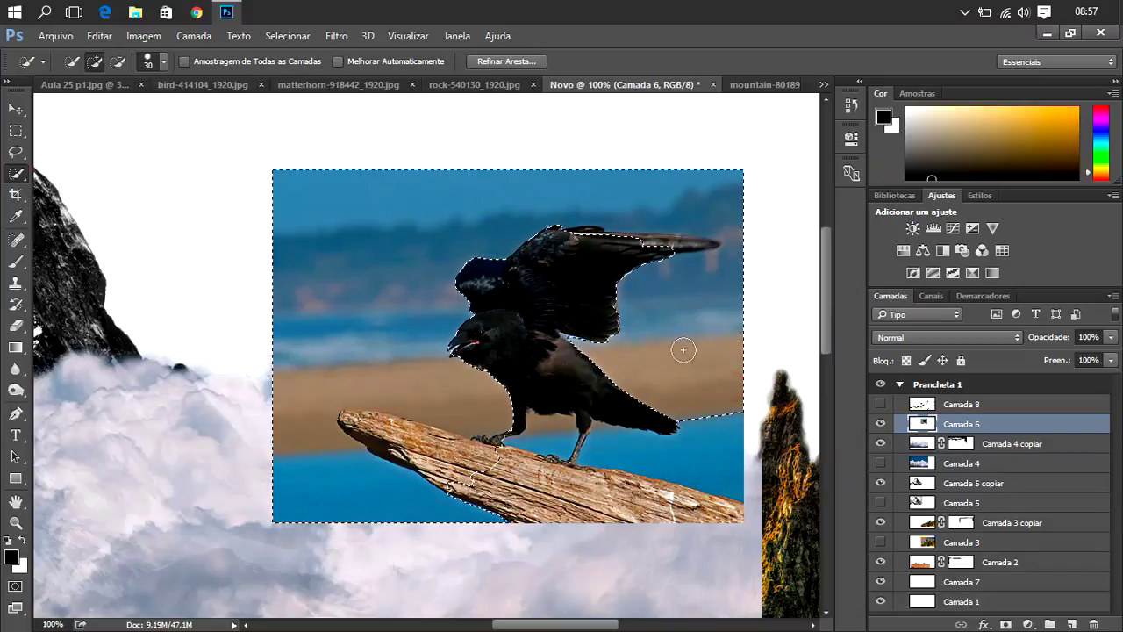
mouse_move(744, 462)
left_mouse_down()
mouse_move(576, 495)
mouse_move(366, 442)
mouse_move(309, 404)
left_mouse_up()
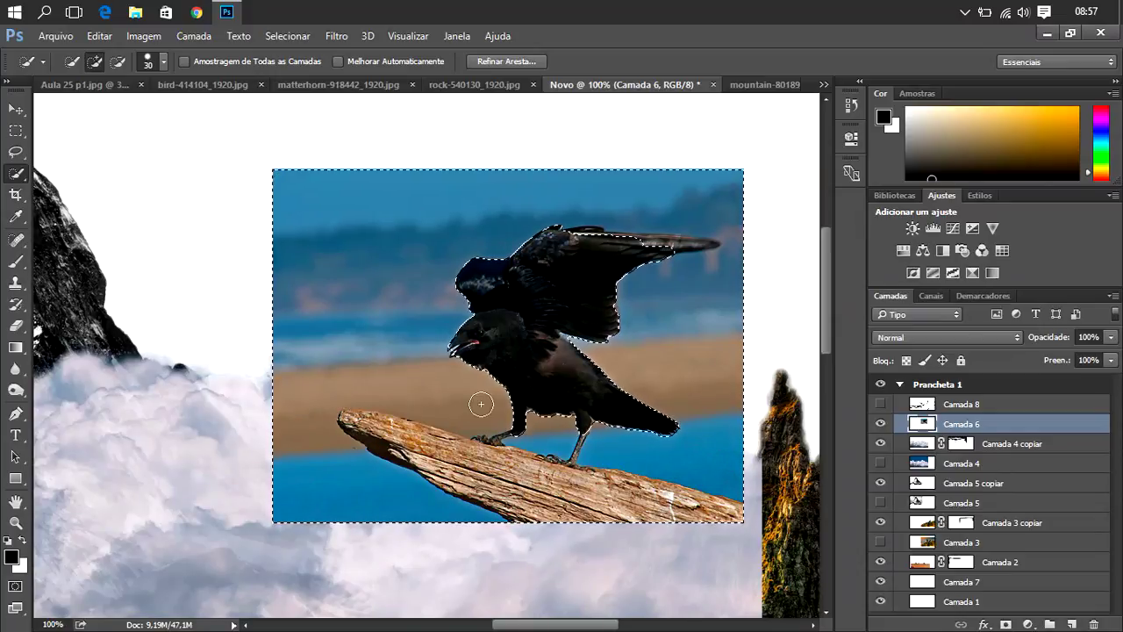
left_click(118, 61)
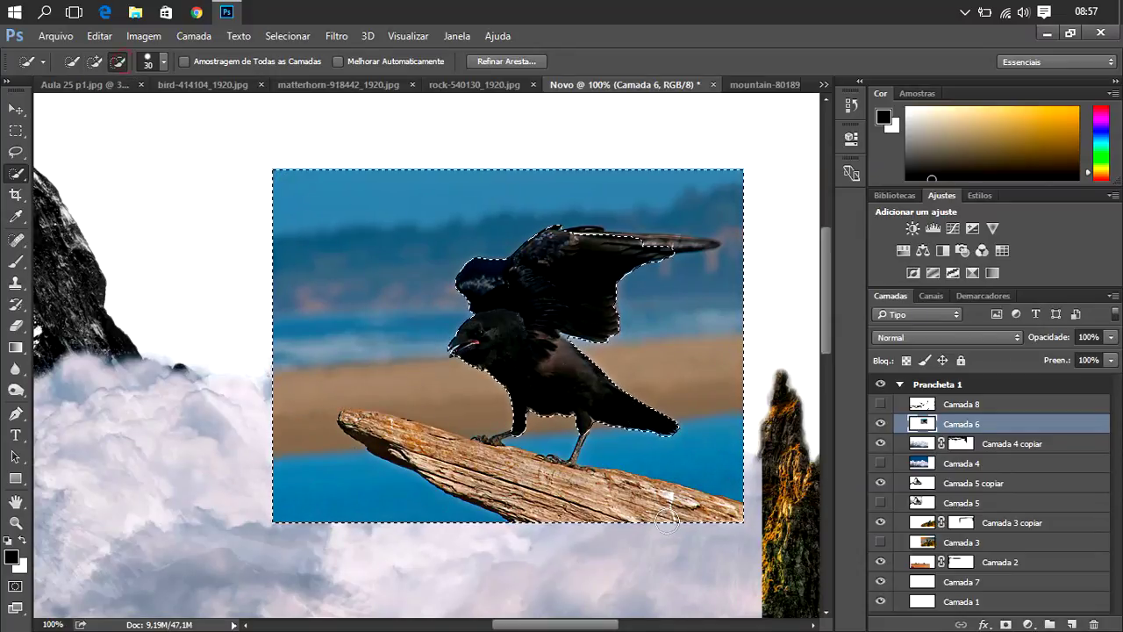
mouse_move(668, 517)
left_mouse_down()
mouse_move(640, 516)
mouse_move(699, 515)
left_mouse_up()
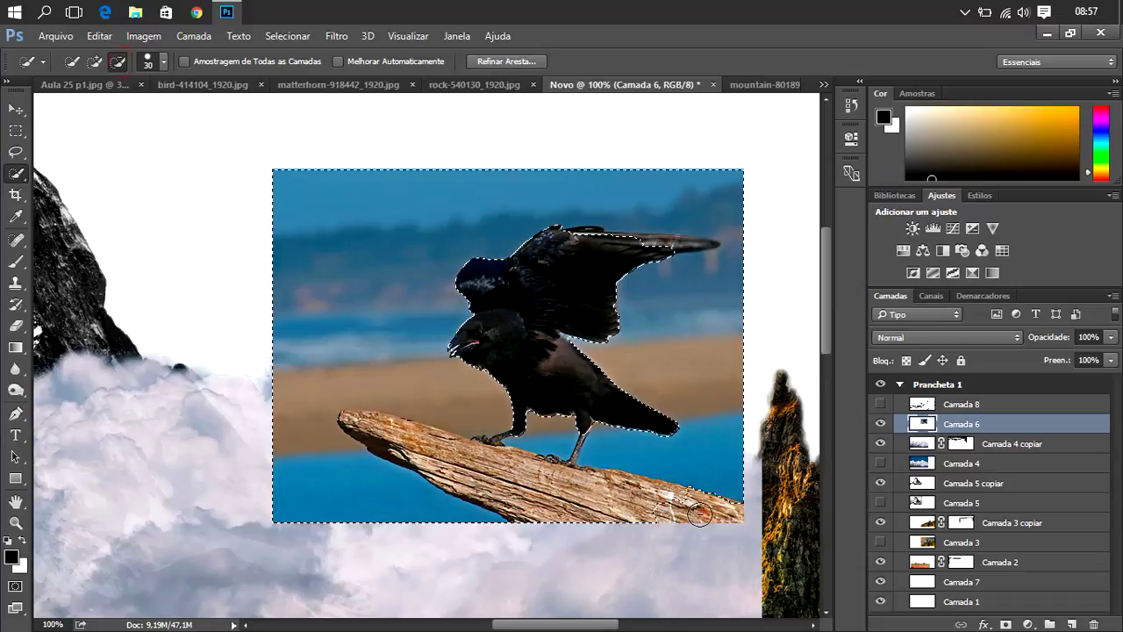
left_click_drag(581, 500, 558, 491)
left_click_drag(482, 469, 497, 477)
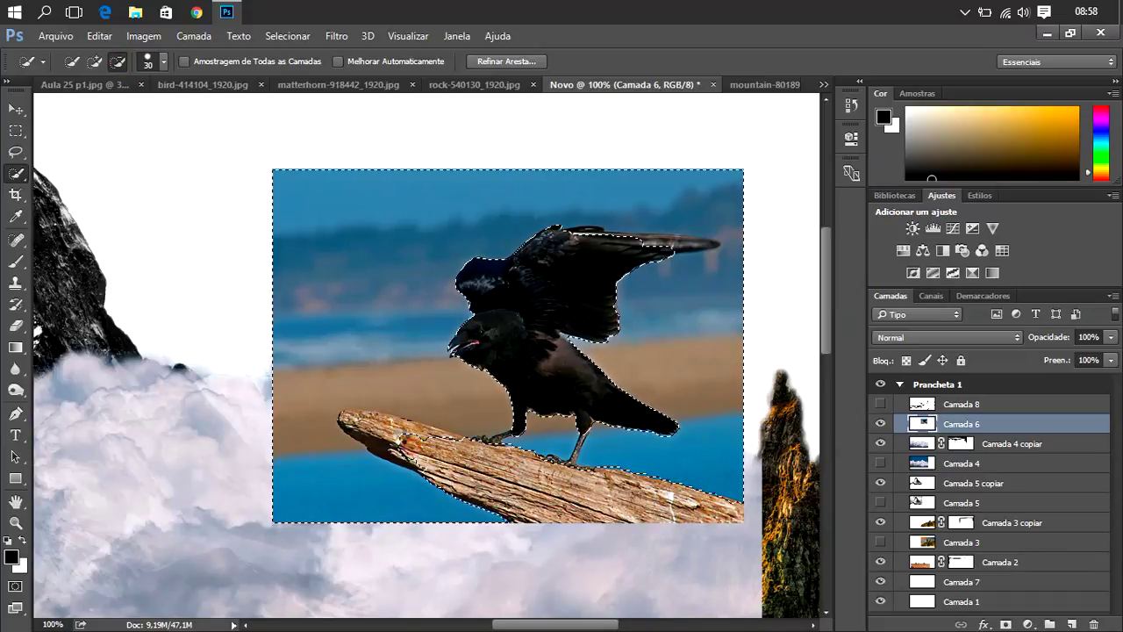
mouse_move(418, 467)
left_mouse_down()
mouse_move(375, 424)
mouse_move(402, 442)
mouse_move(443, 441)
left_mouse_up()
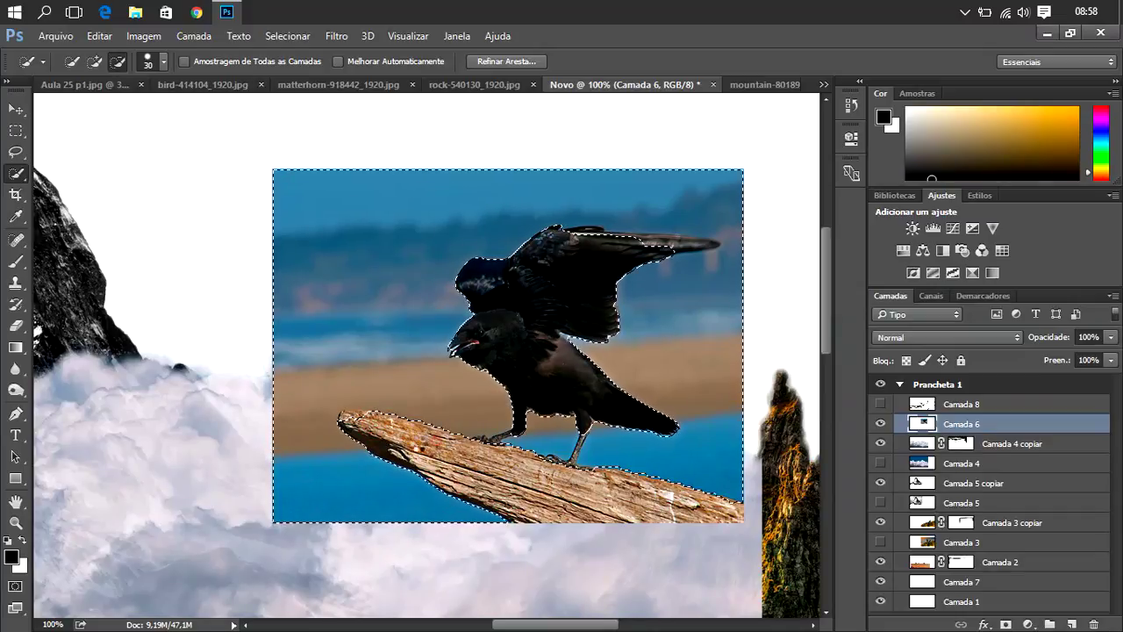
mouse_move(377, 431)
left_mouse_down()
mouse_move(403, 439)
mouse_move(349, 419)
left_mouse_up()
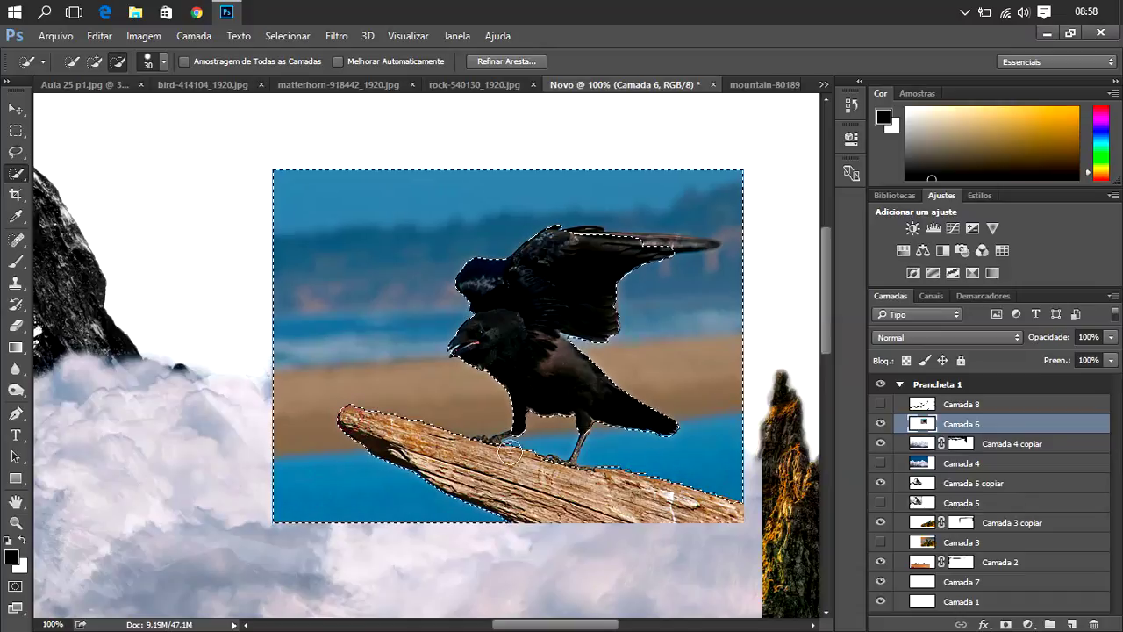
left_click_drag(510, 451, 613, 475)
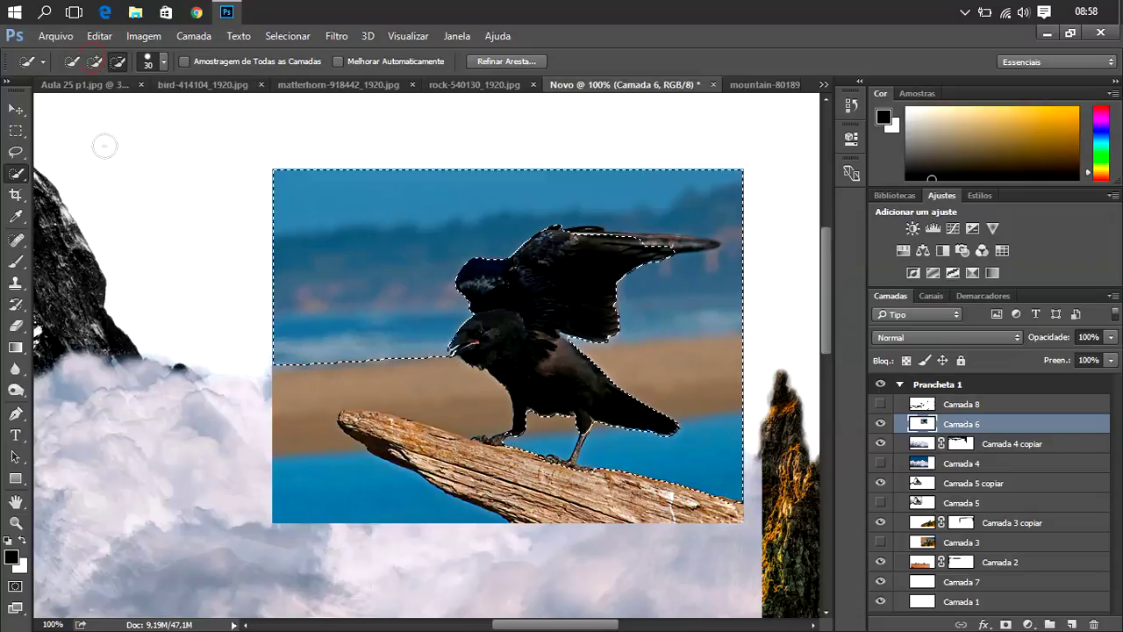
- Add the beach area to the selection, undoing stray water and wing additions
left_click(95, 61)
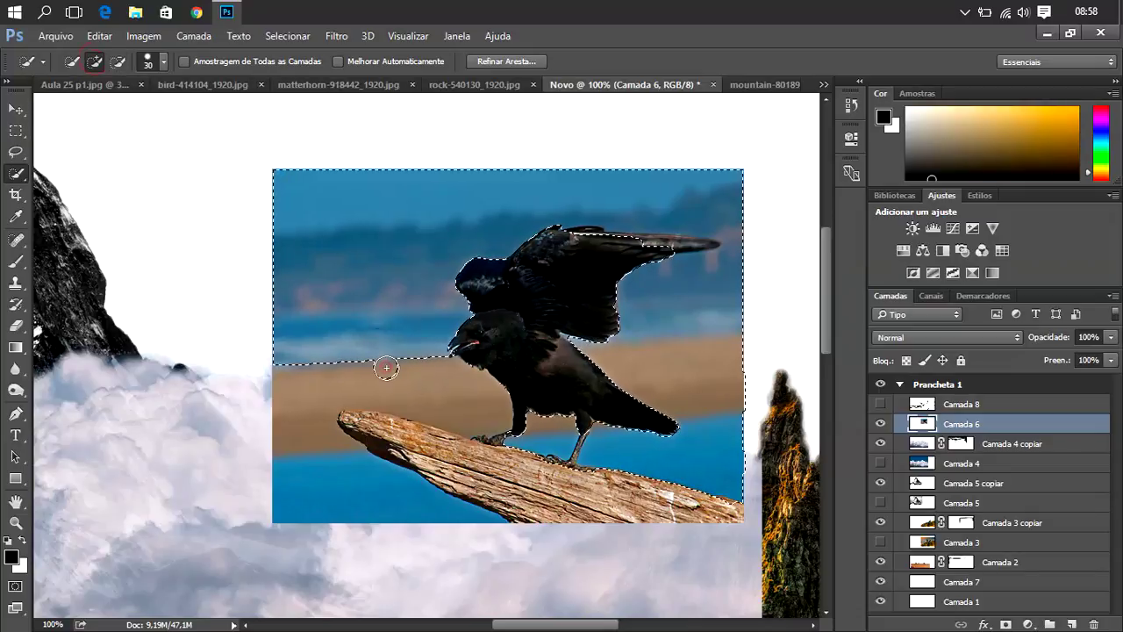
left_click_drag(429, 388, 343, 381)
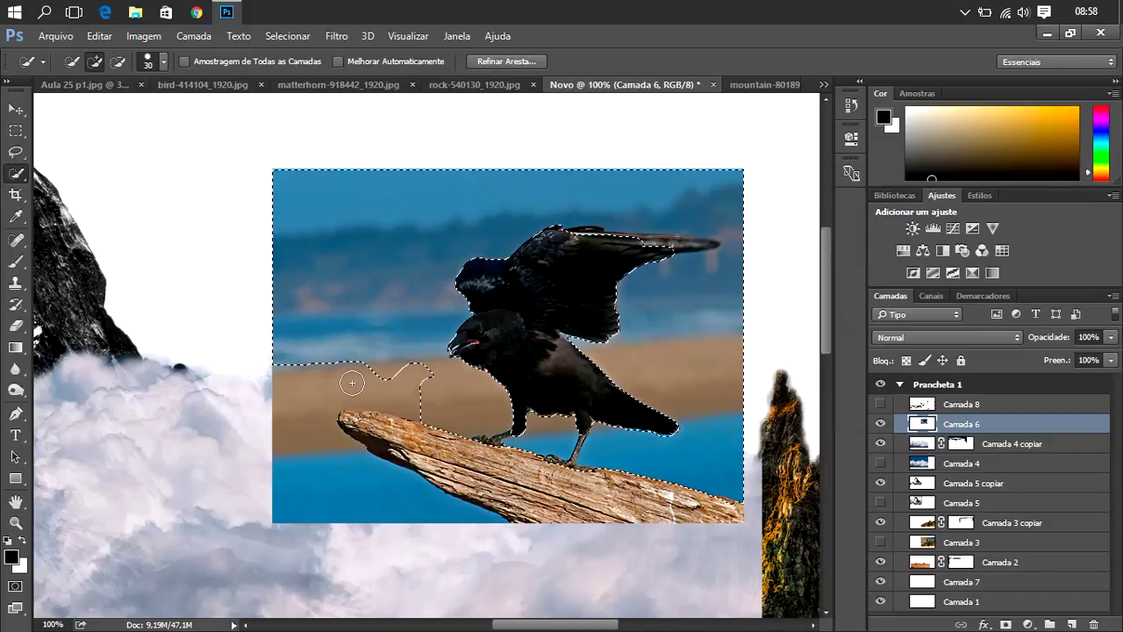
left_click_drag(417, 375, 428, 383)
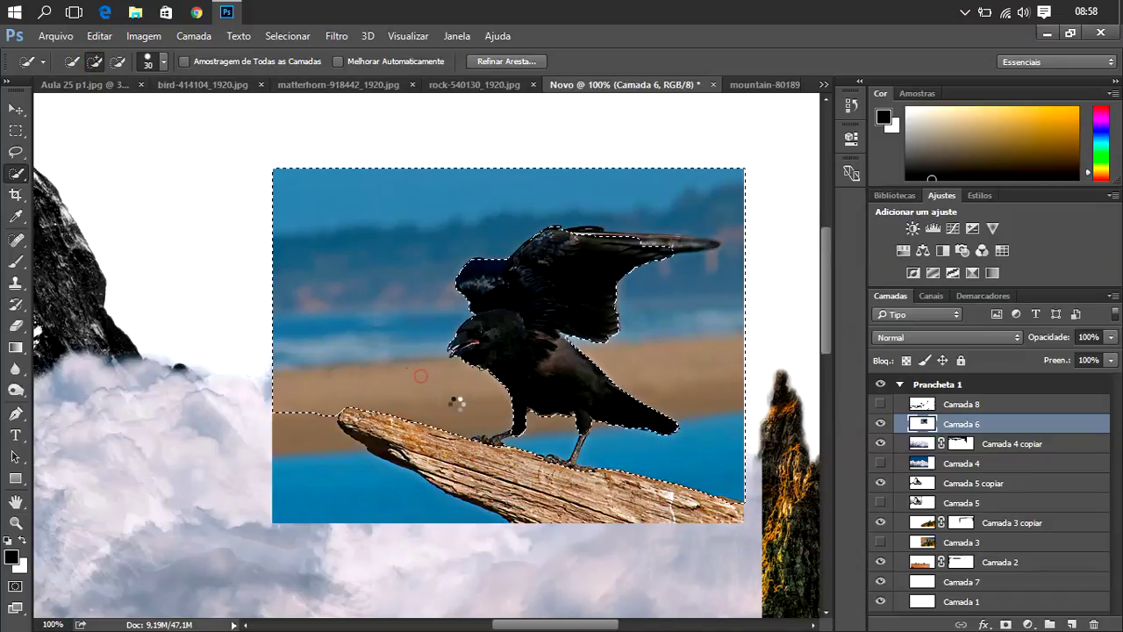
left_click_drag(337, 436, 389, 482)
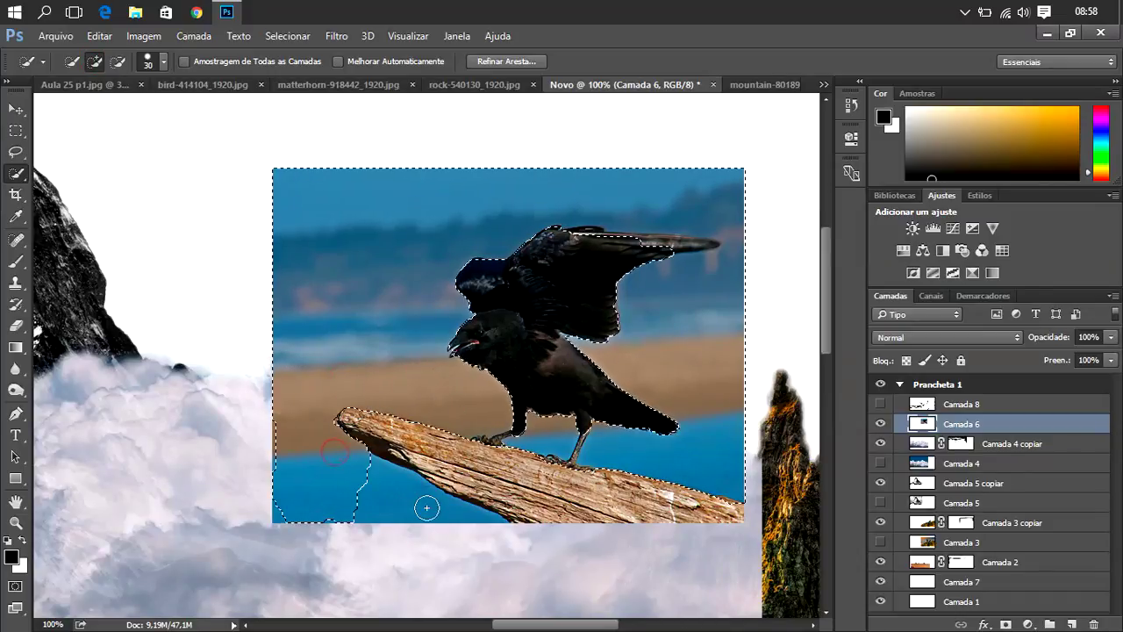
key("ctrl+z")
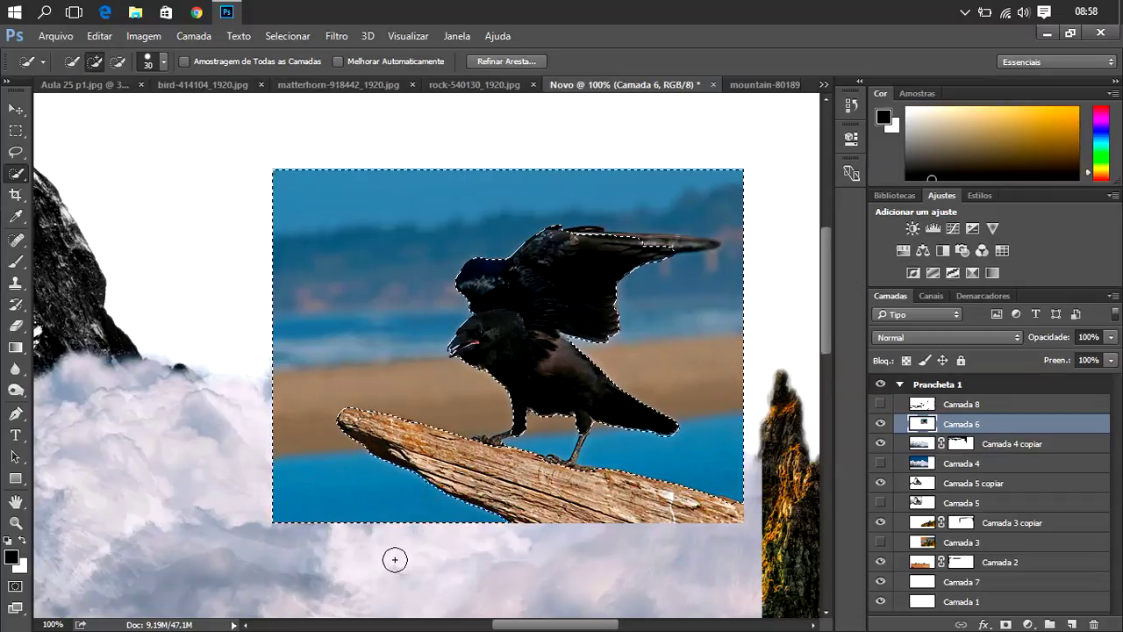
left_click_drag(652, 243, 496, 298)
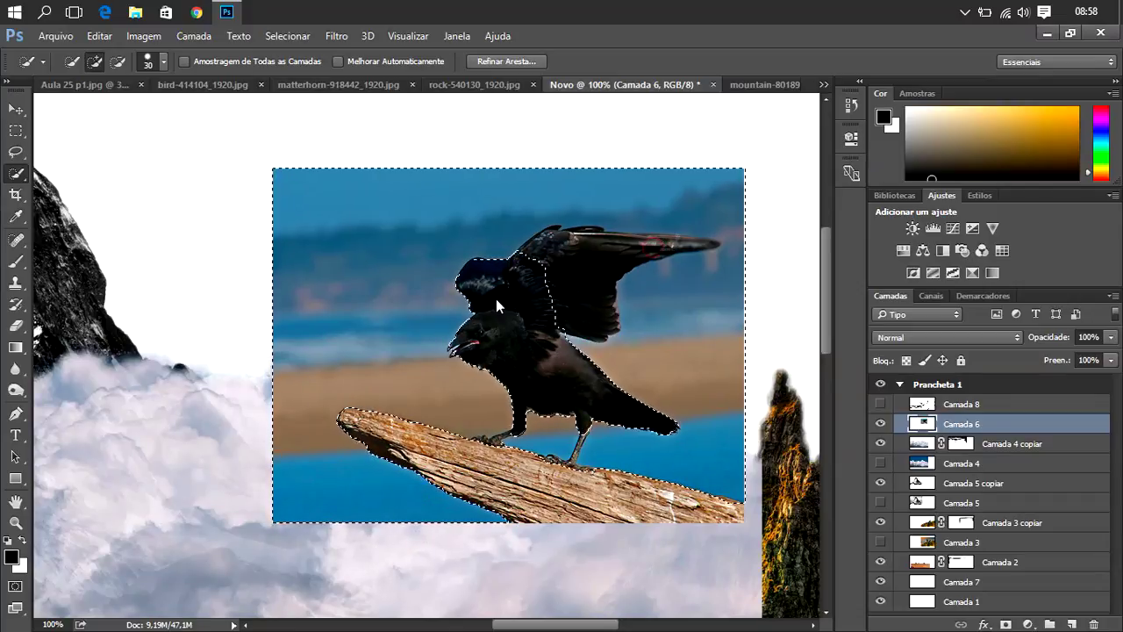
key("ctrl+z")
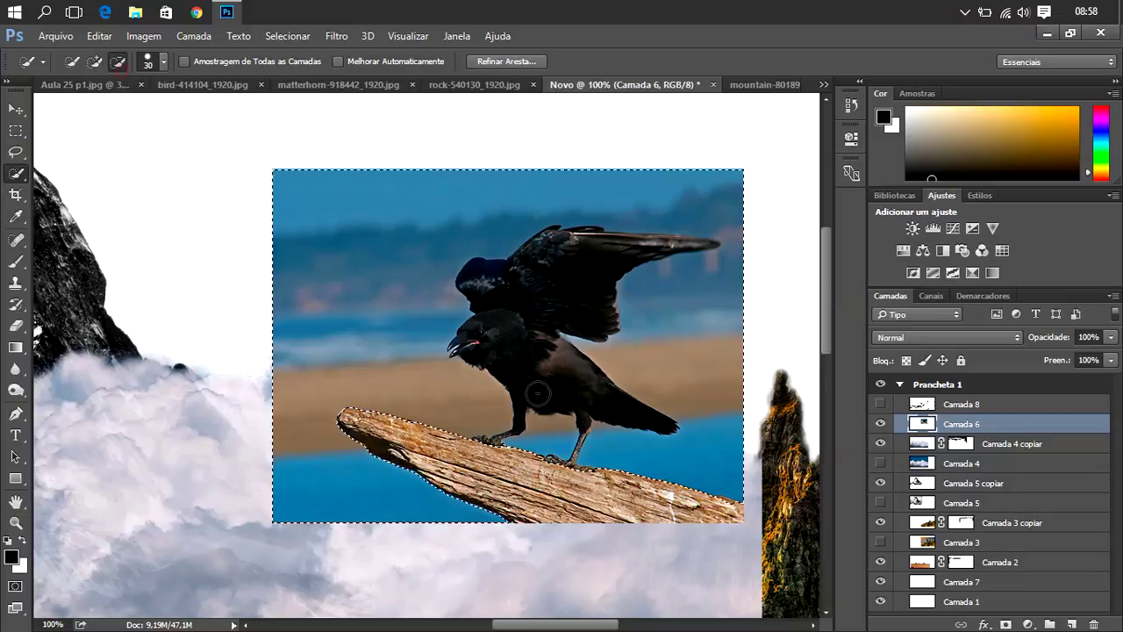
right_click(496, 441)
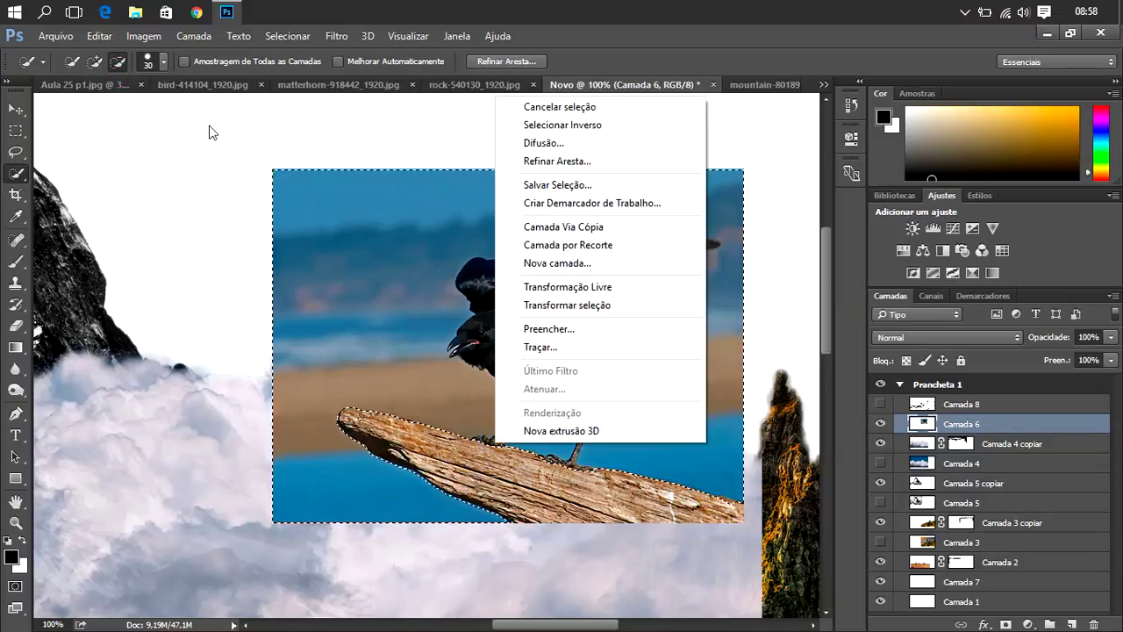
- Shrink the Quick Selection brush from 30 px to 12 px and zoom to 400% on the raven
left_click(157, 56)
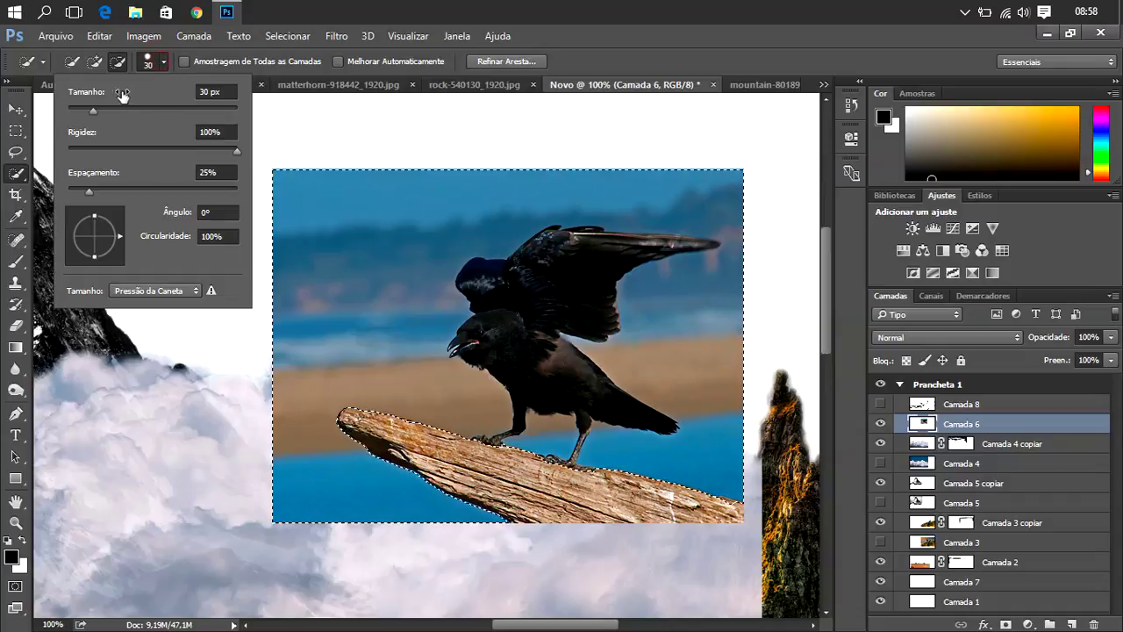
left_click_drag(83, 101, 76, 106)
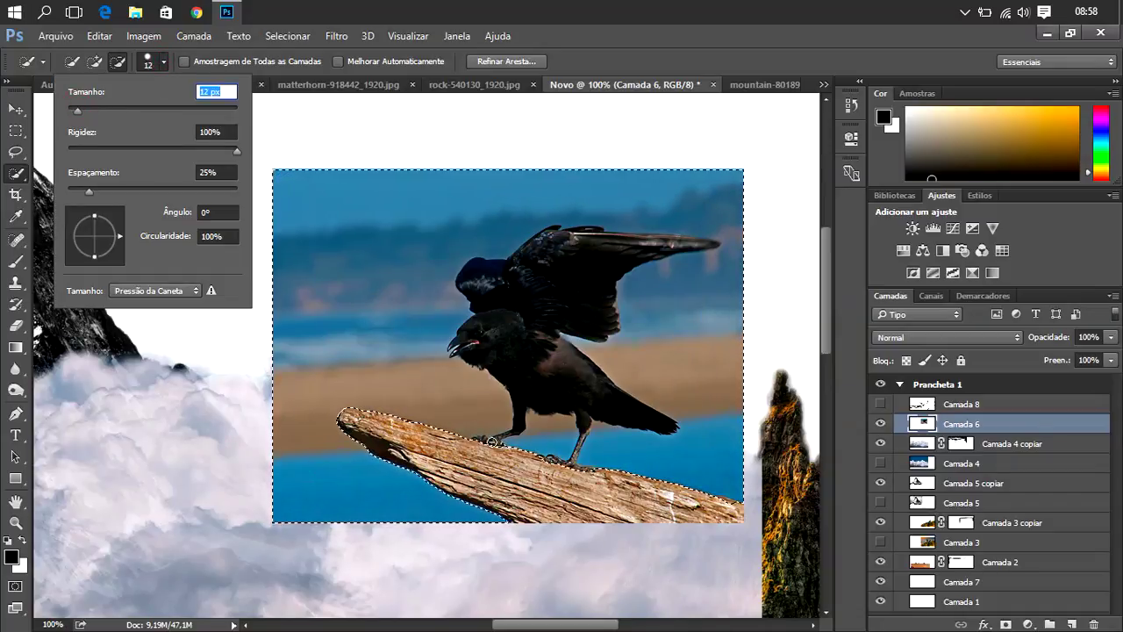
key("ctrl+plus")
key("ctrl+plus")
key("ctrl+plus")
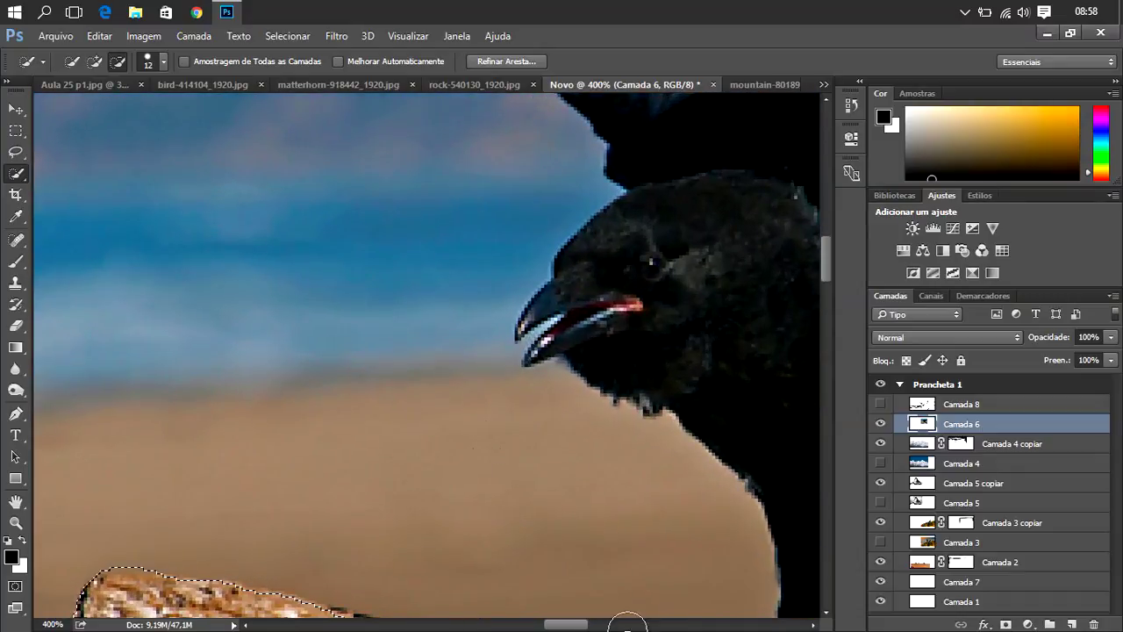
- Set the Quick Selection brush size to 7 px
left_click(606, 625)
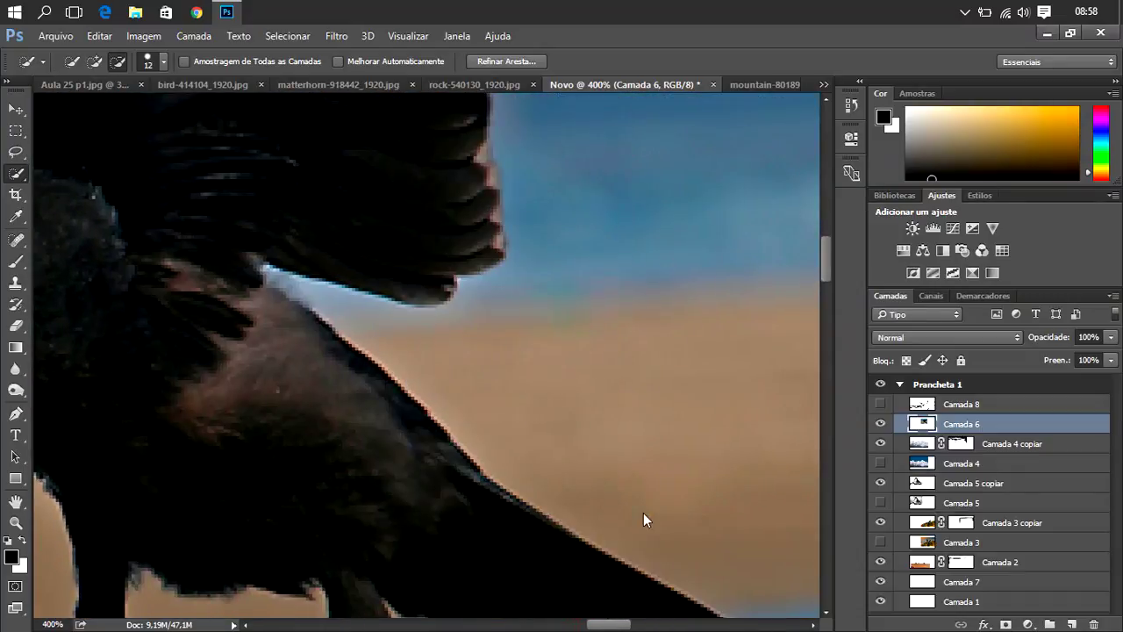
left_click_drag(821, 262, 822, 287)
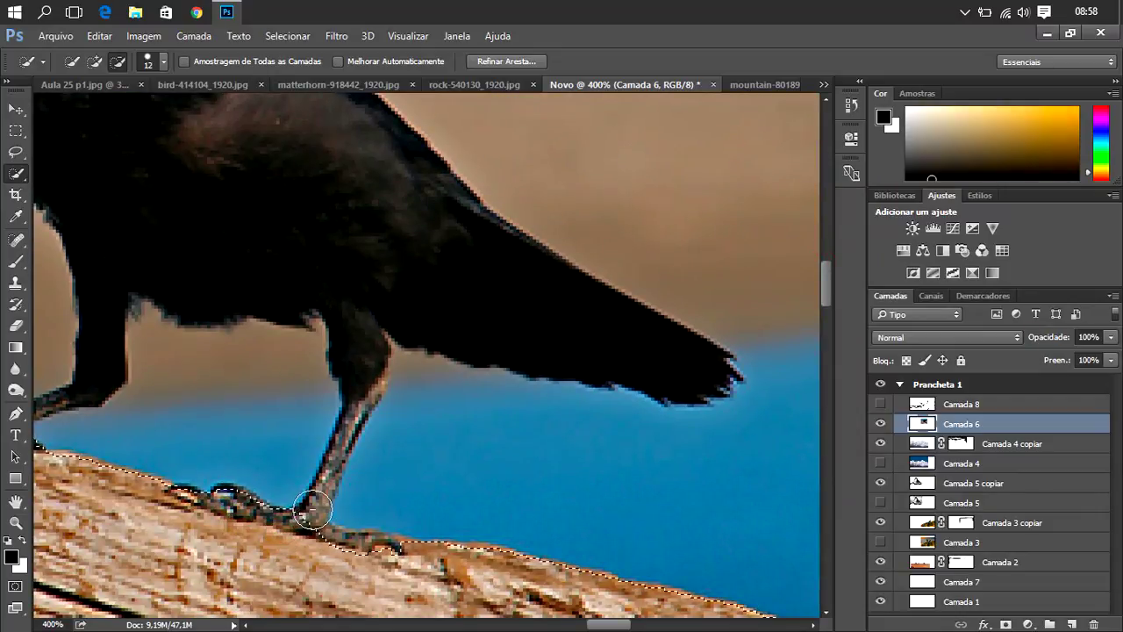
right_click(313, 508)
left_click(165, 63)
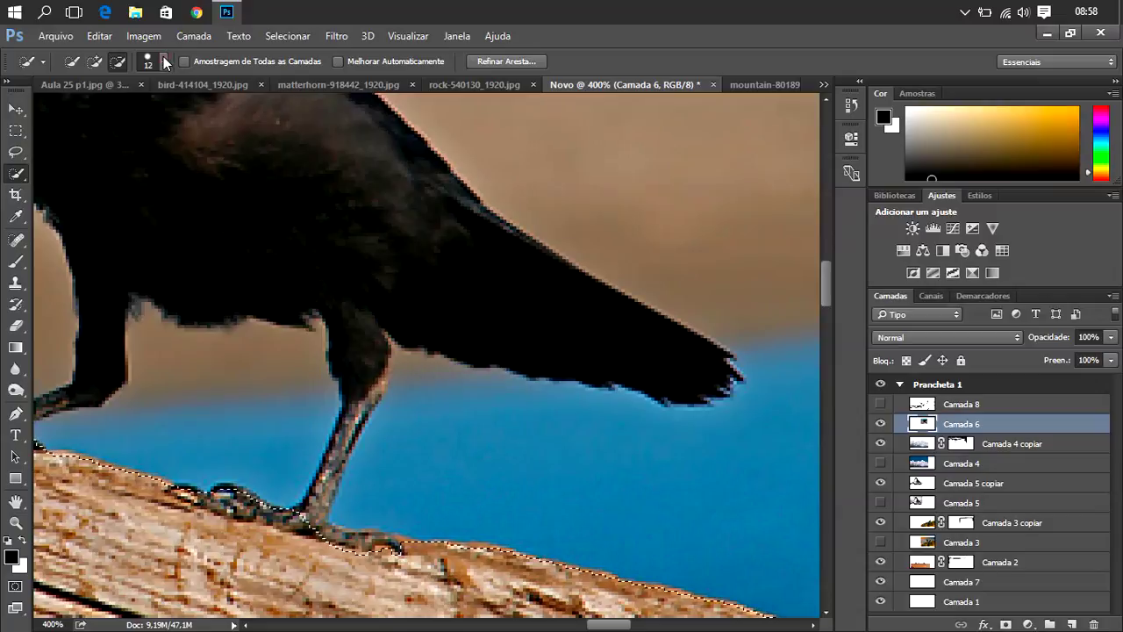
left_click(74, 109)
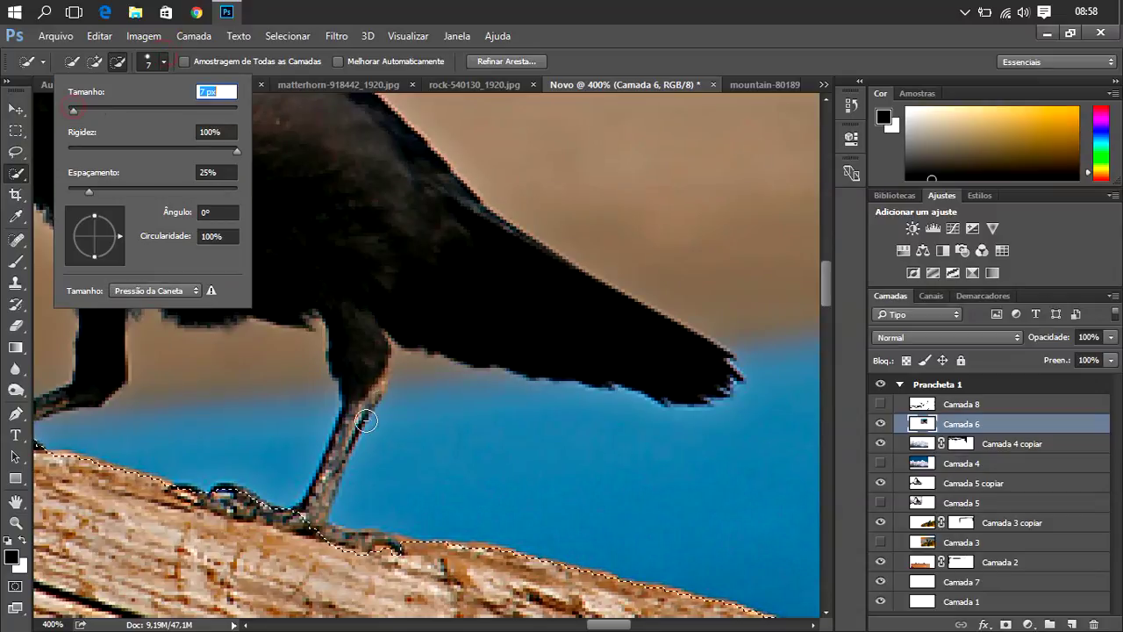
- Add the raven's leg, underside and left foot to the selection, trimming nearby background
left_click_drag(320, 509, 324, 478)
mouse_move(346, 439)
left_mouse_down()
mouse_move(365, 390)
mouse_move(358, 351)
left_mouse_up()
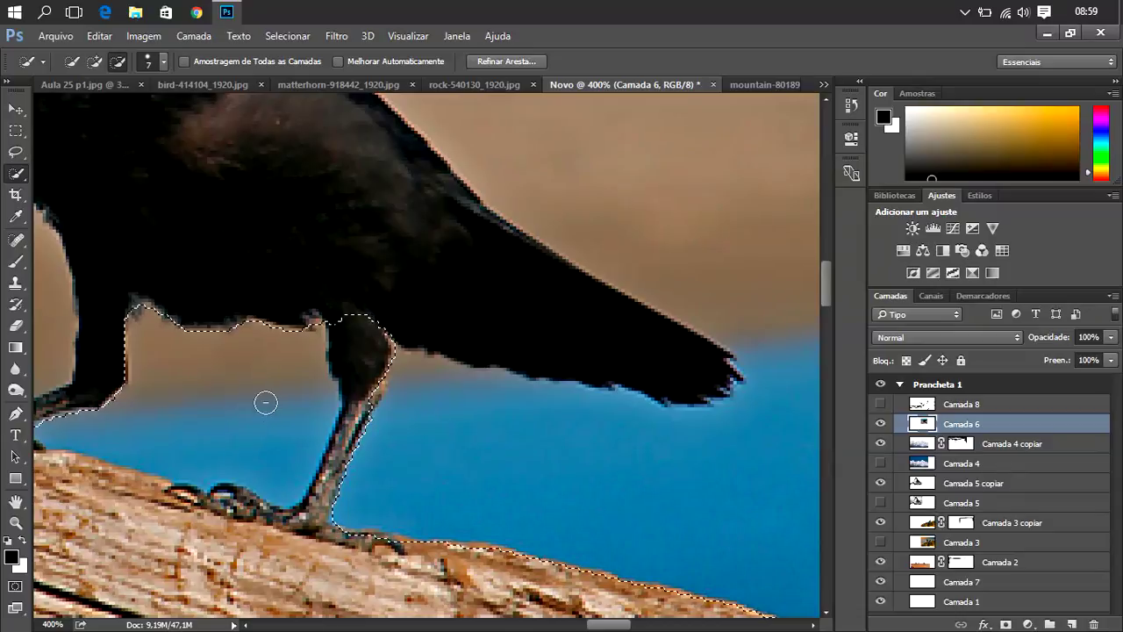
left_click(96, 384)
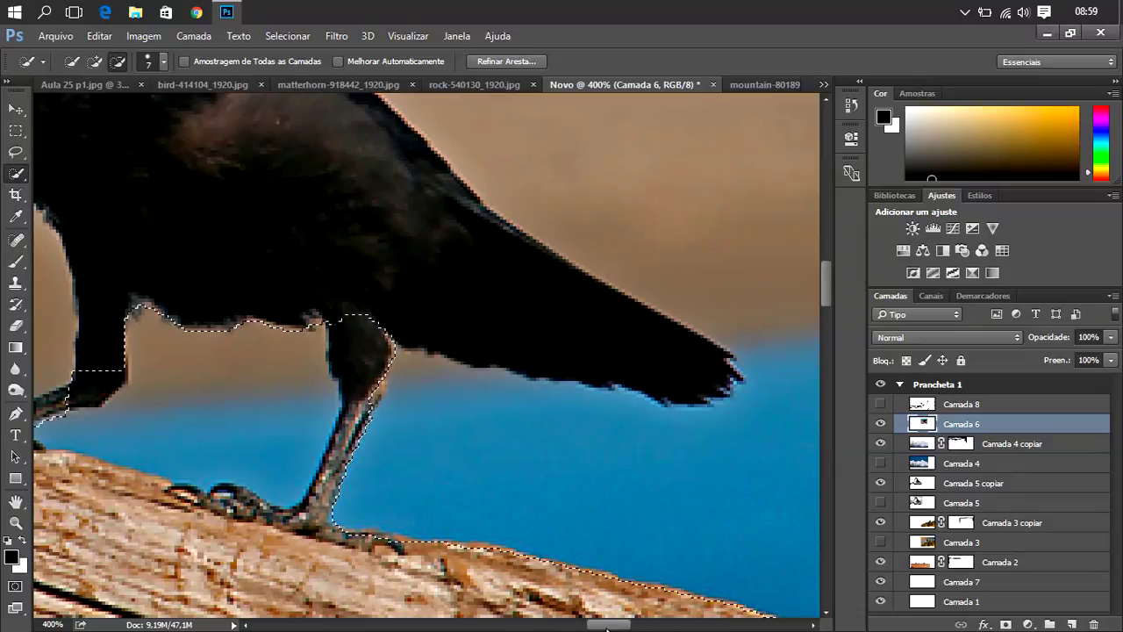
left_click_drag(608, 624, 591, 628)
left_click(300, 424)
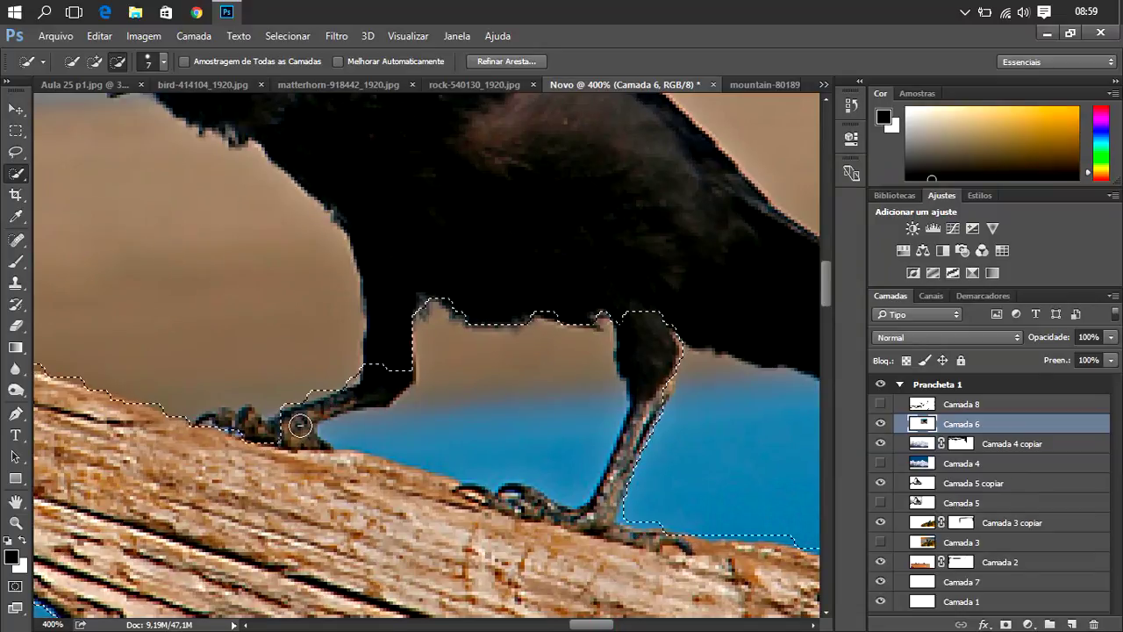
left_click(259, 428)
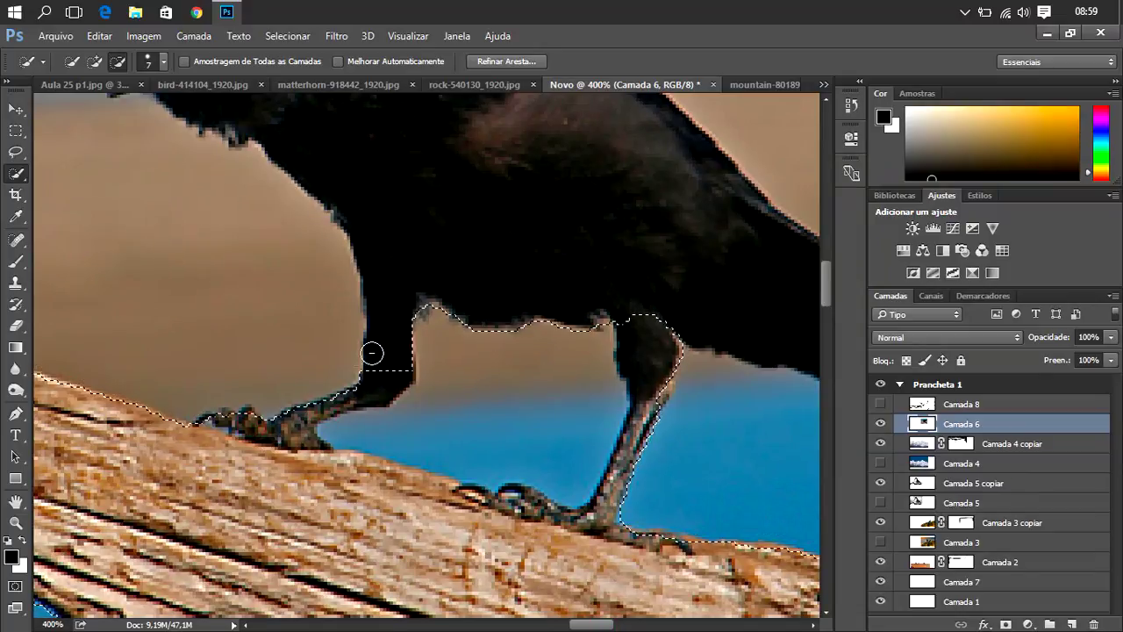
- Refine around the left leg and extend the selection across the raven's whole body
left_click(382, 252)
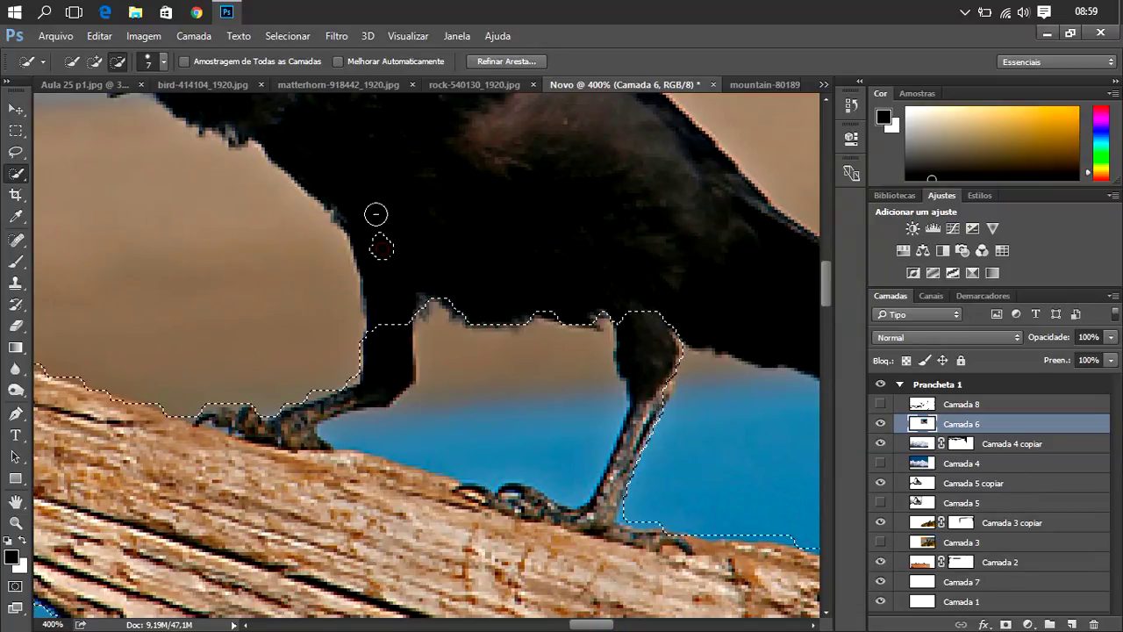
left_click_drag(373, 201, 709, 228)
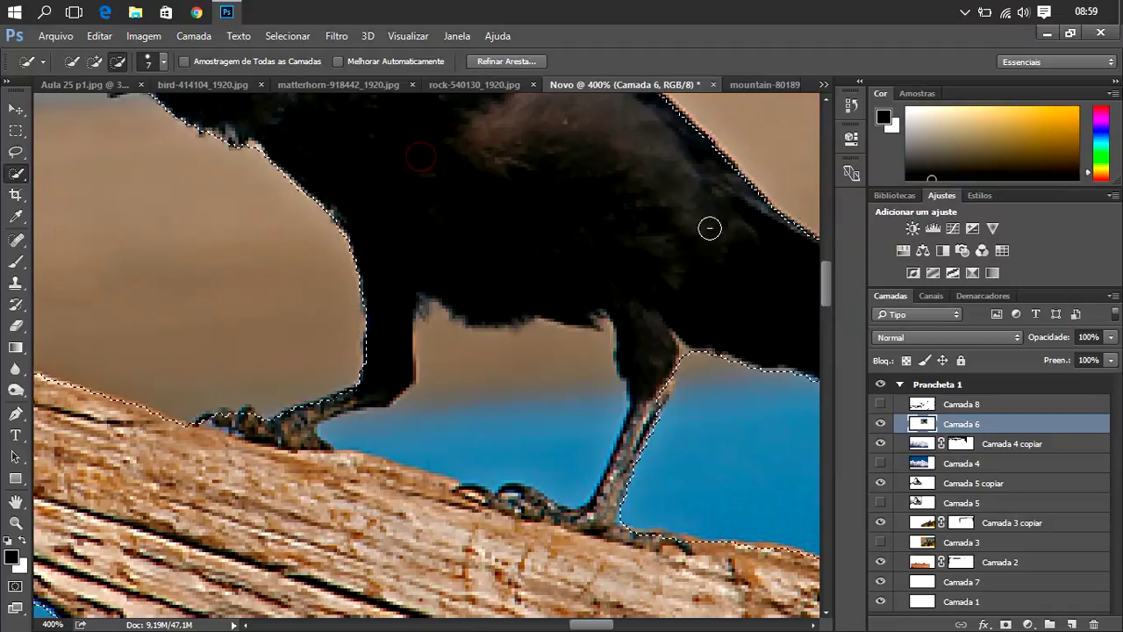
left_click_drag(609, 624, 632, 608)
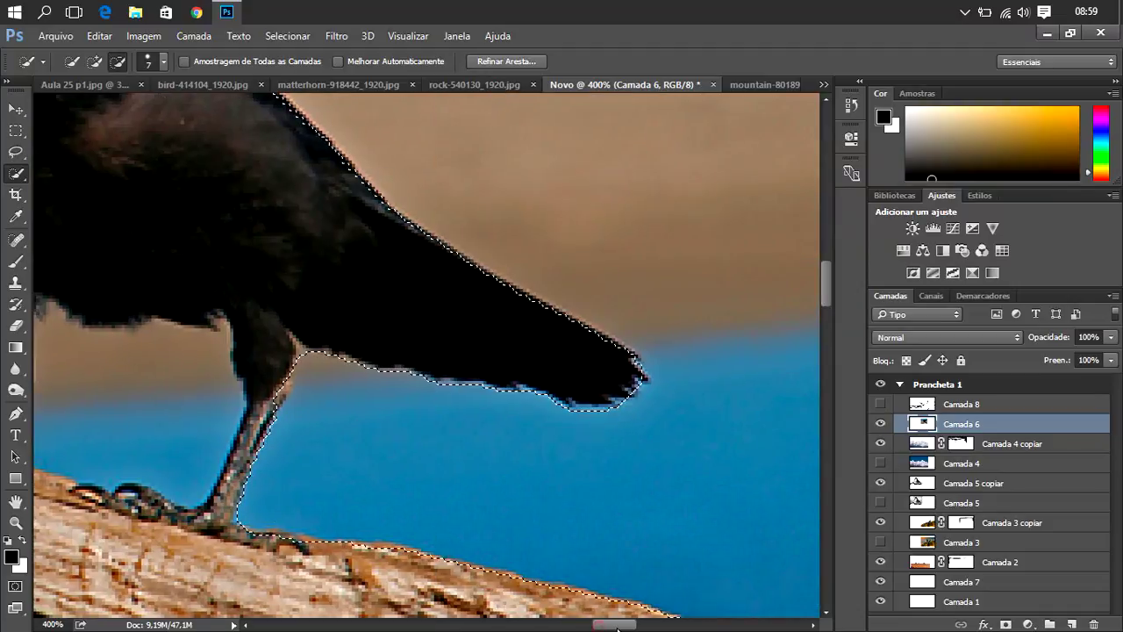
left_click_drag(827, 276, 841, 231)
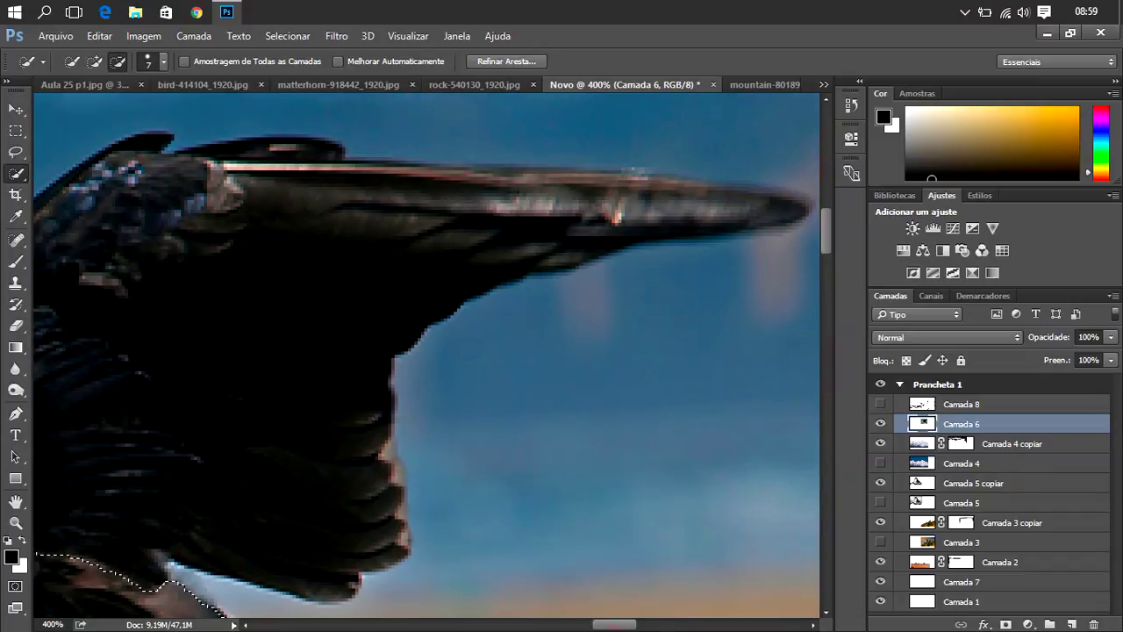
- Add the raven's head and wing, trimming excess selection along the wing tip edges
left_click(586, 624)
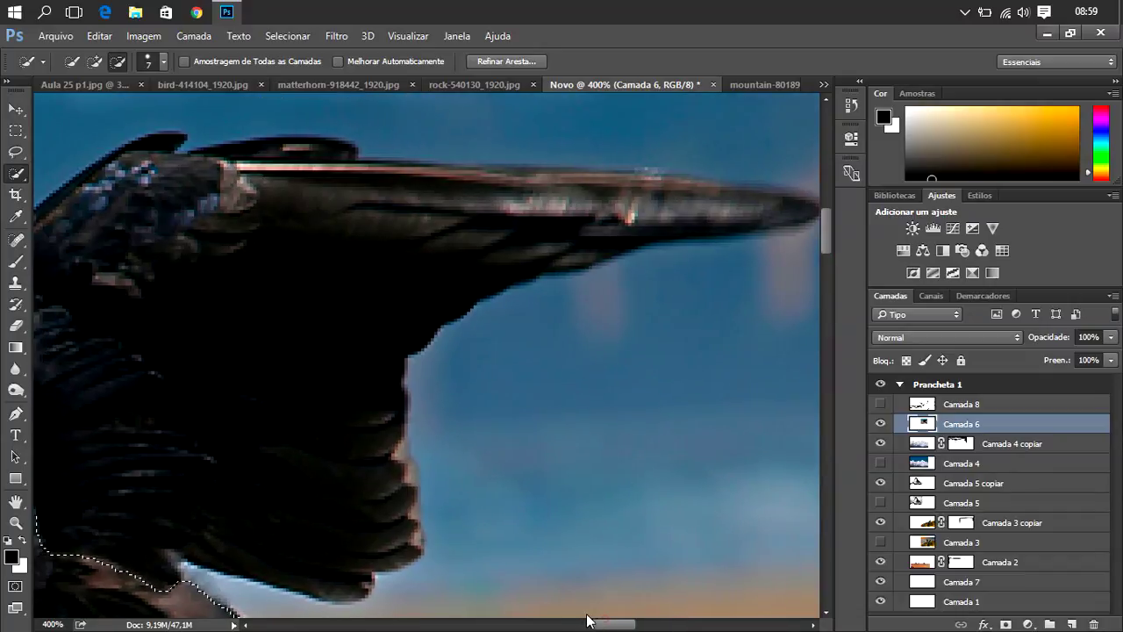
left_click(477, 488)
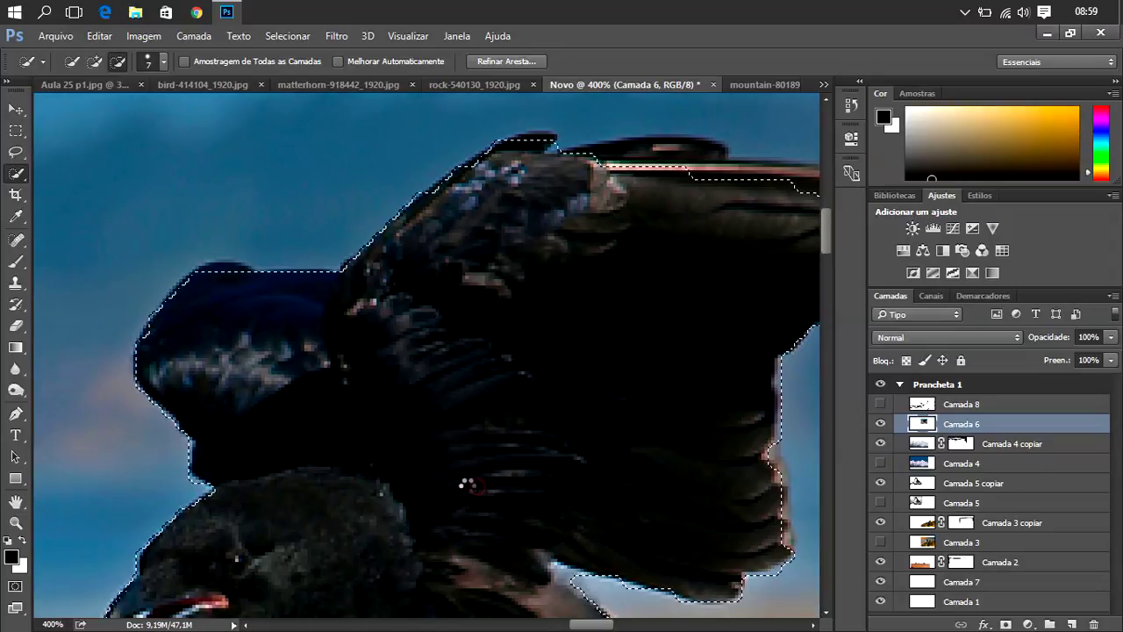
left_click_drag(595, 626, 627, 627)
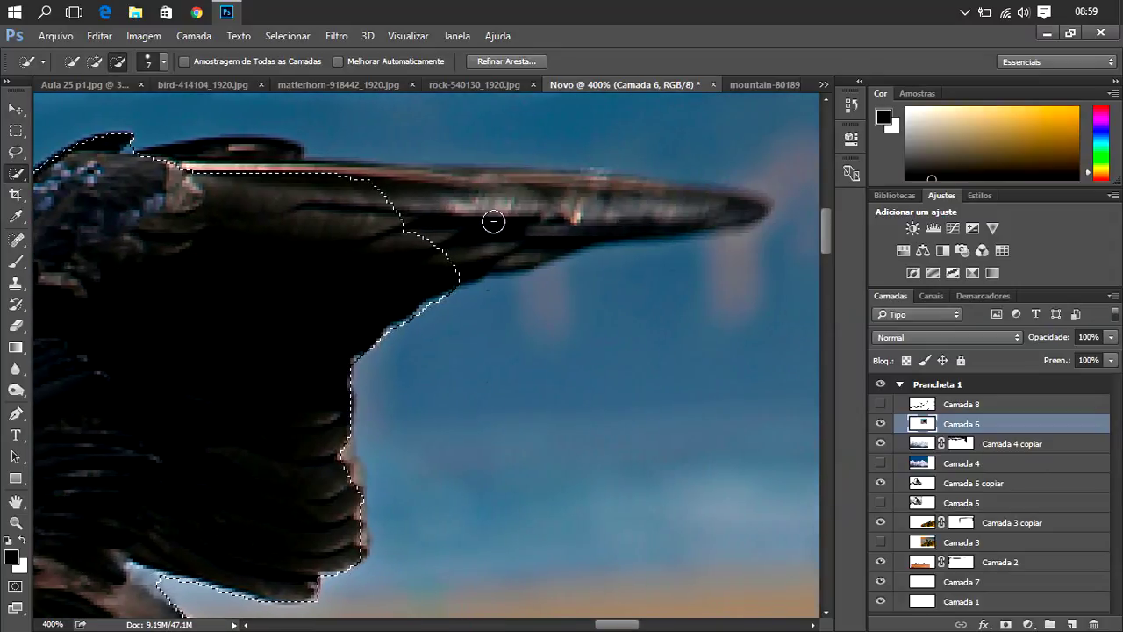
left_click_drag(494, 220, 641, 205)
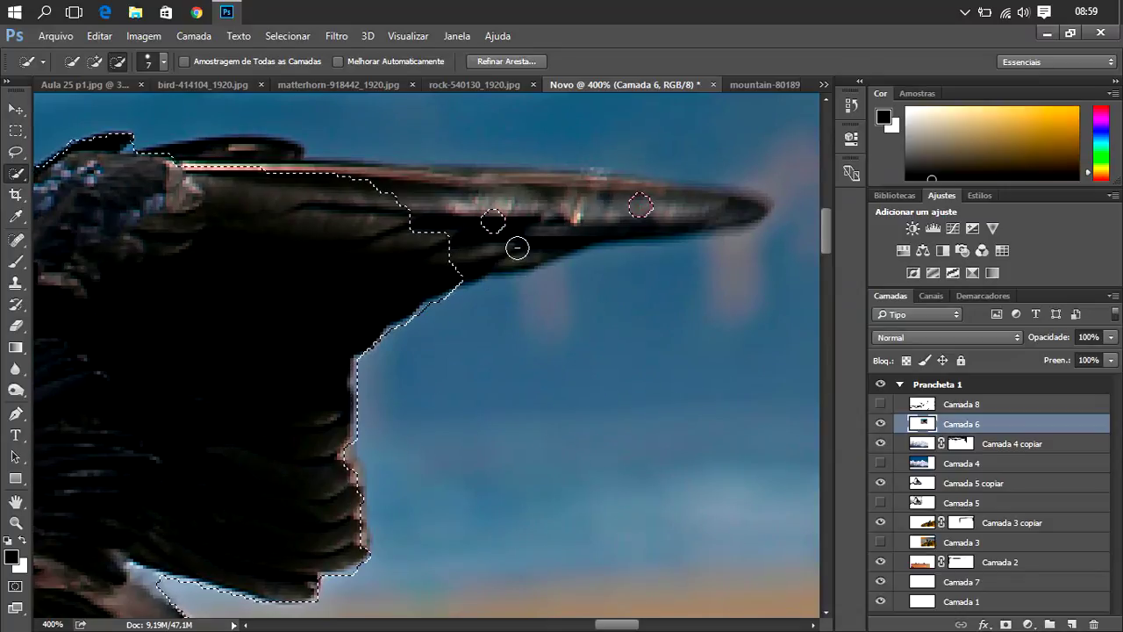
left_click_drag(518, 248, 668, 208)
mouse_move(586, 213)
left_mouse_down()
mouse_move(572, 271)
mouse_move(536, 240)
mouse_move(528, 257)
mouse_move(446, 201)
mouse_move(430, 238)
mouse_move(246, 167)
mouse_move(240, 208)
mouse_move(393, 181)
mouse_move(576, 212)
left_mouse_up()
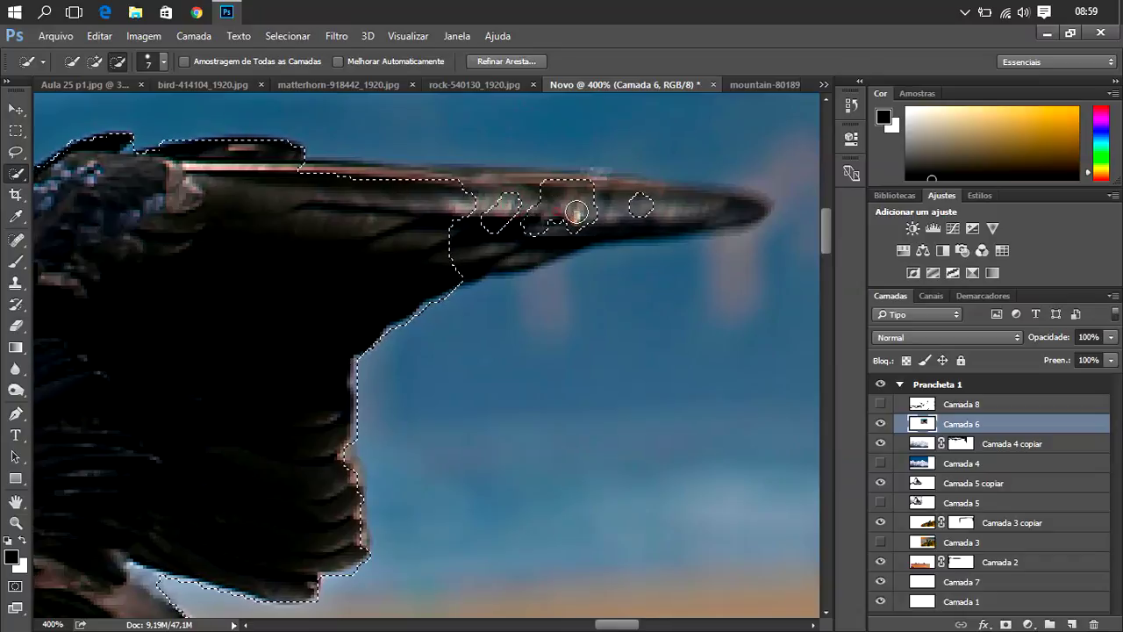
- Extend the selection to the beak tip, trim sky from its top edge, then open Refinar Aresta
mouse_move(650, 216)
left_mouse_down()
mouse_move(614, 208)
mouse_move(647, 208)
left_mouse_up()
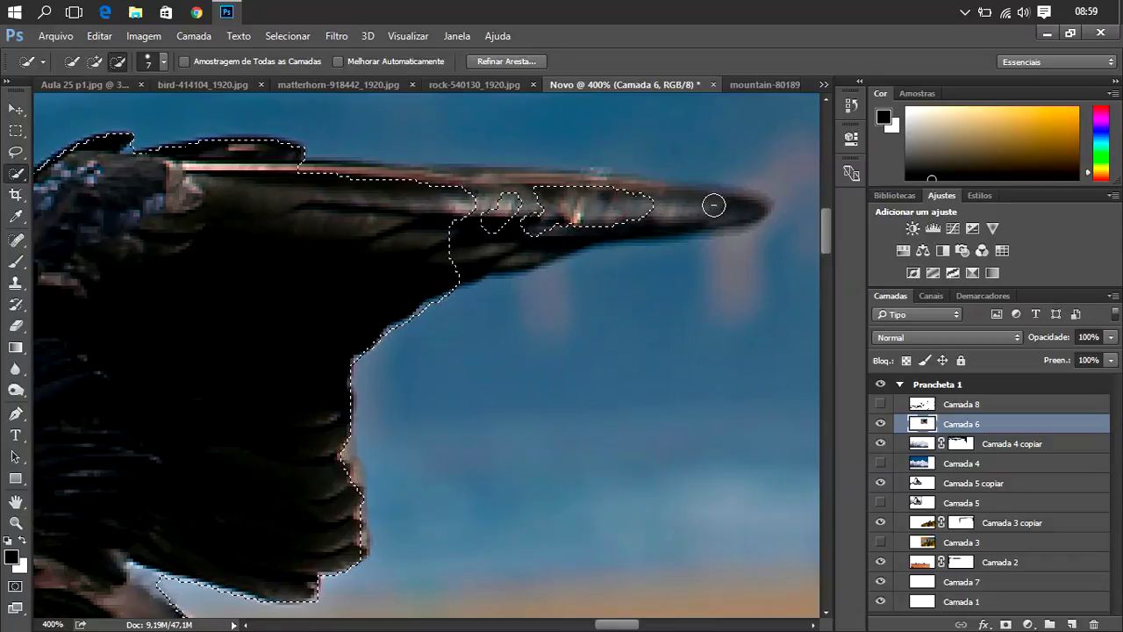
mouse_move(714, 203)
left_mouse_down()
mouse_move(707, 216)
mouse_move(567, 237)
mouse_move(496, 268)
mouse_move(471, 254)
mouse_move(514, 237)
mouse_move(494, 253)
mouse_move(497, 228)
mouse_move(478, 220)
mouse_move(464, 234)
left_mouse_up()
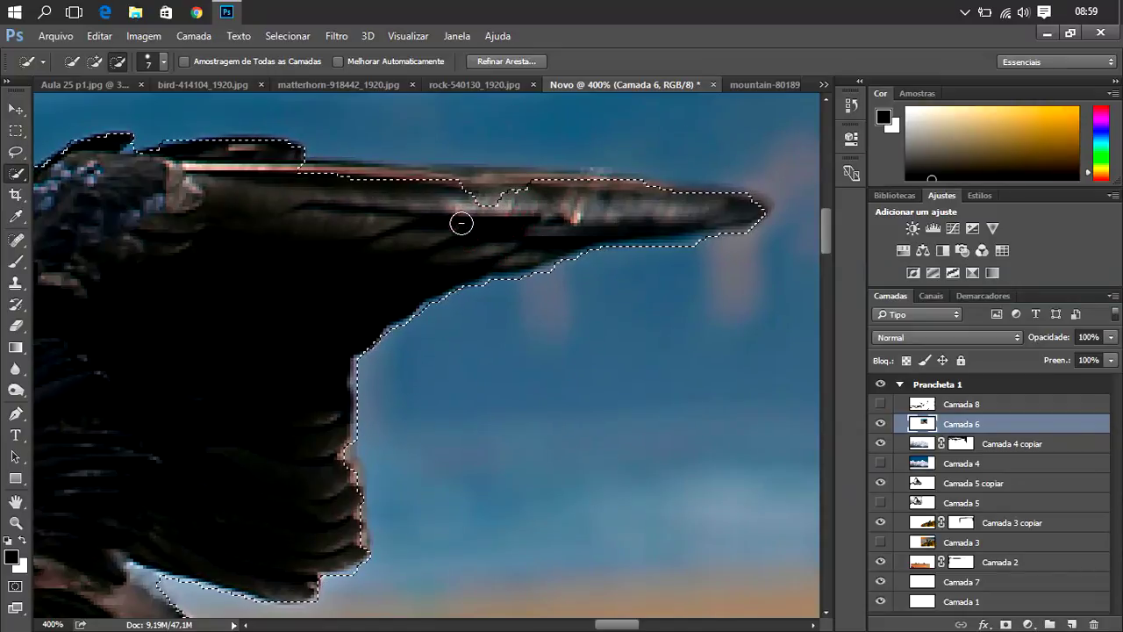
mouse_move(466, 193)
left_mouse_down()
mouse_move(501, 188)
mouse_move(485, 213)
left_mouse_up()
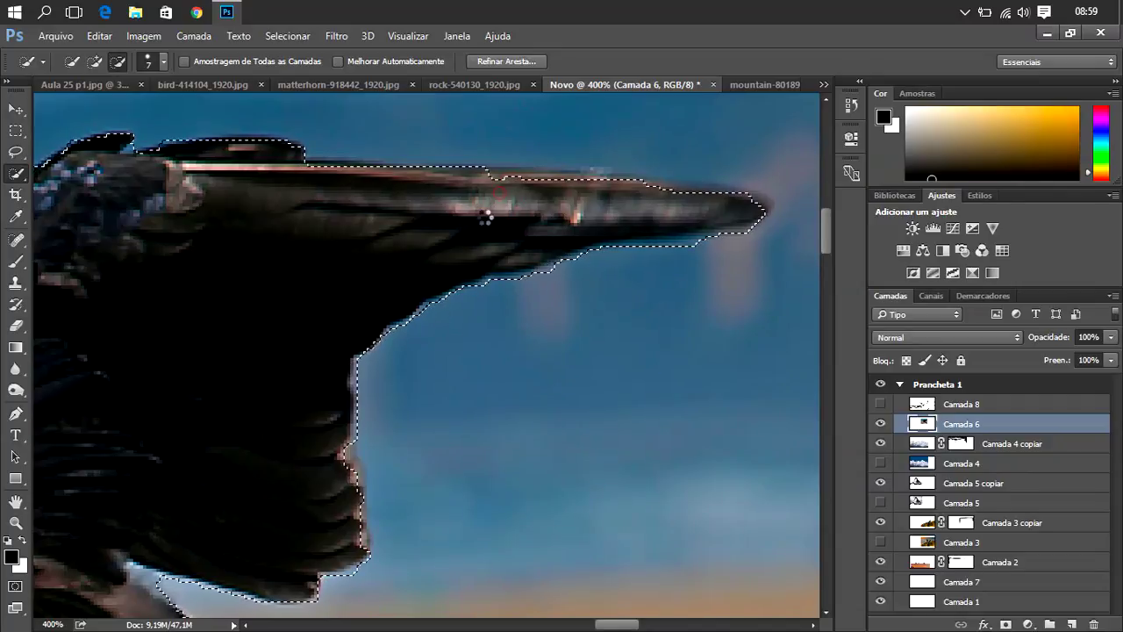
left_click(501, 187)
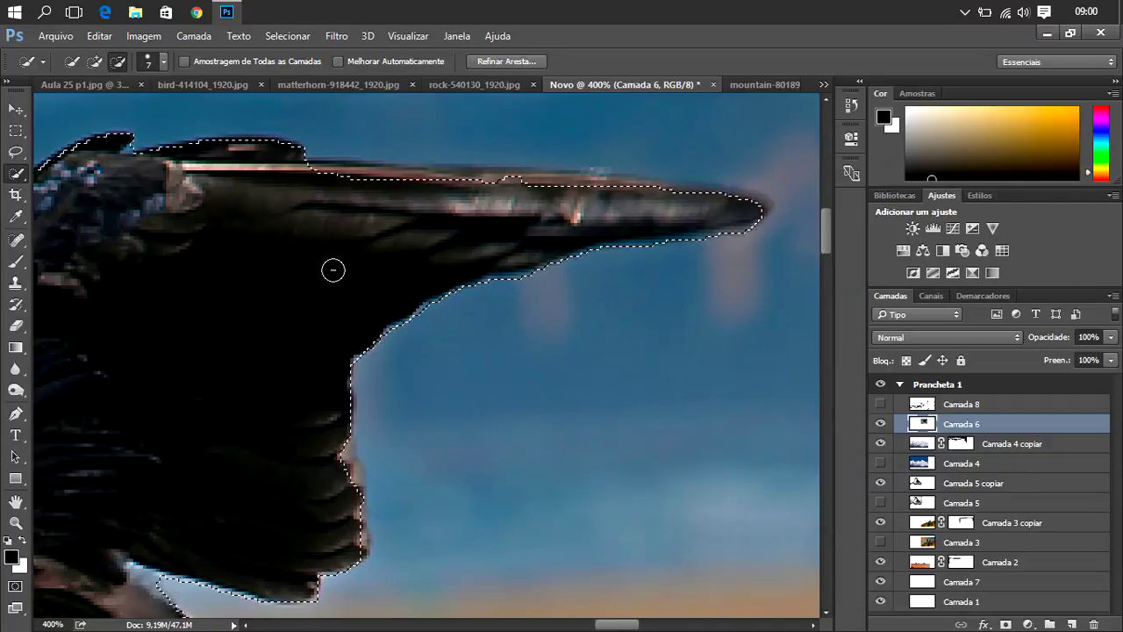
left_click(494, 62)
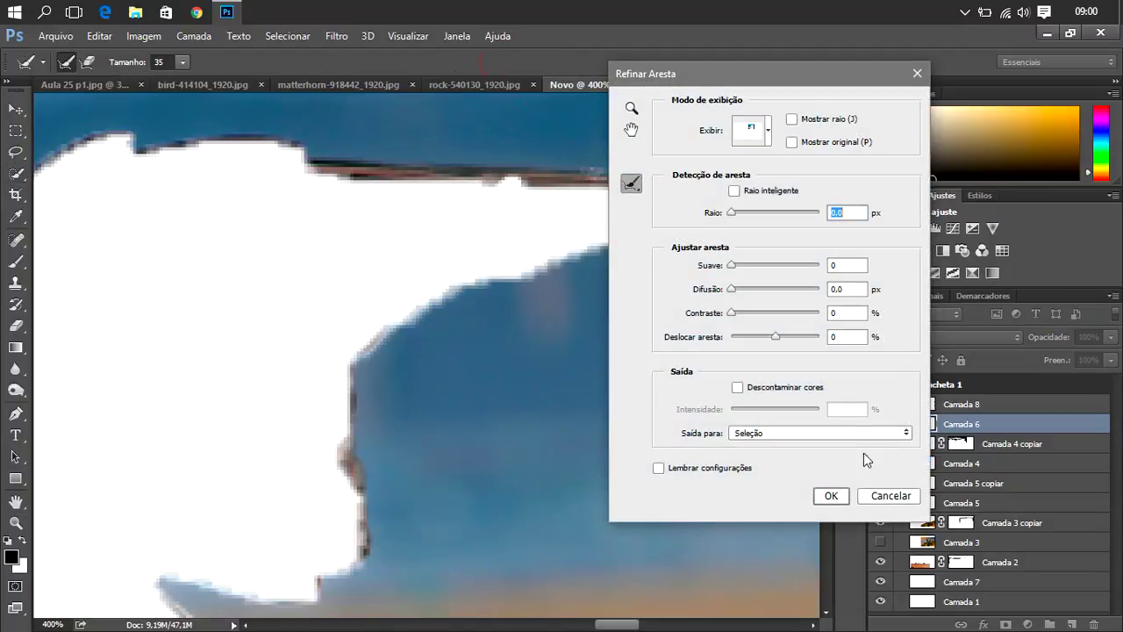
- Apply Refinar Aresta to the crow selection with Raio 3.3 and Suave 11
left_click(885, 497)
right_click(269, 253)
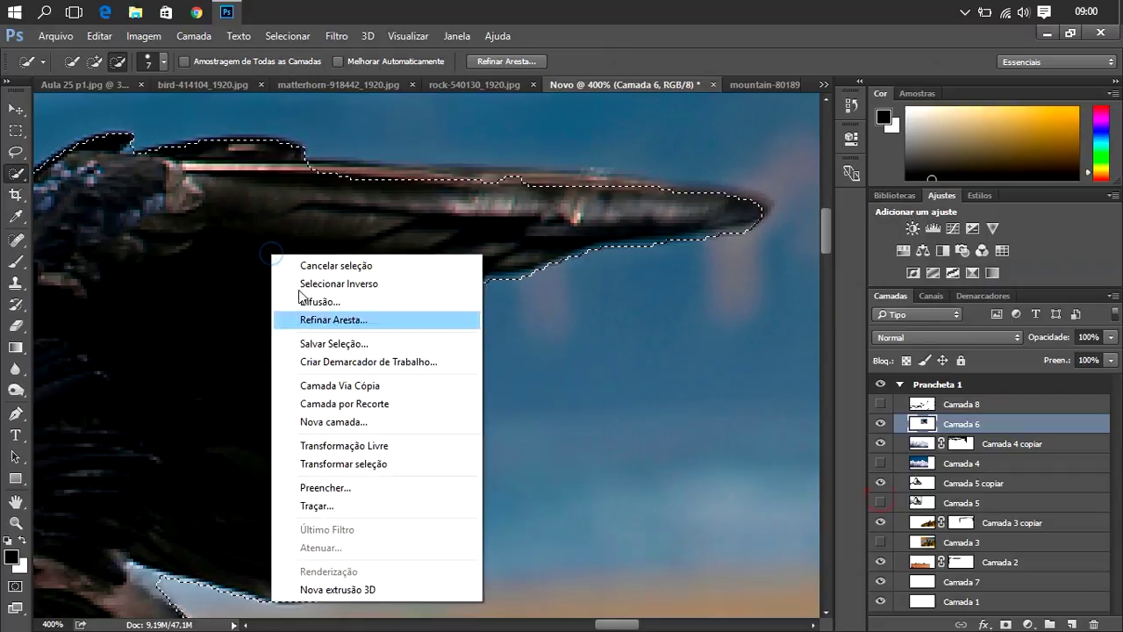
left_click(321, 284)
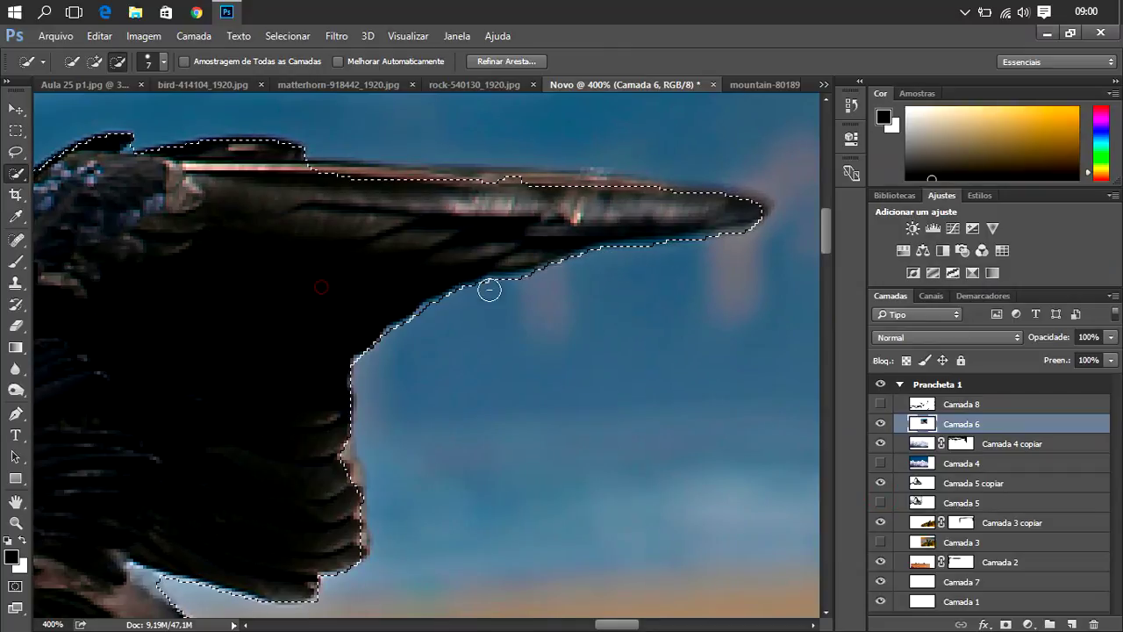
left_click(506, 61)
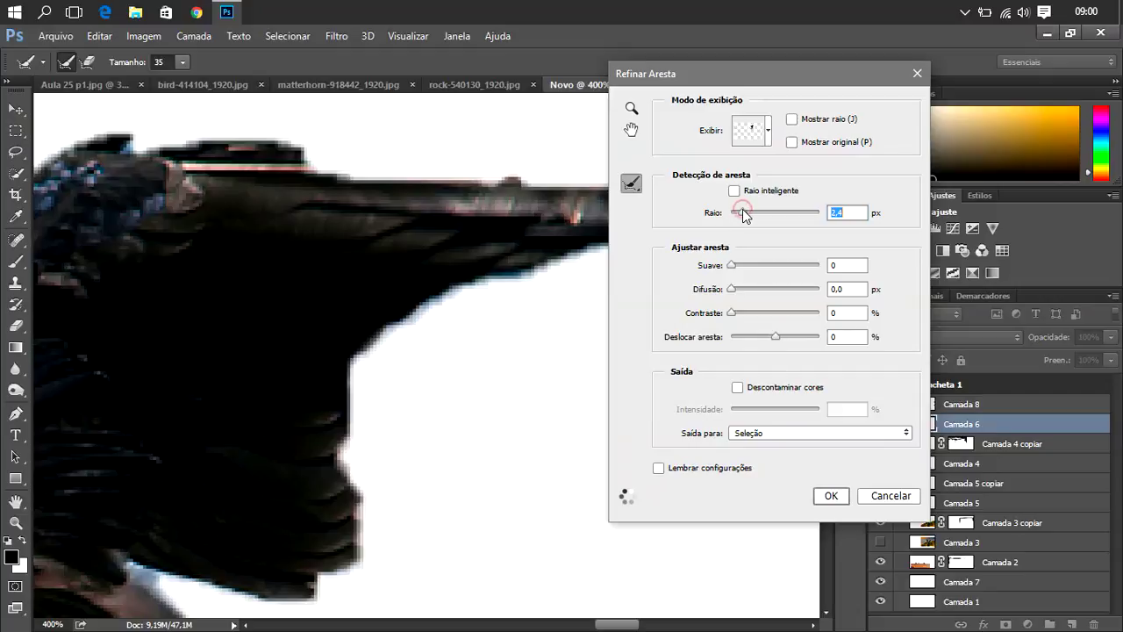
left_click_drag(742, 214, 745, 216)
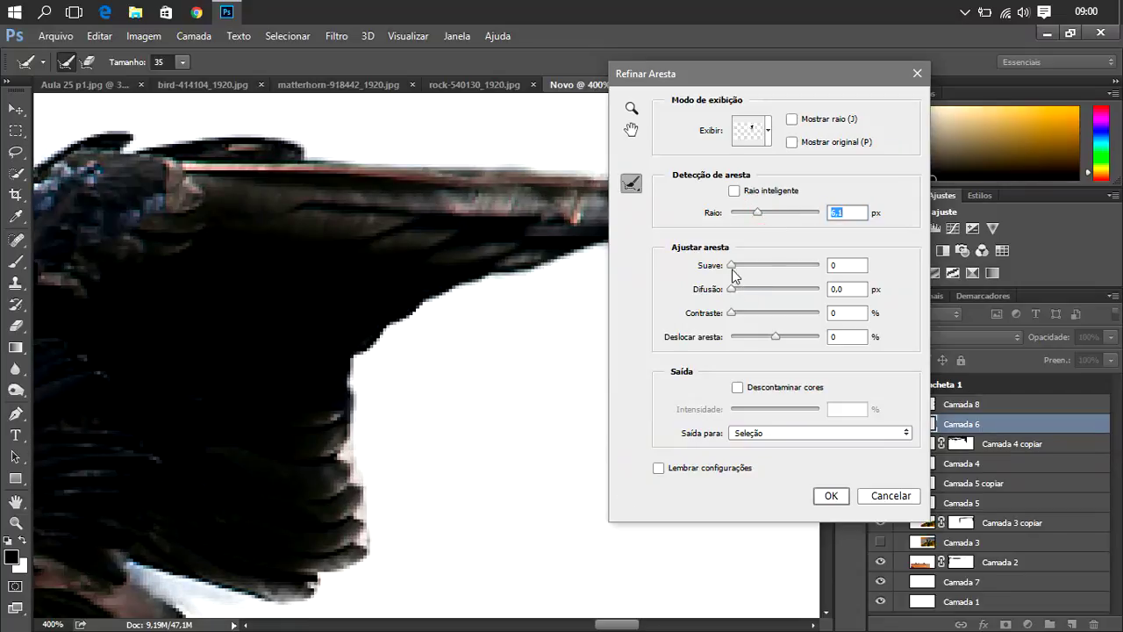
left_click_drag(732, 265, 742, 266)
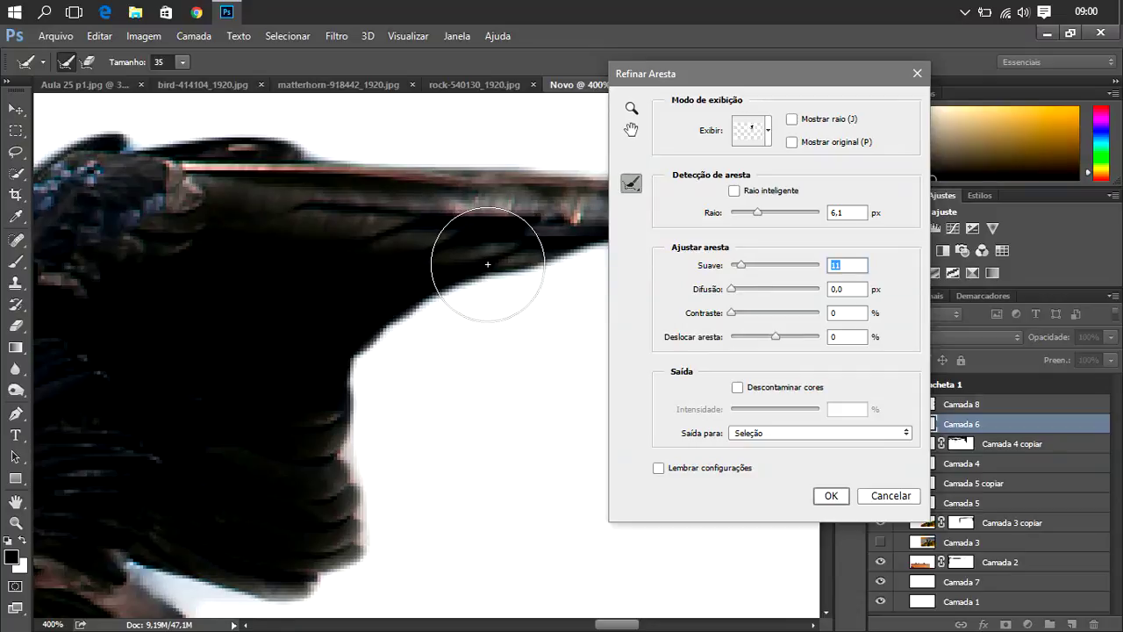
left_click_drag(821, 74, 653, 69)
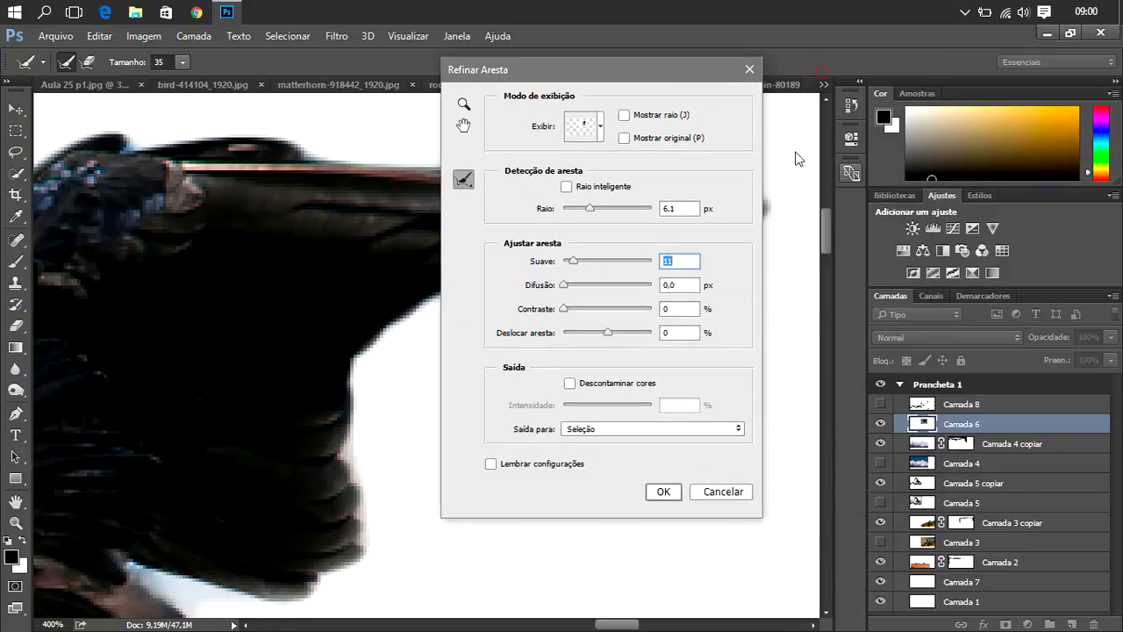
left_click_drag(828, 228, 813, 289)
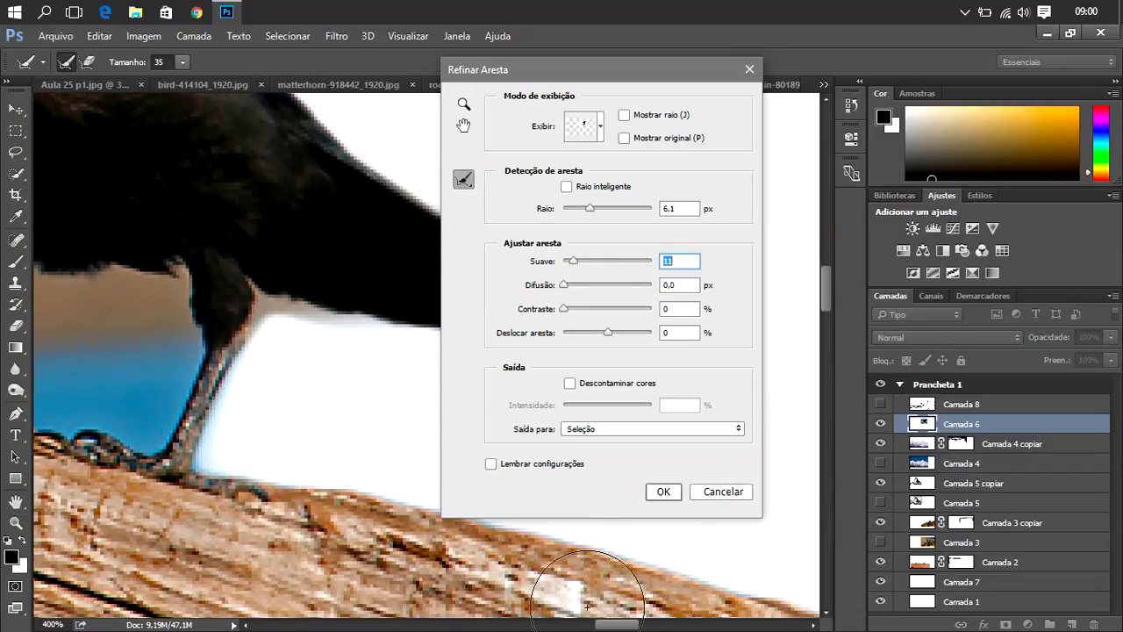
left_click(580, 208)
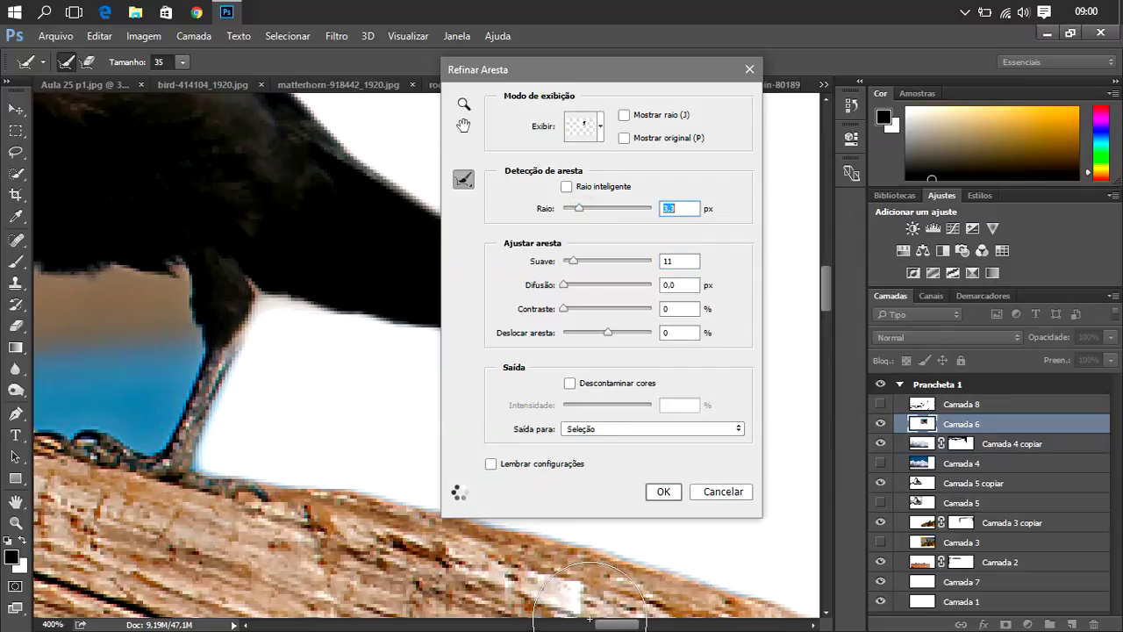
left_click(664, 492)
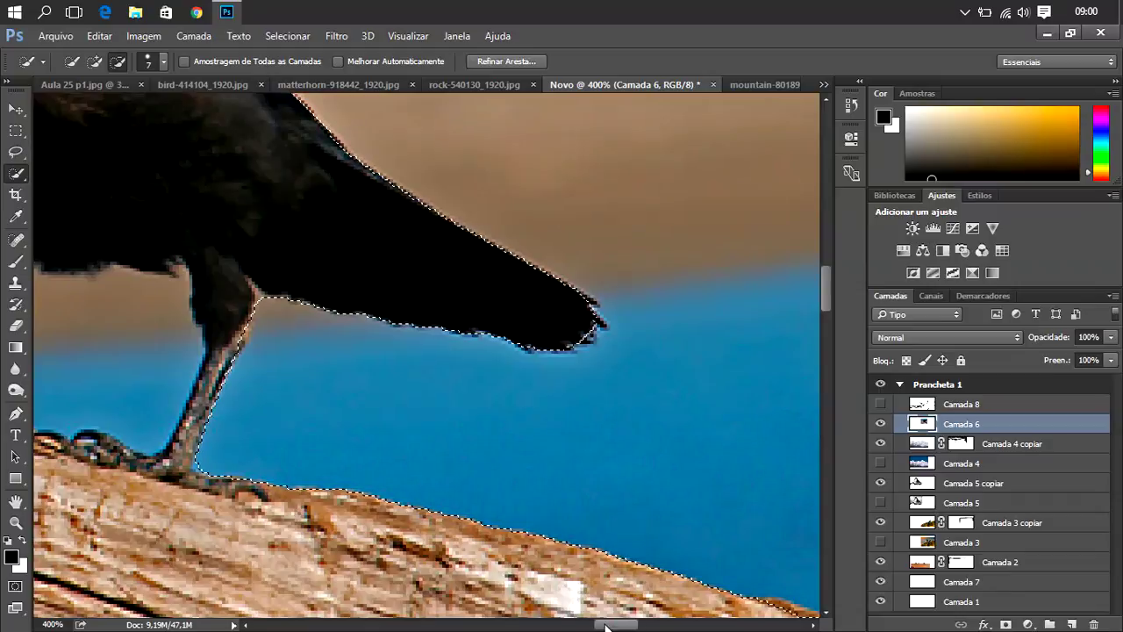
- Output the refined crow-and-branch cutout to a new layer, Camada 6 copiar
left_click_drag(614, 624, 546, 625)
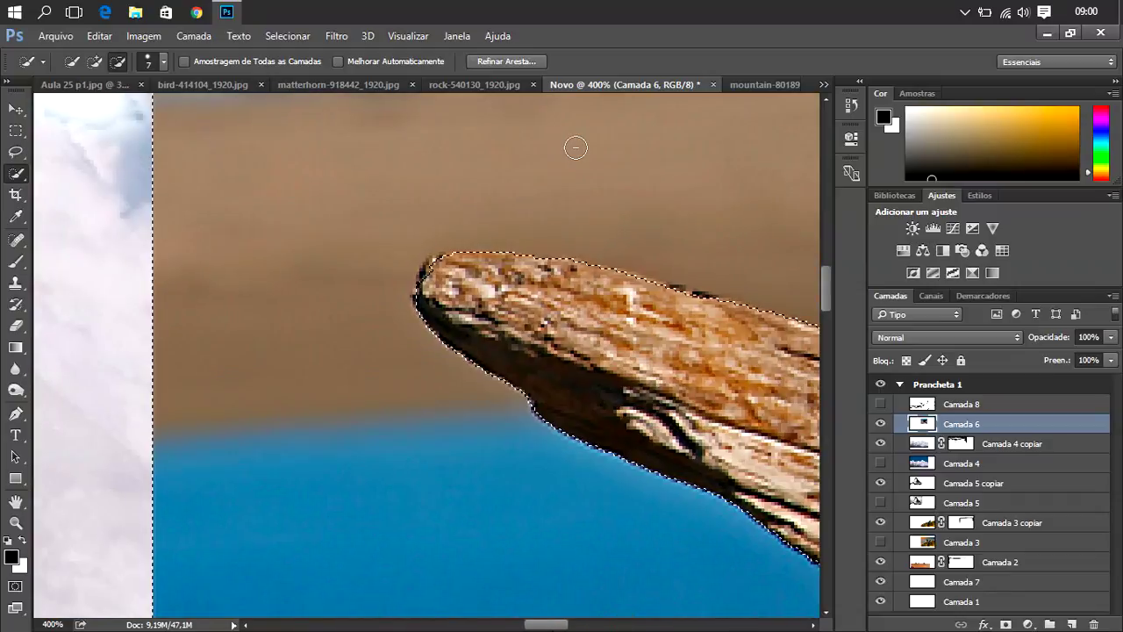
left_click(509, 62)
left_click(623, 430)
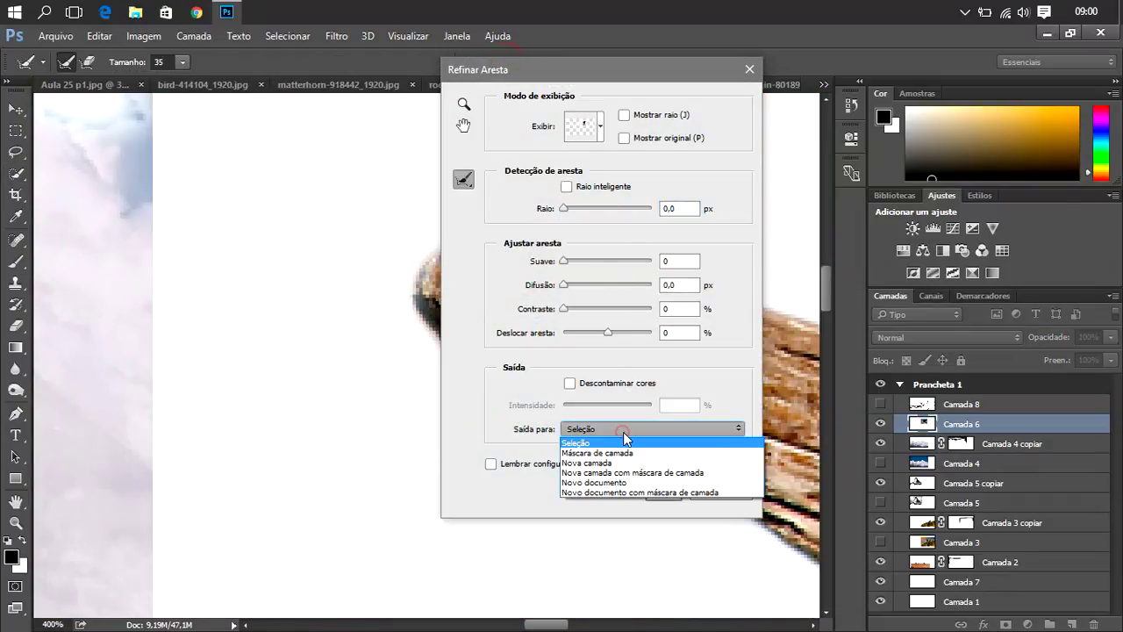
left_click(623, 456)
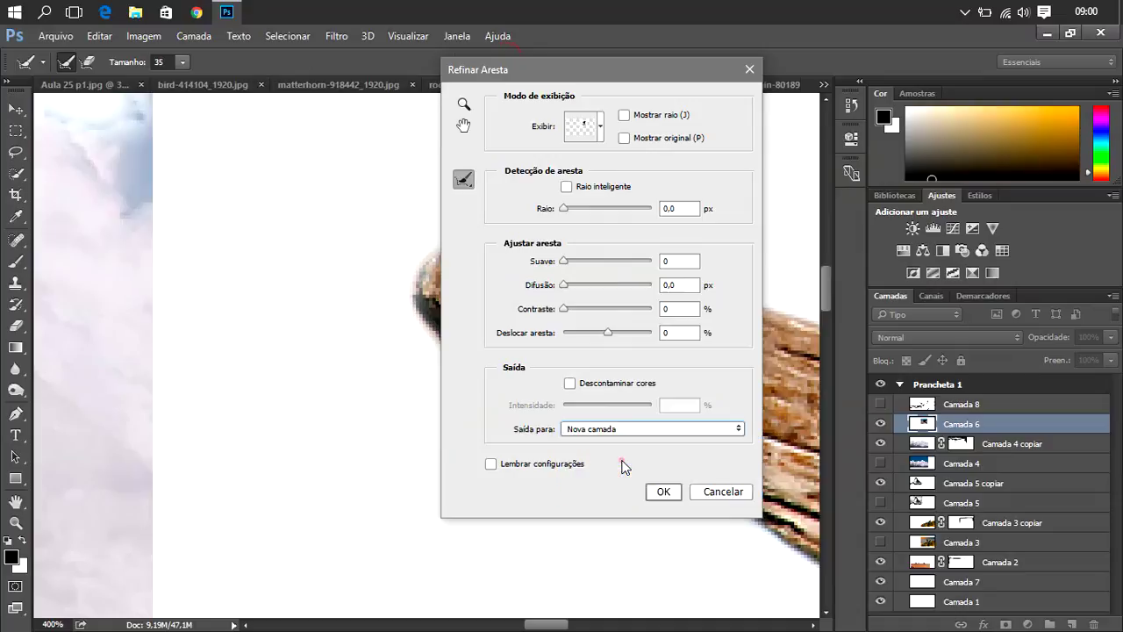
left_click(662, 491)
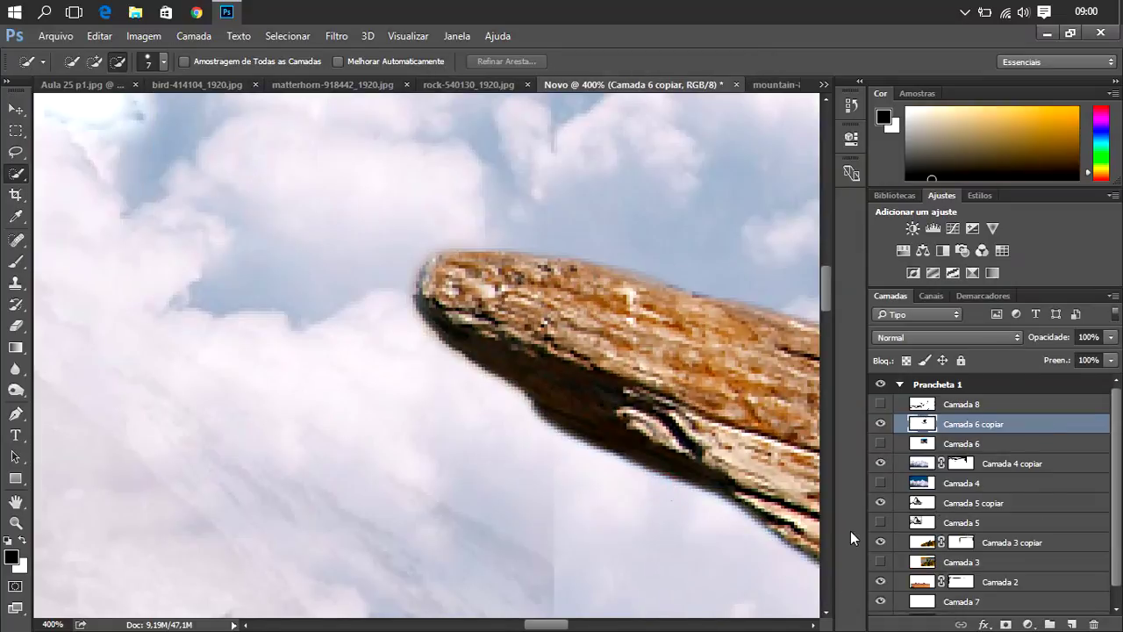
- Start a Pen path around the gap between the crow's legs, tracing its lower, left and top edges
left_click_drag(552, 628, 596, 627)
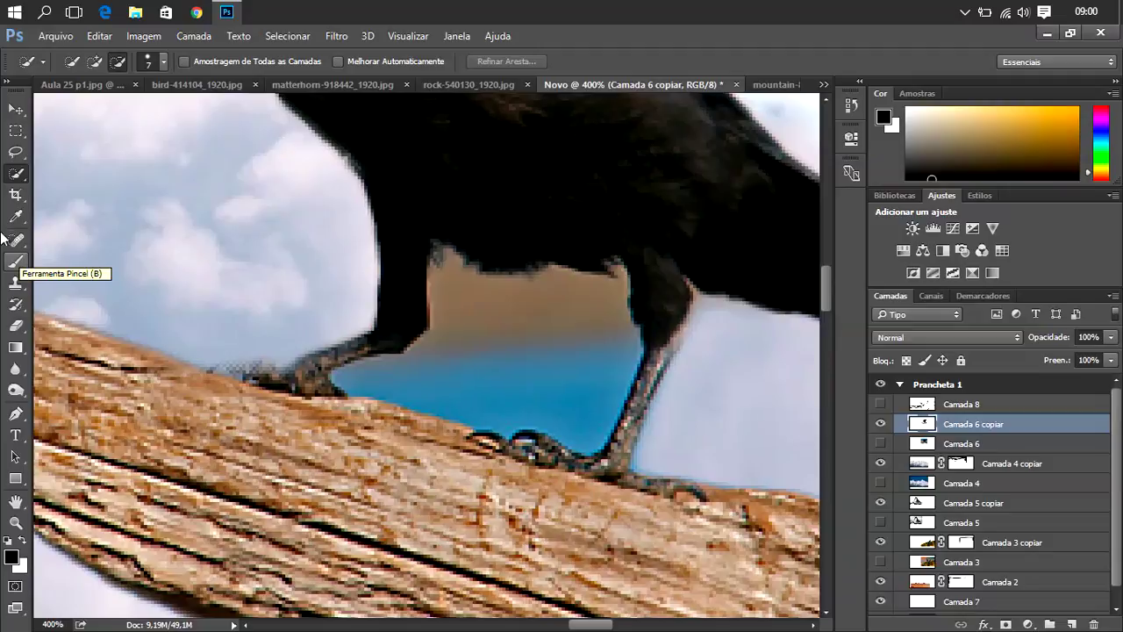
left_click(18, 414)
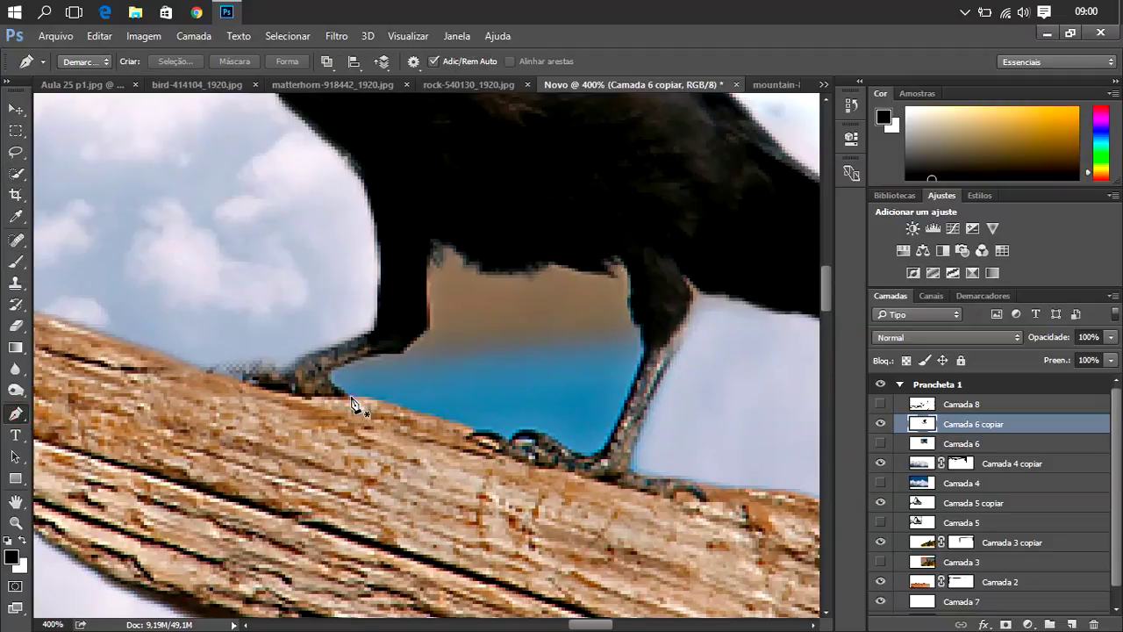
left_click(352, 399)
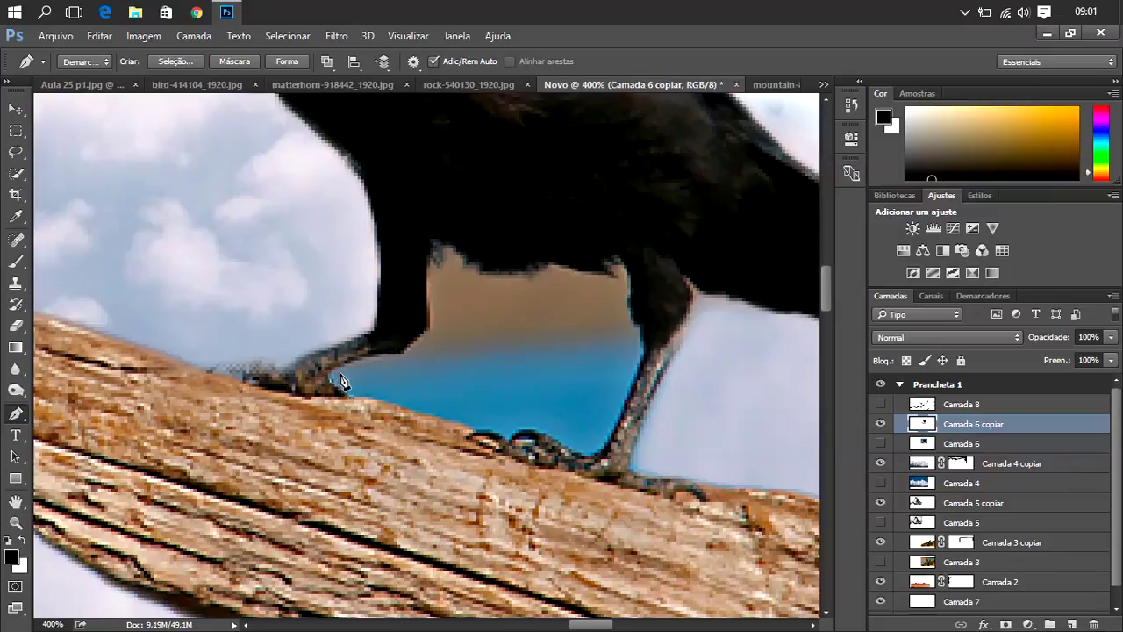
left_click(338, 375)
left_click(399, 360)
left_click(428, 333)
left_click(429, 304)
left_click(454, 254)
left_click(473, 274)
left_click(532, 275)
left_click(575, 269)
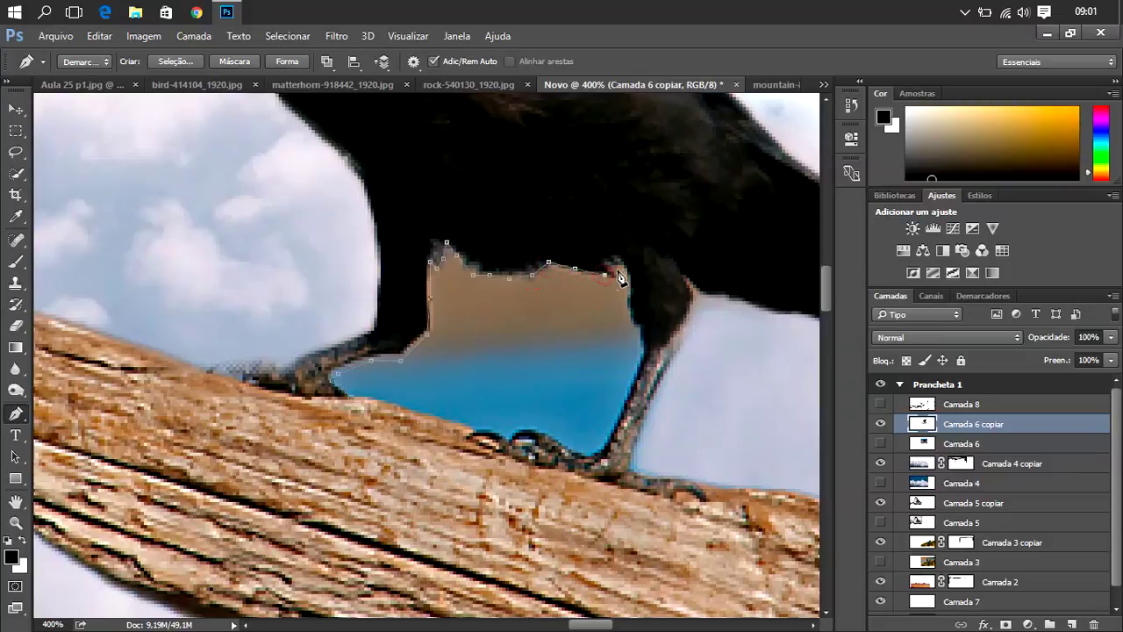
- Finish the path down the gap's right side and along the branch edge, then zoom in
left_click(625, 274)
left_click(628, 305)
left_click(640, 335)
left_click(627, 398)
left_click(605, 450)
left_click(568, 445)
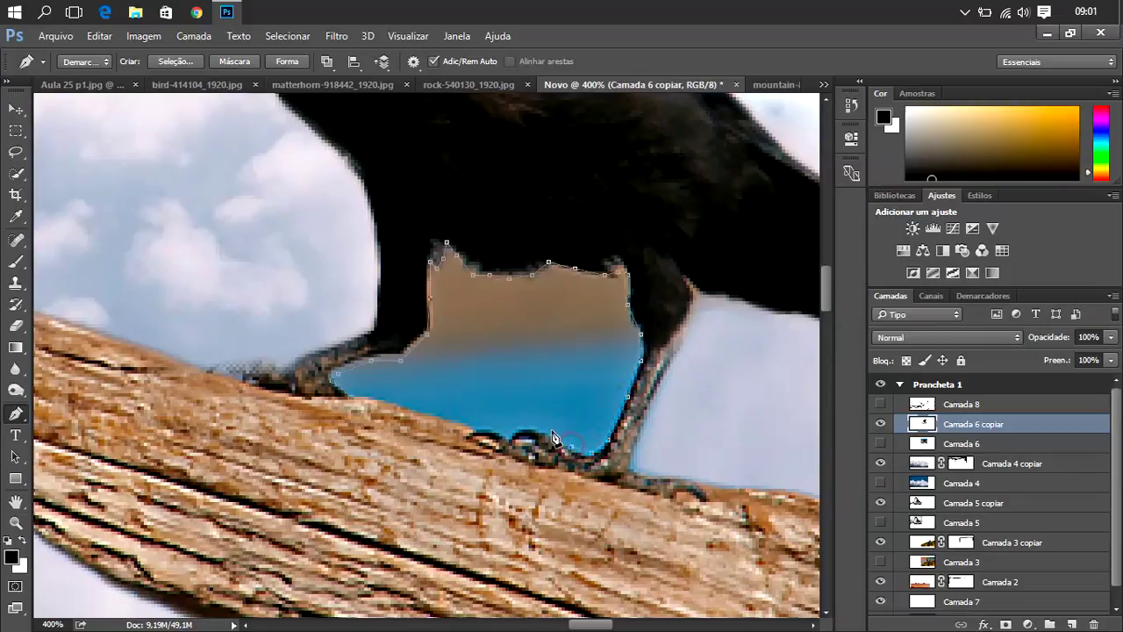
left_click(488, 427)
left_click(455, 420)
left_click(393, 398)
key("ctrl+plus")
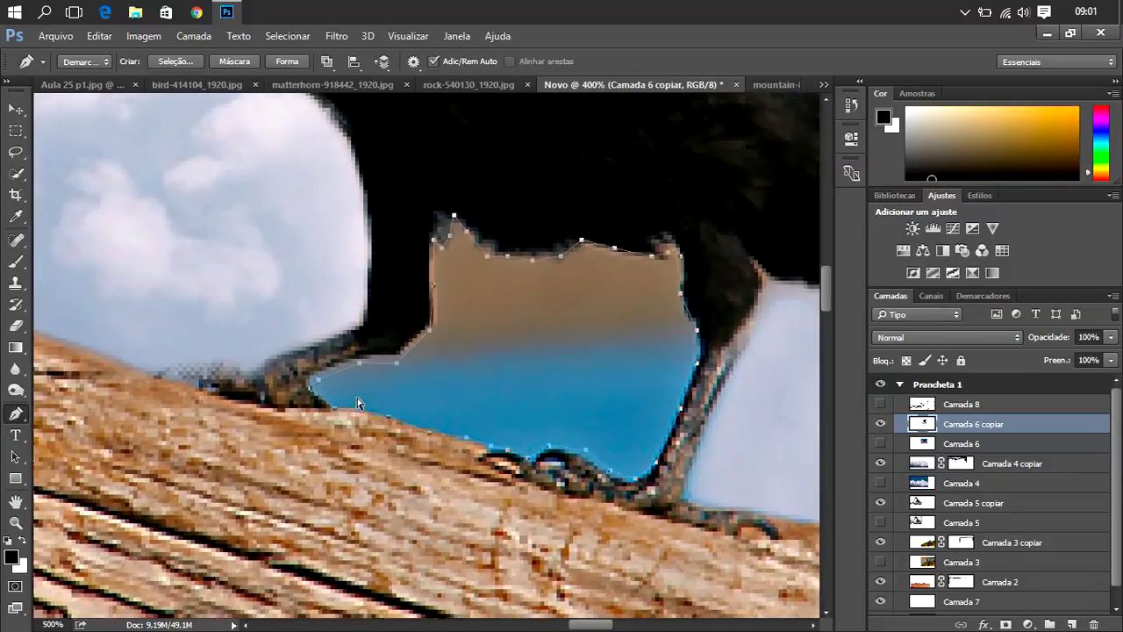
key("ctrl+plus")
key("ctrl+plus")
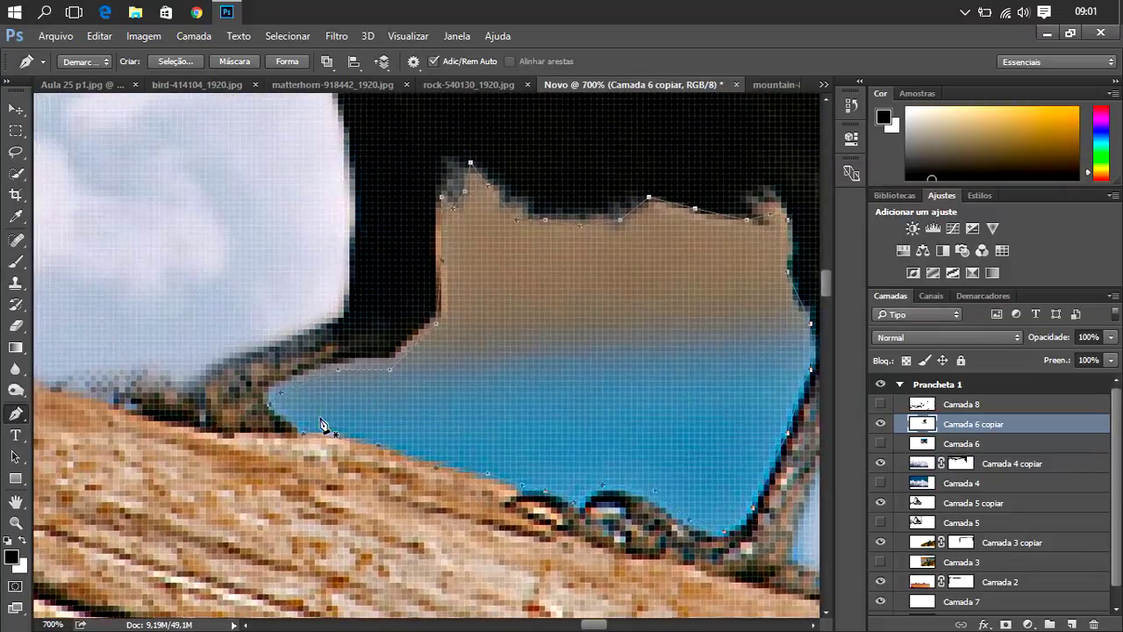
- Convert the path to a 0 px feather selection, delete the leftover background, and deselect
right_click(306, 440)
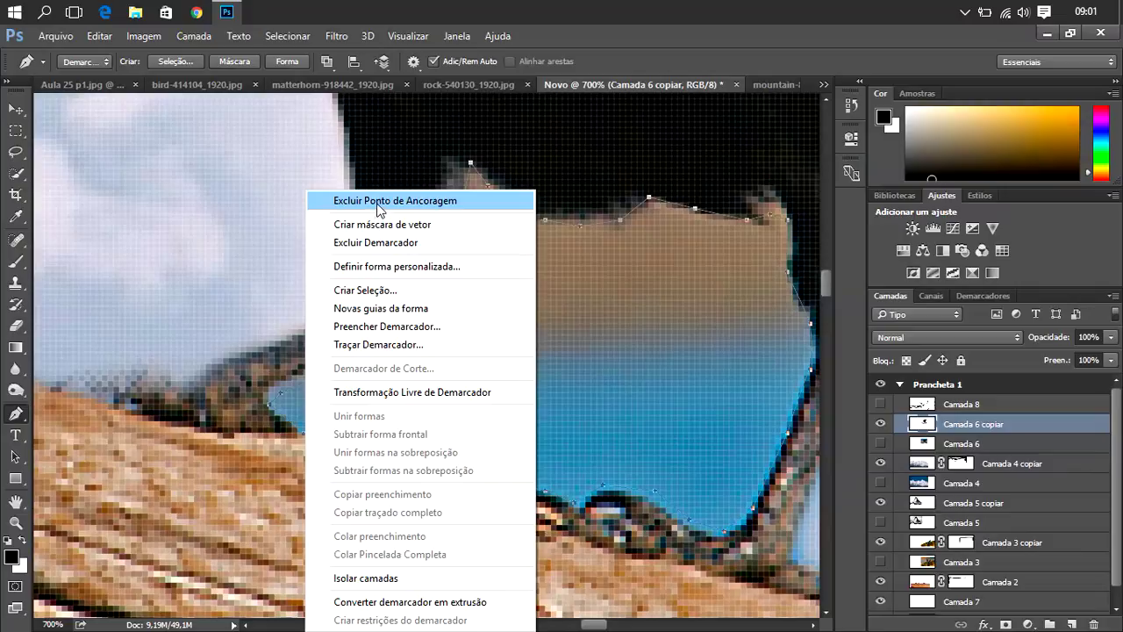
left_click(365, 291)
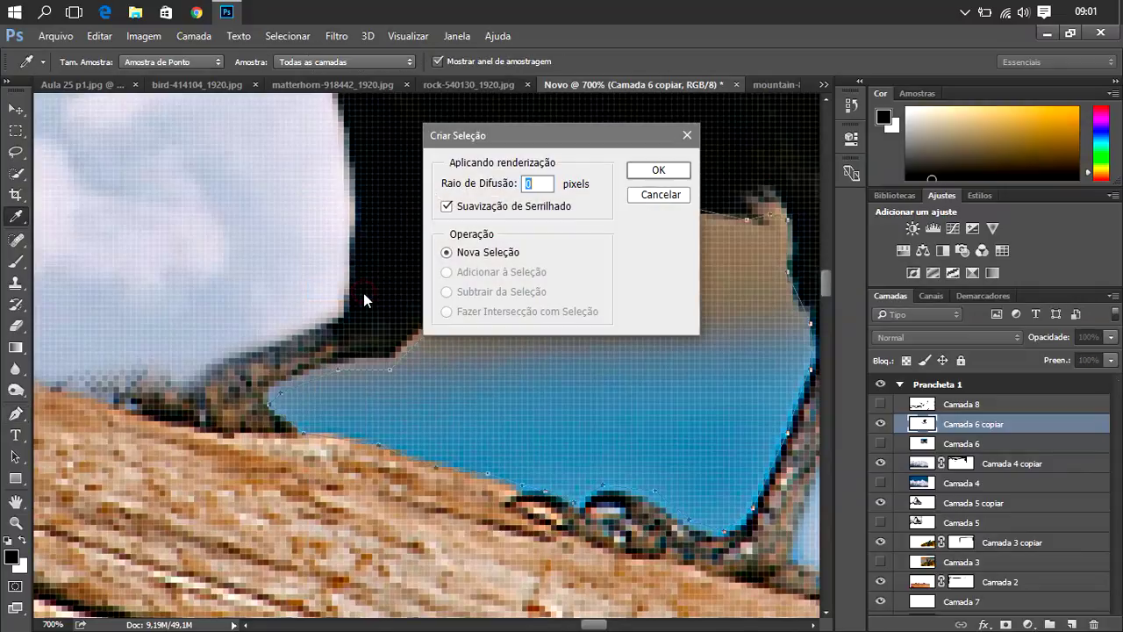
left_click(655, 170)
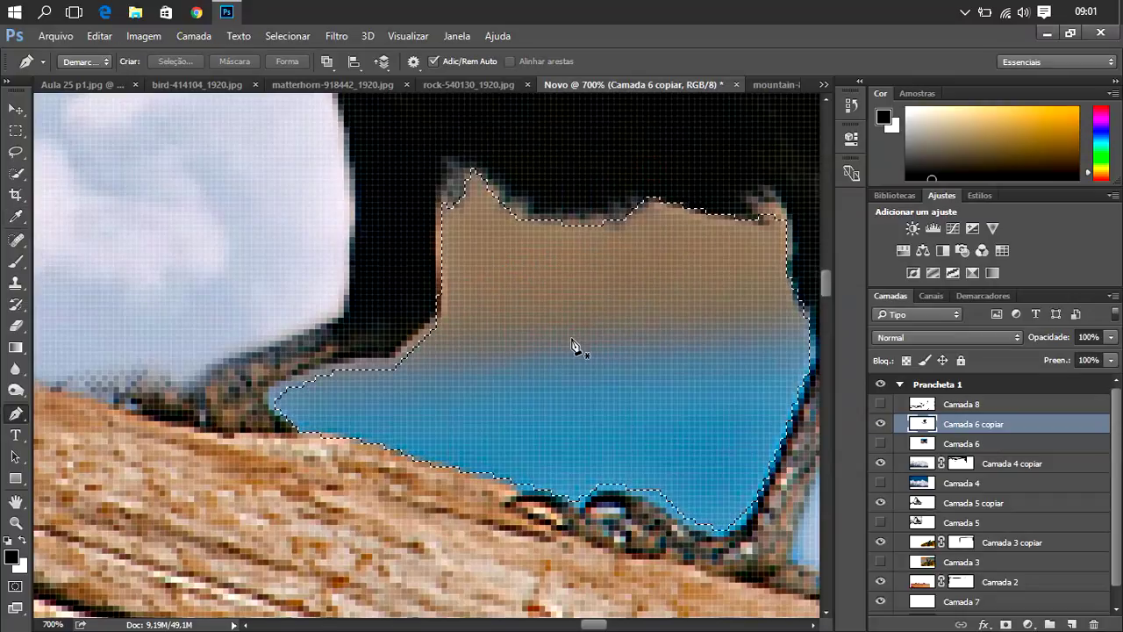
key("Delete")
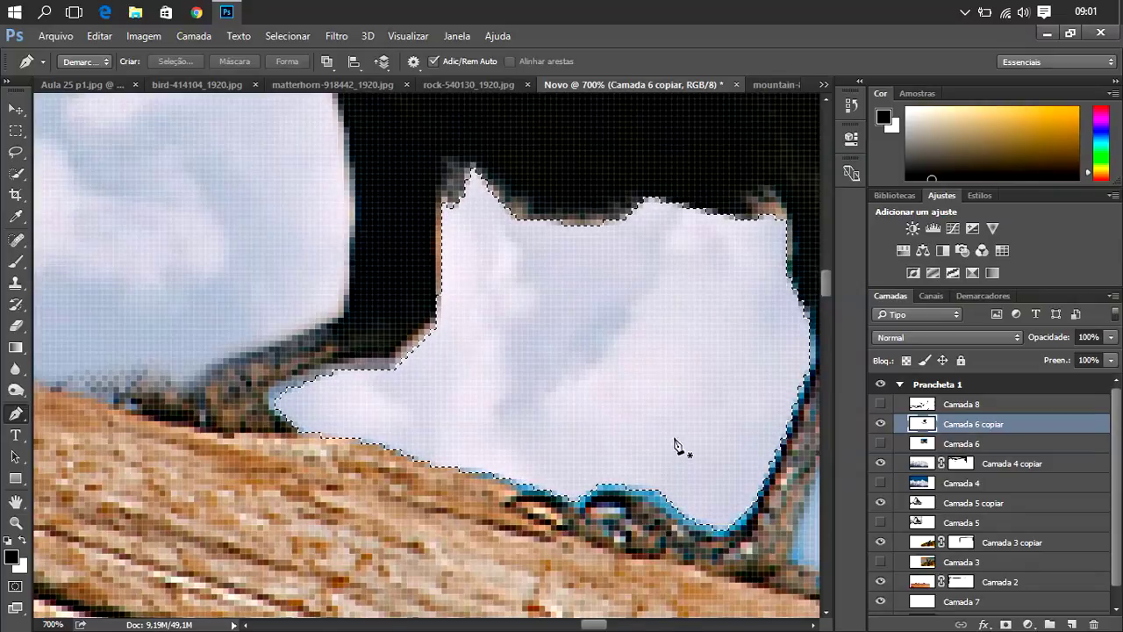
left_click(16, 109)
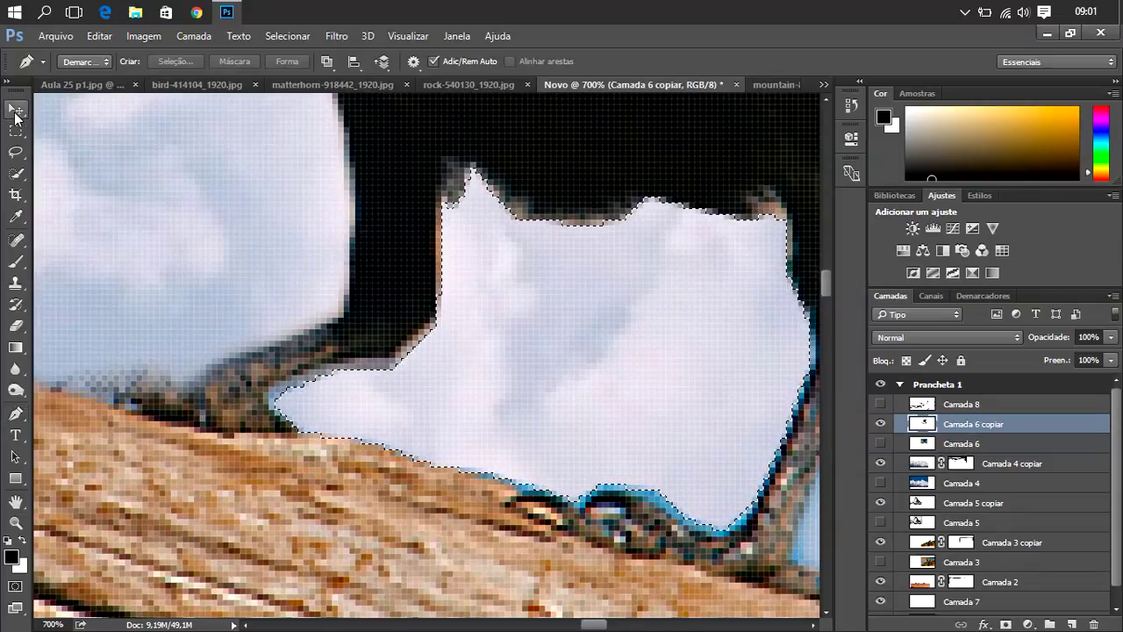
key("ctrl+d")
scroll(452, 299, "down", 1)
- Zoom out and add an inverted layer mask to Camada 6 copiar
scroll(452, 298, "down", 1)
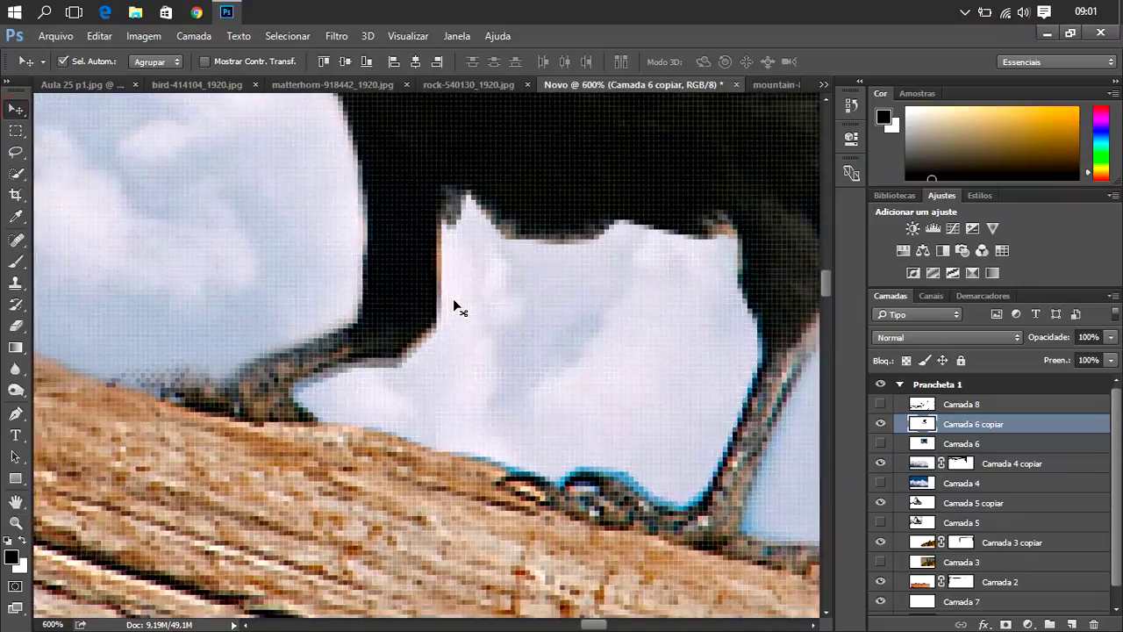
scroll(453, 298, "down", 1)
scroll(453, 298, "down", 1)
scroll(453, 299, "down", 1)
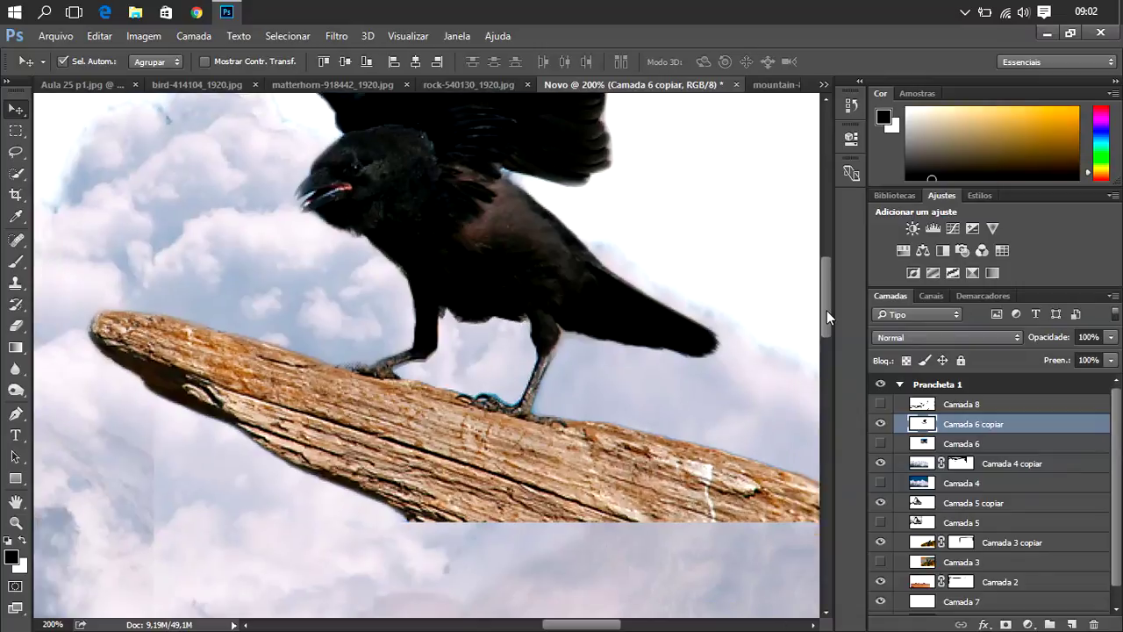
key("ctrl+minus")
key("ctrl+minus")
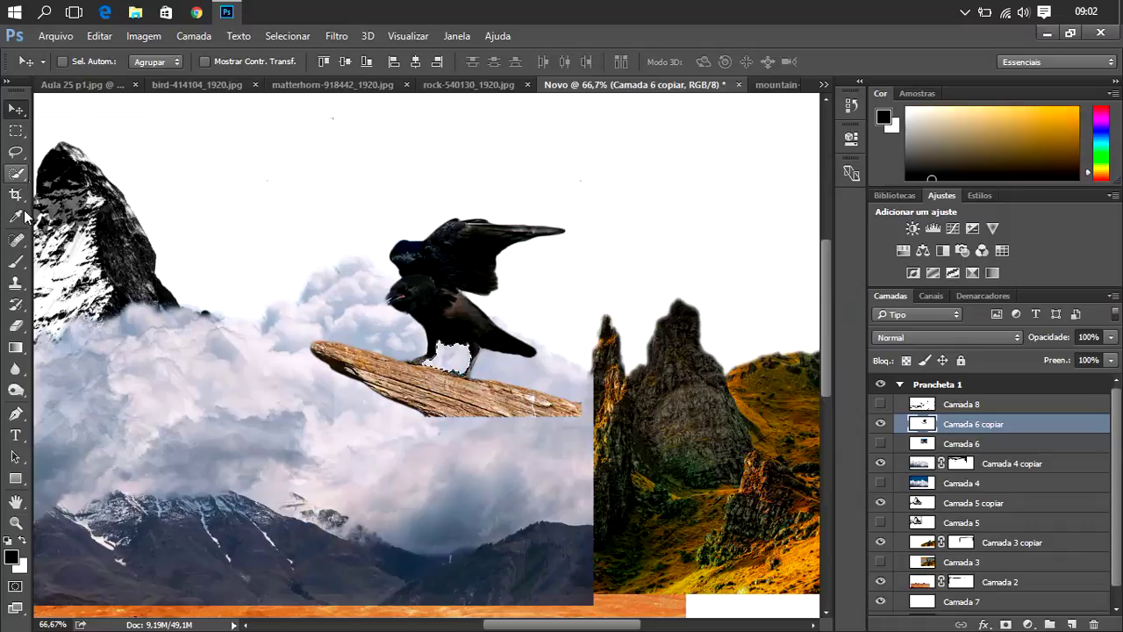
left_click(13, 265)
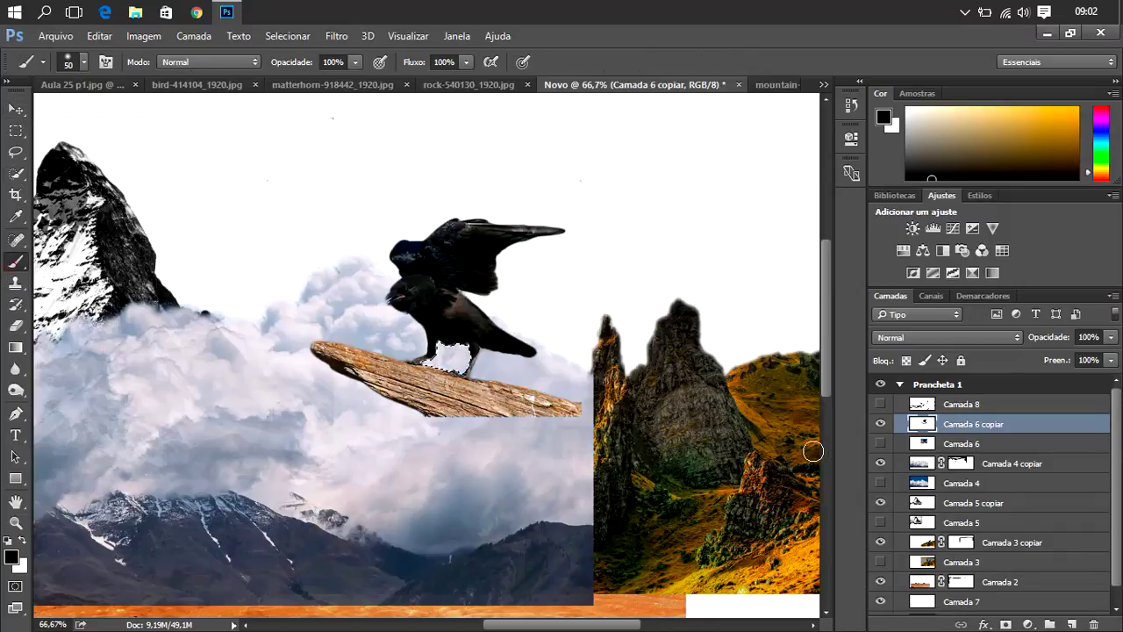
left_click(1005, 624, "alt")
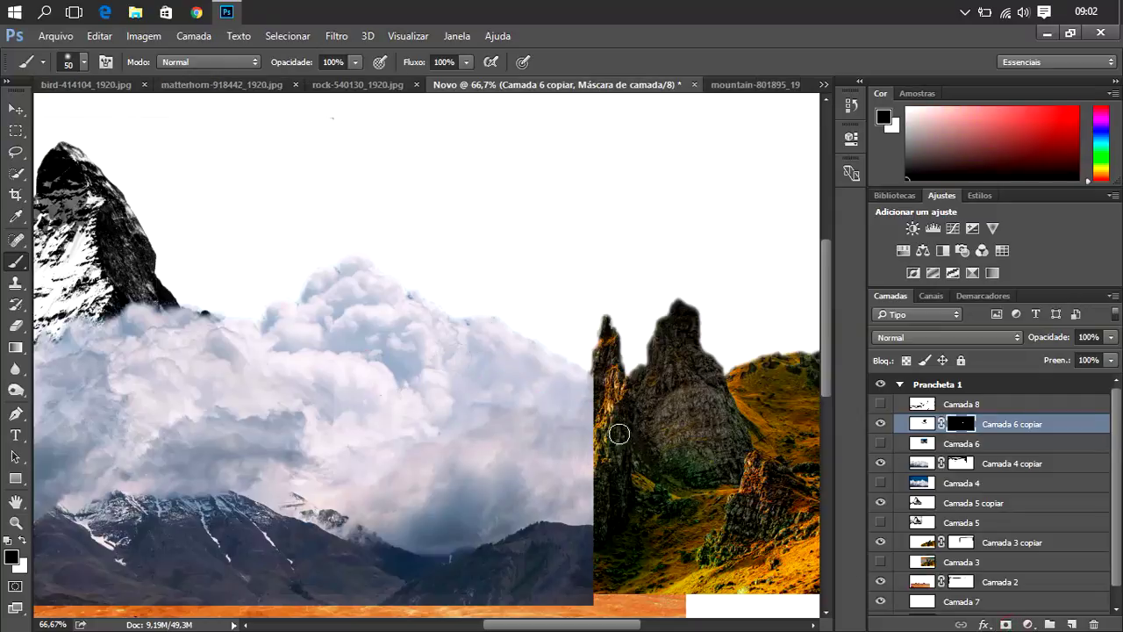
key("ctrl+i")
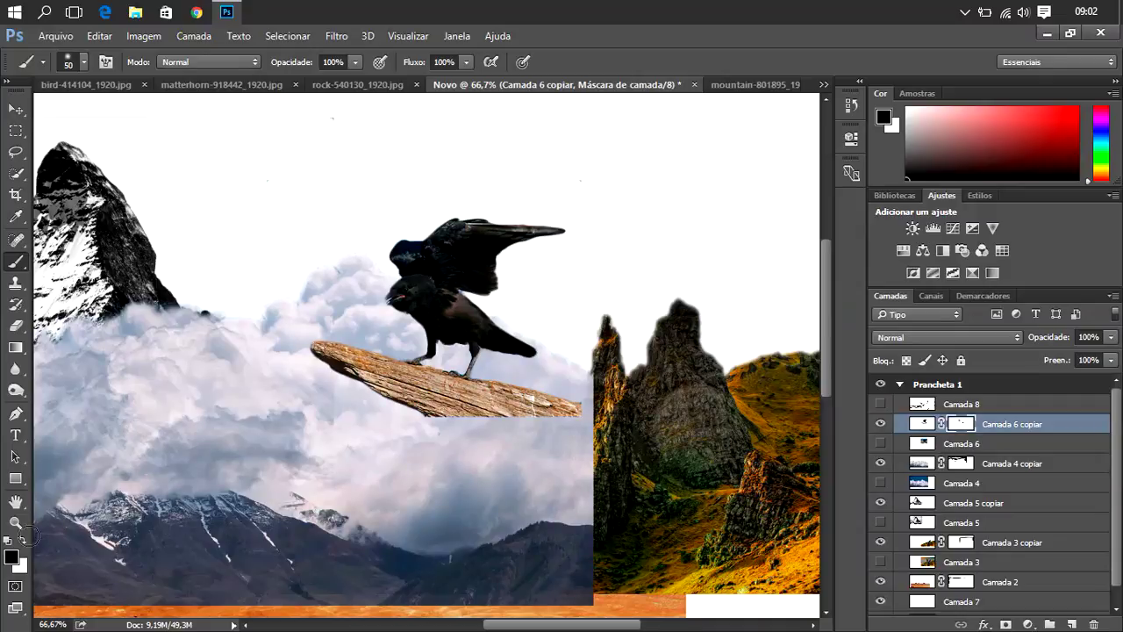
- Paint black on the Camada 6 copiar mask to hide the clouds around the crow
left_click(22, 541)
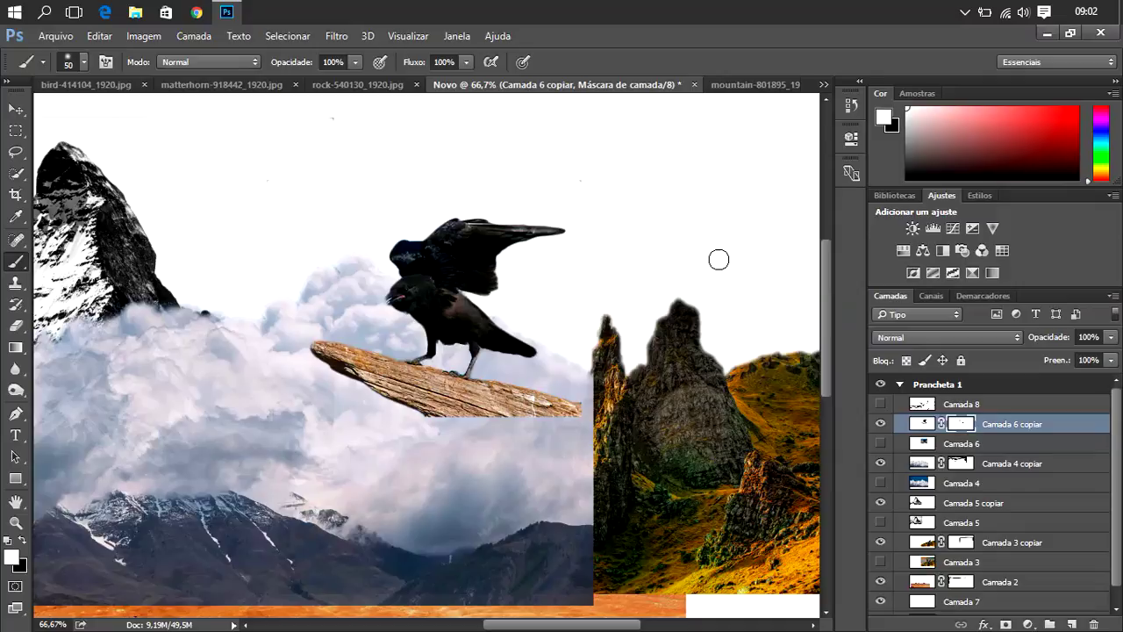
left_click(960, 444)
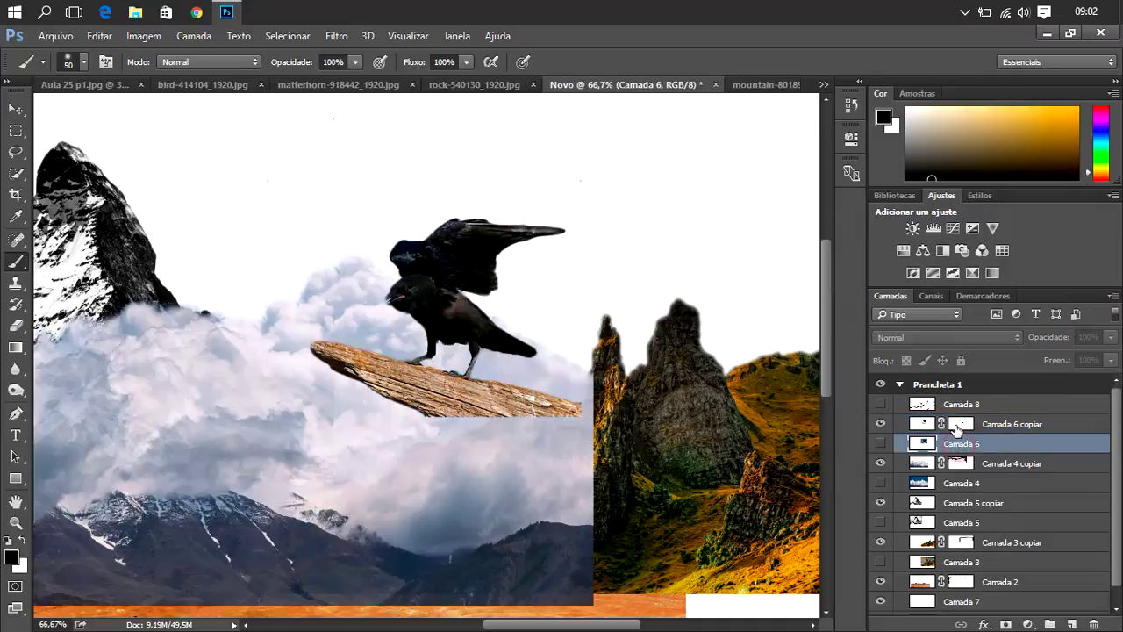
left_click(961, 424)
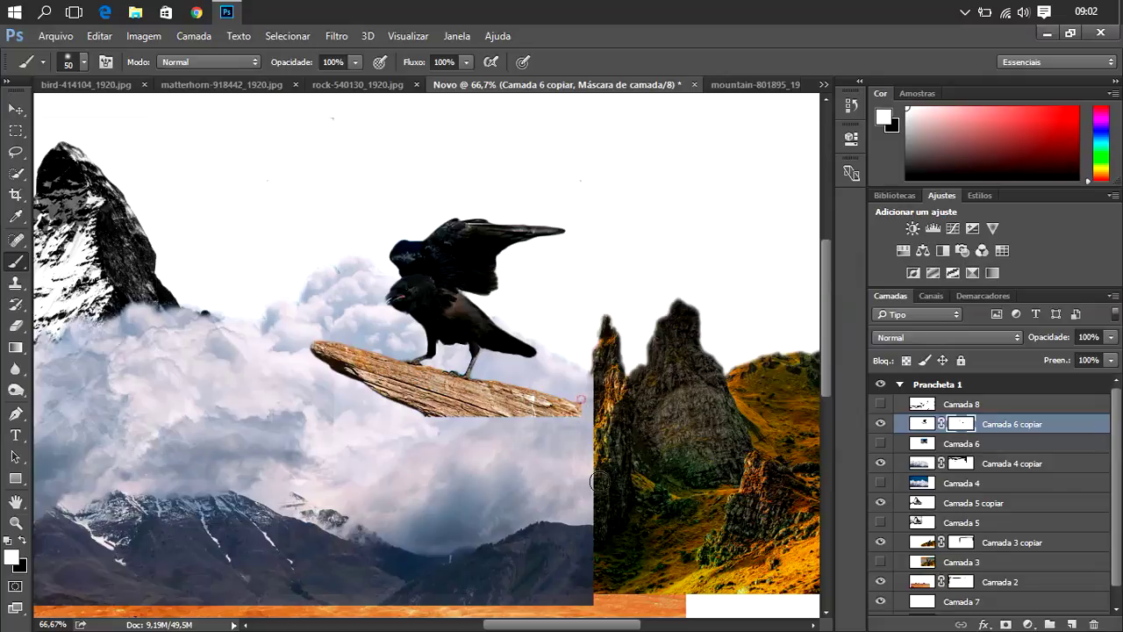
left_click(23, 543)
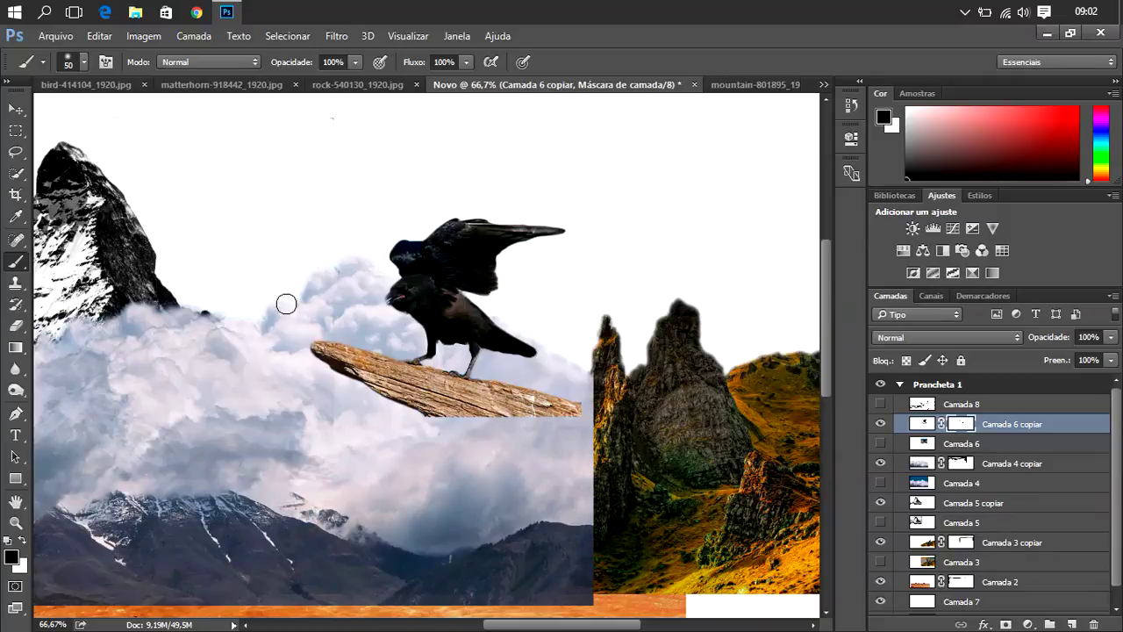
mouse_move(359, 427)
left_mouse_down()
mouse_move(578, 363)
mouse_move(588, 402)
left_mouse_up()
left_click(920, 471)
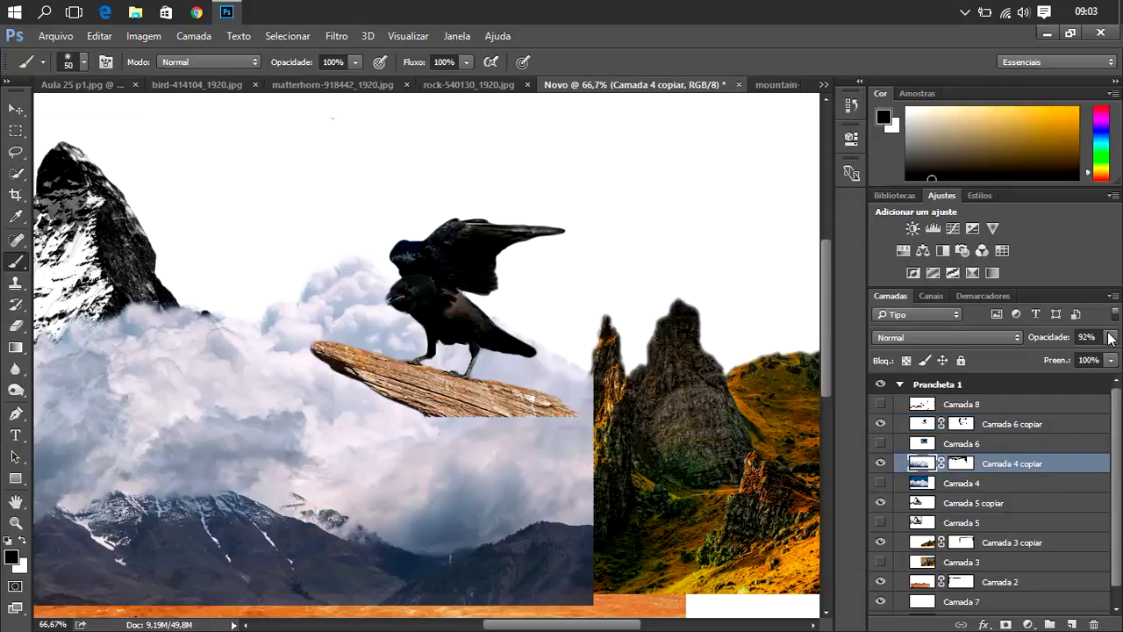
- Lower Camada 4 copiar to 49% opacity and nudge it slightly
left_click(1111, 338)
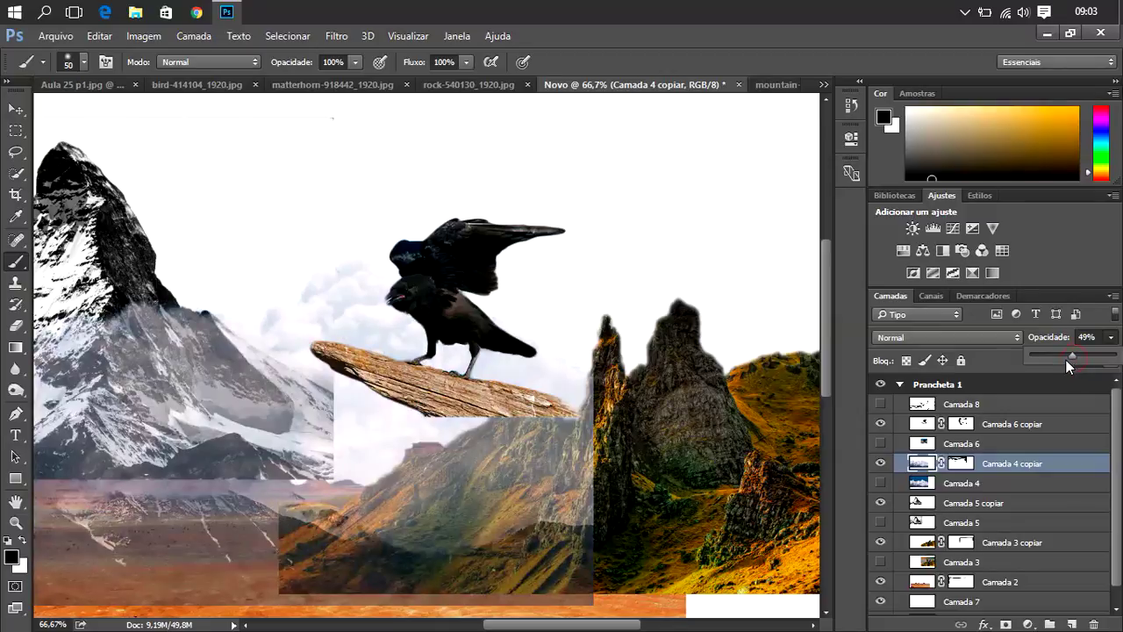
left_click(15, 108)
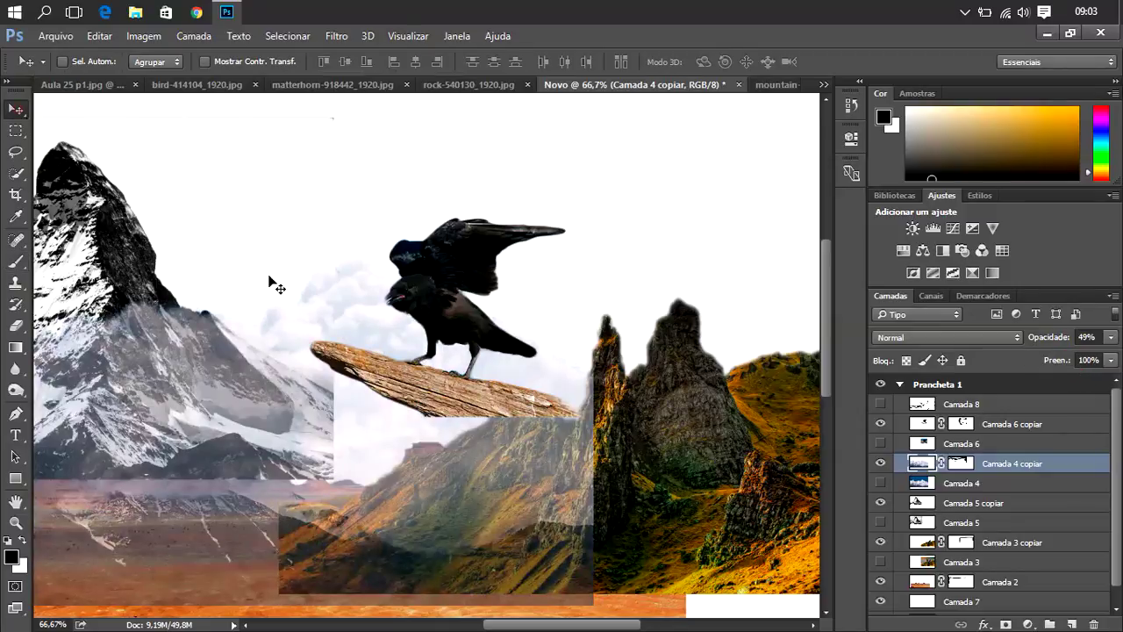
left_click_drag(479, 370, 466, 340)
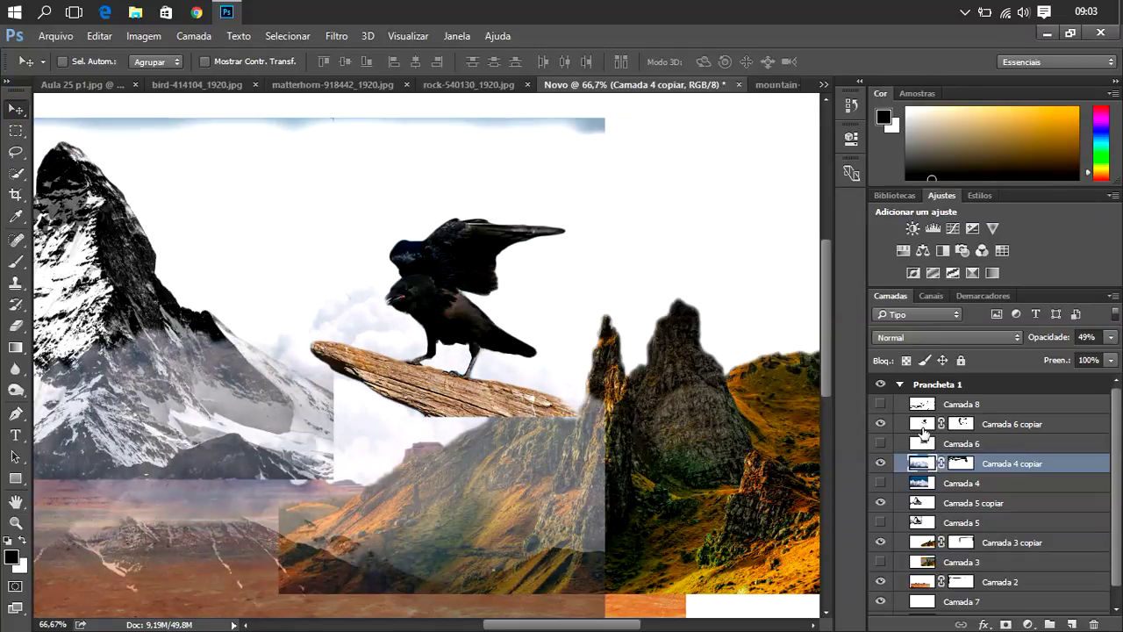
- Move the crow-and-branch layer down-right, set it to 60% opacity, and zoom to 200%
left_click(923, 428)
mouse_move(426, 310)
left_mouse_down()
mouse_move(465, 346)
mouse_move(476, 321)
mouse_move(469, 329)
left_mouse_up()
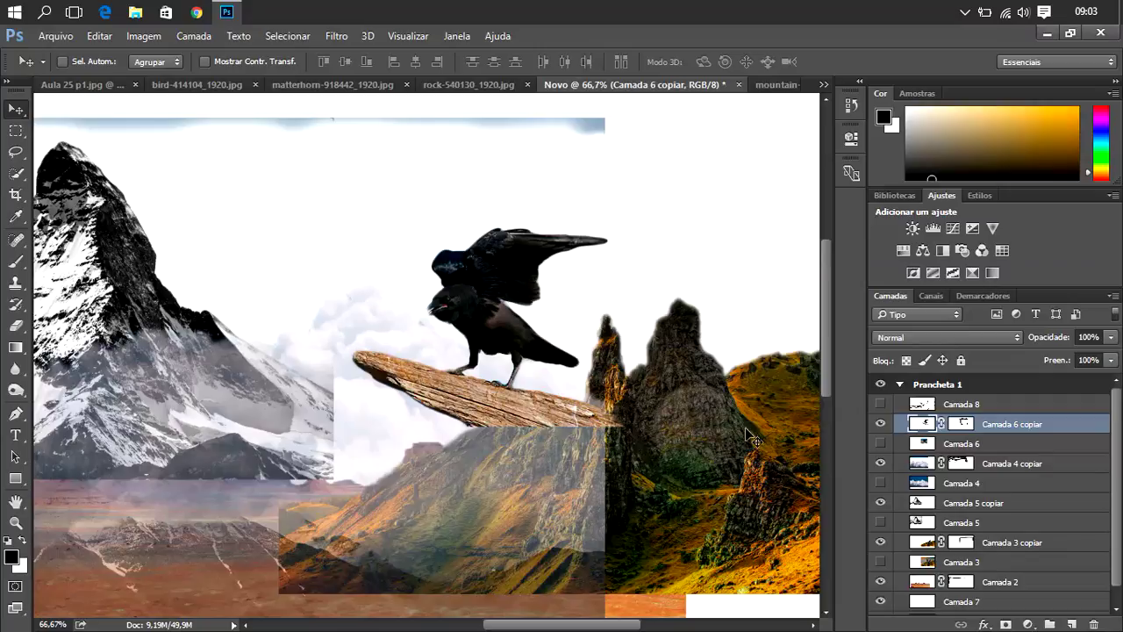
left_click(1109, 338)
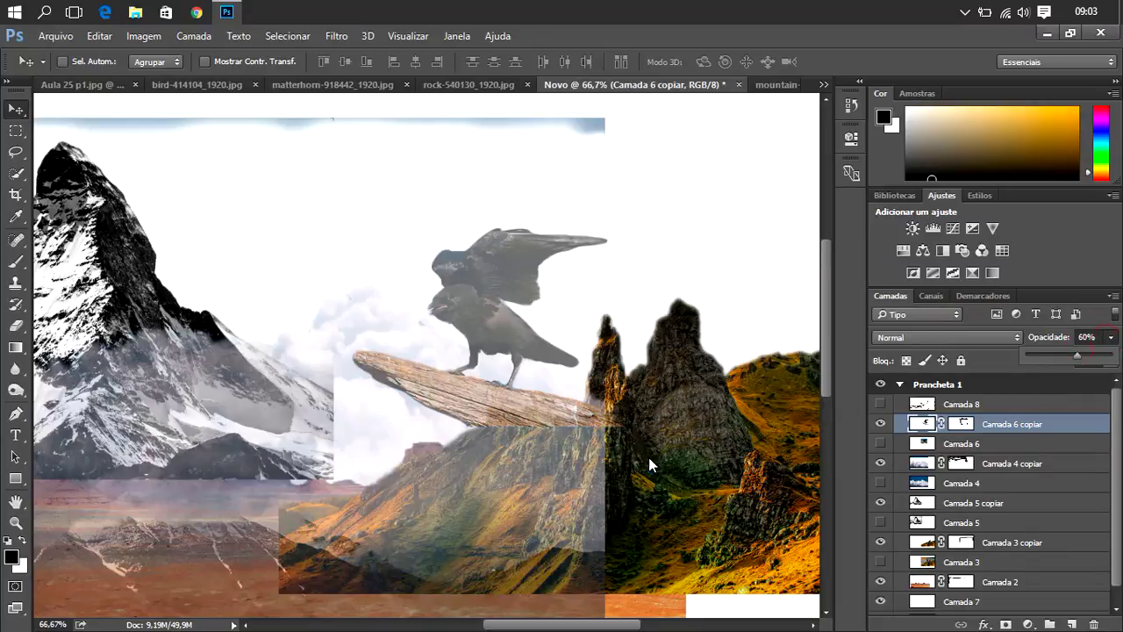
key("ctrl+plus")
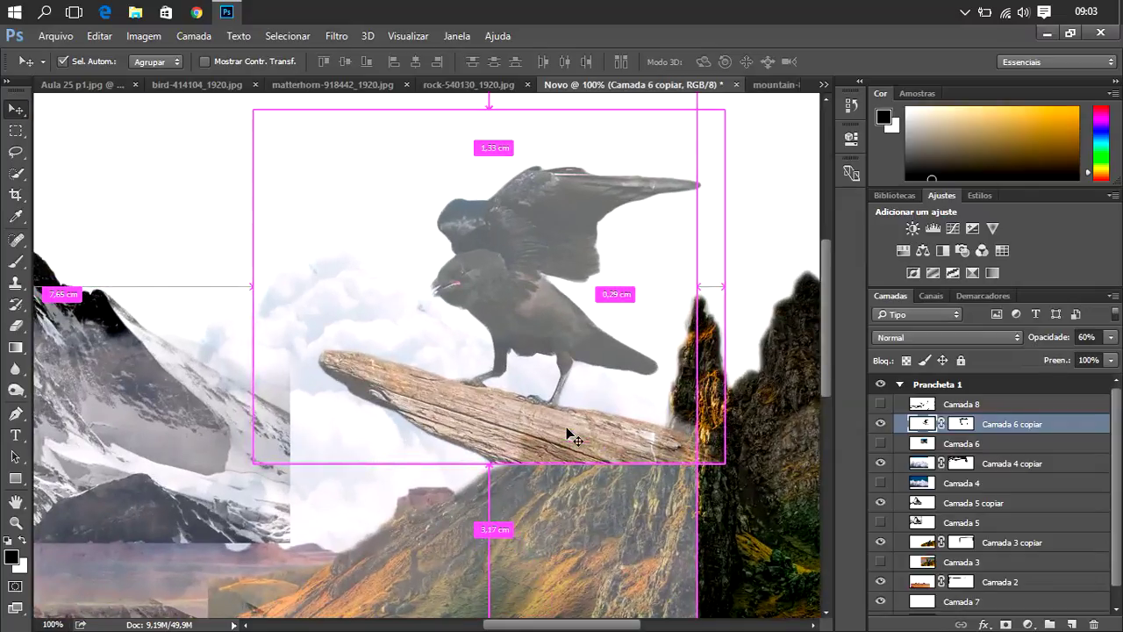
key("ctrl+plus")
left_click_drag(554, 625, 593, 624)
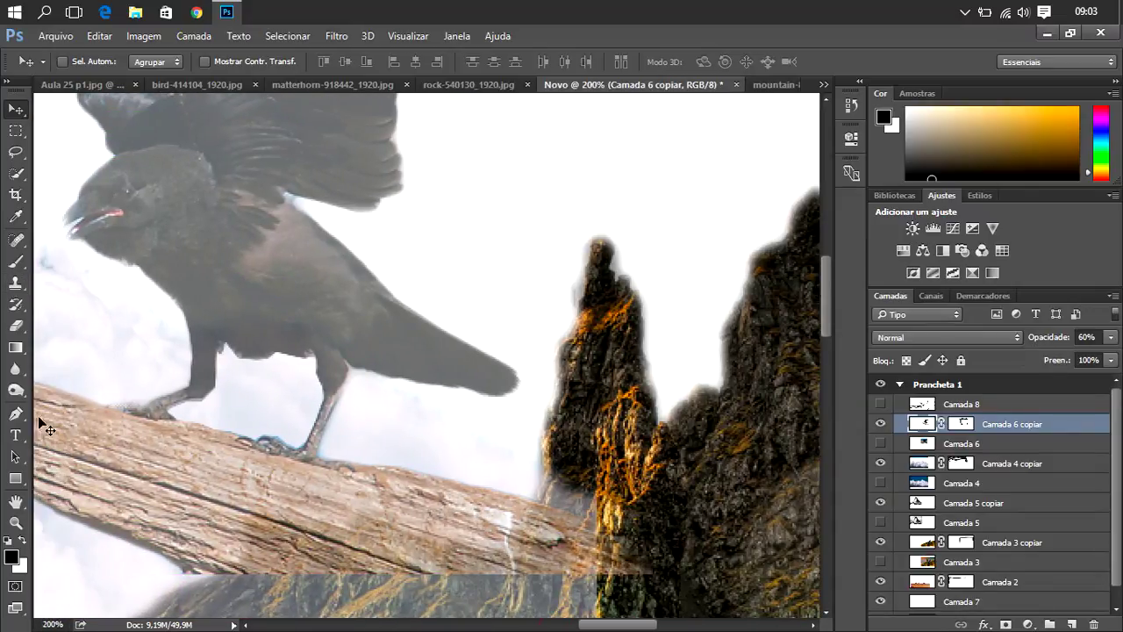
left_click(15, 246)
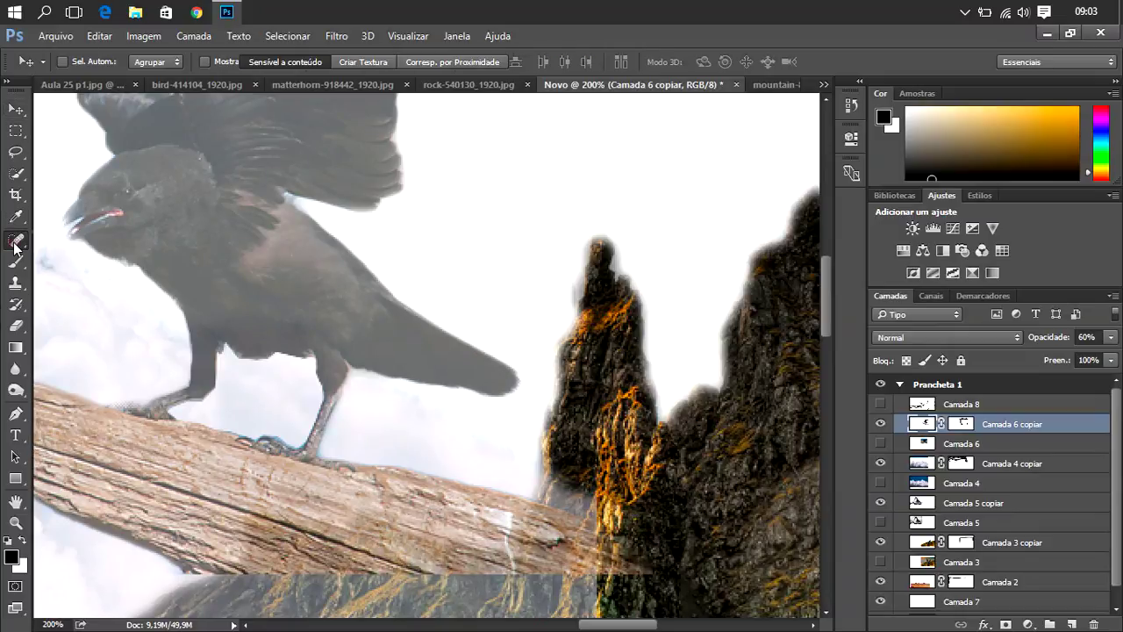
left_click(12, 178)
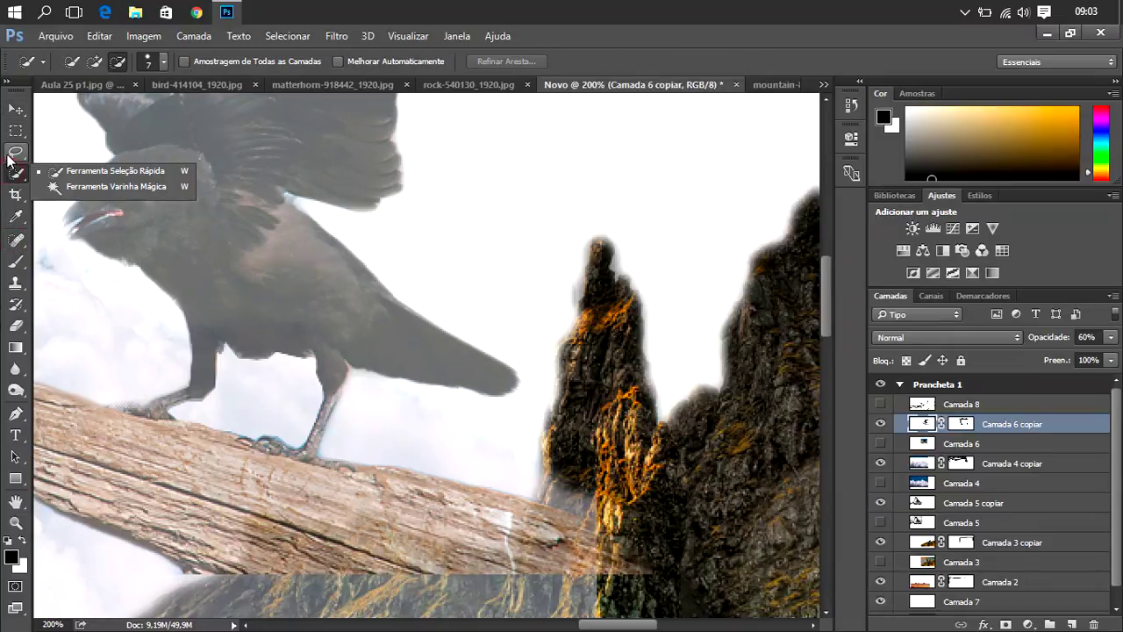
- Start a Pen path down the rock edge where the branch tip overlaps the pinnacle
left_click(13, 155)
left_click(15, 134)
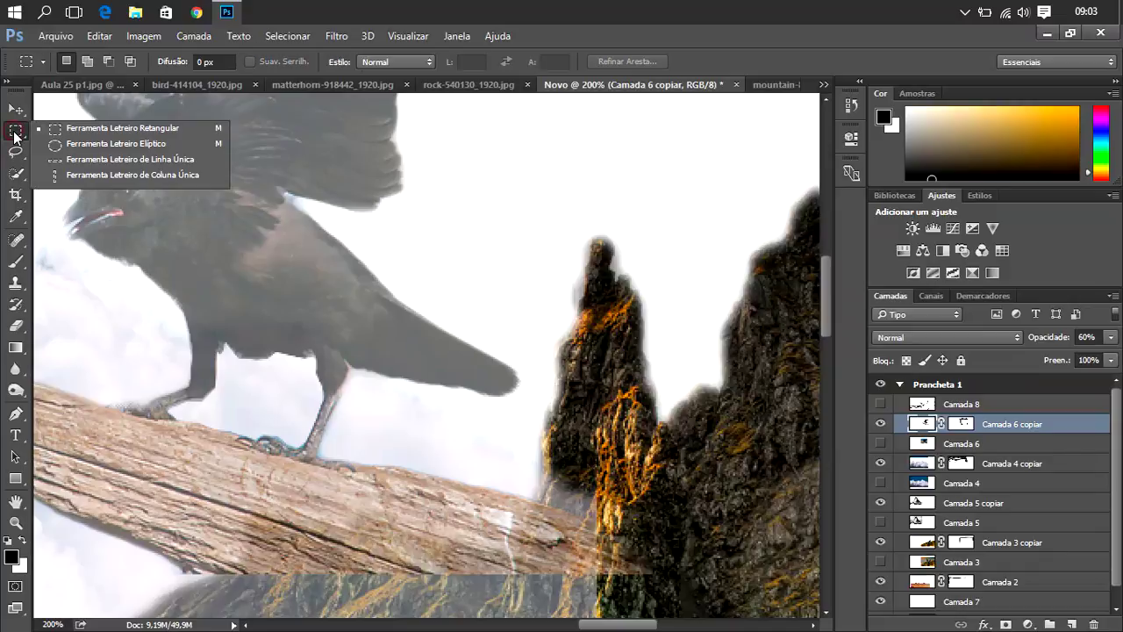
left_click(17, 198)
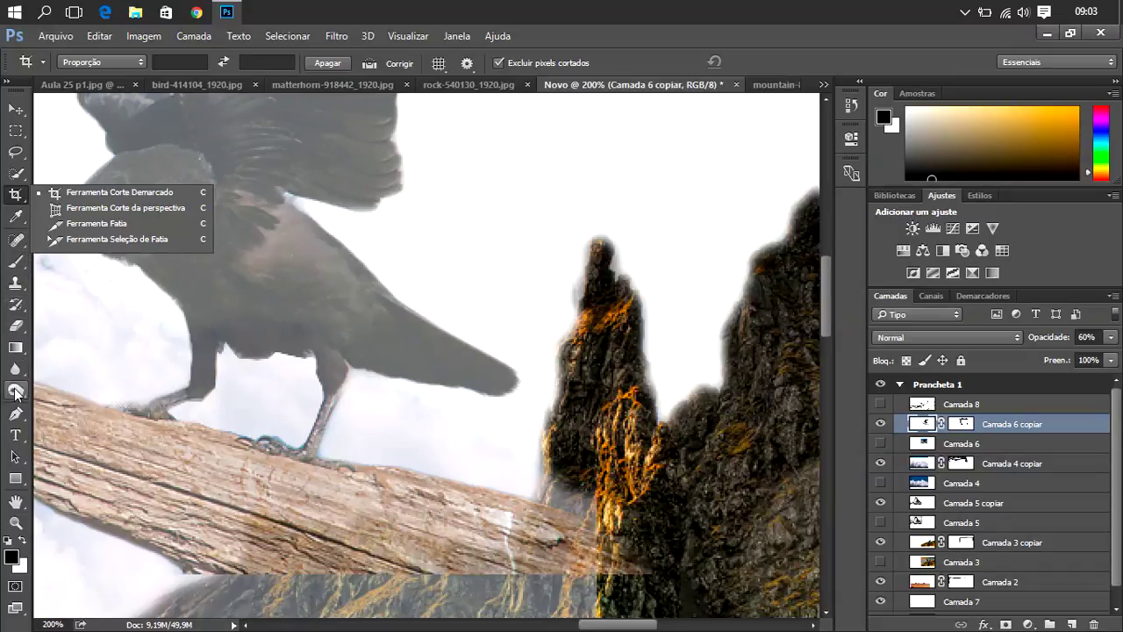
left_click(16, 420)
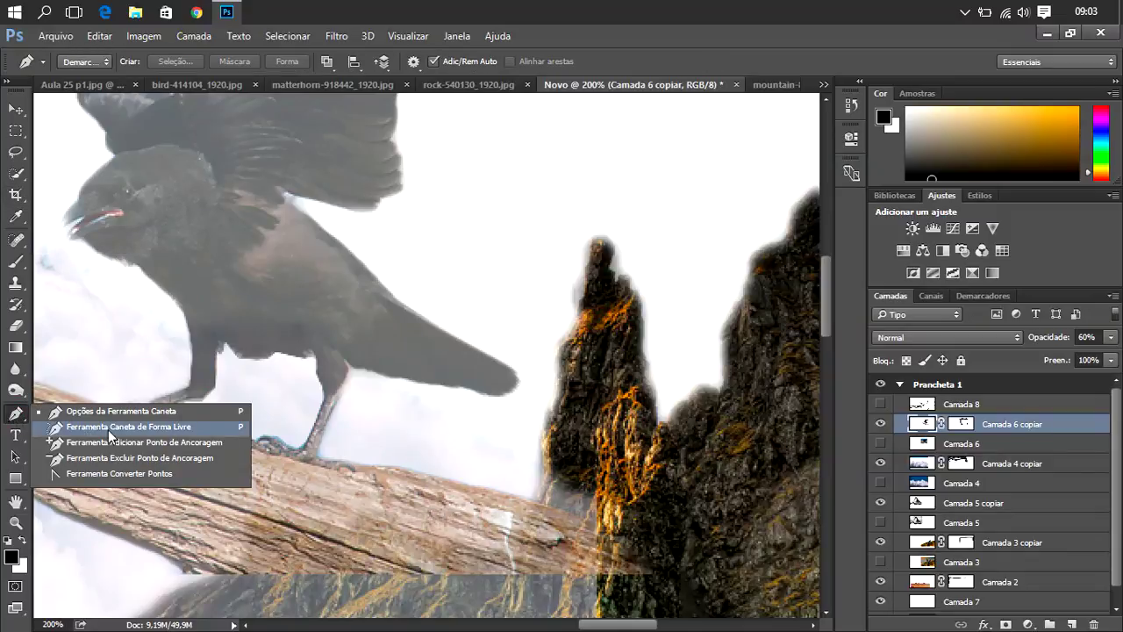
left_click(98, 410)
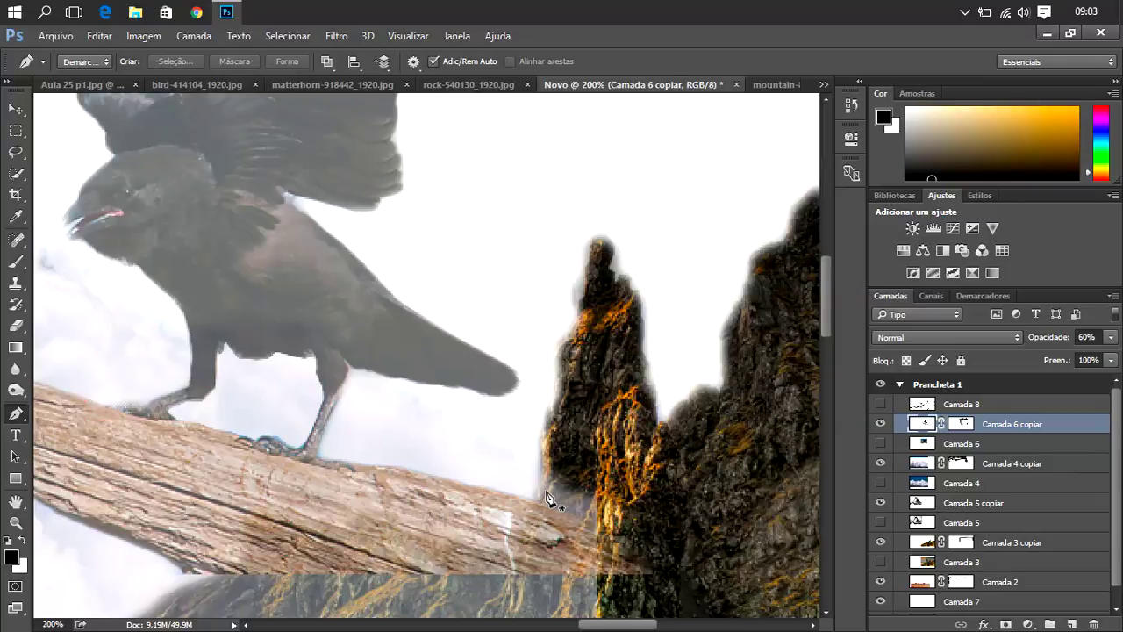
left_click_drag(826, 315, 830, 346)
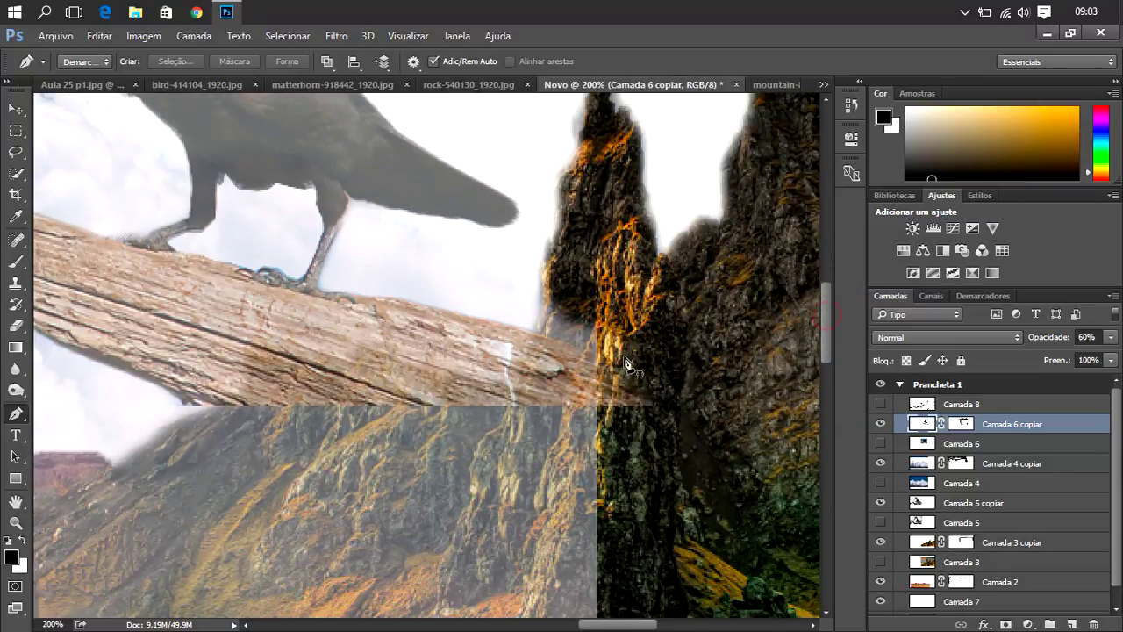
left_click(534, 327)
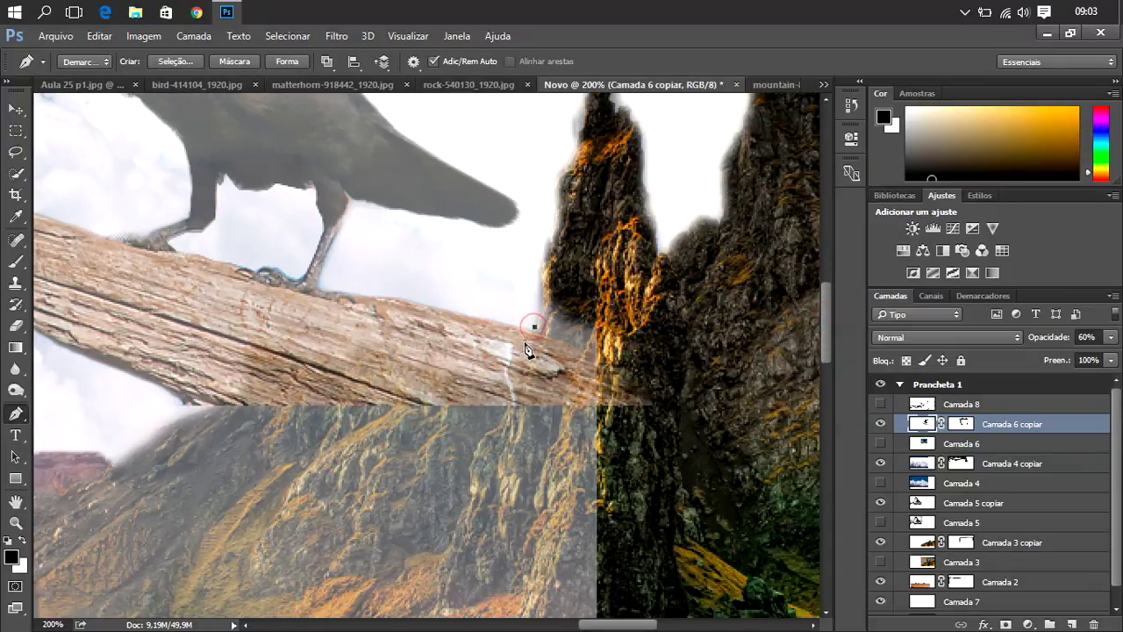
left_click(515, 353)
left_click(506, 384)
left_click(510, 402)
- Close the path around the branch tip and convert it to a selection
left_click(666, 420)
left_click(664, 353)
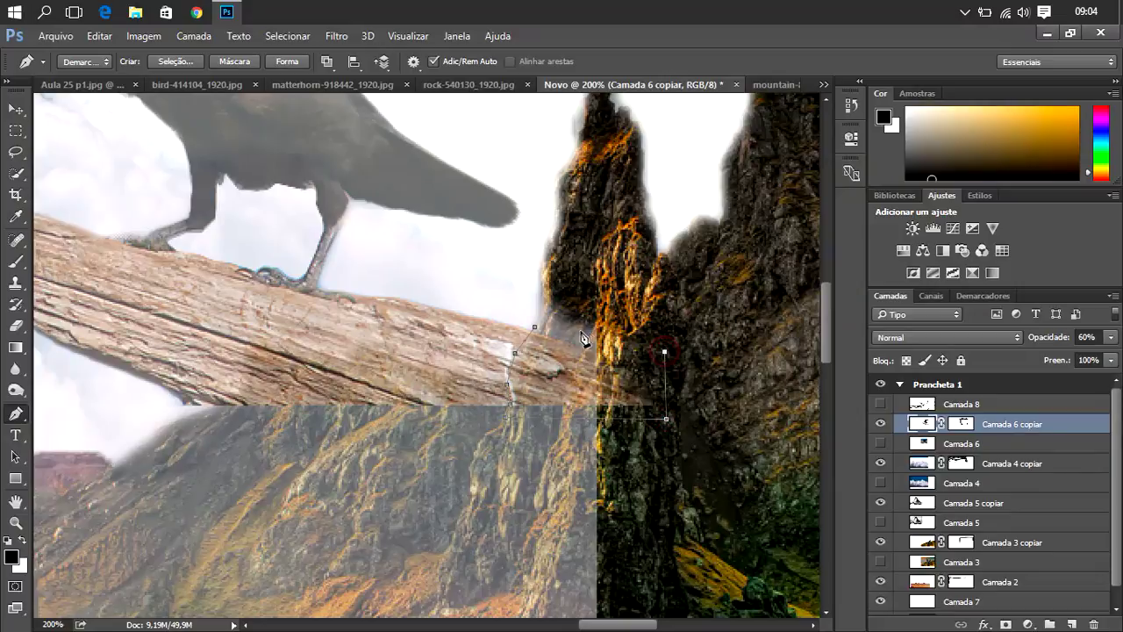
left_click(534, 327)
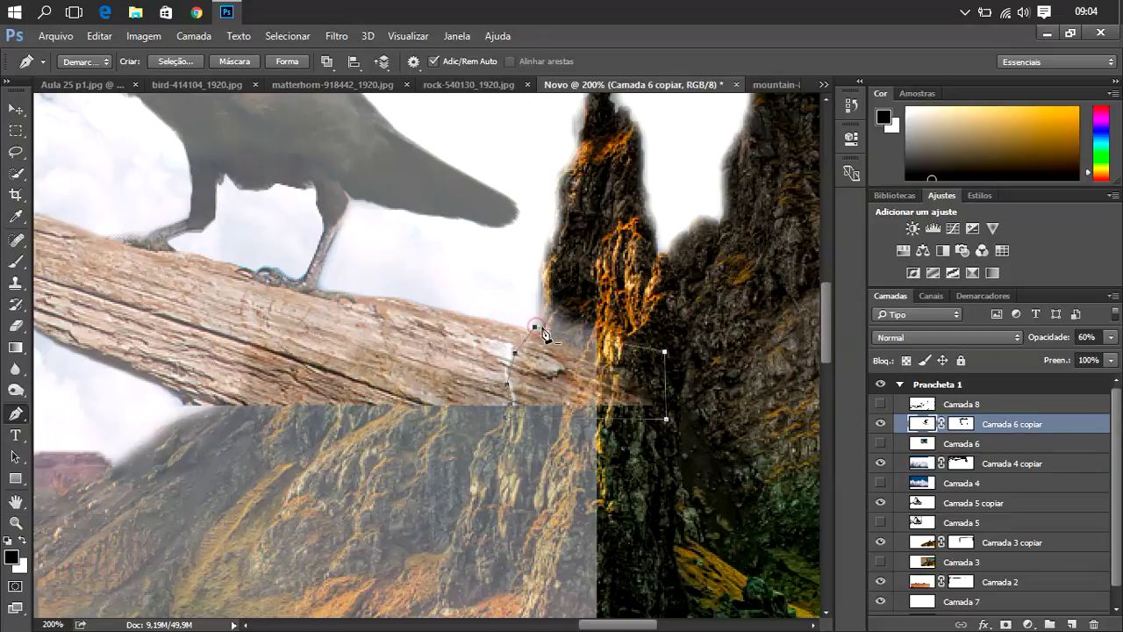
right_click(599, 394)
left_click(680, 286)
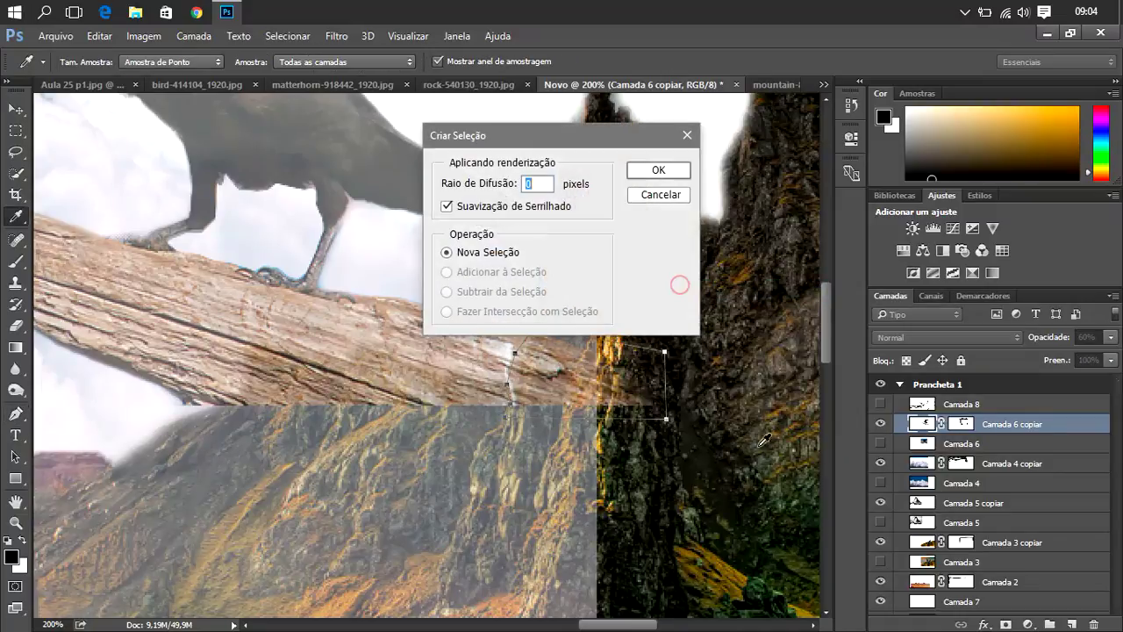
left_click(660, 170)
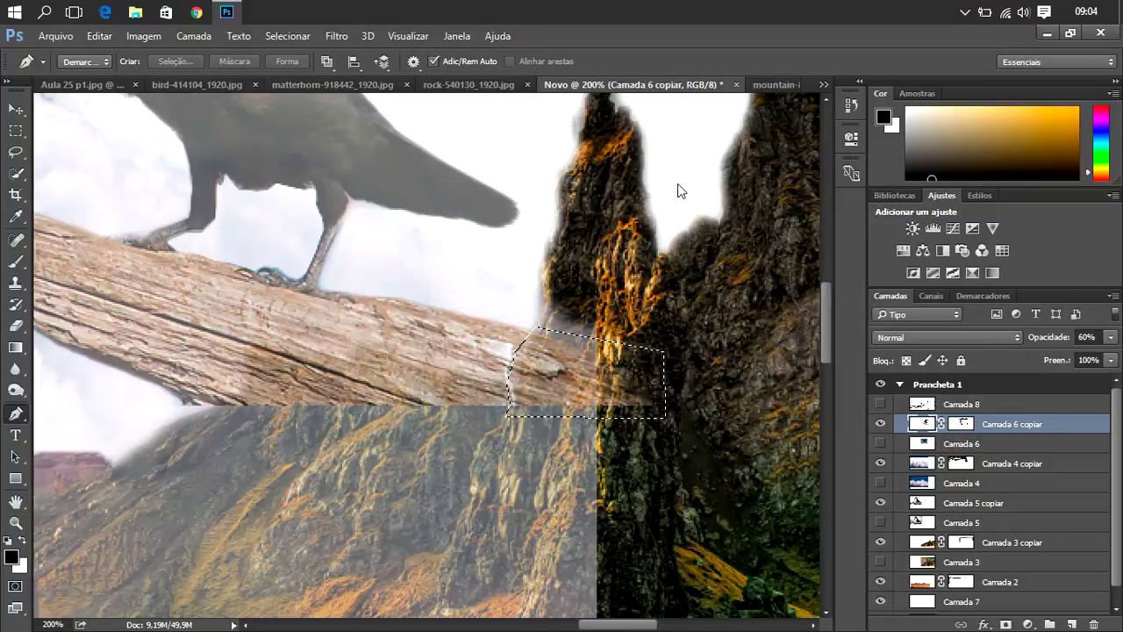
- Delete the selected branch end over the rock and deselect
key("Delete")
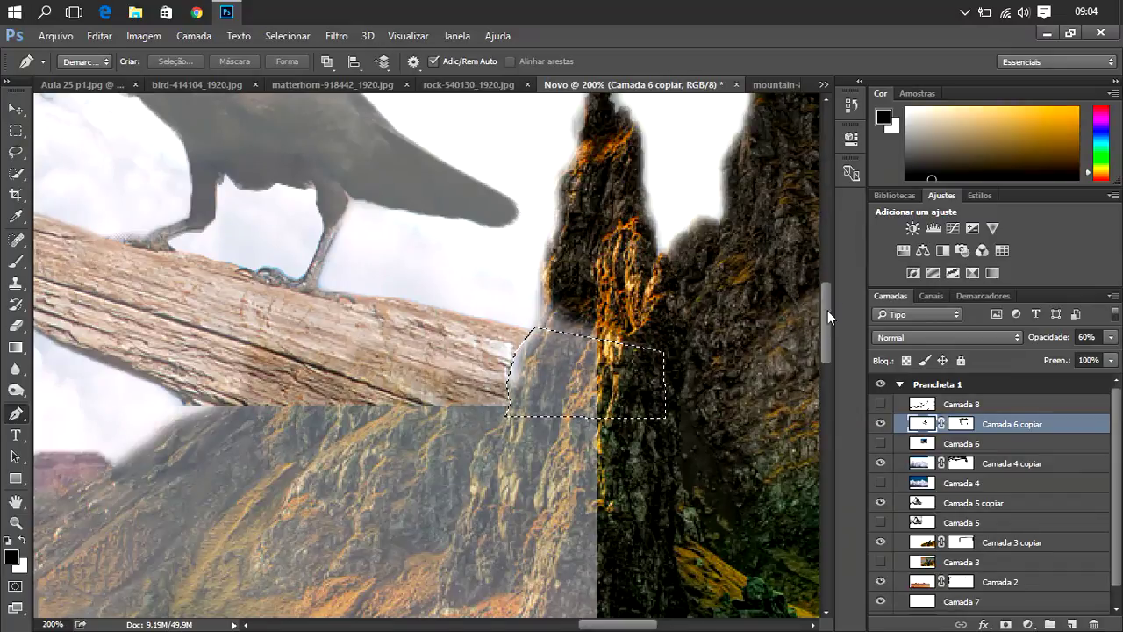
left_click(16, 130)
left_click(358, 195)
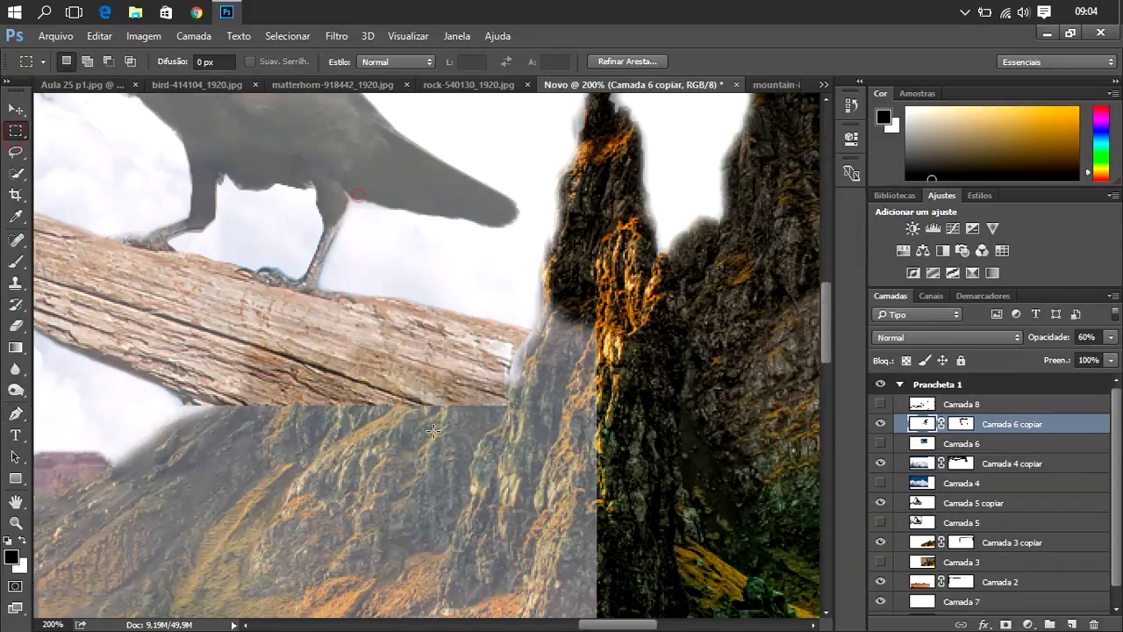
left_click_drag(615, 627, 569, 626)
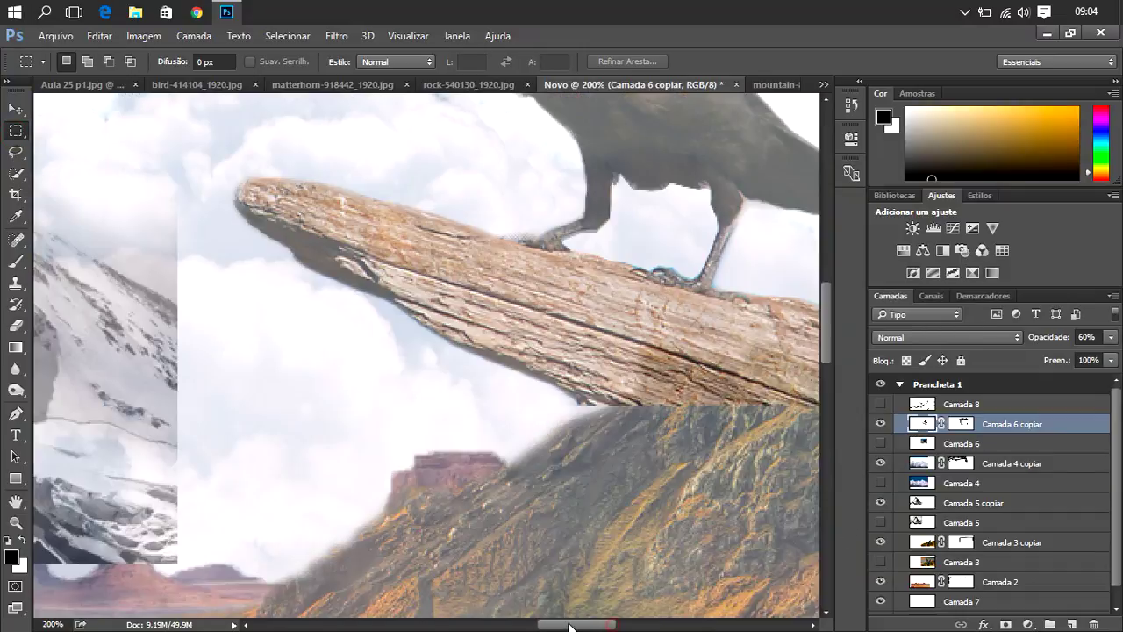
scroll(563, 601, "right", 3)
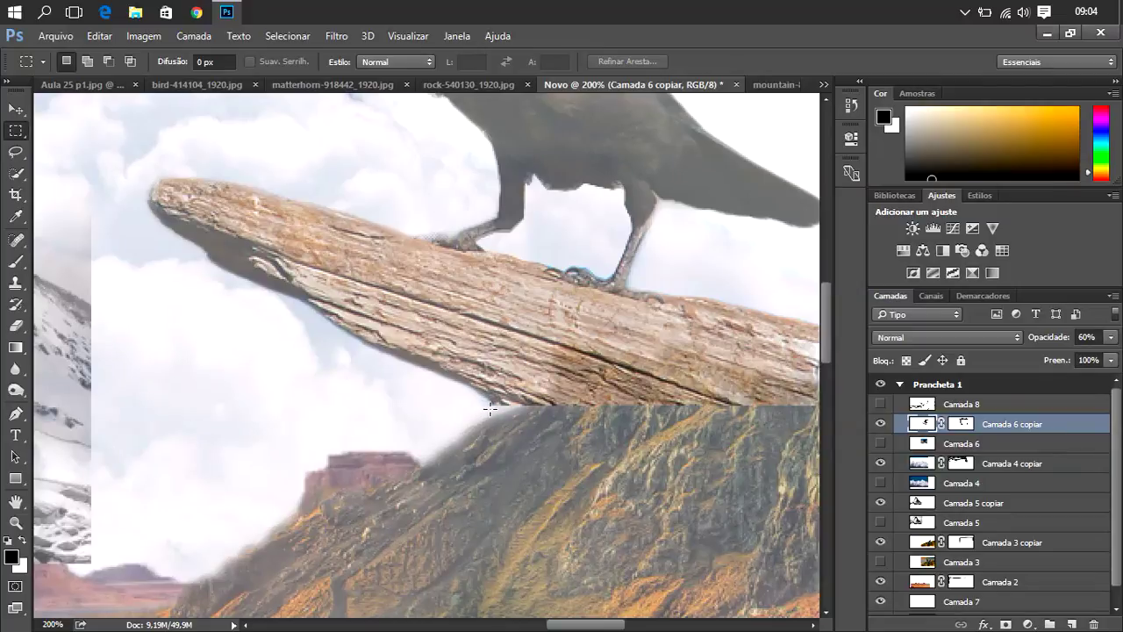
- Nudge the crow-and-branch layer about 35 px right and 8 px down
key("v")
left_click_drag(384, 288, 412, 301)
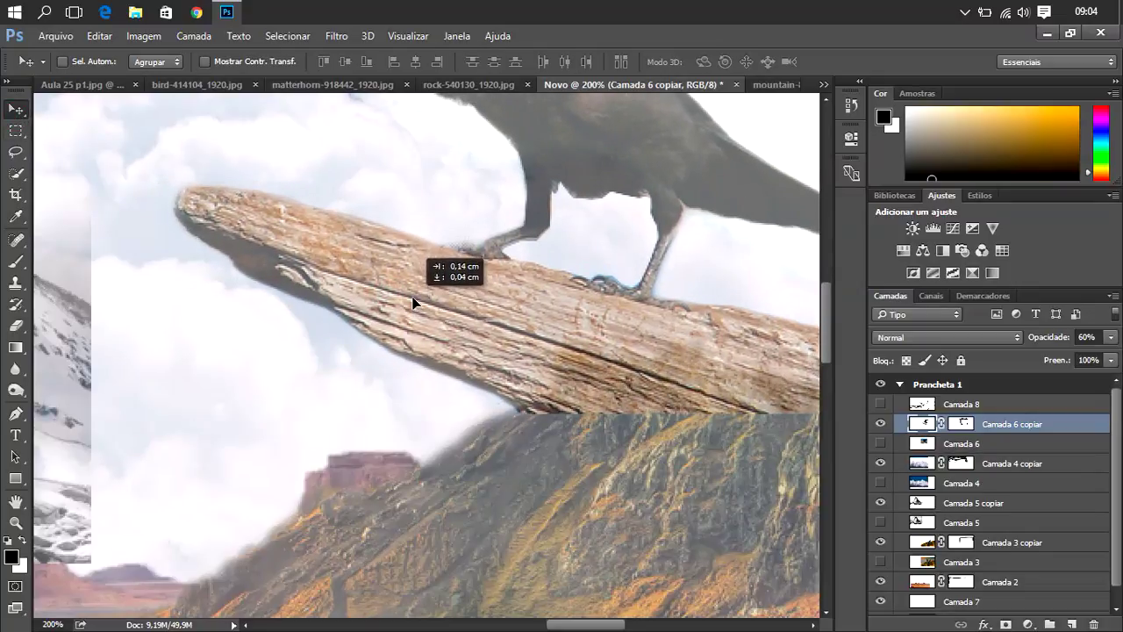
left_click_drag(588, 624, 628, 624)
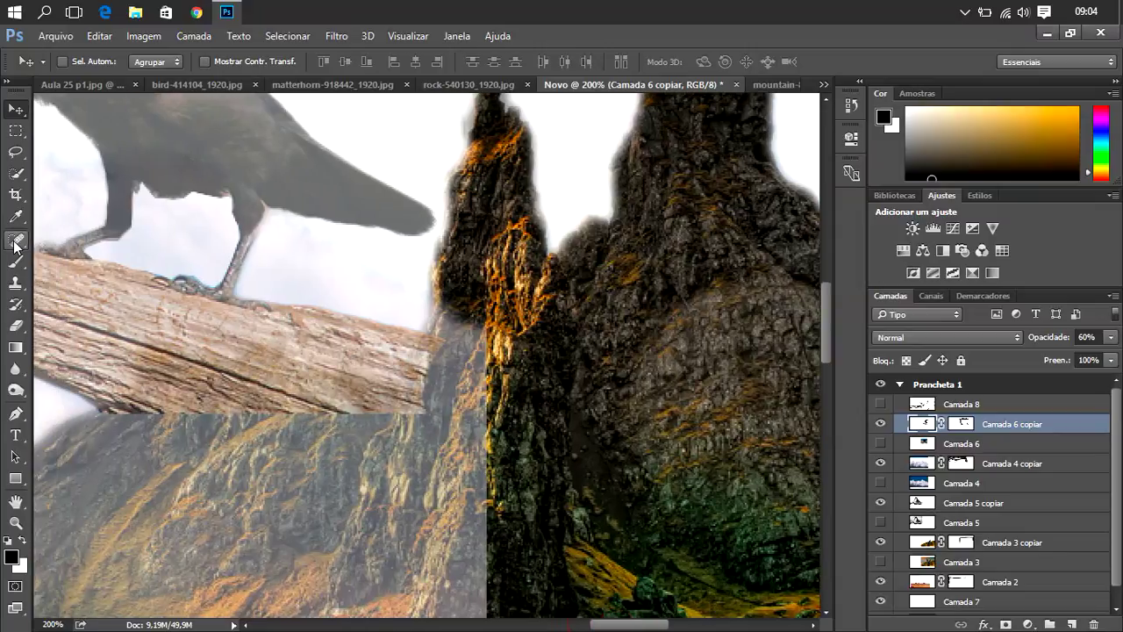
- Lasso the branch tip overlapping the rock, delete it, and deselect
left_click(16, 413)
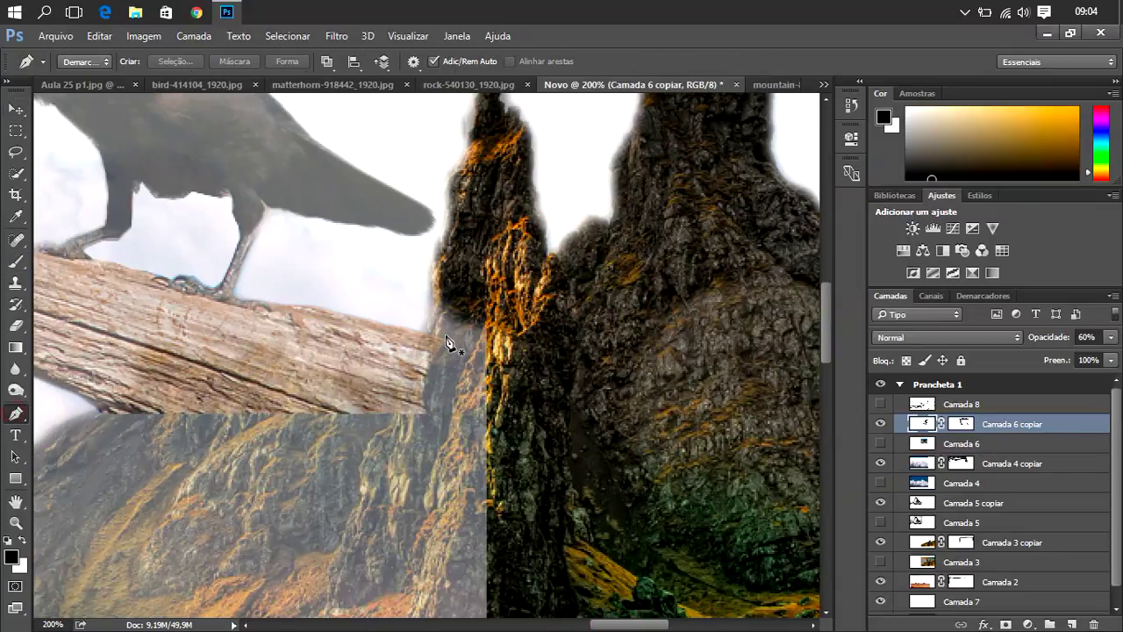
left_click(16, 151)
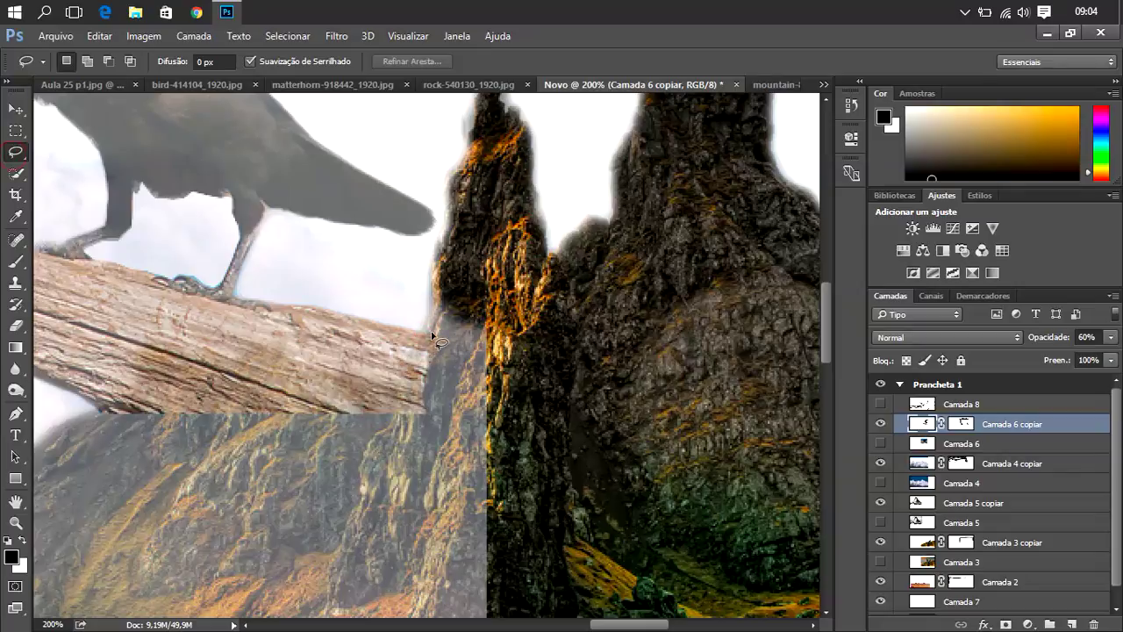
mouse_move(430, 332)
left_mouse_down()
mouse_move(417, 355)
mouse_move(480, 340)
mouse_move(432, 338)
left_mouse_up()
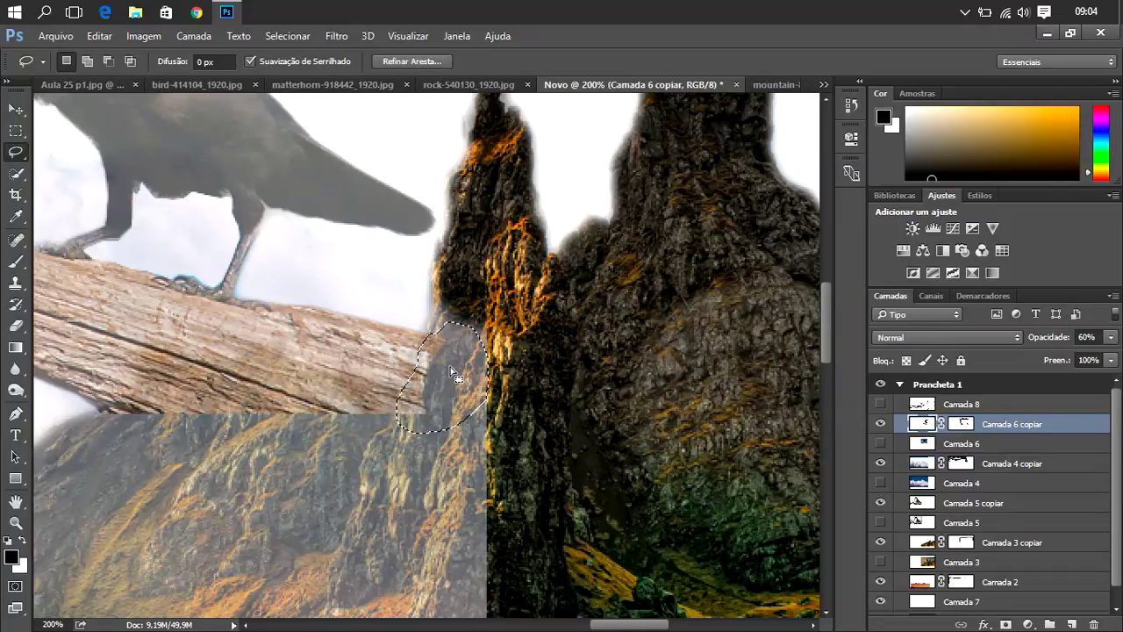
key("Delete")
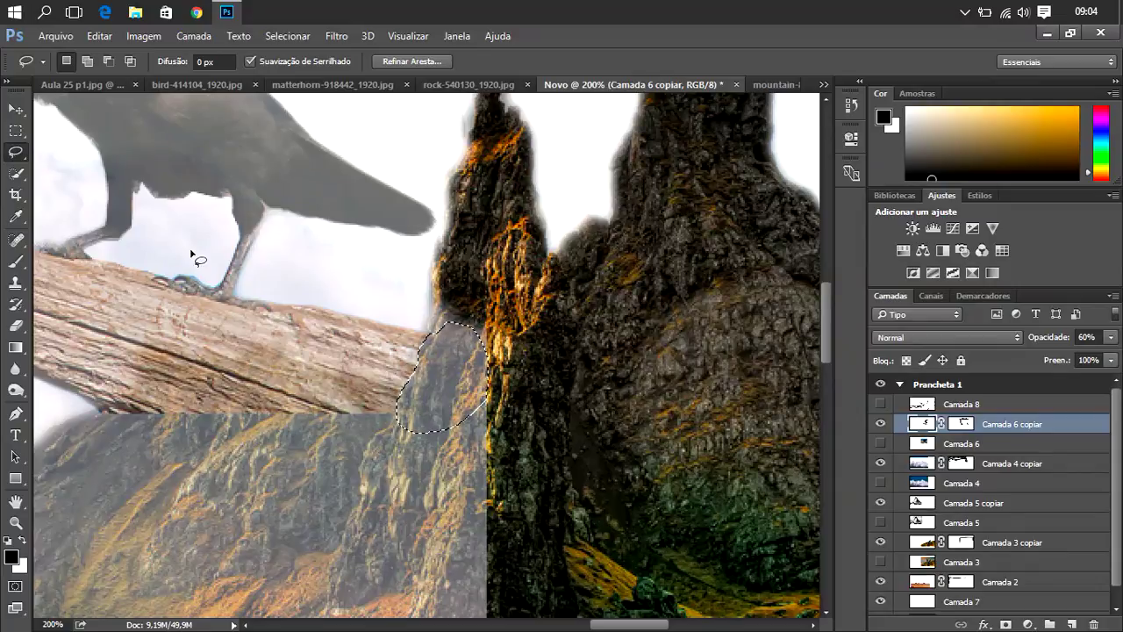
left_click(21, 134)
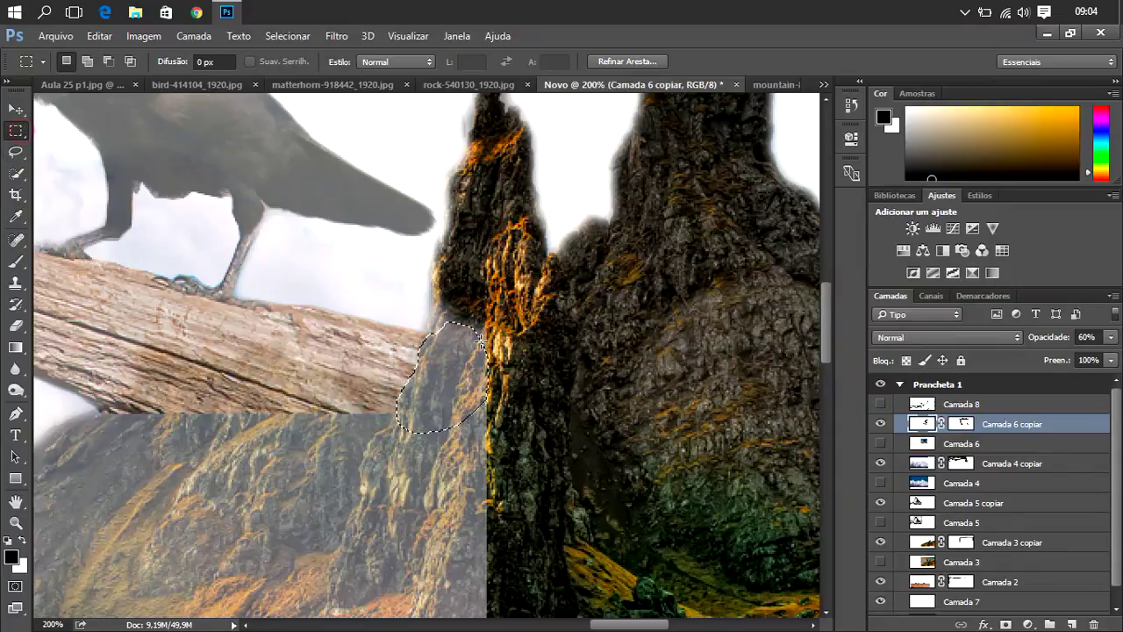
scroll(483, 369, "down", 1)
scroll(483, 368, "down", 2)
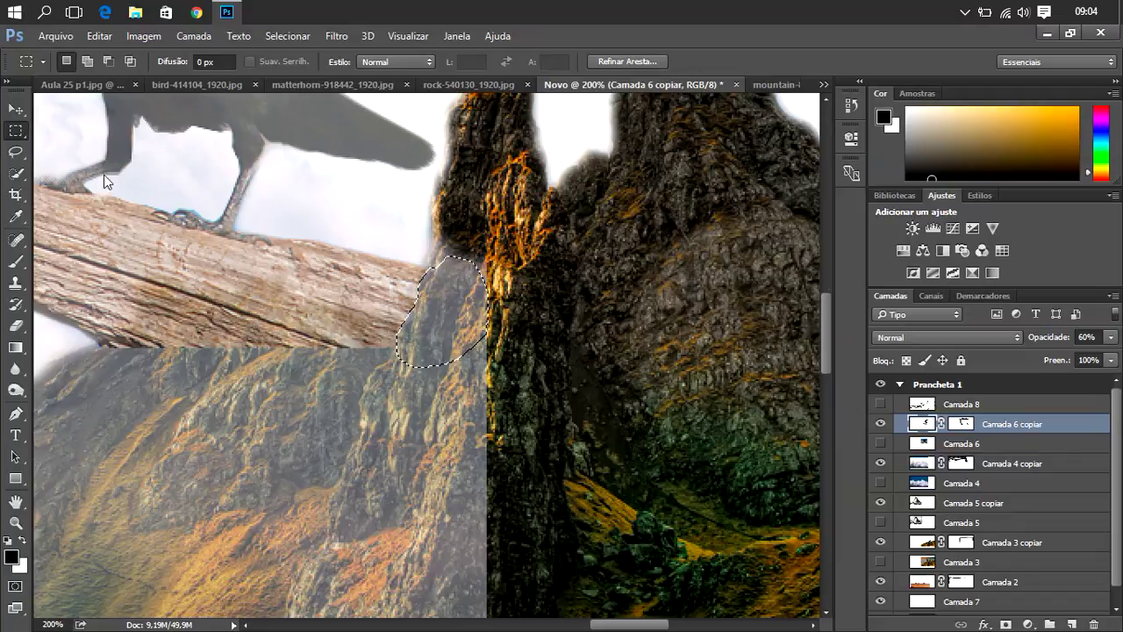
left_click(182, 262)
mouse_move(604, 625)
left_mouse_down()
mouse_move(430, 627)
mouse_move(457, 626)
left_mouse_up()
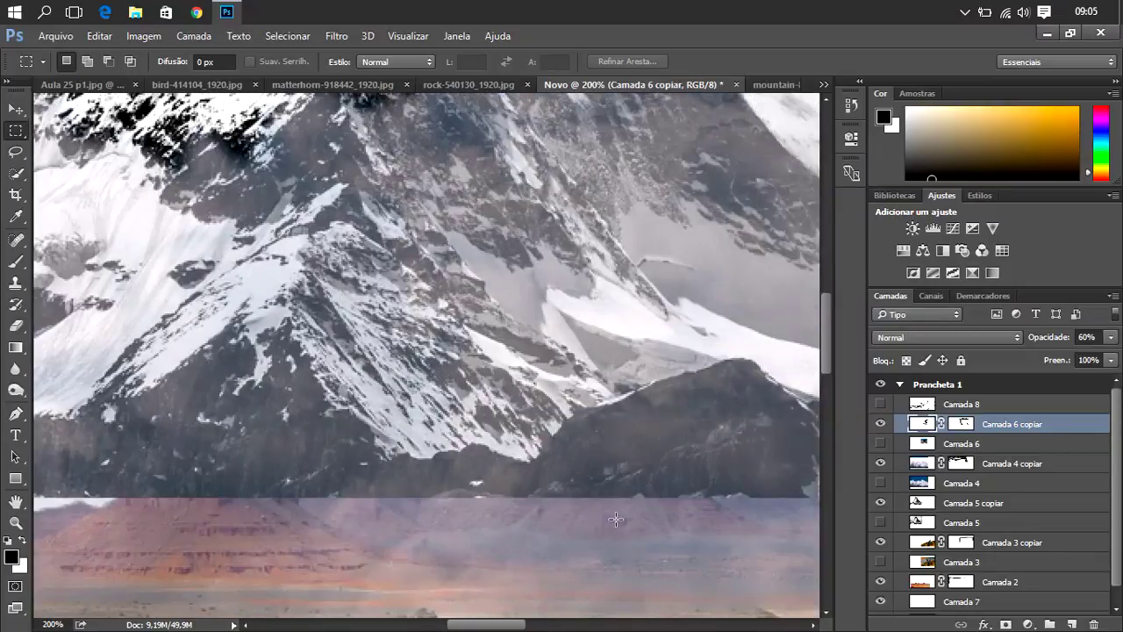
- Raise the Camada 4 copiar clouds layer opacity to 95%
key("ctrl+minus")
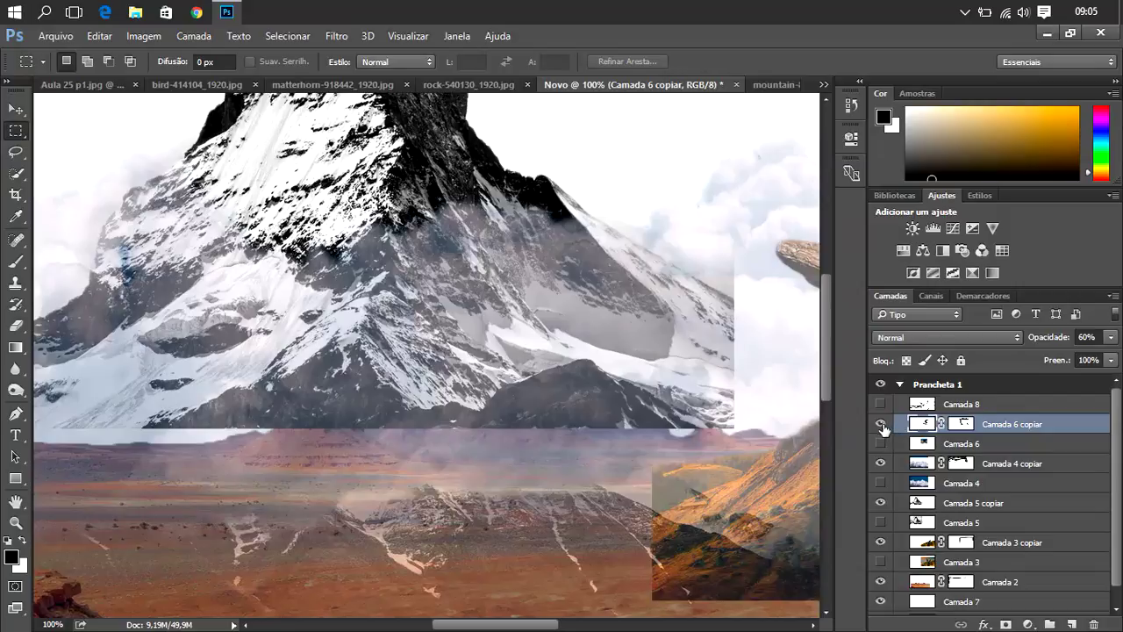
left_click(910, 465)
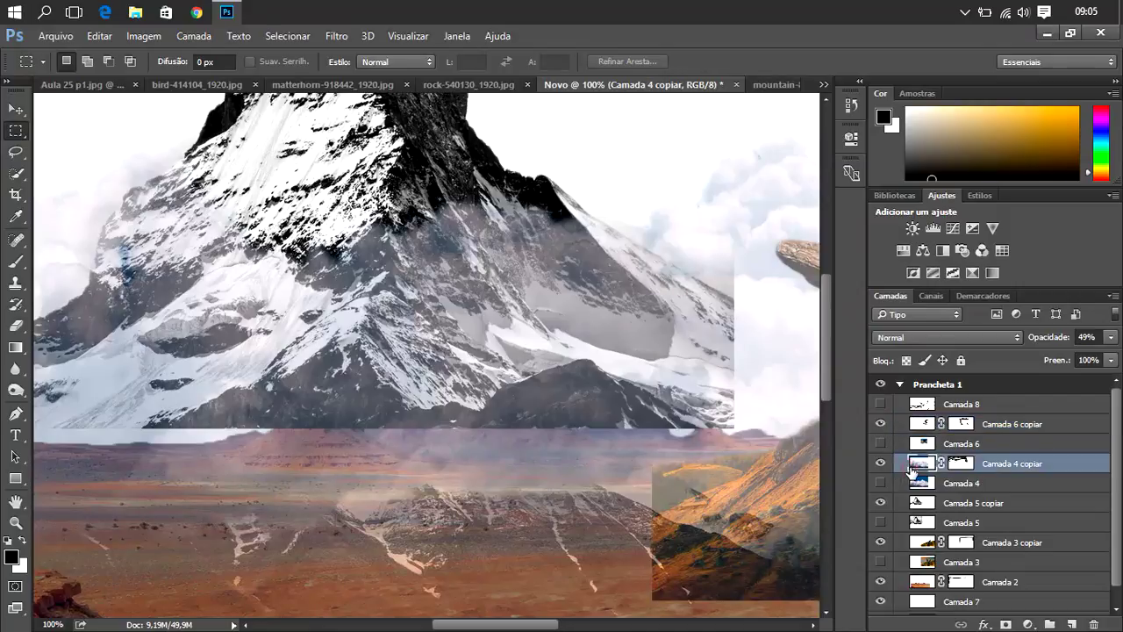
left_click(1109, 339)
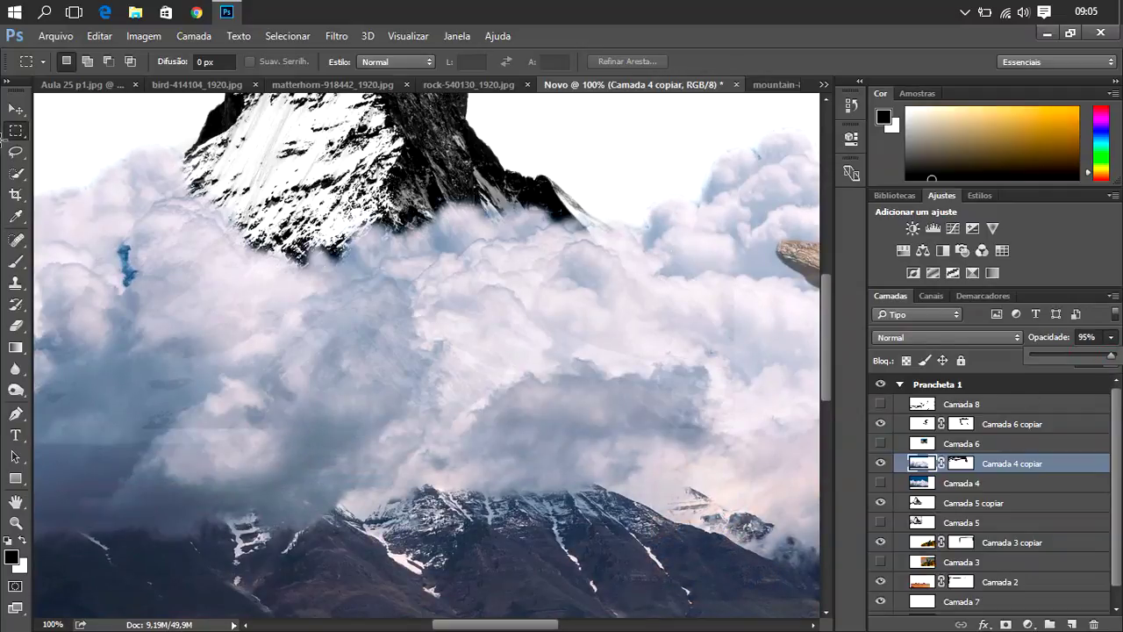
- Reposition the clouds layer back over the desert and zoom out to the whole artboard
left_click(16, 109)
left_click_drag(458, 477, 459, 384)
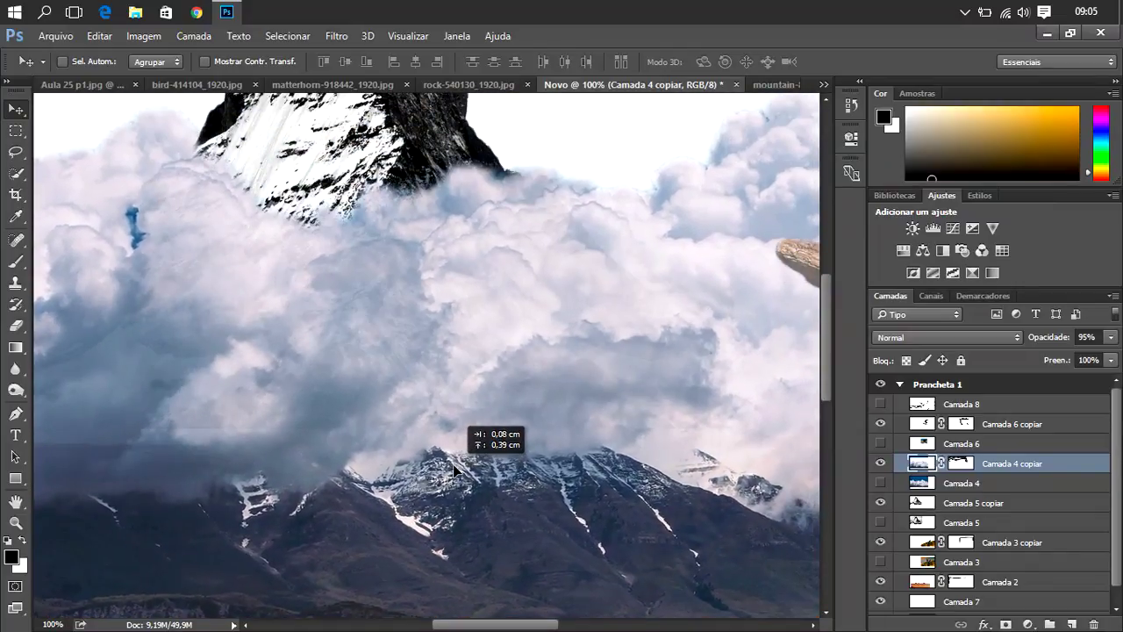
left_click_drag(459, 384, 454, 464)
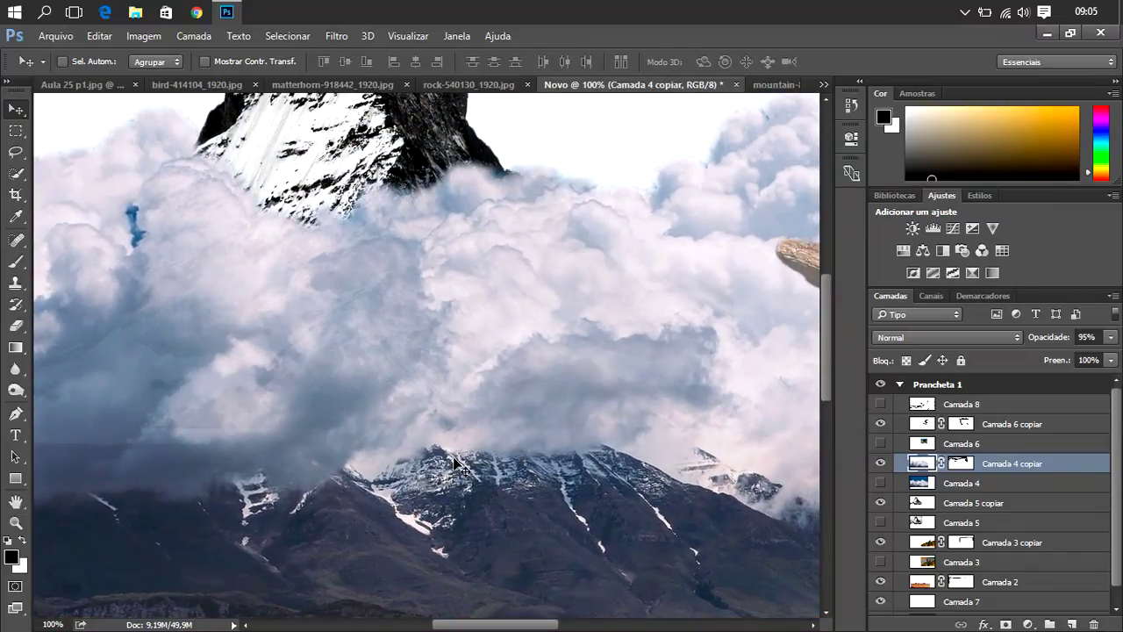
key("ctrl+minus")
key("ctrl+minus")
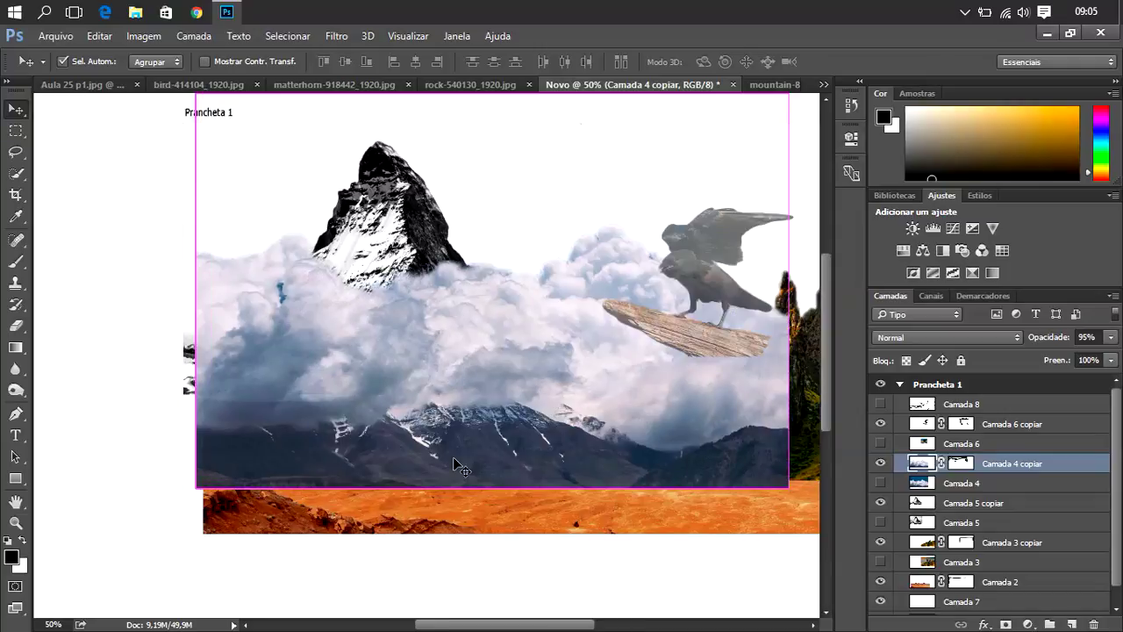
- Quick-select and delete the right-hand clouds beside the crow, then target the Camada 4 copiar layer mask
key("ctrl+plus")
key("ctrl+minus")
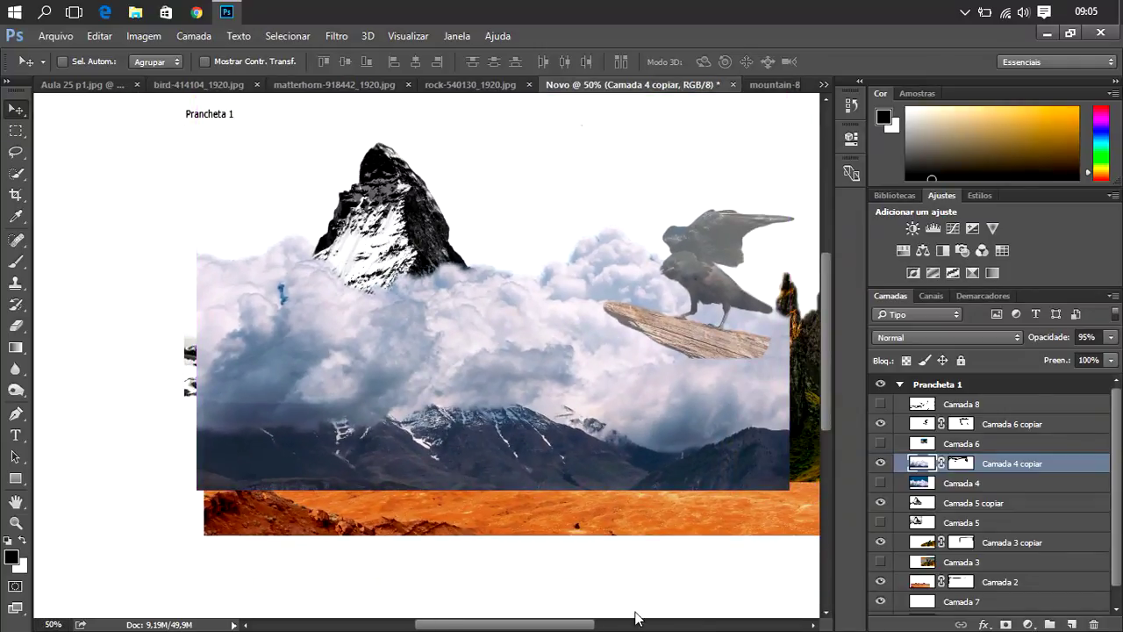
left_click_drag(552, 625, 569, 626)
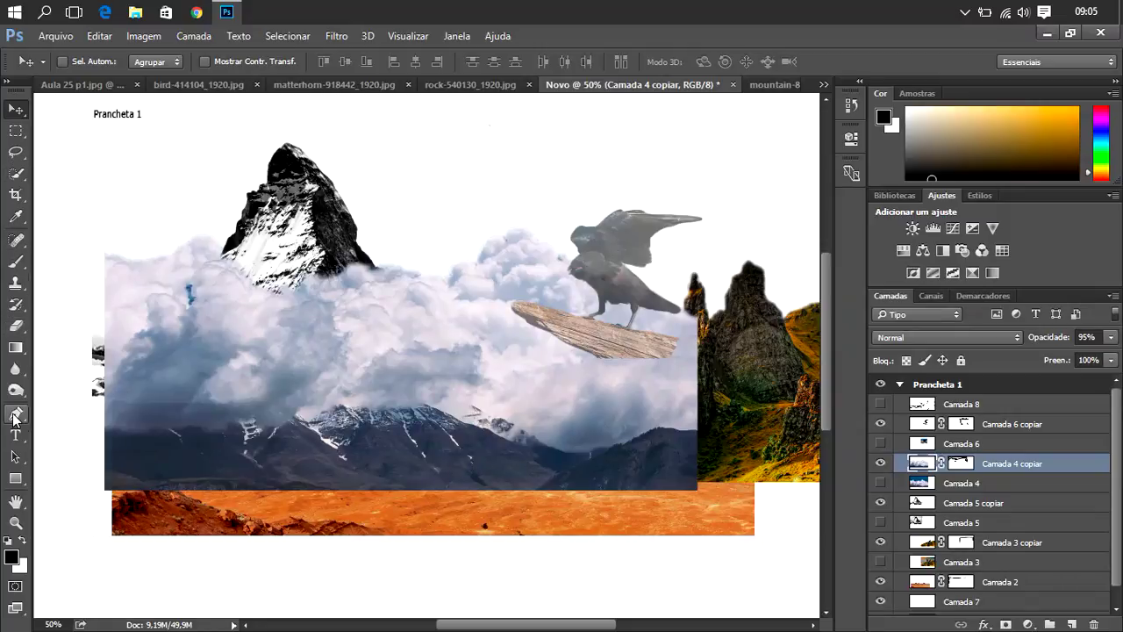
left_click(14, 174)
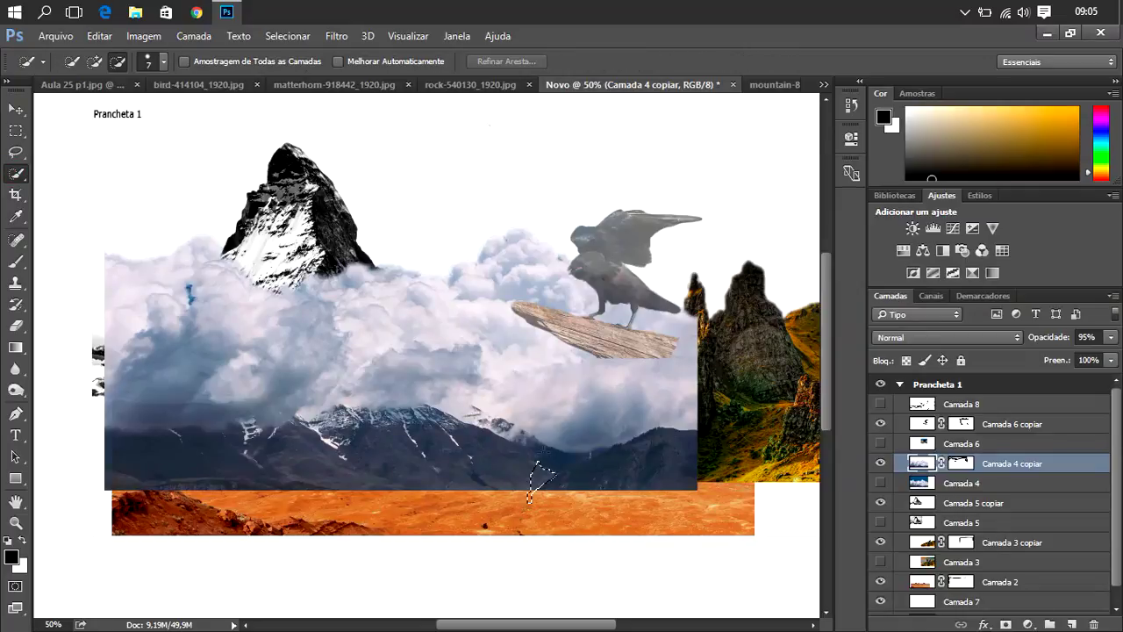
left_click_drag(537, 474, 623, 311)
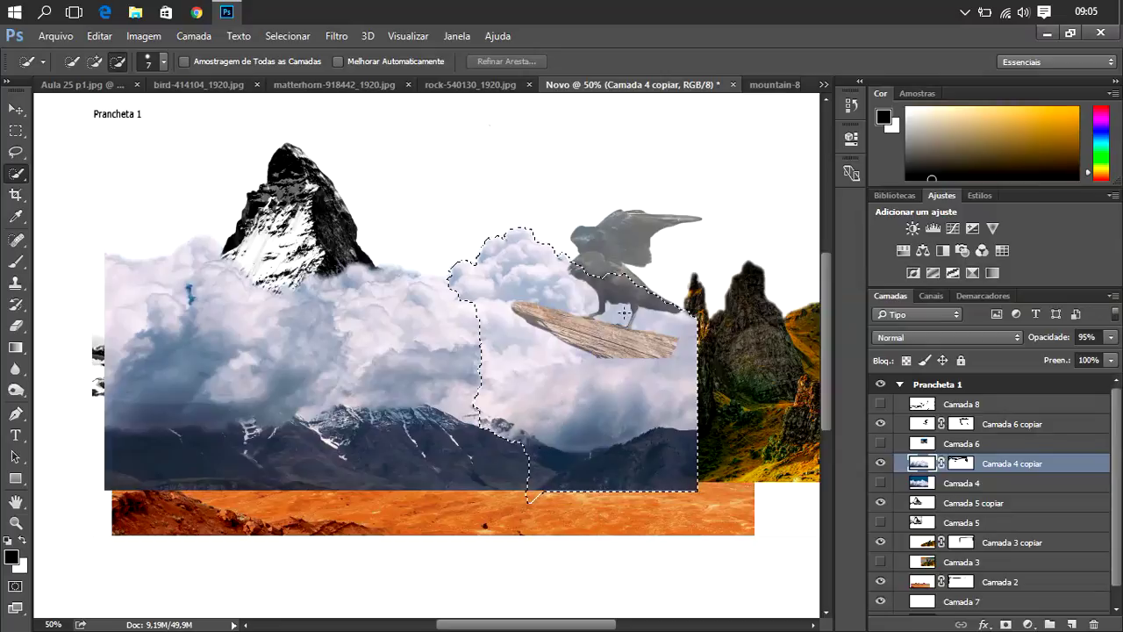
left_click_drag(623, 312, 660, 390)
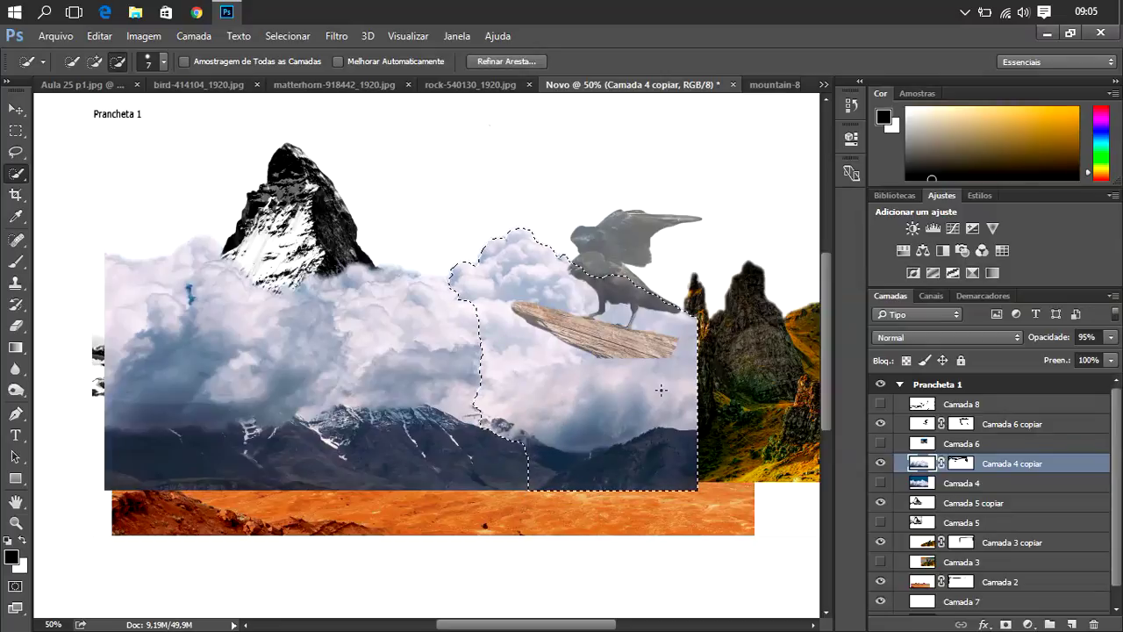
key("Delete")
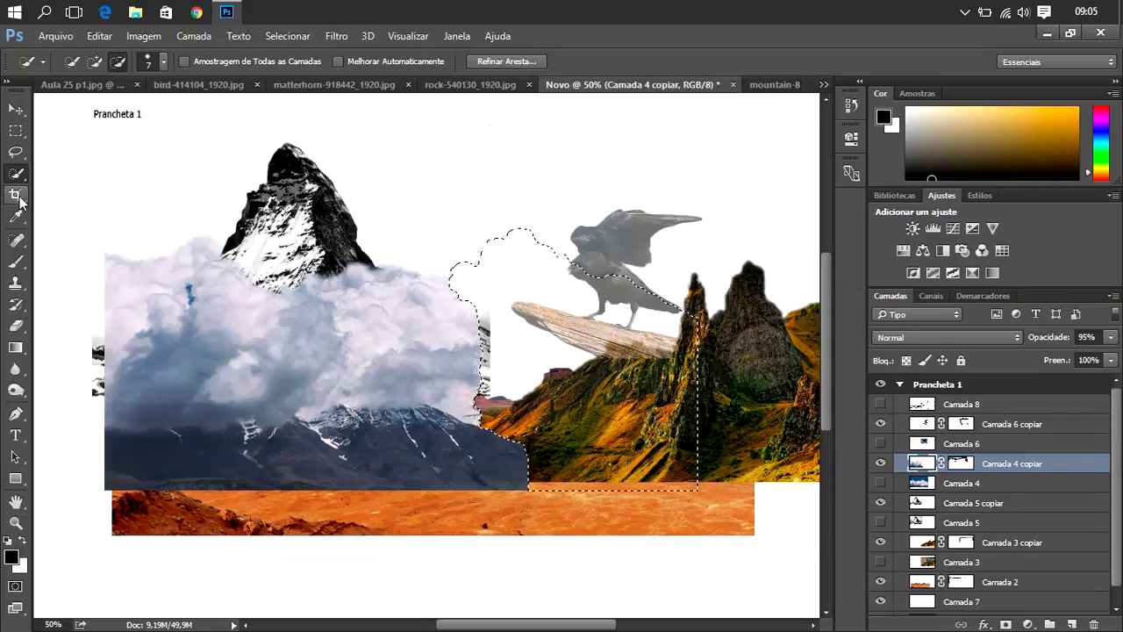
left_click(961, 463)
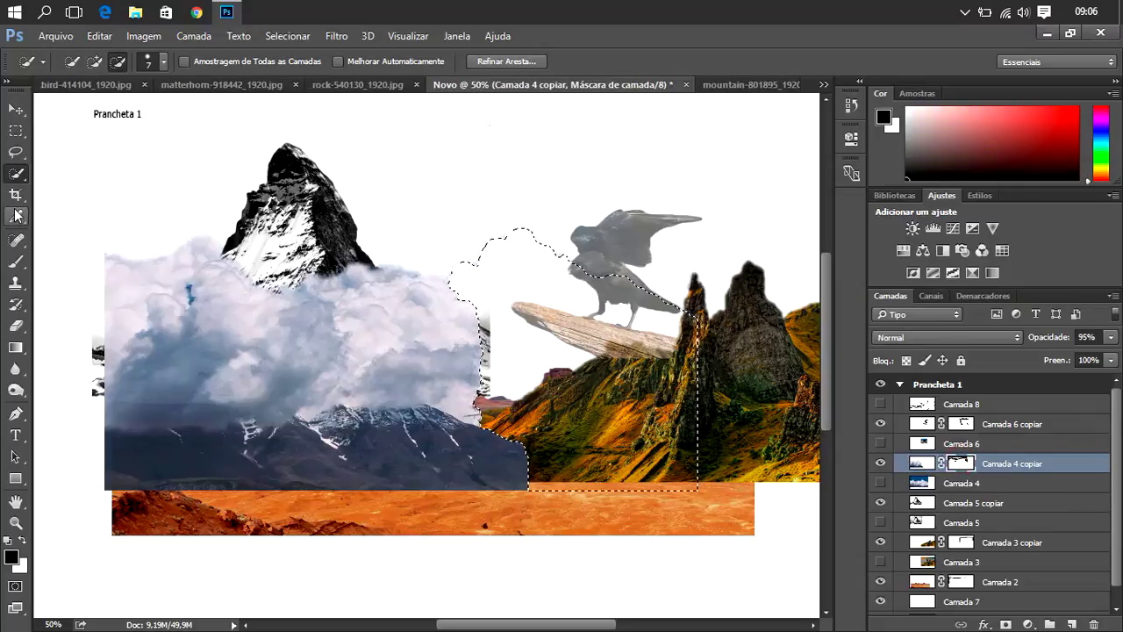
left_click(16, 130)
- Clear the selection and ready a 50 px Brush for painting on the layer mask
key("ctrl+d")
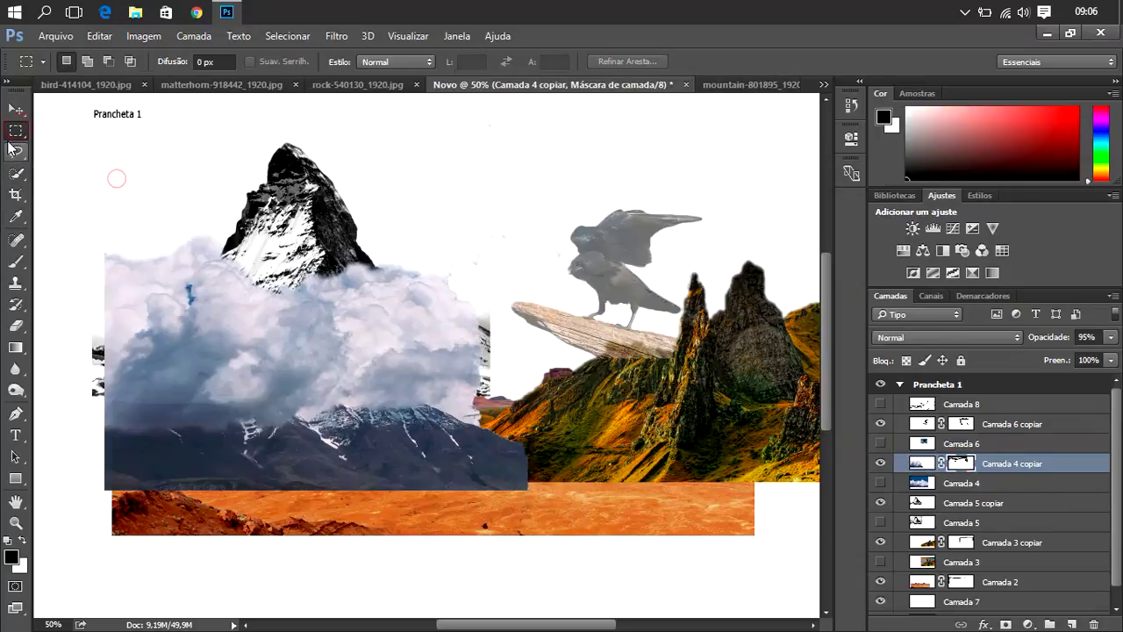
key("w")
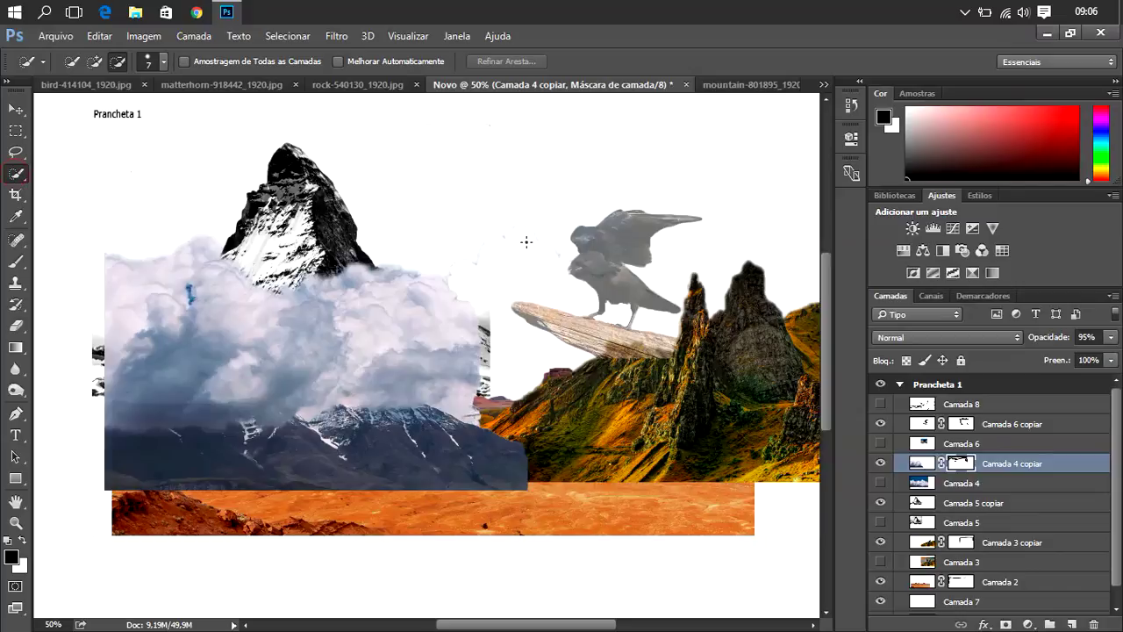
right_click(523, 243)
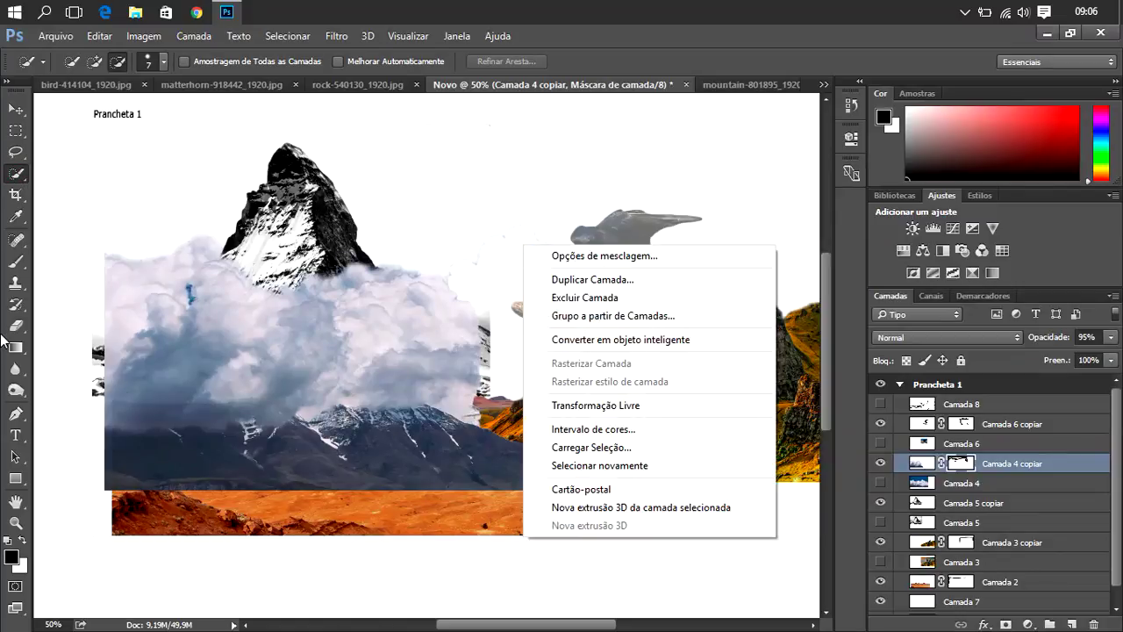
left_click(16, 262)
right_click(477, 253)
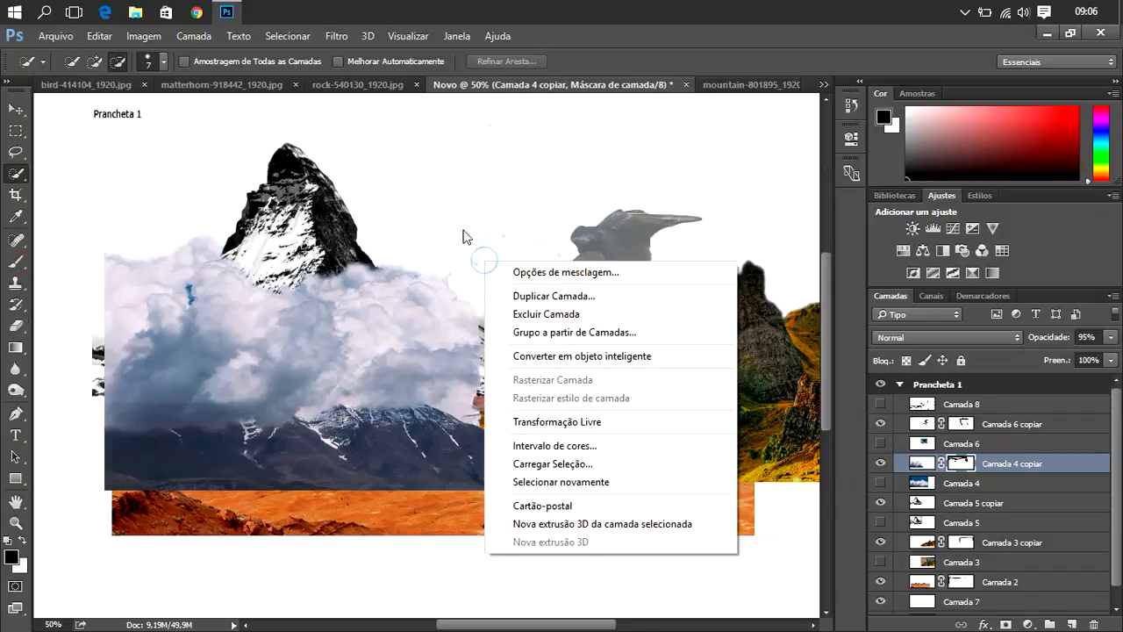
left_click(464, 224)
right_click(463, 217)
left_click(17, 262)
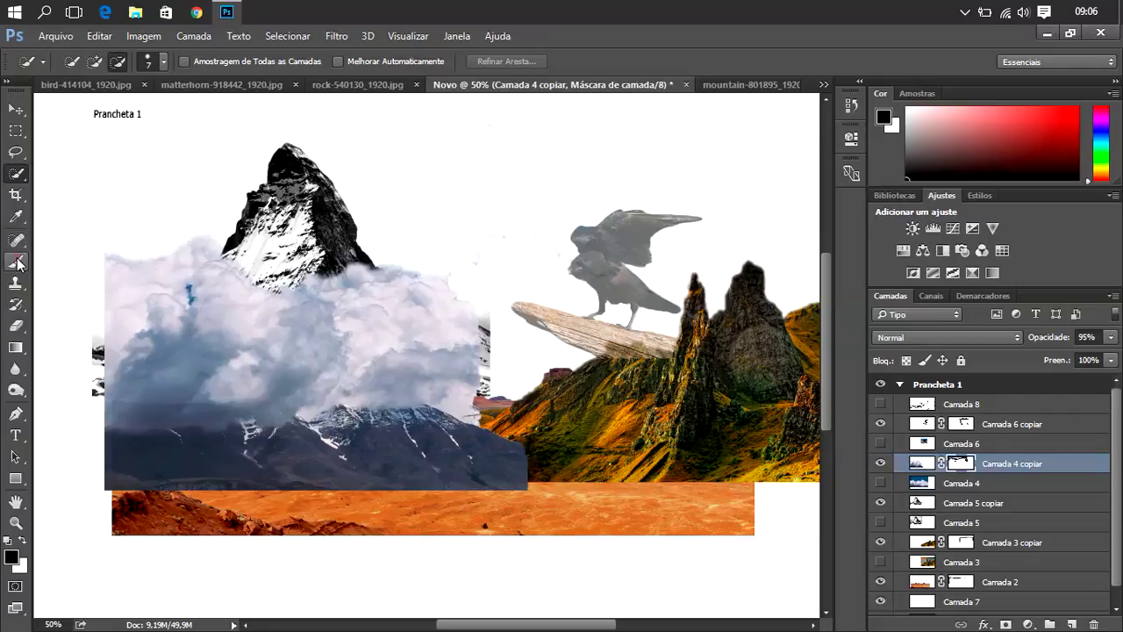
left_click(16, 282)
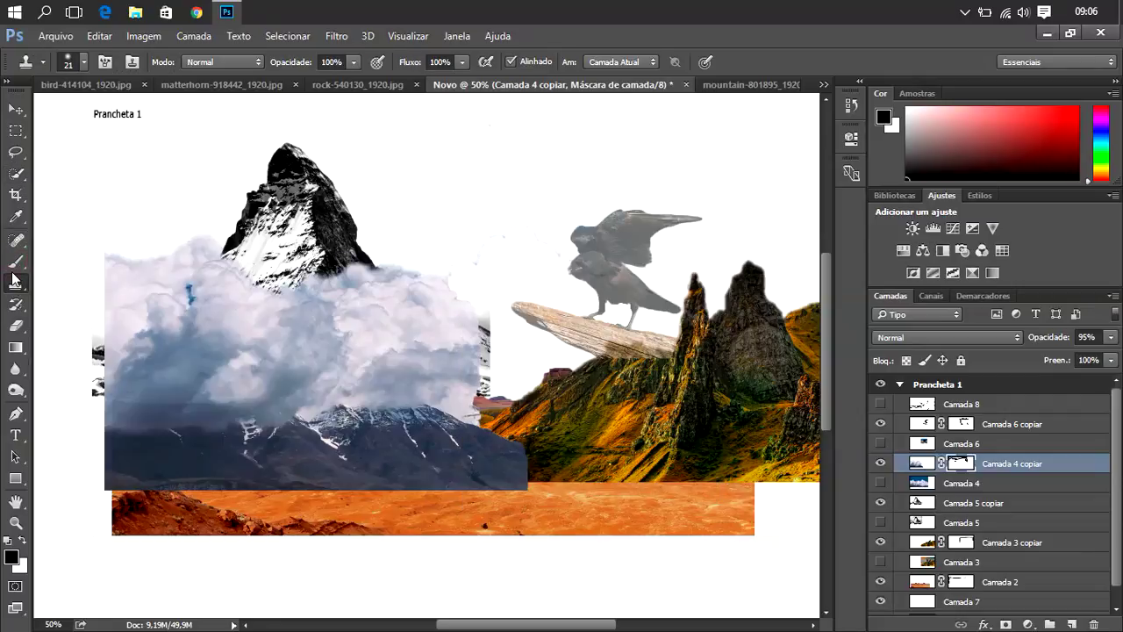
left_click(16, 265)
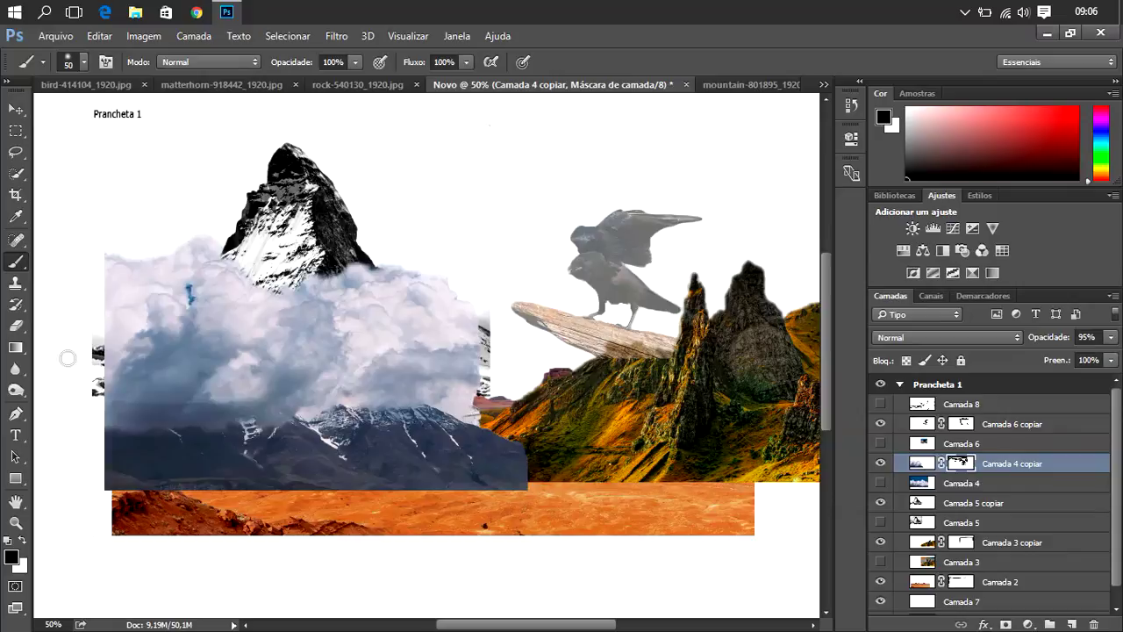
- Shift the cloud-wrapped mountain layer Camada 4 copiar slightly right with the Move tool
left_click(16, 108)
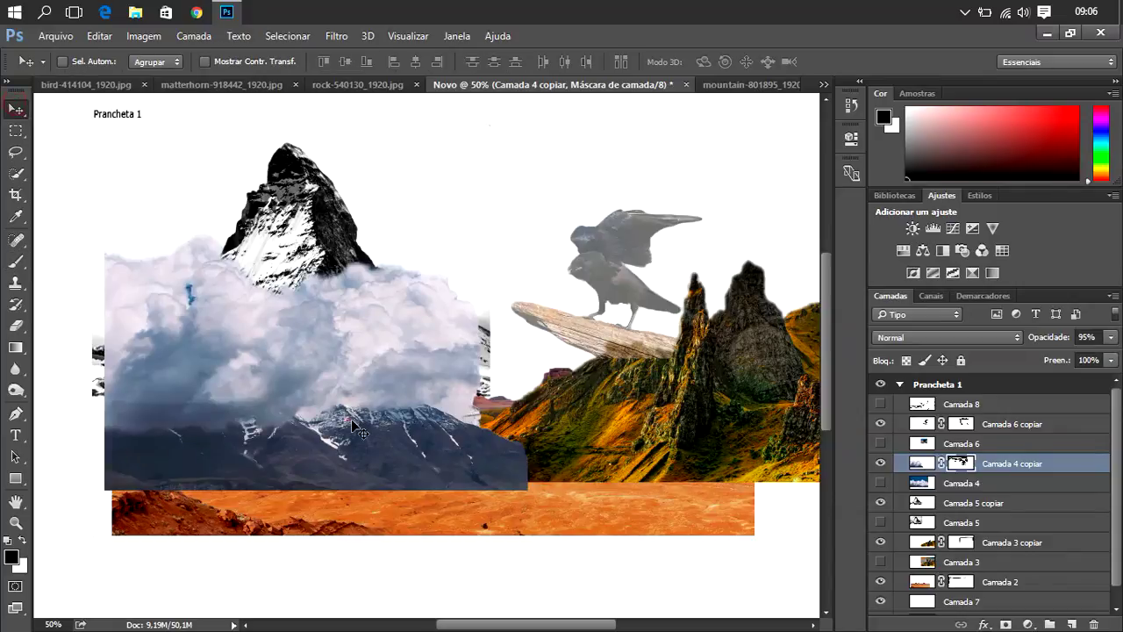
mouse_move(348, 420)
left_mouse_down()
mouse_move(395, 424)
mouse_move(334, 424)
mouse_move(330, 379)
mouse_move(350, 379)
mouse_move(335, 376)
mouse_move(414, 355)
mouse_move(481, 361)
mouse_move(481, 351)
mouse_move(412, 337)
mouse_move(494, 337)
mouse_move(247, 330)
mouse_move(347, 331)
mouse_move(351, 379)
mouse_move(422, 400)
mouse_move(437, 390)
left_mouse_up()
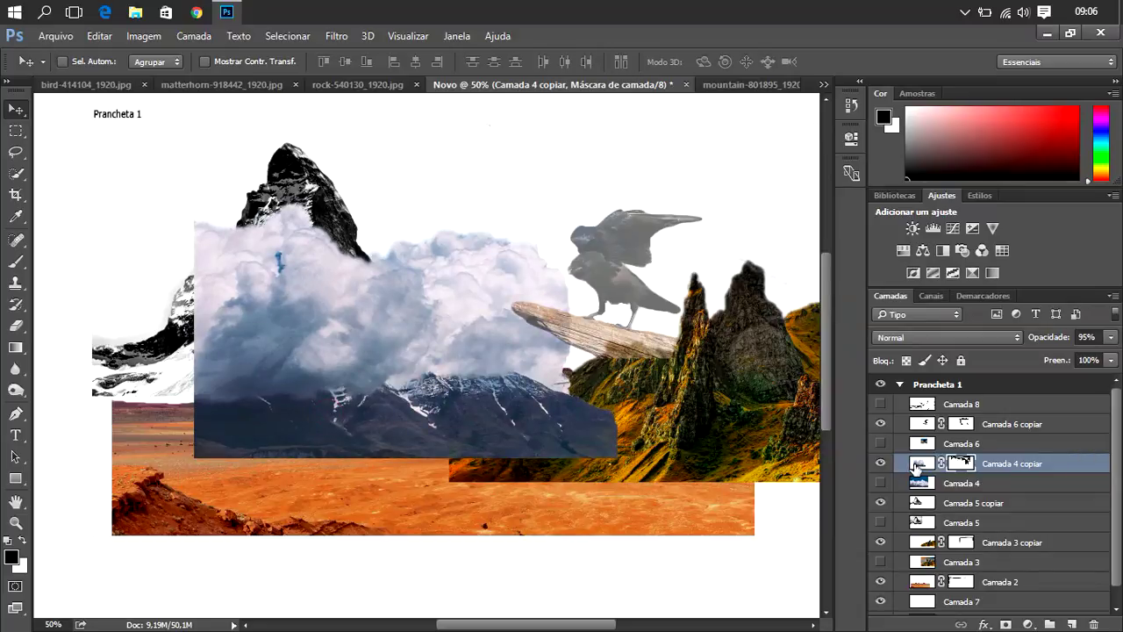
- Duplicate the cloud-wrapped mountain layer and slide the copy to the left
key("ctrl+j")
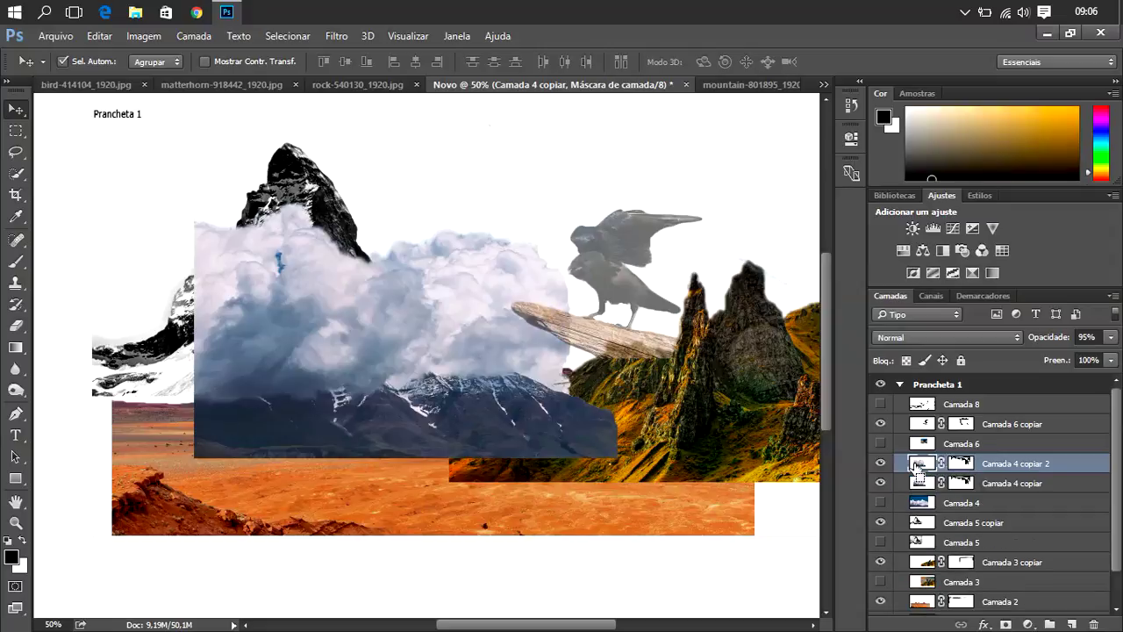
left_click_drag(455, 375, 240, 362)
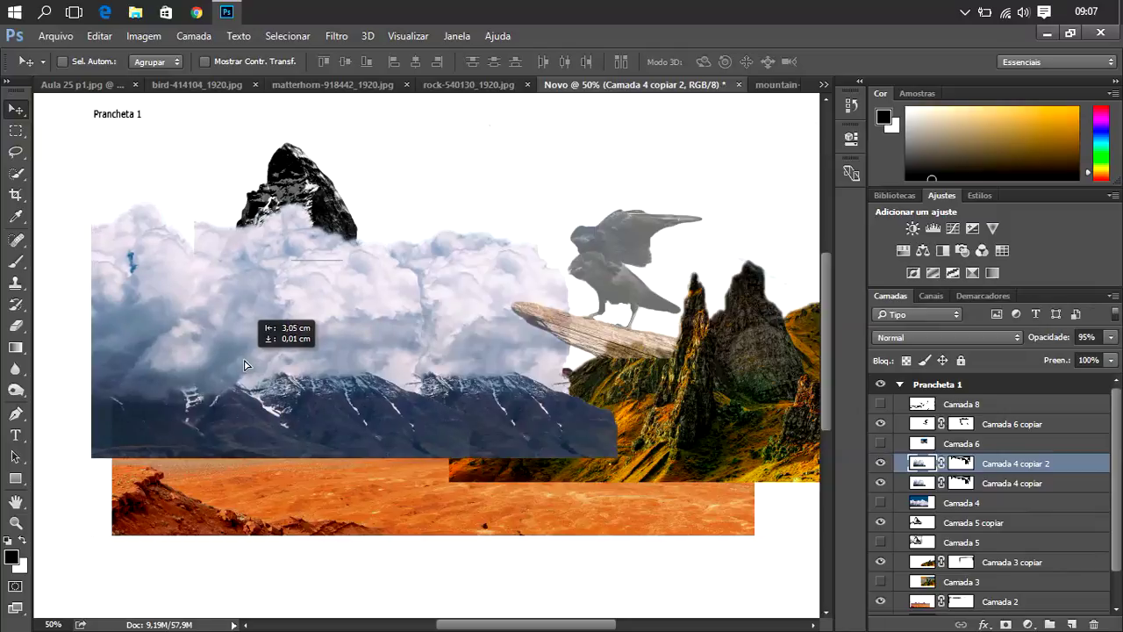
left_click_drag(241, 362, 417, 362)
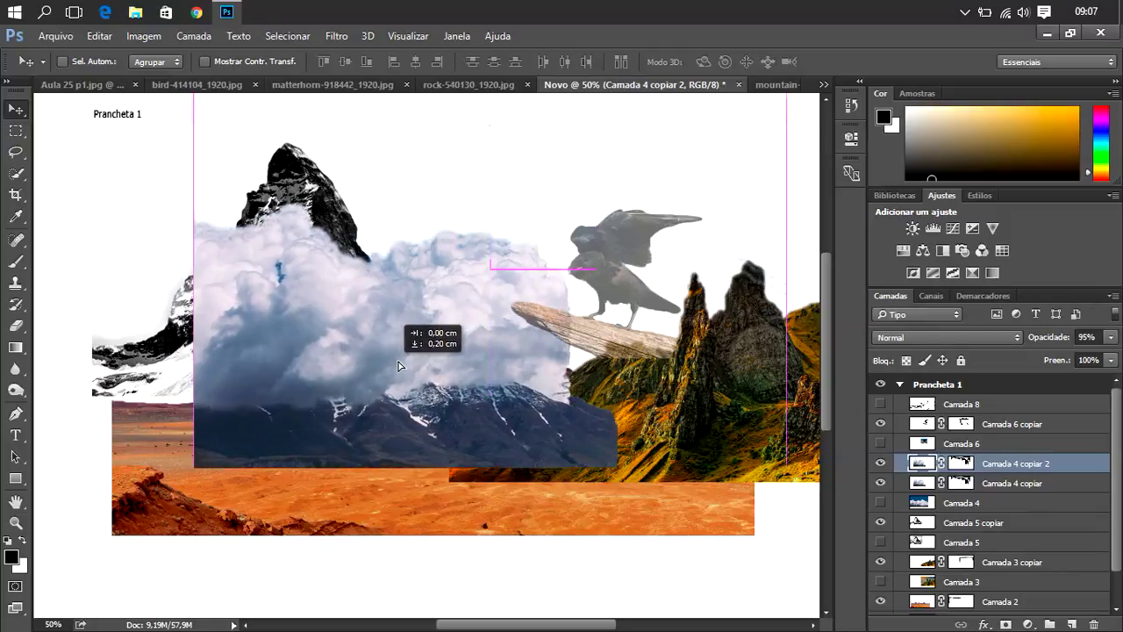
- Flip the copy horizontally with Free Transform and line it up beside the original clouds
key("ctrl+t")
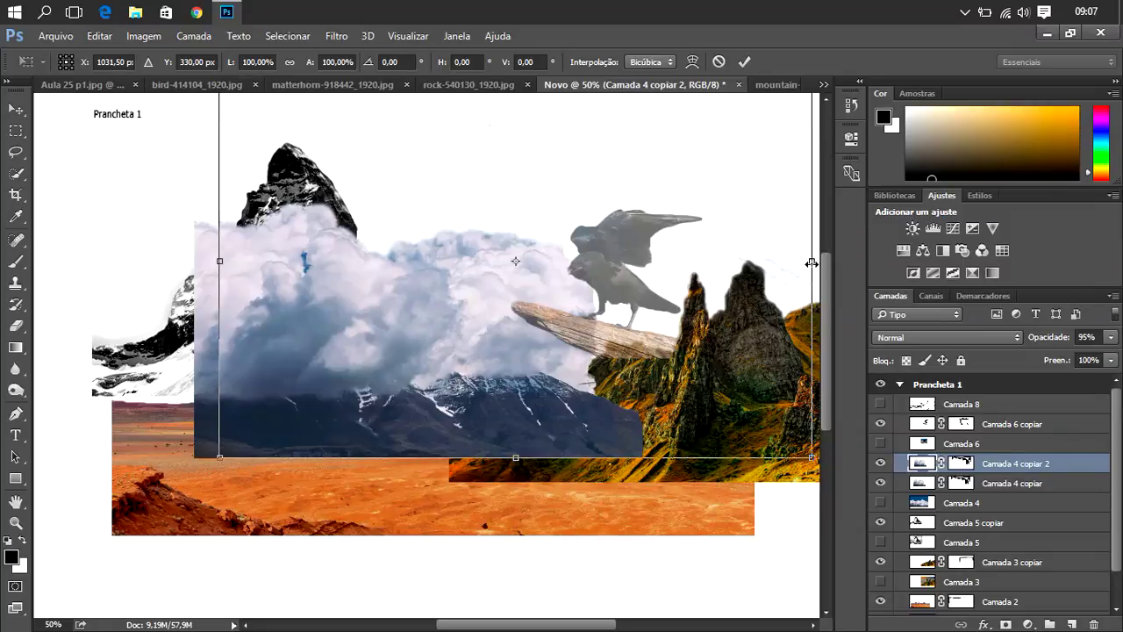
mouse_move(812, 263)
left_mouse_down()
mouse_move(8, 306)
mouse_move(26, 322)
mouse_move(72, 322)
left_mouse_up()
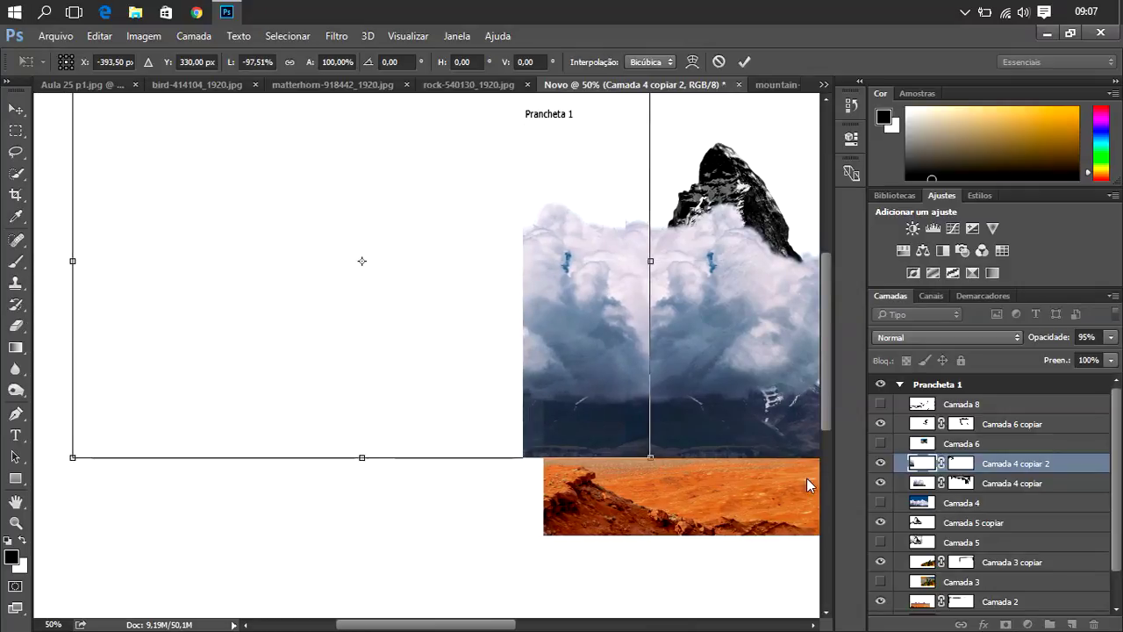
left_click_drag(586, 355, 645, 351)
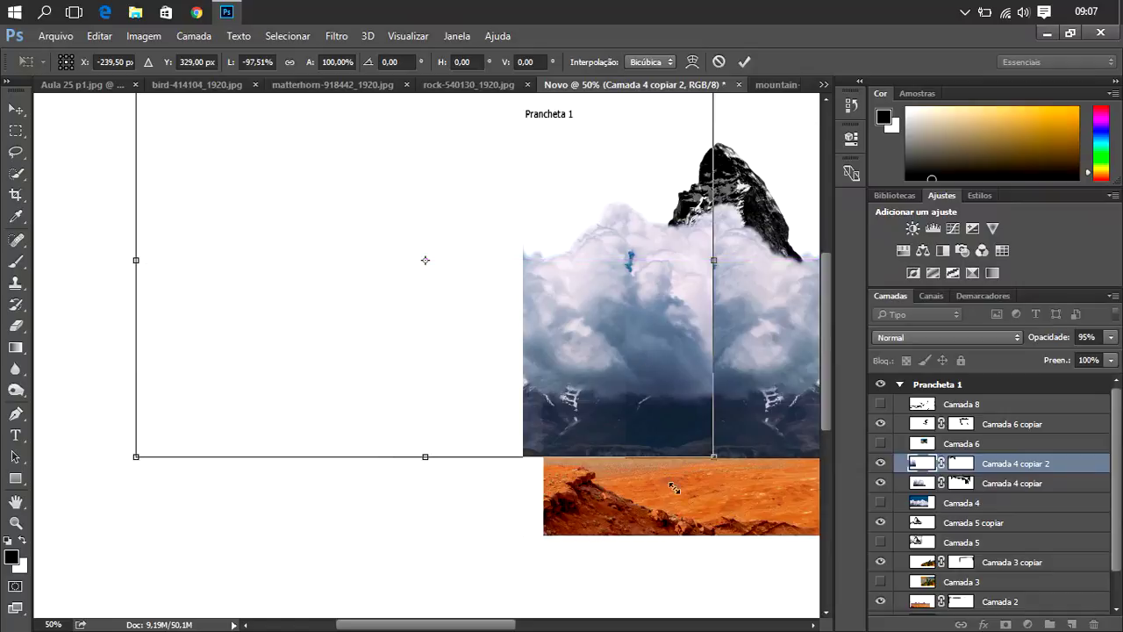
left_click_drag(456, 626, 513, 626)
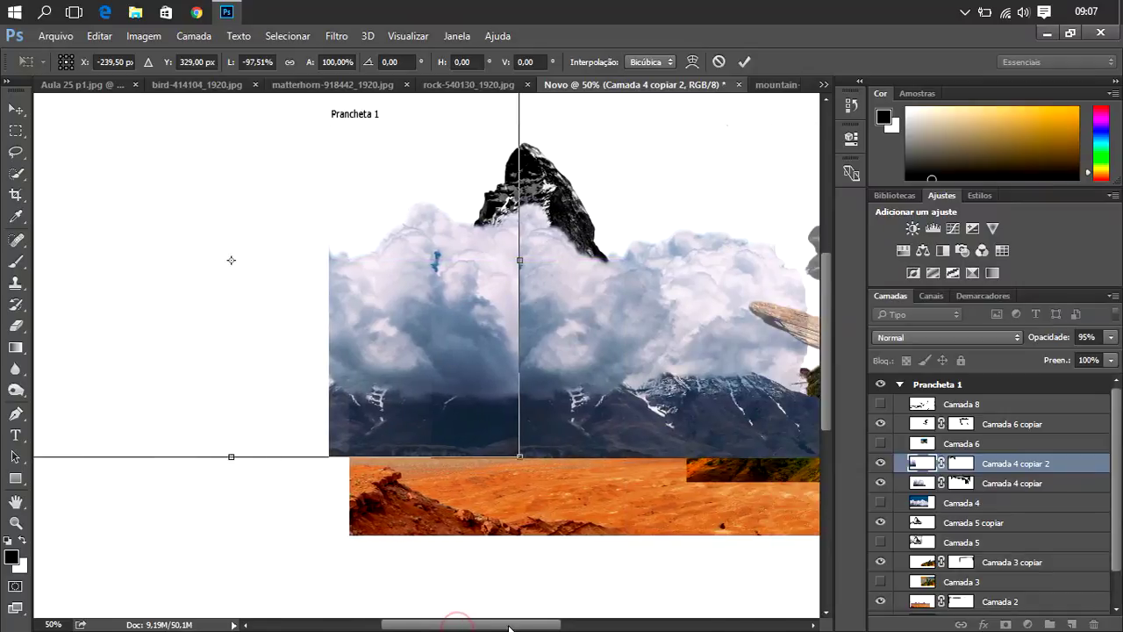
key("Return")
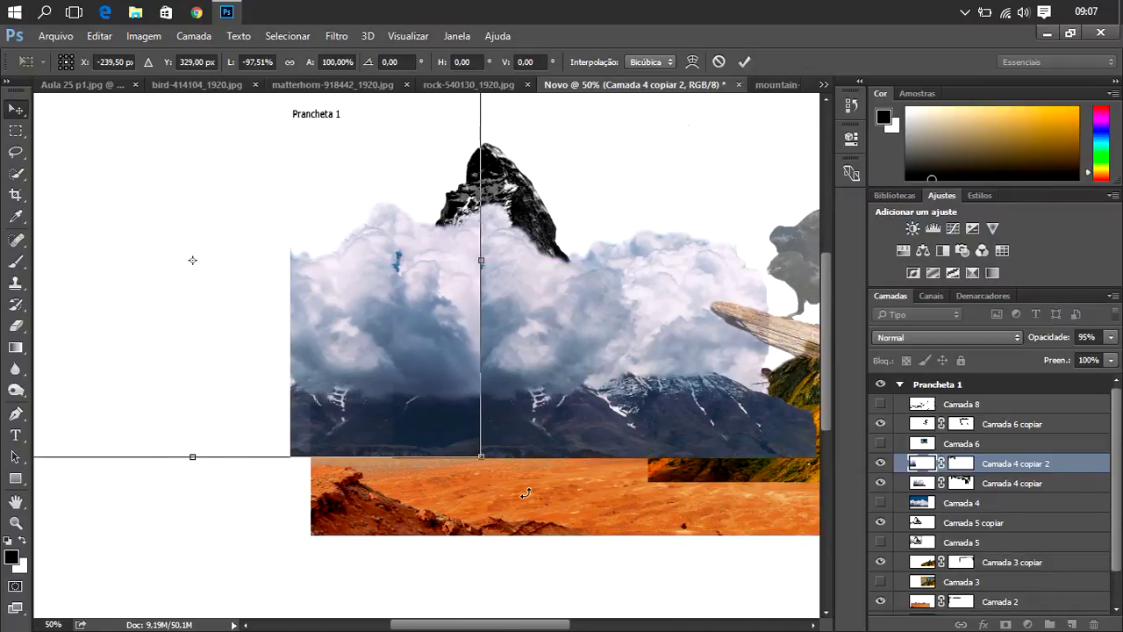
left_click_drag(404, 388, 404, 387)
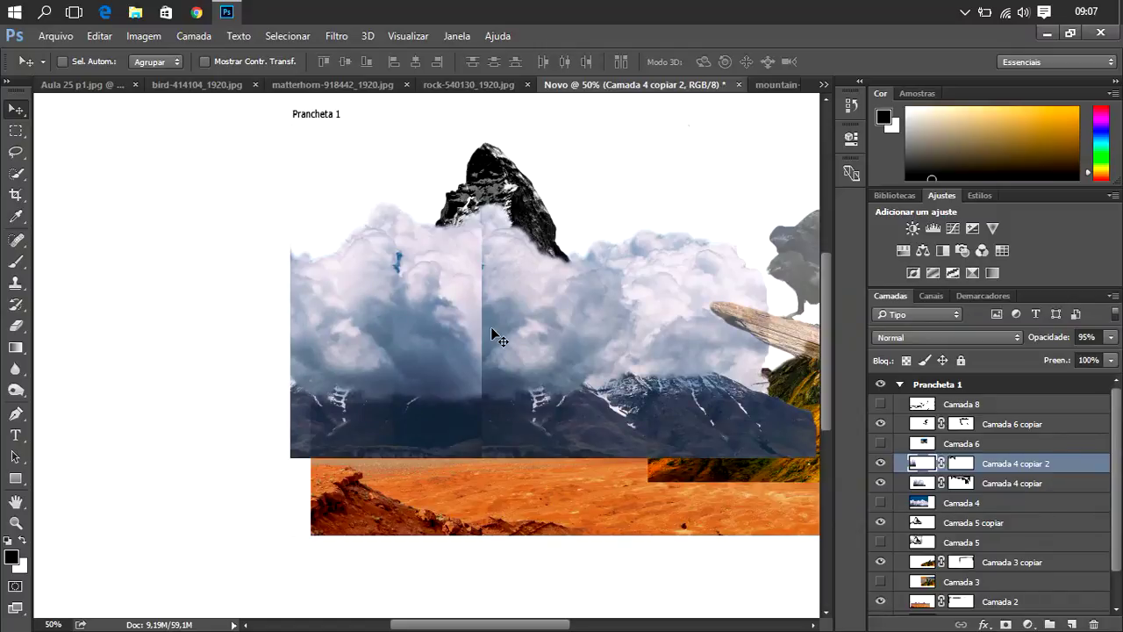
- Hide both cloud mountain copies, the cloud layer, the raven and the rocky mountain cutout
left_click_drag(535, 629, 597, 628)
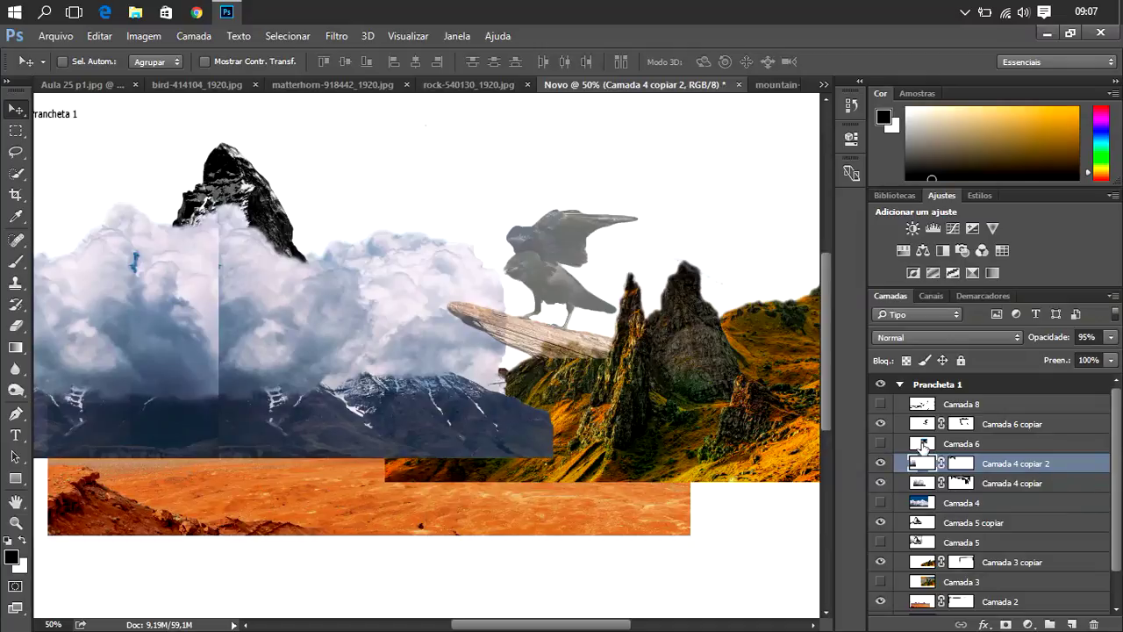
left_click(880, 463)
left_click(880, 482)
left_click(880, 443)
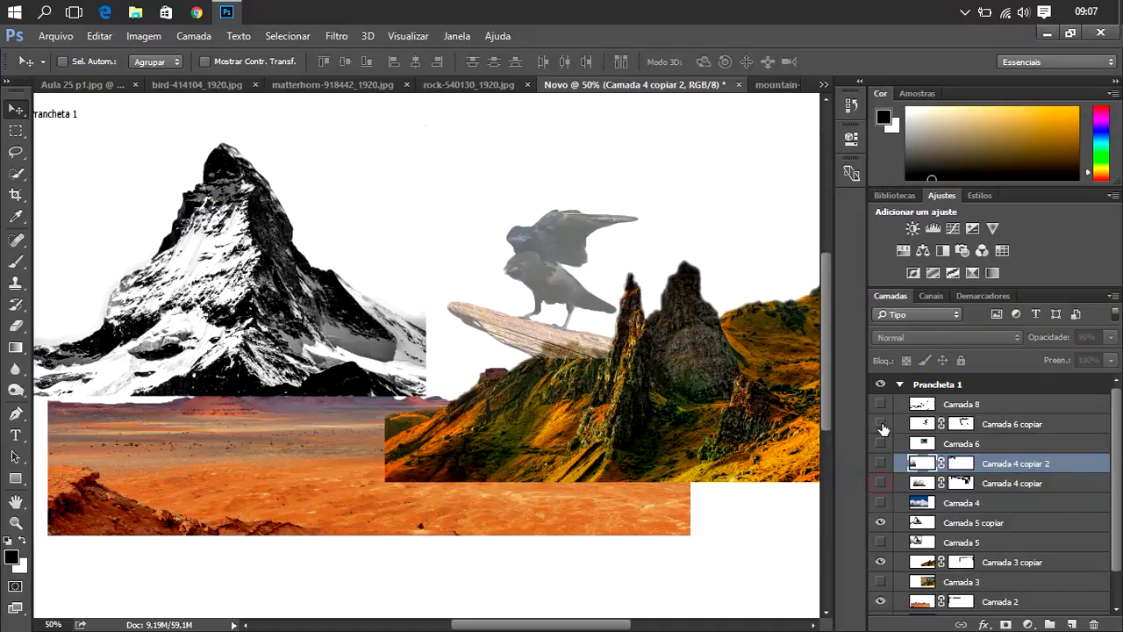
left_click(880, 424)
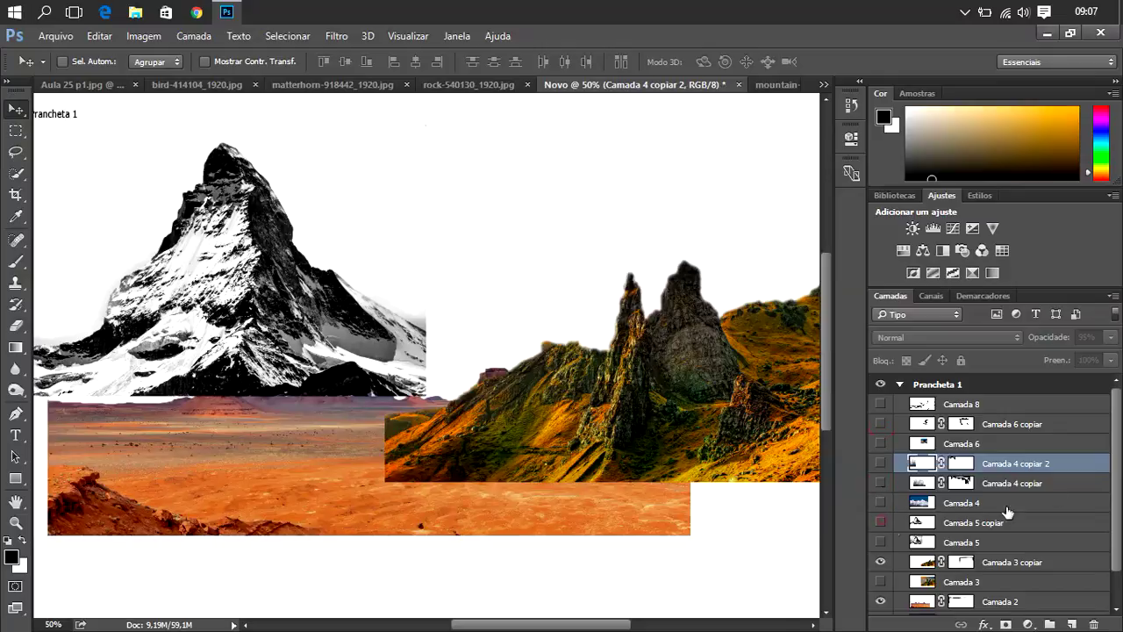
left_click_drag(1116, 472, 1120, 525)
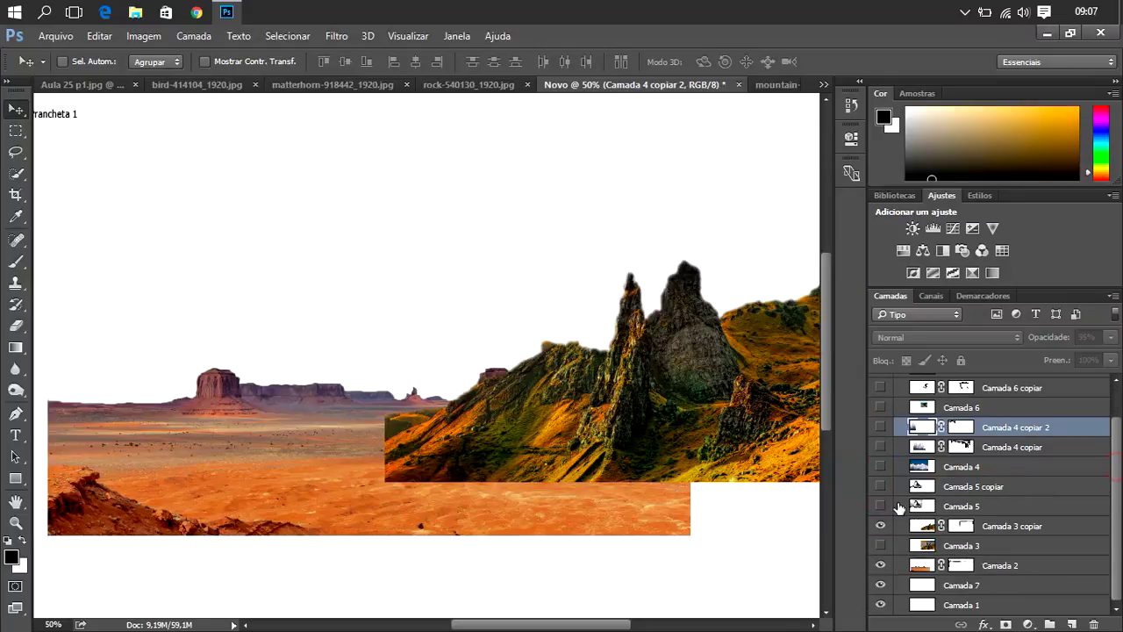
left_click(881, 526)
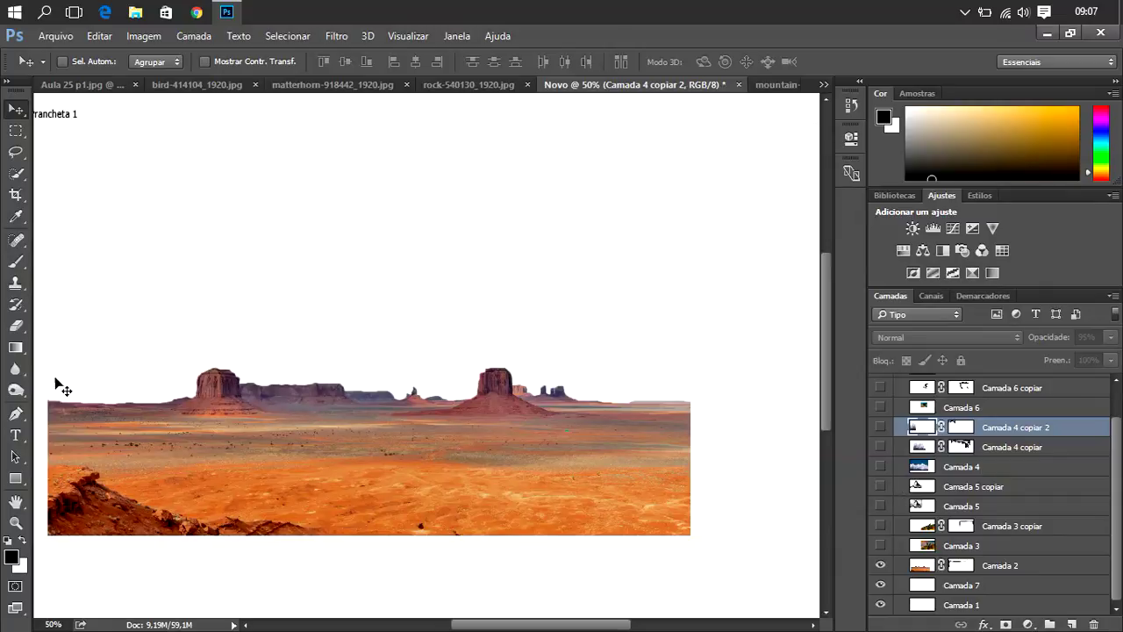
- Lasso the desert foreground and copy it from Camada 2 onto new layer Camada 9
left_click(16, 154)
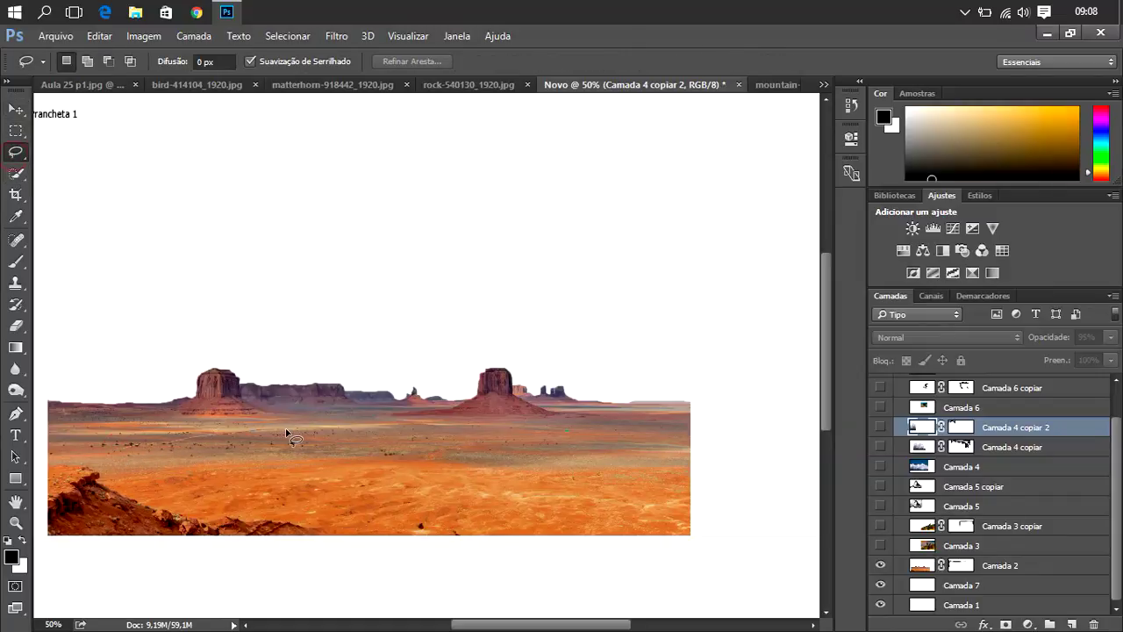
mouse_move(394, 457)
left_mouse_down()
mouse_move(643, 532)
mouse_move(409, 564)
mouse_move(322, 504)
mouse_move(164, 506)
mouse_move(101, 466)
left_mouse_up()
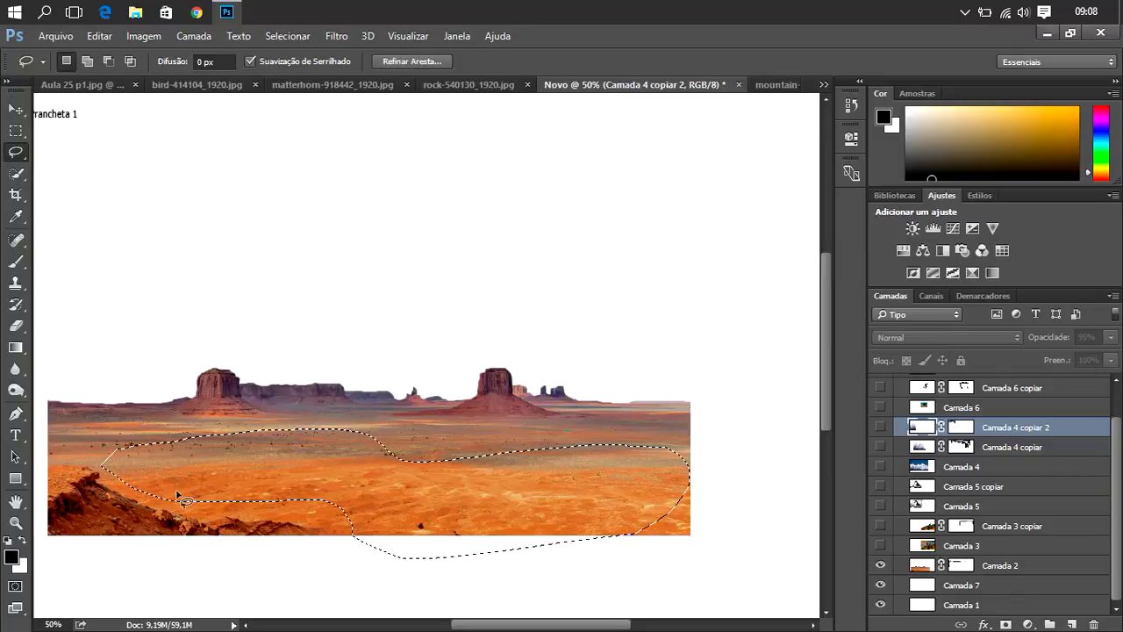
key("ctrl+j")
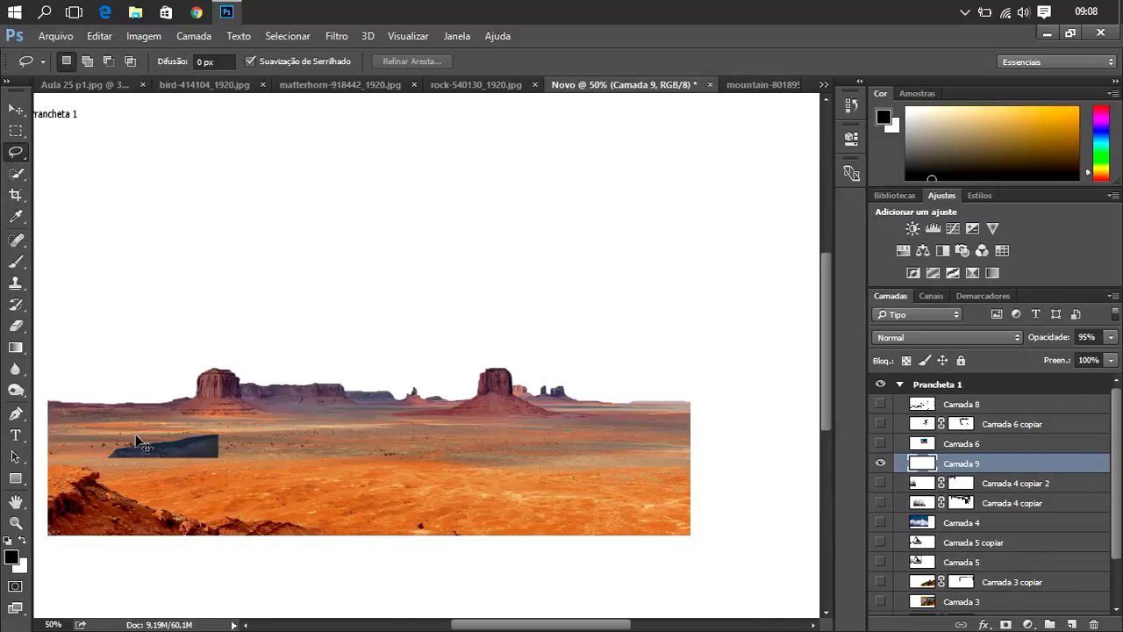
key("ctrl+z")
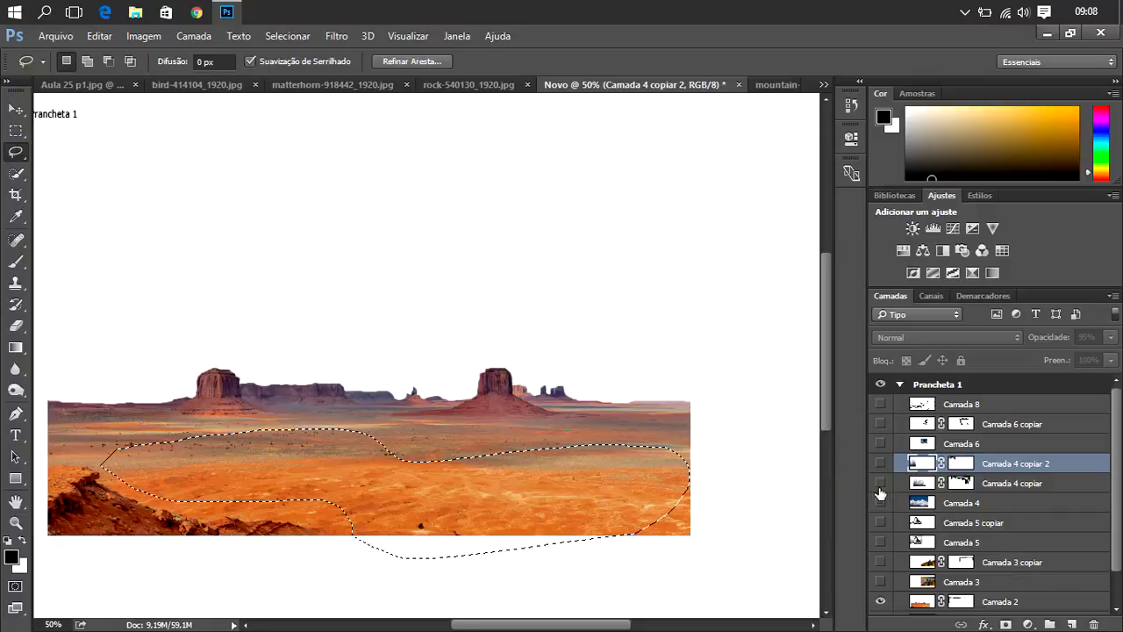
left_click(927, 602)
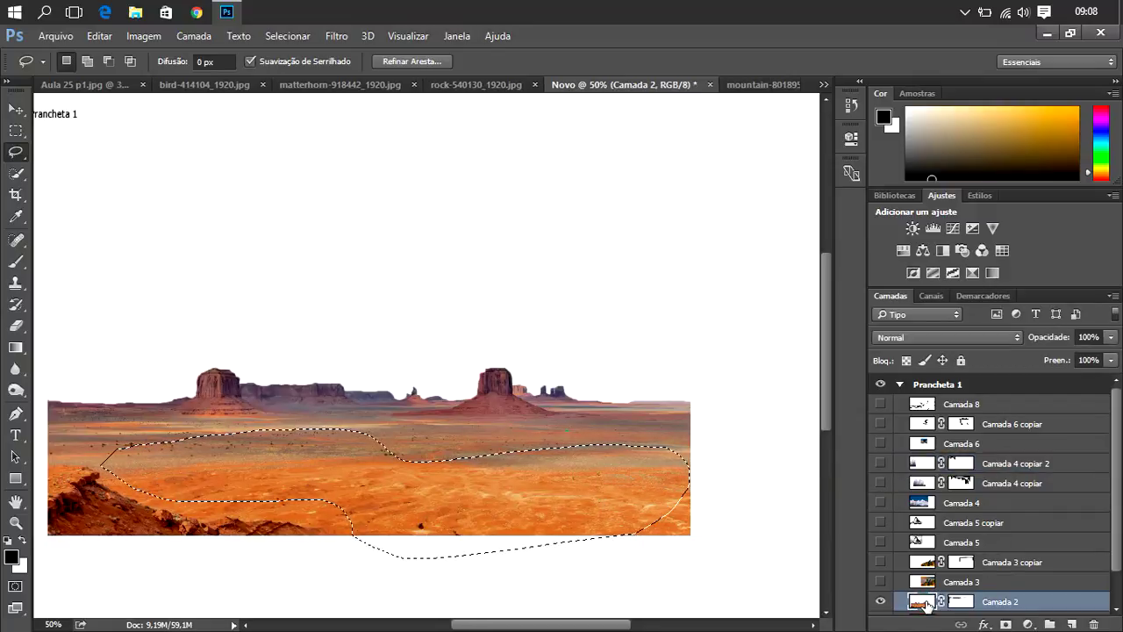
key("ctrl+j")
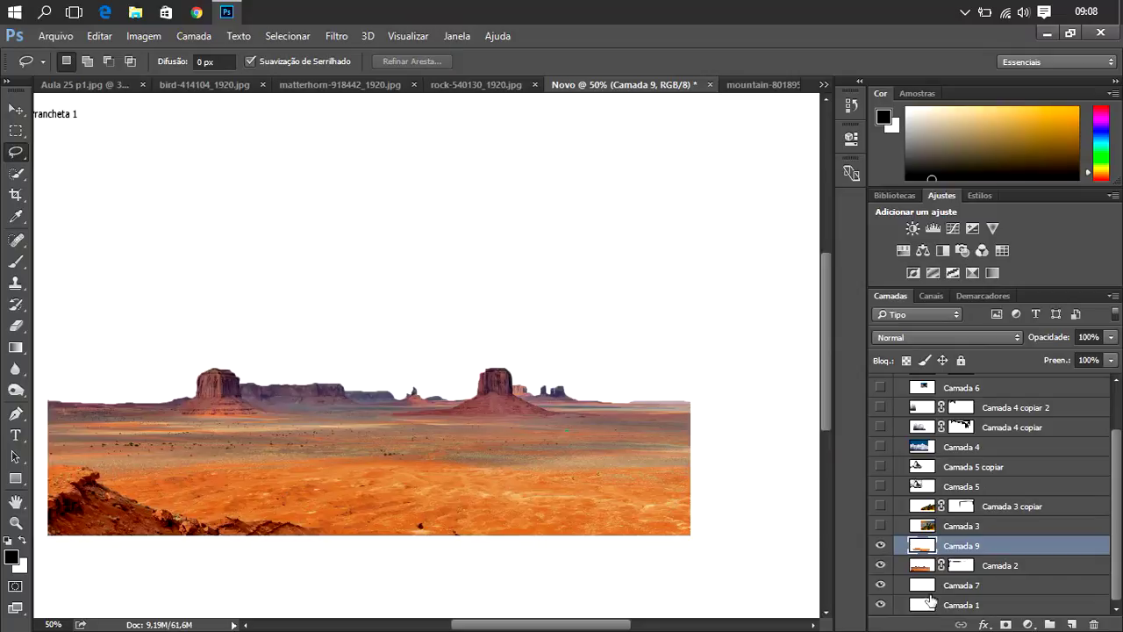
- Show the masked rocky mountain cutout, Matterhorn and both cloud layers, keeping the uncut rocky photo hidden
left_click(16, 109)
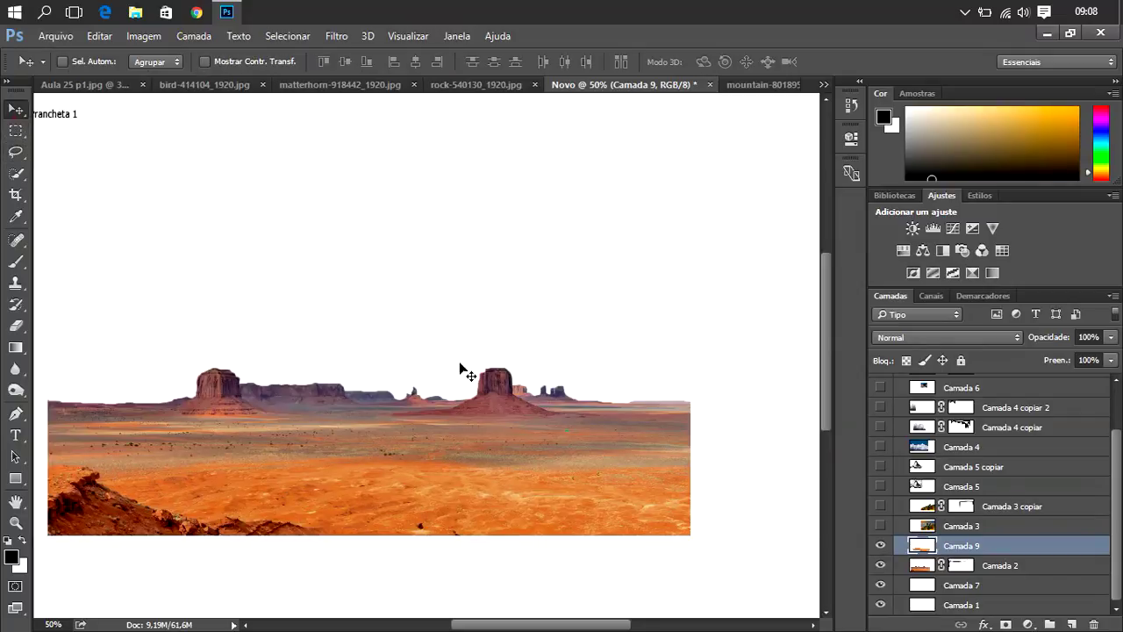
left_click(881, 526)
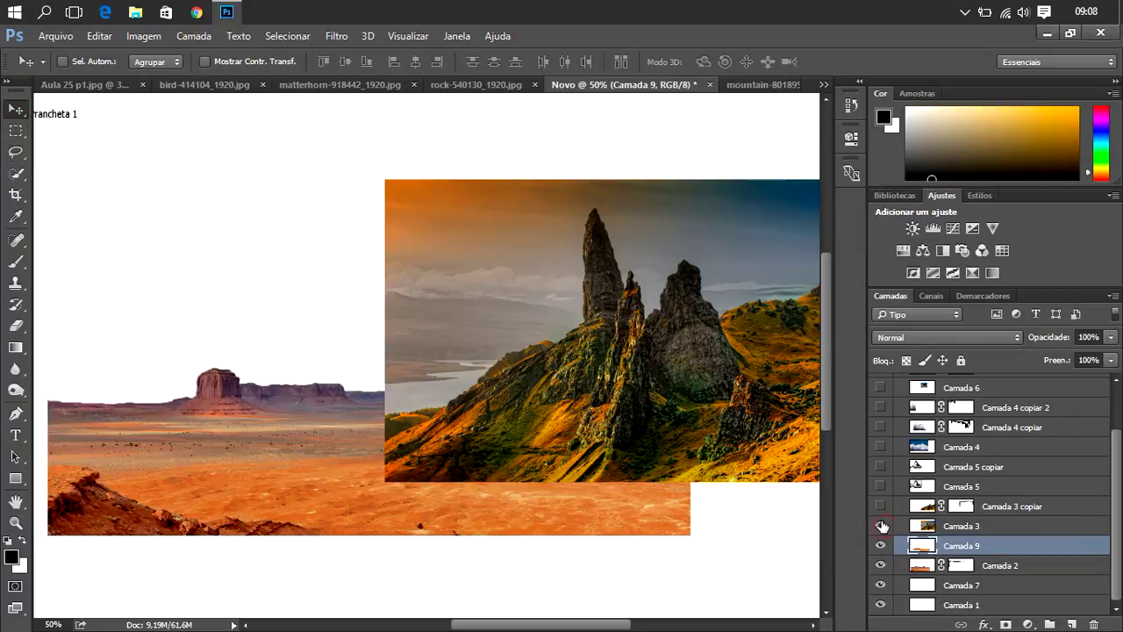
left_click(881, 527)
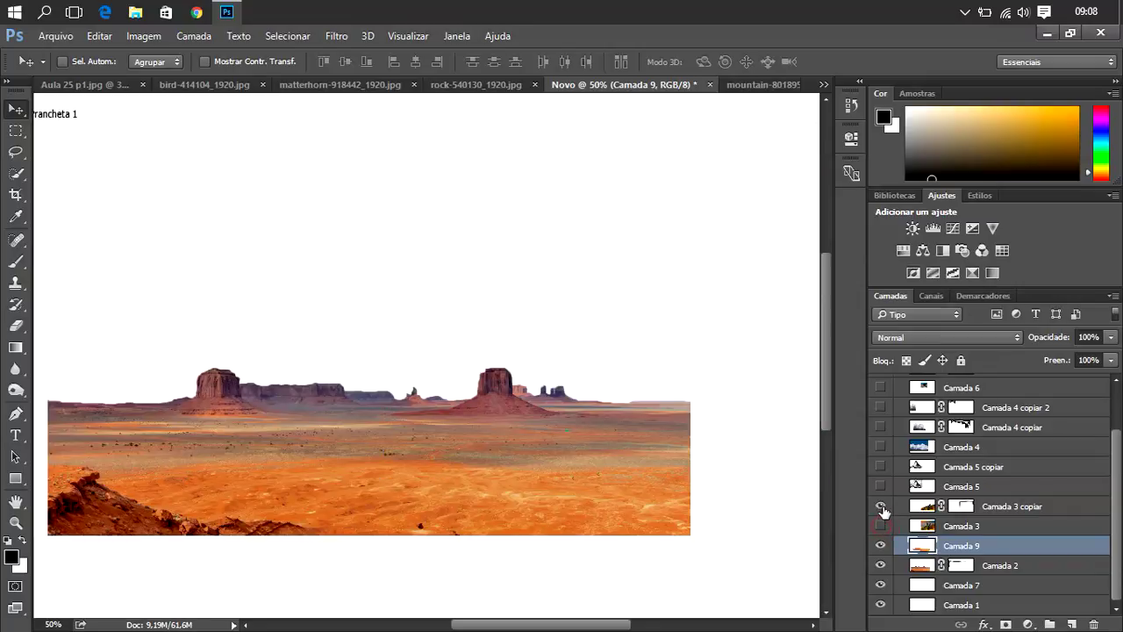
left_click(880, 506)
left_click(880, 467)
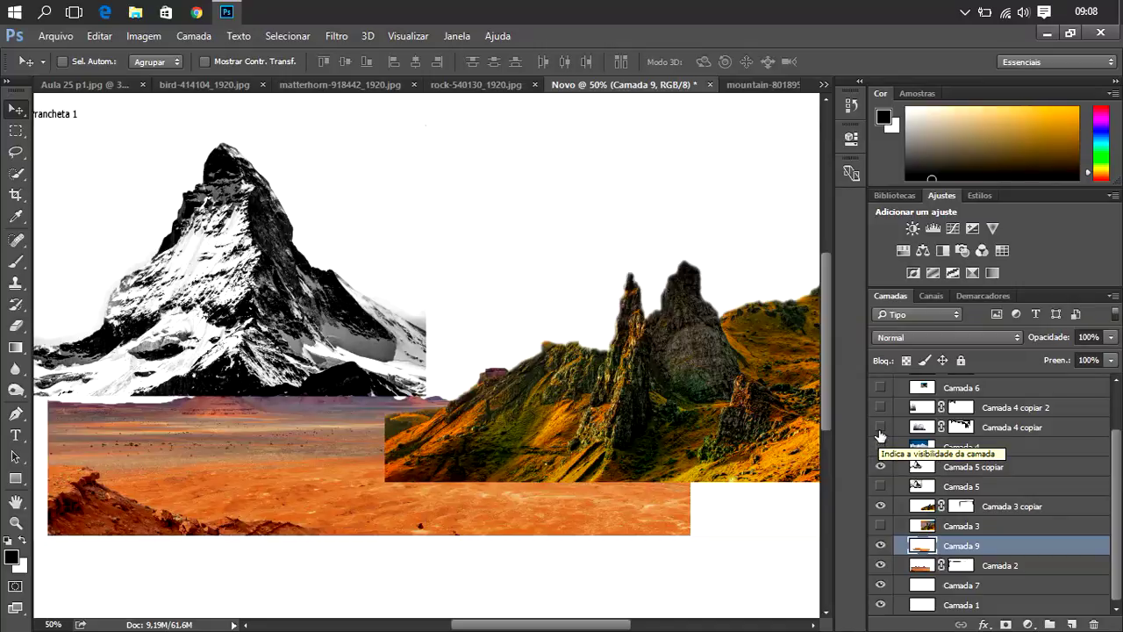
left_click(880, 427)
left_click(880, 407)
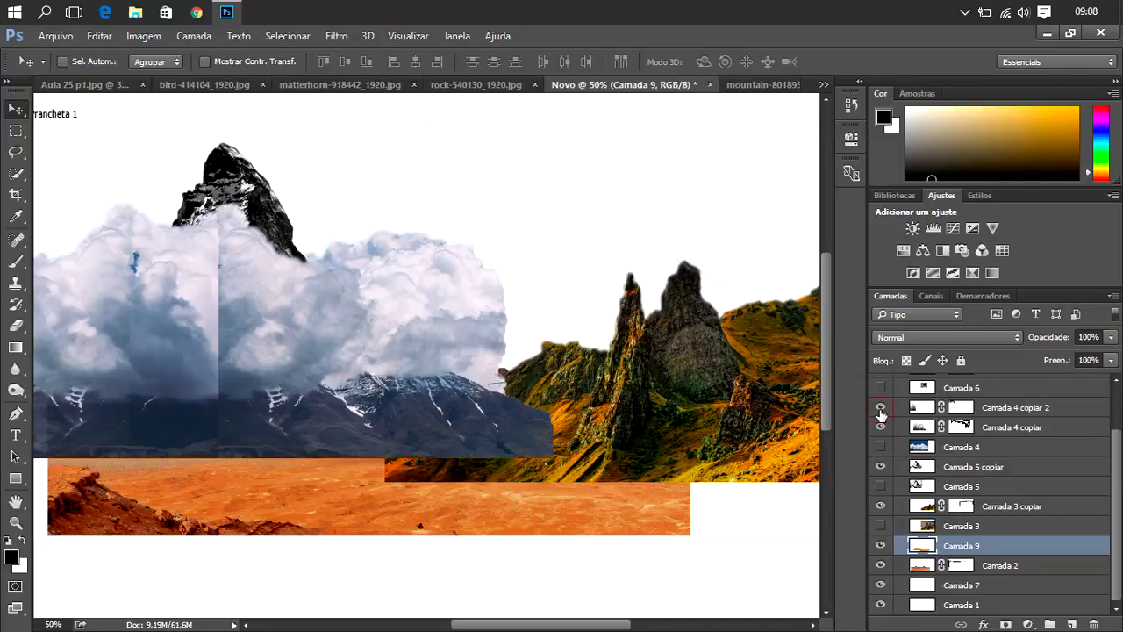
- Move Camada 9 above the cloud layers and shift the desert patch right
left_click_drag(934, 546, 937, 404)
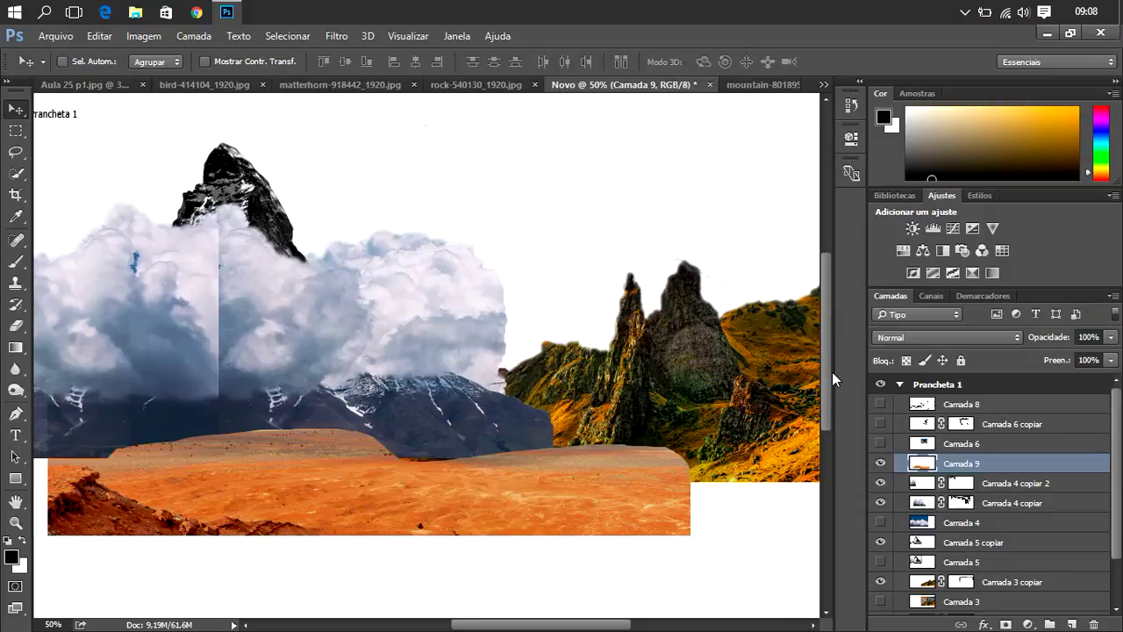
mouse_move(832, 371)
left_mouse_down()
mouse_move(832, 392)
mouse_move(831, 377)
left_mouse_up()
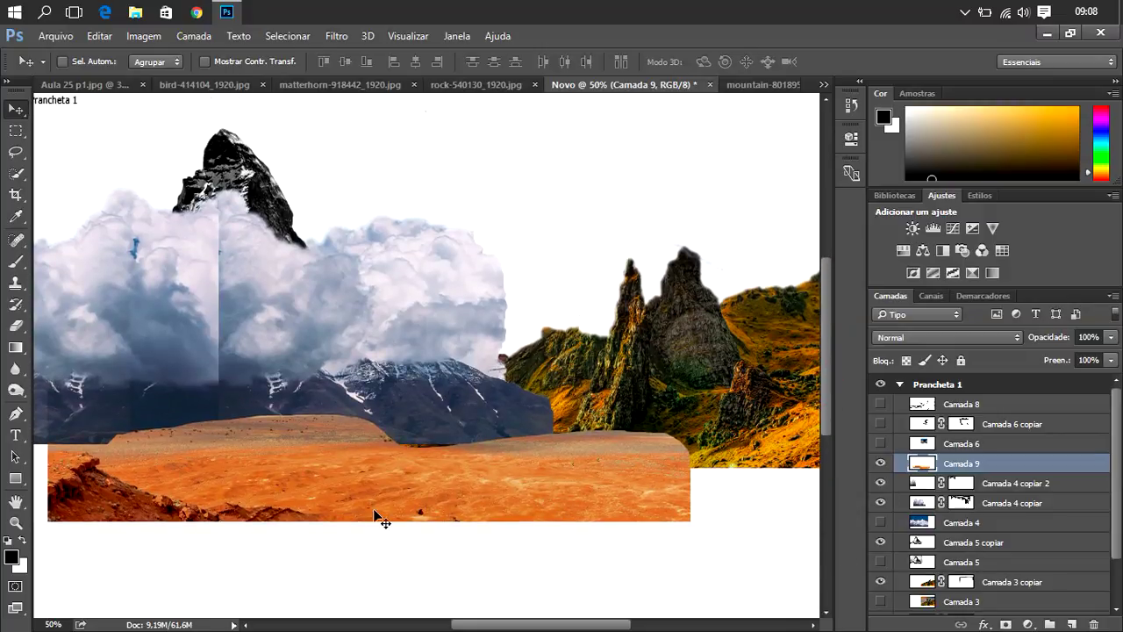
mouse_move(379, 509)
left_mouse_down()
mouse_move(602, 524)
mouse_move(544, 526)
mouse_move(416, 594)
mouse_move(438, 562)
mouse_move(351, 516)
mouse_move(408, 518)
mouse_move(388, 532)
mouse_move(331, 524)
mouse_move(284, 484)
mouse_move(348, 524)
mouse_move(416, 542)
mouse_move(408, 515)
mouse_move(463, 600)
mouse_move(492, 584)
mouse_move(490, 550)
mouse_move(626, 543)
mouse_move(644, 506)
left_mouse_up()
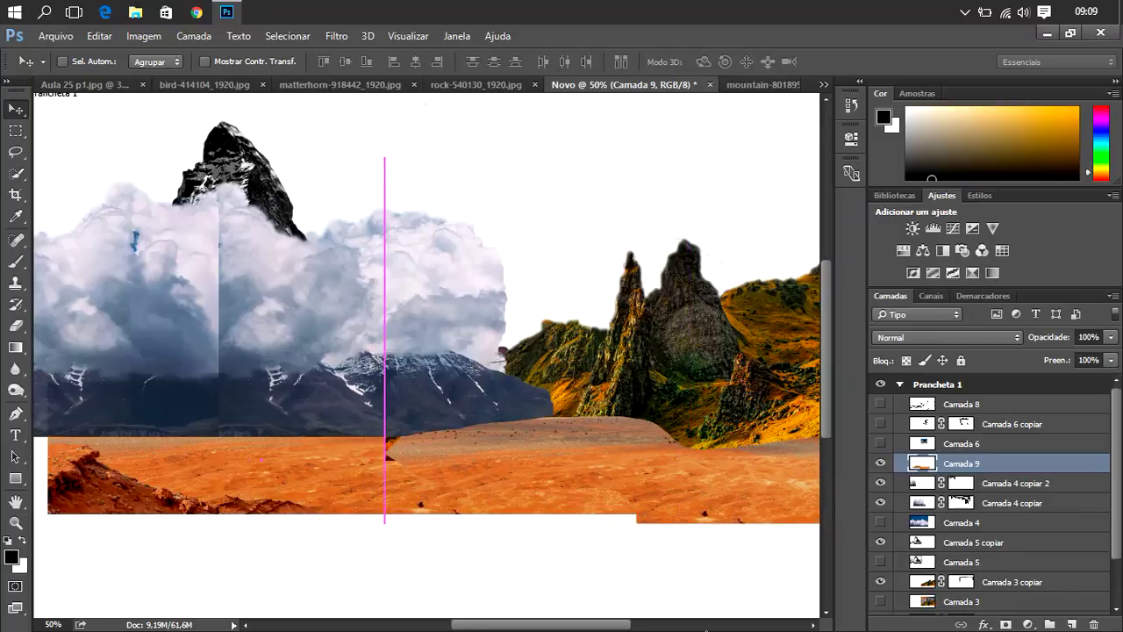
- Nudge Camada 9 up and right, then restack it below Camada 3, just above Camada 2
key("ctrl+shift+bracketright")
scroll(579, 621, "right", 1)
scroll(579, 621, "right", 1)
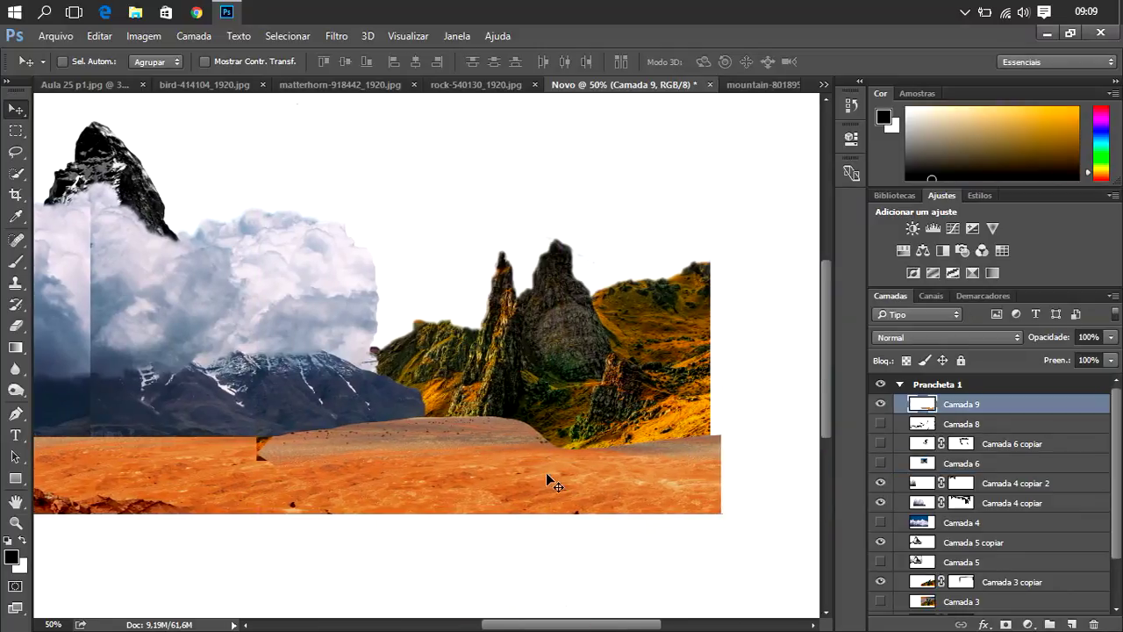
left_click_drag(546, 472, 558, 464)
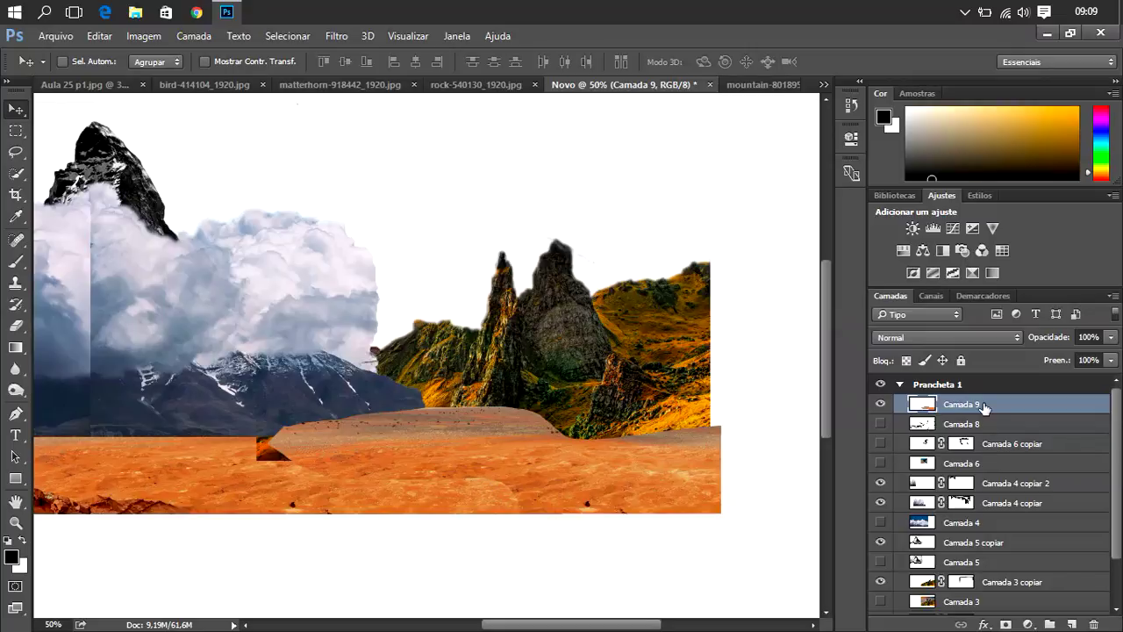
left_click_drag(985, 405, 1002, 507)
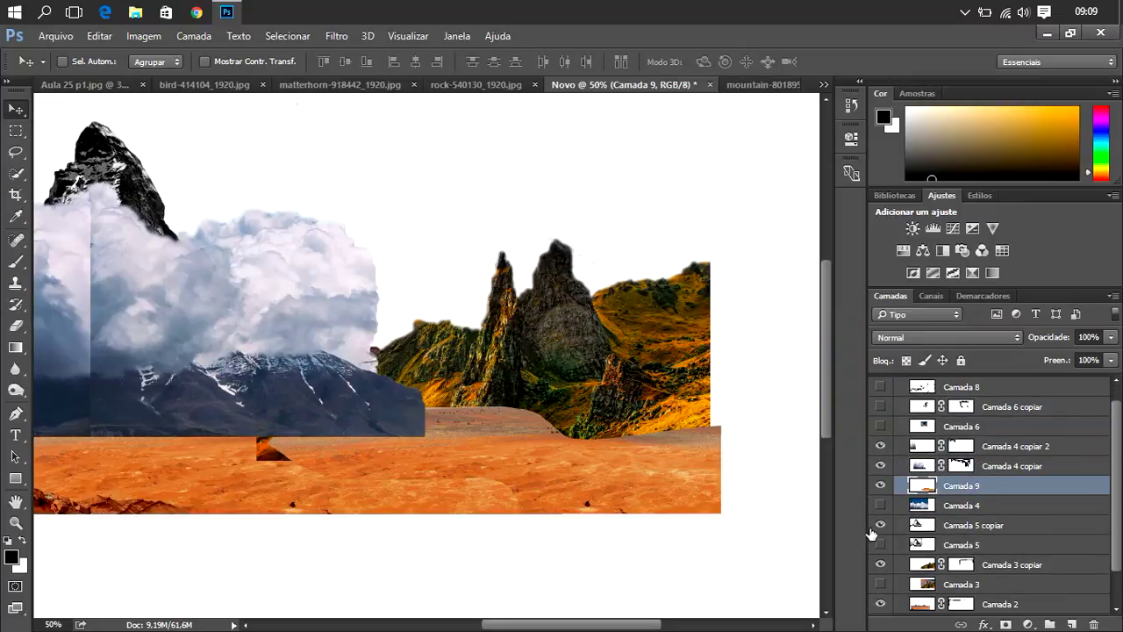
left_click_drag(989, 487, 1003, 590)
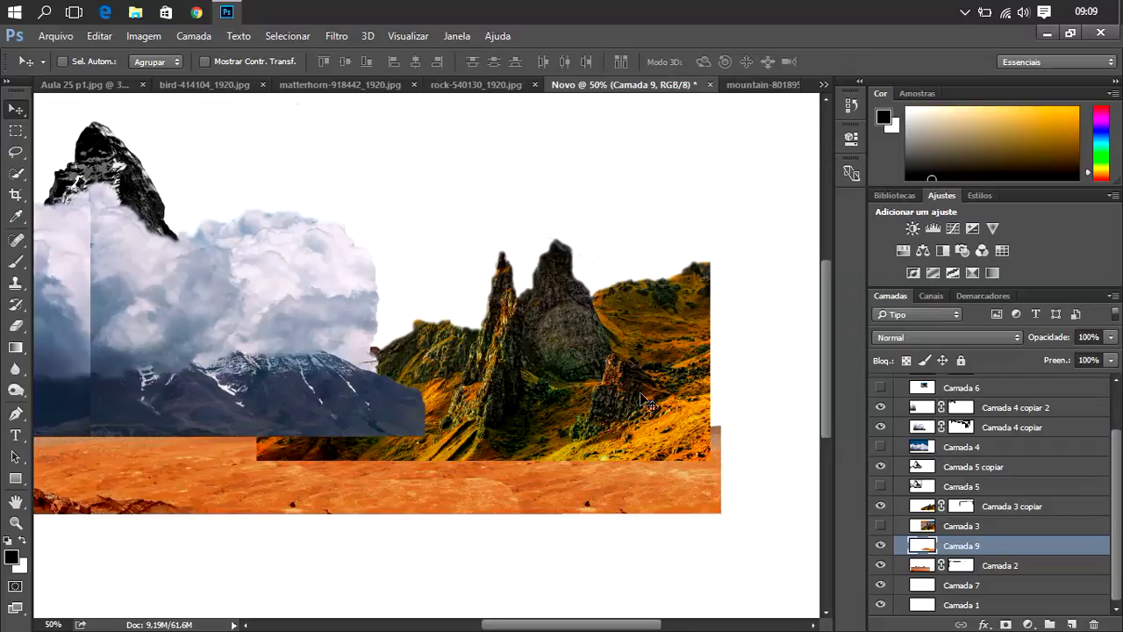
- Add empty layer Camada 10 and load the textured 45 px brush, undoing a test stroke
left_click(15, 260)
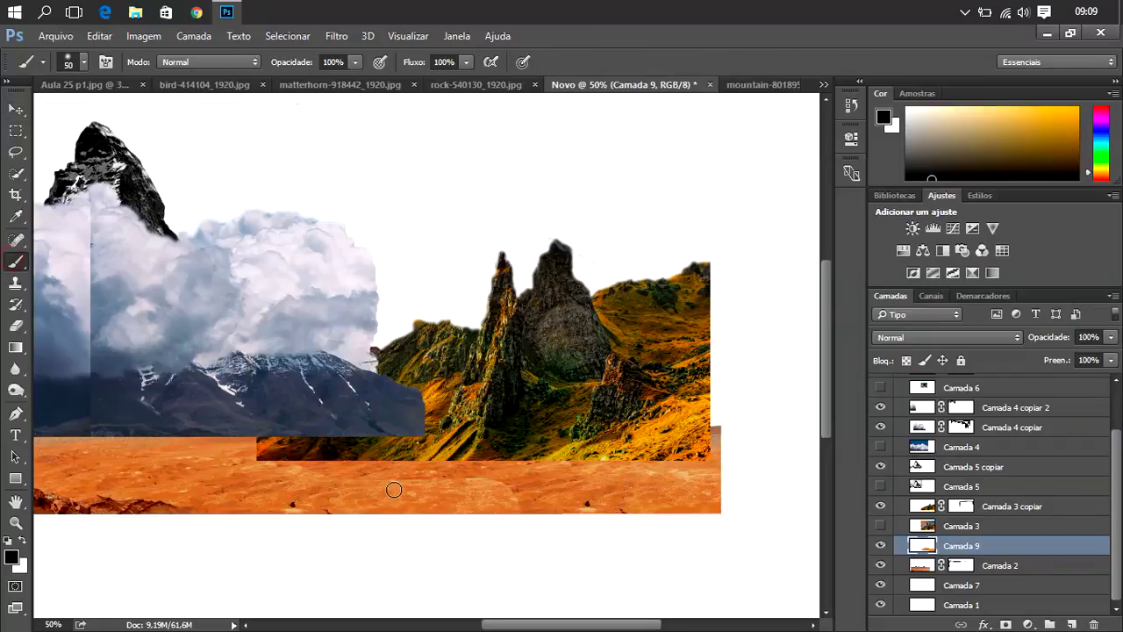
left_click(1071, 624)
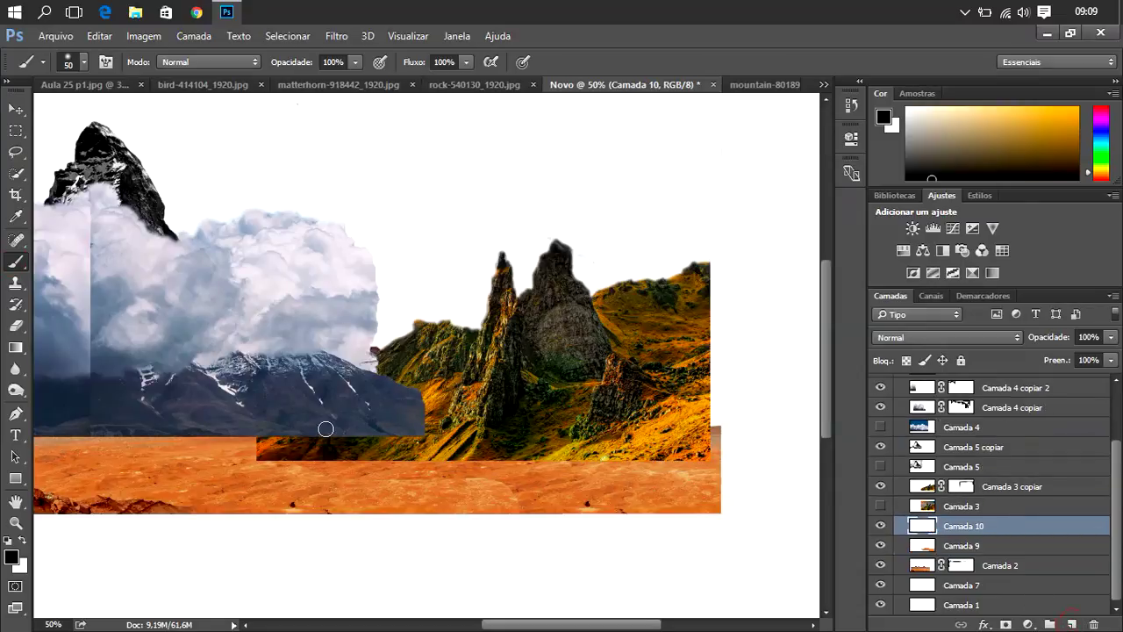
right_click(260, 458)
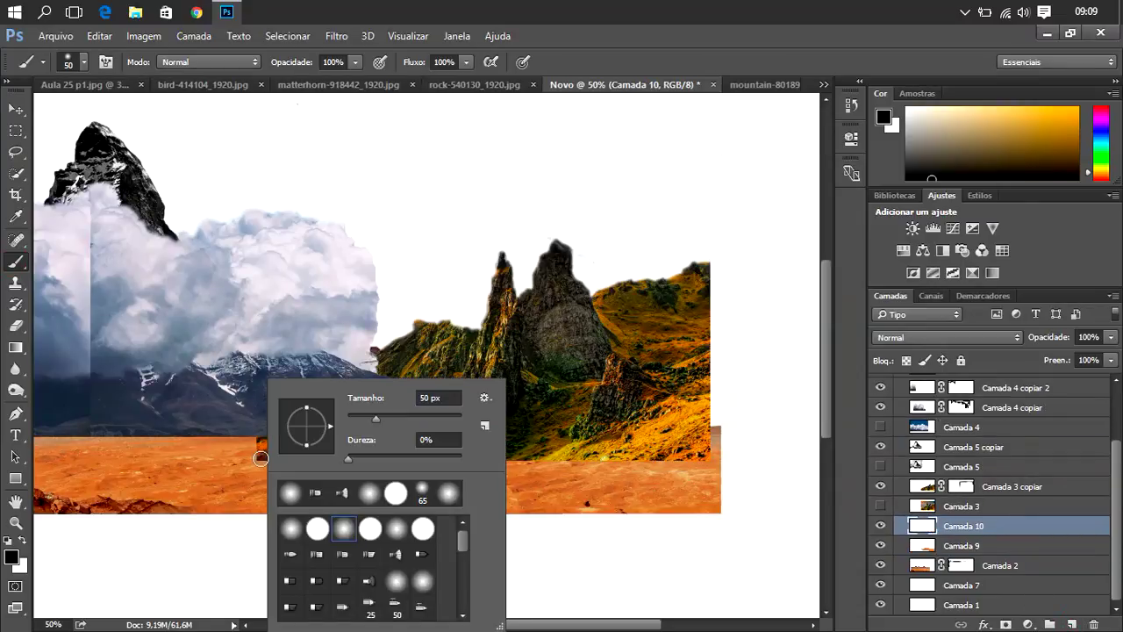
scroll(369, 538, "down", 3)
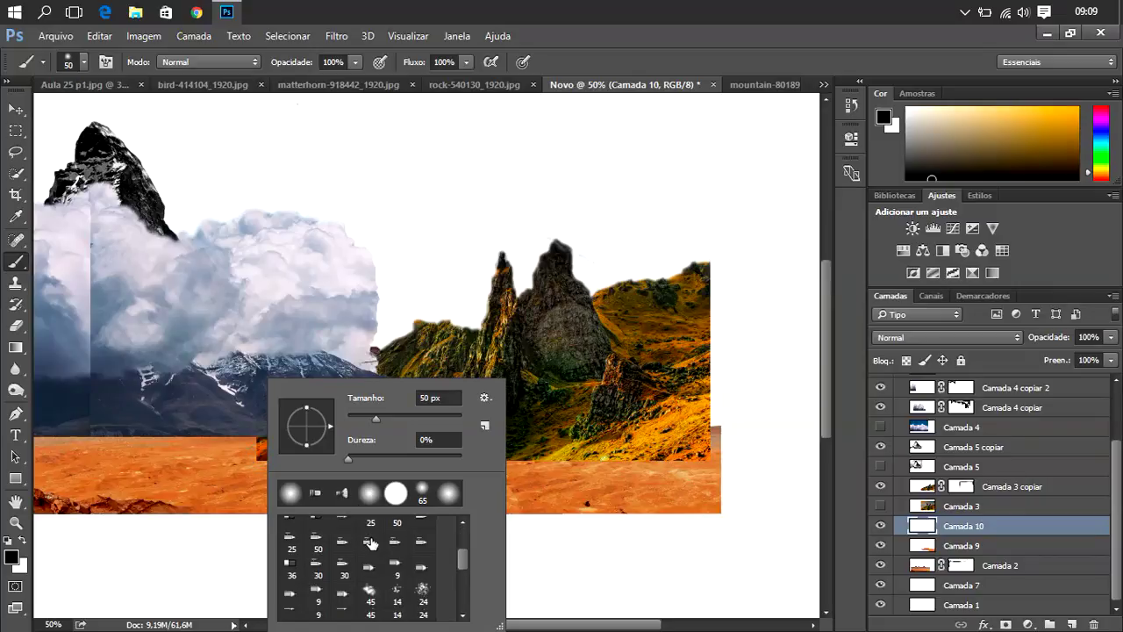
left_click(370, 593)
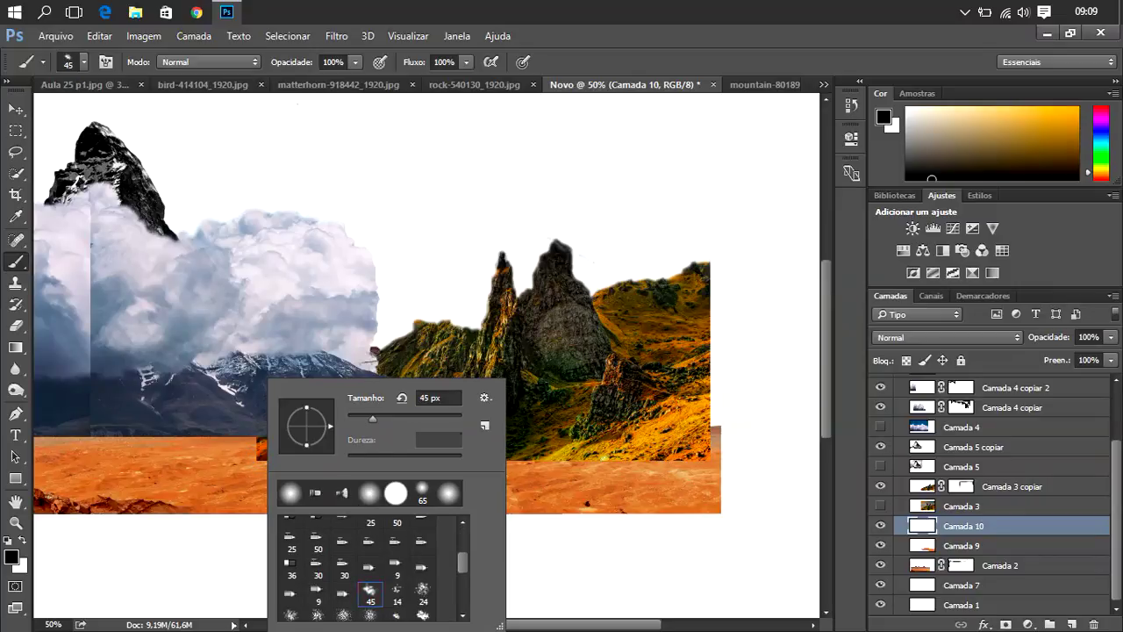
mouse_move(247, 447)
left_mouse_down()
mouse_move(242, 467)
mouse_move(248, 456)
left_mouse_up()
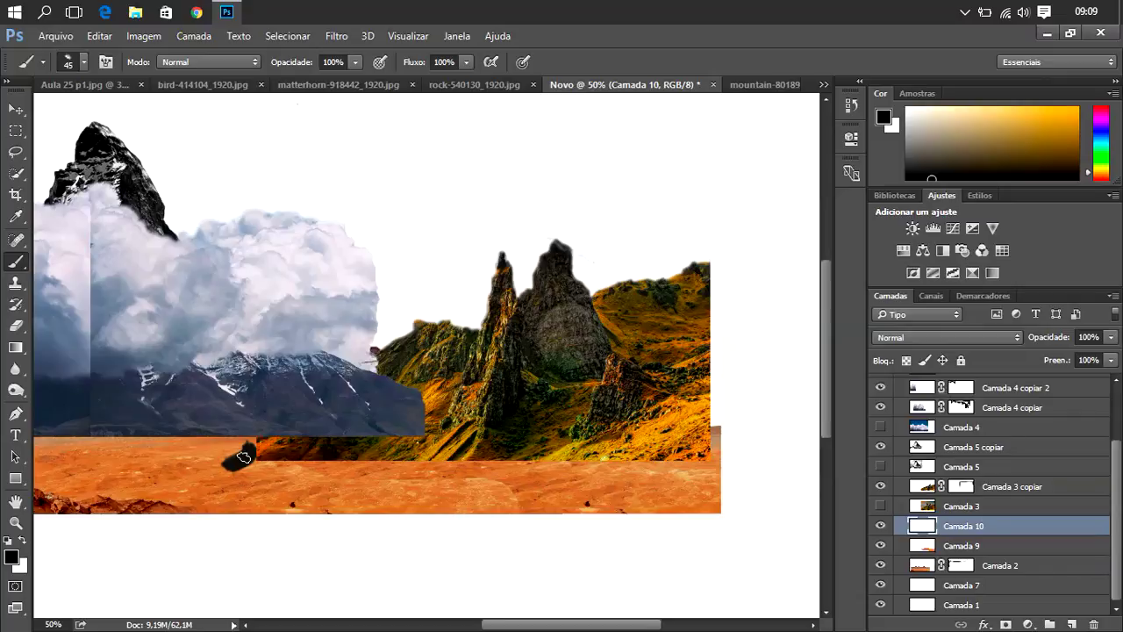
key("ctrl+z")
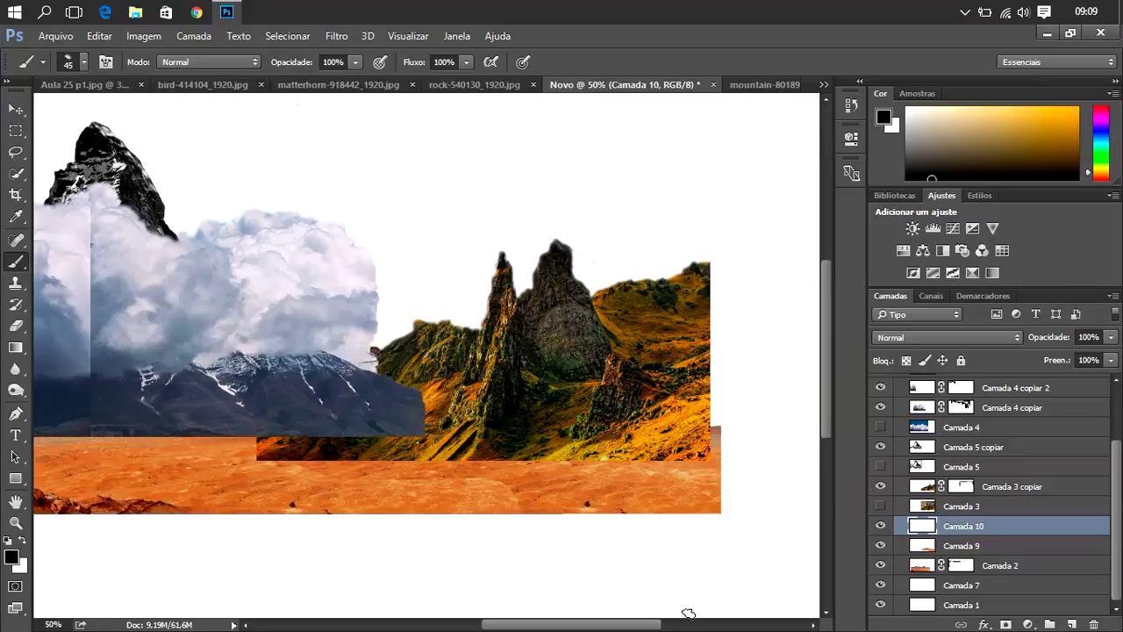
- Add a Hue/Saturation adjustment to Prancheta 1: Saturation -100, Lightness -29, Hue +15
scroll(427, 351, "left", 5)
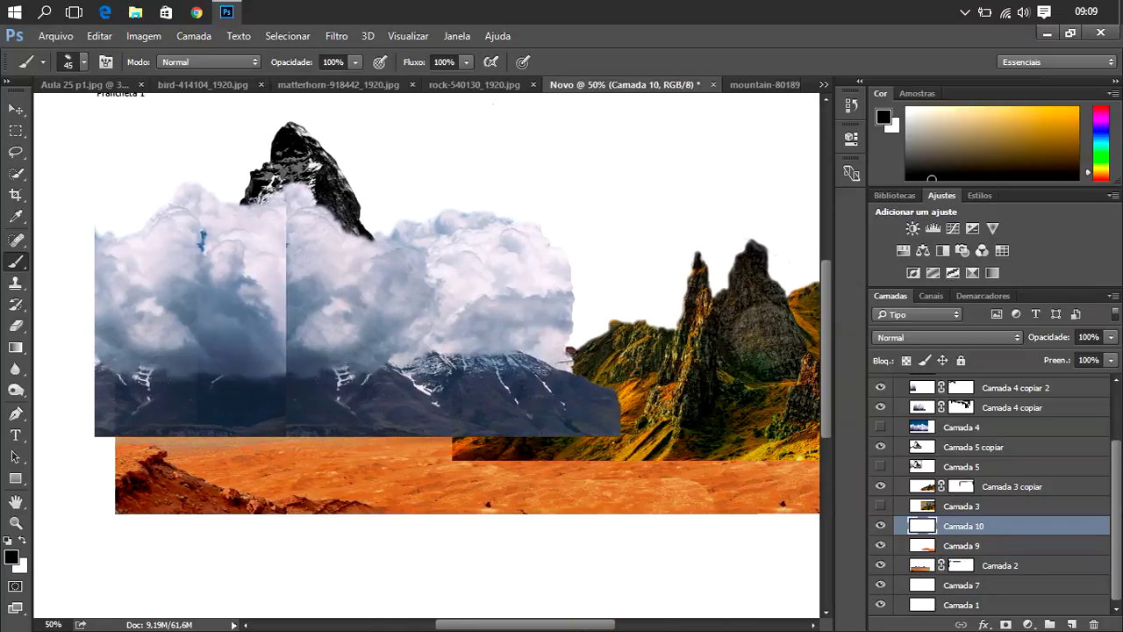
left_click_drag(1118, 450, 950, 399)
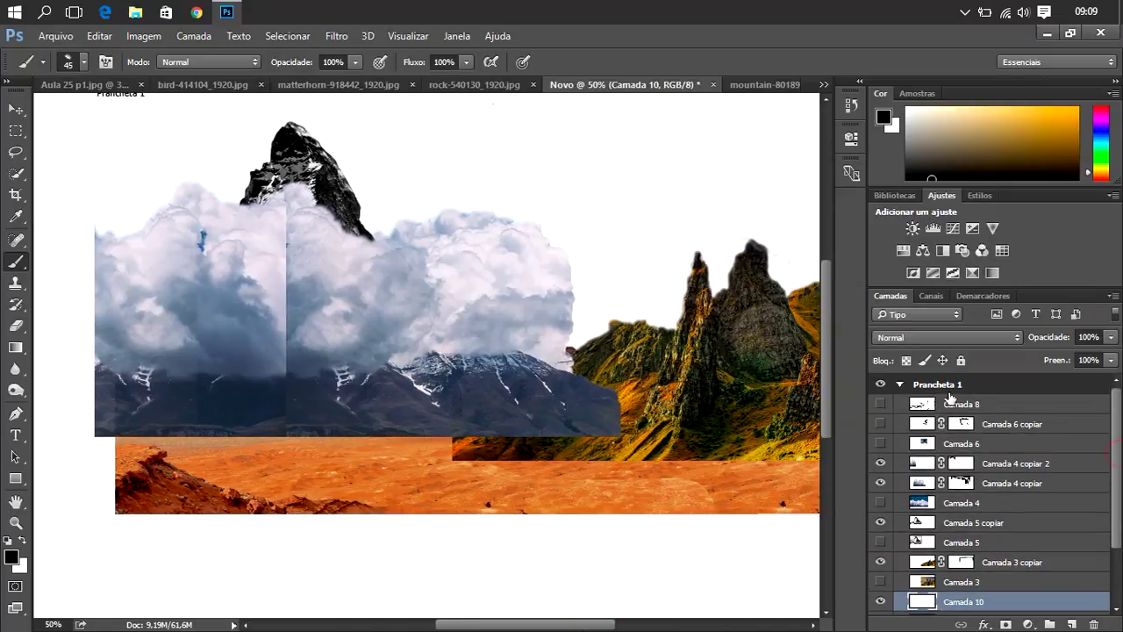
left_click(963, 386)
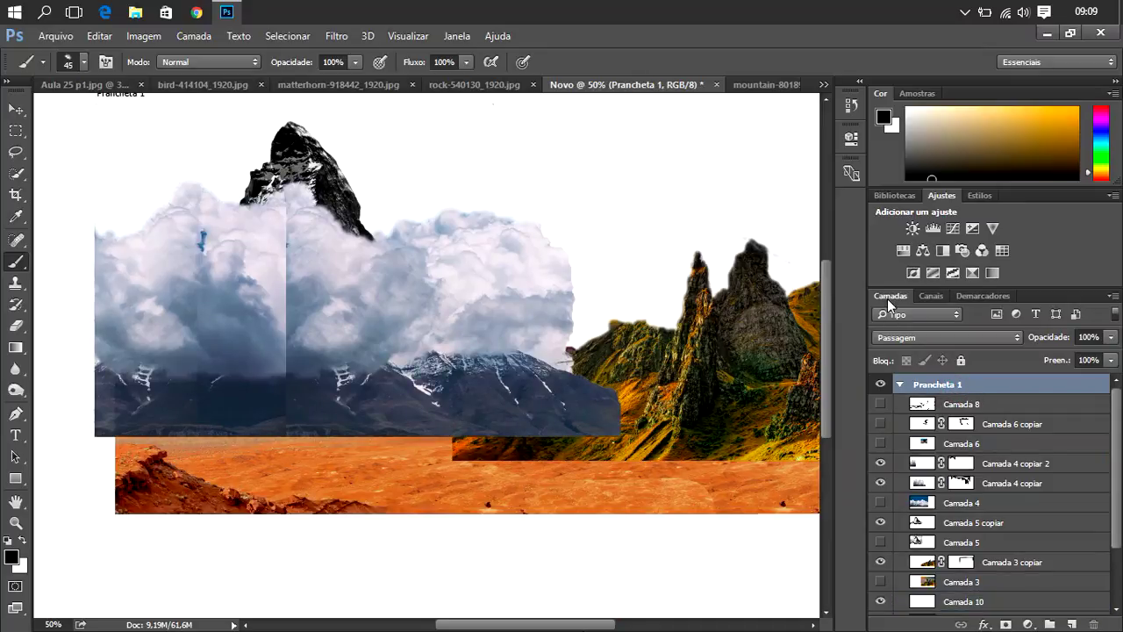
left_click(903, 250)
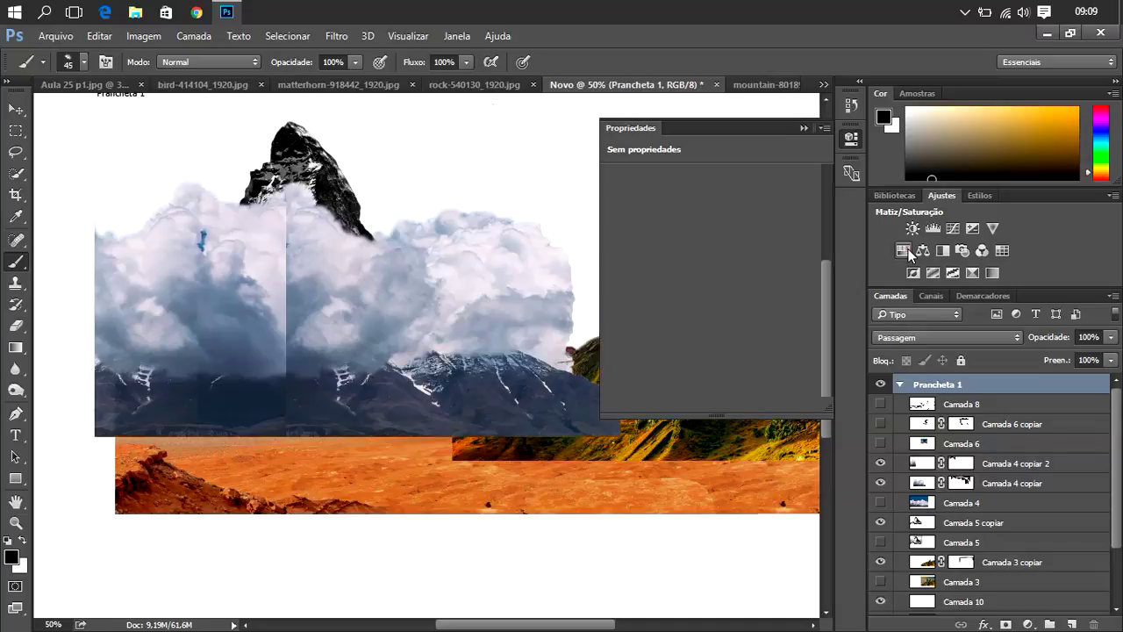
left_click_drag(696, 242, 651, 243)
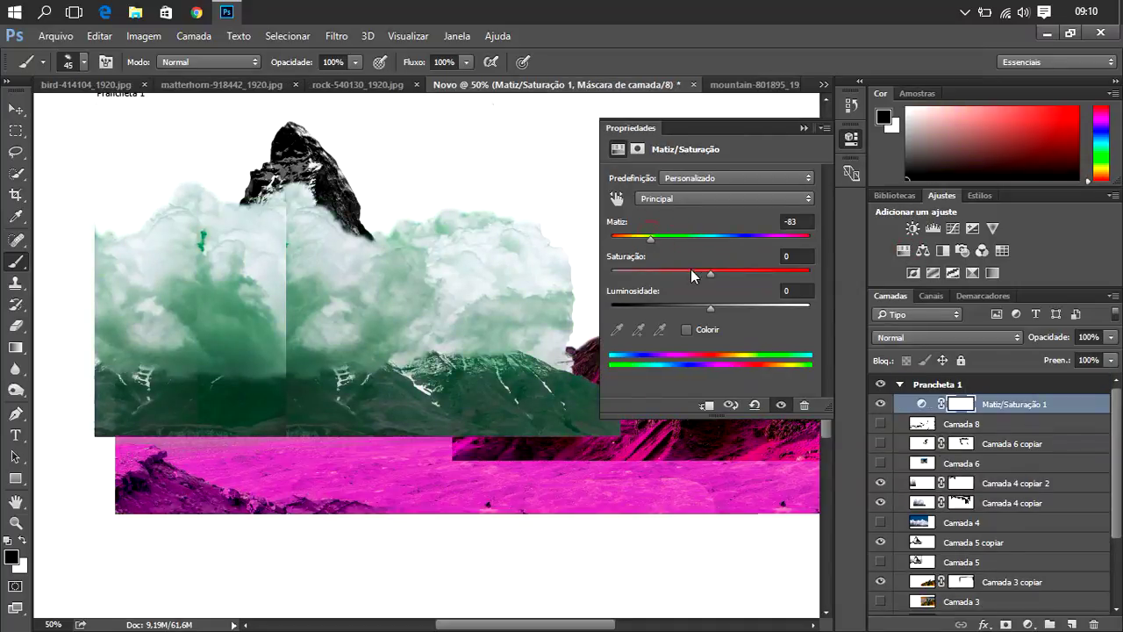
left_click(614, 278)
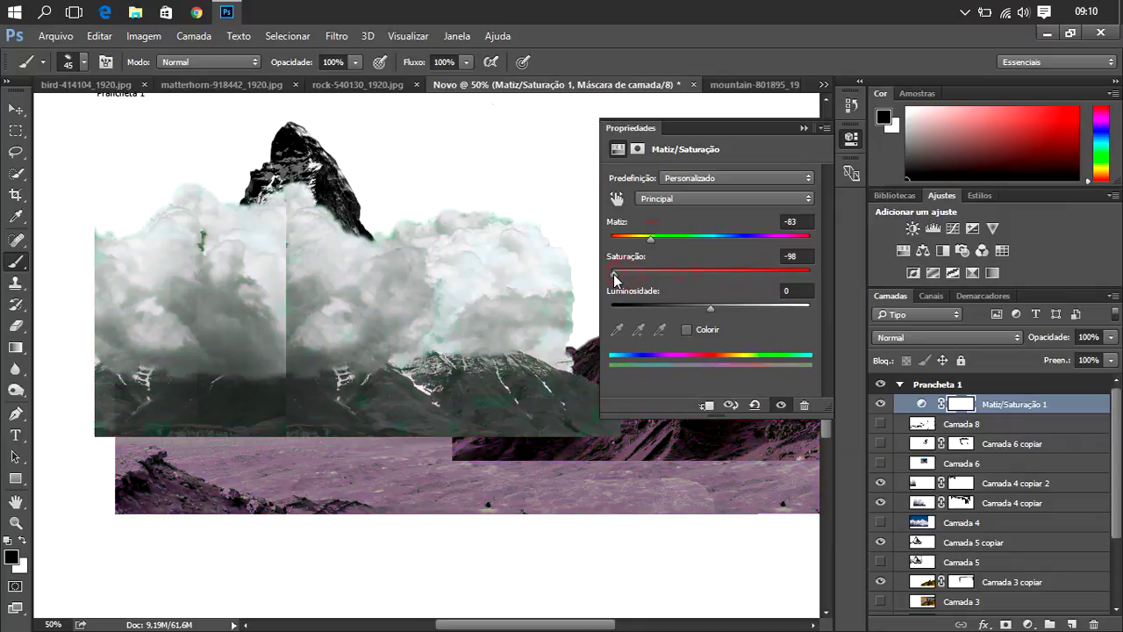
left_click_drag(613, 274, 605, 276)
mouse_move(705, 305)
left_mouse_down()
mouse_move(674, 306)
mouse_move(715, 310)
mouse_move(682, 308)
left_mouse_up()
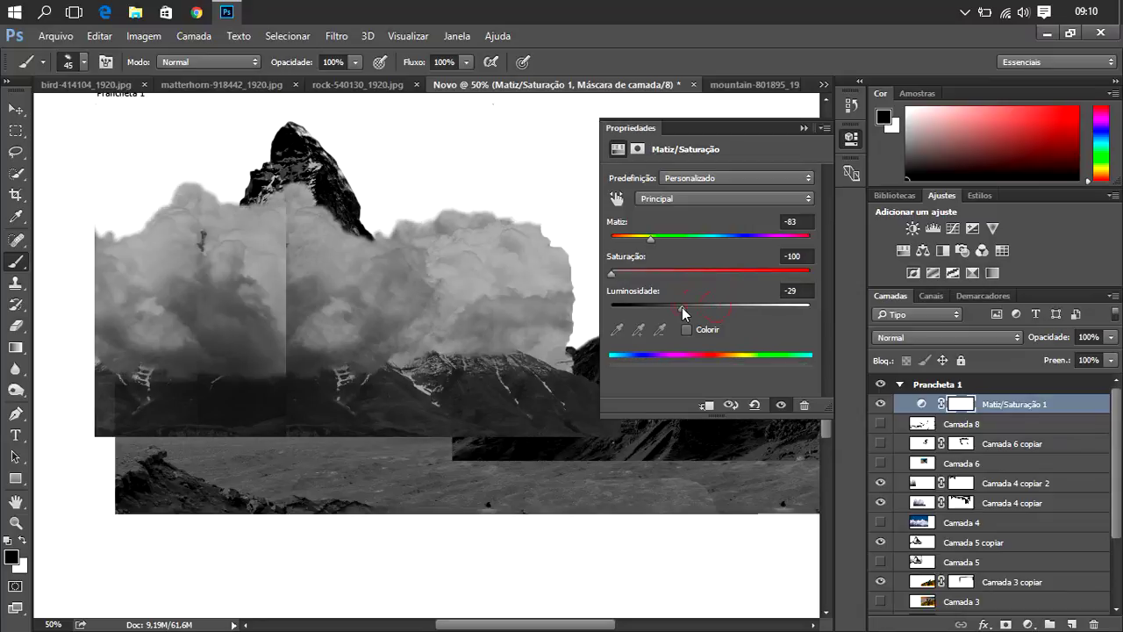
left_click_drag(652, 242, 725, 236)
left_click(804, 127)
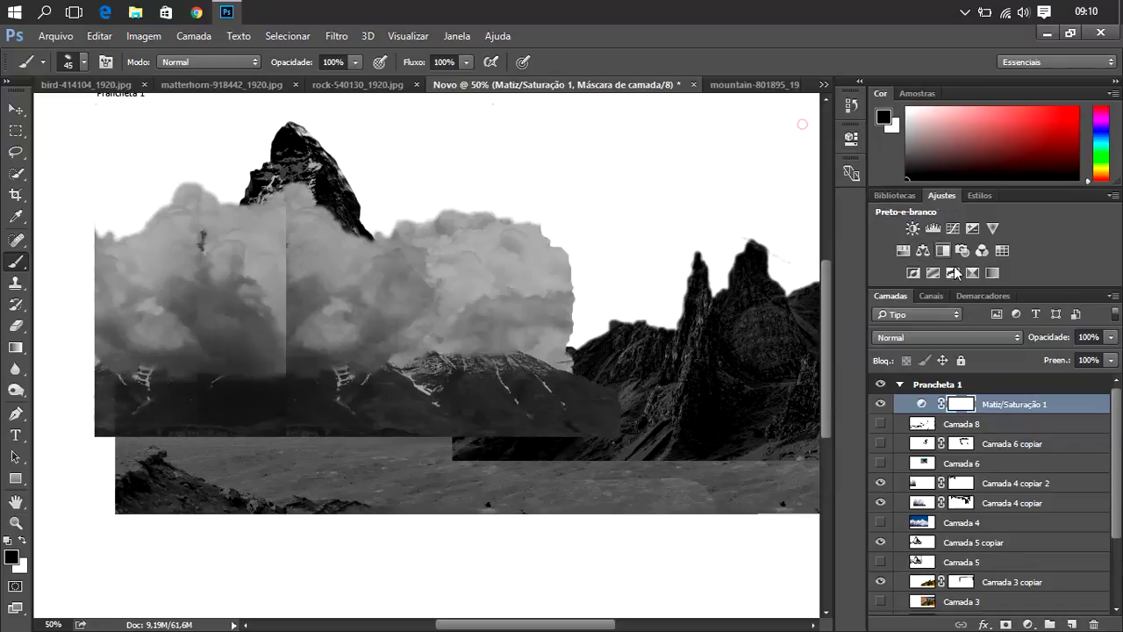
left_click_drag(538, 628, 550, 628)
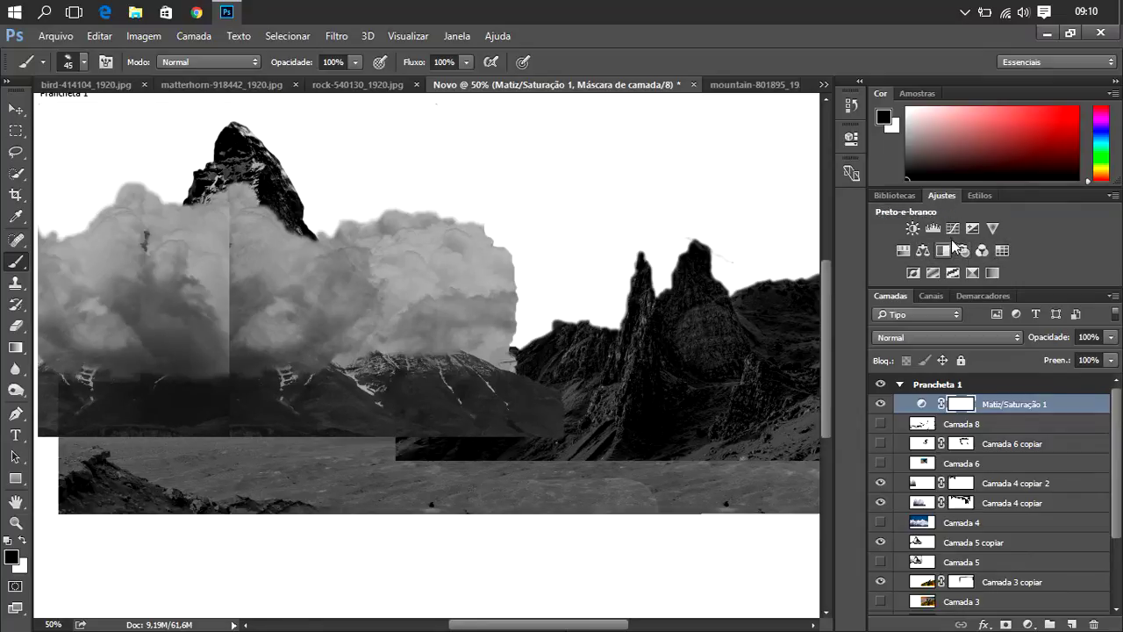
- Add a Brightness/Contrast adjustment with brightness 48 and contrast -10
left_click(913, 229)
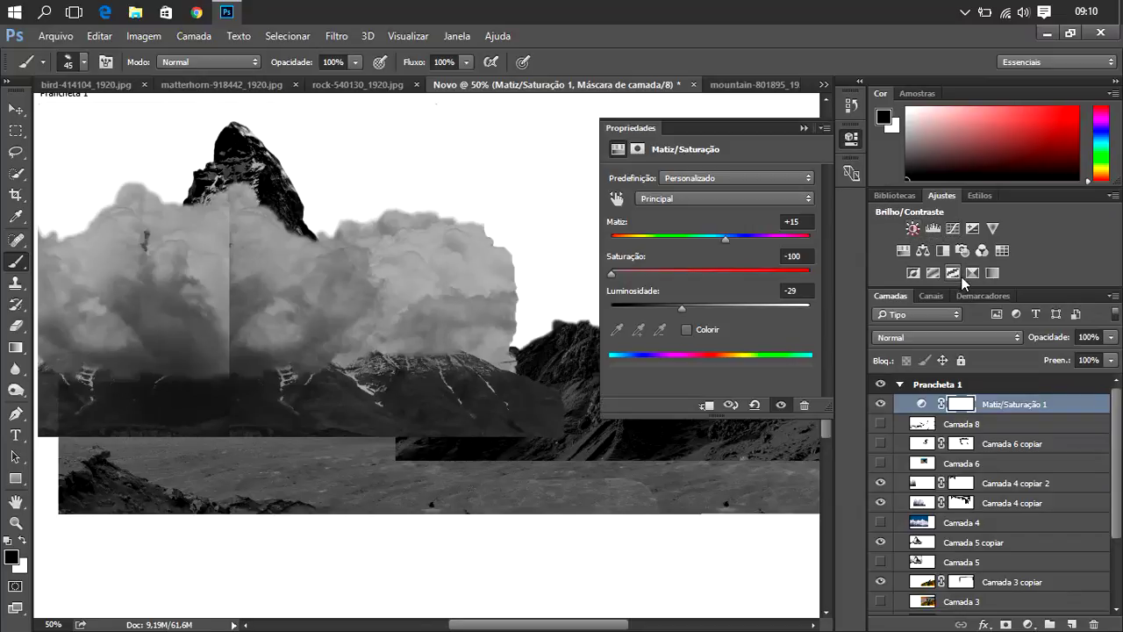
mouse_move(715, 255)
left_mouse_down()
mouse_move(776, 253)
mouse_move(669, 255)
mouse_move(681, 255)
left_mouse_up()
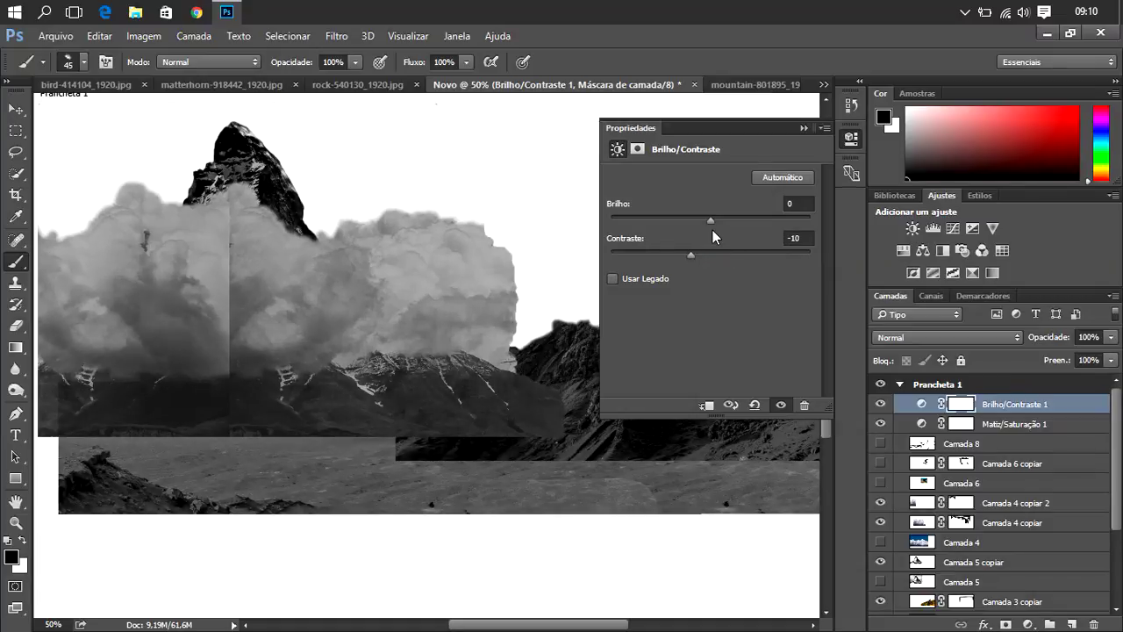
mouse_move(711, 219)
left_mouse_down()
mouse_move(768, 218)
mouse_move(740, 223)
left_mouse_up()
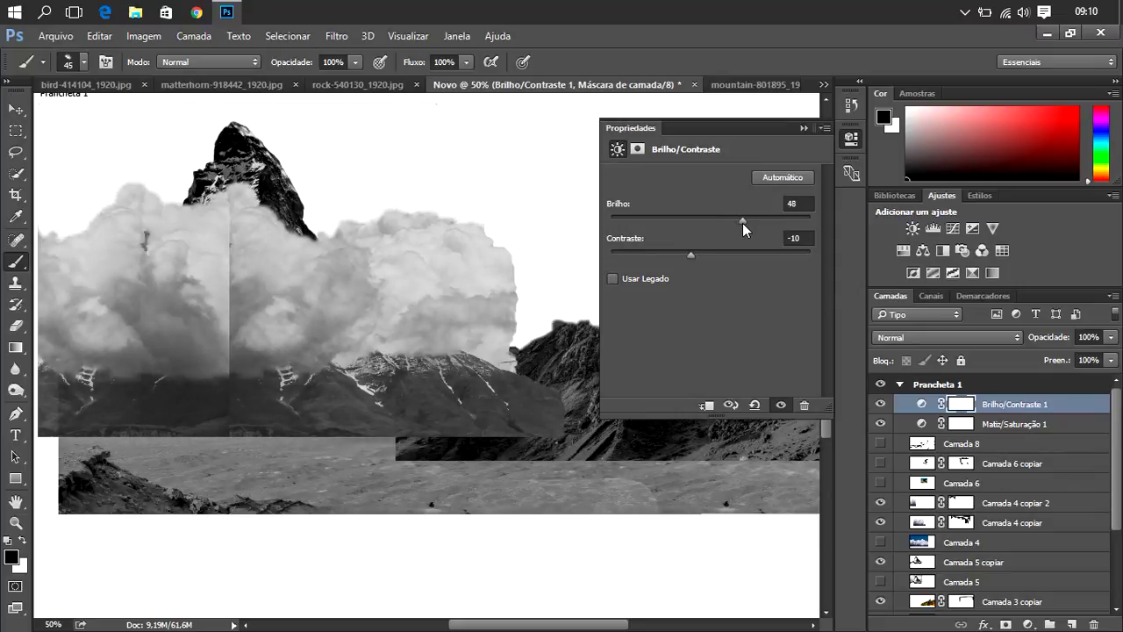
left_click(804, 127)
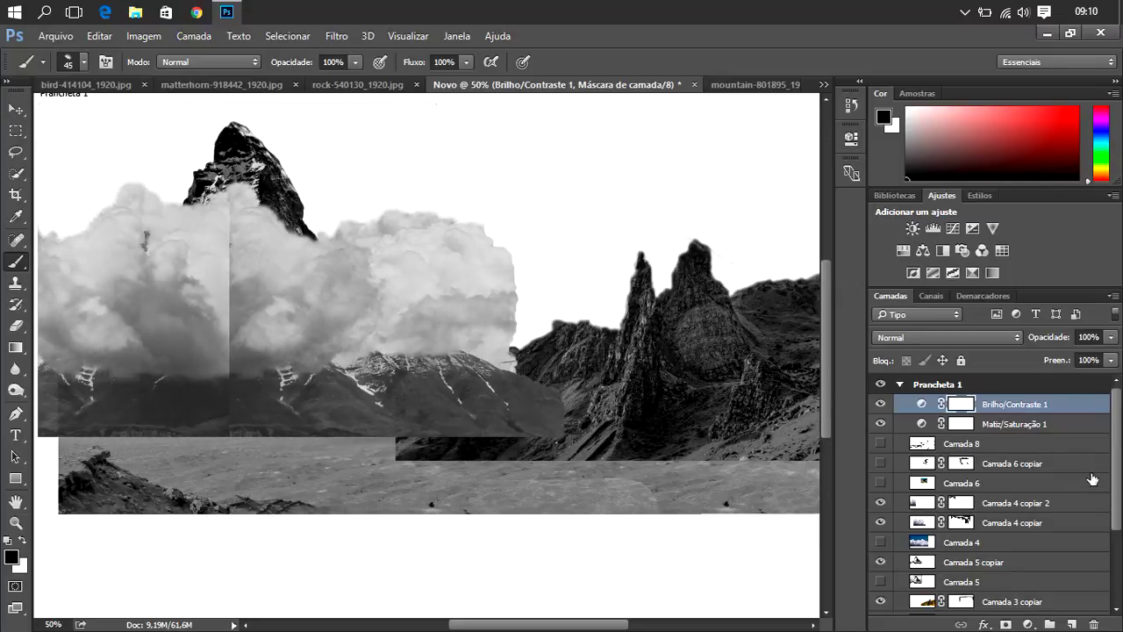
left_click_drag(1117, 475, 1116, 545)
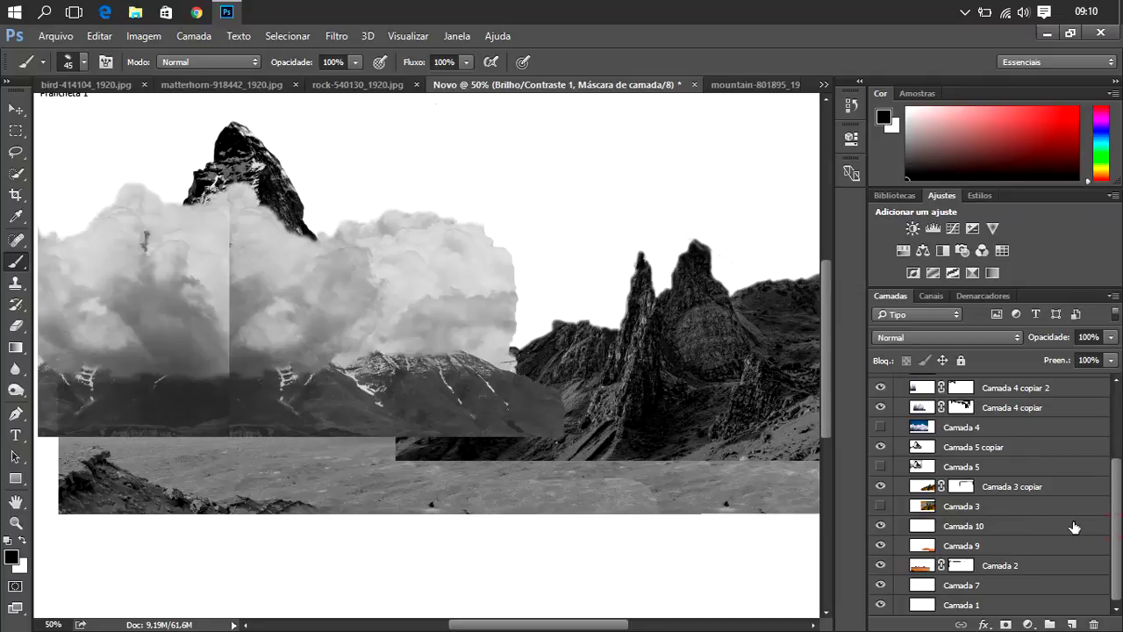
left_click_drag(1119, 526, 1116, 446)
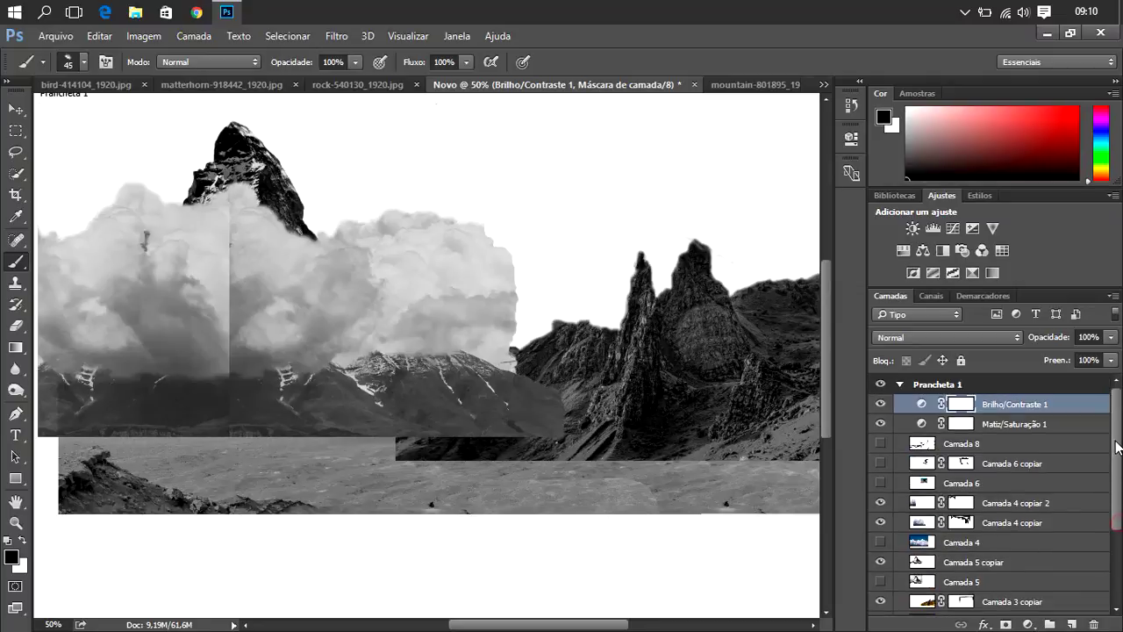
- Add new layer Camada 11 above Camada 8 and set the brush size to 21 px
left_click(978, 445)
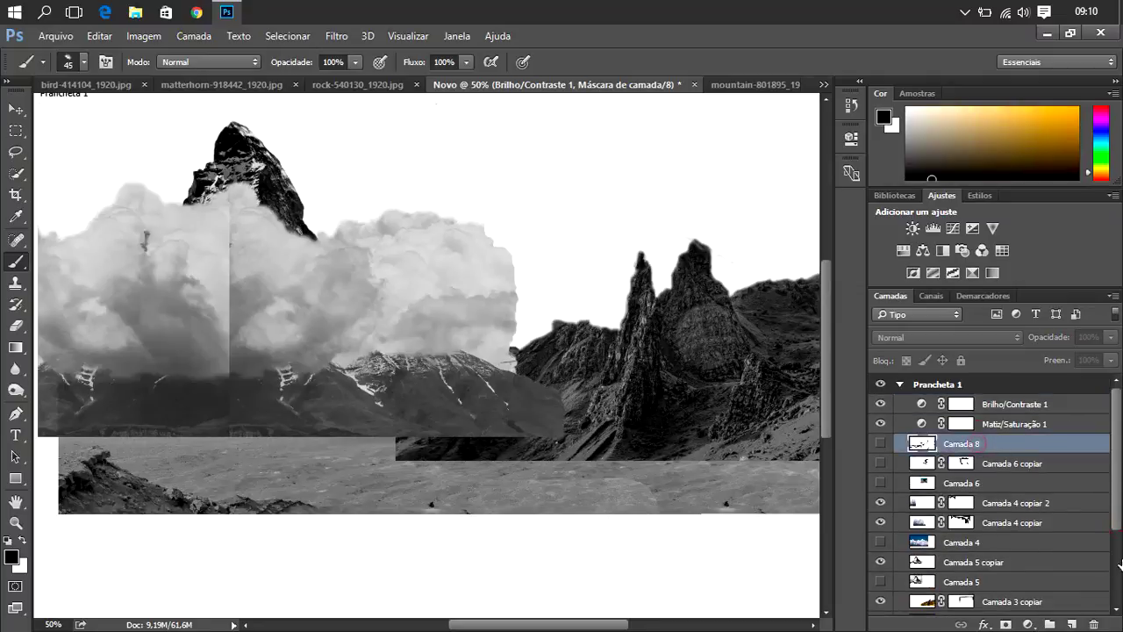
left_click(1070, 624)
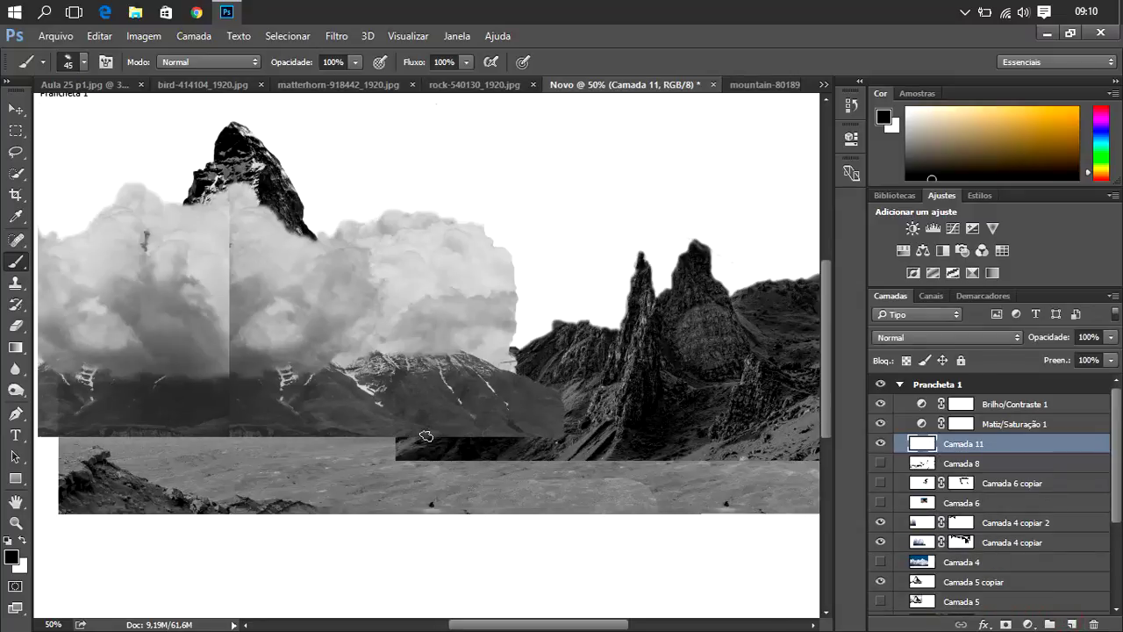
right_click(425, 436)
left_click(531, 416)
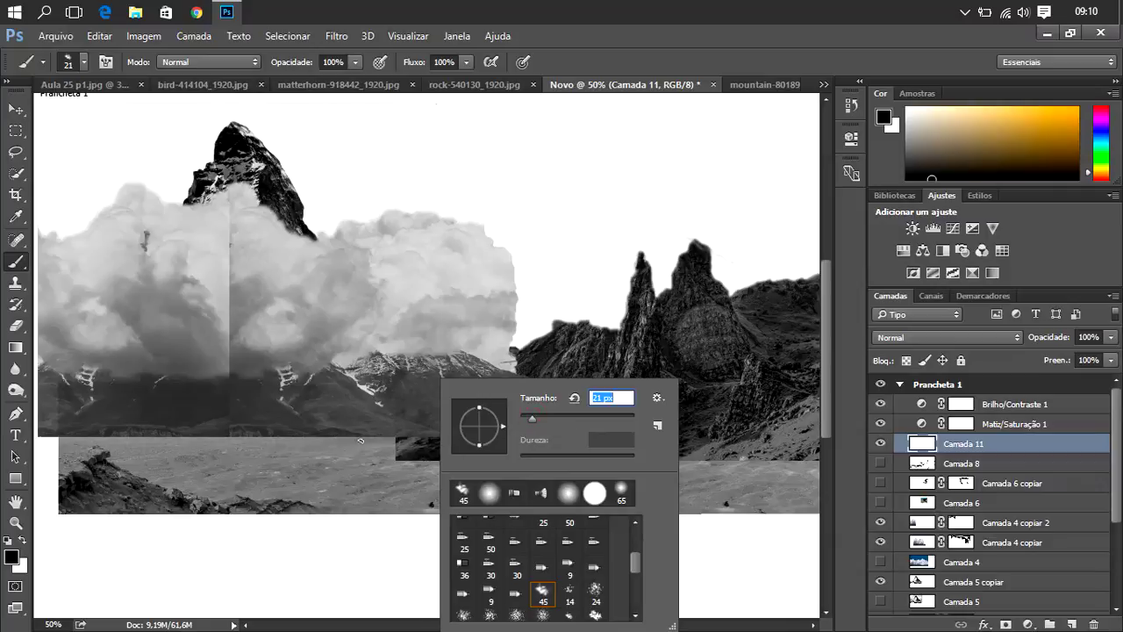
key("Return")
- Paint dark shadow strokes along the ground where it meets the rocky slope
mouse_move(322, 454)
left_mouse_down()
mouse_move(379, 449)
mouse_move(344, 466)
left_mouse_up()
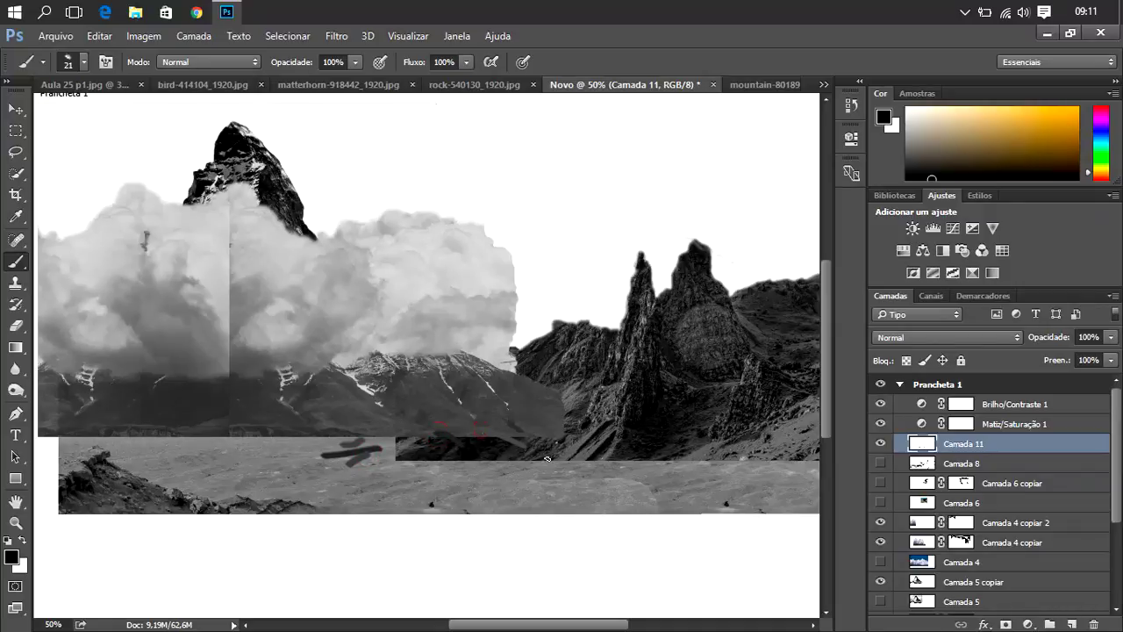
mouse_move(527, 430)
left_mouse_down()
mouse_move(578, 459)
mouse_move(525, 473)
mouse_move(550, 440)
left_mouse_up()
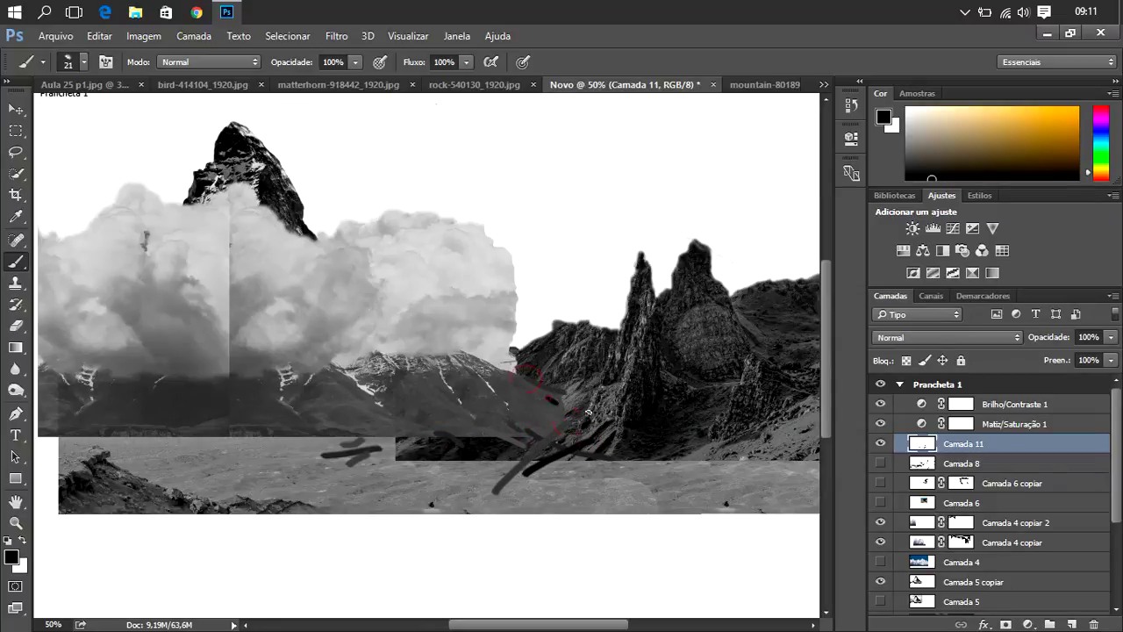
left_click_drag(588, 411, 554, 400)
left_click_drag(364, 466, 404, 445)
right_click(440, 467)
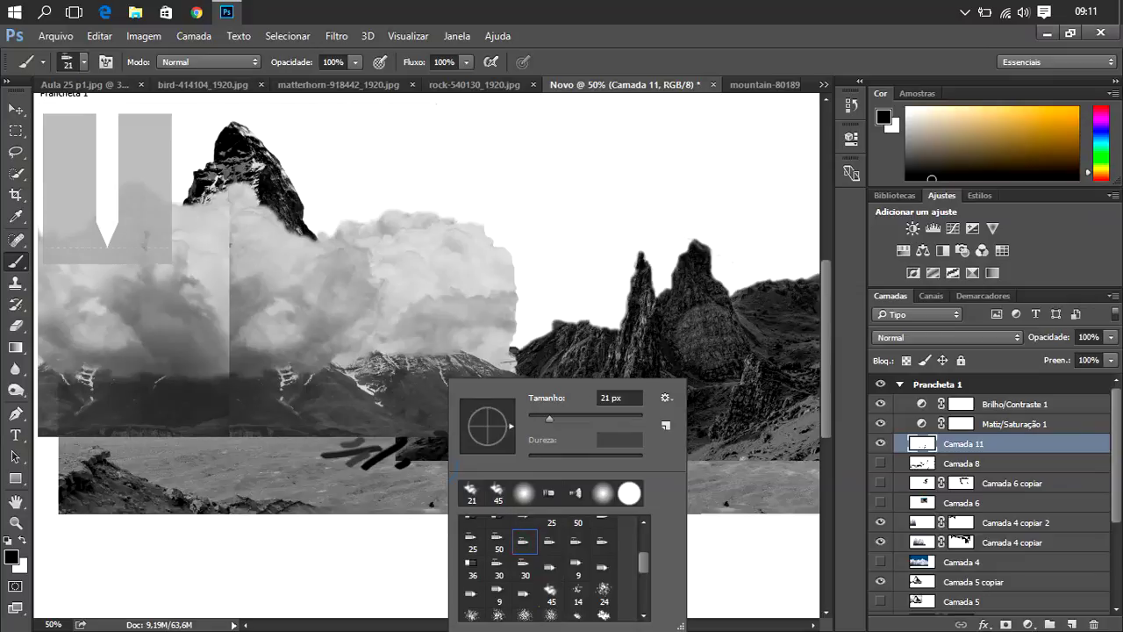
- Paint black shadow strokes along the mountain-ground seam, from the centre to the far left
left_click(403, 475)
left_click_drag(436, 465, 423, 473)
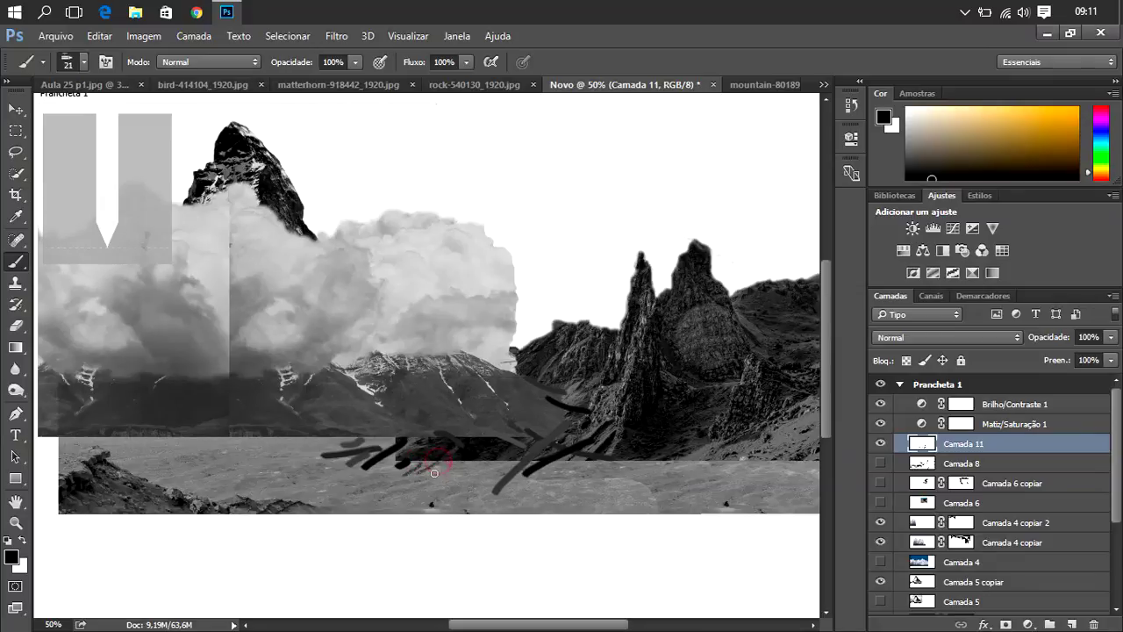
left_click(524, 463)
left_click_drag(494, 487, 449, 497)
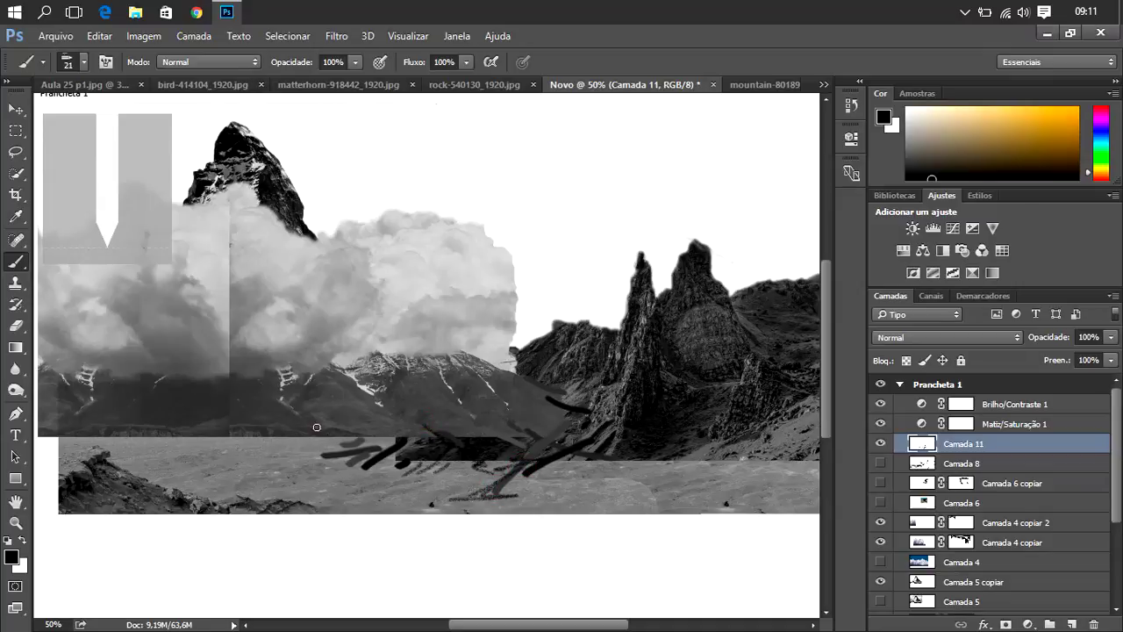
left_click_drag(316, 427, 342, 438)
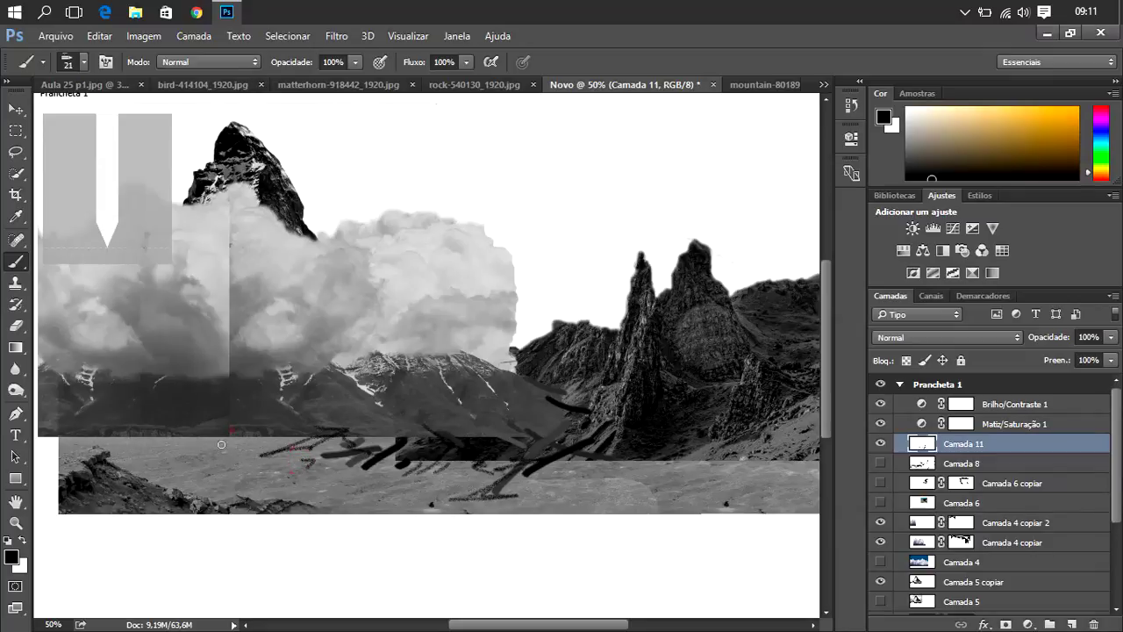
mouse_move(228, 429)
left_mouse_down()
mouse_move(204, 463)
mouse_move(225, 425)
mouse_move(193, 459)
mouse_move(211, 458)
left_mouse_up()
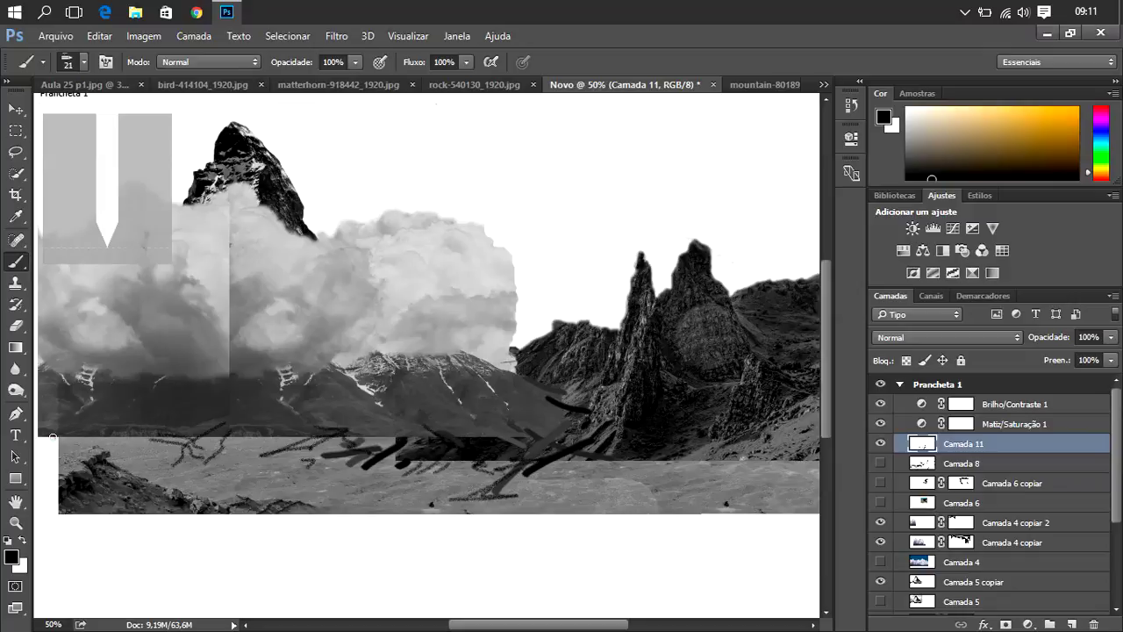
left_click_drag(63, 431, 40, 457)
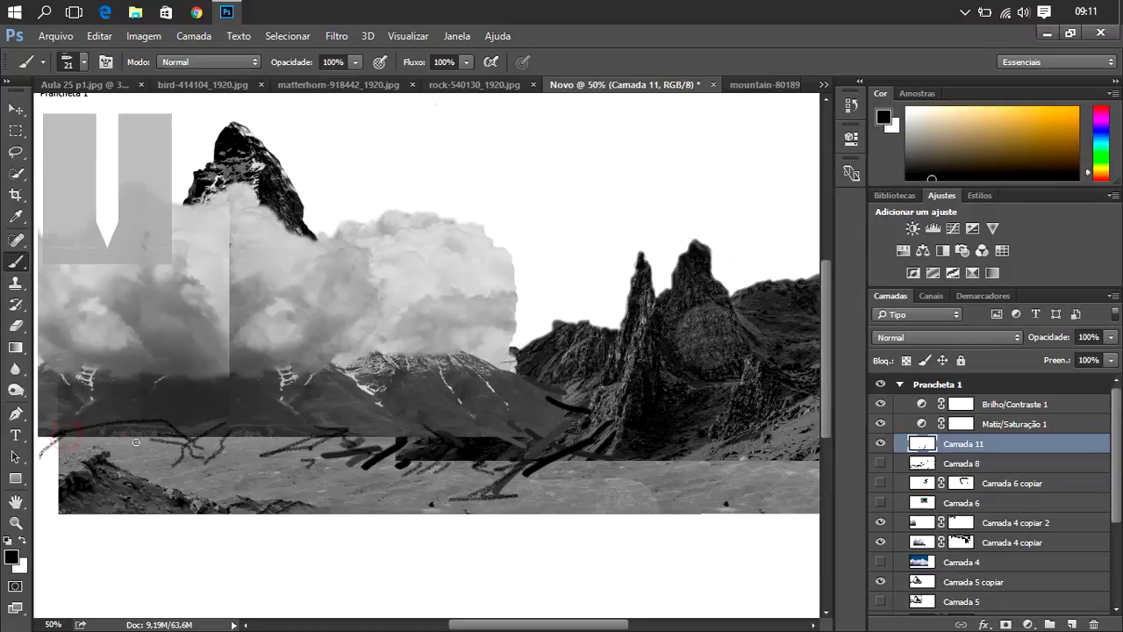
- Add more shadow strokes on the left seam and under the rock spires
left_click_drag(172, 447, 246, 463)
left_click_drag(230, 438, 224, 457)
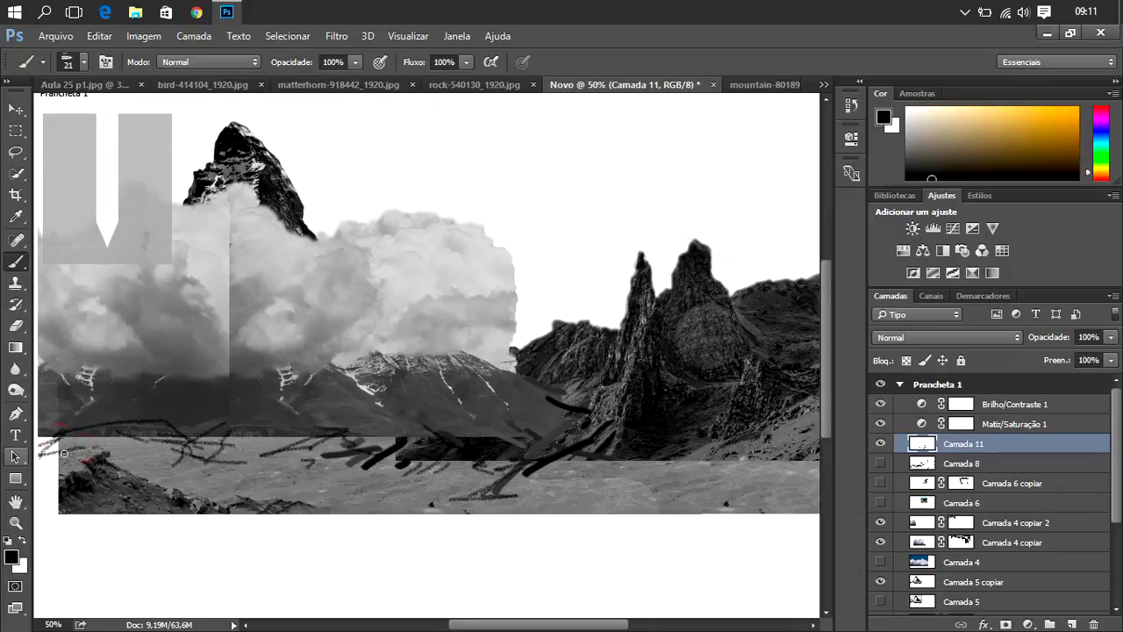
left_click_drag(60, 451, 40, 449)
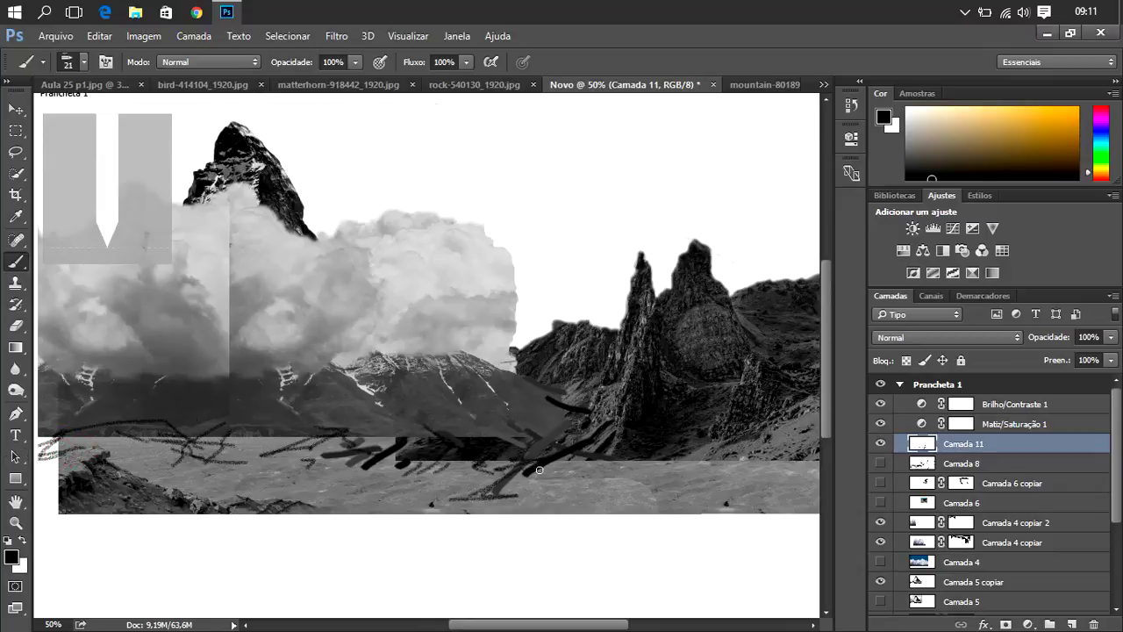
left_click_drag(613, 433, 560, 502)
left_click_drag(706, 430, 684, 490)
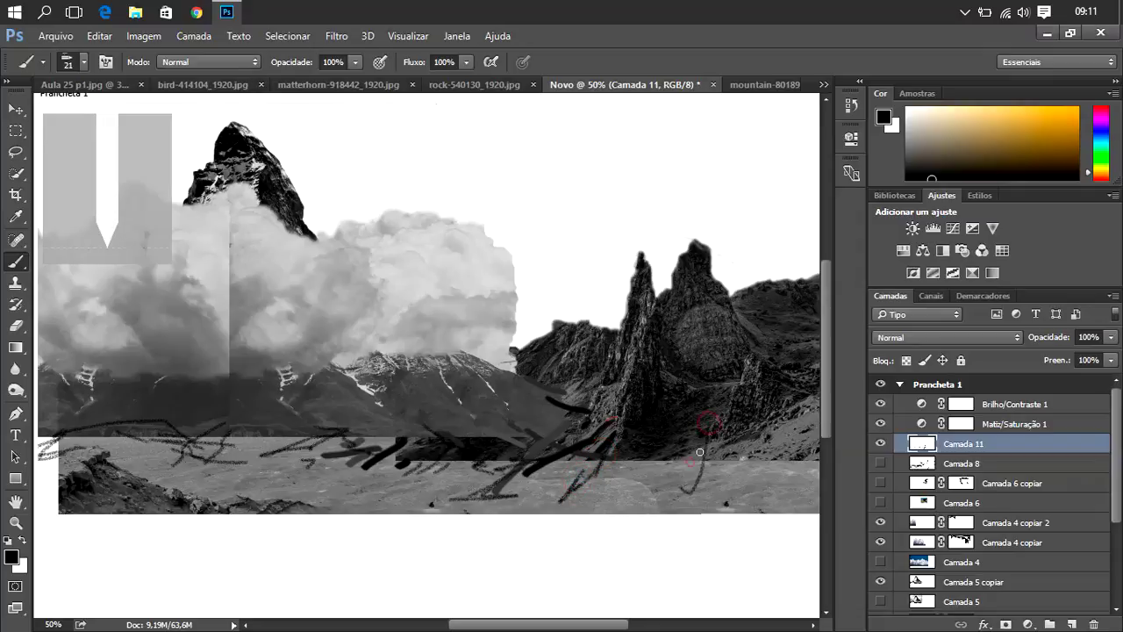
left_click_drag(700, 452, 639, 502)
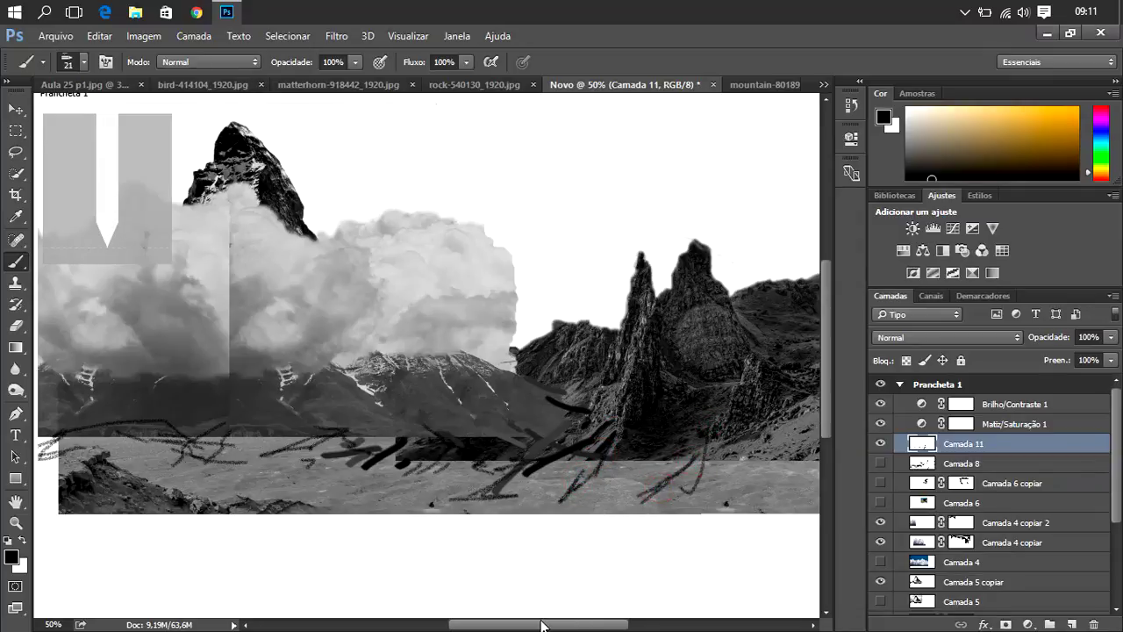
left_click_drag(541, 625, 586, 624)
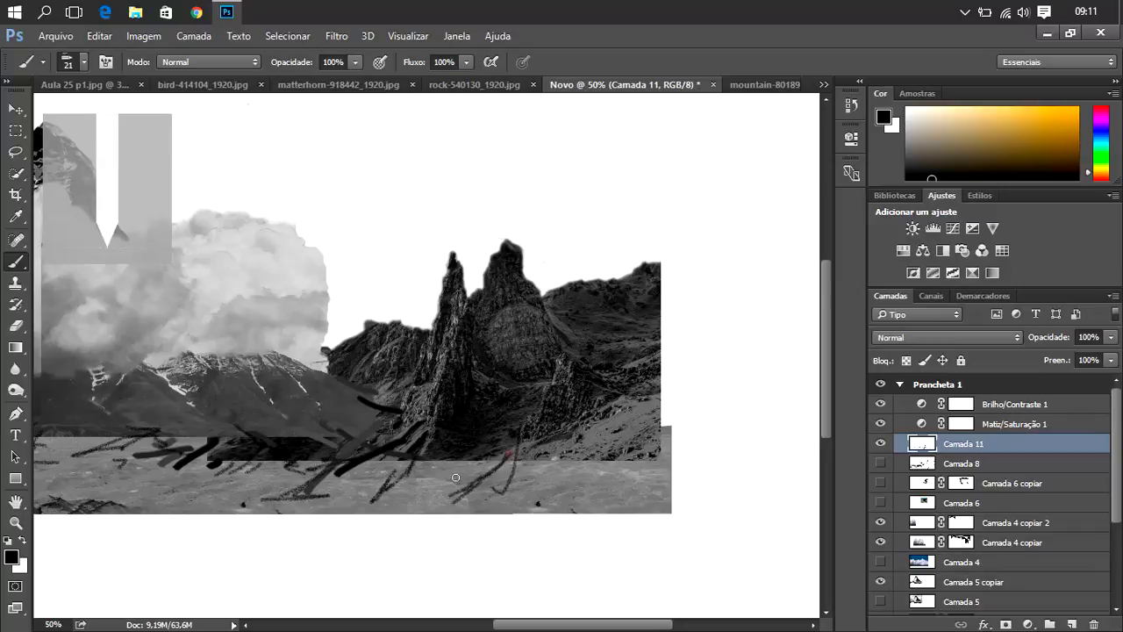
left_click_drag(509, 452, 413, 507)
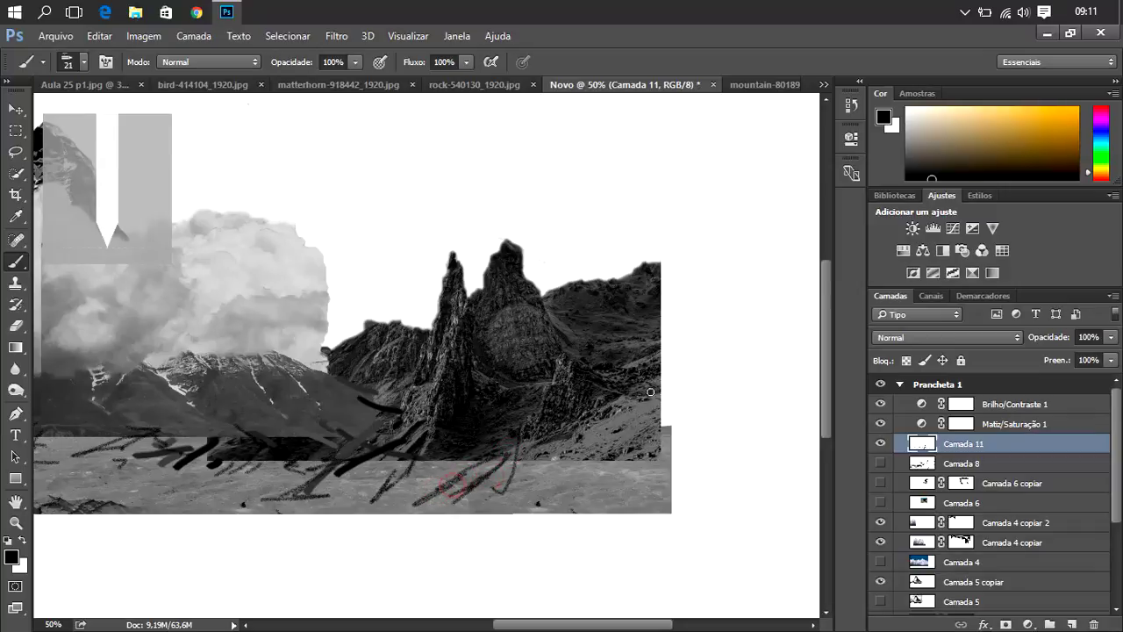
- Shade the right edge of the rocky slope with short dark strokes
left_click_drag(676, 387, 660, 396)
left_click_drag(674, 355, 651, 377)
left_click_drag(661, 260, 672, 262)
left_click_drag(669, 323, 659, 339)
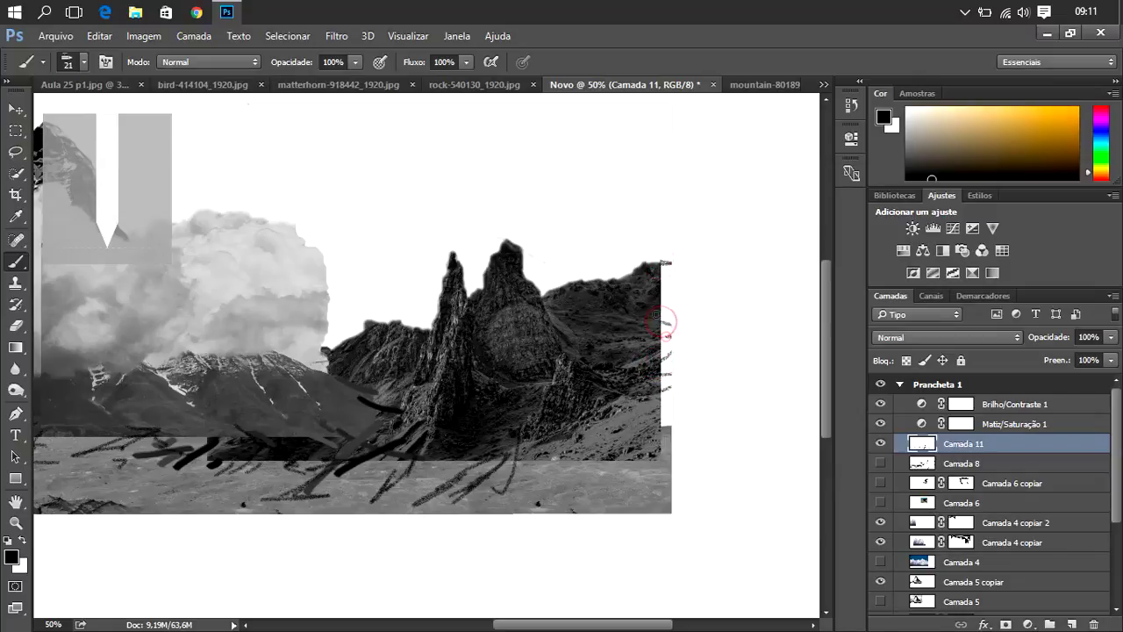
mouse_move(670, 279)
left_mouse_down()
mouse_move(662, 299)
mouse_move(670, 276)
left_mouse_up()
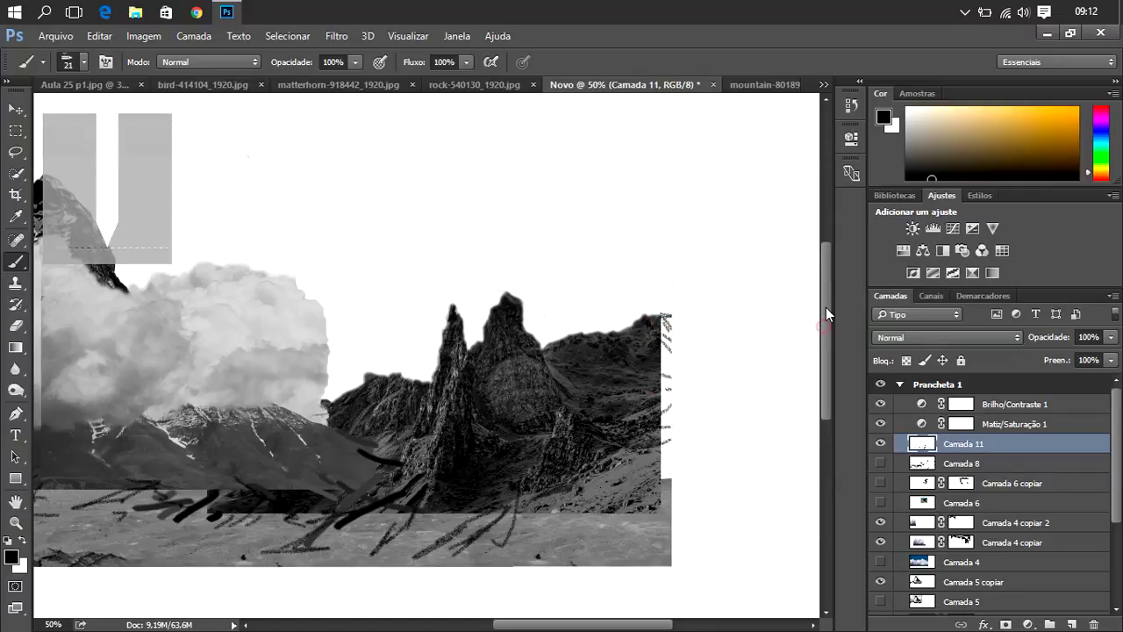
left_click_drag(824, 326, 829, 299)
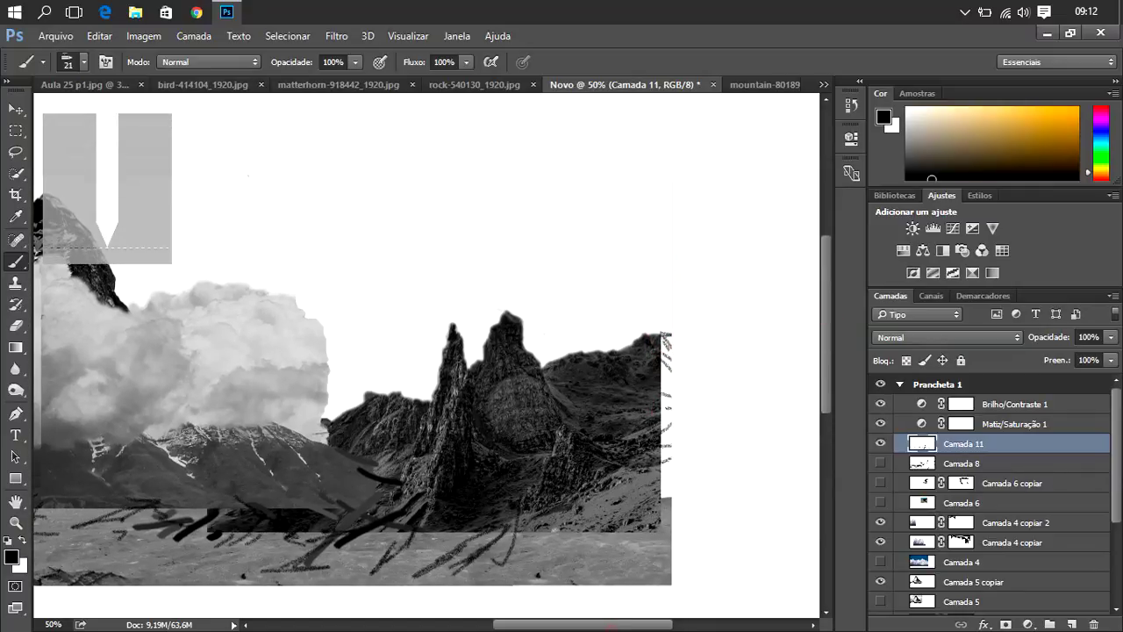
mouse_move(558, 628)
left_mouse_down()
mouse_move(505, 628)
mouse_move(532, 623)
left_mouse_up()
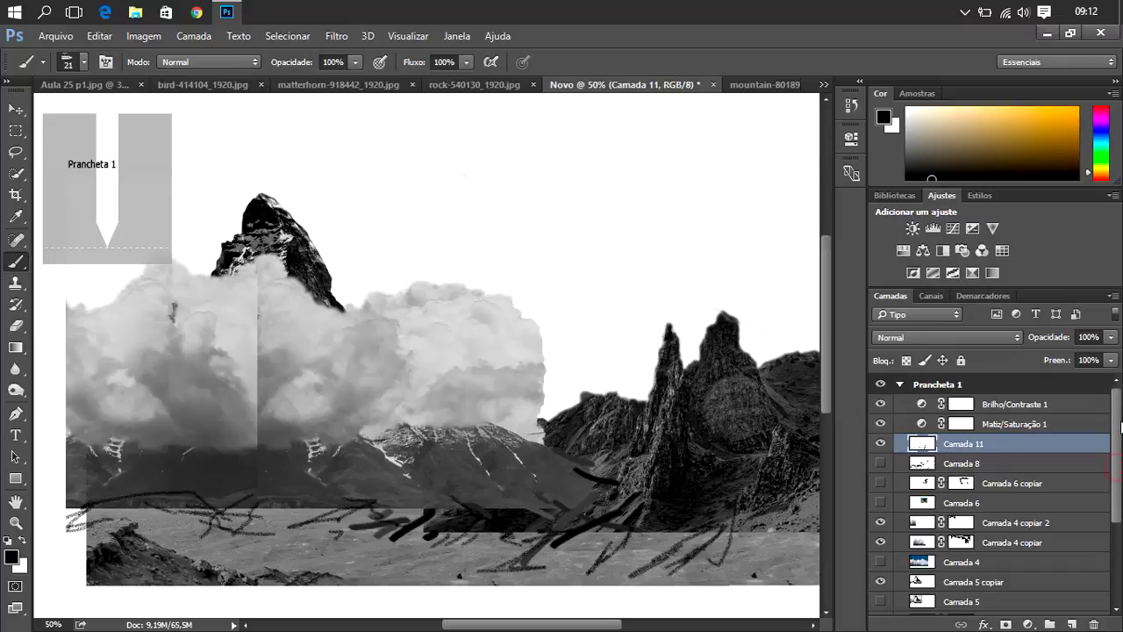
- Show the crow layer and add small shadow marks on the rock face
left_click(881, 482)
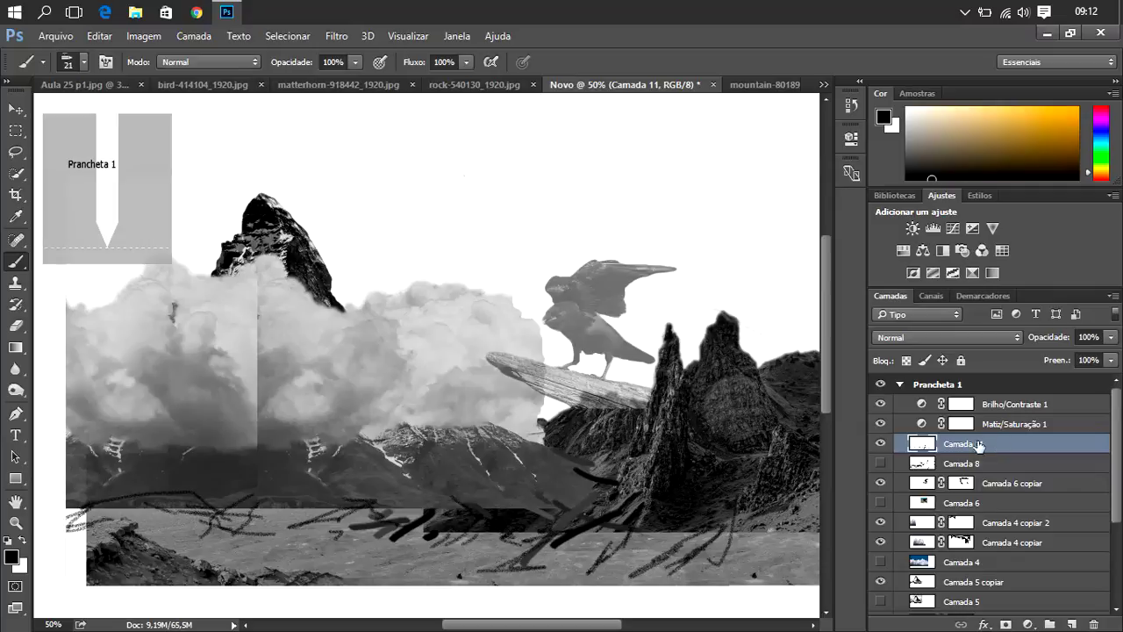
mouse_move(574, 416)
left_mouse_down()
mouse_move(616, 431)
mouse_move(630, 404)
mouse_move(619, 390)
mouse_move(630, 421)
mouse_move(584, 412)
mouse_move(583, 428)
mouse_move(570, 402)
mouse_move(563, 422)
mouse_move(569, 402)
mouse_move(574, 426)
mouse_move(572, 412)
left_mouse_up()
left_click_drag(653, 385, 652, 396)
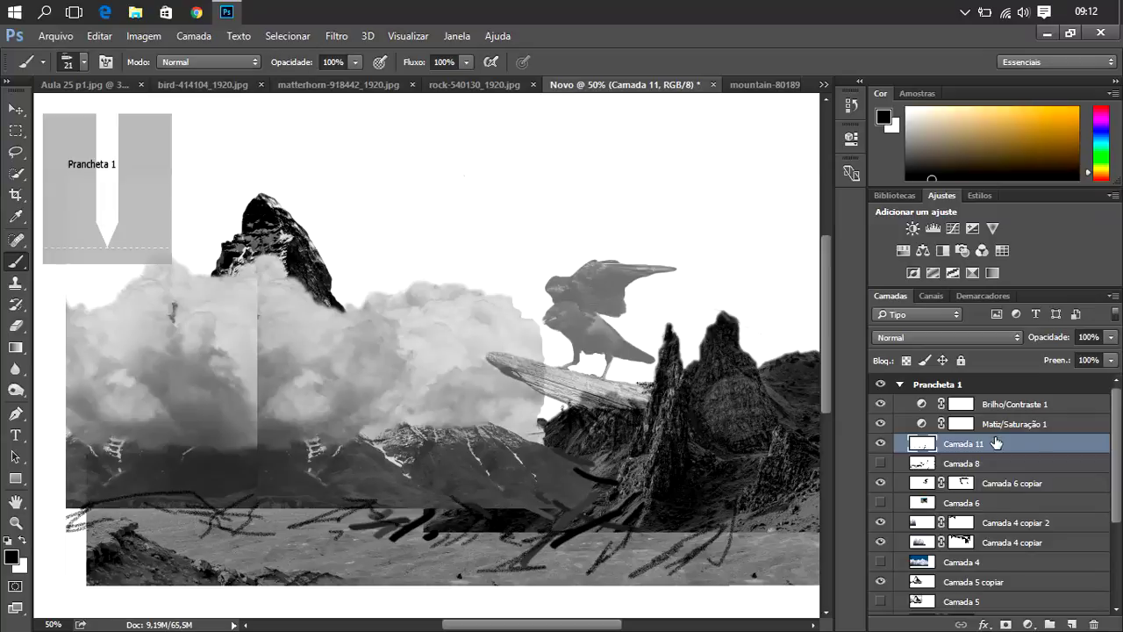
- Raise the opacity of Camada 6 copiar to 100%
left_click(939, 482)
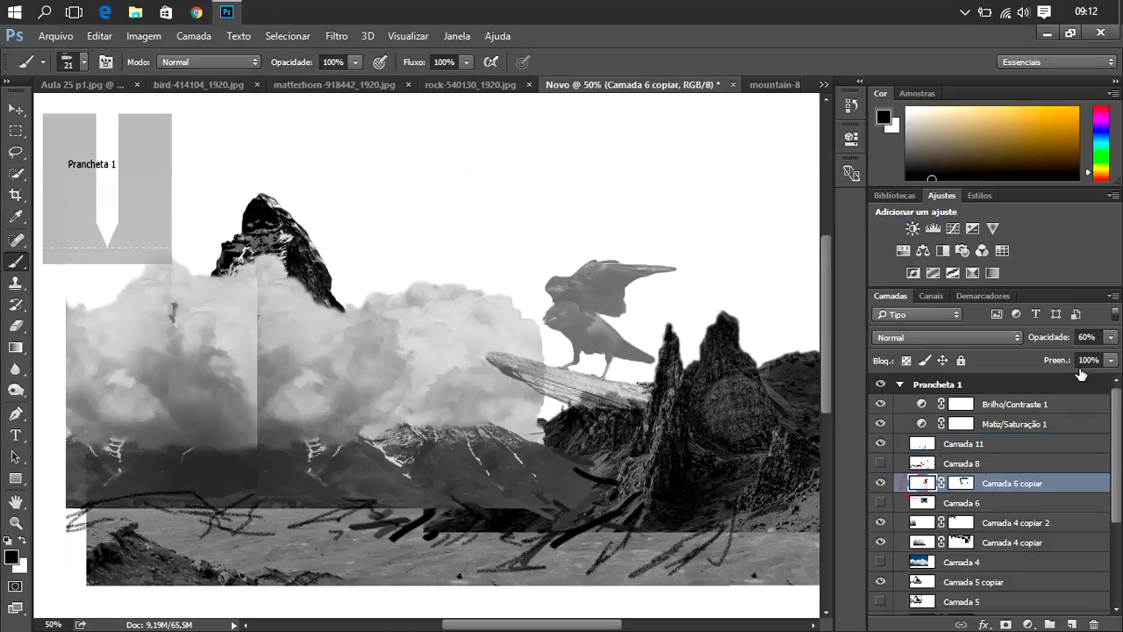
left_click(1110, 337)
left_click_drag(1107, 361, 1116, 356)
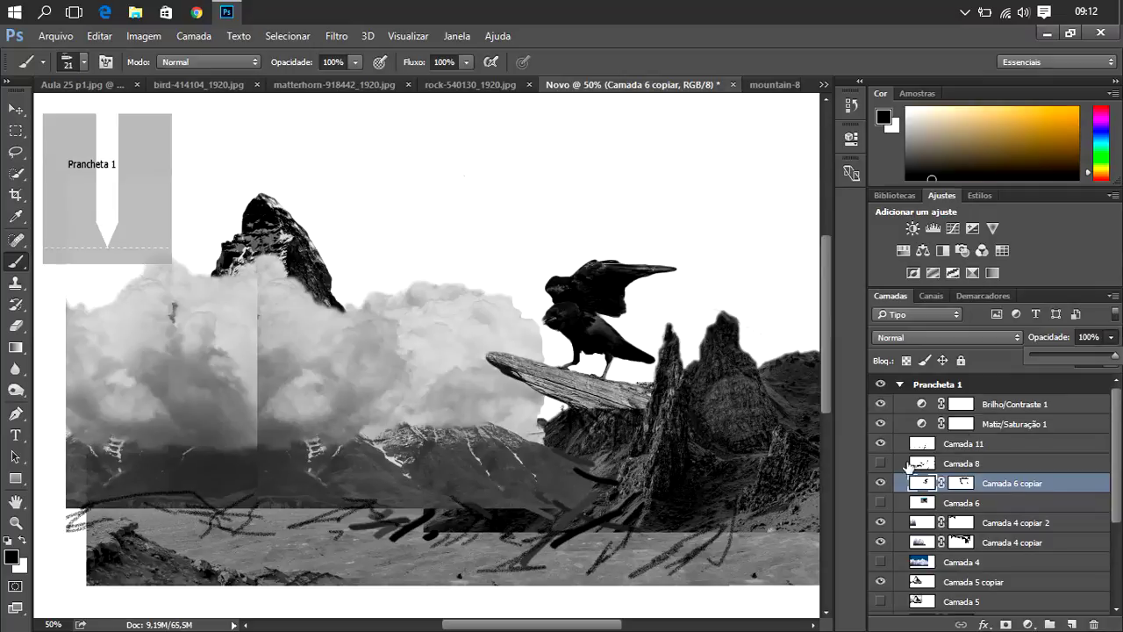
- Select Camada 3 copiar and set up the Clone Stamp with a 100 px brush
left_click_drag(1120, 465, 1120, 546)
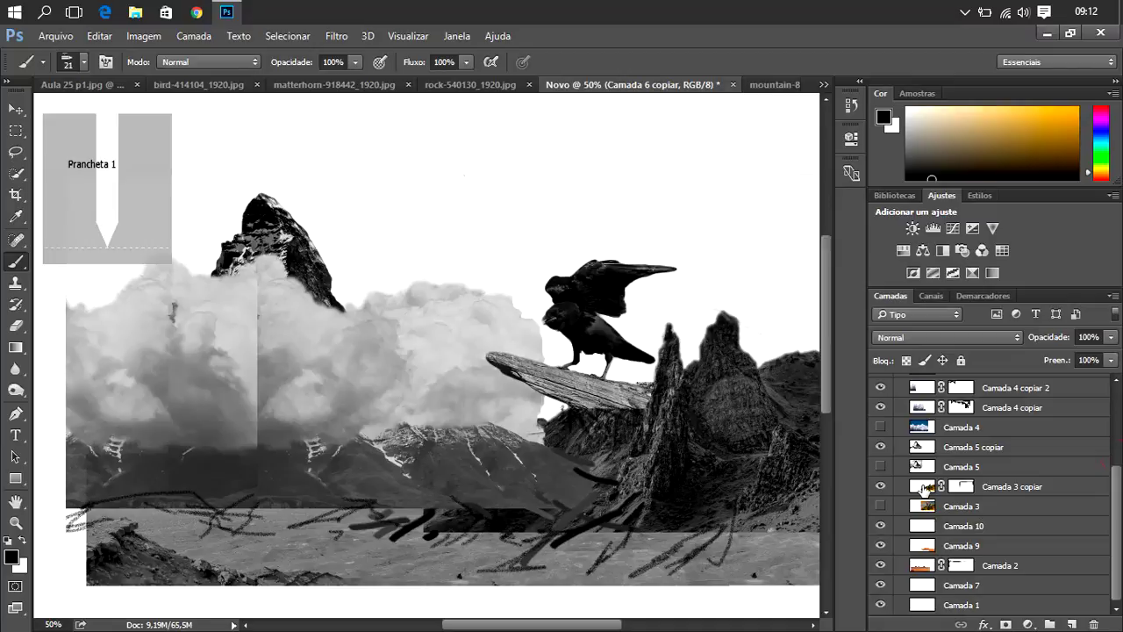
left_click(920, 487)
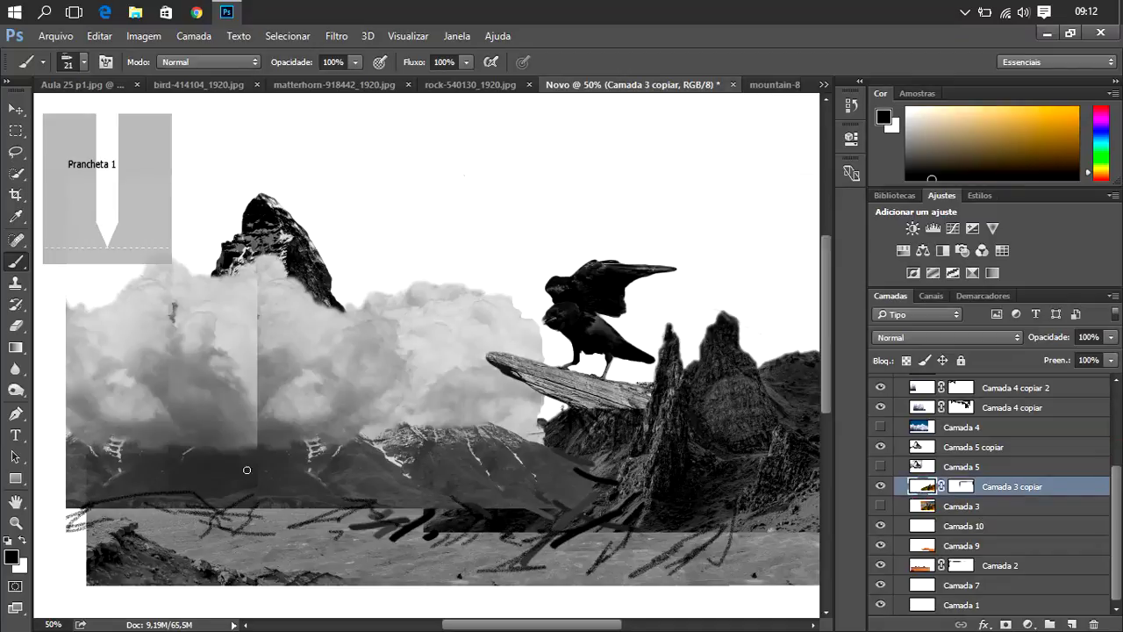
left_click(13, 283)
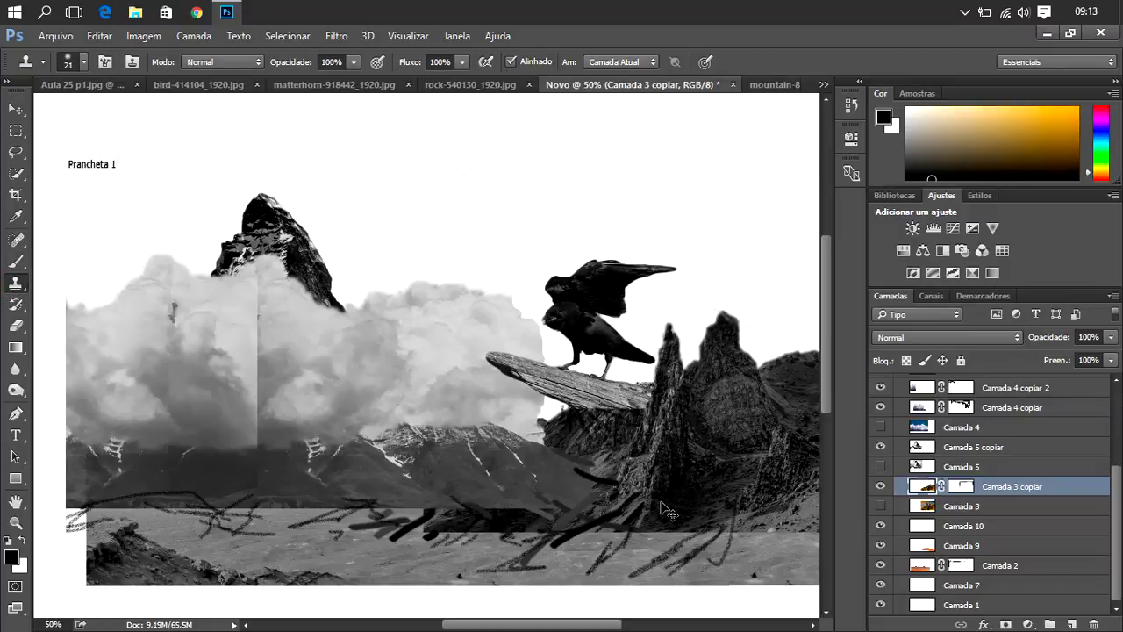
key("ctrl+plus")
right_click(625, 530)
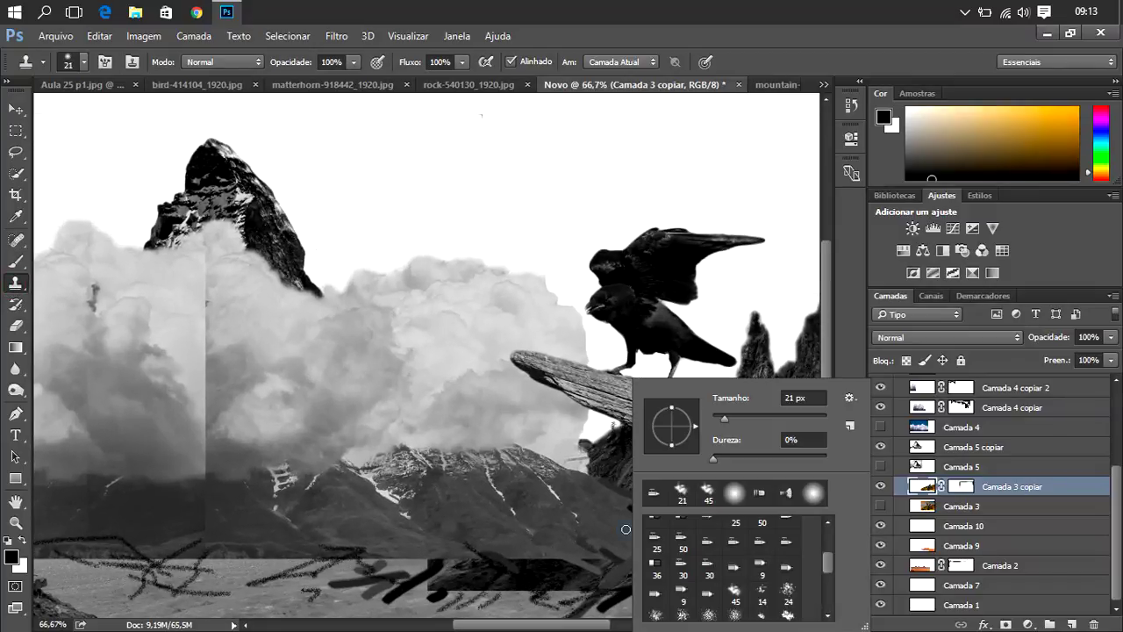
left_click(769, 415)
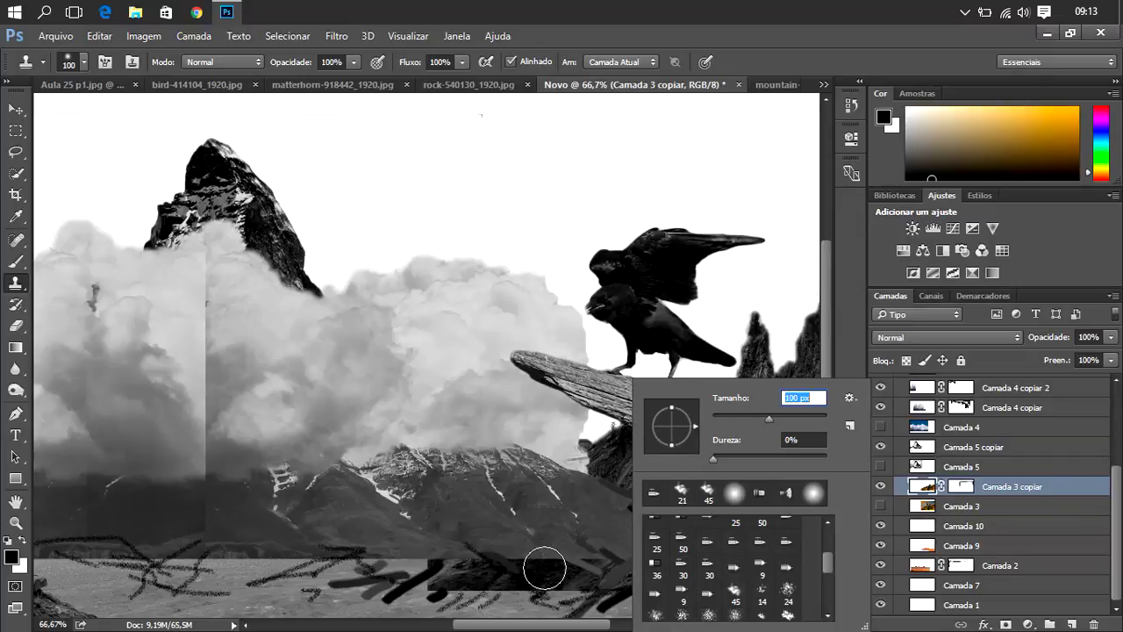
key("Return")
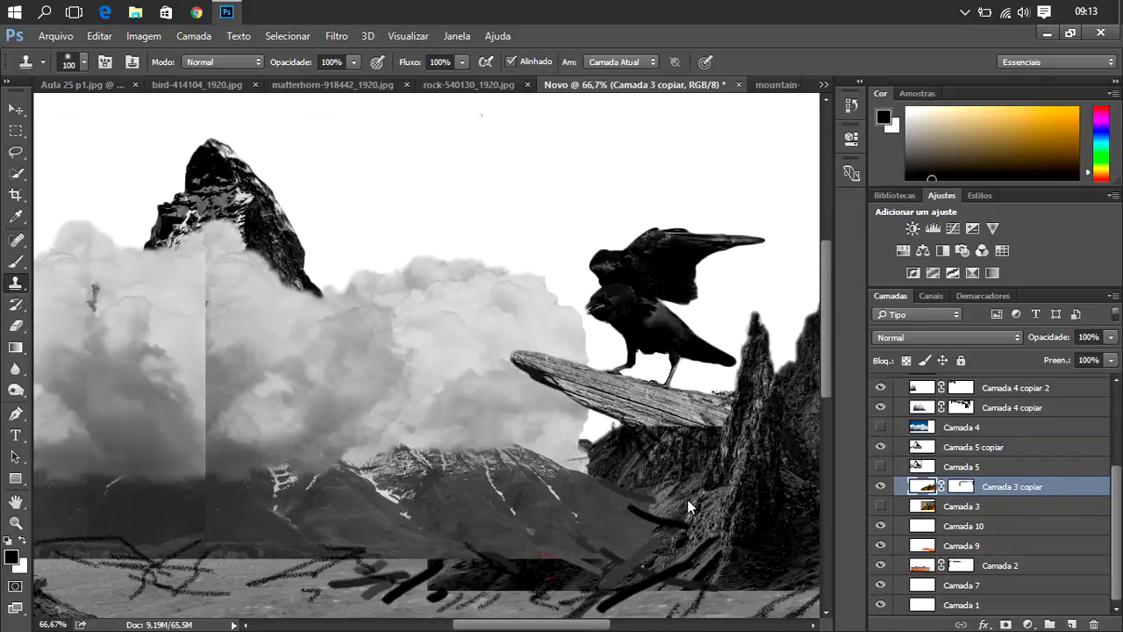
- Clone dark rock texture along the ground seam band, covering the brownish patch
scroll(668, 485, "down", 1)
scroll(668, 486, "down", 1)
scroll(668, 485, "down", 1)
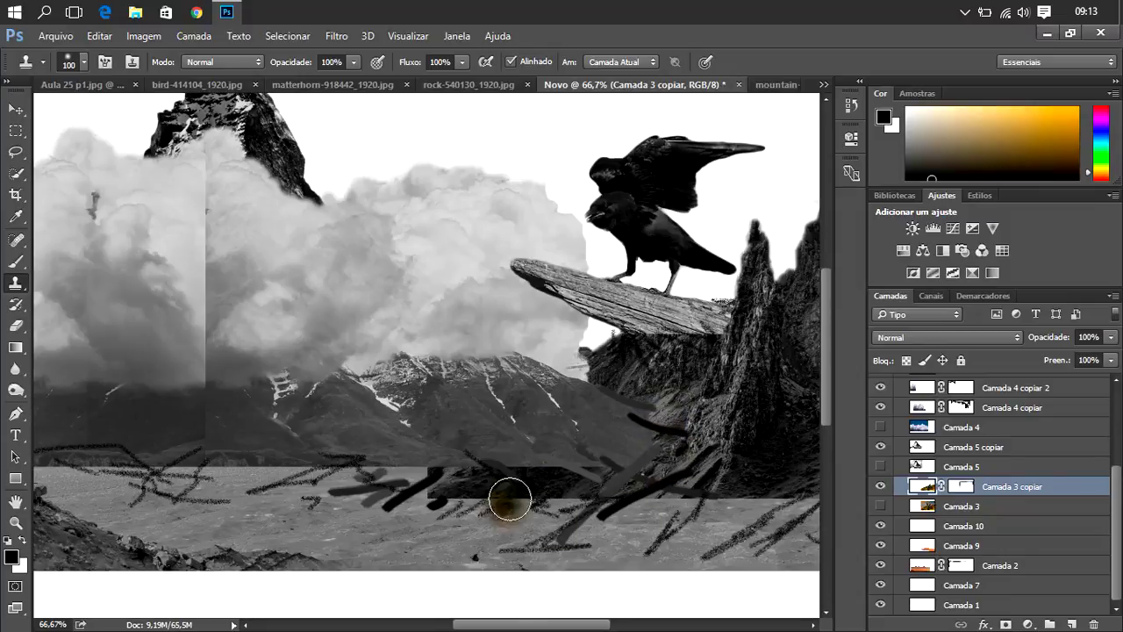
left_click_drag(520, 499, 397, 524)
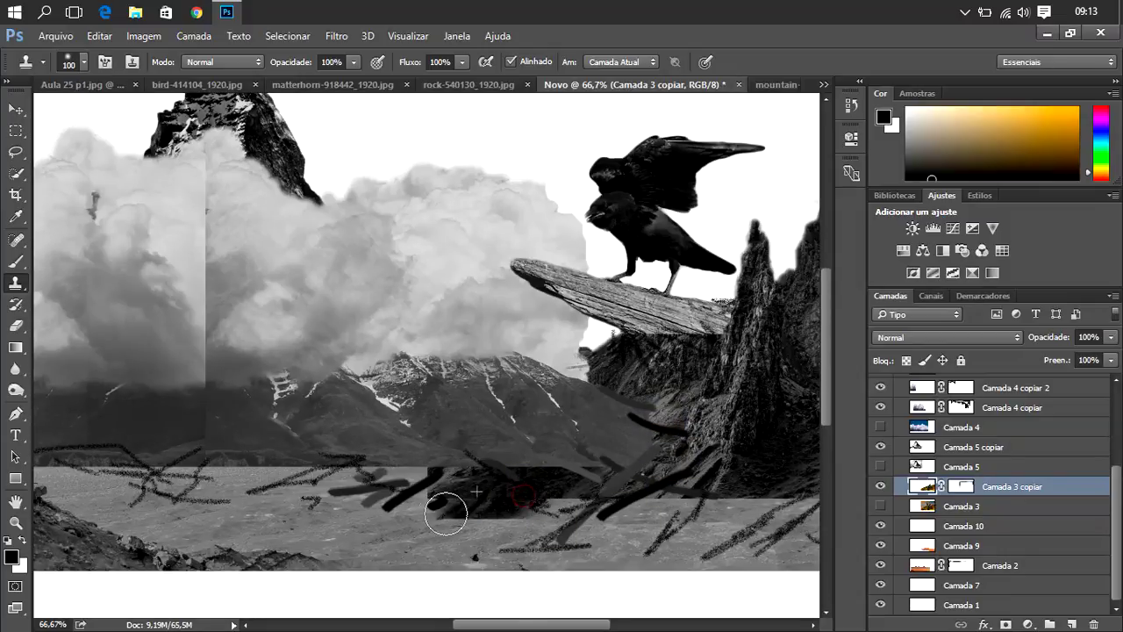
left_click_drag(458, 489, 346, 518)
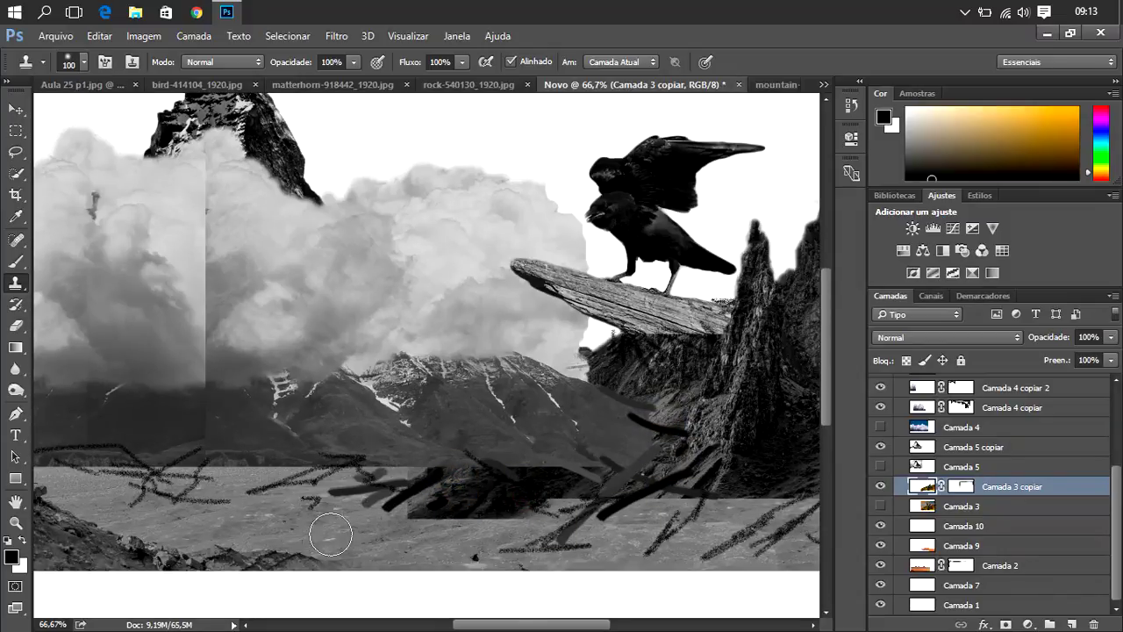
left_click_drag(454, 501, 447, 501)
left_click(448, 501, "alt")
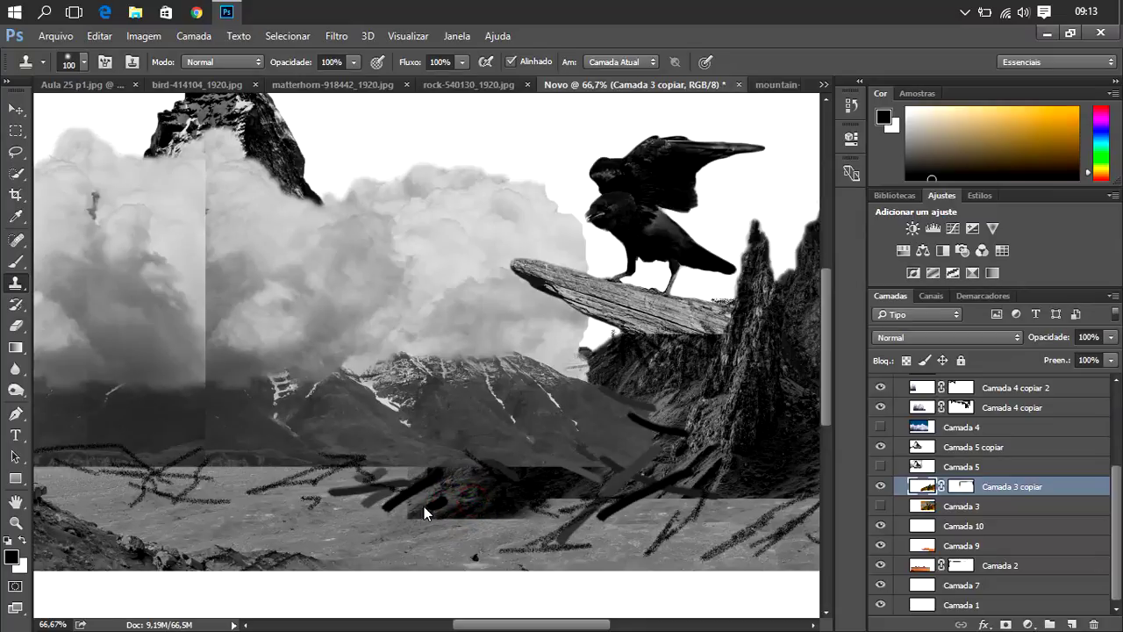
mouse_move(449, 518)
left_mouse_down()
mouse_move(619, 488)
mouse_move(649, 497)
mouse_move(603, 509)
mouse_move(637, 514)
mouse_move(676, 491)
mouse_move(657, 521)
mouse_move(638, 510)
left_mouse_up()
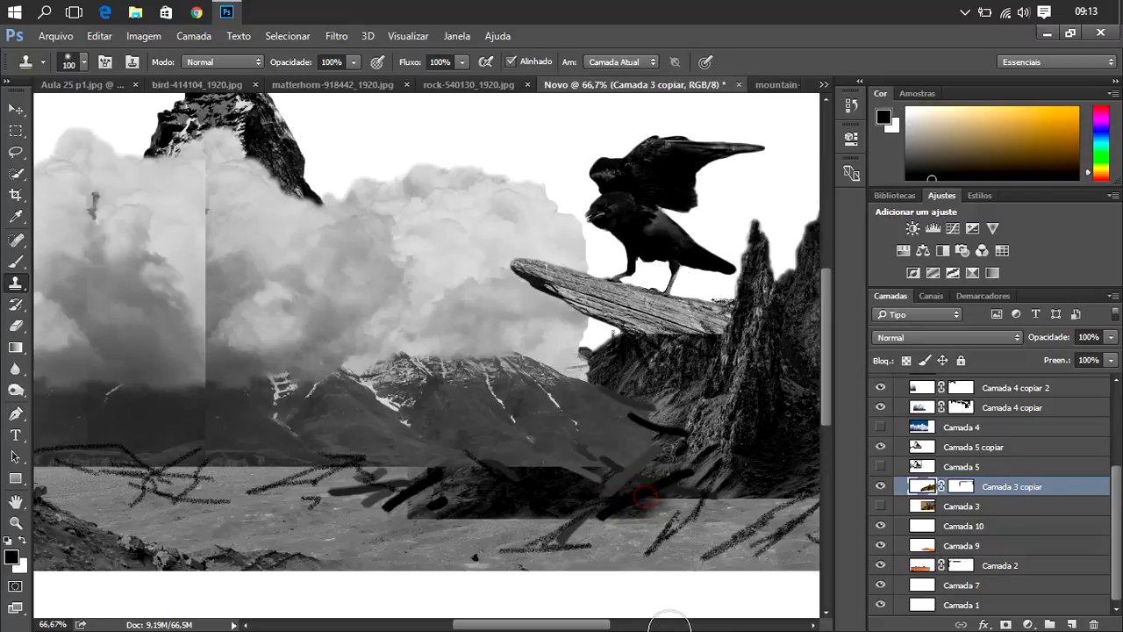
- Fill the white strip at the slope's right edge with cloned rock
left_click_drag(570, 625, 640, 628)
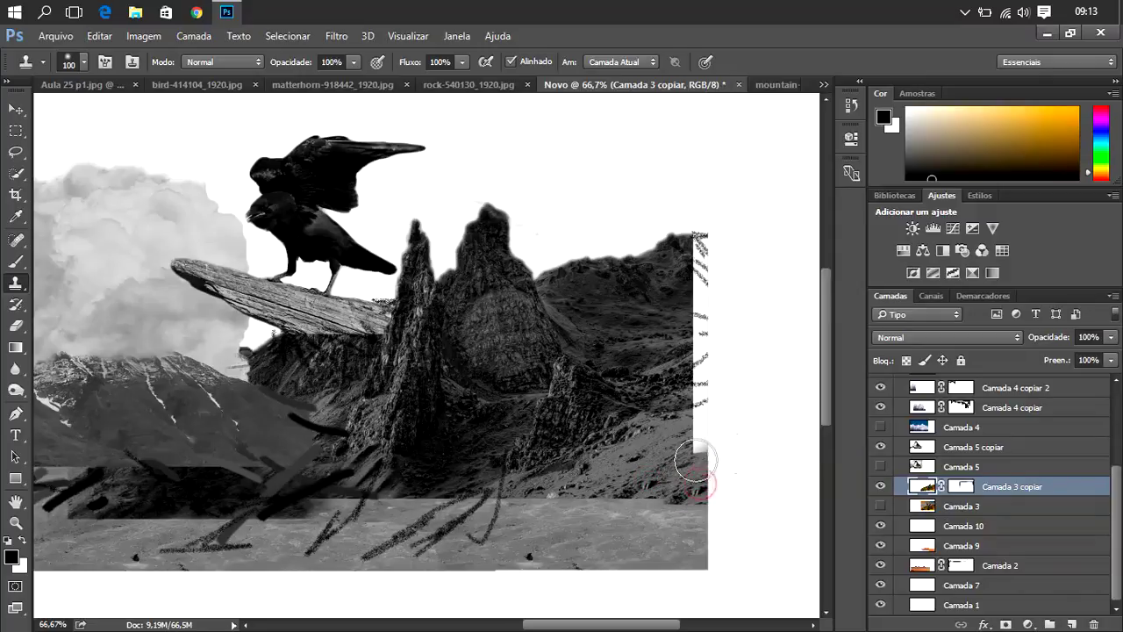
mouse_move(696, 472)
left_mouse_down()
mouse_move(727, 396)
mouse_move(695, 414)
mouse_move(728, 338)
mouse_move(672, 375)
mouse_move(732, 284)
mouse_move(700, 293)
mouse_move(722, 251)
mouse_move(689, 251)
mouse_move(723, 252)
mouse_move(702, 234)
mouse_move(701, 246)
mouse_move(719, 226)
left_mouse_up()
left_click(646, 297, "alt")
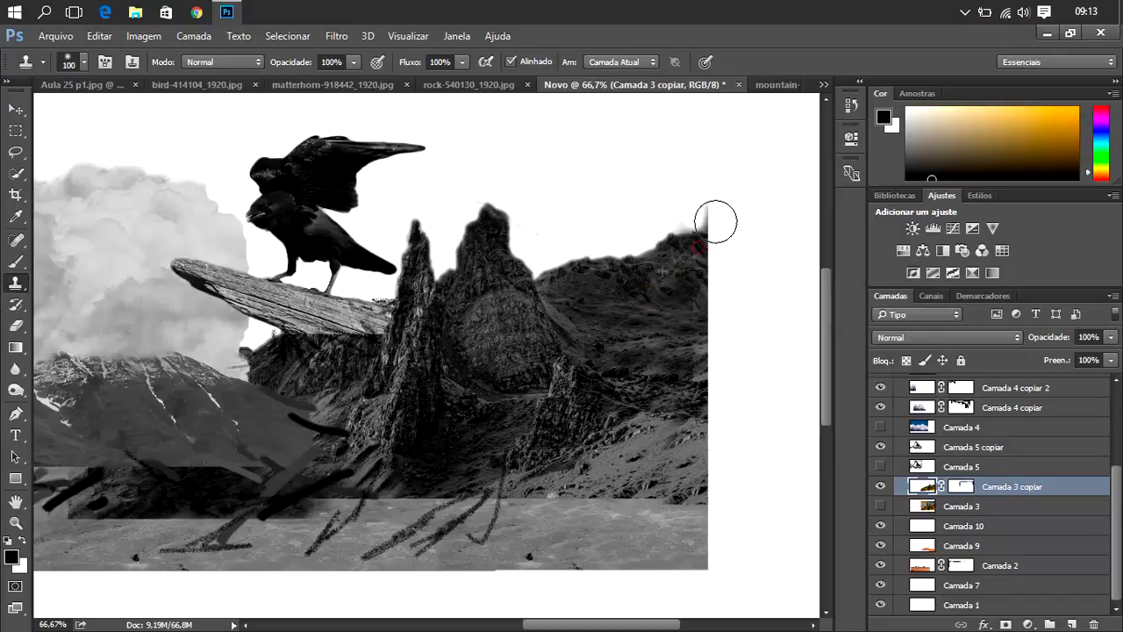
left_click(702, 413)
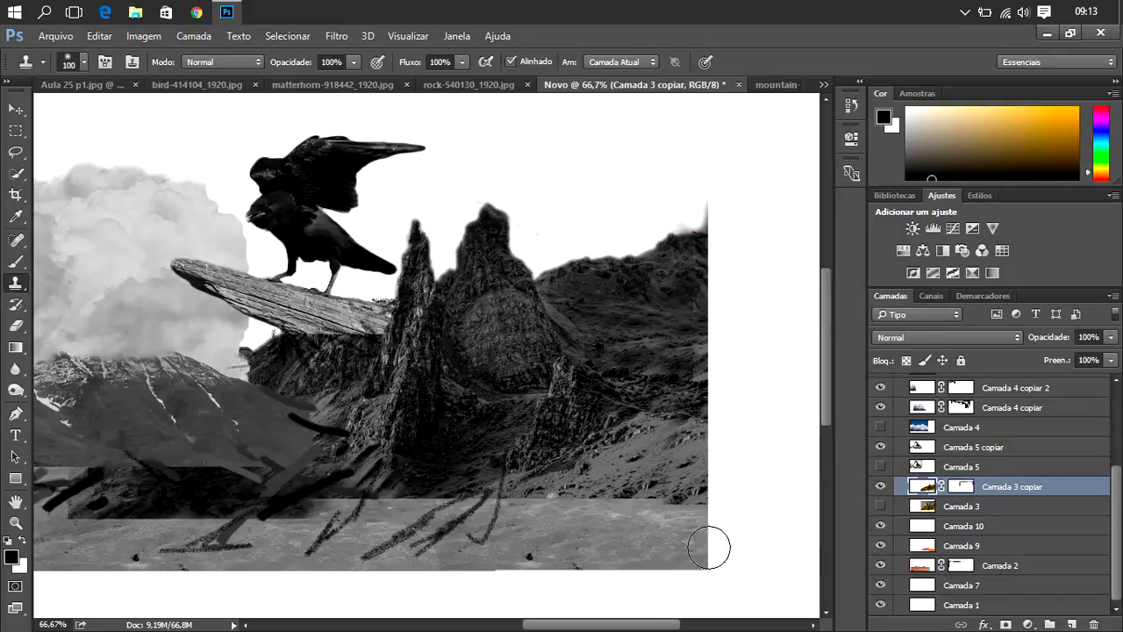
- Resample and darken the lower-right ground below the spires with cloned rock
left_click(664, 394)
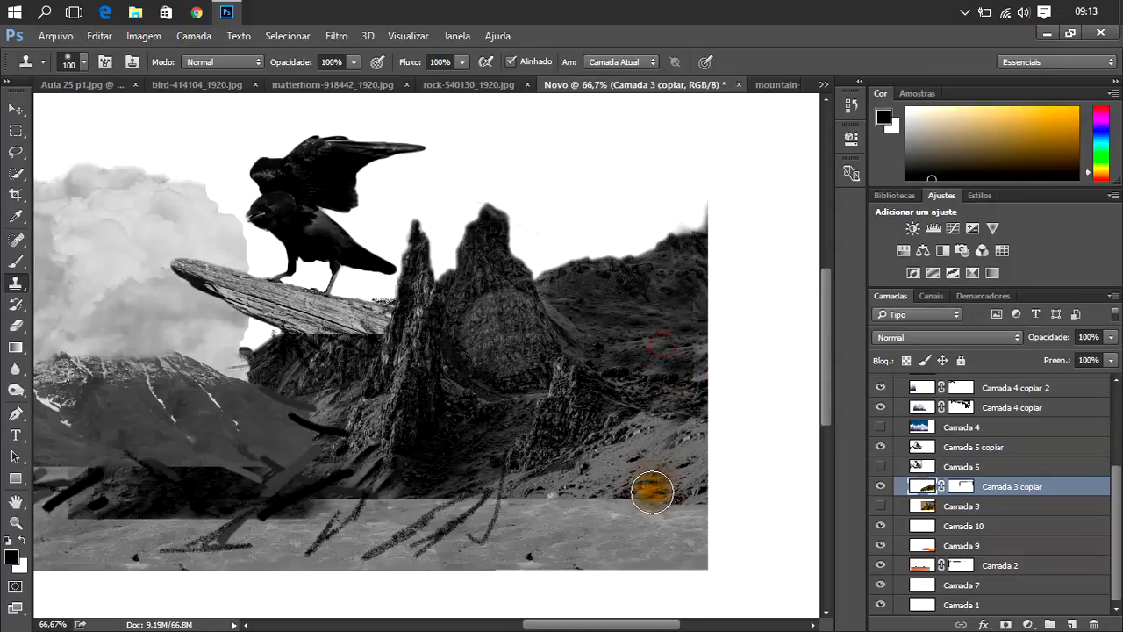
left_click_drag(657, 494, 579, 546)
left_click(680, 503)
left_click_drag(680, 502, 631, 536)
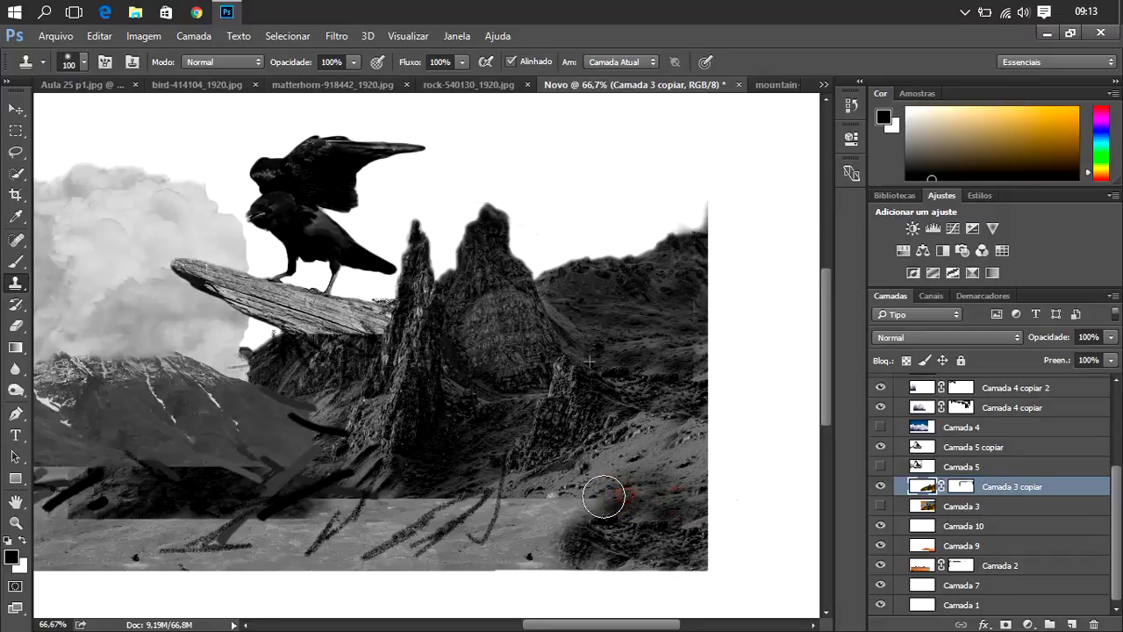
mouse_move(604, 494)
left_mouse_down()
mouse_move(526, 501)
mouse_move(591, 514)
mouse_move(532, 558)
mouse_move(552, 501)
mouse_move(419, 526)
mouse_move(503, 532)
mouse_move(495, 559)
left_mouse_up()
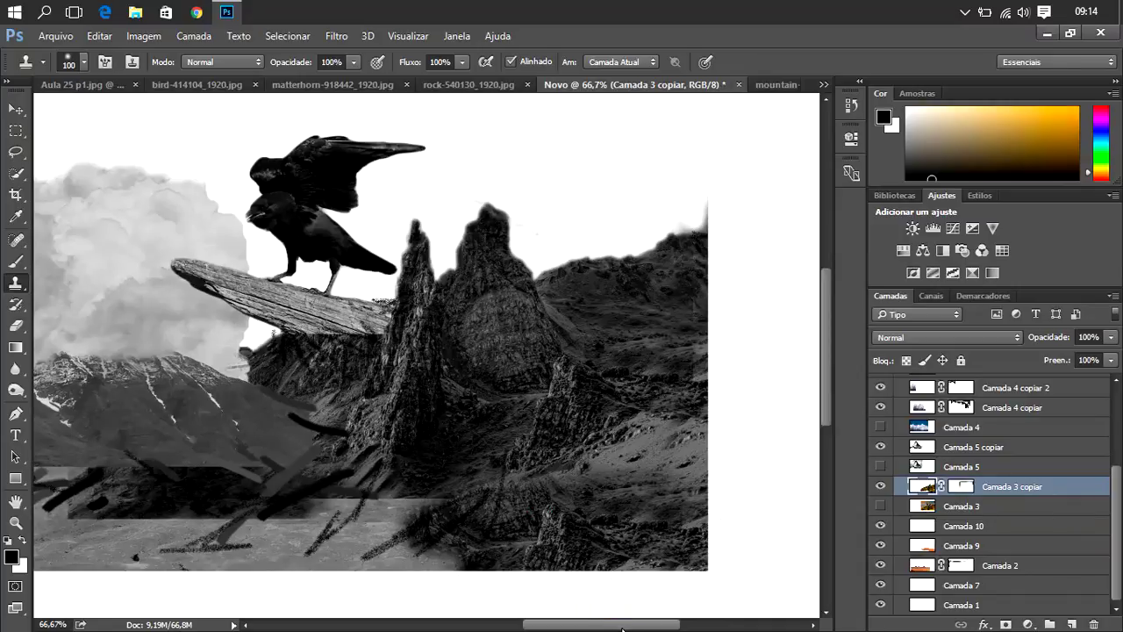
- Clone dark rock over the ground directly below the spires
scroll(626, 614, "left", 3)
scroll(626, 614, "left", 3)
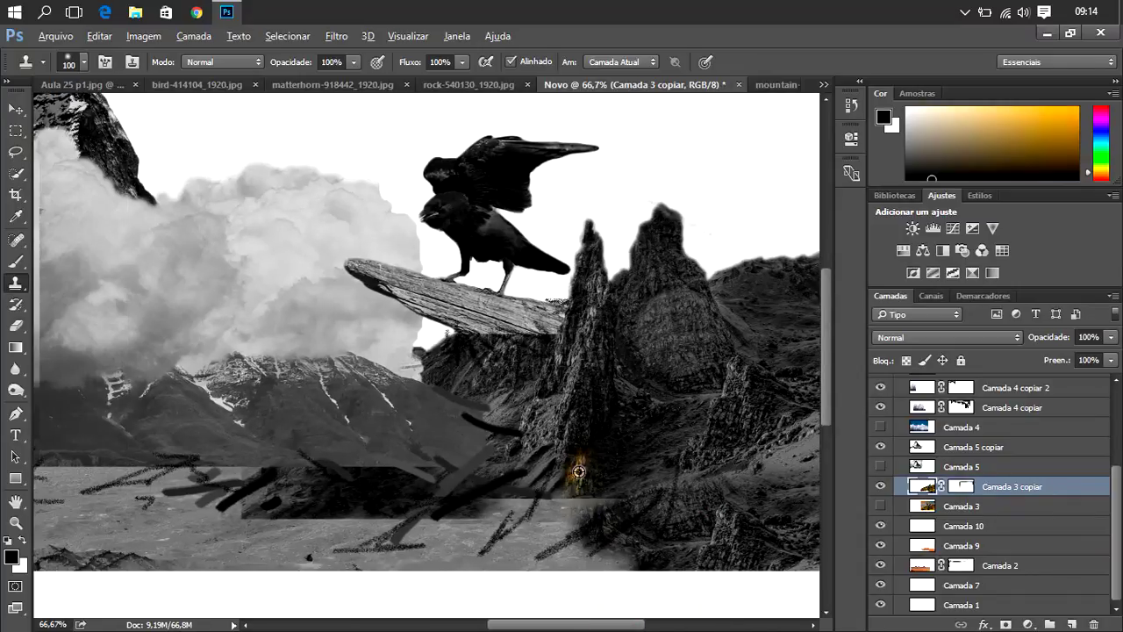
mouse_move(553, 487)
left_mouse_down()
mouse_move(471, 517)
mouse_move(521, 491)
left_mouse_up()
left_click_drag(478, 544, 429, 567)
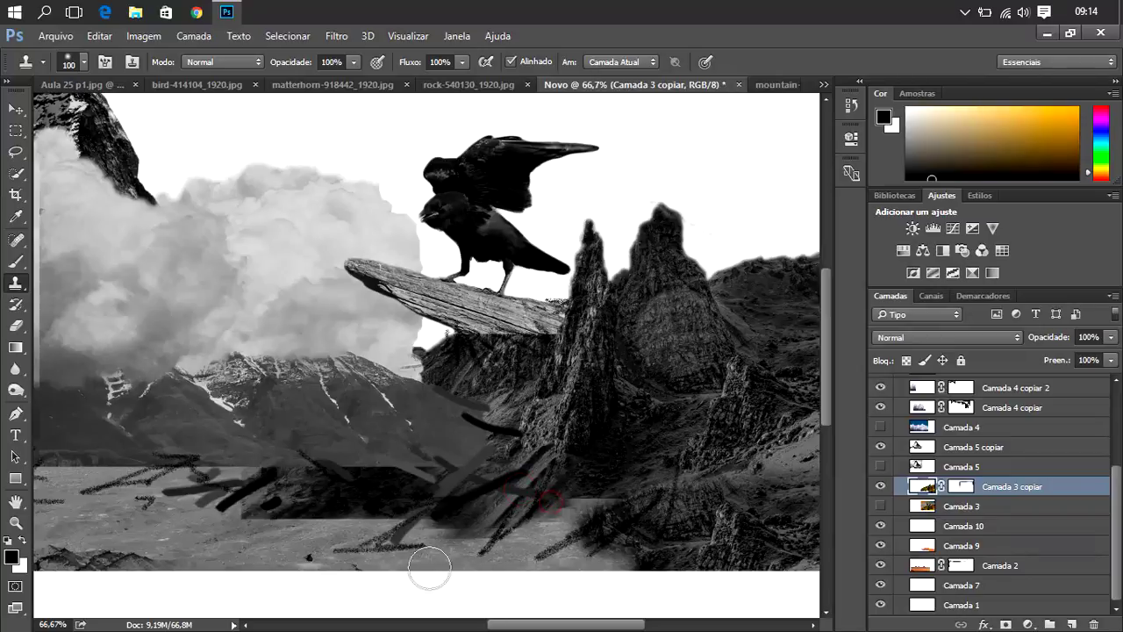
left_click_drag(503, 508, 400, 571)
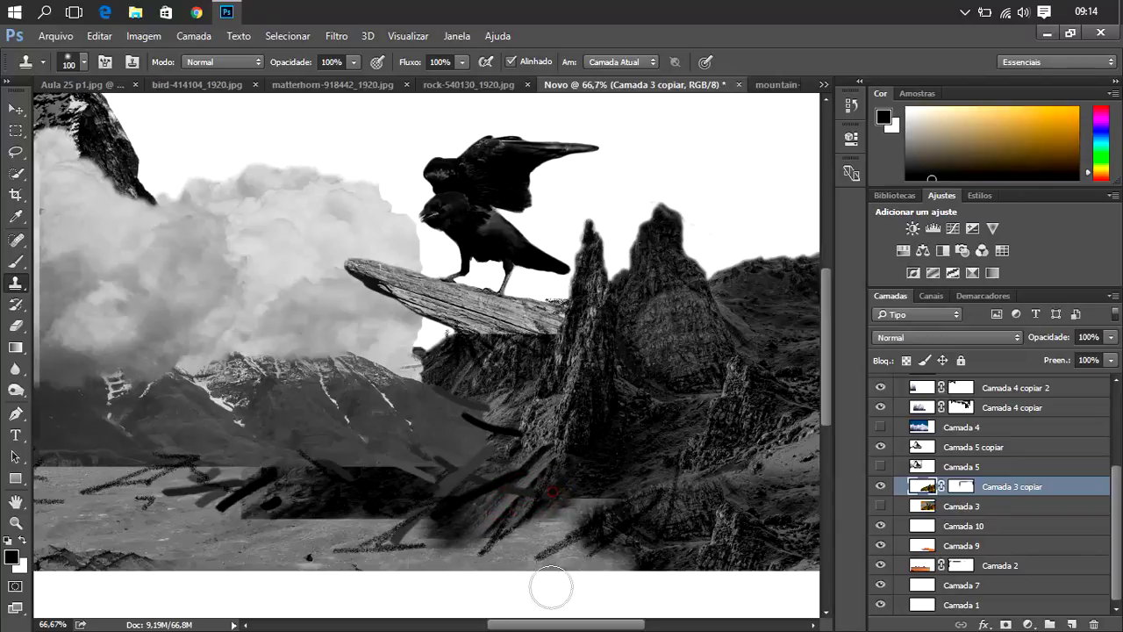
mouse_move(544, 500)
left_mouse_down()
mouse_move(587, 493)
mouse_move(629, 536)
mouse_move(570, 494)
mouse_move(602, 589)
mouse_move(600, 479)
mouse_move(596, 592)
mouse_move(521, 514)
mouse_move(584, 602)
mouse_move(501, 530)
mouse_move(556, 597)
mouse_move(534, 519)
mouse_move(501, 576)
mouse_move(542, 535)
mouse_move(494, 576)
mouse_move(446, 568)
left_mouse_up()
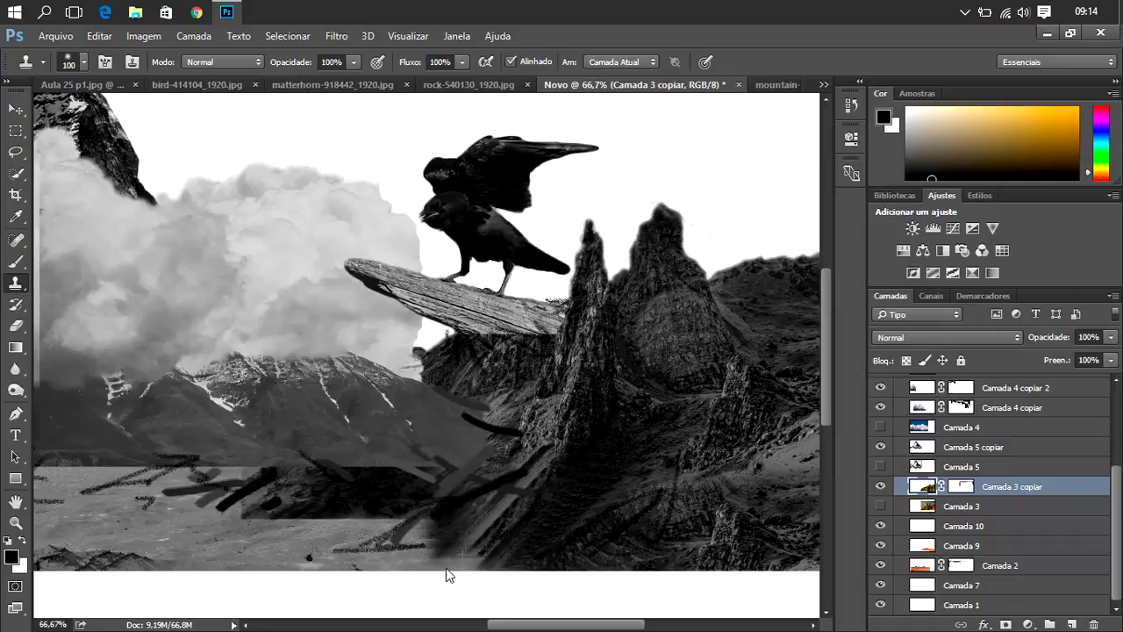
- Spread cloned rock leftward toward the lake and undo a stray patch outside the image
mouse_move(530, 481)
left_mouse_down()
mouse_move(431, 571)
mouse_move(471, 529)
mouse_move(401, 521)
mouse_move(395, 556)
mouse_move(492, 536)
mouse_move(473, 524)
mouse_move(573, 509)
mouse_move(531, 483)
left_mouse_up()
mouse_move(428, 544)
left_mouse_down()
mouse_move(486, 494)
mouse_move(356, 521)
mouse_move(393, 521)
mouse_move(361, 503)
mouse_move(389, 535)
mouse_move(343, 512)
mouse_move(395, 517)
mouse_move(281, 489)
mouse_move(271, 518)
mouse_move(351, 527)
mouse_move(290, 515)
mouse_move(310, 547)
mouse_move(363, 541)
mouse_move(334, 536)
mouse_move(302, 498)
mouse_move(271, 535)
mouse_move(231, 482)
left_mouse_up()
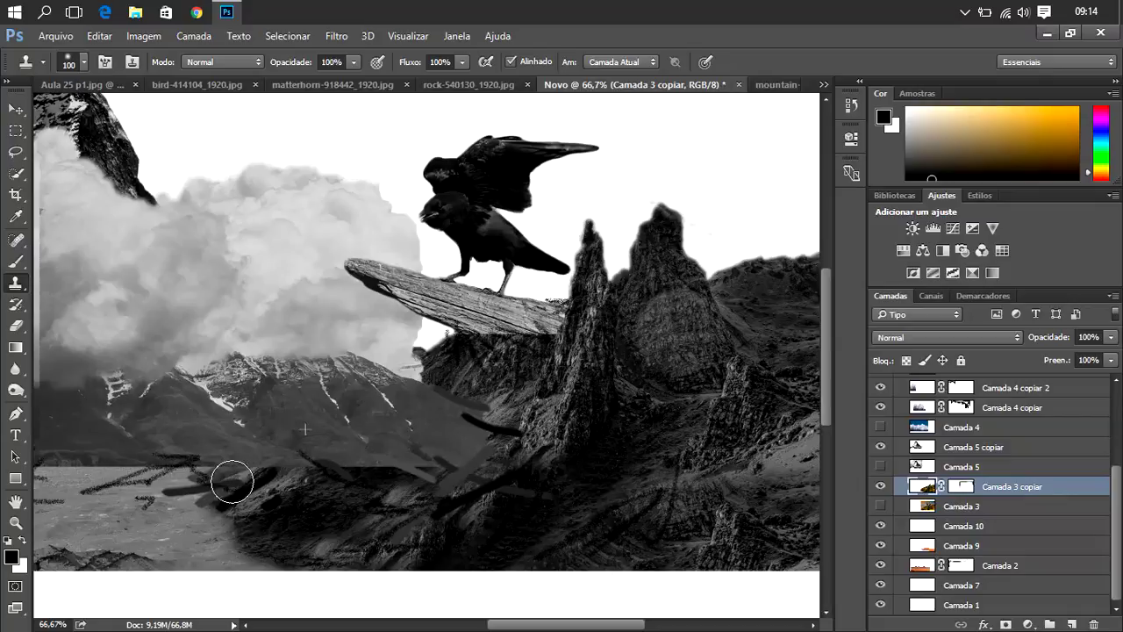
left_click_drag(765, 600, 805, 596)
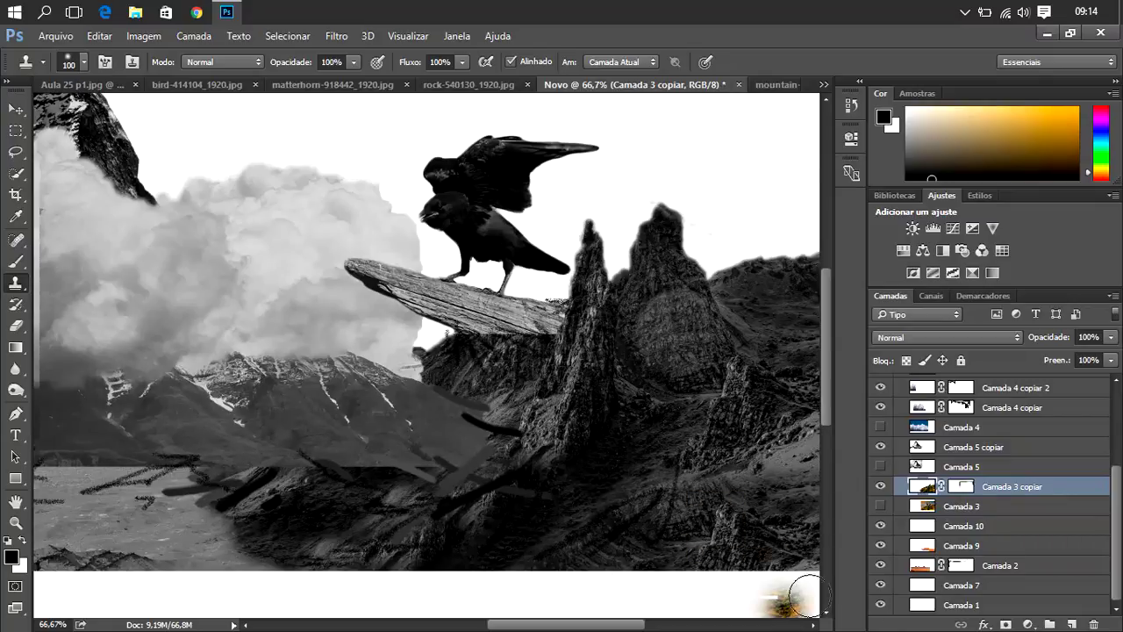
key("ctrl+z")
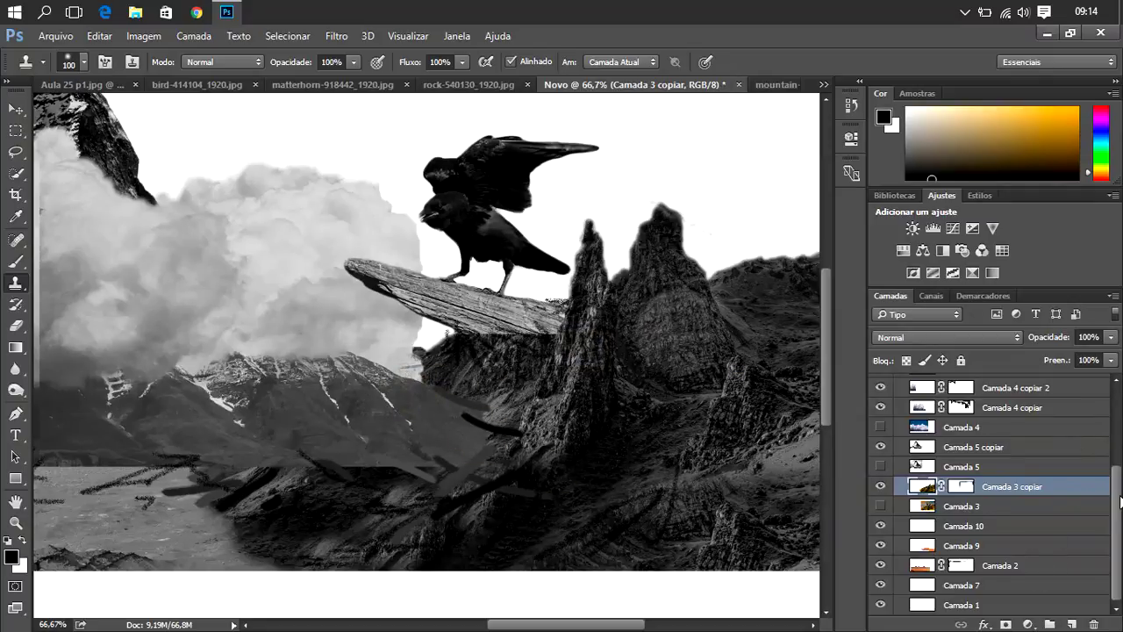
scroll(1121, 500, "up", 2)
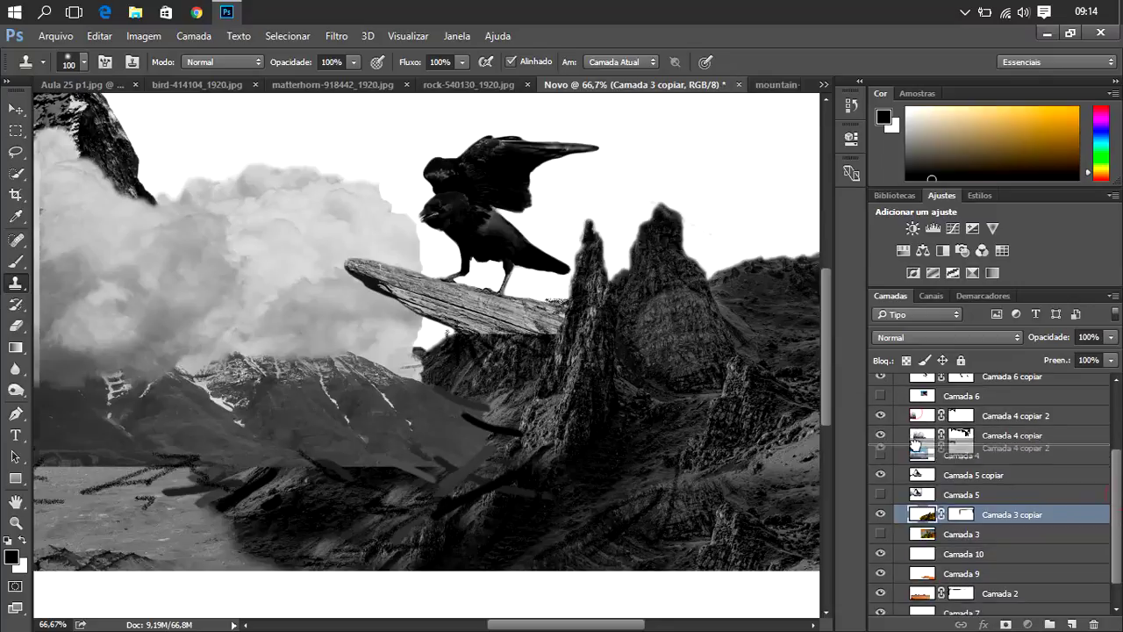
- Move Camada 4 copiar 2, Camada 4 copiar and Camada 5 copiar below Camada 3 copiar
left_click_drag(918, 519, 918, 524)
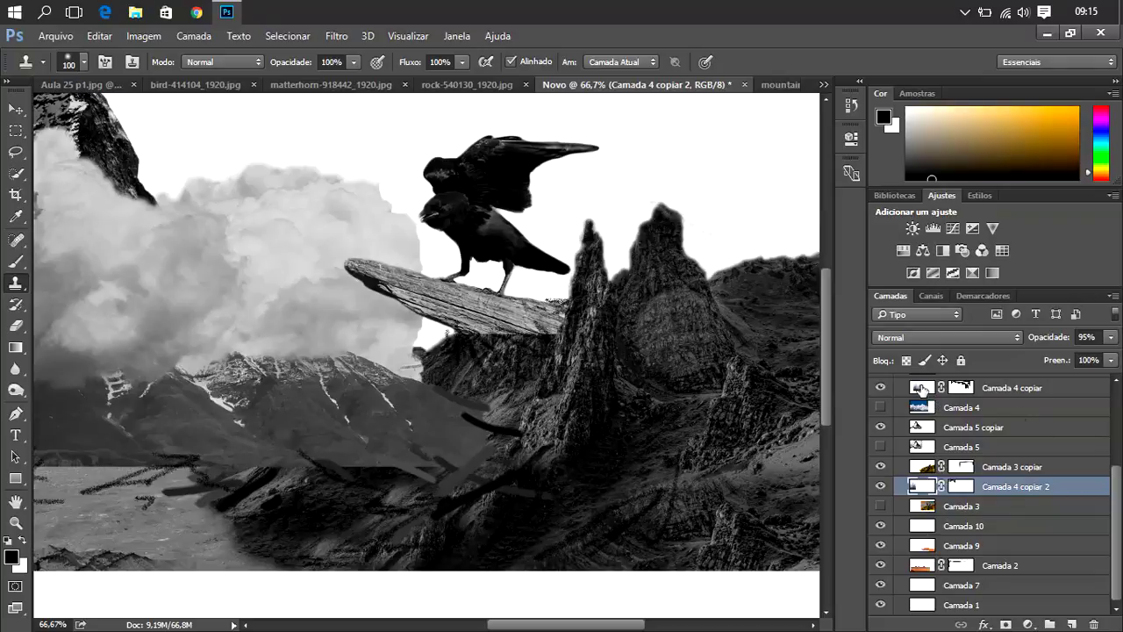
left_click_drag(921, 389, 929, 496)
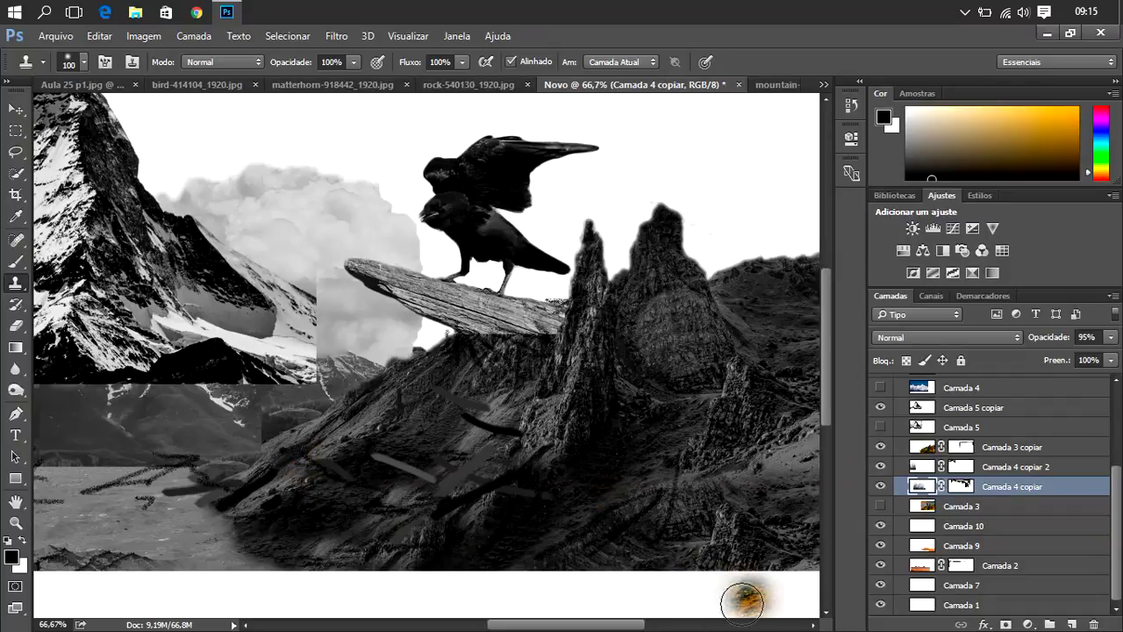
left_click_drag(602, 629, 569, 628)
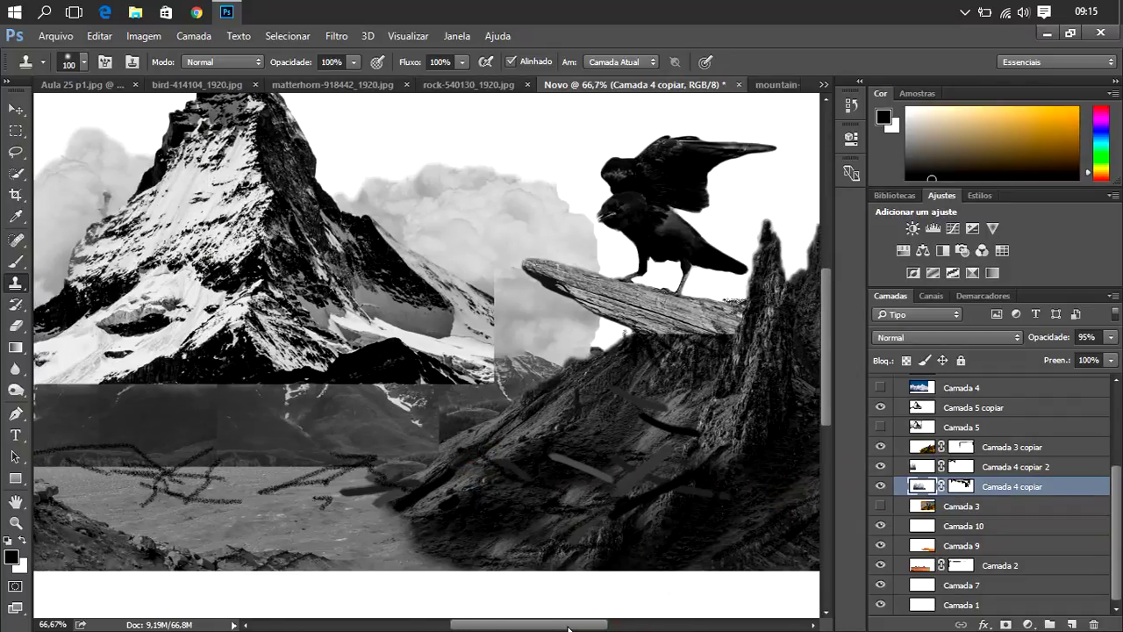
left_click_drag(927, 410, 925, 507)
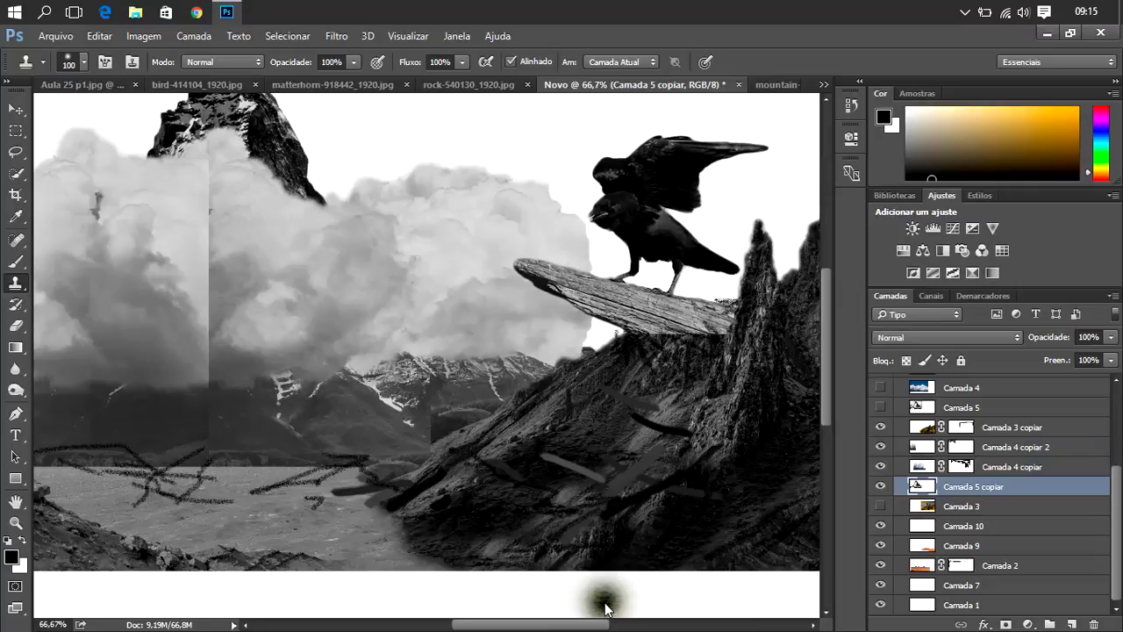
key("ctrl+minus")
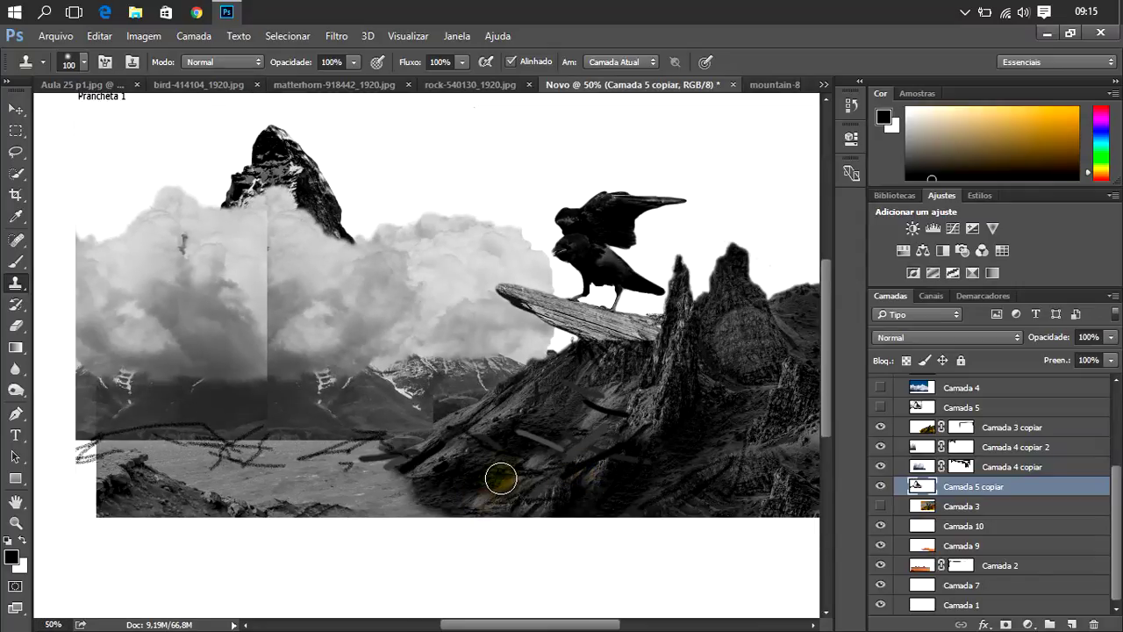
key("ctrl+plus")
key("ctrl+plus")
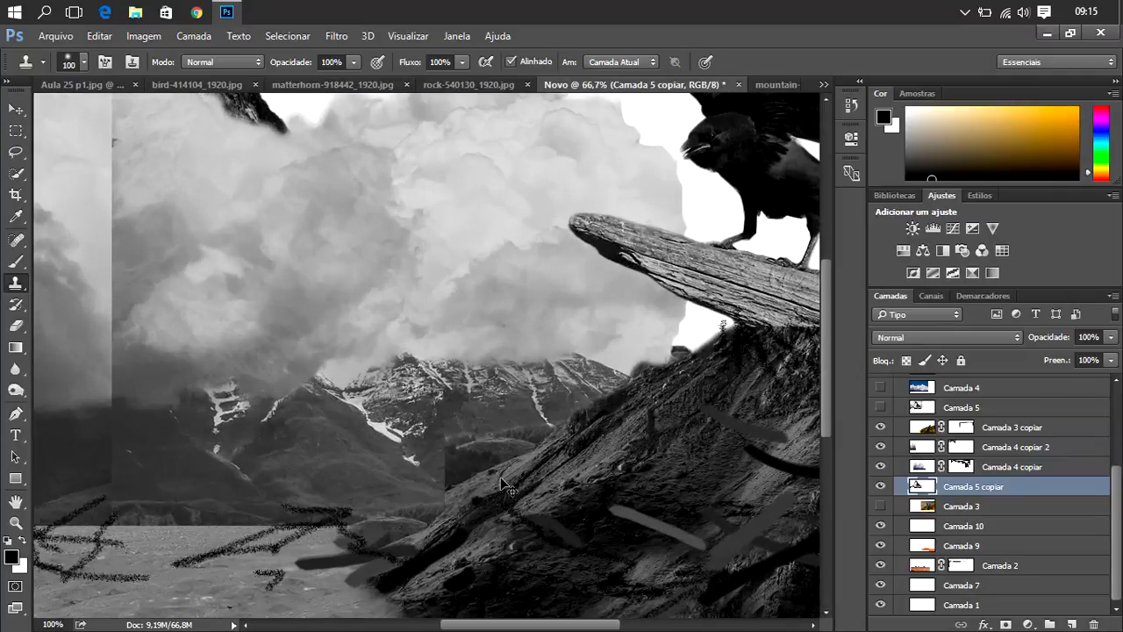
- On Camada 4 copiar, clone mountain texture over the snowy slope seam and dark patch
left_click_drag(487, 490, 434, 539)
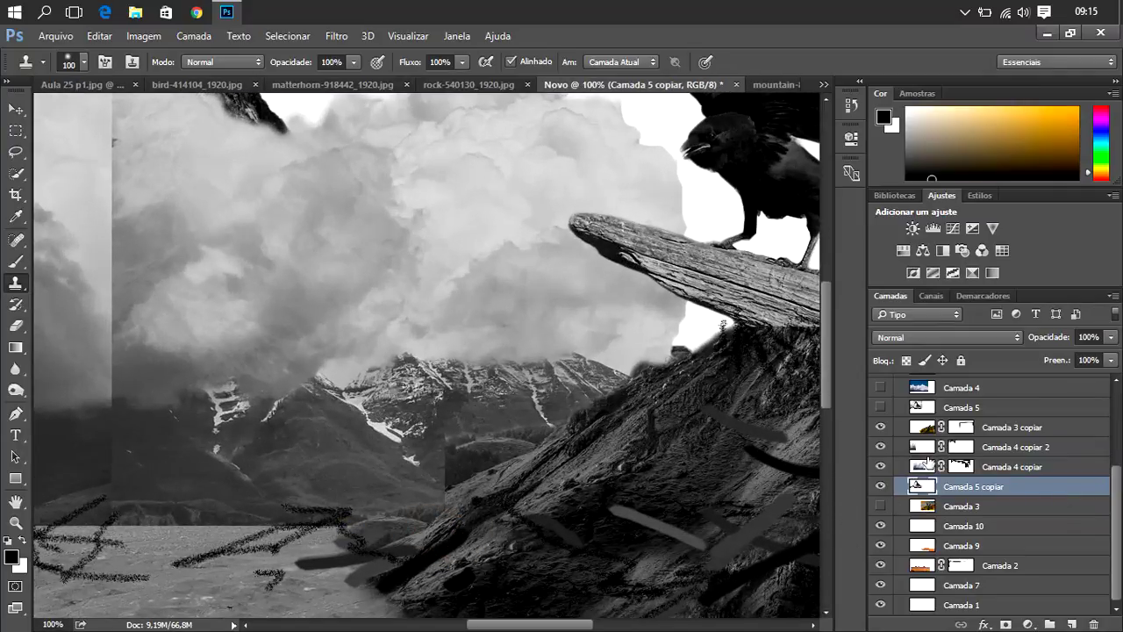
left_click(928, 464)
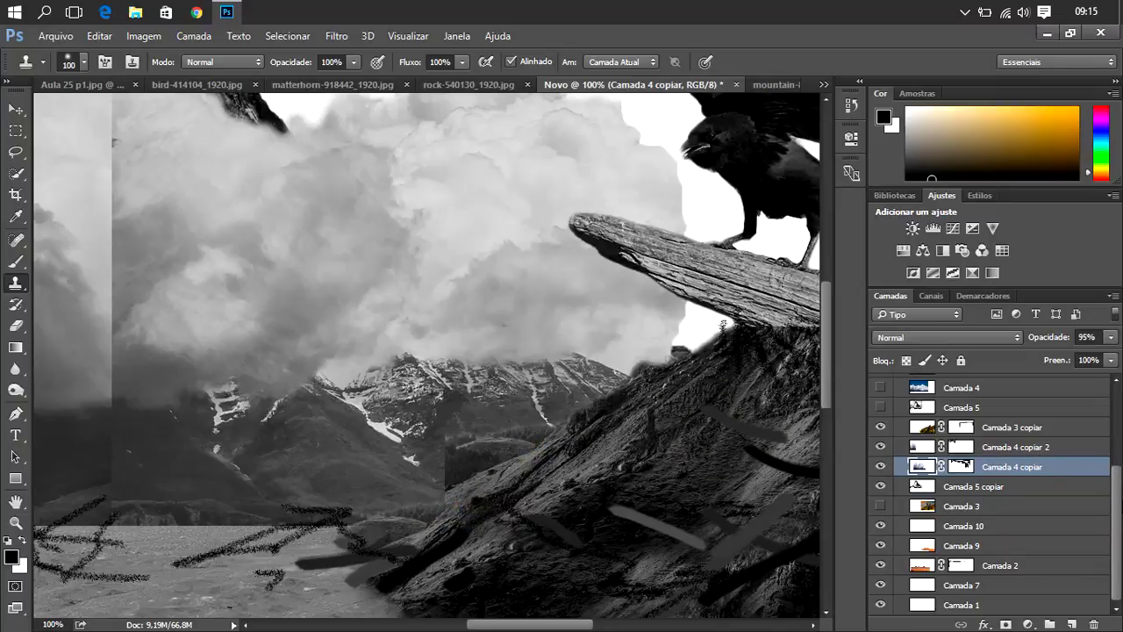
scroll(1117, 480, "up", 2)
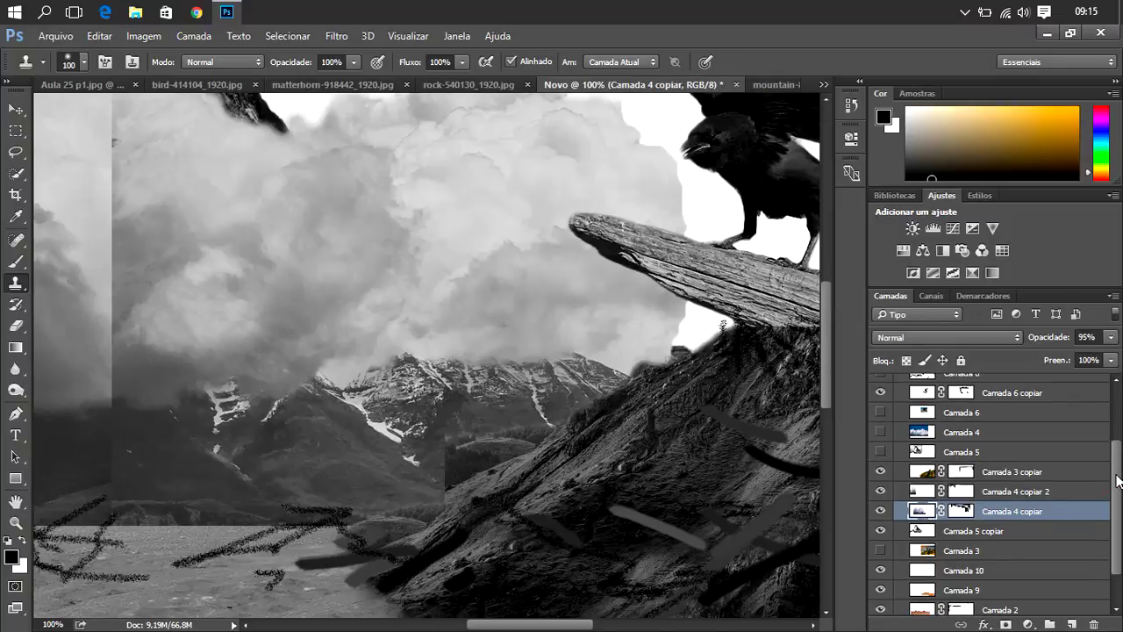
scroll(1116, 480, "up", 1)
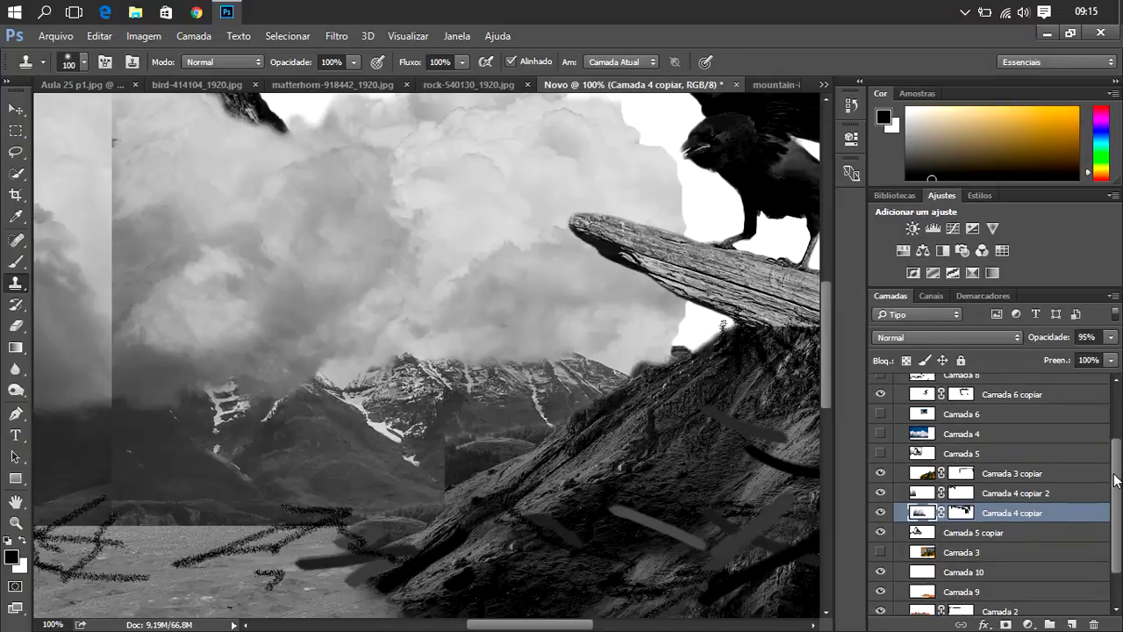
left_click_drag(1117, 480, 1117, 474)
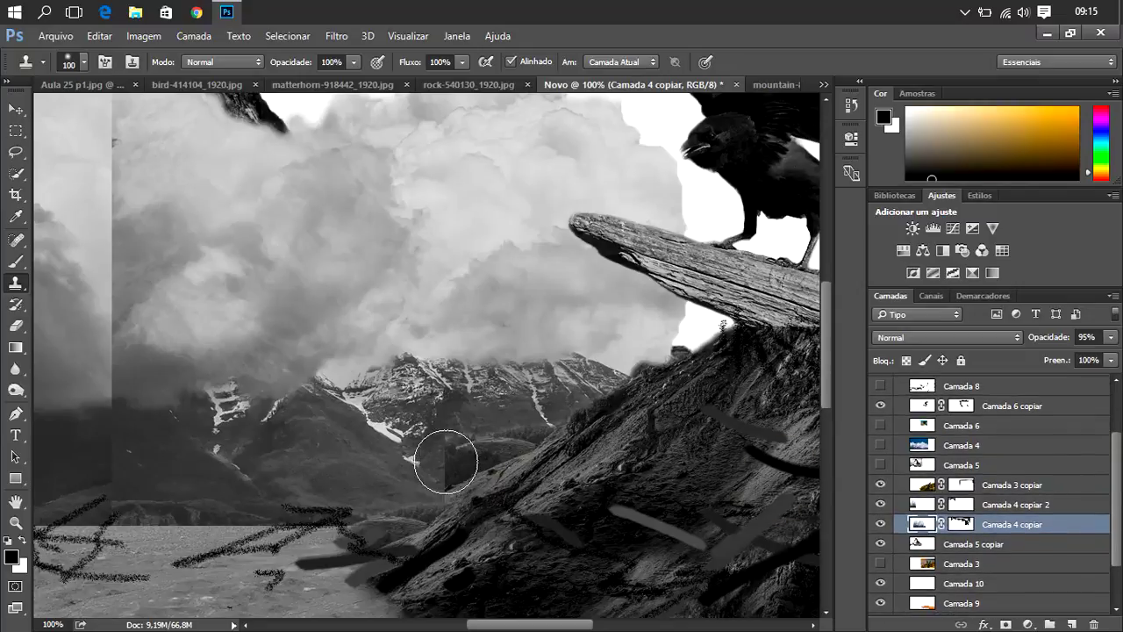
mouse_move(537, 628)
left_mouse_down()
mouse_move(482, 628)
mouse_move(521, 628)
left_mouse_up()
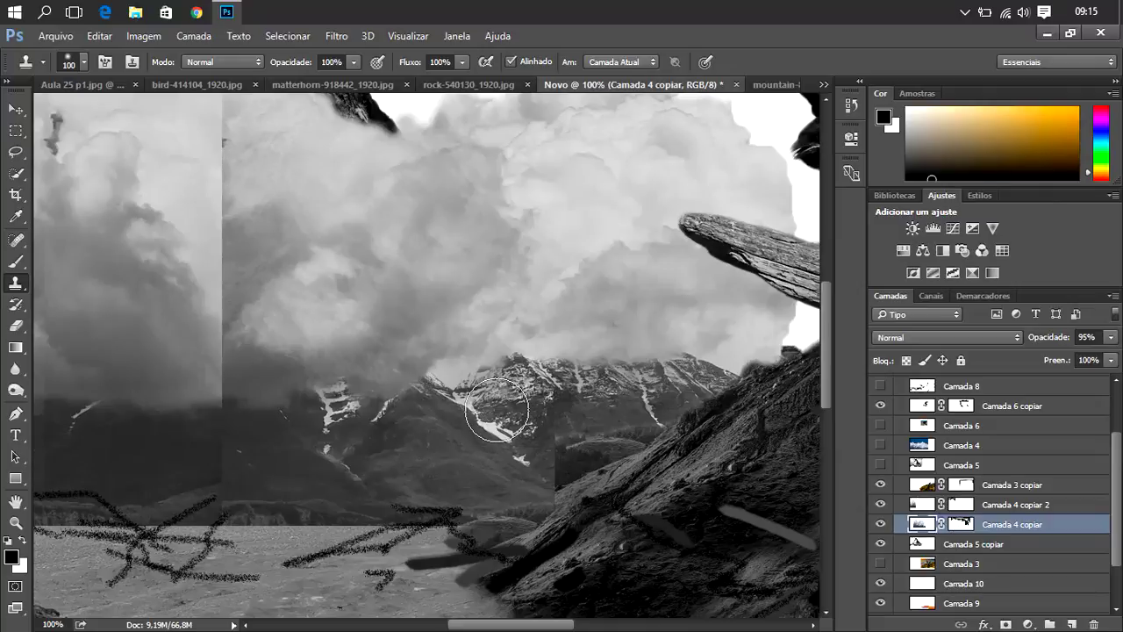
left_click(497, 391, "alt")
left_click_drag(513, 405, 531, 434)
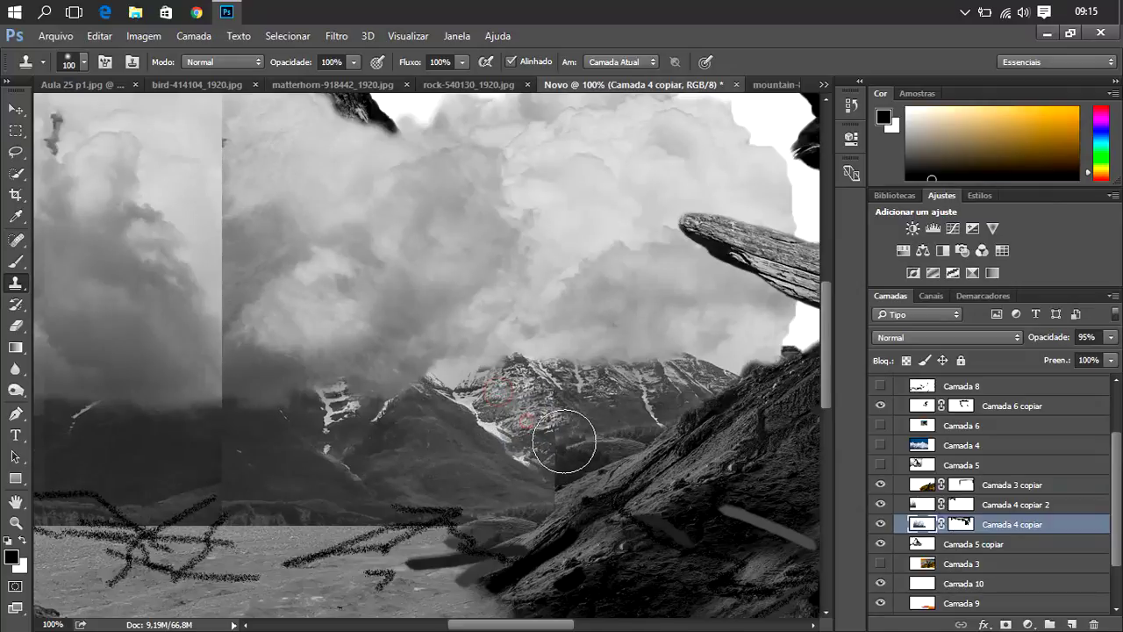
mouse_move(605, 487)
left_mouse_down()
mouse_move(594, 487)
mouse_move(614, 488)
left_mouse_up()
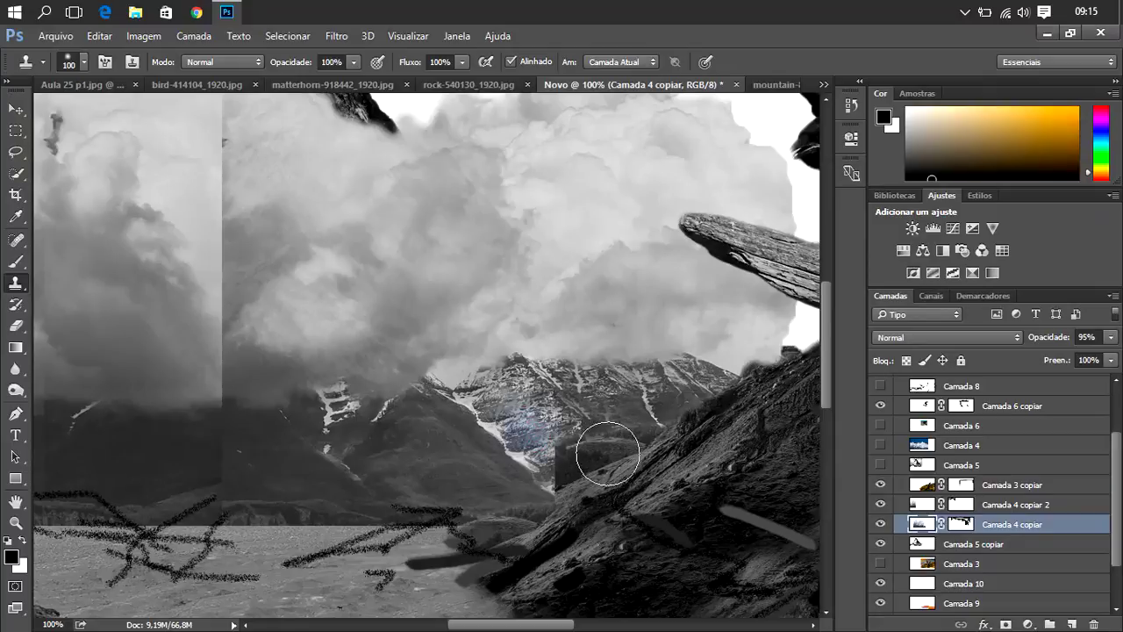
- Return to Camada 3 copiar and target its layer mask with a soft brush
left_click(936, 567)
left_click(942, 584)
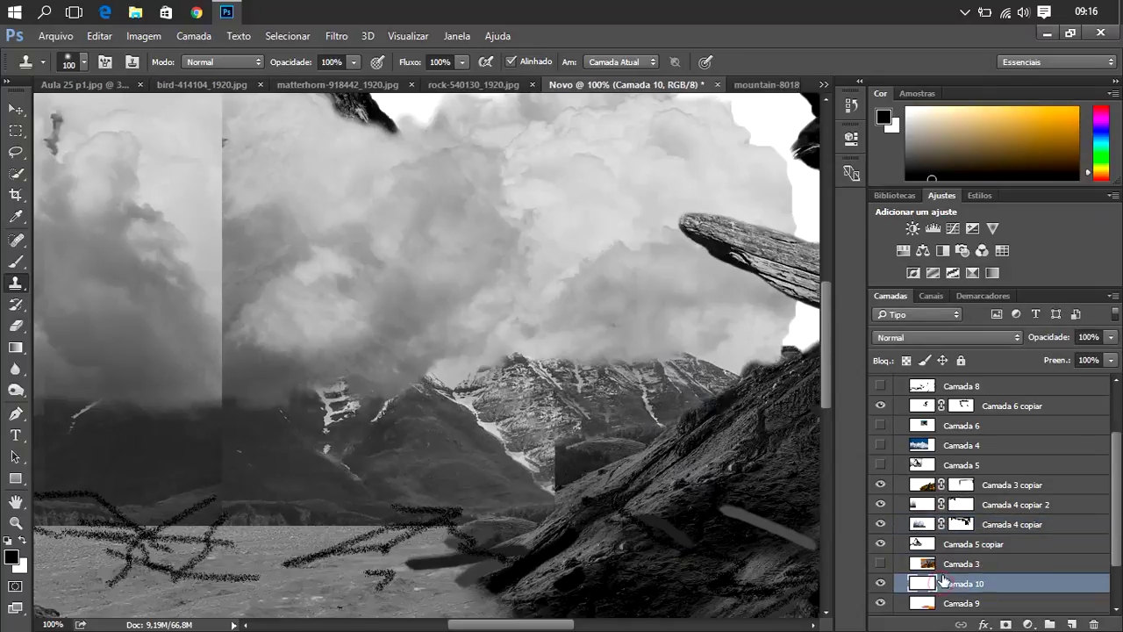
left_click(932, 484)
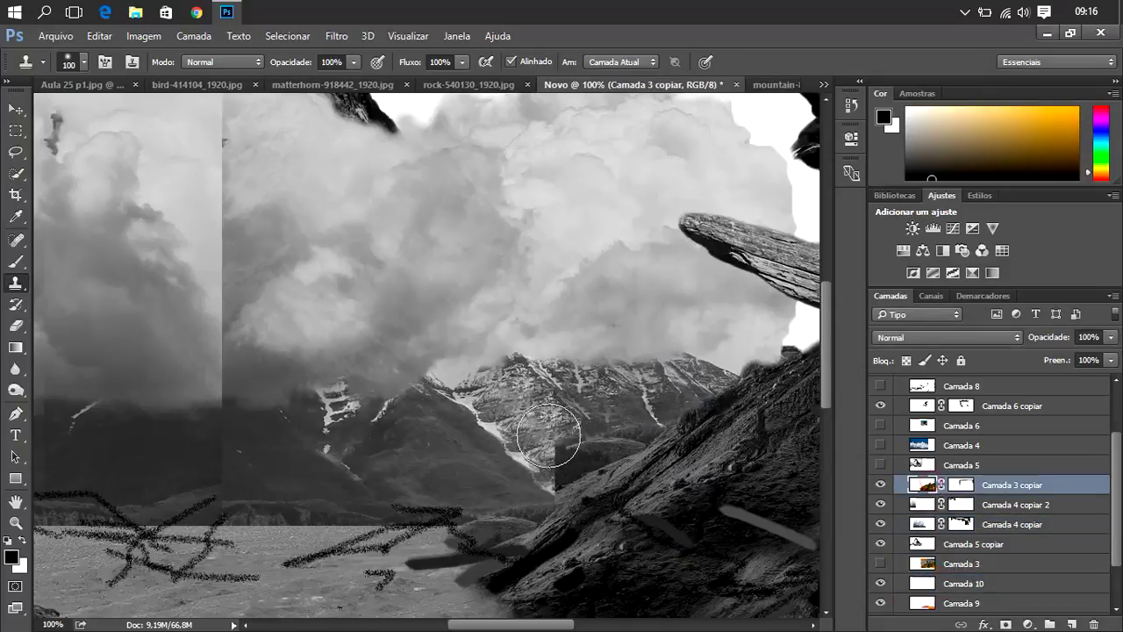
left_click(16, 261)
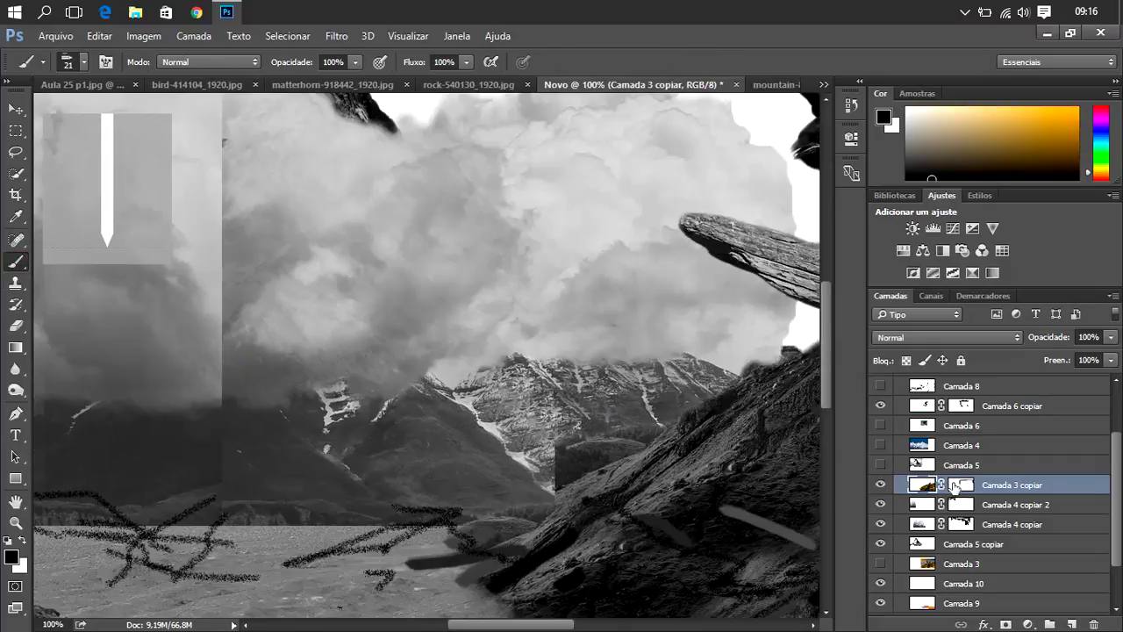
left_click(960, 485)
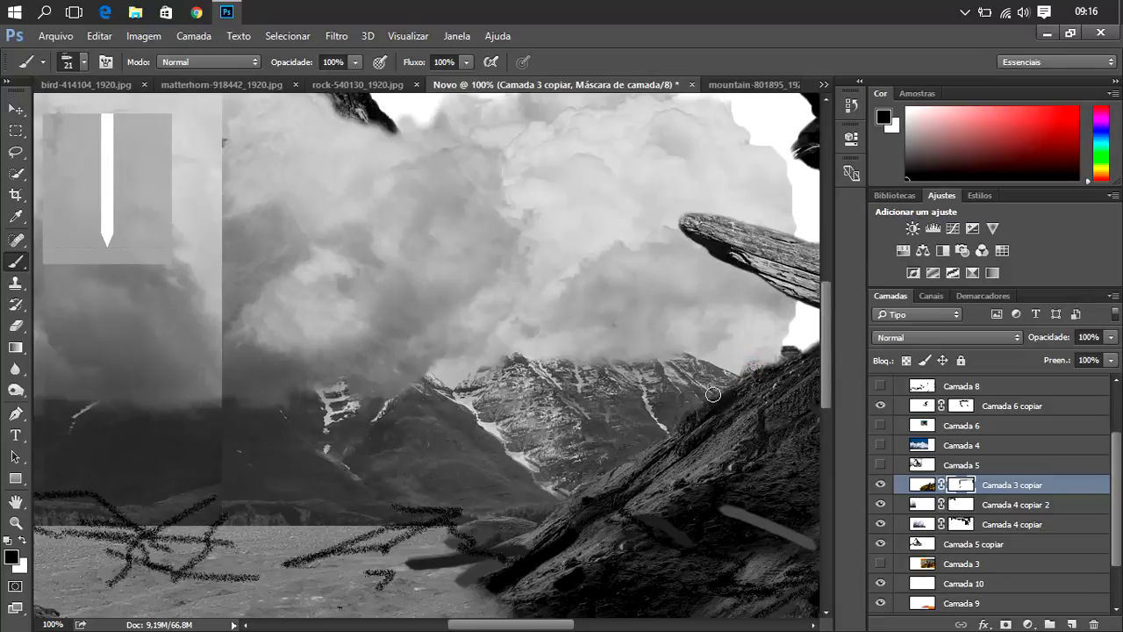
- Scroll the canvas down and make Camada 4 copiar the active layer
scroll(531, 507, "down", 1)
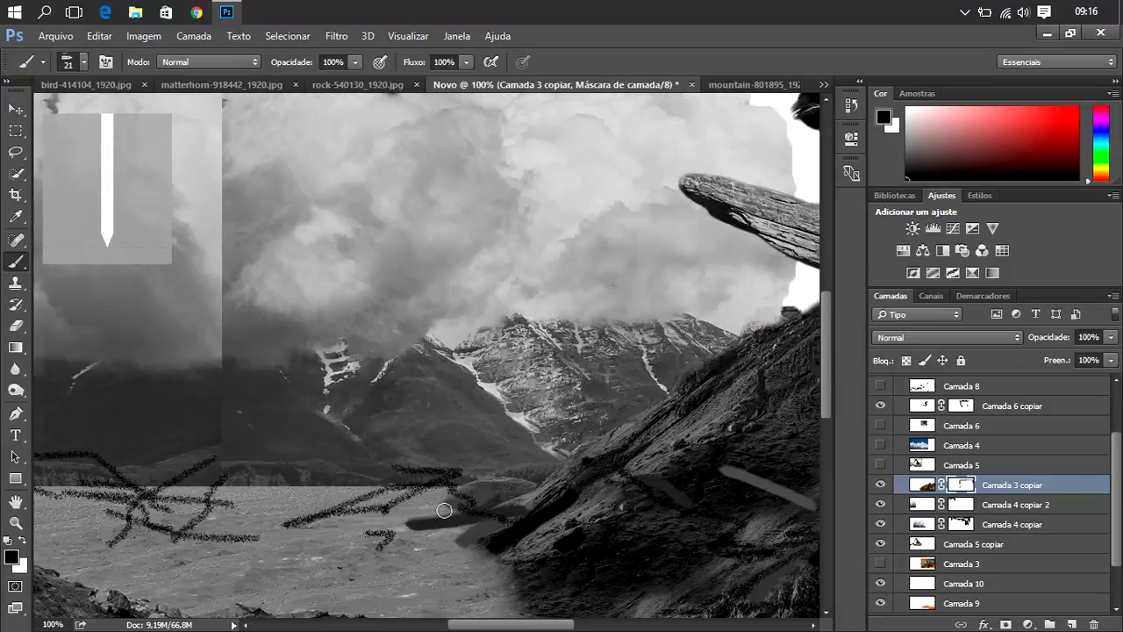
scroll(449, 507, "down", 1)
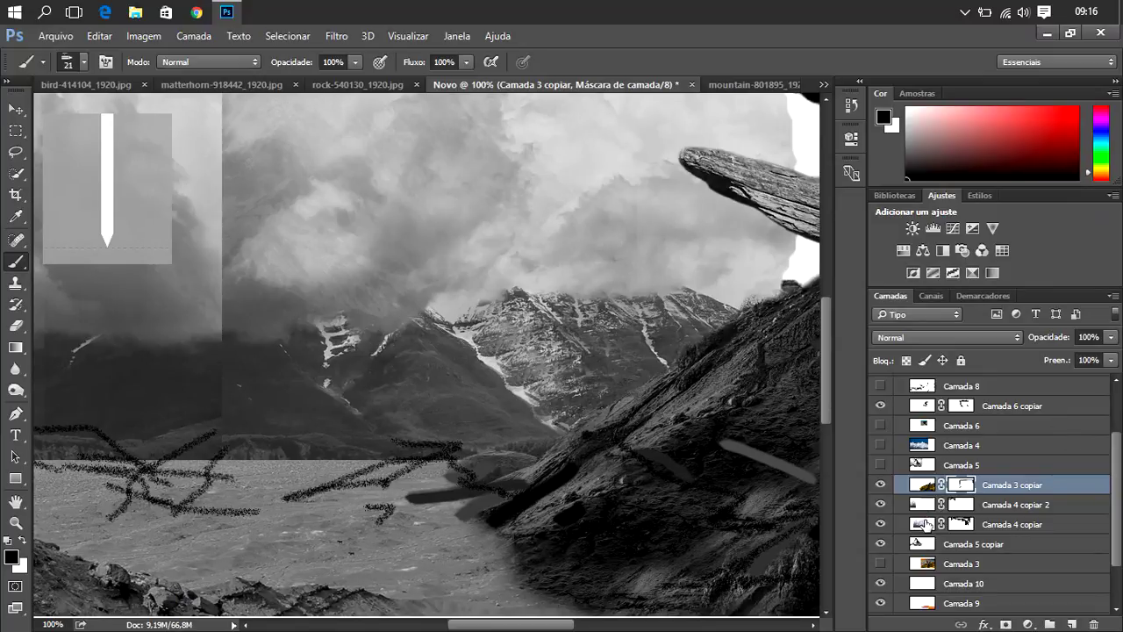
left_click(923, 524)
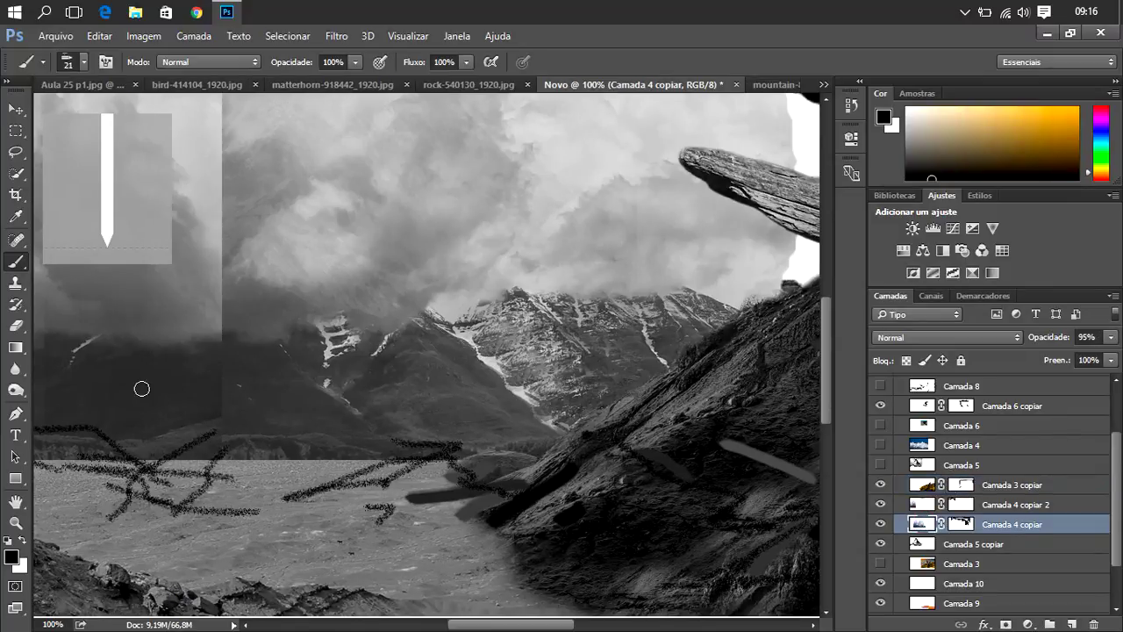
- Sample the mountain and clone it over the lower slope, undoing a bluish patch
left_click(16, 283)
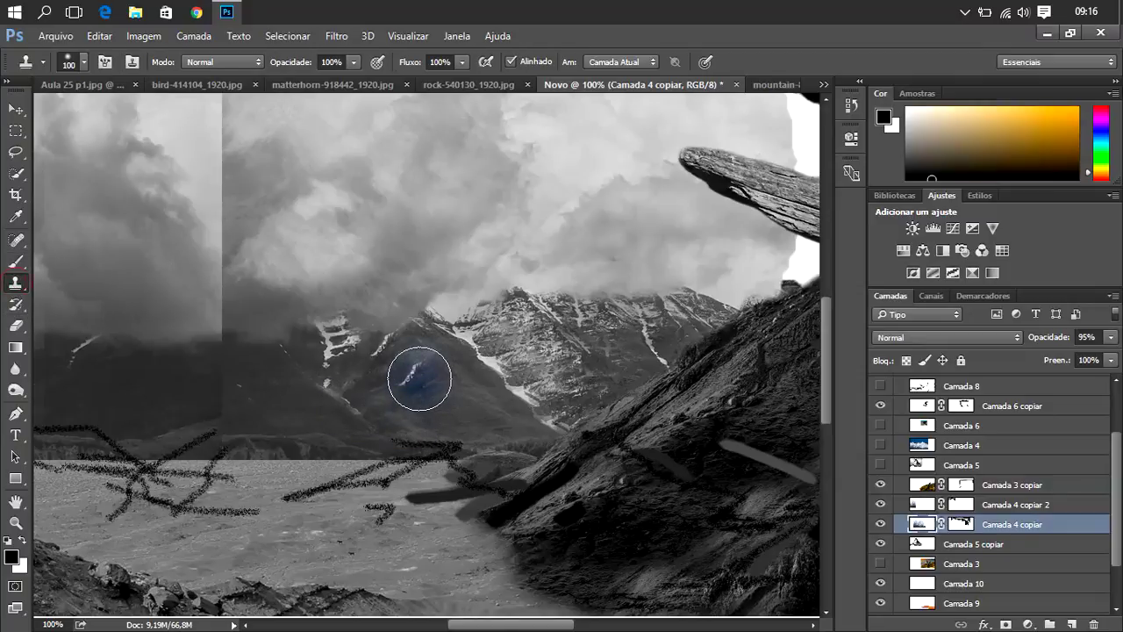
left_click(419, 378, "alt")
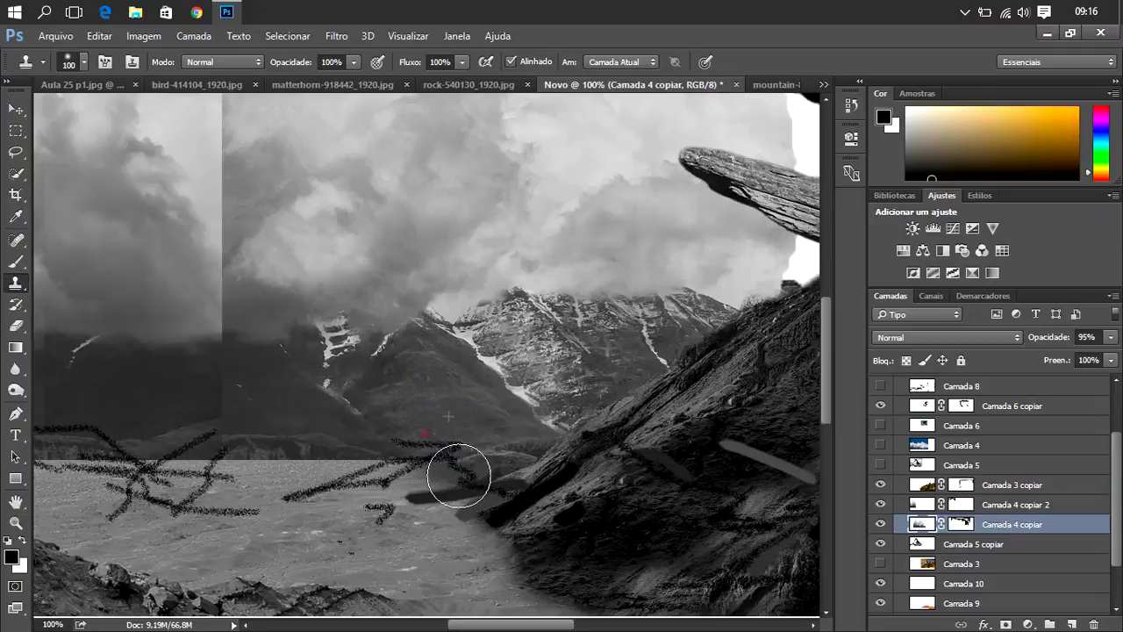
mouse_move(451, 424)
left_mouse_down()
mouse_move(518, 461)
mouse_move(383, 421)
mouse_move(378, 465)
mouse_move(448, 524)
mouse_move(346, 447)
mouse_move(431, 521)
mouse_move(291, 431)
mouse_move(365, 523)
mouse_move(243, 441)
mouse_move(306, 521)
mouse_move(220, 454)
mouse_move(261, 509)
mouse_move(333, 431)
mouse_move(345, 471)
mouse_move(330, 523)
mouse_move(346, 463)
mouse_move(327, 348)
mouse_move(381, 518)
mouse_move(243, 466)
mouse_move(396, 557)
mouse_move(281, 459)
mouse_move(436, 536)
mouse_move(431, 481)
mouse_move(445, 413)
mouse_move(401, 463)
mouse_move(333, 440)
mouse_move(268, 459)
mouse_move(253, 501)
mouse_move(401, 569)
mouse_move(459, 541)
left_mouse_up()
left_click(446, 406, "alt")
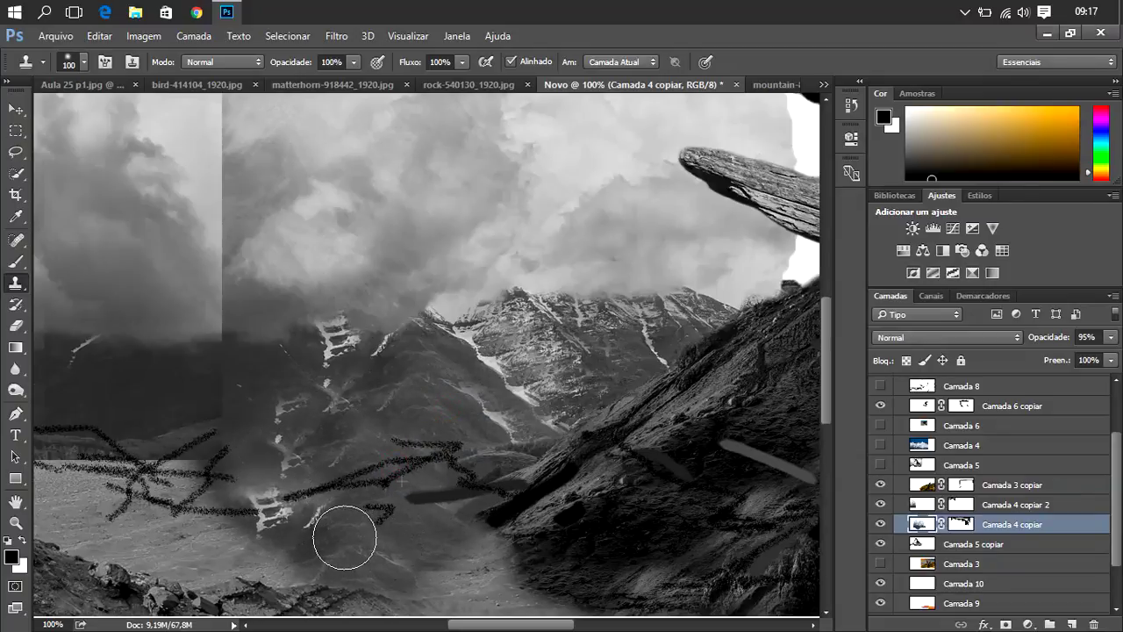
left_click_drag(145, 459, 160, 466)
key("ctrl+z")
- Sample a cloud source and start cloning cloud texture near the seam
mouse_move(529, 626)
left_mouse_down()
mouse_move(452, 626)
mouse_move(485, 626)
left_mouse_up()
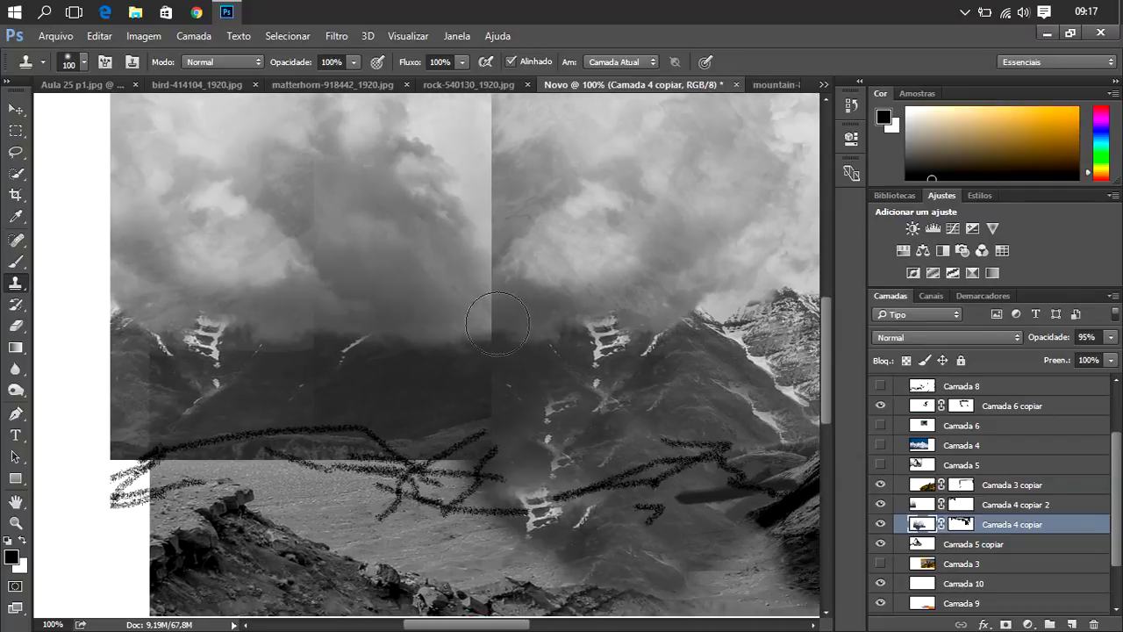
left_click(585, 220, "alt")
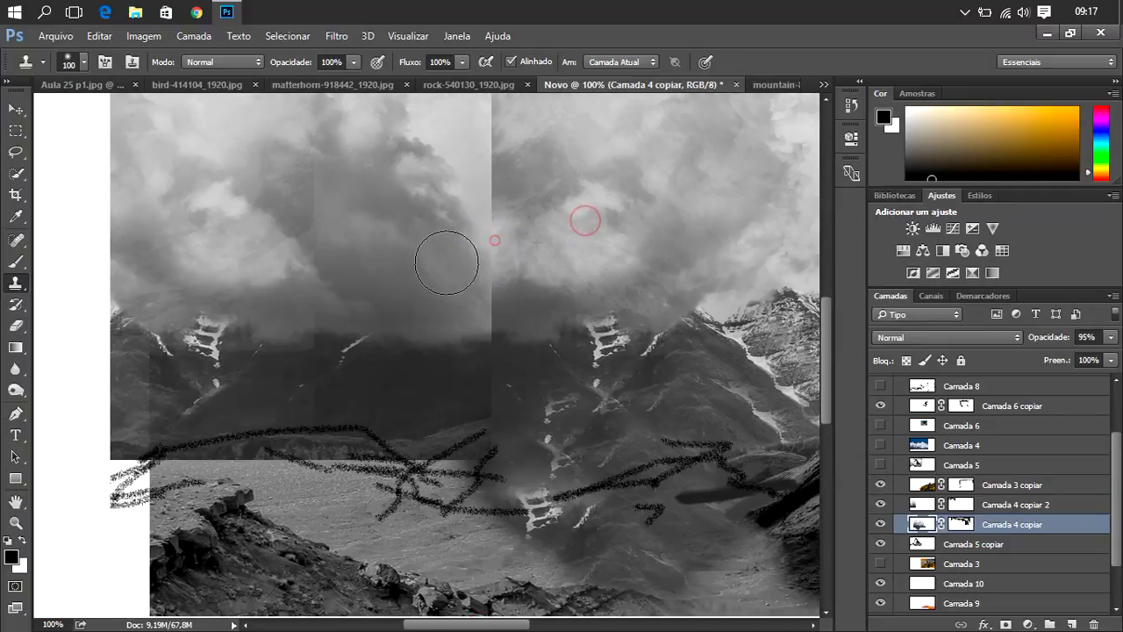
mouse_move(496, 239)
left_mouse_down()
mouse_move(514, 257)
mouse_move(472, 259)
left_mouse_up()
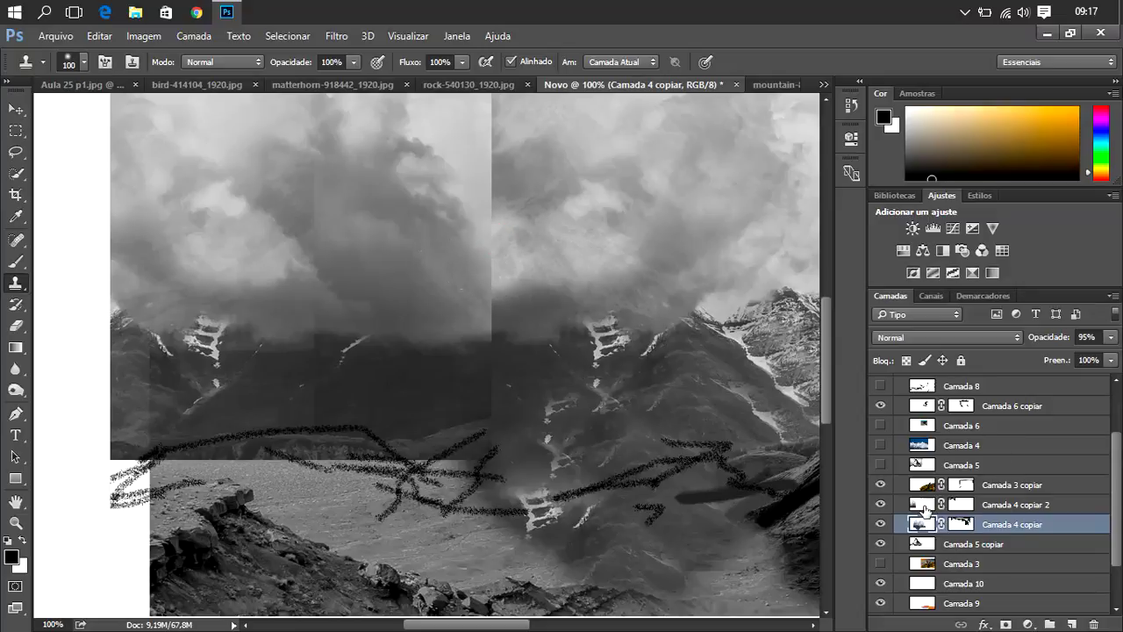
- On Camada 4 copiar 2, clone clouds across the vertical seam and blend the light patch
left_click(924, 507)
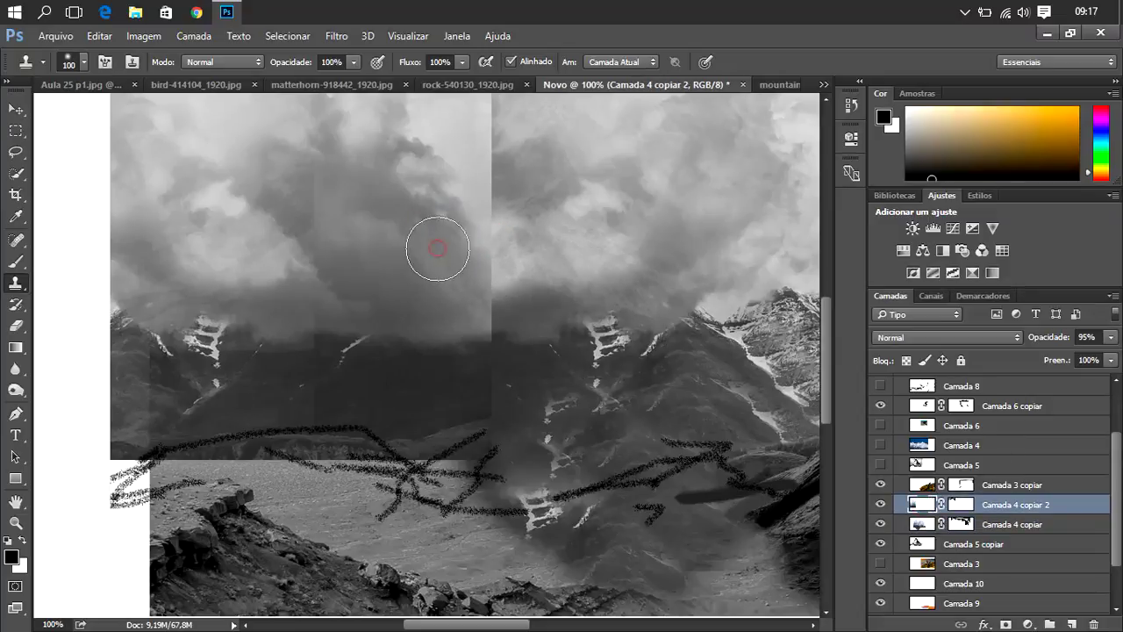
left_click_drag(436, 248, 533, 238)
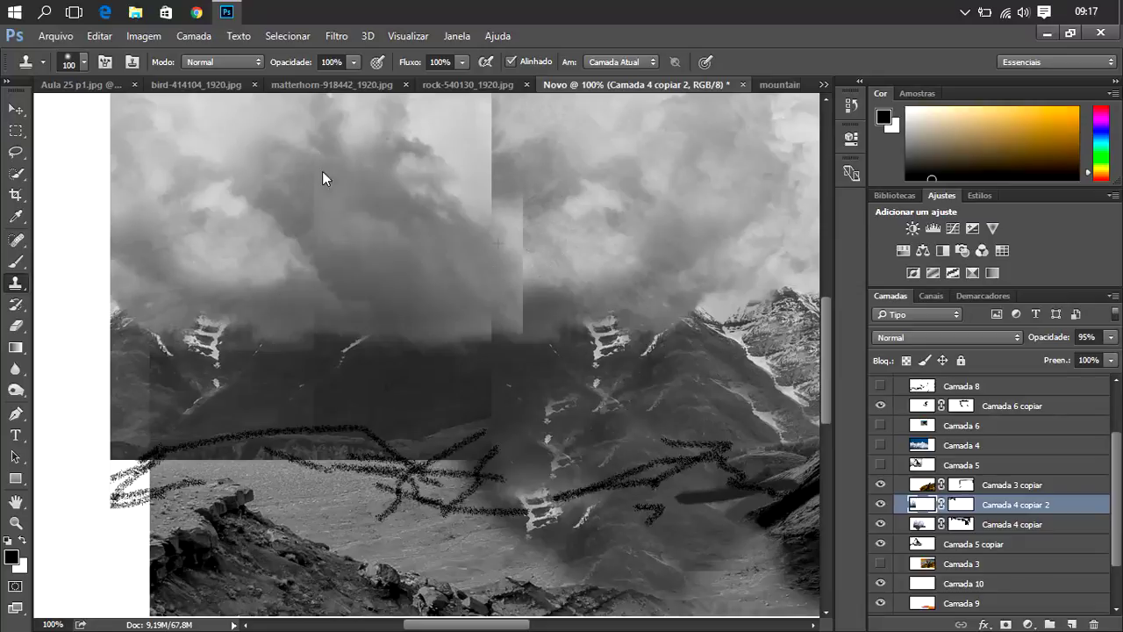
mouse_move(612, 240)
left_mouse_down()
mouse_move(444, 301)
mouse_move(537, 242)
mouse_move(464, 175)
mouse_move(659, 255)
left_mouse_up()
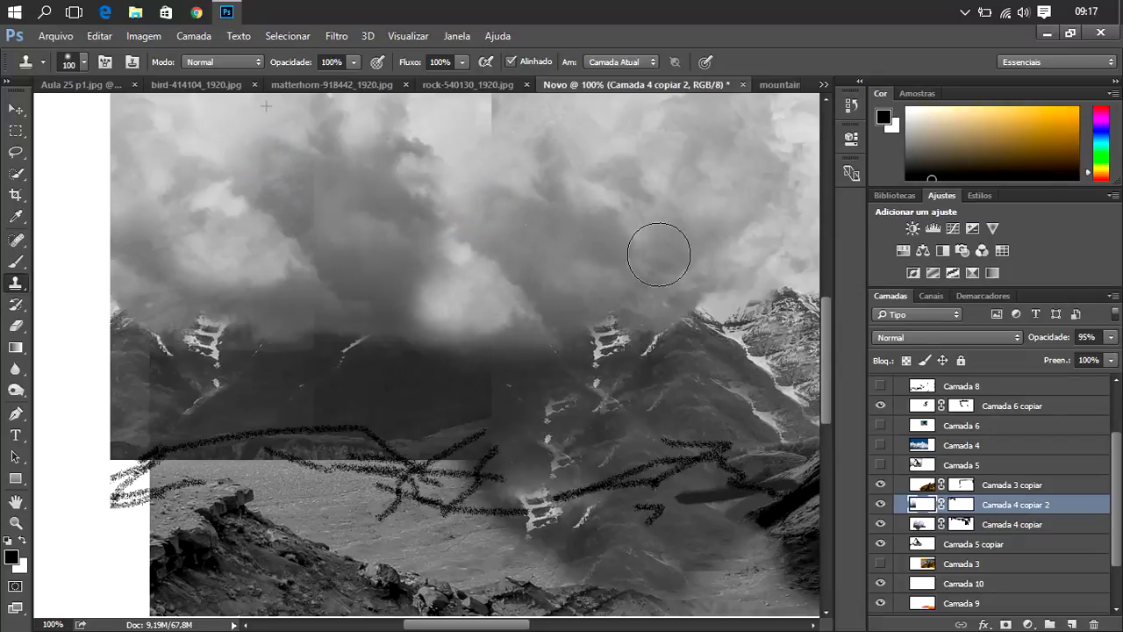
scroll(824, 362, "up", 5)
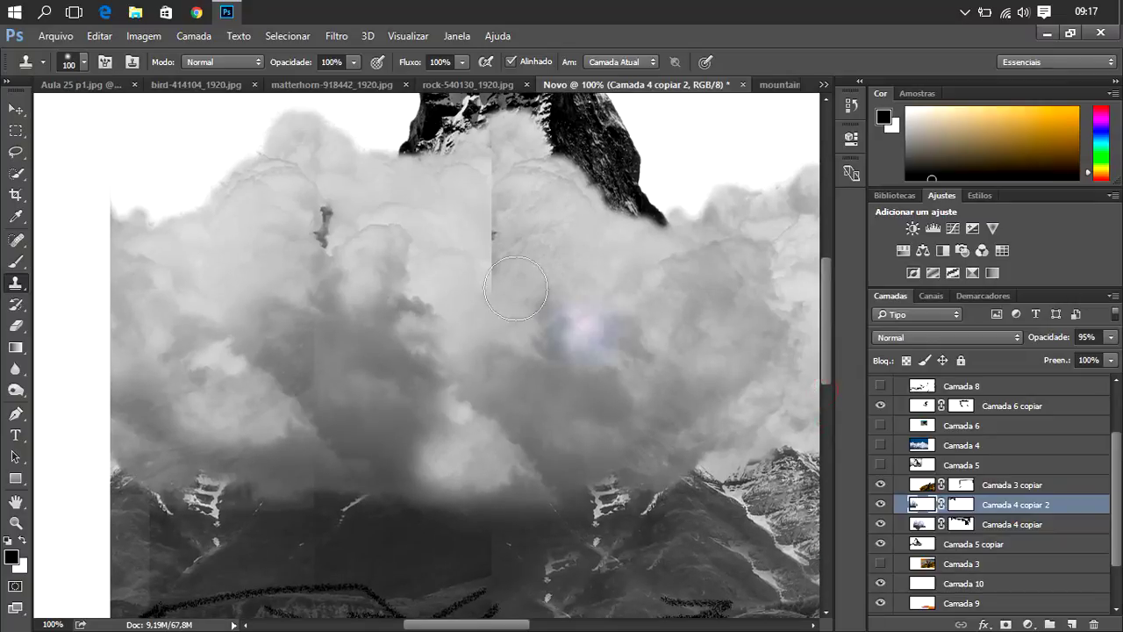
left_click_drag(506, 258, 506, 318)
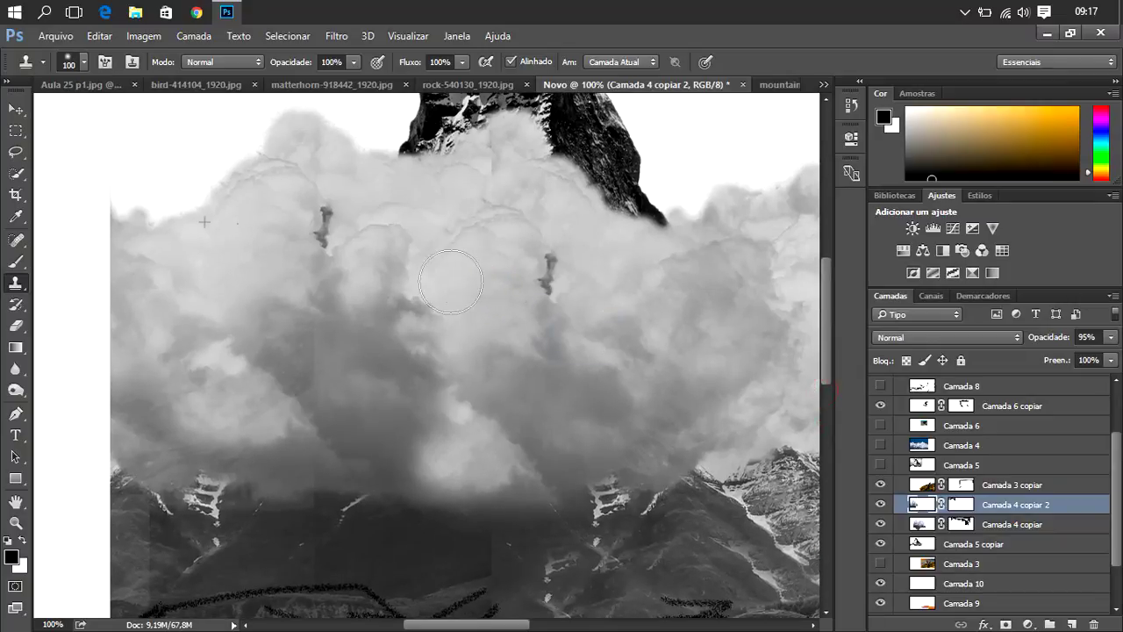
mouse_move(513, 200)
left_mouse_down()
mouse_move(471, 181)
mouse_move(489, 184)
mouse_move(503, 220)
left_mouse_up()
- Clone left-cloud texture over the peak area and dark hollow, then rocky texture onto the lower-left cliffs
left_click(243, 258, "alt")
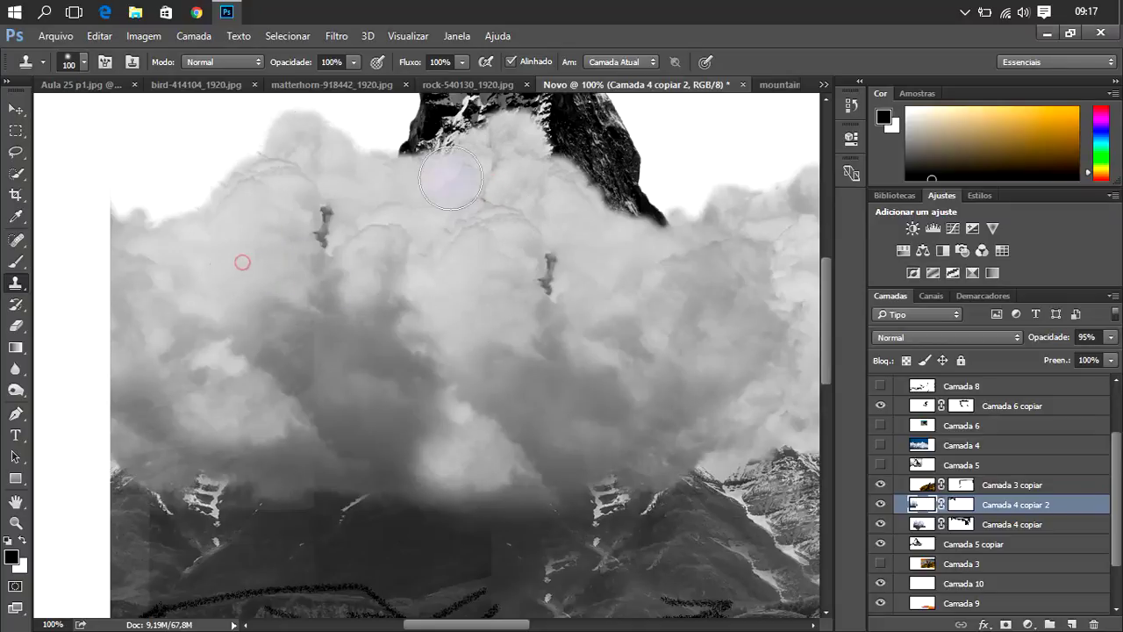
mouse_move(483, 166)
left_mouse_down()
mouse_move(515, 211)
mouse_move(477, 236)
mouse_move(614, 298)
mouse_move(551, 358)
mouse_move(614, 404)
mouse_move(642, 306)
left_mouse_up()
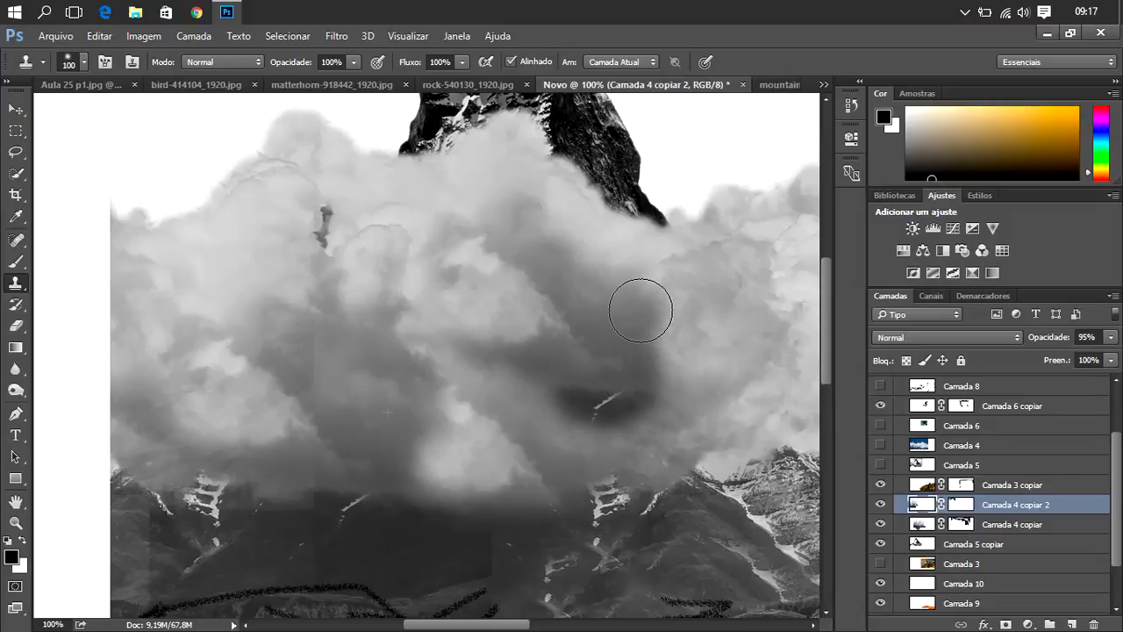
left_click(190, 301, "alt")
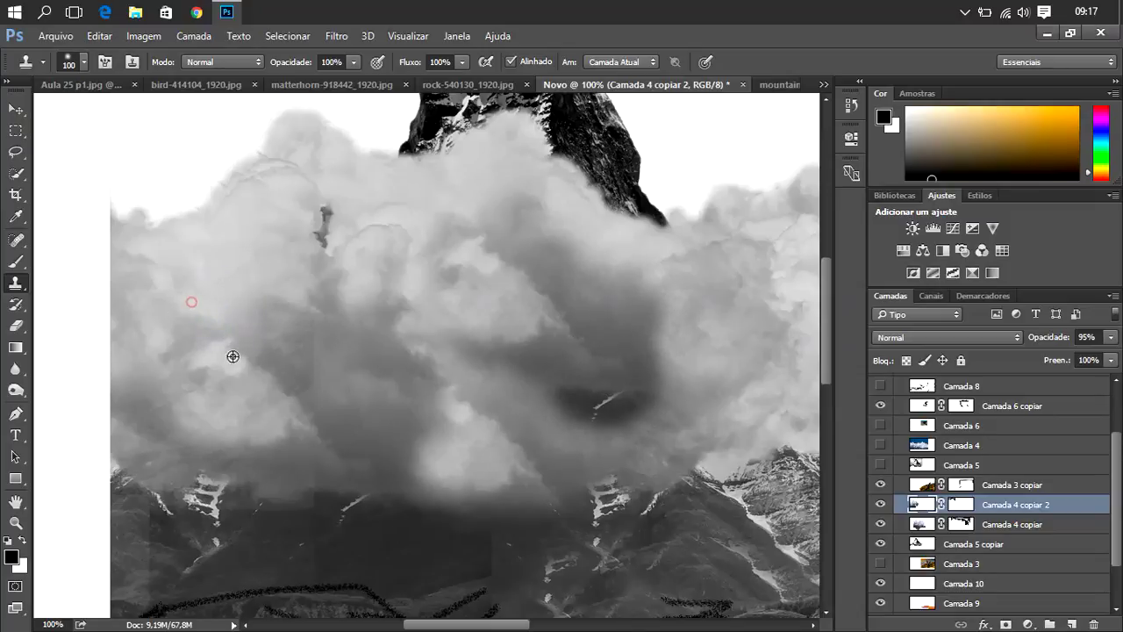
mouse_move(579, 386)
left_mouse_down()
mouse_move(574, 376)
mouse_move(611, 398)
mouse_move(629, 376)
mouse_move(591, 306)
left_mouse_up()
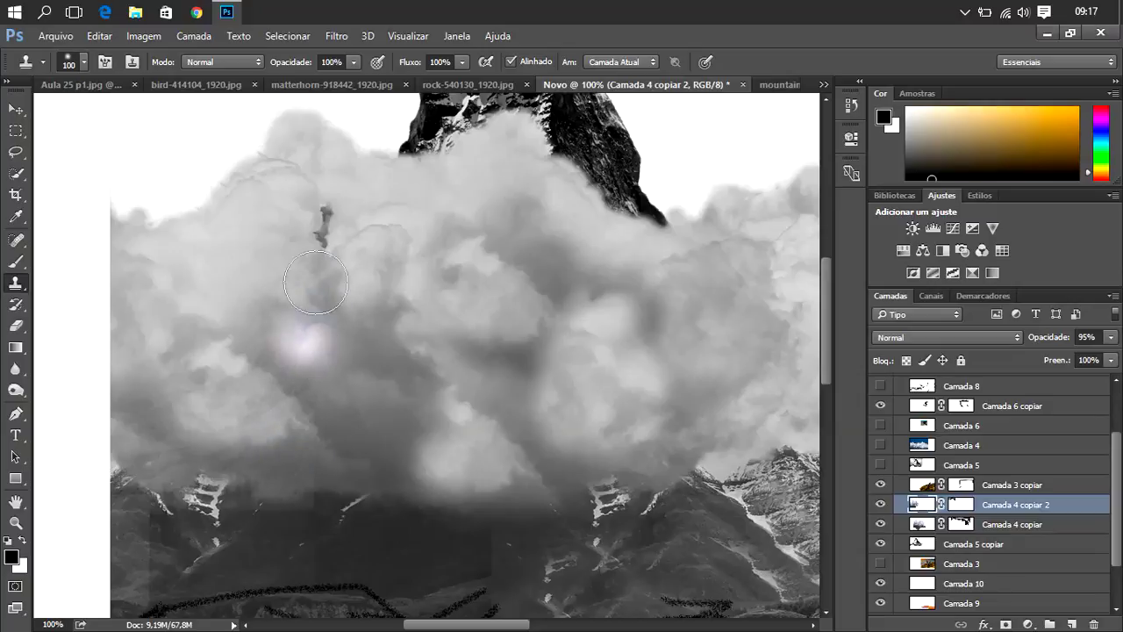
scroll(220, 477, "down", 2)
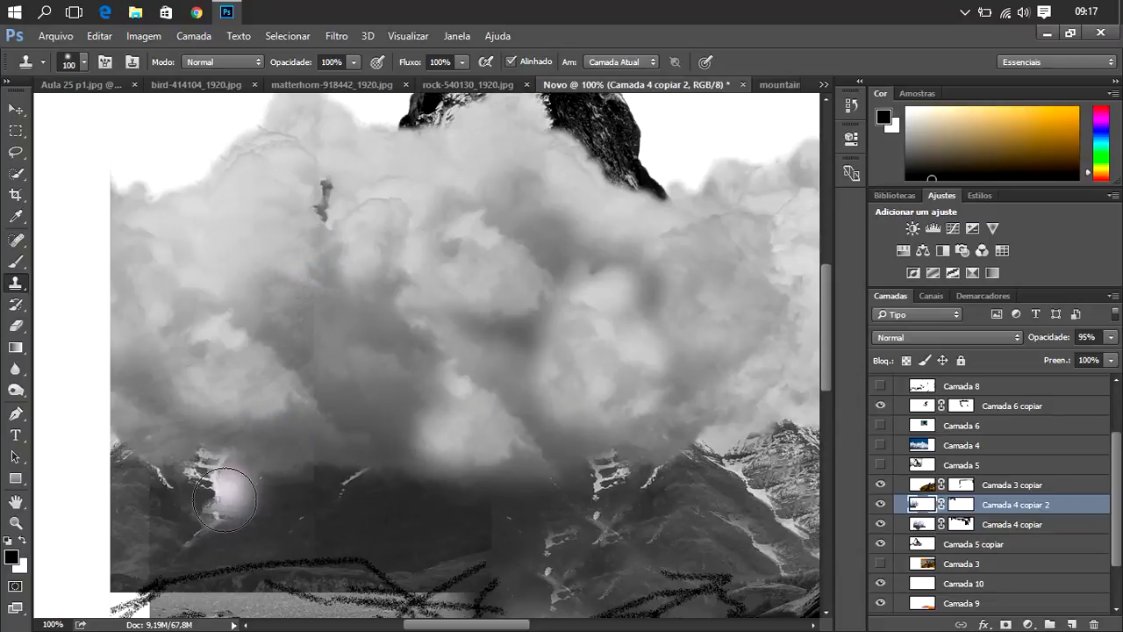
scroll(223, 456, "down", 2)
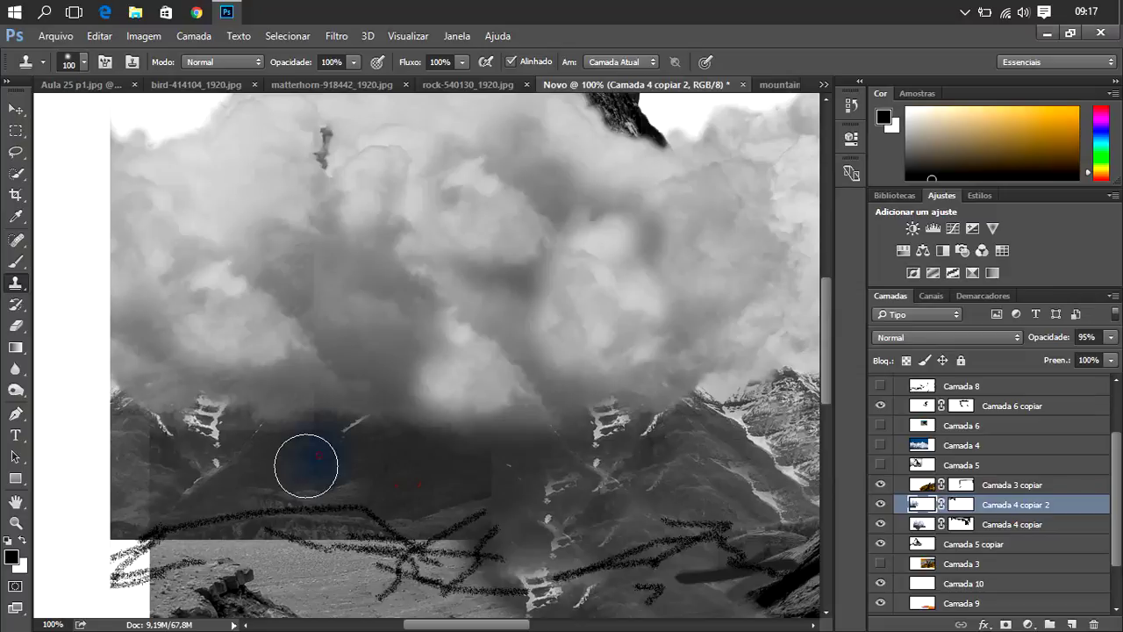
mouse_move(219, 488)
left_mouse_down()
mouse_move(146, 466)
mouse_move(93, 518)
left_mouse_up()
- Clone darker terrain from the mountain slope over the lower area
scroll(561, 588, "down", 1)
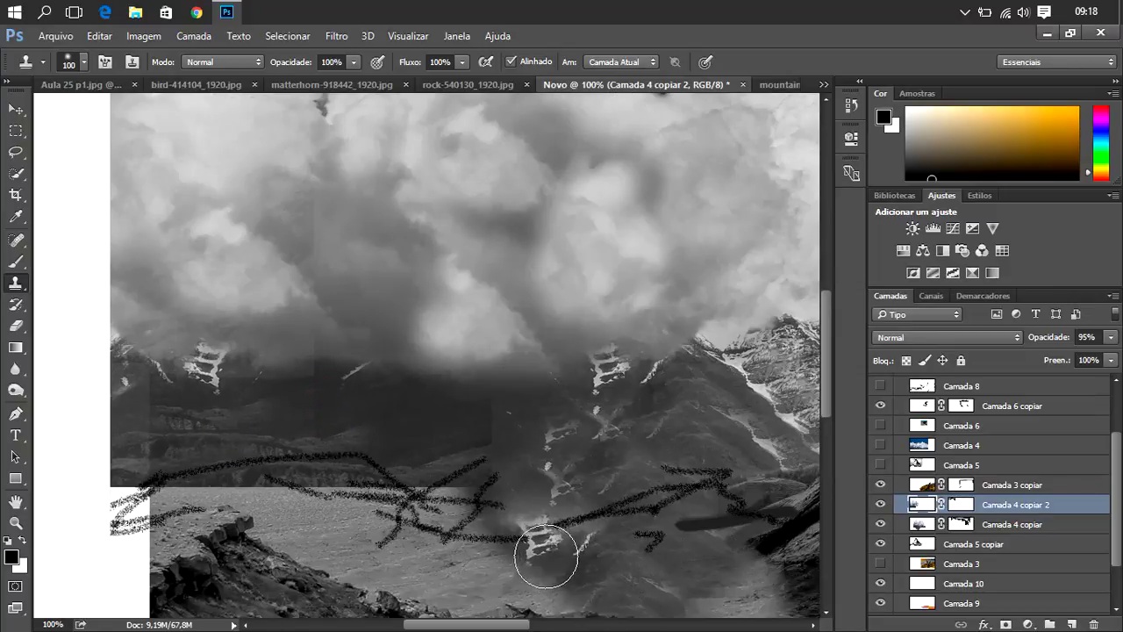
scroll(544, 605, "down", 1)
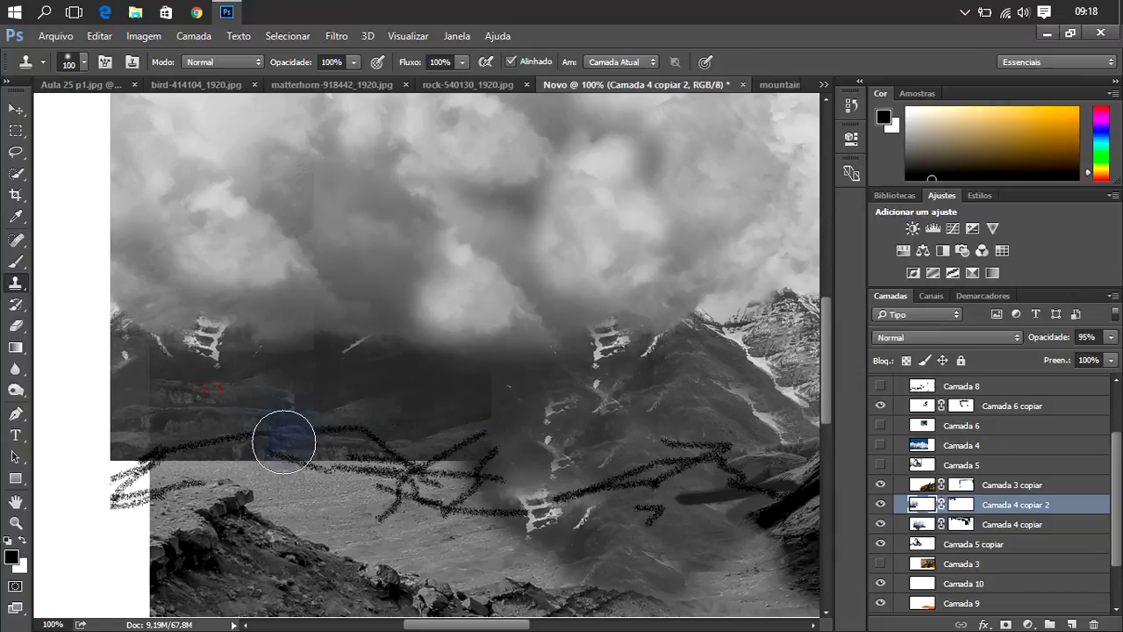
left_click_drag(284, 434, 356, 470)
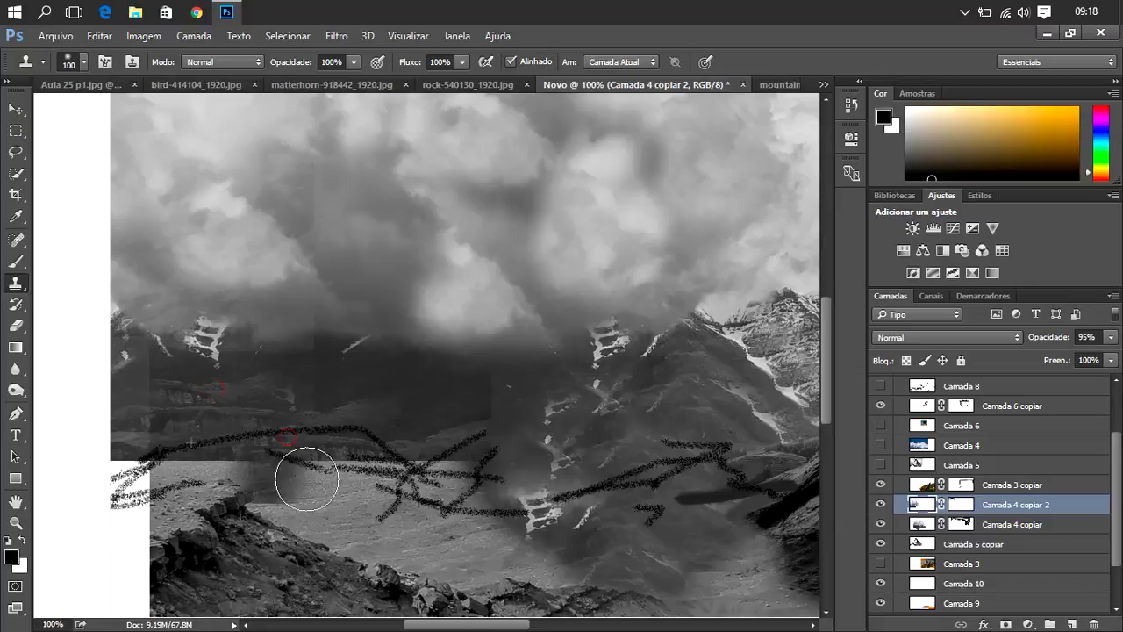
left_click(384, 388, "alt")
mouse_move(435, 467)
left_mouse_down()
mouse_move(460, 514)
mouse_move(483, 519)
mouse_move(518, 482)
mouse_move(501, 439)
mouse_move(473, 454)
mouse_move(494, 468)
mouse_move(339, 476)
mouse_move(313, 514)
mouse_move(474, 553)
mouse_move(284, 482)
left_mouse_up()
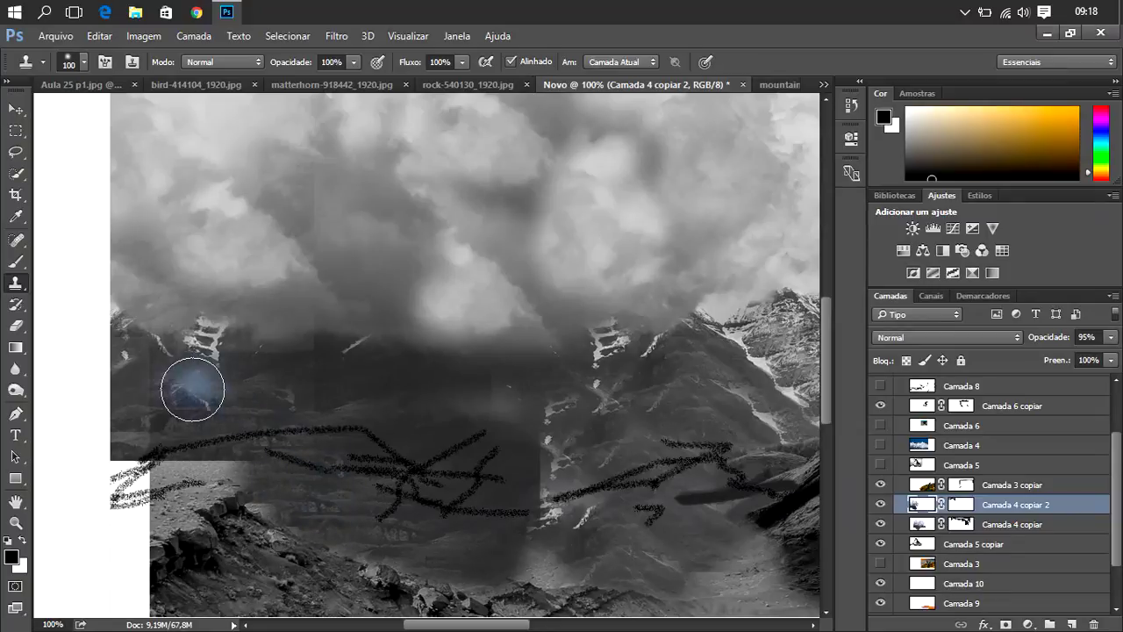
- Clone snowy terrain onto the left slope and mountain texture over the centre slope and bluish patch
mouse_move(193, 389)
left_mouse_down()
mouse_move(161, 401)
mouse_move(169, 408)
mouse_move(131, 413)
mouse_move(163, 418)
left_mouse_up()
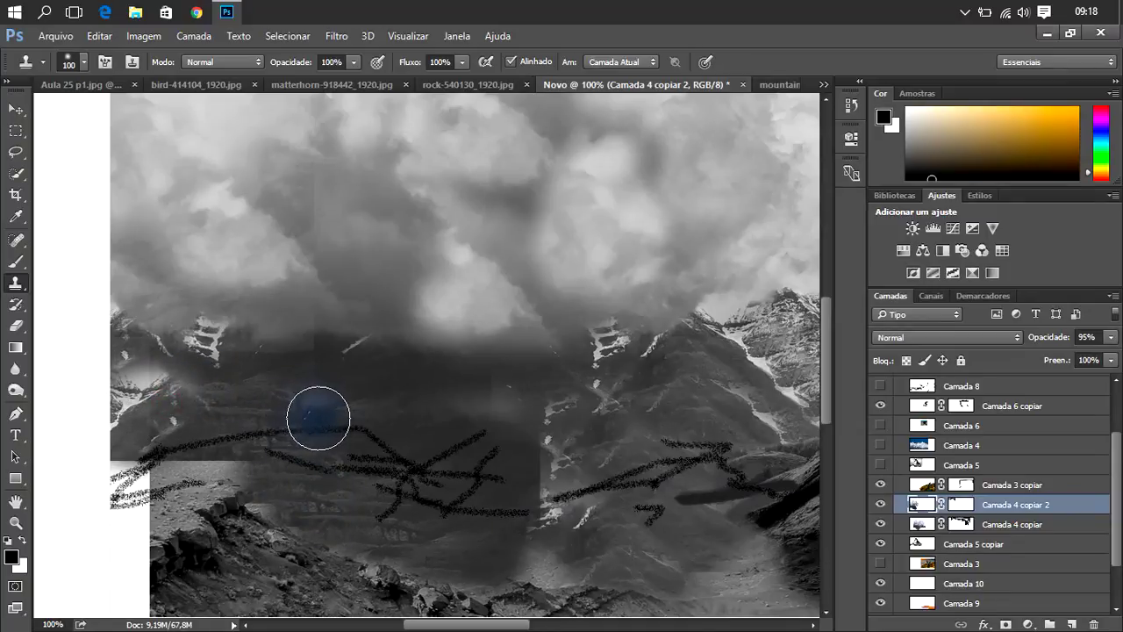
mouse_move(143, 376)
left_mouse_down()
mouse_move(138, 364)
mouse_move(121, 373)
left_mouse_up()
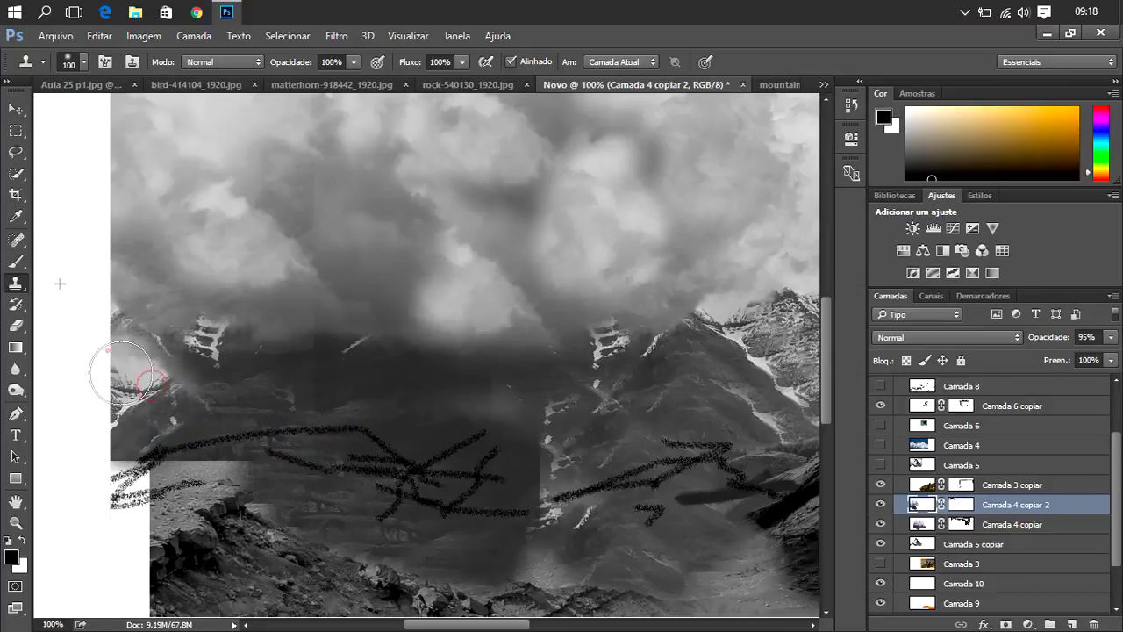
mouse_move(501, 471)
left_mouse_down()
mouse_move(474, 460)
mouse_move(536, 511)
left_mouse_up()
left_click(288, 401, "alt")
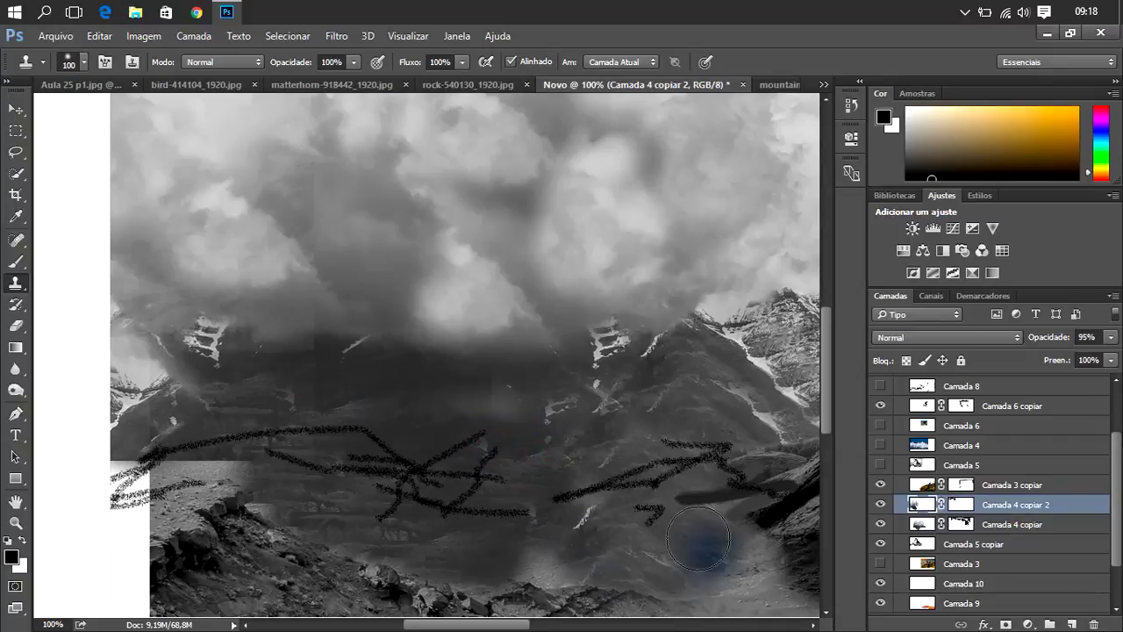
scroll(699, 539, "down", 2)
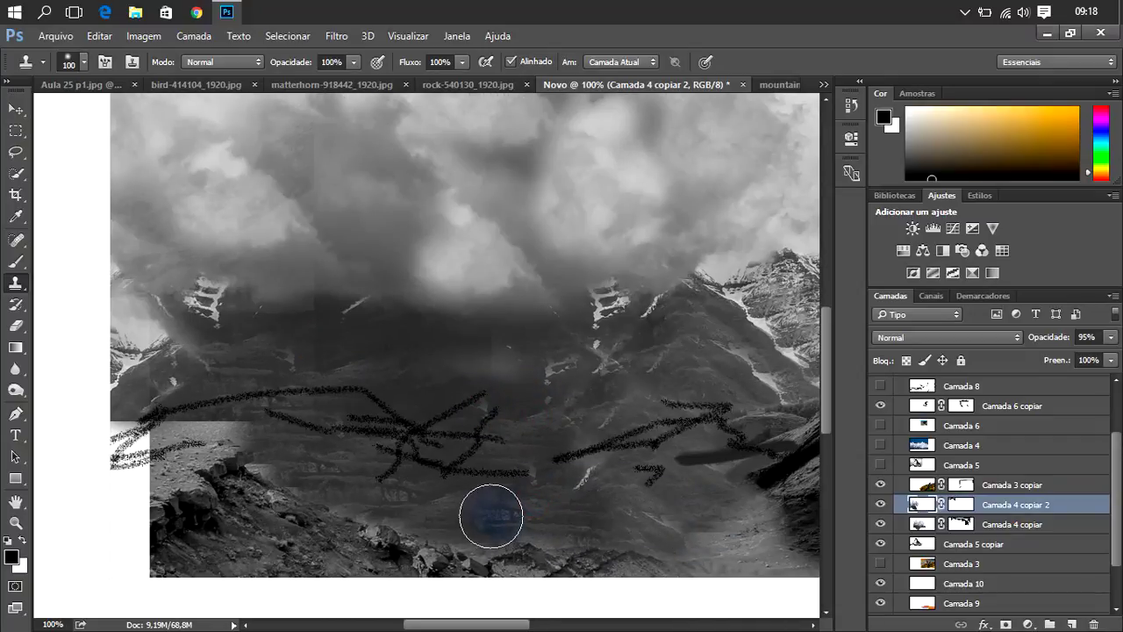
scroll(691, 522, "down", 1)
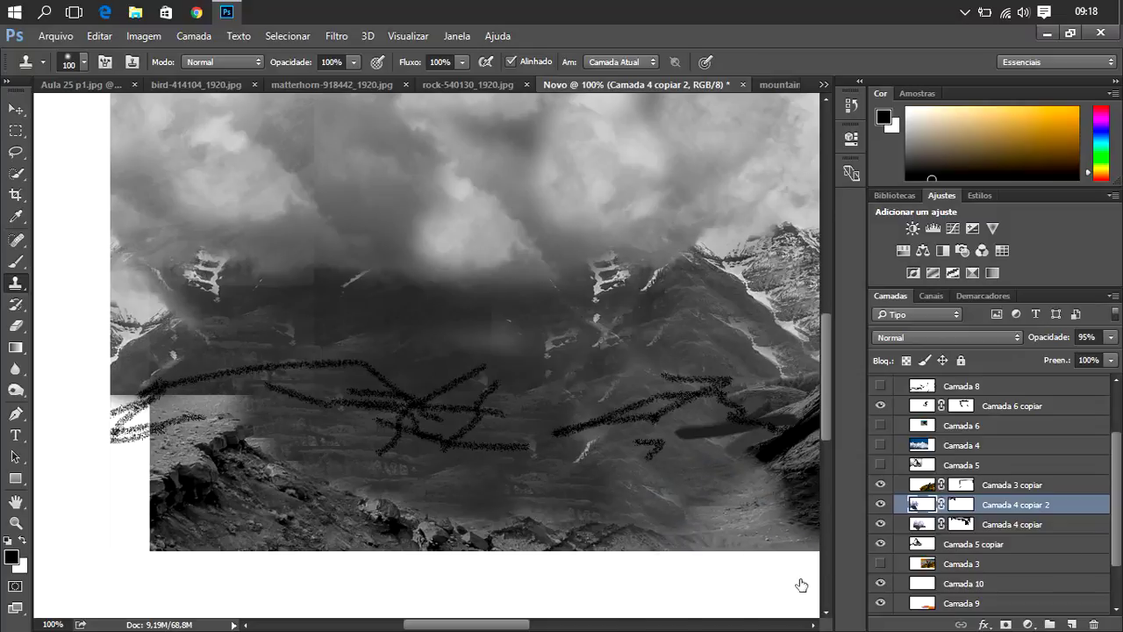
left_click_drag(460, 619, 526, 617)
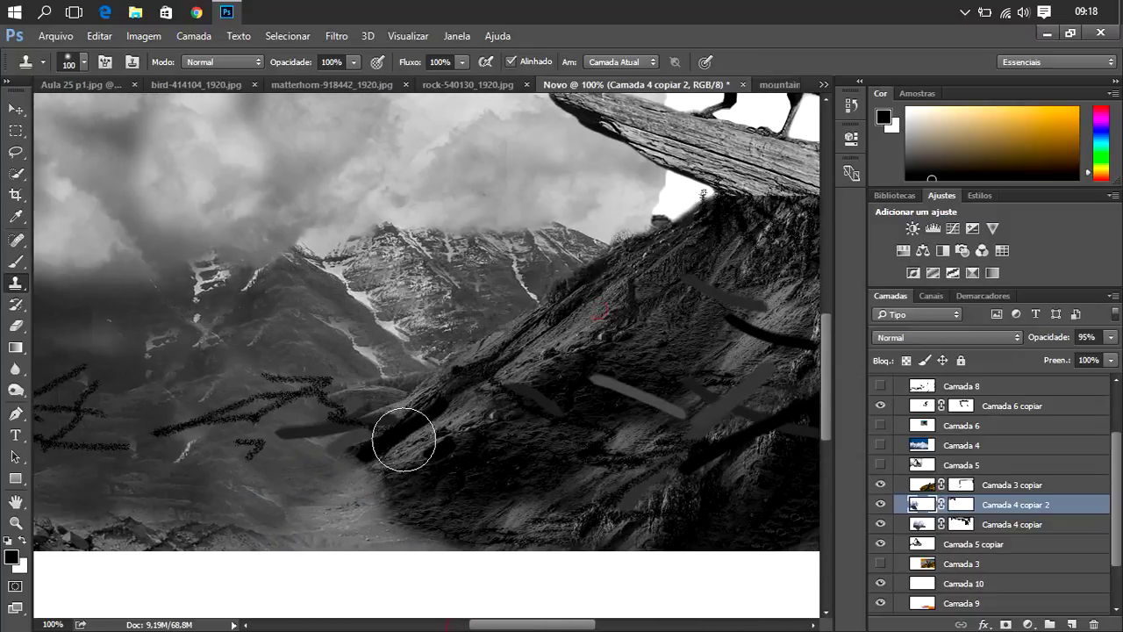
- Clone rock texture on Camada 3 copiar to push the dark slope down-left into the valley
left_click_drag(401, 439, 289, 521)
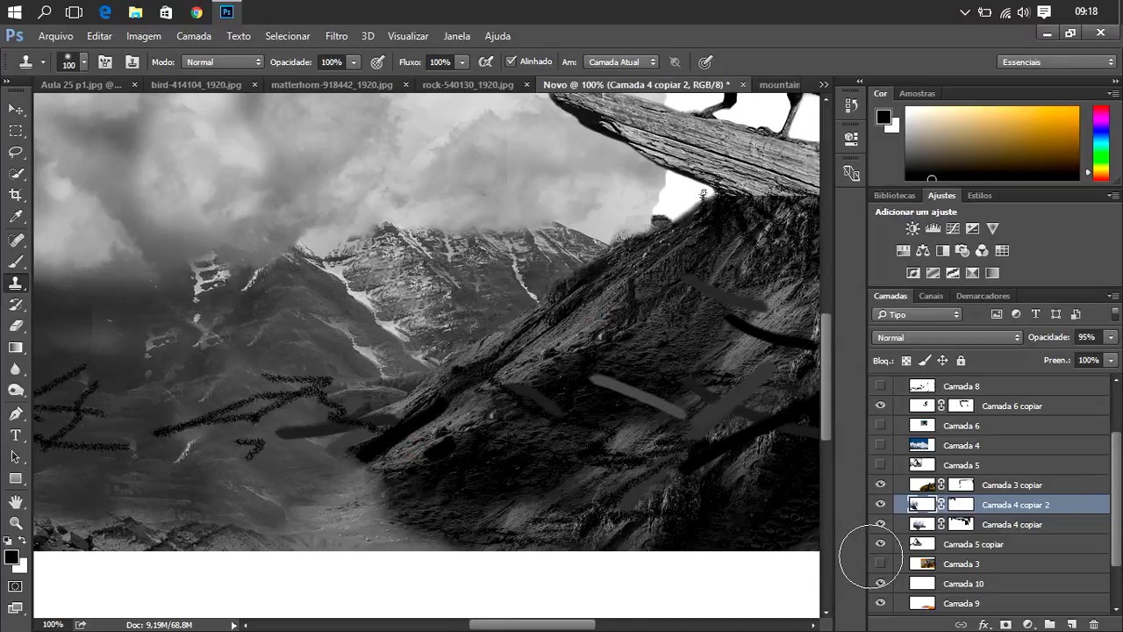
left_click(932, 571)
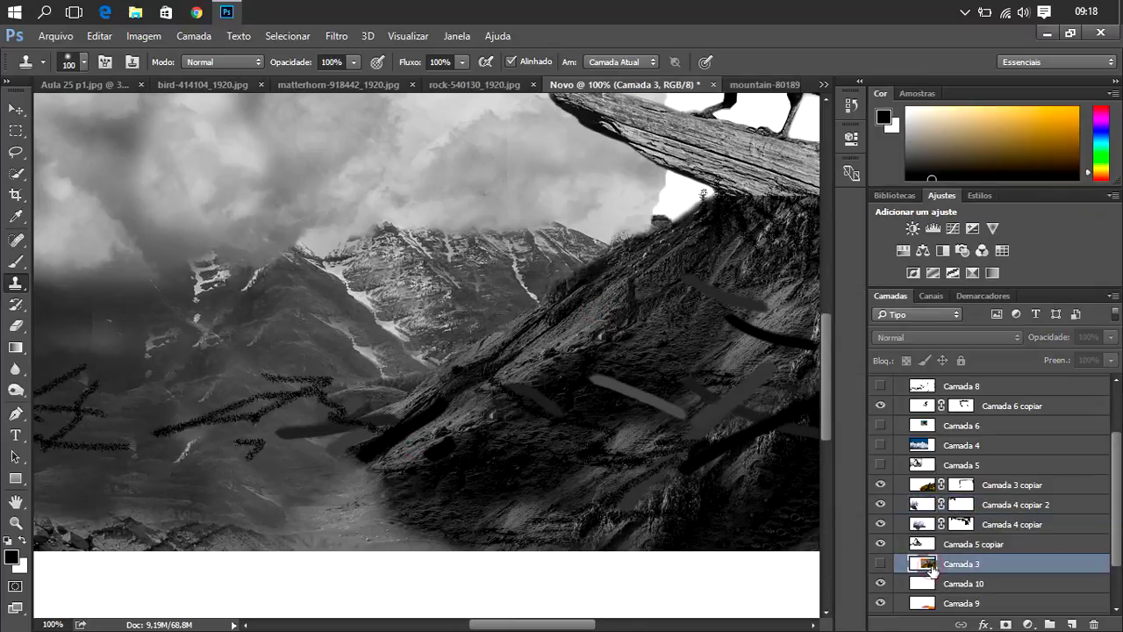
left_click(575, 348)
left_click(566, 269)
left_click(919, 489)
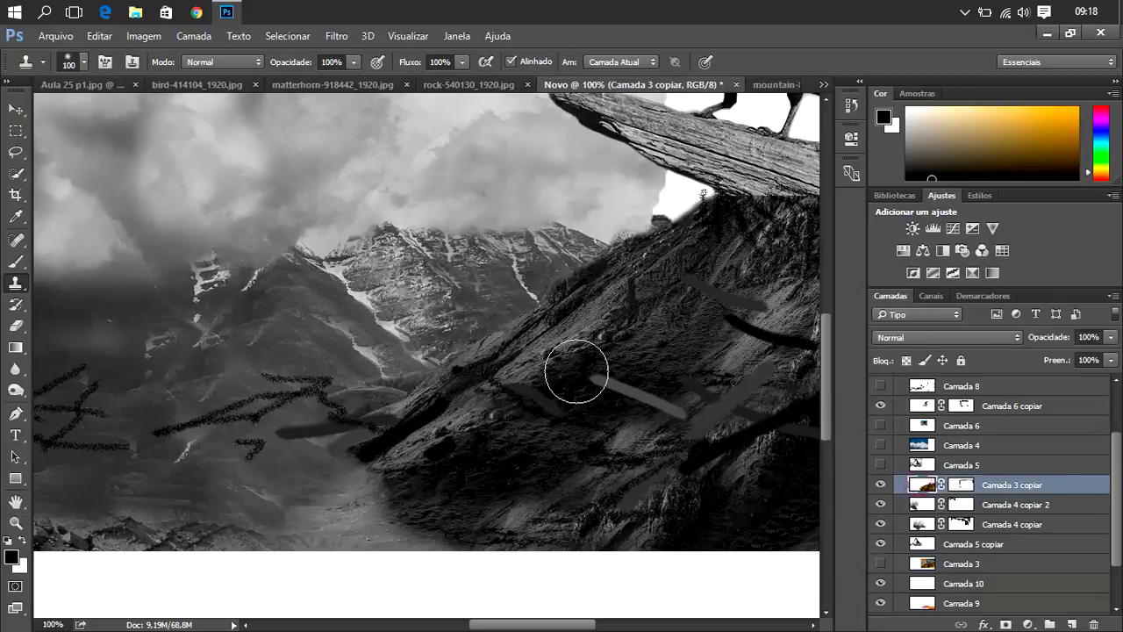
mouse_move(399, 441)
left_mouse_down()
mouse_move(401, 451)
mouse_move(271, 521)
mouse_move(372, 483)
mouse_move(294, 553)
left_mouse_up()
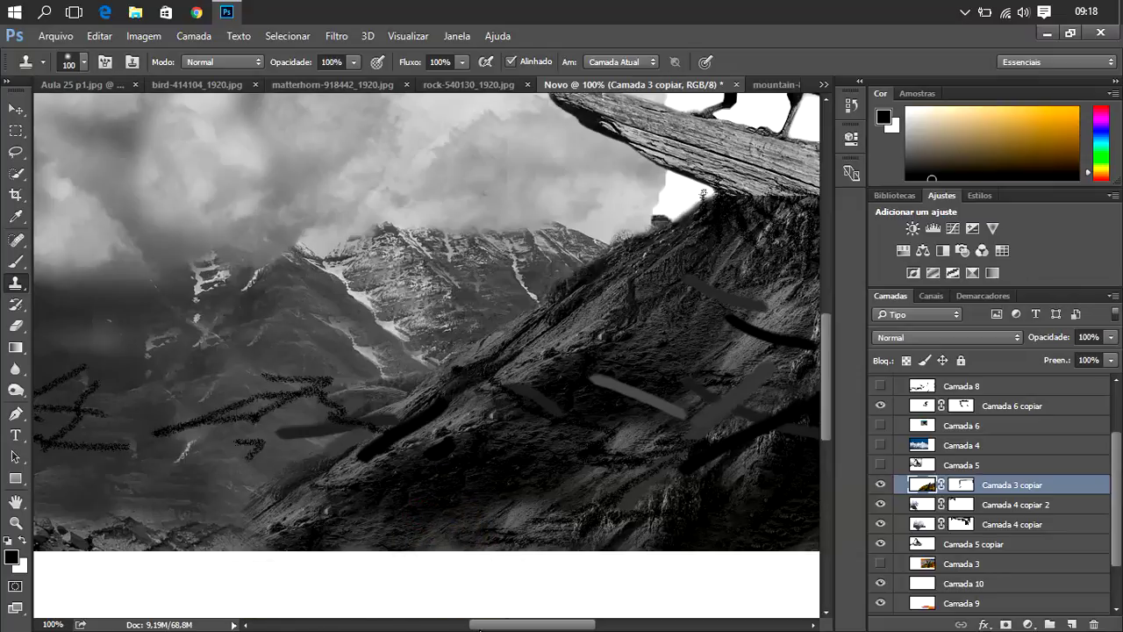
left_click_drag(488, 624, 428, 628)
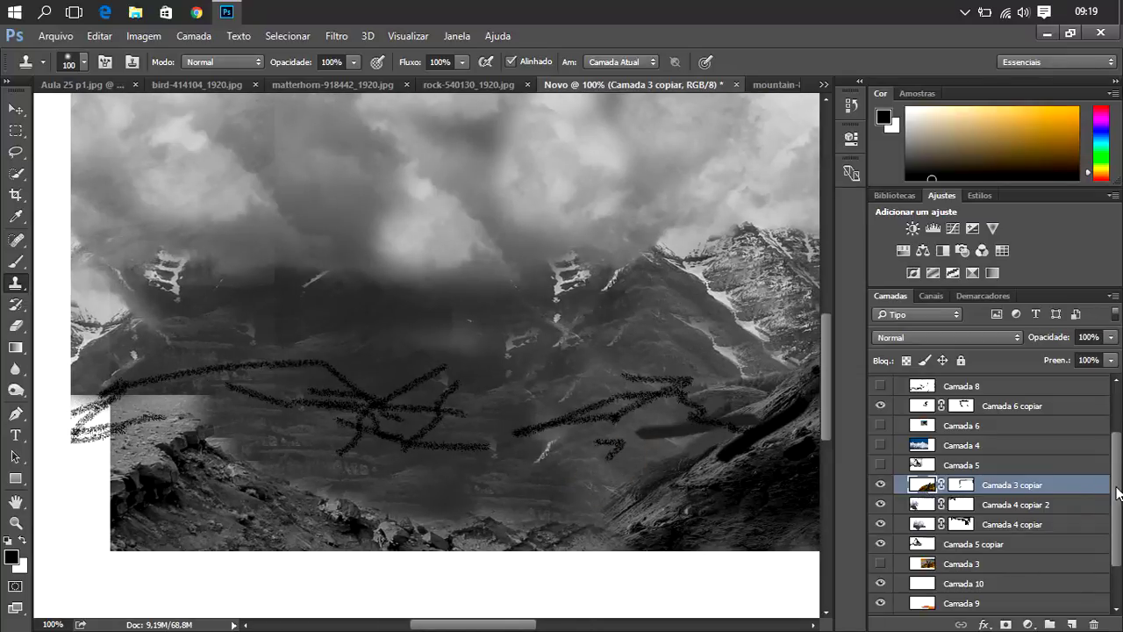
left_click_drag(1118, 493, 1120, 546)
- On Camada 2, clone rock texture over the grey lower-left edge of the landscape
left_click(915, 571)
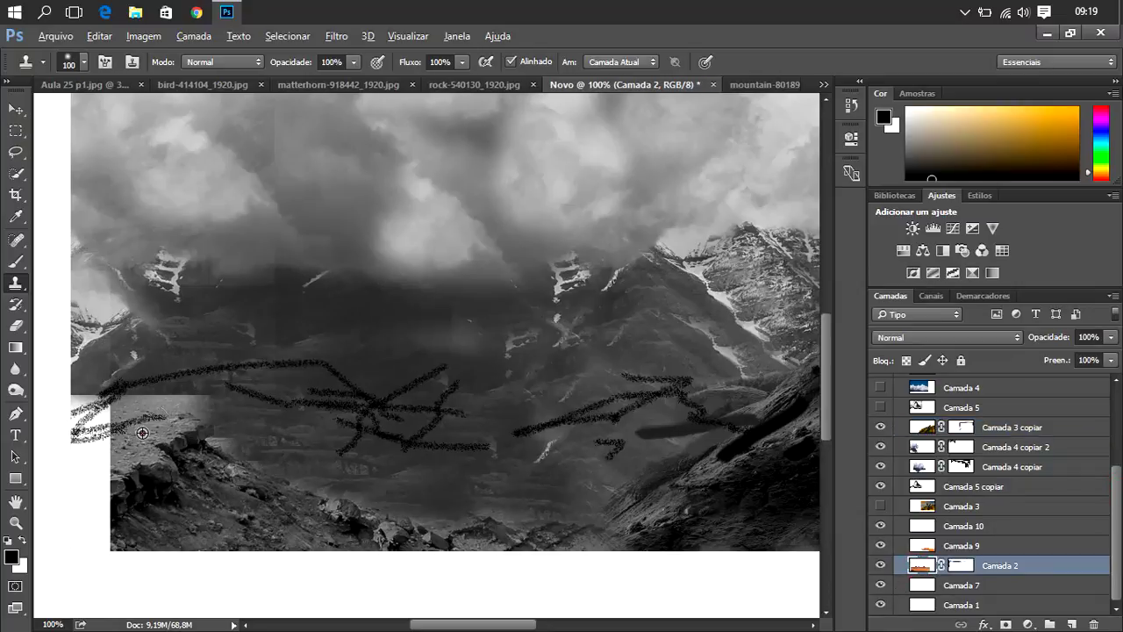
left_click_drag(50, 445, 103, 423)
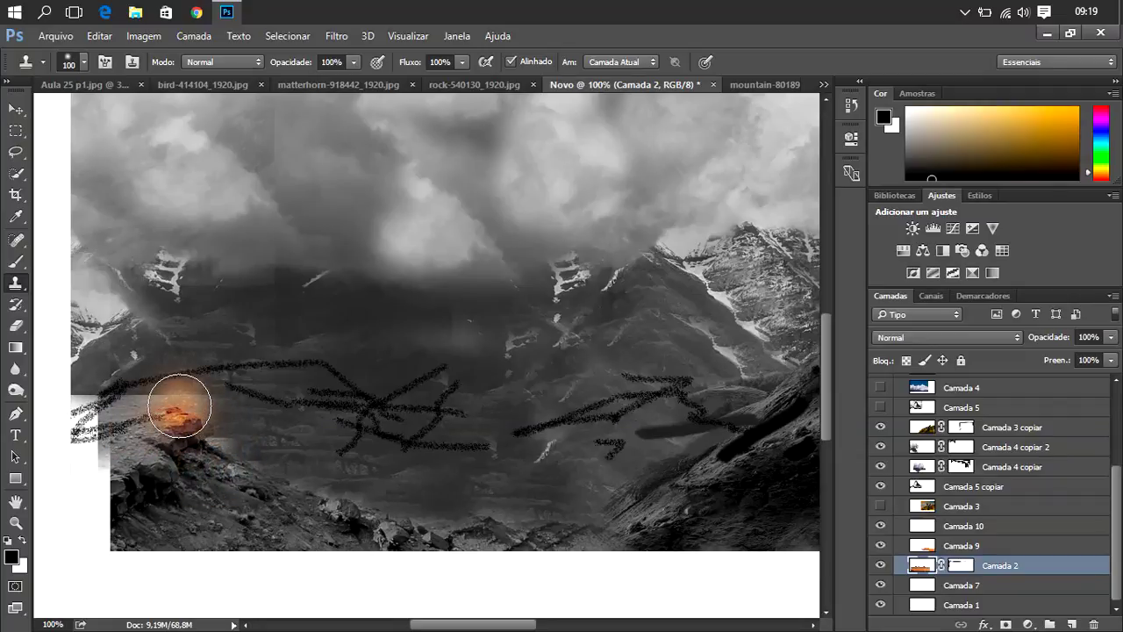
mouse_move(170, 409)
left_mouse_down()
mouse_move(80, 456)
mouse_move(68, 566)
left_mouse_up()
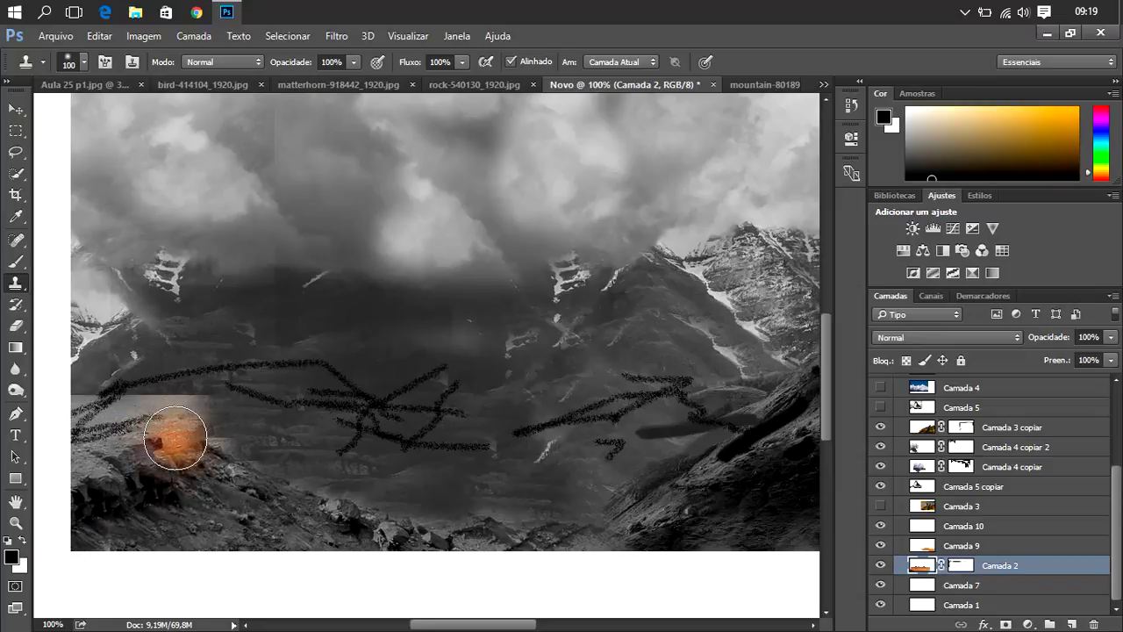
mouse_move(201, 413)
left_mouse_down()
mouse_move(339, 539)
mouse_move(441, 548)
left_mouse_up()
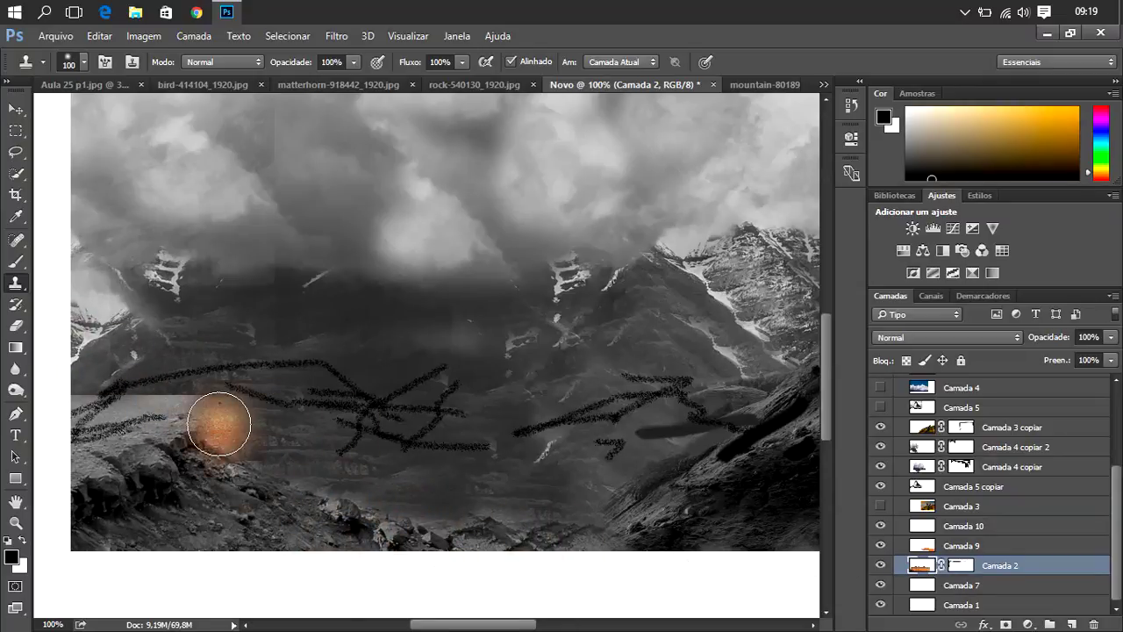
- Target Camada 2's layer mask with the Brush, then select the Camada 4 copiar 2 layer
left_click(961, 566)
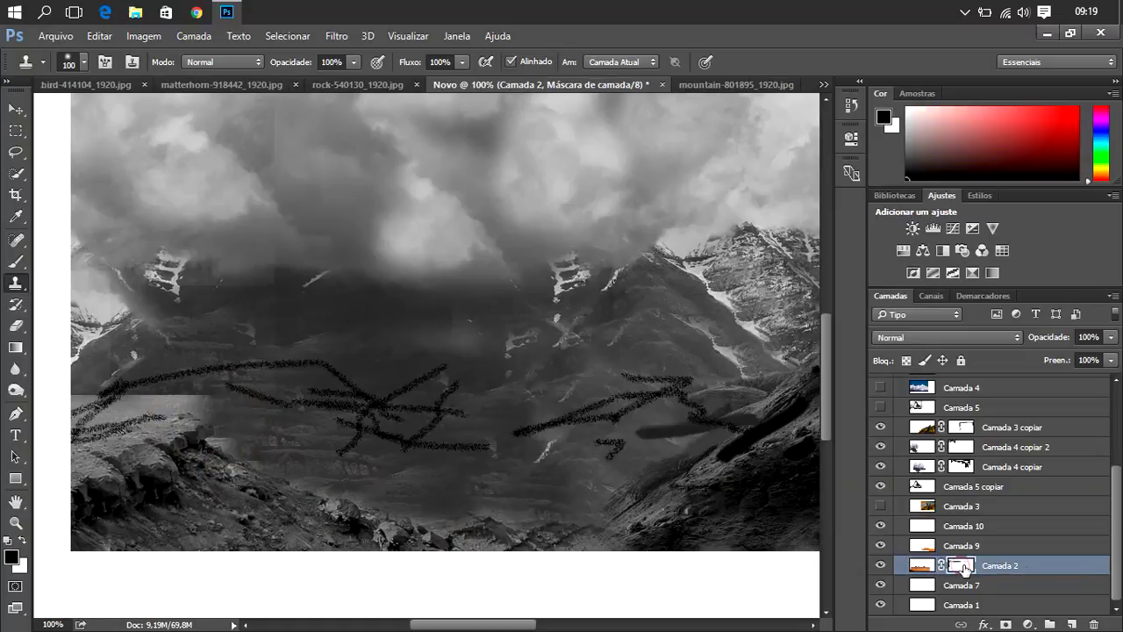
left_click(16, 260)
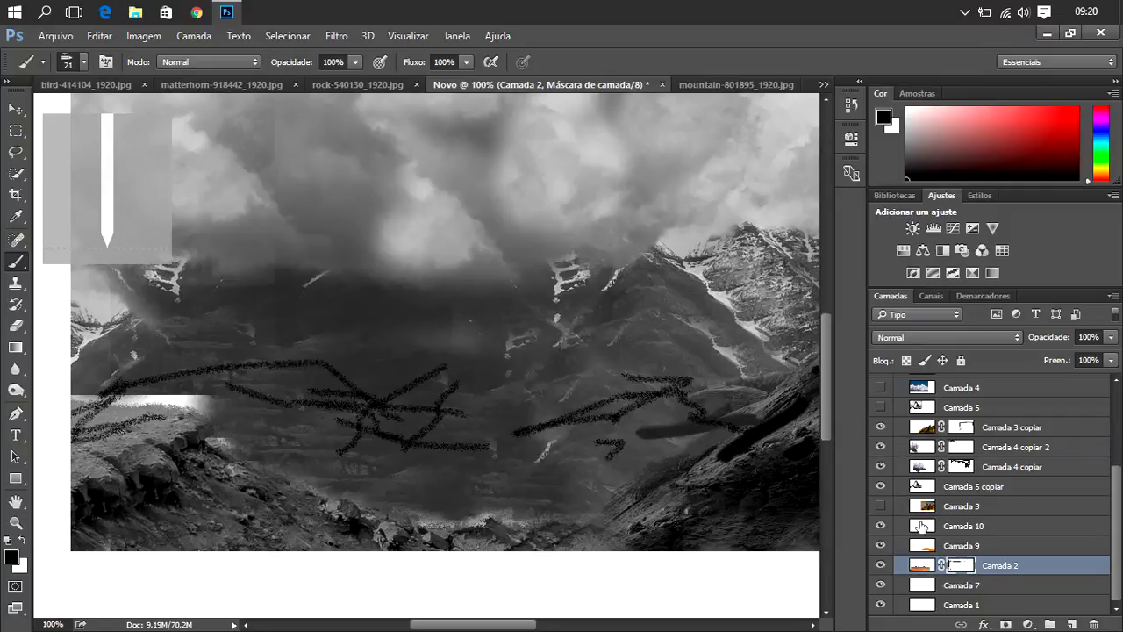
scroll(921, 549, "up", 2)
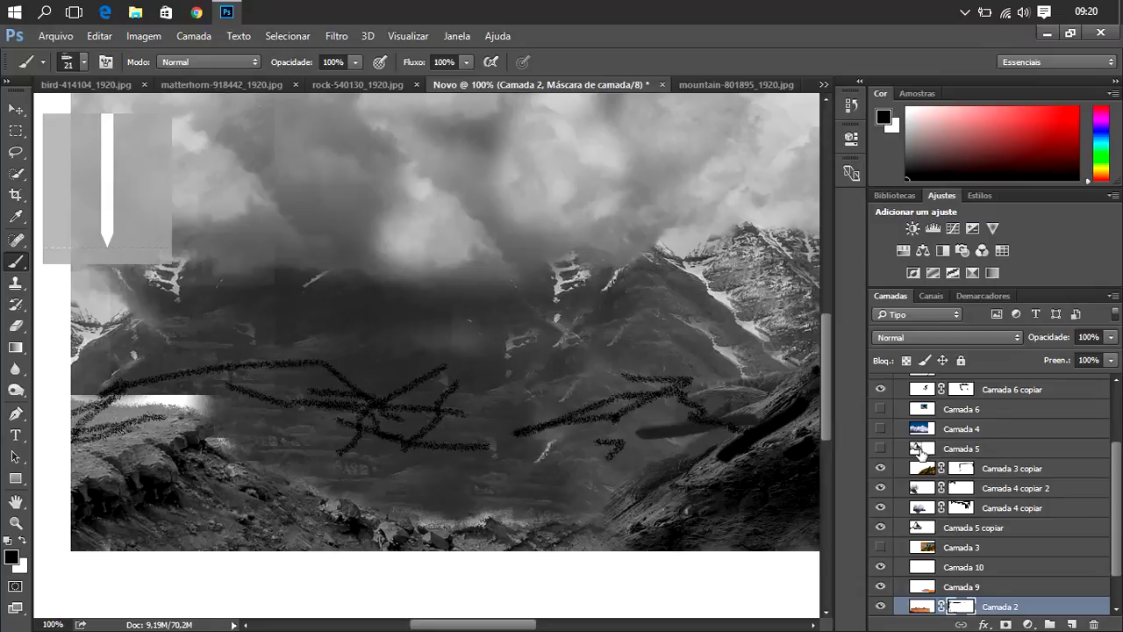
left_click(920, 489)
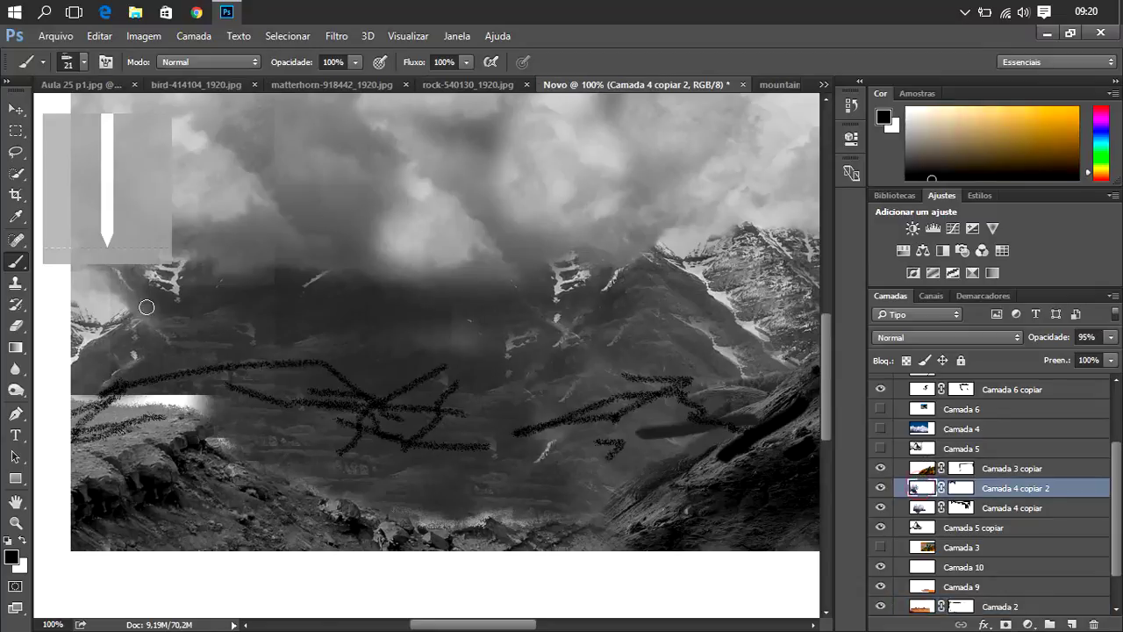
- Clone mountain texture over the bright left strip and the lower valley seams on Camada 4 copiar 2
left_click(17, 286)
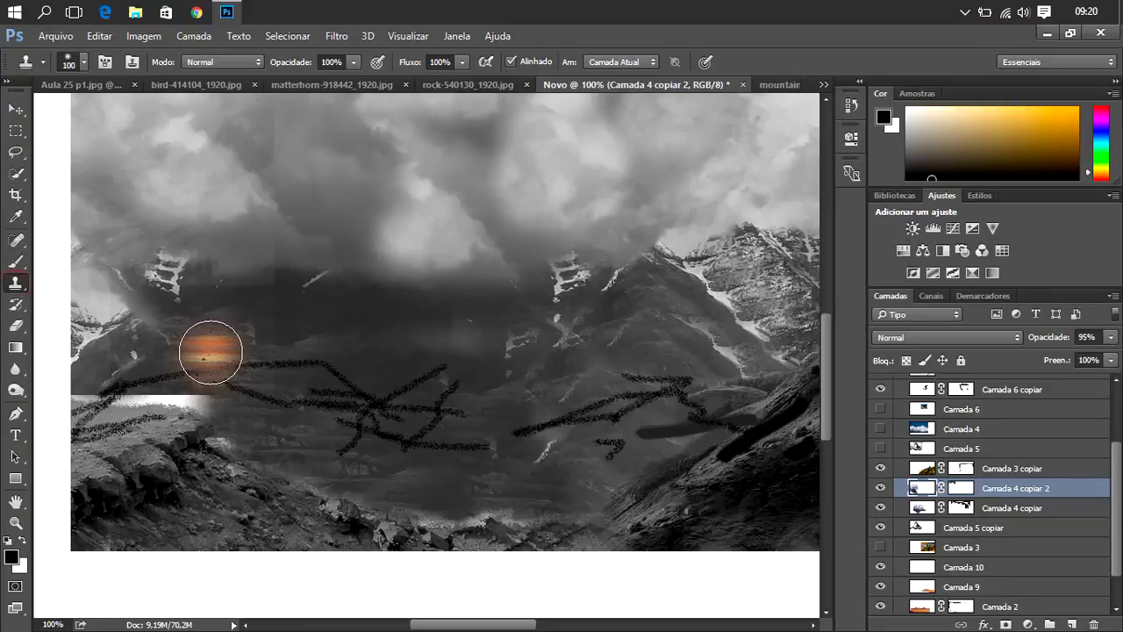
left_click(211, 353, "alt")
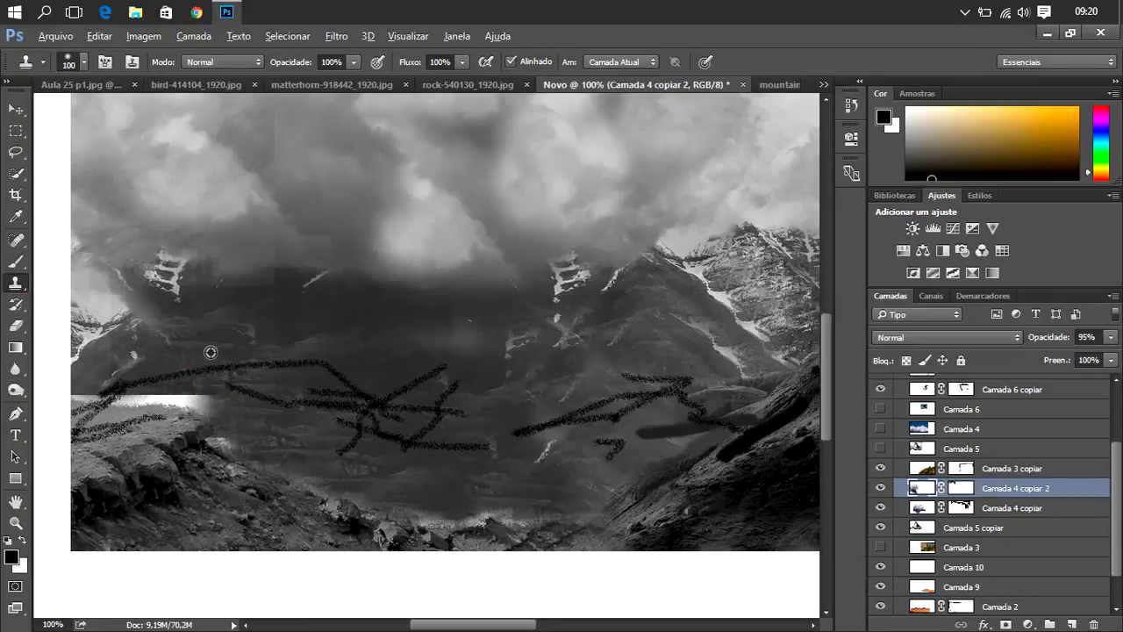
left_click_drag(184, 386, 86, 380)
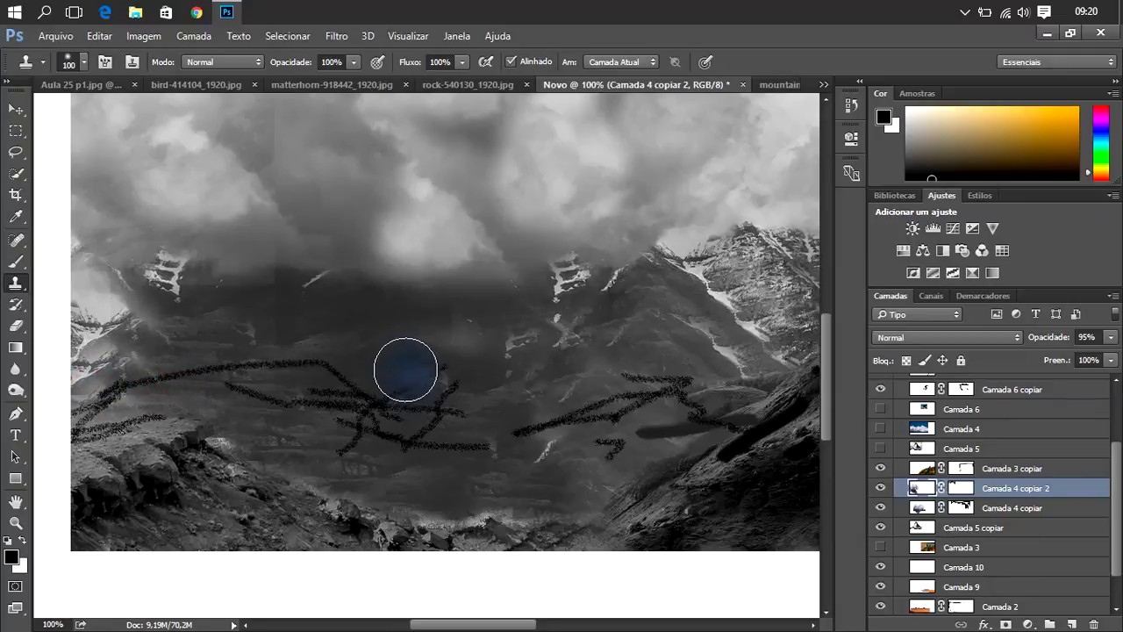
mouse_move(360, 429)
left_mouse_down()
mouse_move(259, 461)
mouse_move(423, 500)
left_mouse_up()
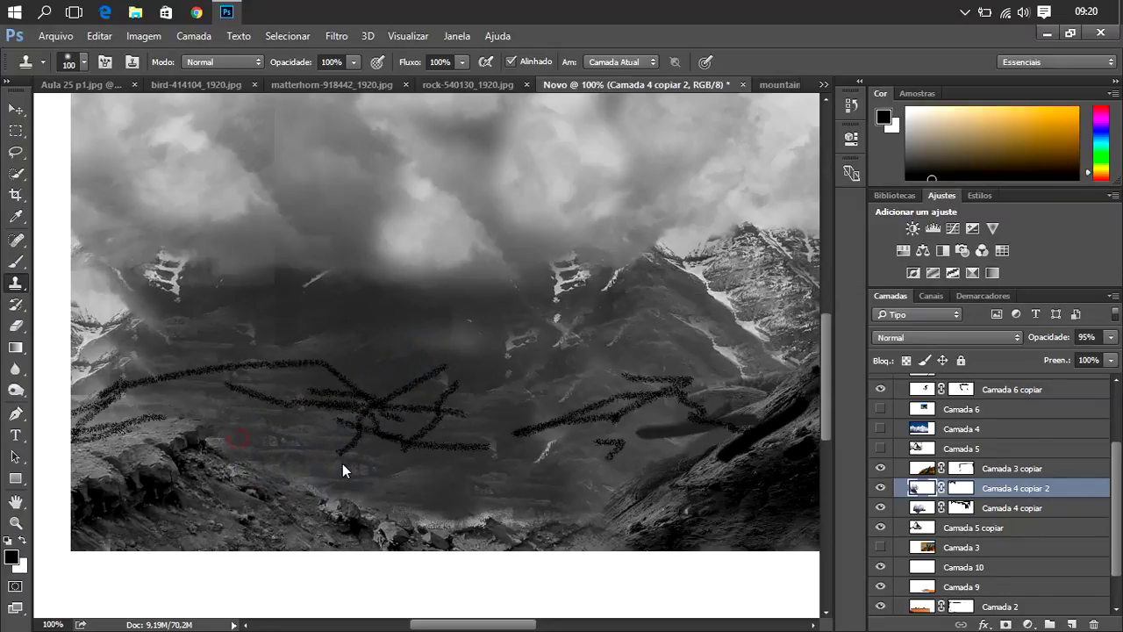
left_click(423, 500, "alt")
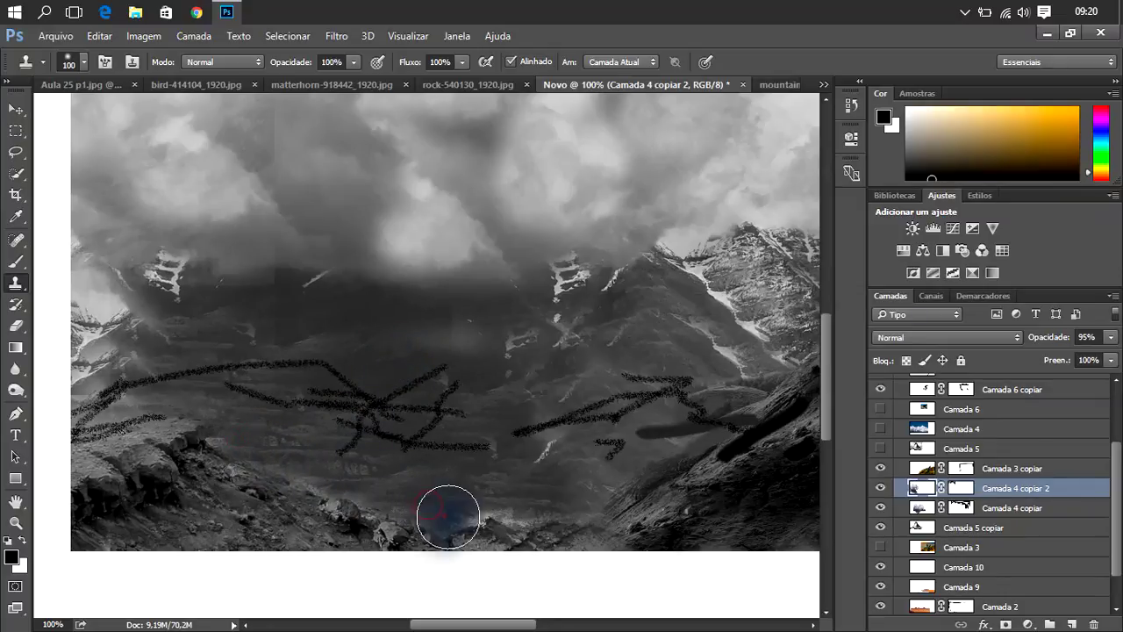
left_click_drag(449, 517, 534, 505)
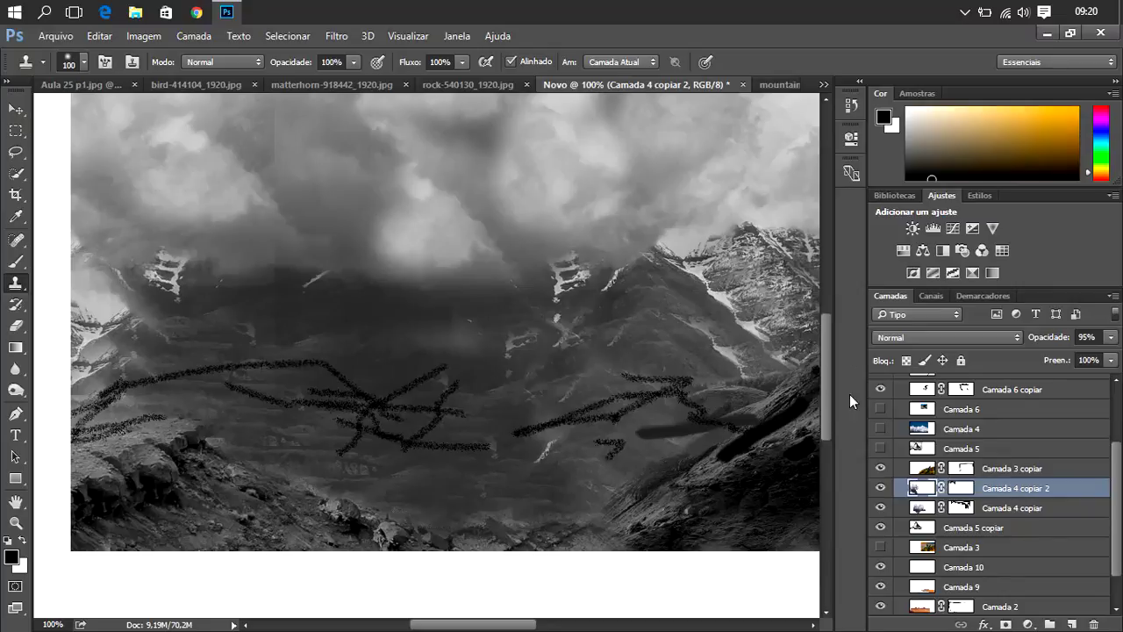
left_click_drag(1118, 494, 1113, 436)
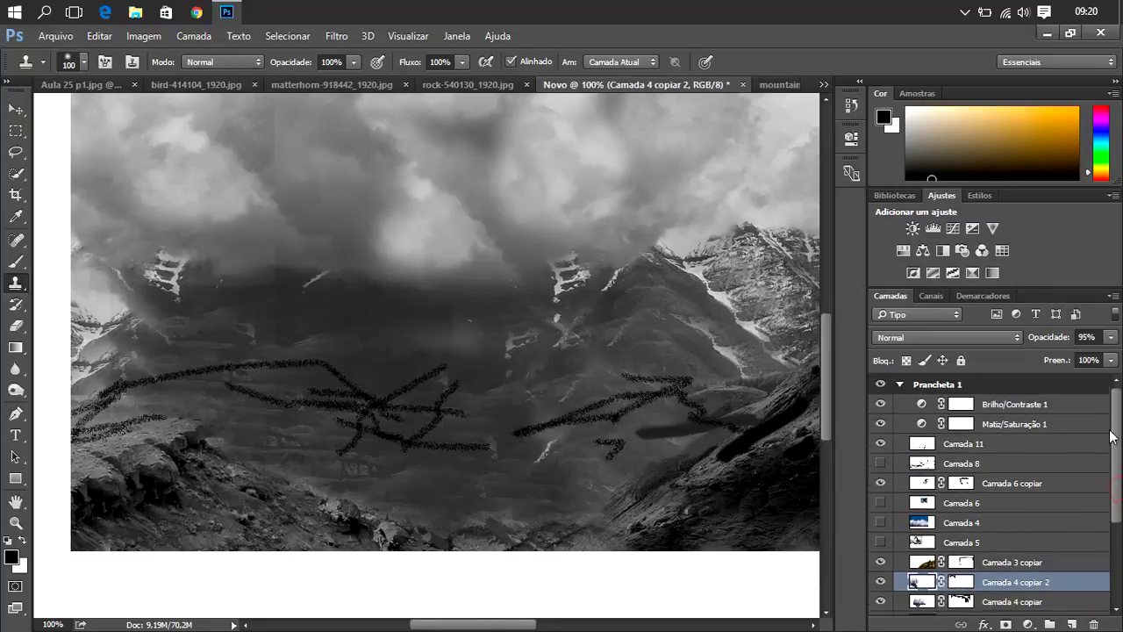
- Fade the Camada 11 arrow-sketch layer to 2% opacity
left_click(983, 445)
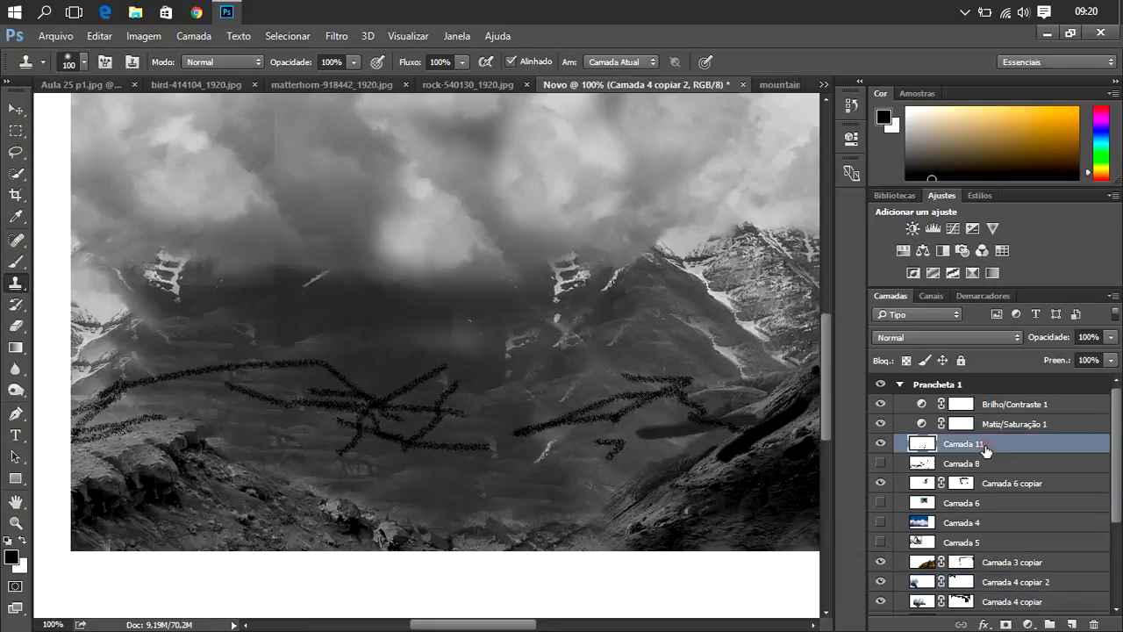
left_click(1111, 338)
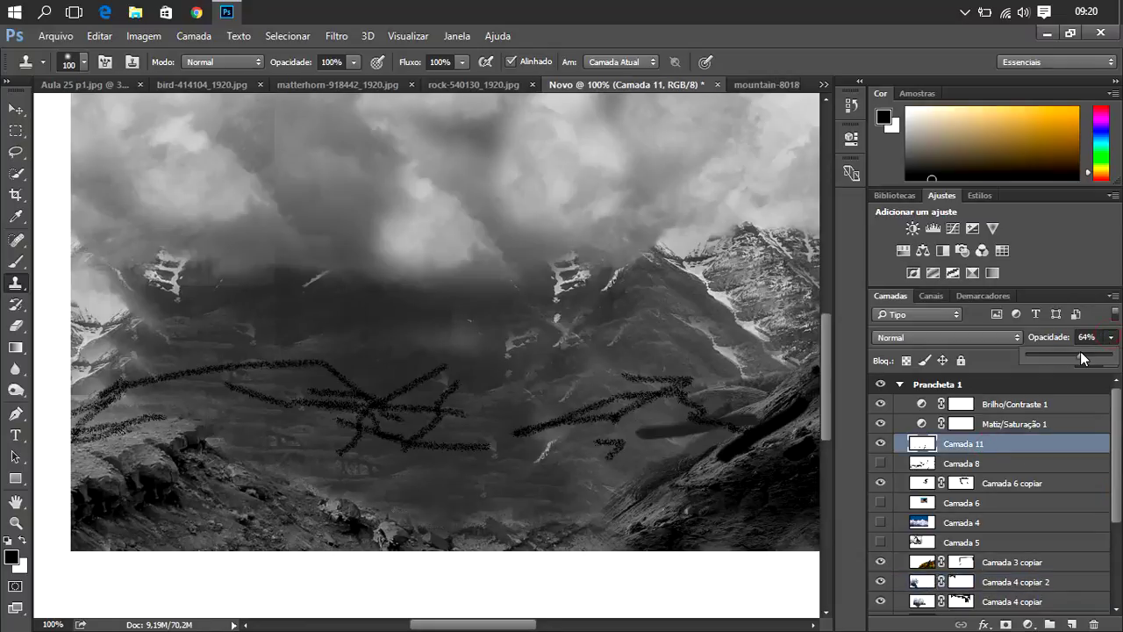
left_click_drag(1051, 355, 1052, 356)
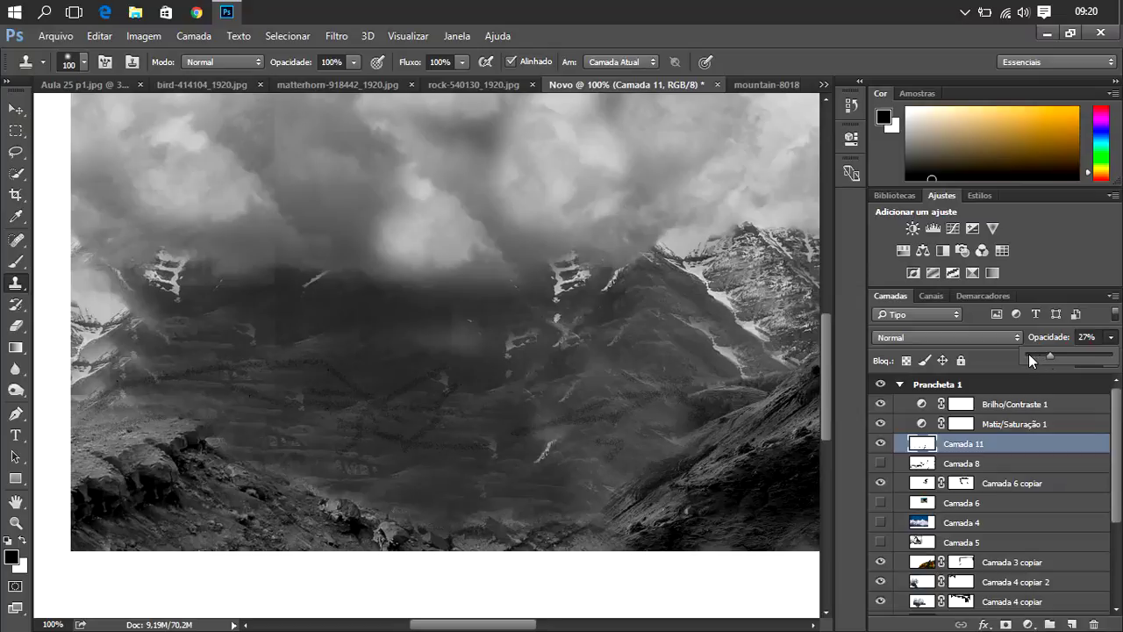
left_click(1028, 355)
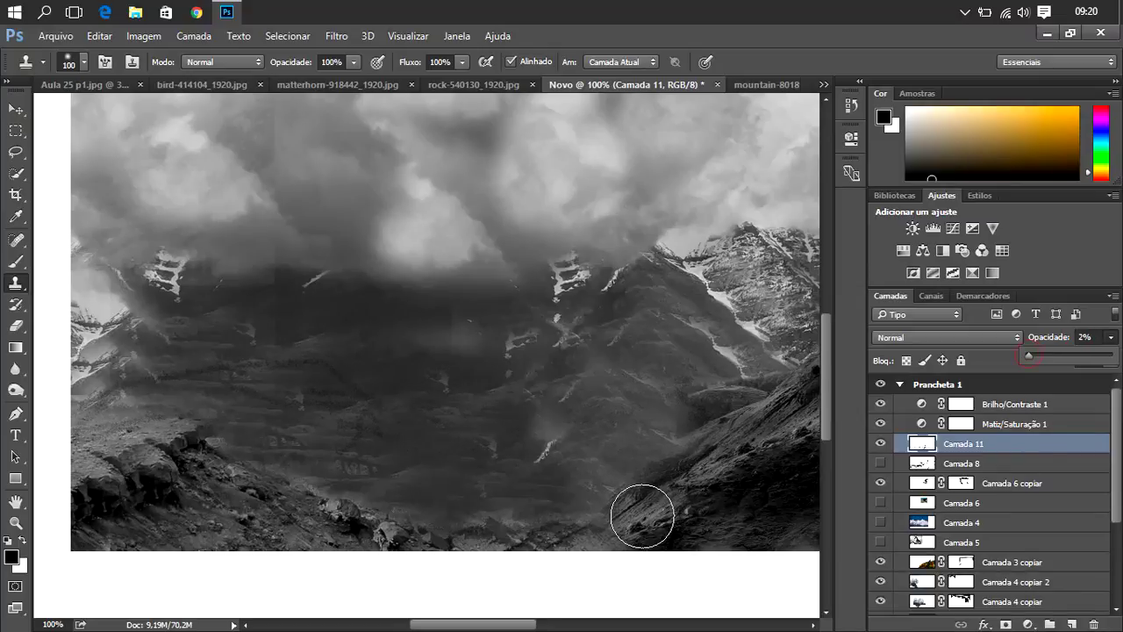
mouse_move(463, 625)
left_mouse_down()
mouse_move(578, 627)
mouse_move(466, 625)
left_mouse_up()
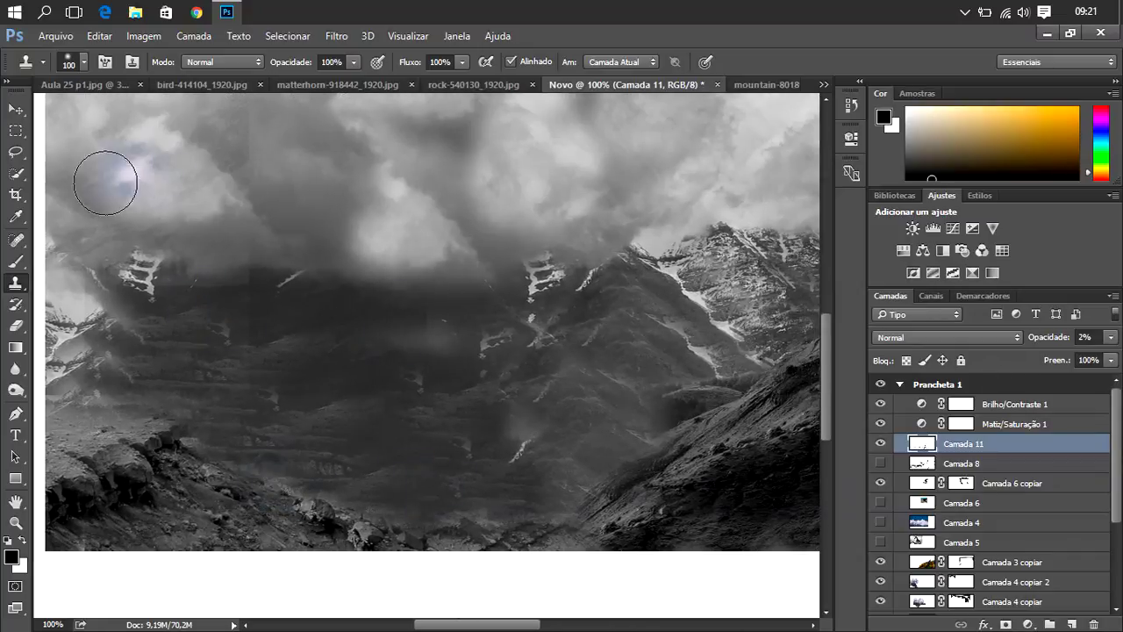
- Add new layer Camada 12 and set the brush colour to grey 474747 sampled from the rocks
left_click(1072, 623)
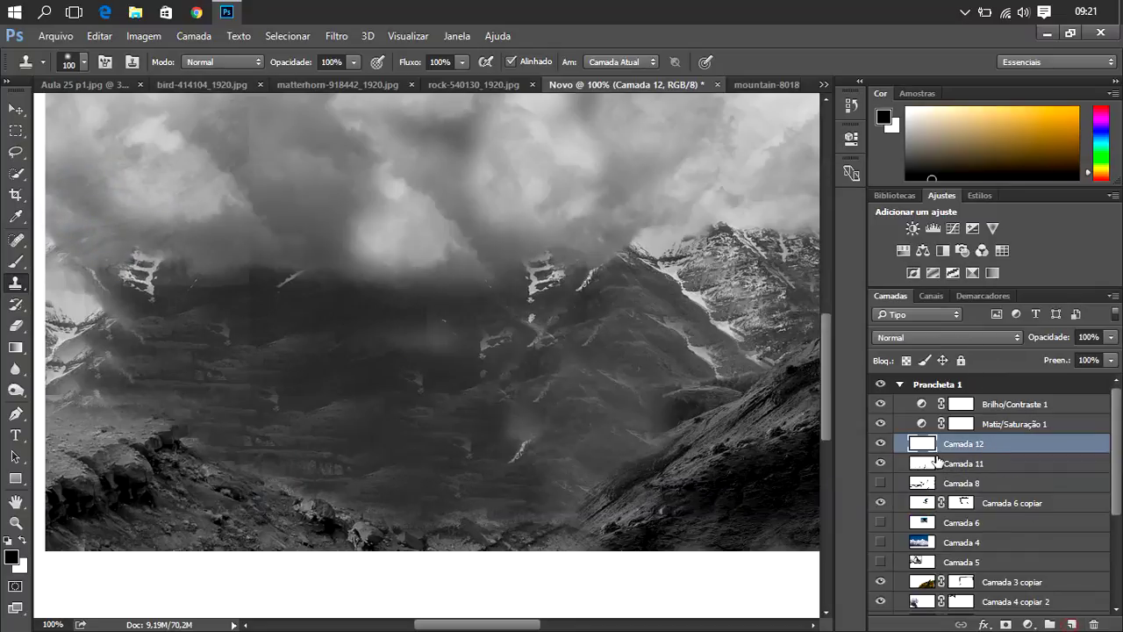
left_click(16, 261)
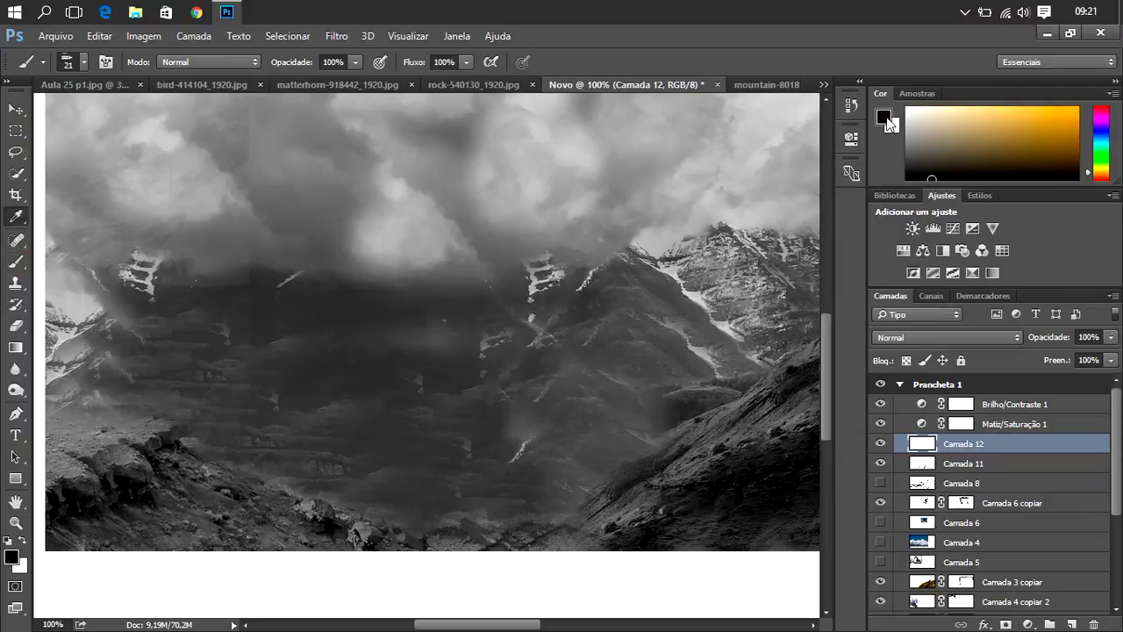
left_click(884, 118)
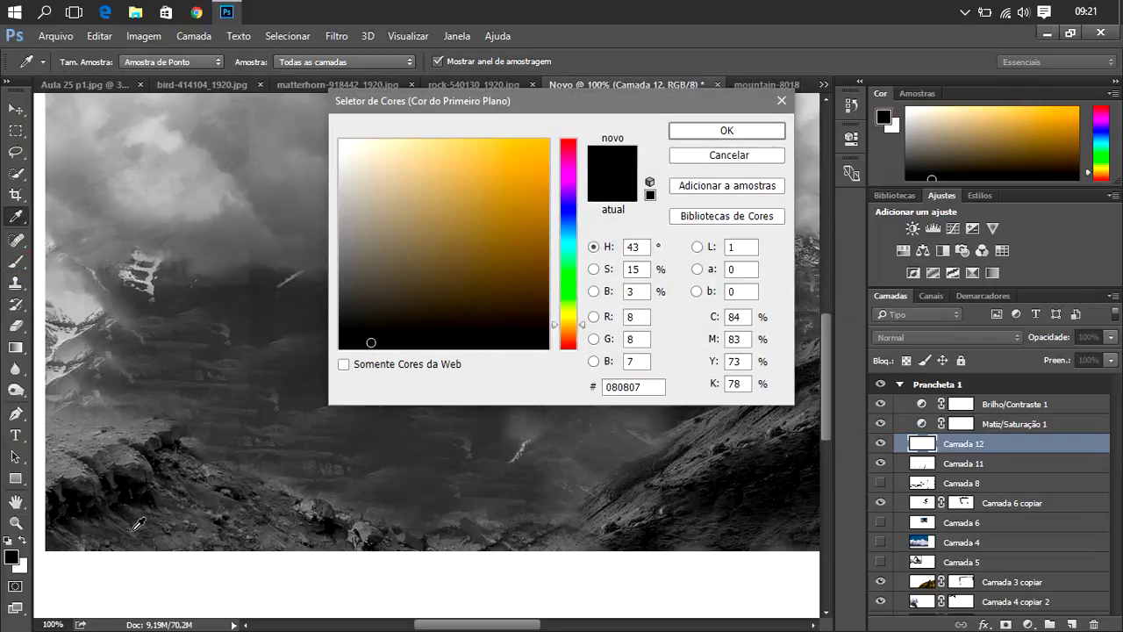
left_click(202, 485)
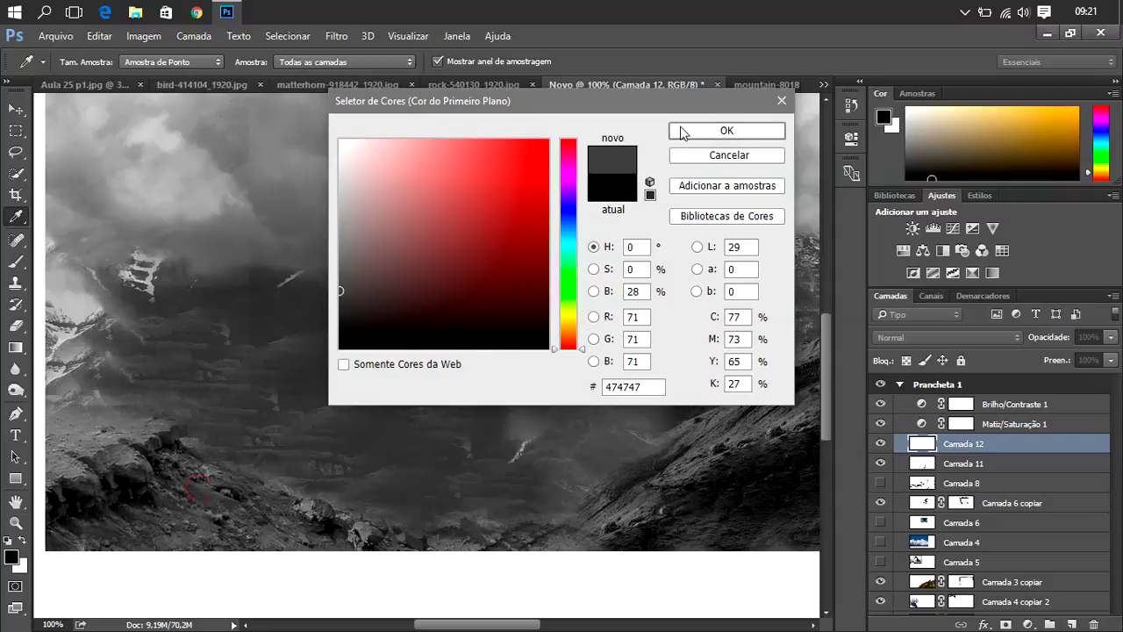
left_click(726, 131)
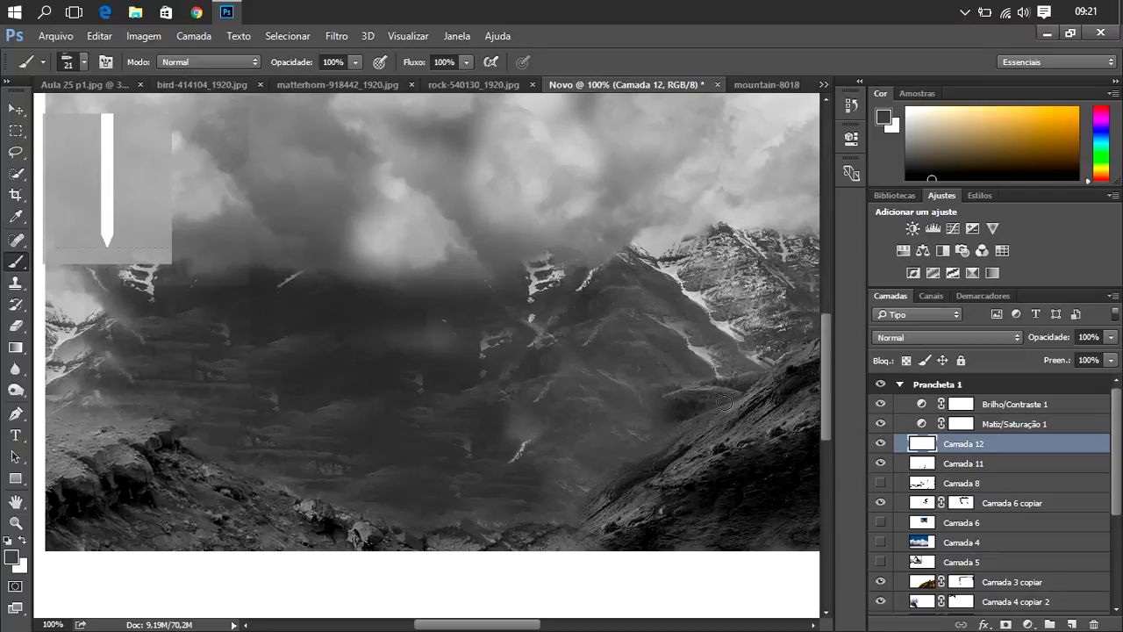
- Paint soft grey and light-grey shading over the lower-left ground on Camada 12
left_click(551, 468, "alt")
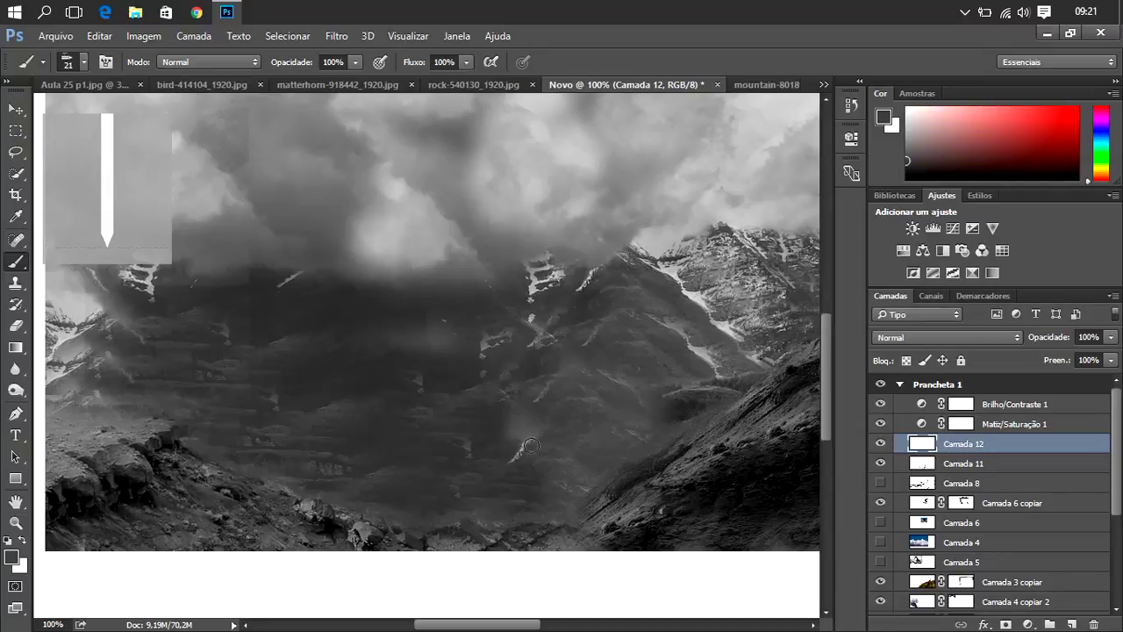
left_click_drag(57, 410, 145, 414)
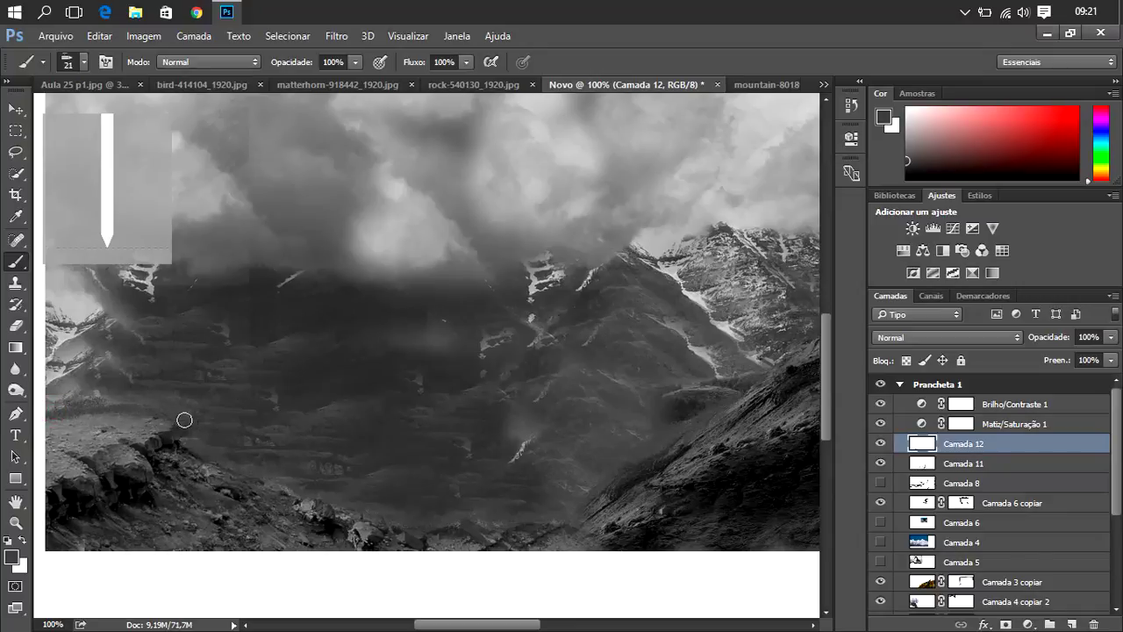
left_click(74, 396)
left_click(82, 280, "alt")
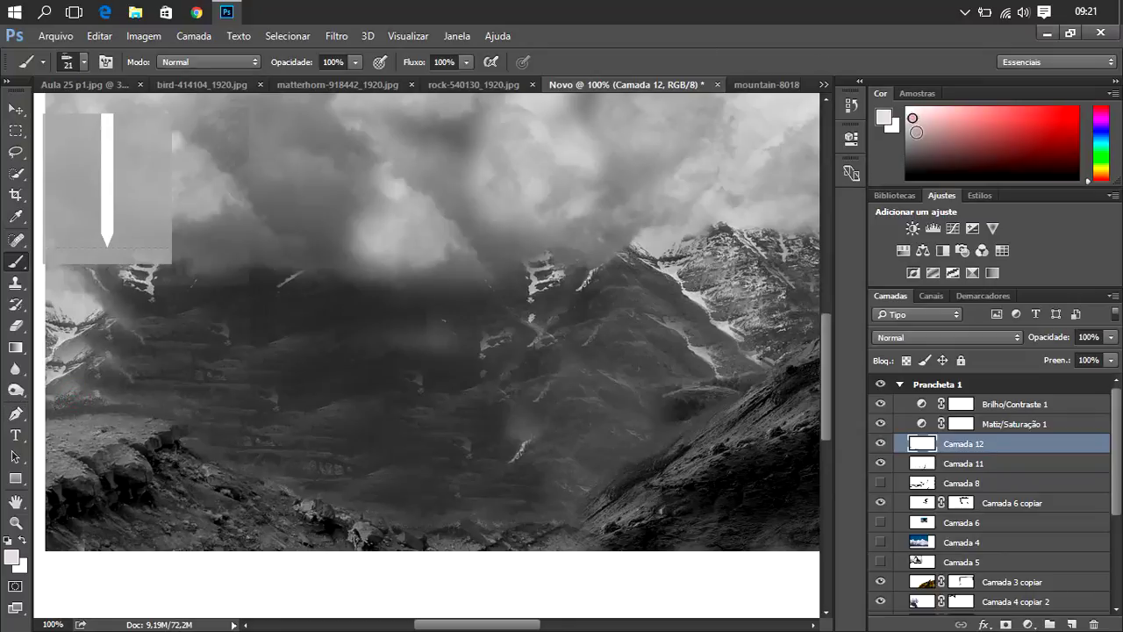
left_click_drag(68, 401, 51, 397)
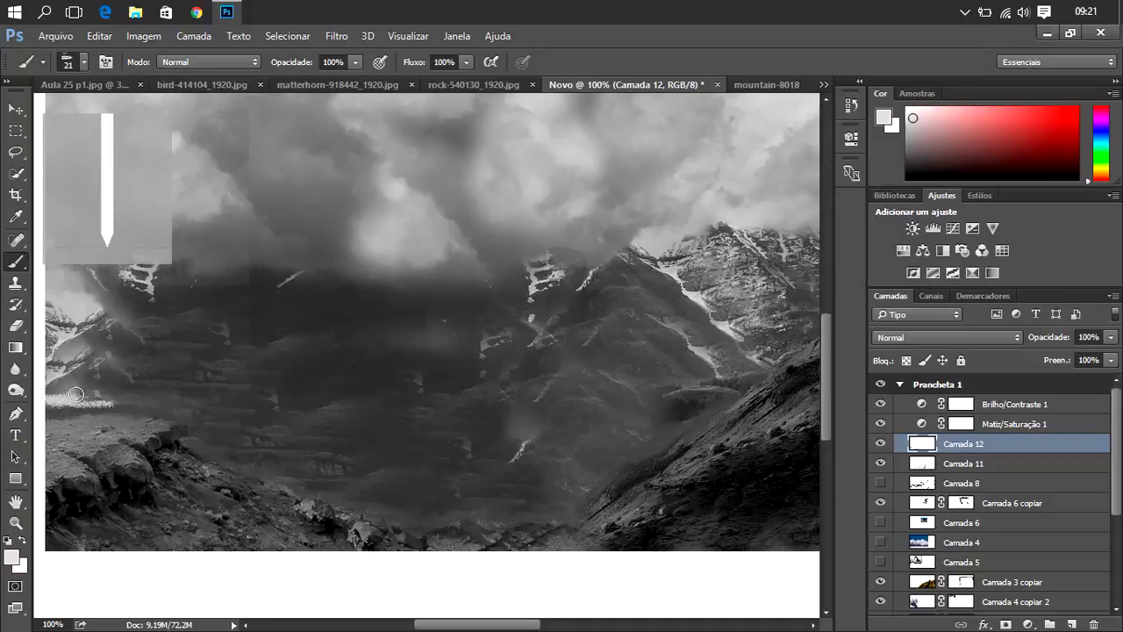
- Switch to a textured bristle brush and scrub faint grey texture over the lower-left rocks
right_click(75, 394)
left_click(184, 541)
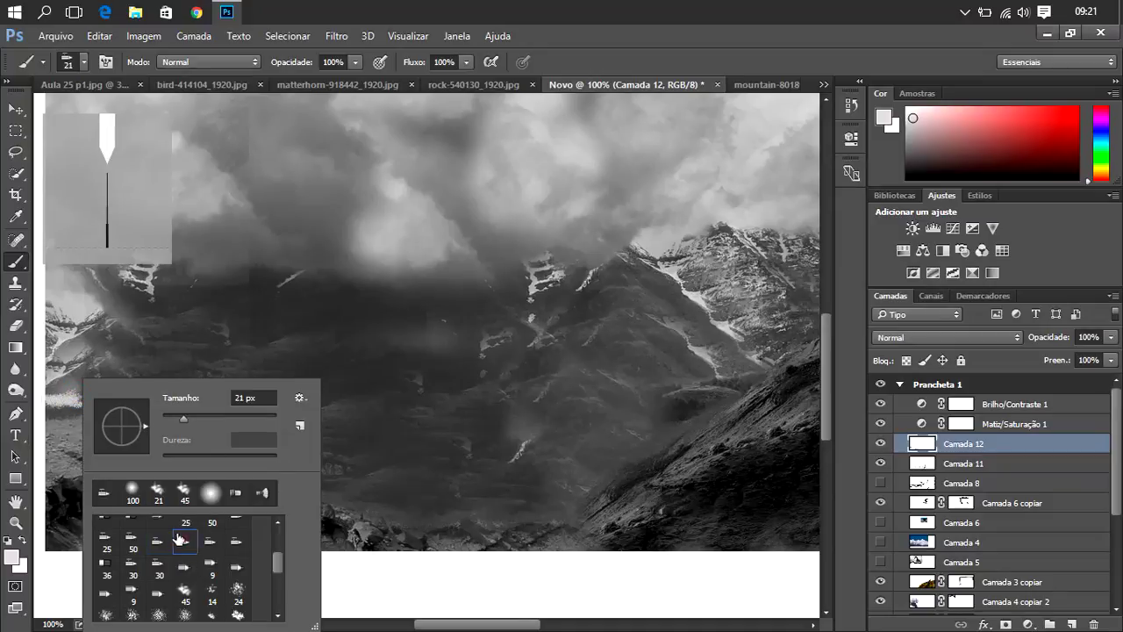
left_click(50, 389)
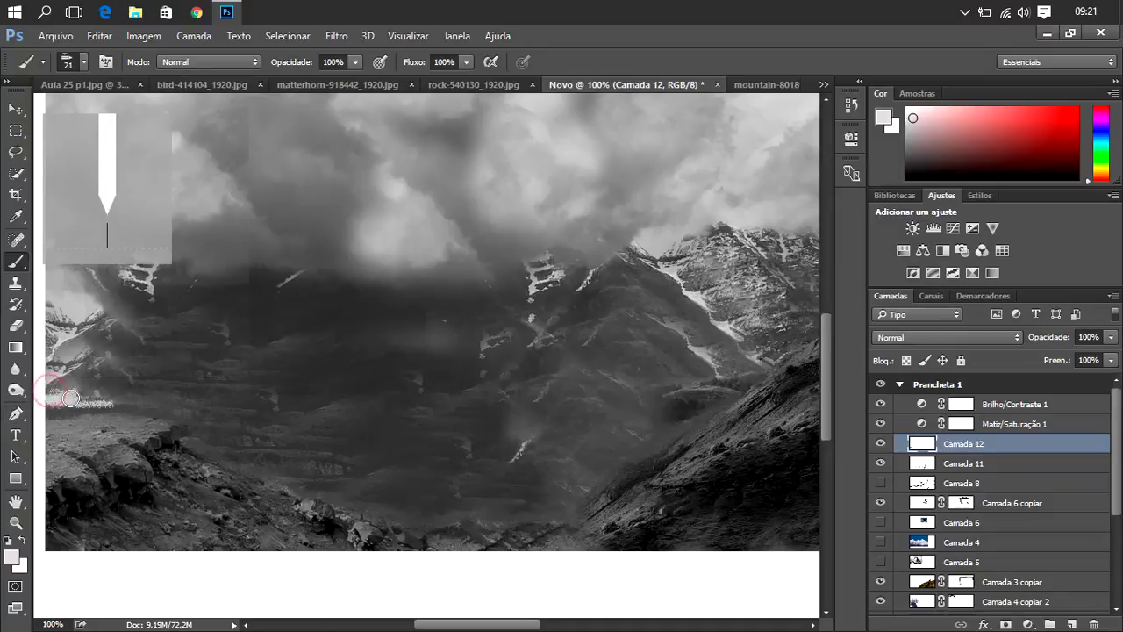
left_click_drag(76, 399, 51, 402)
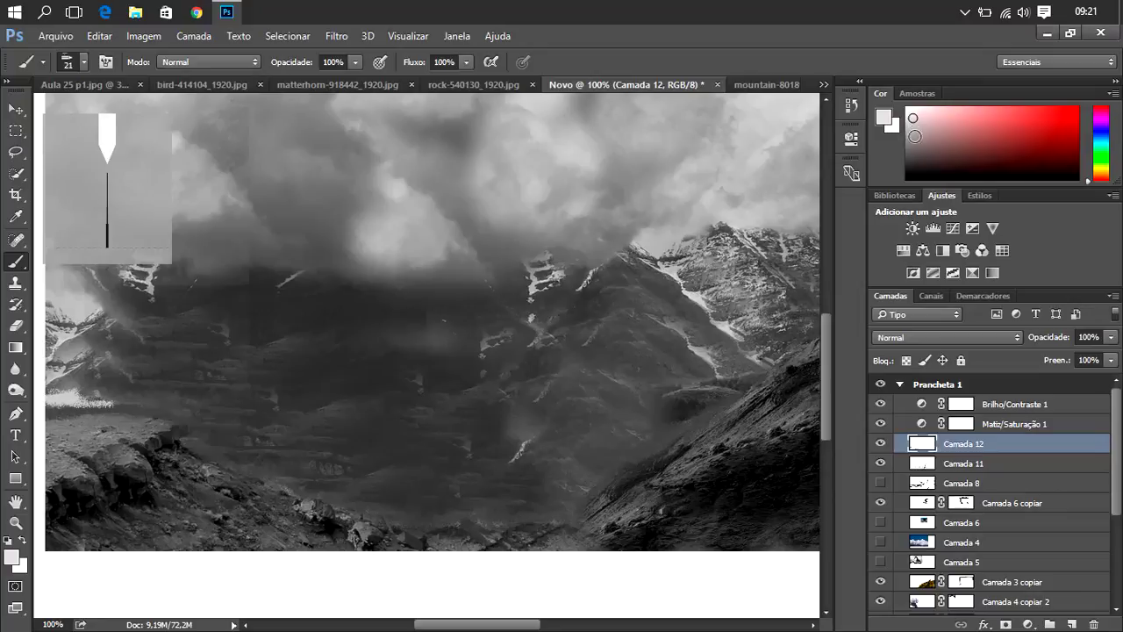
left_click(910, 147)
left_click_drag(88, 384, 76, 400)
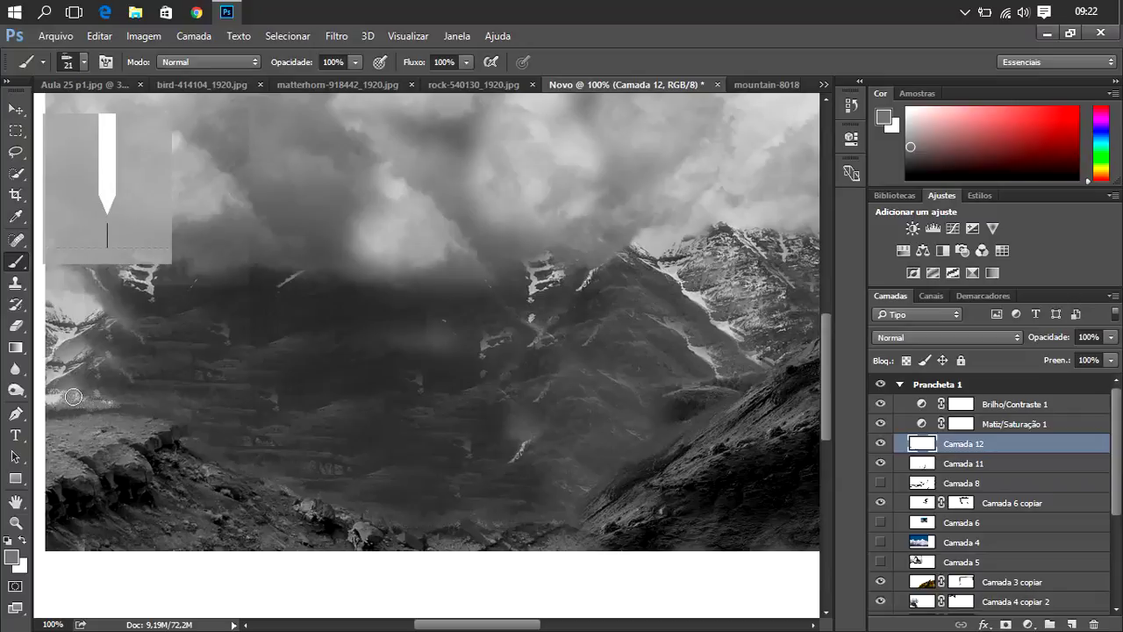
left_click_drag(293, 359, 446, 333)
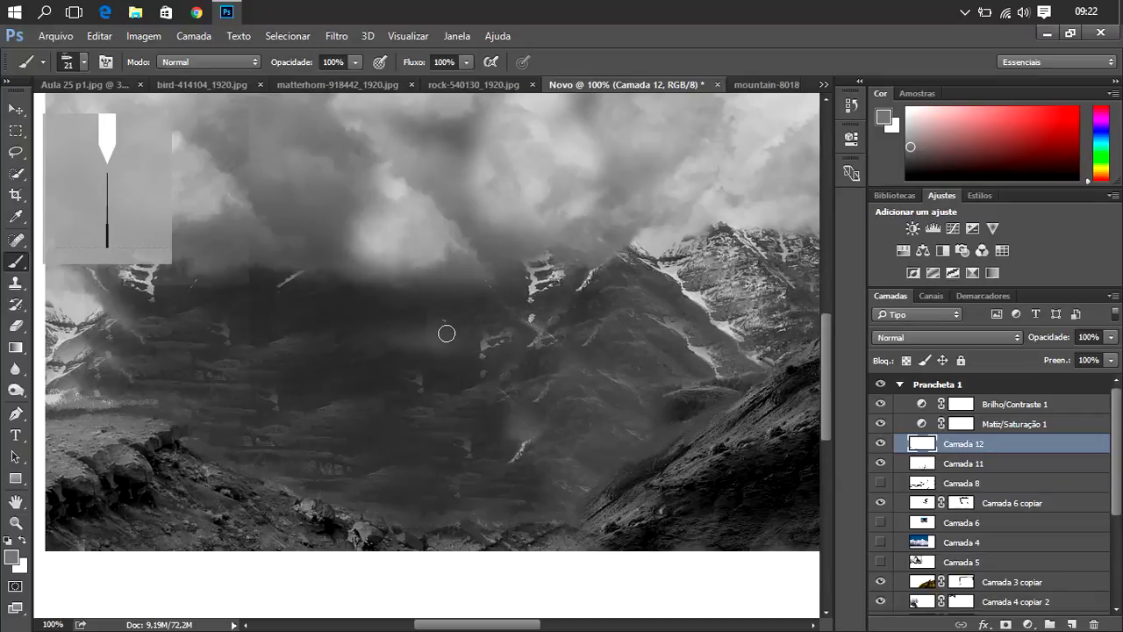
mouse_move(304, 494)
left_mouse_down()
mouse_move(237, 471)
mouse_move(310, 509)
mouse_move(196, 457)
mouse_move(437, 491)
left_mouse_up()
- Select Camada 6 copiar and set up the Clone Stamp at 34 px
left_click_drag(441, 626, 527, 626)
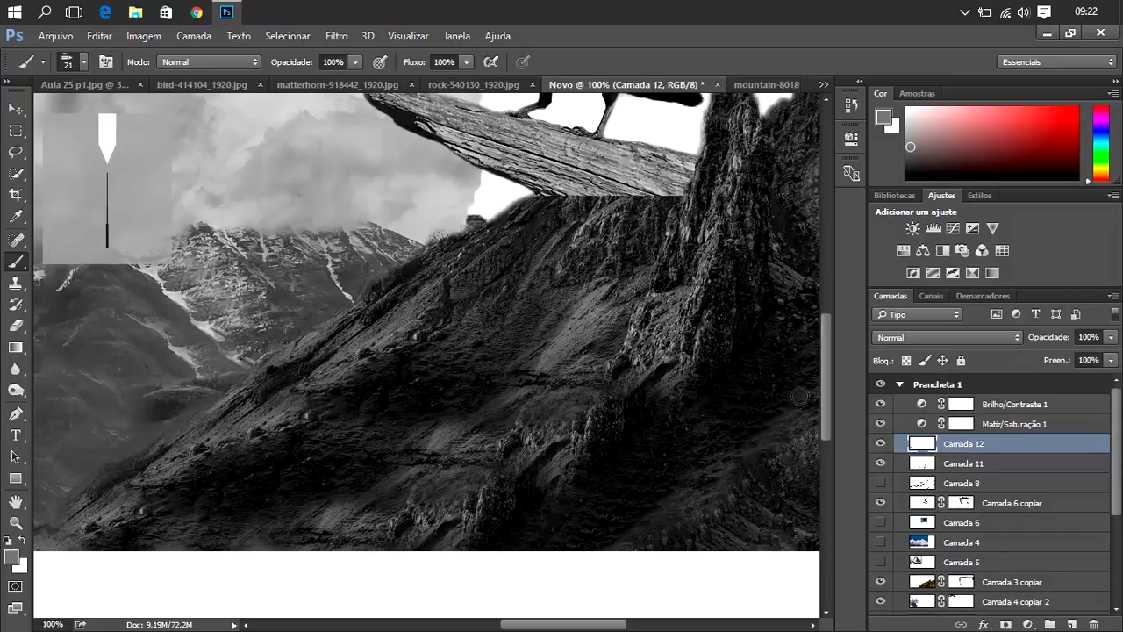
left_click_drag(826, 400, 826, 378)
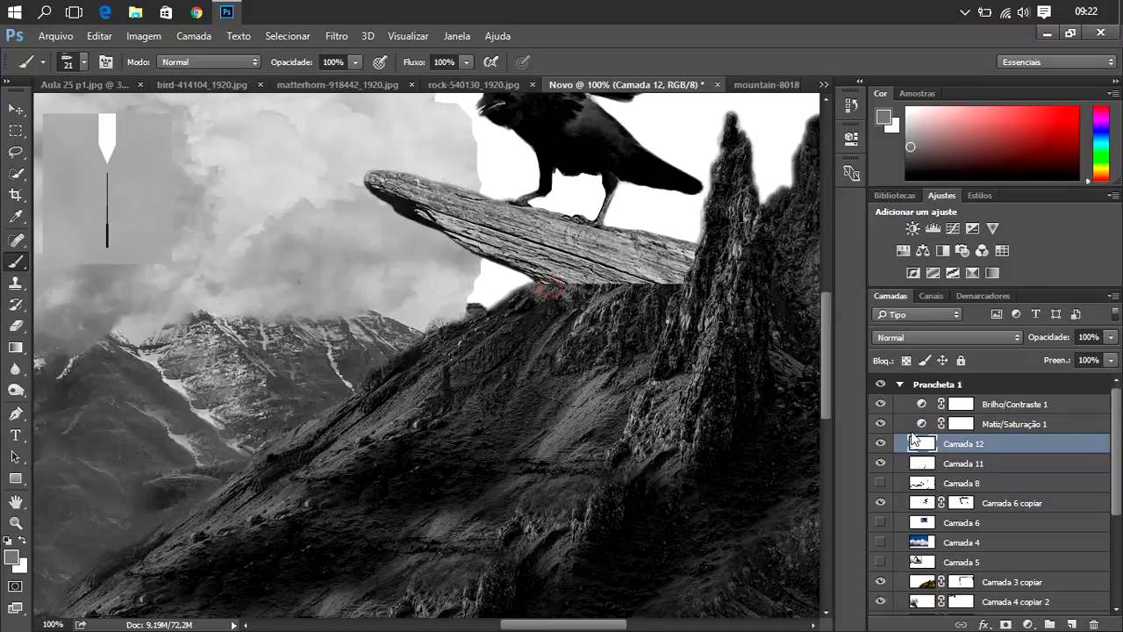
scroll(1114, 425, "down", 1)
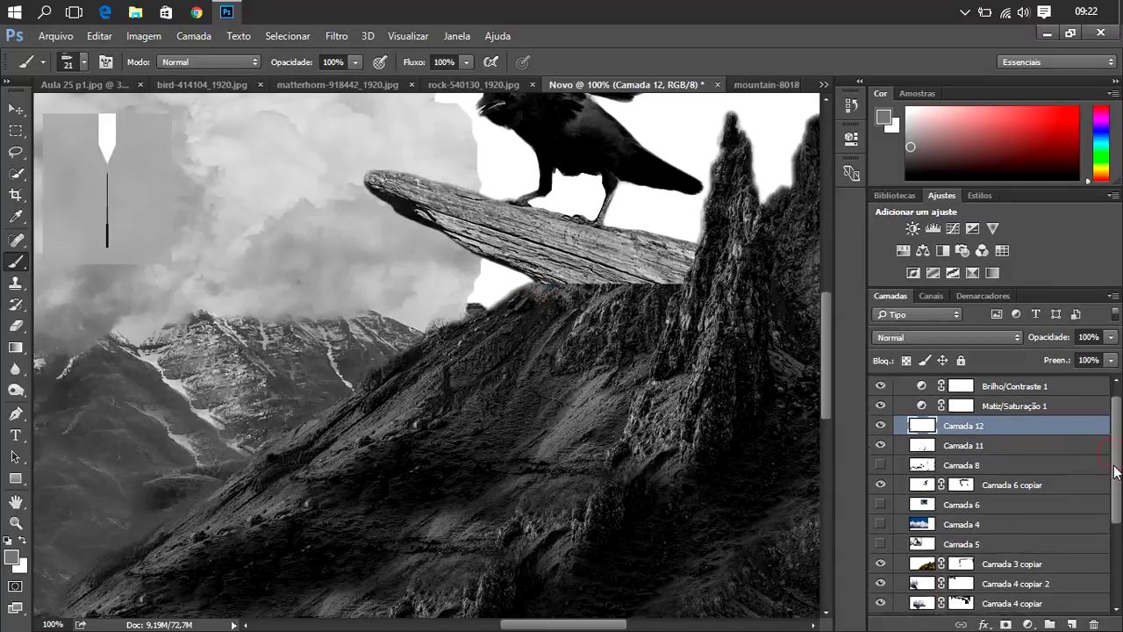
left_click(919, 481)
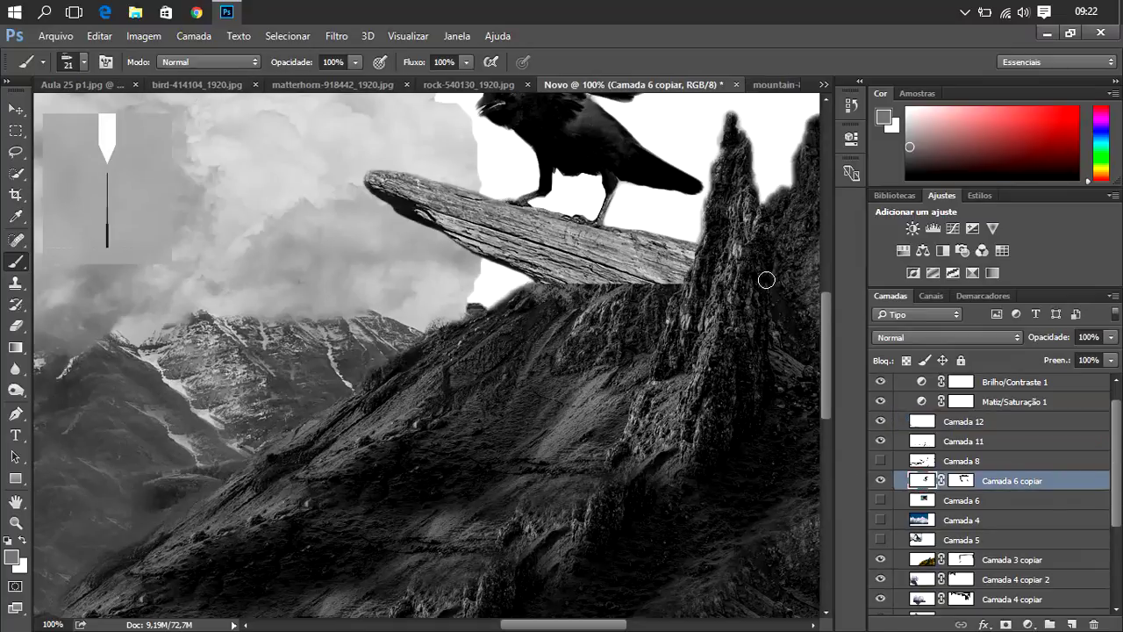
left_click(16, 283)
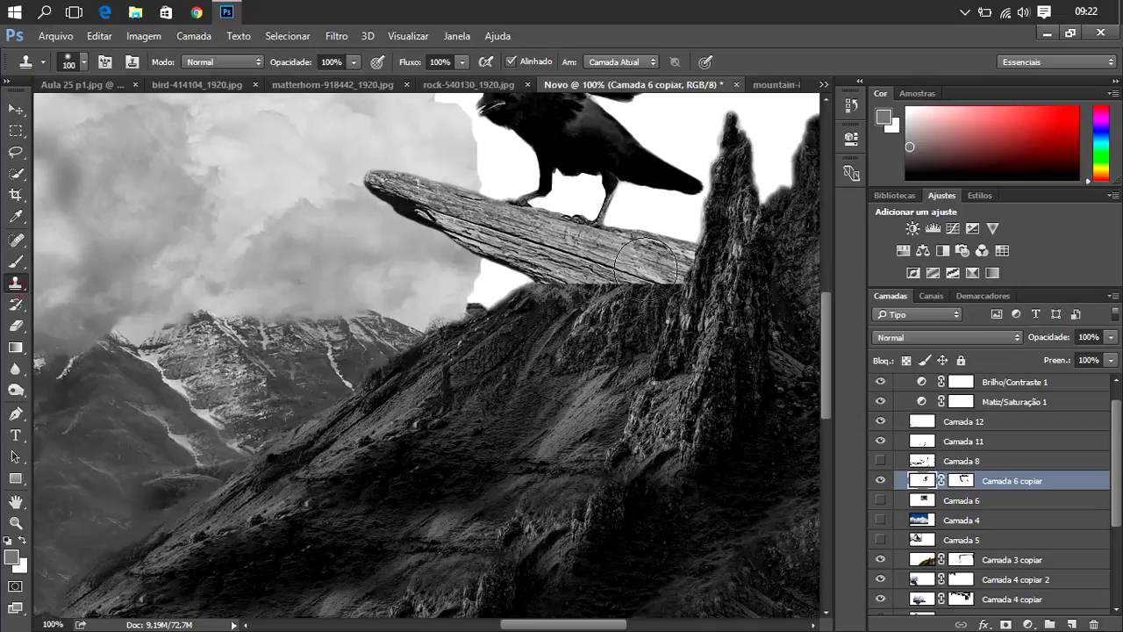
right_click(517, 234)
left_click(620, 277)
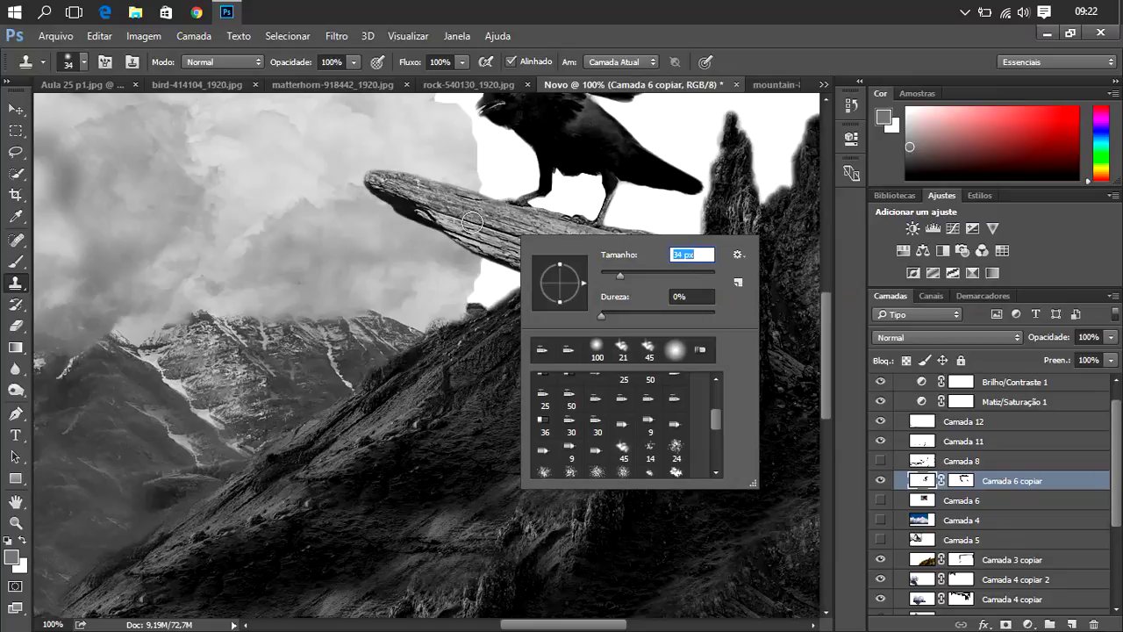
key("Return")
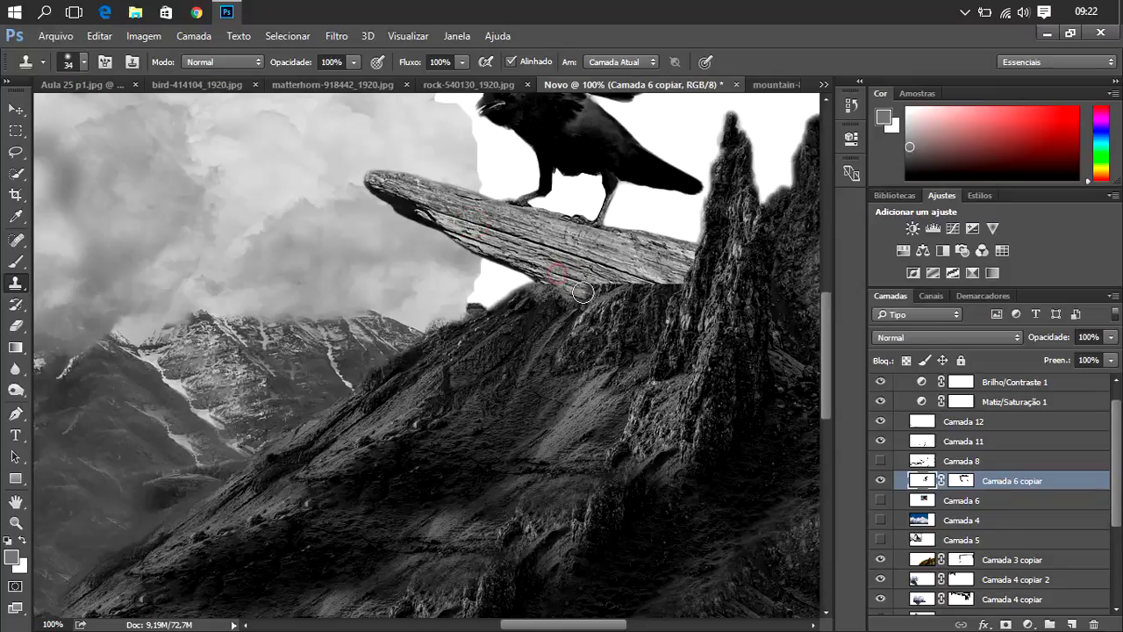
- Patch the plank's underside and grain with cloned wood texture, then return to brushing Camada 12
mouse_move(556, 278)
left_mouse_down()
mouse_move(656, 275)
mouse_move(680, 290)
left_mouse_up()
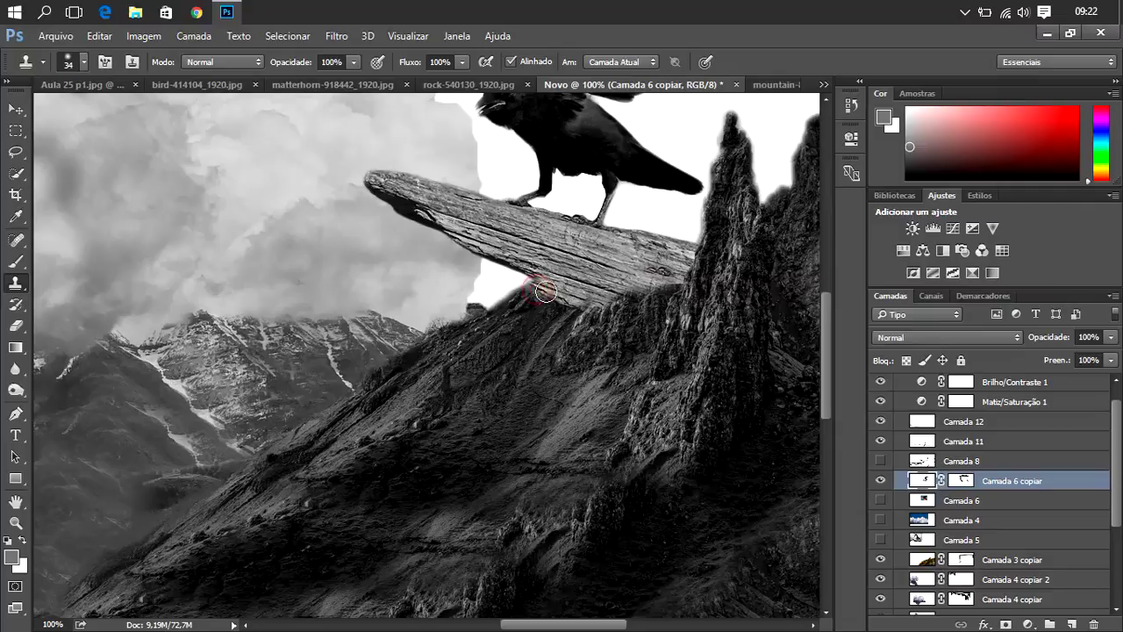
mouse_move(533, 303)
left_mouse_down()
mouse_move(550, 295)
mouse_move(611, 319)
mouse_move(658, 307)
left_mouse_up()
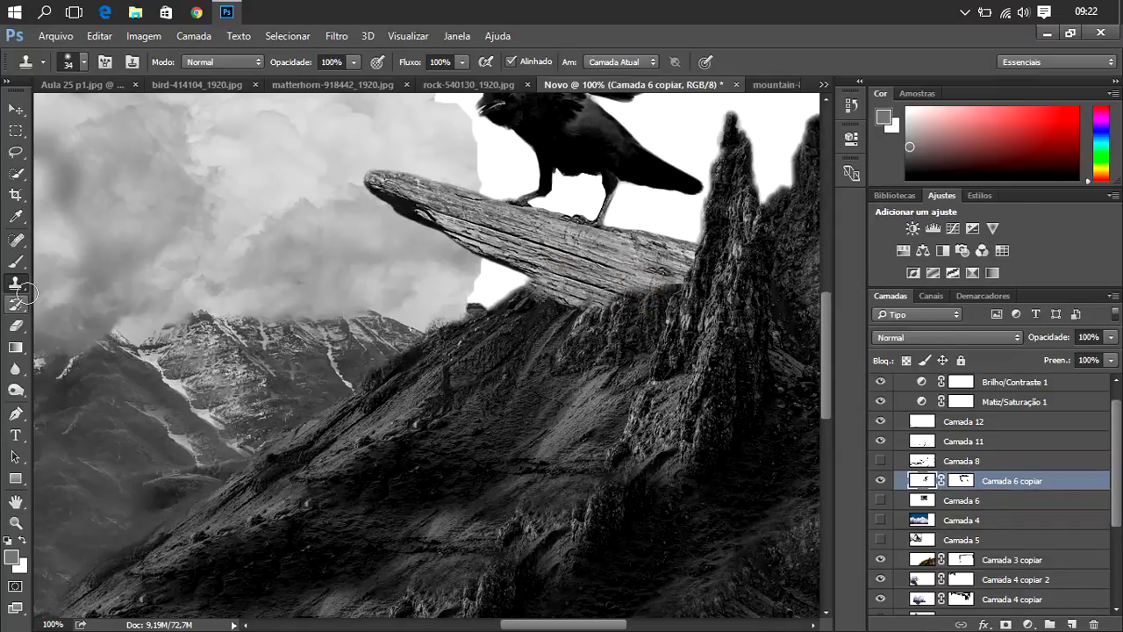
left_click_drag(639, 295, 538, 251)
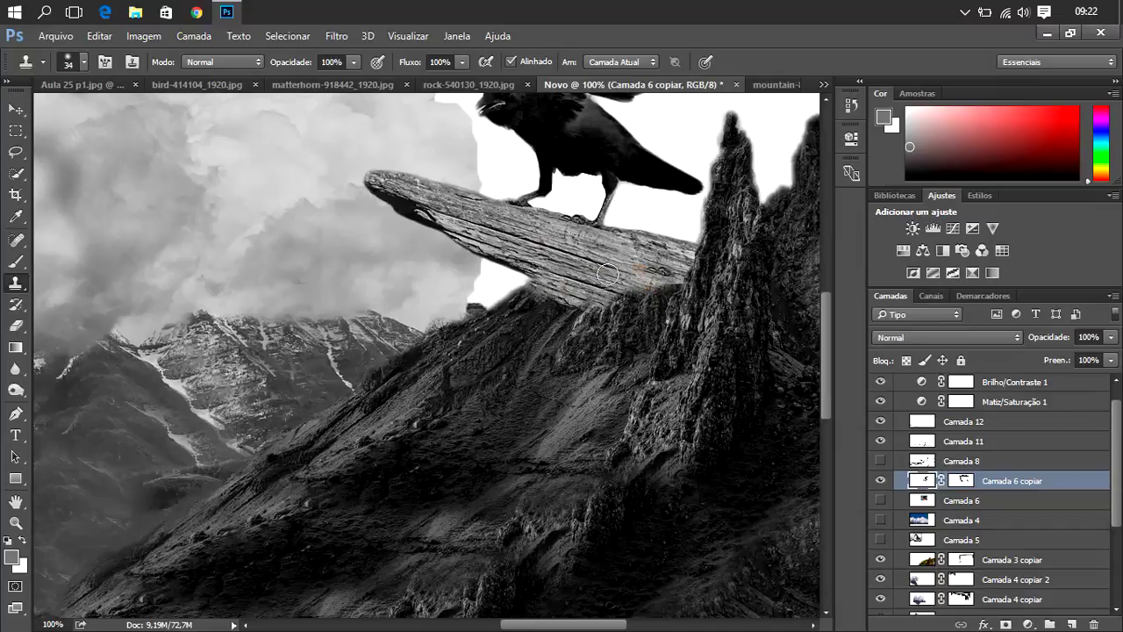
mouse_move(608, 275)
left_mouse_down()
mouse_move(562, 261)
mouse_move(544, 293)
mouse_move(664, 296)
mouse_move(519, 241)
left_mouse_up()
mouse_move(827, 345)
left_mouse_down()
mouse_move(823, 311)
mouse_move(821, 349)
left_mouse_up()
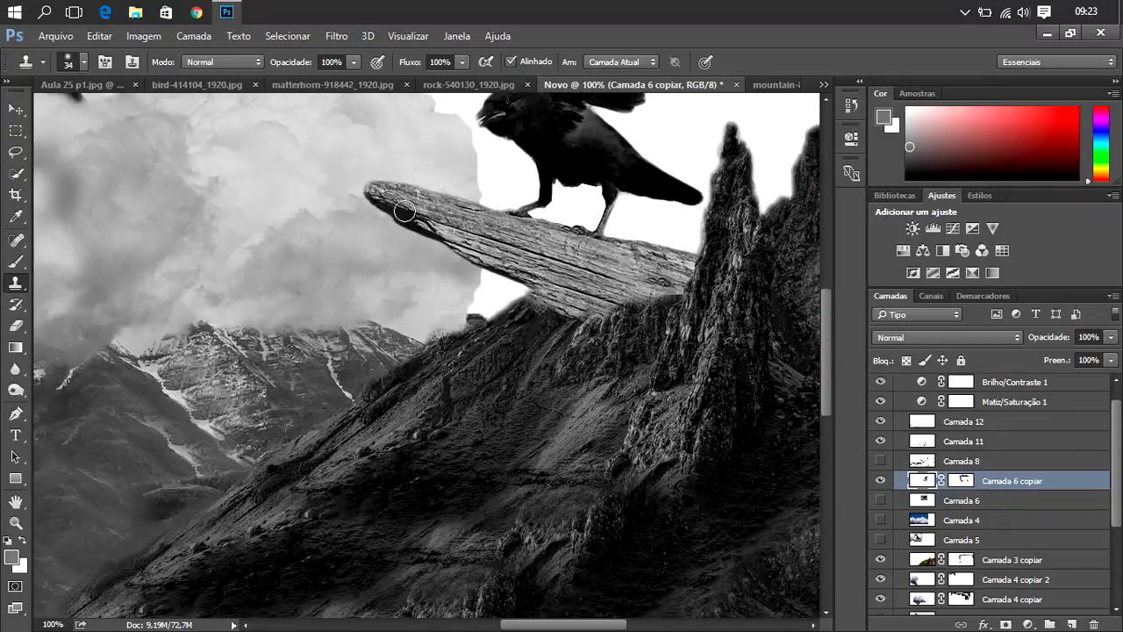
left_click(15, 261)
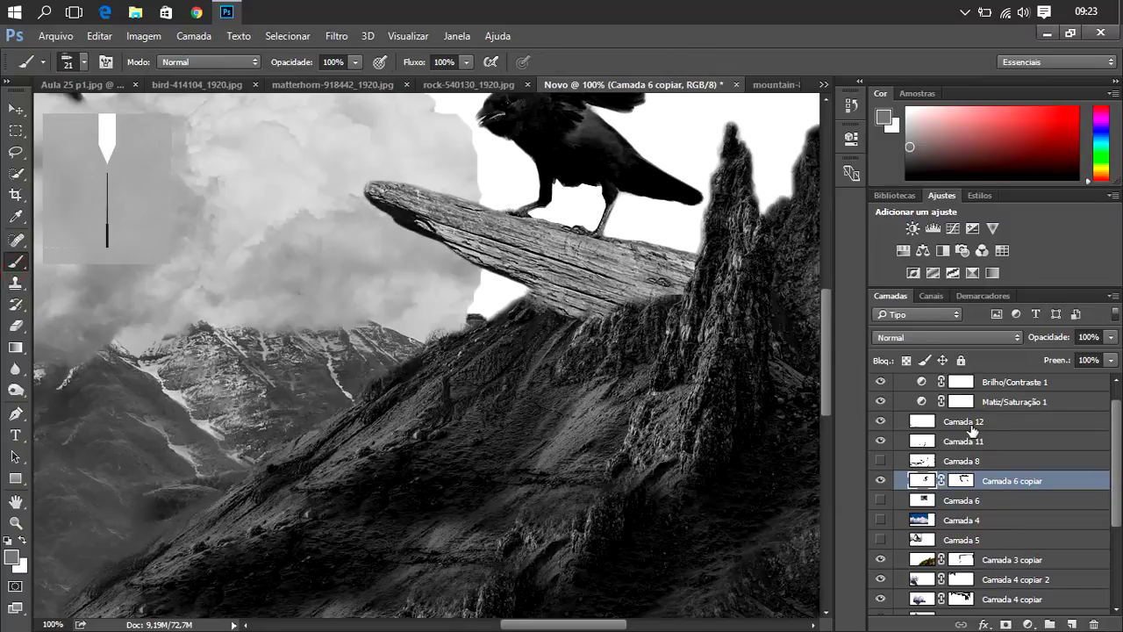
left_click(596, 323, "ctrl")
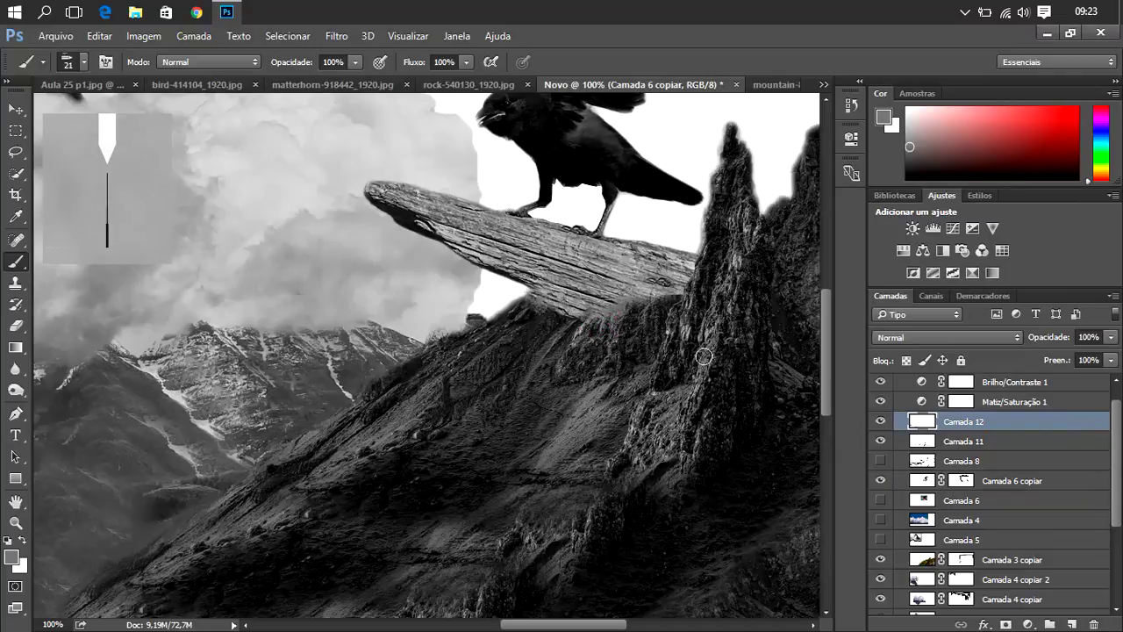
- Sample a dark rock tone and paint shadow along the log's base and lower edge at 200% zoom
left_click(883, 118)
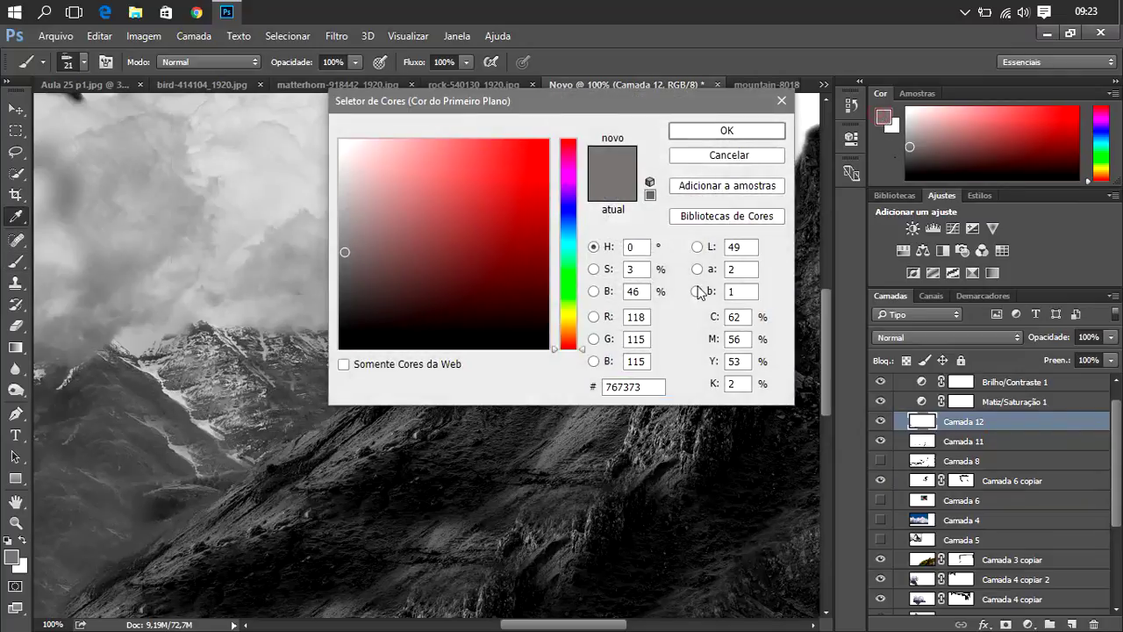
left_click(712, 434)
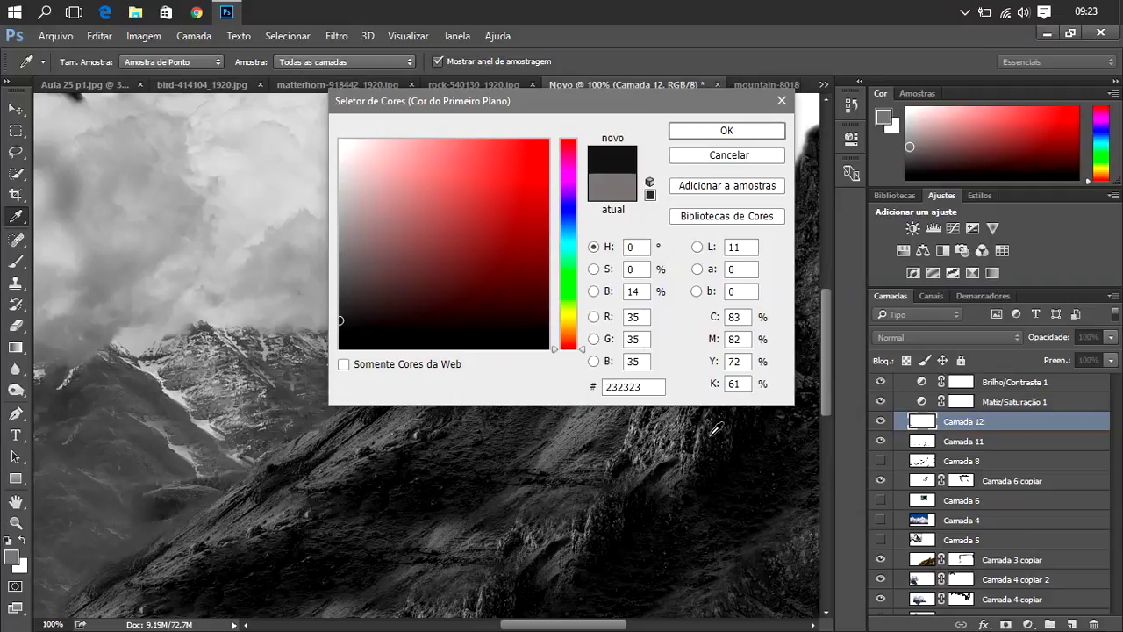
left_click(724, 130)
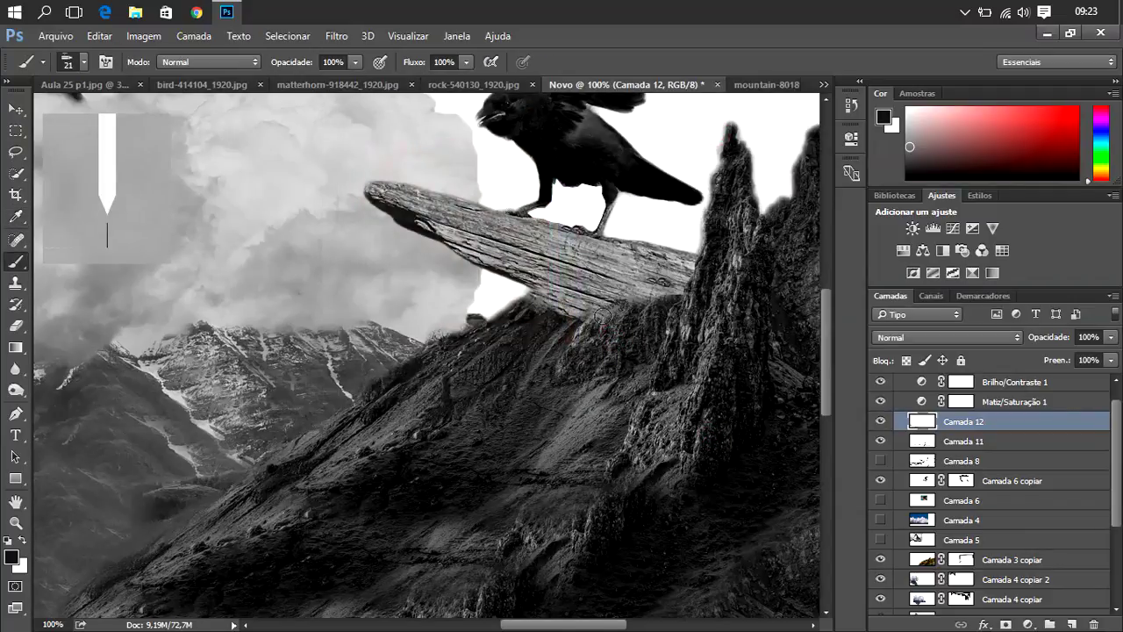
mouse_move(605, 314)
left_mouse_down()
mouse_move(670, 295)
mouse_move(599, 300)
mouse_move(684, 279)
mouse_move(578, 311)
left_mouse_up()
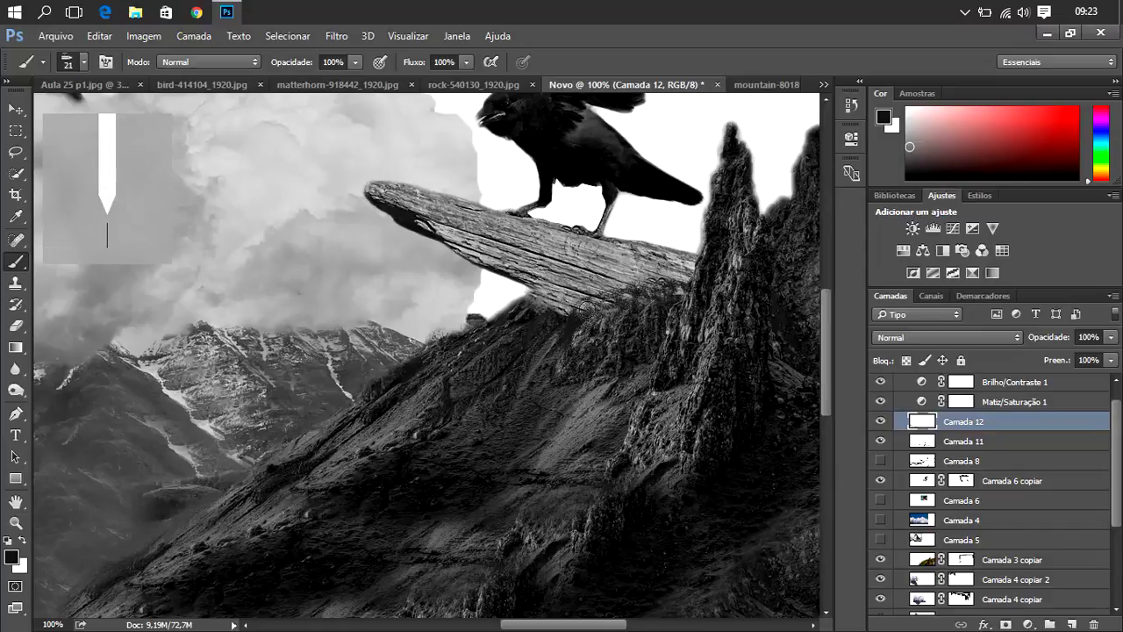
left_click_drag(588, 302, 636, 300)
left_click(664, 288, "alt")
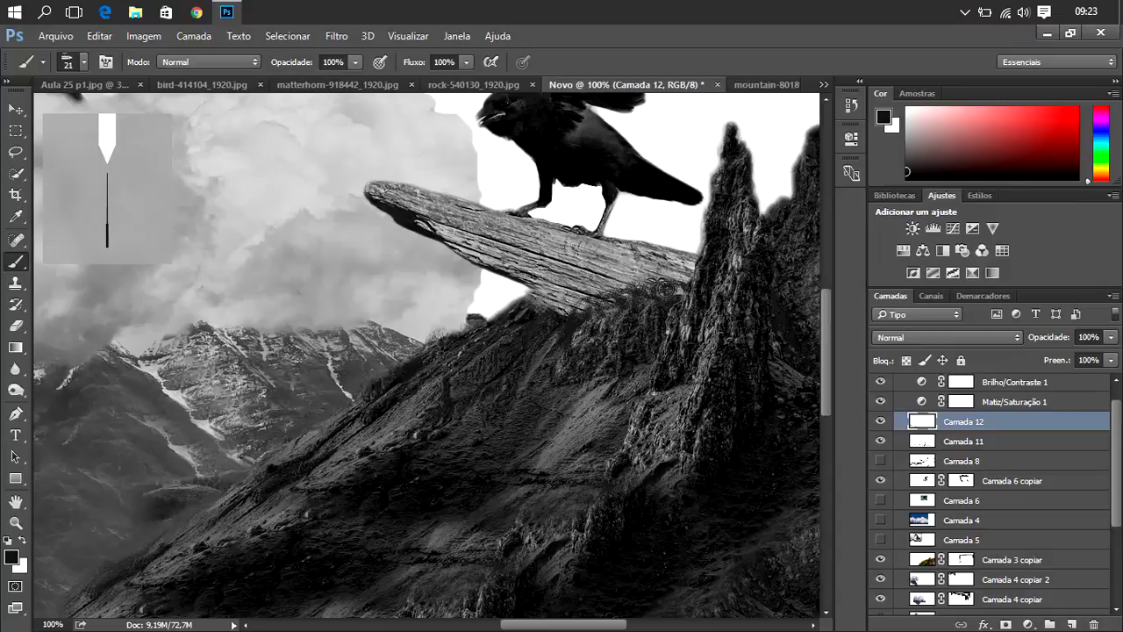
key("ctrl+plus")
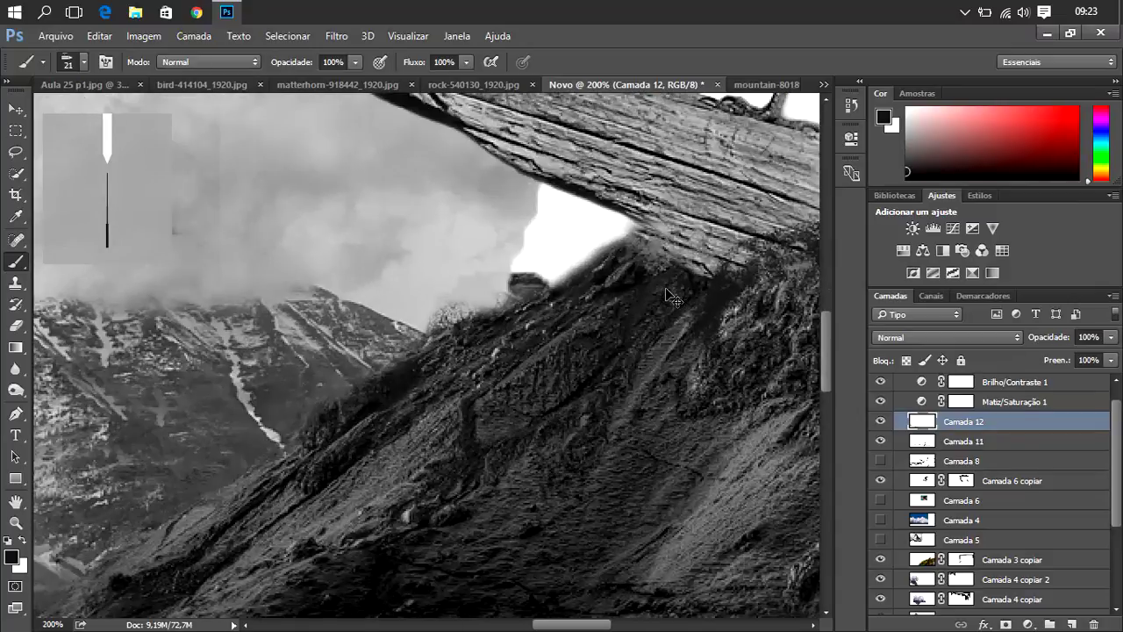
left_click_drag(687, 285, 709, 301)
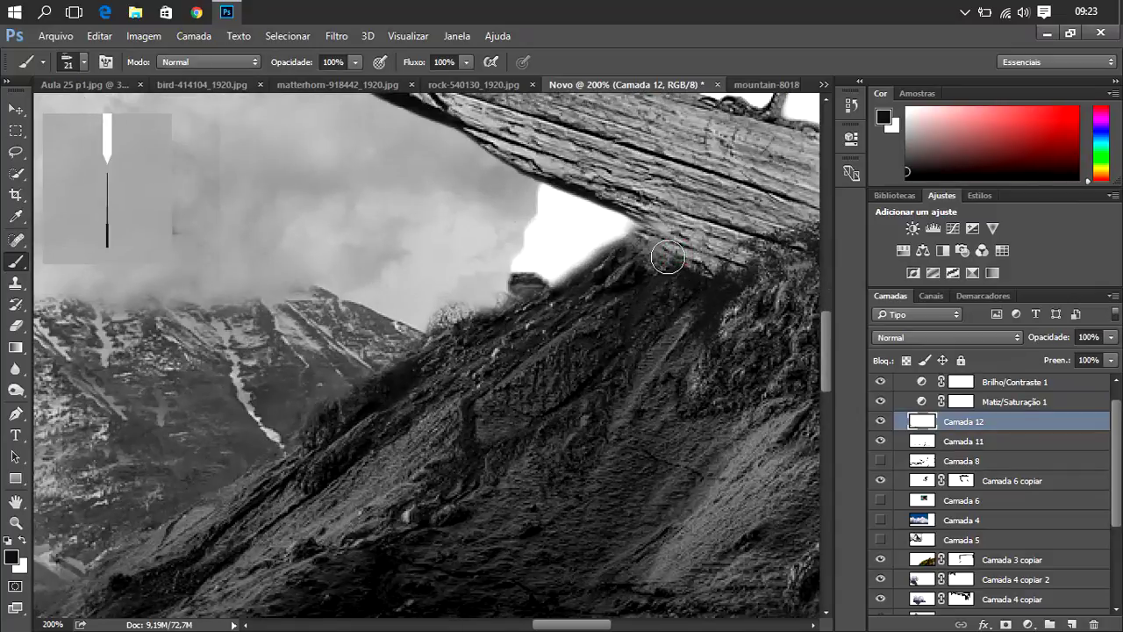
mouse_move(667, 264)
left_mouse_down()
mouse_move(645, 254)
mouse_move(634, 268)
mouse_move(644, 313)
left_mouse_up()
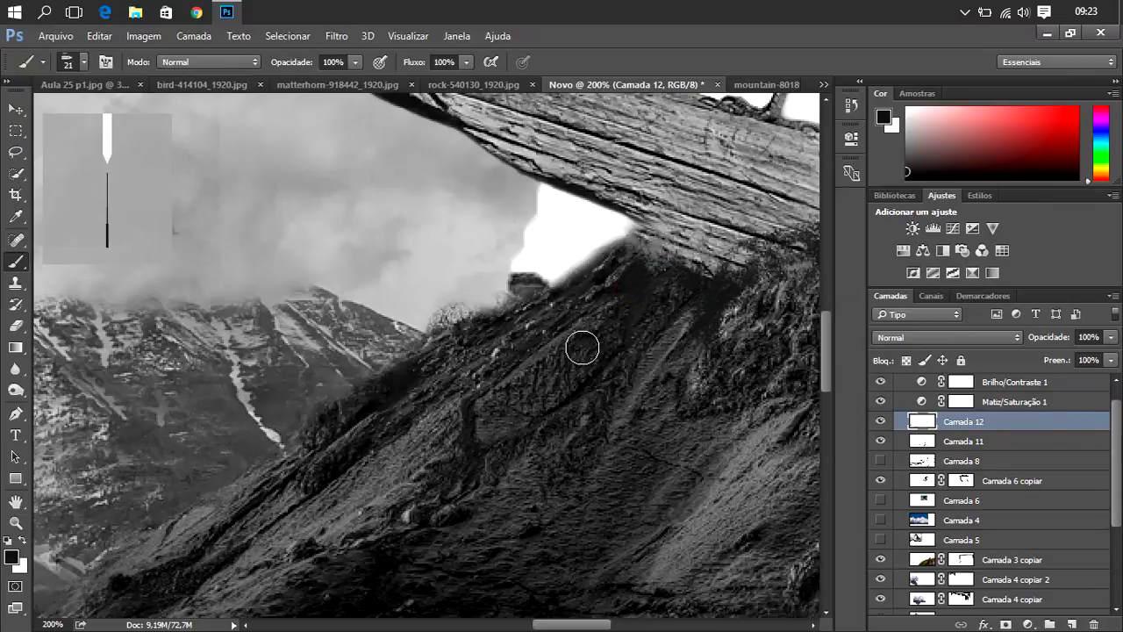
- Resample a dark shadow tone from the image as the new foreground colour
left_click(924, 140)
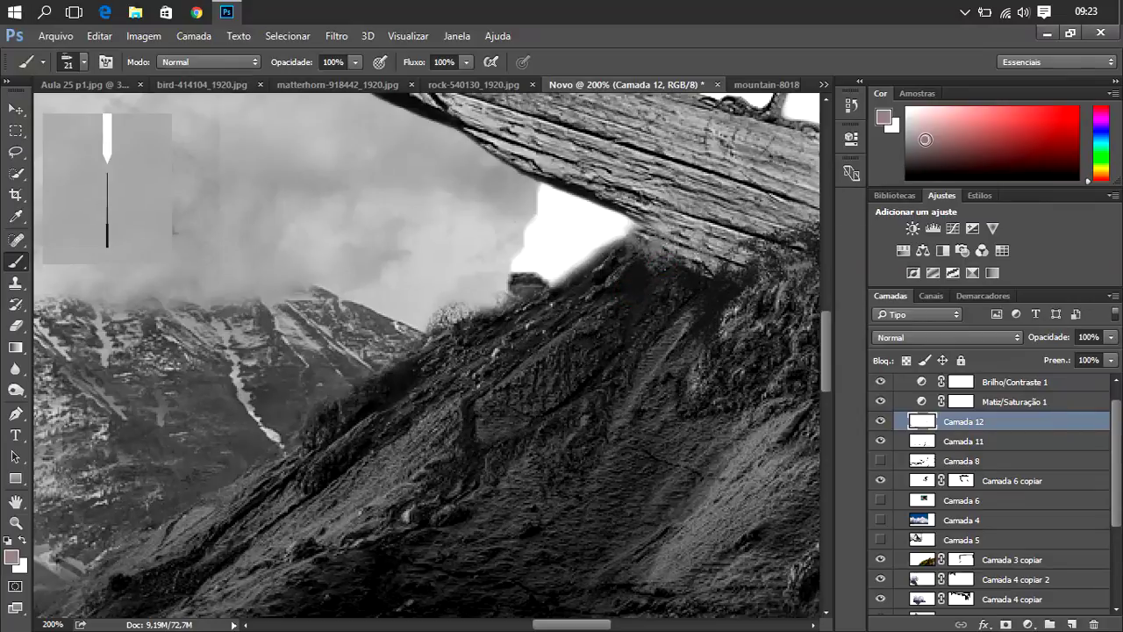
left_click_drag(928, 141, 965, 151)
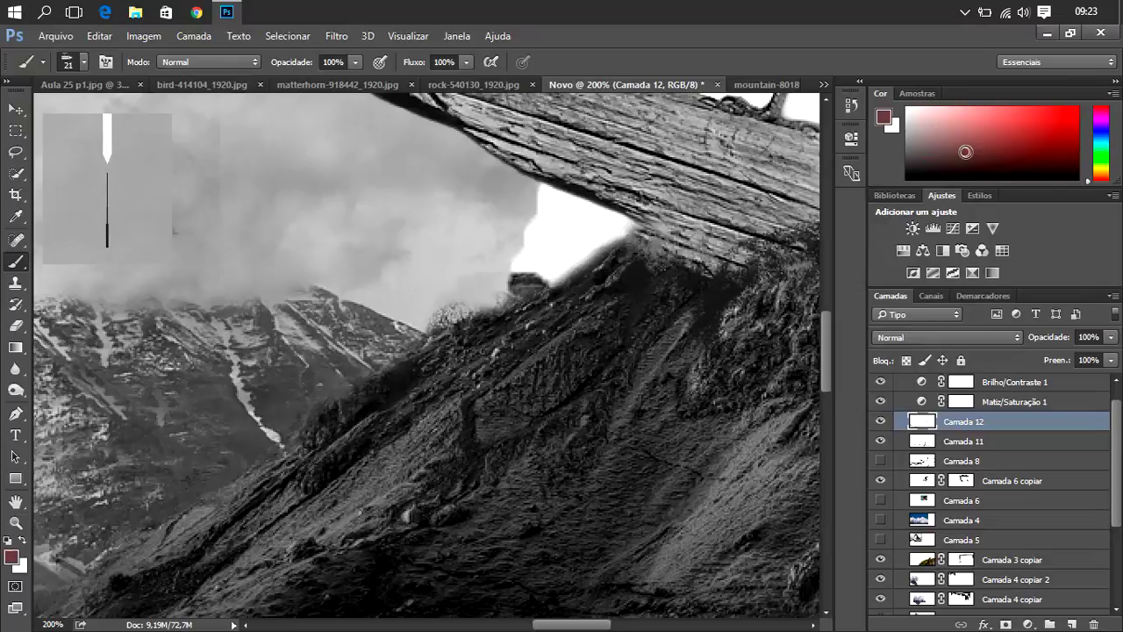
left_click(883, 120)
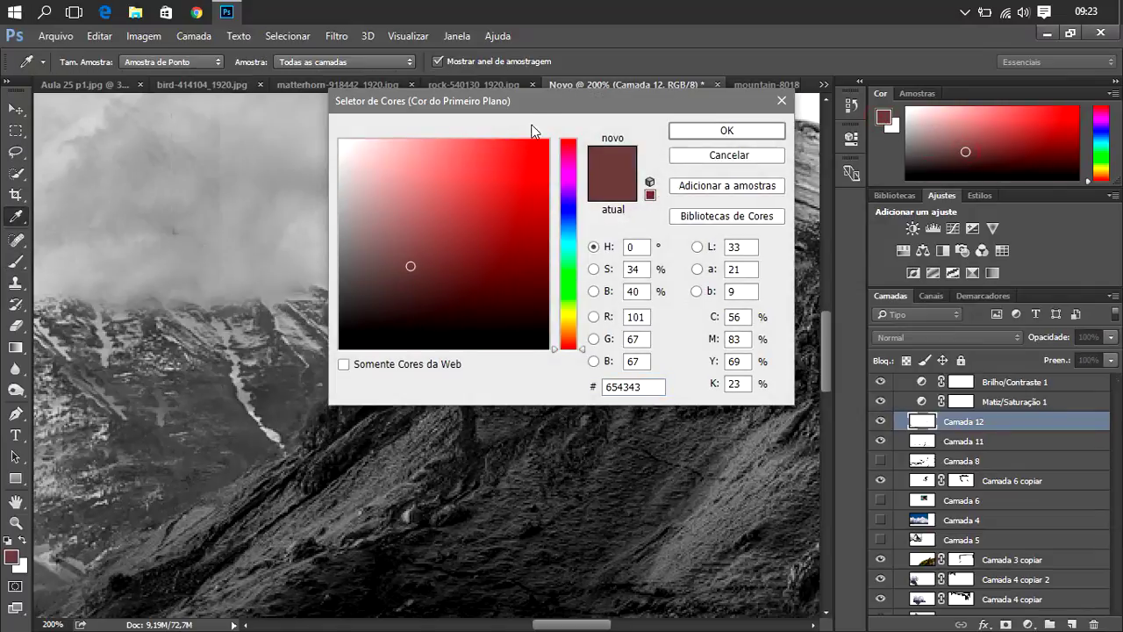
left_click_drag(748, 110, 1036, 101)
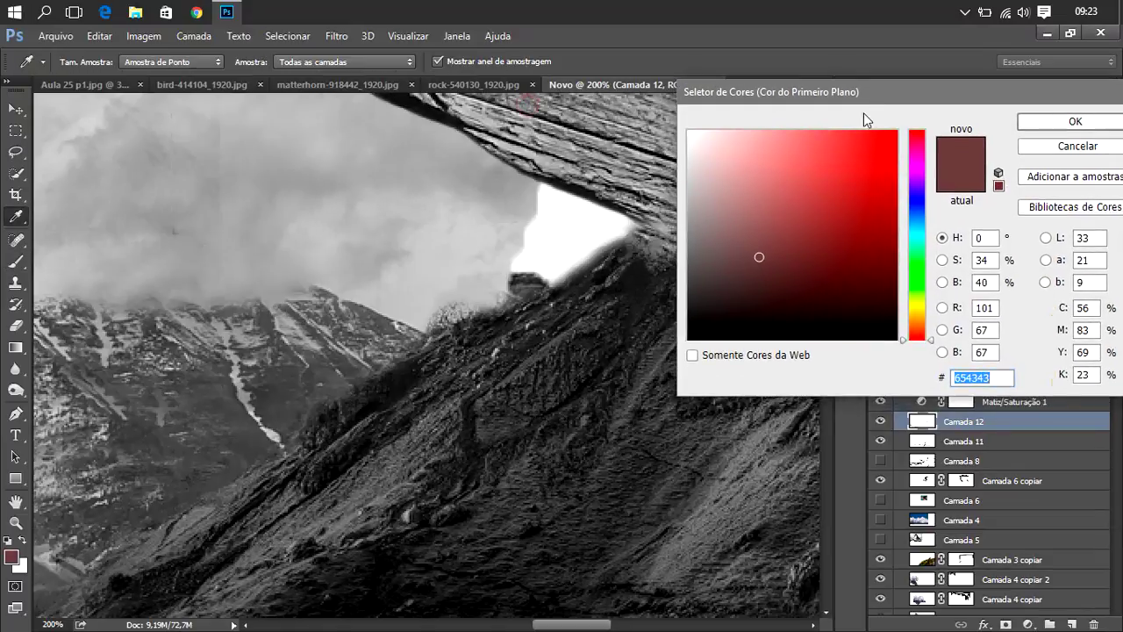
left_click(612, 286)
left_click(1048, 123)
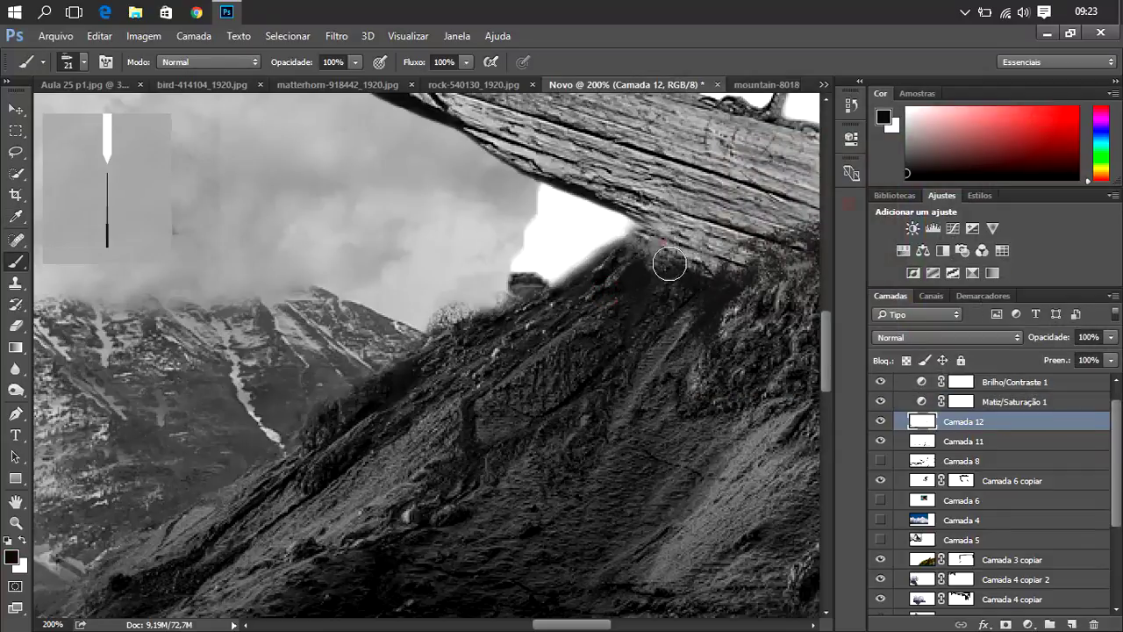
- With a 21 px soft brush, paint shadows at the gap's edge and down the slope under the log
right_click(646, 260)
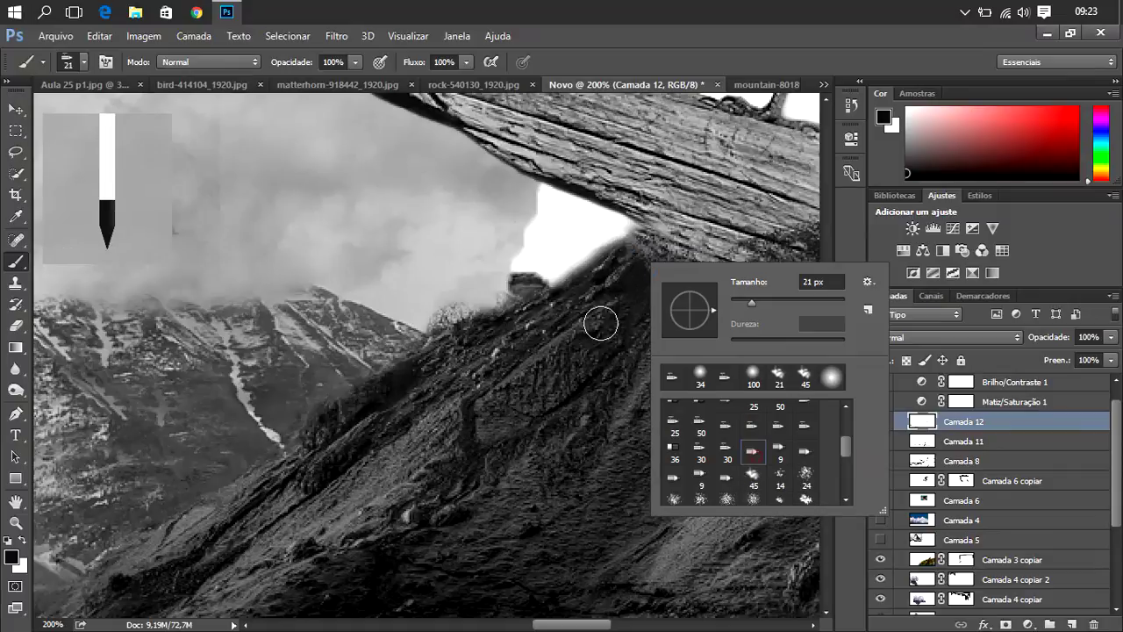
left_click(614, 225)
left_click_drag(619, 230, 624, 224)
left_click_drag(581, 272, 619, 233)
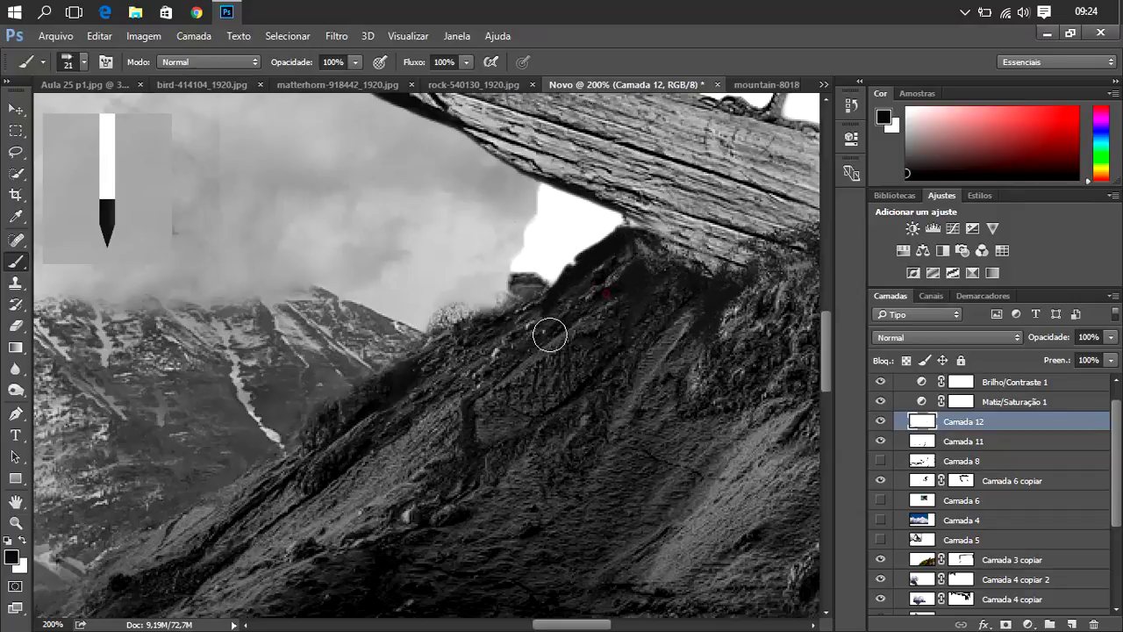
left_click_drag(624, 318, 648, 312)
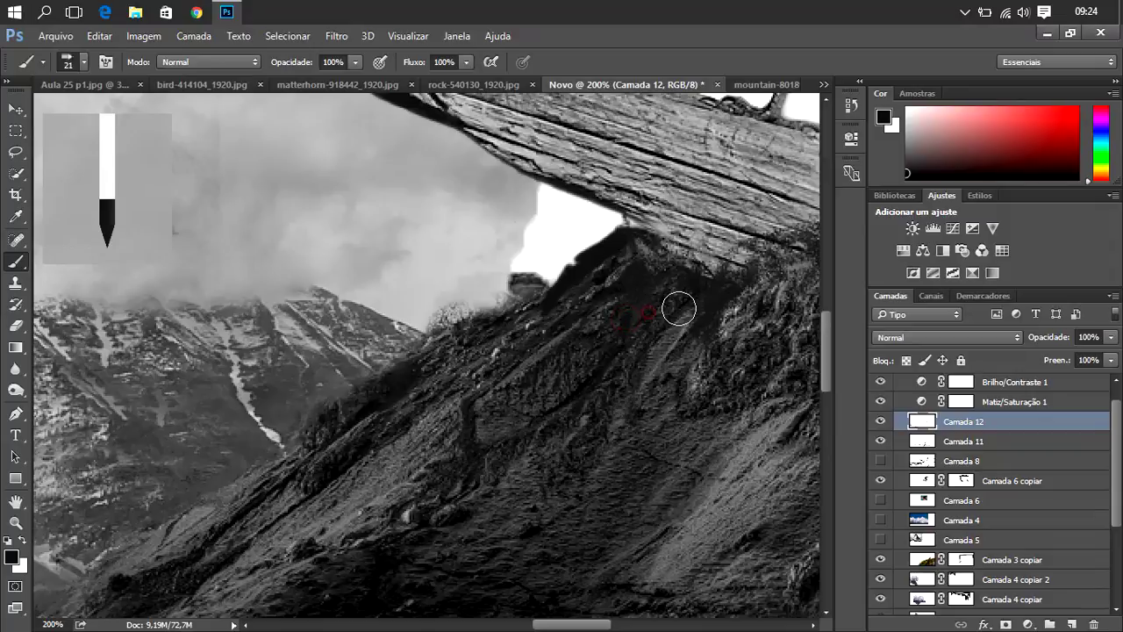
left_click_drag(718, 299, 701, 379)
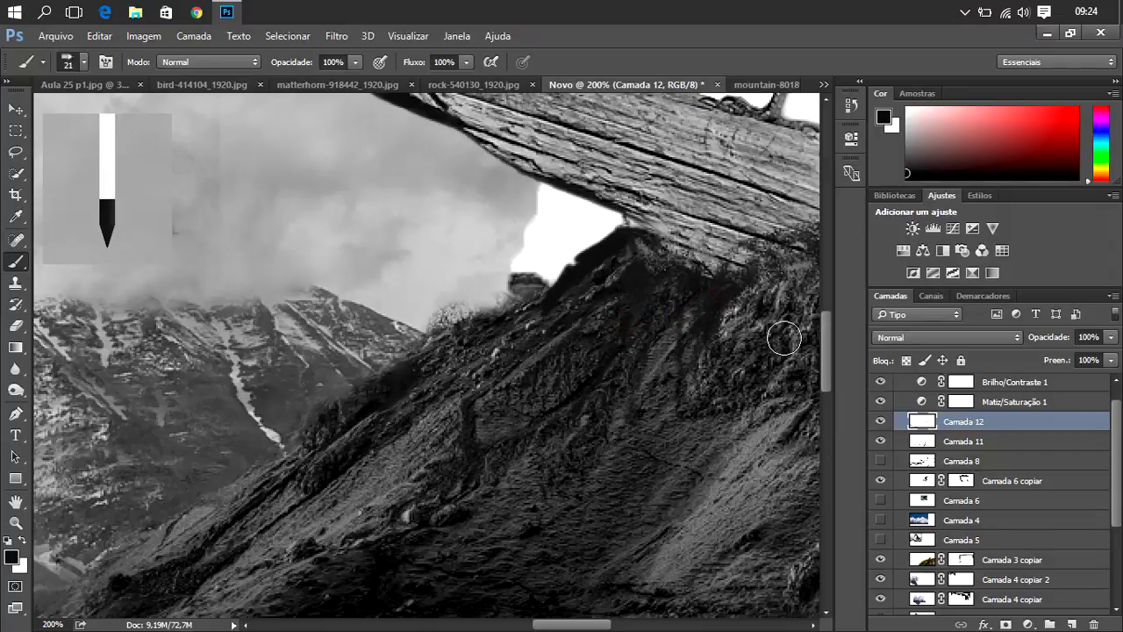
- Lower the Camada 12 shadow layer's opacity to 70%
left_click(1112, 338)
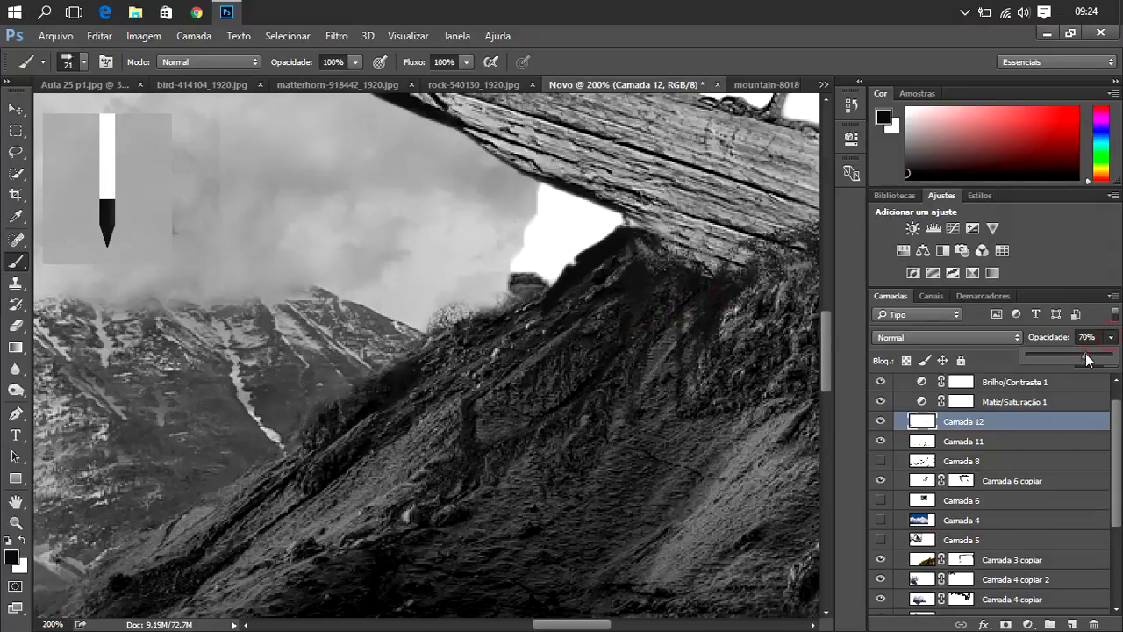
left_click_drag(1086, 360, 1080, 363)
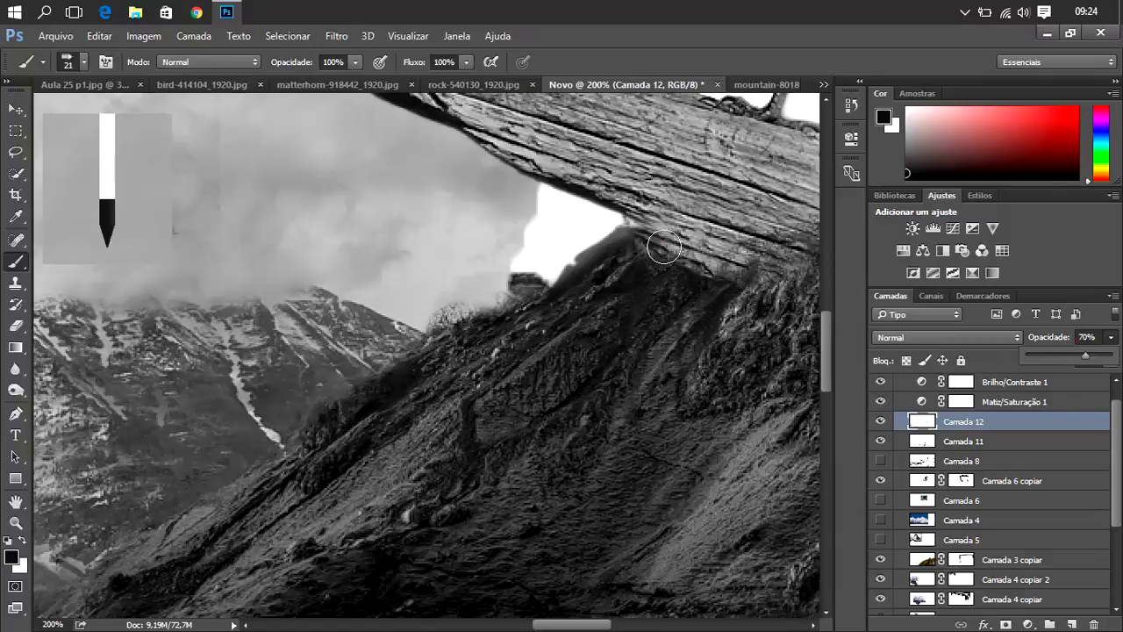
left_click(659, 249)
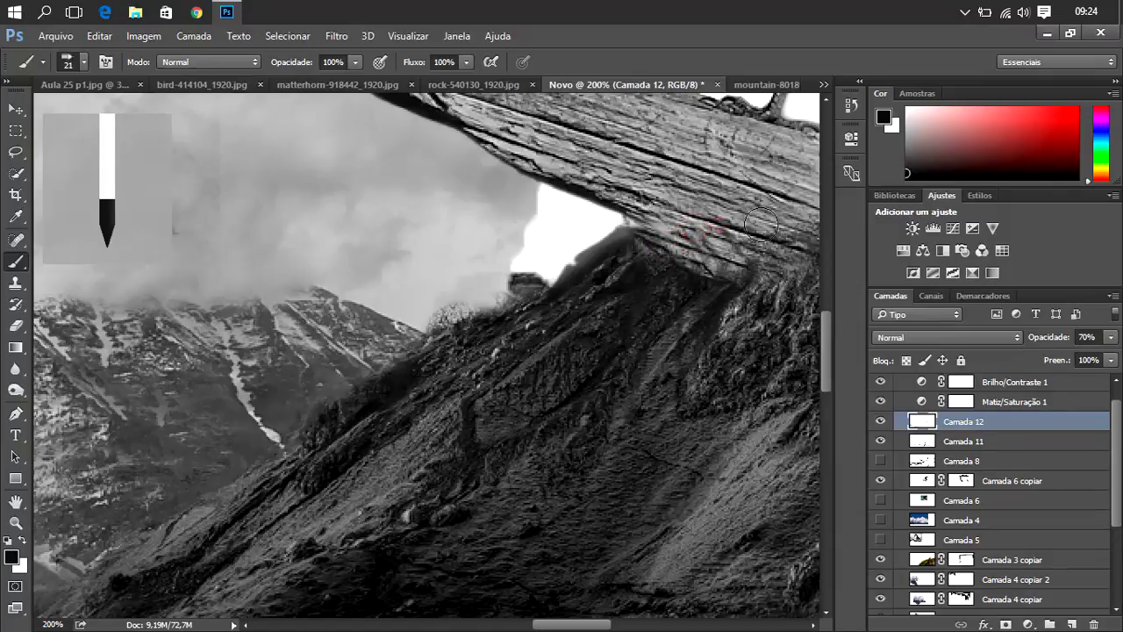
left_click_drag(582, 626, 619, 626)
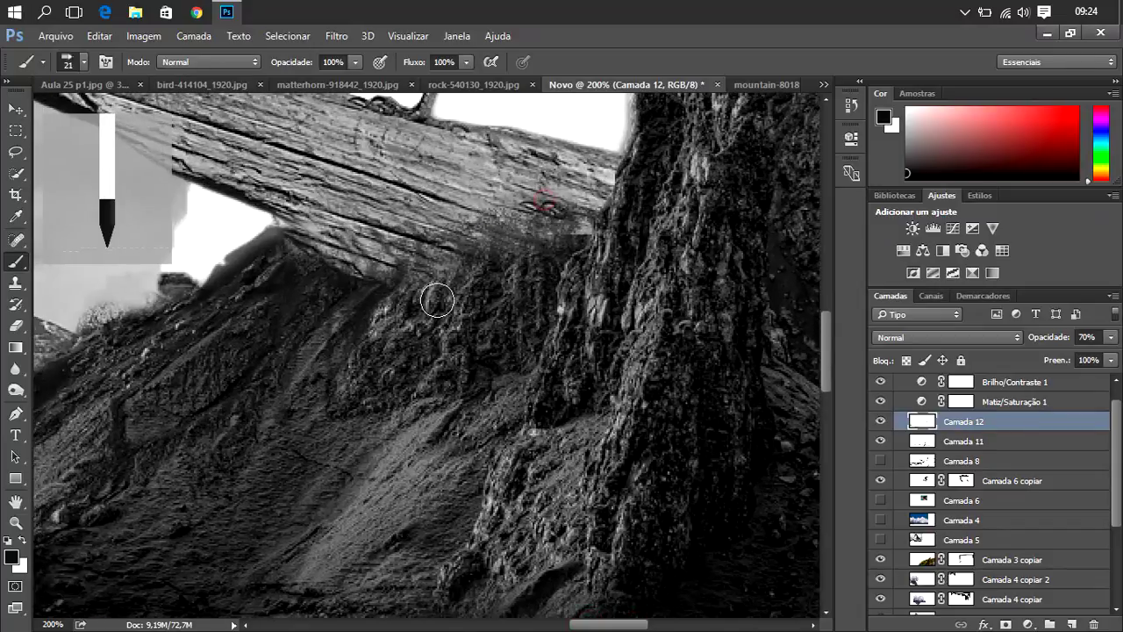
- Dab shadow where the log meets the trunk and along its top edge, then zoom back out to 100%
left_click(489, 232)
left_click(519, 131)
mouse_move(568, 136)
left_mouse_down()
mouse_move(628, 149)
mouse_move(589, 150)
mouse_move(620, 152)
mouse_move(570, 133)
left_mouse_up()
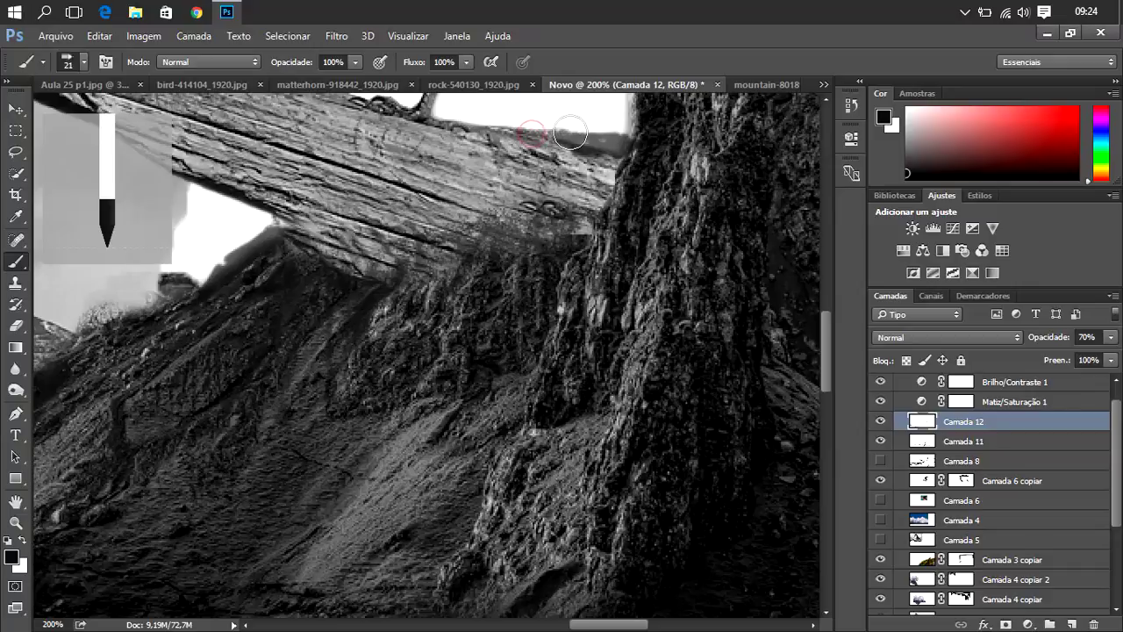
key("ctrl+minus")
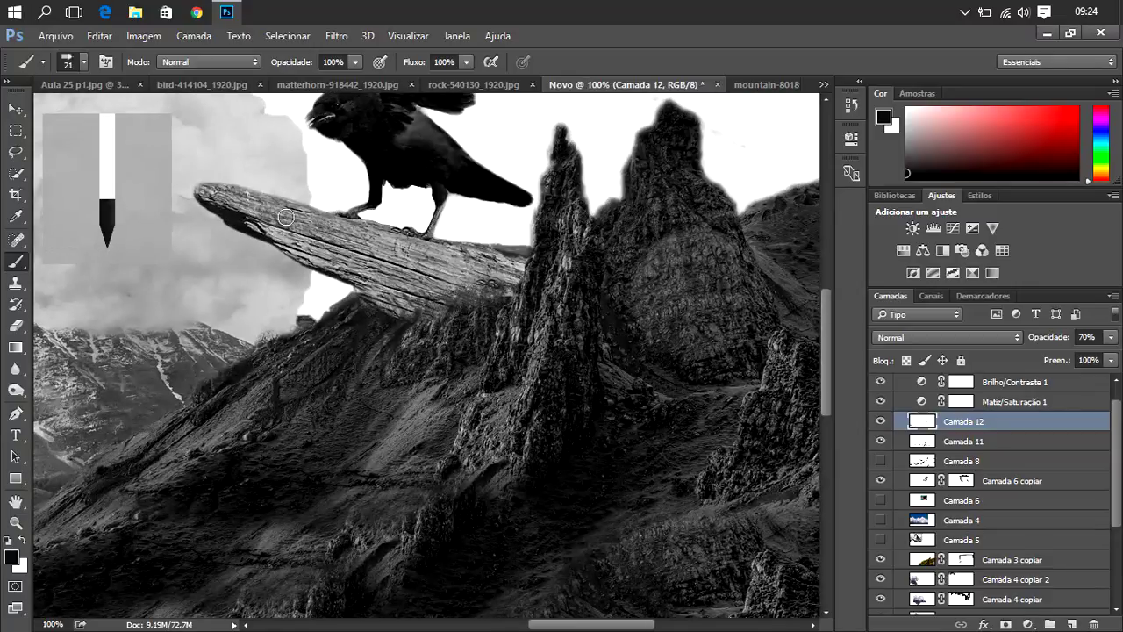
- Paint dark shadow strokes and dabs along the log's left tip and lower edge
left_click_drag(213, 201, 226, 214)
left_click_drag(451, 306, 427, 313)
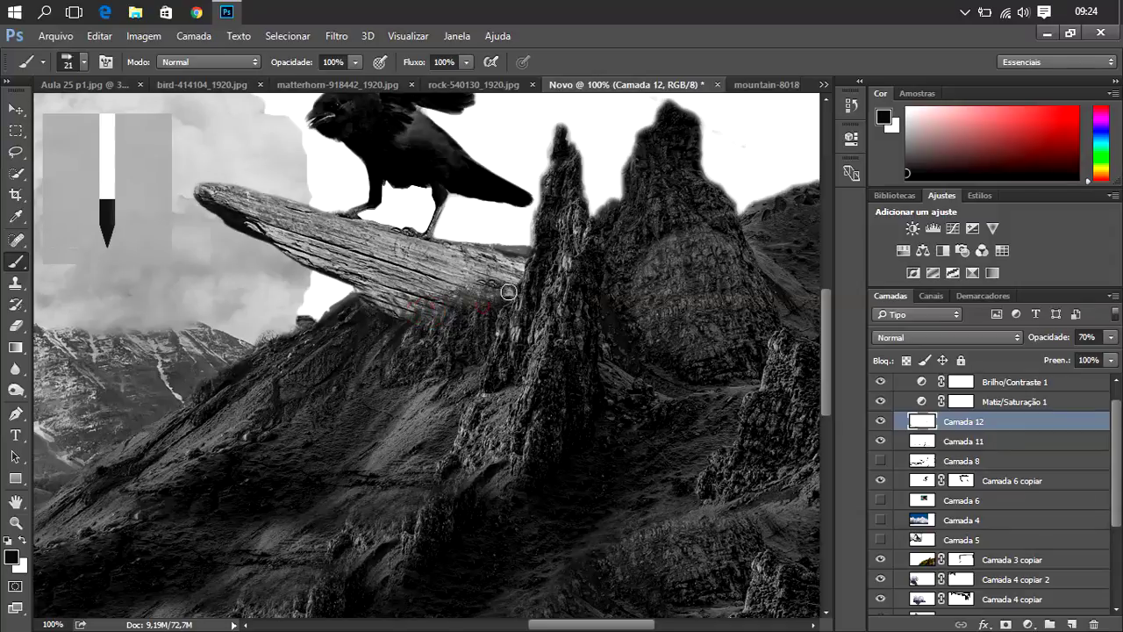
mouse_move(461, 258)
left_mouse_down()
mouse_move(465, 297)
mouse_move(459, 287)
left_mouse_up()
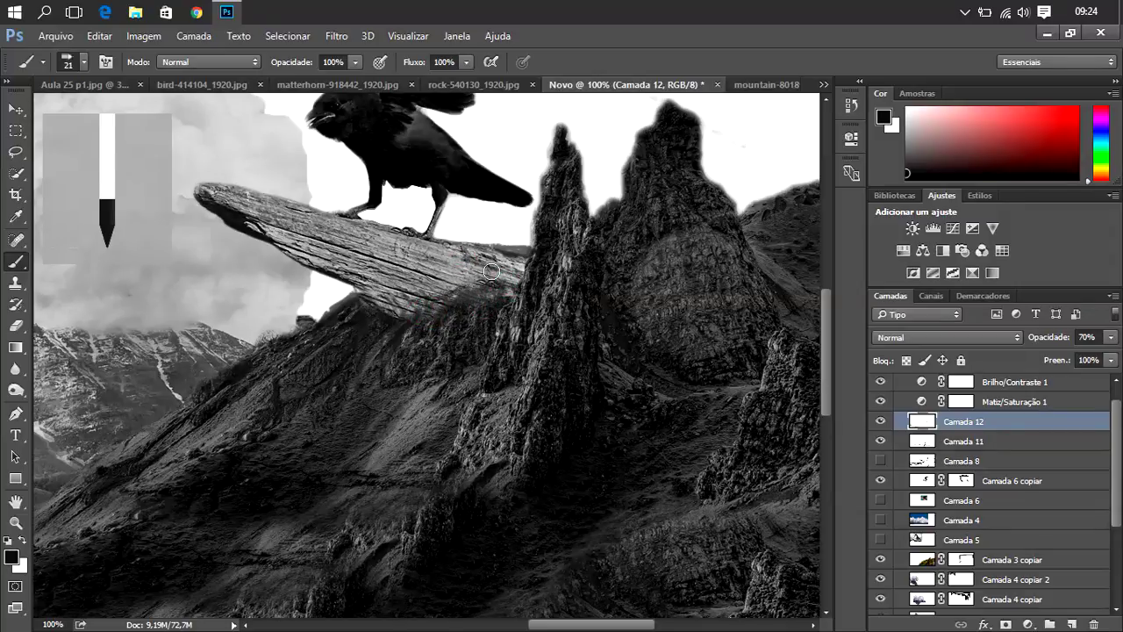
left_click(457, 289)
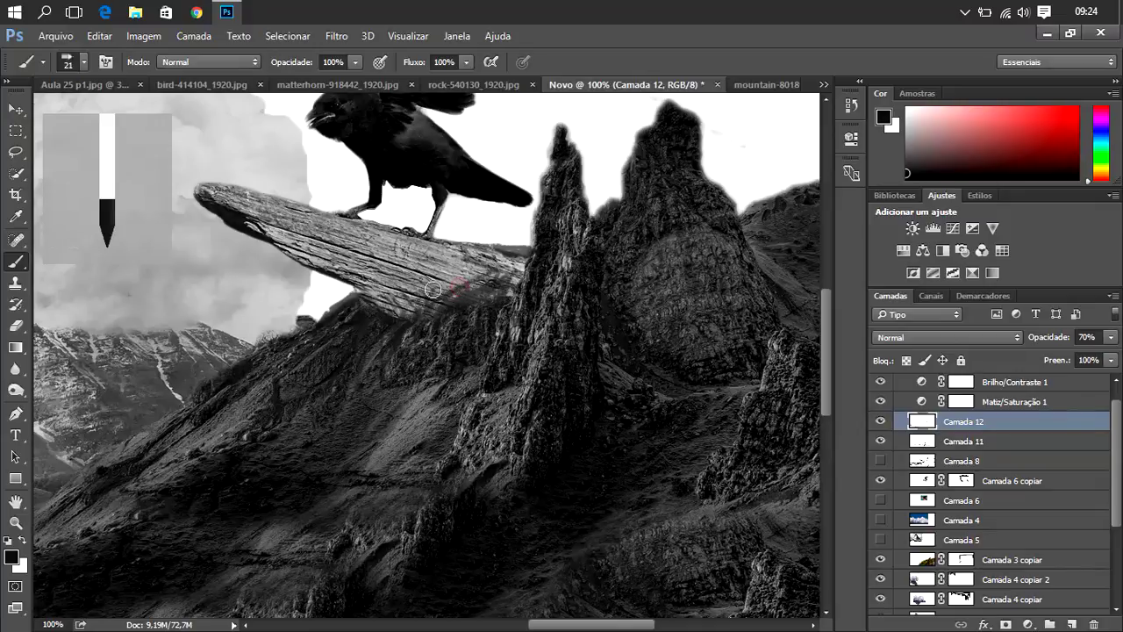
left_click(435, 300)
- Shade the rock peaks' ridge edges and the gap between the two peaks
left_click_drag(746, 207, 793, 189)
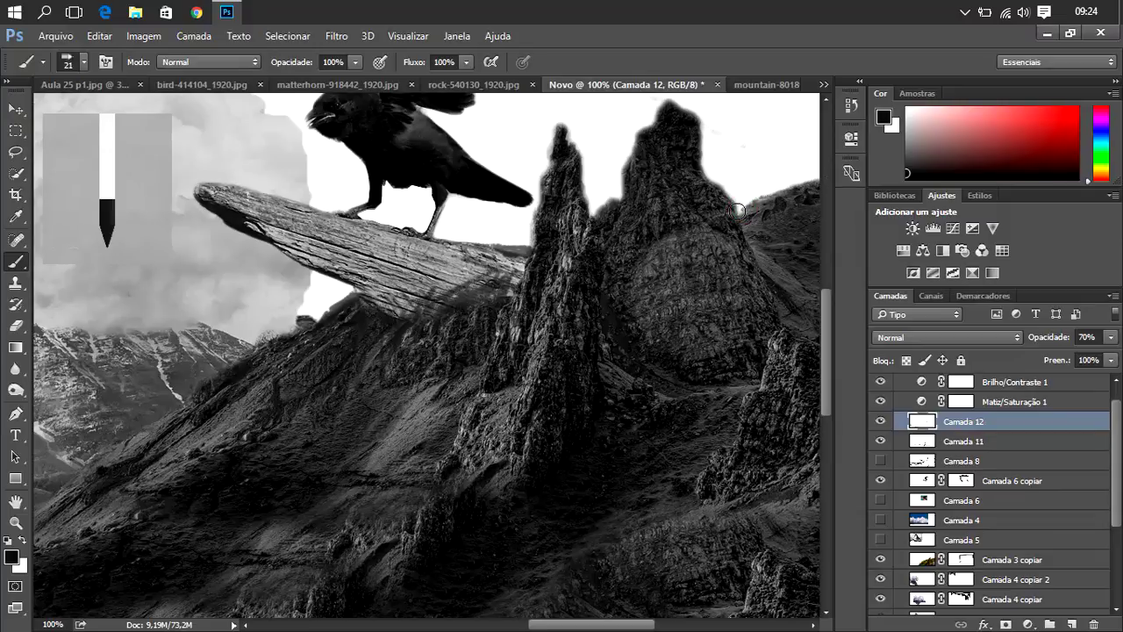
mouse_move(731, 202)
left_mouse_down()
mouse_move(706, 173)
mouse_move(704, 130)
mouse_move(686, 107)
mouse_move(663, 102)
mouse_move(643, 124)
left_mouse_up()
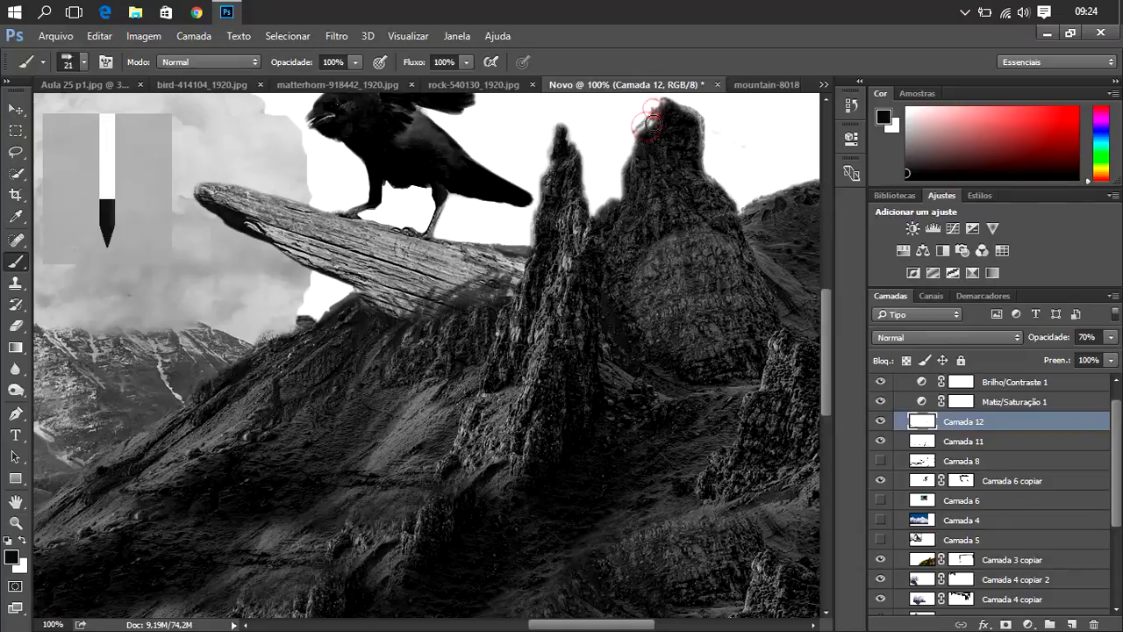
mouse_move(647, 120)
left_mouse_down()
mouse_move(626, 150)
mouse_move(621, 217)
mouse_move(592, 217)
left_mouse_up()
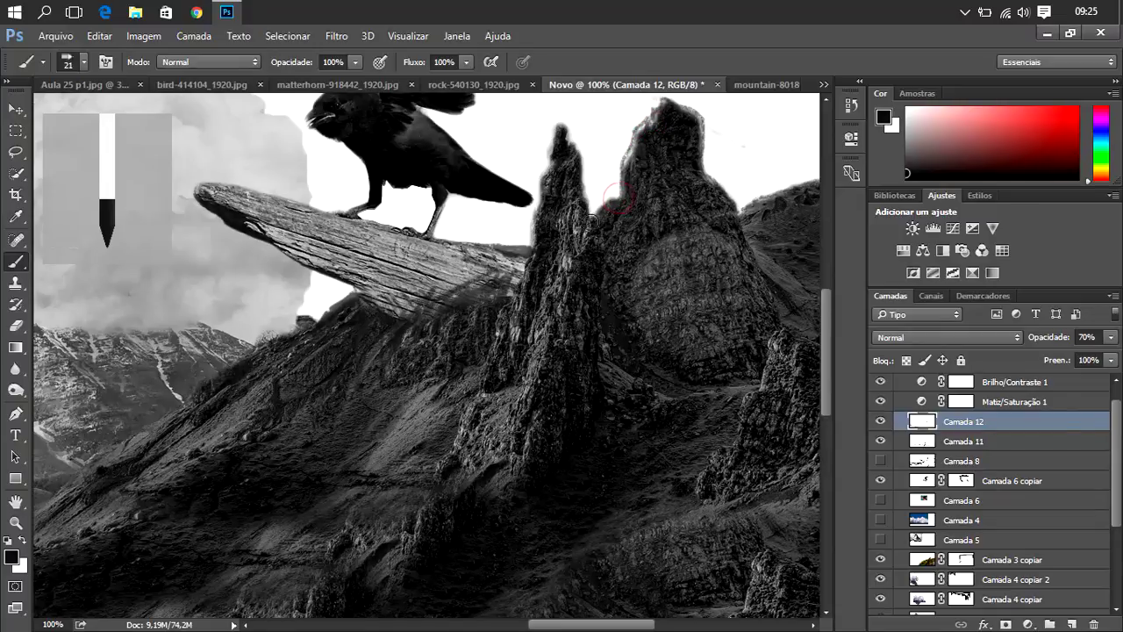
mouse_move(579, 165)
left_mouse_down()
mouse_move(586, 203)
mouse_move(577, 145)
mouse_move(584, 189)
mouse_move(568, 128)
mouse_move(583, 198)
mouse_move(575, 142)
mouse_move(556, 131)
mouse_move(527, 271)
mouse_move(474, 369)
left_mouse_up()
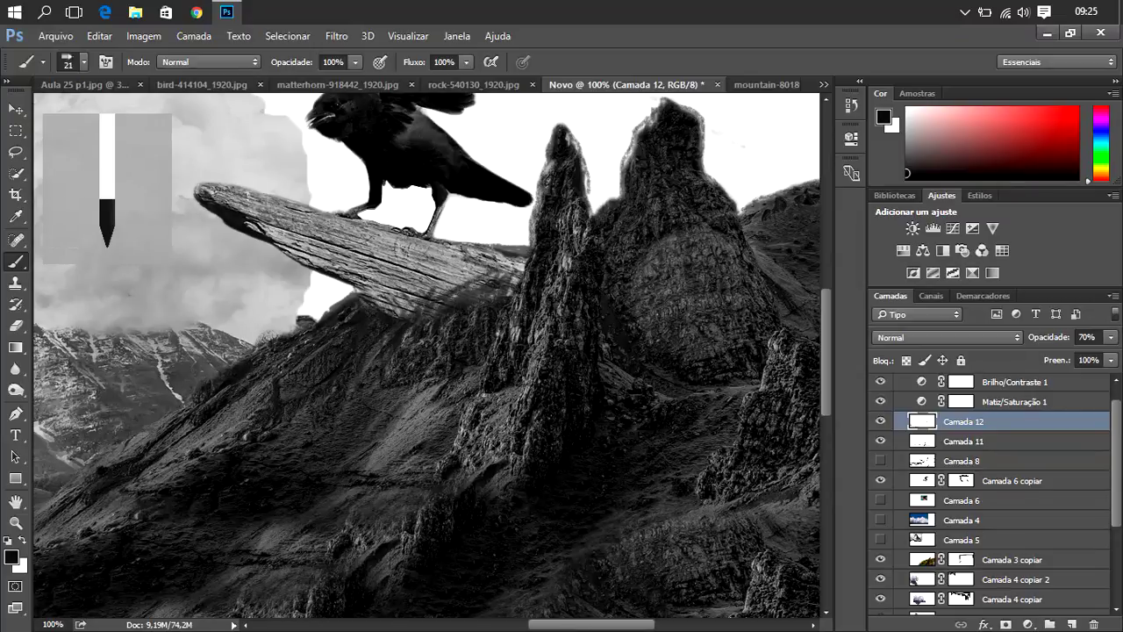
mouse_move(571, 627)
left_mouse_down()
mouse_move(358, 624)
mouse_move(386, 617)
mouse_move(369, 611)
mouse_move(451, 612)
left_mouse_up()
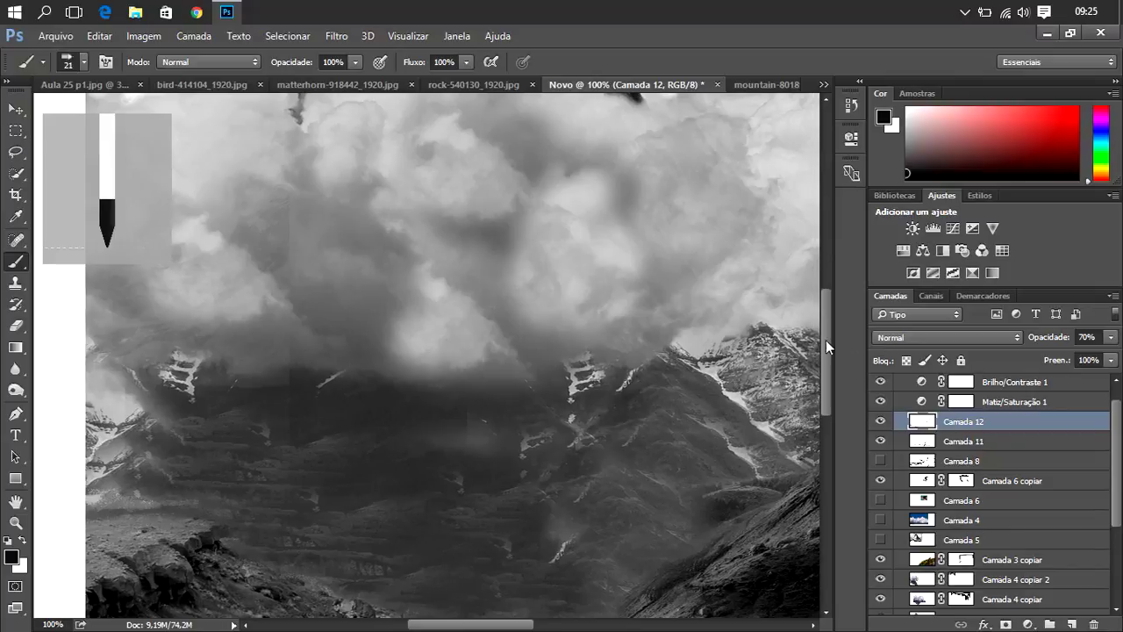
- Paint a dark stroke at the cloud base, then cover it with mid grey
mouse_move(826, 342)
left_mouse_down()
mouse_move(823, 293)
mouse_move(823, 322)
left_mouse_up()
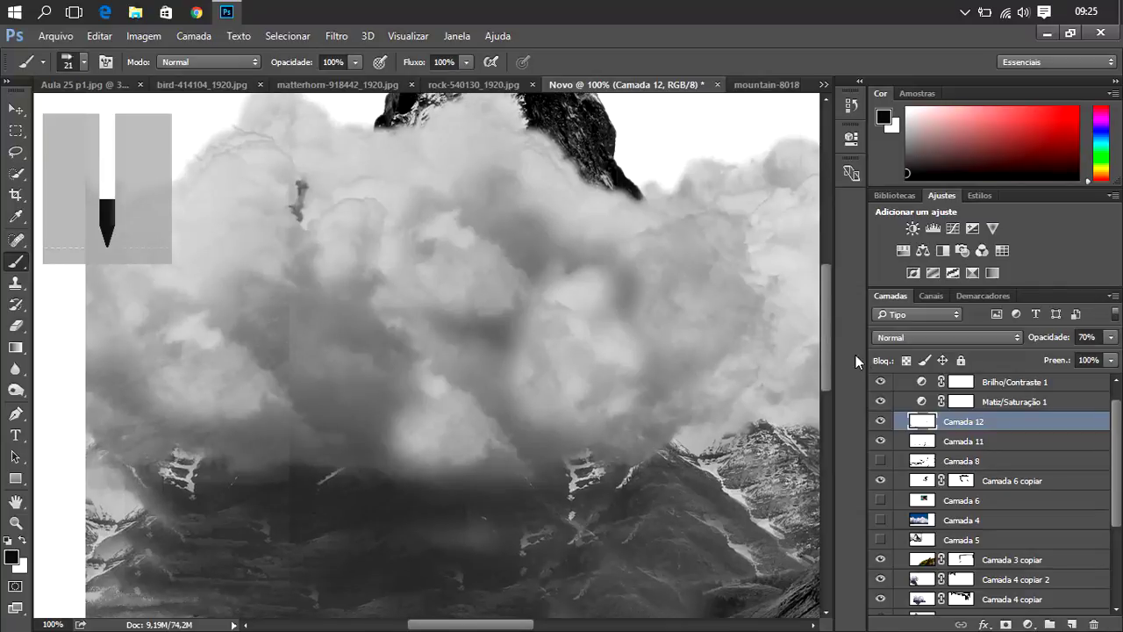
left_click_drag(463, 521, 492, 520)
left_click(907, 136)
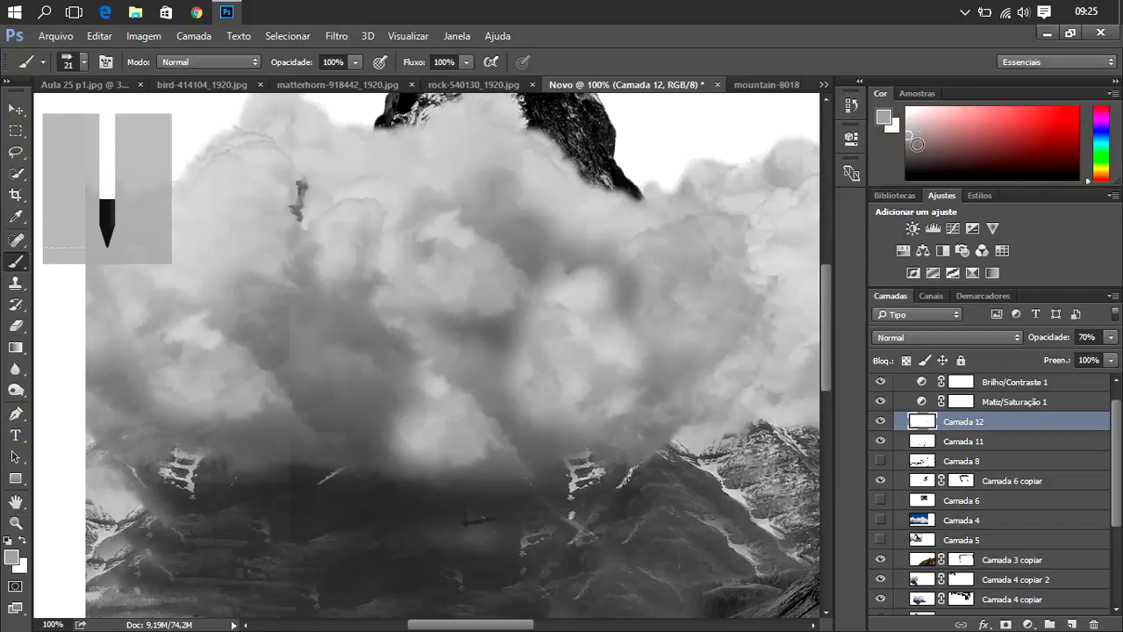
left_click_drag(917, 143, 908, 161)
mouse_move(492, 515)
left_mouse_down()
mouse_move(469, 527)
mouse_move(490, 517)
left_mouse_up()
- Undo a stray dark stroke on the cloud and blend the cloud base with grey
left_click_drag(290, 307, 286, 346)
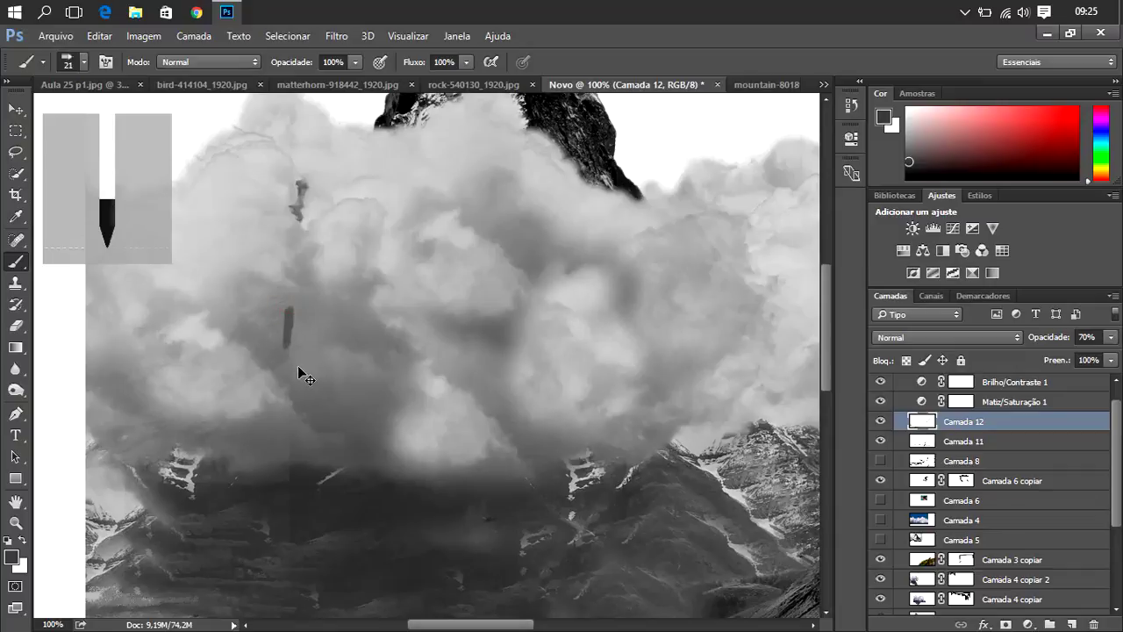
key("ctrl+z")
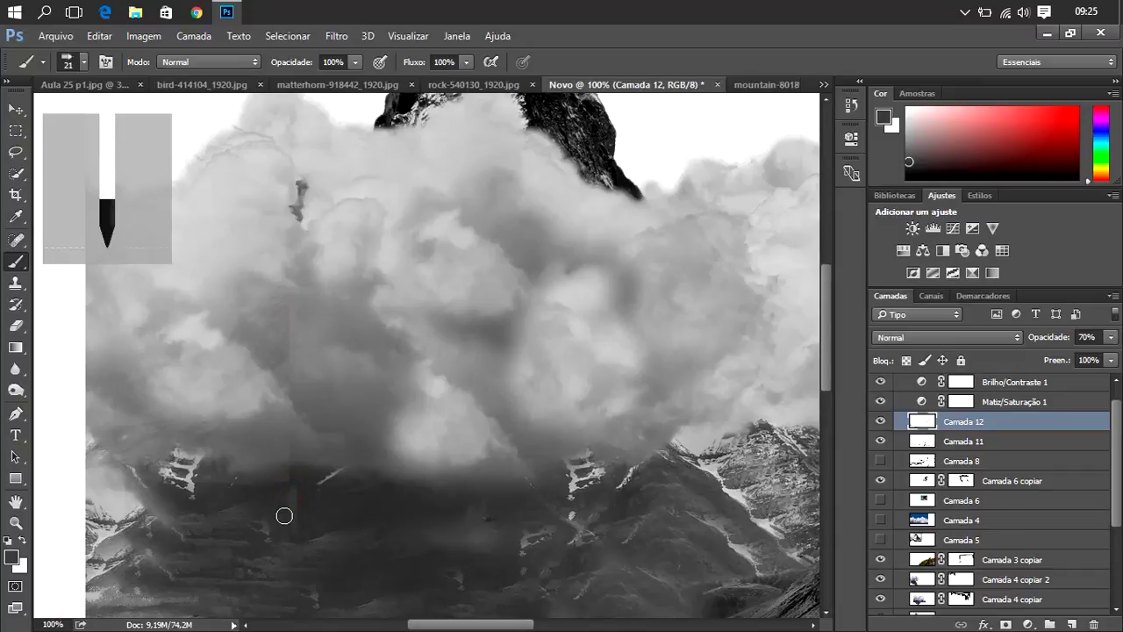
mouse_move(285, 515)
left_mouse_down()
mouse_move(304, 536)
mouse_move(357, 522)
left_mouse_up()
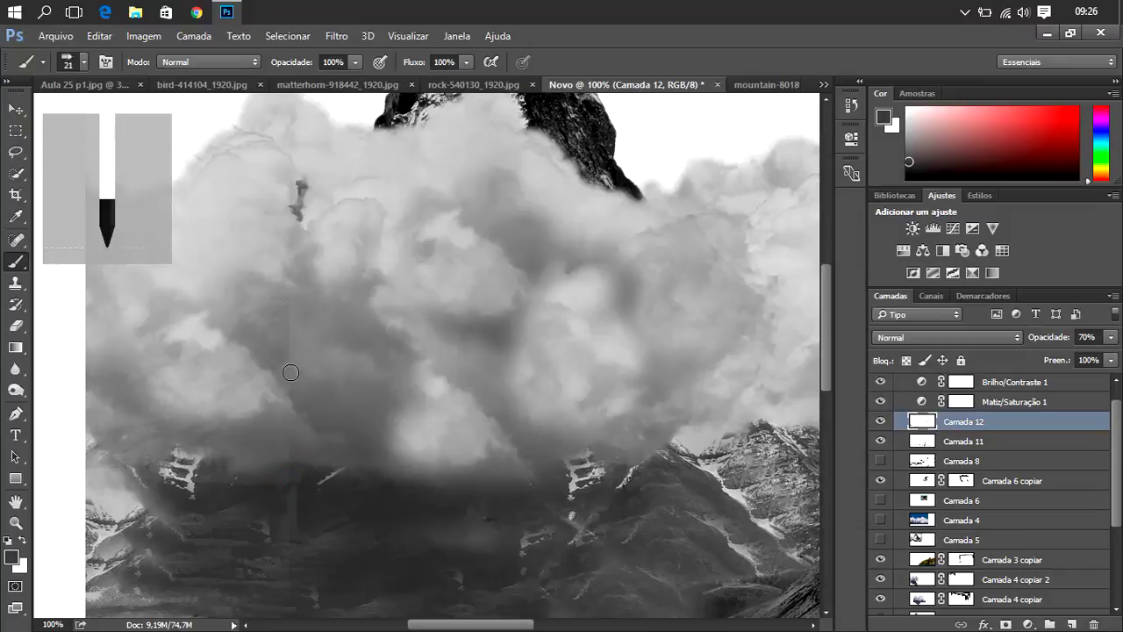
- Sample mid-grey 777777 from the clouds and brush it over the cloud base
left_click(886, 121)
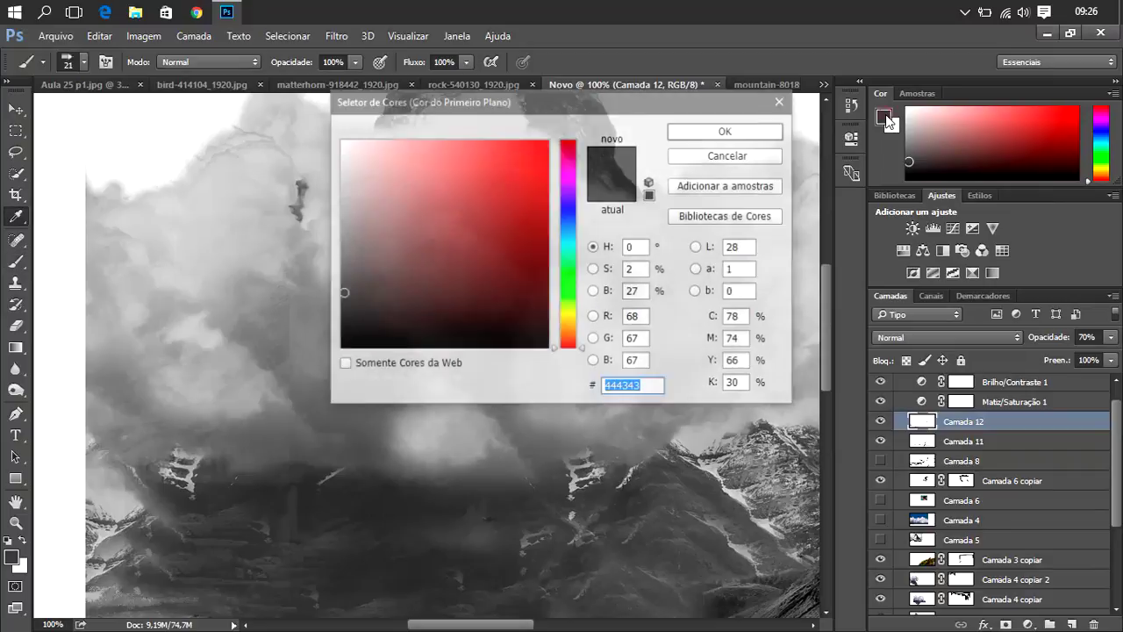
left_click(287, 319)
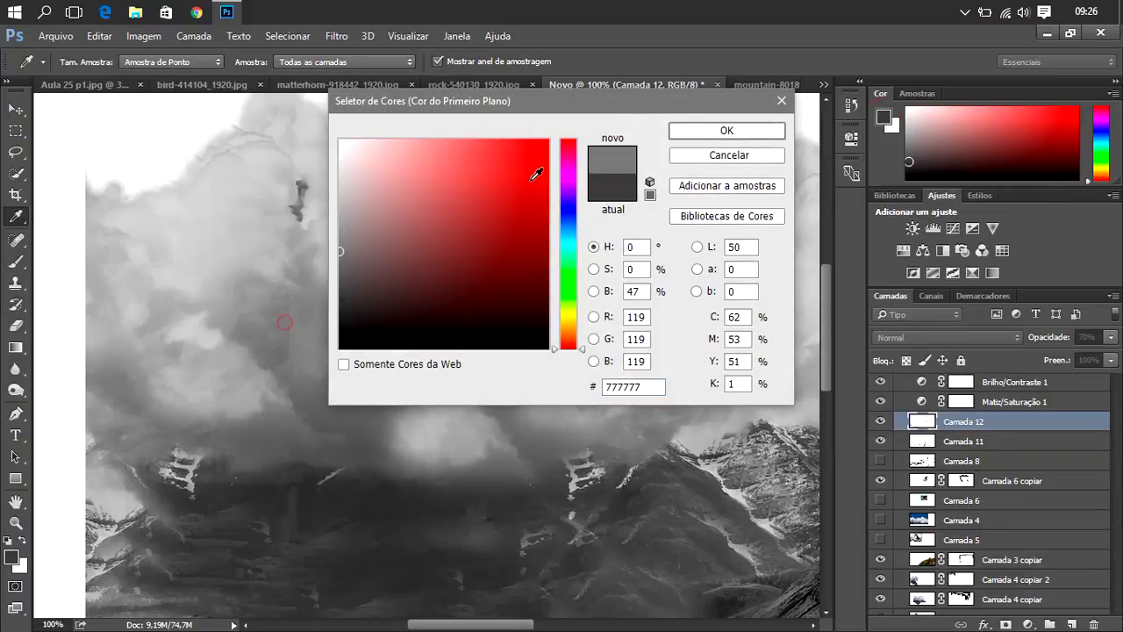
key("Return")
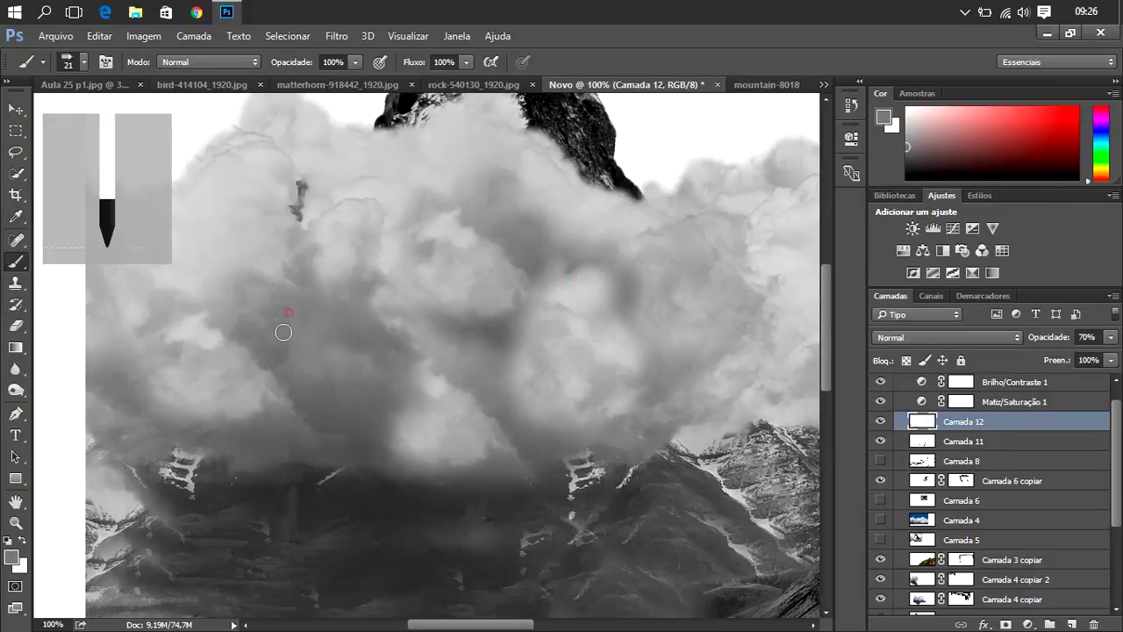
left_click_drag(286, 313, 283, 351)
left_click(289, 316)
left_click_drag(289, 450, 287, 438)
- Sample darker grey 656565 and paint it along the bottom of the clouds
left_click(884, 117)
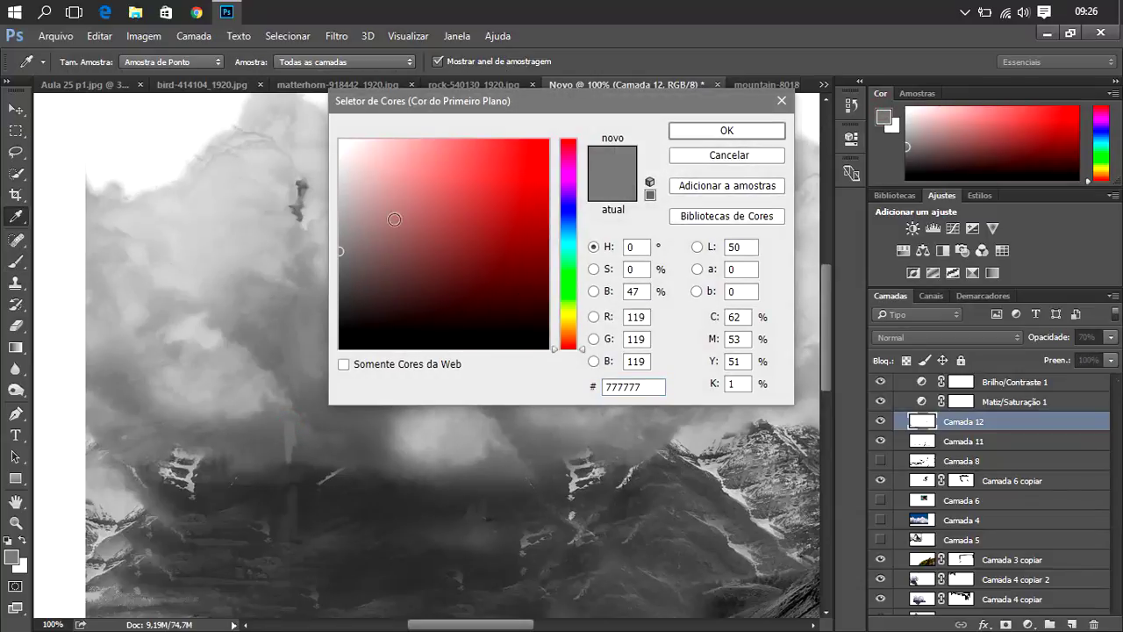
left_click(275, 430)
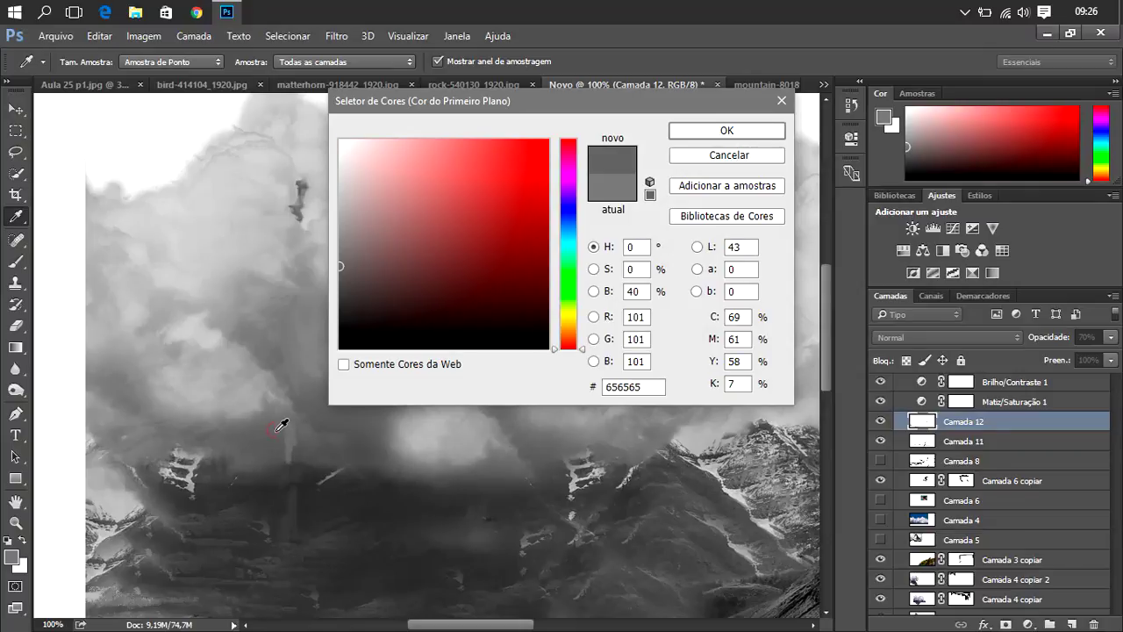
left_click(709, 131)
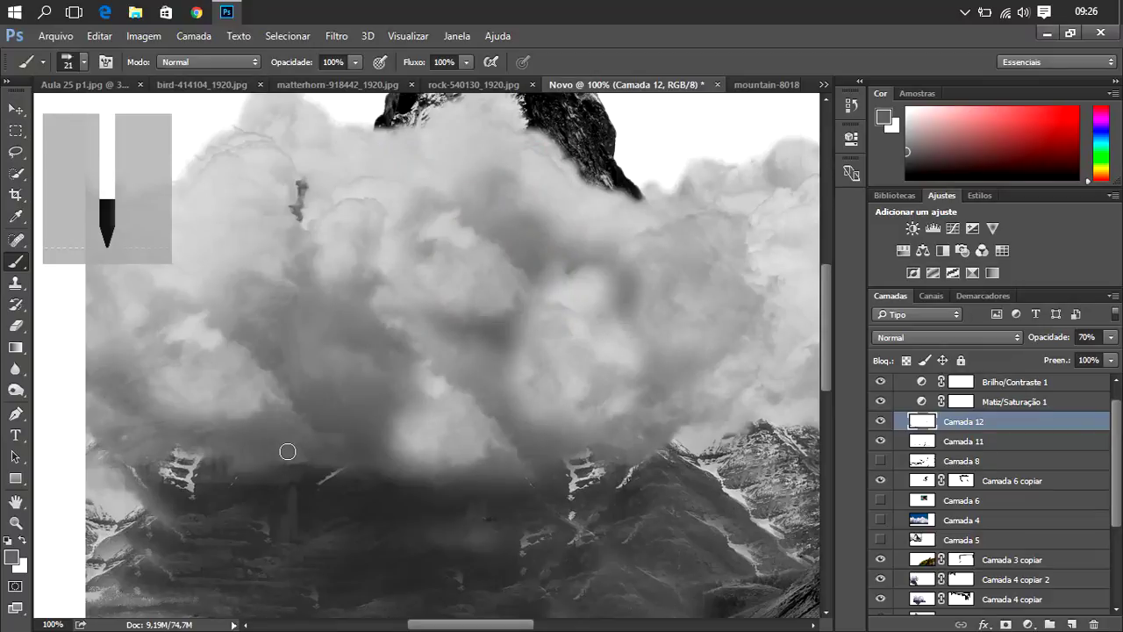
left_click_drag(304, 450, 319, 458)
- Scroll down and sample dark grey 343434 from the valley as the foreground colour
scroll(362, 485, "down", 5)
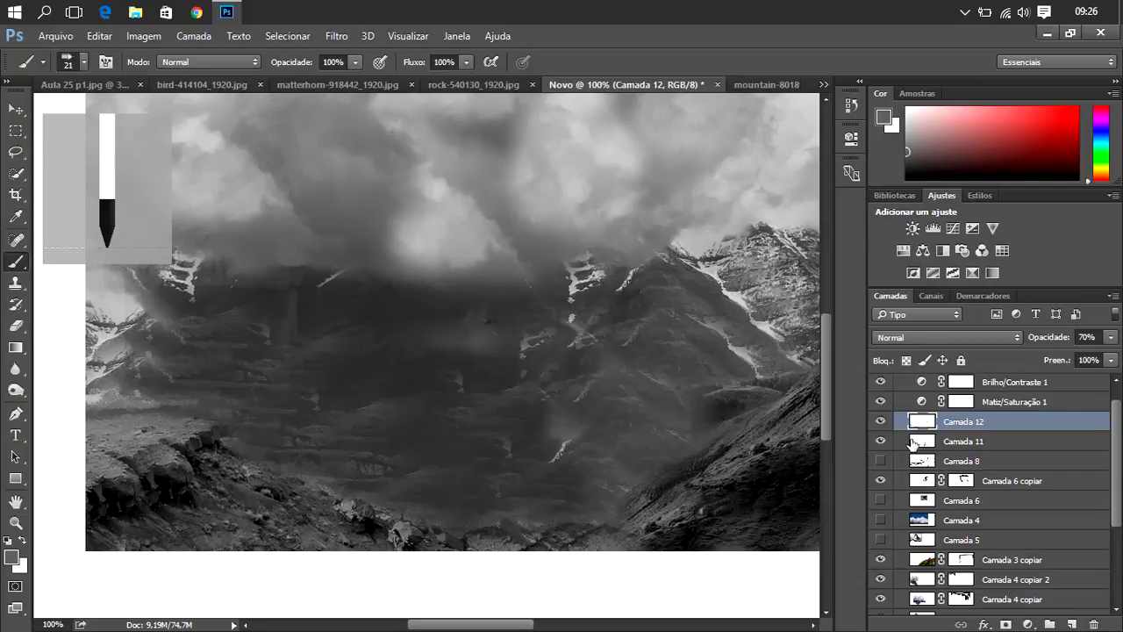
left_click(884, 119)
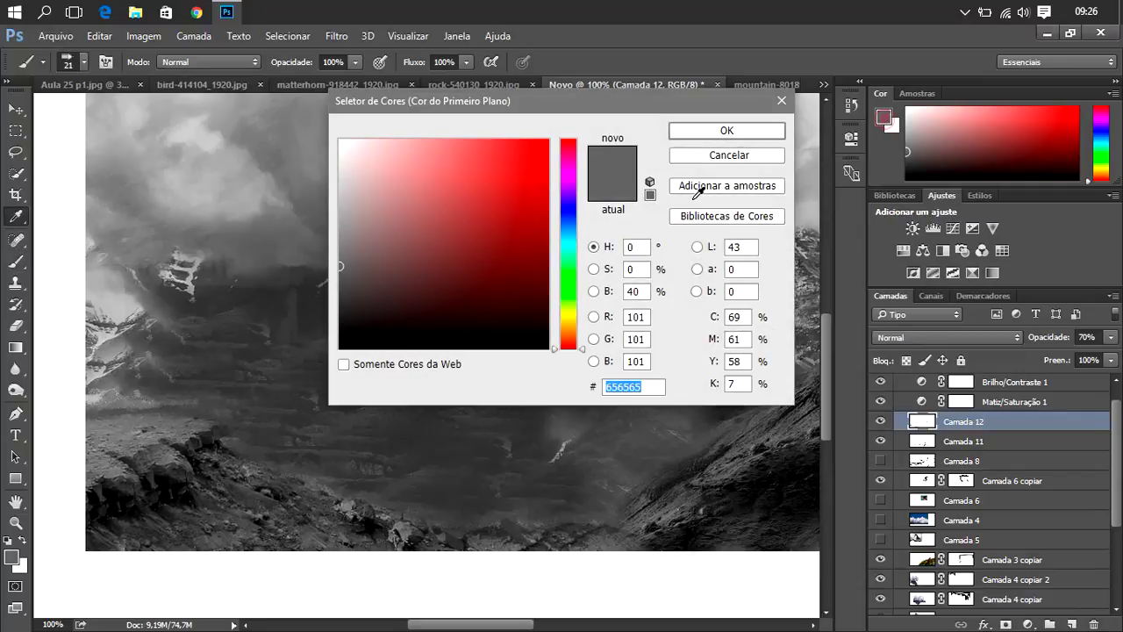
left_click(222, 434)
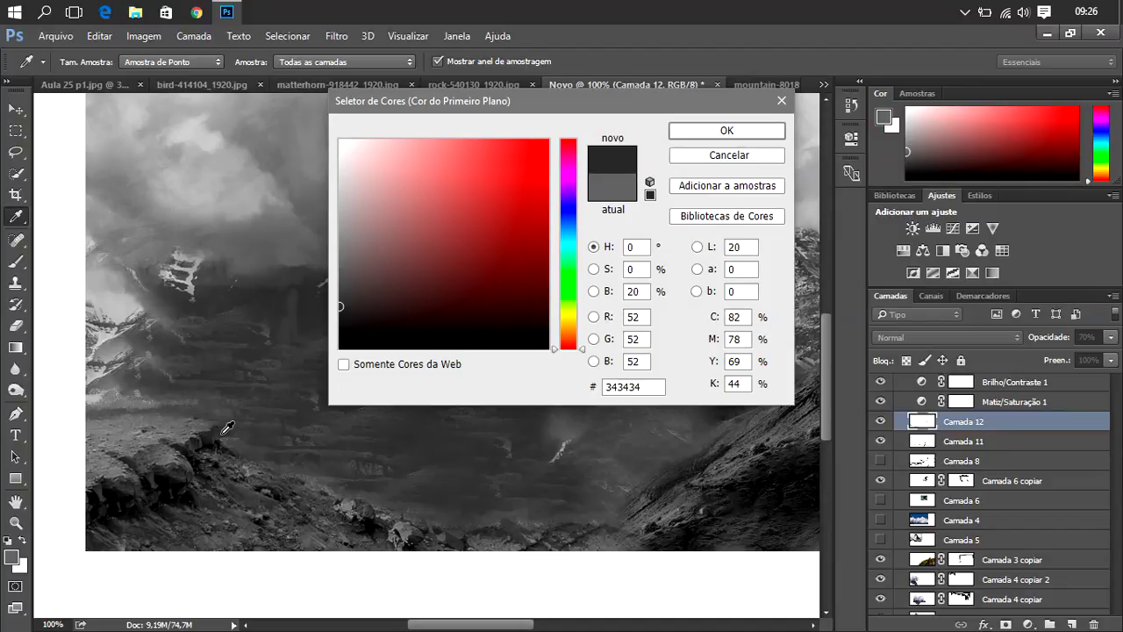
left_click(709, 129)
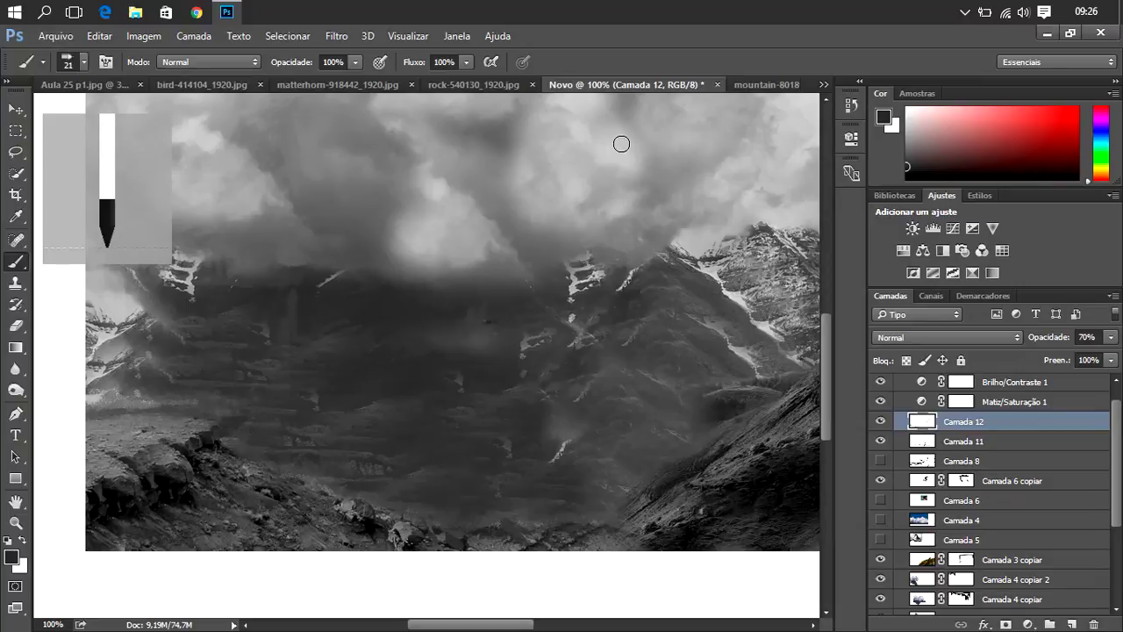
- Sample grey 606060 and paint haze over the left rocks and the bottom rocks
left_click(882, 118)
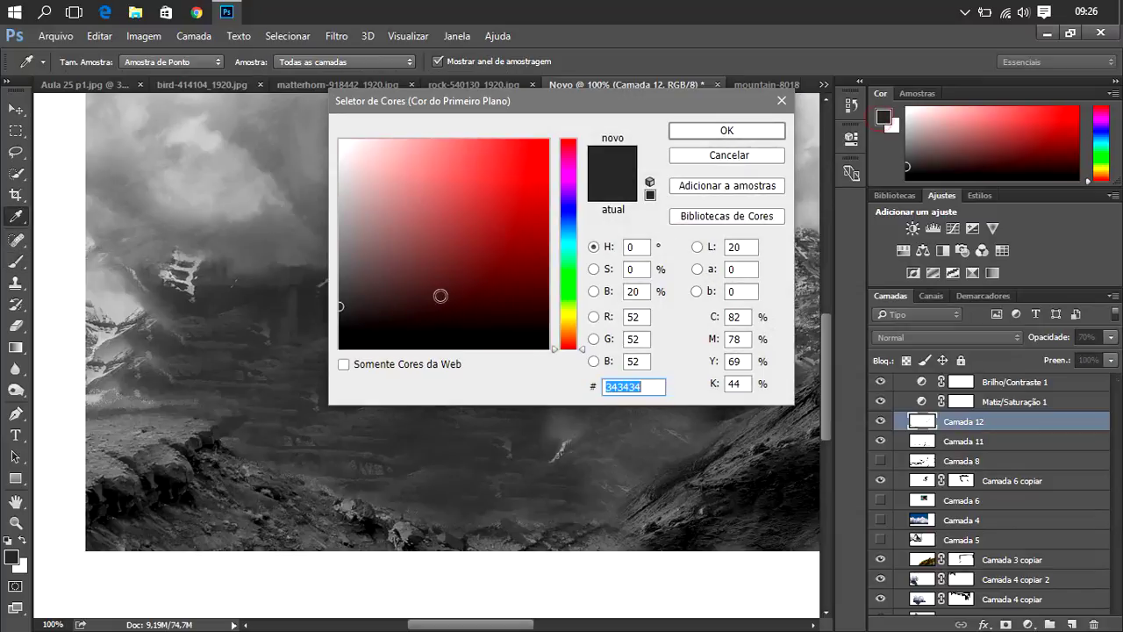
left_click(185, 429)
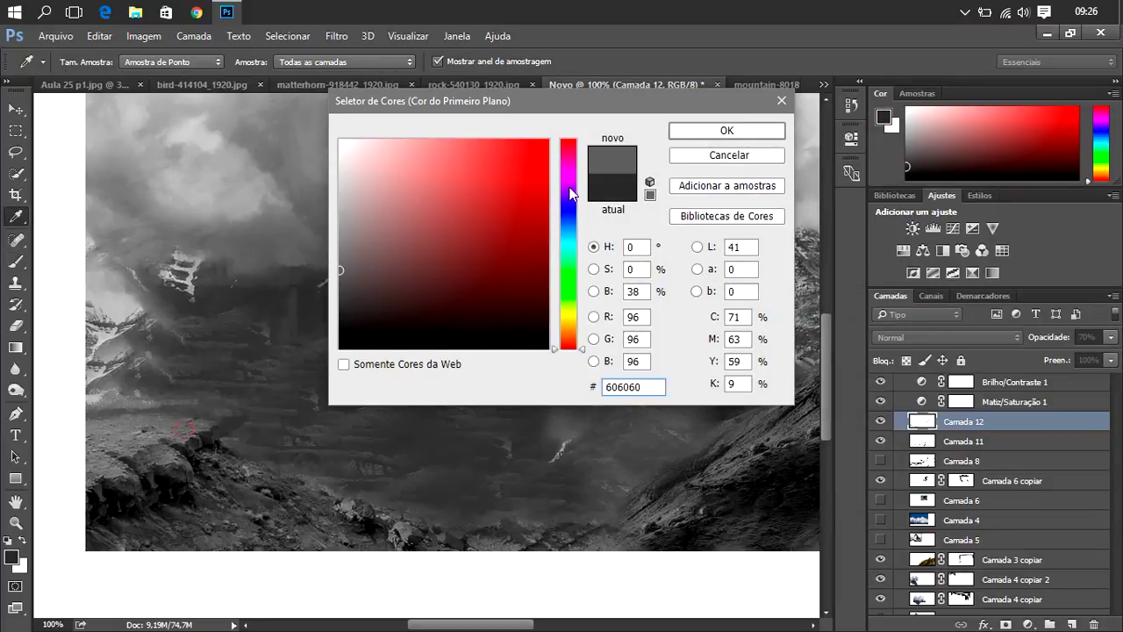
left_click(697, 130)
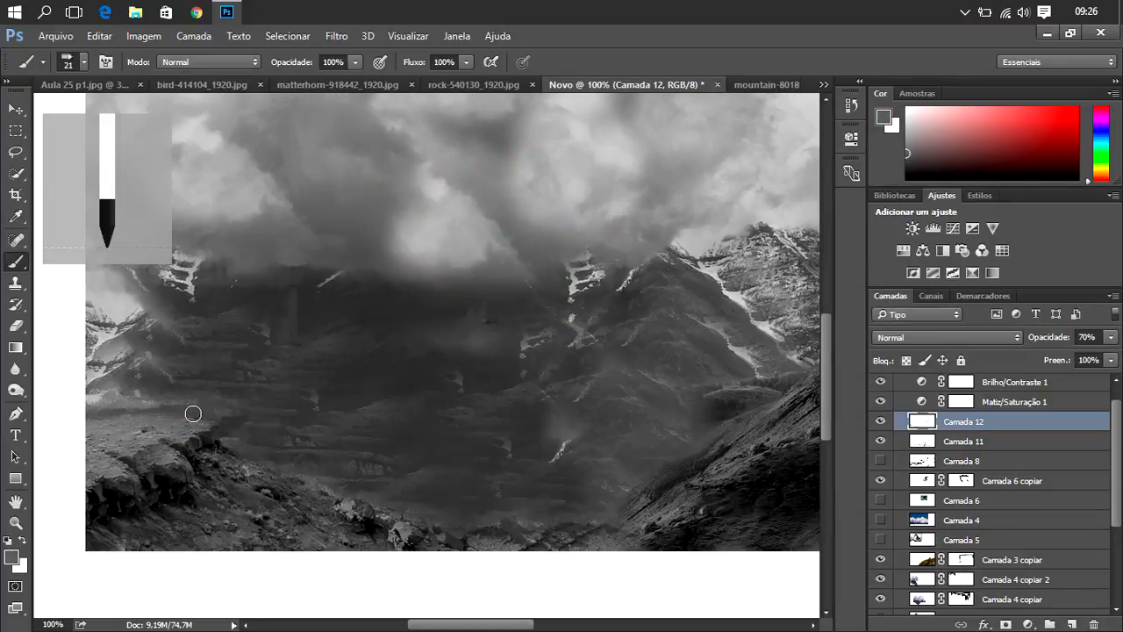
mouse_move(224, 413)
left_mouse_down()
mouse_move(208, 421)
mouse_move(243, 408)
mouse_move(196, 416)
mouse_move(220, 409)
mouse_move(207, 412)
left_mouse_up()
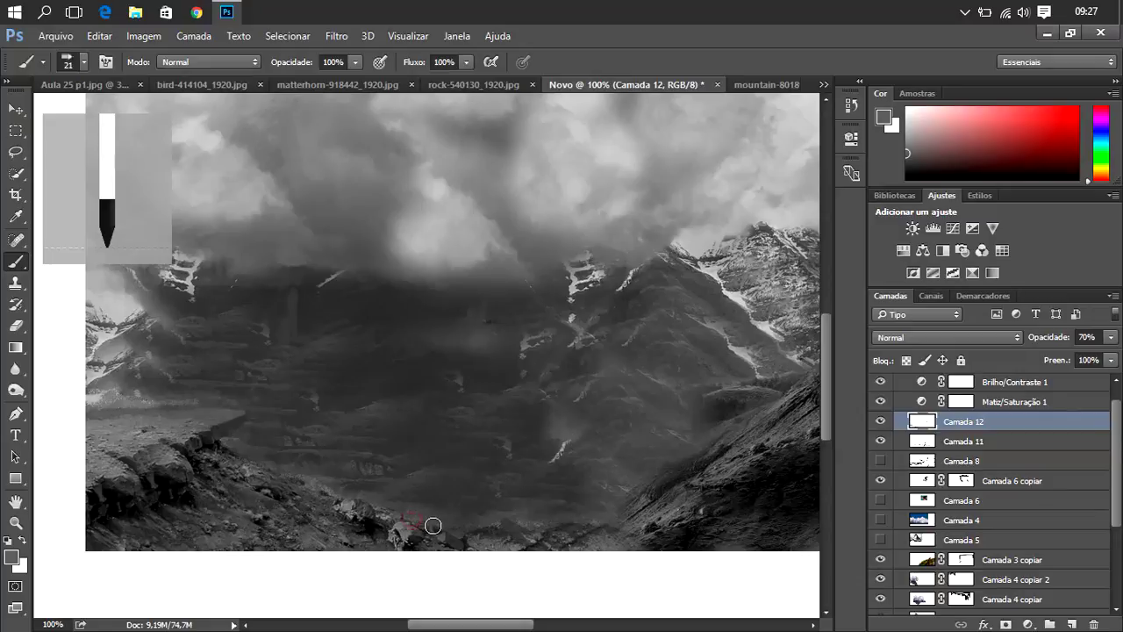
mouse_move(432, 524)
left_mouse_down()
mouse_move(622, 524)
mouse_move(579, 522)
mouse_move(641, 487)
mouse_move(618, 511)
left_mouse_up()
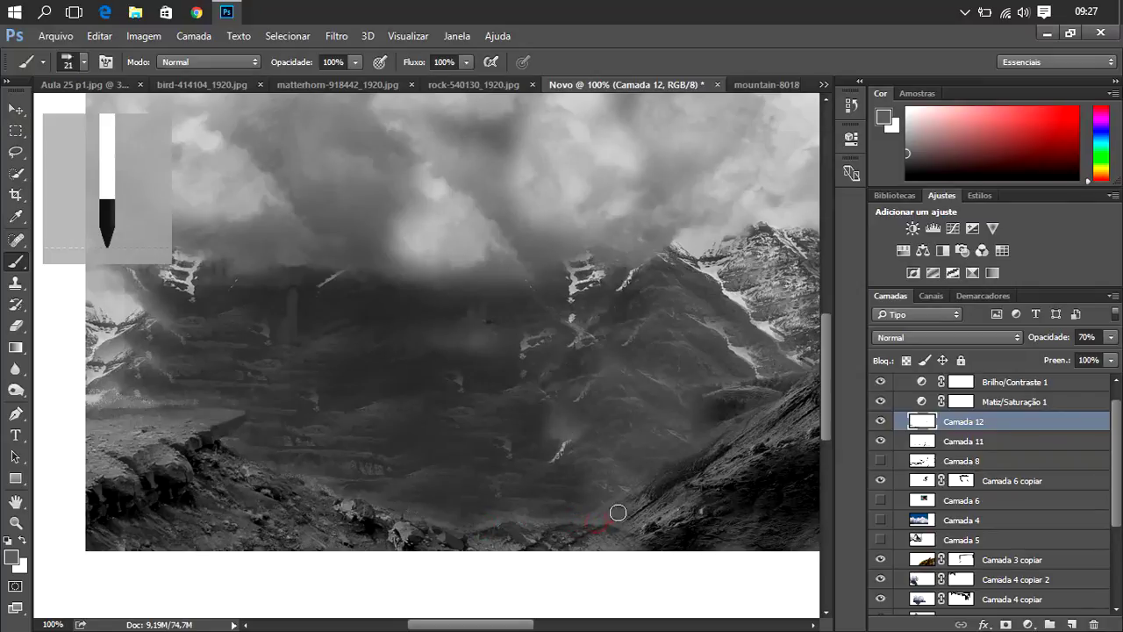
left_click_drag(406, 518, 340, 498)
left_click(477, 528)
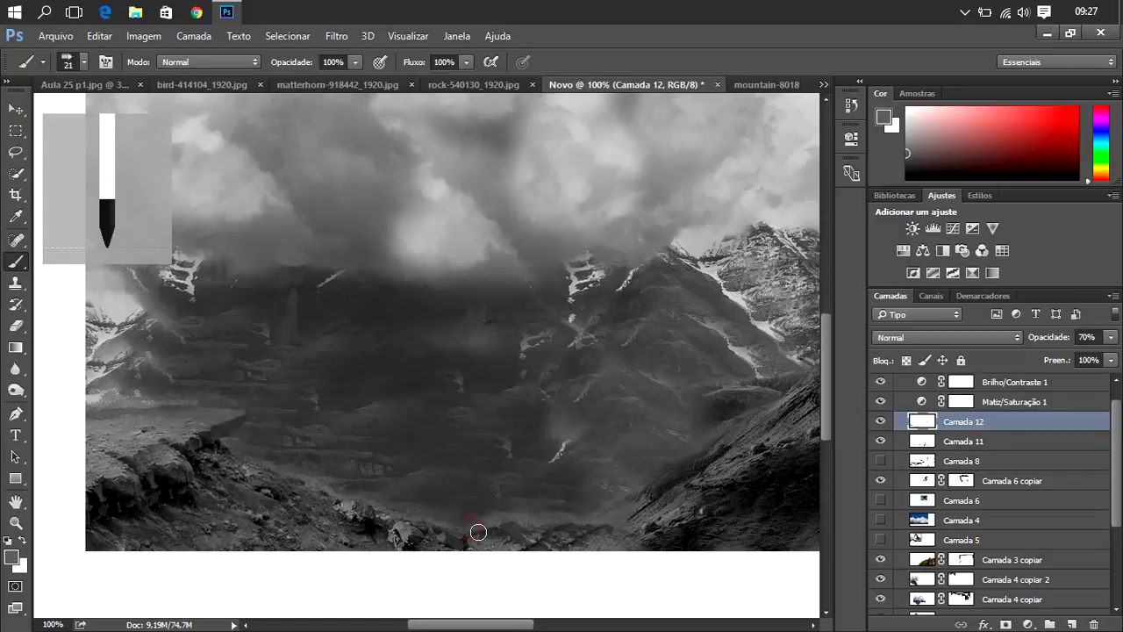
- Sample dark grey 404040 and paint it along the ground line, lower rocks and ridge edge
left_click(885, 120)
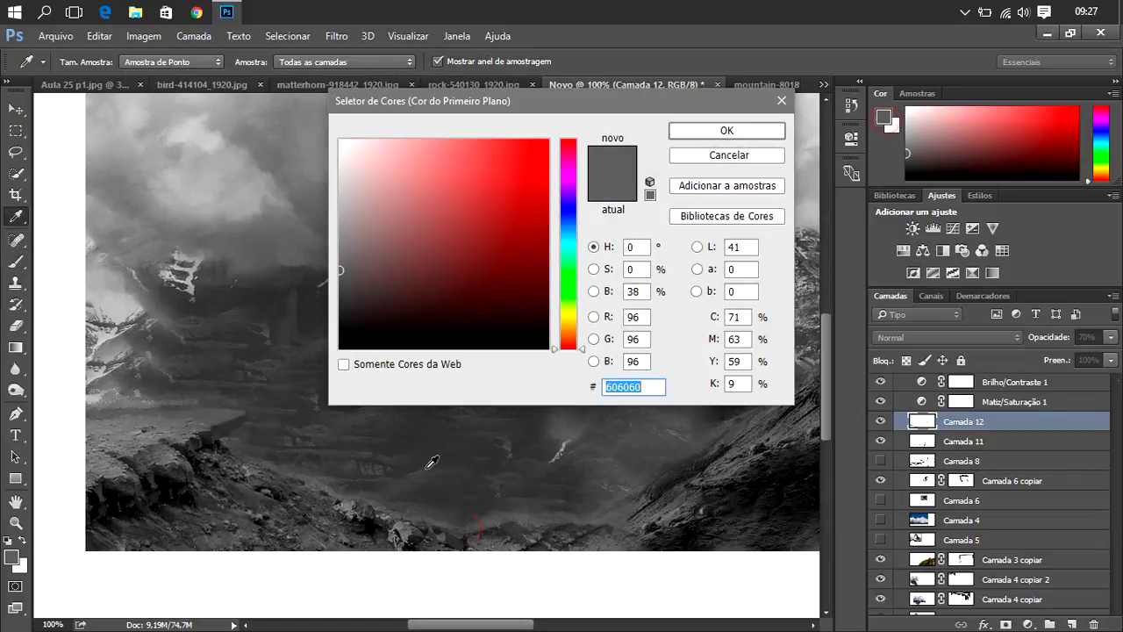
left_click(519, 530)
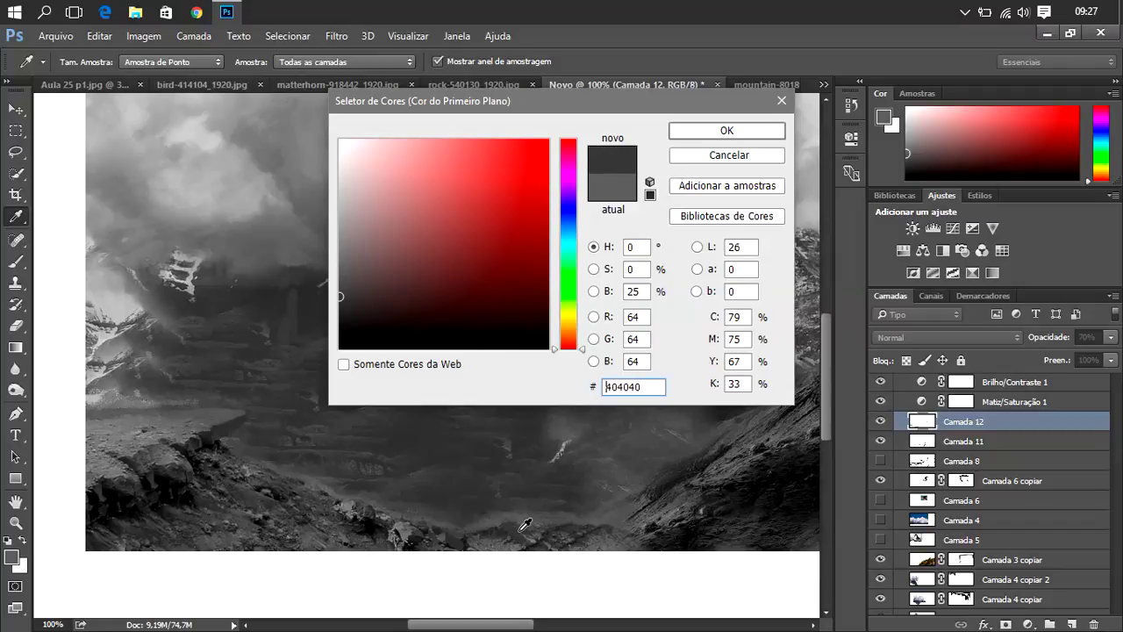
left_click(689, 136)
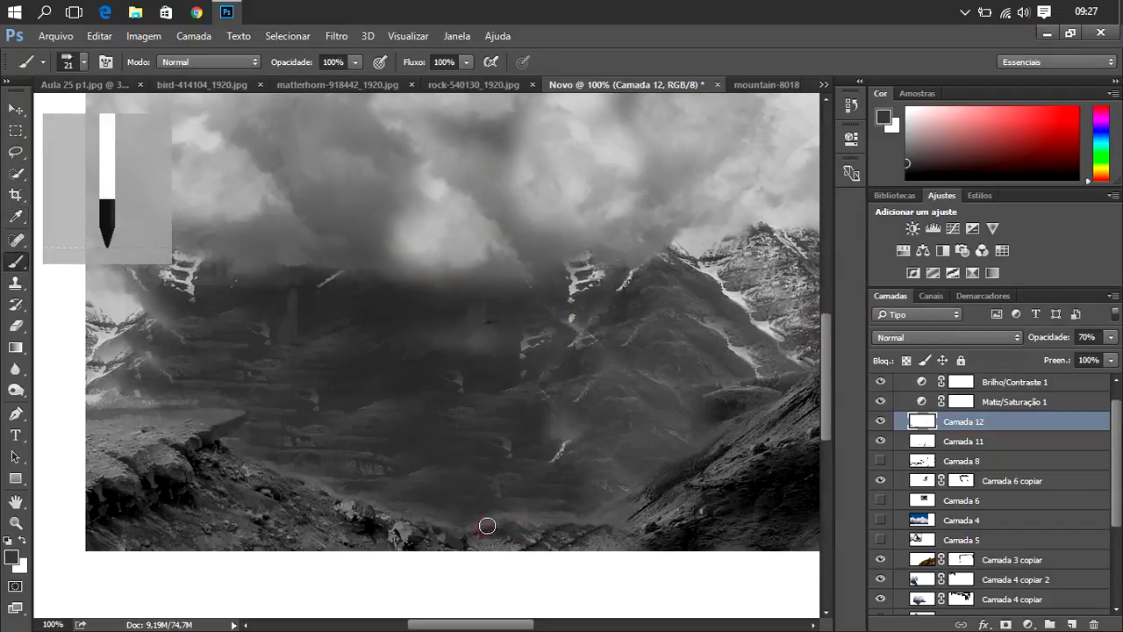
left_click_drag(487, 525, 622, 530)
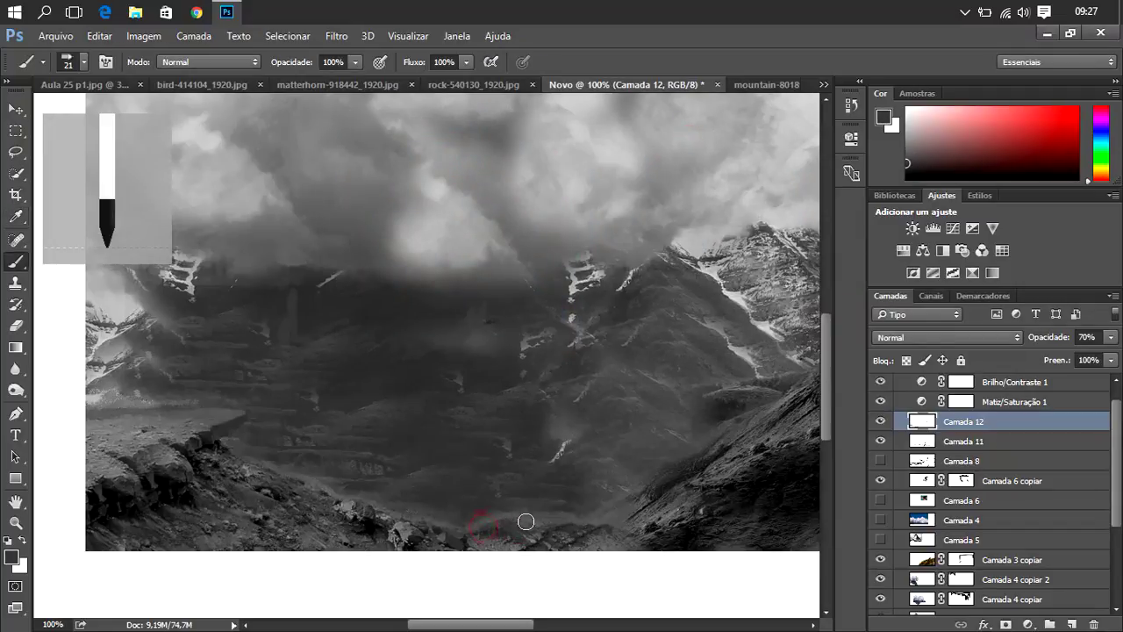
left_click(630, 522)
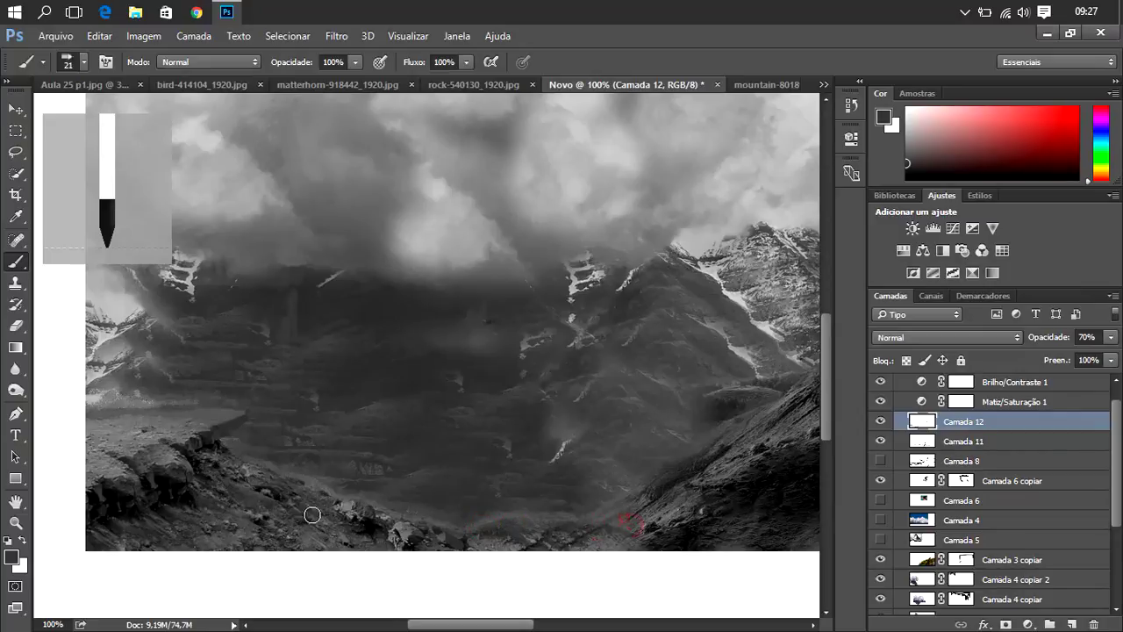
left_click(251, 469)
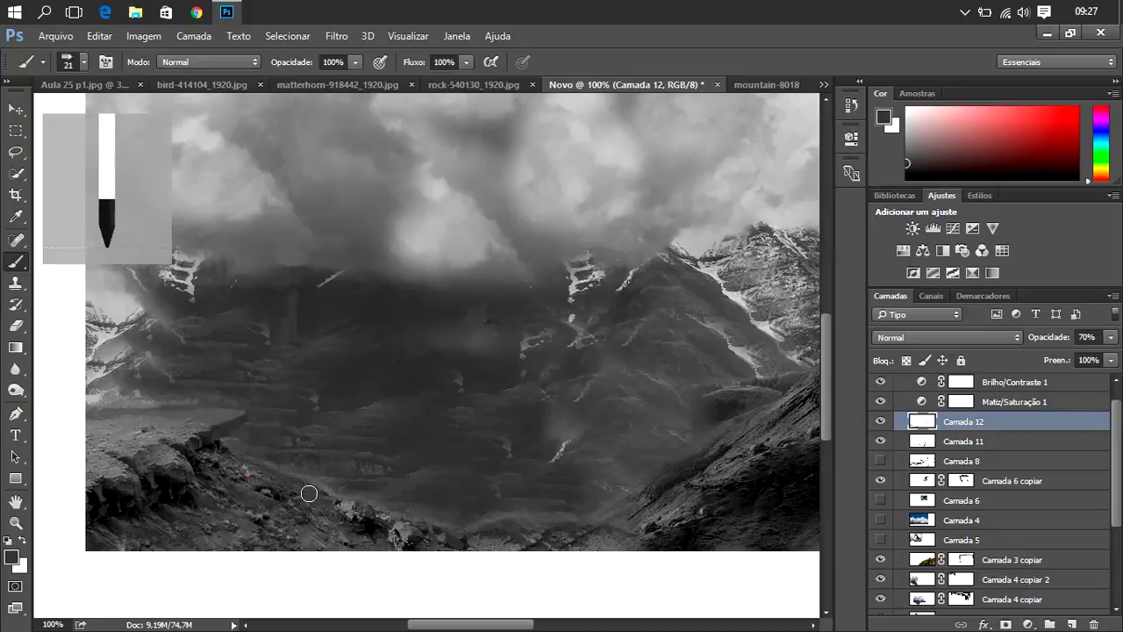
left_click_drag(308, 494, 382, 508)
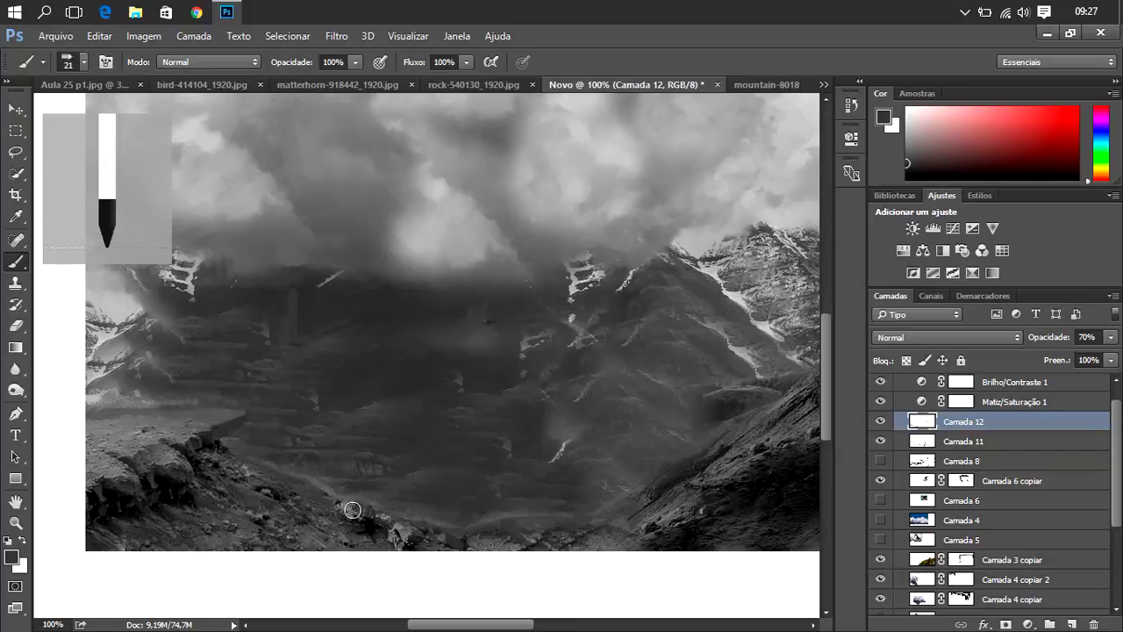
left_click_drag(97, 397, 111, 406)
- Sample grey 494949 from the left ridge as the new foreground colour
left_click(882, 119)
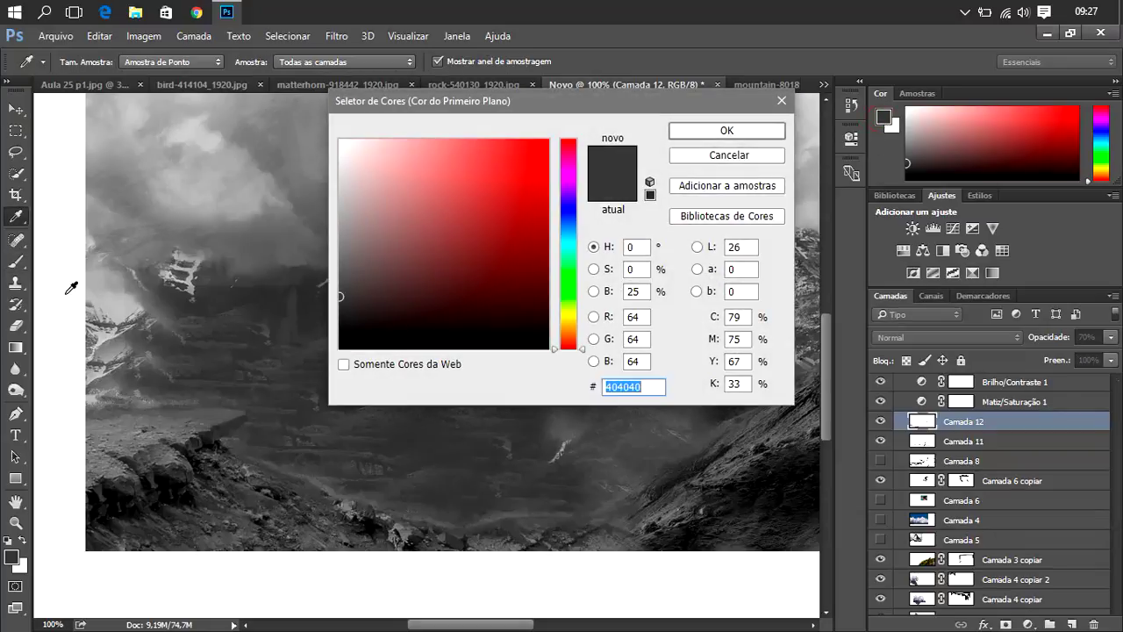
left_click(151, 386)
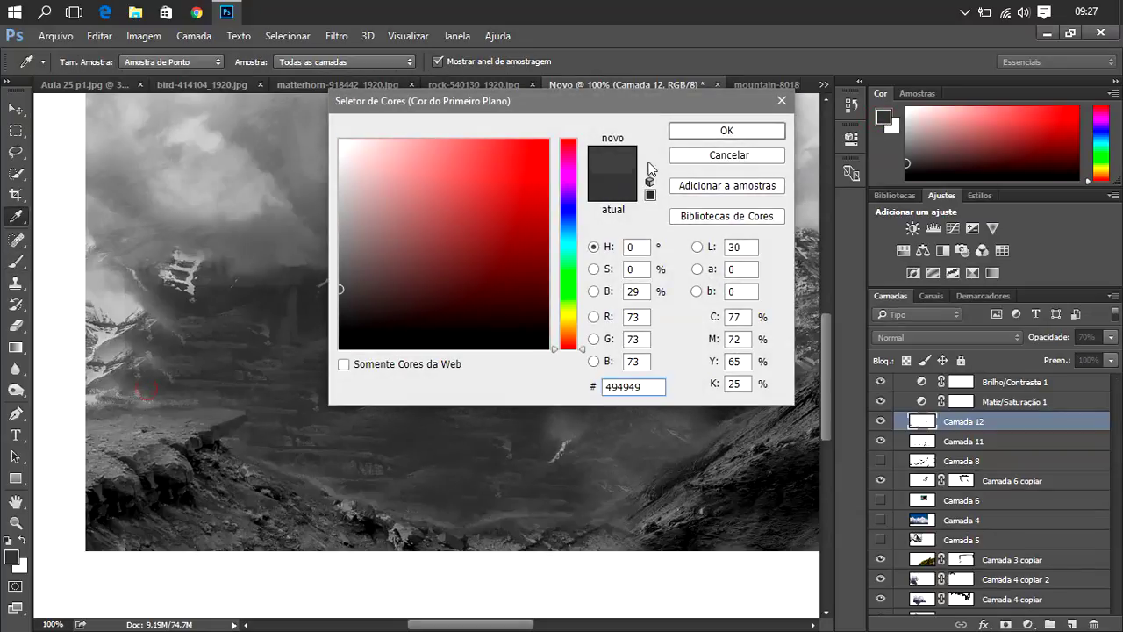
left_click(699, 133)
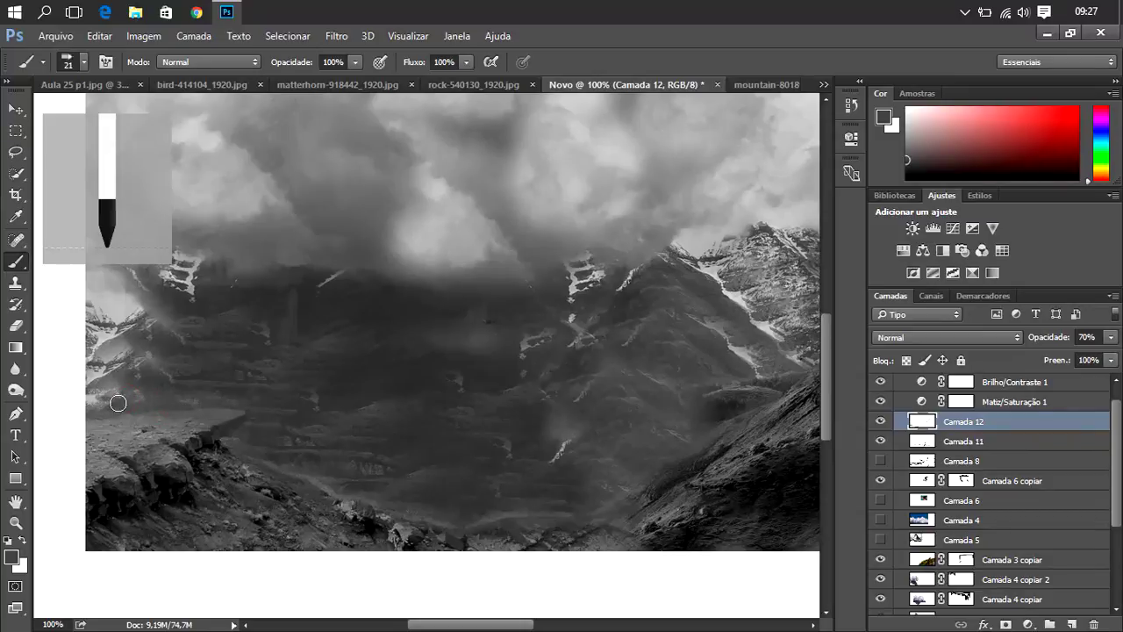
- Sample near-black 1f1f1f and paint over the gap and reddish spot on the rock peaks
left_click_drag(423, 626, 528, 629)
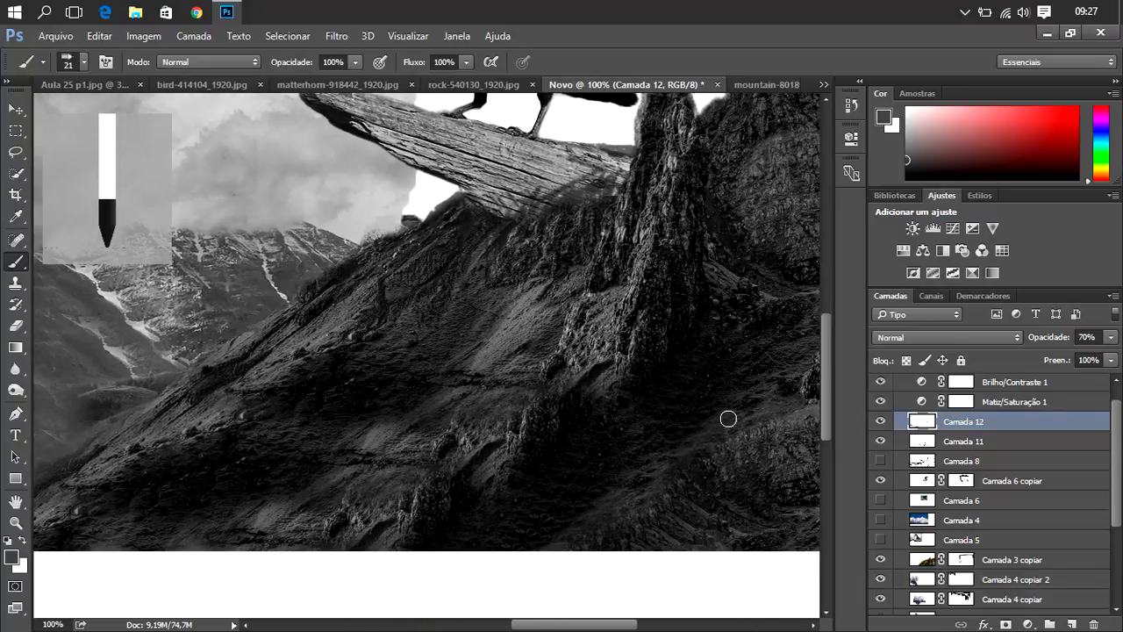
left_click_drag(822, 367, 834, 333)
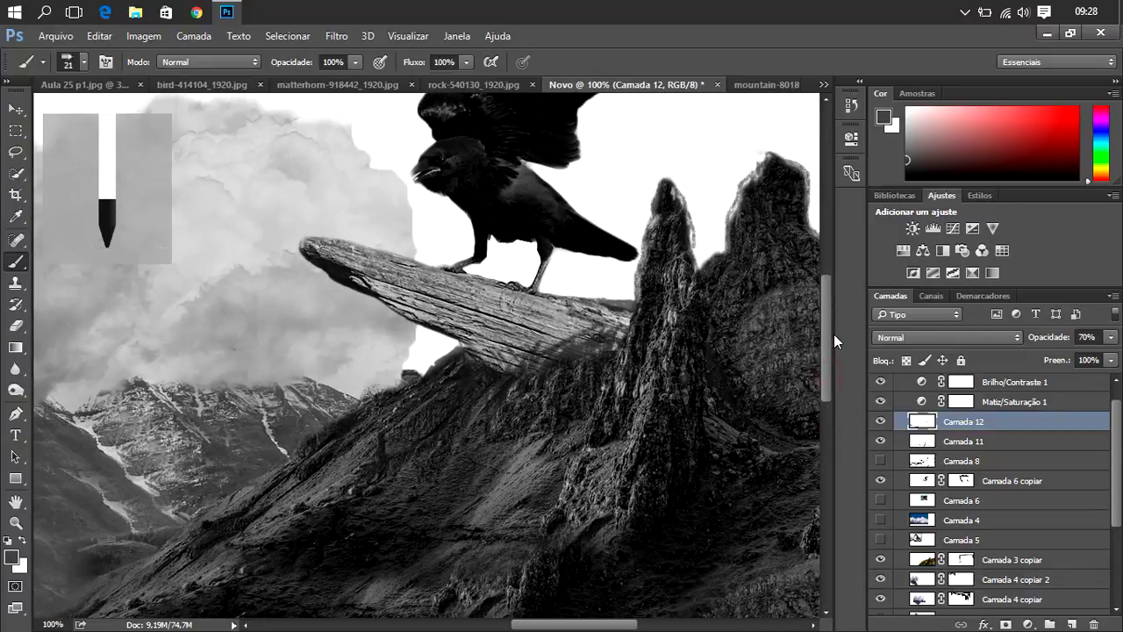
left_click(884, 118)
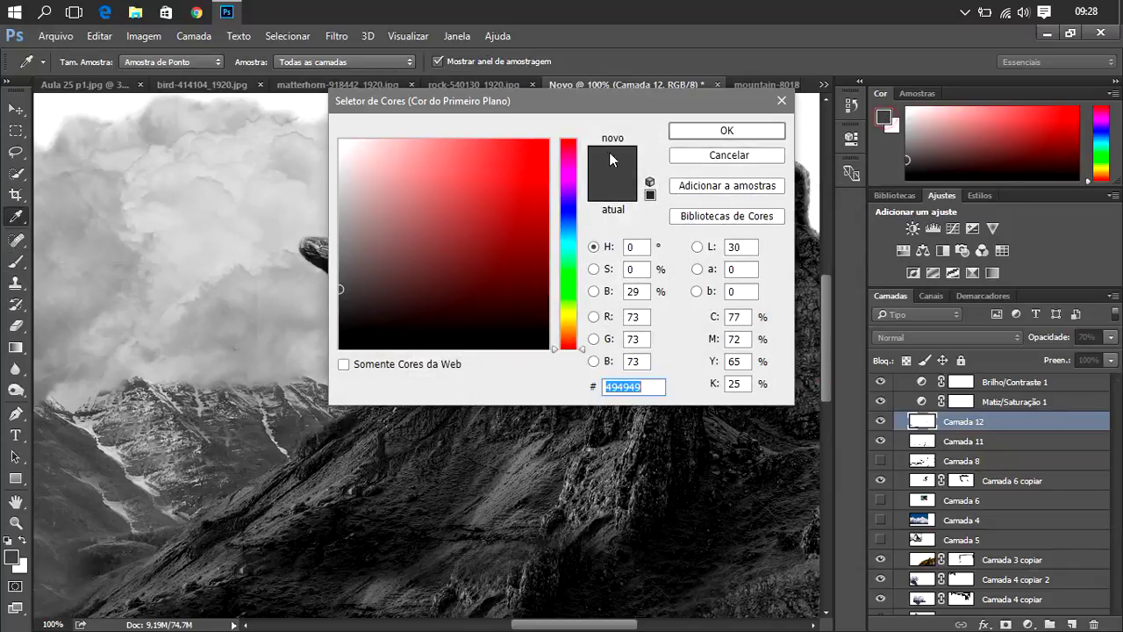
left_click_drag(604, 105, 971, 314)
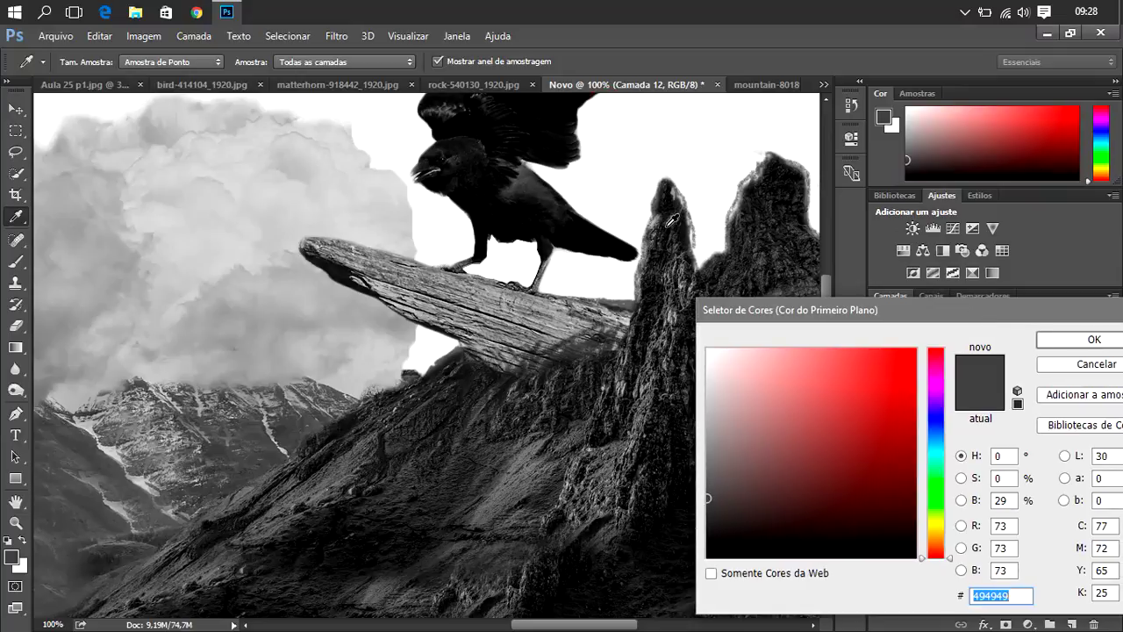
left_click(653, 238)
left_click(1045, 341)
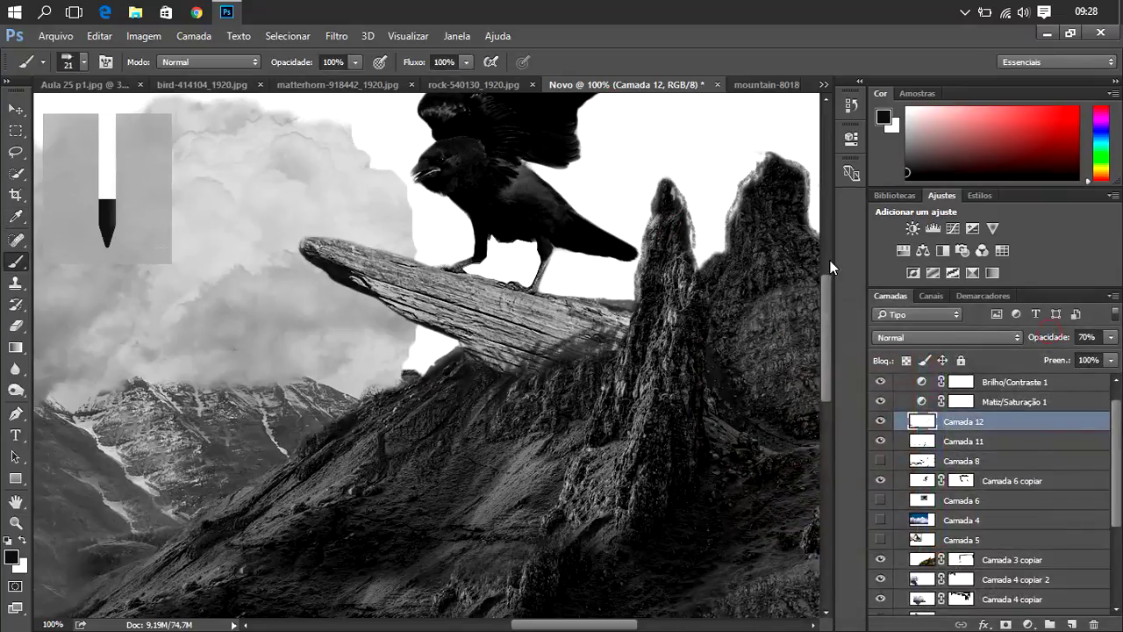
left_click_drag(737, 201, 769, 158)
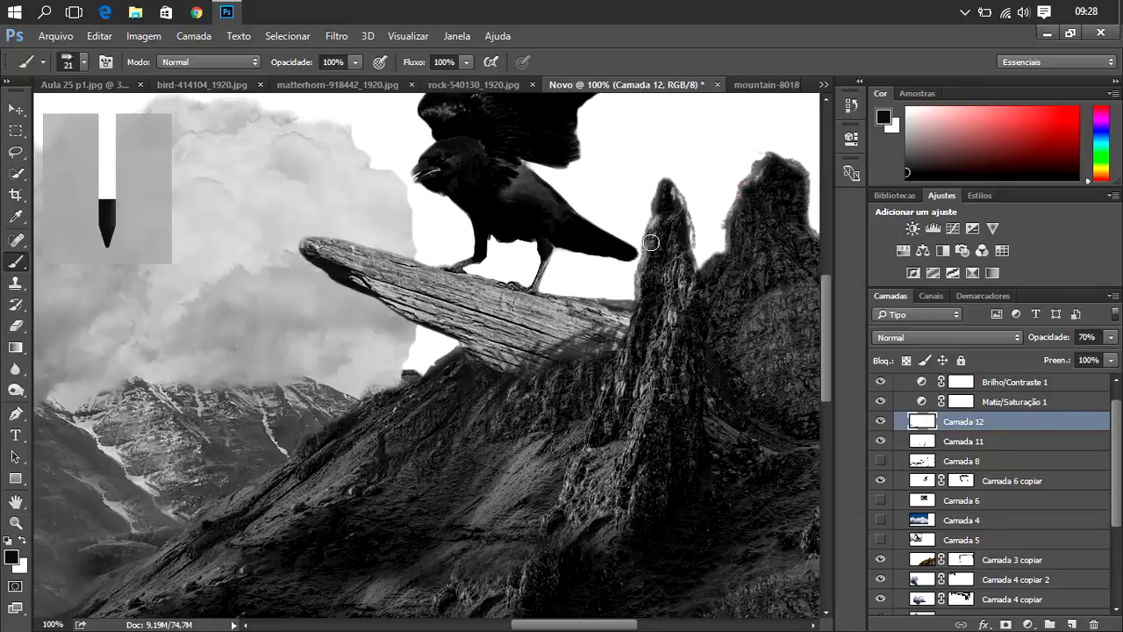
mouse_move(653, 242)
left_mouse_down()
mouse_move(640, 281)
mouse_move(640, 263)
left_mouse_up()
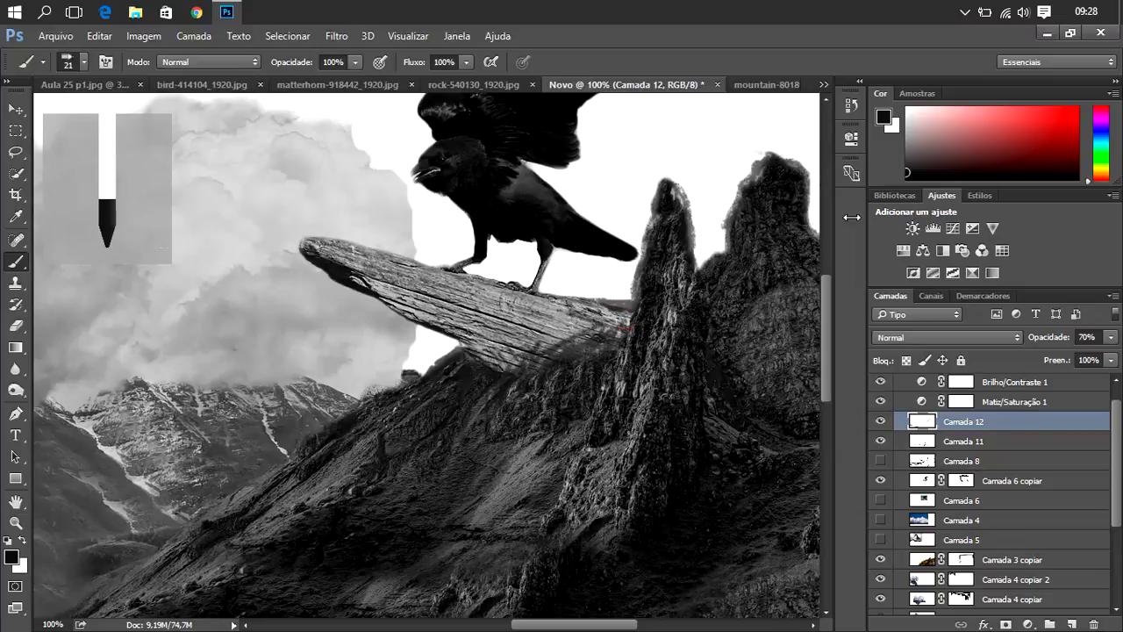
- Sample grey a1a1a1 from the log and paint over its reddish marks and underside
left_click(883, 116)
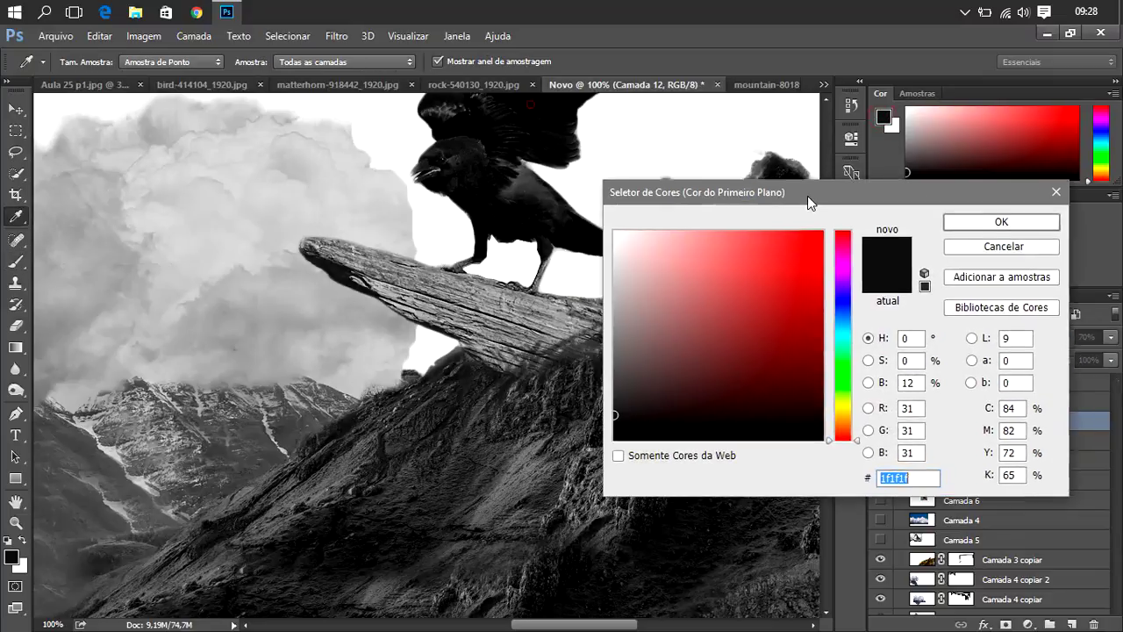
left_click_drag(527, 106, 833, 183)
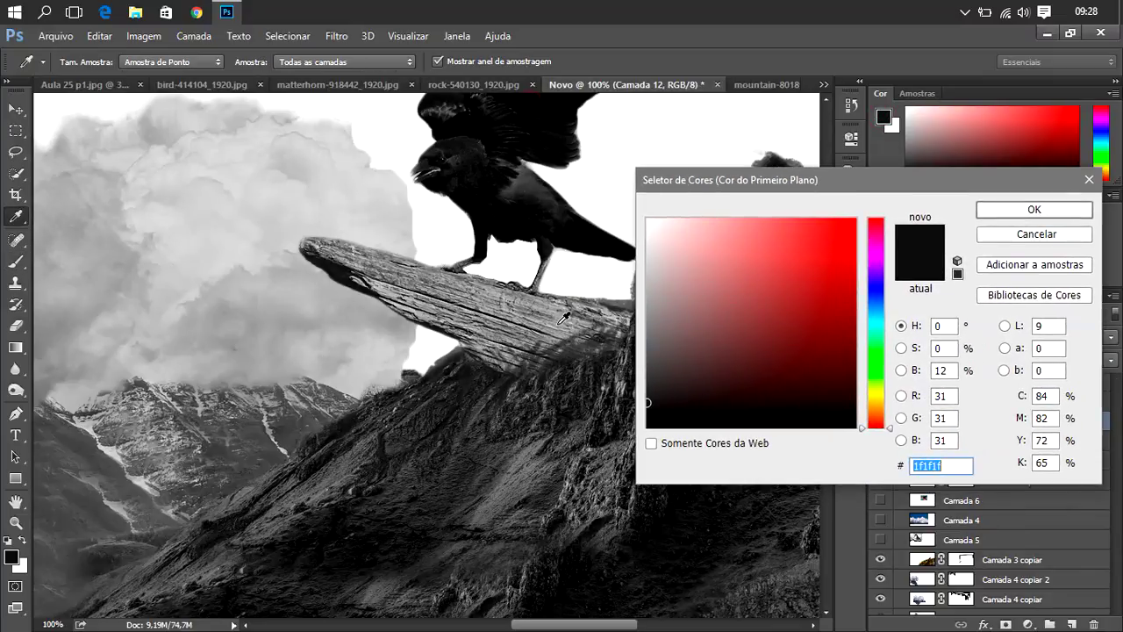
left_click(600, 329)
left_click(998, 213)
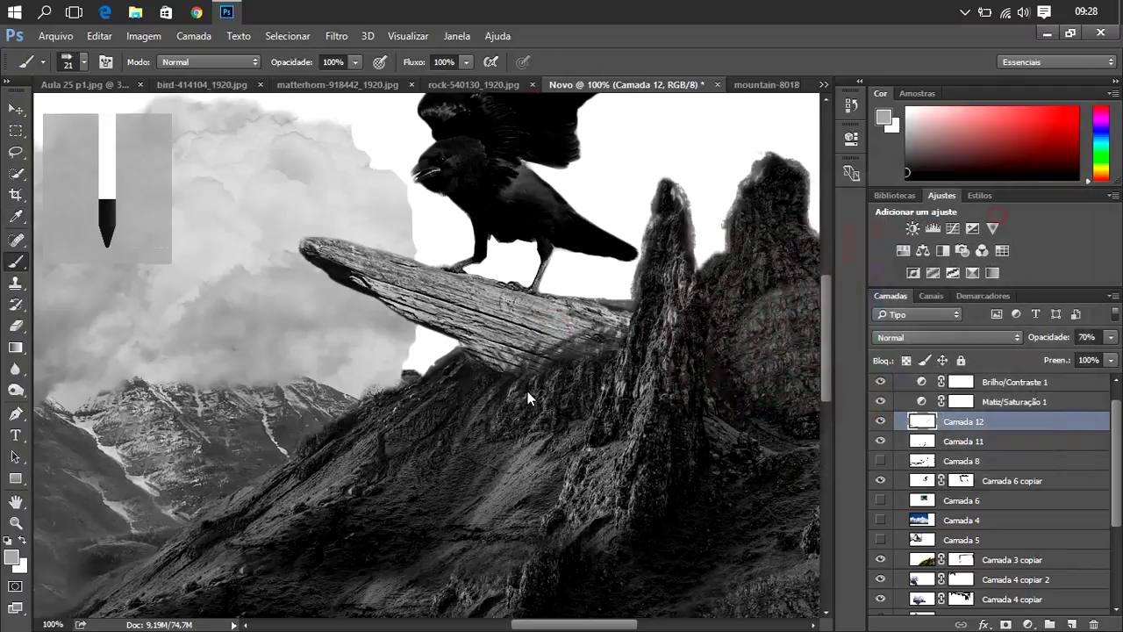
left_click_drag(576, 327, 575, 340)
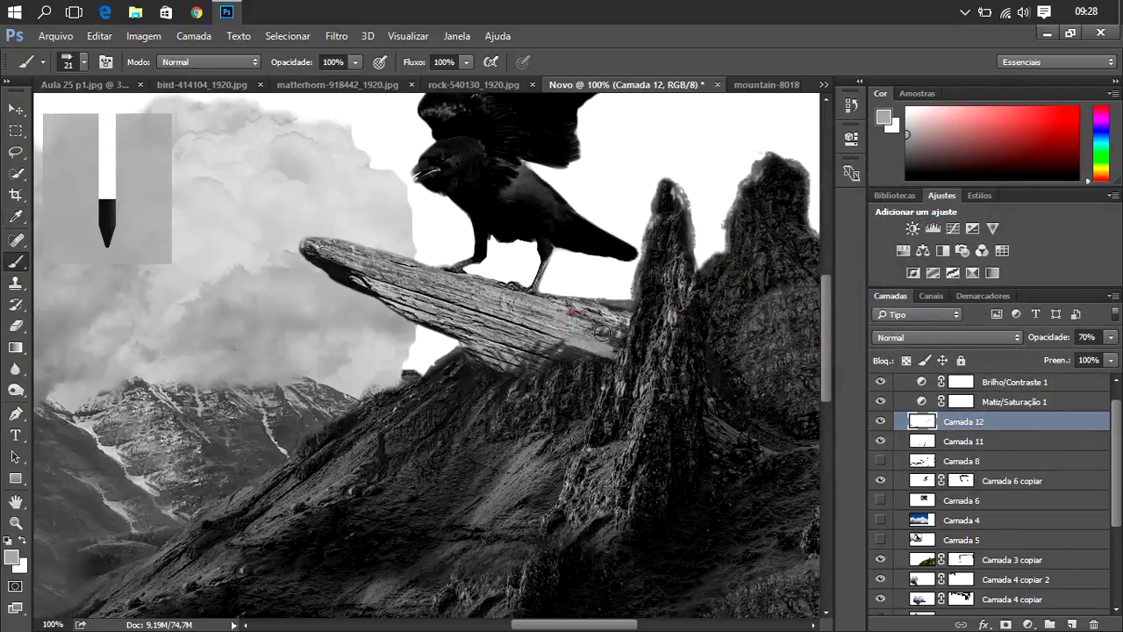
mouse_move(560, 348)
left_mouse_down()
mouse_move(590, 358)
mouse_move(548, 351)
left_mouse_up()
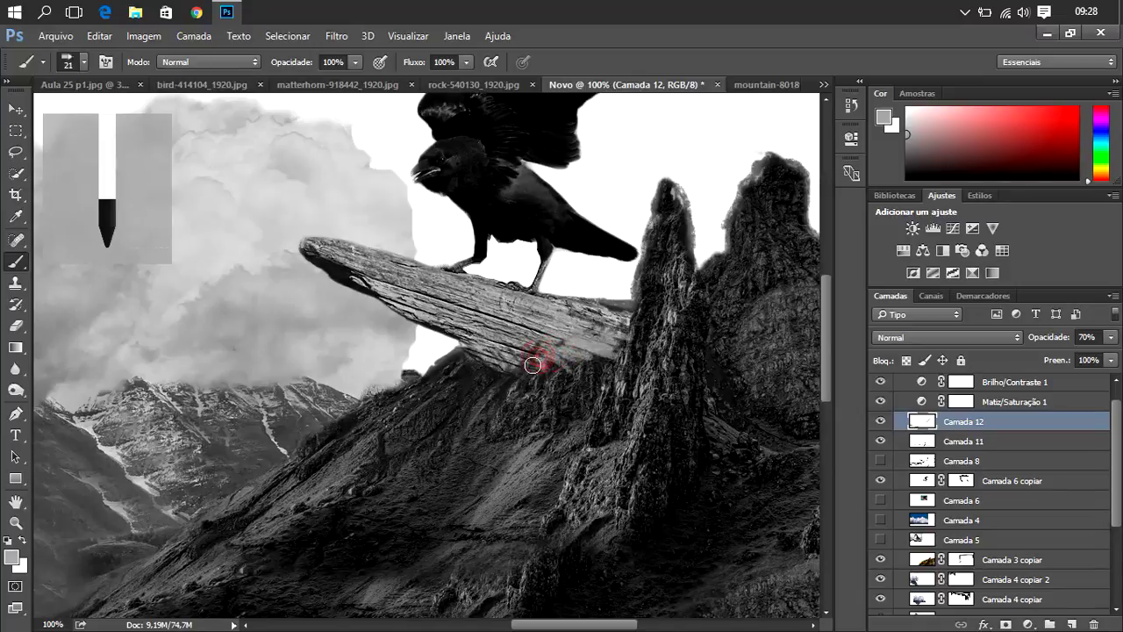
mouse_move(551, 367)
left_mouse_down()
mouse_move(514, 359)
mouse_move(619, 347)
left_mouse_up()
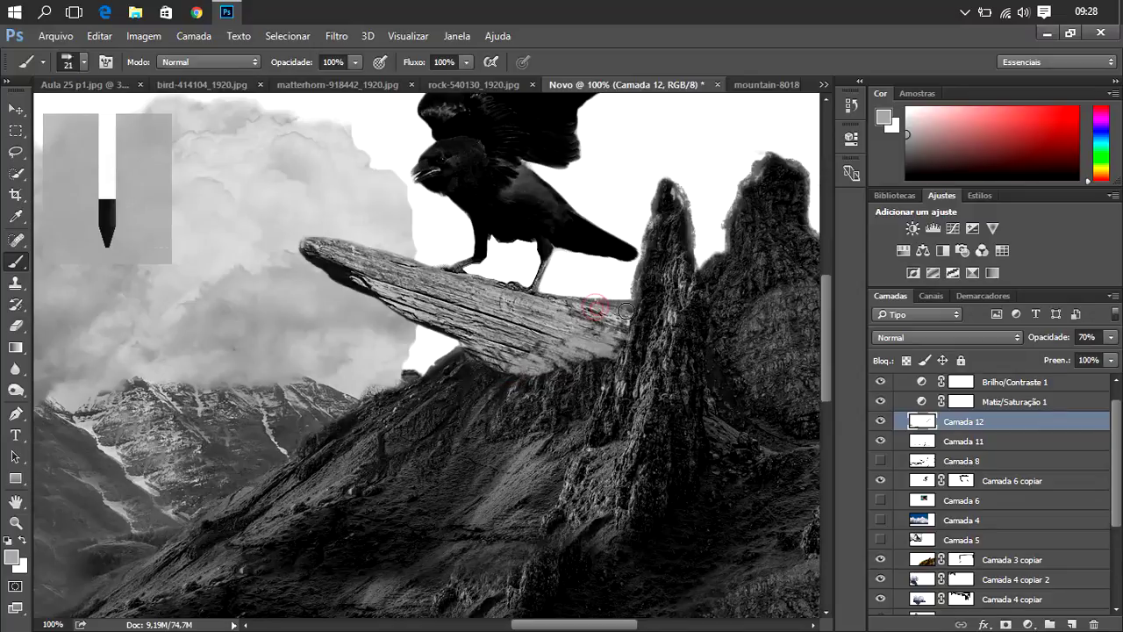
left_click_drag(604, 308, 640, 313)
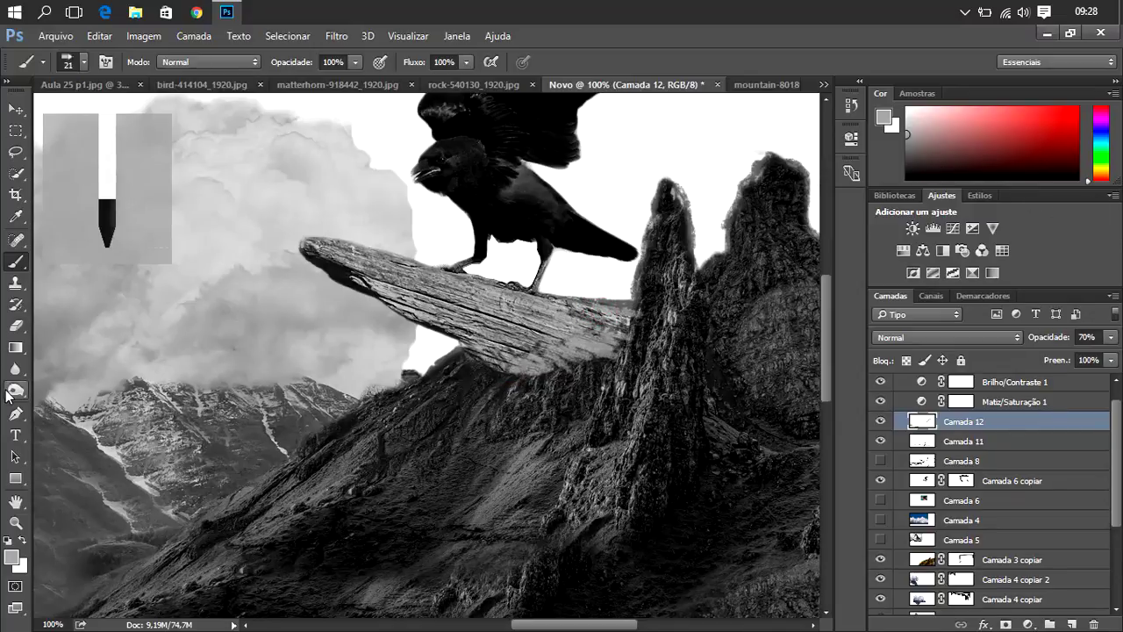
- Burn the log's underside and lower right end on Camada 12 and Camada 6 copiar
left_click(14, 391)
right_click(11, 395)
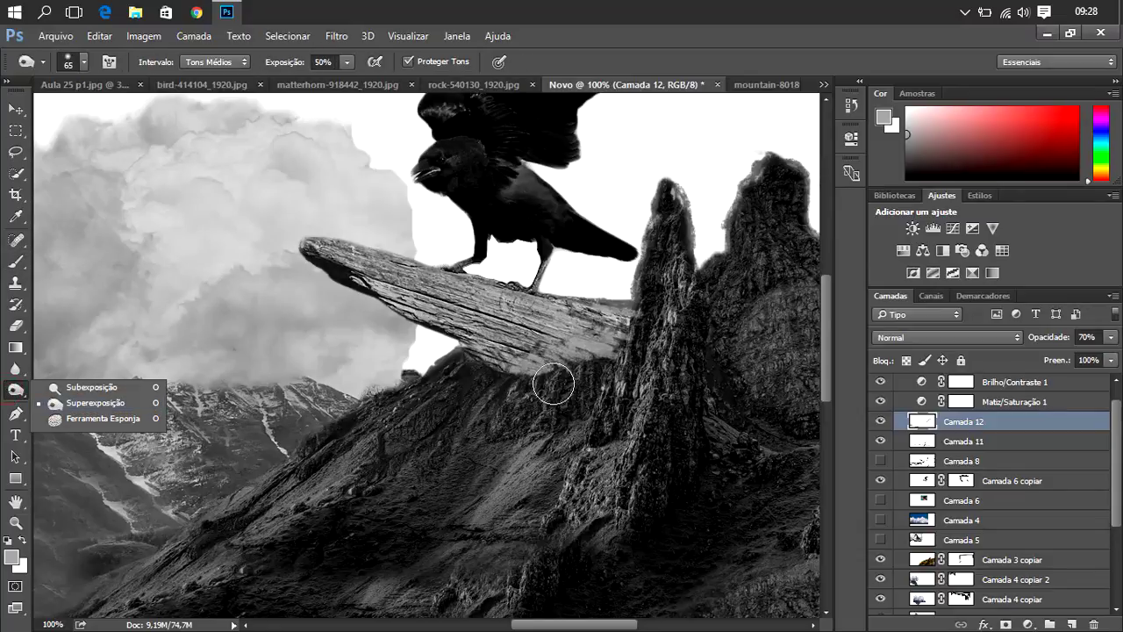
left_click(507, 363)
left_click_drag(507, 363, 472, 336)
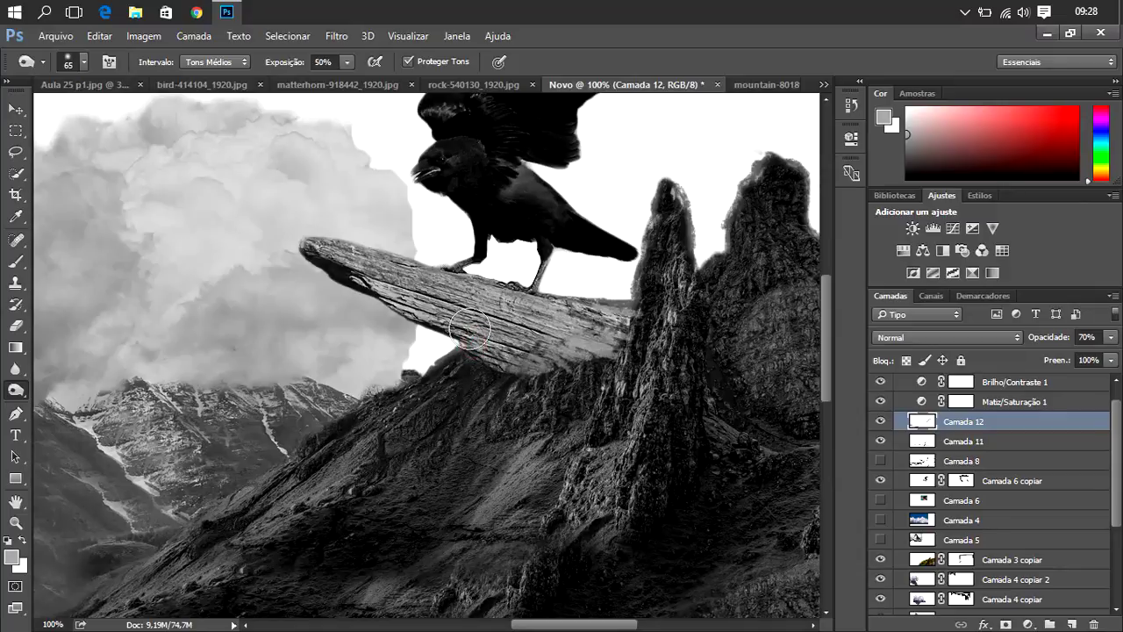
left_click(922, 482)
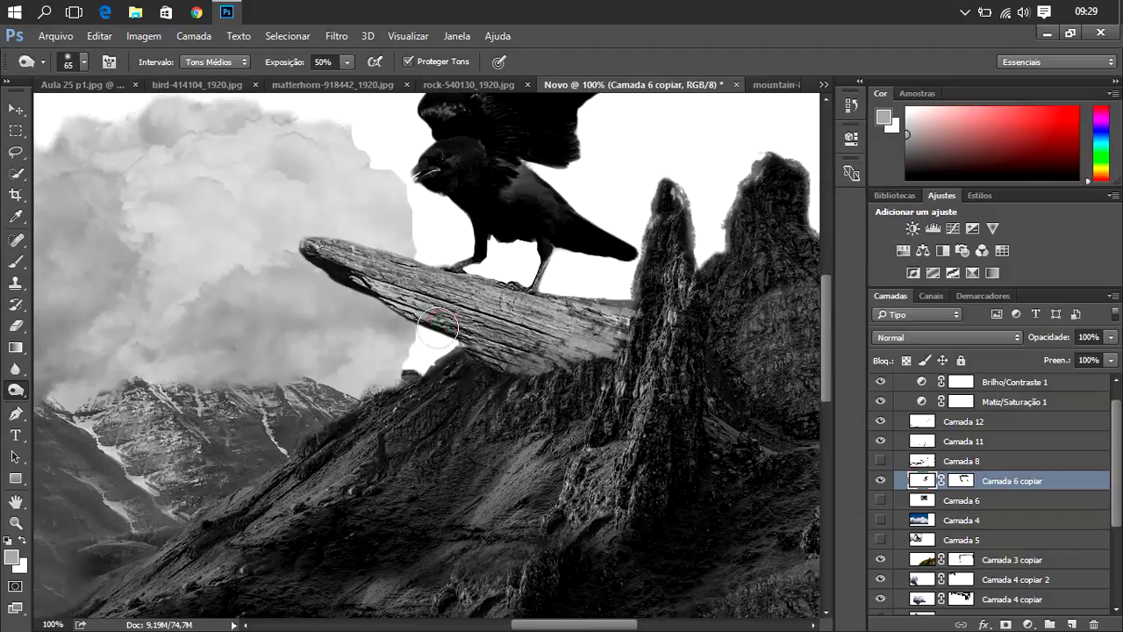
mouse_move(438, 326)
left_mouse_down()
mouse_move(465, 356)
mouse_move(572, 368)
mouse_move(465, 329)
mouse_move(382, 279)
mouse_move(443, 303)
mouse_move(419, 306)
mouse_move(487, 326)
mouse_move(466, 328)
mouse_move(497, 344)
mouse_move(463, 332)
mouse_move(552, 364)
mouse_move(457, 325)
mouse_move(568, 384)
mouse_move(396, 304)
mouse_move(420, 326)
mouse_move(556, 376)
mouse_move(518, 329)
mouse_move(617, 322)
mouse_move(454, 296)
mouse_move(356, 251)
mouse_move(376, 276)
mouse_move(511, 313)
mouse_move(669, 326)
mouse_move(606, 325)
mouse_move(570, 343)
mouse_move(754, 364)
left_mouse_up()
left_click(608, 369, "ctrl")
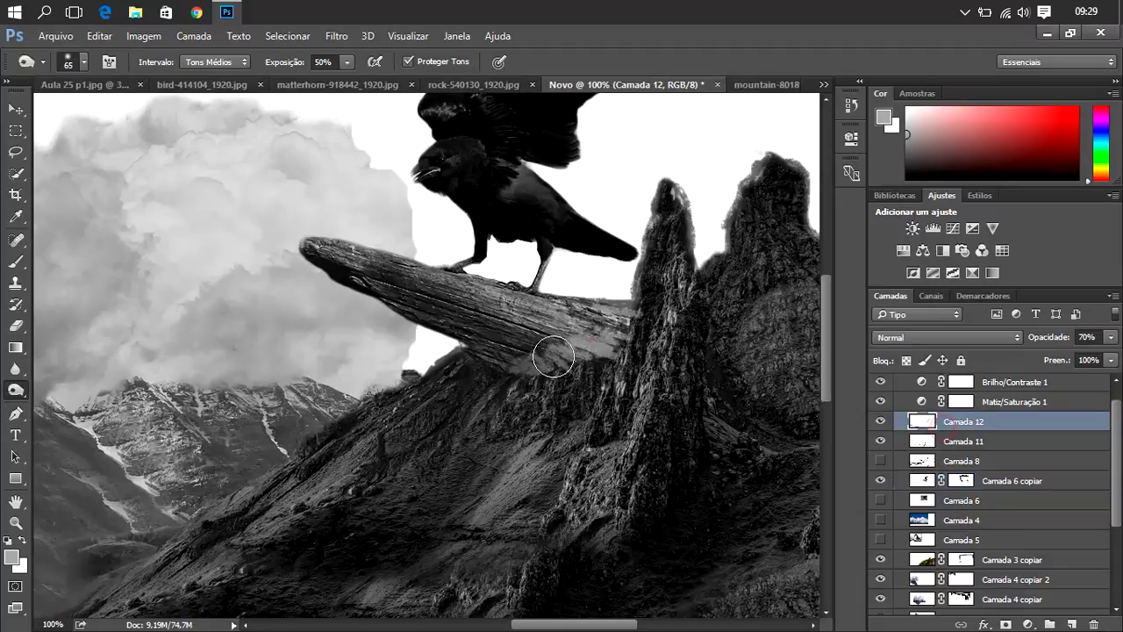
left_click_drag(584, 328, 608, 361)
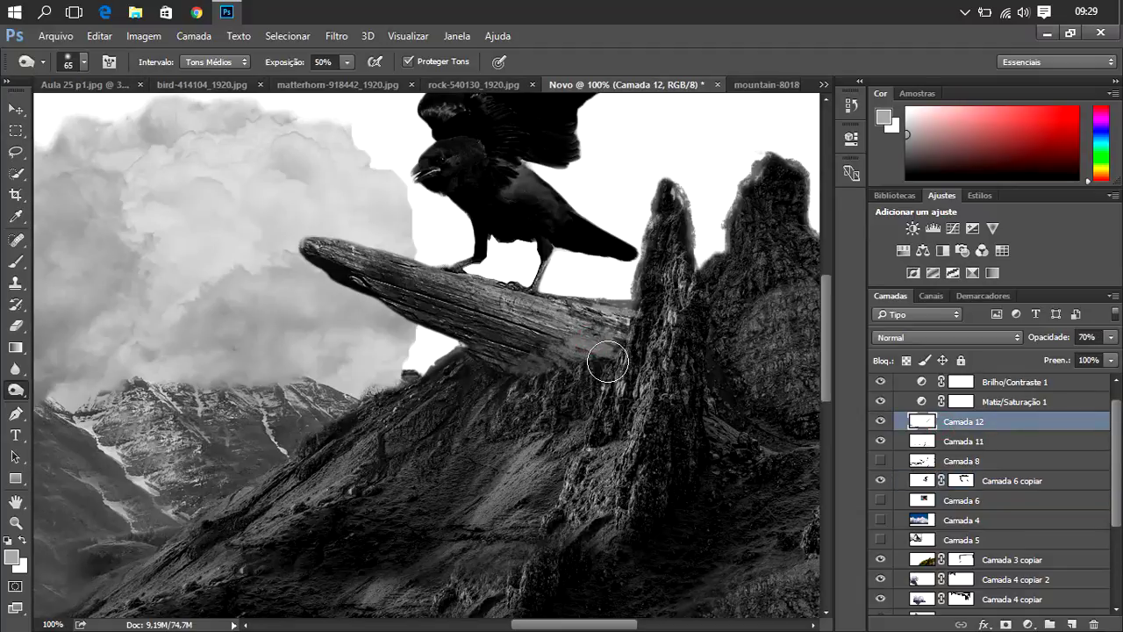
- On Camada 6 copiar, burn the log's right part and the crow's raised wing and head
left_click(925, 484)
mouse_move(514, 346)
left_mouse_down()
mouse_move(618, 333)
mouse_move(486, 334)
mouse_move(526, 376)
mouse_move(501, 343)
mouse_move(470, 379)
mouse_move(409, 394)
mouse_move(535, 348)
mouse_move(309, 250)
mouse_move(320, 267)
left_mouse_up()
mouse_move(514, 181)
left_mouse_down()
mouse_move(522, 195)
mouse_move(451, 168)
mouse_move(407, 174)
mouse_move(483, 150)
mouse_move(451, 161)
mouse_move(454, 170)
mouse_move(473, 164)
mouse_move(436, 170)
mouse_move(480, 160)
mouse_move(440, 169)
mouse_move(549, 205)
mouse_move(597, 238)
mouse_move(570, 230)
mouse_move(532, 251)
mouse_move(532, 269)
mouse_move(480, 286)
mouse_move(430, 257)
left_mouse_up()
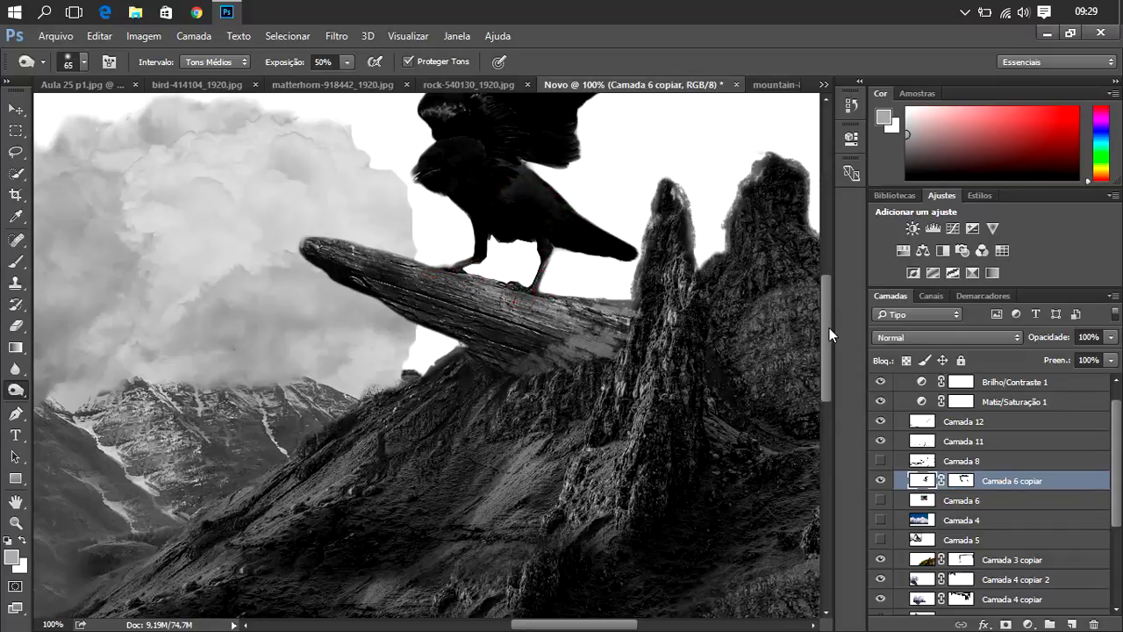
left_click_drag(829, 327, 831, 288)
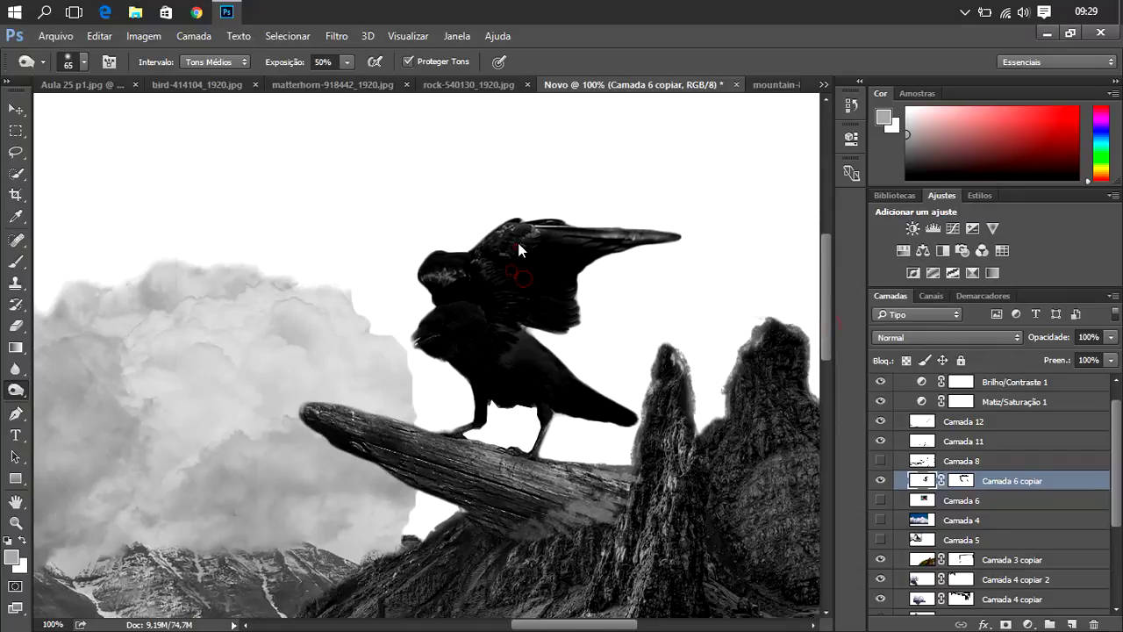
mouse_move(518, 249)
left_mouse_down()
mouse_move(526, 243)
mouse_move(516, 235)
mouse_move(682, 239)
left_mouse_up()
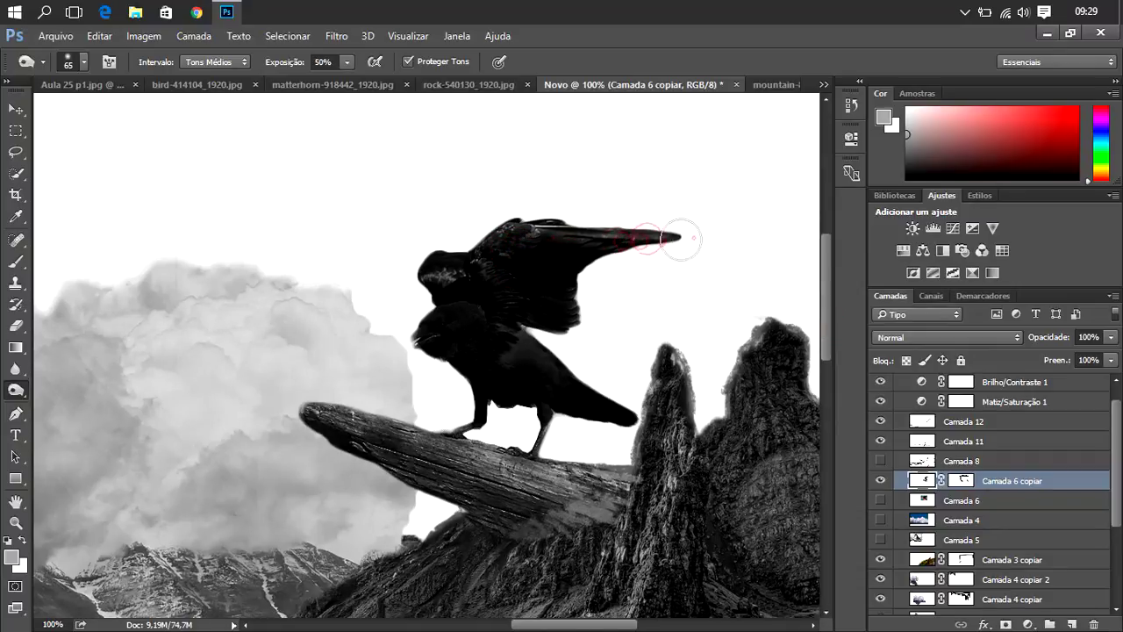
mouse_move(446, 261)
left_mouse_down()
mouse_move(447, 301)
mouse_move(423, 337)
left_mouse_up()
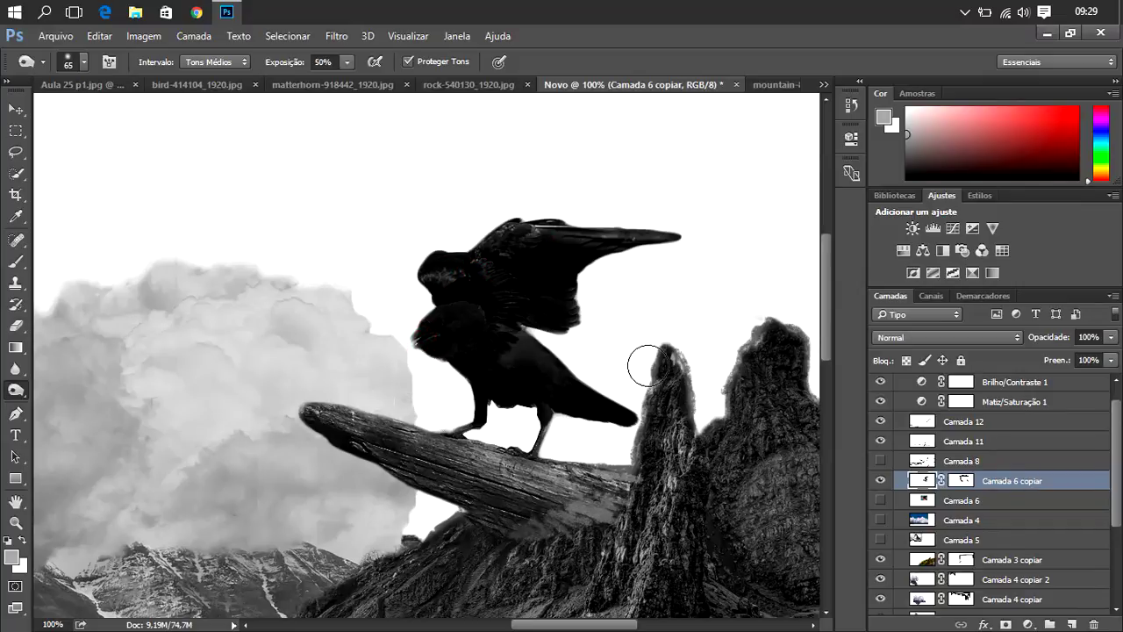
key("ctrl+plus")
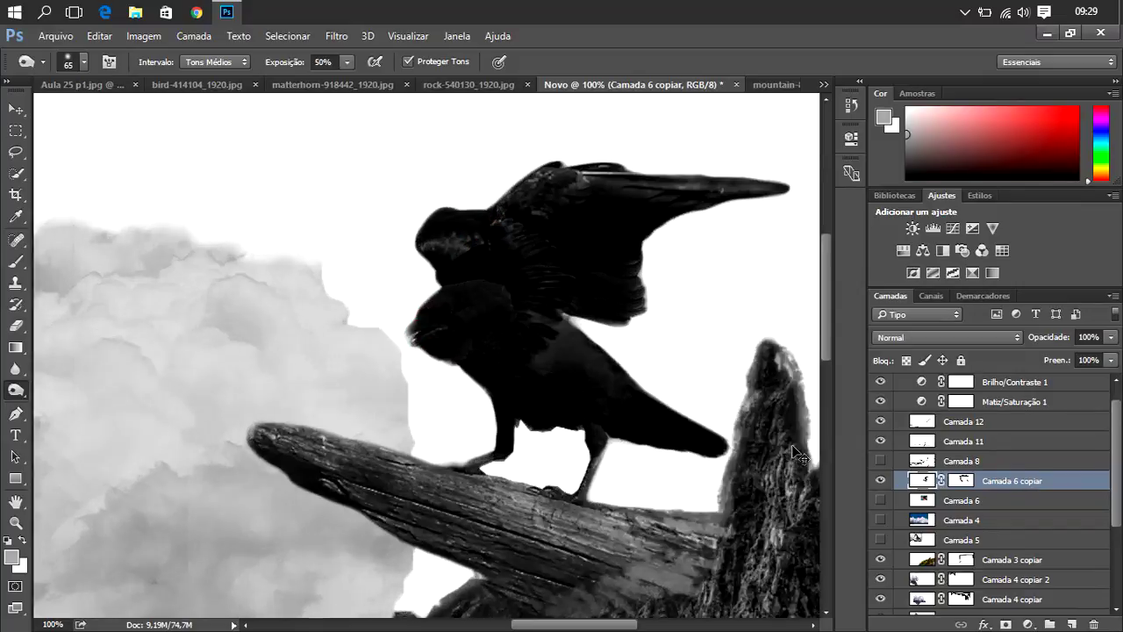
key("ctrl+plus")
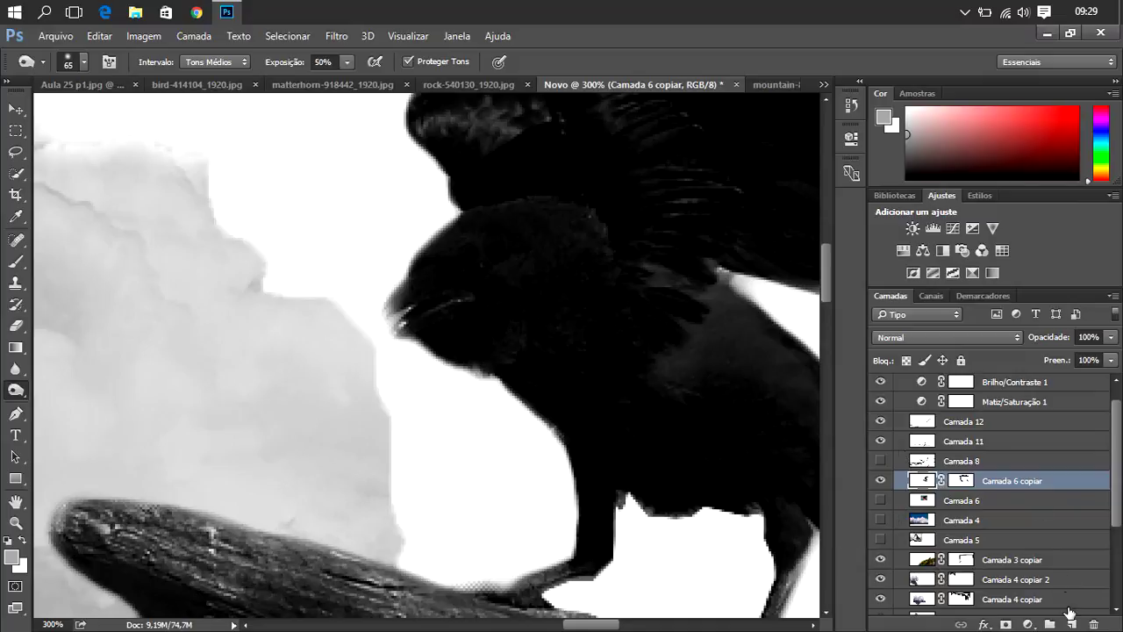
- Add new layer Camada 13 and paint black over the beak tip's light edge with a 9 px brush
left_click(1071, 623)
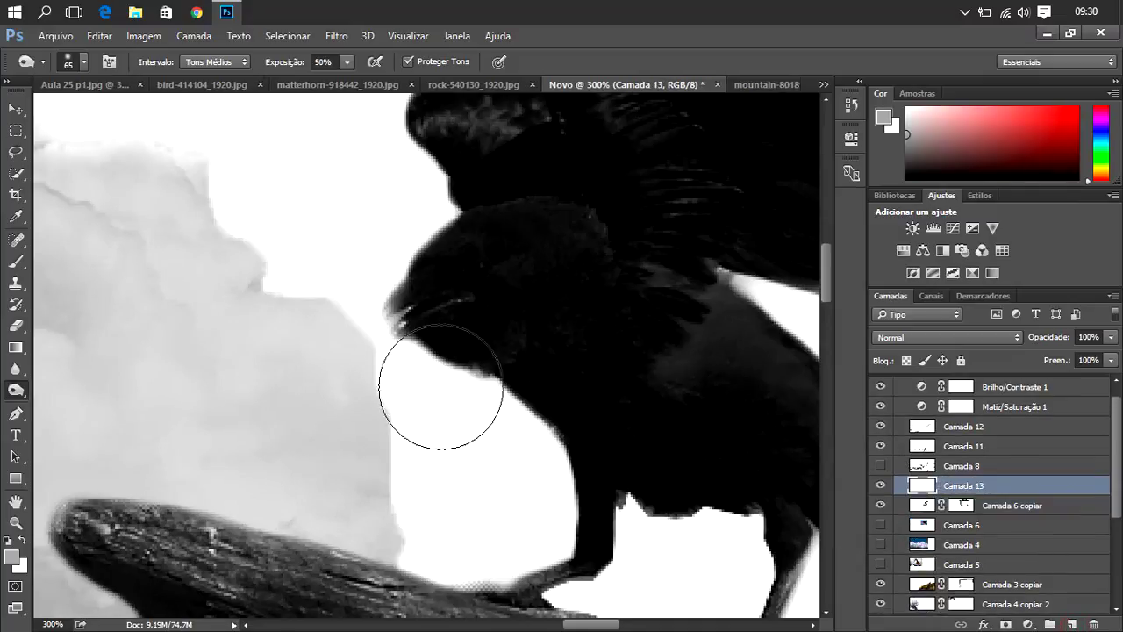
left_click(16, 260)
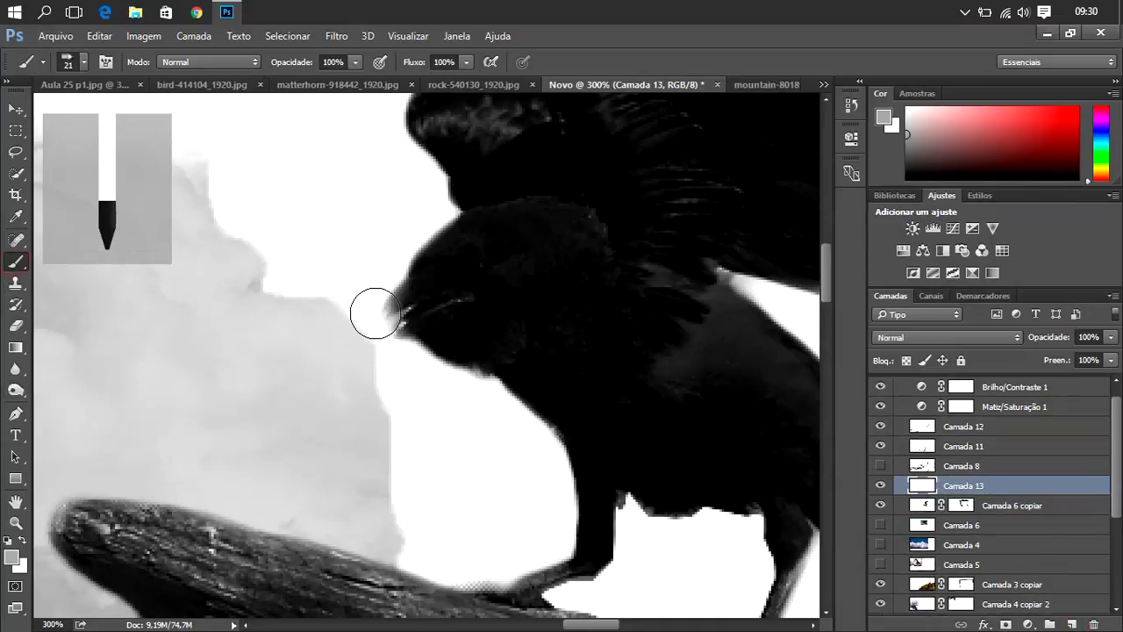
right_click(371, 316)
left_click(471, 351)
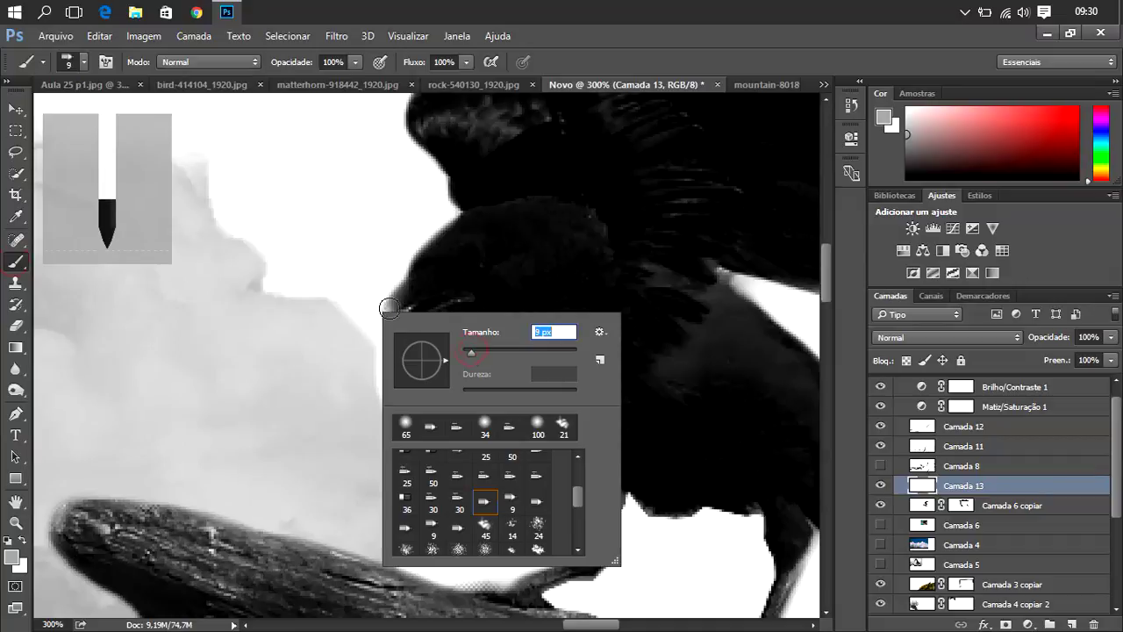
left_click(398, 302)
left_click_drag(386, 309, 402, 313)
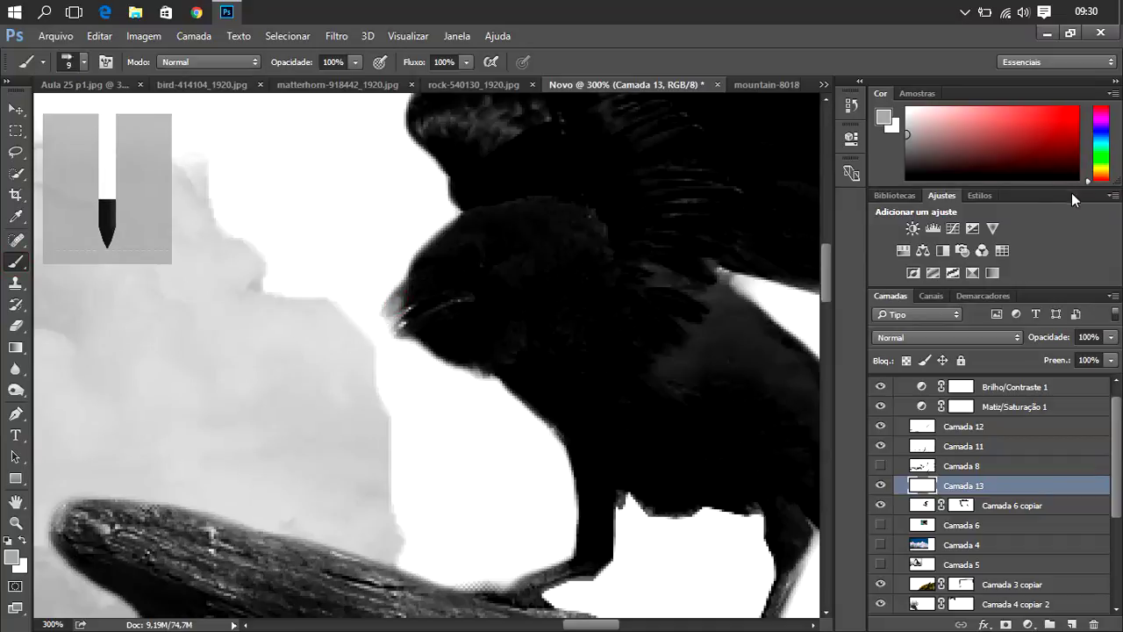
- Sample the crow's dark colour and extend the beak with it
left_click(893, 123)
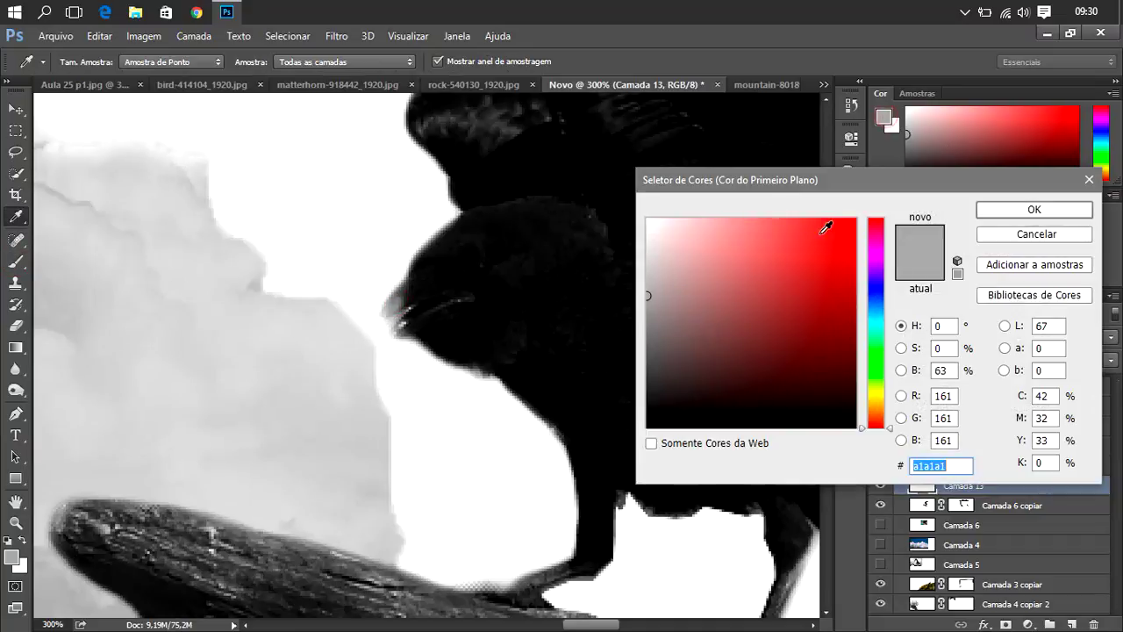
left_click(430, 295)
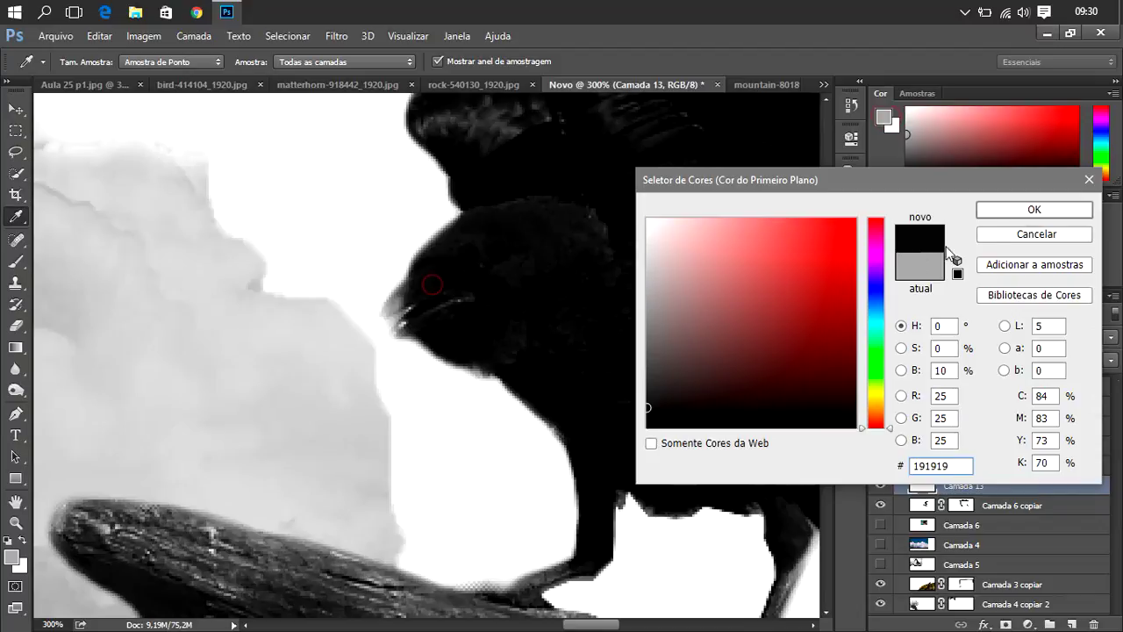
left_click(1001, 212)
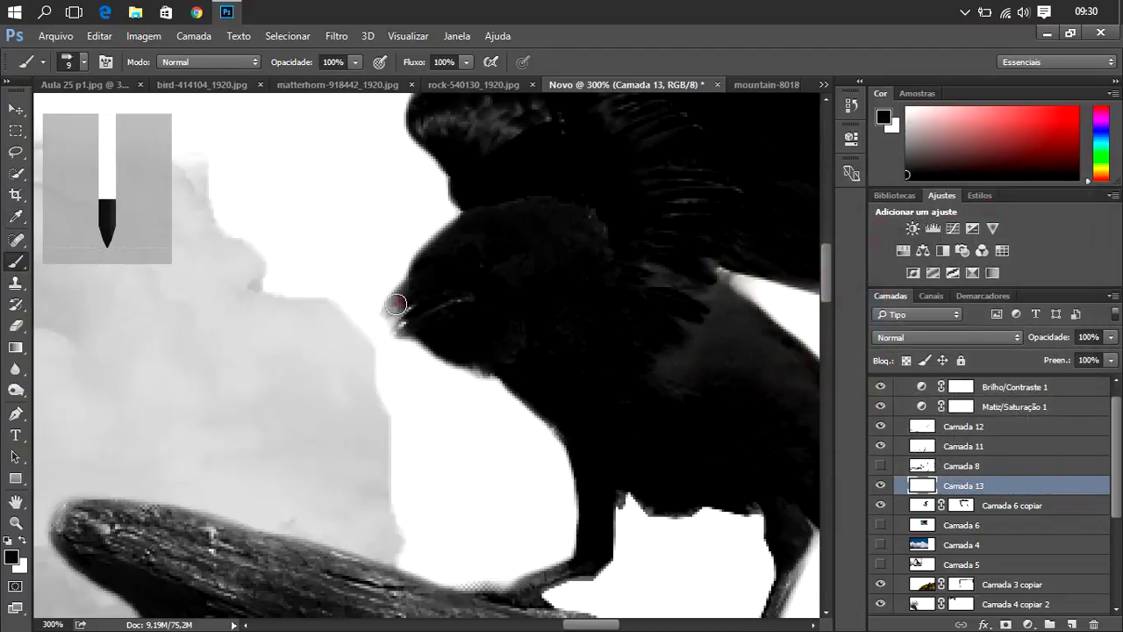
mouse_move(396, 304)
left_mouse_down()
mouse_move(366, 331)
mouse_move(396, 314)
left_mouse_up()
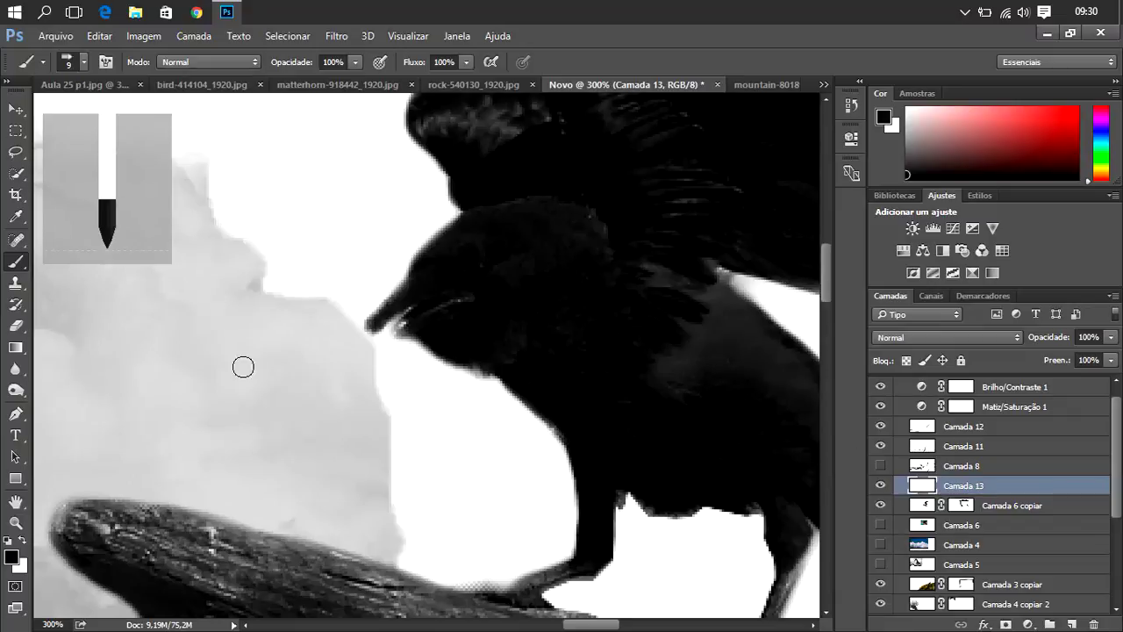
- Switch between Eraser and Brush, ending on the Eraser with Camada 6 copiar selected
left_click(16, 325)
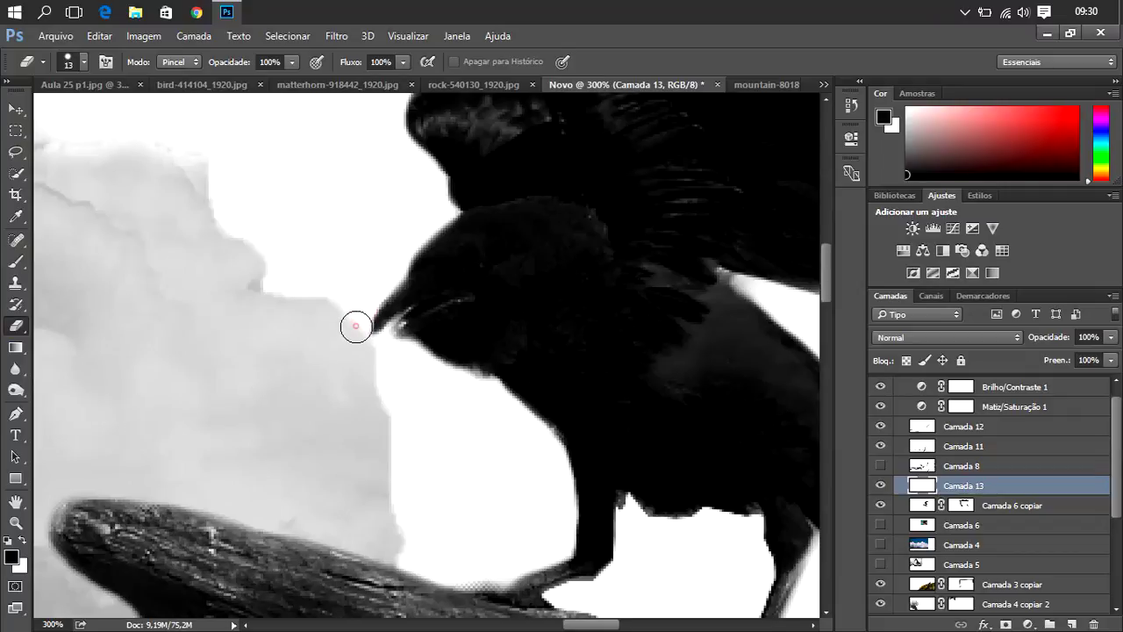
left_click(355, 329)
left_click(15, 260)
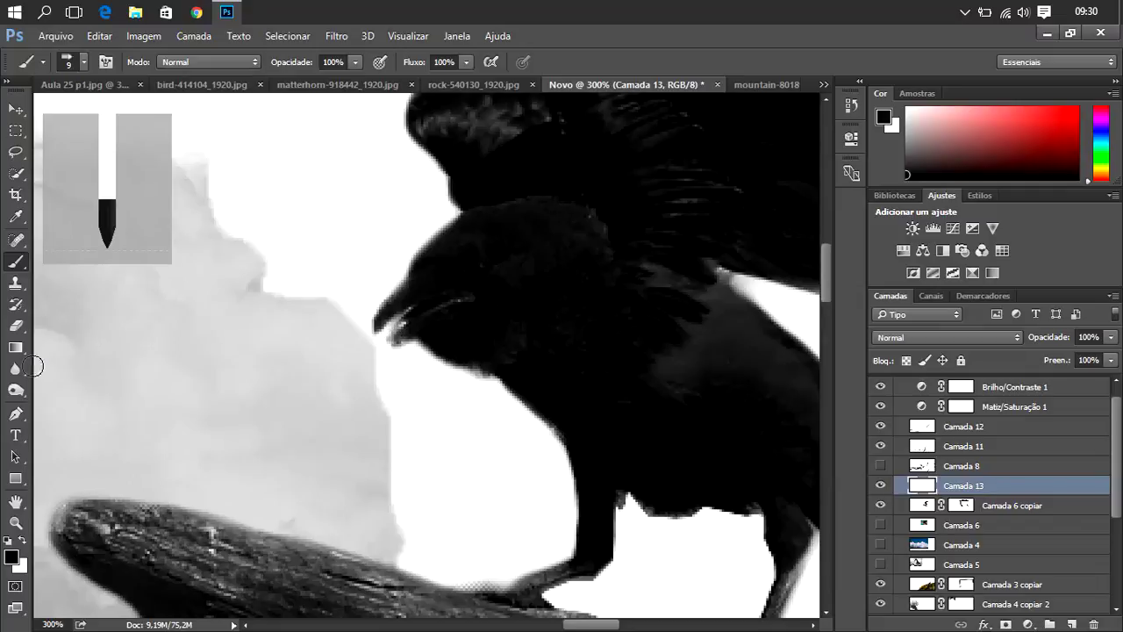
left_click(15, 326)
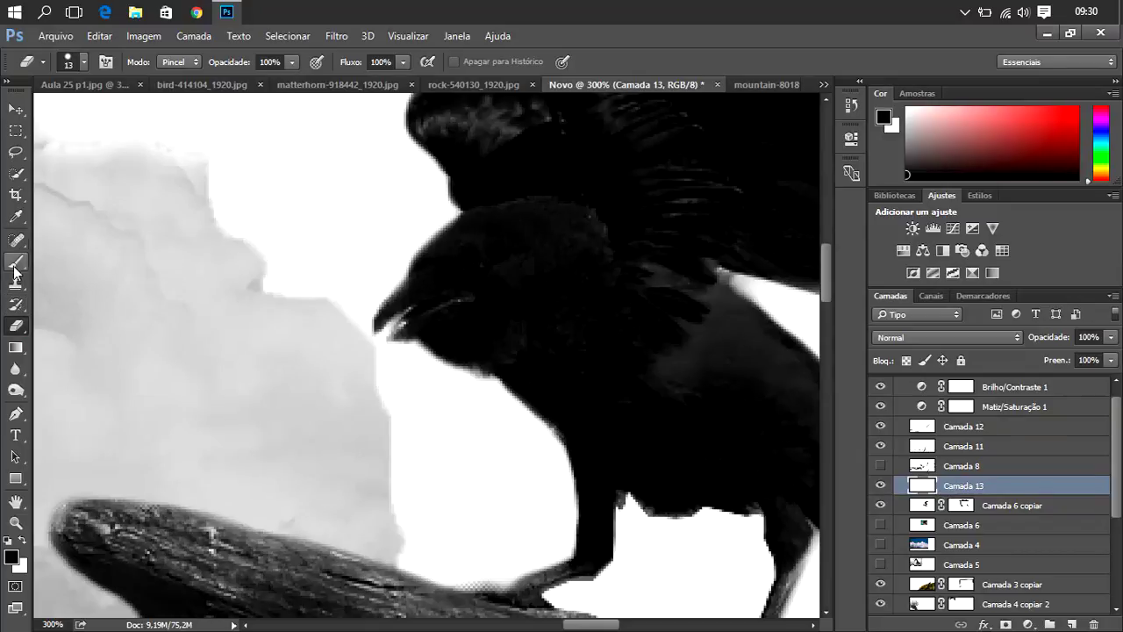
left_click(916, 509)
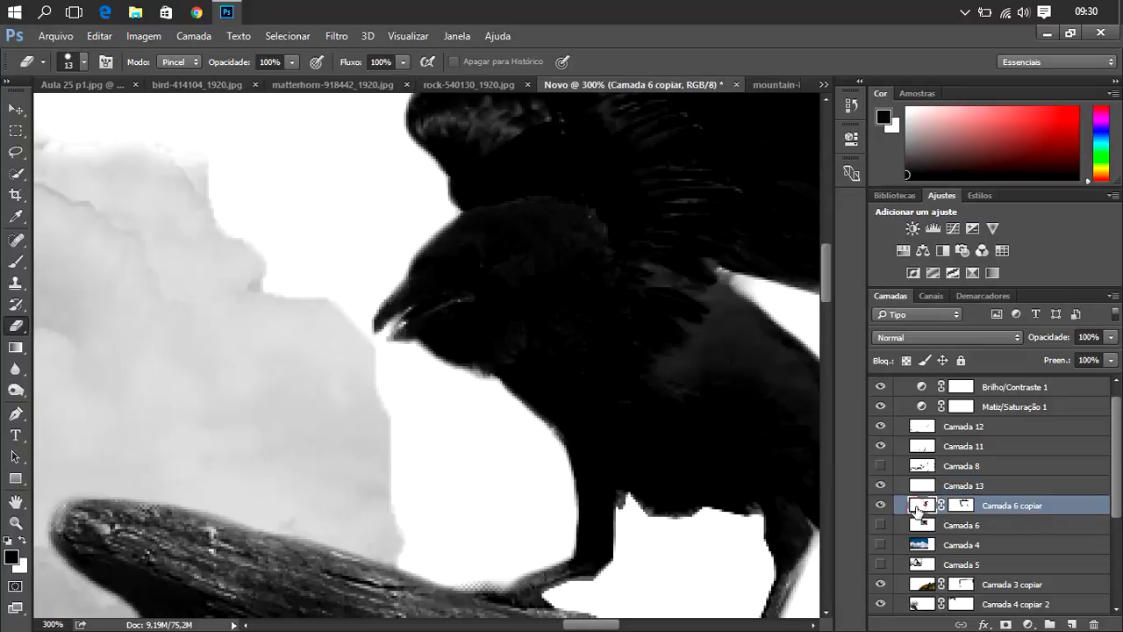
- Set the Clone Stamp to 10 px and try a clone stroke under the beak, then undo it
left_click(16, 282)
right_click(421, 290)
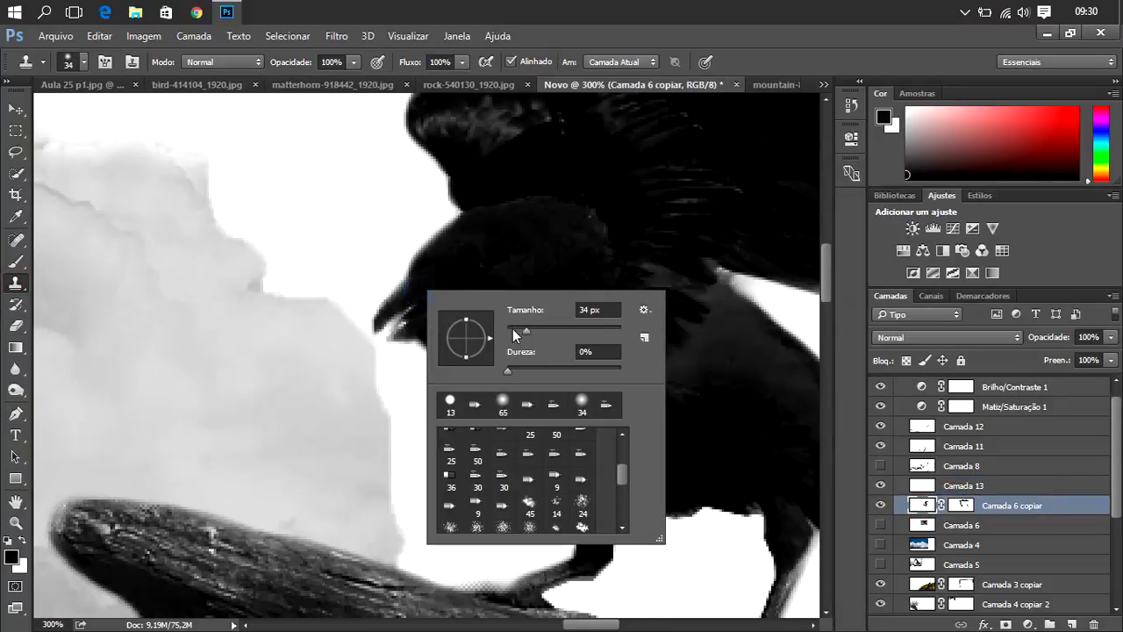
left_click(513, 330)
left_click(412, 295)
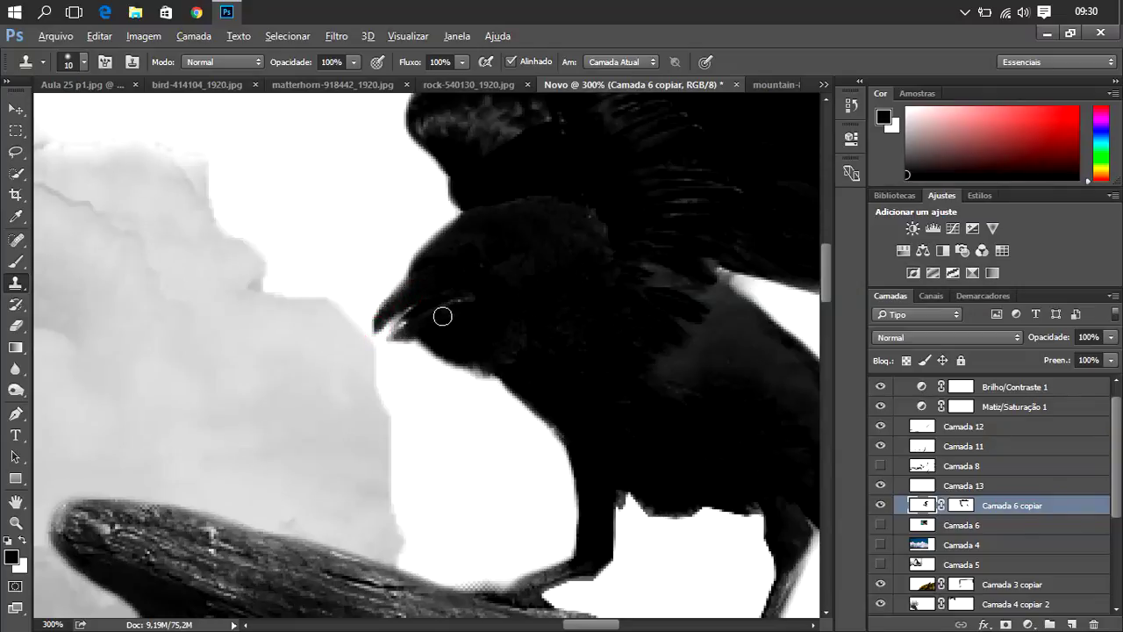
left_click_drag(401, 328, 396, 336)
key("ctrl+z")
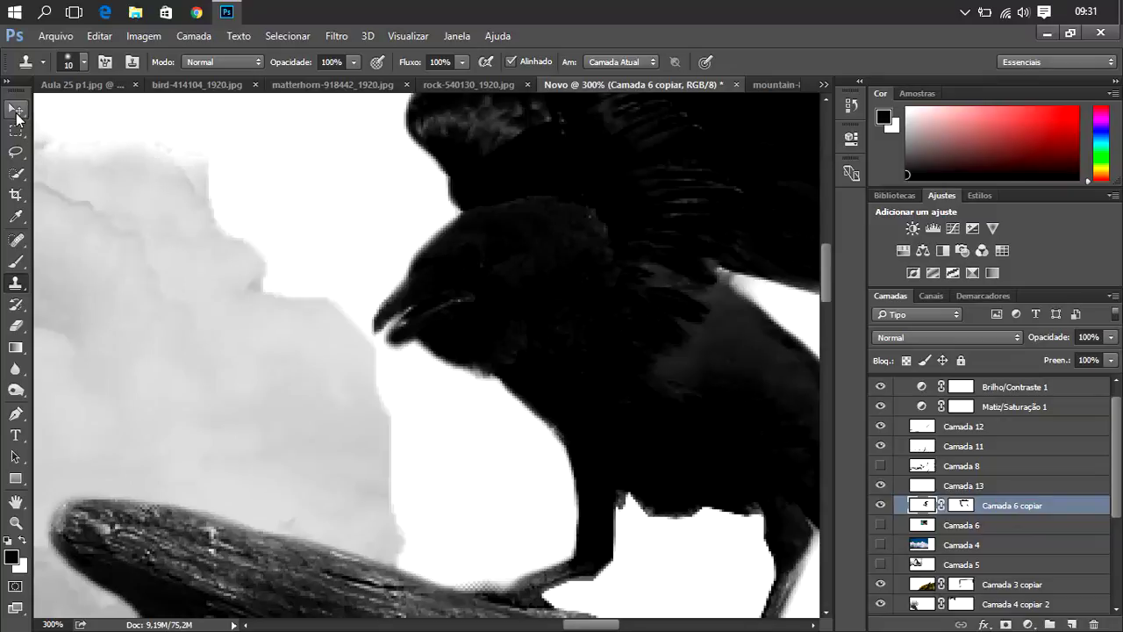
- Clone over the edge where the crow's foot meets the log
left_click(15, 110)
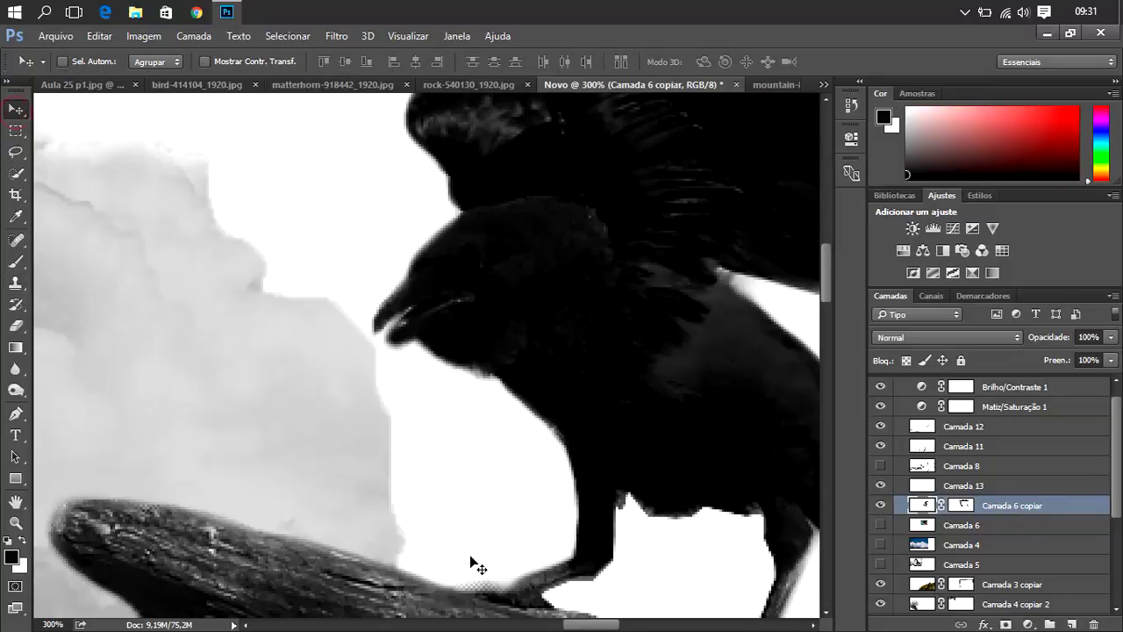
left_click(16, 283)
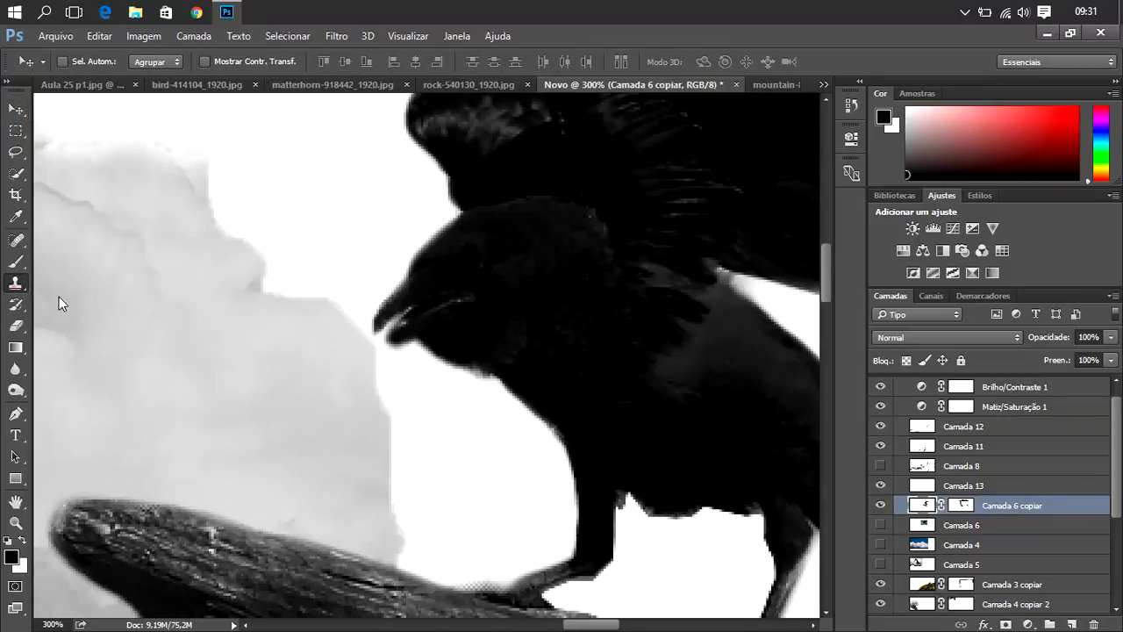
left_click(550, 575)
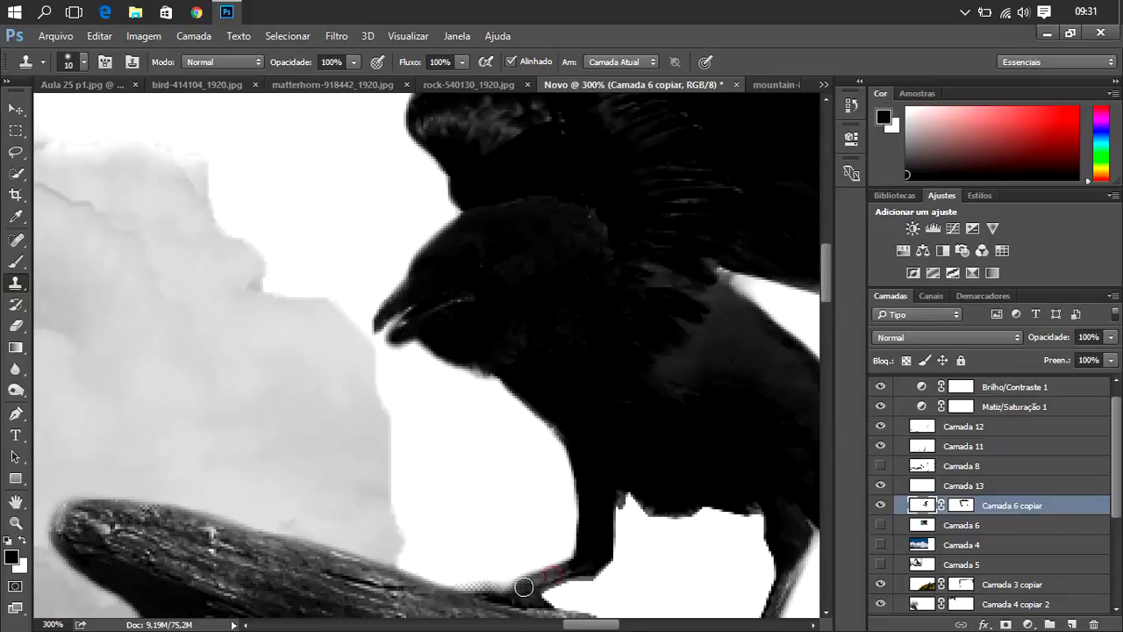
left_click_drag(523, 586, 468, 586)
left_click_drag(584, 624, 614, 627)
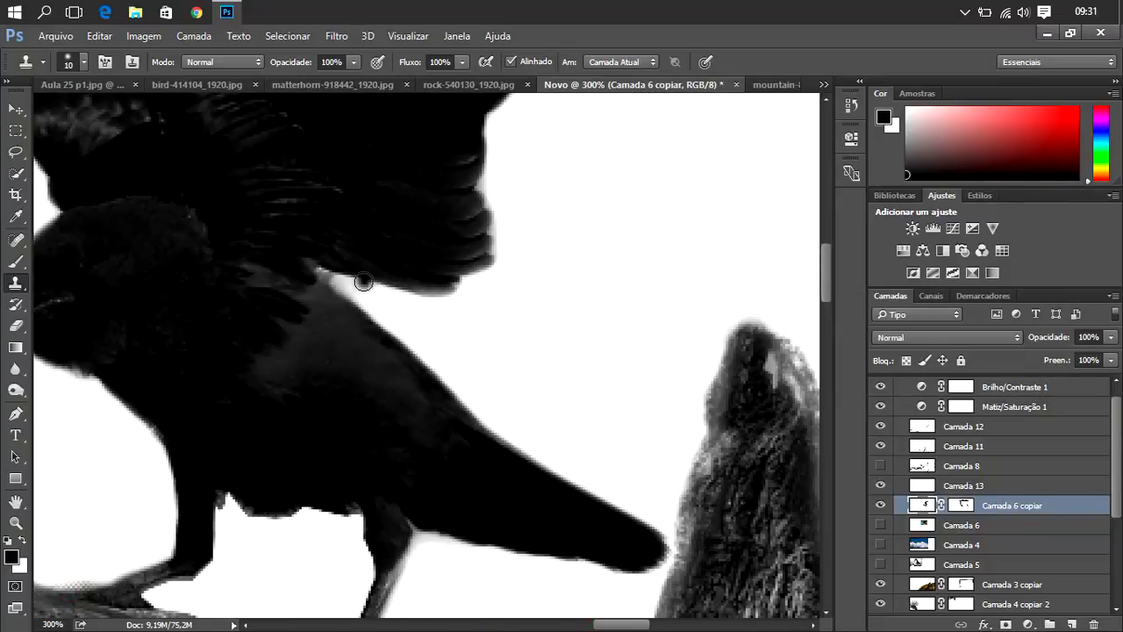
- Try the 112 px curved brush preset on the crow, then undo the stroke
left_click(7, 274)
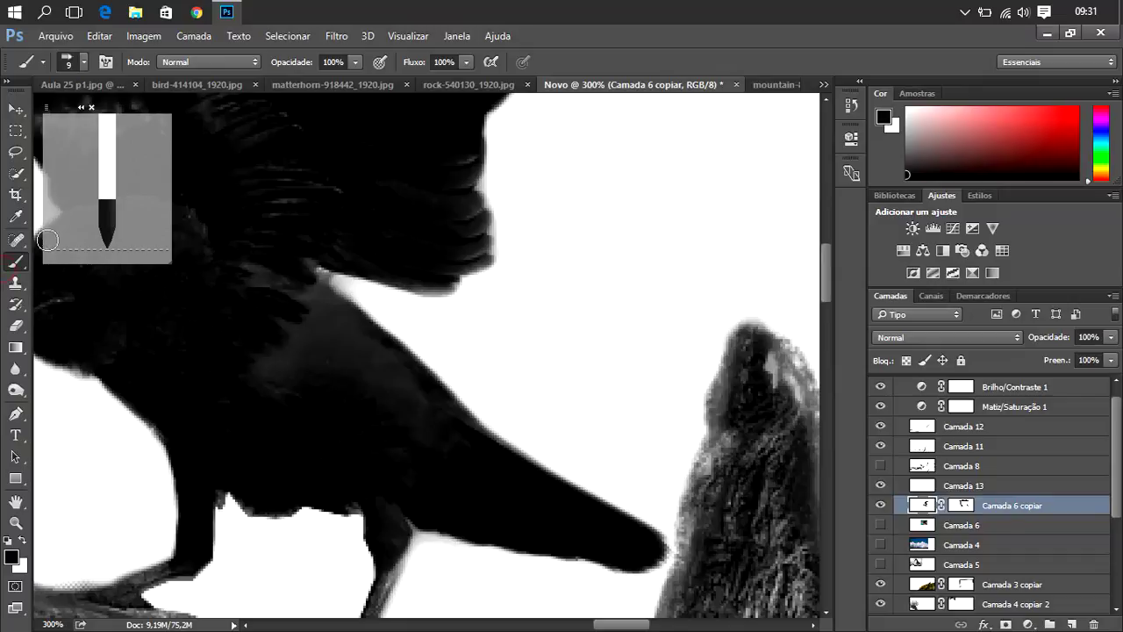
right_click(420, 323)
left_click_drag(625, 500, 623, 536)
left_click(552, 474)
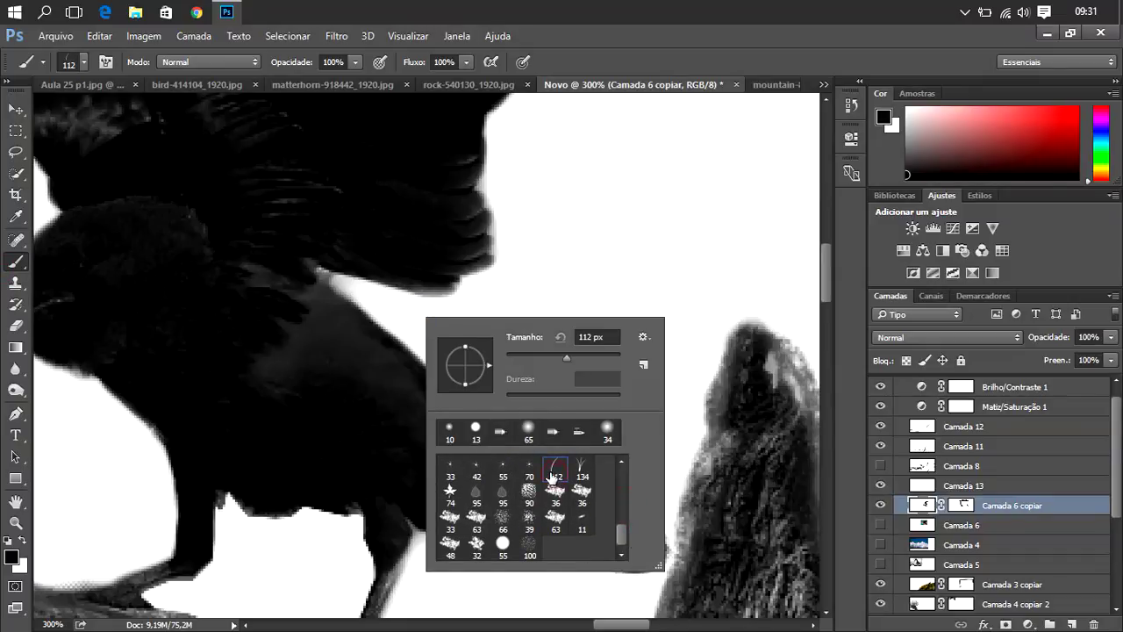
left_click(324, 285)
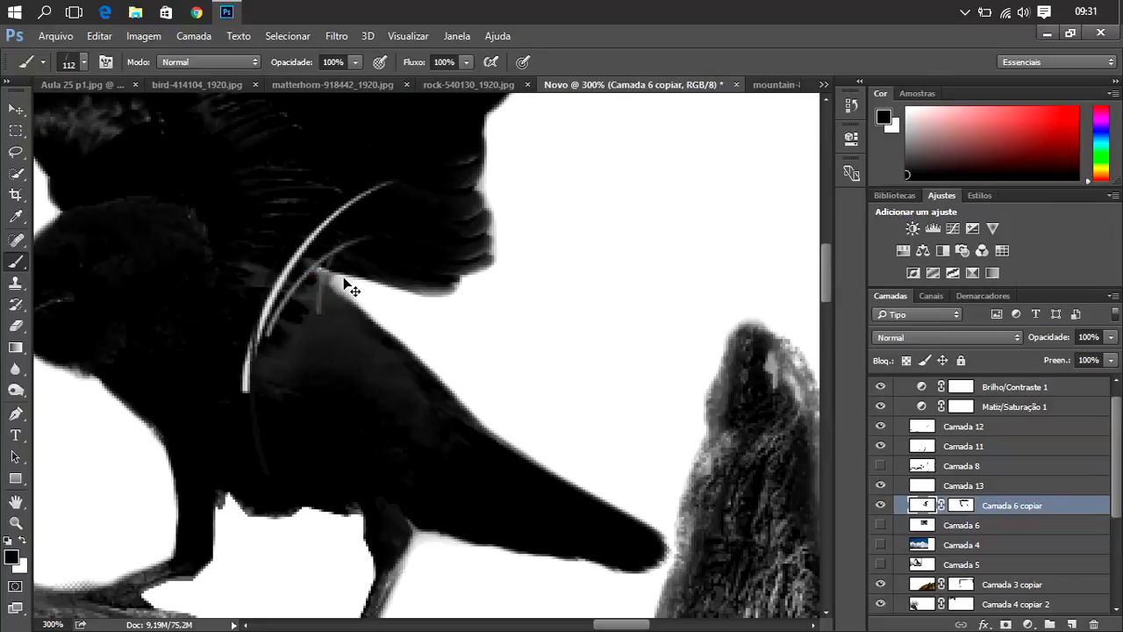
key("ctrl+z")
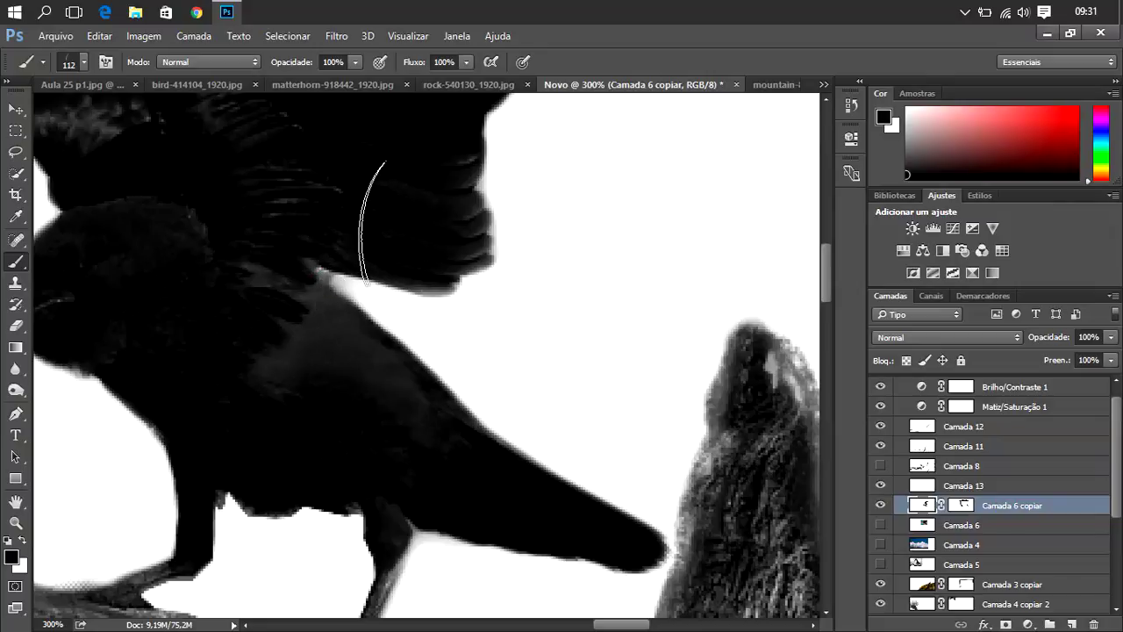
- Set the brush to 4 px and paint over the light fringe on the crow's back
right_click(379, 220)
left_click(478, 256)
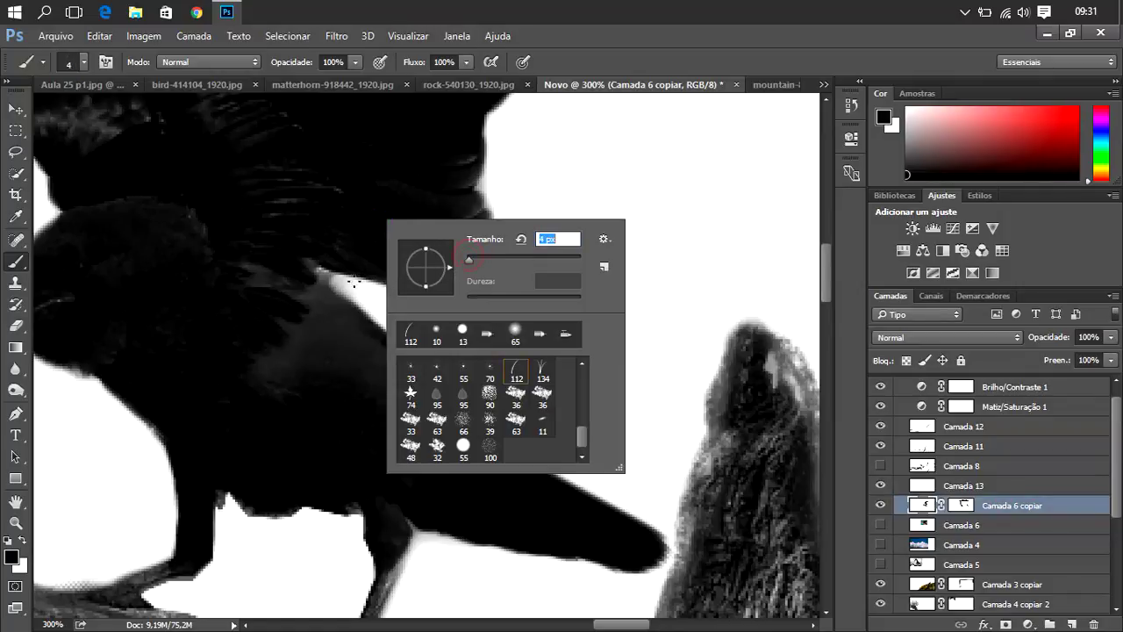
key("Return")
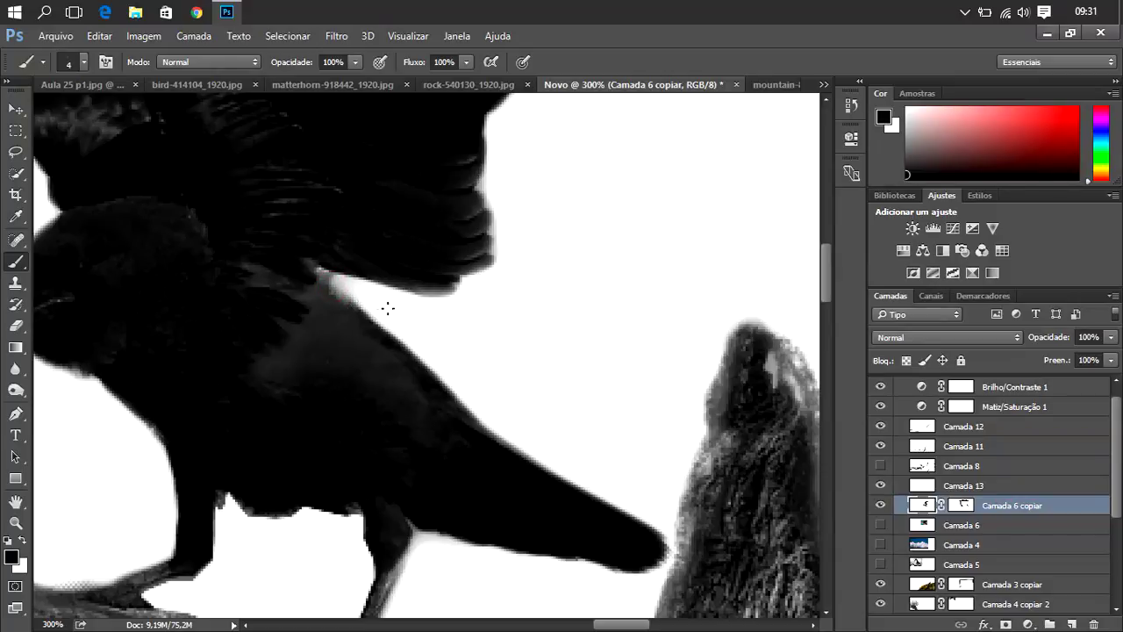
left_click_drag(352, 298, 388, 327)
- Paint the crow's neck edge in dark grey #2b2b2b on the Camada 6 copiar image
left_click(881, 118)
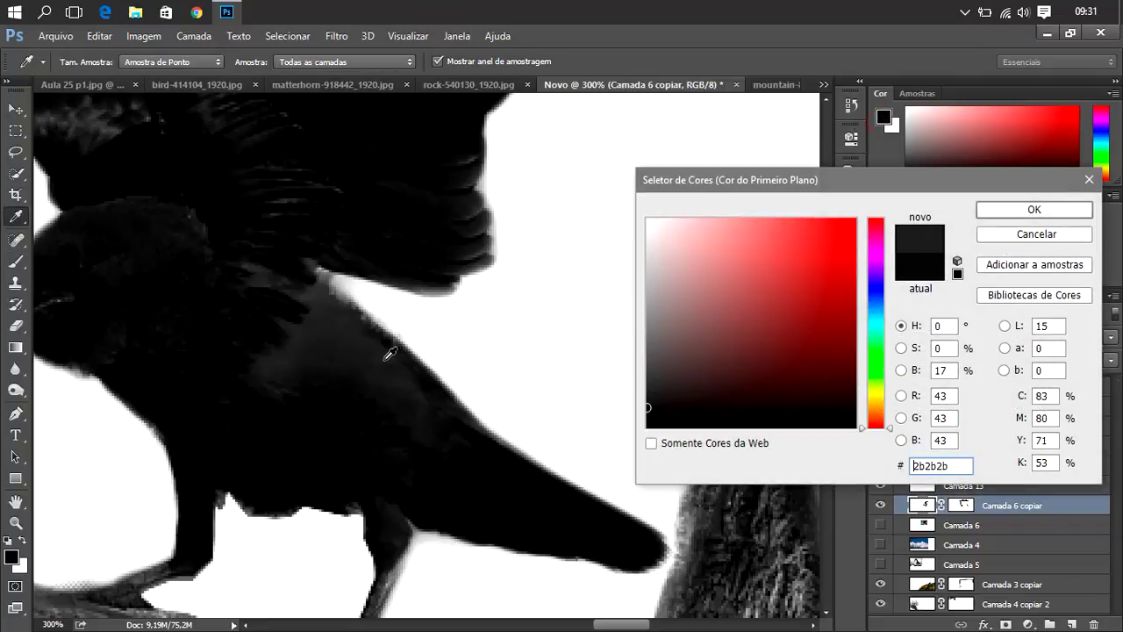
left_click(1038, 214)
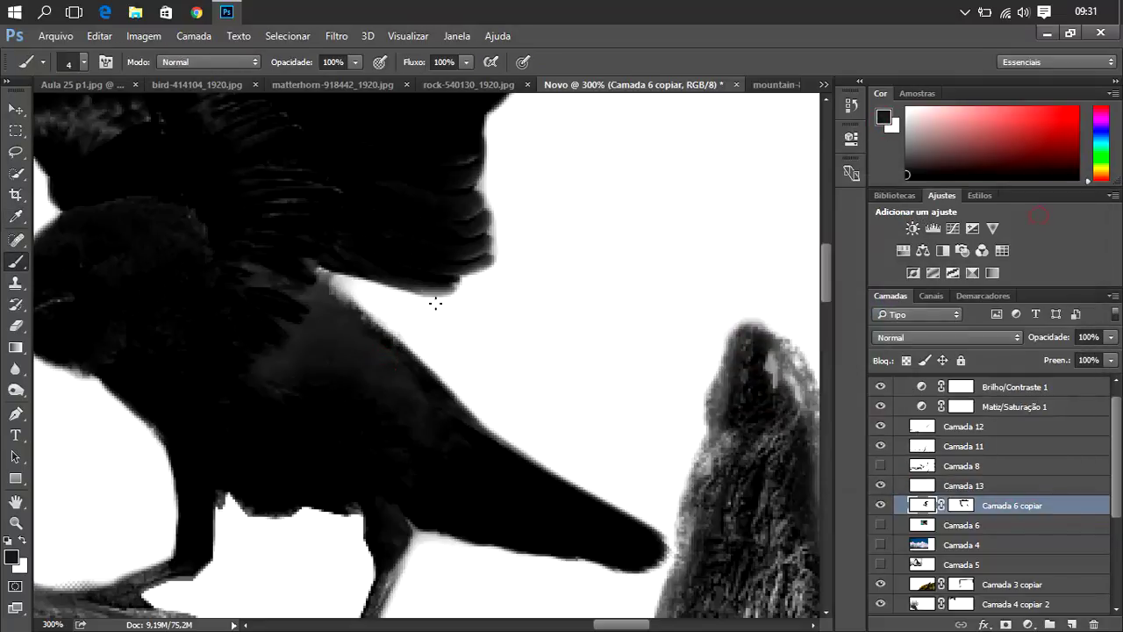
left_click_drag(359, 307, 411, 353)
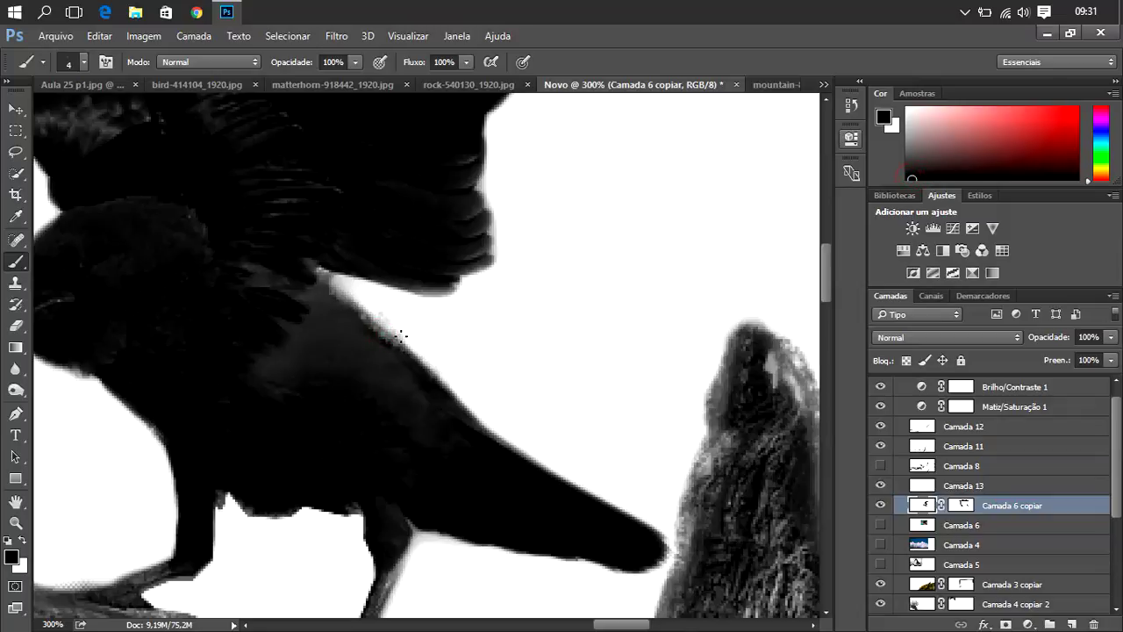
left_click(923, 508)
left_click_drag(413, 288, 436, 292)
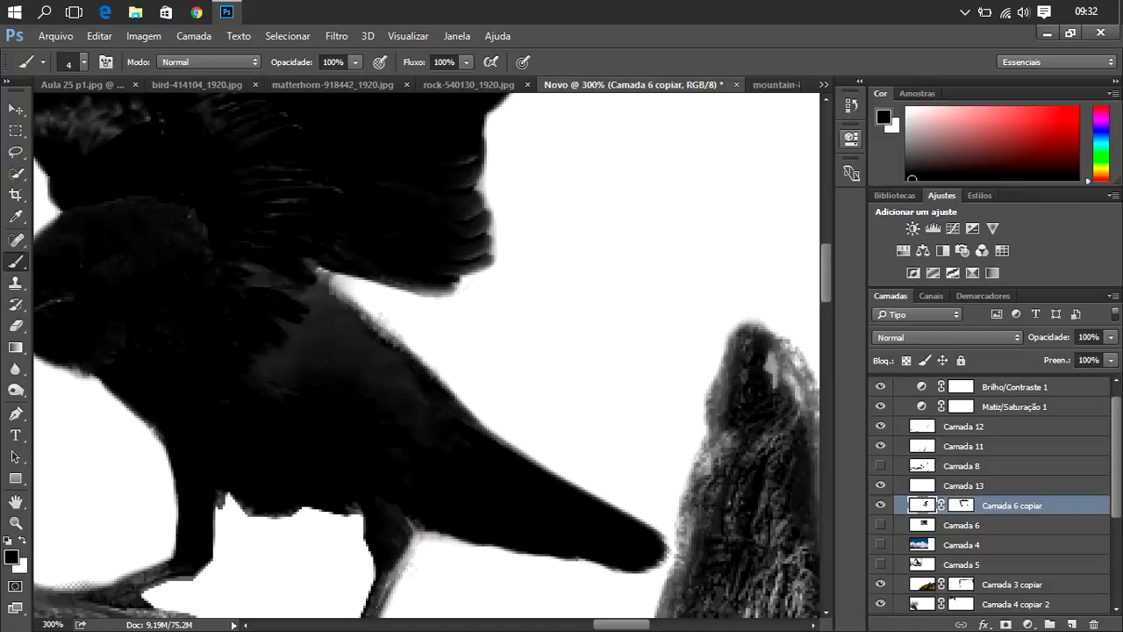
- Set the brush to 10 px and touch up the crow's belly edge
right_click(411, 517)
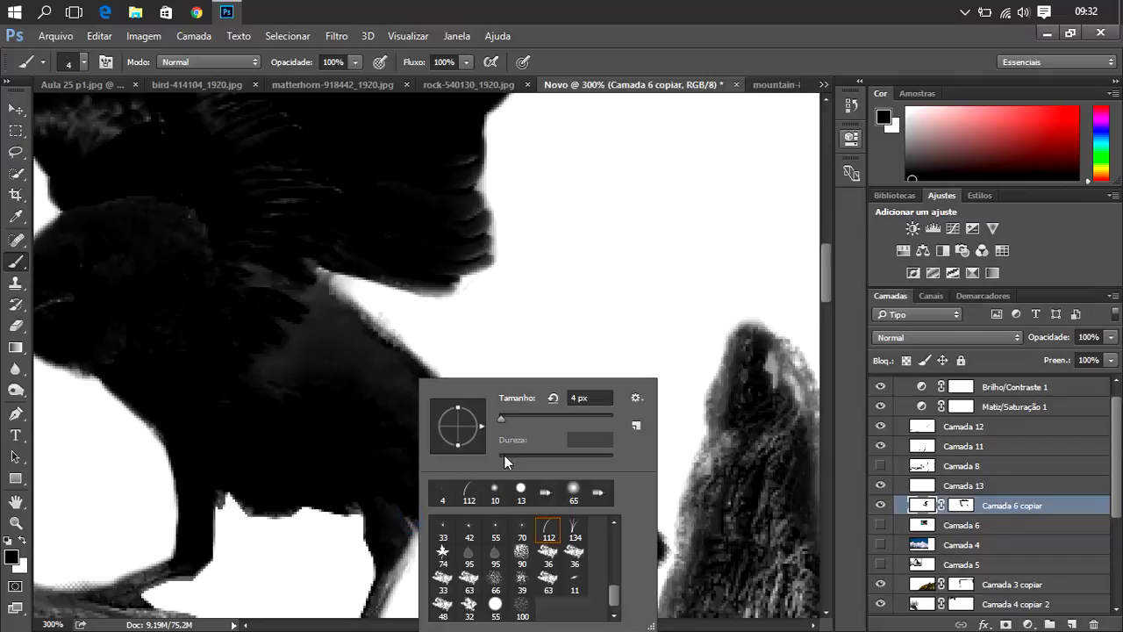
left_click(504, 416)
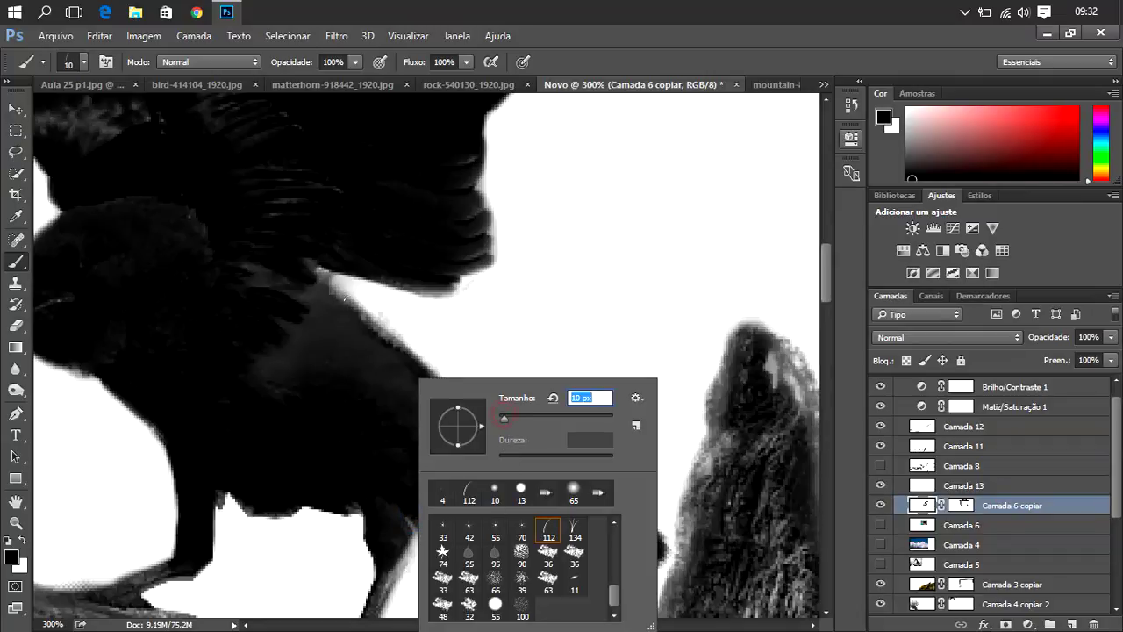
left_click(334, 287)
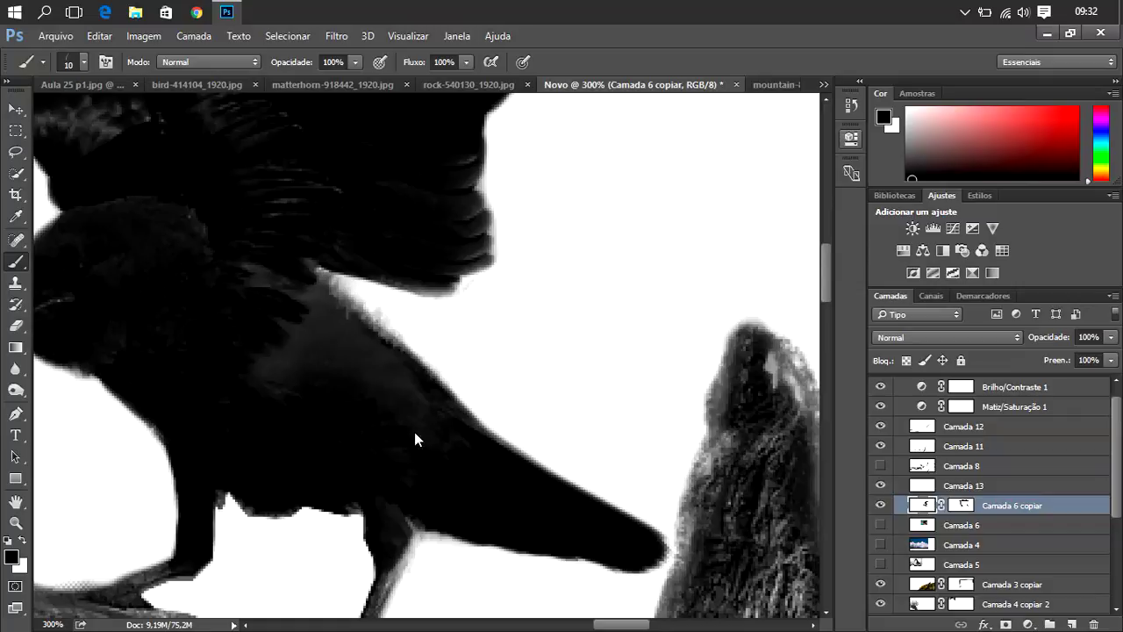
scroll(352, 250, "up", 2)
scroll(352, 249, "up", 2)
scroll(352, 249, "up", 3)
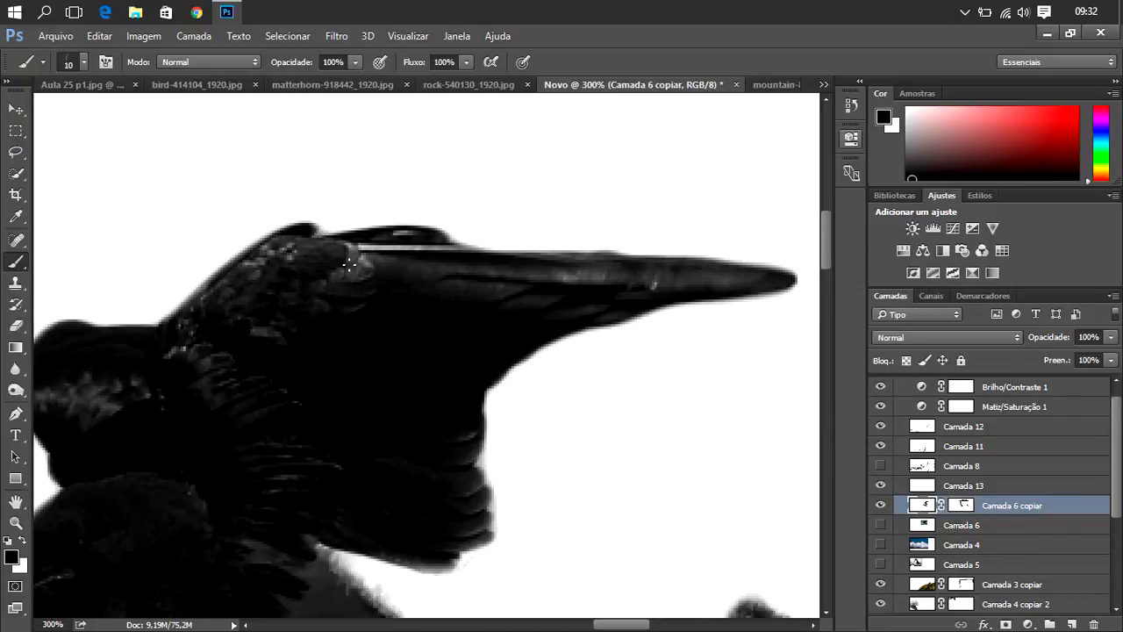
scroll(347, 266, "up", 2)
scroll(336, 384, "down", 2)
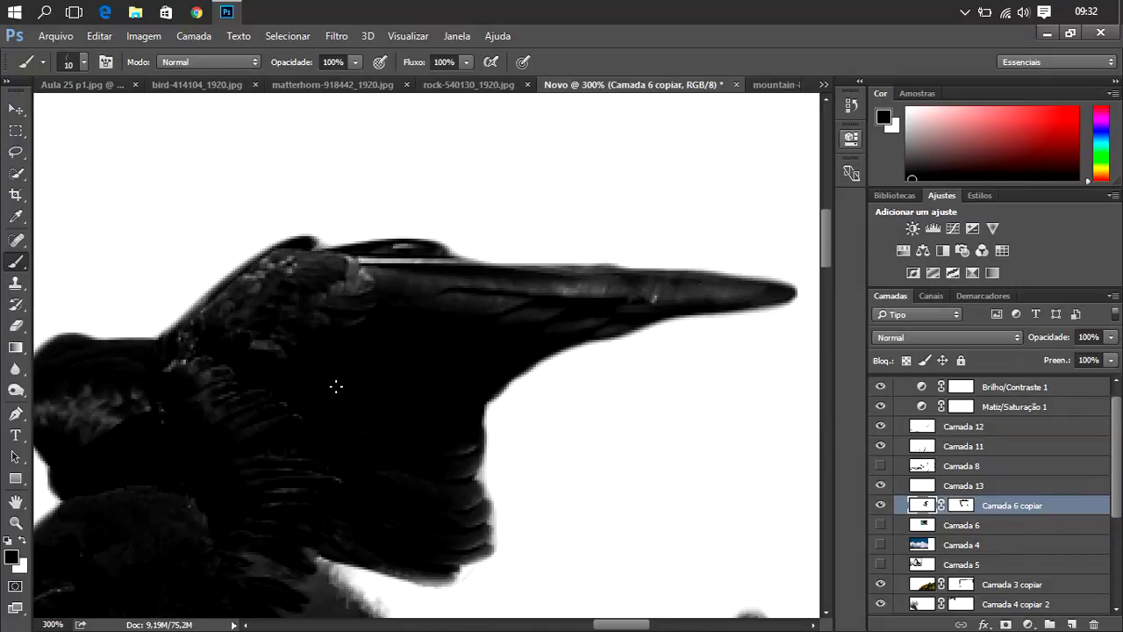
scroll(336, 383, "down", 2)
scroll(321, 371, "down", 2)
scroll(321, 371, "down", 2)
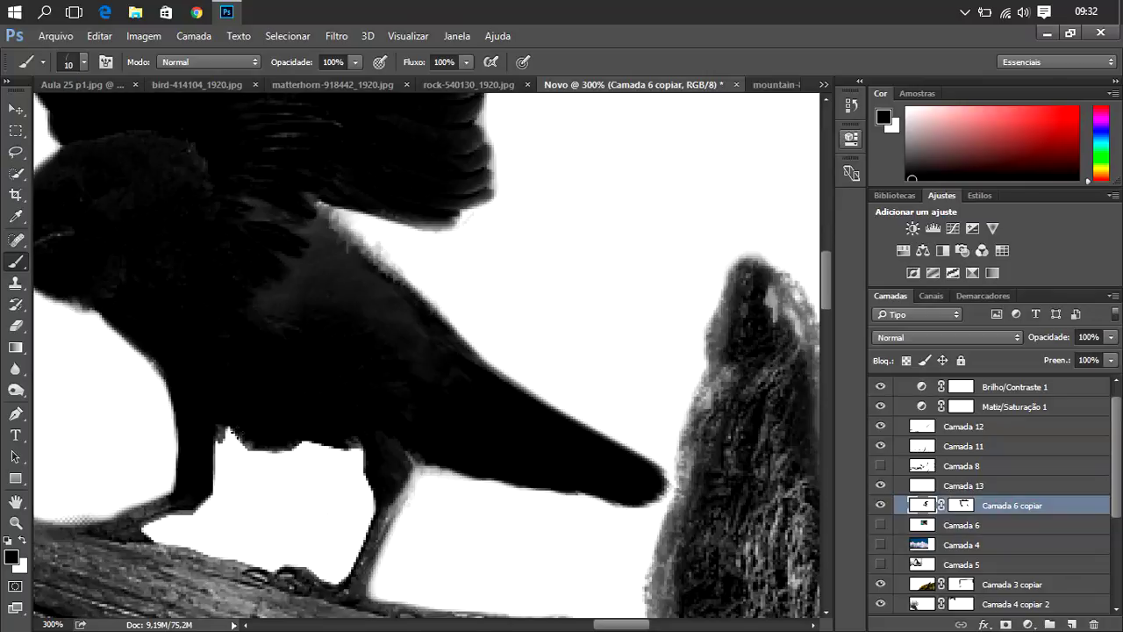
left_click_drag(239, 442, 246, 432)
left_click(212, 429)
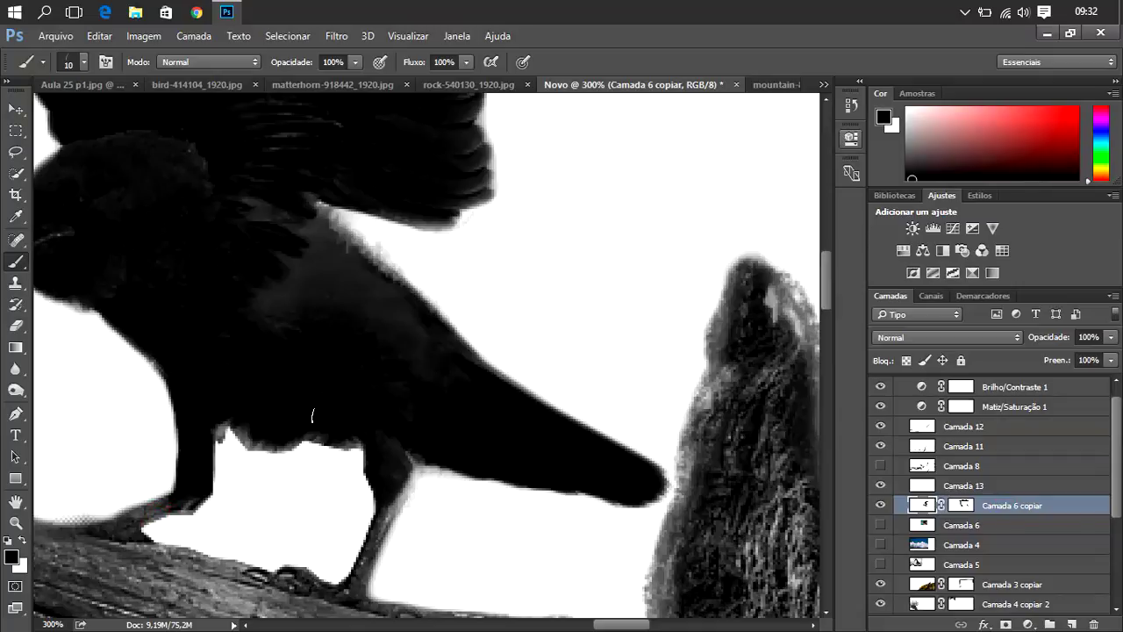
- Zoom out and back in to review the crow, then make Camada 3 copiar the active layer
key("ctrl+minus")
key("ctrl+minus")
key("ctrl+minus")
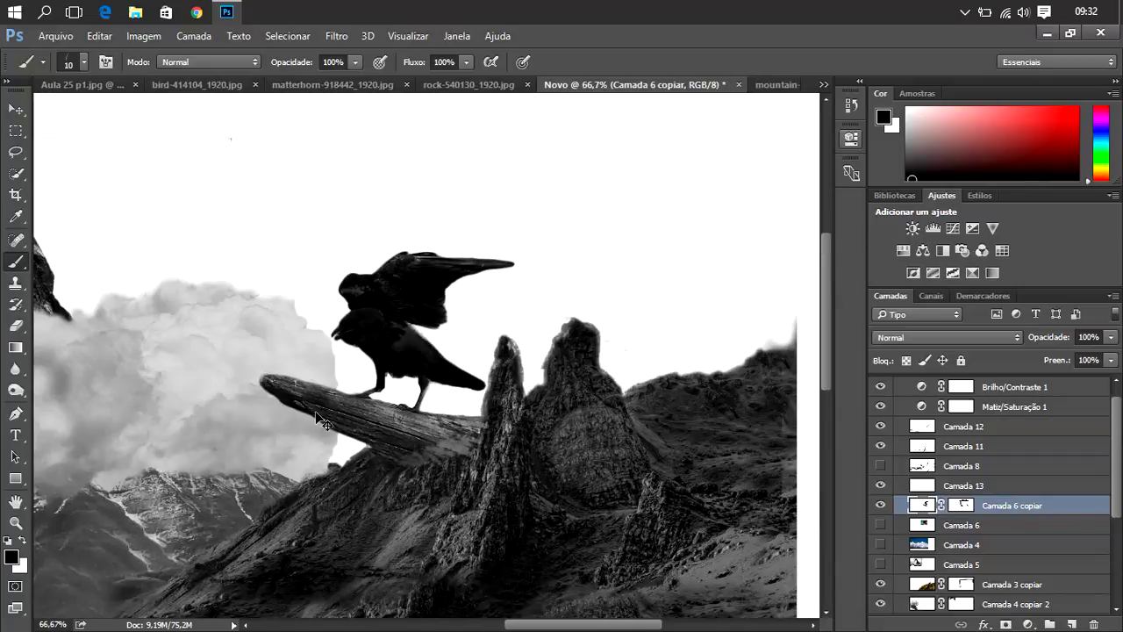
key("ctrl+minus")
key("ctrl+plus")
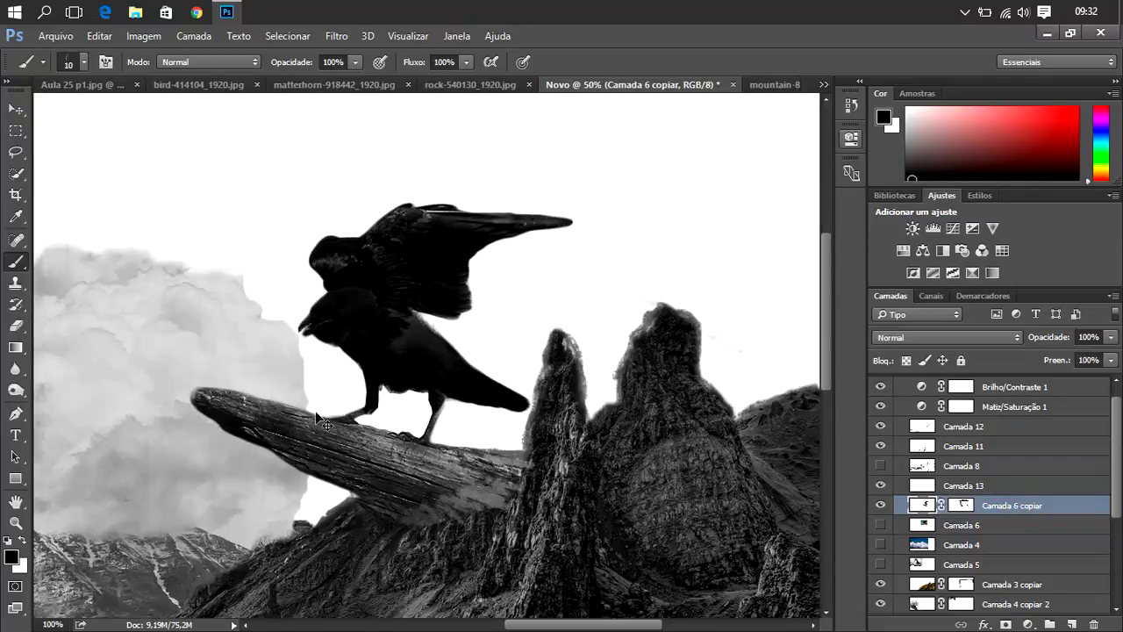
key("ctrl+plus")
key("ctrl+minus")
key("ctrl+minus")
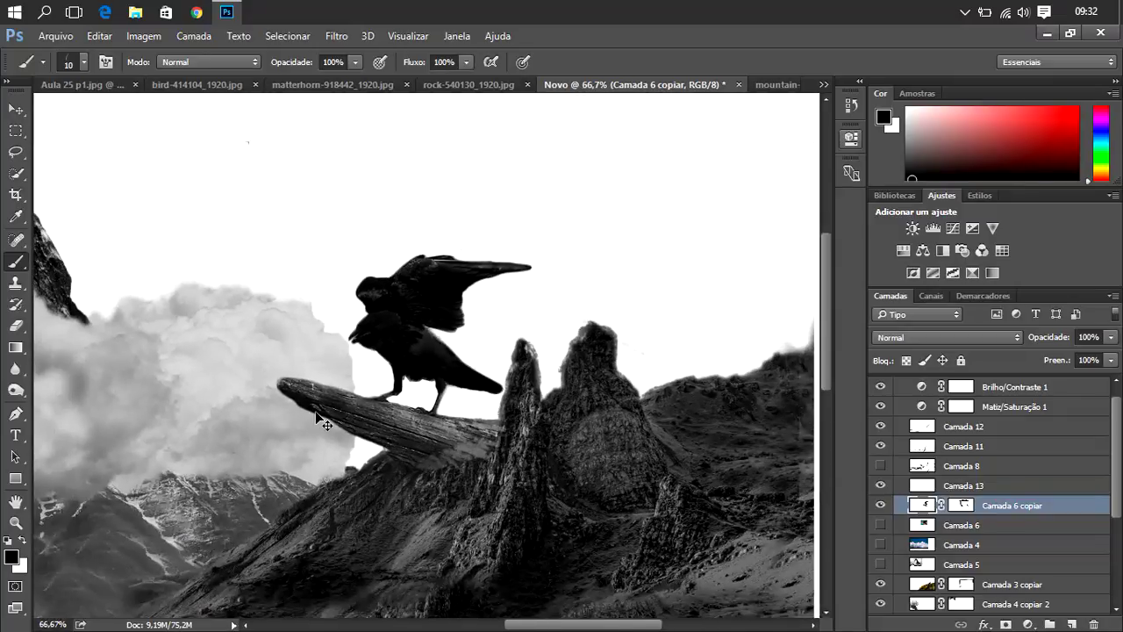
left_click(928, 552)
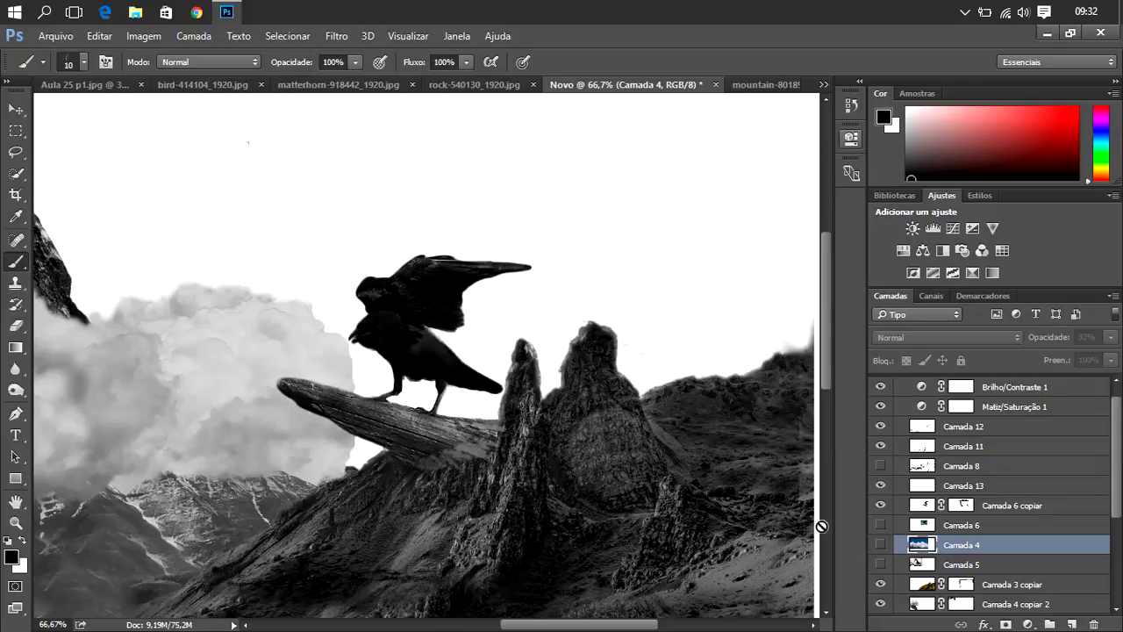
left_click_drag(1112, 490, 1113, 516)
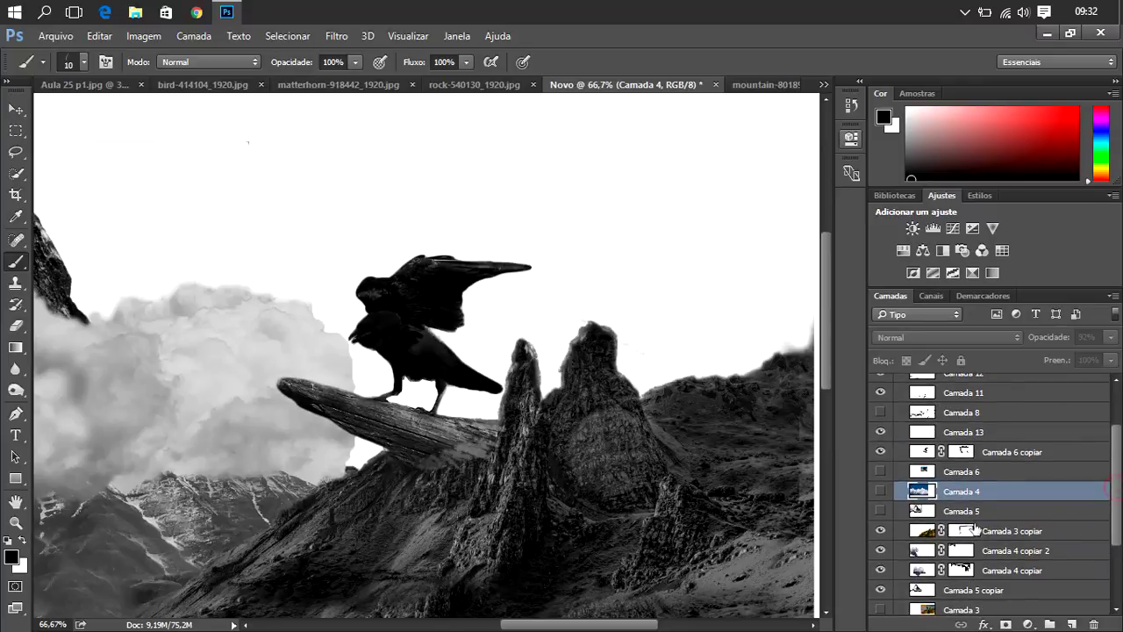
left_click(923, 530)
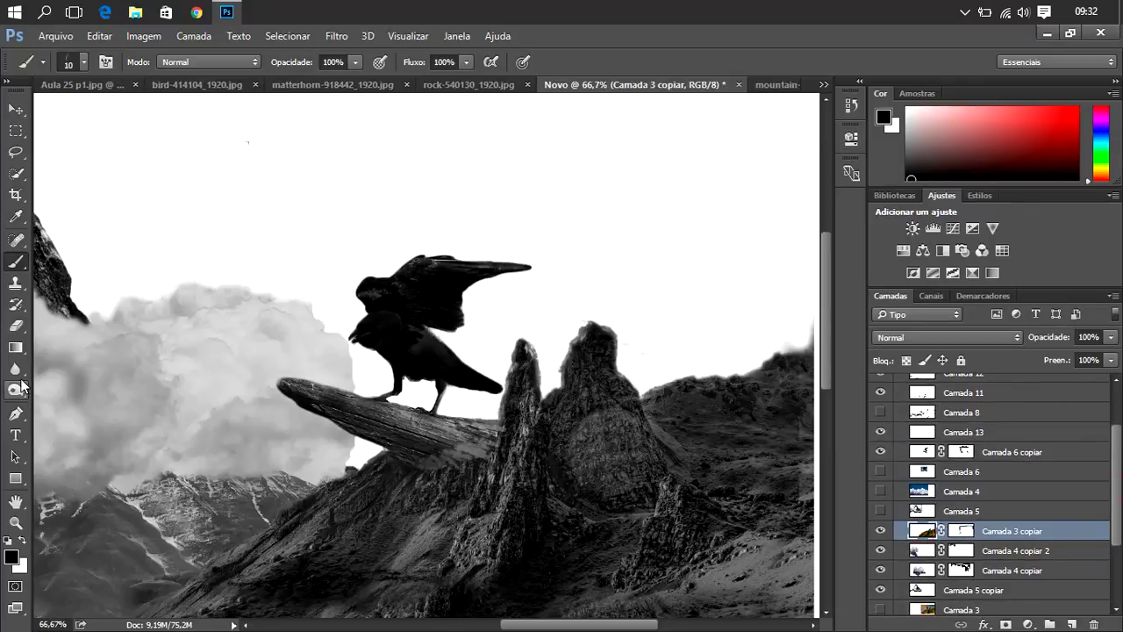
- Burn the lower rocks, rock spires and right-hand slopes on Camada 3 copiar, then zoom out
left_click(15, 389)
left_click_drag(351, 493, 346, 491)
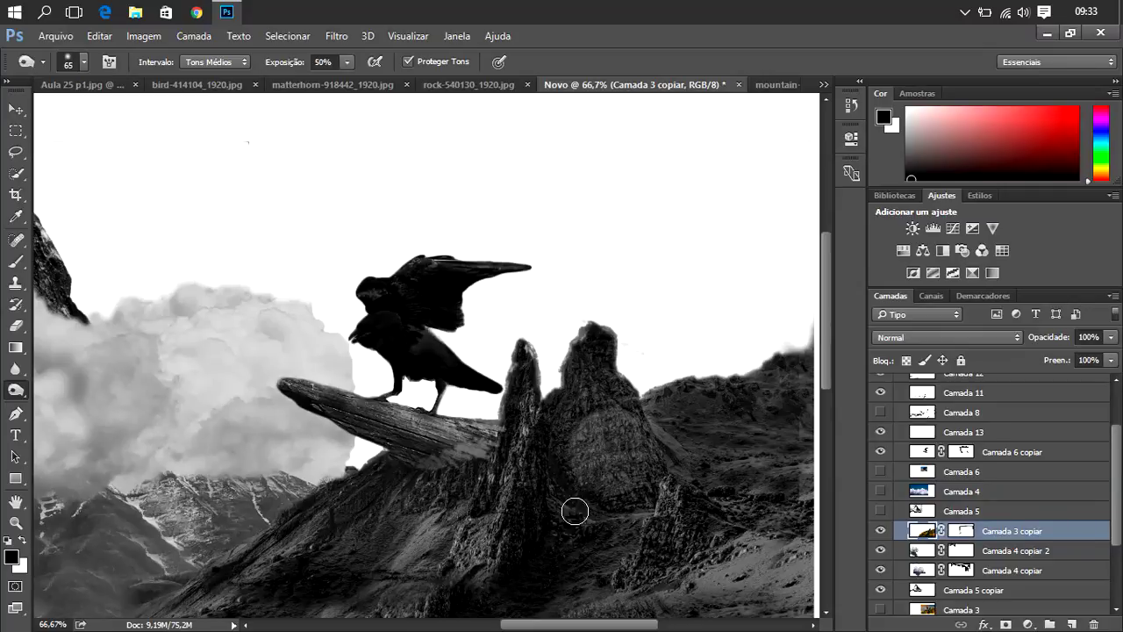
mouse_move(572, 511)
left_mouse_down()
mouse_move(608, 485)
mouse_move(727, 464)
mouse_move(784, 489)
mouse_move(802, 476)
mouse_move(809, 535)
mouse_move(746, 551)
mouse_move(798, 465)
mouse_move(802, 501)
mouse_move(763, 546)
mouse_move(709, 532)
mouse_move(647, 577)
mouse_move(563, 589)
left_mouse_up()
scroll(561, 552, "down", 3)
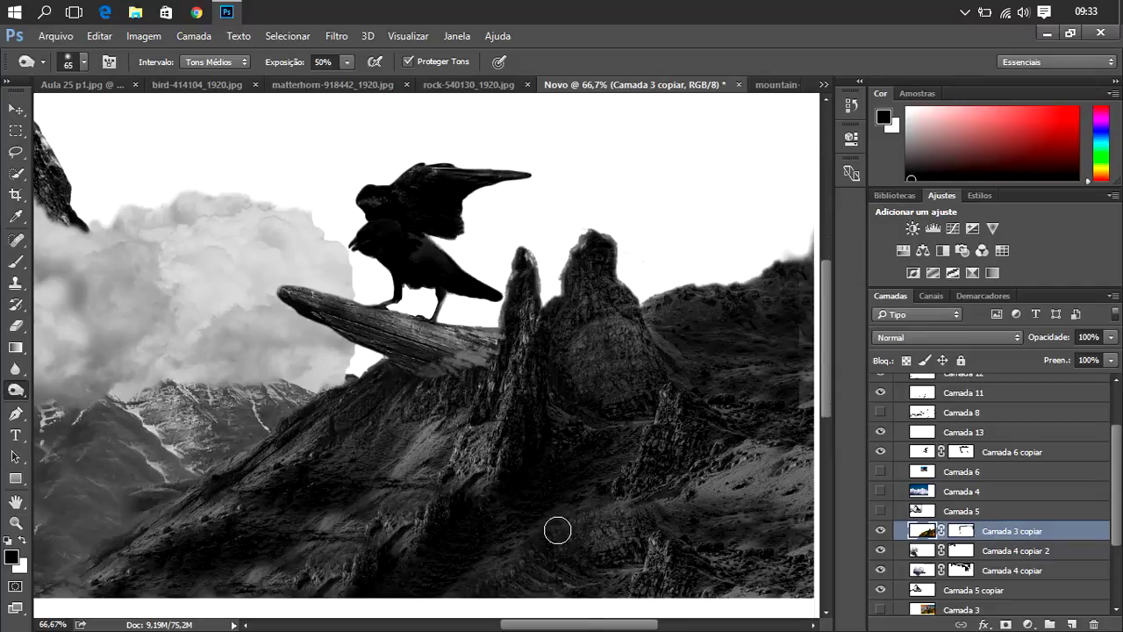
scroll(556, 529, "down", 1)
scroll(544, 533, "down", 1)
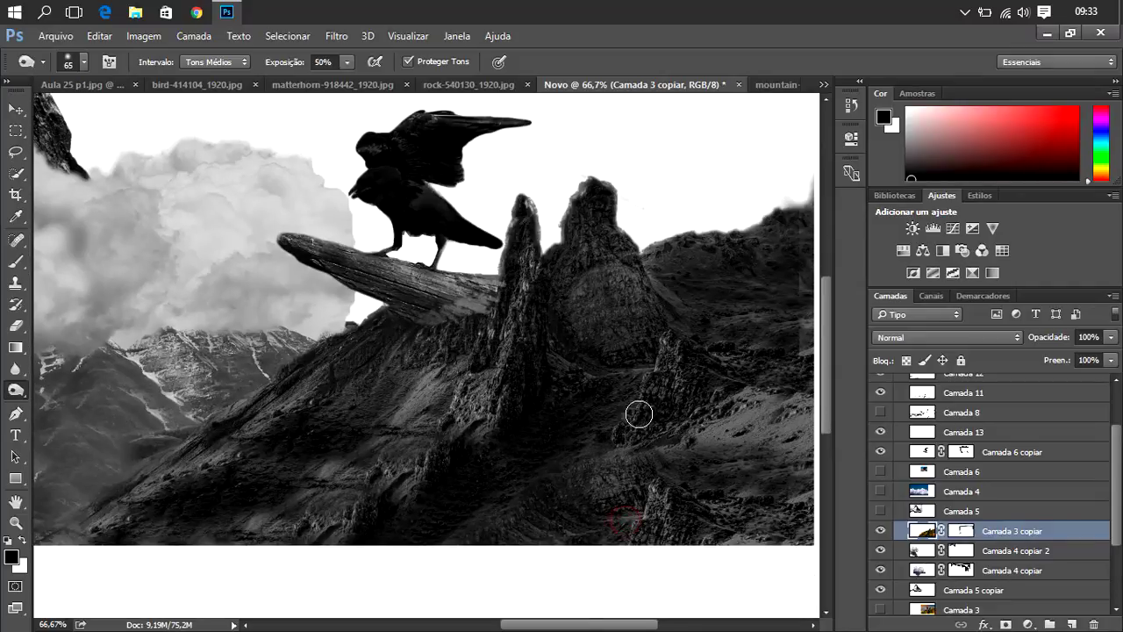
mouse_move(735, 427)
left_mouse_down()
mouse_move(729, 448)
mouse_move(752, 394)
mouse_move(626, 501)
mouse_move(494, 388)
mouse_move(366, 499)
mouse_move(341, 486)
mouse_move(367, 416)
mouse_move(313, 524)
mouse_move(341, 517)
left_mouse_up()
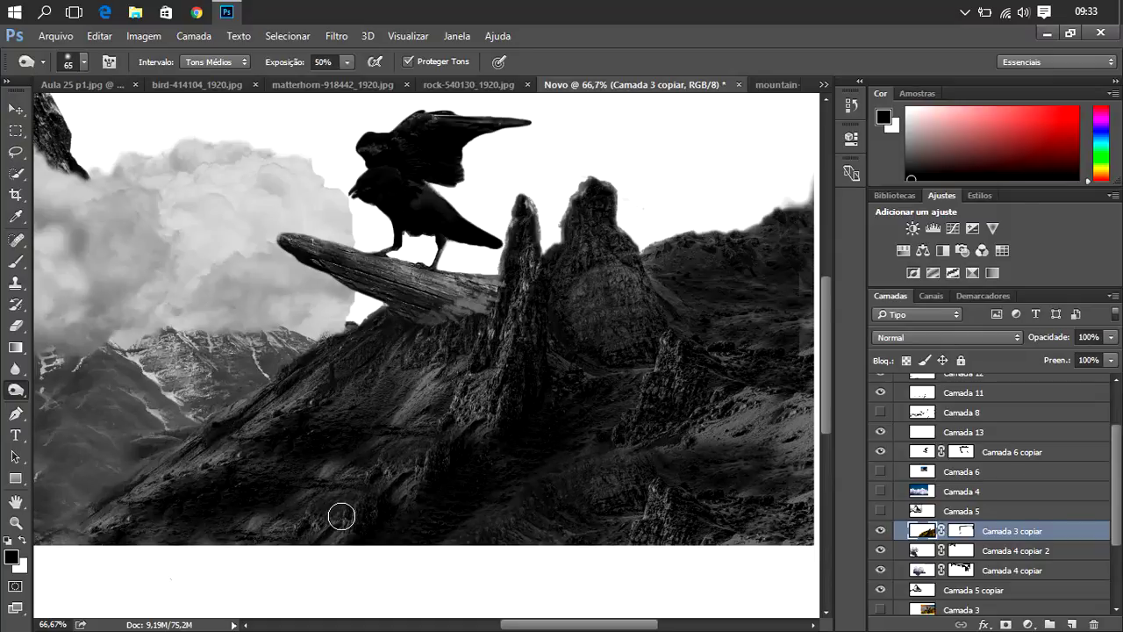
key("ctrl+minus")
key("ctrl+minus")
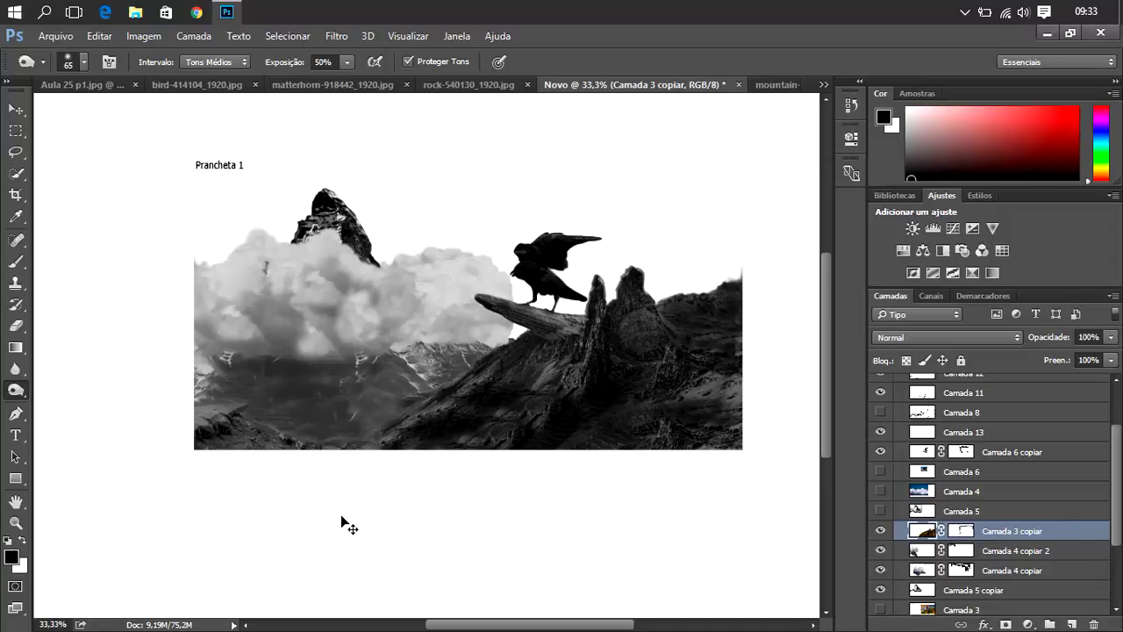
- Undo the accidental white fill, then burn the lower-left rocks darker on Camada 2
key("ctrl+BackSpace")
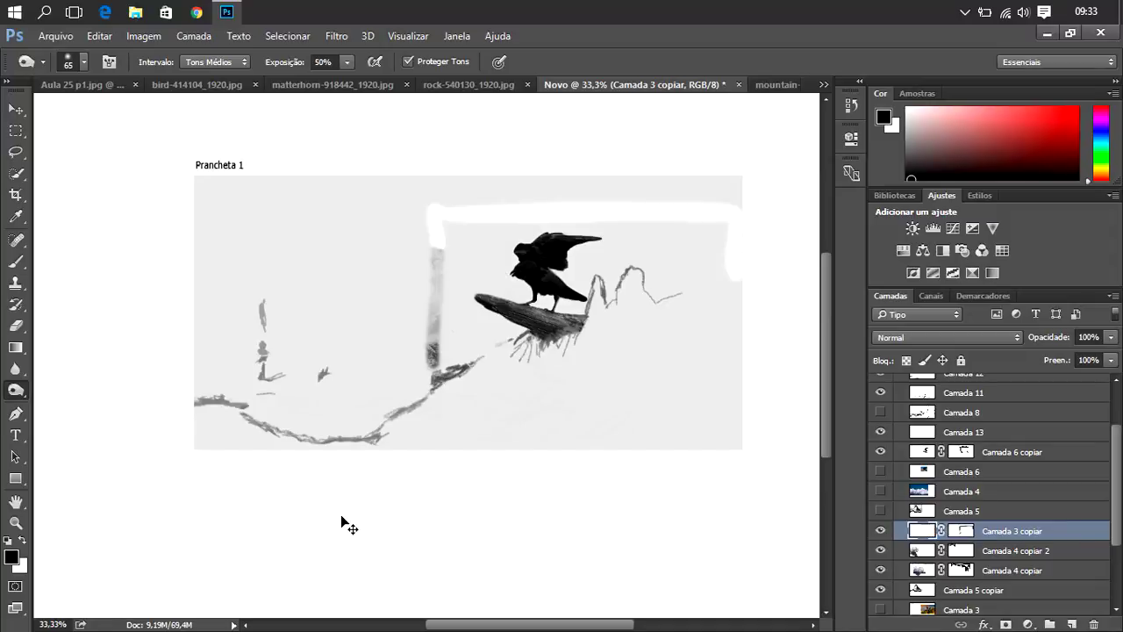
key("ctrl+z")
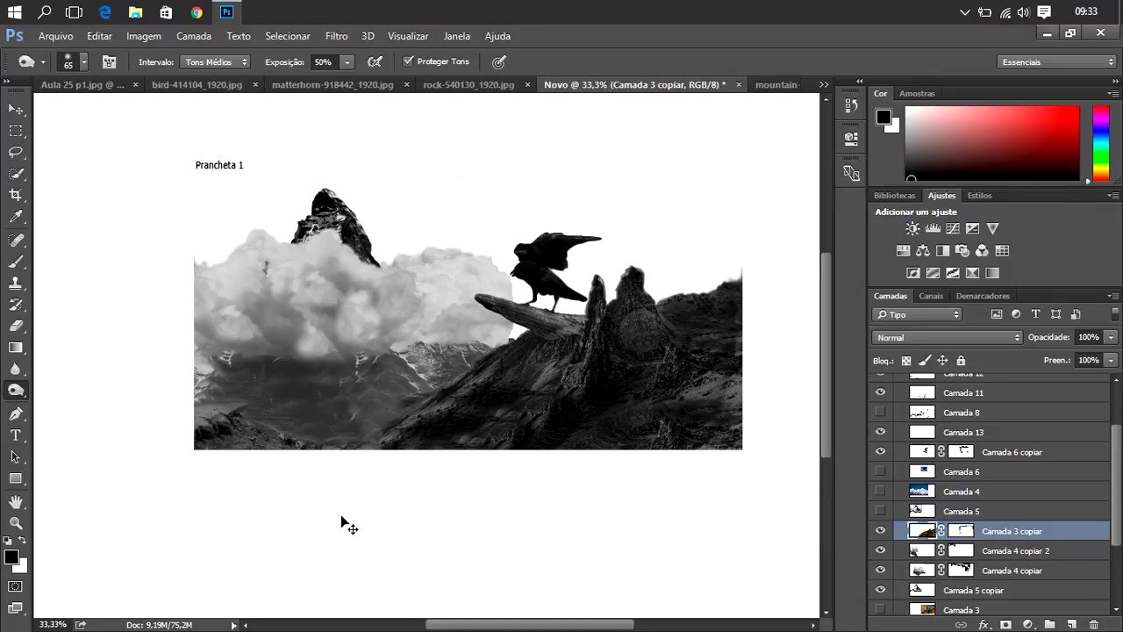
key("ctrl+plus")
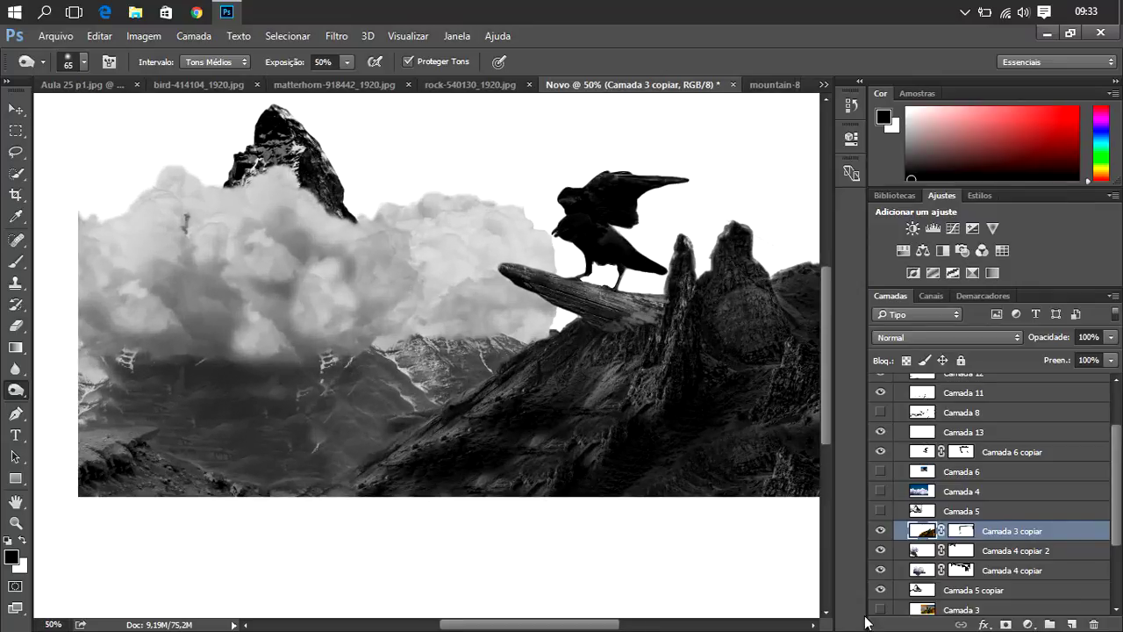
scroll(956, 577, "down", 3)
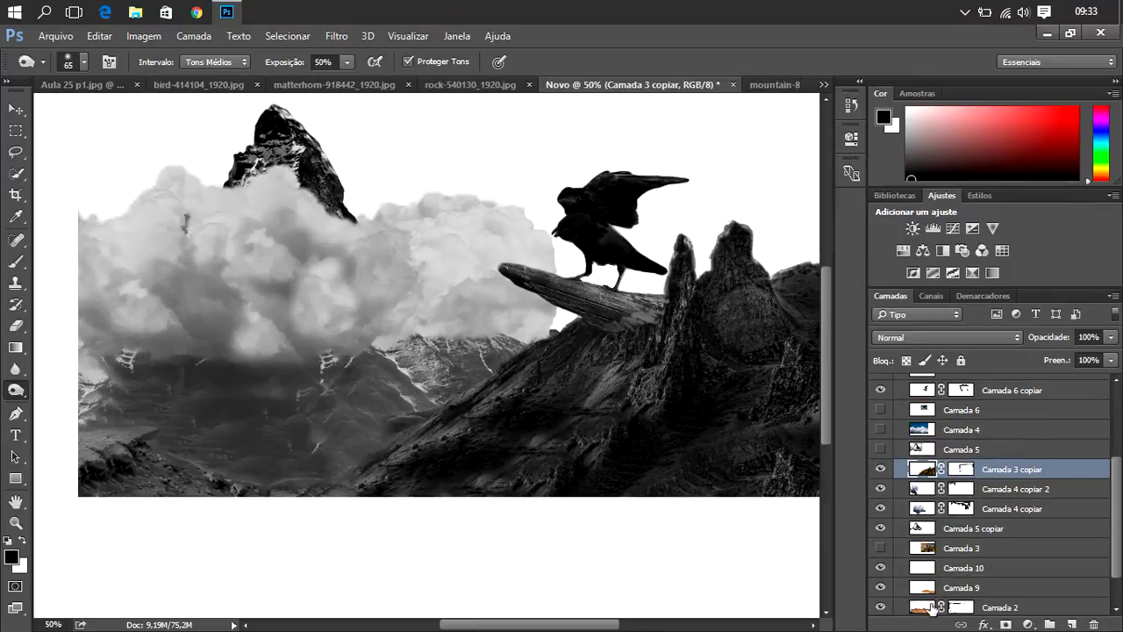
left_click(932, 607)
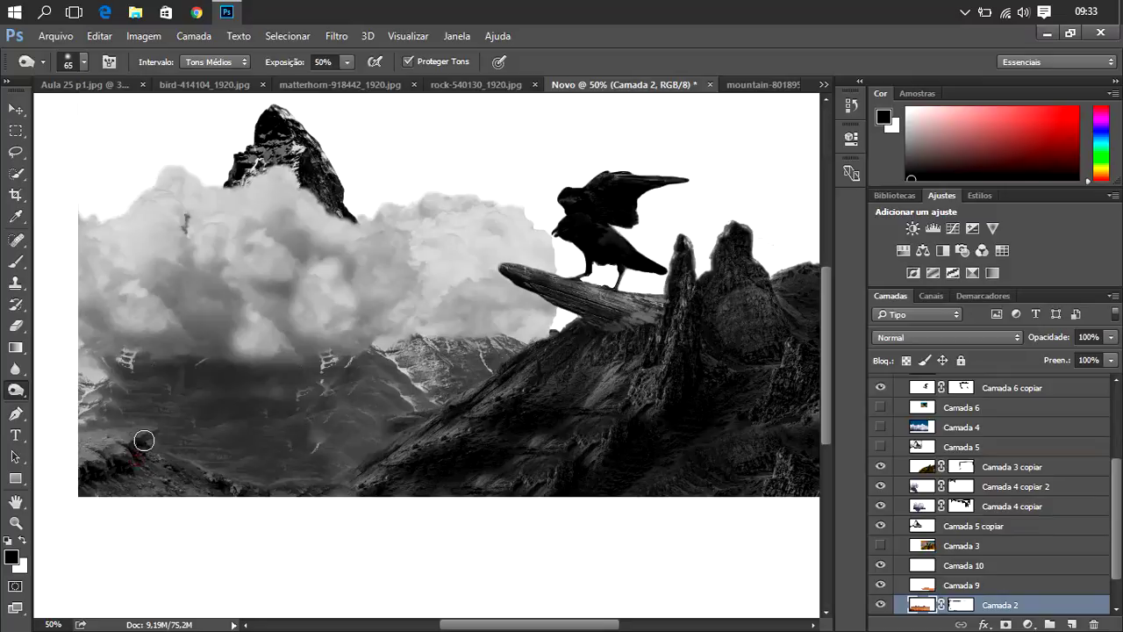
mouse_move(144, 440)
left_mouse_down()
mouse_move(55, 439)
mouse_move(79, 467)
mouse_move(219, 489)
left_mouse_up()
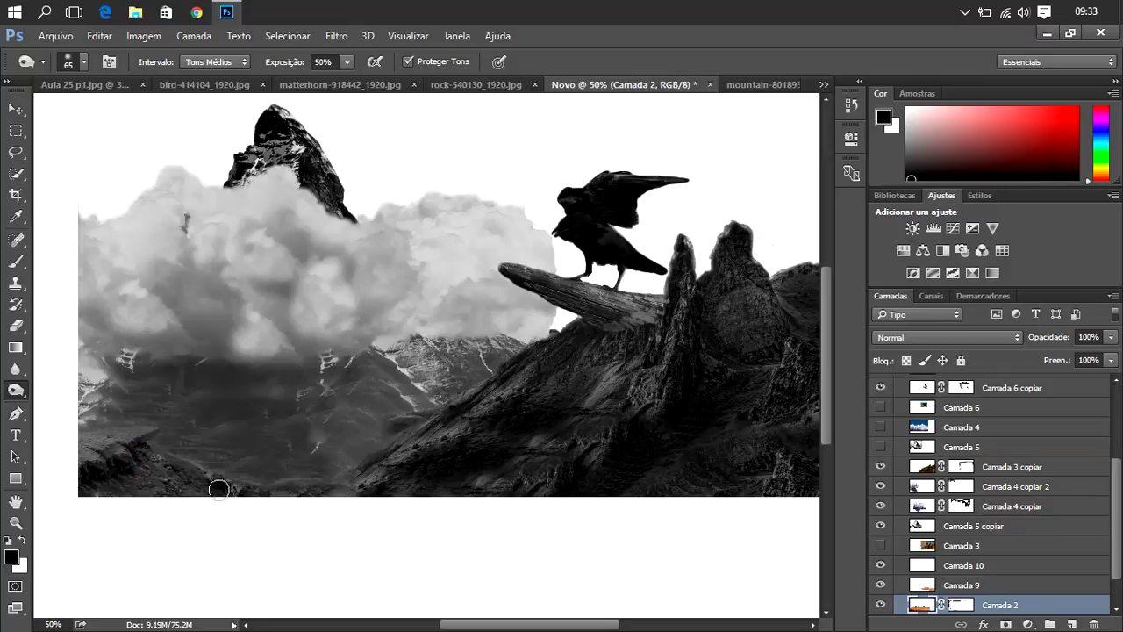
left_click(917, 527)
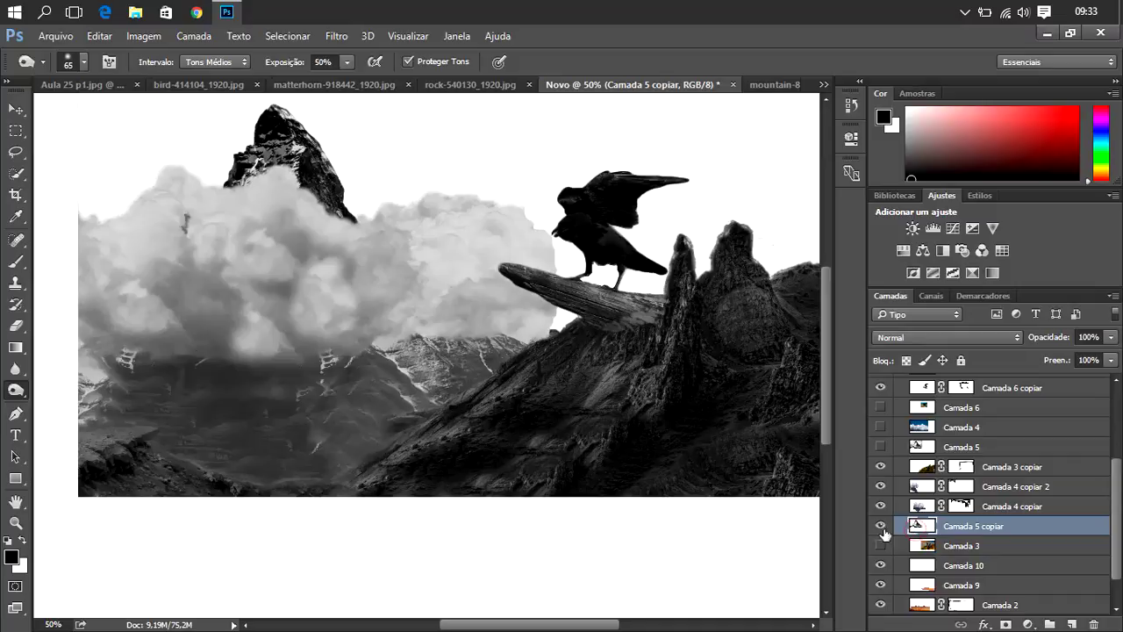
- With the Dodge tool, lighten the rocky peak and the branch under the crow
right_click(19, 397)
left_click(68, 388)
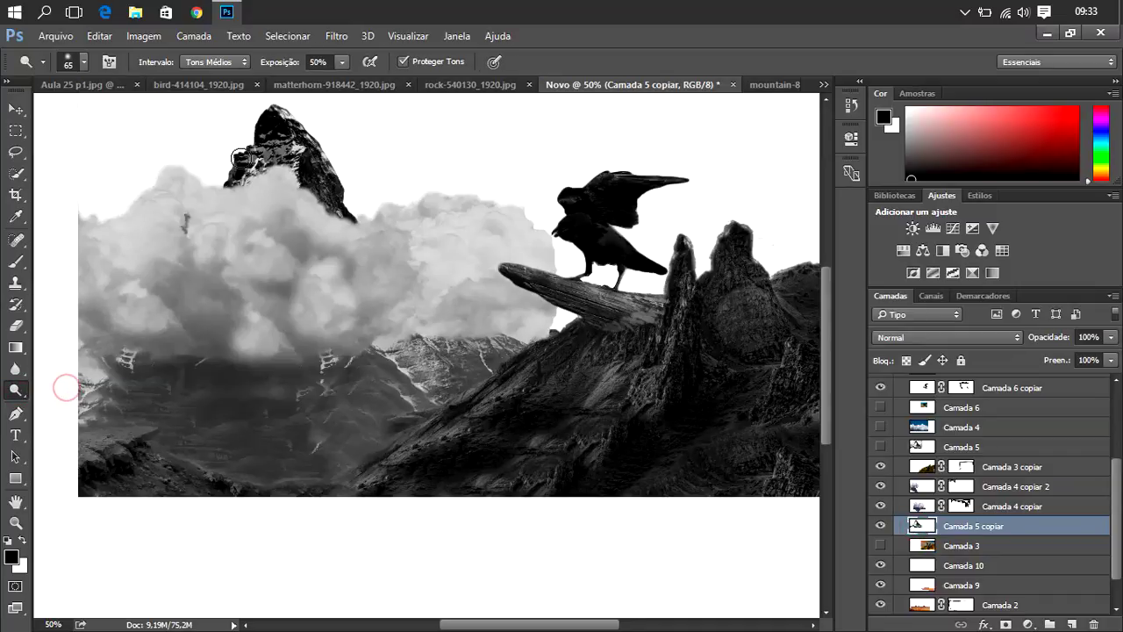
mouse_move(243, 159)
left_mouse_down()
mouse_move(290, 173)
mouse_move(239, 209)
mouse_move(319, 172)
left_mouse_up()
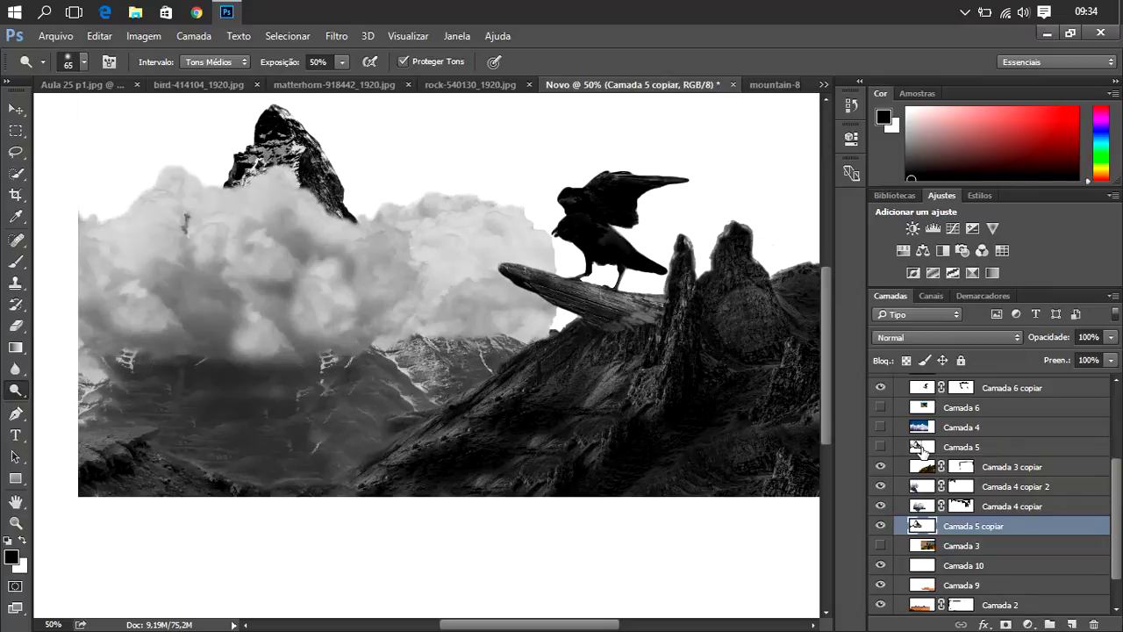
mouse_move(250, 144)
left_mouse_down()
mouse_move(306, 156)
mouse_move(285, 119)
left_mouse_up()
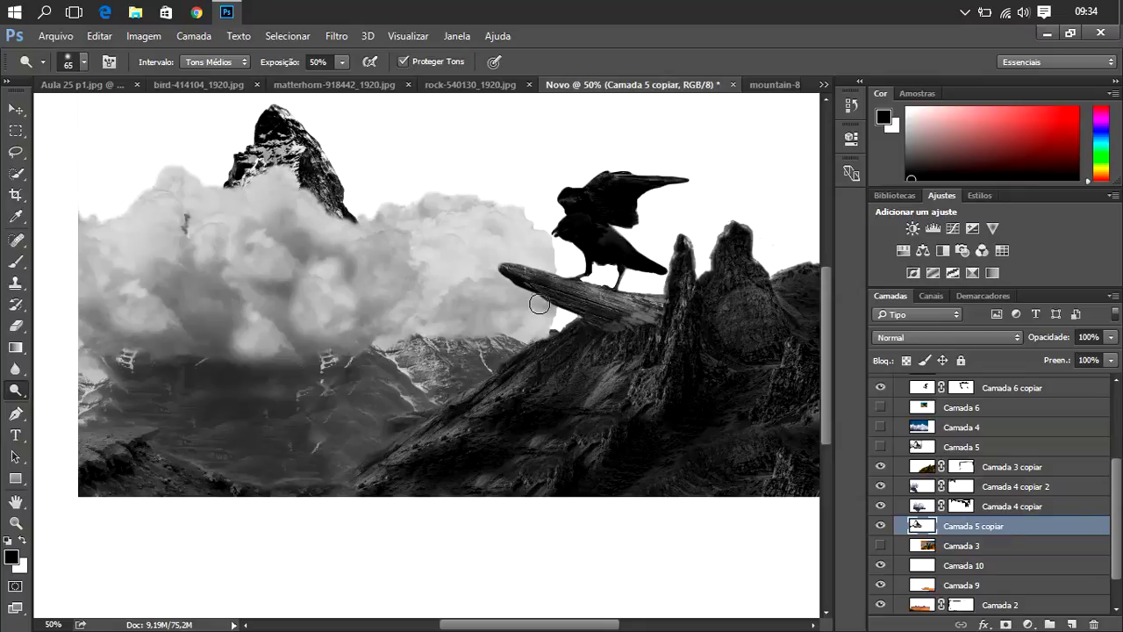
left_click_drag(612, 317, 645, 313)
- Dodge the cloud edges near the peak on Camada 4 copiar
left_click(924, 507)
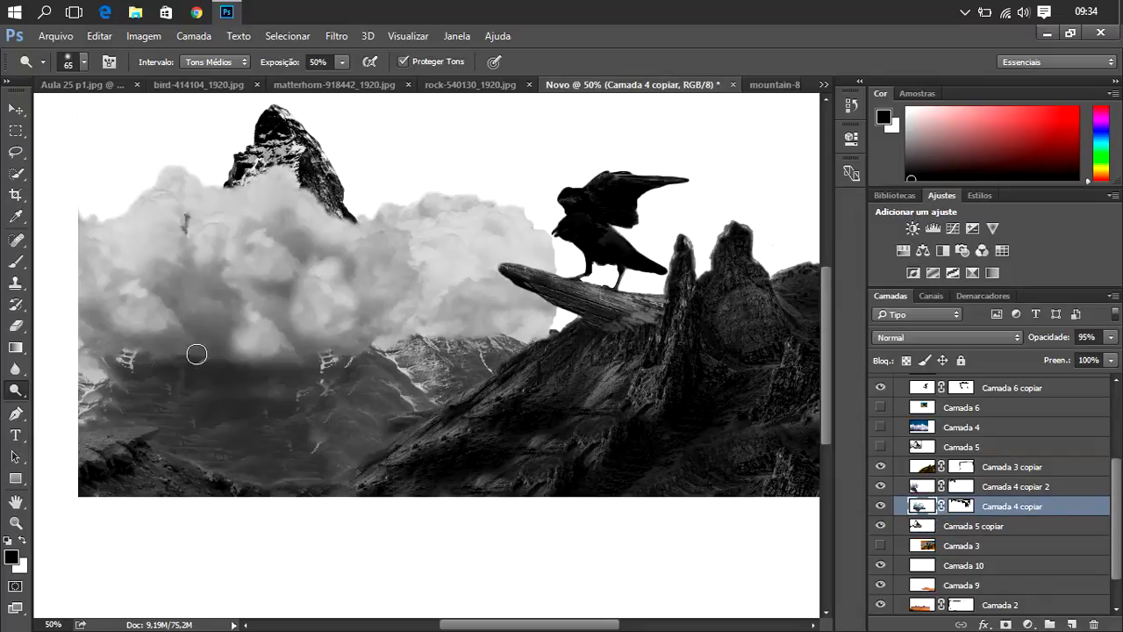
left_click_drag(295, 199, 299, 205)
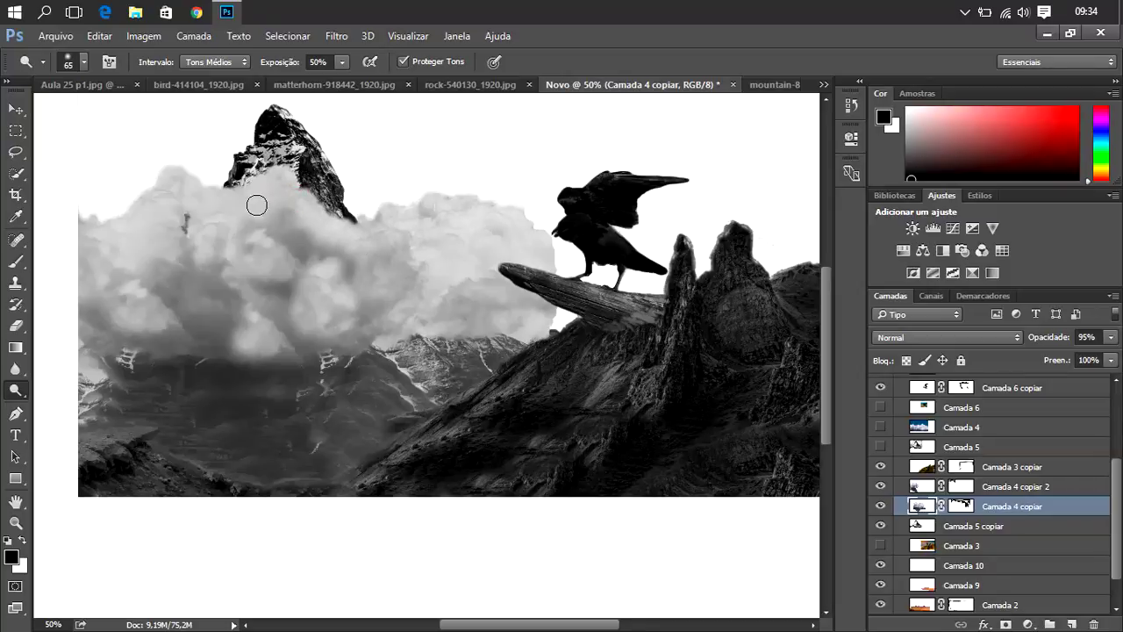
left_click(214, 206)
left_click(253, 235)
left_click(321, 273)
- With the Burn tool, darken the mountains below the clouds and the lower cloud edges
right_click(16, 390)
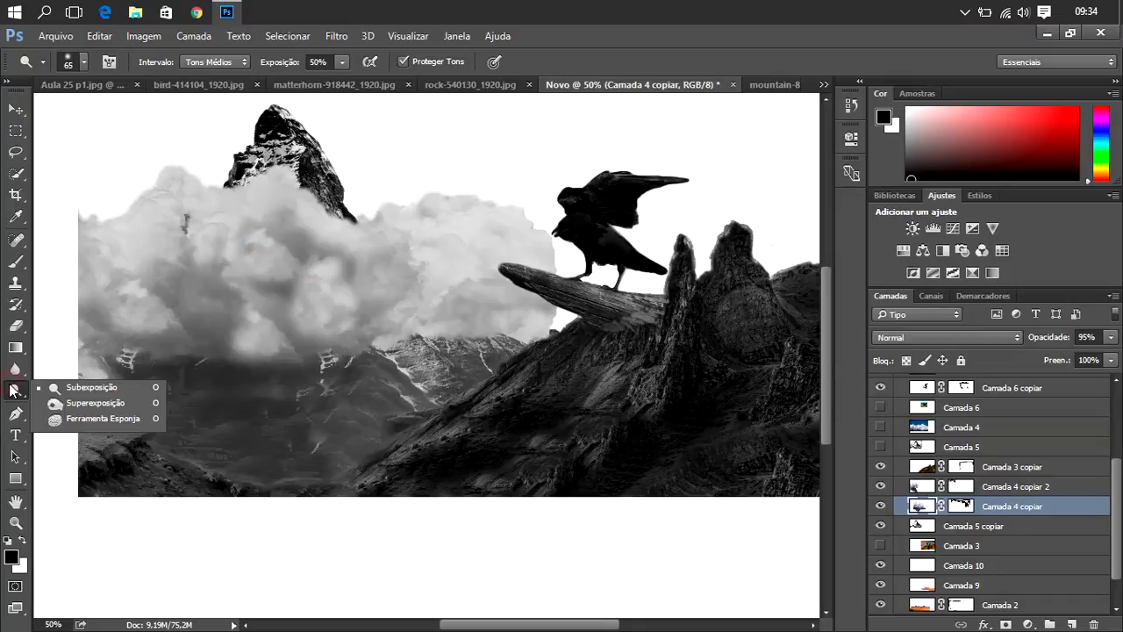
left_click(65, 407)
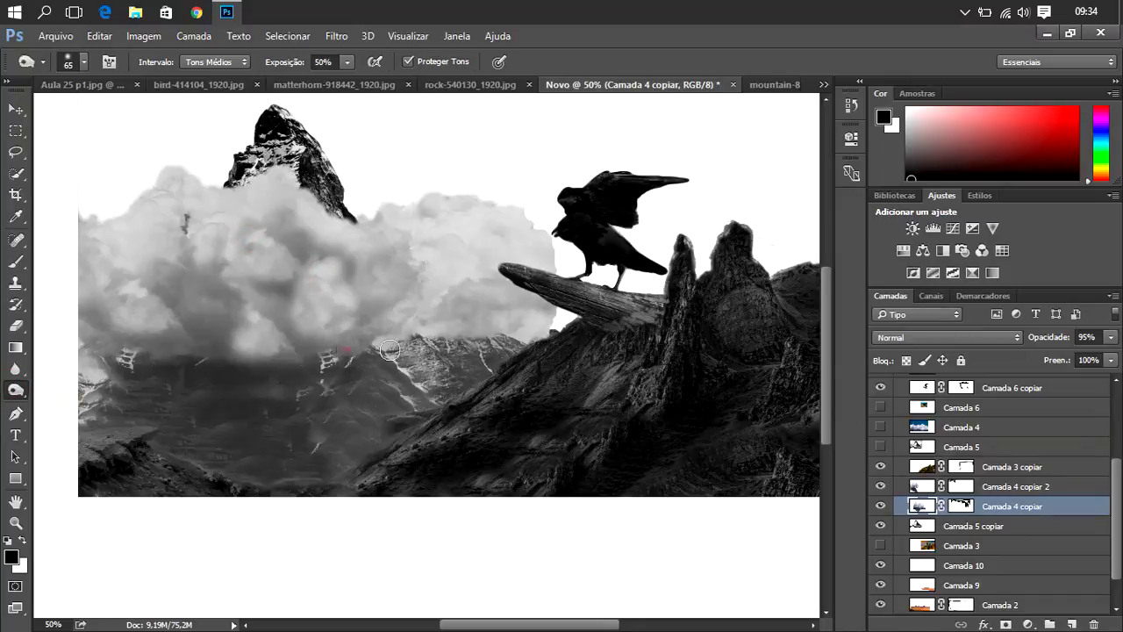
mouse_move(351, 360)
left_mouse_down()
mouse_move(436, 350)
mouse_move(341, 439)
mouse_move(381, 433)
mouse_move(423, 379)
mouse_move(320, 403)
mouse_move(336, 401)
mouse_move(311, 439)
mouse_move(263, 396)
mouse_move(288, 401)
mouse_move(264, 421)
mouse_move(126, 376)
mouse_move(155, 396)
mouse_move(105, 402)
mouse_move(97, 415)
mouse_move(98, 391)
mouse_move(155, 406)
mouse_move(201, 433)
mouse_move(183, 446)
mouse_move(238, 469)
mouse_move(289, 468)
mouse_move(335, 450)
left_mouse_up()
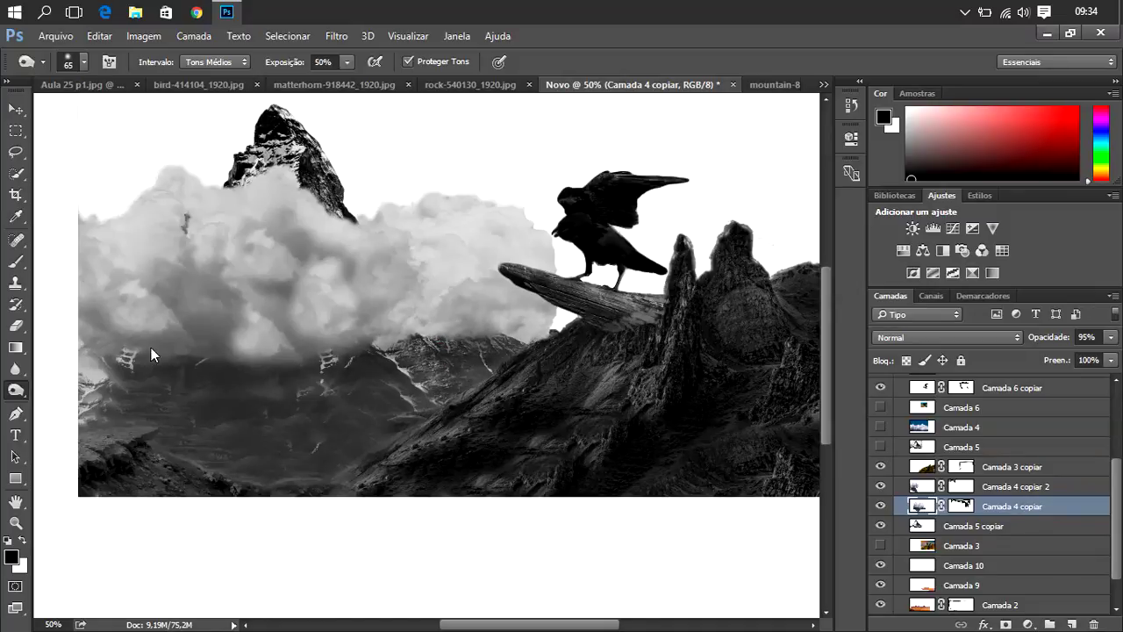
mouse_move(152, 342)
left_mouse_down()
mouse_move(211, 321)
mouse_move(201, 313)
mouse_move(231, 335)
mouse_move(123, 359)
left_mouse_up()
mouse_move(375, 290)
left_mouse_down()
mouse_move(426, 328)
mouse_move(534, 311)
mouse_move(479, 338)
mouse_move(425, 304)
mouse_move(312, 345)
left_mouse_up()
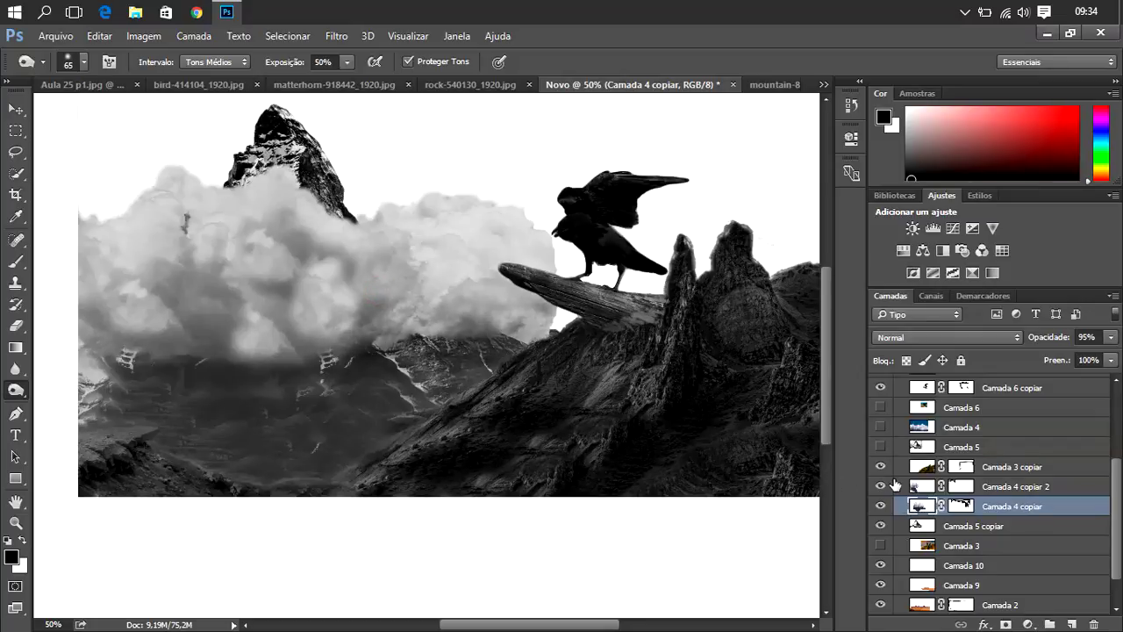
- On Camada 4 copiar 2, burn the lower-left valley darker, undoing a stray stroke
left_click(916, 484)
mouse_move(304, 419)
left_mouse_down()
mouse_move(226, 373)
mouse_move(228, 438)
left_mouse_up()
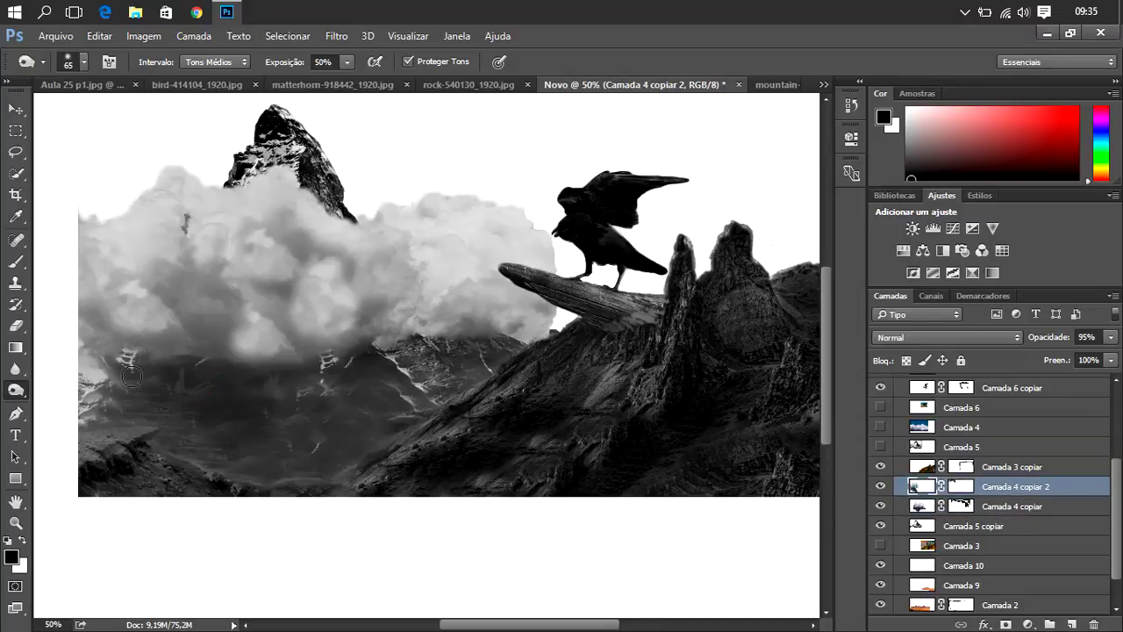
mouse_move(145, 399)
left_mouse_down()
mouse_move(88, 364)
mouse_move(54, 396)
left_mouse_up()
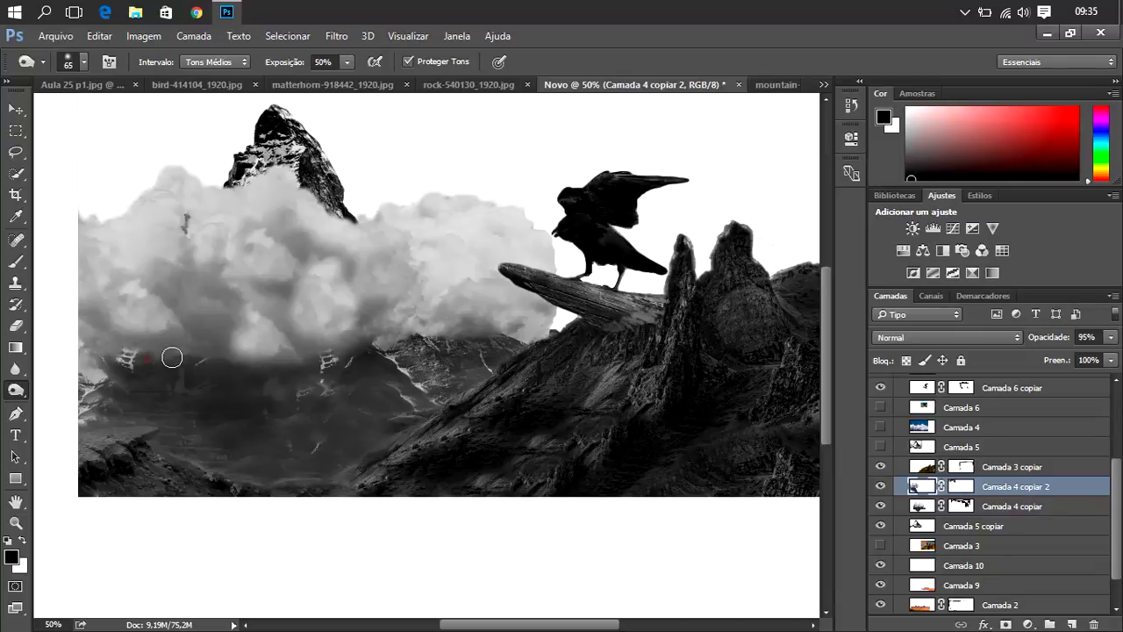
mouse_move(171, 357)
left_mouse_down()
mouse_move(140, 351)
mouse_move(153, 312)
mouse_move(190, 275)
mouse_move(251, 283)
mouse_move(113, 278)
mouse_move(210, 312)
mouse_move(200, 364)
mouse_move(332, 427)
left_mouse_up()
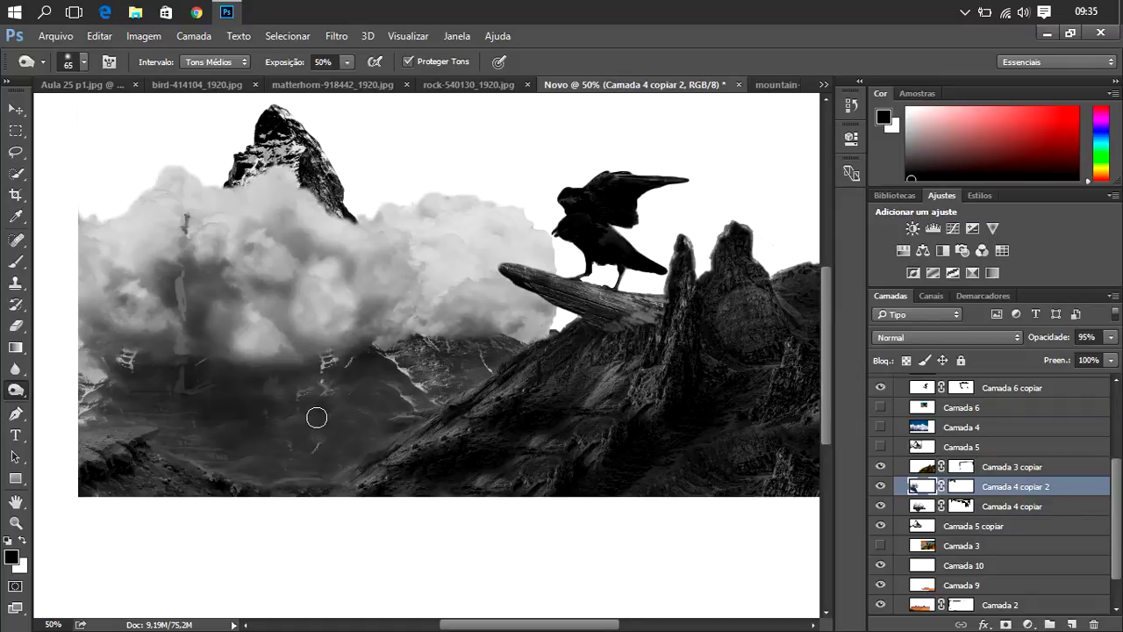
key("ctrl+z")
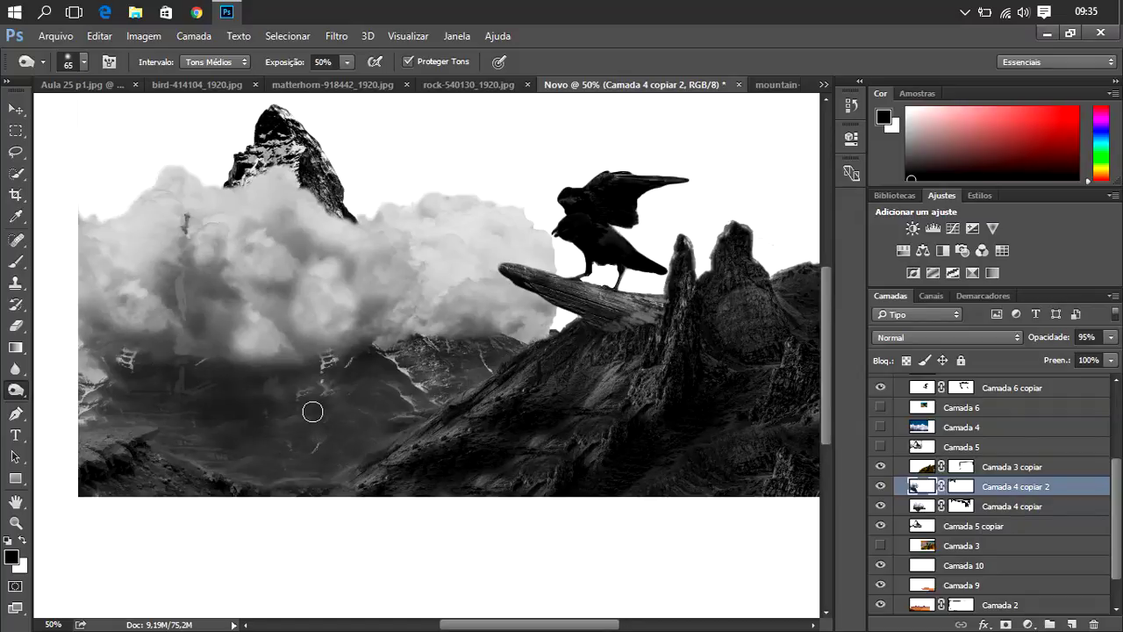
key("ctrl+alt+z")
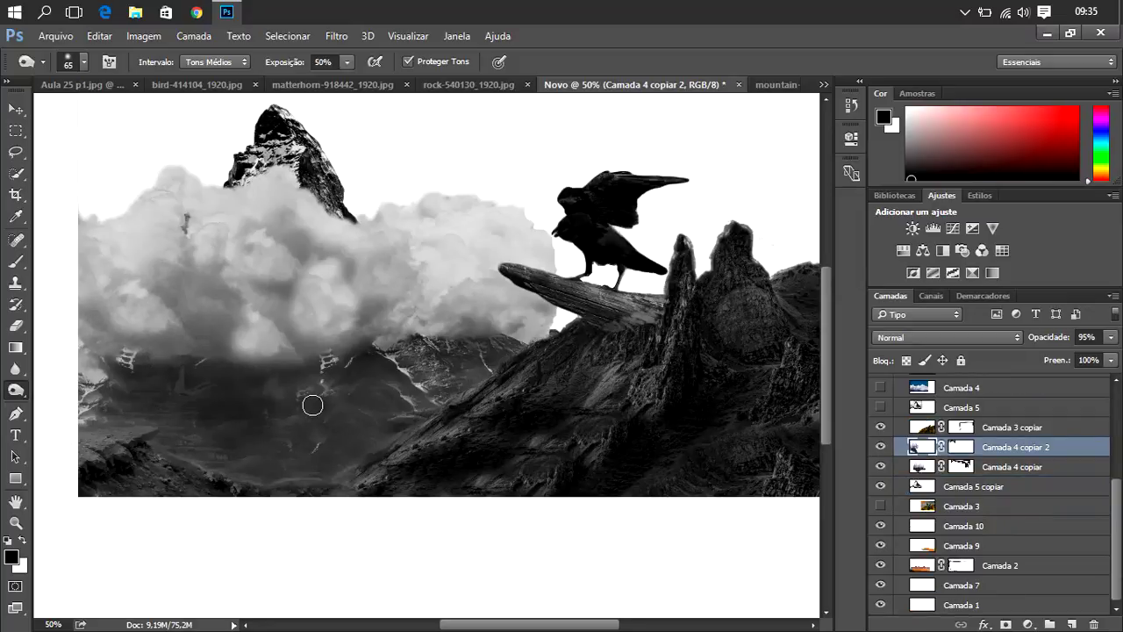
mouse_move(312, 405)
left_mouse_down()
mouse_move(255, 418)
mouse_move(170, 394)
mouse_move(222, 446)
mouse_move(118, 389)
mouse_move(100, 364)
mouse_move(143, 363)
left_mouse_up()
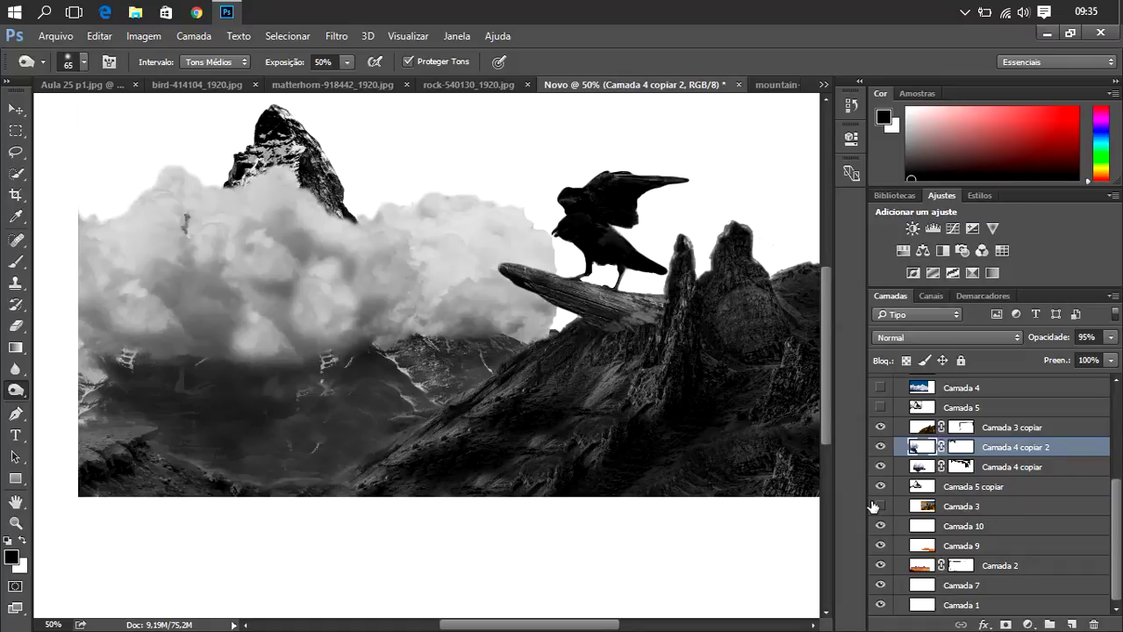
left_click_drag(1114, 517, 1115, 497)
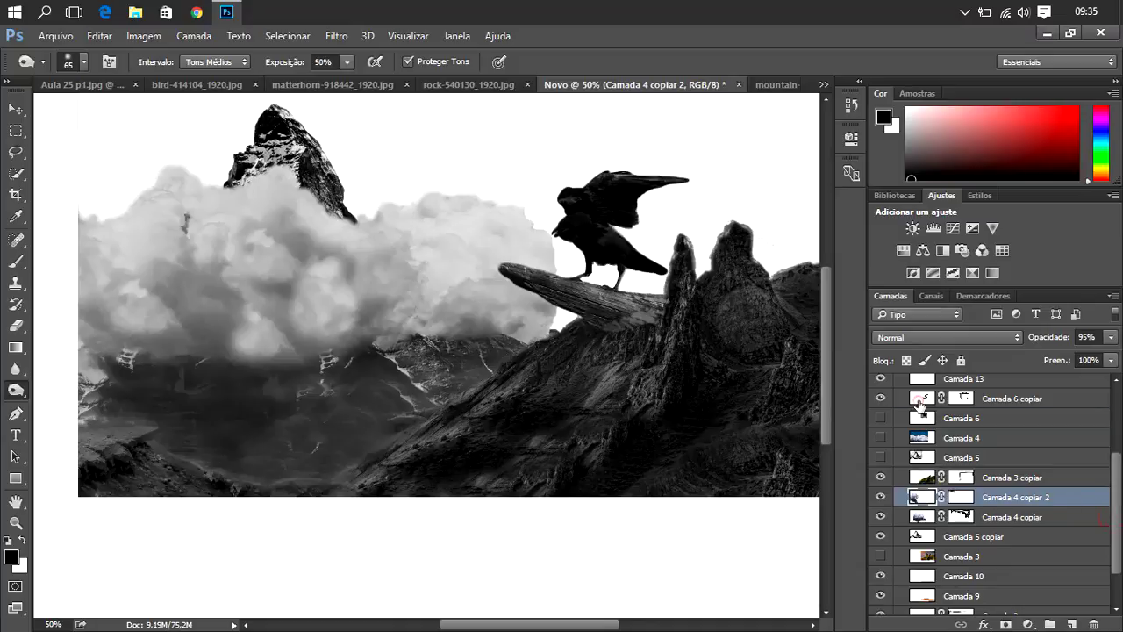
- Burn the log beneath the crow on Camada 6 copiar to mute its reddish marks
left_click(919, 402)
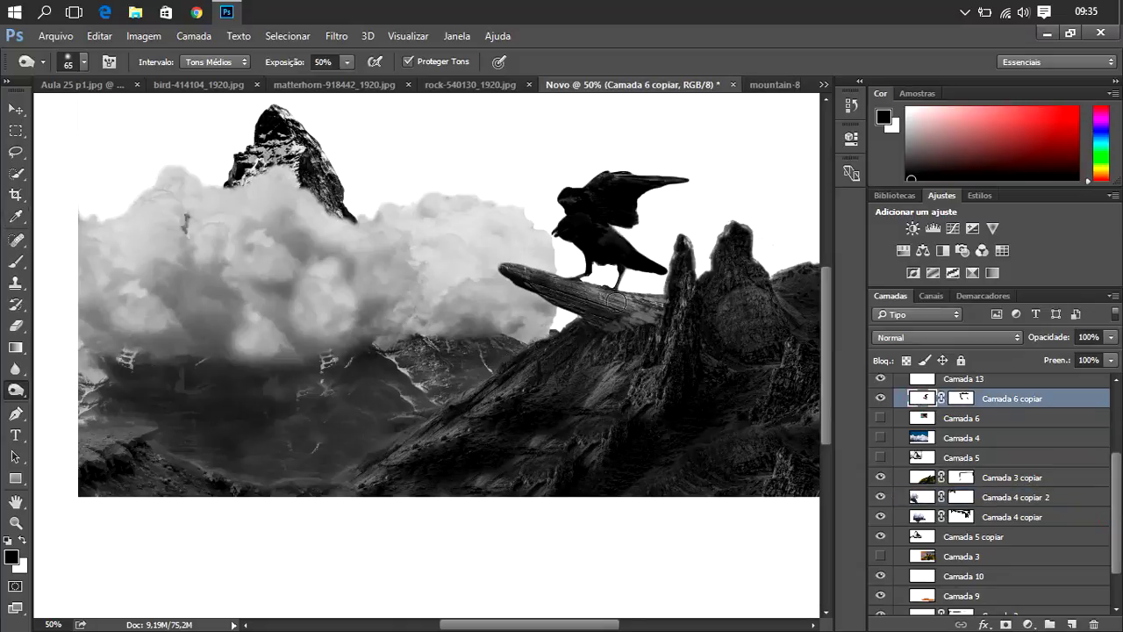
mouse_move(620, 289)
left_mouse_down()
mouse_move(601, 293)
mouse_move(614, 306)
mouse_move(584, 293)
mouse_move(634, 325)
mouse_move(594, 300)
left_mouse_up()
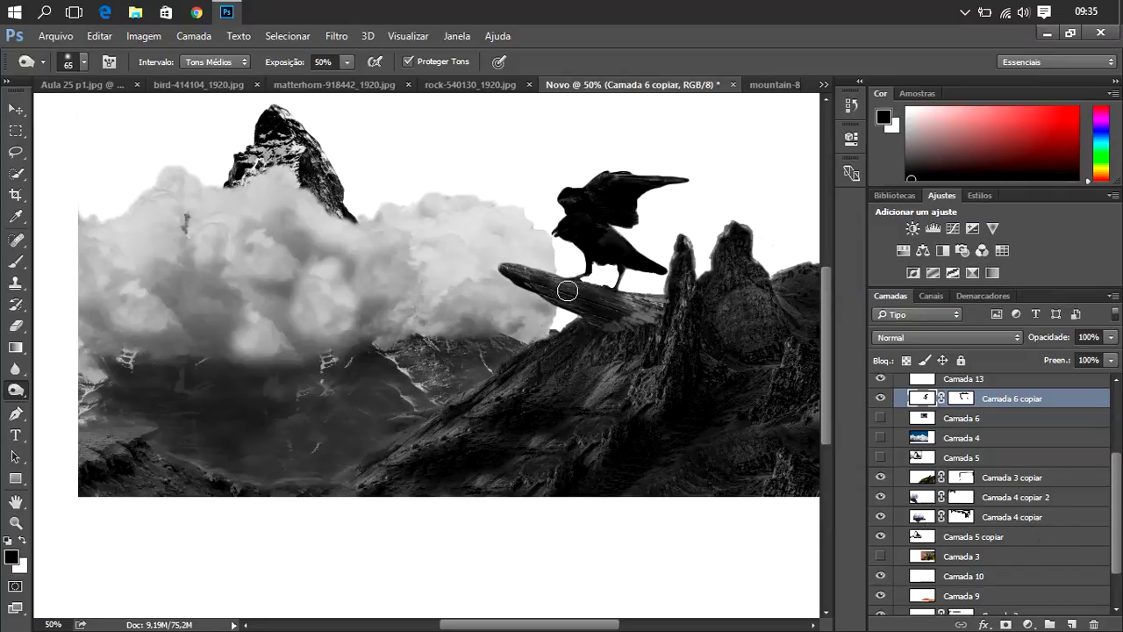
mouse_move(567, 291)
left_mouse_down()
mouse_move(631, 328)
mouse_move(605, 311)
left_mouse_up()
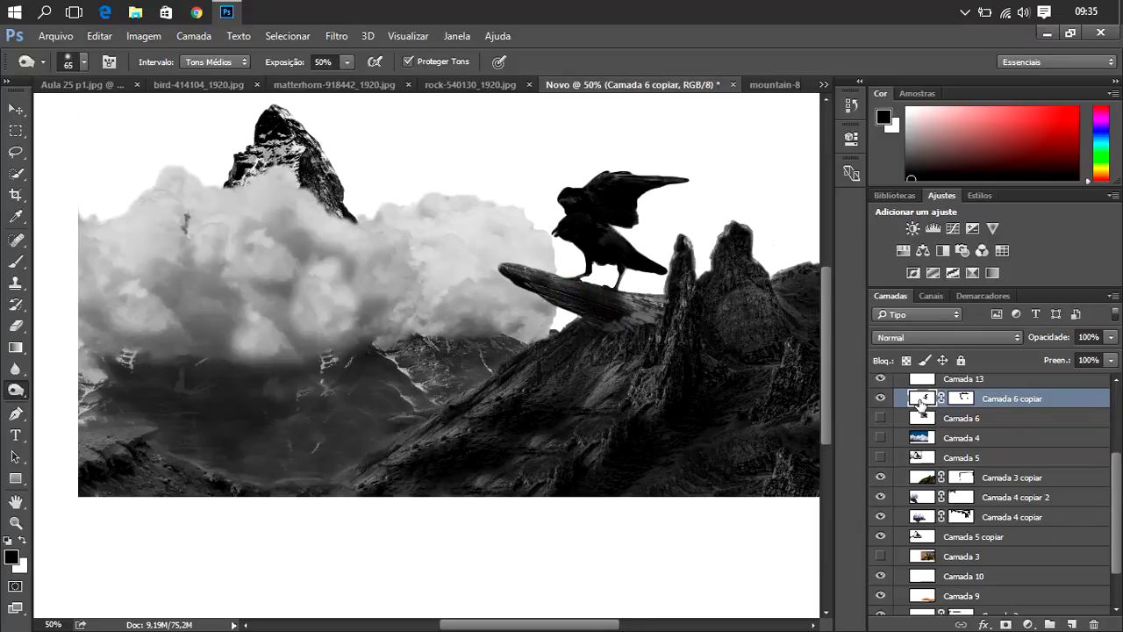
- Duplicate the crow-on-log layer, flip it vertically and move it below the log
key("ctrl+j")
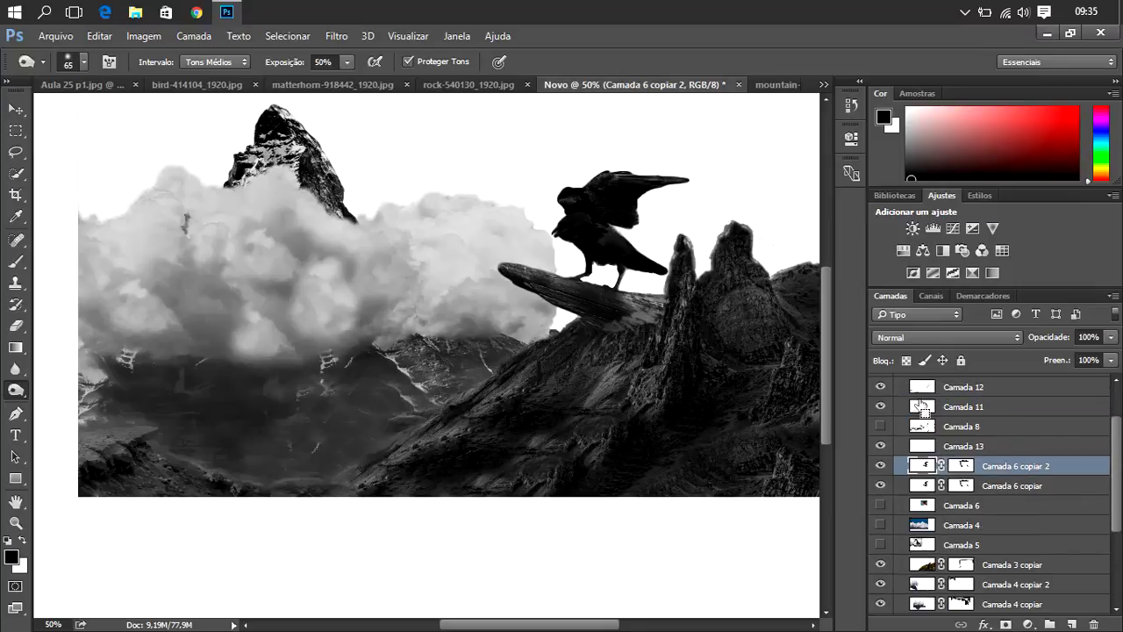
key("ctrl+t")
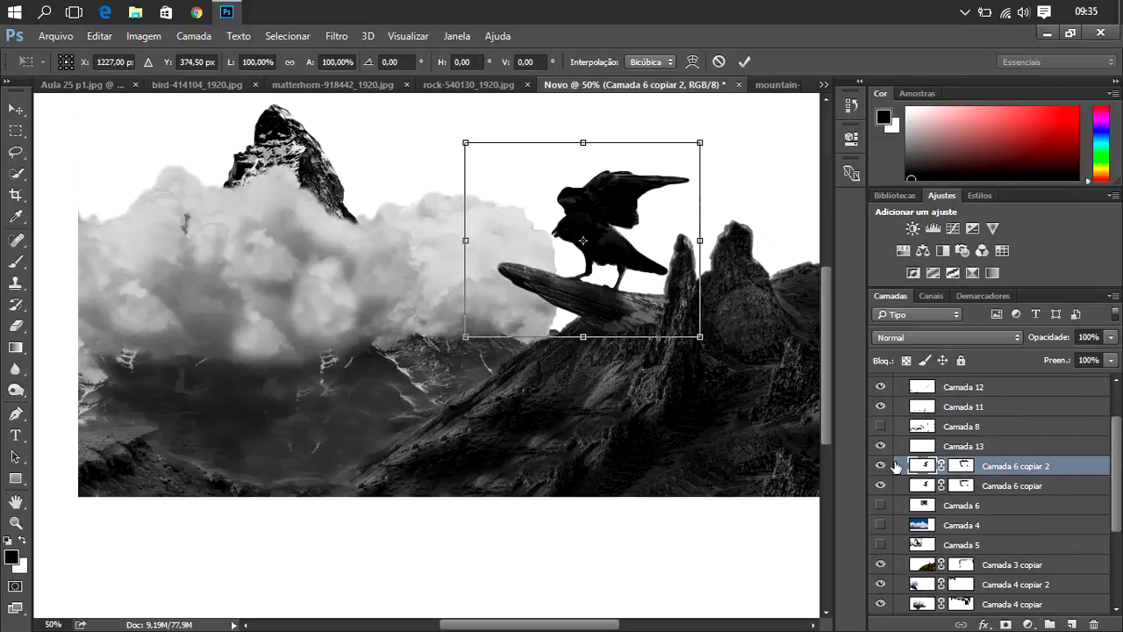
right_click(627, 255)
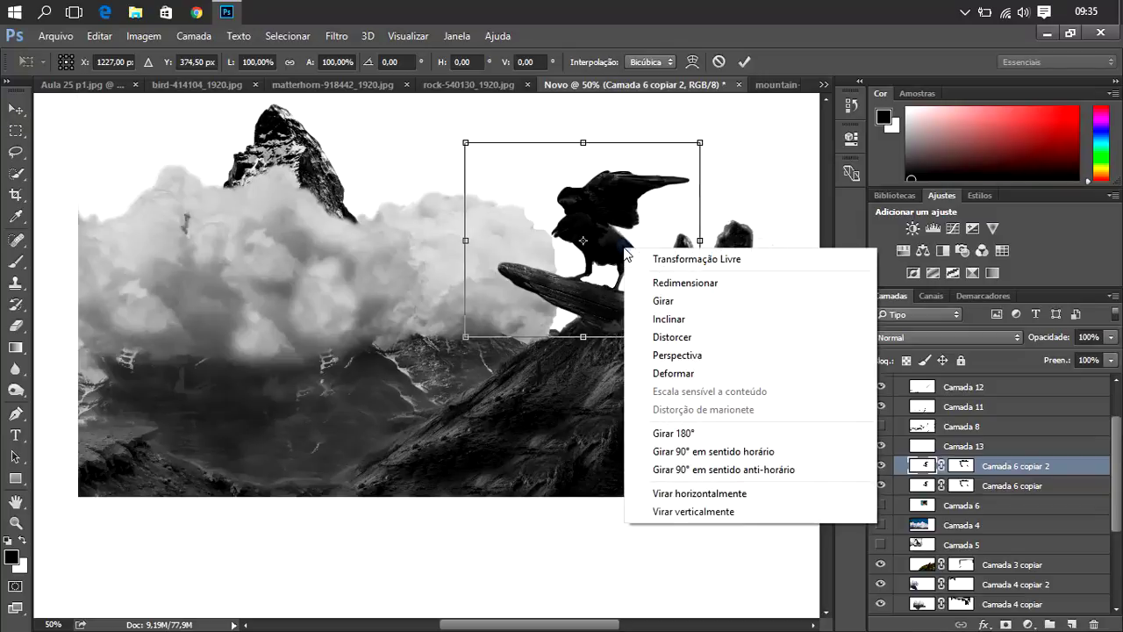
left_click(703, 511)
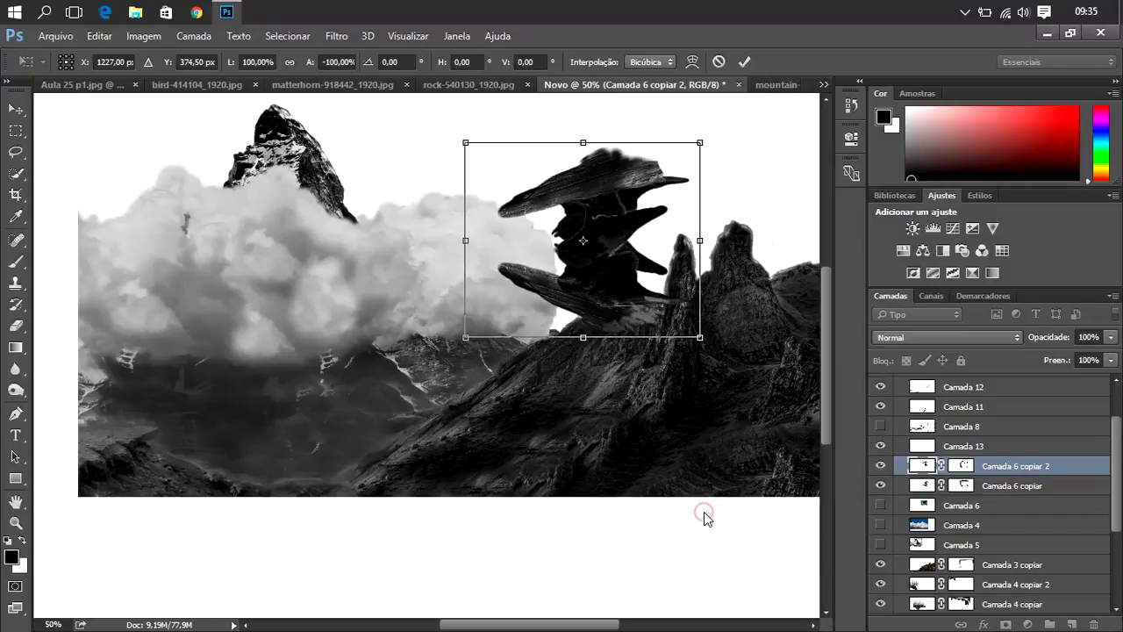
mouse_move(577, 194)
left_mouse_down()
mouse_move(586, 352)
mouse_move(592, 339)
left_mouse_up()
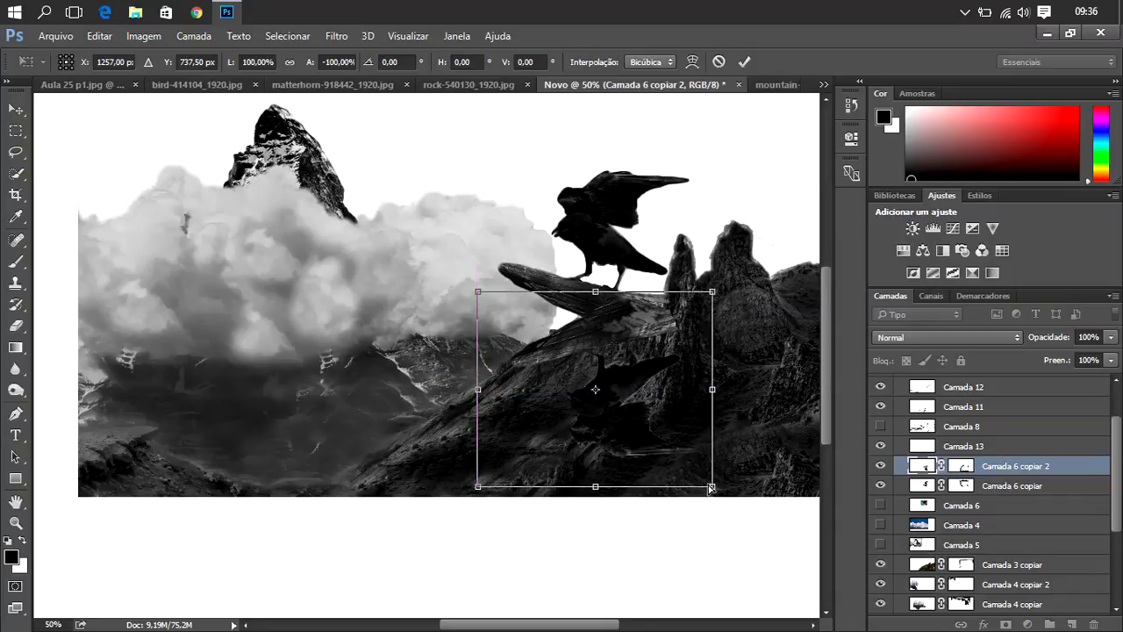
- Skew the flipped copy's corners over the rocky slope and commit the transform
left_click_drag(712, 487, 752, 441)
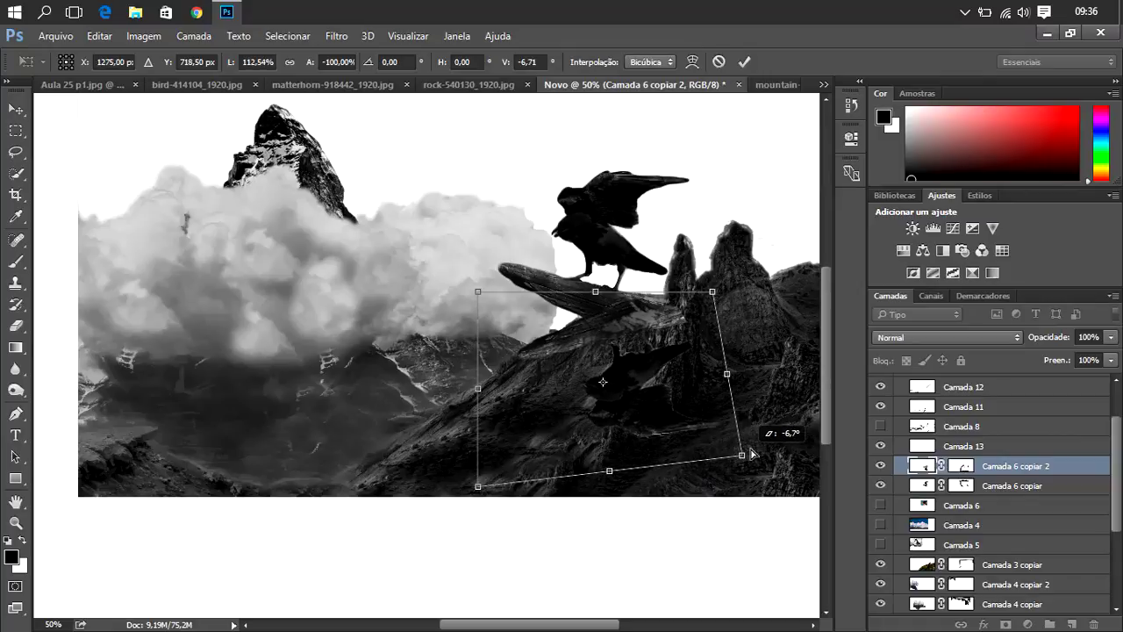
left_click_drag(752, 441, 745, 439)
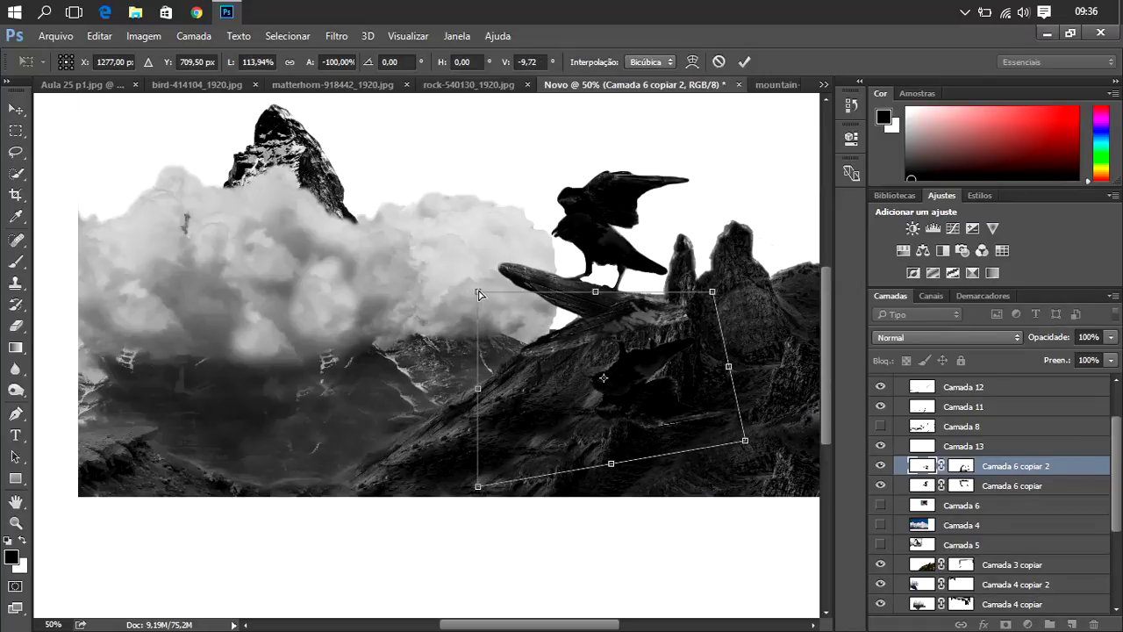
mouse_move(479, 293)
left_mouse_down()
mouse_move(501, 340)
mouse_move(485, 332)
left_mouse_up()
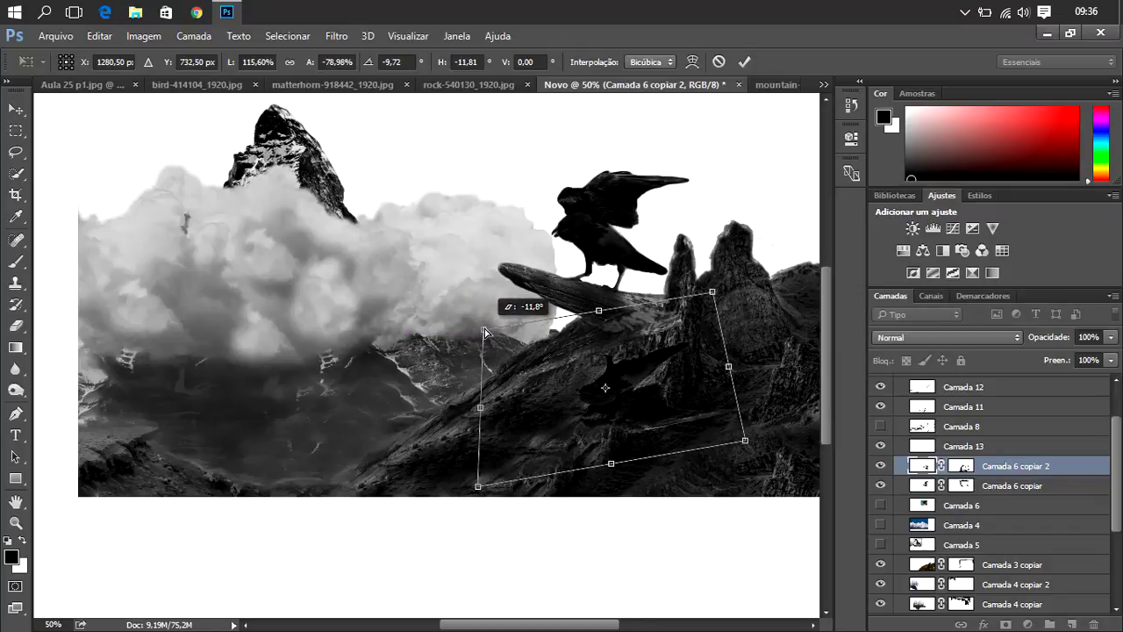
left_click_drag(485, 332, 468, 329)
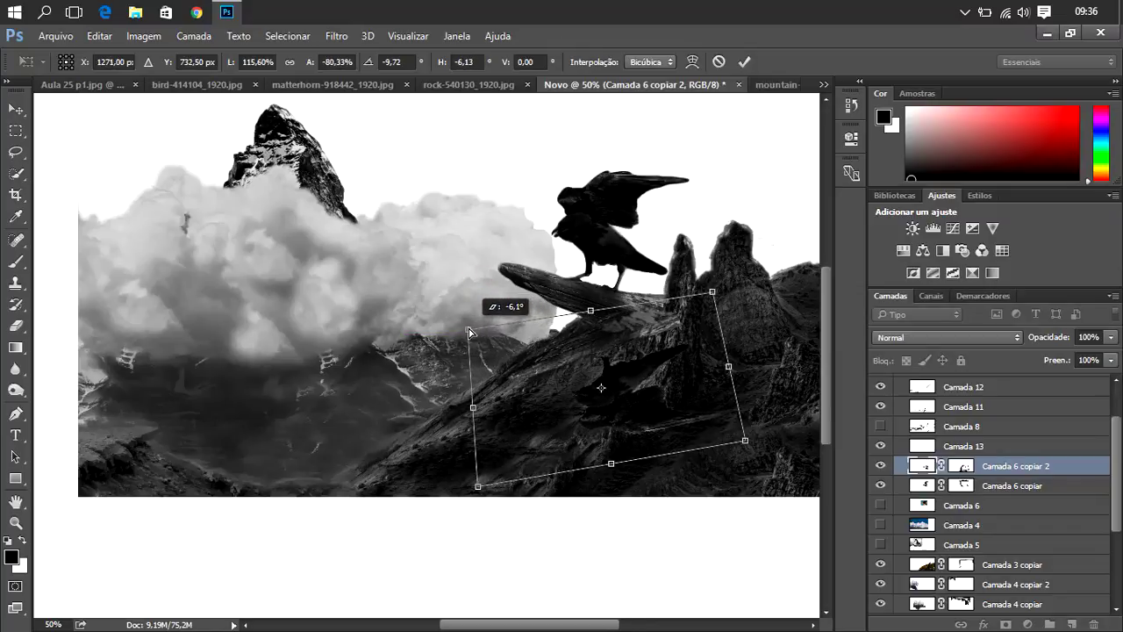
mouse_move(592, 360)
left_mouse_down()
mouse_move(574, 353)
mouse_move(583, 368)
left_mouse_up()
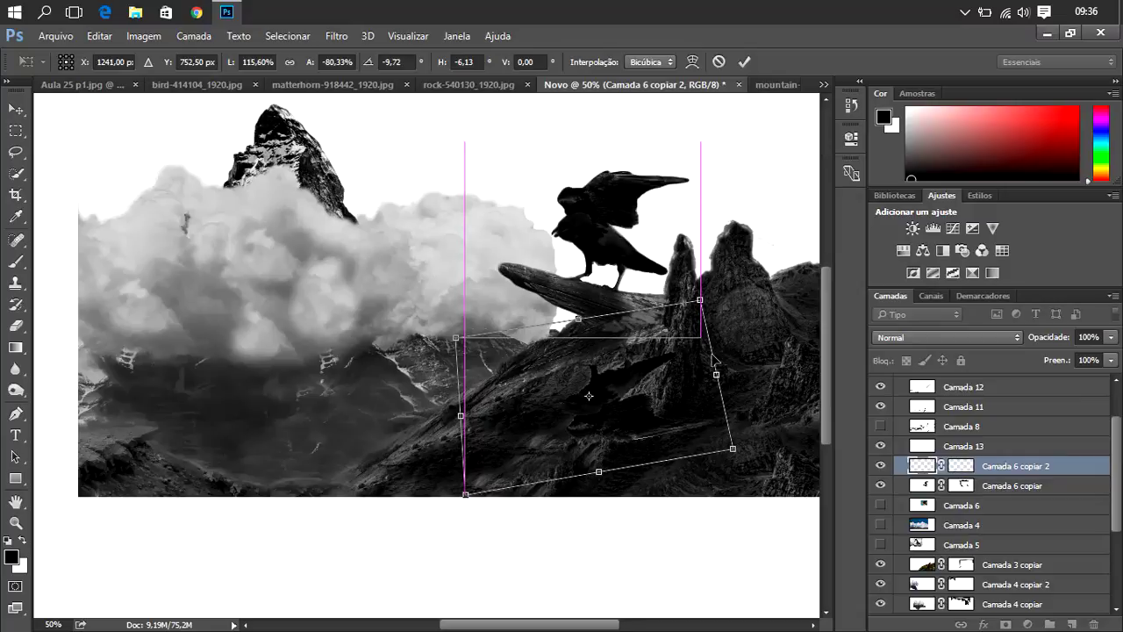
left_click_drag(584, 369, 583, 368)
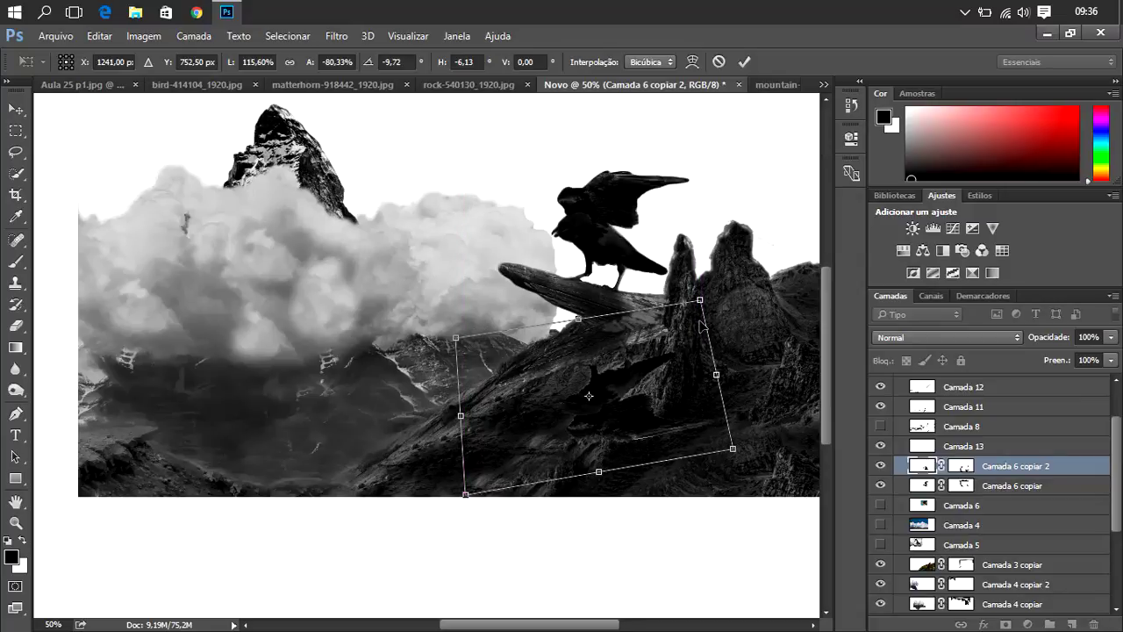
key("Return")
key("o")
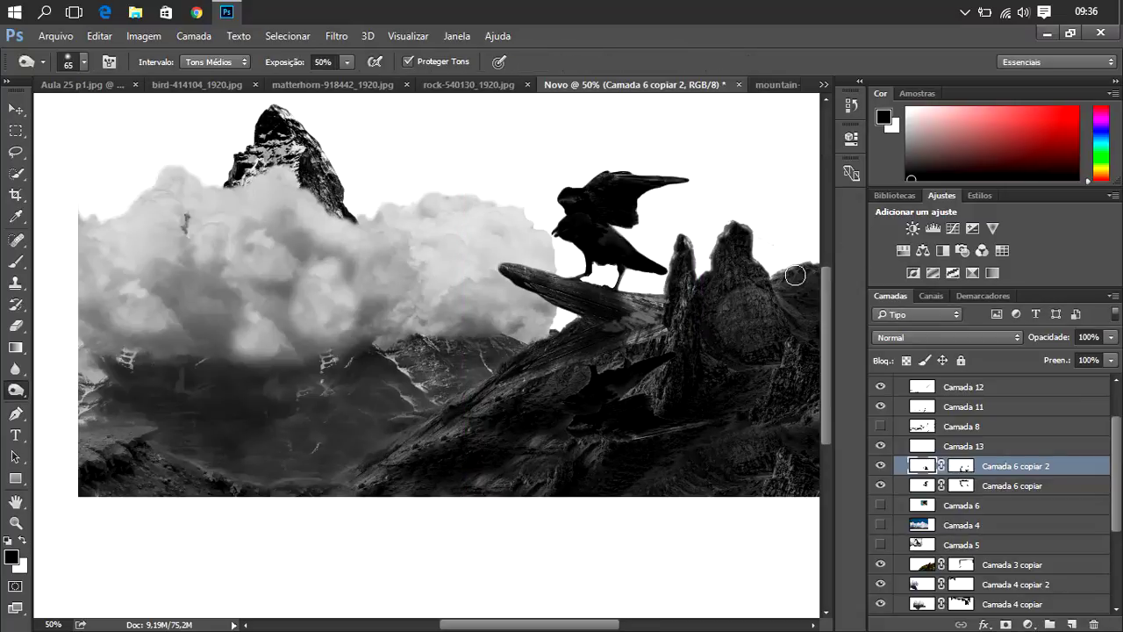
- Blacken the shadow copy with a clipped Hue/Saturation at -100 saturation and lightness, 41% opacity
left_click(910, 252)
left_click(712, 309)
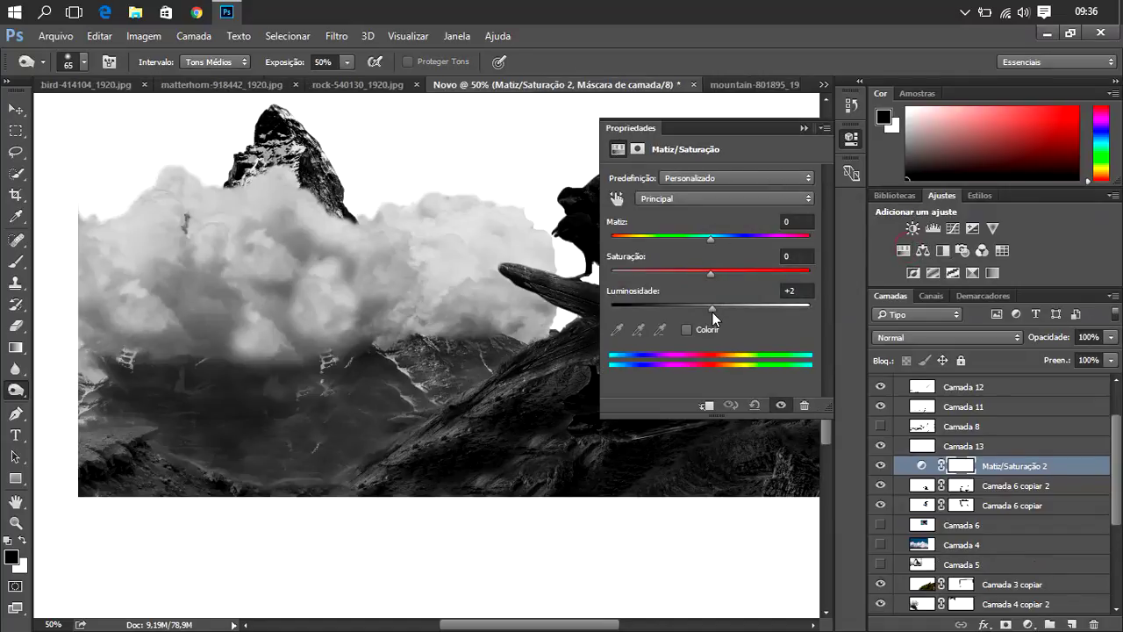
left_click_drag(712, 309, 608, 310)
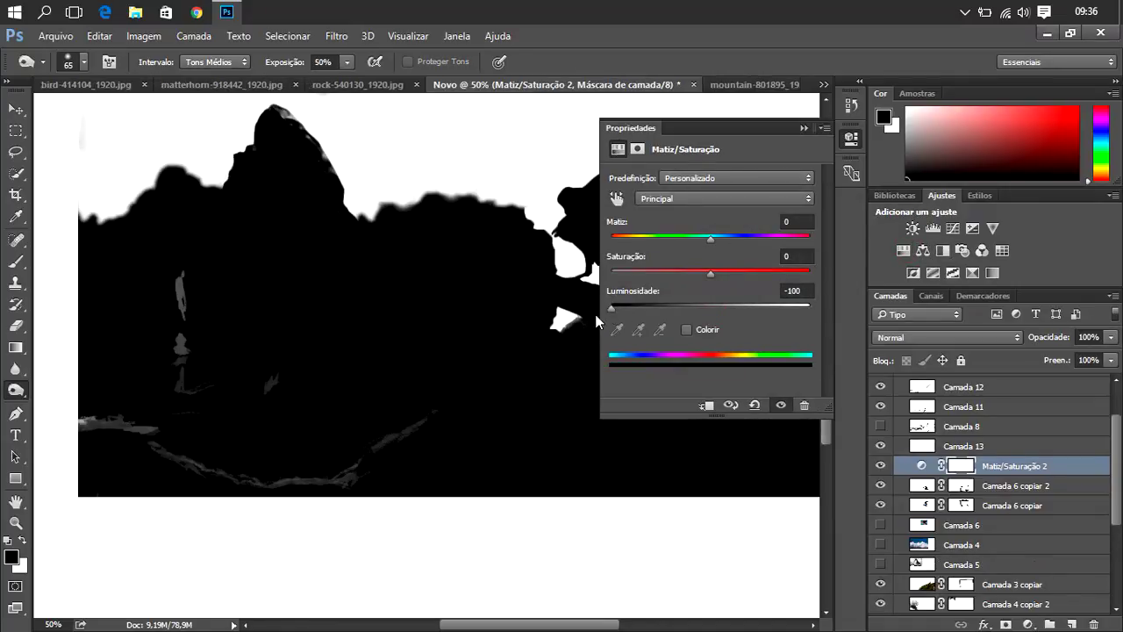
left_click(707, 404)
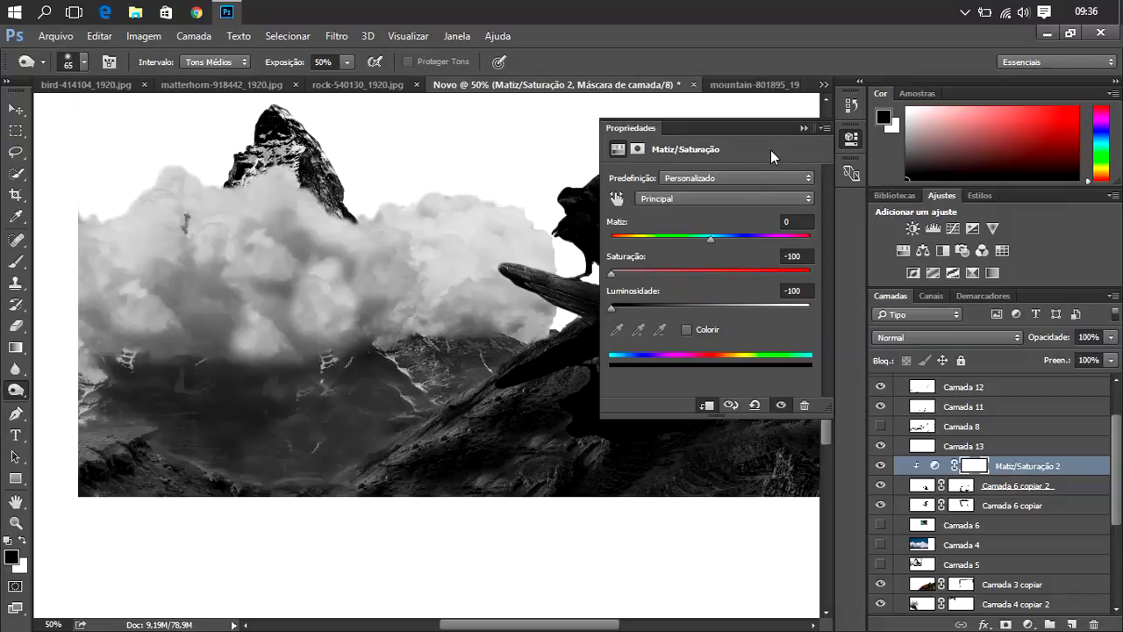
left_click(798, 131)
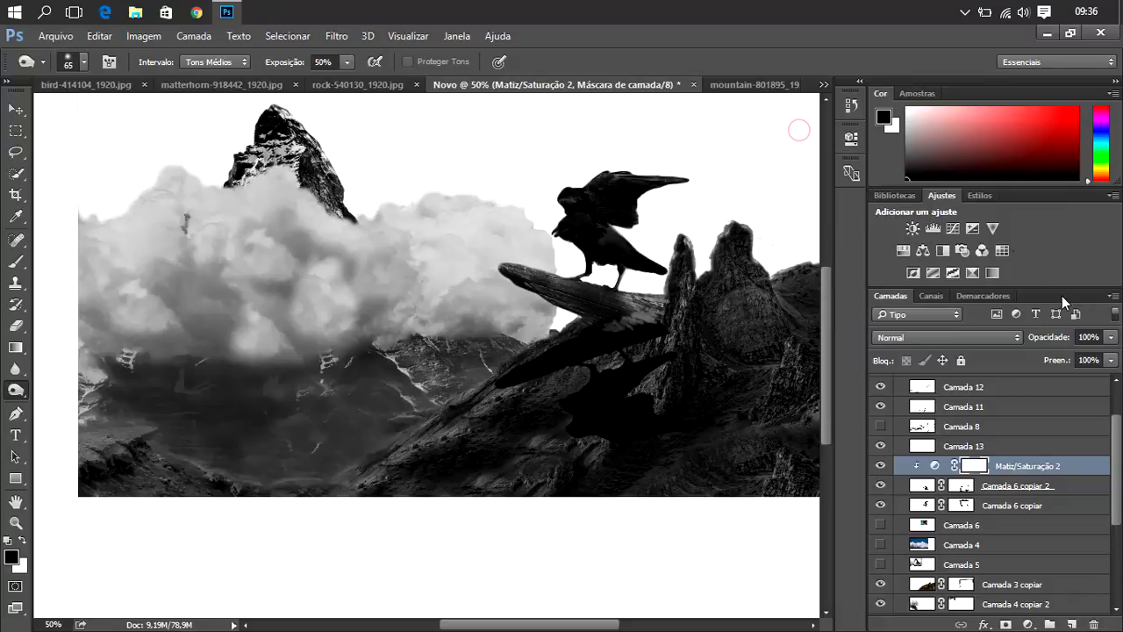
left_click(1108, 338)
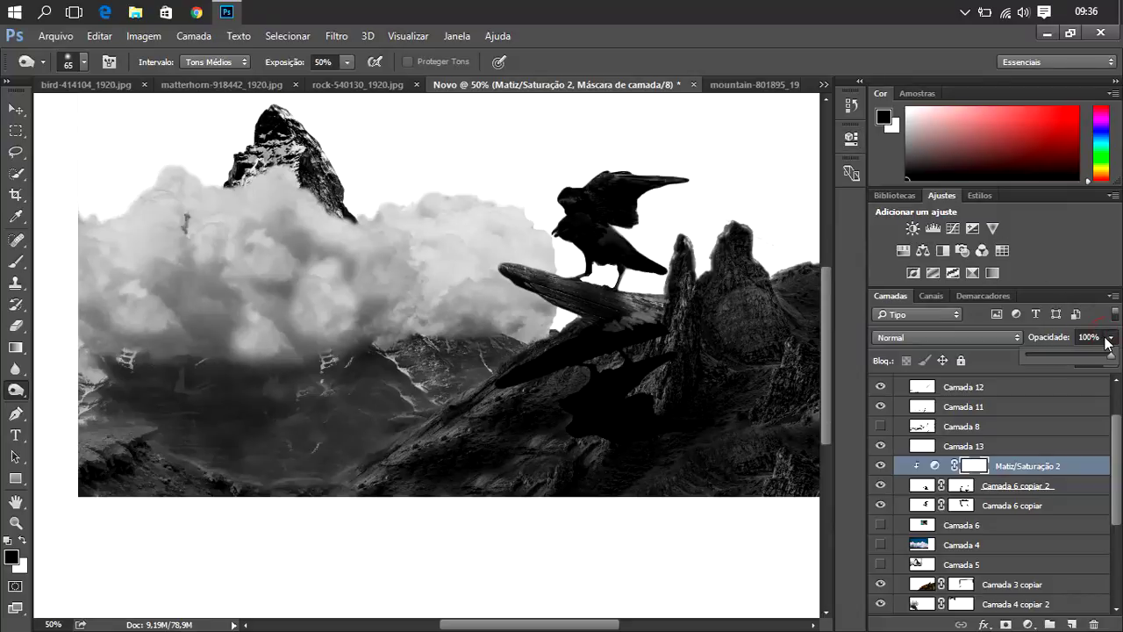
left_click(1043, 436)
left_click(929, 483)
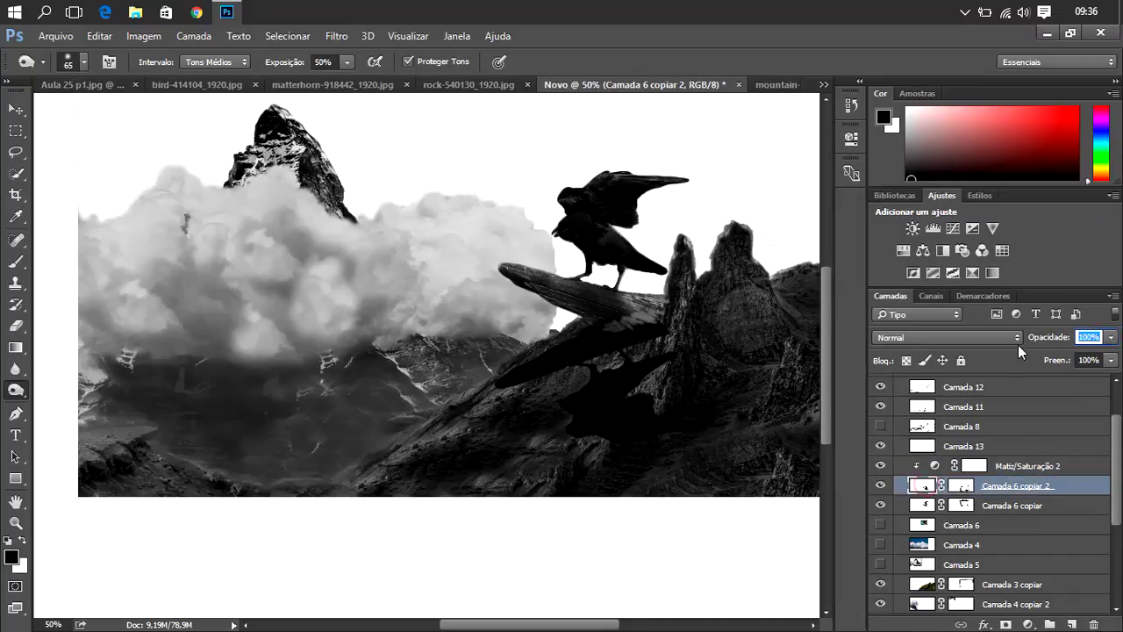
left_click(1109, 340)
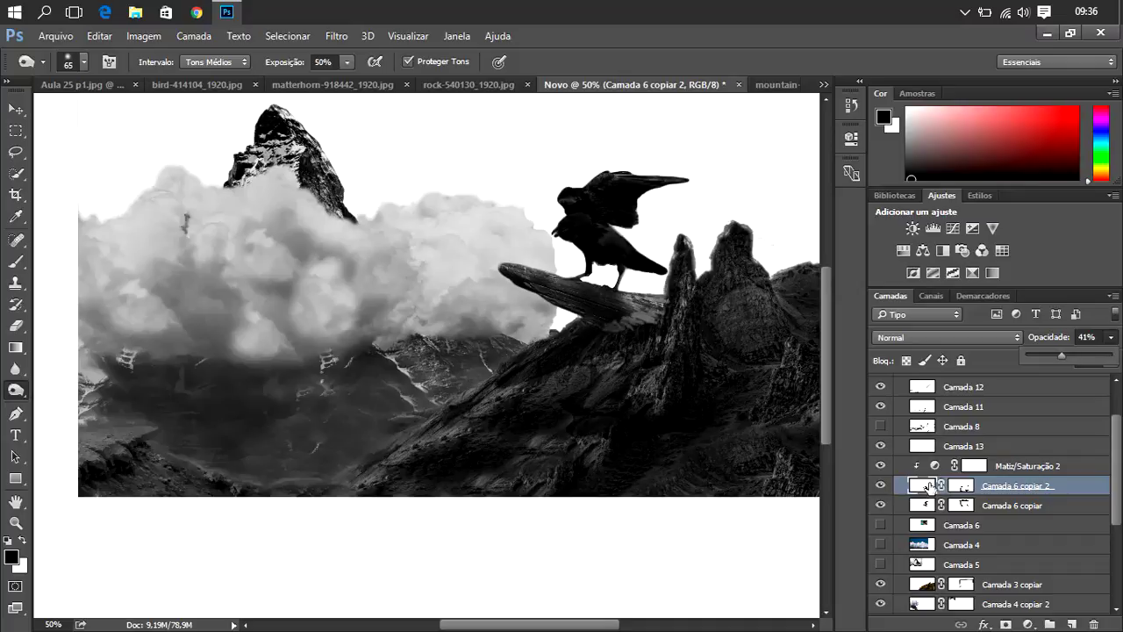
- Paint the Camada 6 copiar 2 layer mask over the trunk with a size-65 brush
left_click(931, 487)
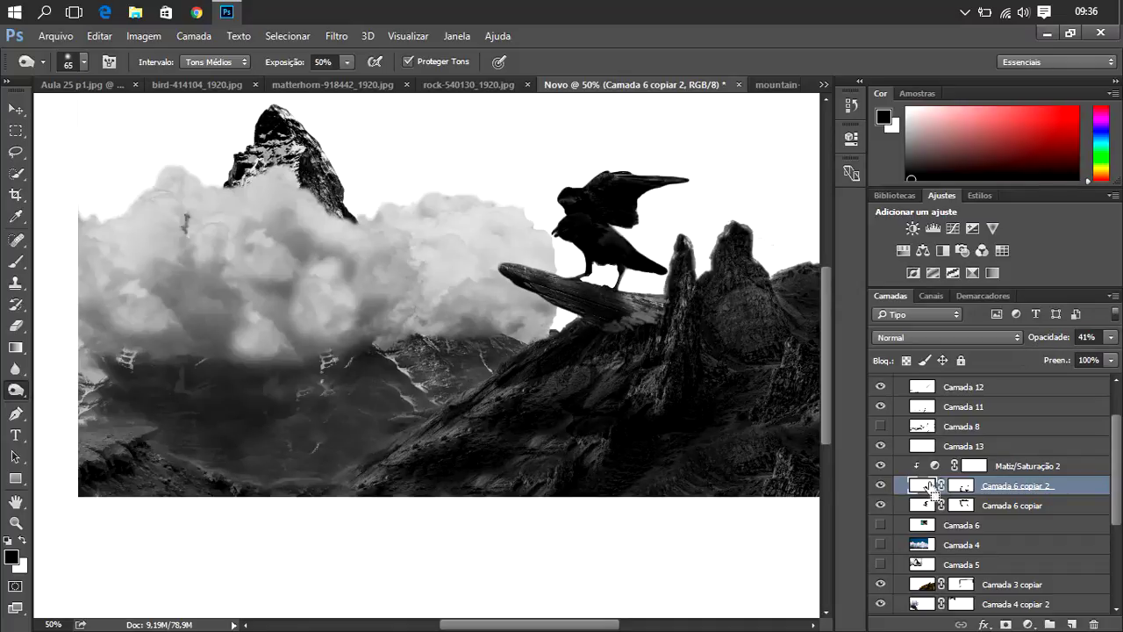
key("ctrl+plus")
key("ctrl+plus")
key("ctrl+plus")
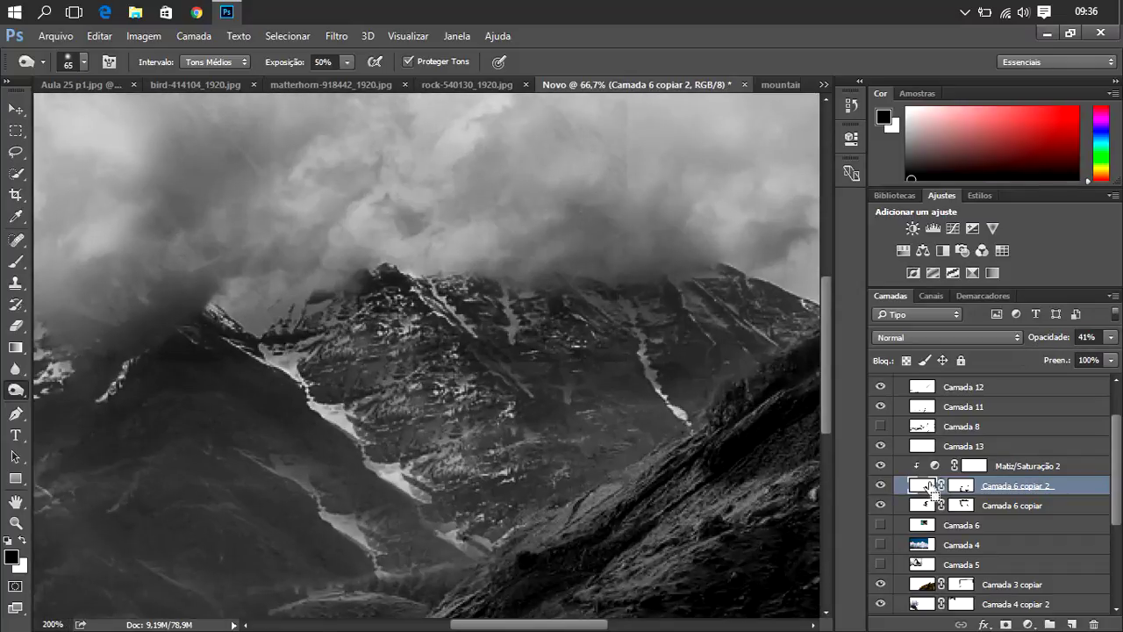
left_click_drag(536, 624, 605, 624)
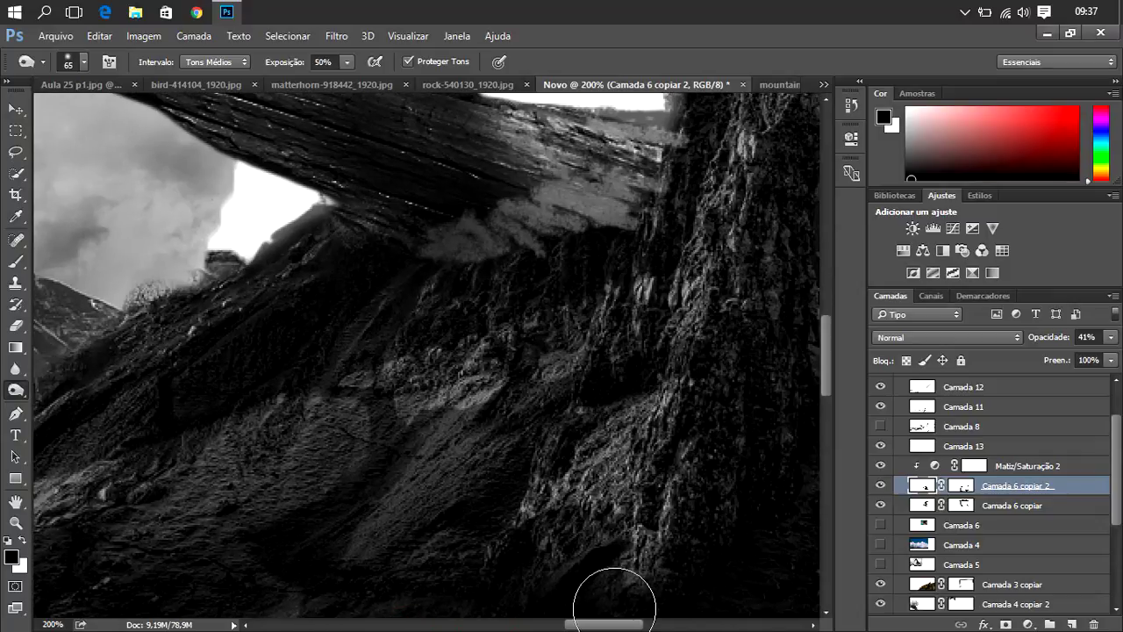
left_click(964, 488)
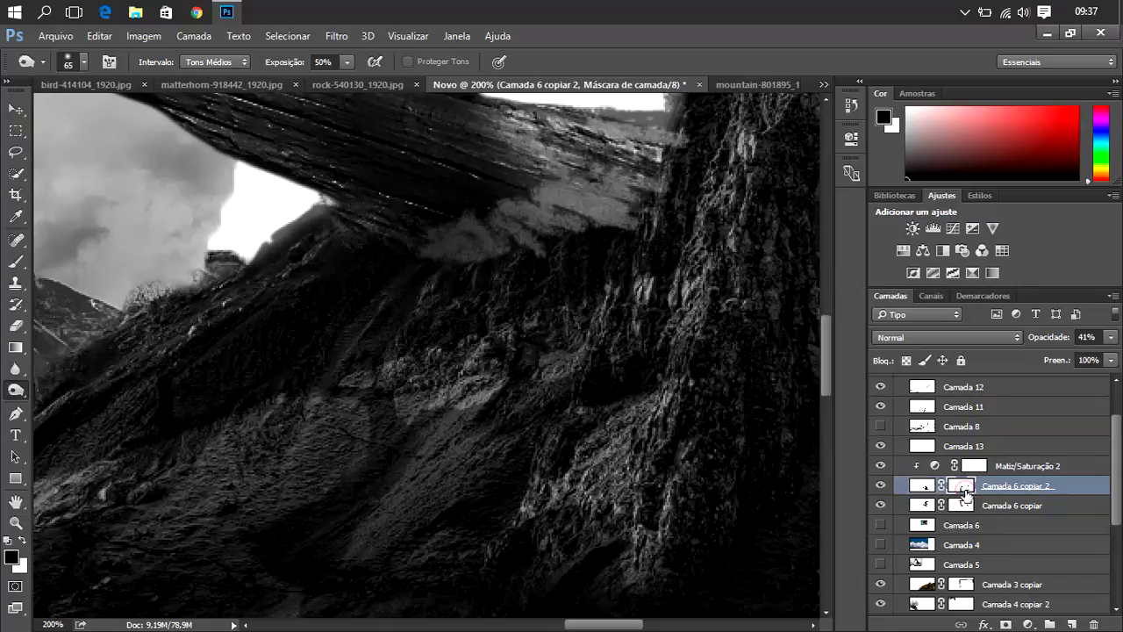
left_click(17, 263)
right_click(627, 248)
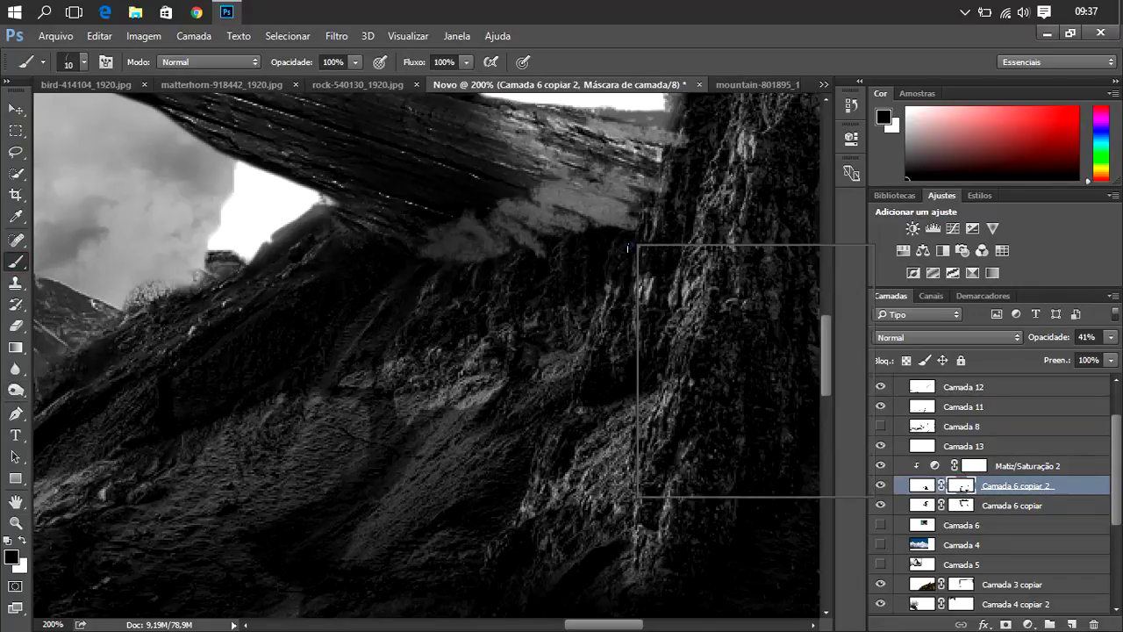
left_click(661, 355)
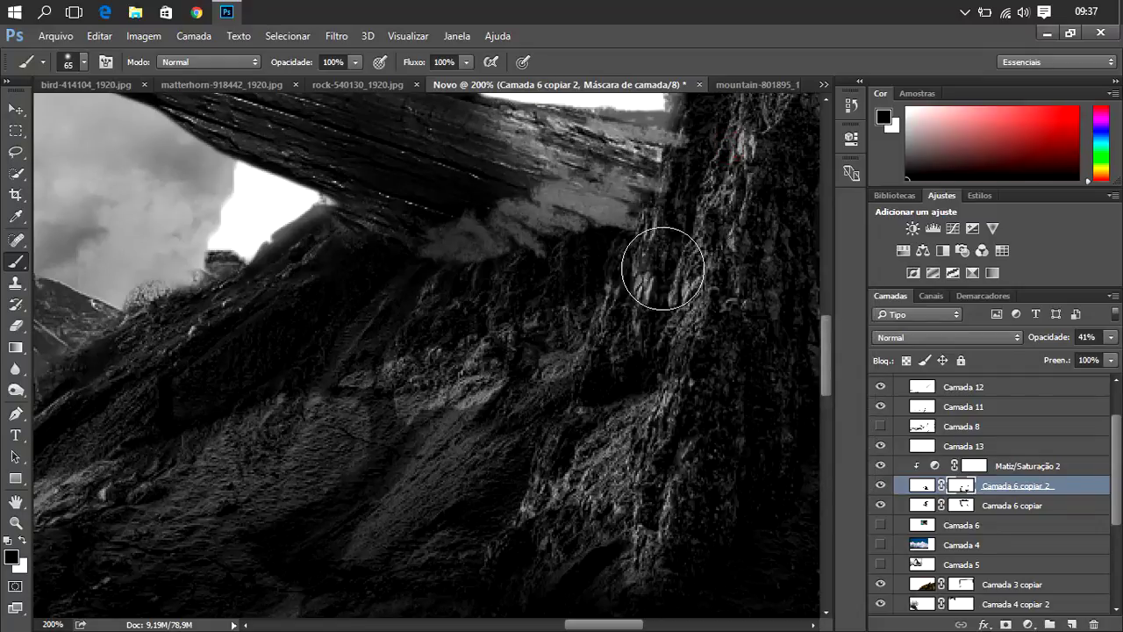
left_click_drag(714, 146, 697, 206)
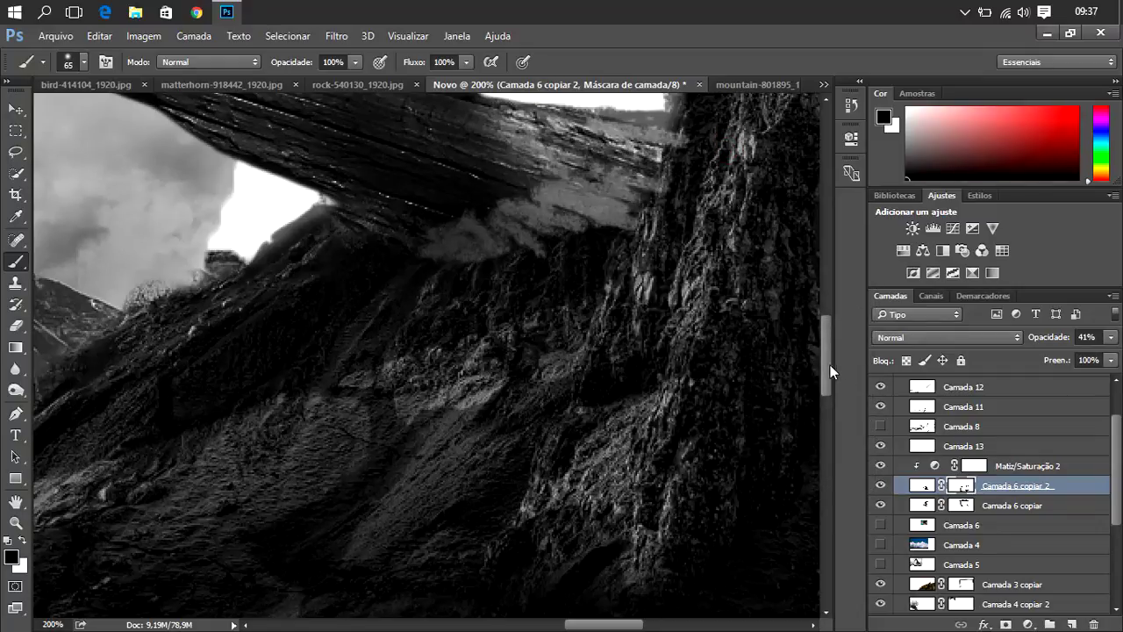
left_click_drag(830, 365, 821, 336)
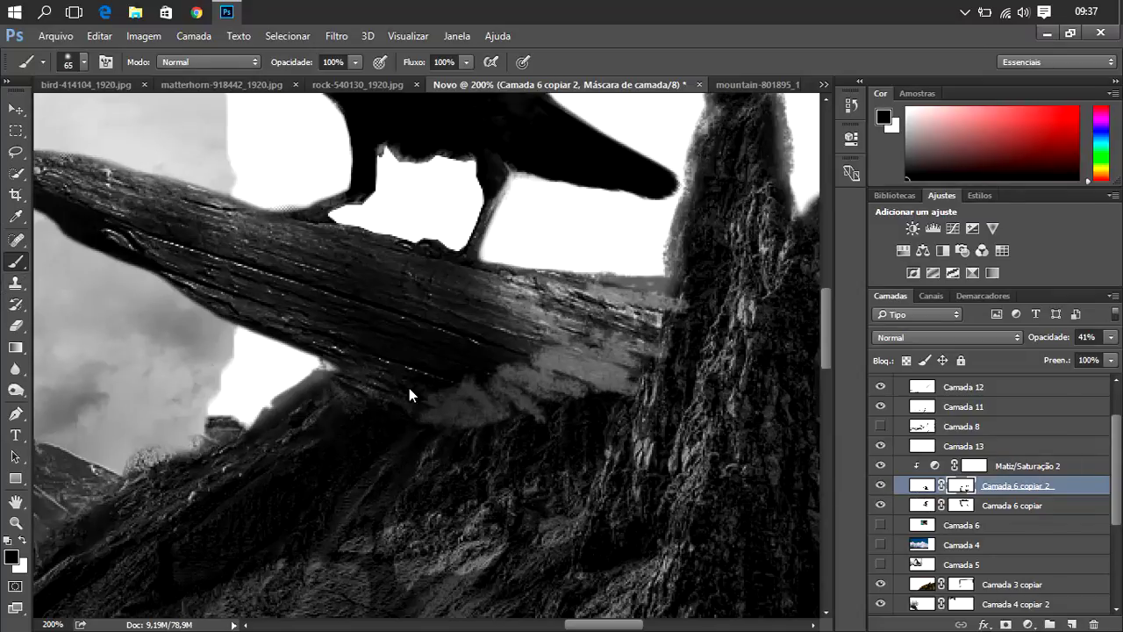
left_click(923, 507)
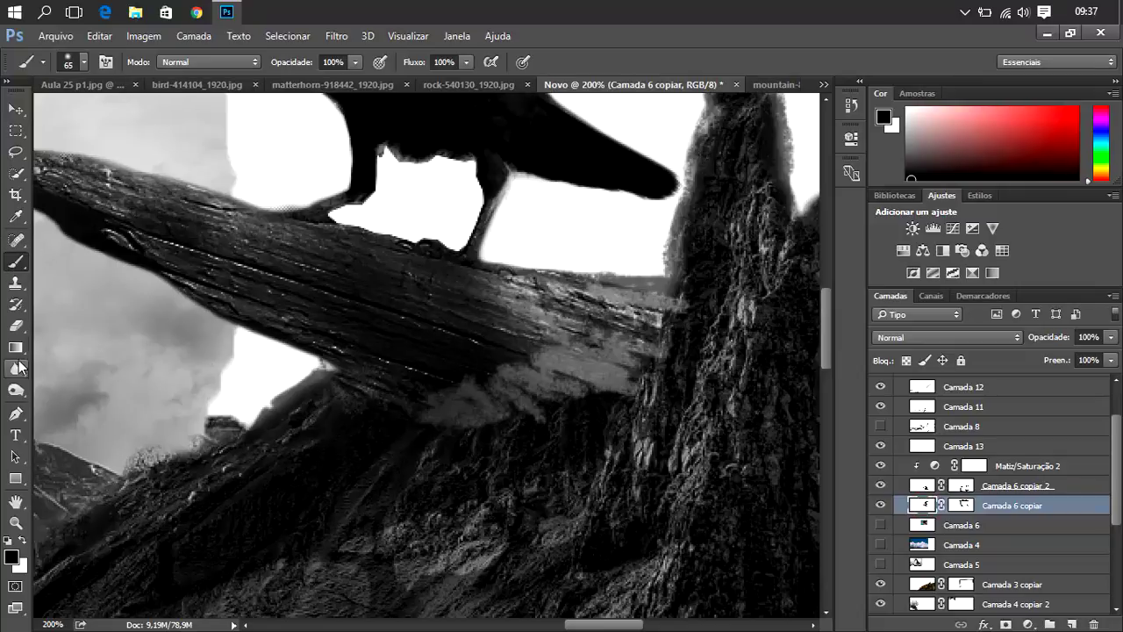
- With the Burn tool, darken along the log and the grey patch beneath it on Camada 12
left_click(16, 390)
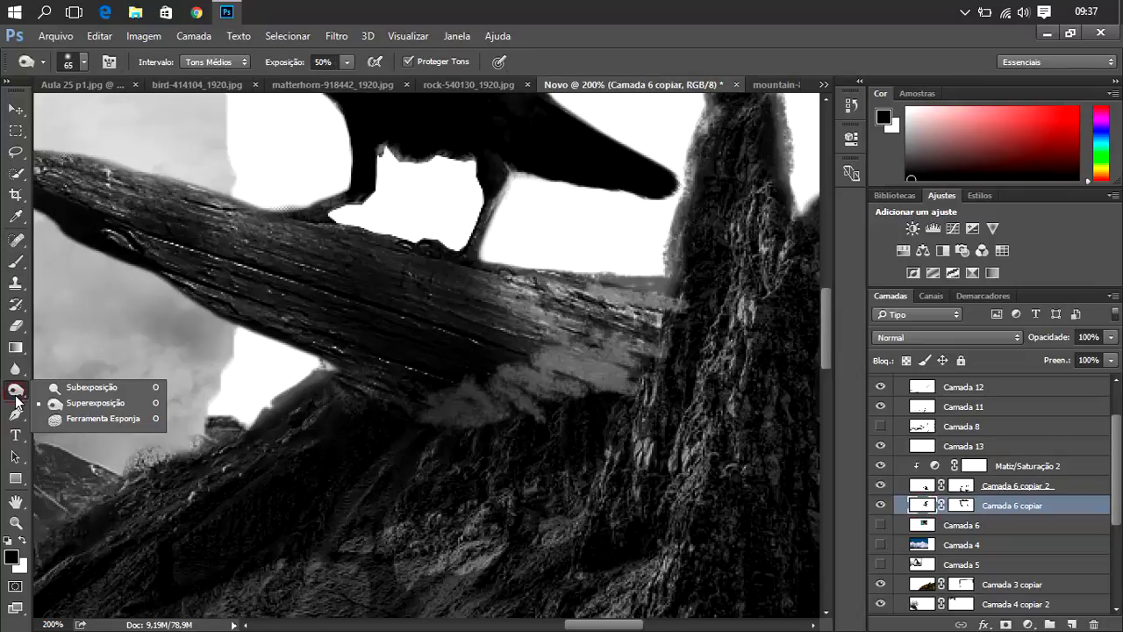
left_click(77, 405)
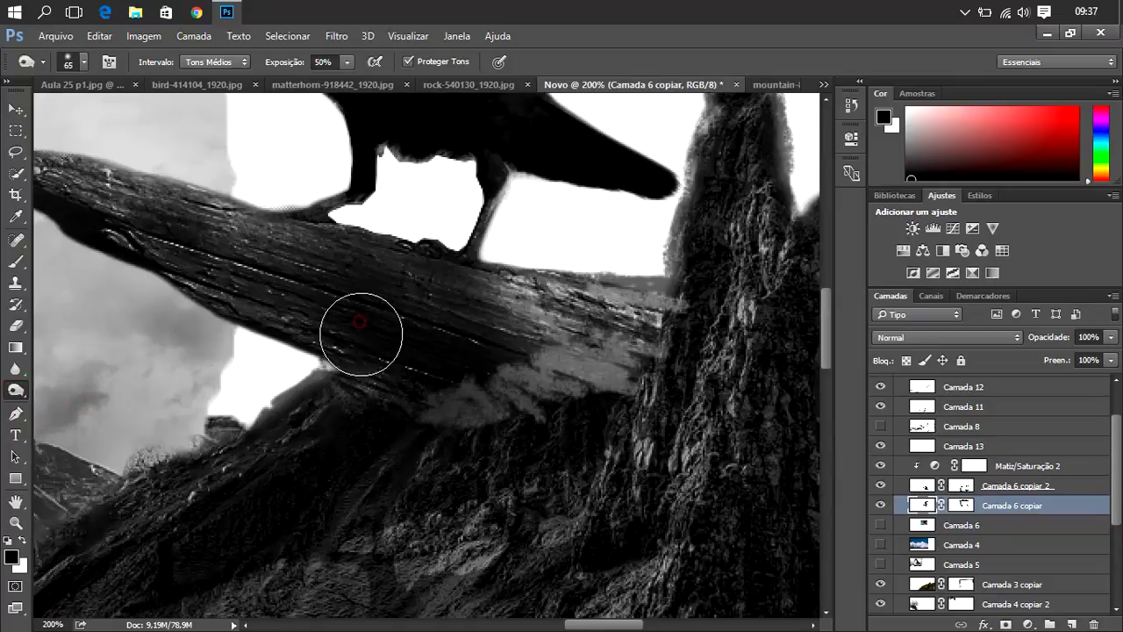
left_click_drag(382, 371, 286, 342)
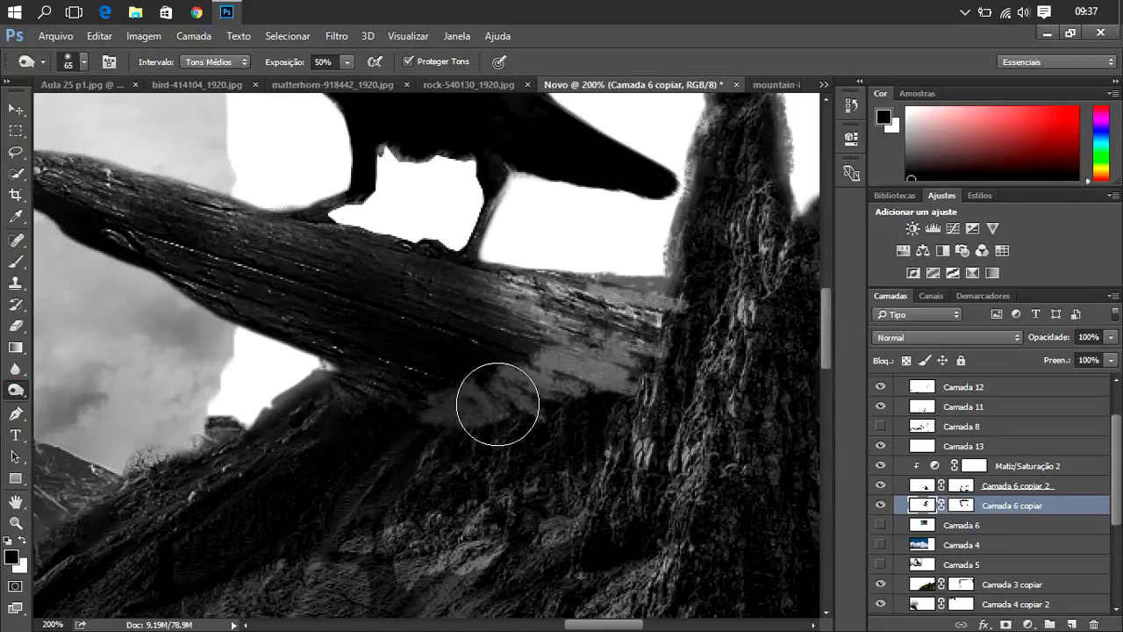
mouse_move(499, 401)
left_mouse_down()
mouse_move(521, 382)
mouse_move(702, 364)
mouse_move(609, 376)
left_mouse_up()
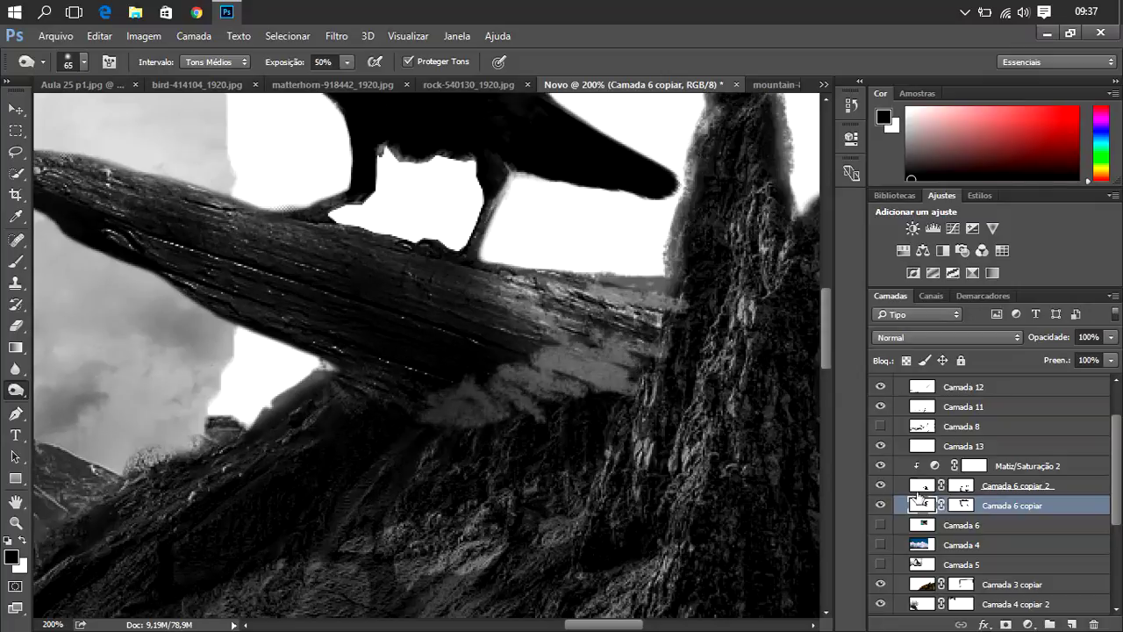
left_click(920, 399)
mouse_move(619, 383)
left_mouse_down()
mouse_move(469, 384)
mouse_move(562, 465)
mouse_move(381, 339)
mouse_move(489, 413)
mouse_move(488, 394)
mouse_move(448, 379)
mouse_move(533, 402)
mouse_move(594, 371)
mouse_move(474, 369)
mouse_move(465, 379)
left_mouse_up()
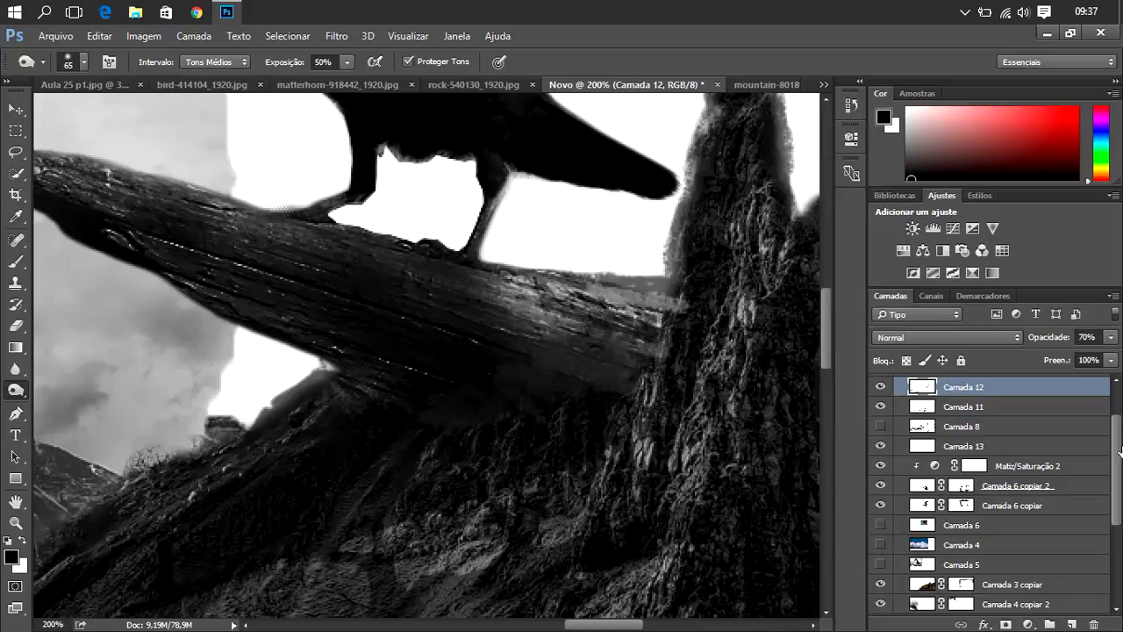
- On Camada 3 copiar, burn the rock at the trunk's base, the bark and the log's base
left_click(909, 583)
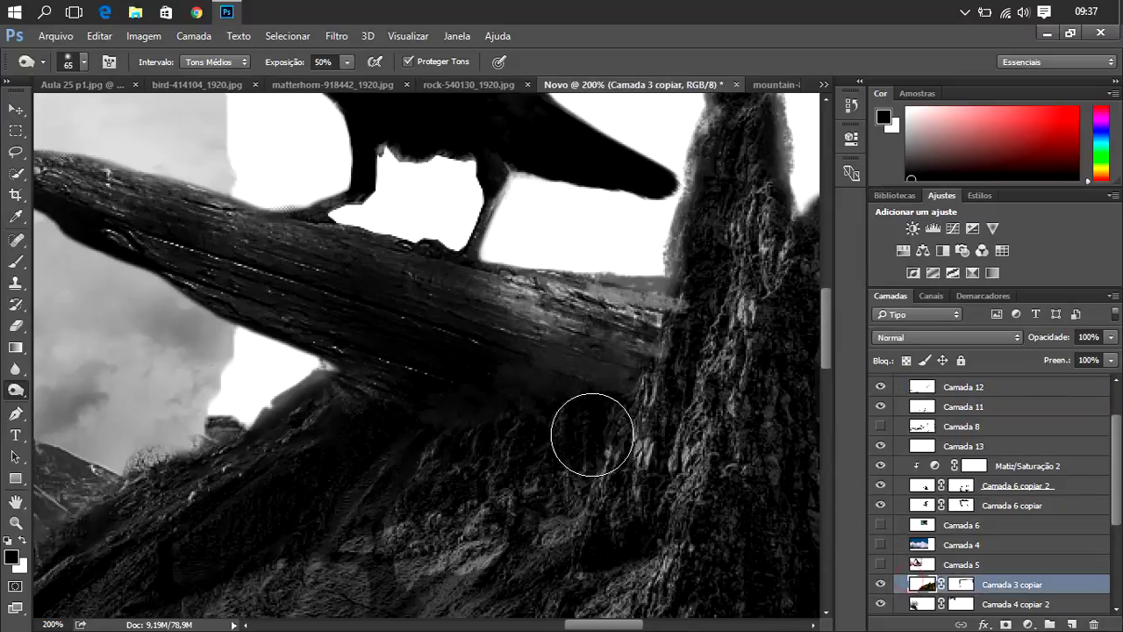
left_click_drag(601, 427, 546, 499)
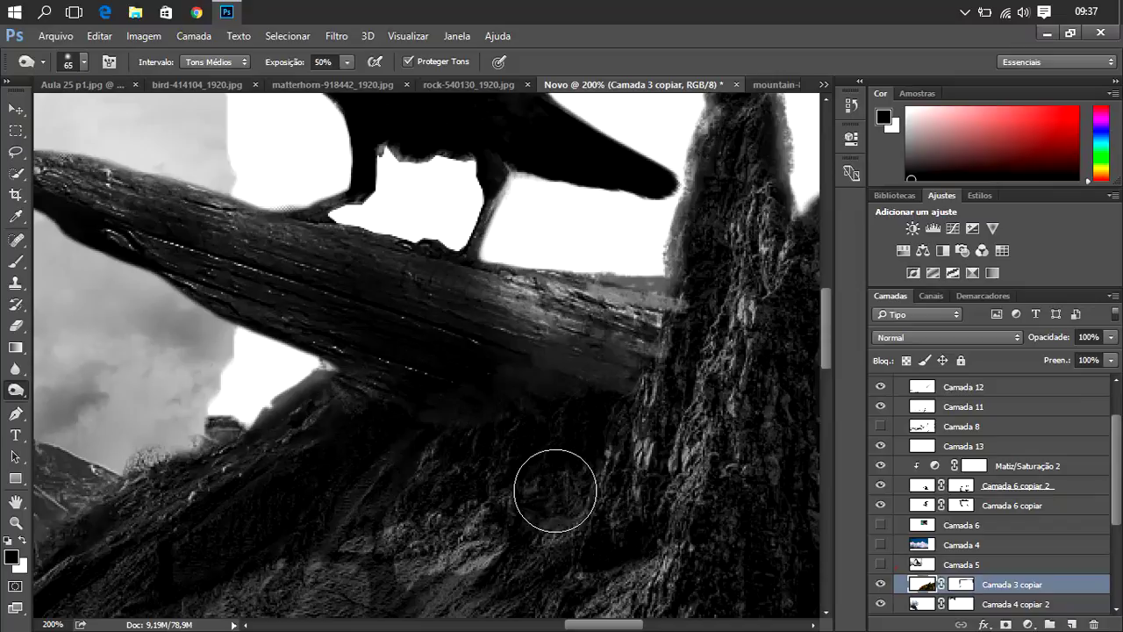
mouse_move(739, 298)
left_mouse_down()
mouse_move(679, 329)
mouse_move(745, 377)
left_mouse_up()
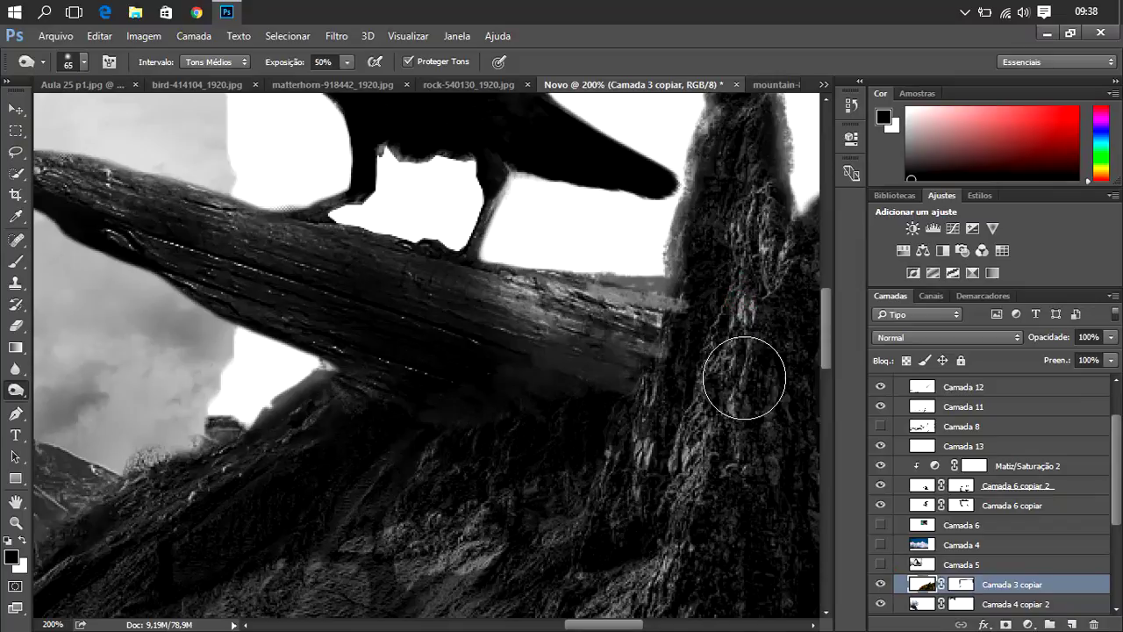
left_click_drag(516, 470, 262, 539)
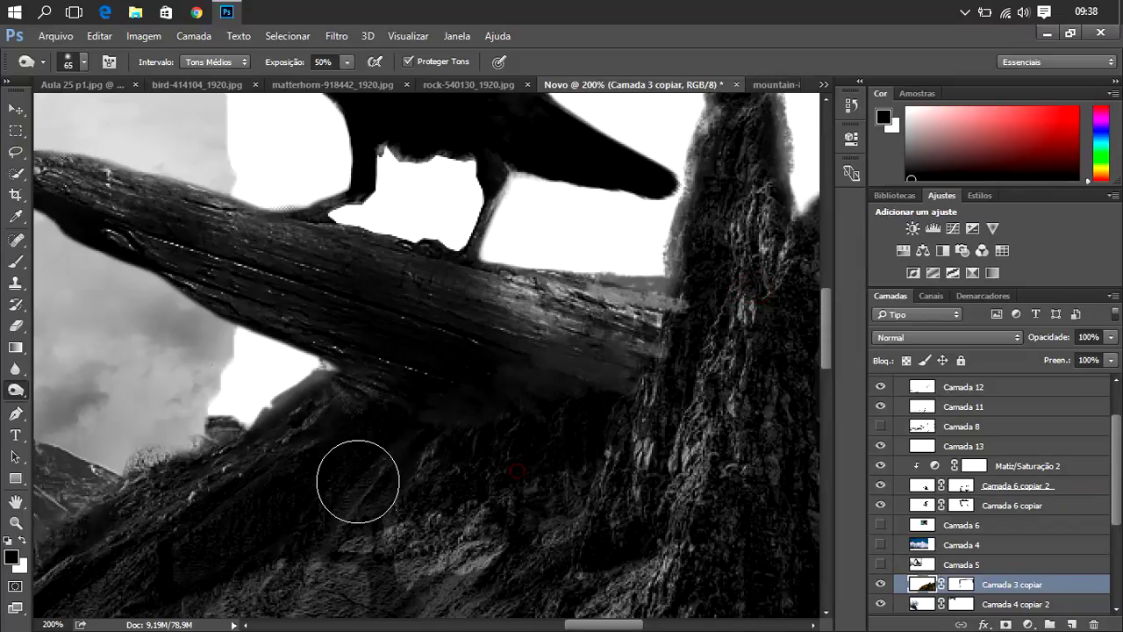
scroll(307, 517, "down", 3)
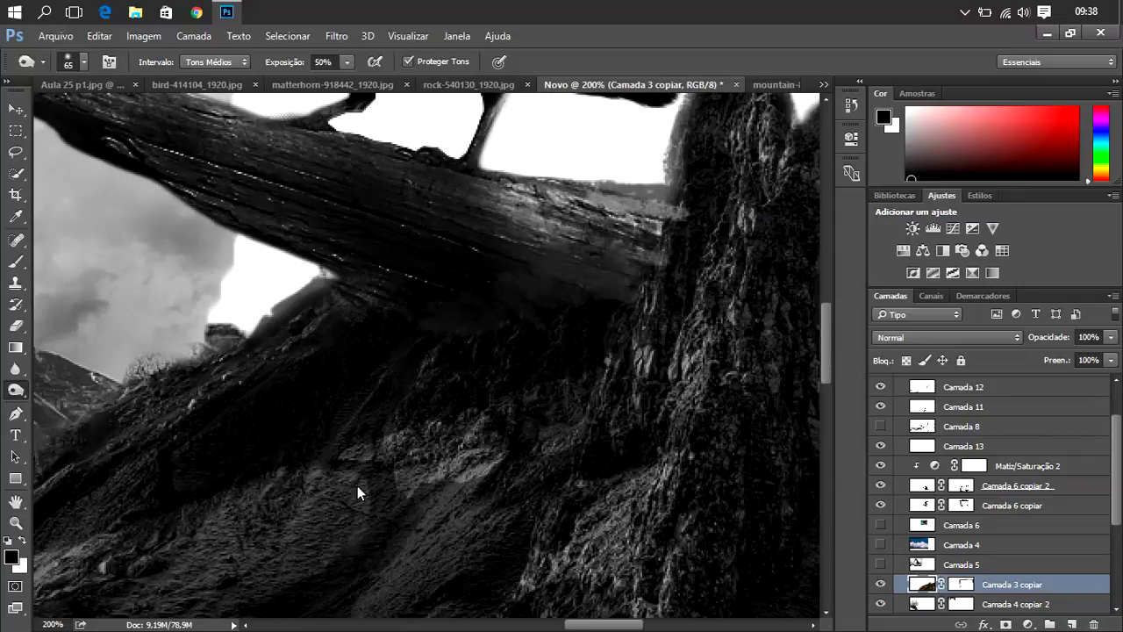
left_click_drag(291, 402, 132, 446)
- Deepen the shadows across the rock slope and the lower dark rock
scroll(164, 510, "down", 2)
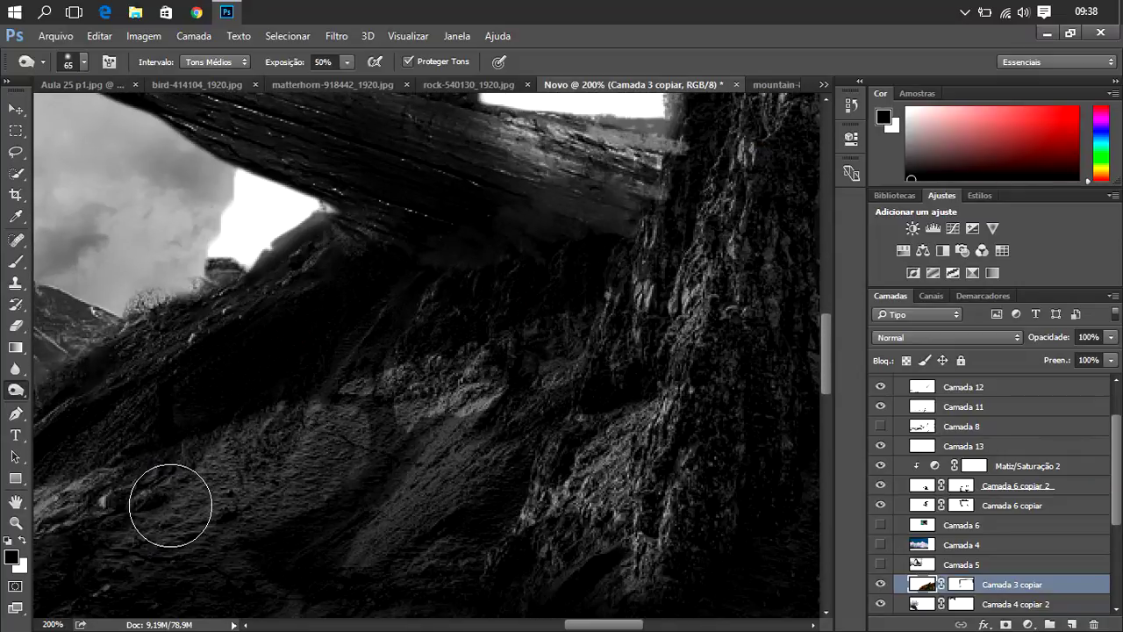
scroll(168, 501, "down", 2)
left_click_drag(289, 185, 319, 188)
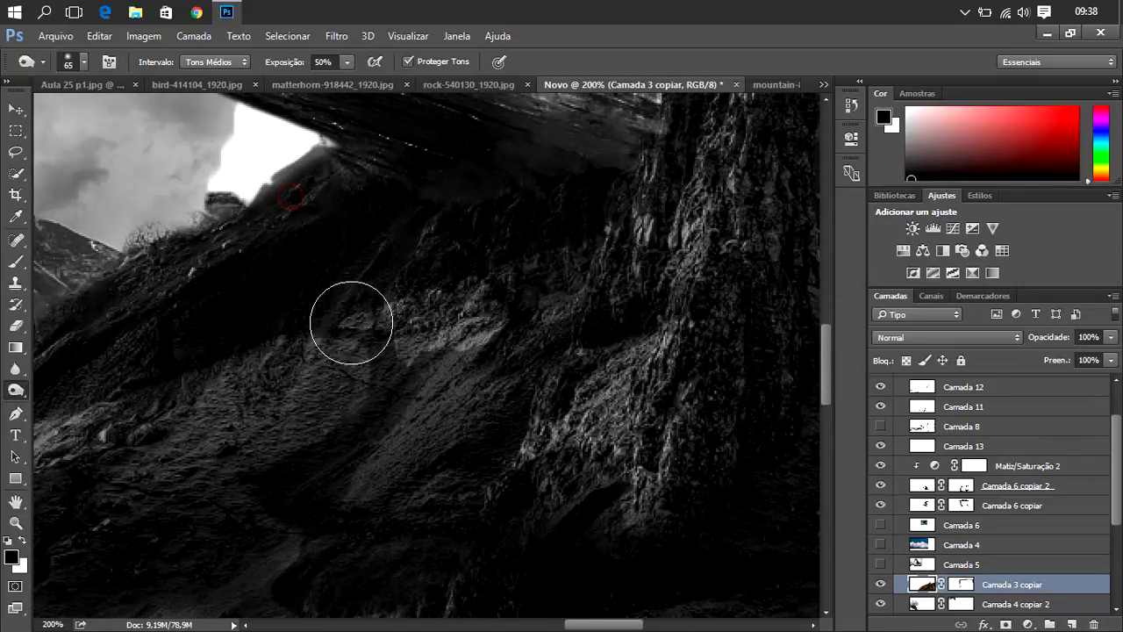
left_click_drag(356, 329, 358, 428)
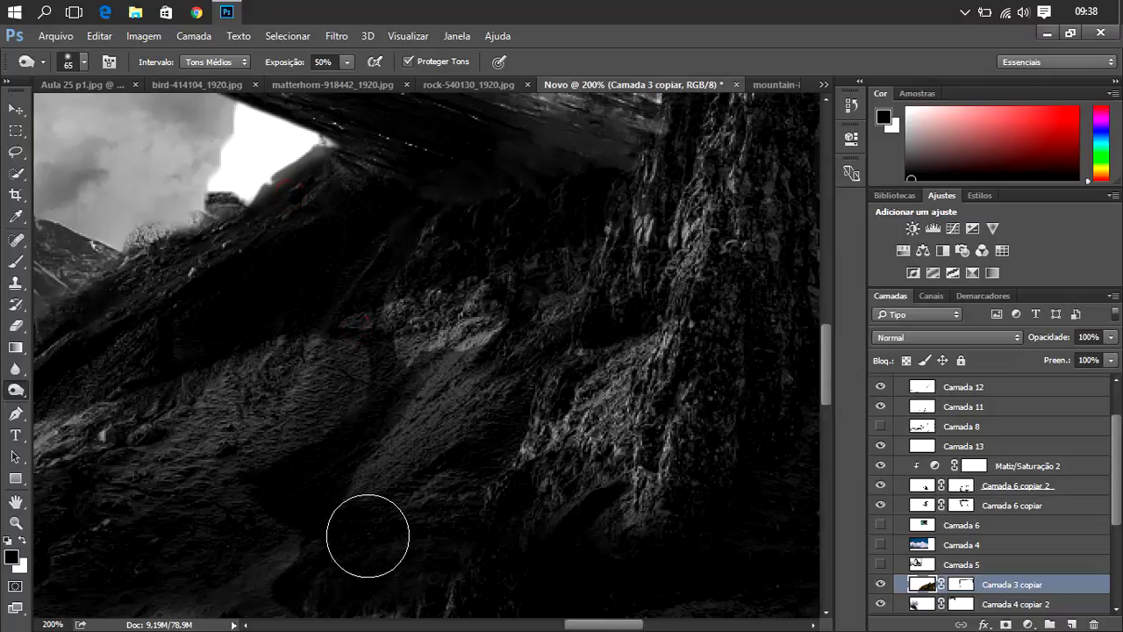
scroll(366, 527, "down", 3)
left_click(339, 430)
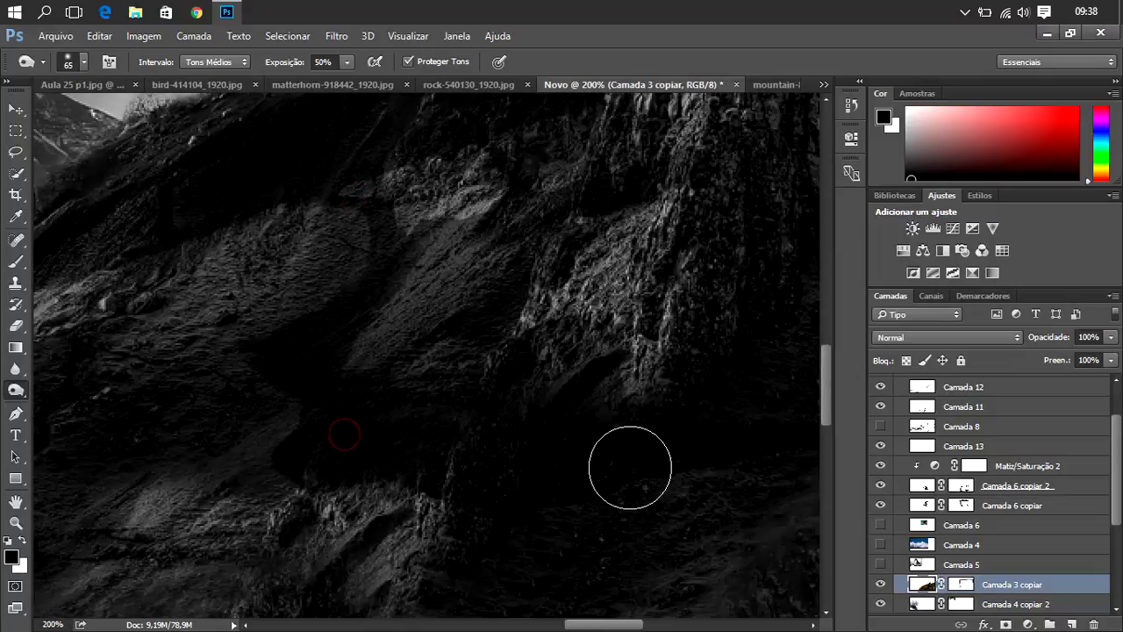
scroll(272, 408, "down", 2)
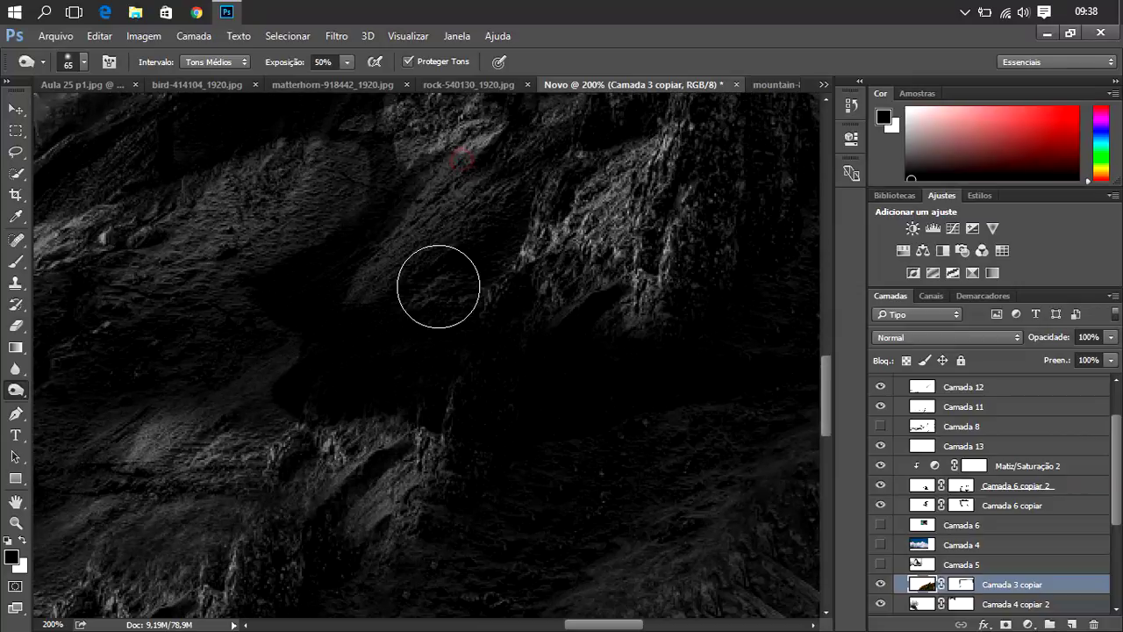
scroll(454, 303, "up", 2)
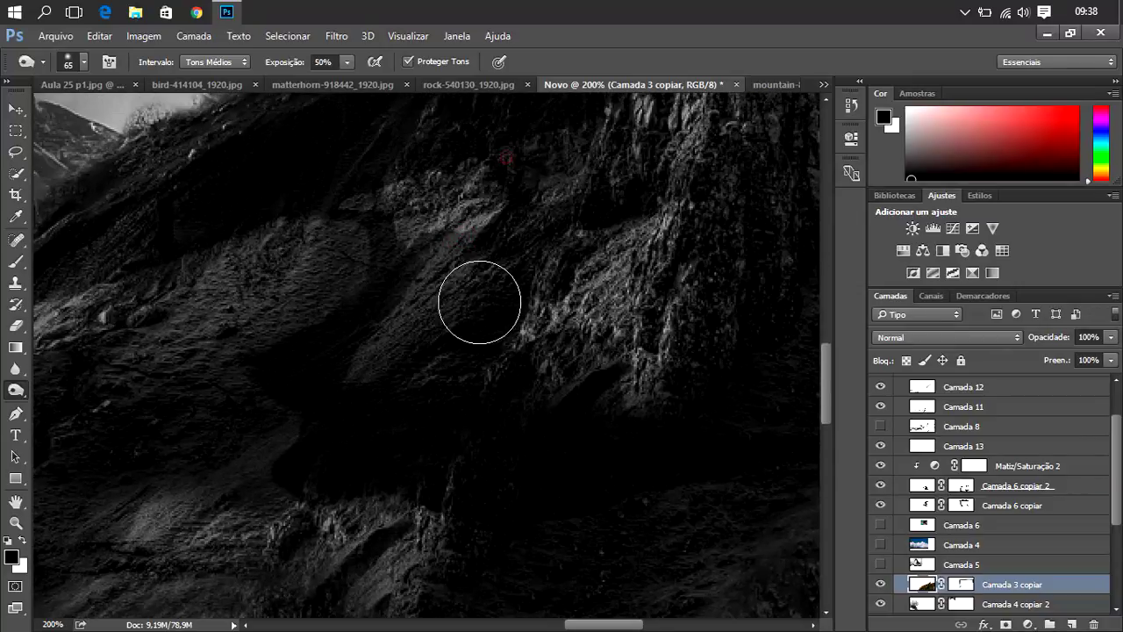
scroll(458, 371, "up", 2)
scroll(464, 427, "up", 2)
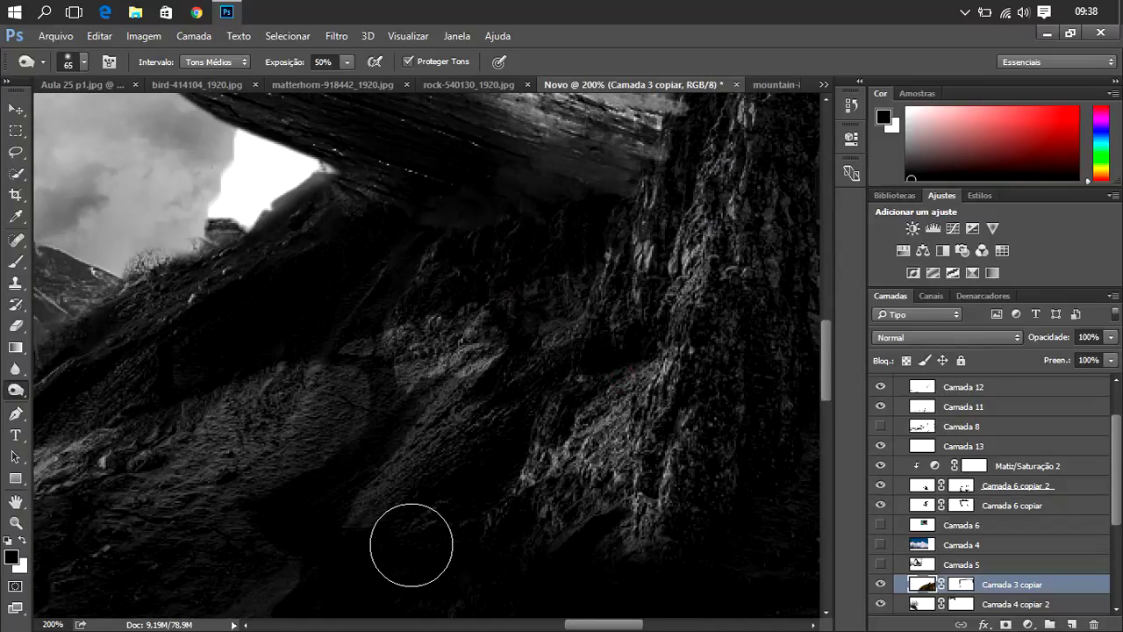
key("ctrl+minus")
key("ctrl+minus")
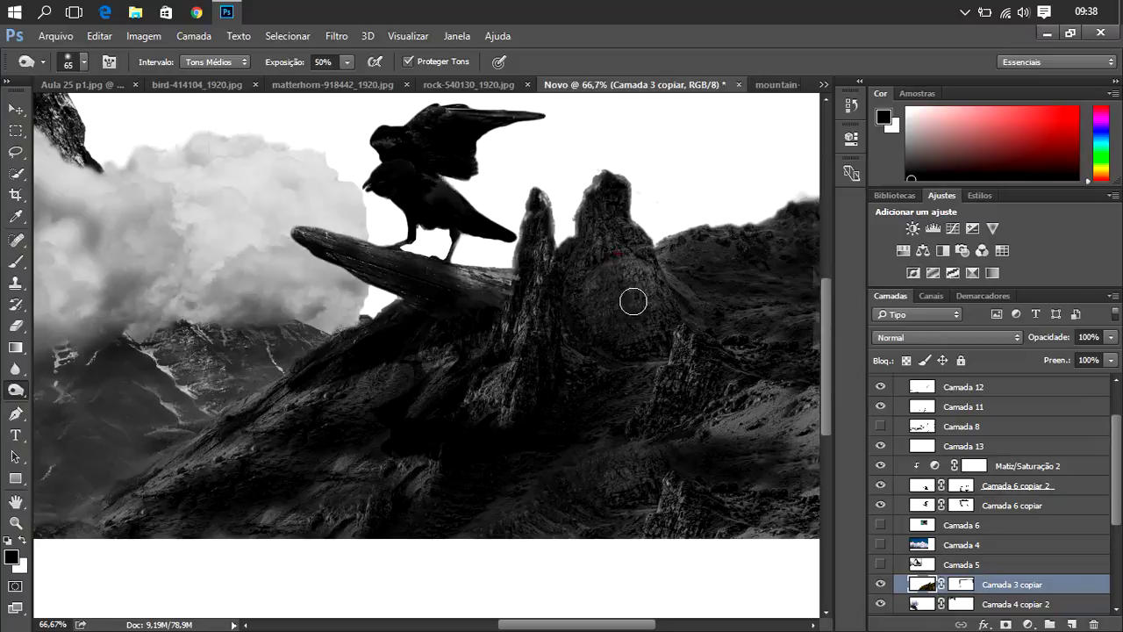
- Darken the rock spire and right slope, then show the Camada 4 cloud layer at 92% opacity
left_click_drag(632, 301, 622, 259)
mouse_move(674, 308)
left_mouse_down()
mouse_move(707, 251)
mouse_move(793, 201)
mouse_move(712, 249)
mouse_move(726, 293)
left_mouse_up()
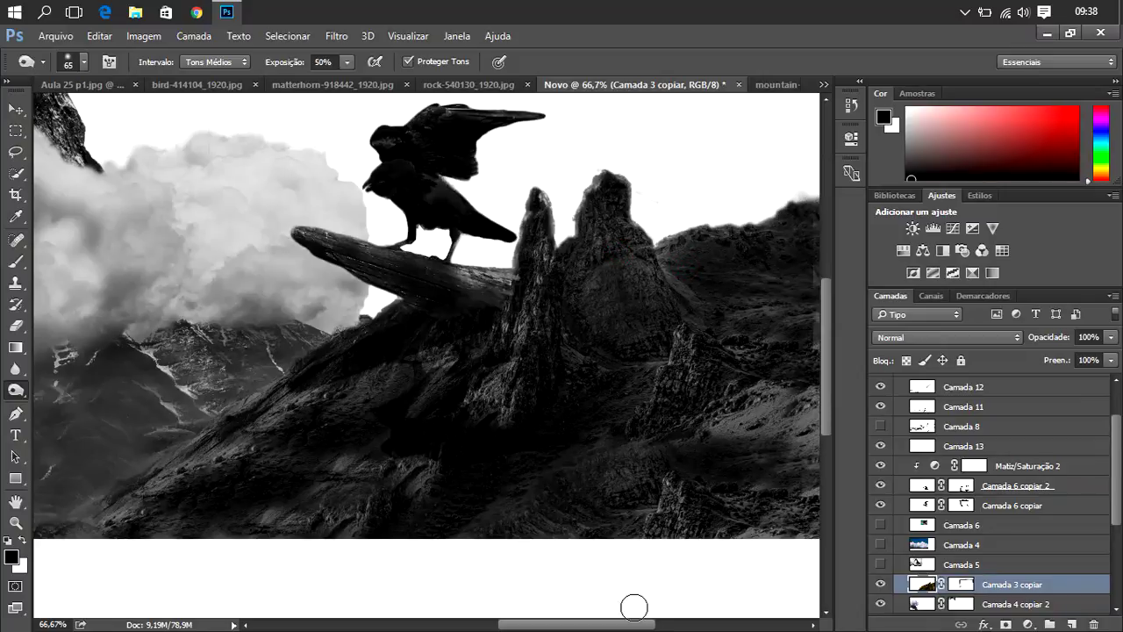
mouse_move(619, 628)
left_mouse_down()
mouse_move(509, 628)
mouse_move(532, 628)
left_mouse_up()
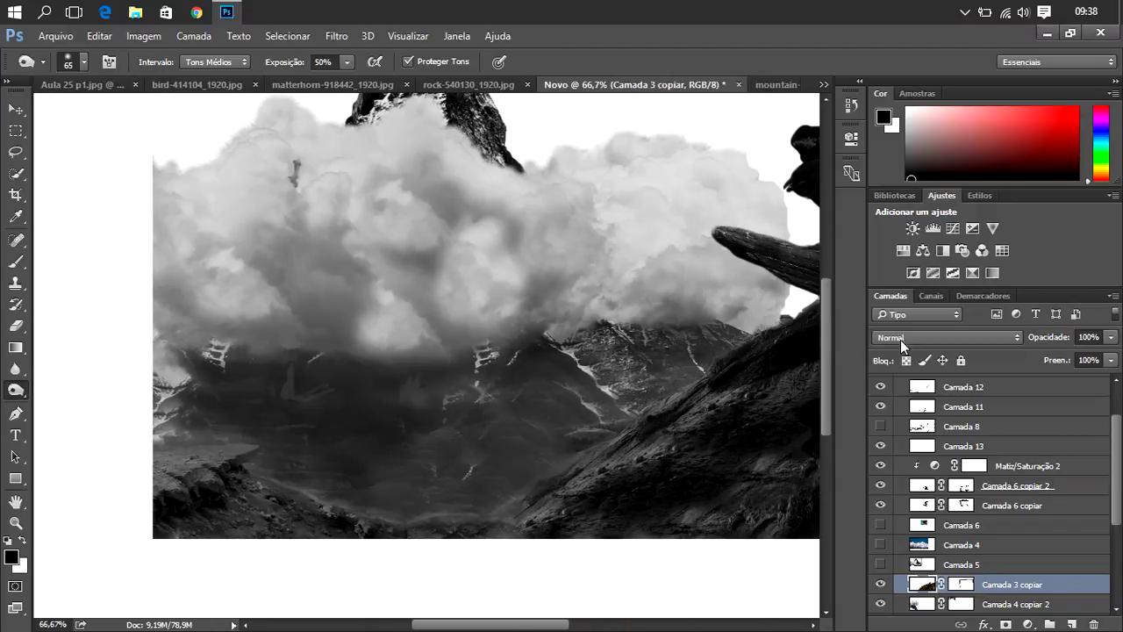
mouse_move(827, 362)
left_mouse_down()
mouse_move(834, 329)
mouse_move(830, 338)
left_mouse_up()
left_click_drag(477, 623, 526, 628)
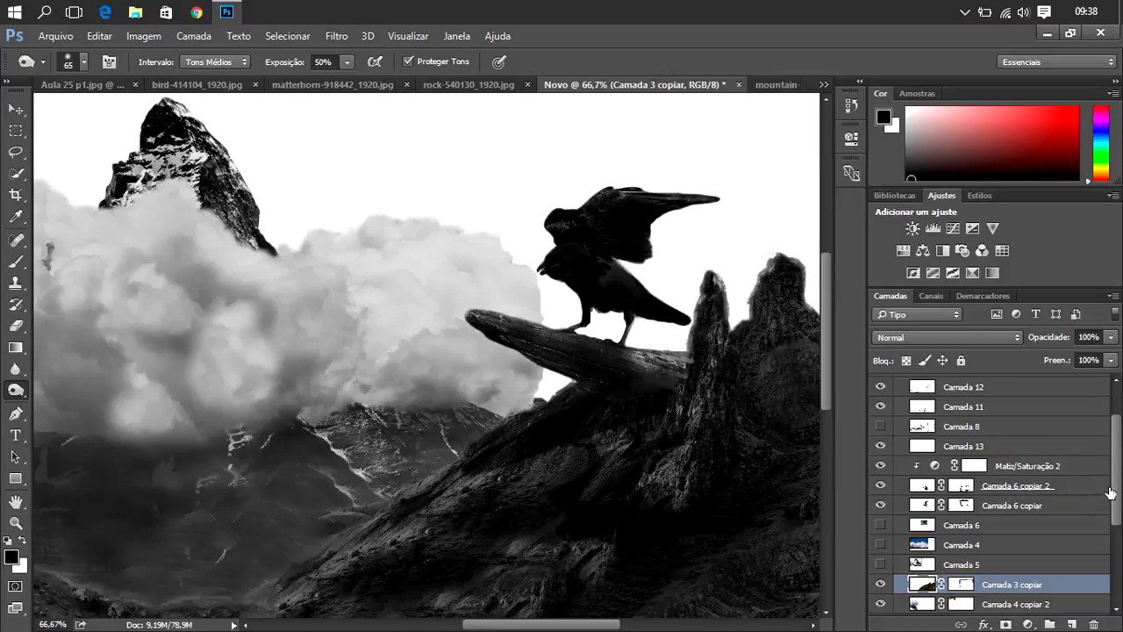
left_click(989, 546)
left_click(880, 545)
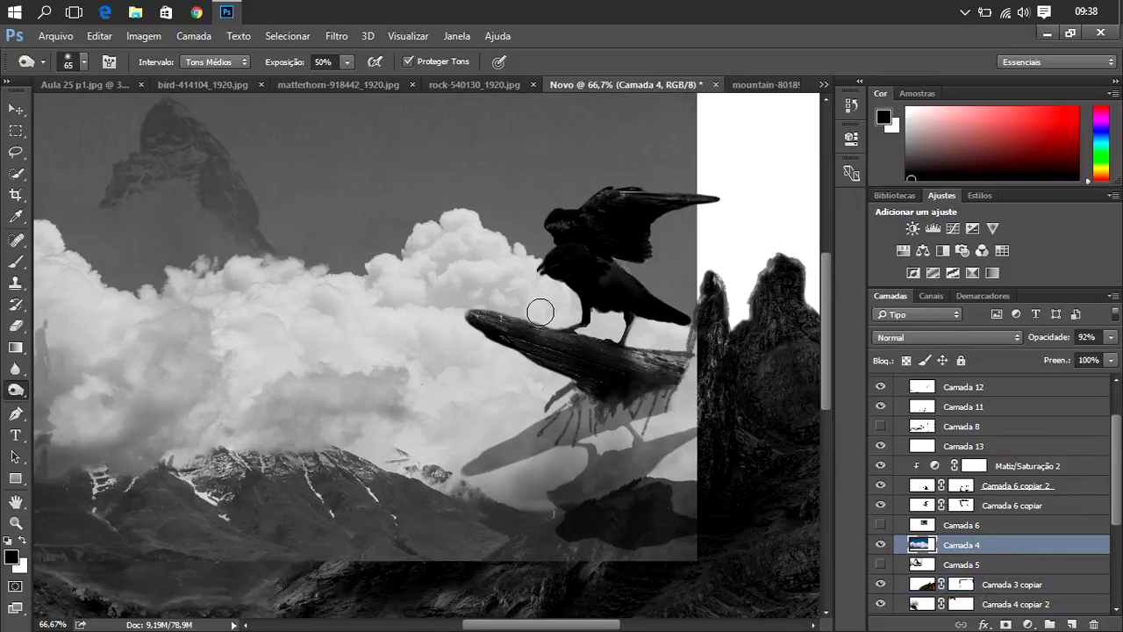
- Try a dark brush dab on the clouds, then undo it
left_click(16, 265)
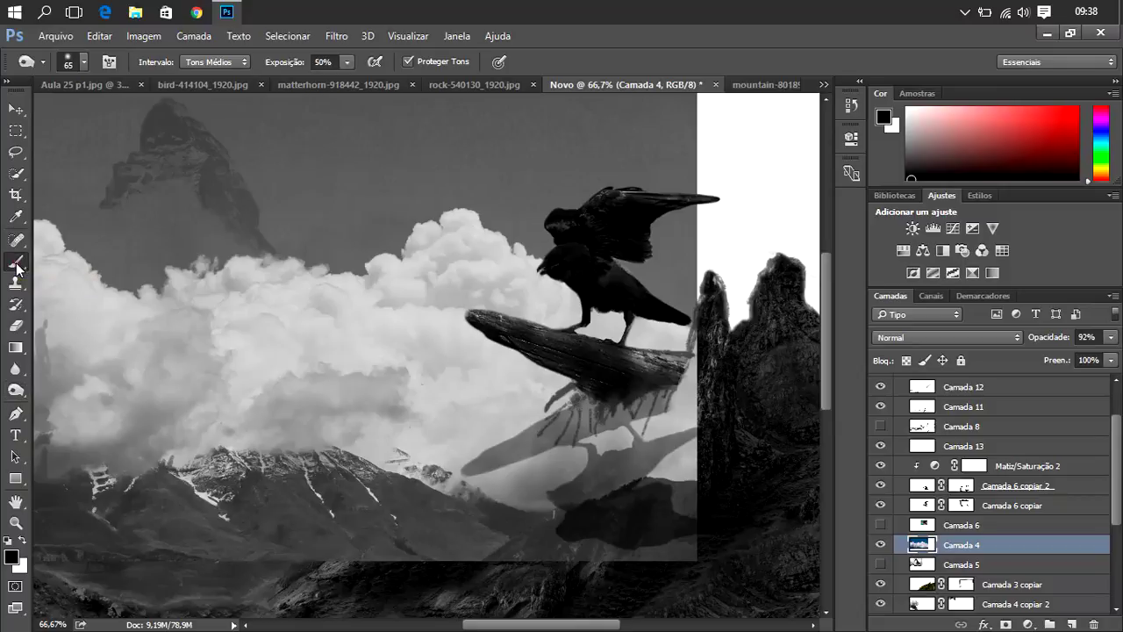
left_click(180, 320)
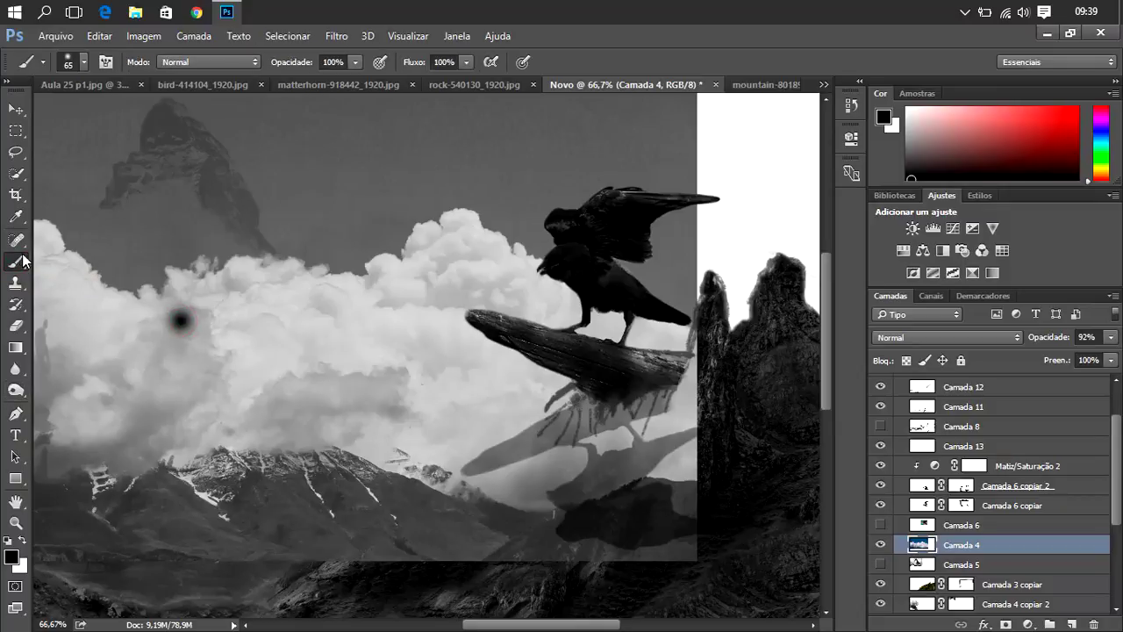
key("ctrl+z")
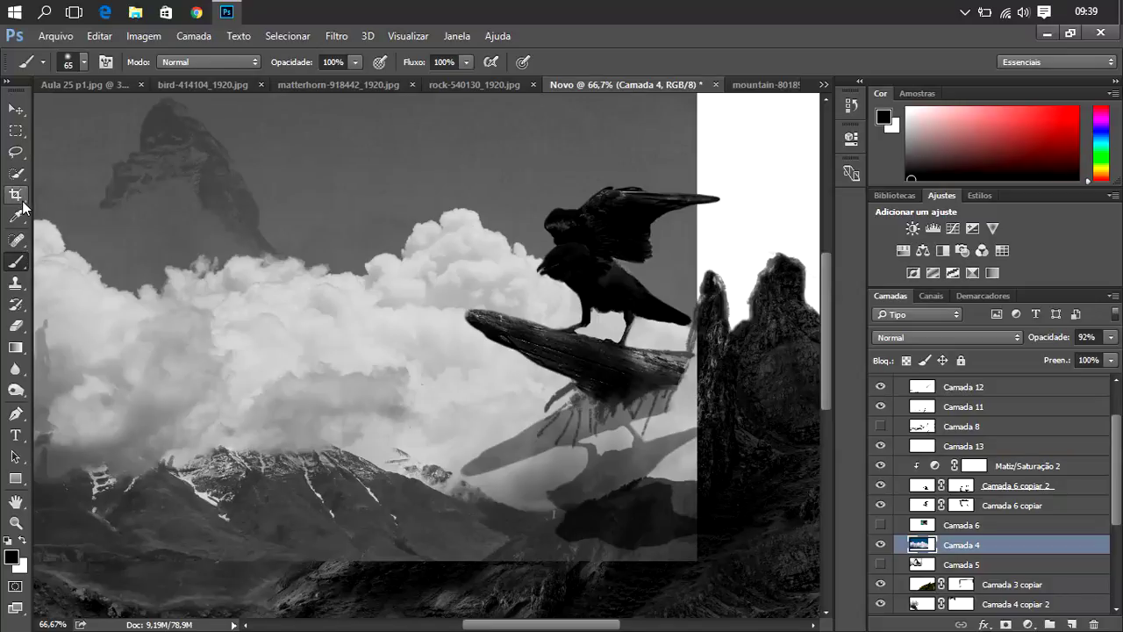
- Lasso a loose selection around the middle clouds and open Refinar Aresta
left_click(16, 151)
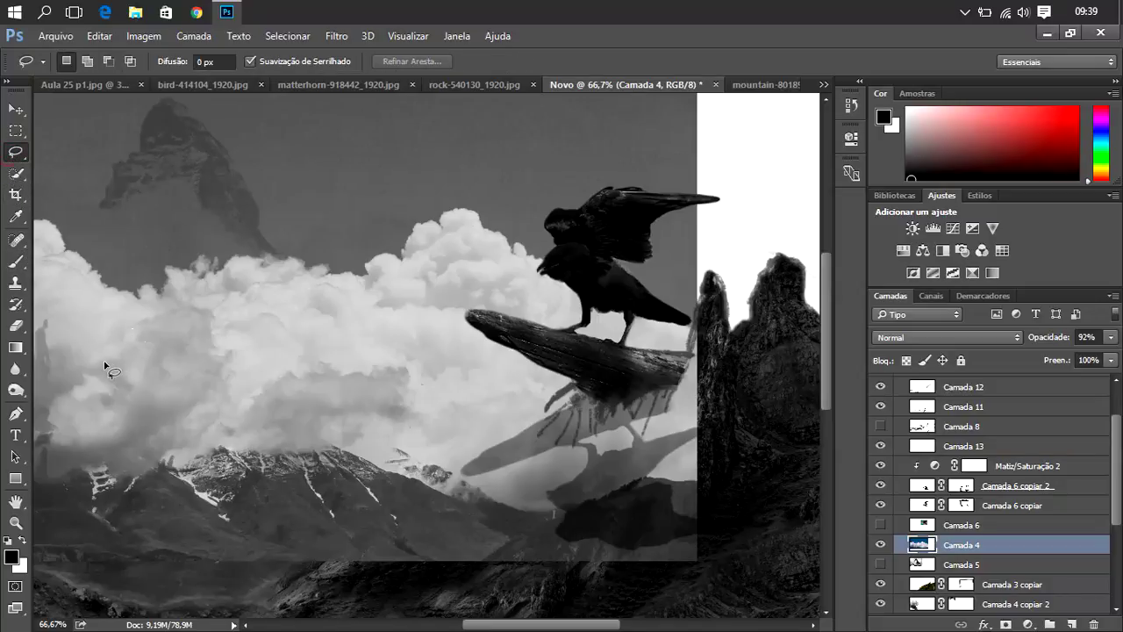
left_click_drag(77, 360, 214, 326)
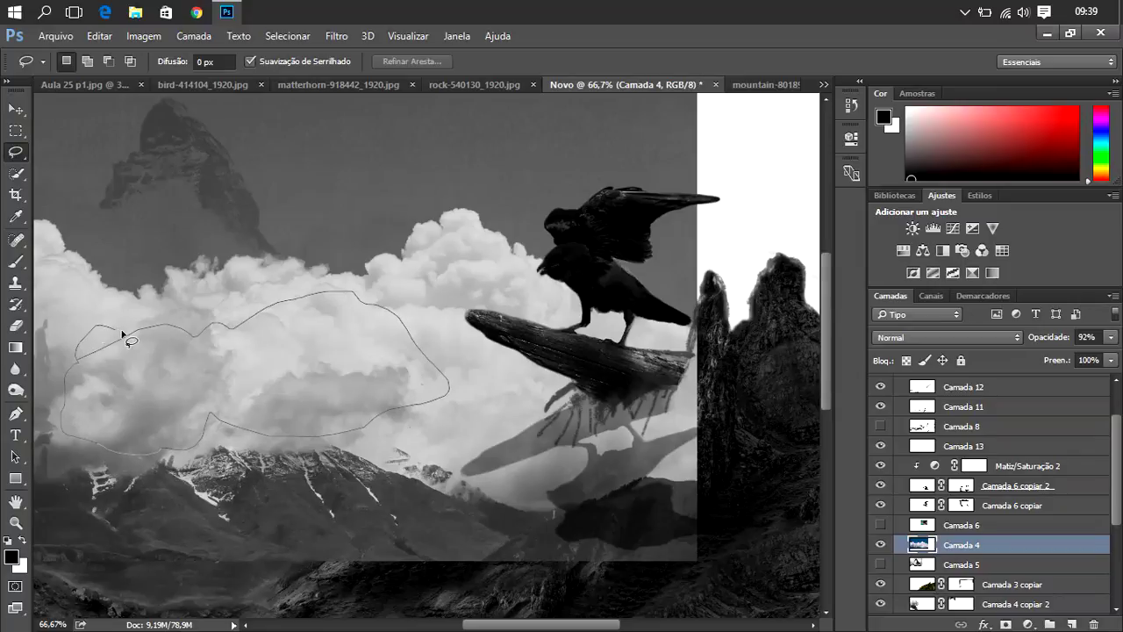
left_click_drag(145, 332, 145, 334)
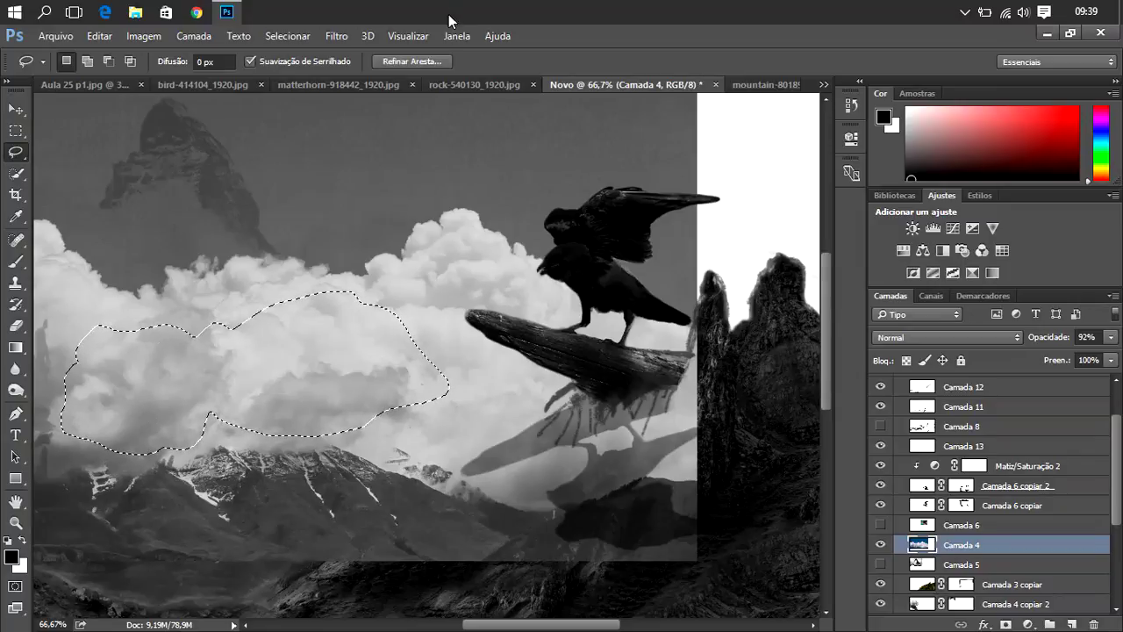
left_click(411, 63)
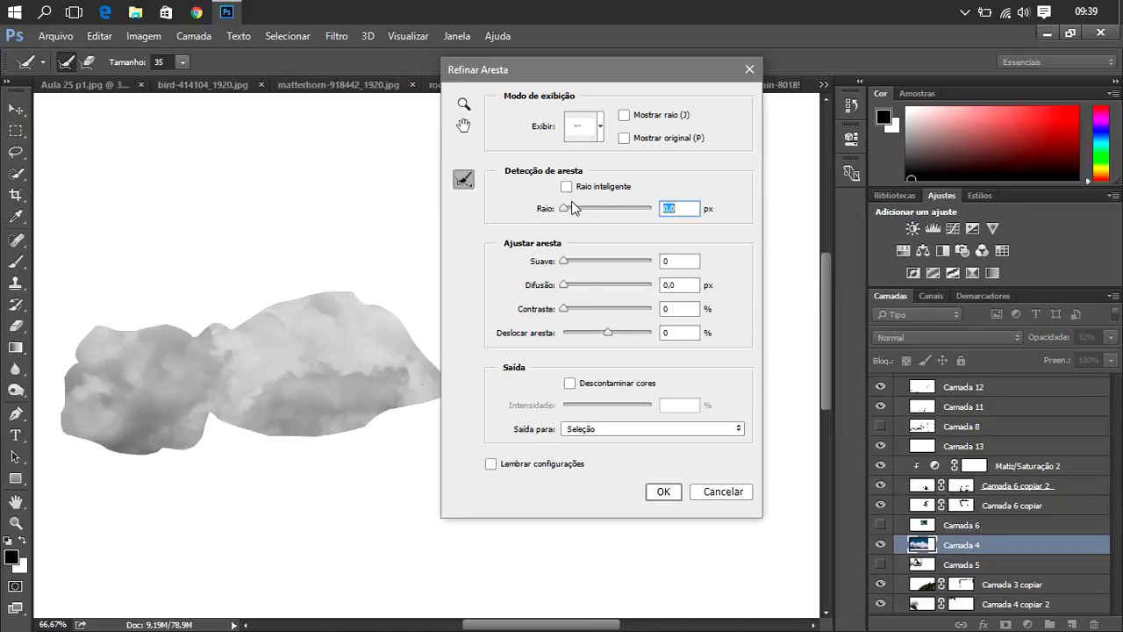
- In Refinar Aresta, set Raio to 1,0 and Suave to 7
left_click(575, 208)
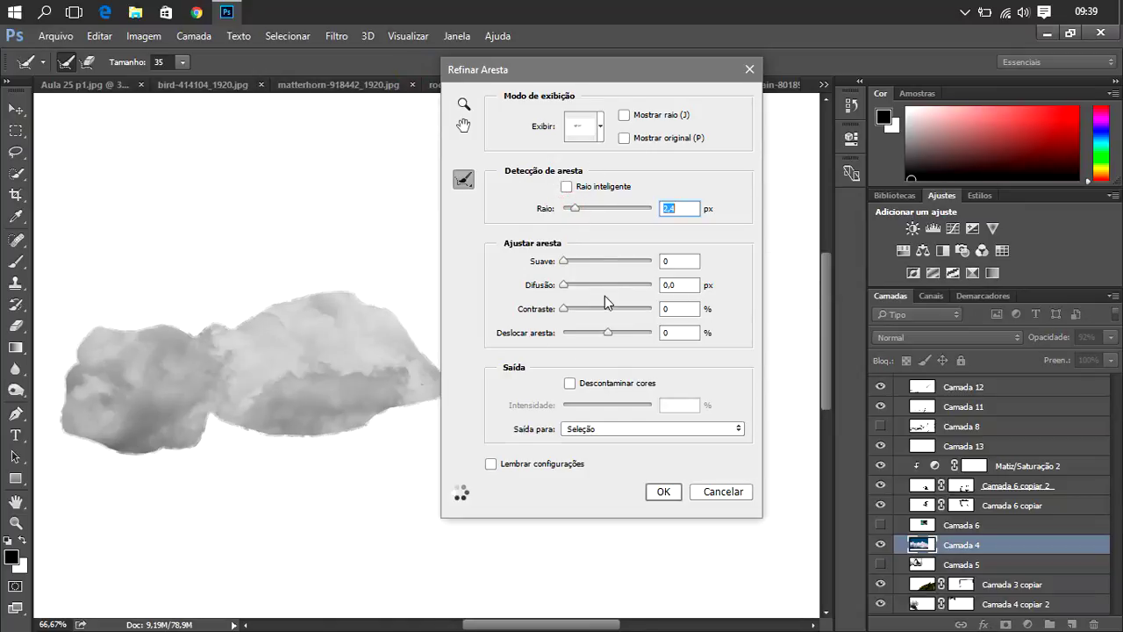
left_click_drag(574, 262, 605, 263)
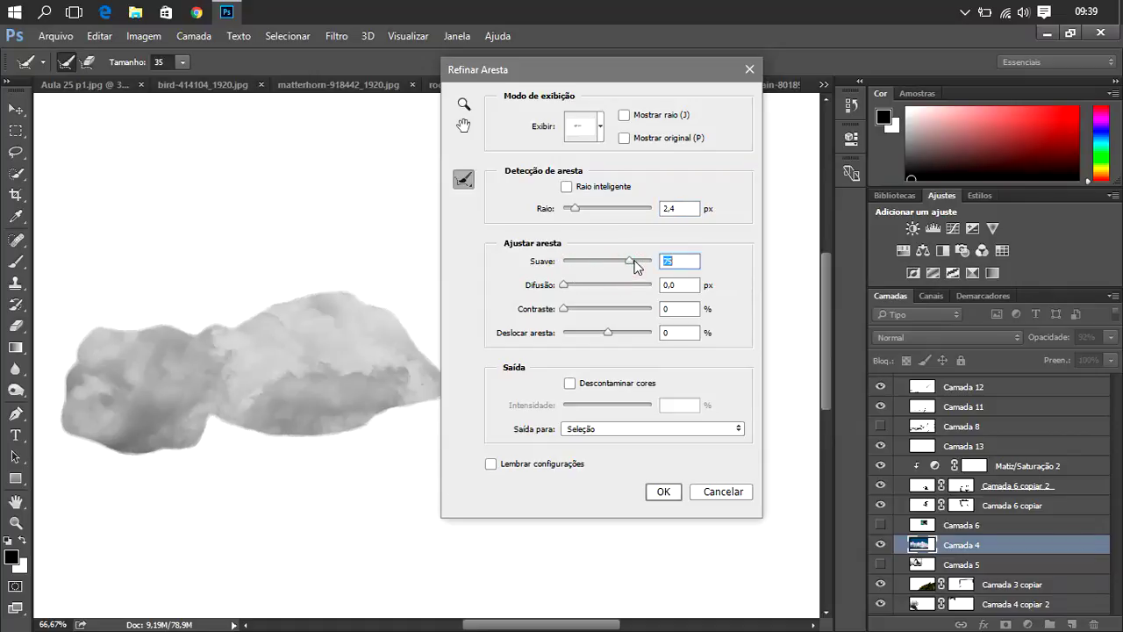
left_click(569, 262)
left_click(572, 285)
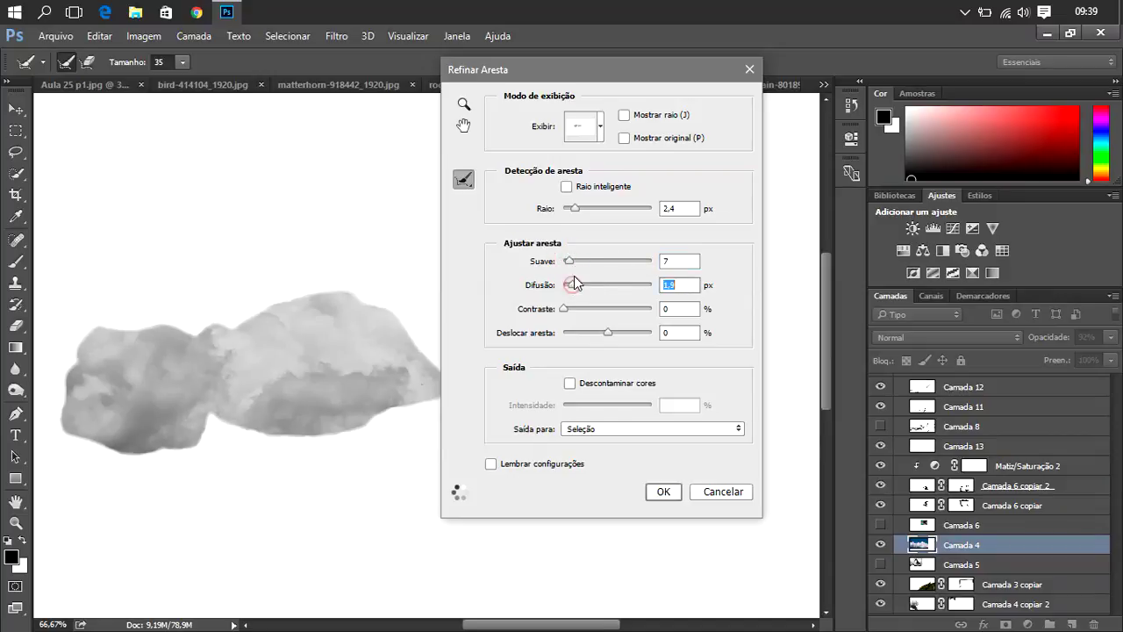
left_click(569, 209)
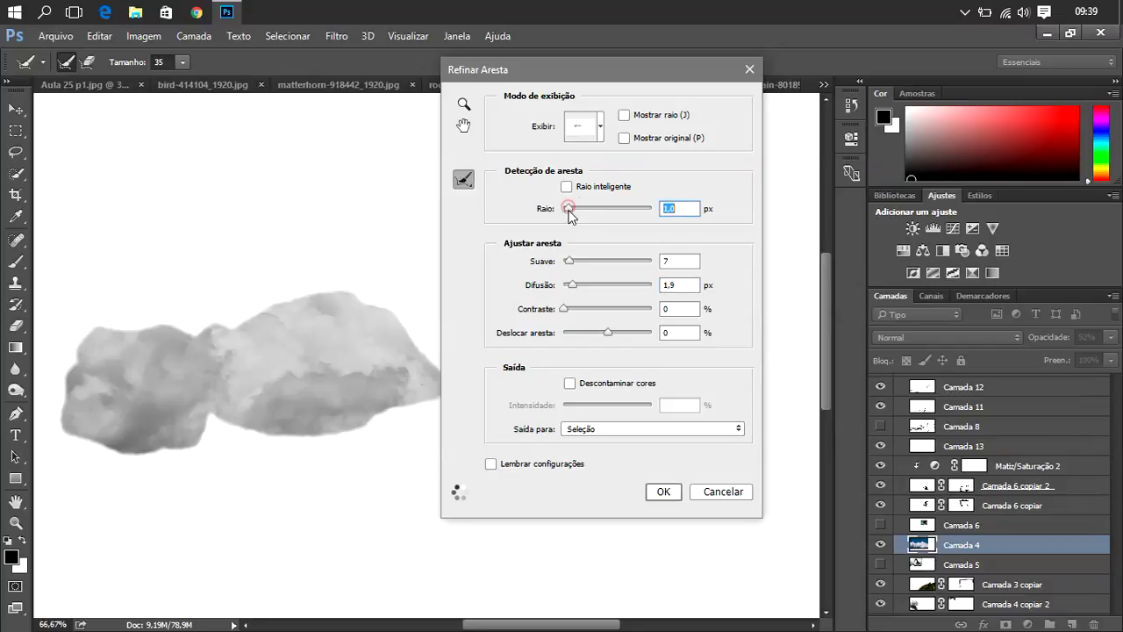
- Set Deslocar aresta +87, Contraste 21, Difusão 3,8, and output to a new layer
left_click(595, 333)
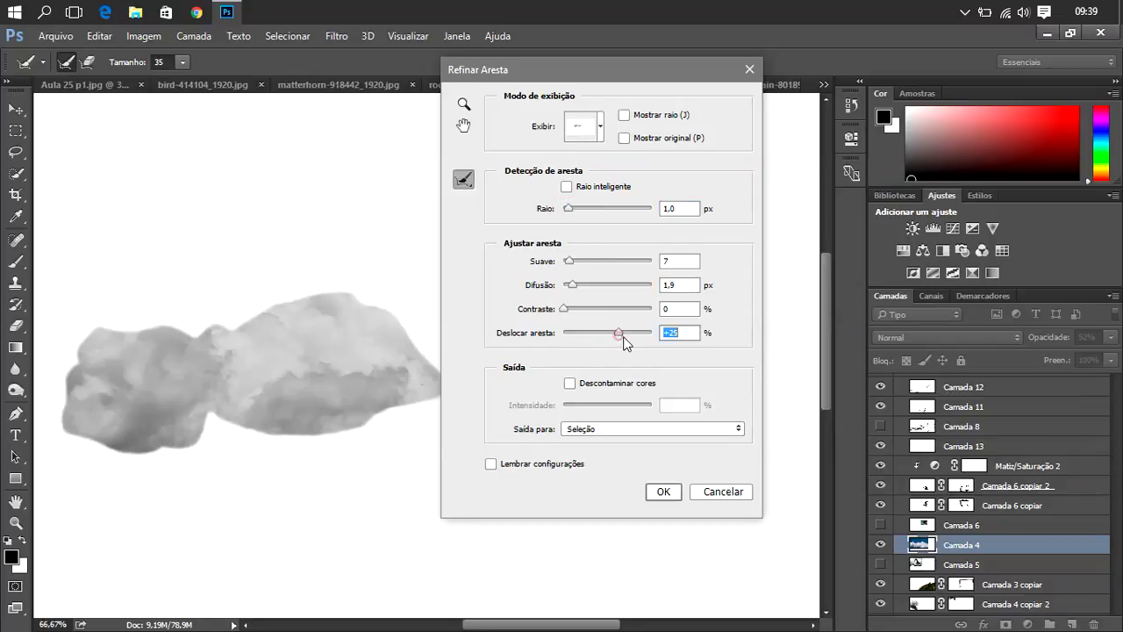
left_click(621, 334)
left_click(633, 333)
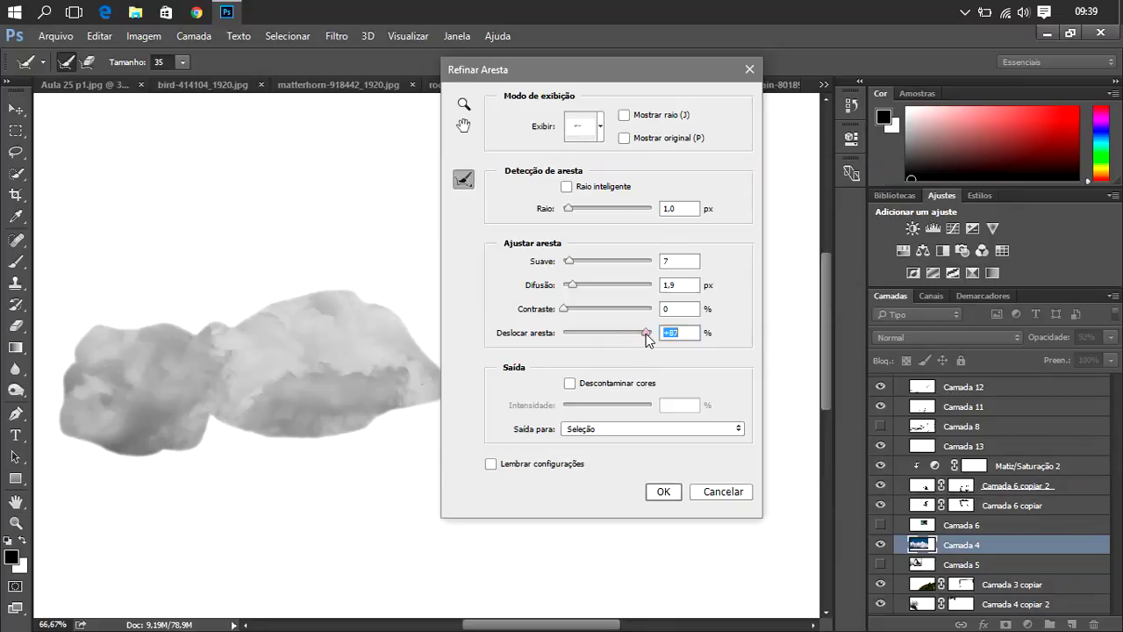
left_click(646, 333)
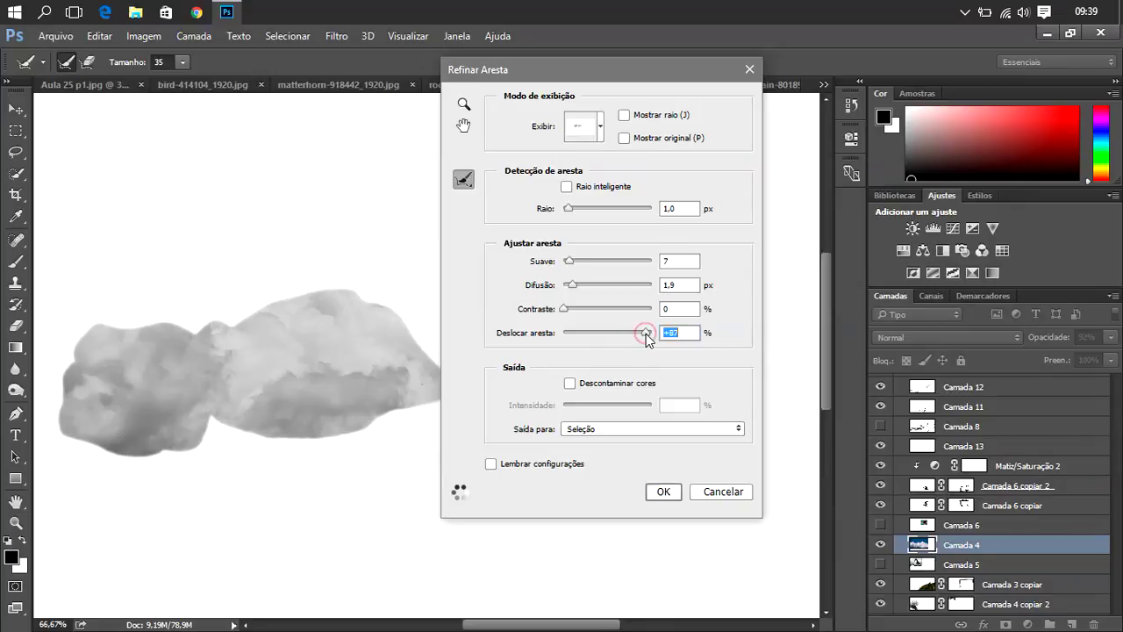
left_click(570, 308)
left_click(582, 308)
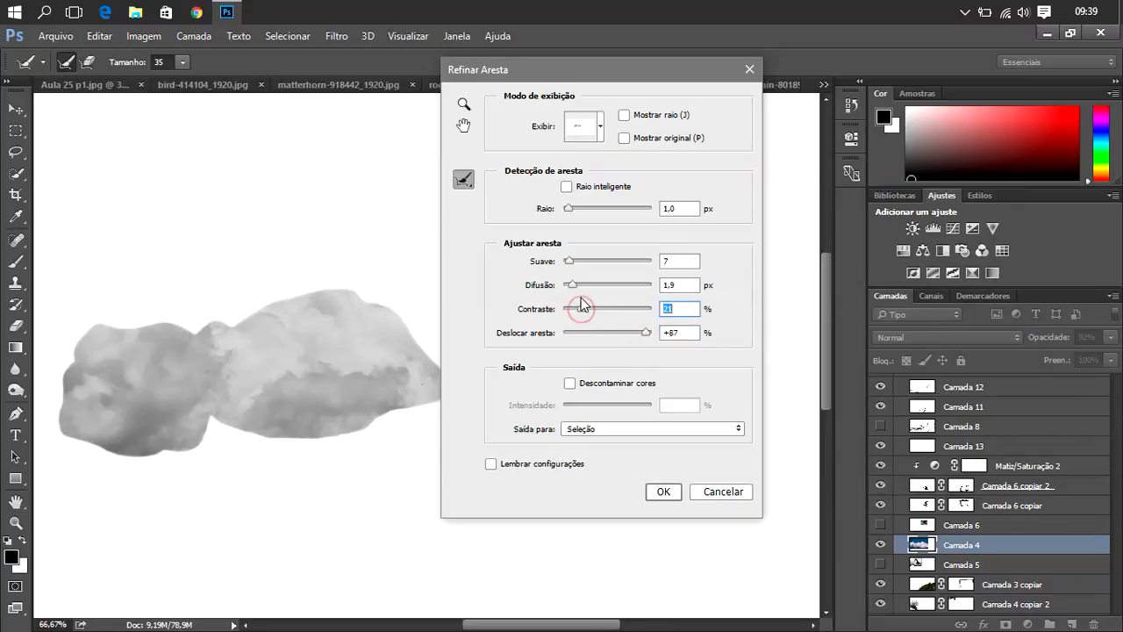
left_click(582, 284)
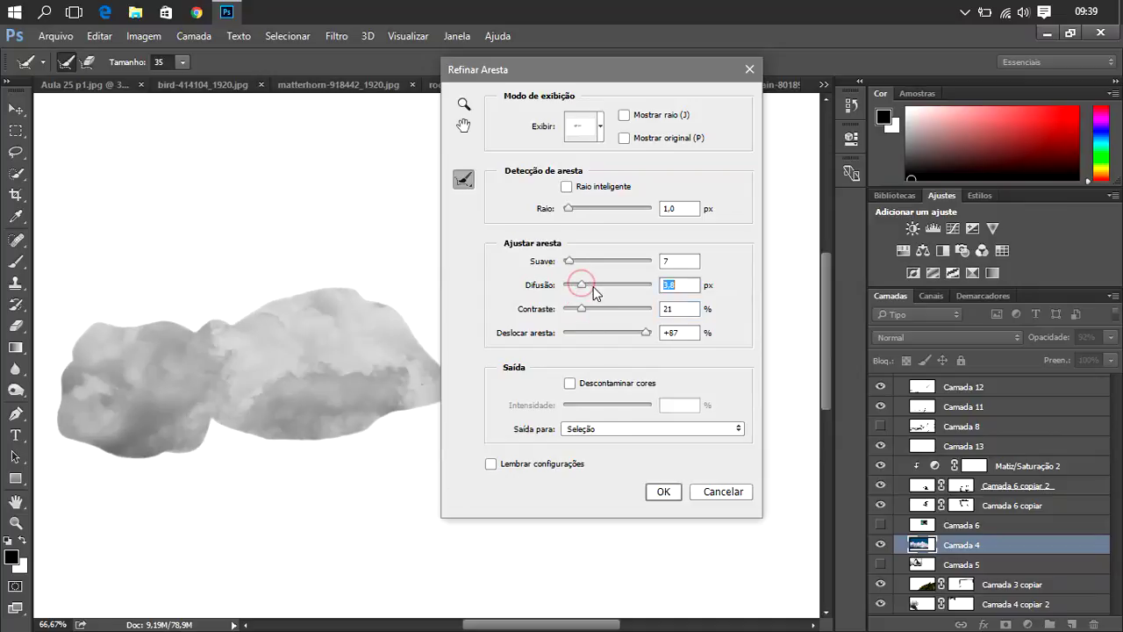
left_click(643, 433)
left_click(620, 458)
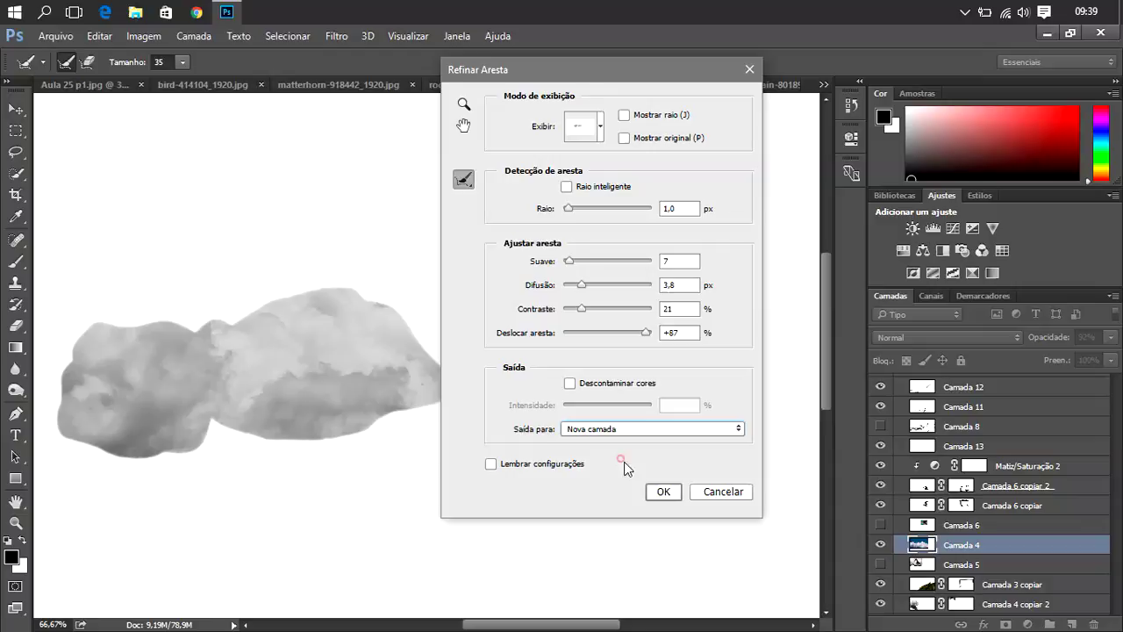
left_click(665, 494)
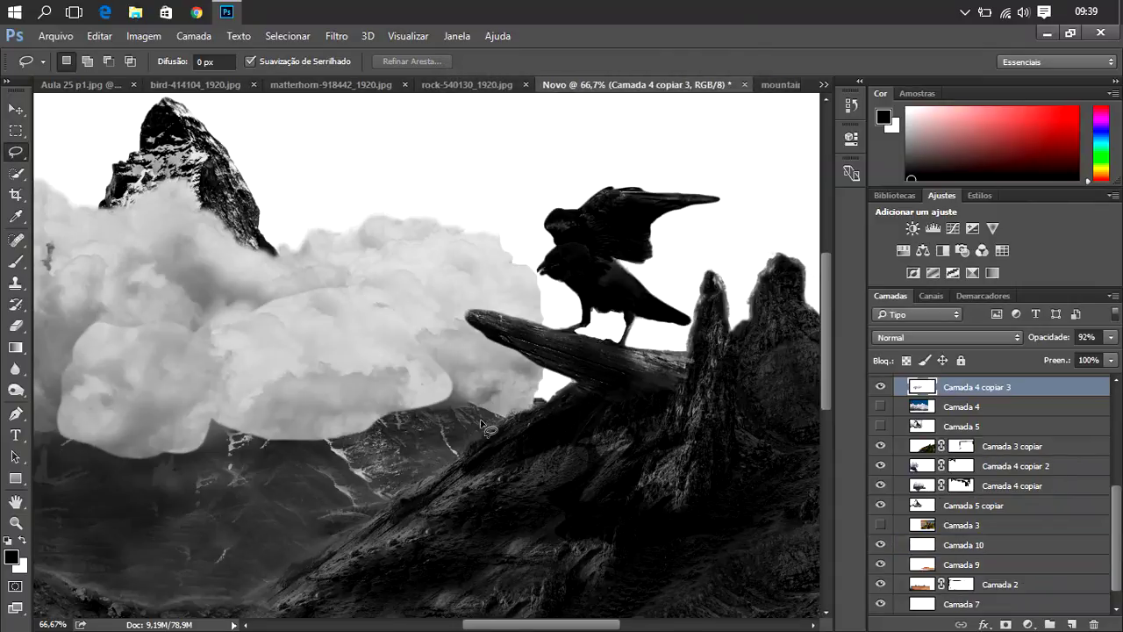
- Shift the cloud cutout up and right, and place it below Camada 5 copiar
left_click(16, 109)
mouse_move(442, 294)
left_mouse_down()
mouse_move(690, 281)
mouse_move(701, 305)
left_mouse_up()
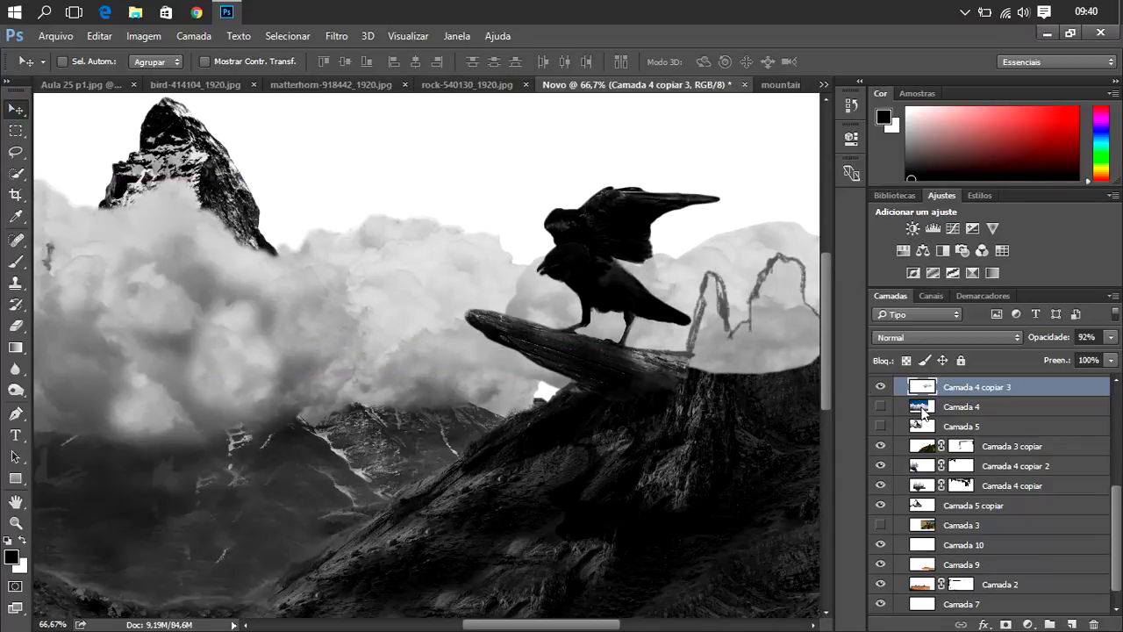
left_click_drag(948, 389, 958, 509)
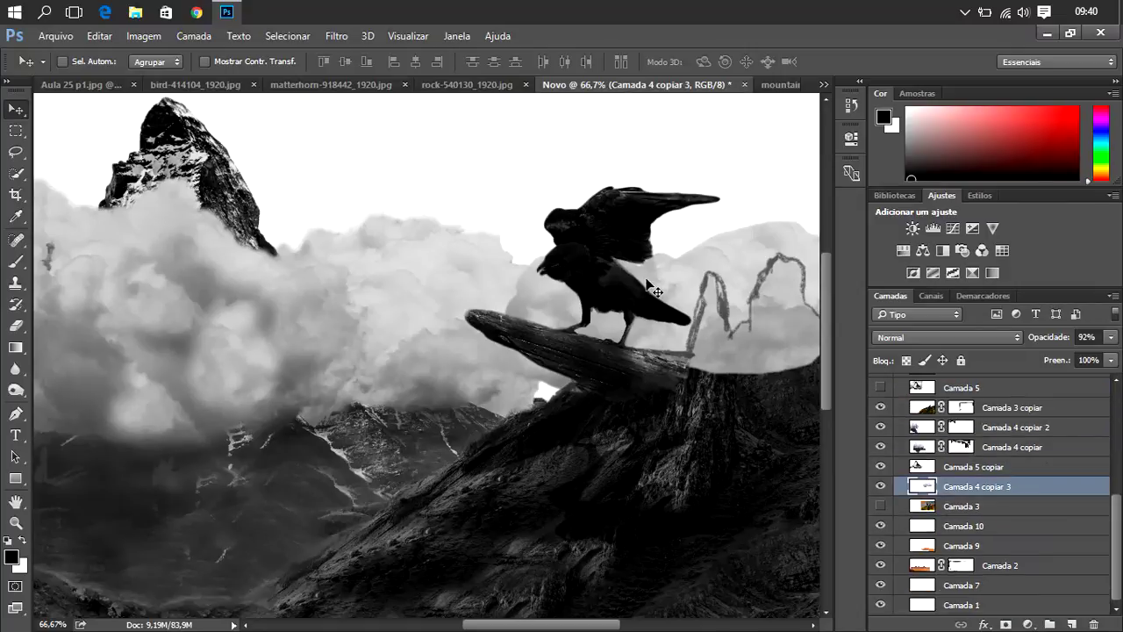
left_click_drag(667, 295, 665, 305)
- Set the cloud layer opacity to 77% and duplicate it
left_click_drag(548, 627, 573, 626)
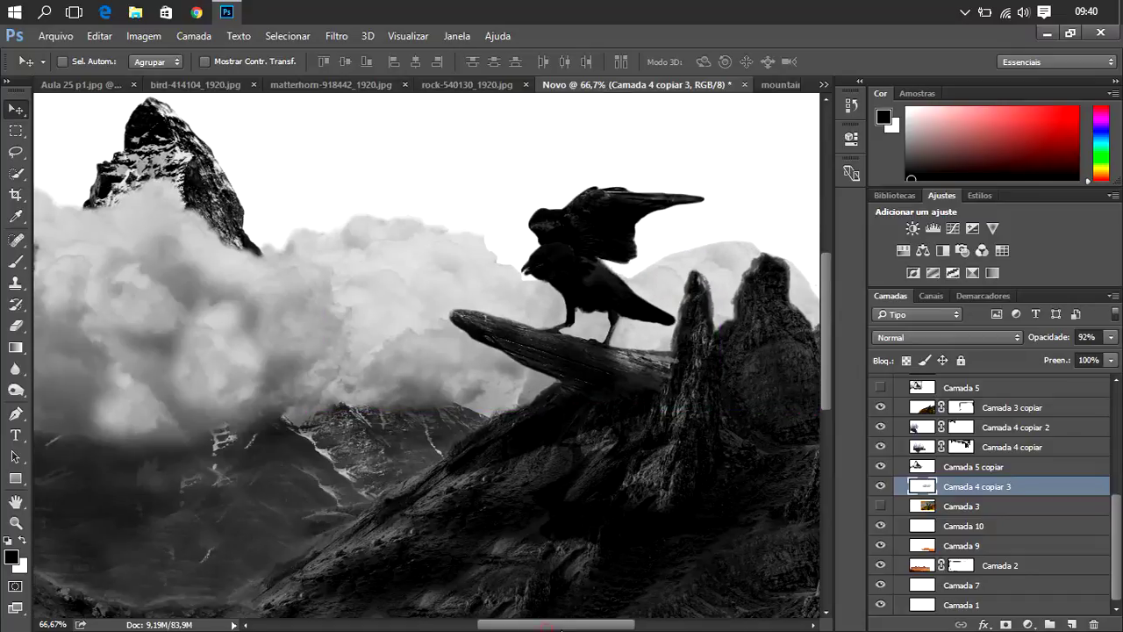
left_click(1109, 340)
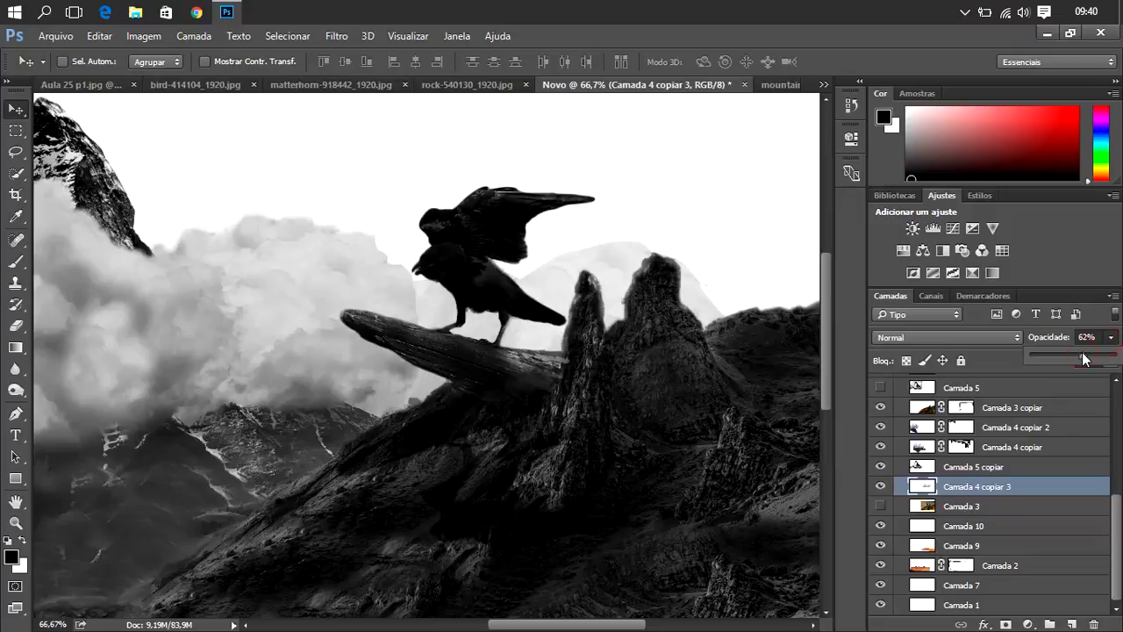
left_click_drag(1081, 352, 1096, 358)
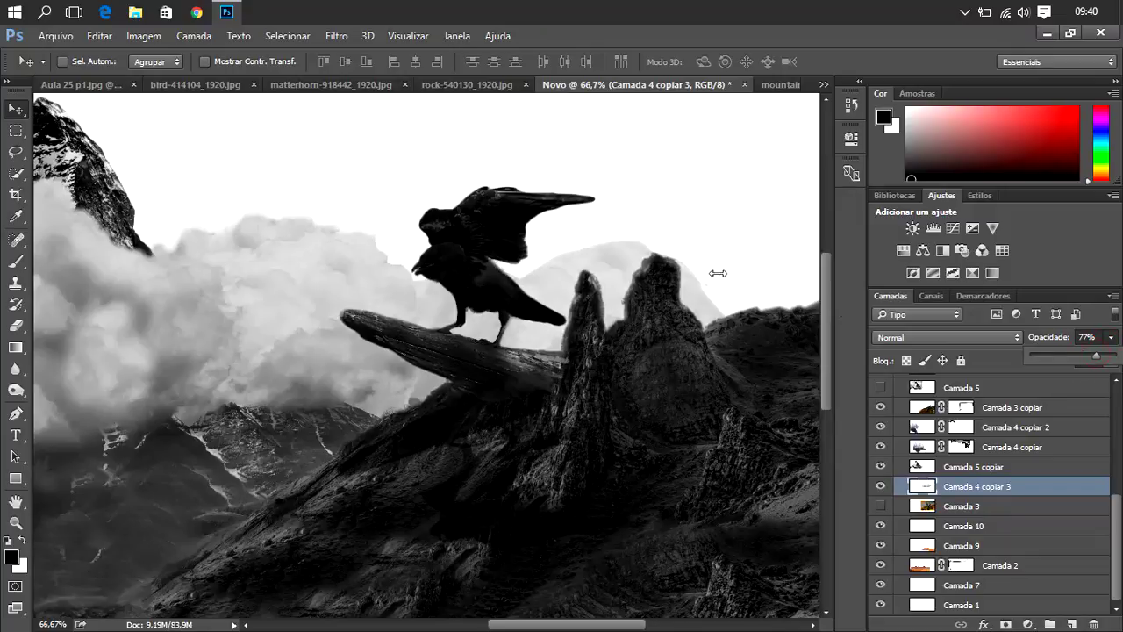
key("ctrl+j")
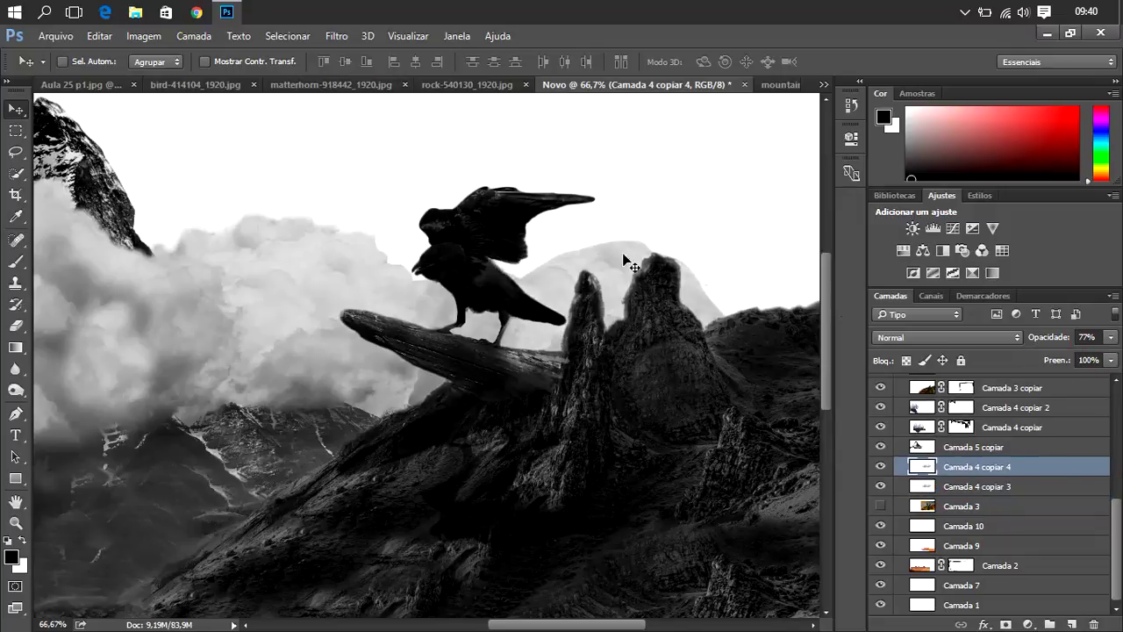
- Slide the duplicated cloud copy rightward behind the rock spires
left_click_drag(605, 266, 556, 211)
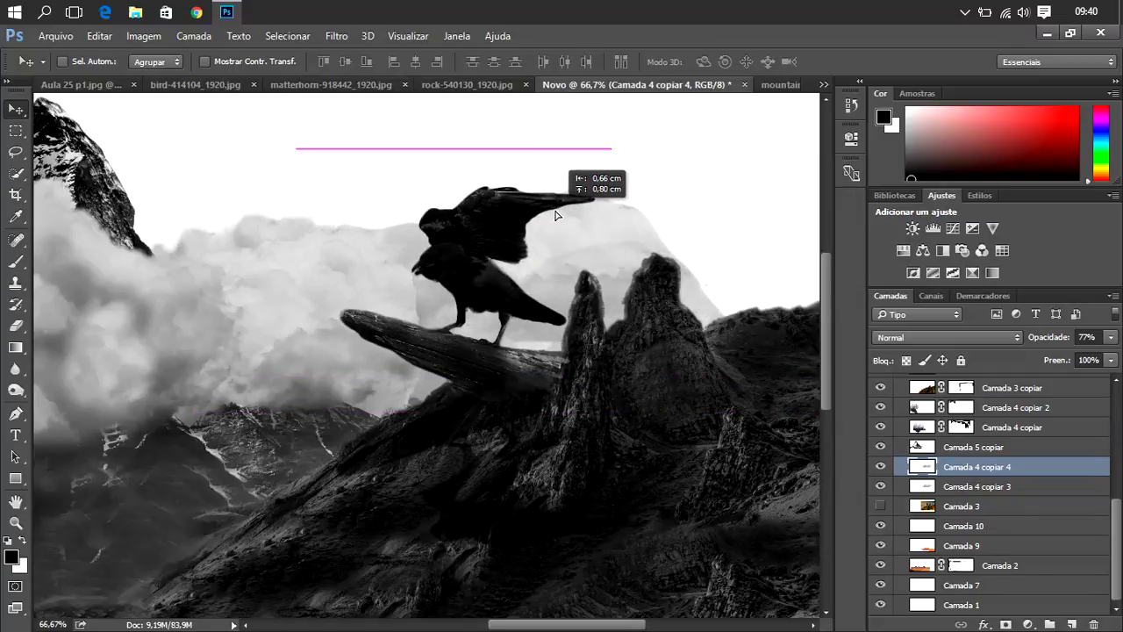
left_click_drag(556, 210, 842, 224)
left_click_drag(656, 628, 635, 593)
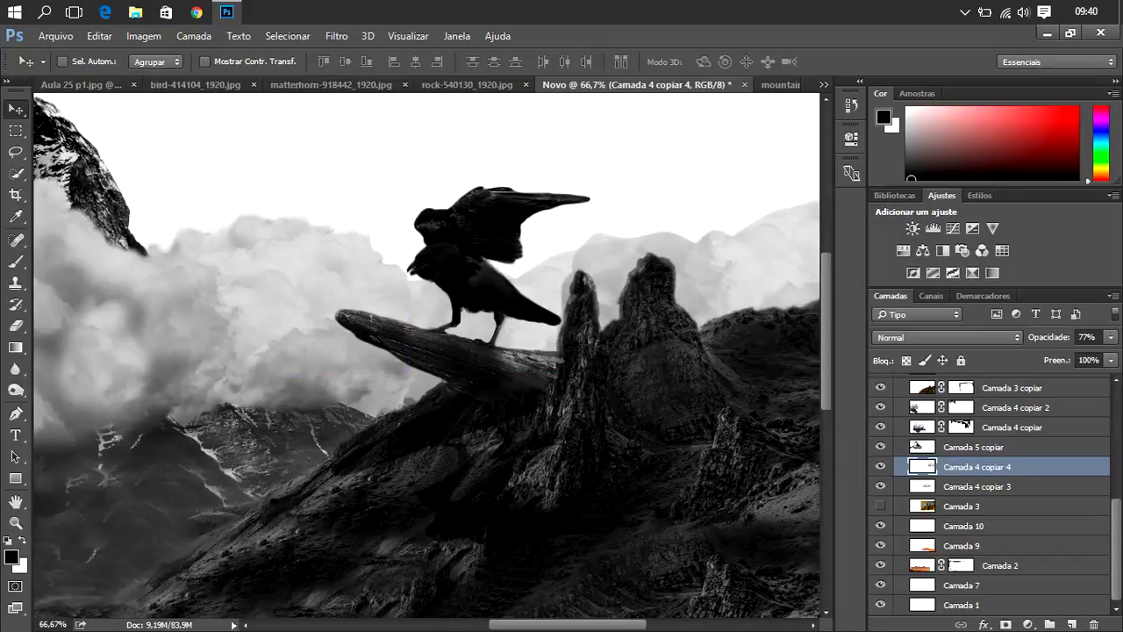
scroll(586, 354, "right", 1)
scroll(586, 354, "right", 1)
scroll(586, 354, "right", 1)
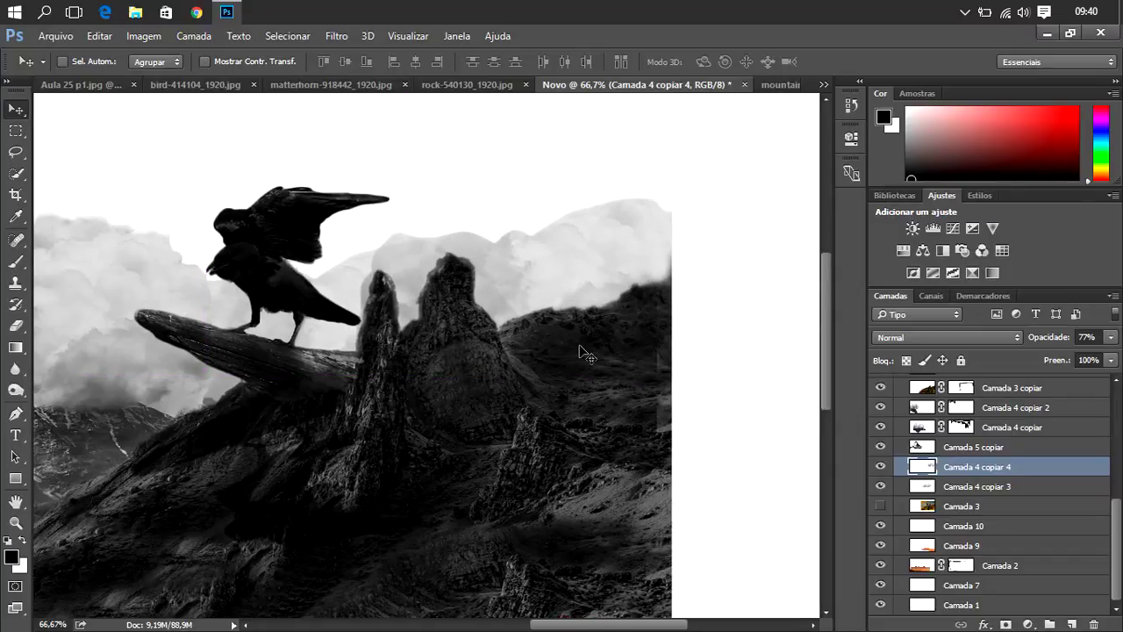
left_click_drag(557, 274, 577, 256)
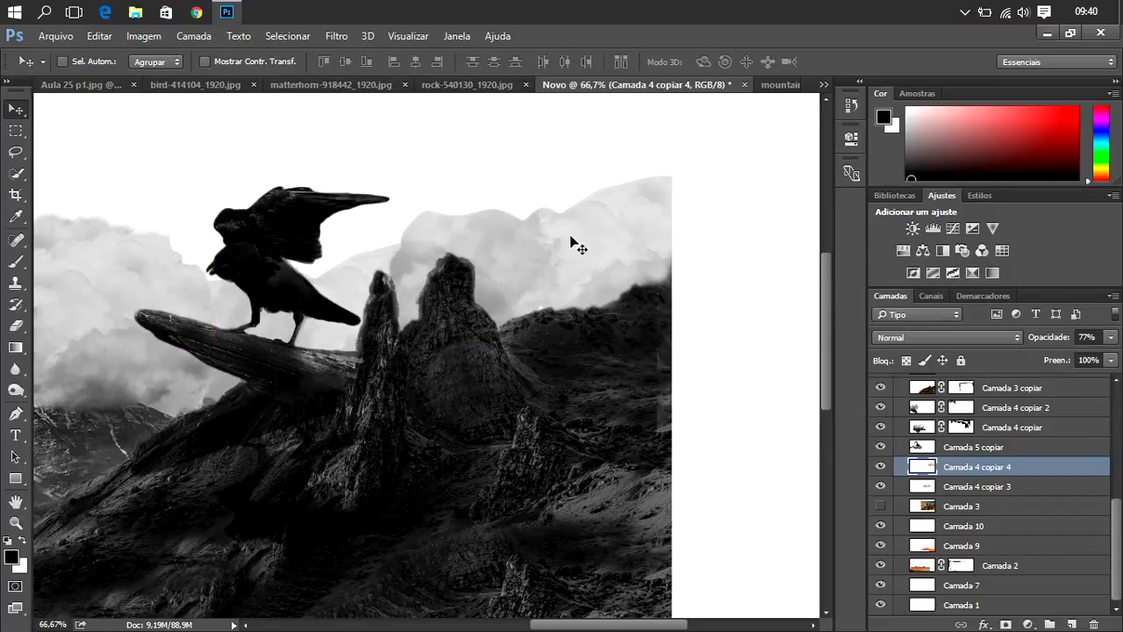
key("ctrl")
key("ctrl+plus")
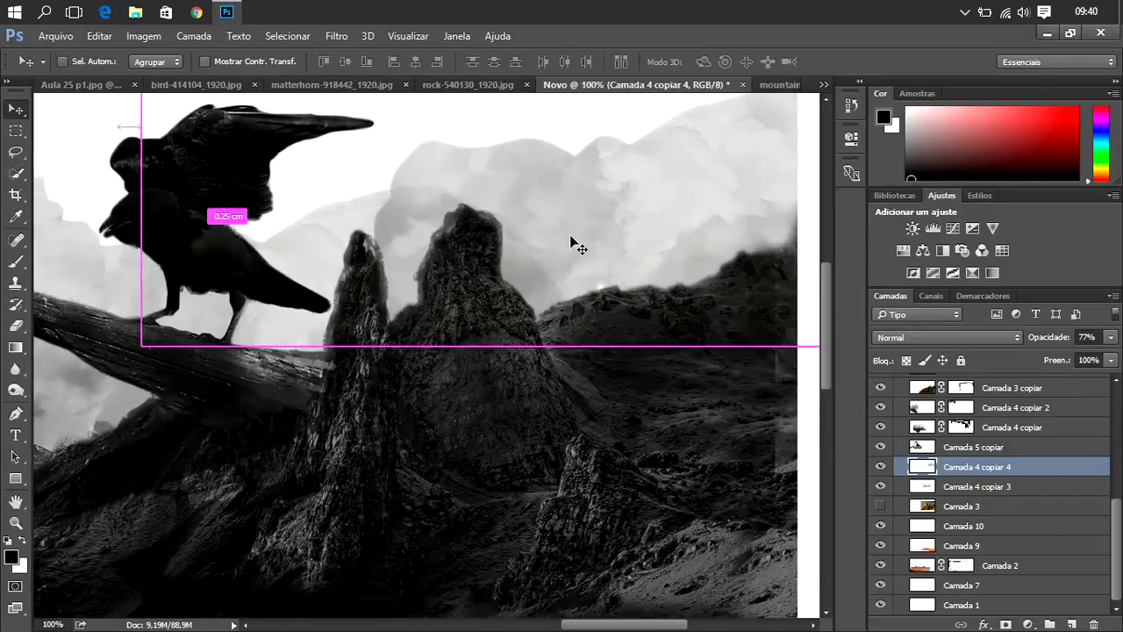
- Duplicate the cloud copy as Camada 4 copiar 5, reposition it, and nudge it into place
left_click_drag(571, 243, 164, 205)
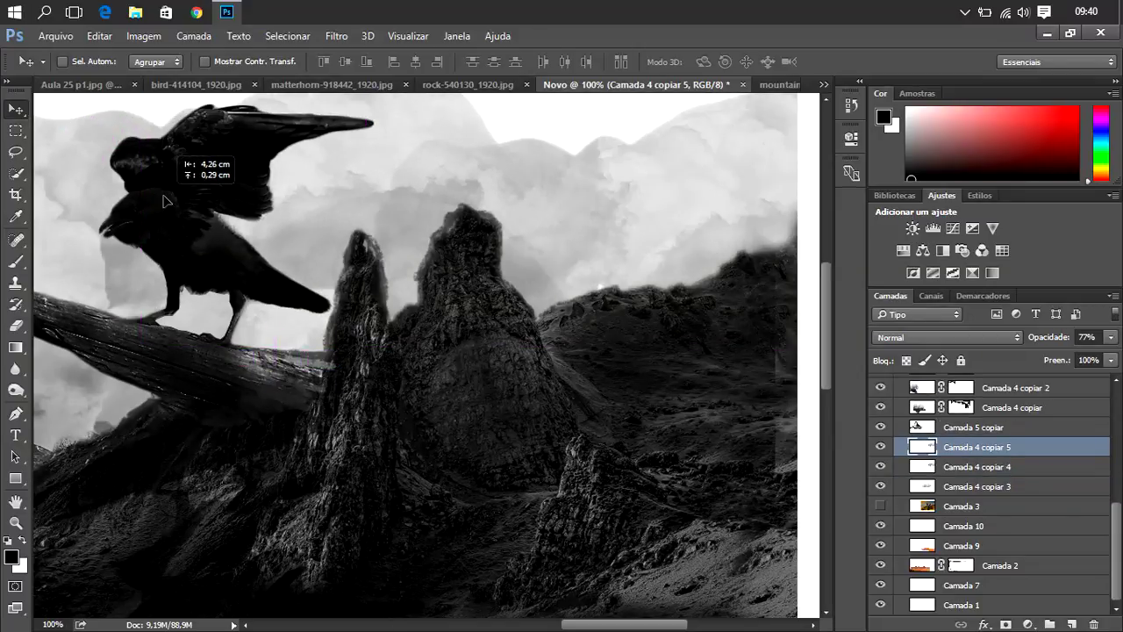
left_click_drag(164, 205, 175, 207)
key("ctrl")
key("ctrl+minus")
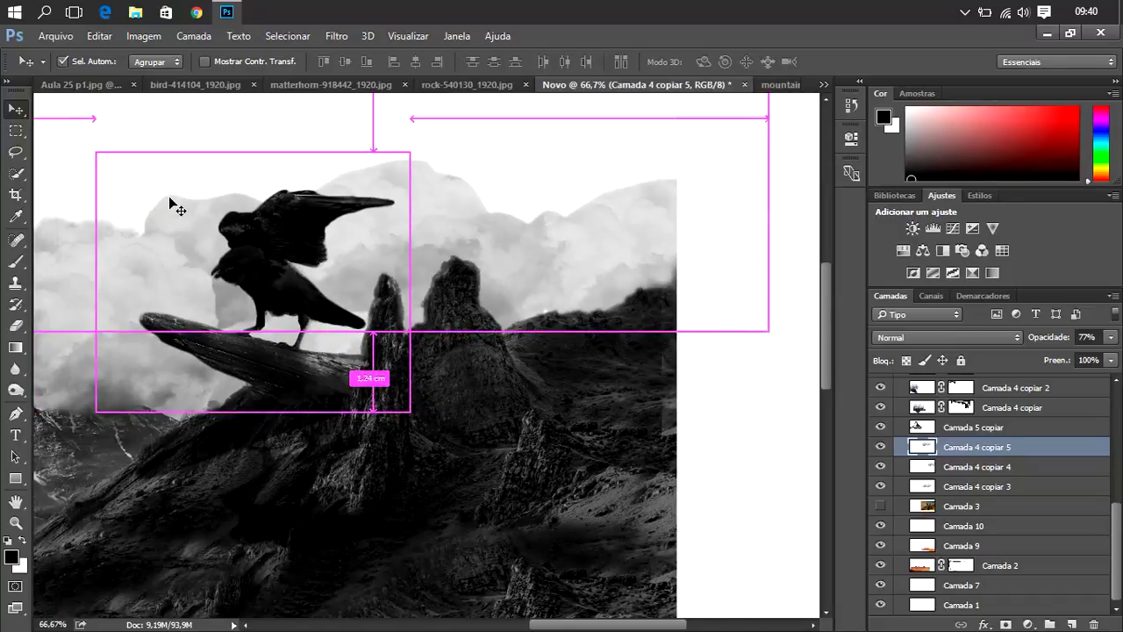
key("ctrl+minus")
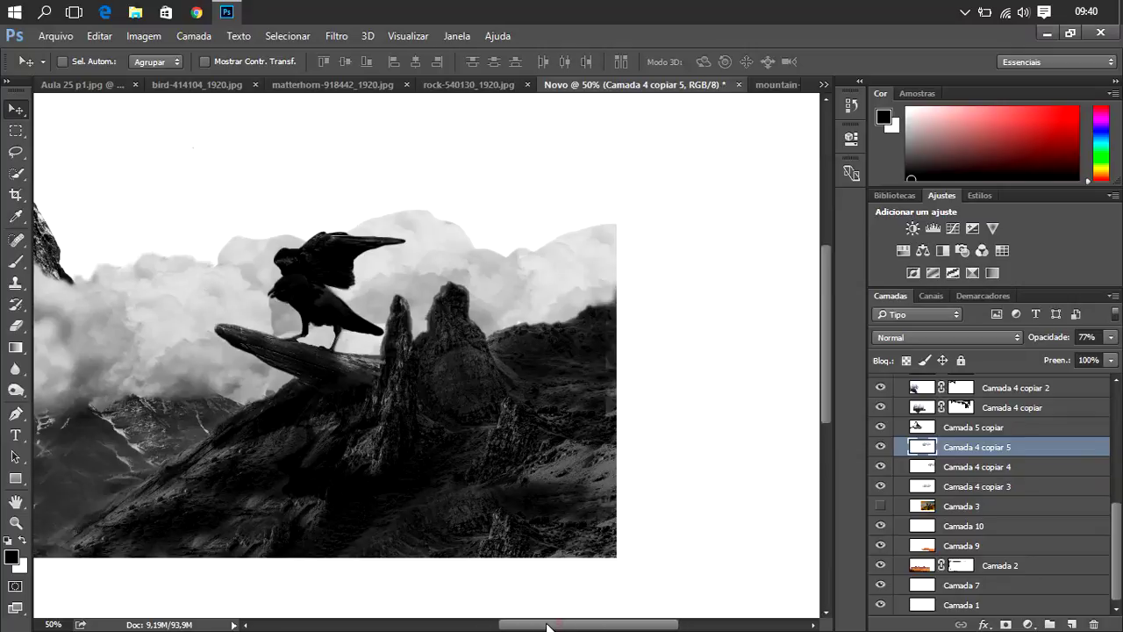
left_click_drag(547, 626, 516, 628)
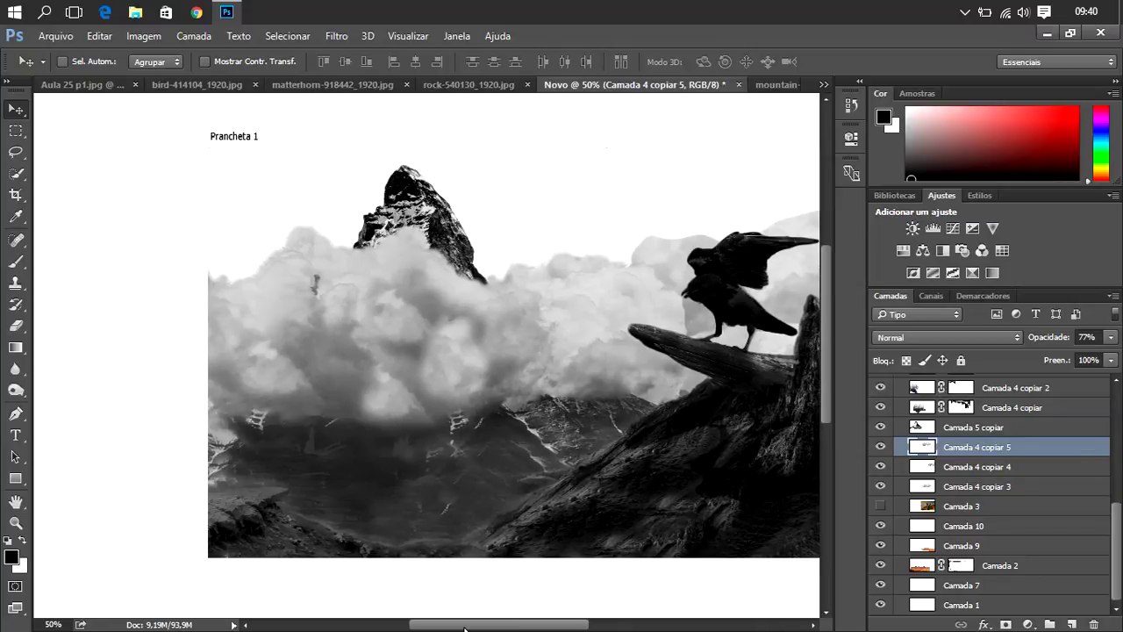
mouse_move(515, 628)
left_mouse_down()
mouse_move(556, 628)
mouse_move(527, 625)
left_mouse_up()
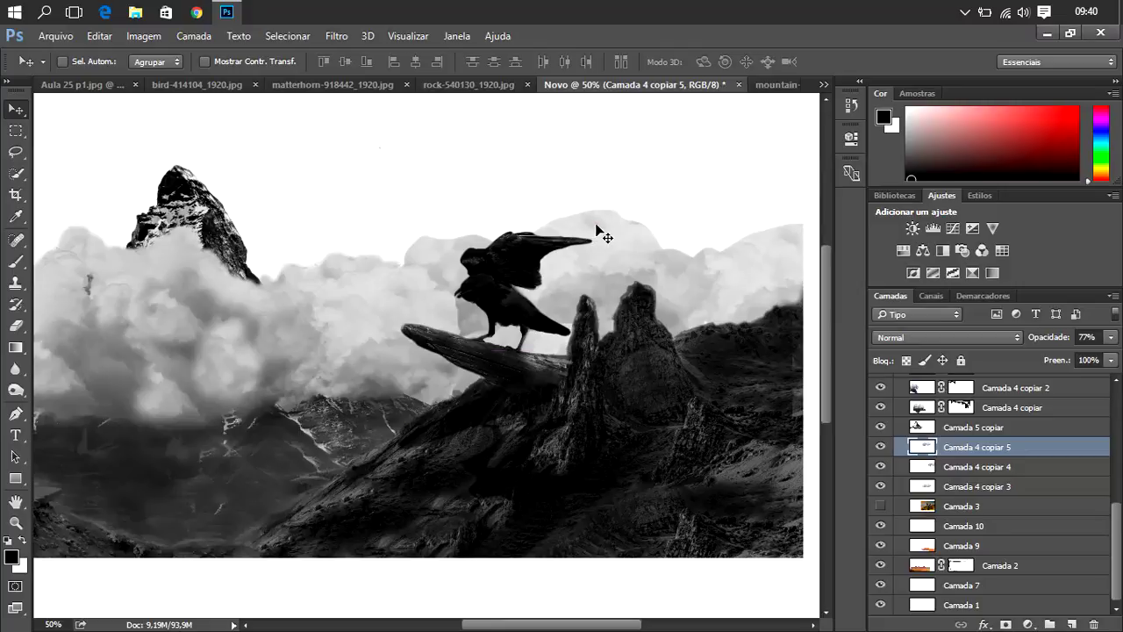
left_click_drag(601, 234, 596, 226)
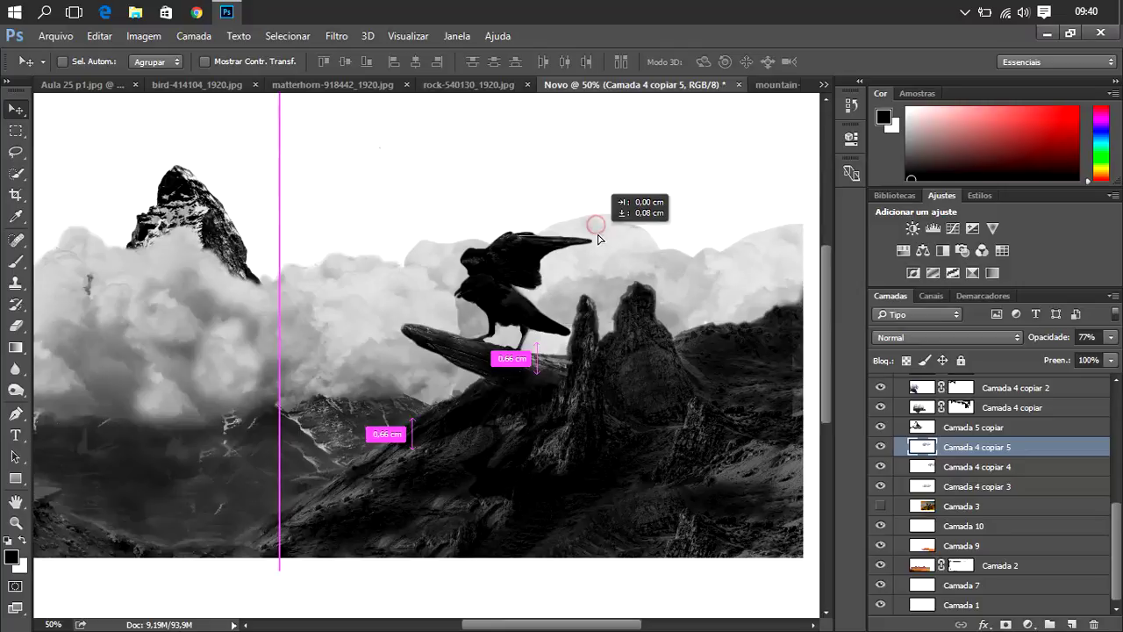
- Use the Clone Stamp at 91 px on the Camada 4 copiar layer
left_click(15, 283)
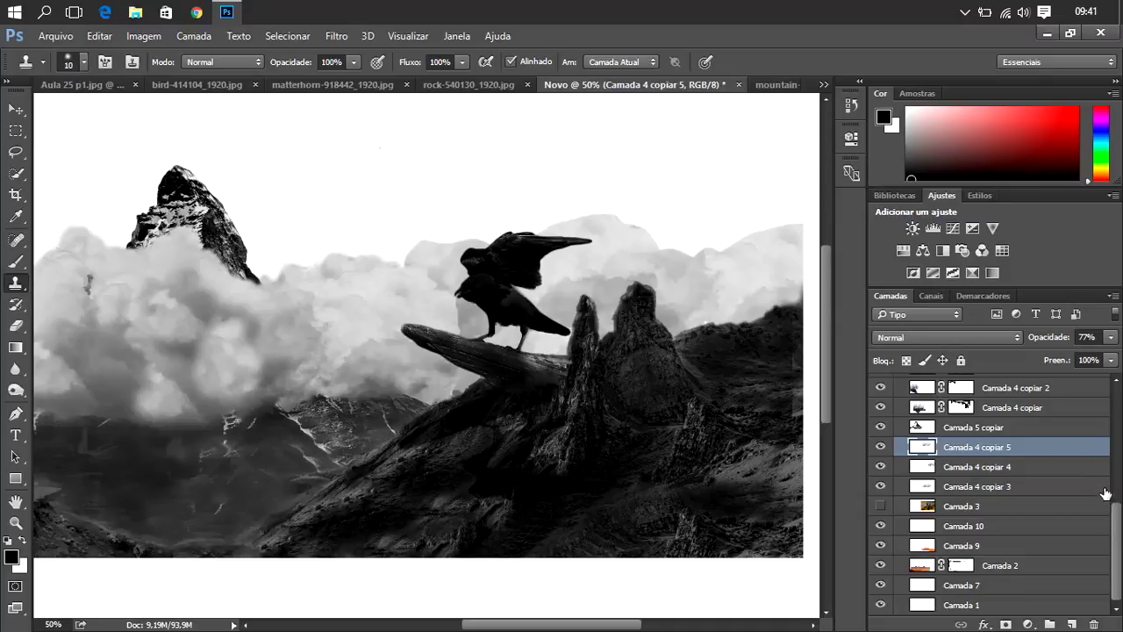
scroll(1003, 466, "up", 3)
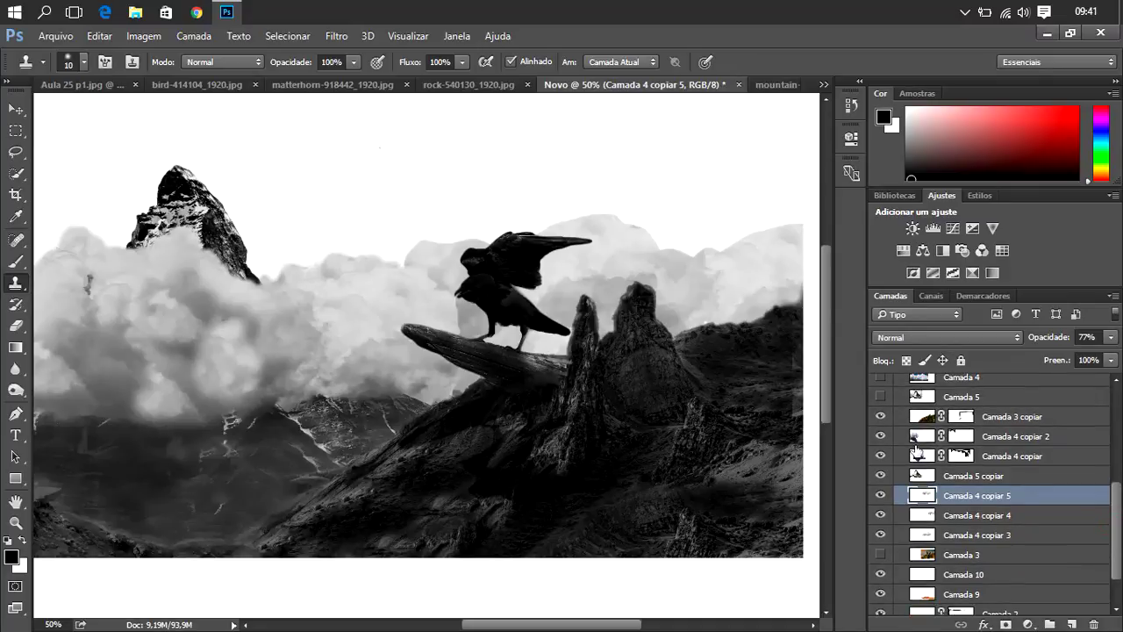
left_click(929, 455)
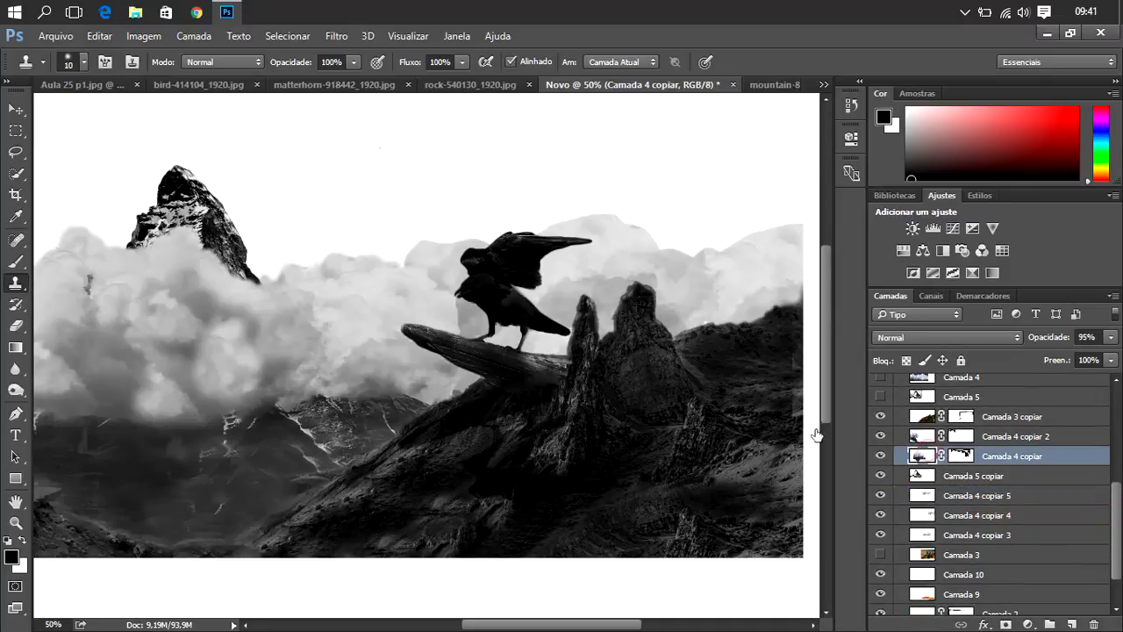
right_click(298, 274)
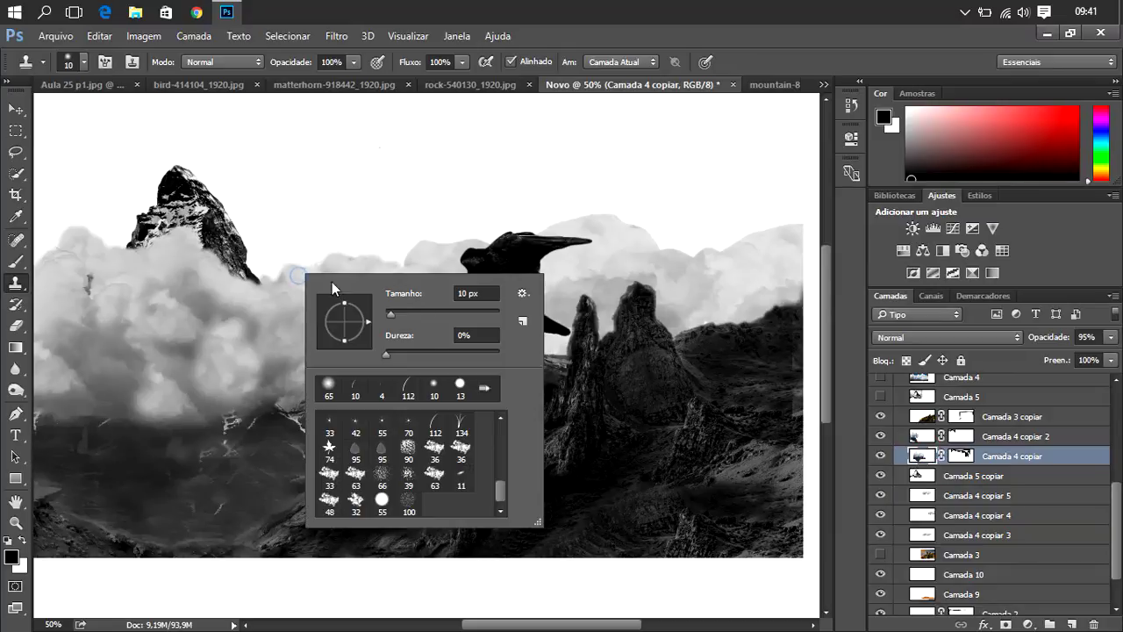
left_click(437, 314)
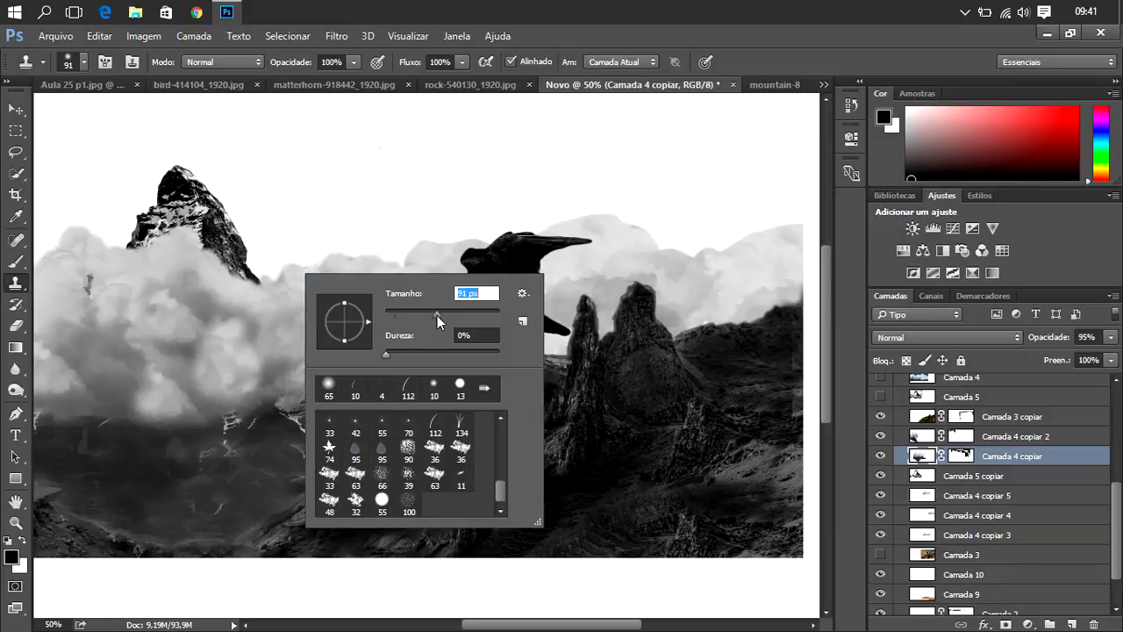
left_click(282, 305, "alt")
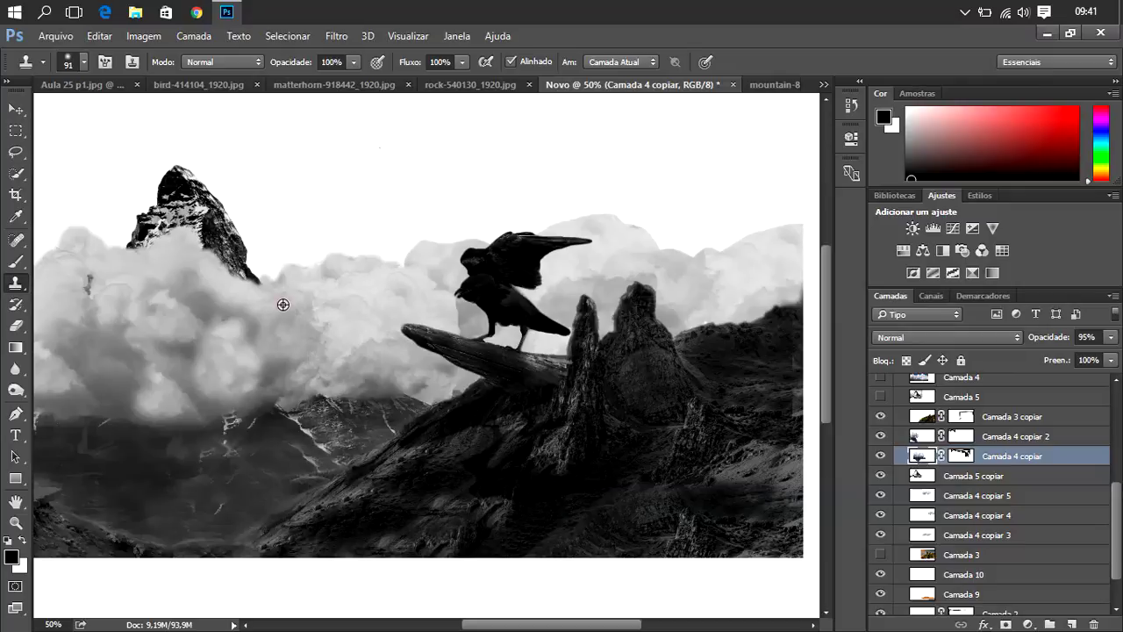
- Clone cloud texture into the white gaps left of the raven
mouse_move(424, 252)
left_mouse_down()
mouse_move(413, 251)
mouse_move(448, 264)
left_mouse_up()
left_click(393, 251, "alt")
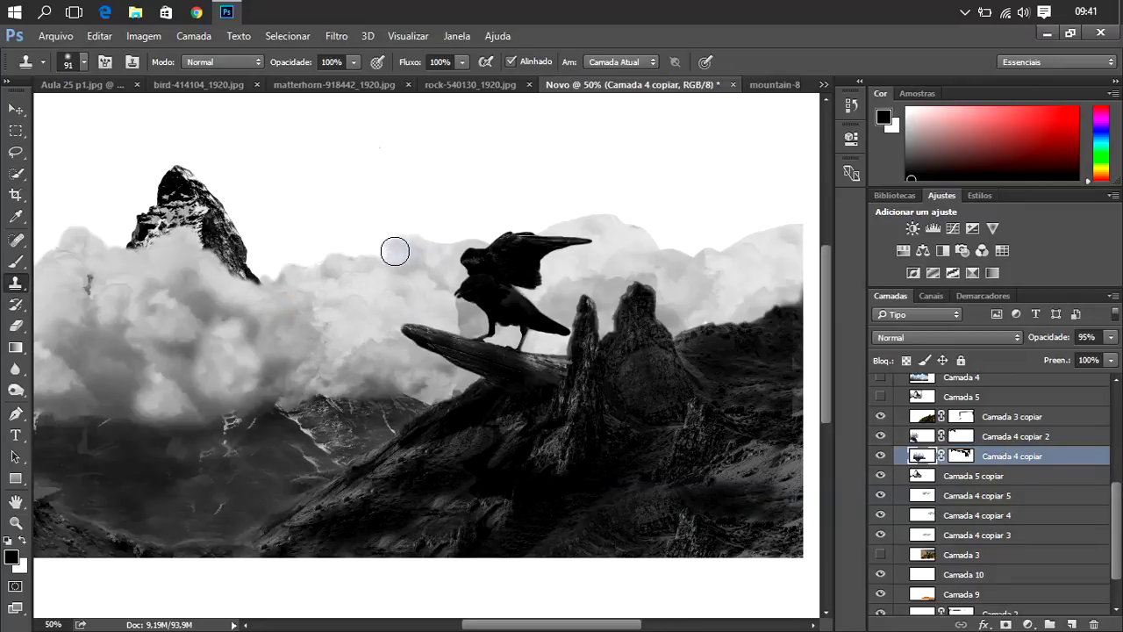
left_click(363, 288, "alt")
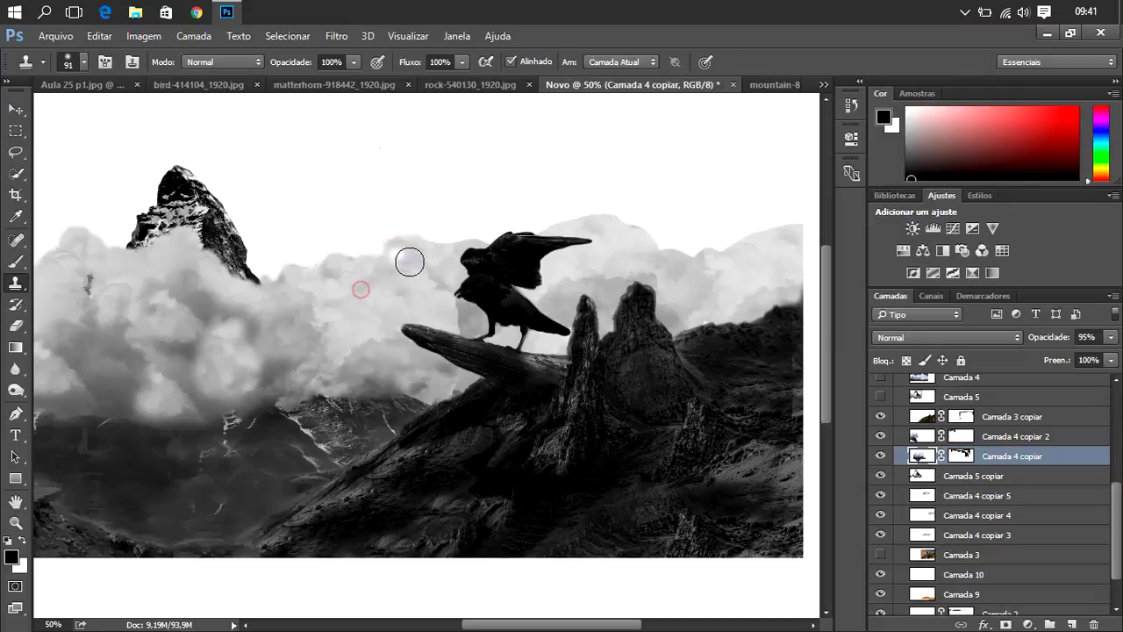
left_click(408, 253)
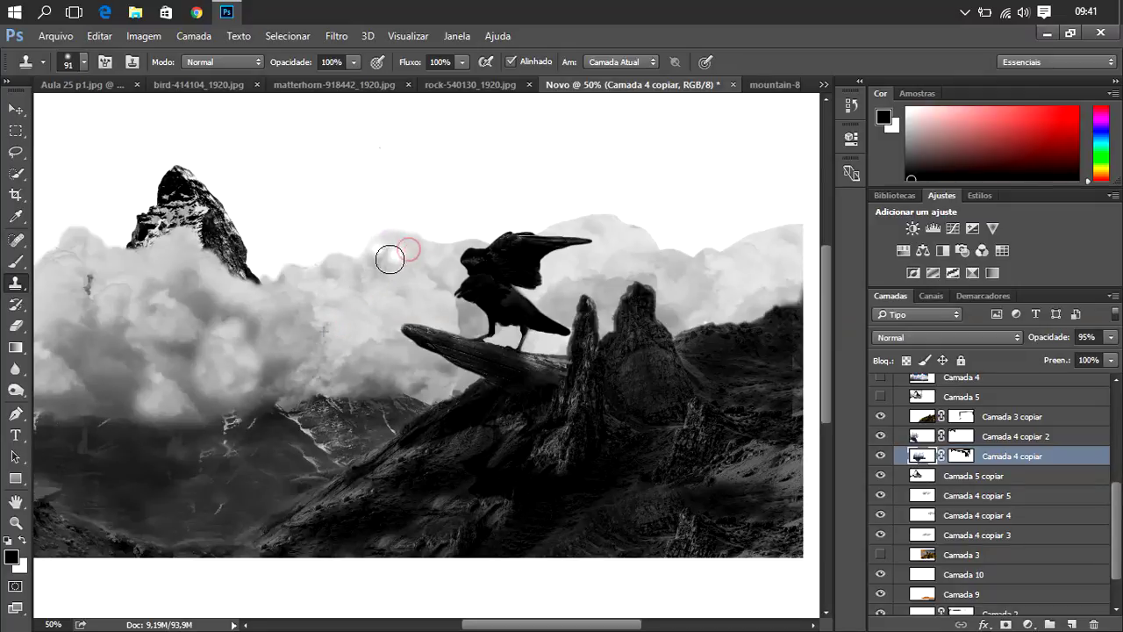
left_click_drag(386, 256, 463, 236)
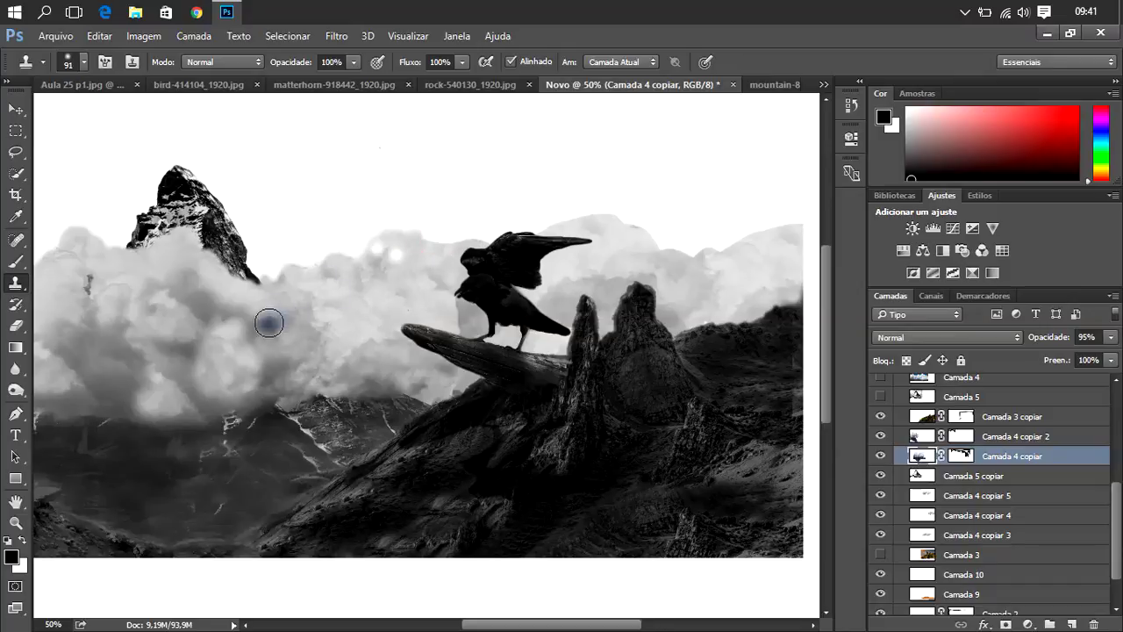
left_click(255, 327, "alt")
mouse_move(477, 231)
left_mouse_down()
mouse_move(372, 246)
mouse_move(366, 288)
left_mouse_up()
key("ctrl+z")
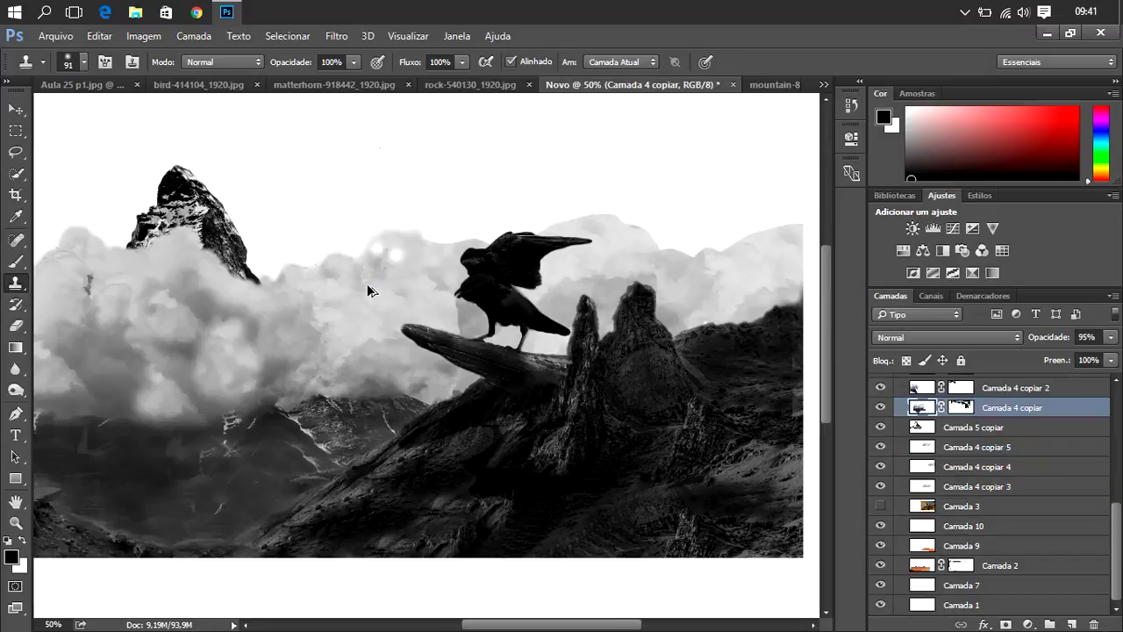
left_click_drag(411, 251, 385, 254)
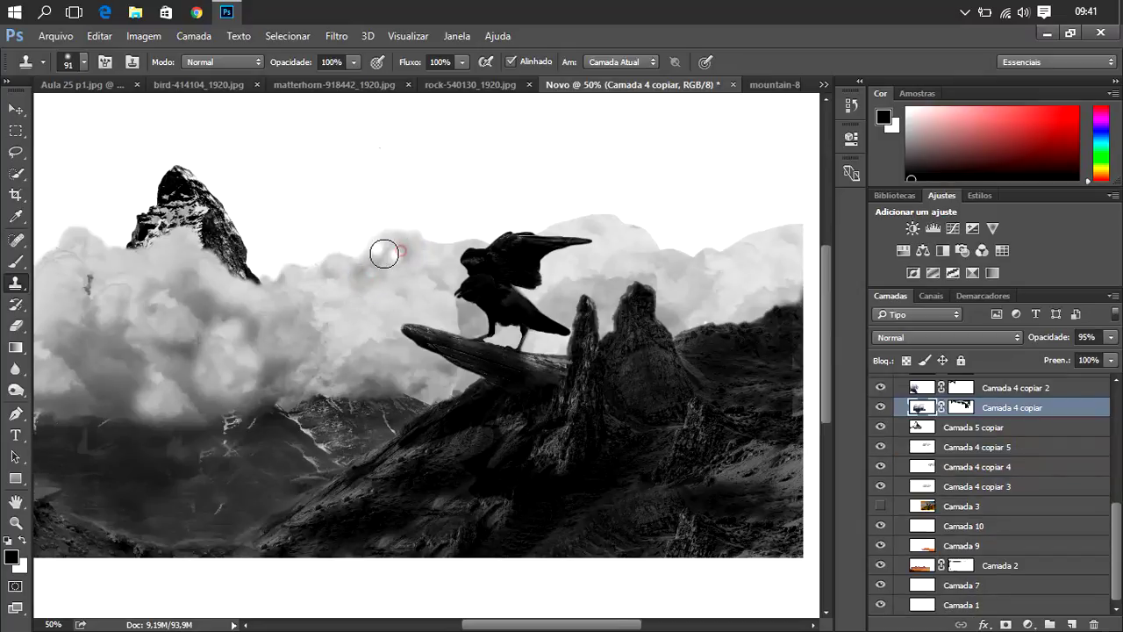
left_click(373, 249)
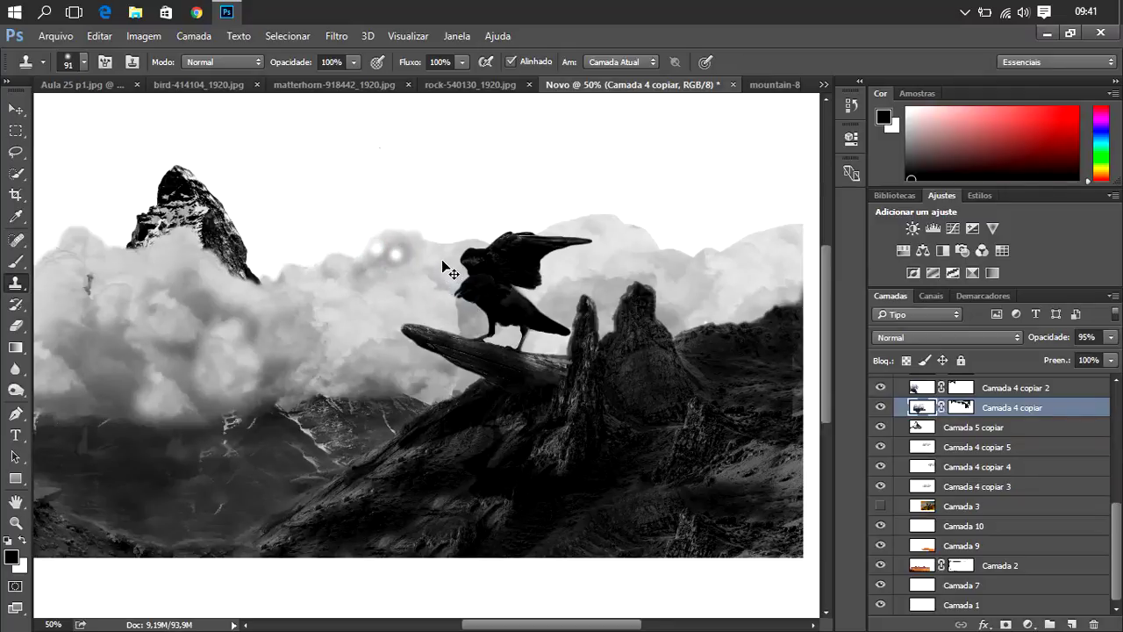
- On Camada 4 copiar 5, clone cloud along the raven's wing and above the spires
left_click(924, 447)
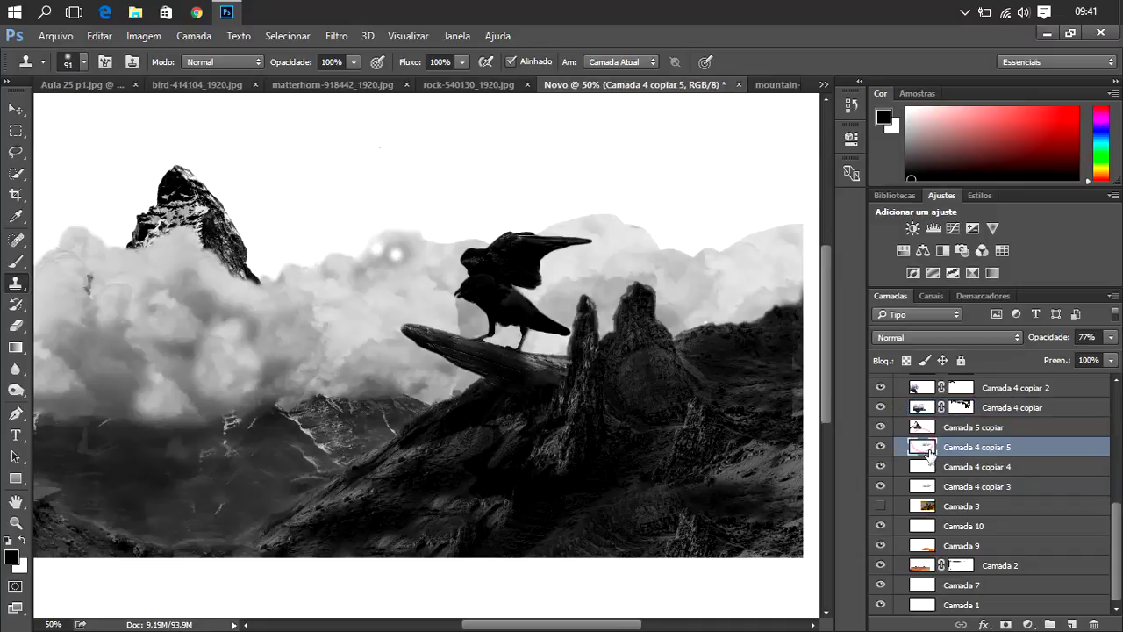
left_click(600, 248, "alt")
left_click(422, 238)
left_click(457, 234)
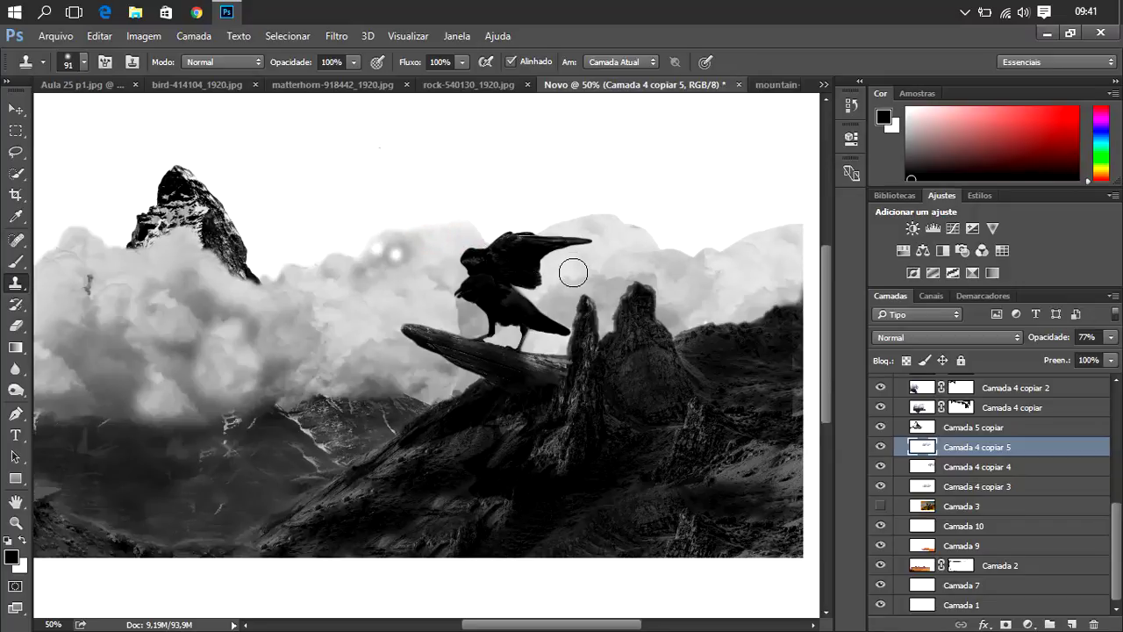
mouse_move(480, 243)
left_mouse_down()
mouse_move(591, 238)
mouse_move(655, 257)
mouse_move(643, 261)
mouse_move(701, 260)
left_mouse_up()
left_click(571, 287, "alt")
left_click(656, 267, "alt")
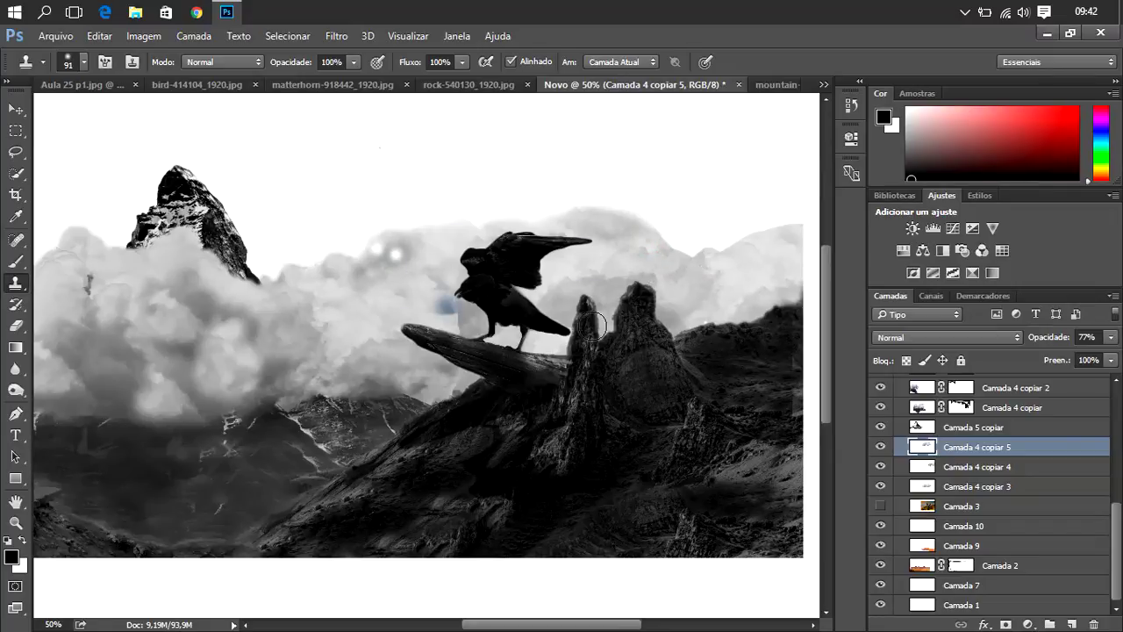
- Clone cloud near the raven's lower body and over the rock underside below the ledge
left_click(473, 318, "alt")
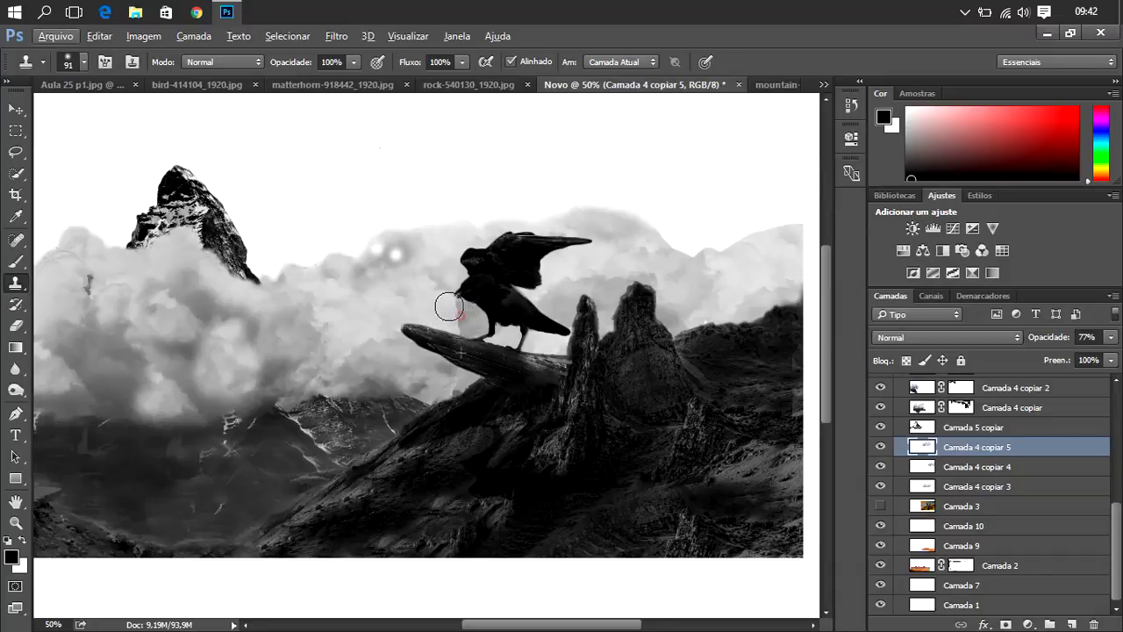
left_click_drag(456, 322, 466, 316)
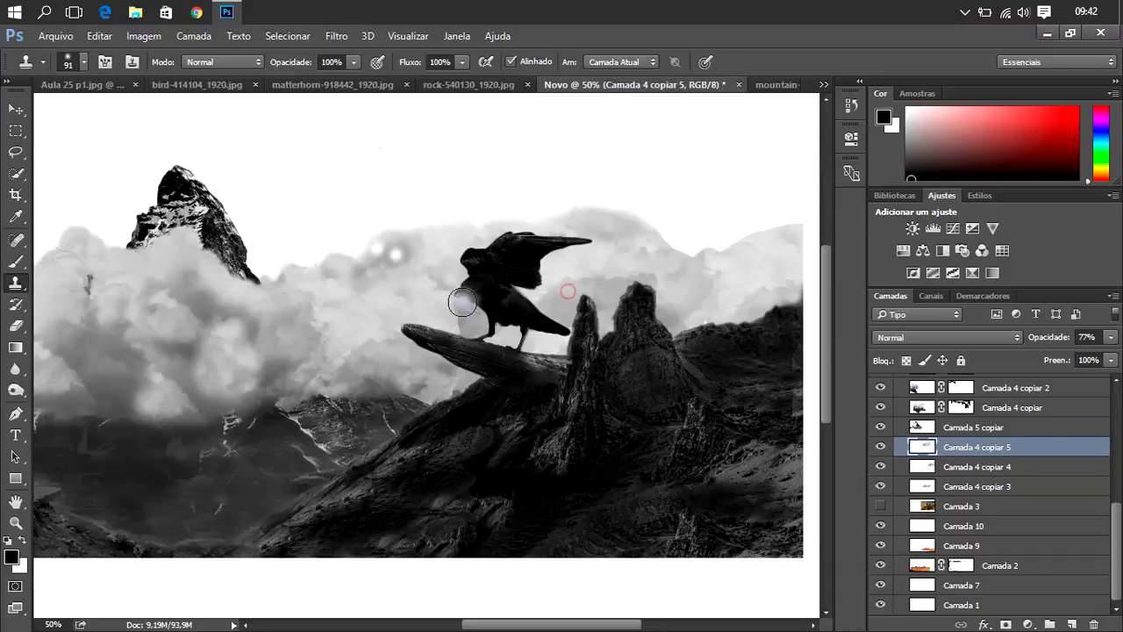
key("ctrl+z")
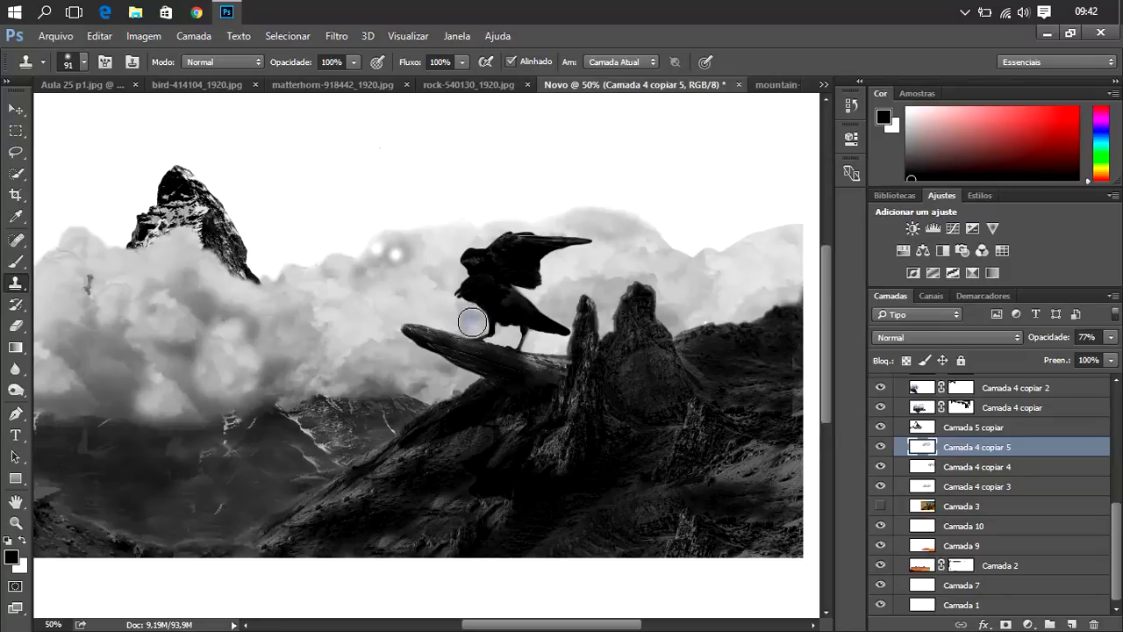
left_click(472, 321, "alt")
left_click_drag(448, 383, 462, 329)
key("alt+bracketleft")
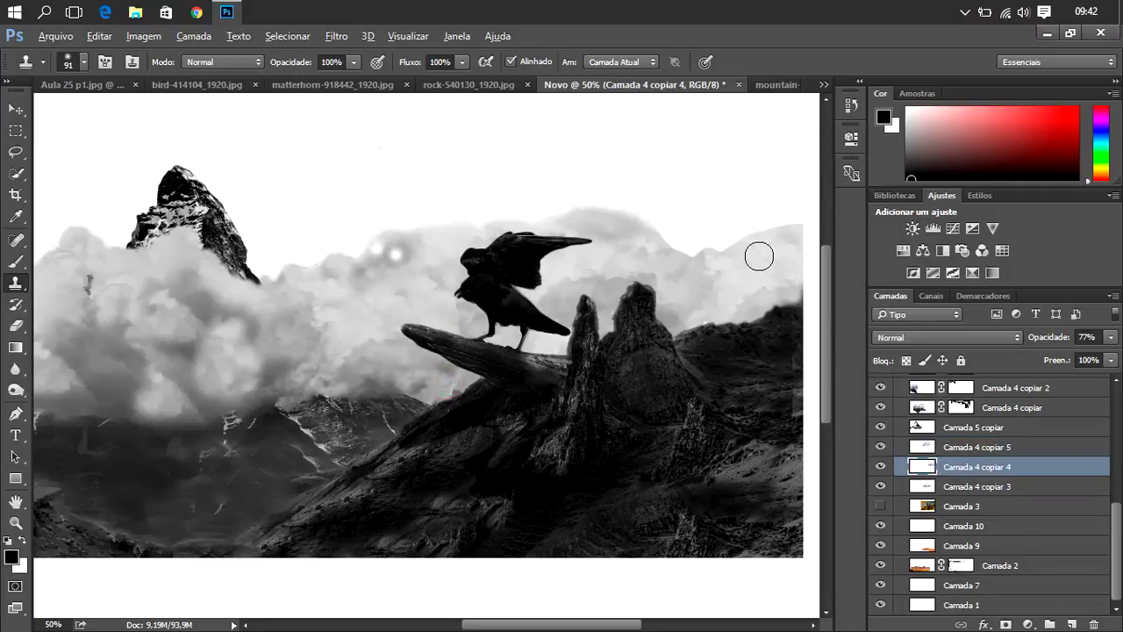
- On Camada 4 copiar 4, clone cloud texture into the sky right of the raven
left_click(705, 252, "alt")
mouse_move(655, 245)
left_mouse_down()
mouse_move(735, 249)
mouse_move(774, 293)
mouse_move(710, 231)
mouse_move(785, 243)
mouse_move(781, 263)
mouse_move(742, 231)
mouse_move(810, 231)
mouse_move(767, 226)
mouse_move(731, 263)
left_mouse_up()
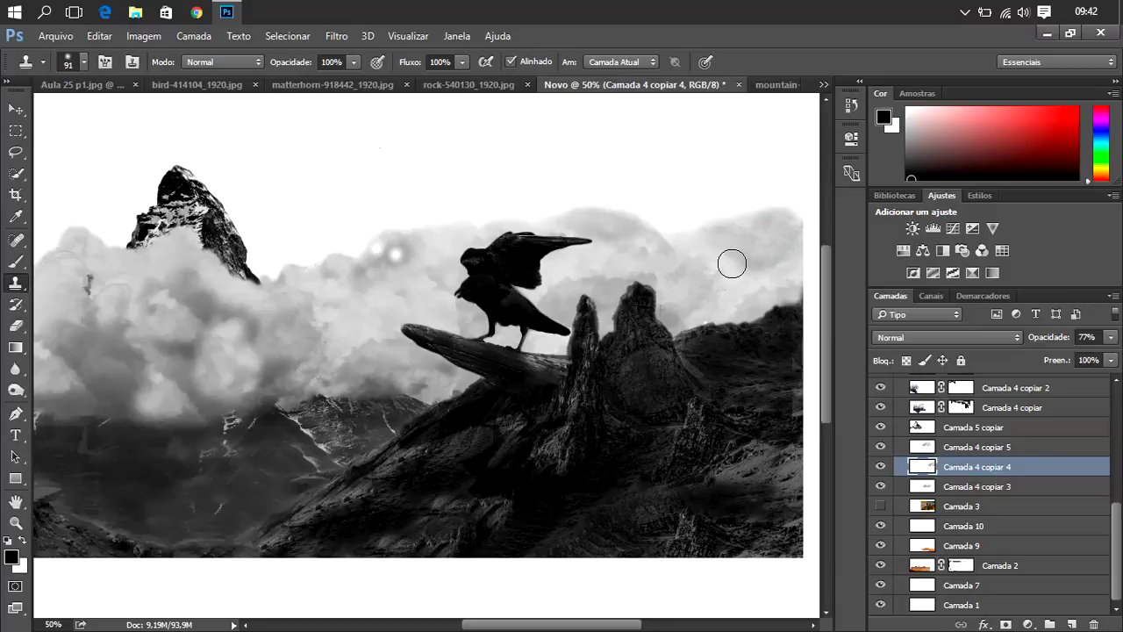
left_click(731, 269, "alt")
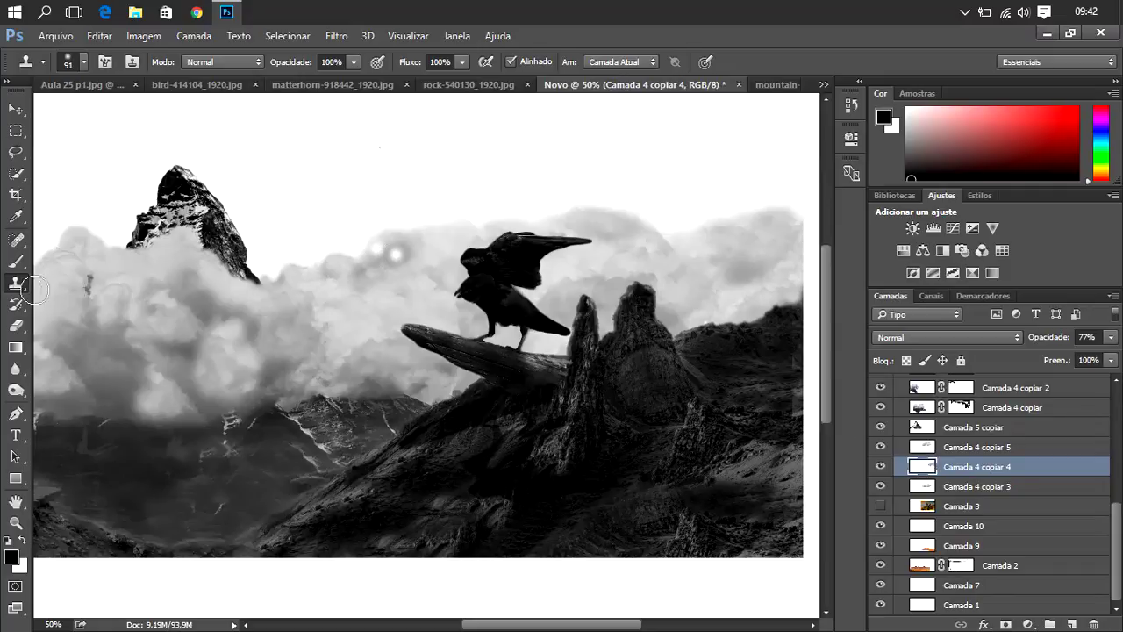
- Paint a sampled light grey over the cloud left of the raven
left_click(15, 260)
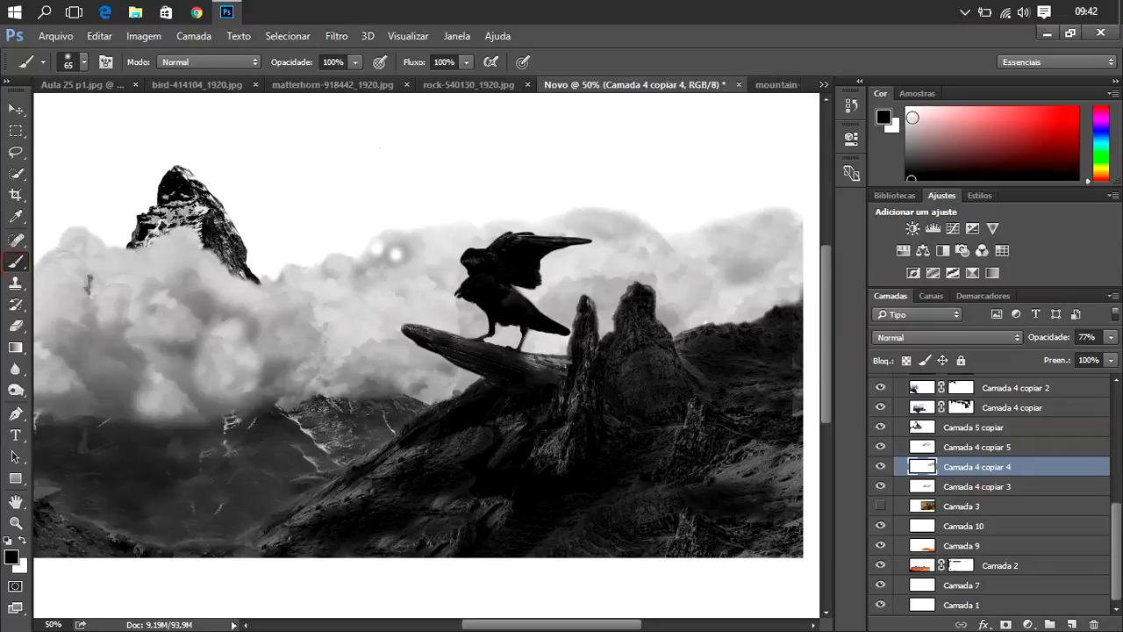
left_click(882, 116)
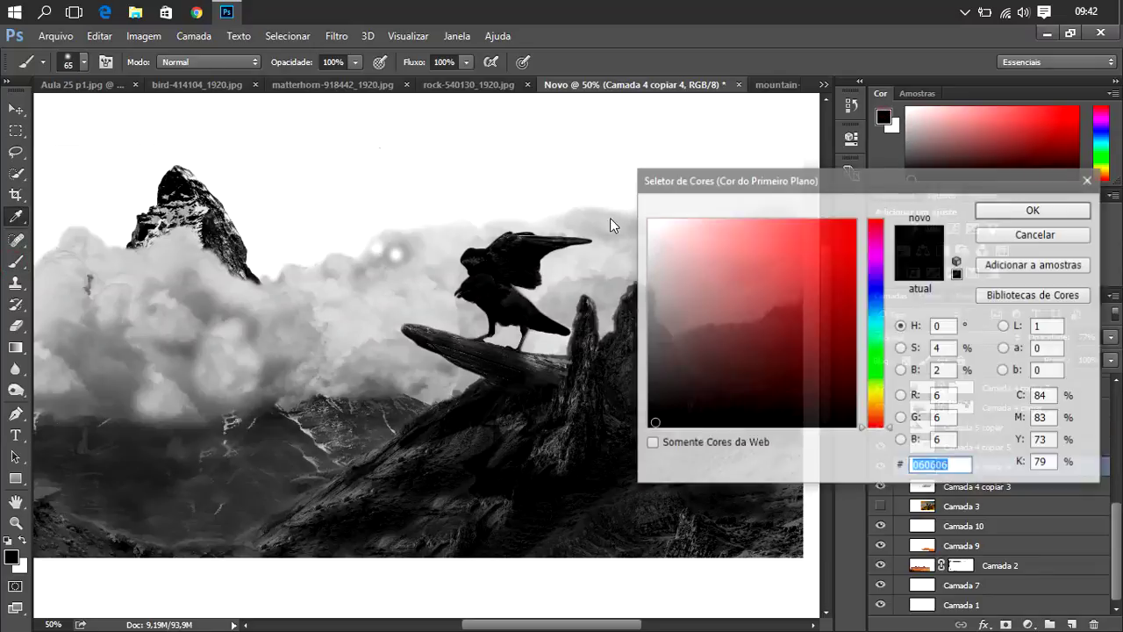
left_click(418, 289)
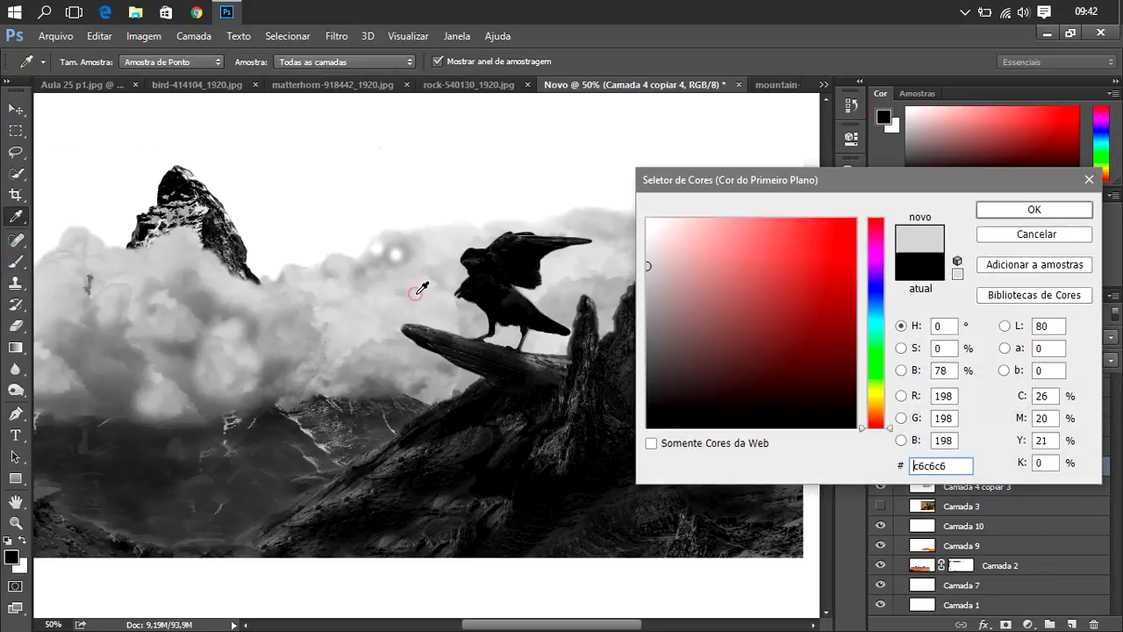
left_click(1059, 214)
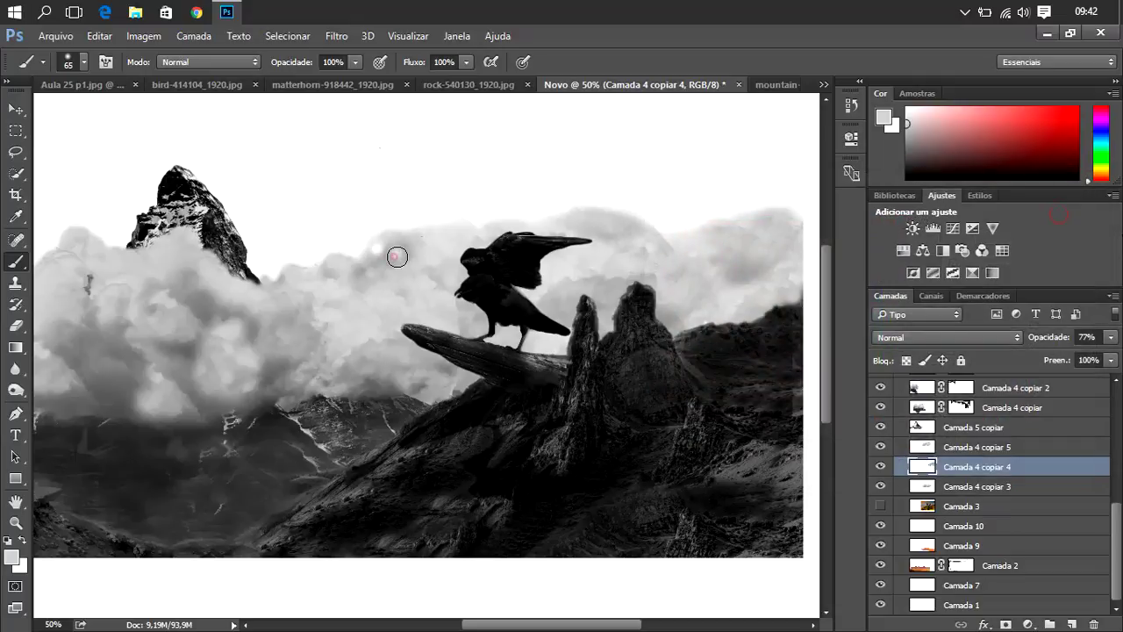
left_click_drag(397, 257, 430, 294)
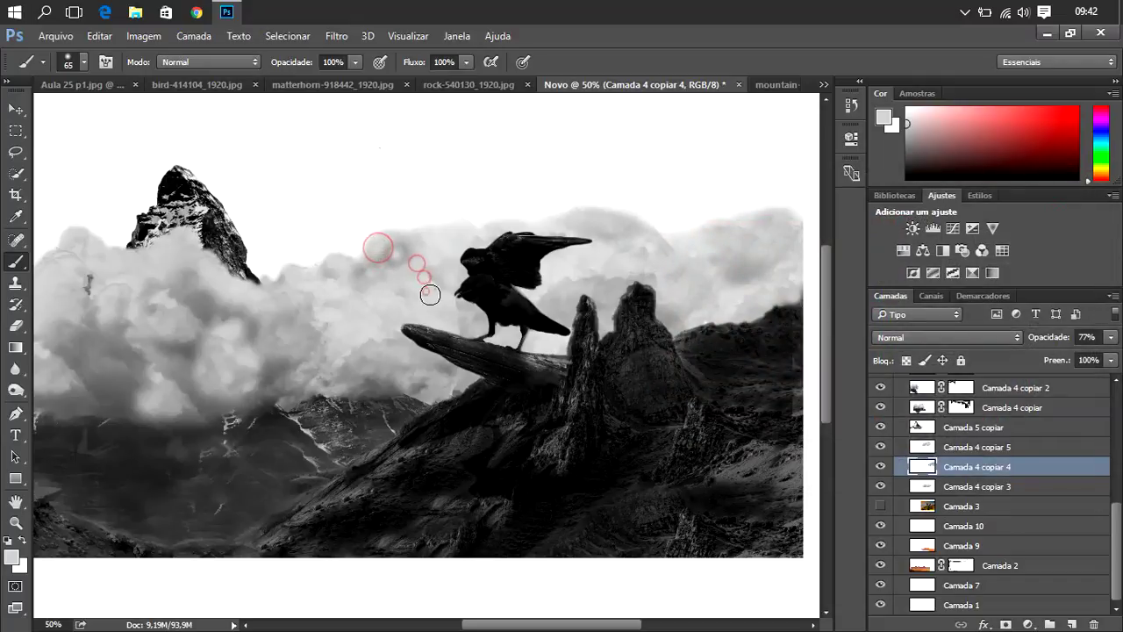
- Dodge the clouds left of the raven and at the upper right
key("o")
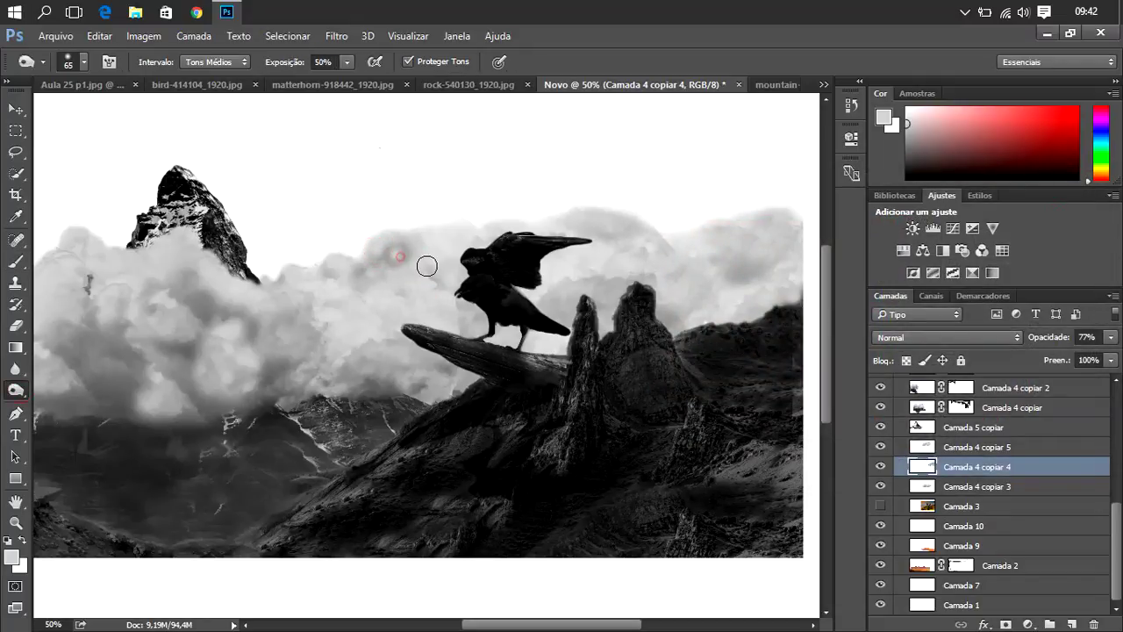
left_click_drag(427, 265, 468, 293)
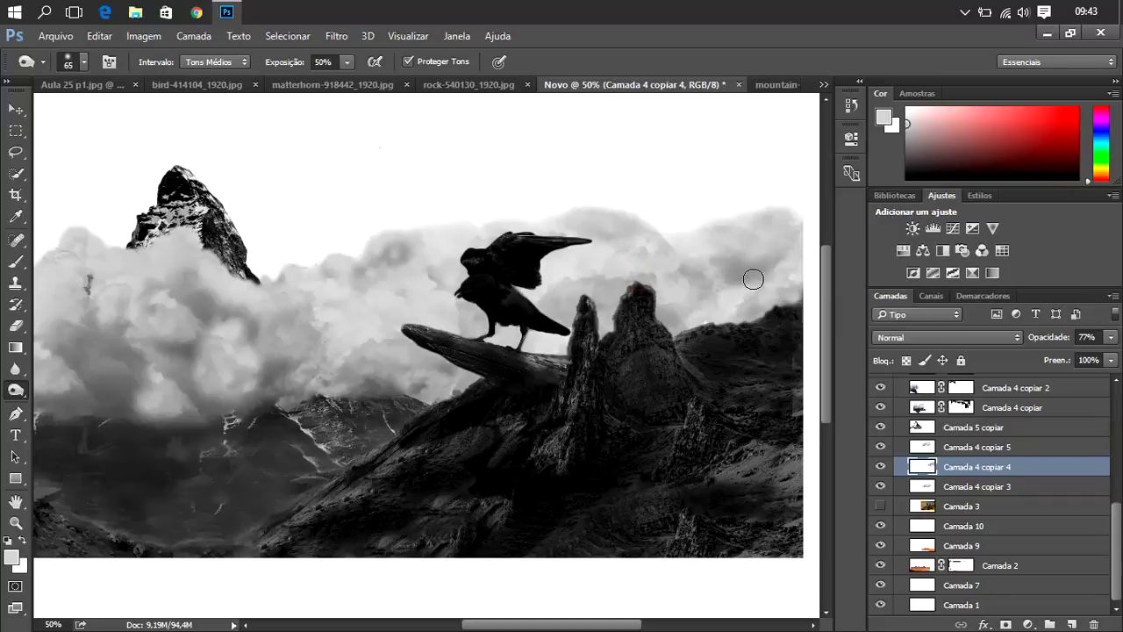
left_click_drag(749, 257, 780, 230)
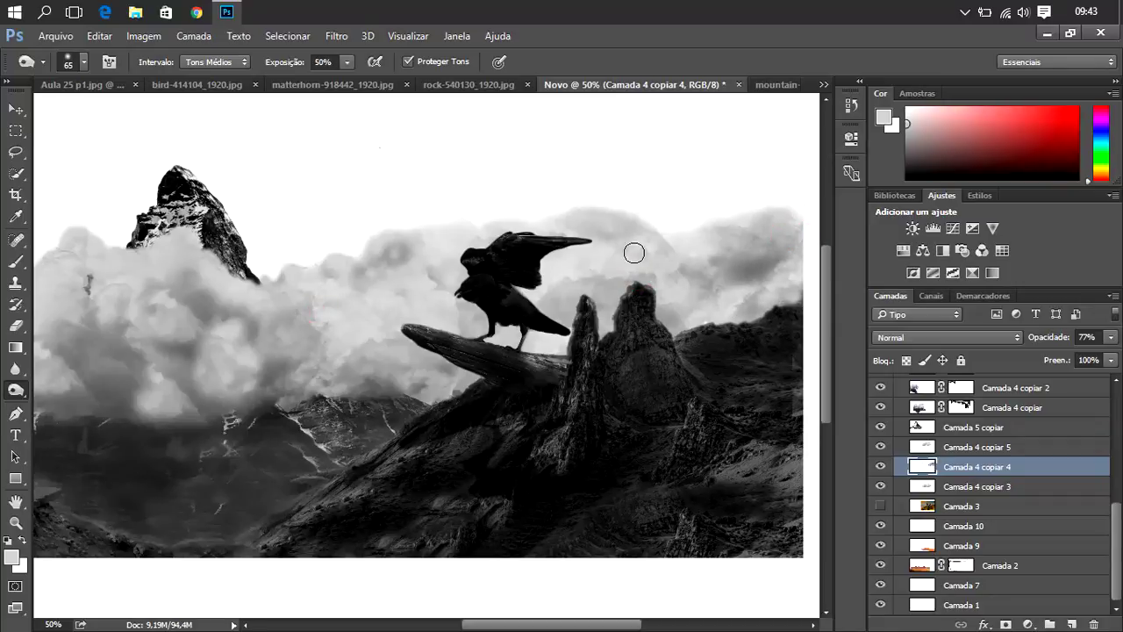
left_click_drag(628, 259, 699, 286)
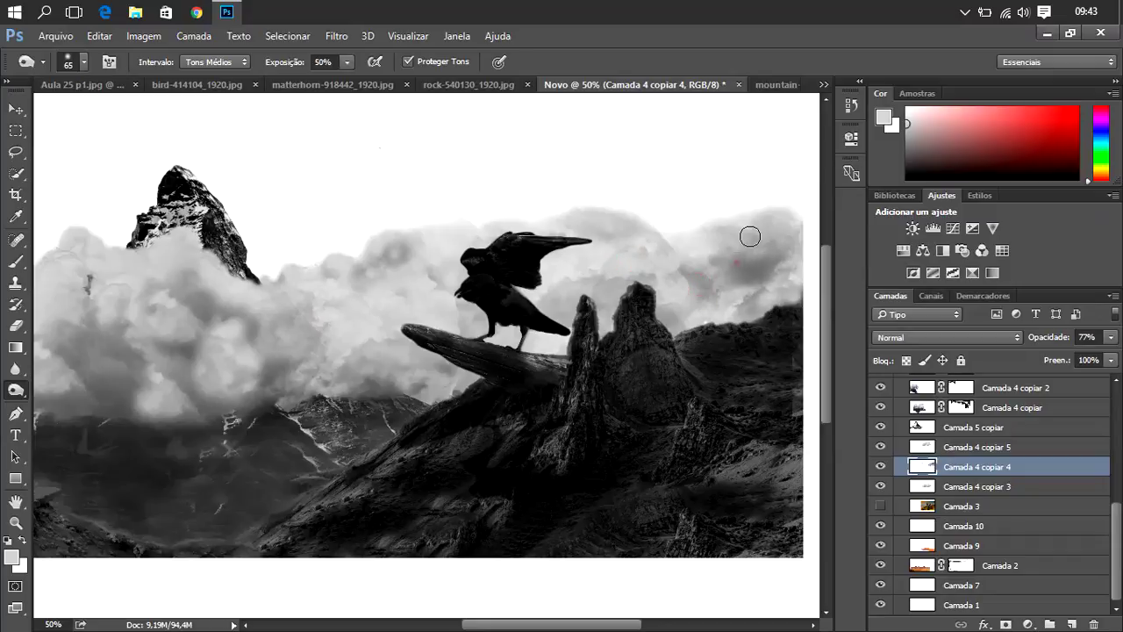
left_click_drag(746, 234, 748, 225)
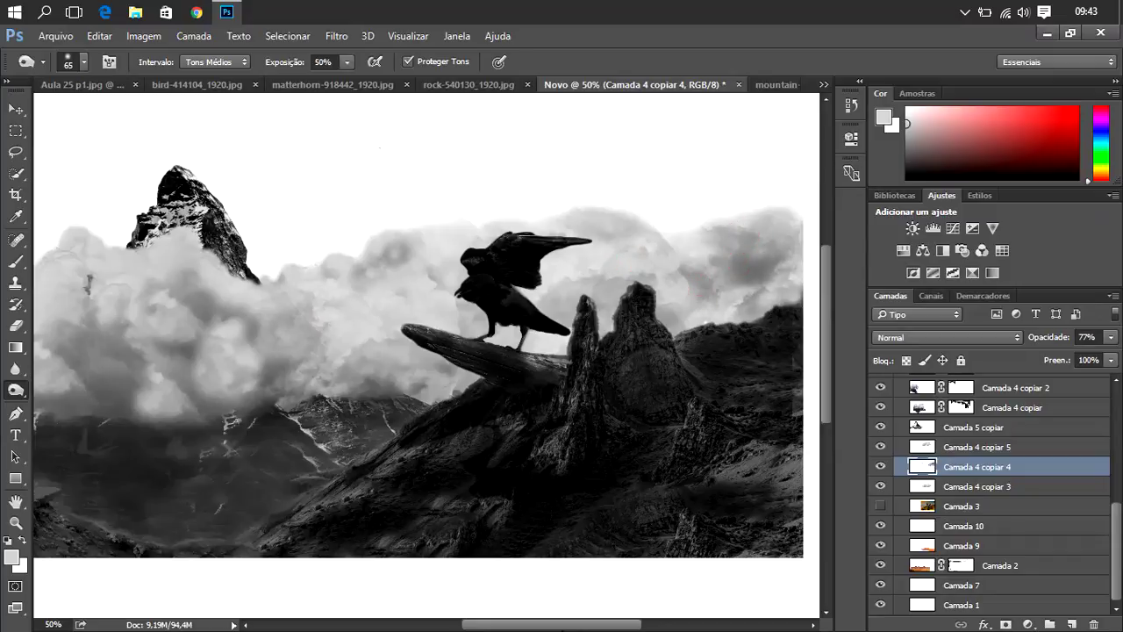
mouse_move(560, 626)
left_mouse_down()
mouse_move(493, 628)
mouse_move(590, 624)
left_mouse_up()
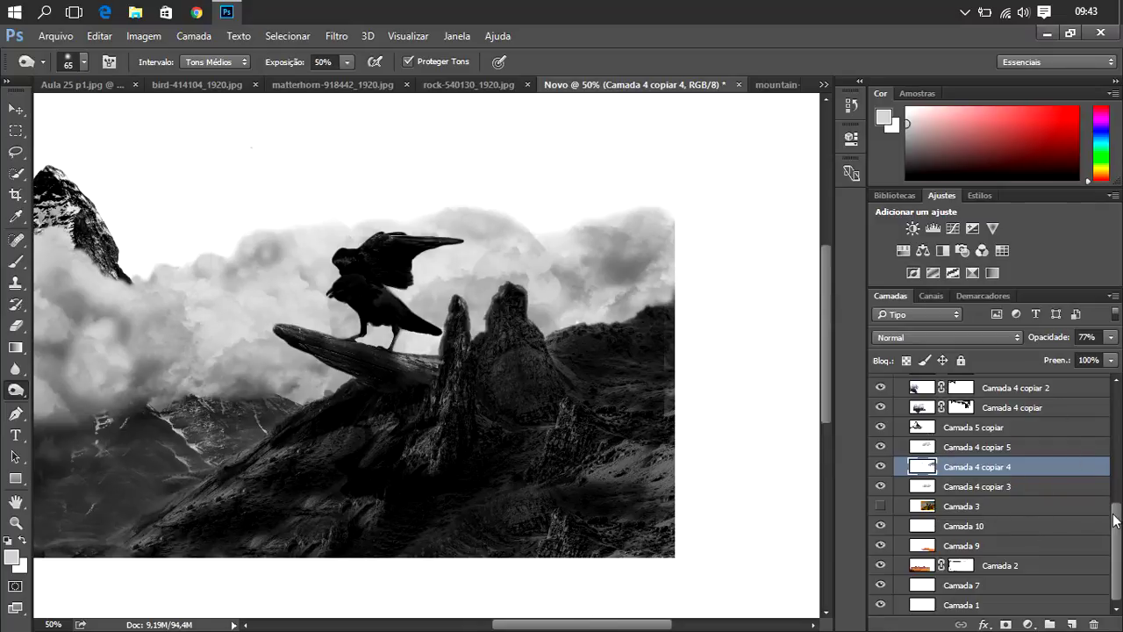
- On Camada 3 copiar, darken the light strip along the right edge
left_click_drag(1116, 520, 1114, 496)
left_click(926, 435)
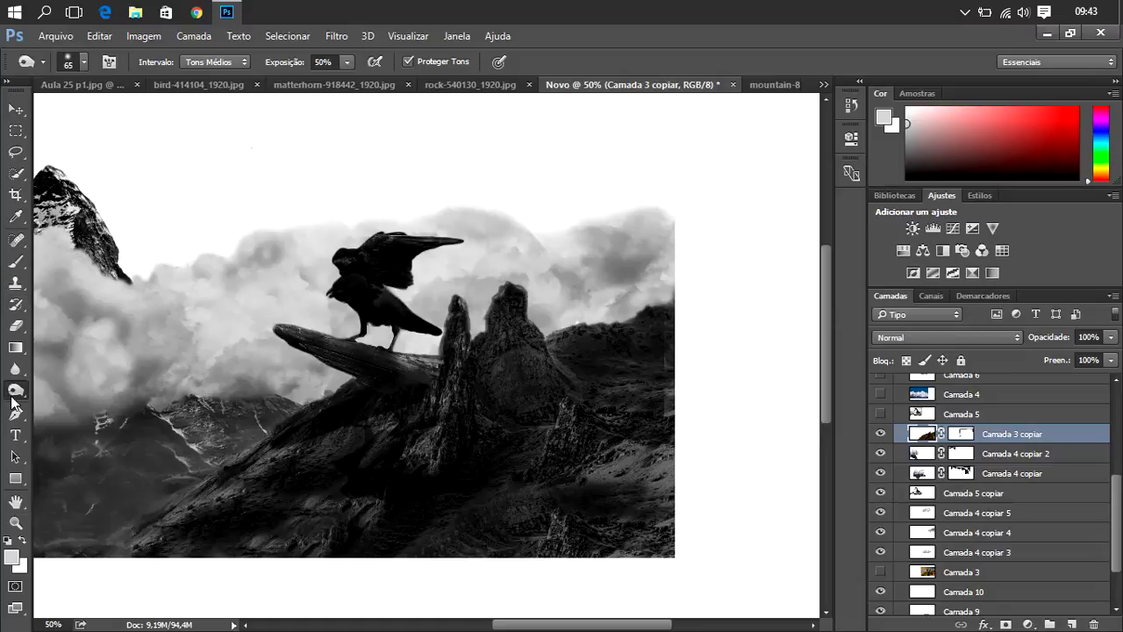
left_click_drag(674, 378, 667, 393)
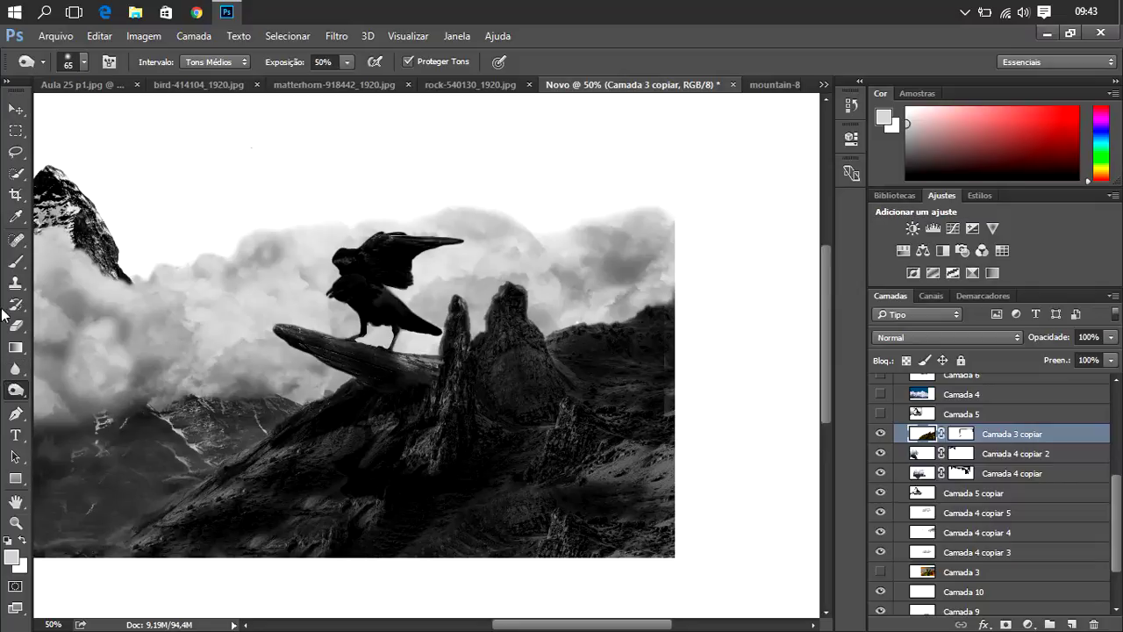
- Set the brush foreground colour to #222222
left_click(16, 263)
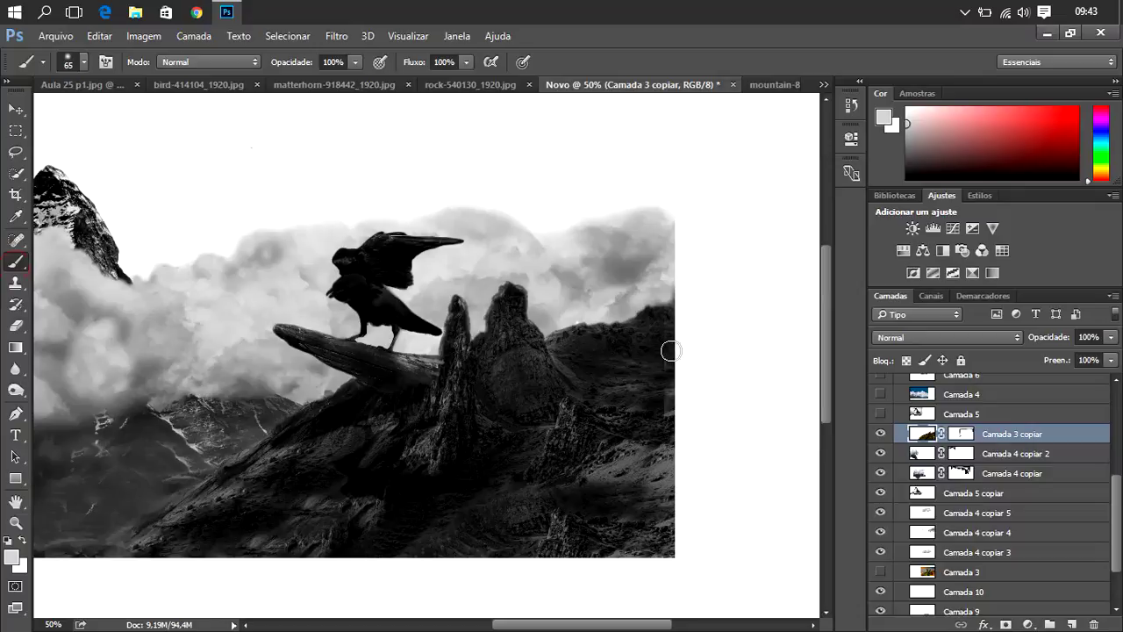
left_click(883, 117)
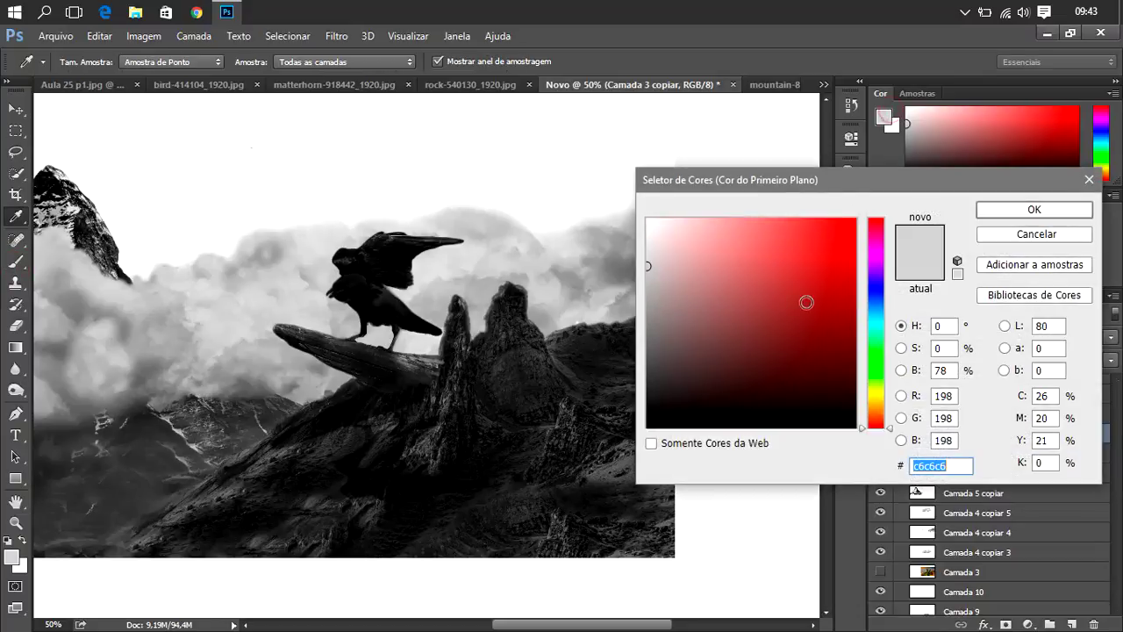
left_click(624, 363)
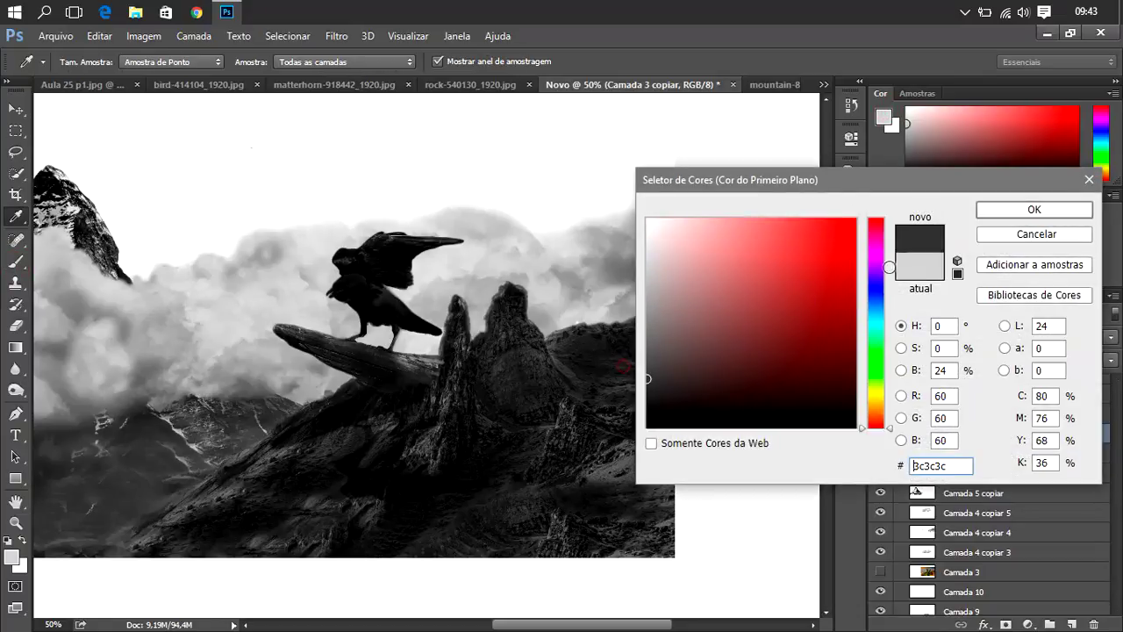
left_click(1028, 211)
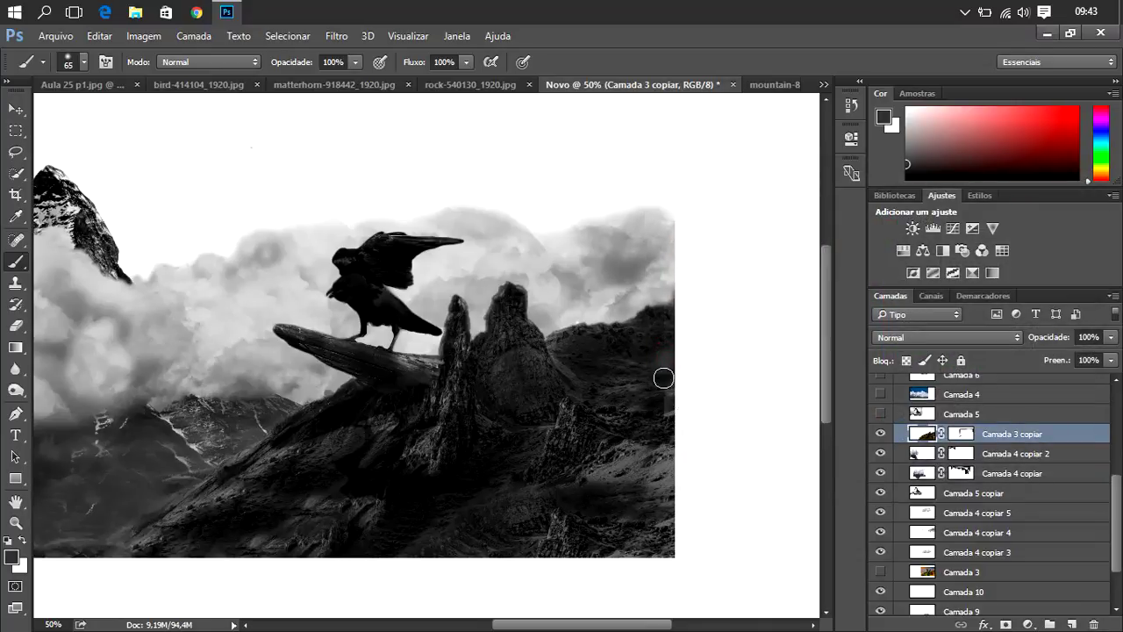
left_click(885, 116)
left_click_drag(844, 173, 966, 258)
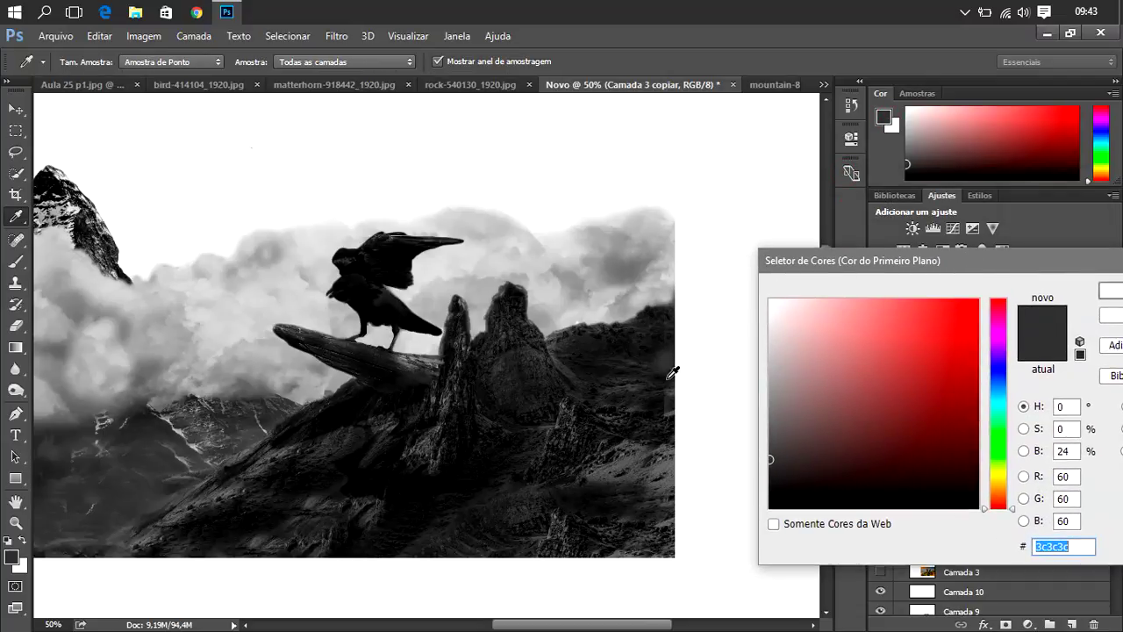
type("222222")
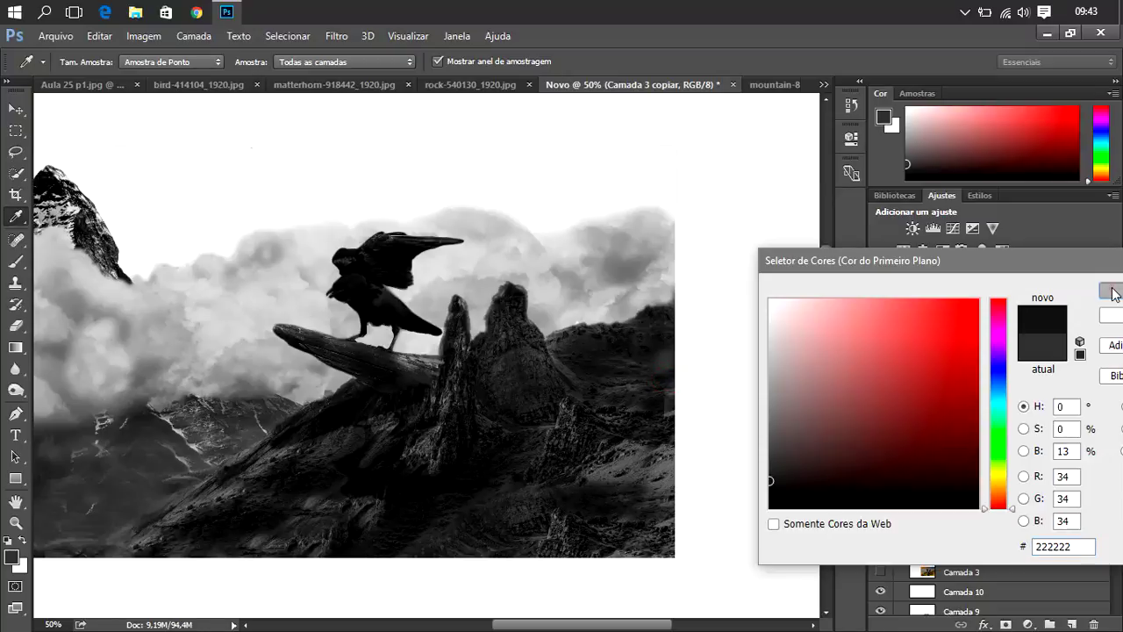
left_click(1110, 291)
key("b")
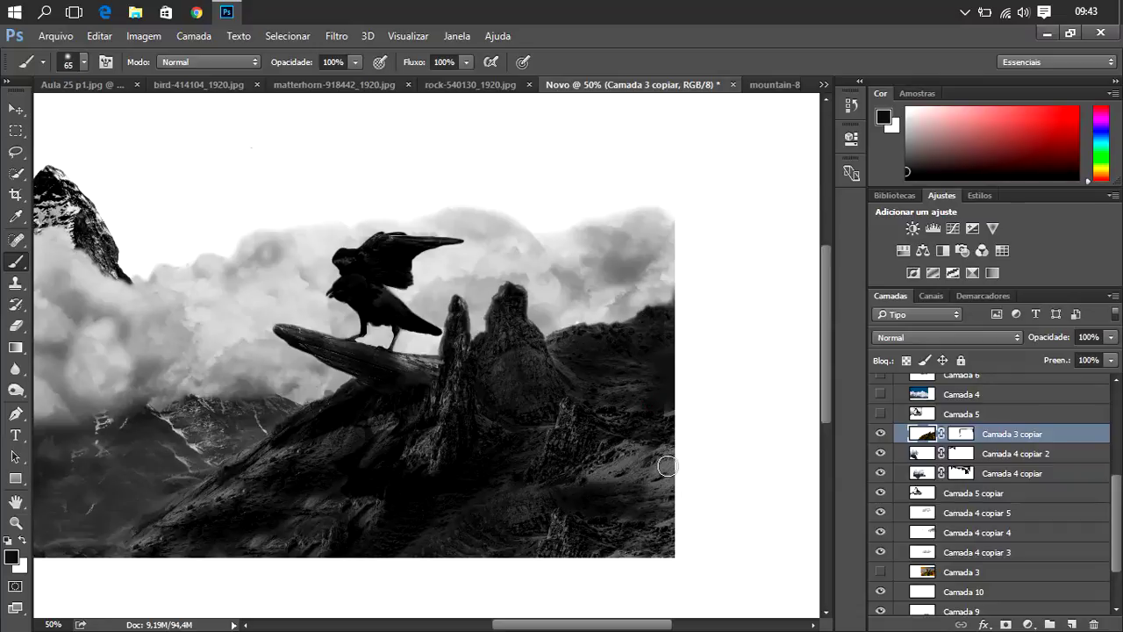
- Paint dark grey and black over the light patches at the rocky right edge
left_click(671, 461, "alt")
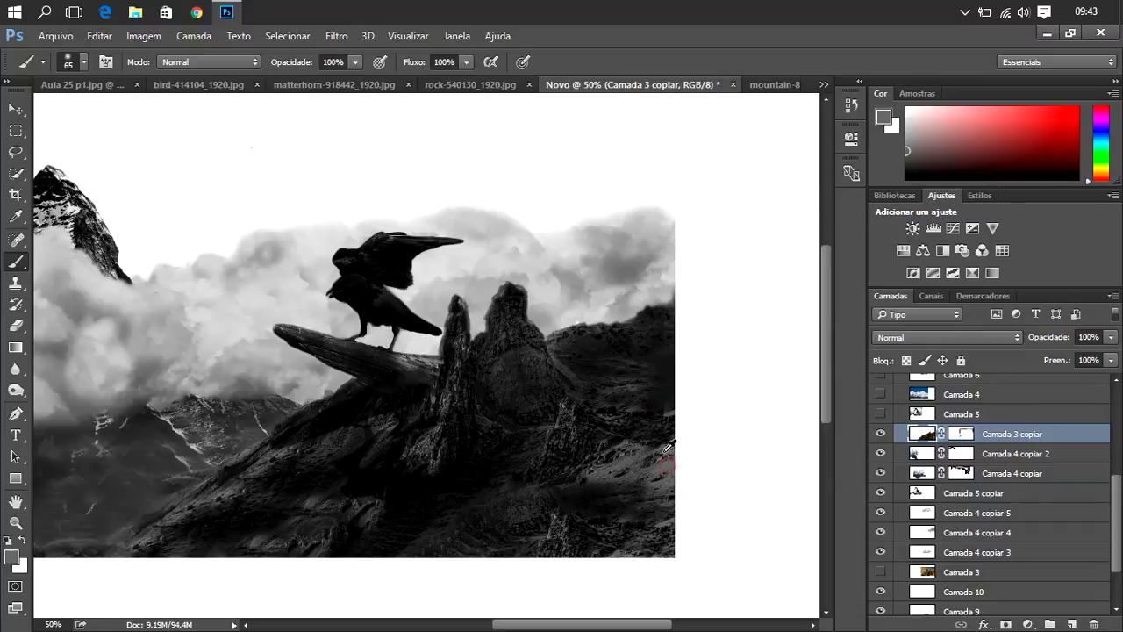
left_click_drag(665, 402, 662, 409)
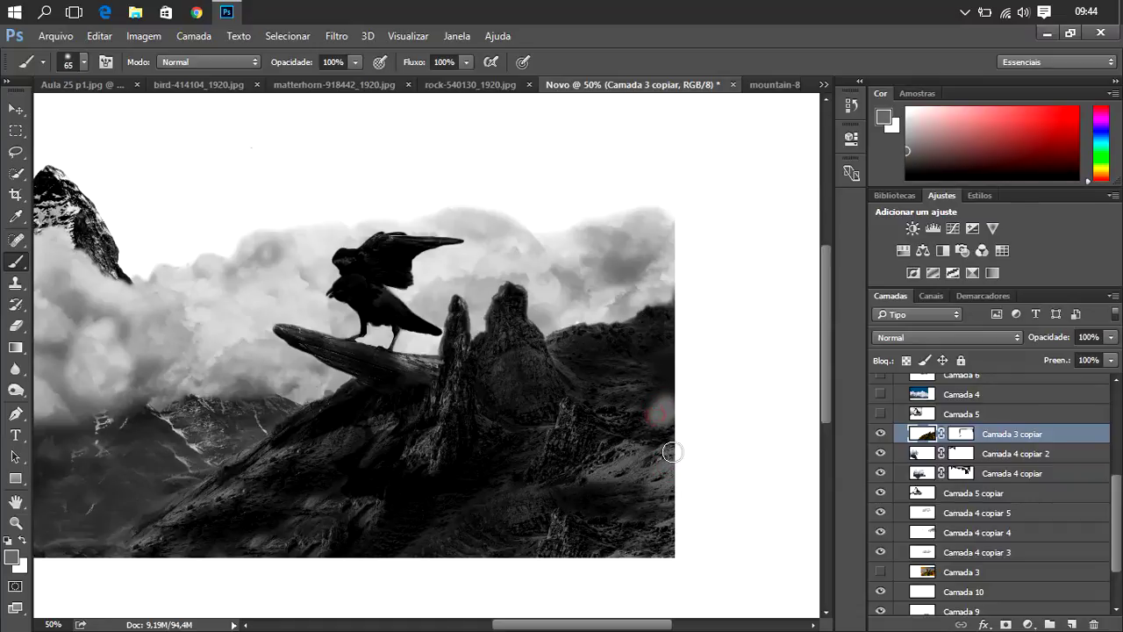
left_click(660, 433, "alt")
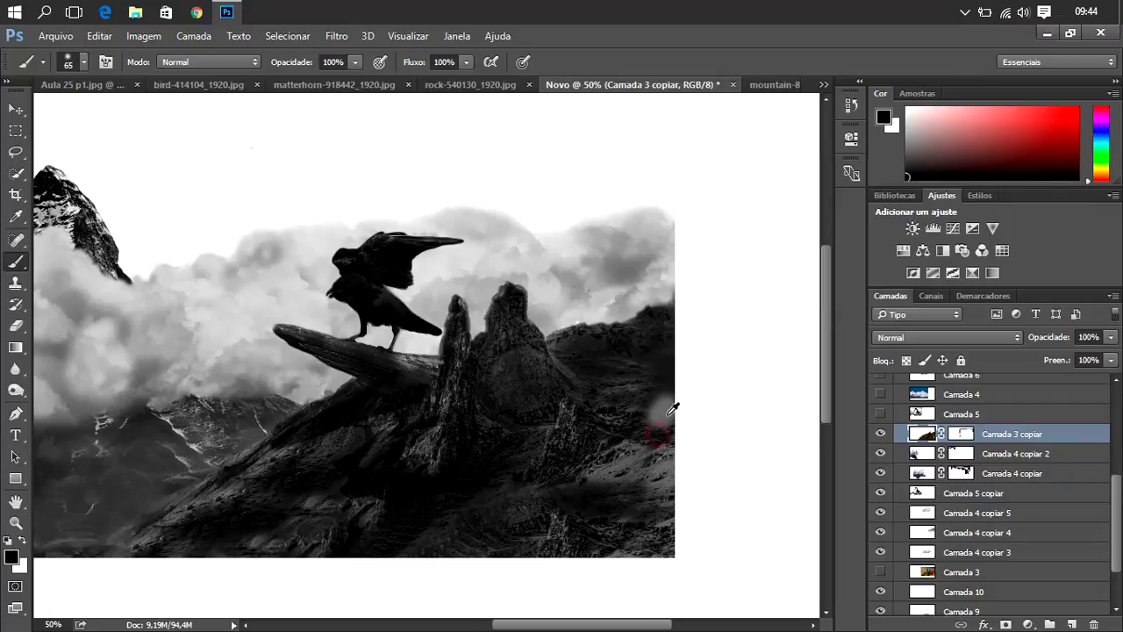
left_click_drag(667, 409, 658, 409)
scroll(992, 491, "down", 2)
left_click(664, 407)
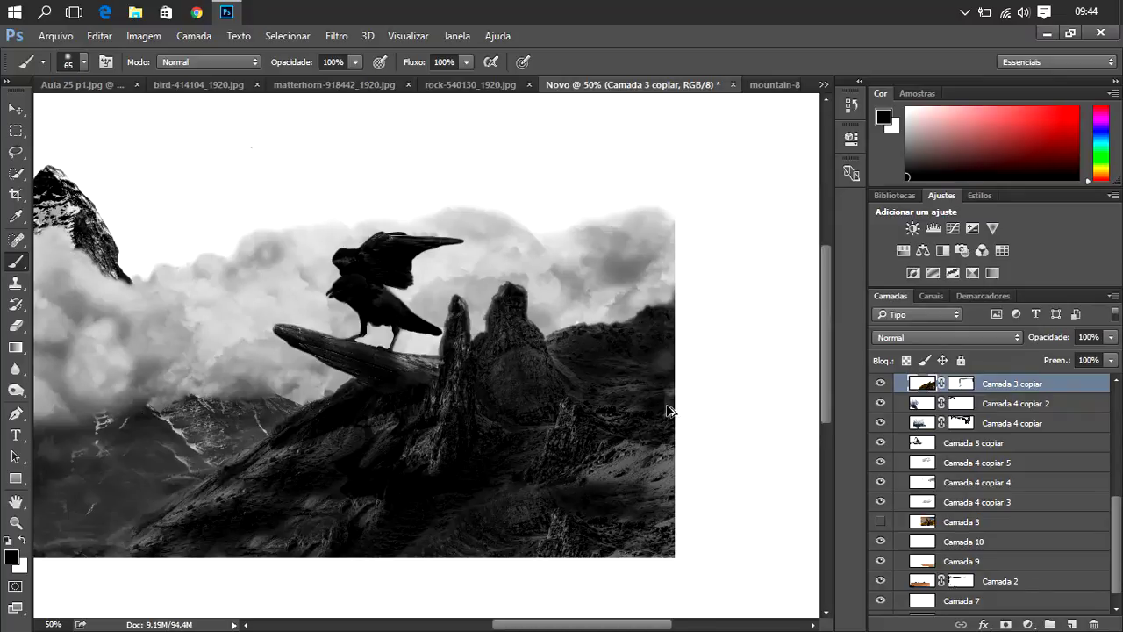
left_click(664, 360)
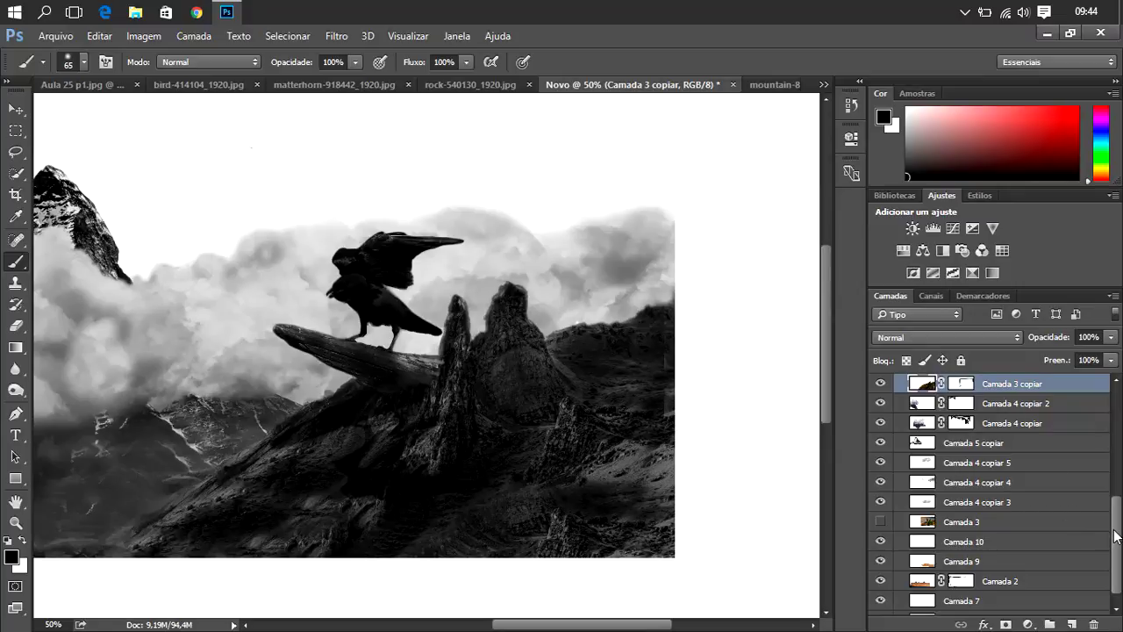
left_click_drag(1115, 531, 1121, 449)
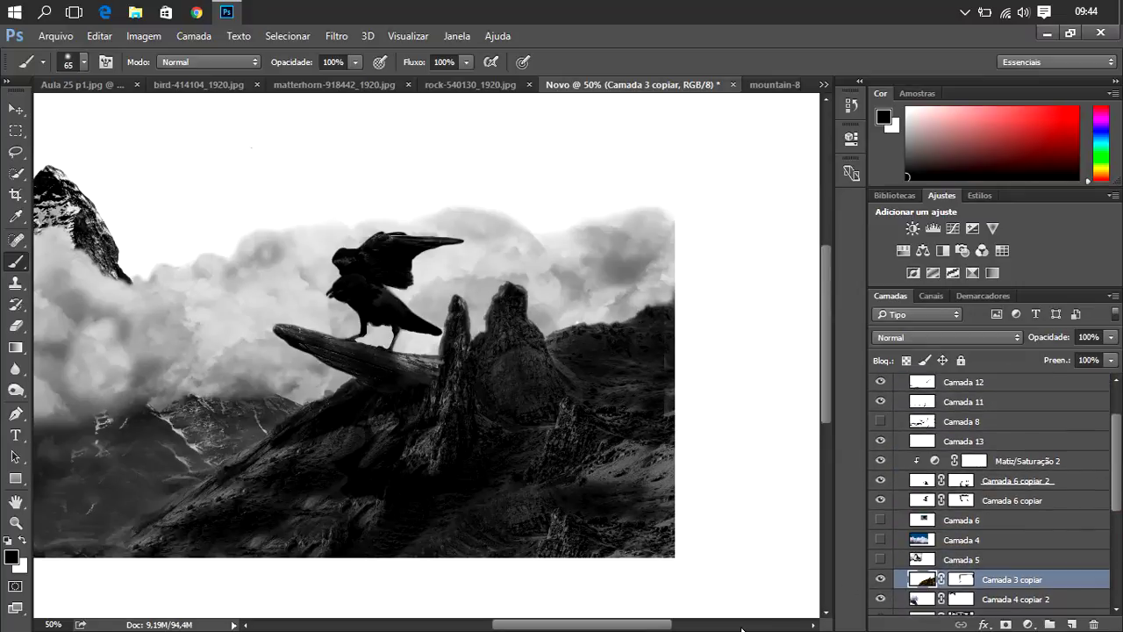
left_click_drag(649, 625, 593, 624)
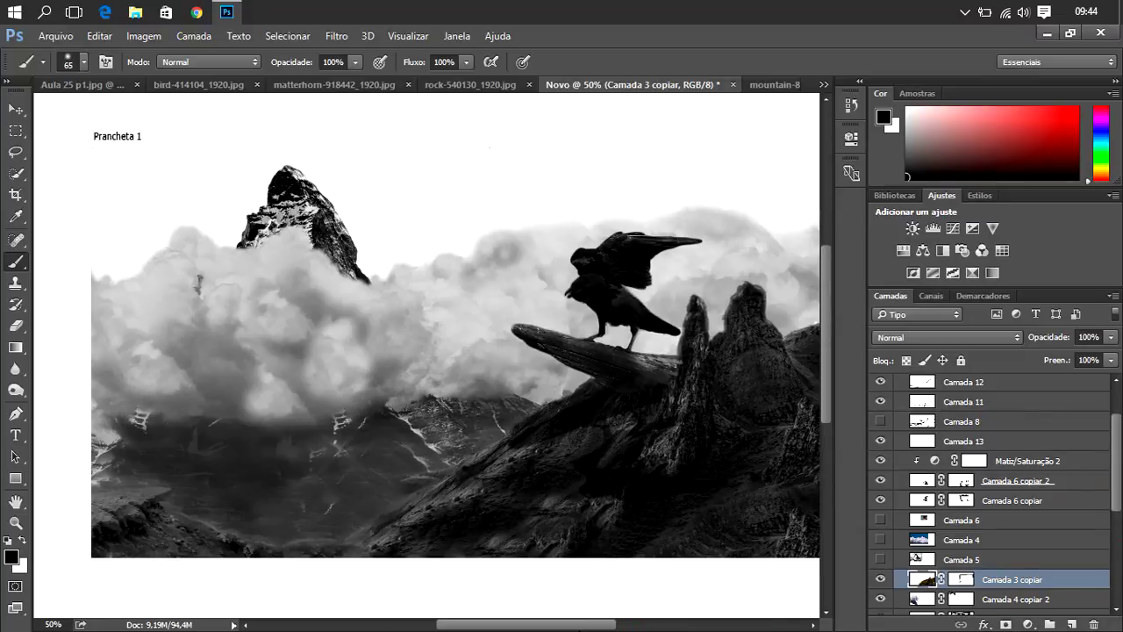
mouse_move(580, 625)
left_mouse_down()
mouse_move(620, 628)
mouse_move(573, 629)
left_mouse_up()
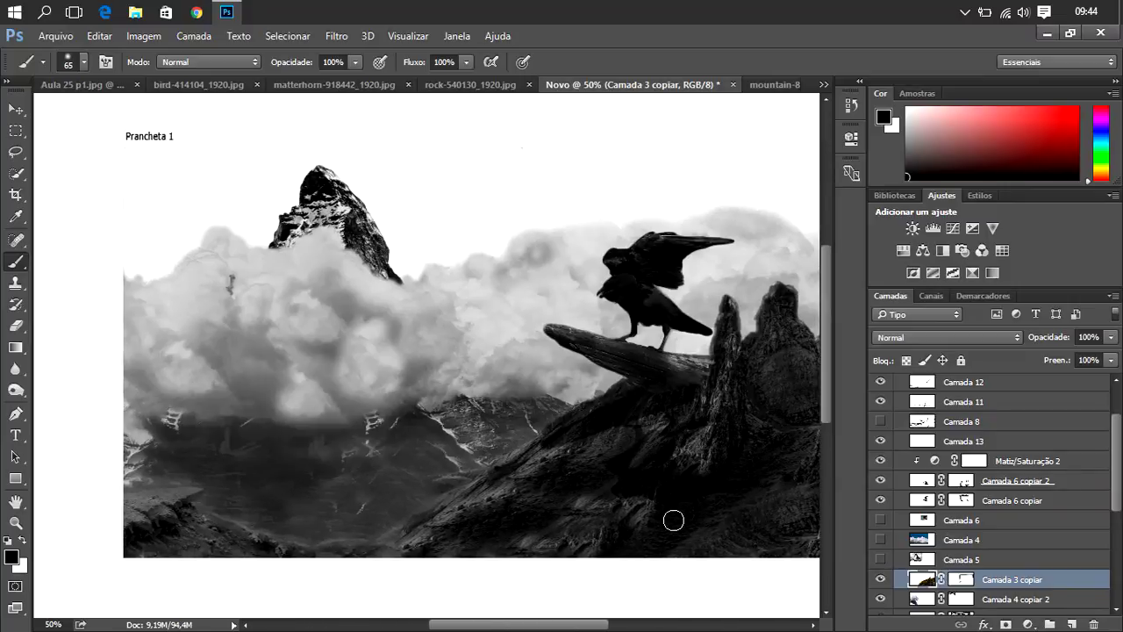
scroll(1115, 487, "down", 1)
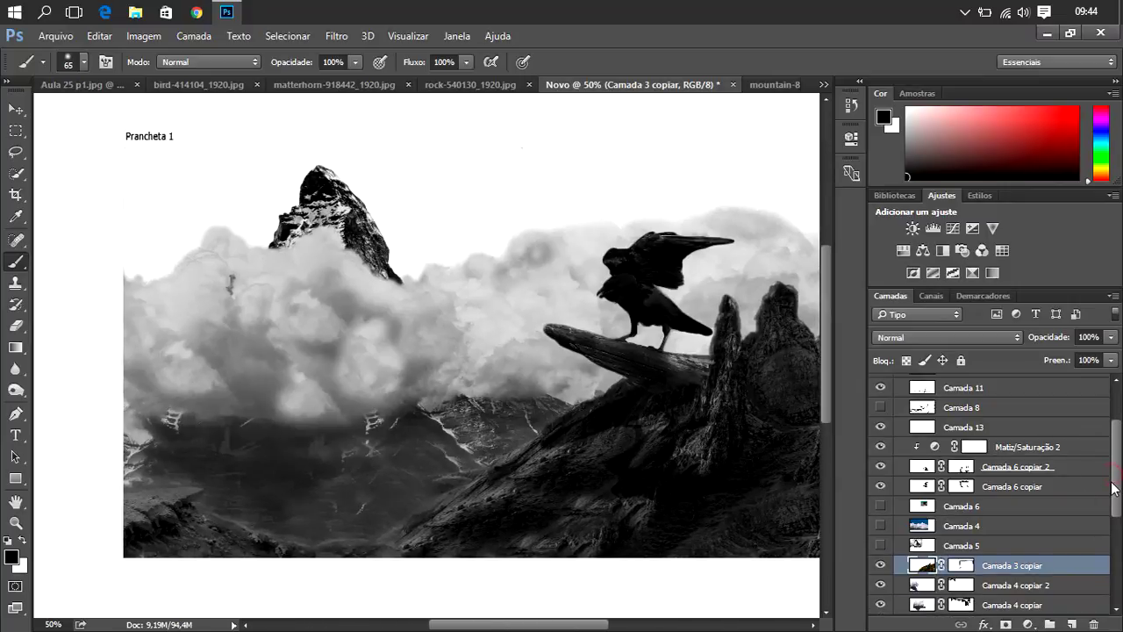
scroll(1113, 487, "up", 1)
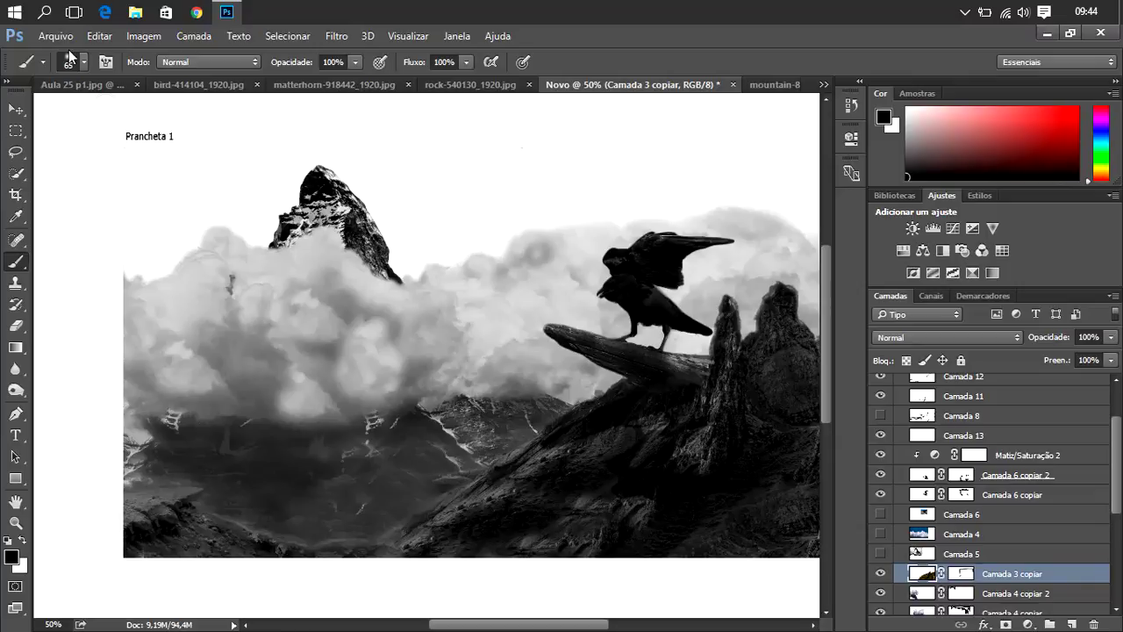
- Drag the Aula 25 p1.jpg cloudy sky onto the composite document
left_click(64, 85)
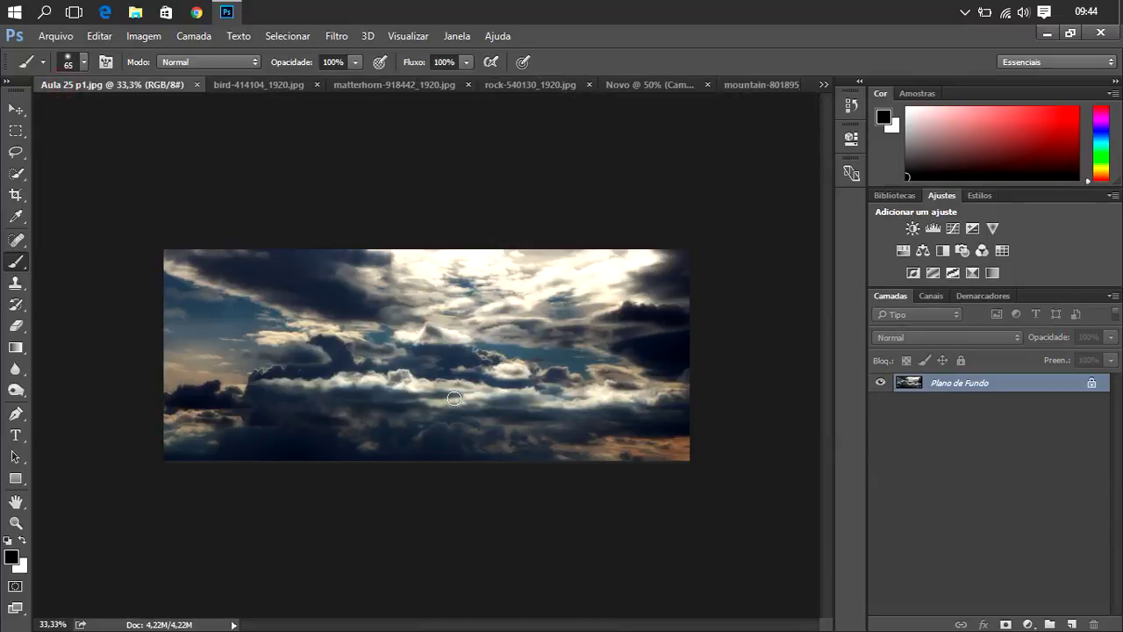
left_click(17, 111)
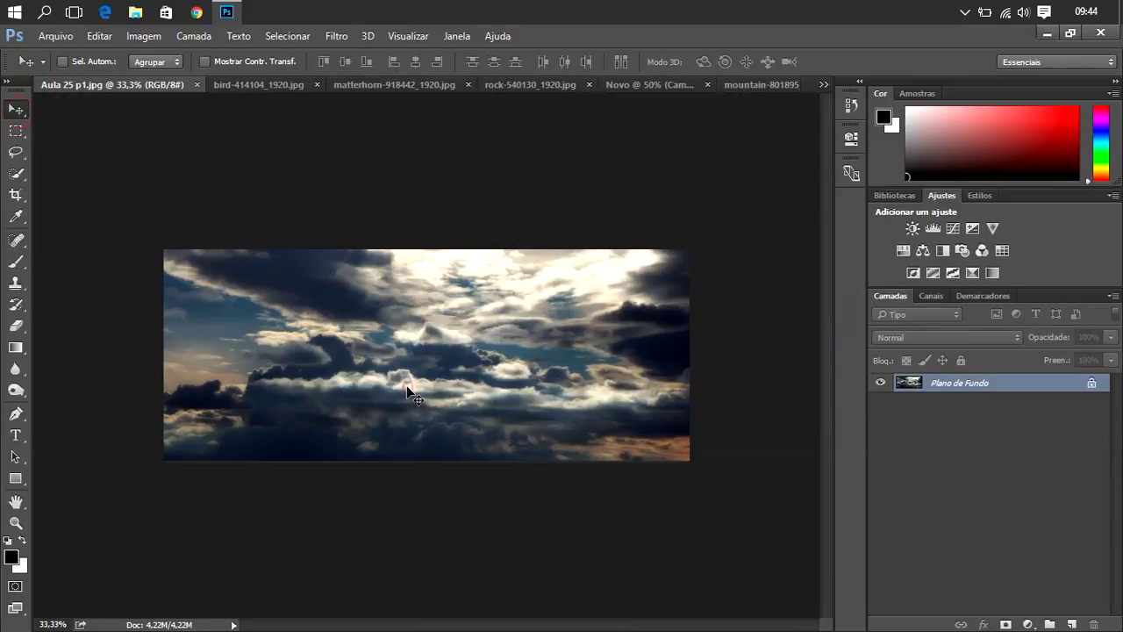
mouse_move(411, 393)
left_mouse_down()
mouse_move(612, 92)
mouse_move(518, 180)
mouse_move(474, 196)
left_mouse_up()
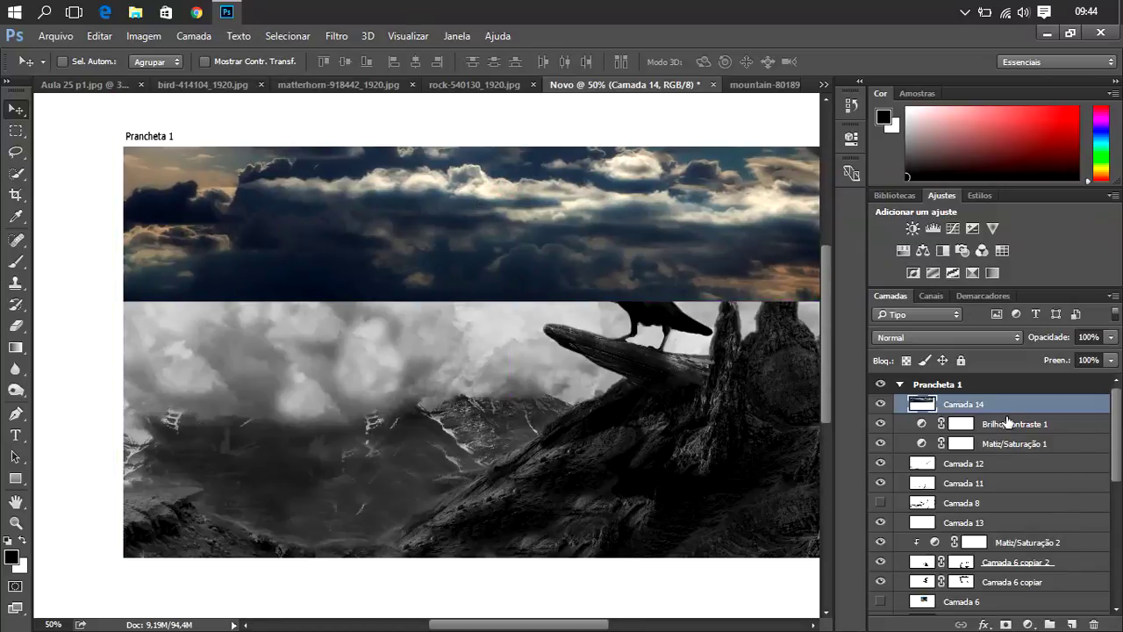
- Move Camada 14 down the layer stack to below Camada 2
left_click_drag(1006, 407, 1005, 604)
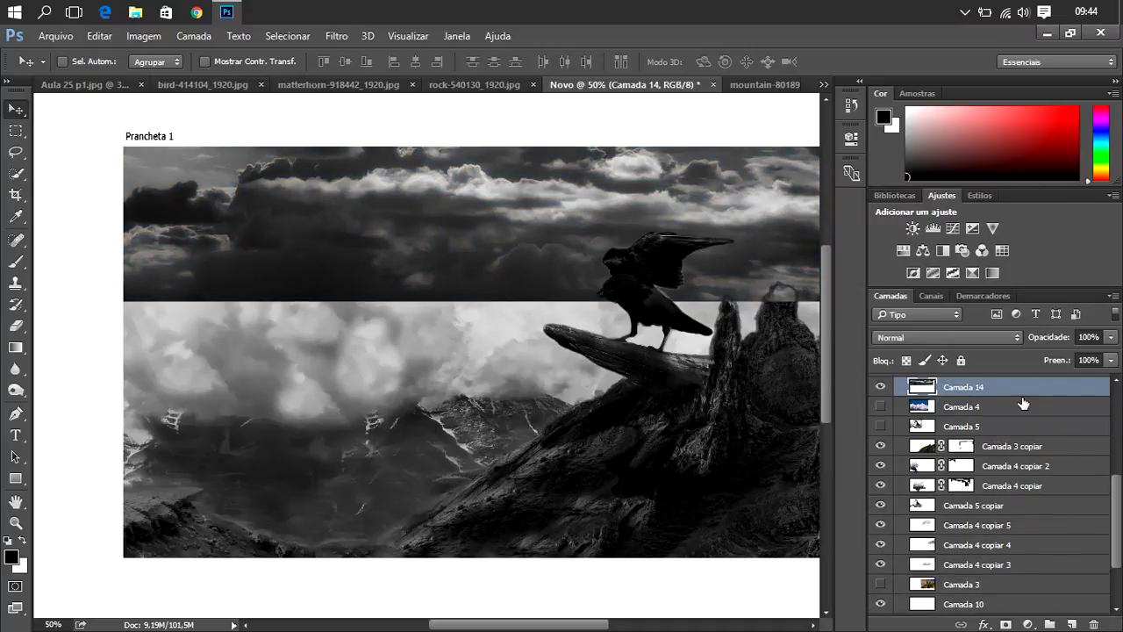
left_click_drag(1015, 396, 1009, 597)
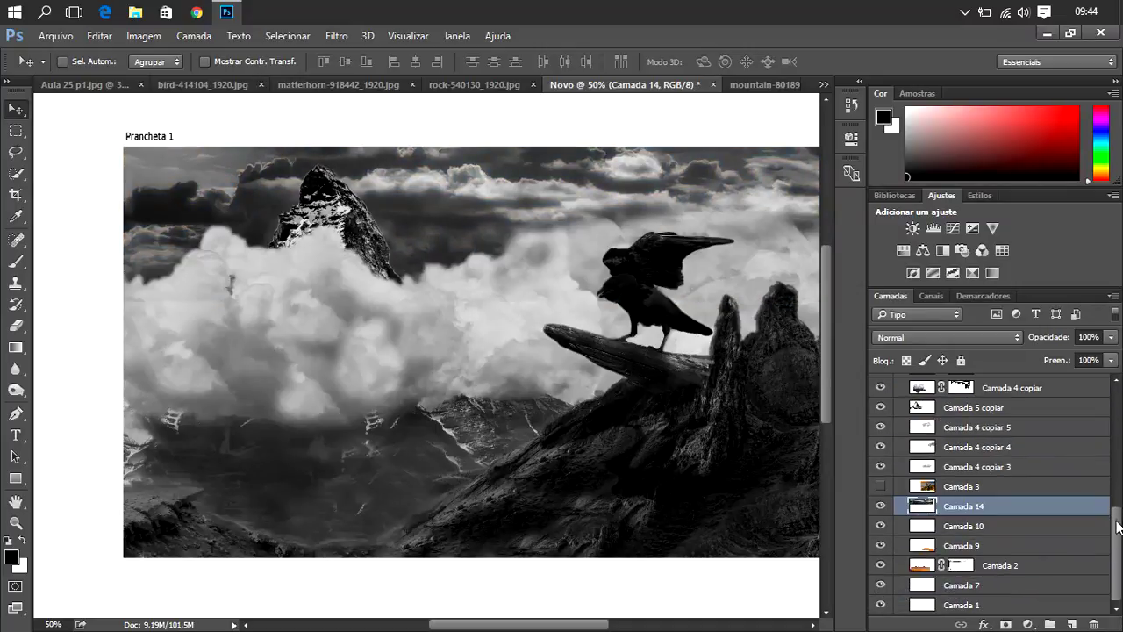
left_click_drag(996, 510, 993, 568)
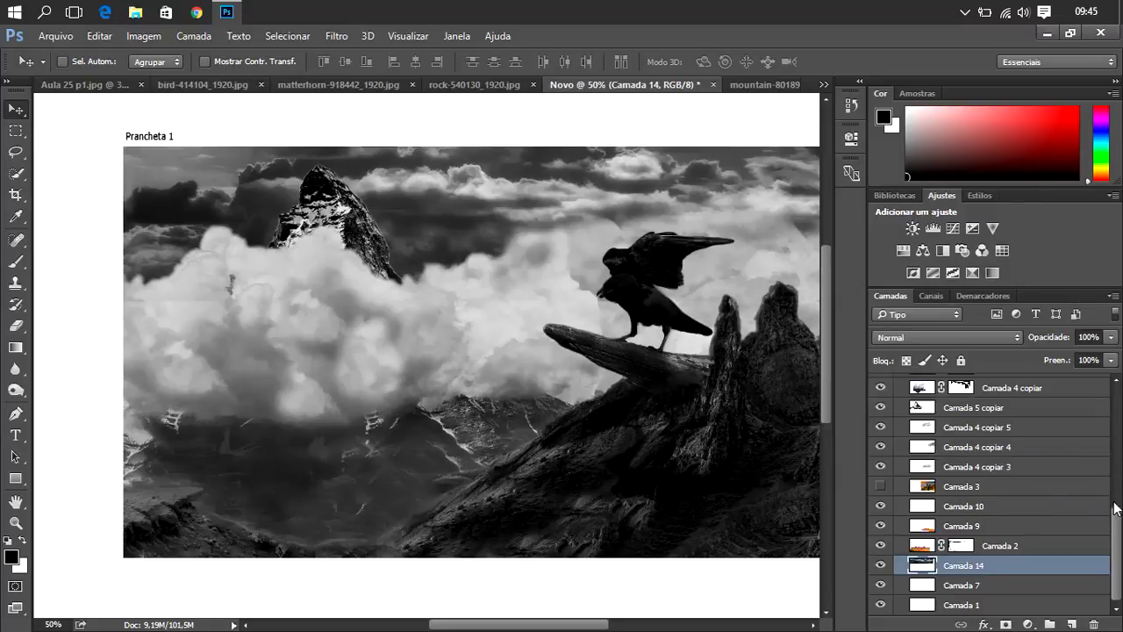
- Add a Hue/Saturation adjustment layer above Camada 5 copiar
scroll(1114, 516, "up", 1)
scroll(1114, 516, "up", 2)
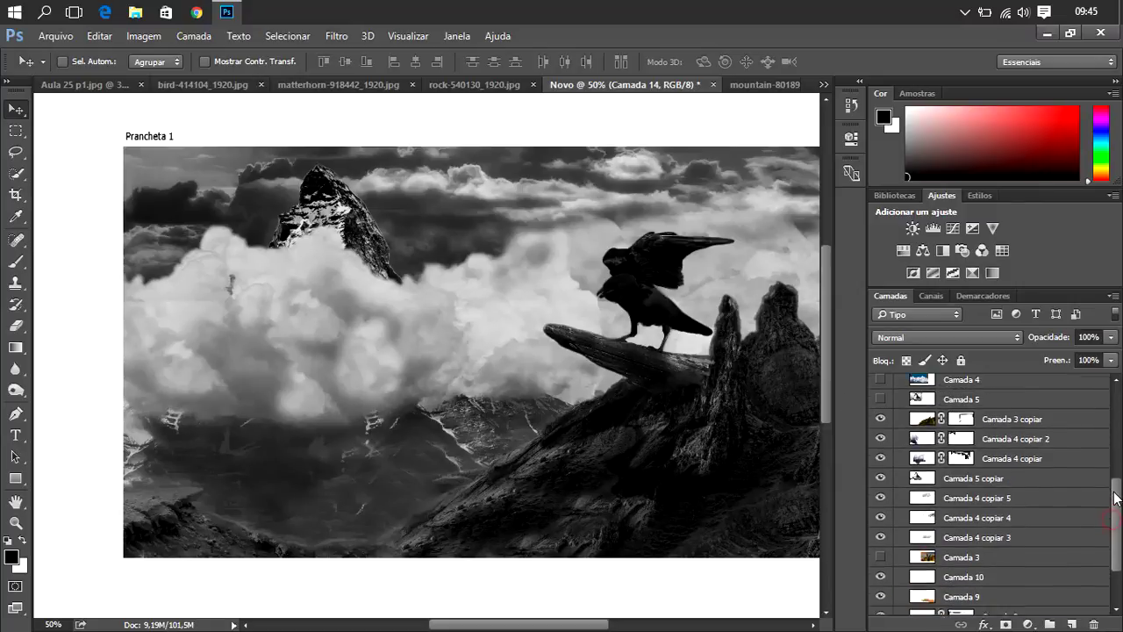
left_click(912, 402)
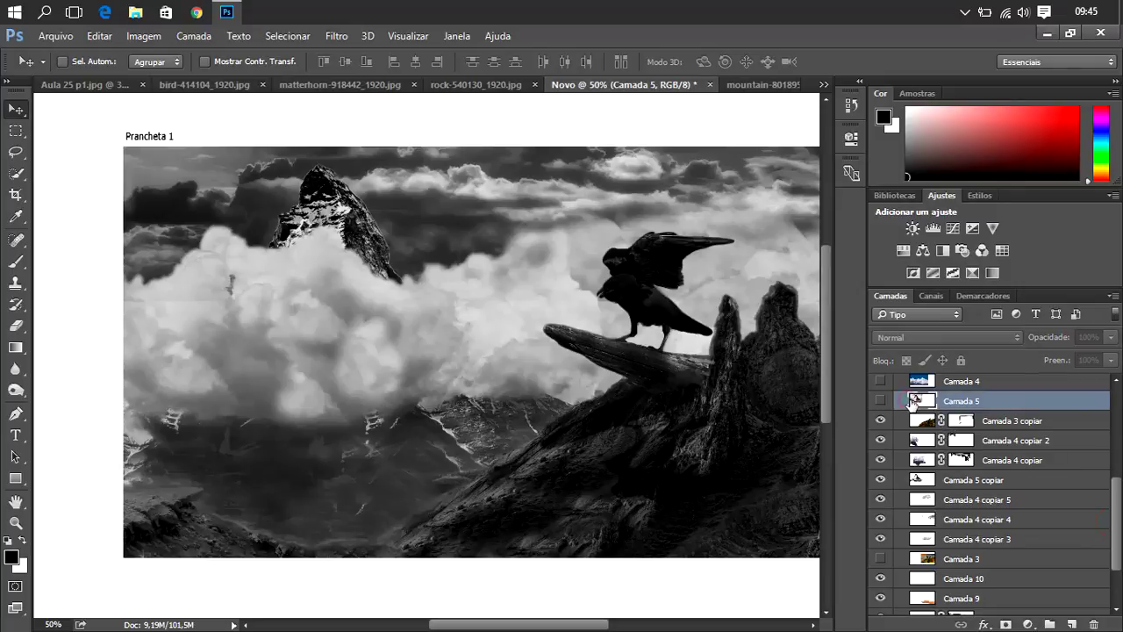
left_click(918, 479)
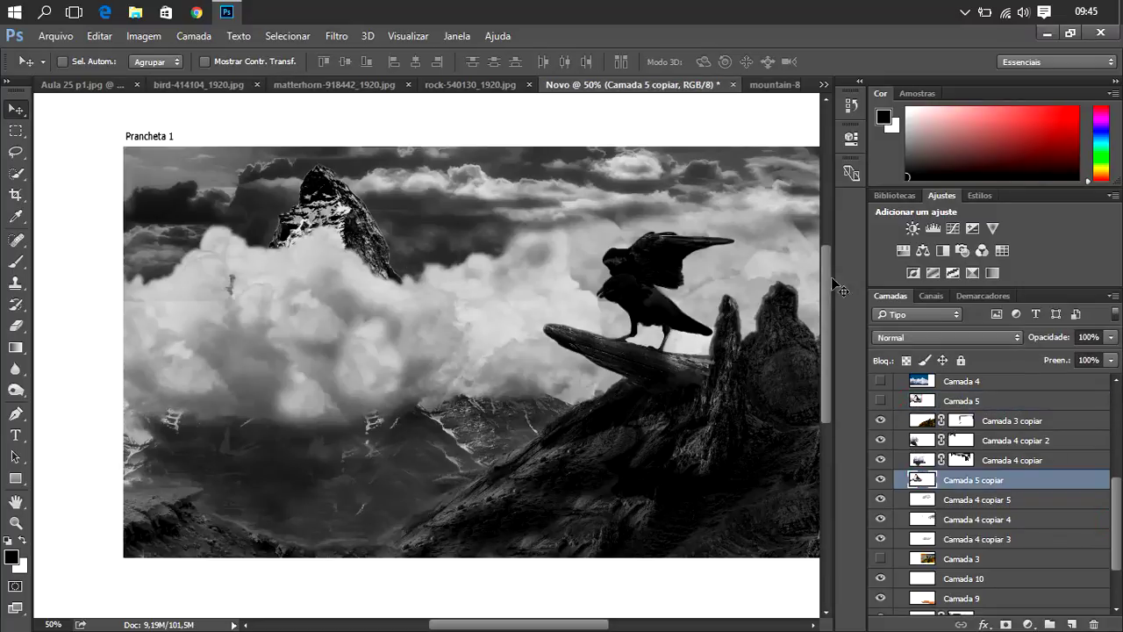
left_click(902, 251)
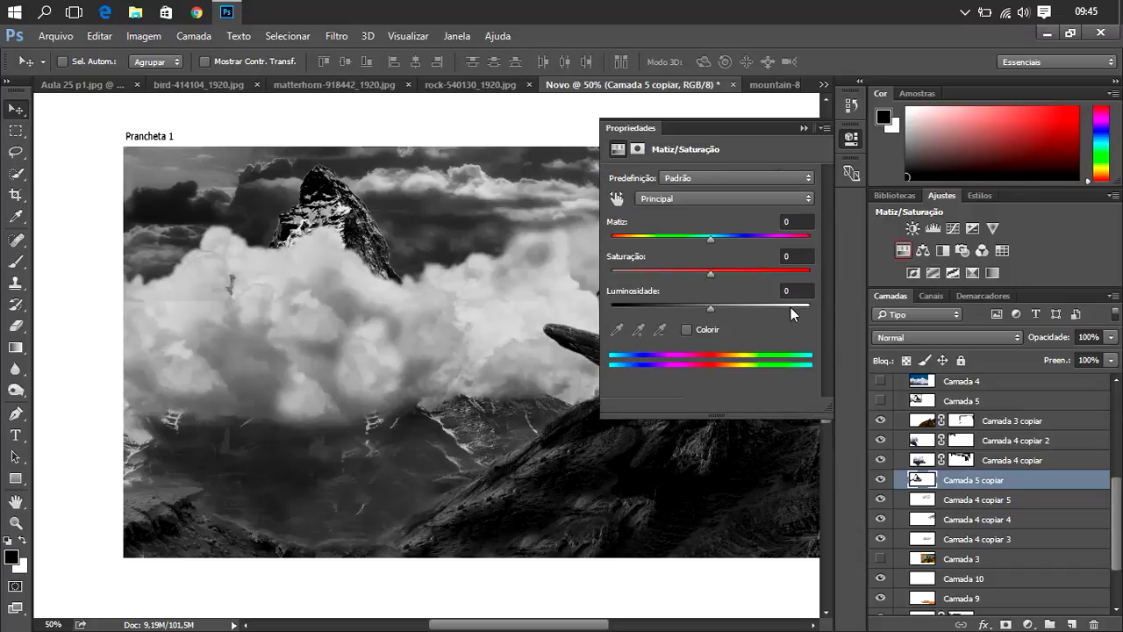
- Set the Hue/Saturation Lightness to +10 and clip it to Camada 5 copiar
left_click_drag(682, 308, 746, 310)
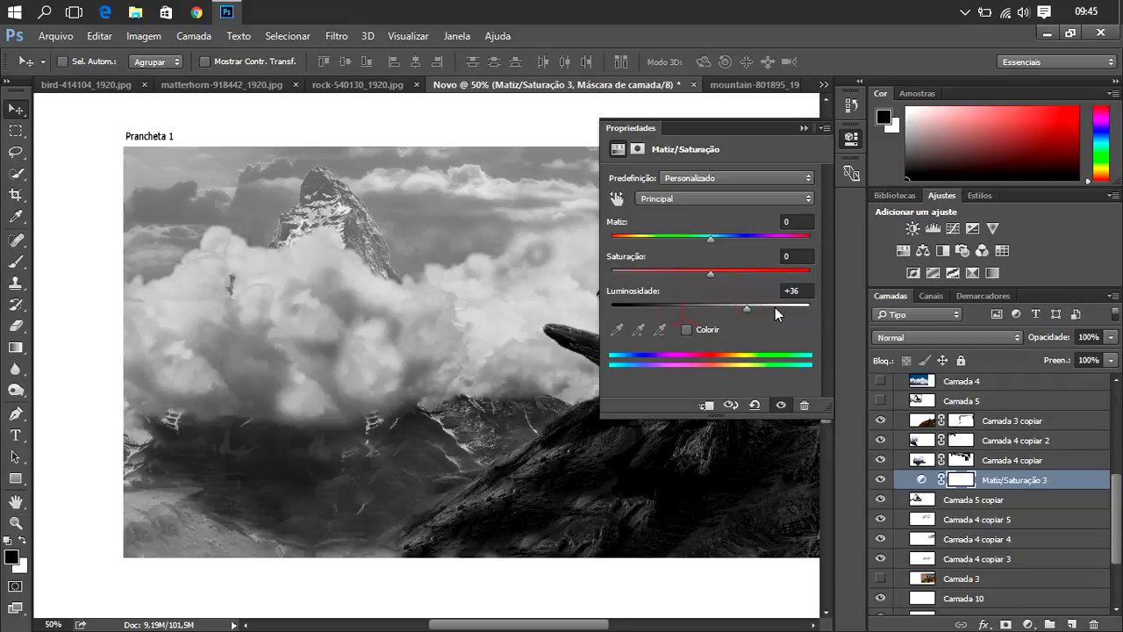
left_click(738, 308)
left_click_drag(739, 307, 718, 308)
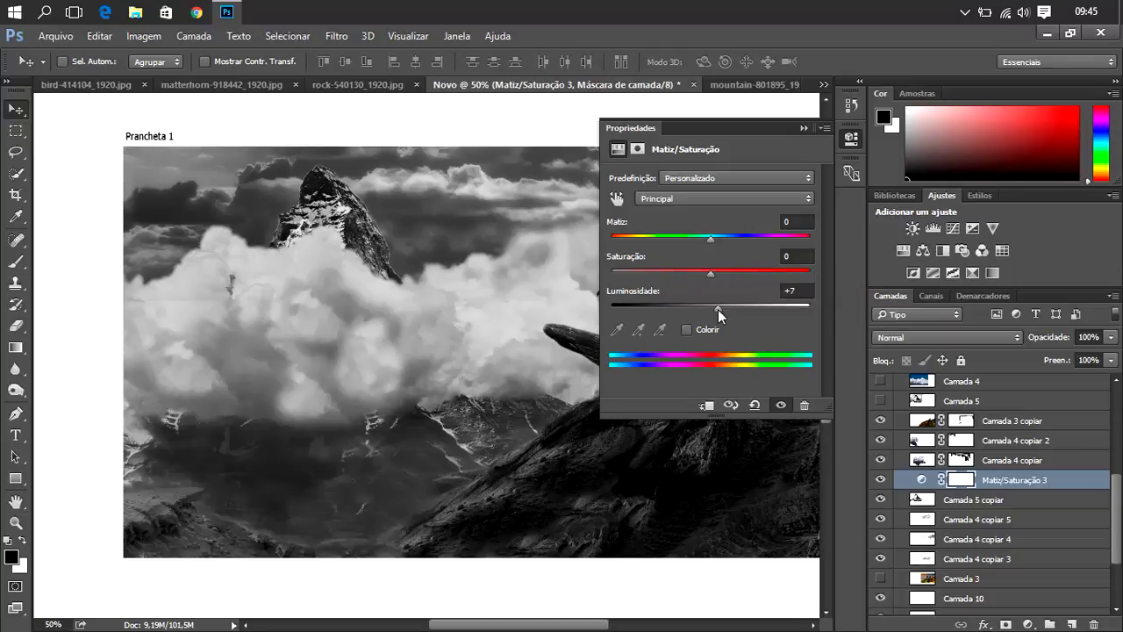
left_click(707, 406)
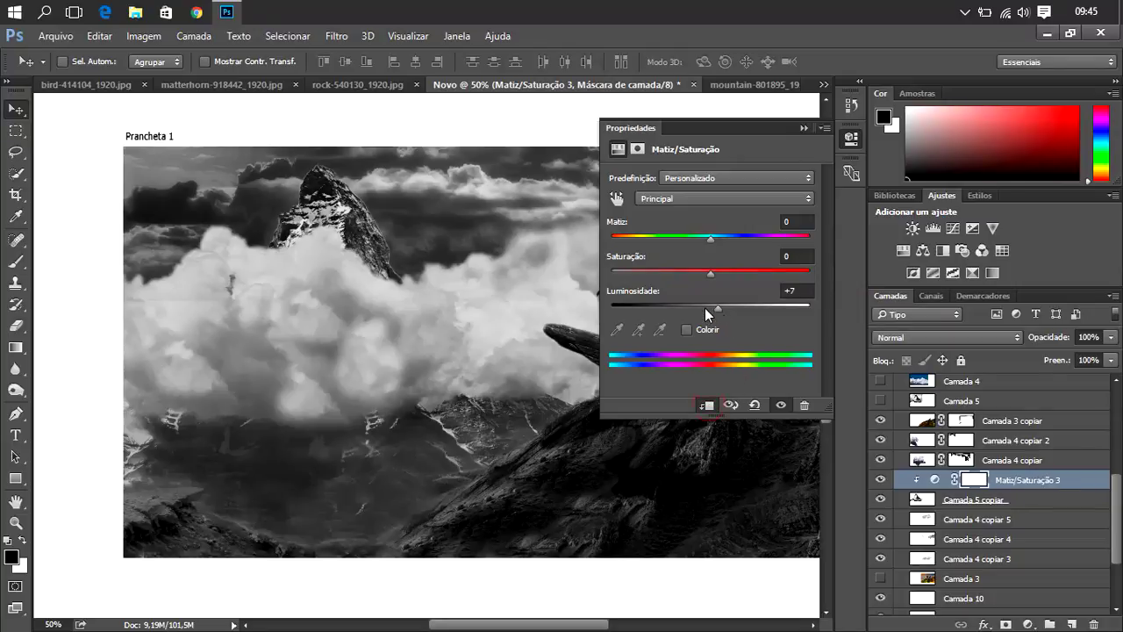
mouse_move(704, 308)
left_mouse_down()
mouse_move(658, 307)
mouse_move(767, 306)
mouse_move(720, 307)
left_mouse_up()
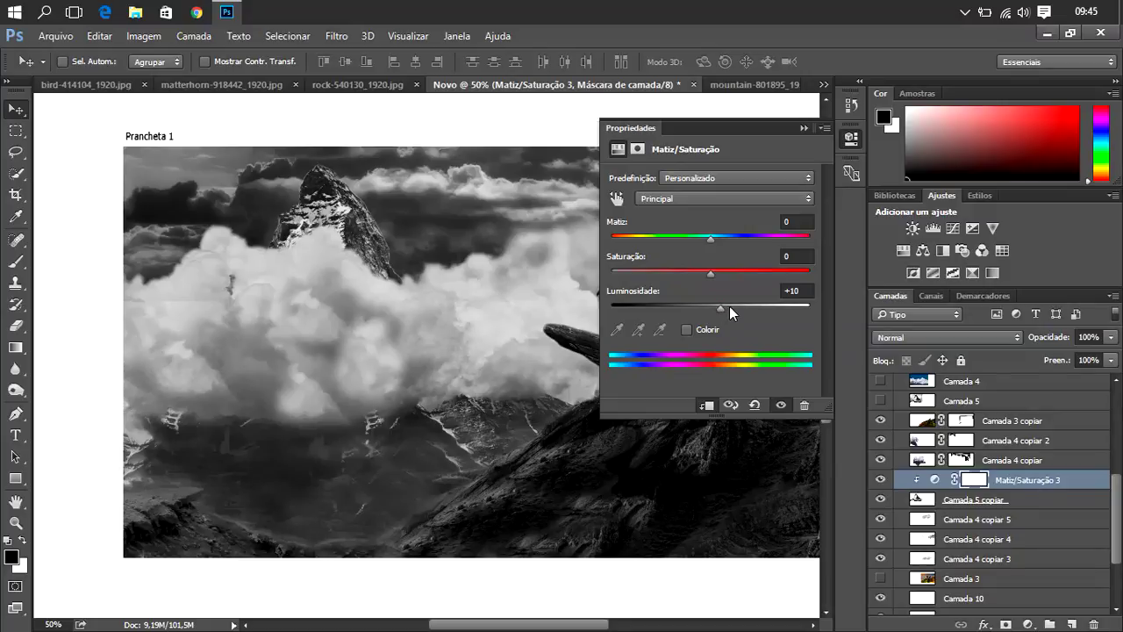
left_click(708, 406)
left_click(707, 406)
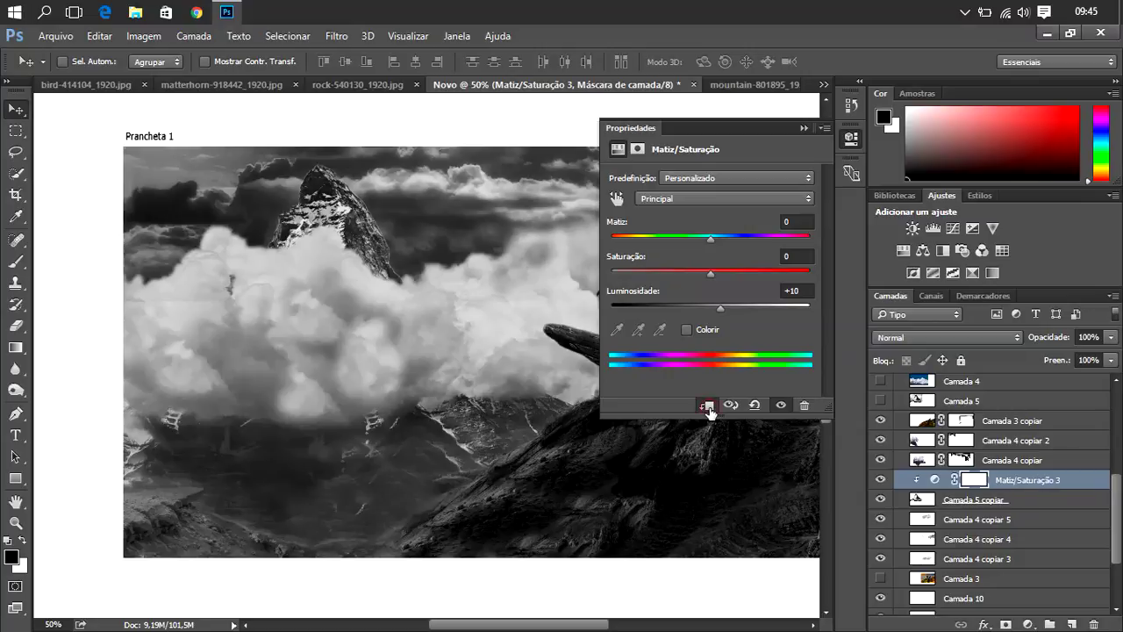
left_click(802, 129)
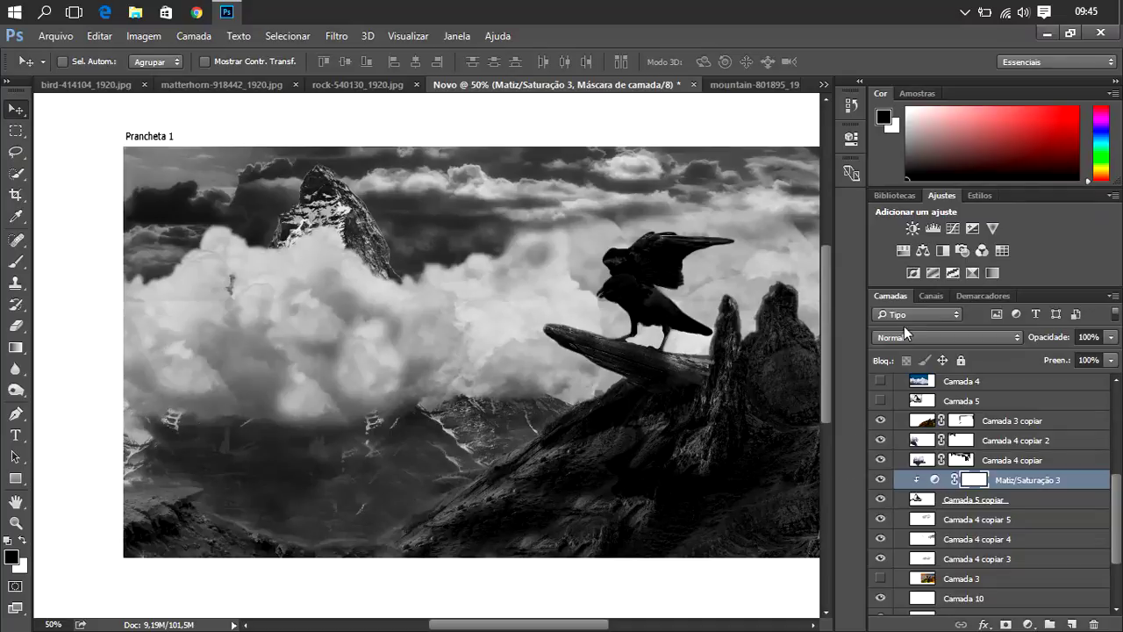
- Add an unclipped Brightness/Contrast adjustment with Brightness 0 and Contrast -40
left_click(913, 228)
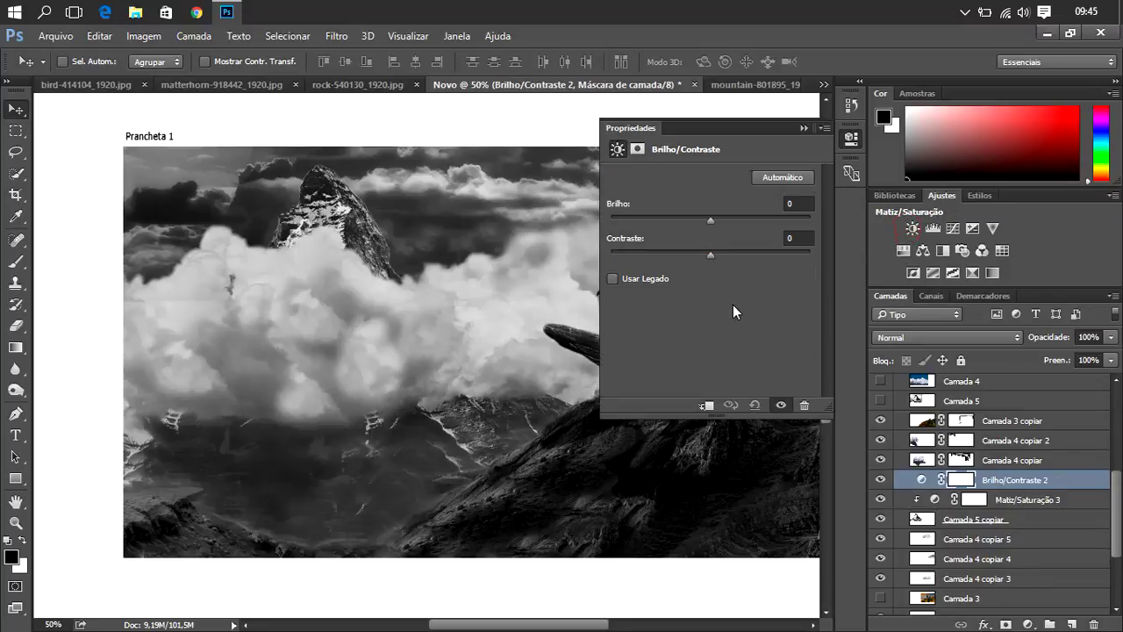
left_click(707, 406)
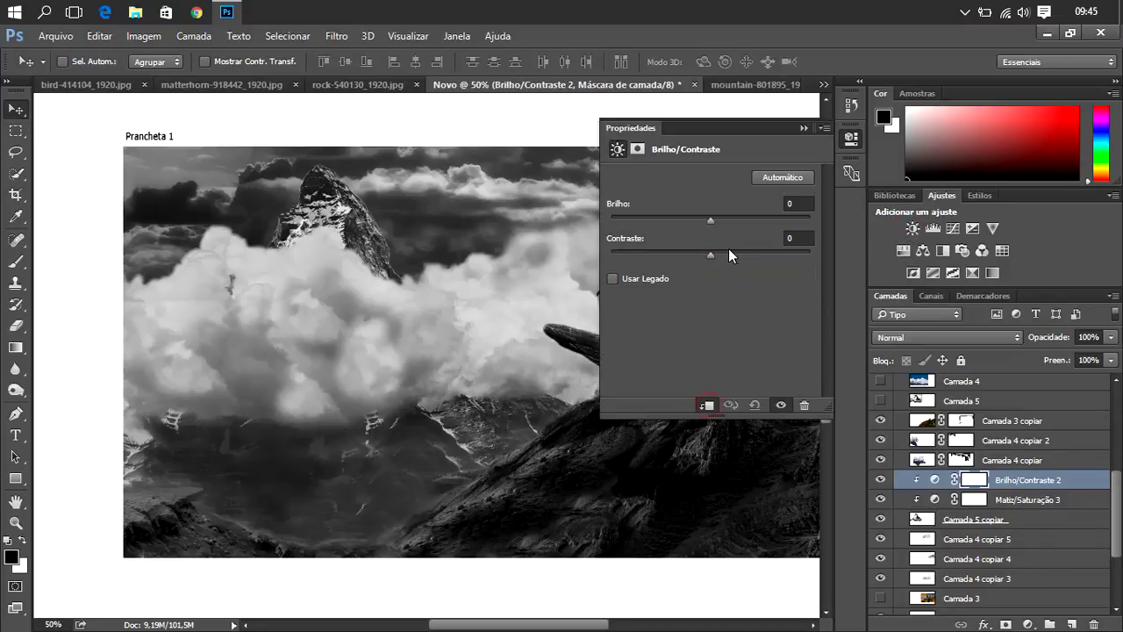
left_click(728, 252)
left_click(706, 407)
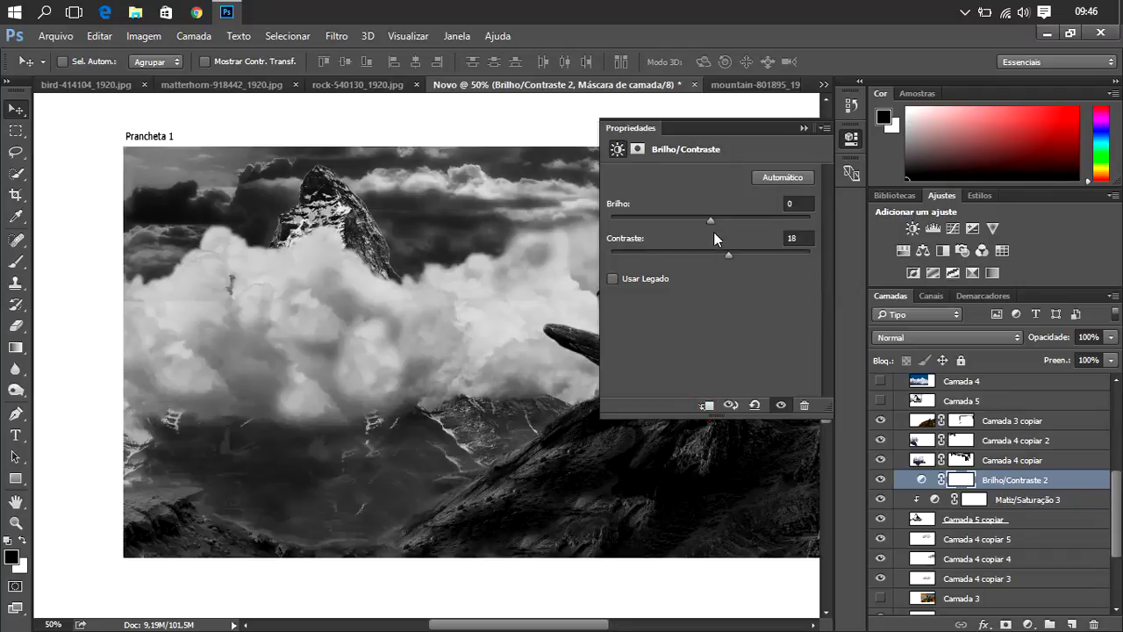
left_click_drag(710, 254, 673, 256)
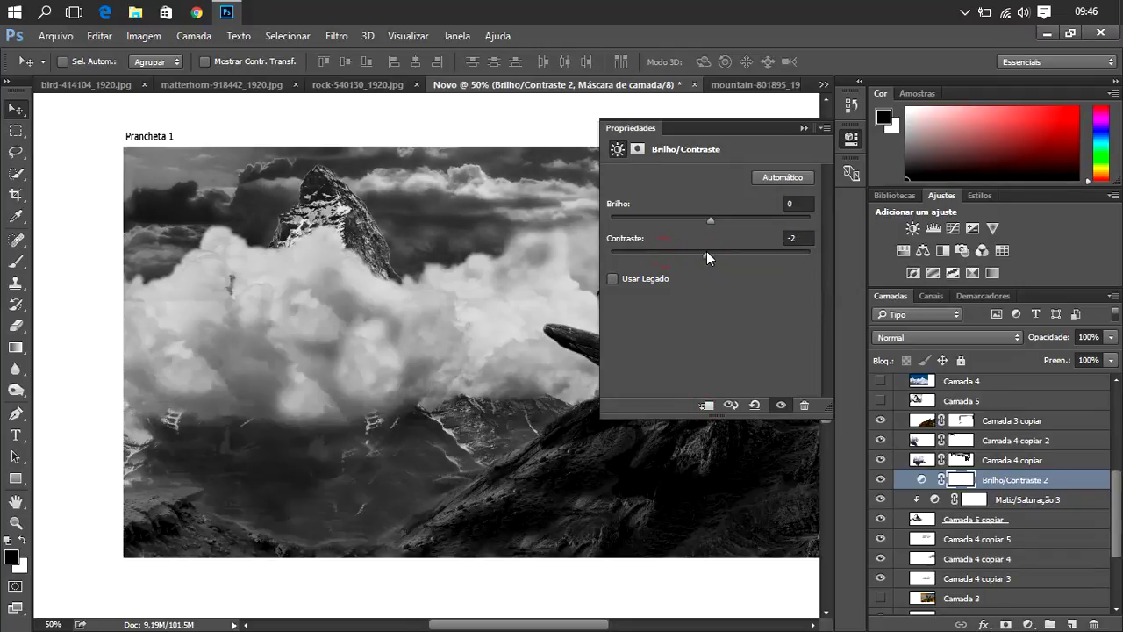
left_click_drag(707, 256, 708, 255)
left_click(665, 253)
left_click_drag(649, 254, 632, 257)
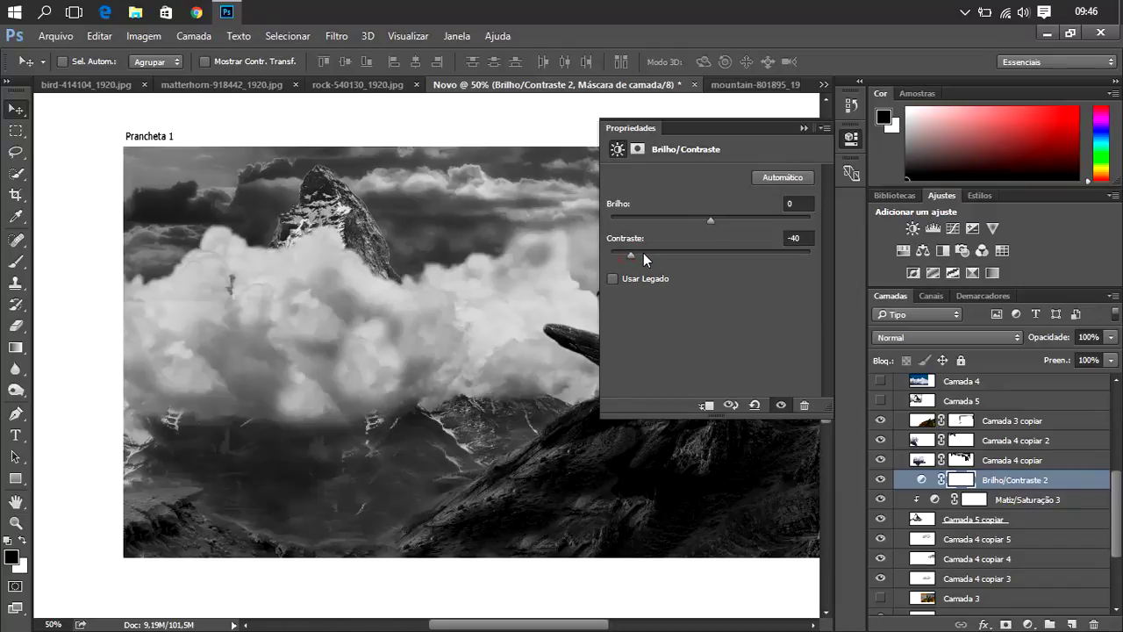
left_click(799, 129)
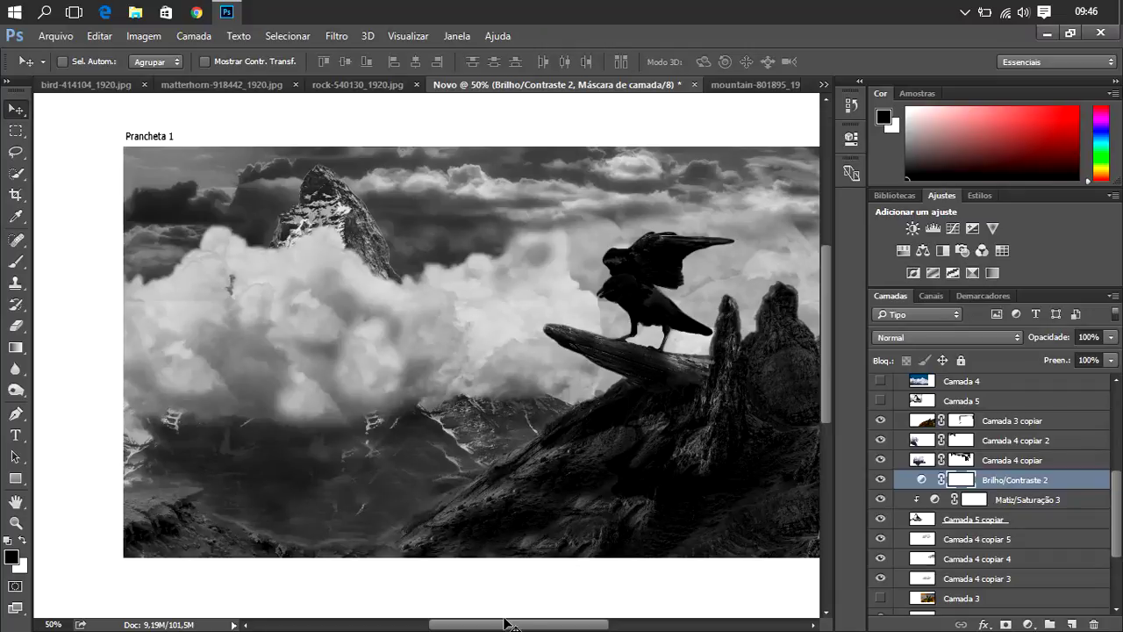
- Free-transform Camada 14, moving it right and down
mouse_move(509, 628)
left_mouse_down()
mouse_move(554, 630)
mouse_move(541, 628)
left_mouse_up()
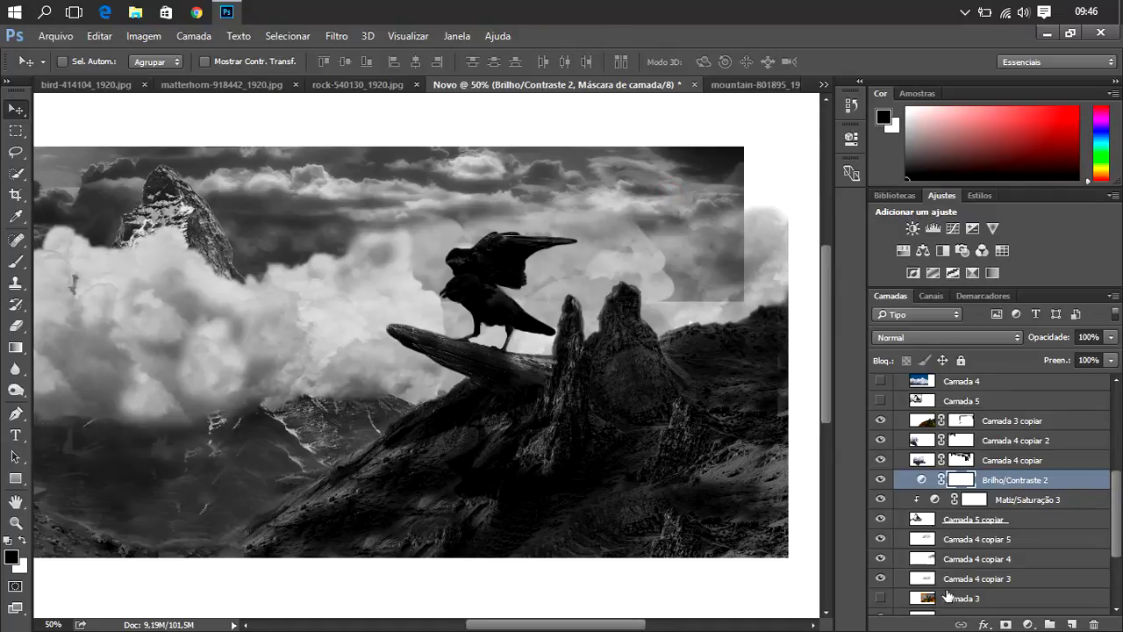
scroll(947, 579, "down", 3)
scroll(948, 593, "down", 2)
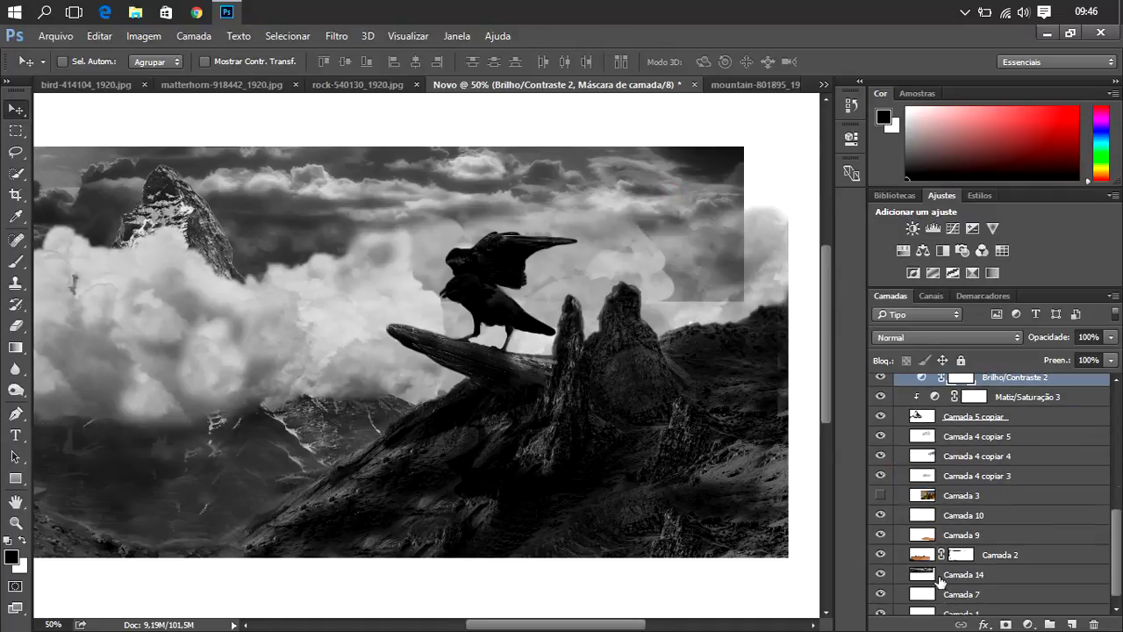
left_click(938, 574)
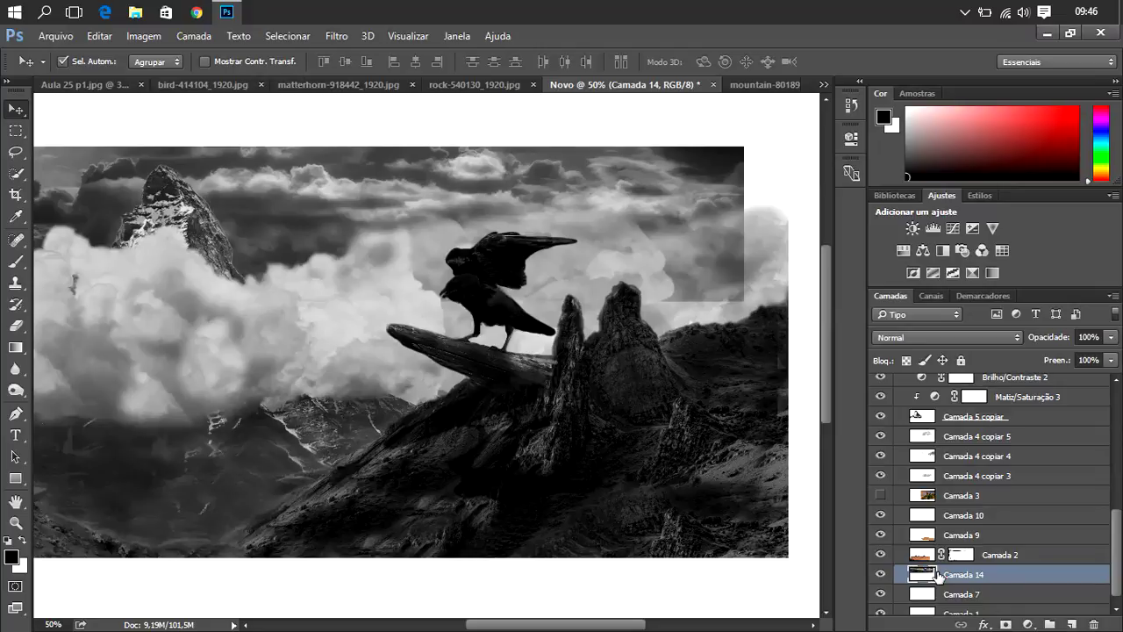
key("ctrl+t")
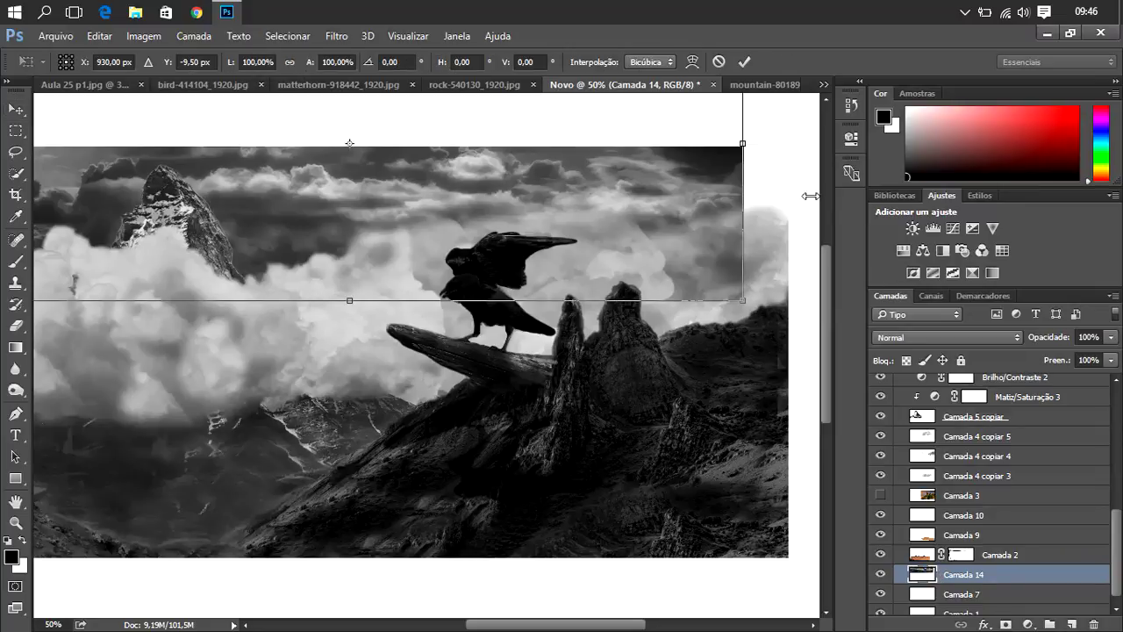
mouse_move(637, 185)
left_mouse_down()
mouse_move(685, 226)
mouse_move(672, 219)
left_mouse_up()
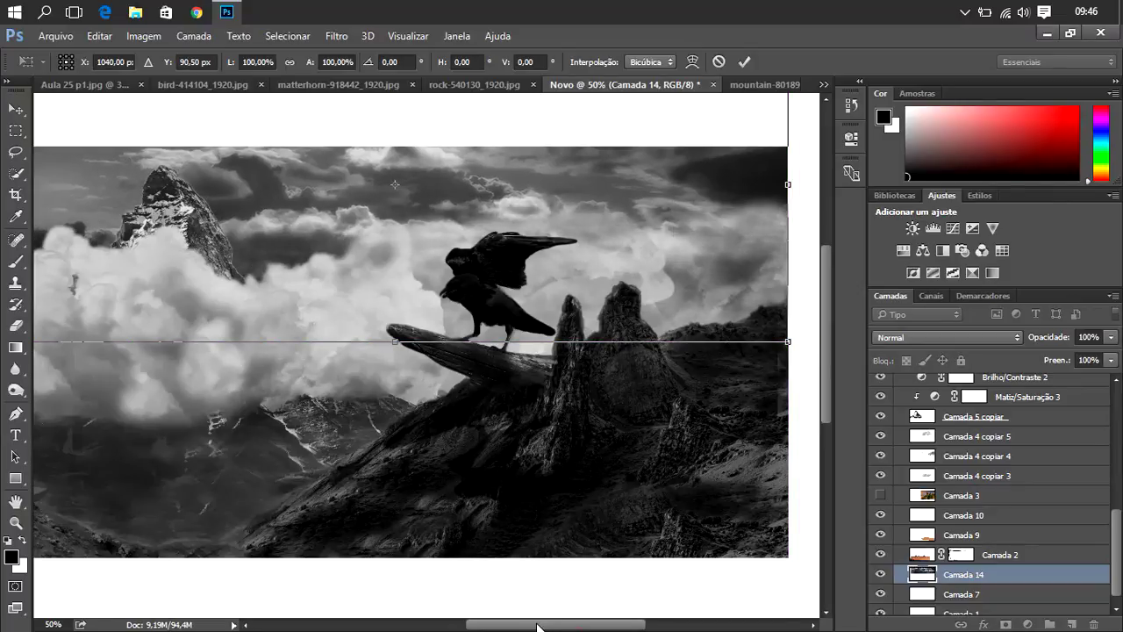
- Widen Camada 14's left edge to about 104% and apply the transform
left_click_drag(529, 625, 475, 624)
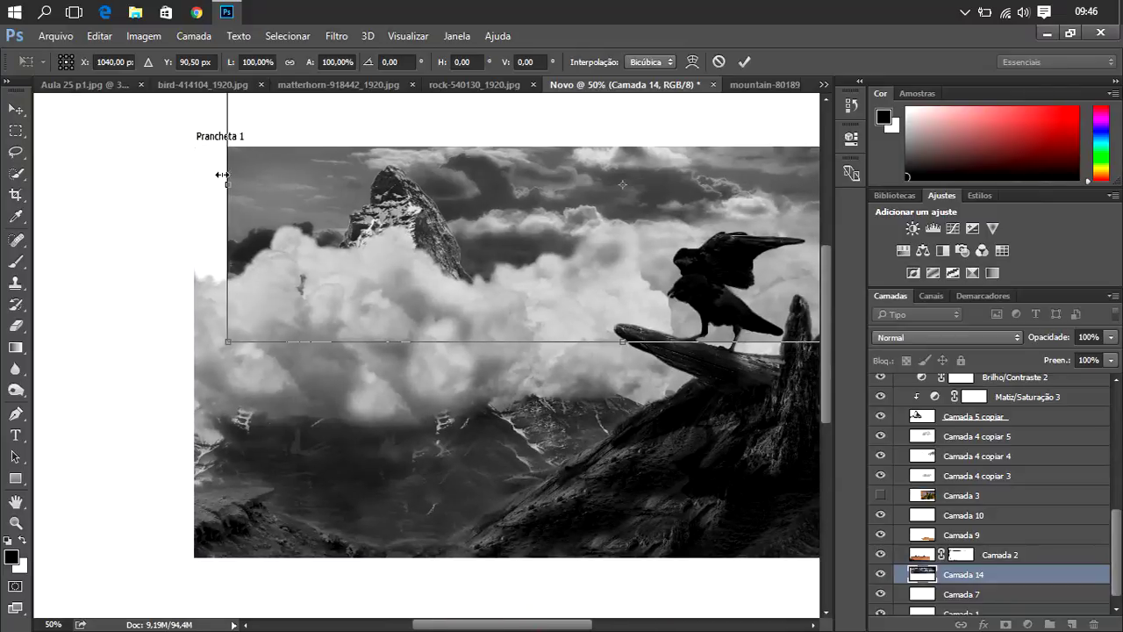
mouse_move(222, 183)
left_mouse_down()
mouse_move(172, 186)
mouse_move(191, 185)
left_mouse_up()
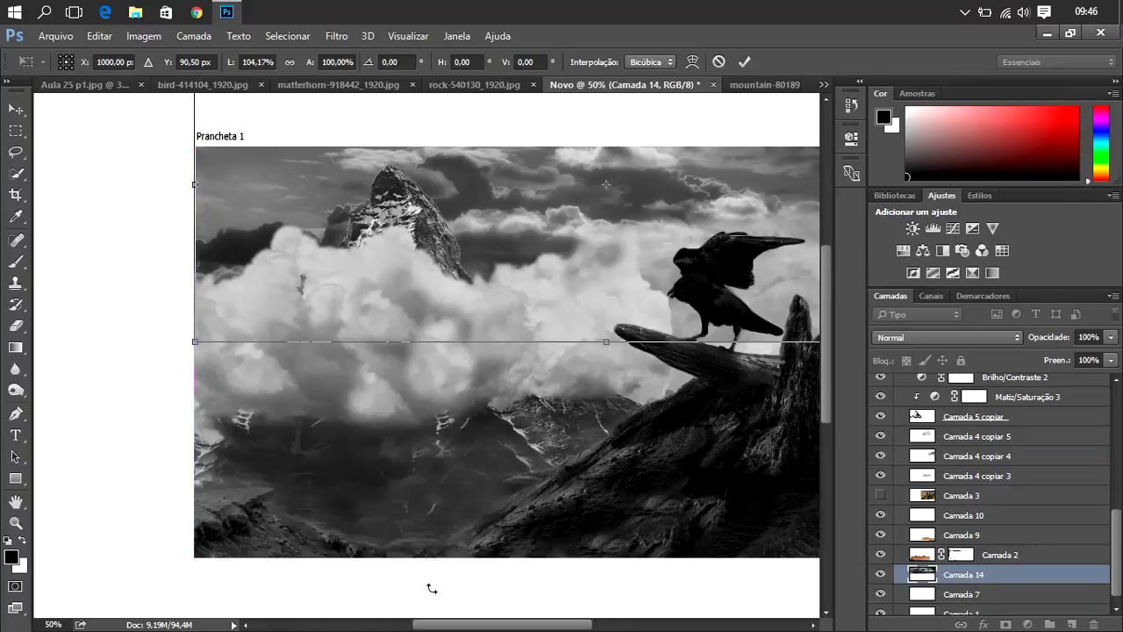
left_click_drag(457, 626, 530, 627)
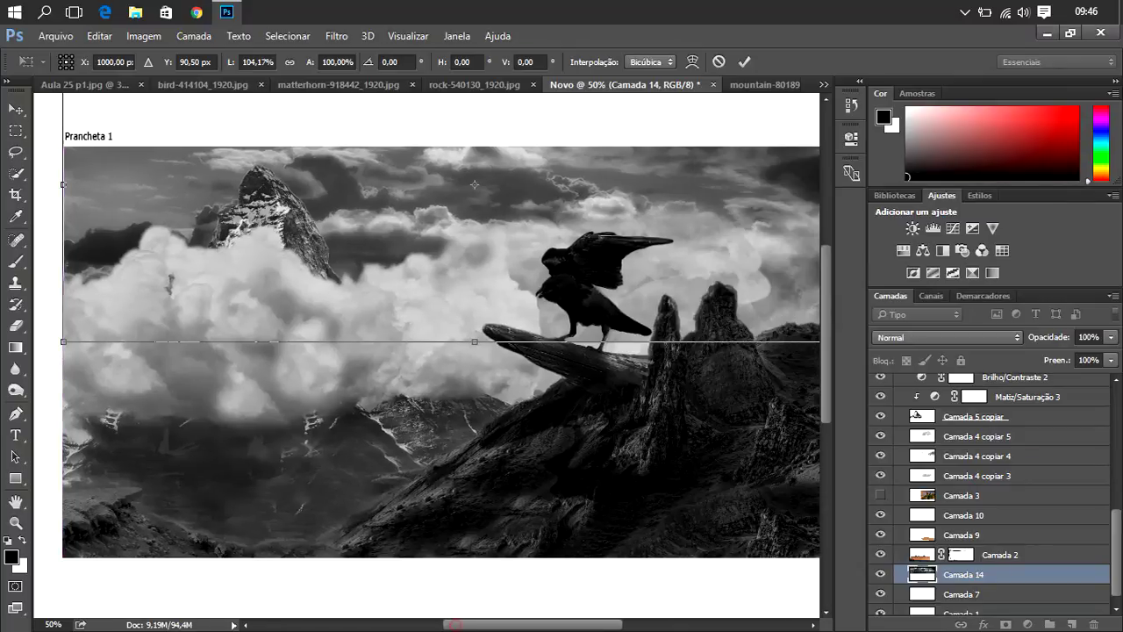
scroll(369, 351, "left", 2)
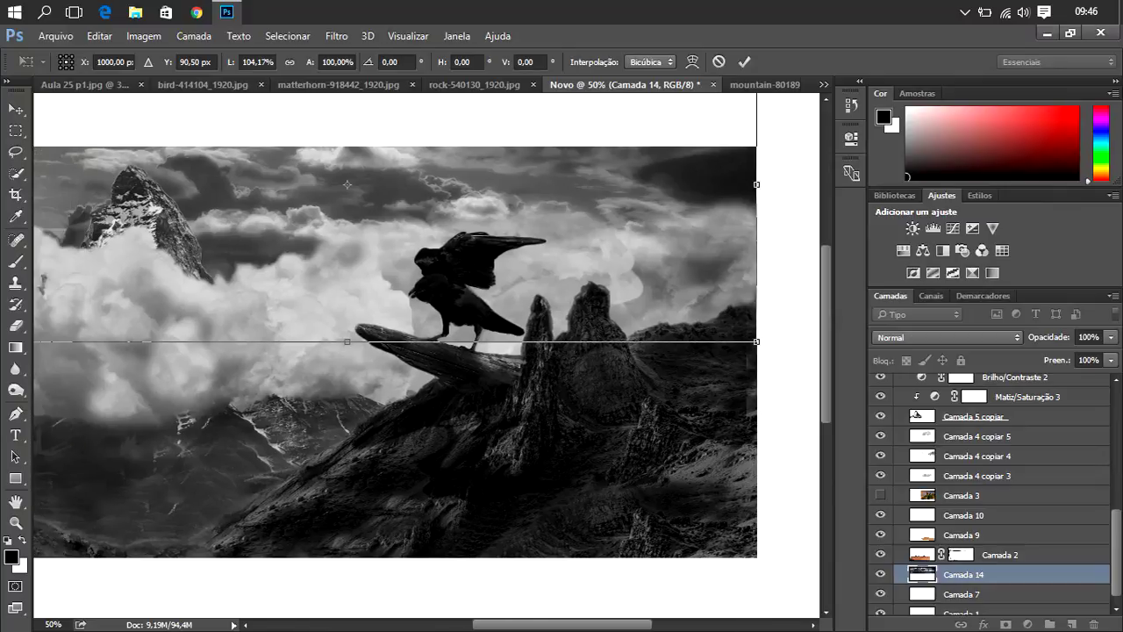
scroll(459, 517, "left", 1)
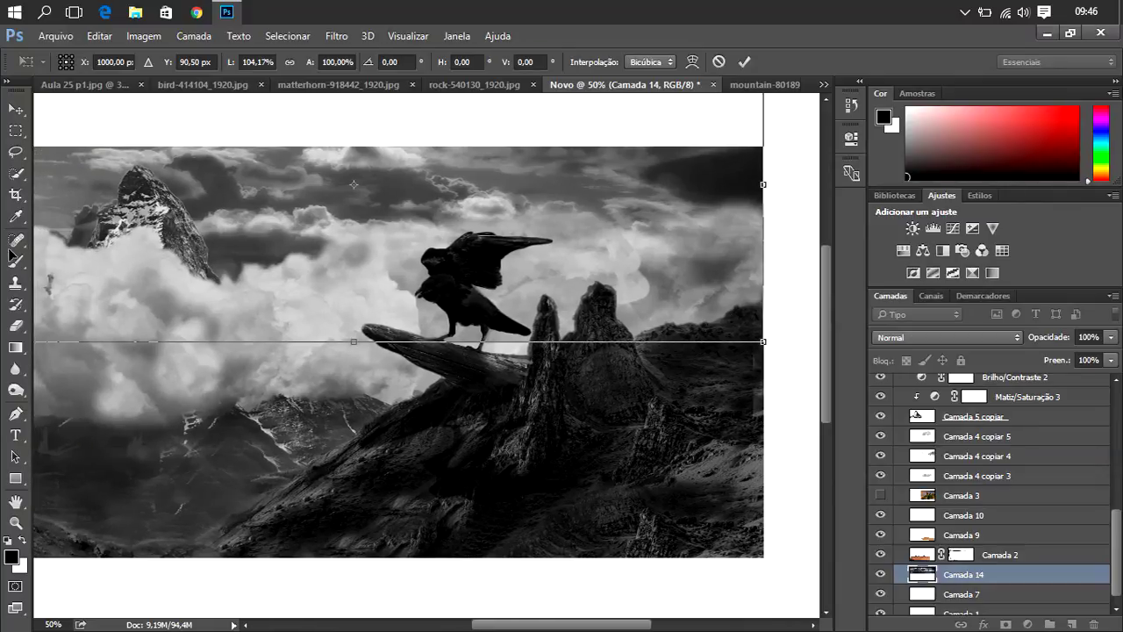
left_click(15, 390)
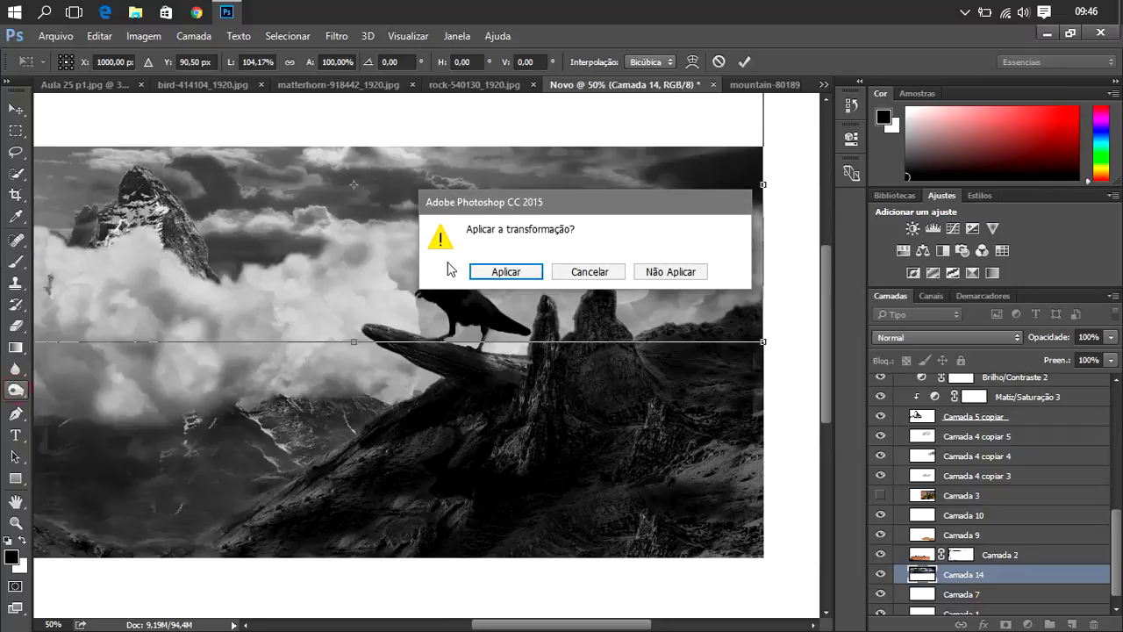
left_click(491, 272)
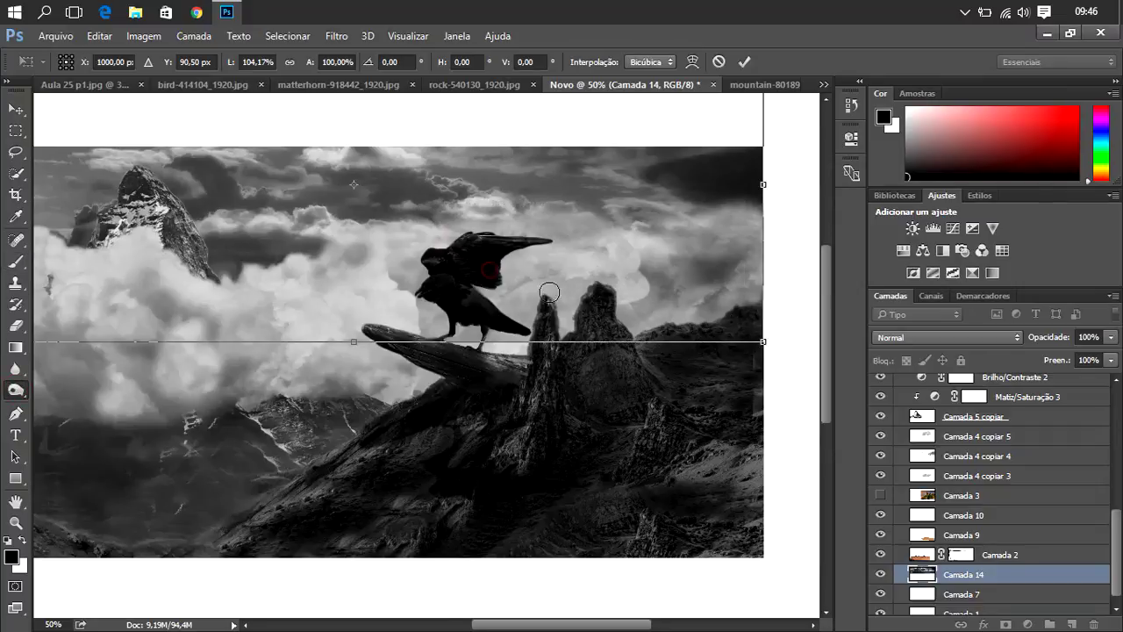
- On Camada 4 copiar 2, lighten the cloud edge left of the peak and darken the upper-left clouds
left_click(932, 458)
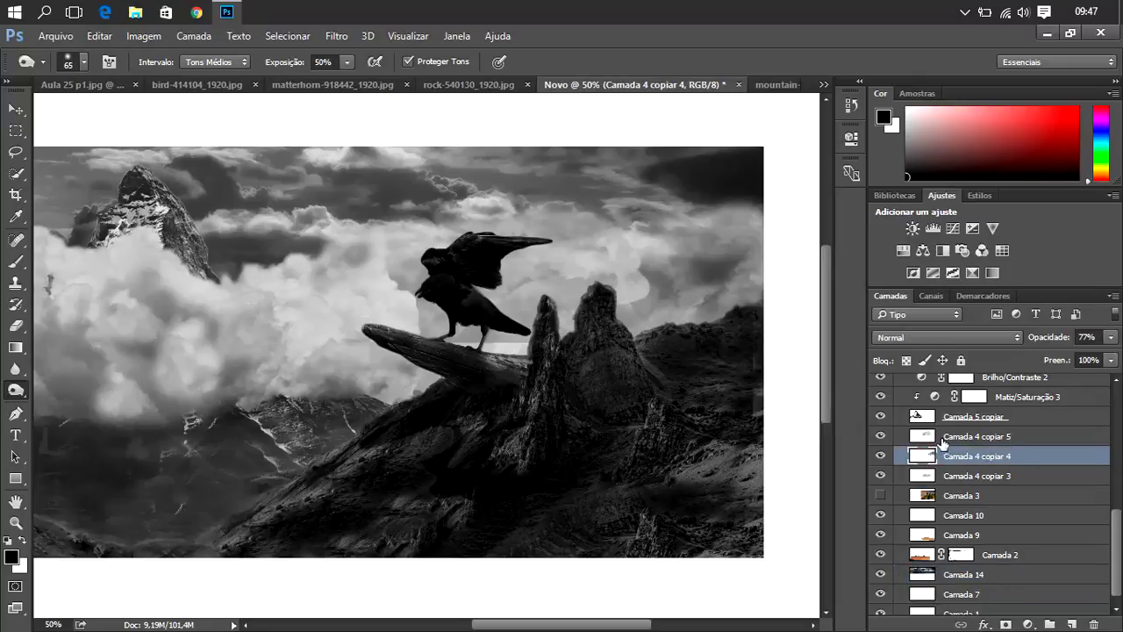
left_click(914, 436)
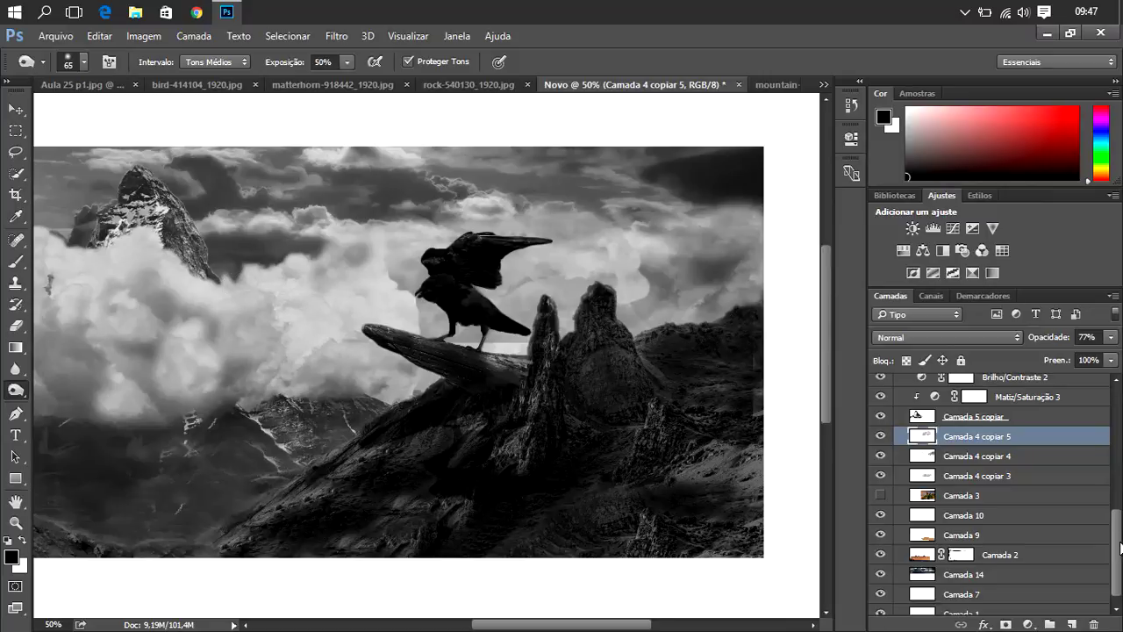
left_click_drag(1121, 542, 1120, 502)
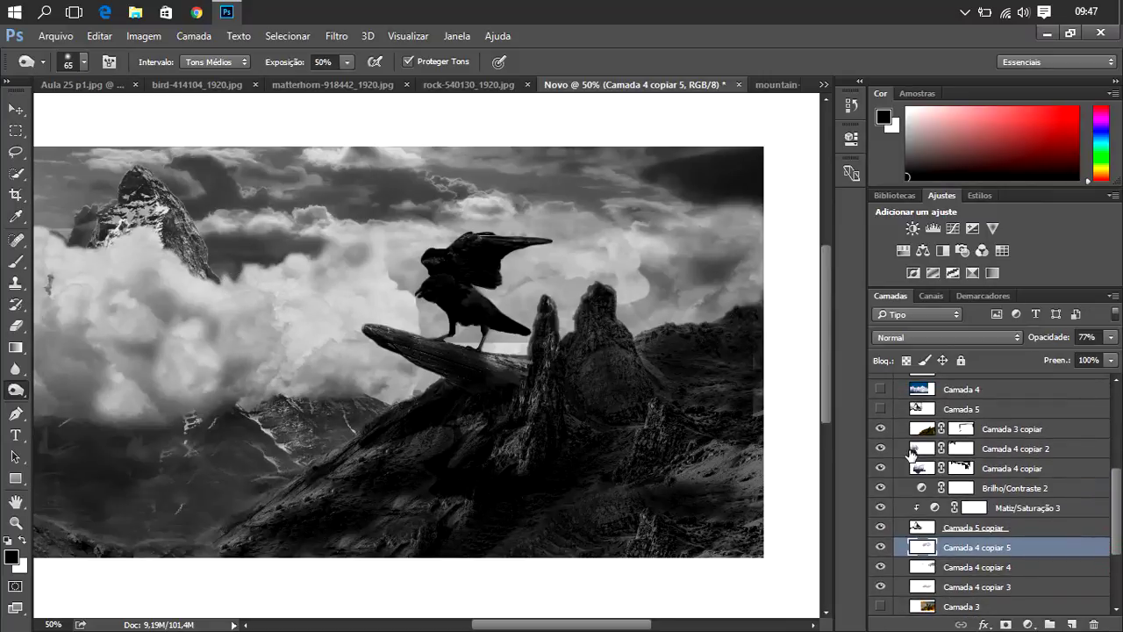
left_click(913, 452)
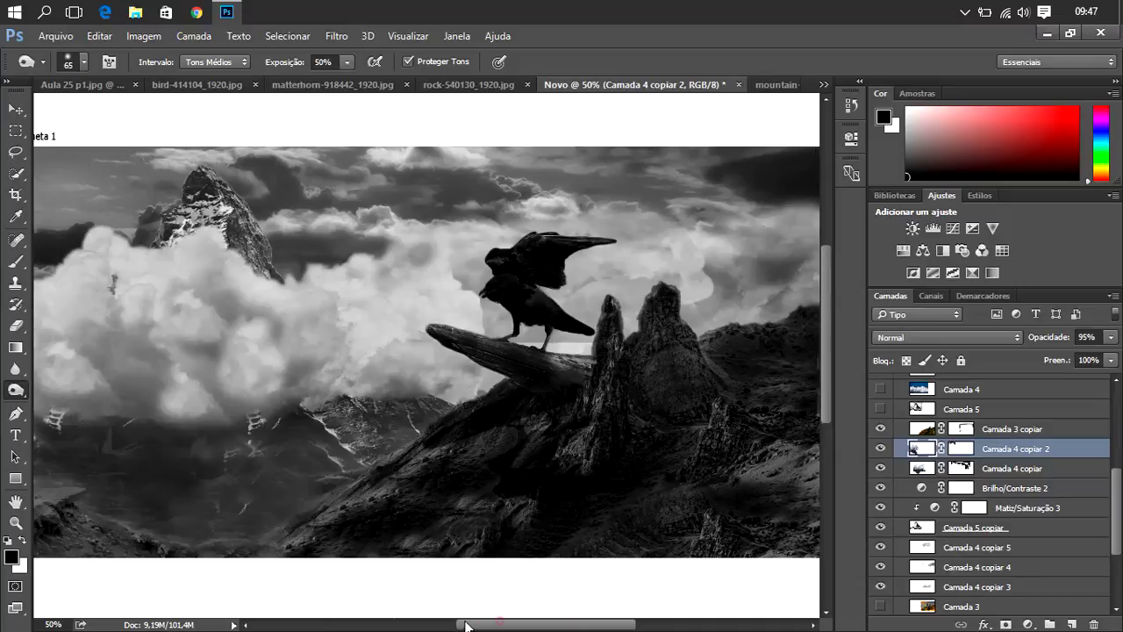
left_click_drag(499, 625, 430, 625)
mouse_move(404, 220)
left_mouse_down()
mouse_move(306, 244)
mouse_move(239, 280)
mouse_move(263, 263)
mouse_move(311, 263)
mouse_move(228, 282)
mouse_move(303, 245)
left_mouse_up()
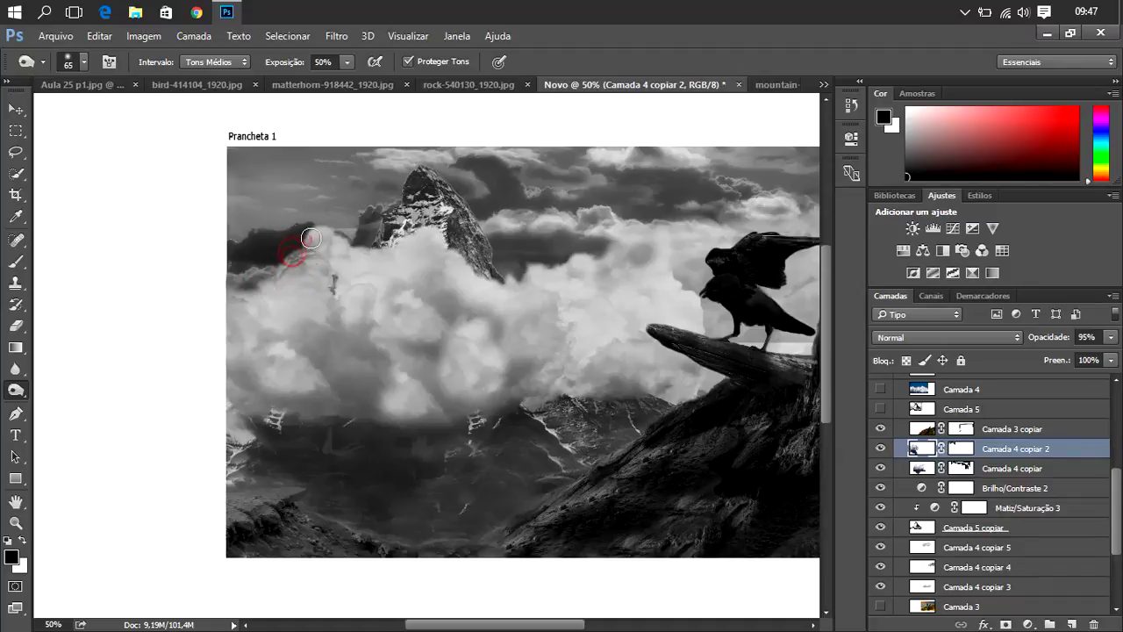
mouse_move(319, 231)
left_mouse_down()
mouse_move(340, 254)
mouse_move(309, 264)
left_mouse_up()
mouse_move(280, 287)
left_mouse_down()
mouse_move(258, 283)
mouse_move(253, 313)
mouse_move(293, 267)
mouse_move(266, 313)
mouse_move(320, 242)
mouse_move(386, 255)
mouse_move(274, 307)
mouse_move(263, 285)
mouse_move(429, 234)
mouse_move(391, 250)
mouse_move(437, 250)
mouse_move(427, 281)
mouse_move(541, 284)
mouse_move(583, 305)
left_mouse_up()
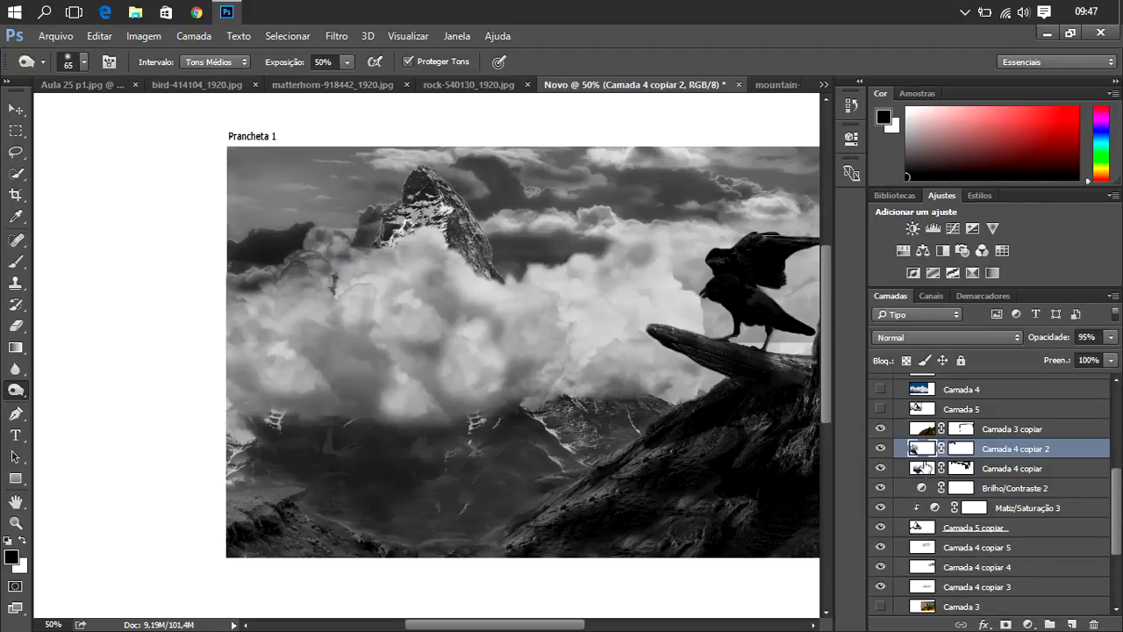
- Brighten the peak's cloud edge on Camada 4 copiar, then darken the ridge on Camada 5 copiar
left_click(923, 468)
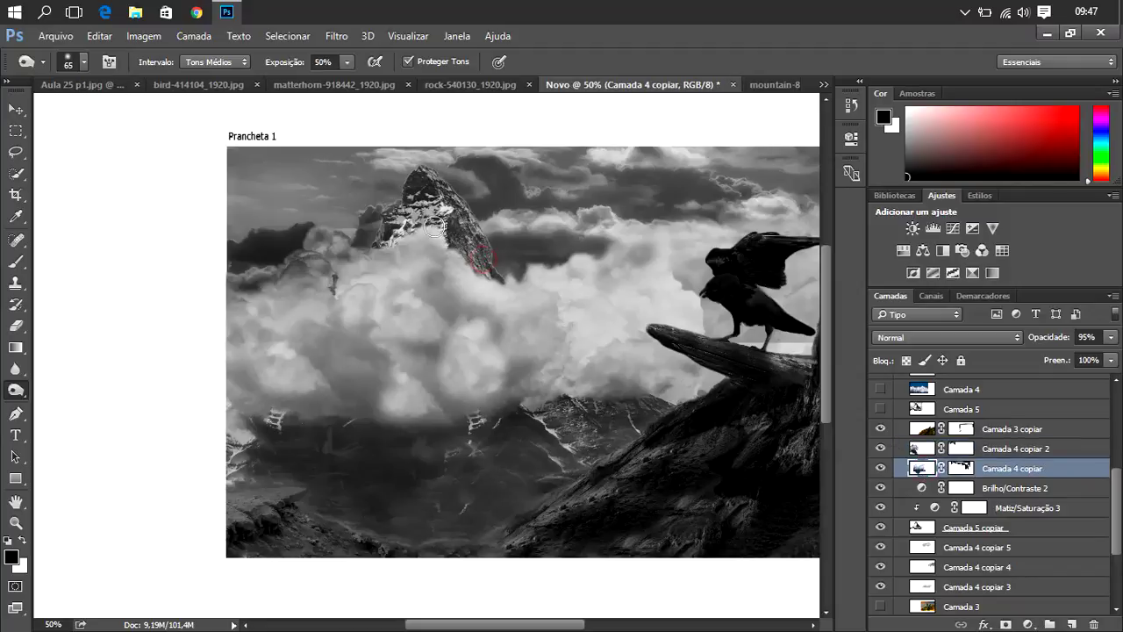
mouse_move(485, 275)
left_mouse_down()
mouse_move(531, 279)
mouse_move(514, 284)
mouse_move(614, 267)
mouse_move(634, 243)
mouse_move(594, 296)
mouse_move(654, 230)
mouse_move(618, 259)
mouse_move(574, 271)
mouse_move(606, 254)
mouse_move(626, 265)
mouse_move(544, 322)
mouse_move(629, 328)
mouse_move(501, 308)
mouse_move(556, 355)
mouse_move(565, 380)
mouse_move(470, 367)
mouse_move(522, 293)
mouse_move(436, 251)
mouse_move(459, 303)
left_mouse_up()
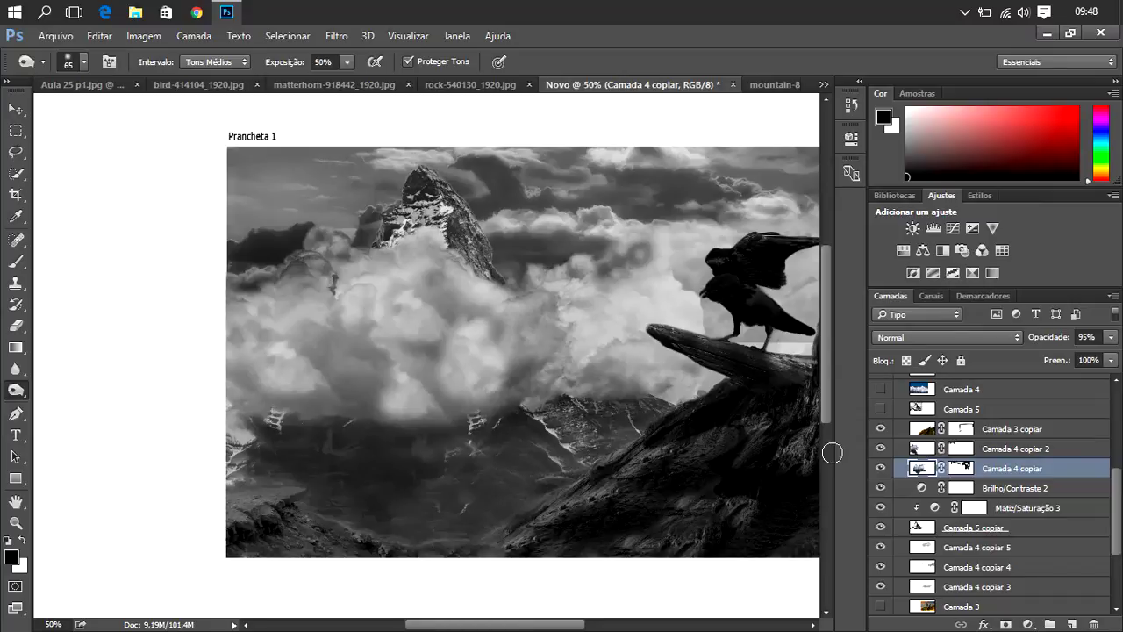
left_click(918, 407)
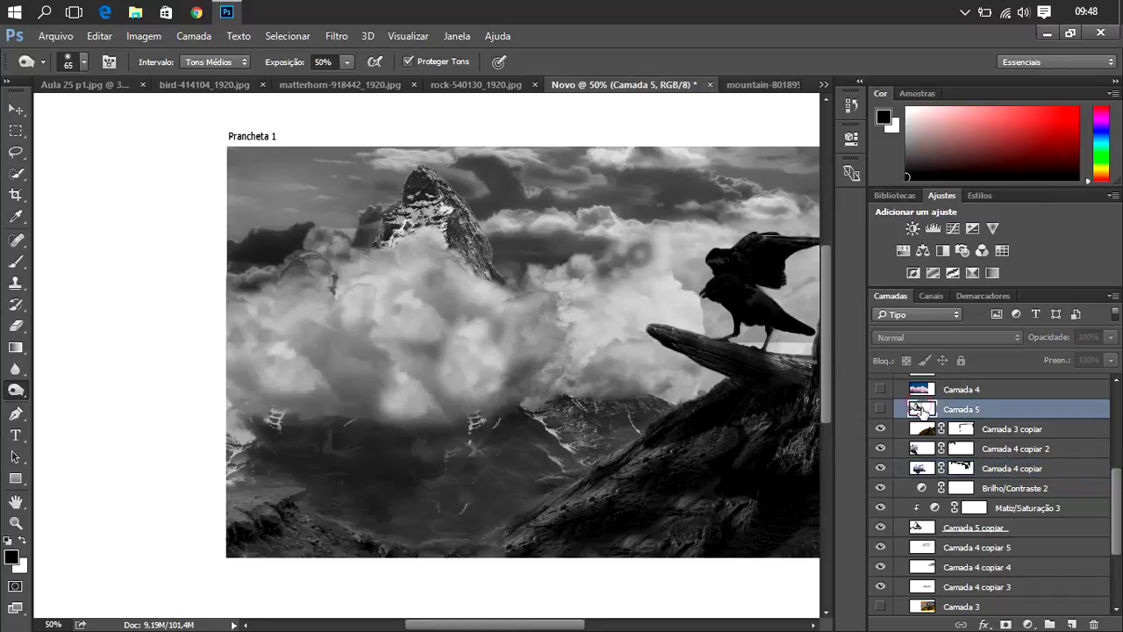
left_click(926, 528)
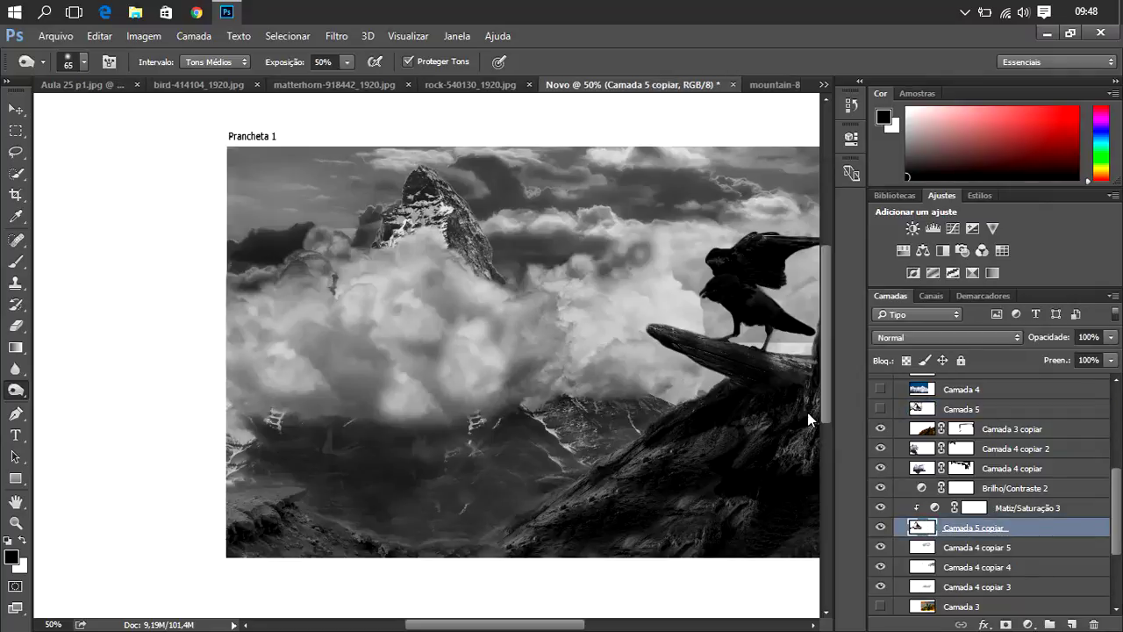
mouse_move(499, 239)
left_mouse_down()
mouse_move(482, 249)
mouse_move(449, 211)
mouse_move(468, 248)
mouse_move(477, 219)
mouse_move(501, 269)
mouse_move(461, 187)
mouse_move(426, 168)
mouse_move(442, 191)
left_mouse_up()
mouse_move(384, 222)
left_mouse_down()
mouse_move(372, 193)
mouse_move(368, 250)
left_mouse_up()
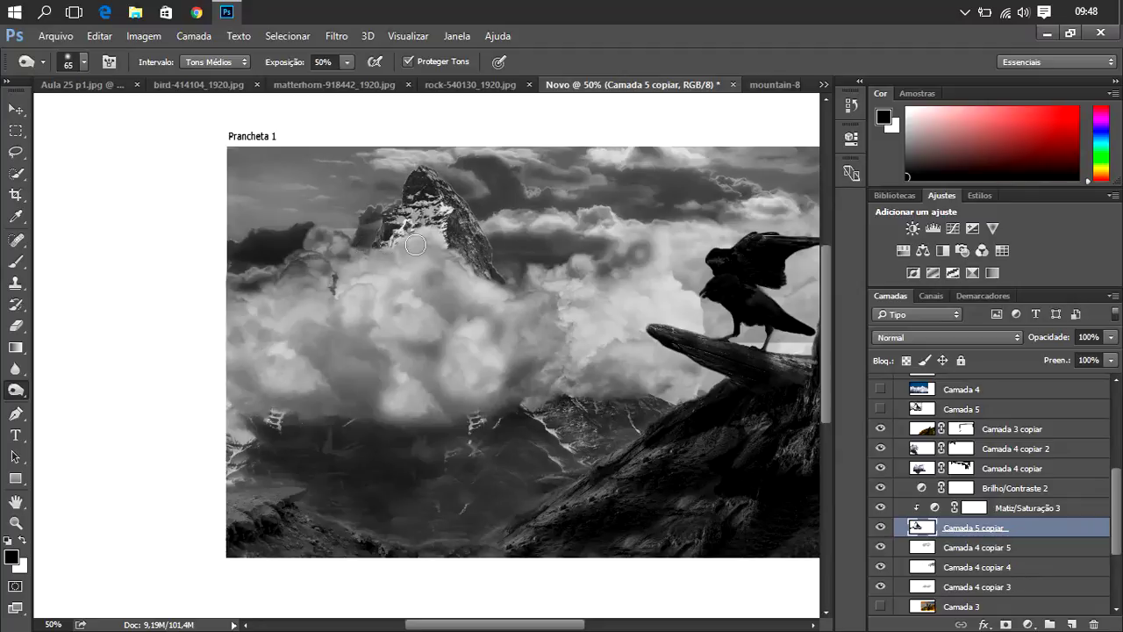
- Switch to the Blur tool at 71 px and blur the mountain peak and its left edge
right_click(10, 393)
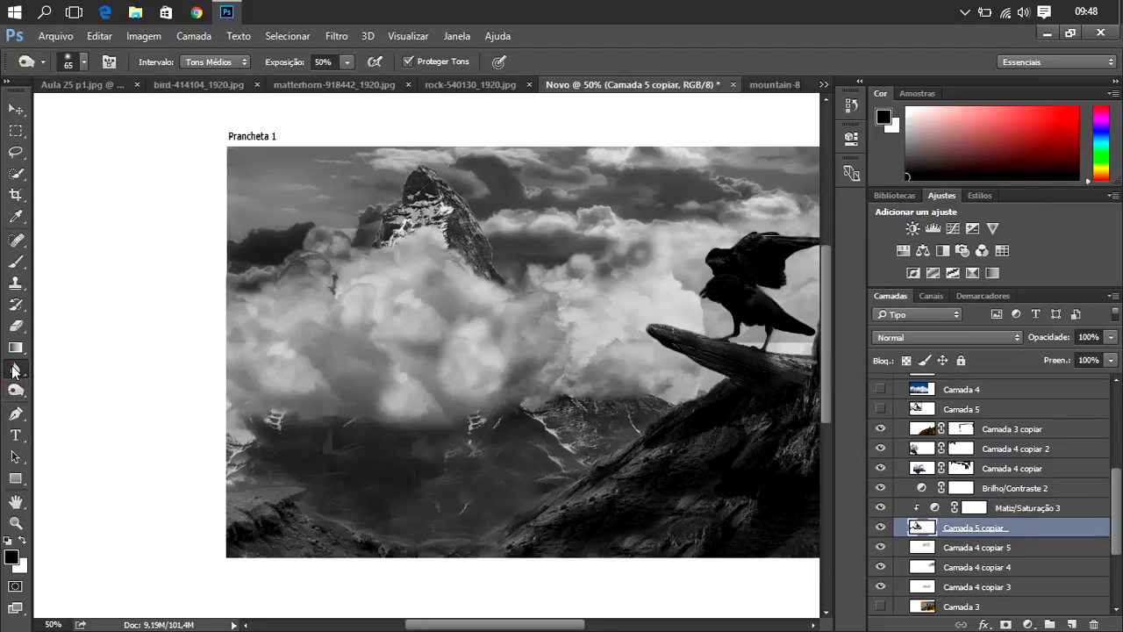
left_click(16, 369)
left_click(74, 374)
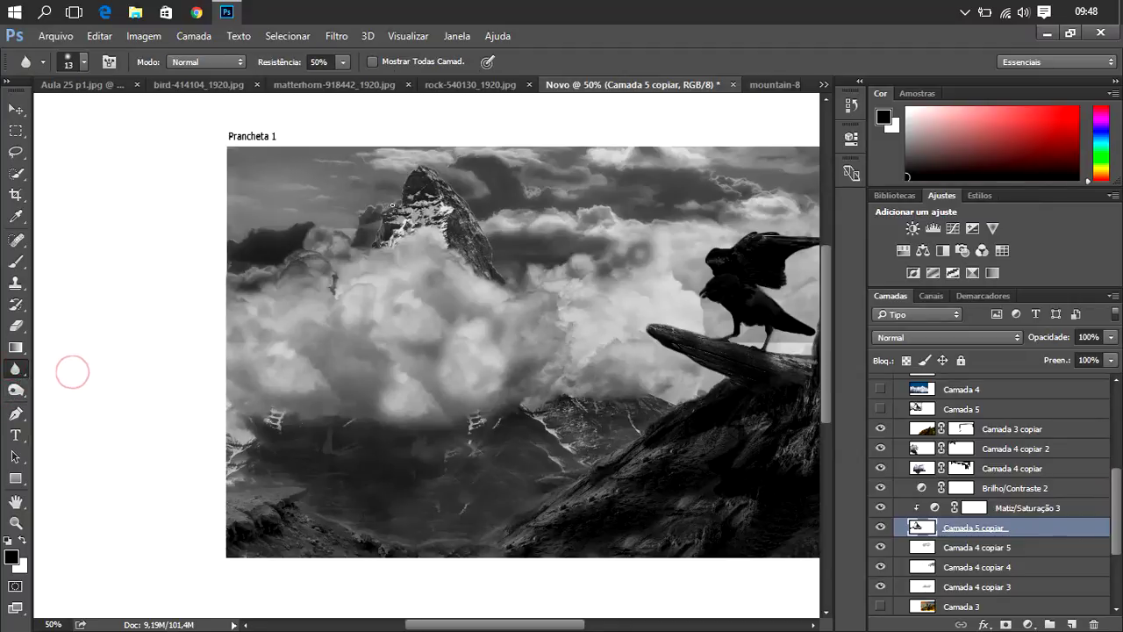
right_click(440, 207)
type("71")
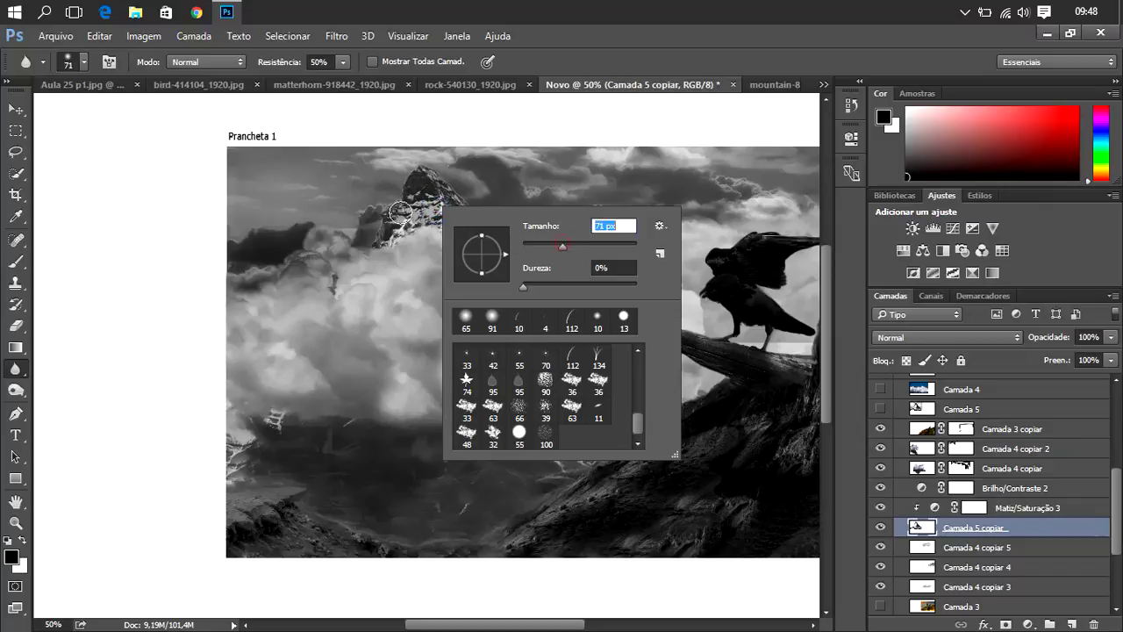
key("Return")
mouse_move(395, 202)
left_mouse_down()
mouse_move(492, 231)
mouse_move(493, 260)
left_mouse_up()
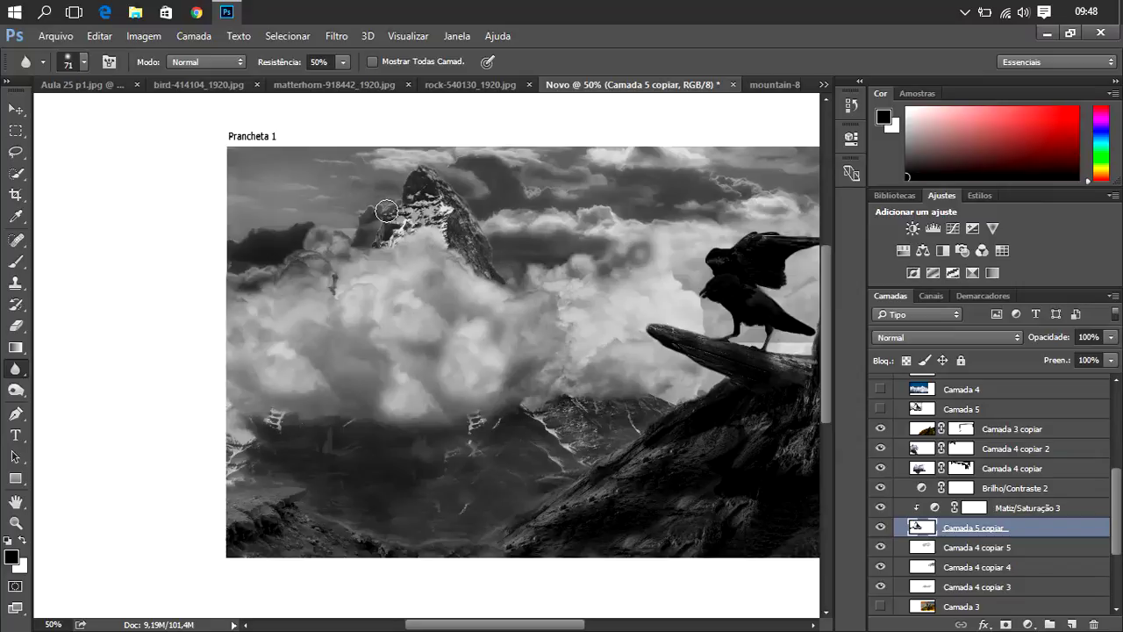
left_click_drag(384, 215, 355, 272)
- Blur the peak, clouds and dark cloud patch on Camada 4 copiar 2
left_click(912, 448)
left_click_drag(421, 217, 515, 285)
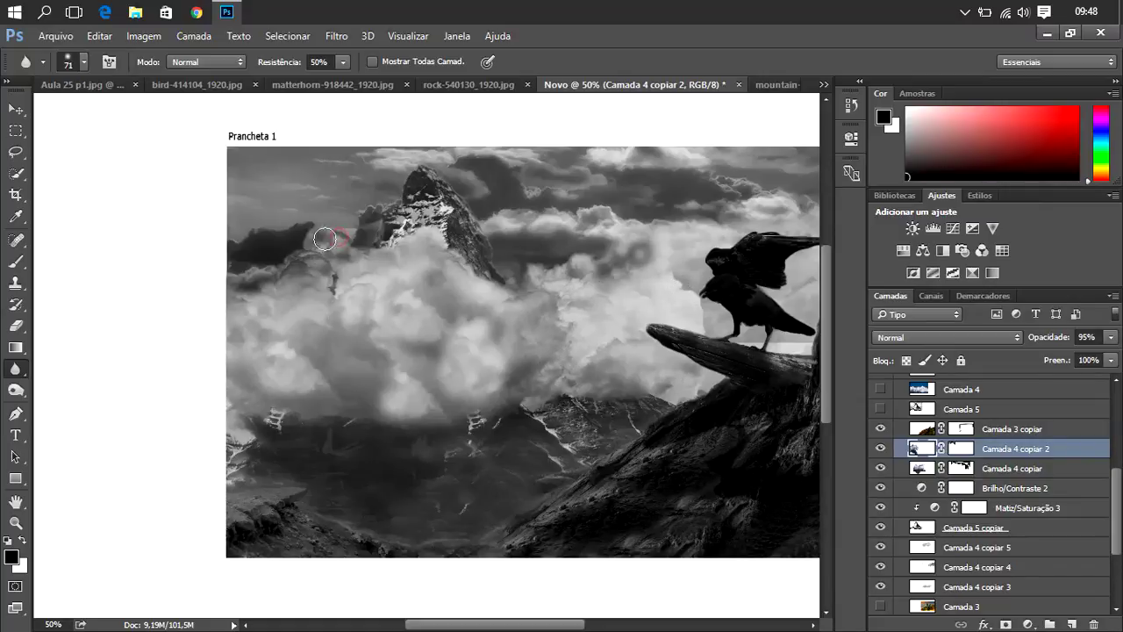
mouse_move(325, 238)
left_mouse_down()
mouse_move(257, 282)
mouse_move(318, 264)
mouse_move(328, 296)
left_mouse_up()
left_click_drag(921, 487, 920, 572)
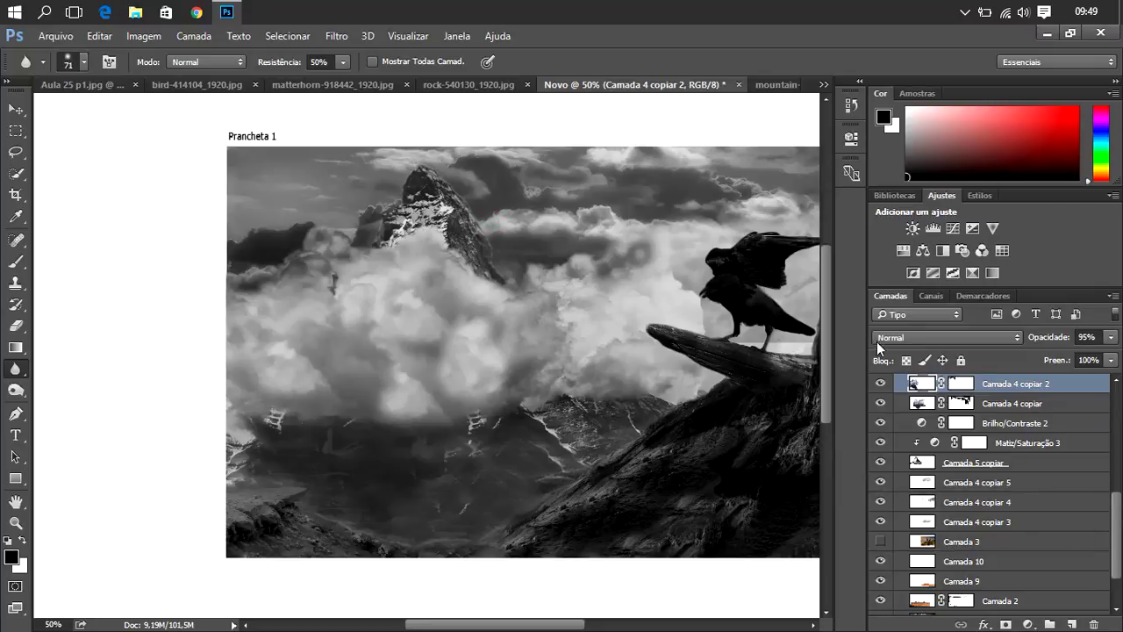
left_click(917, 406)
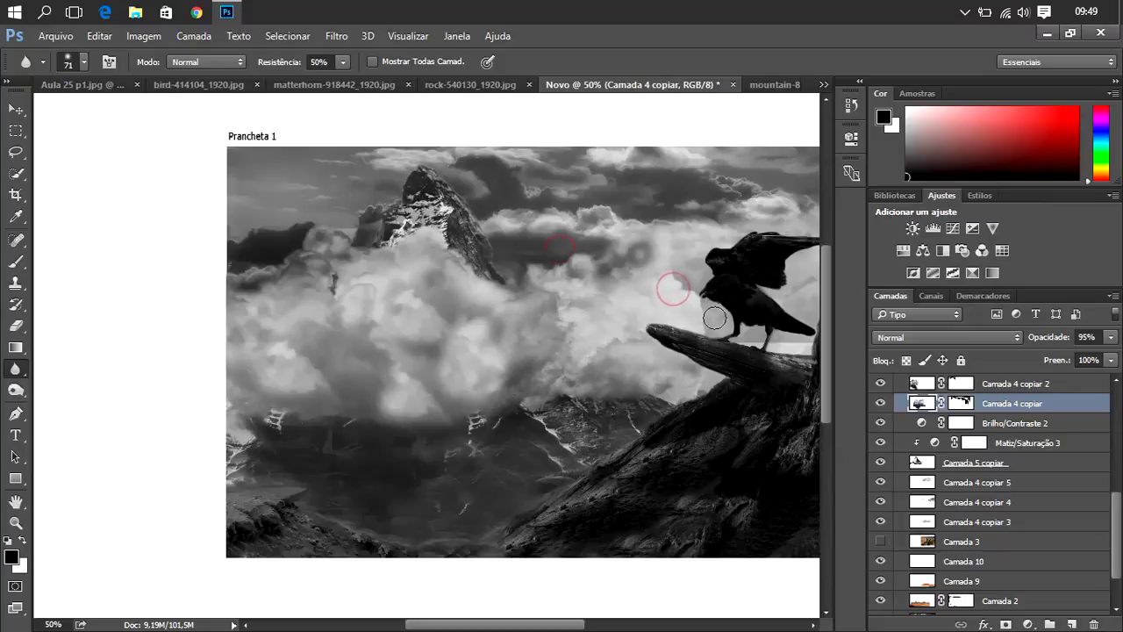
left_click_drag(1121, 545, 1120, 430)
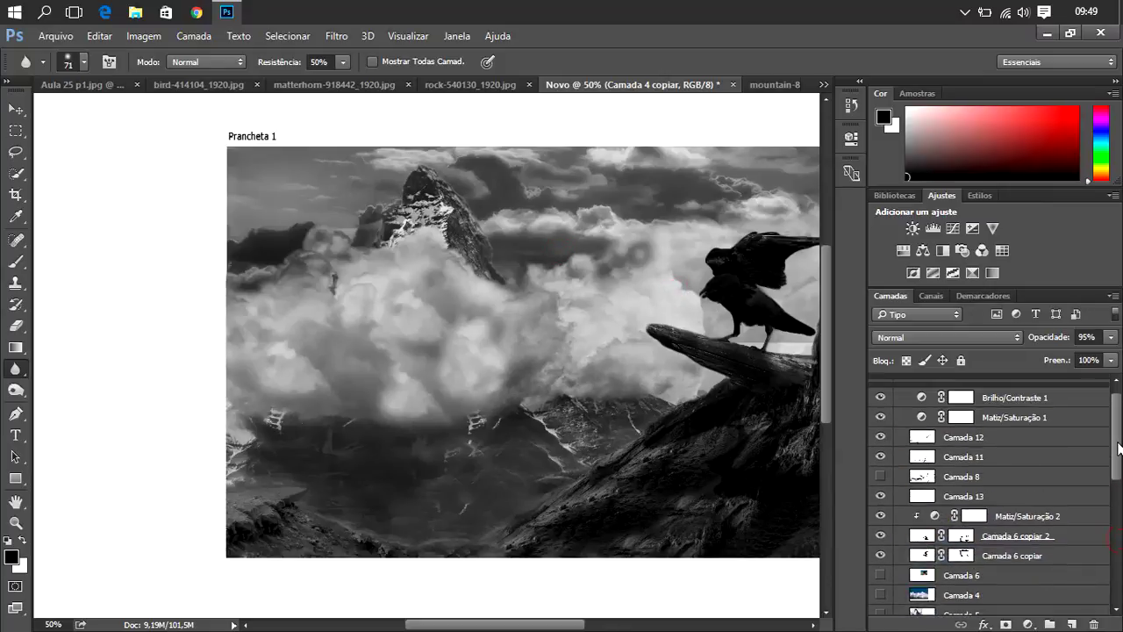
- On Camada 6 copiar, blur the raven's head, raised wing edges and the branch under its feet
left_click(922, 562)
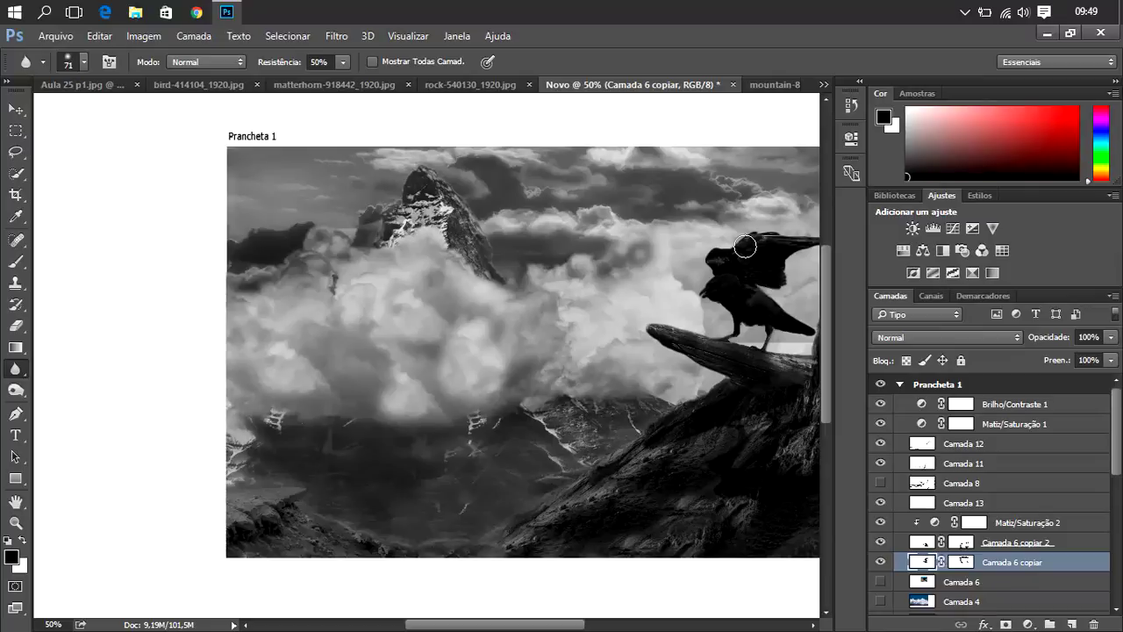
mouse_move(777, 215)
left_mouse_down()
mouse_move(700, 254)
mouse_move(700, 303)
left_mouse_up()
left_click_drag(776, 348, 795, 358)
left_click(15, 373)
left_click_drag(773, 284, 795, 239)
left_click_drag(506, 625, 539, 625)
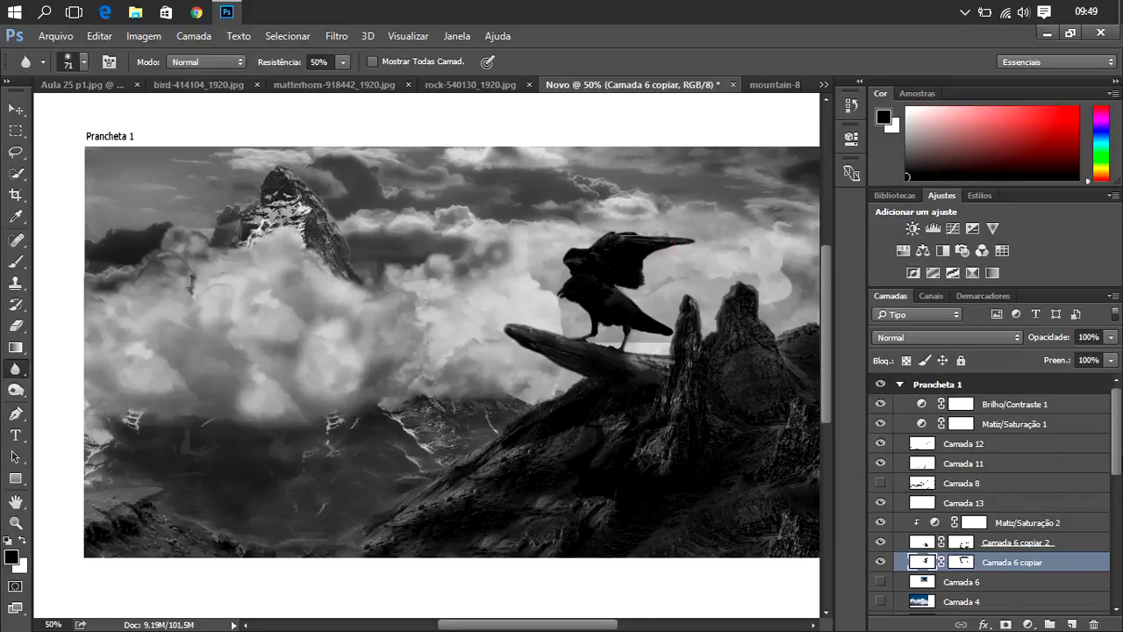
- On Camada 3 copiar, blur spots on the rocks and soften the rock ridge
left_click_drag(1117, 456, 1117, 503)
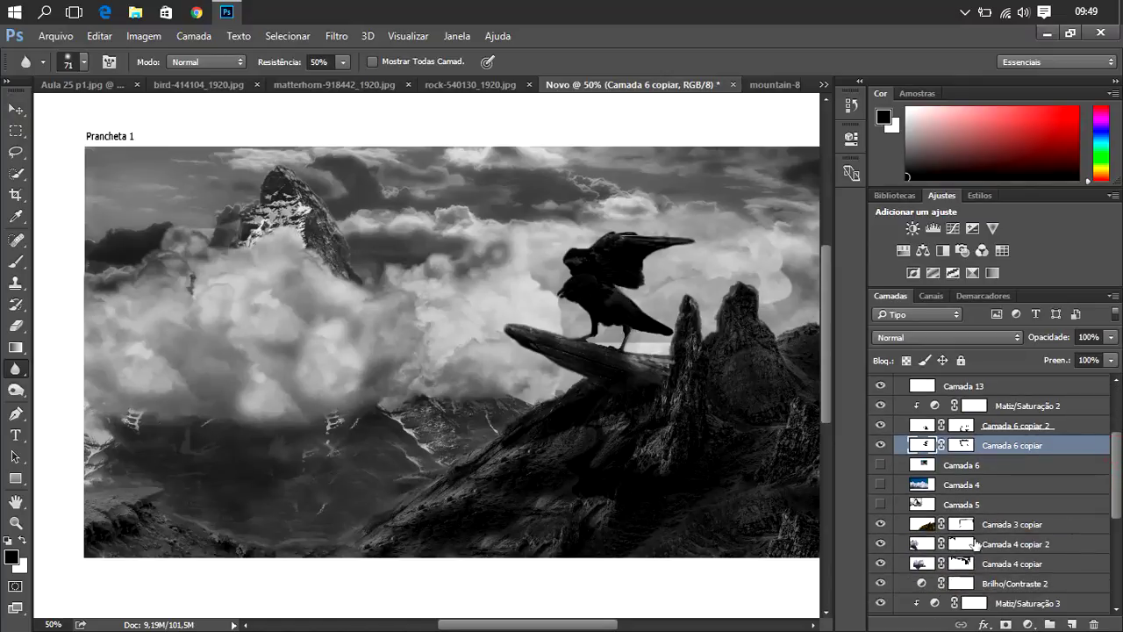
left_click(923, 526)
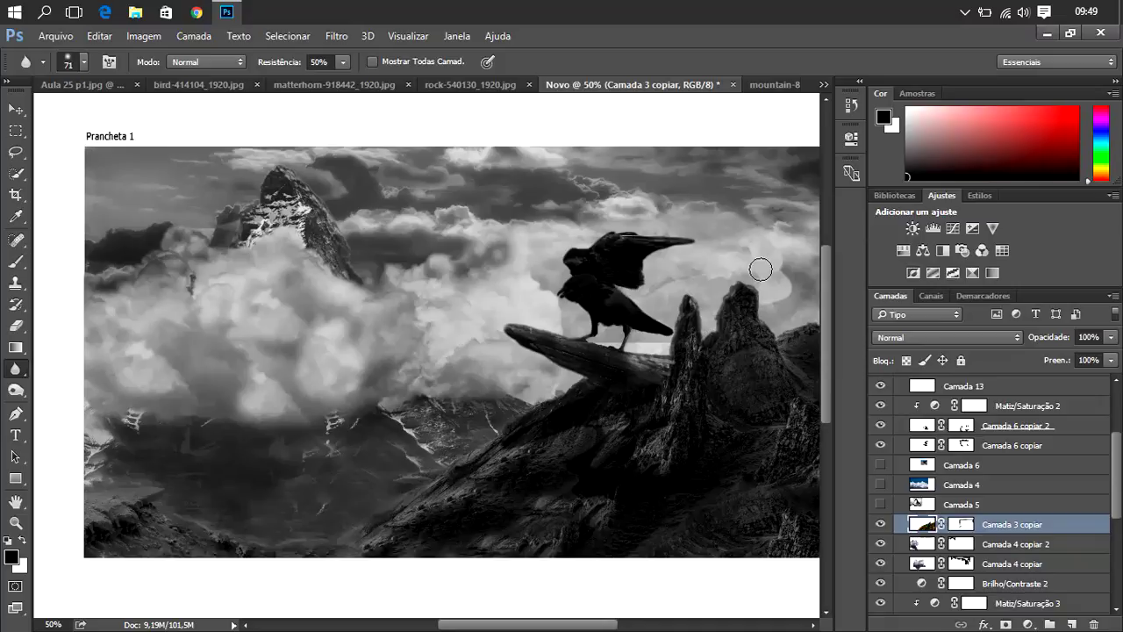
left_click(802, 416)
left_click(689, 386)
mouse_move(546, 426)
left_mouse_down()
mouse_move(466, 451)
mouse_move(511, 419)
mouse_move(395, 514)
mouse_move(447, 482)
mouse_move(395, 514)
mouse_move(416, 511)
mouse_move(328, 541)
mouse_move(243, 532)
mouse_move(369, 554)
left_mouse_up()
left_click_drag(1114, 476, 1096, 577)
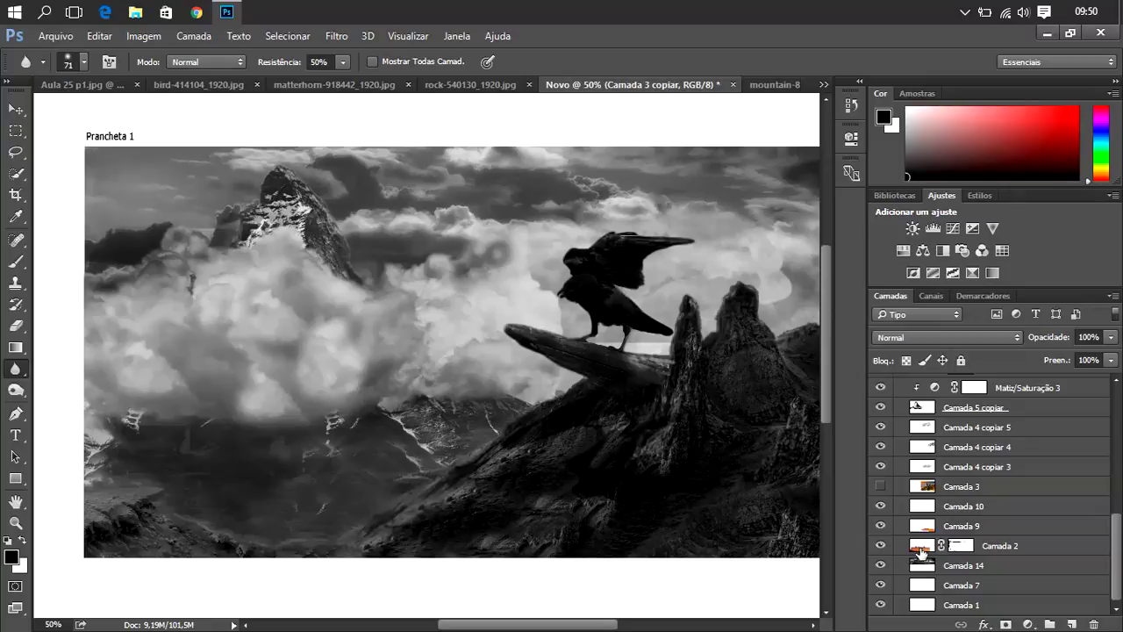
- On Camada 2, blur the lower-left rocky slope and lower mountain area
left_click(921, 553)
left_click_drag(156, 498, 216, 529)
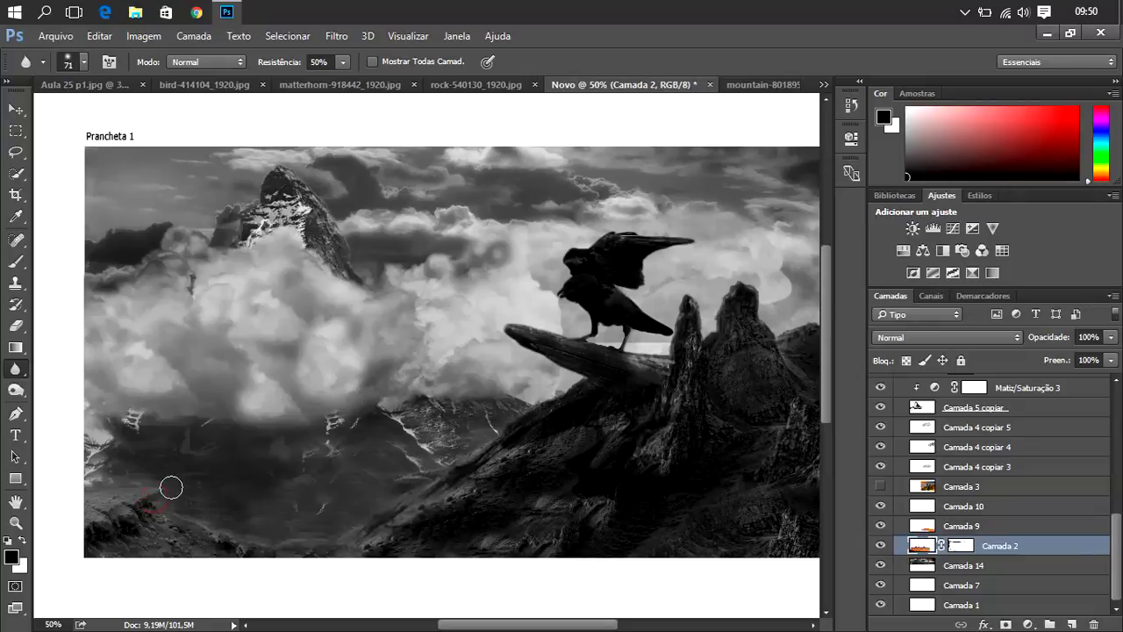
left_click_drag(171, 487, 129, 521)
left_click_drag(398, 415, 385, 410)
left_click_drag(1120, 562, 1119, 525)
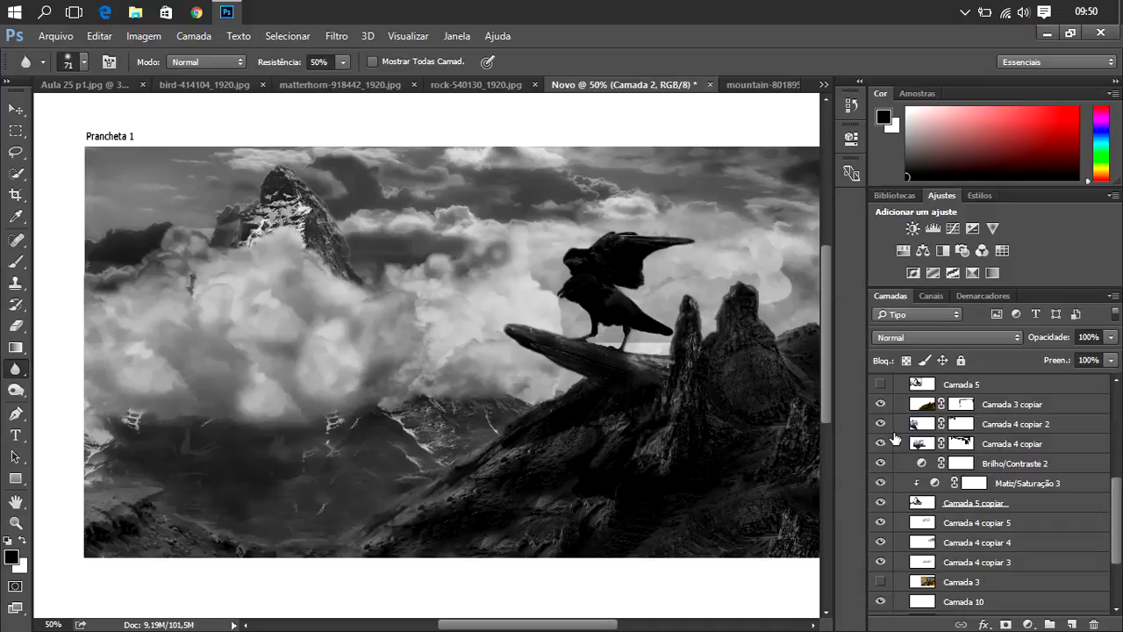
- Nudge the Camada 4 copiar 3 content slightly left, then select Camada 3 and review the layer list
left_click(928, 559)
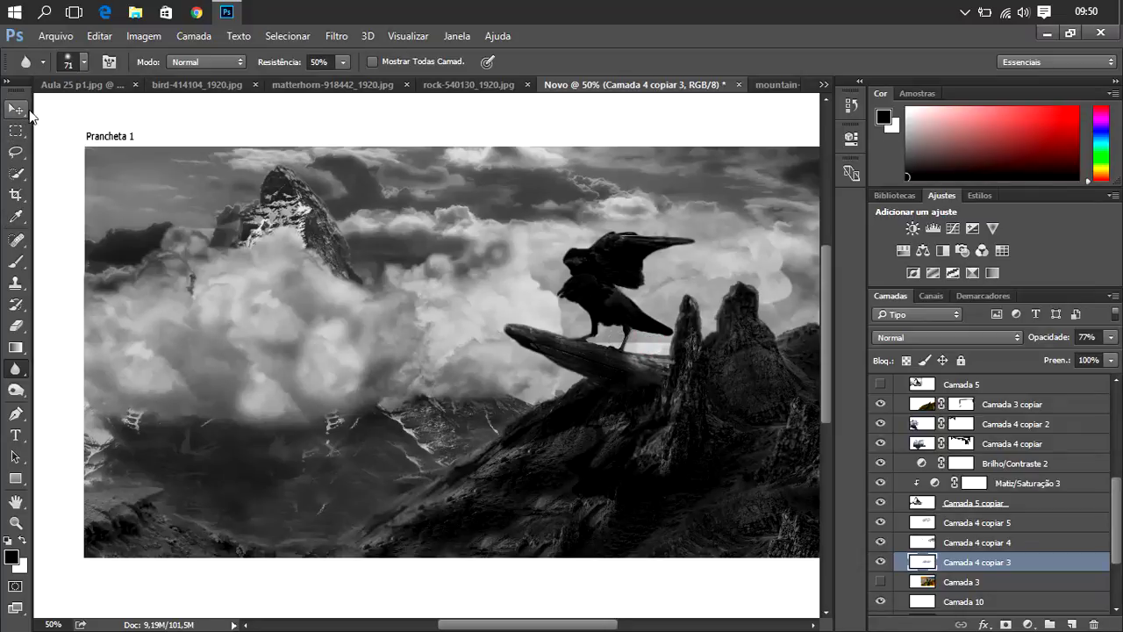
left_click(16, 109)
mouse_move(703, 270)
left_mouse_down()
mouse_move(688, 294)
mouse_move(696, 228)
mouse_move(686, 278)
left_mouse_up()
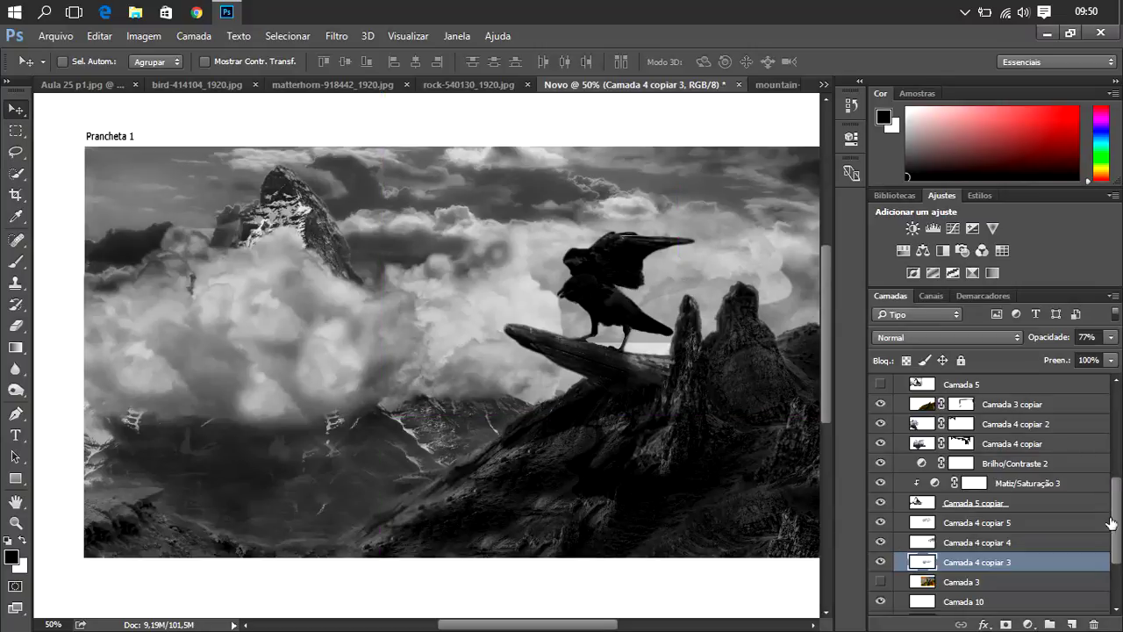
left_click_drag(1116, 520, 1116, 543)
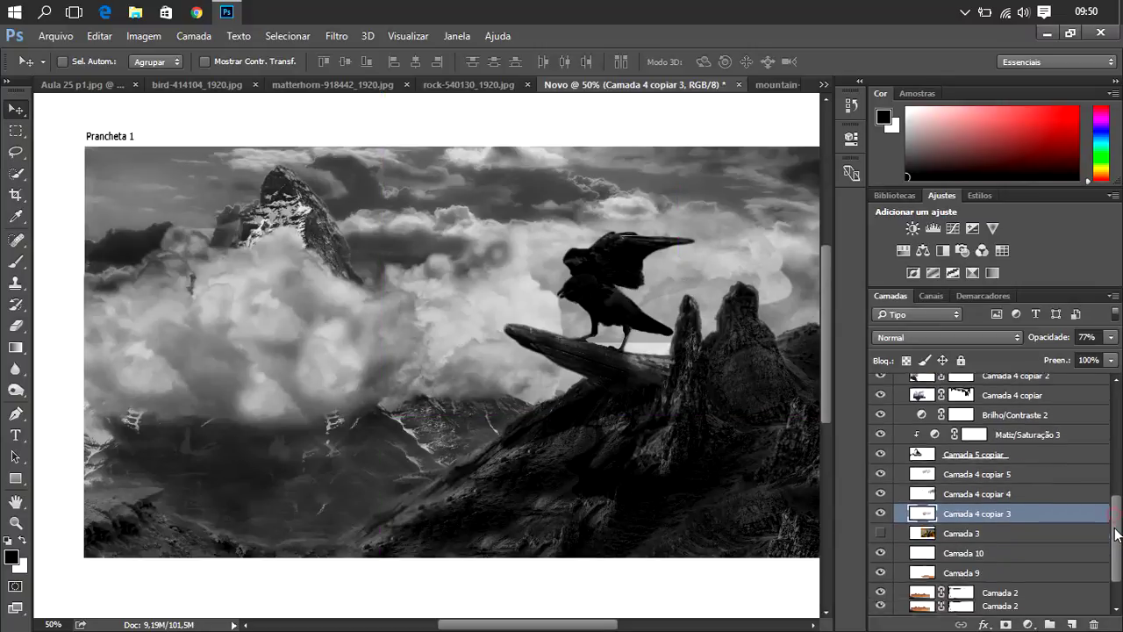
left_click(920, 528)
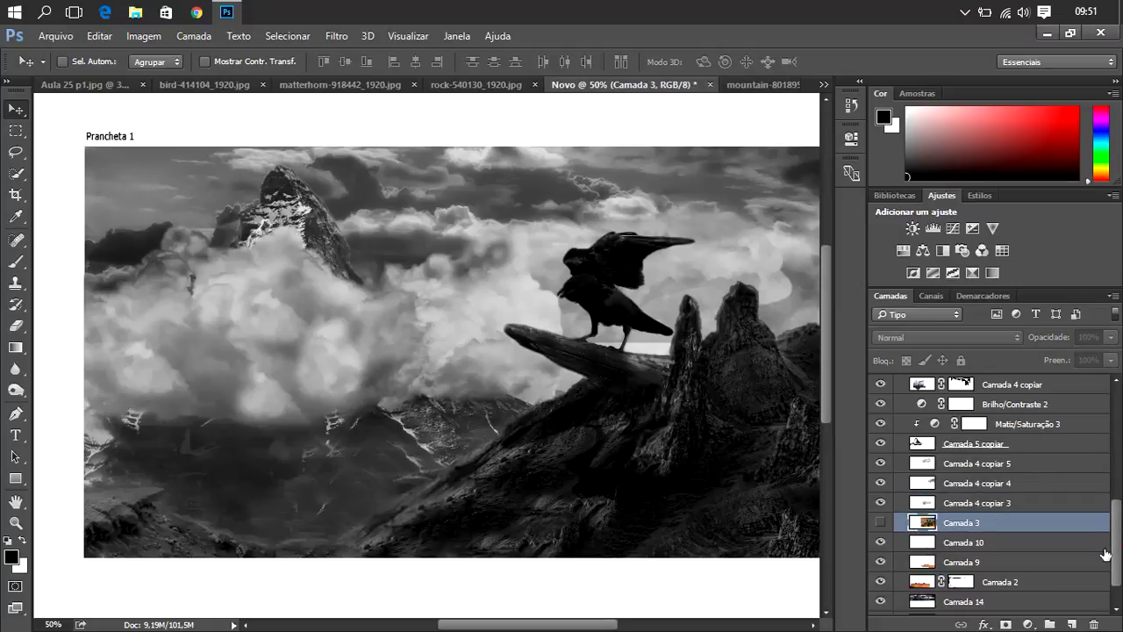
scroll(1117, 552, "up", 2)
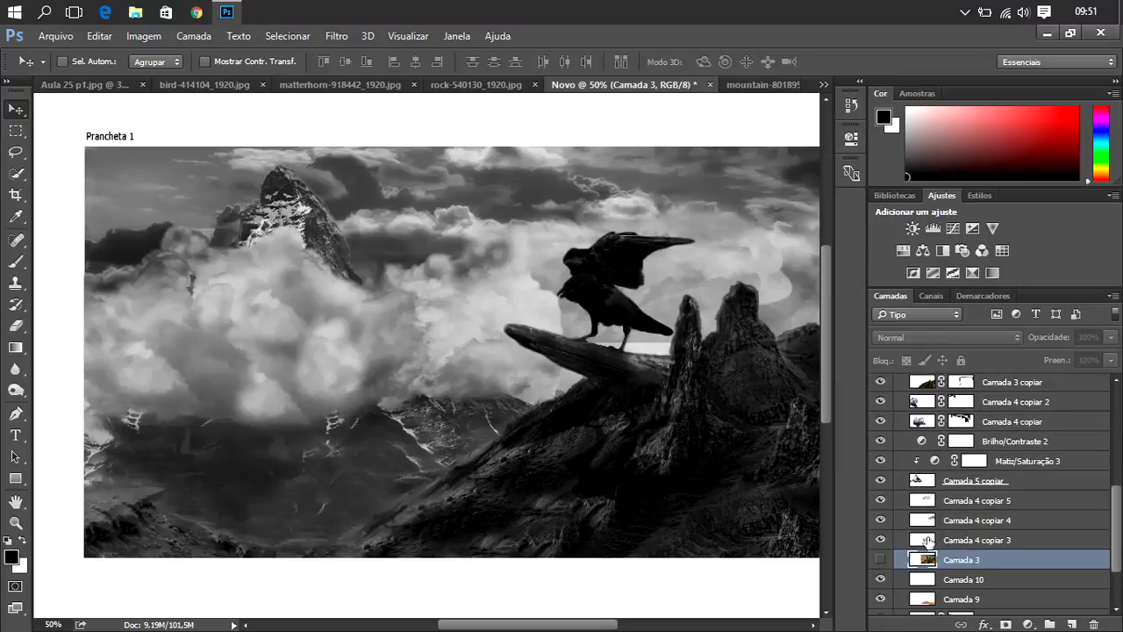
scroll(1117, 540, "down", 3)
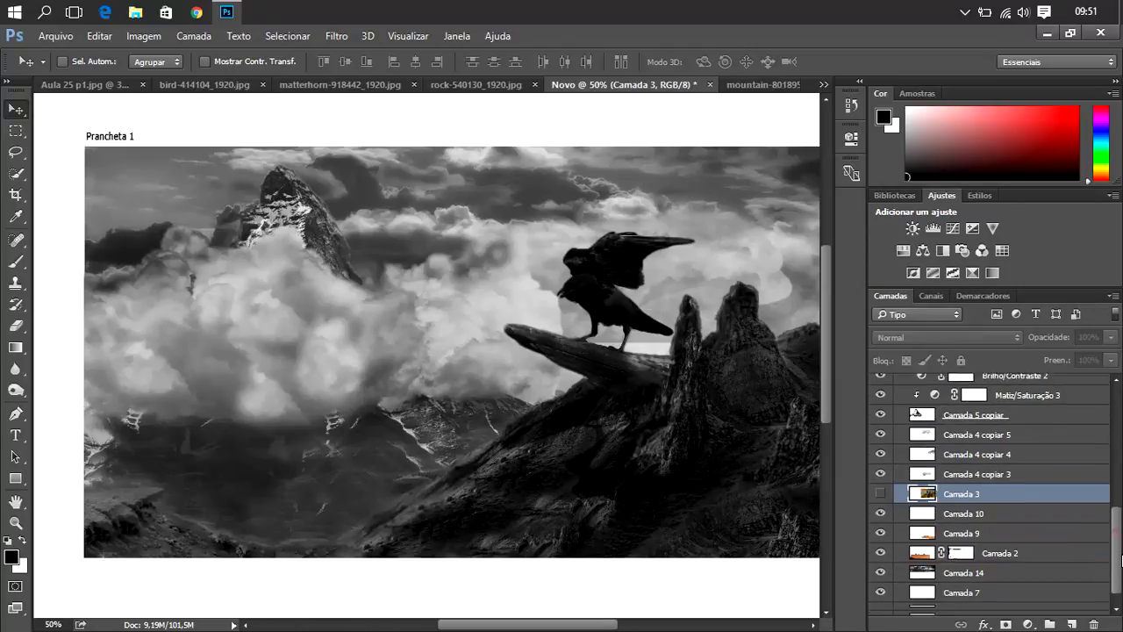
scroll(1116, 540, "down", 1)
- Stretch Camada 14 downward so its clouds and mountains reach lower, viewed at 50% zoom
left_click(917, 570)
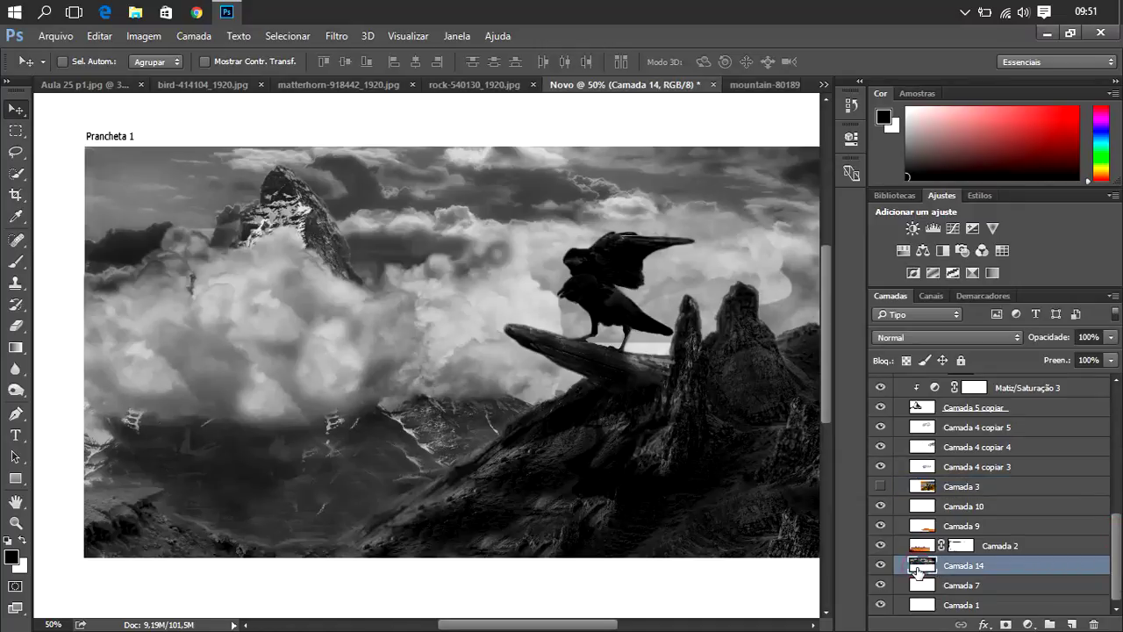
key("ctrl")
key("ctrl+t")
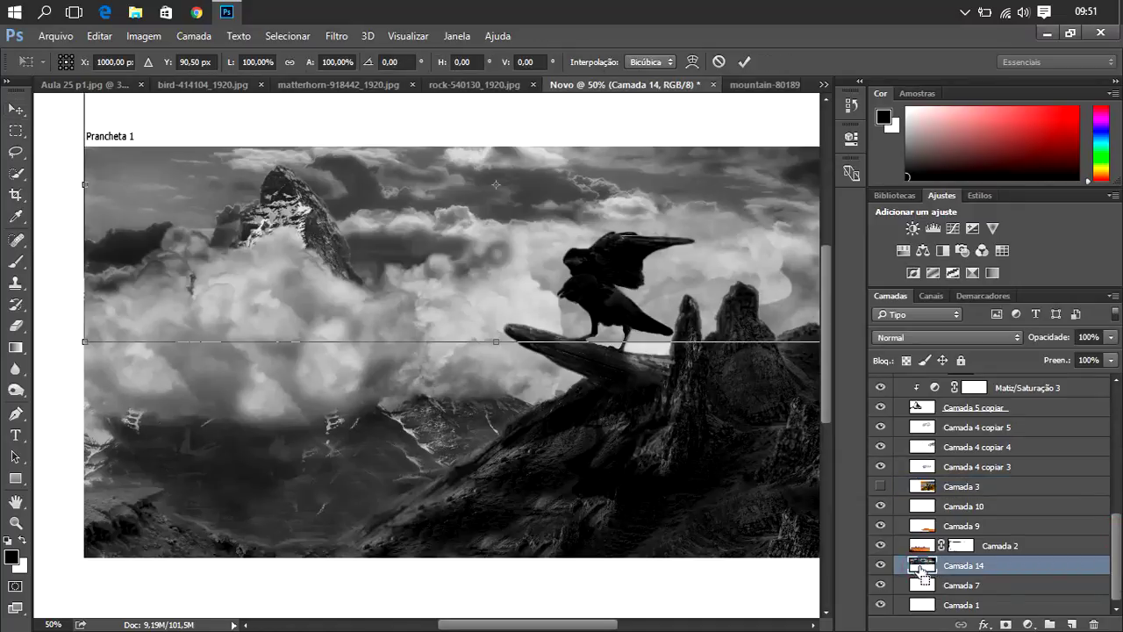
mouse_move(501, 343)
left_mouse_down()
mouse_move(511, 417)
mouse_move(495, 415)
left_mouse_up()
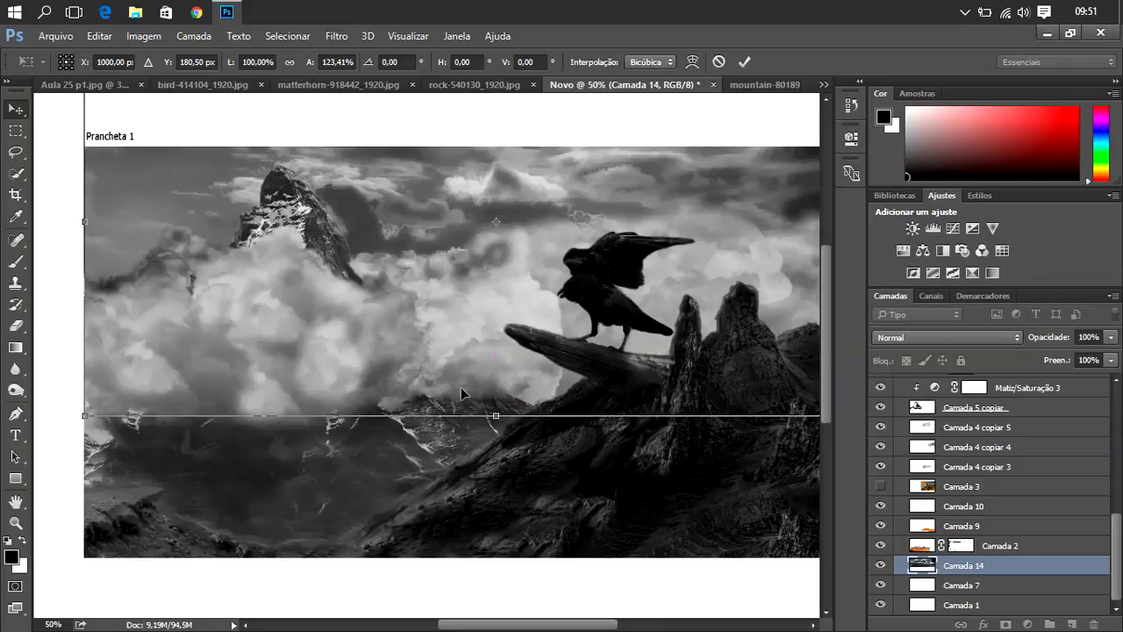
key("Return")
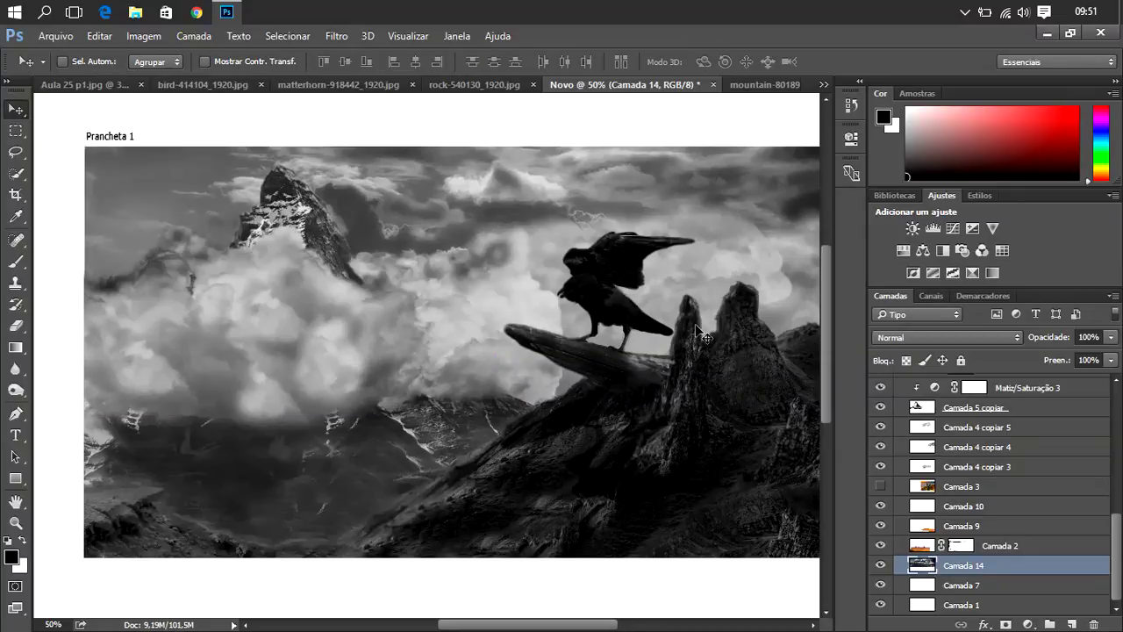
key("ctrl+minus")
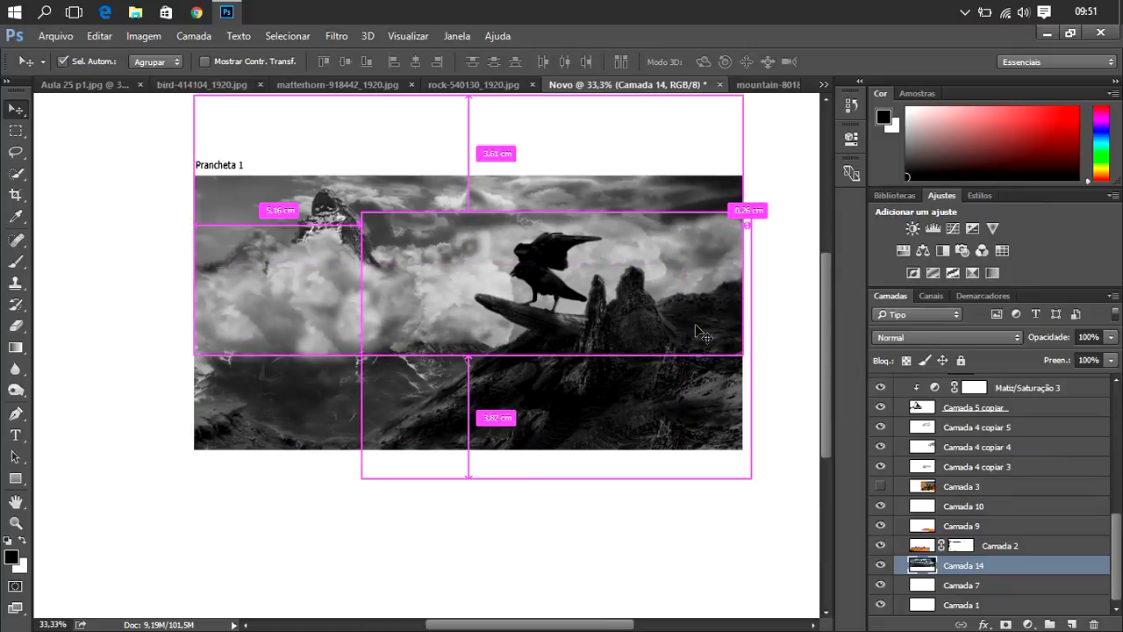
key("ctrl+plus")
key("ctrl+minus")
key("ctrl+plus")
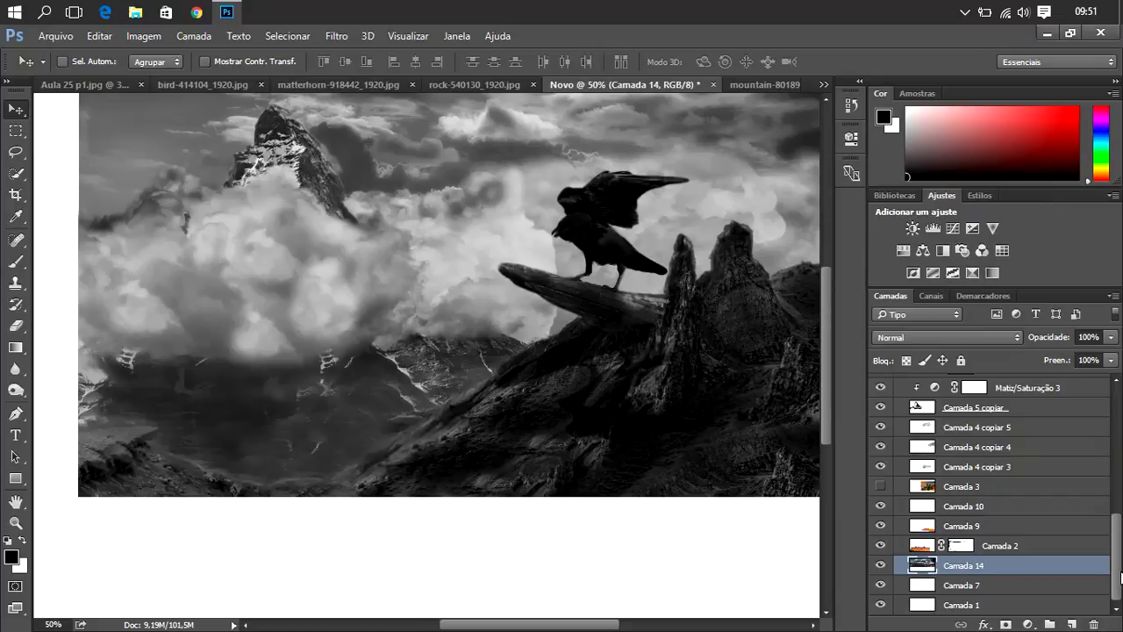
scroll(1115, 570, "up", 10)
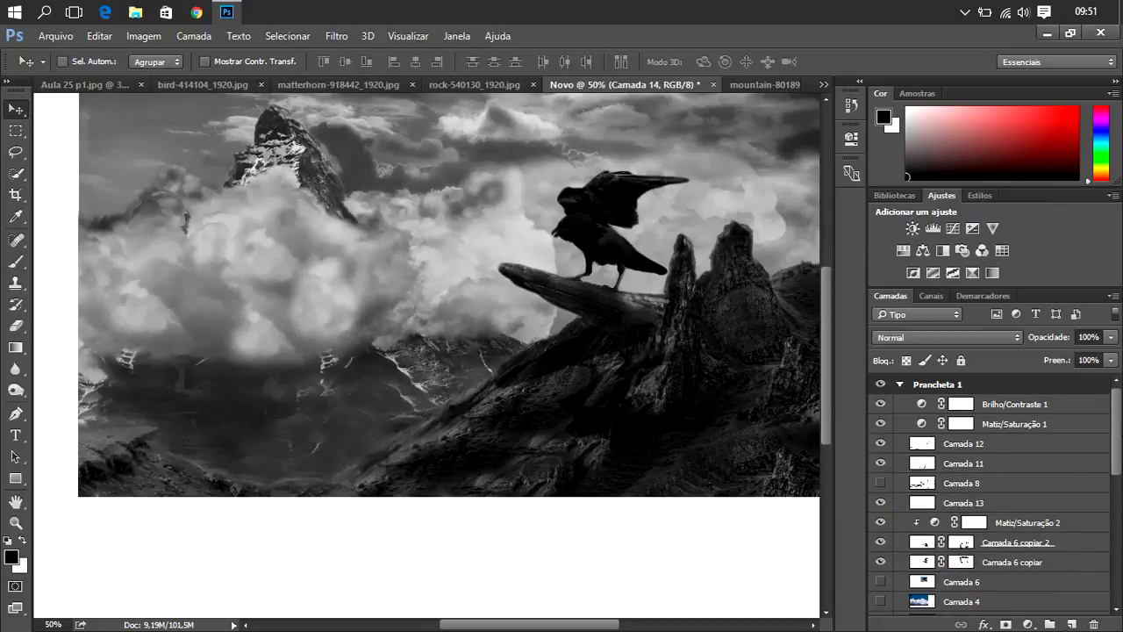
- Create a new group Agrupar 1 at the top of the artboard and select layers beneath it
left_click(1052, 624)
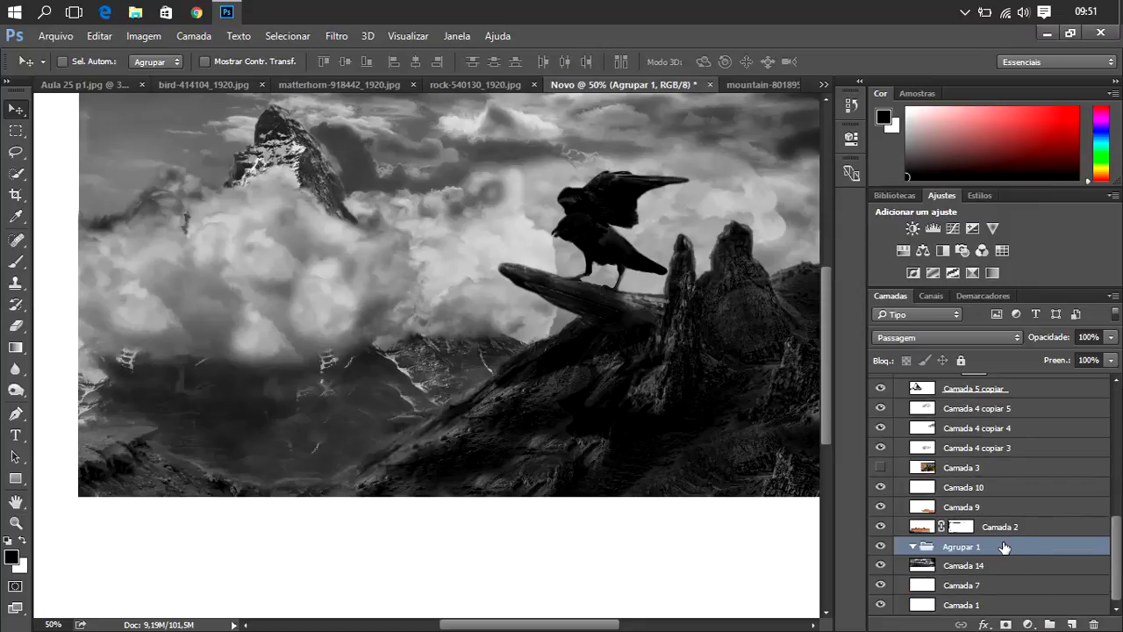
mouse_move(1004, 546)
left_mouse_down()
mouse_move(997, 360)
mouse_move(998, 397)
left_mouse_up()
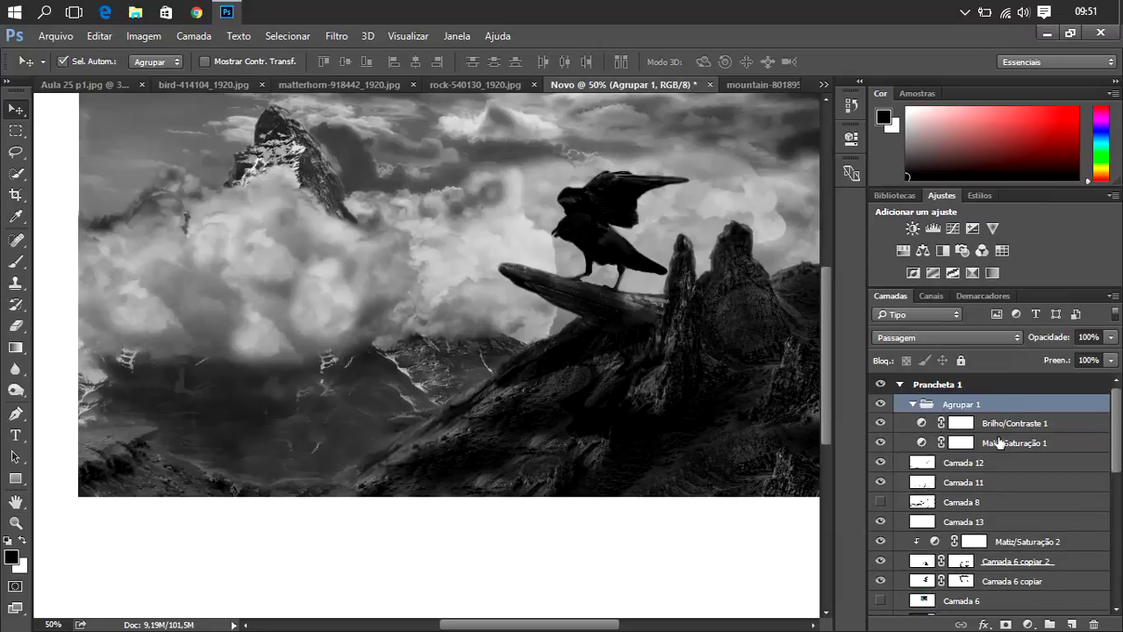
left_click(1070, 425)
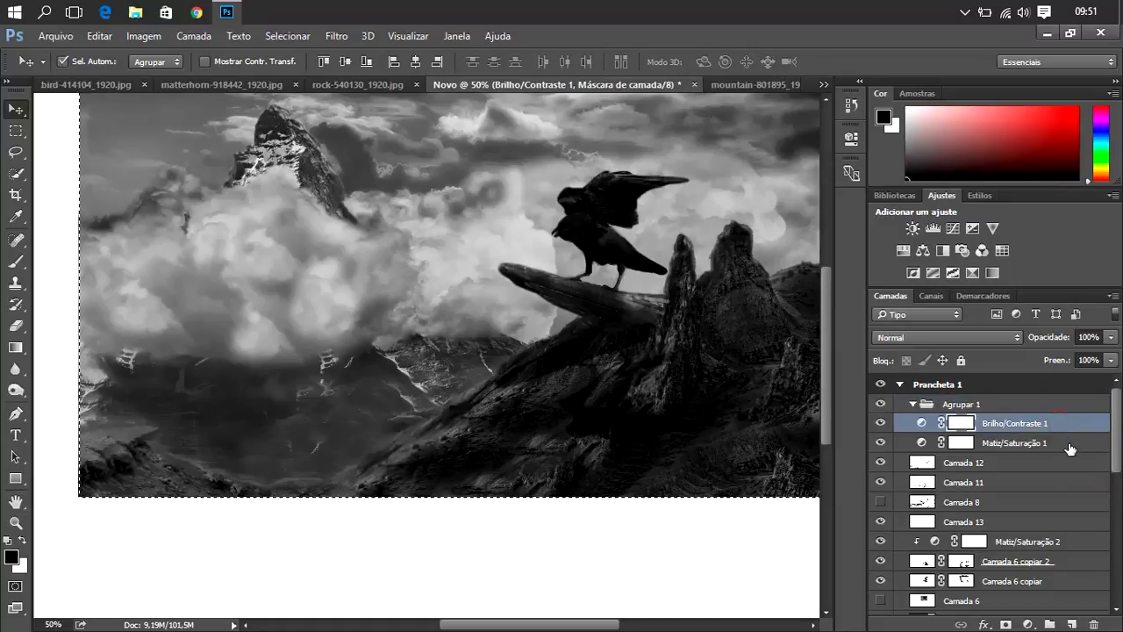
left_click(1069, 442, "ctrl")
left_click(1075, 463, "ctrl")
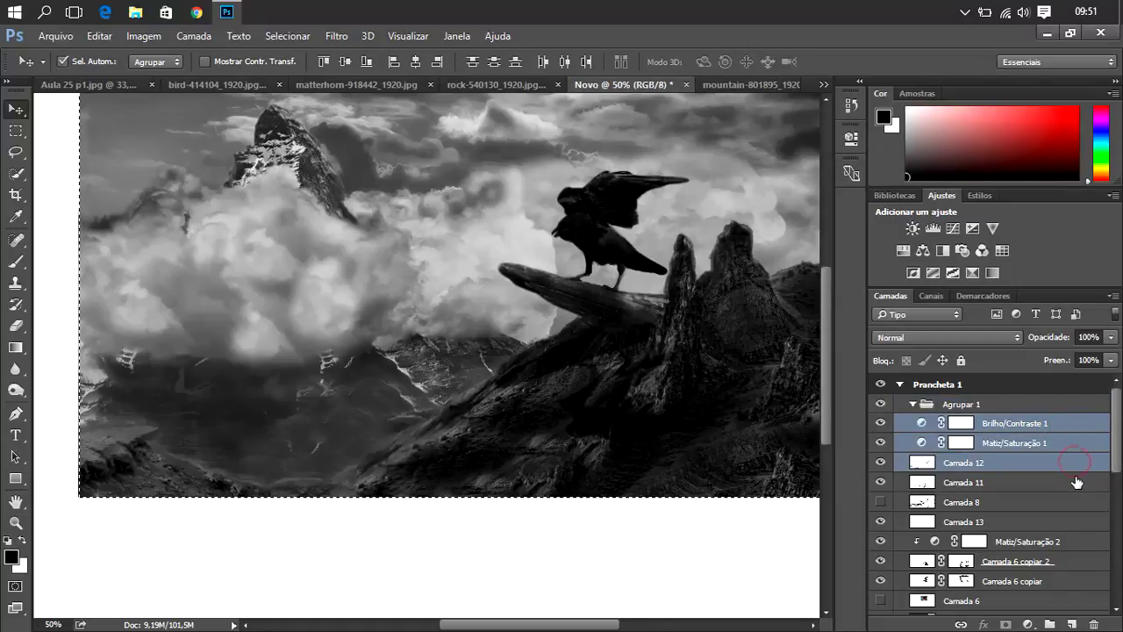
left_click(1076, 488, "ctrl")
left_click(1075, 505, "ctrl")
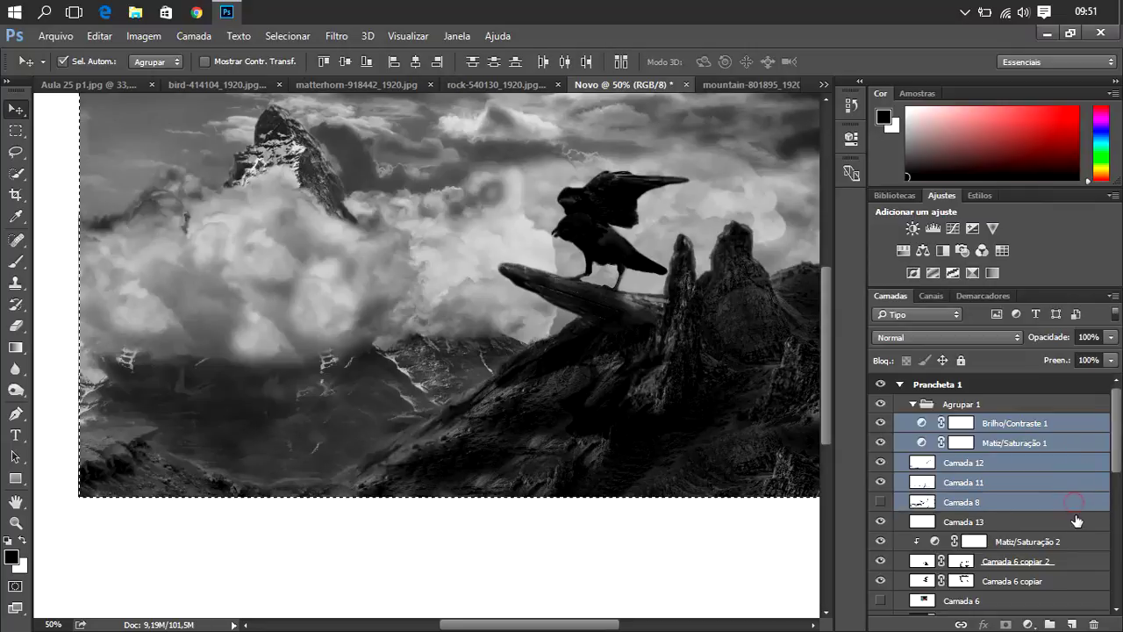
left_click(1078, 537, "ctrl")
left_click(1077, 520, "ctrl")
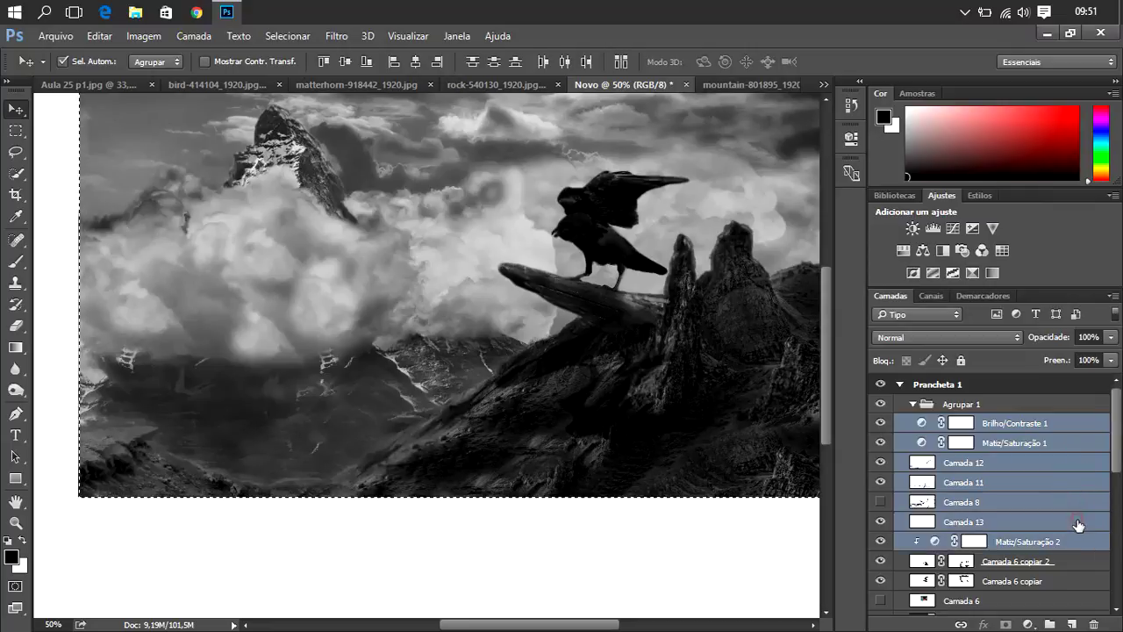
left_click(1081, 562, "ctrl")
left_click(1081, 581, "ctrl")
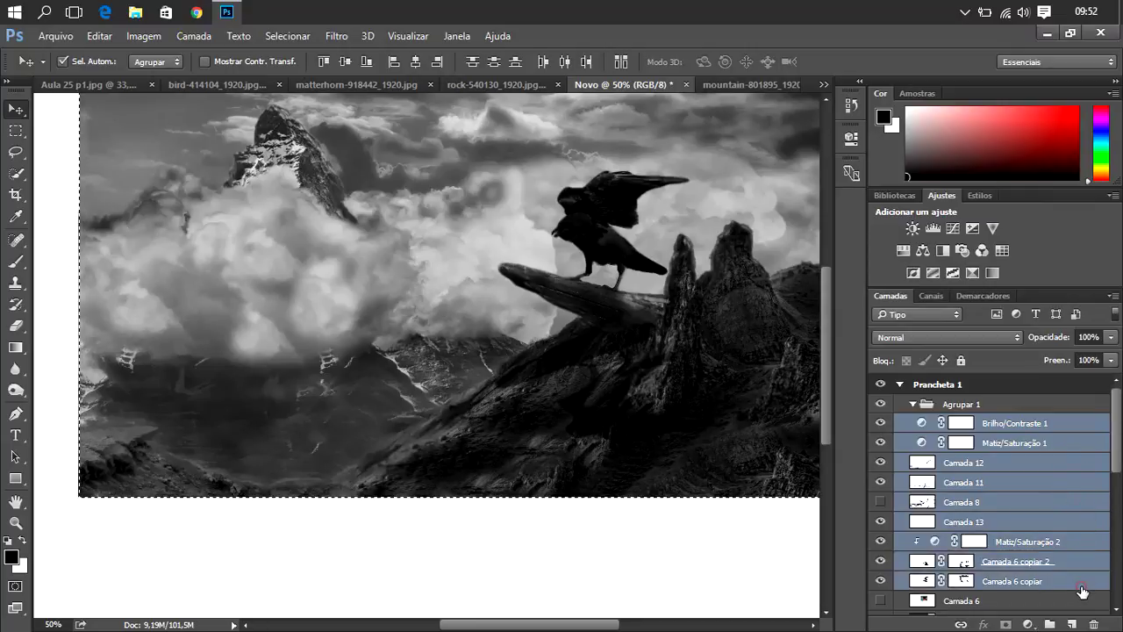
scroll(1077, 580, "down", 3)
scroll(1075, 570, "down", 3)
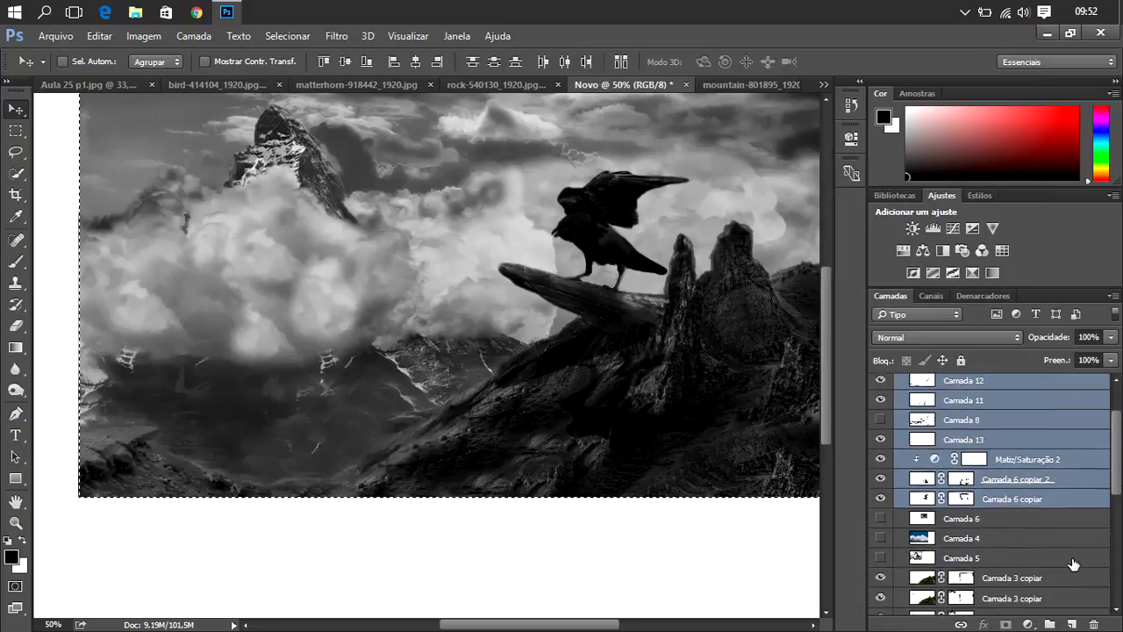
scroll(1074, 564, "down", 3)
scroll(1074, 562, "down", 3)
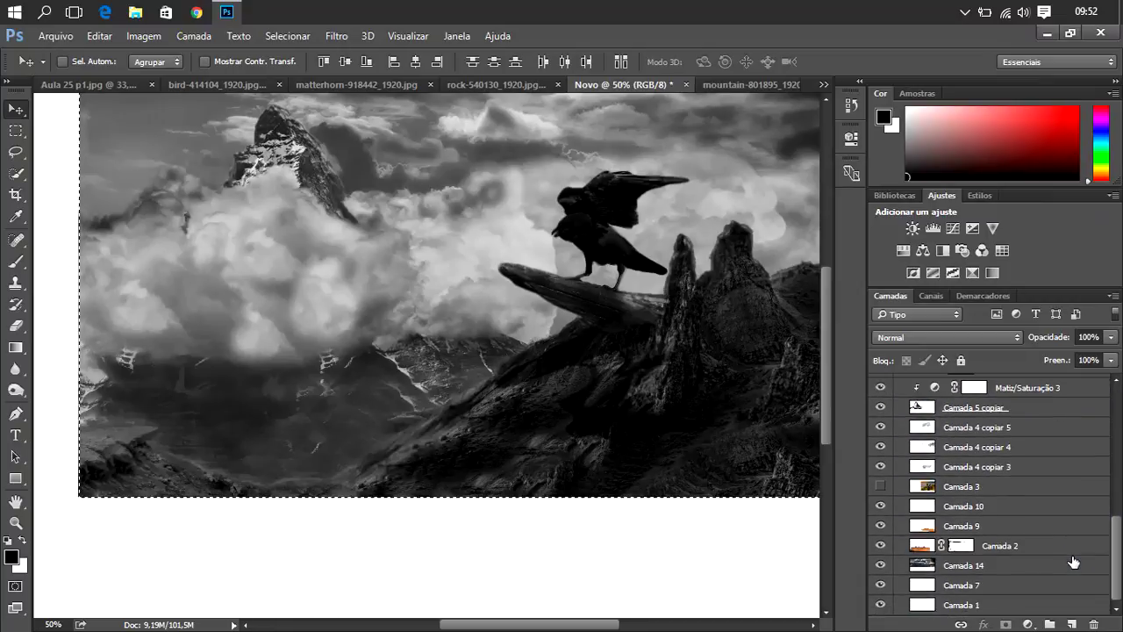
left_click(1064, 605, "shift")
scroll(1121, 586, "up", 3)
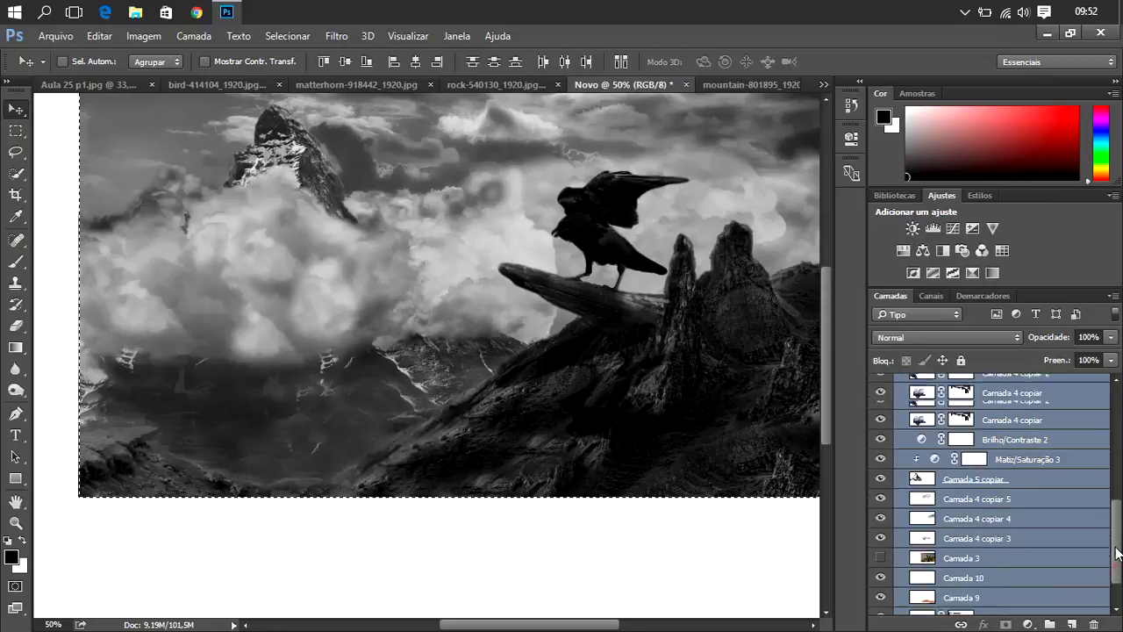
scroll(1120, 586, "up", 5)
scroll(1121, 586, "up", 4)
scroll(1105, 462, "down", 1)
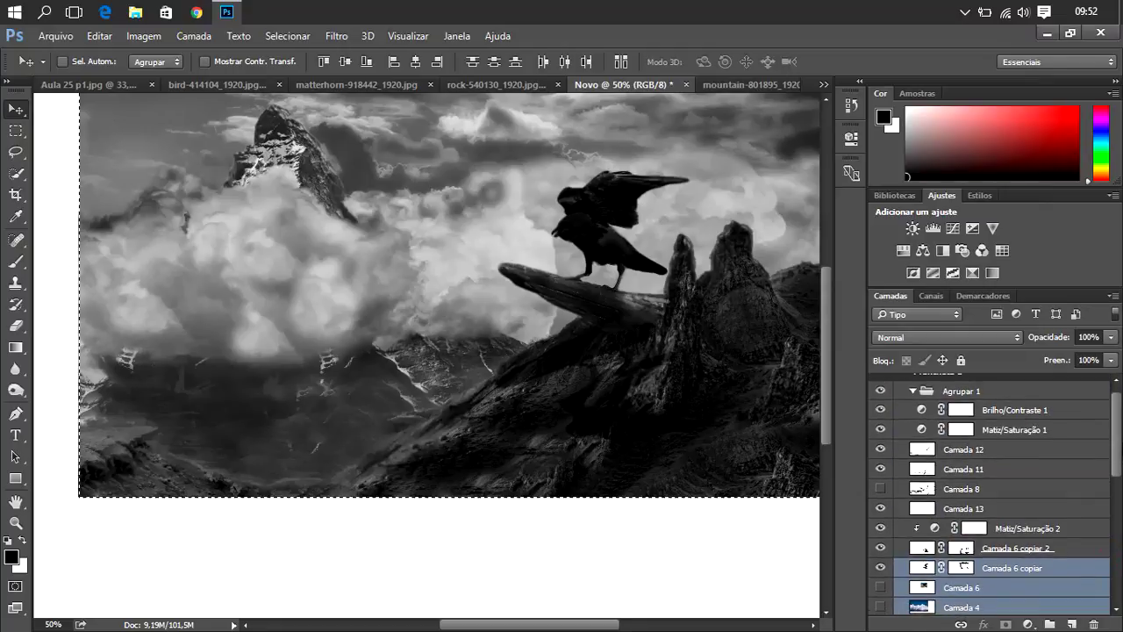
- Move layers Brilho/Contraste 1 through Camada 7 into Agrupar 1 and collapse the group
left_click(1074, 412)
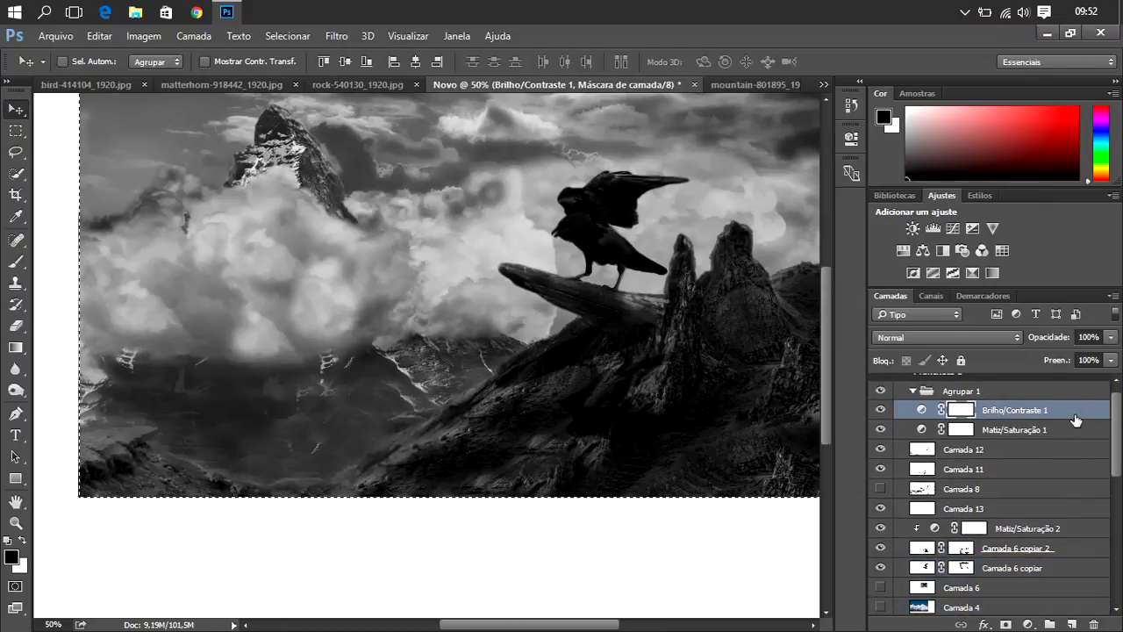
left_click_drag(1117, 436, 1118, 566)
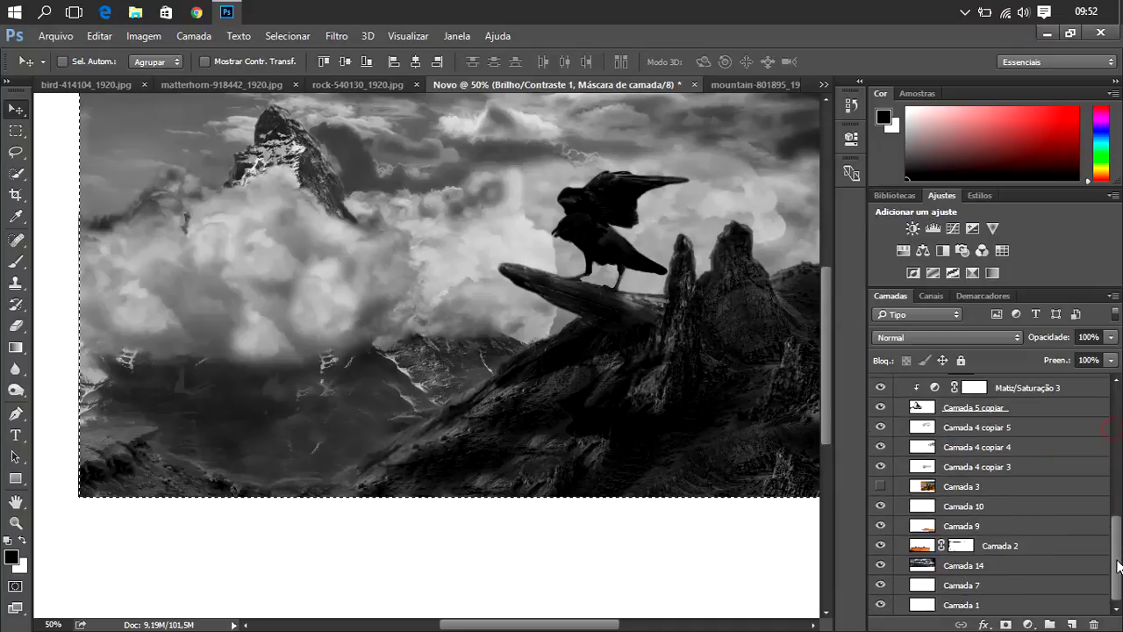
left_click(1045, 586, "shift")
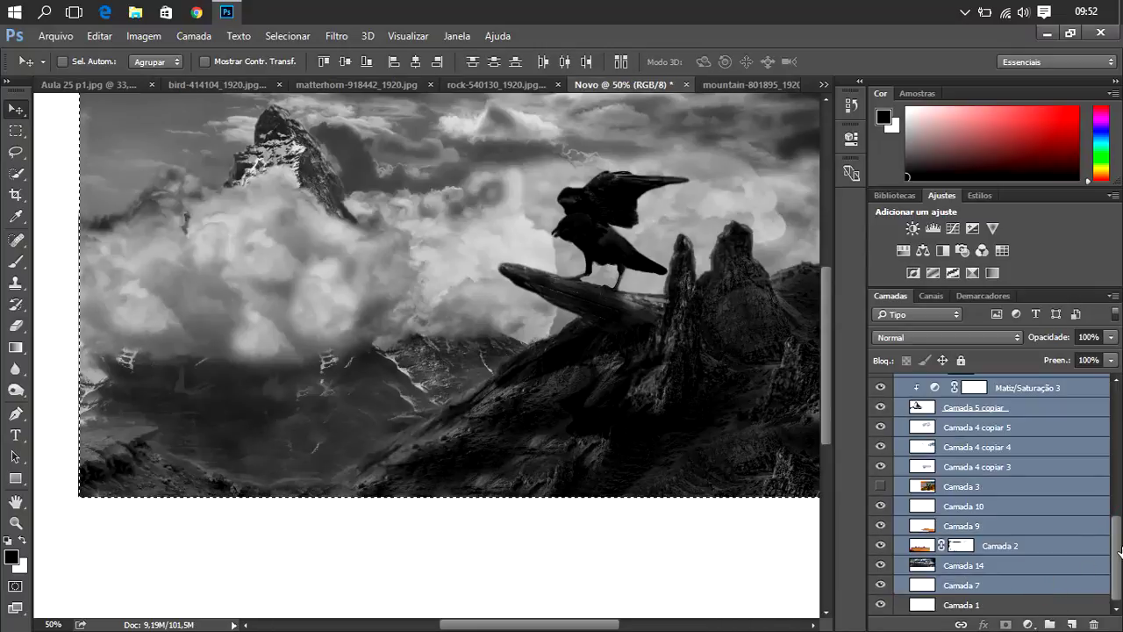
left_click_drag(1119, 551, 1119, 406)
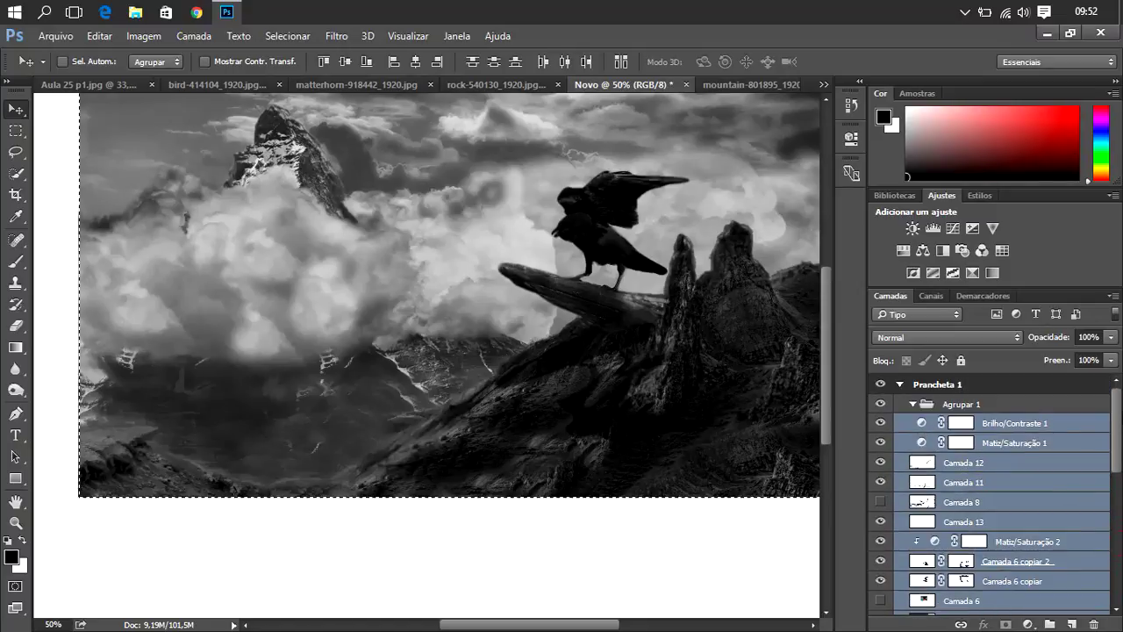
left_click_drag(1016, 433, 1018, 405)
left_click(912, 404)
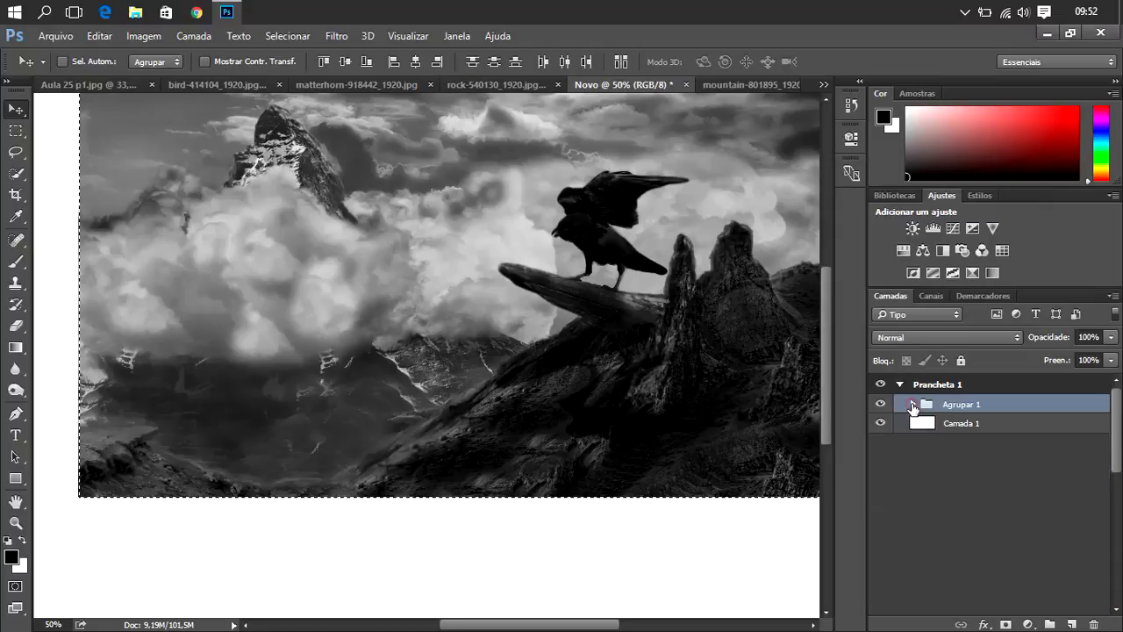
left_click(880, 404)
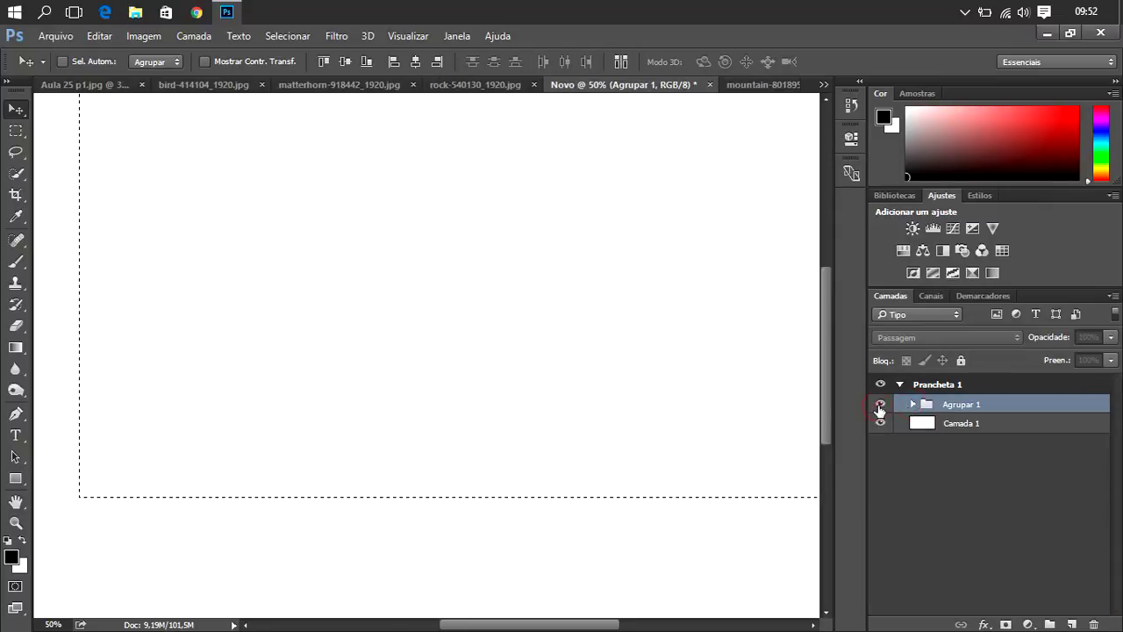
left_click(880, 405)
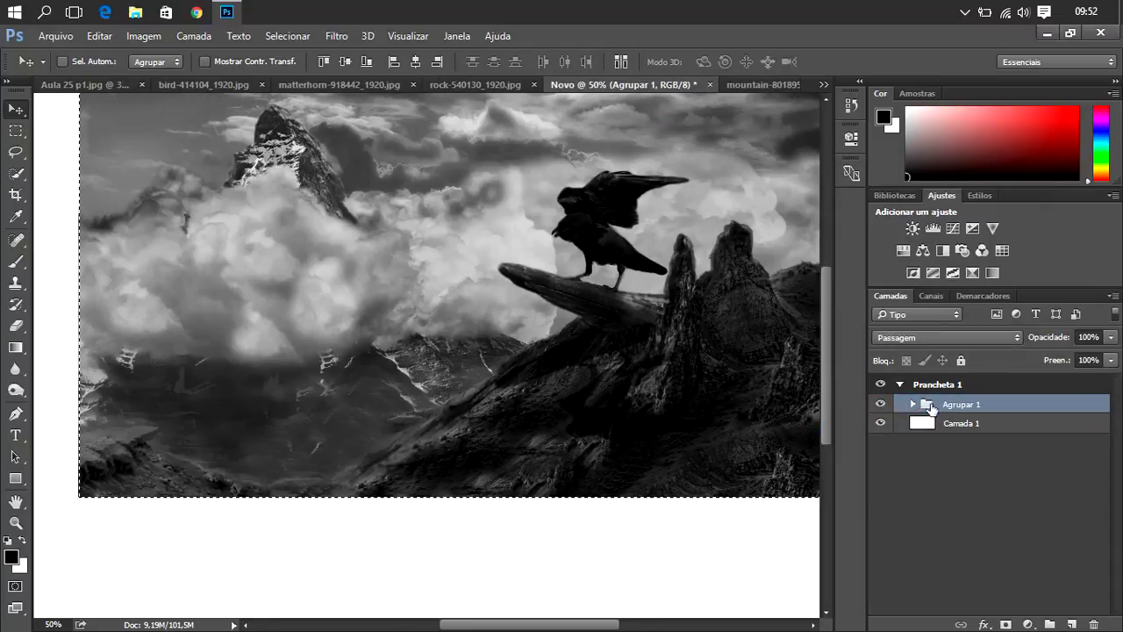
- Add a Photo Filter adjustment layer and try out its density setting
left_click(967, 250)
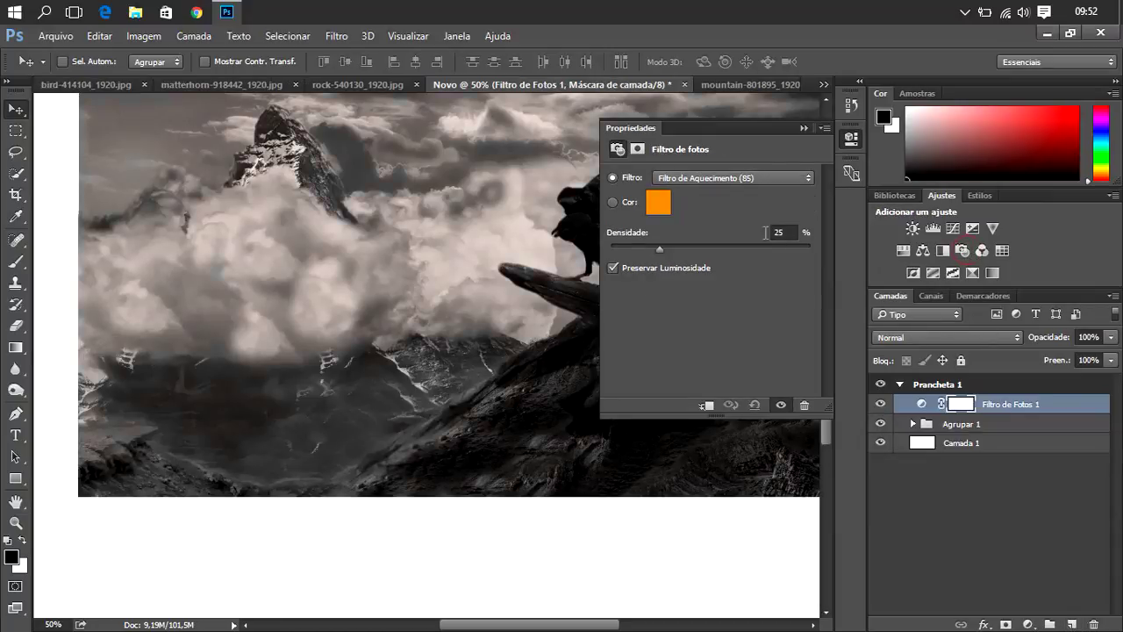
left_click_drag(659, 247, 717, 248)
left_click_drag(807, 249, 665, 252)
- Try a custom light-brown filter colour at about 72% density
left_click(612, 201)
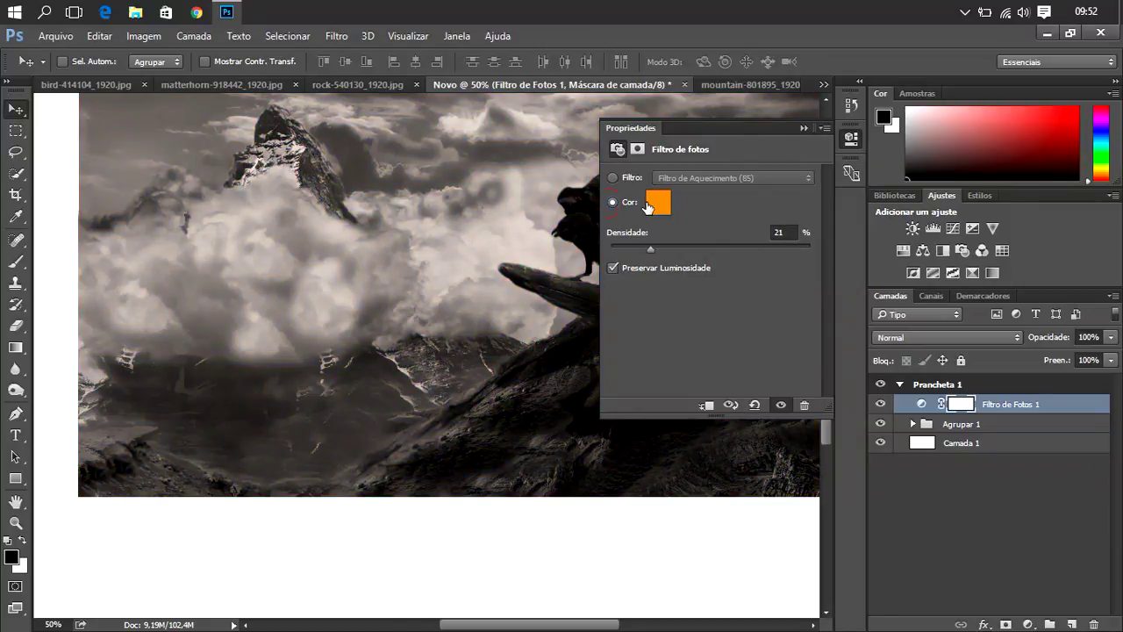
left_click(656, 203)
left_click(488, 330)
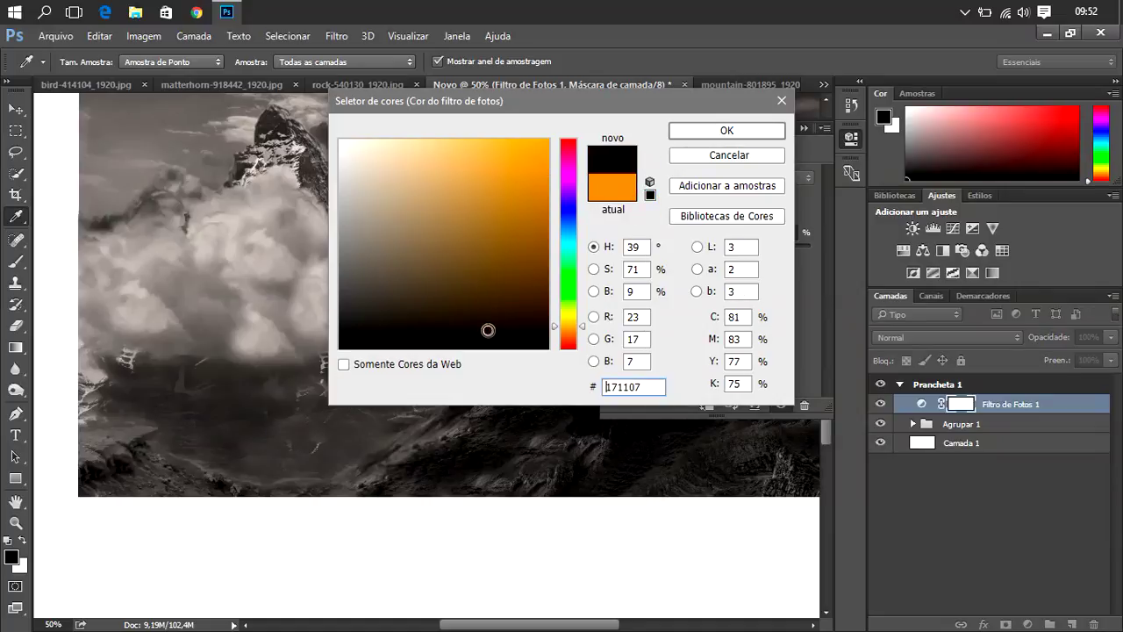
left_click_drag(477, 325, 442, 325)
left_click(690, 129)
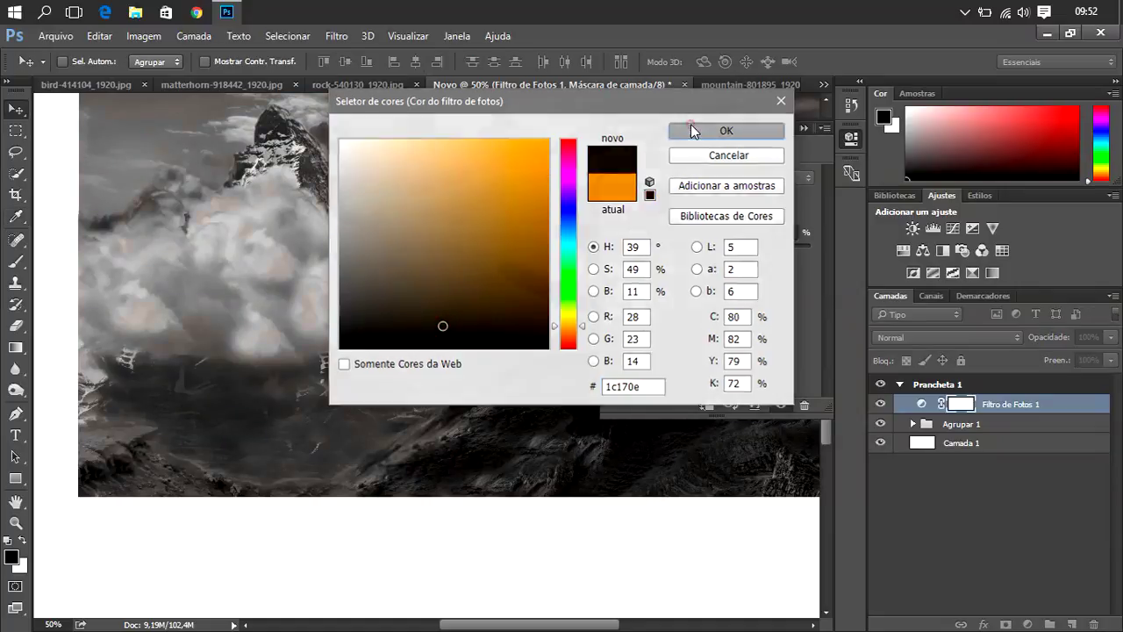
left_click(693, 248)
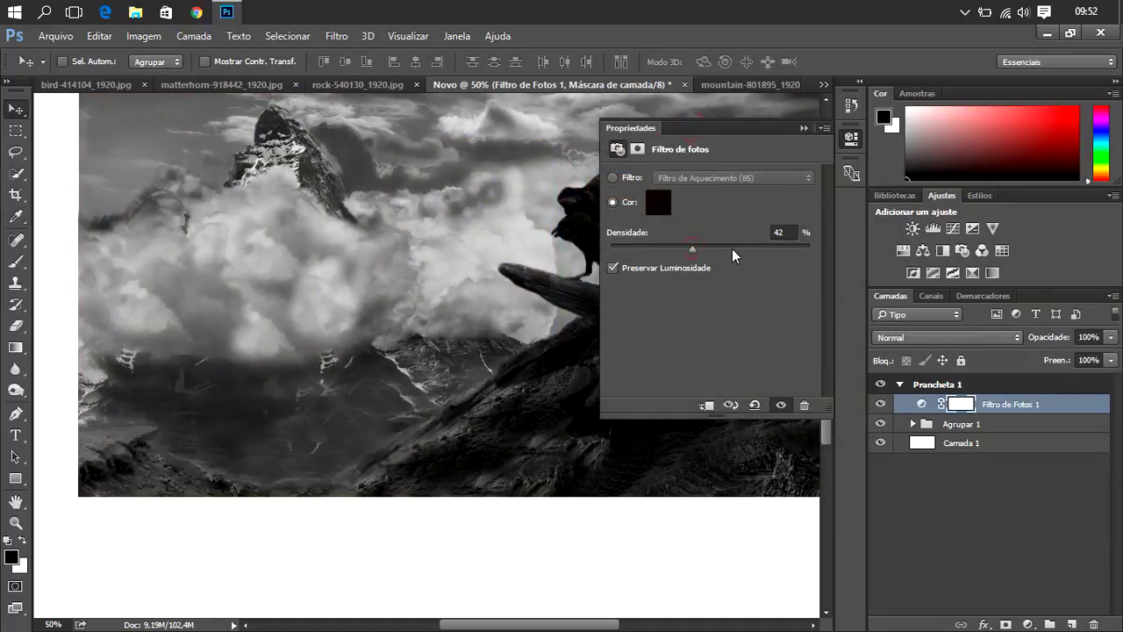
left_click_drag(733, 254, 768, 255)
left_click_drag(774, 254, 753, 253)
- Switch to the preset Filtro de Resfriamento (80) filter at 26% density
left_click(612, 178)
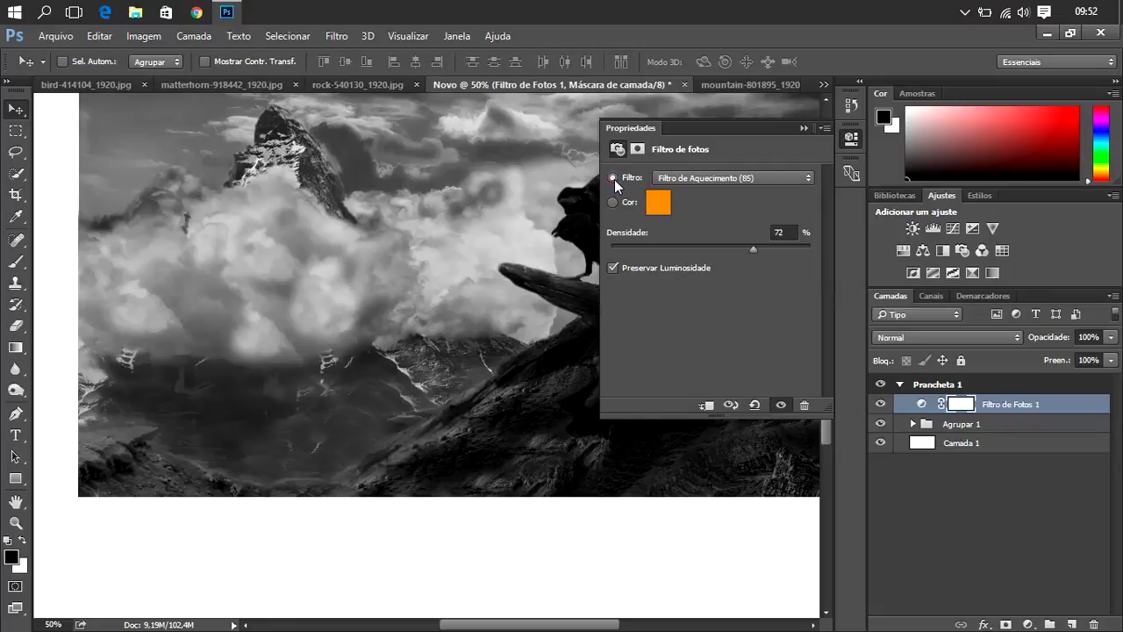
left_click(689, 177)
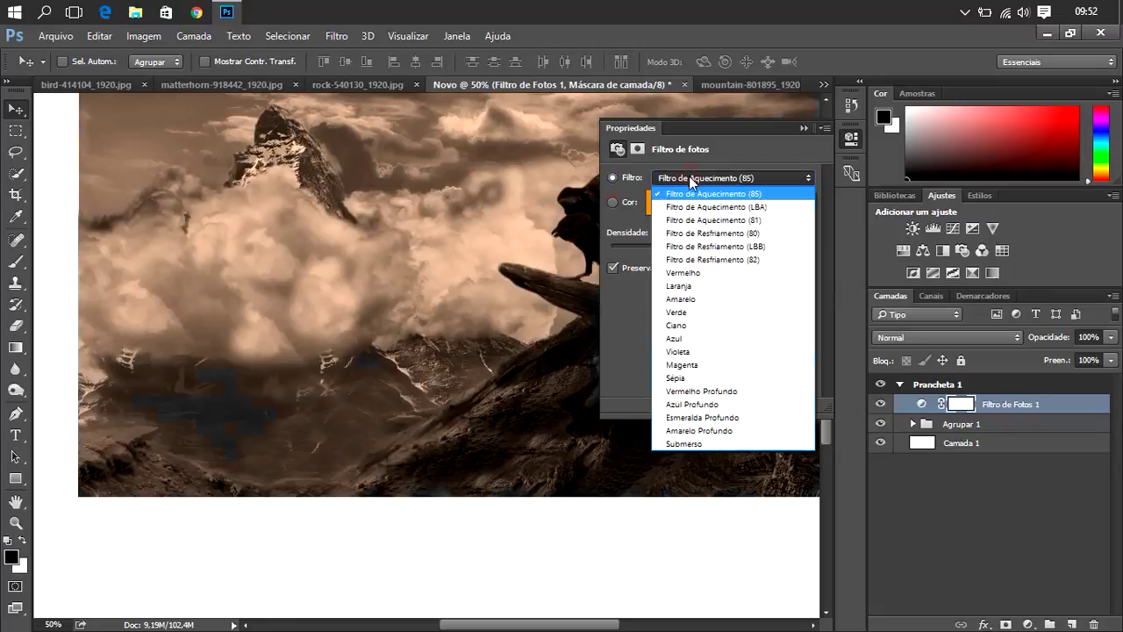
left_click(702, 233)
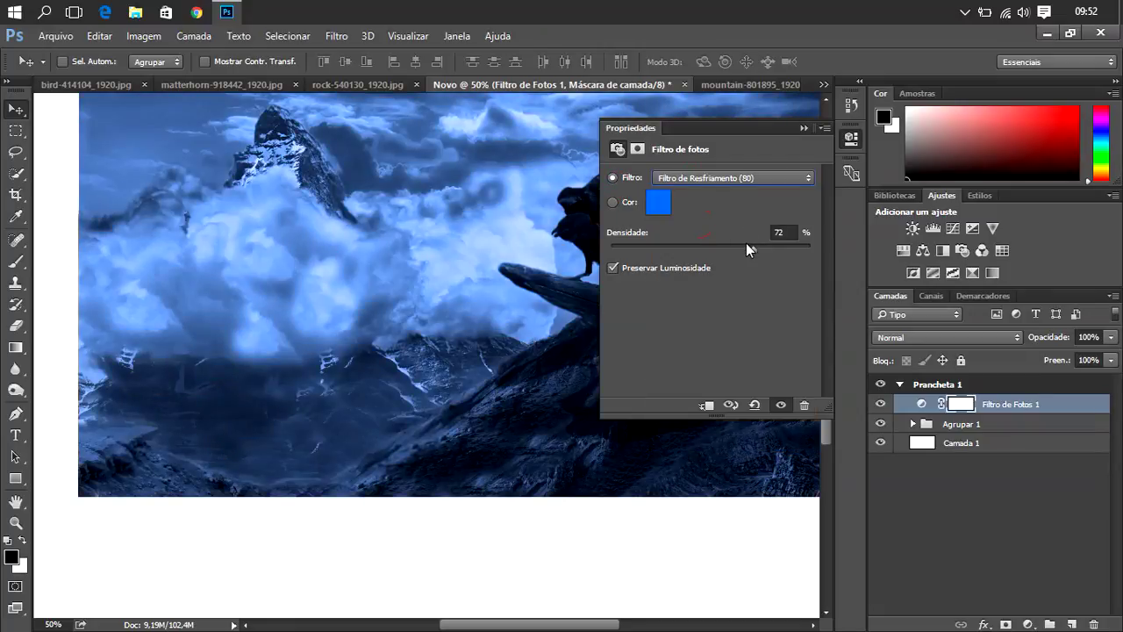
left_click_drag(746, 247, 652, 248)
- Preview the Laranja, Magenta and Azul Profundo filters, testing density between 45% and 59%
left_click(638, 150)
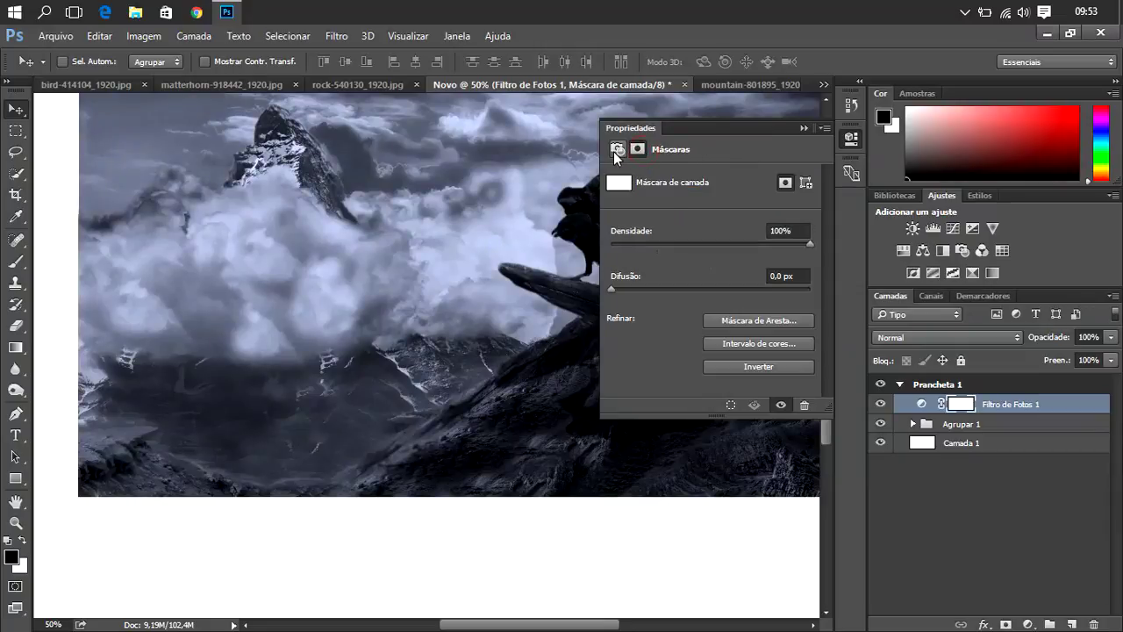
left_click(618, 150)
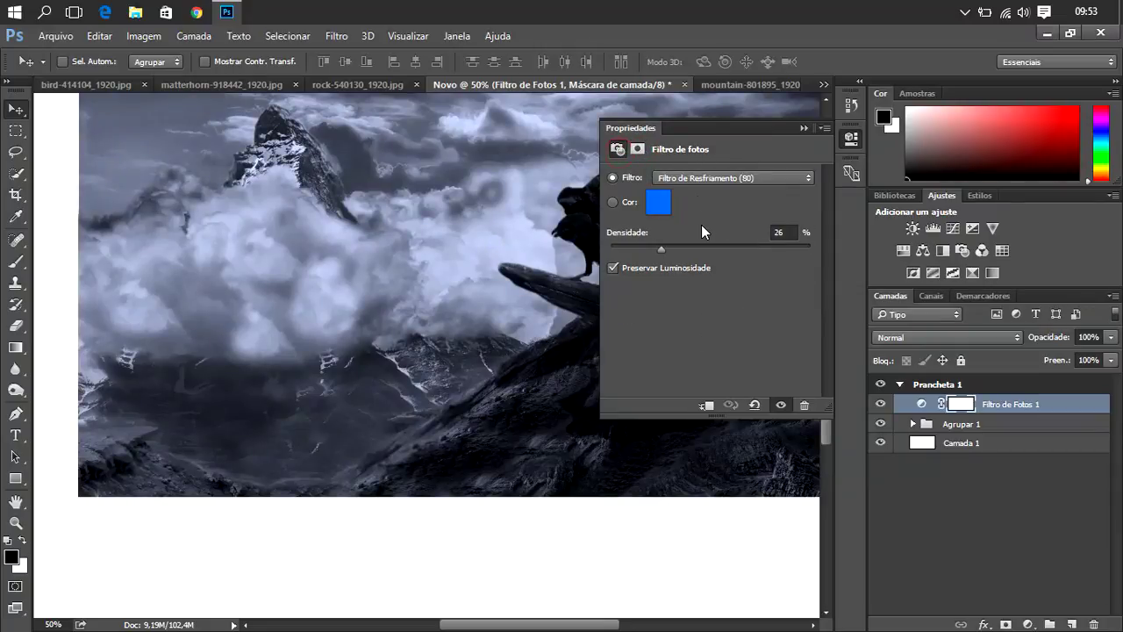
left_click(698, 178)
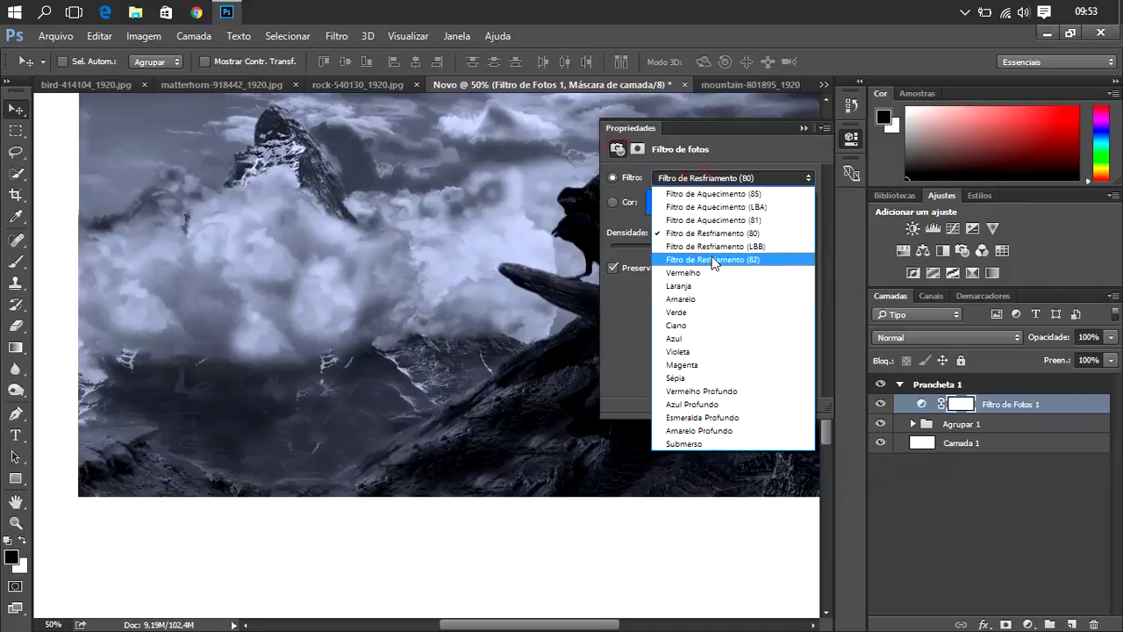
left_click(708, 292)
left_click(697, 182)
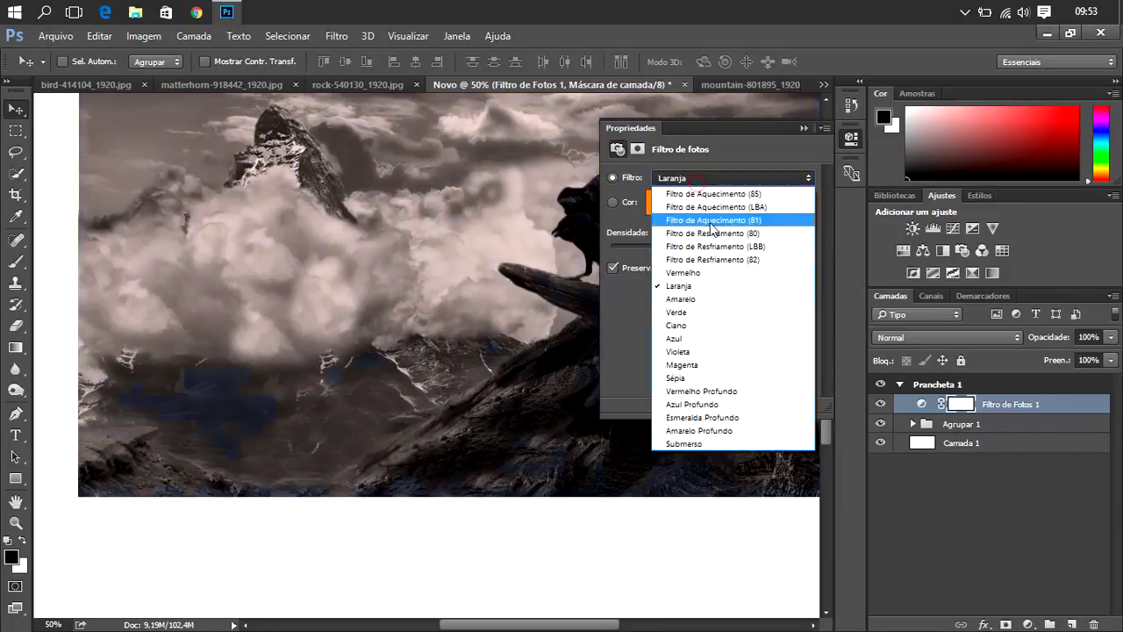
left_click(705, 364)
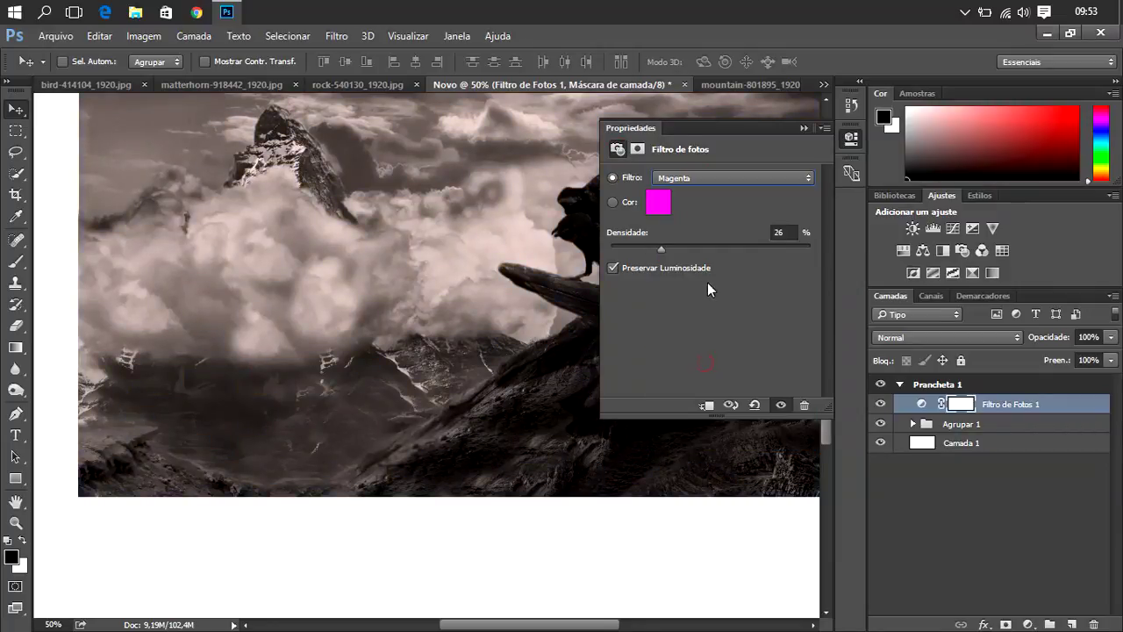
left_click(700, 174)
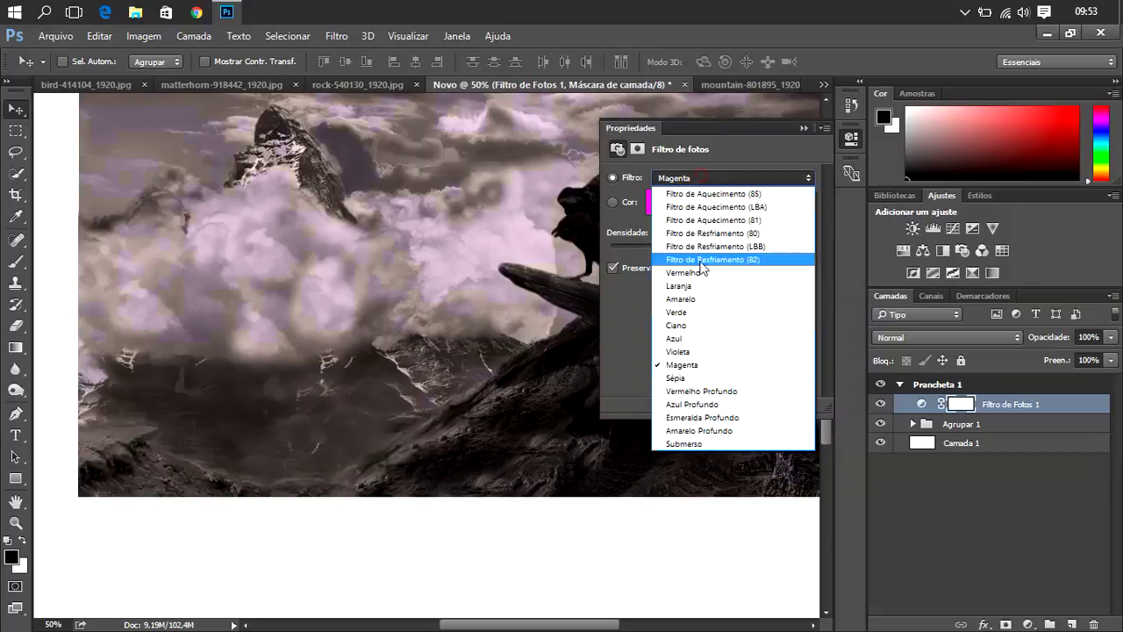
left_click(707, 404)
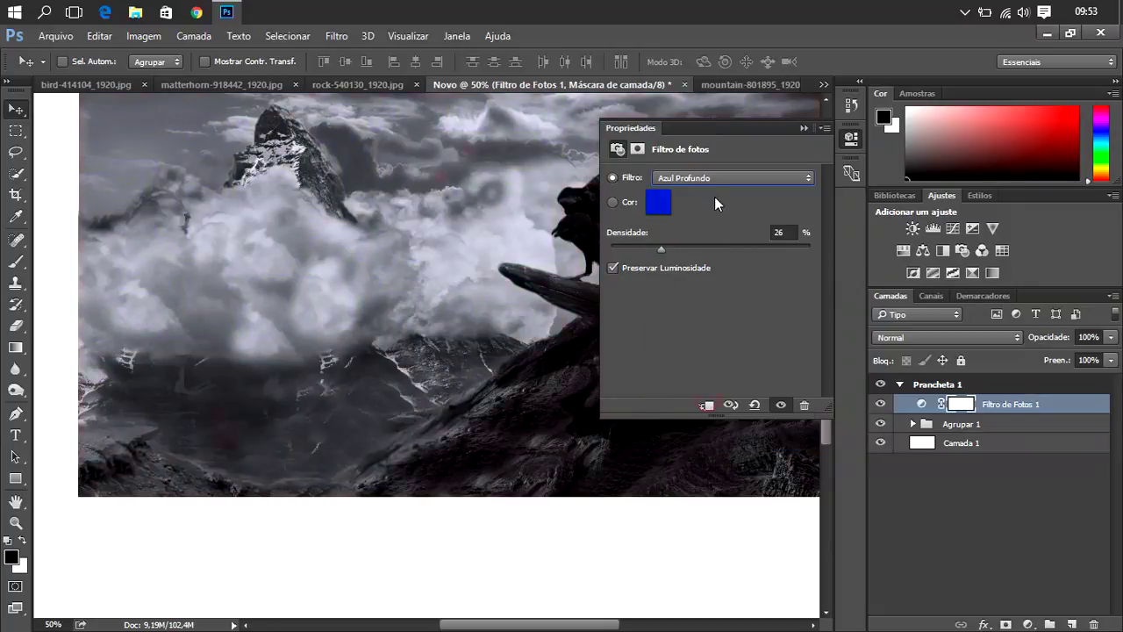
left_click(725, 247)
left_click(699, 247)
- Try Esmeralda Profundo and Amarelo Profundo, then settle on Violeta at about 57% density
left_click(745, 179)
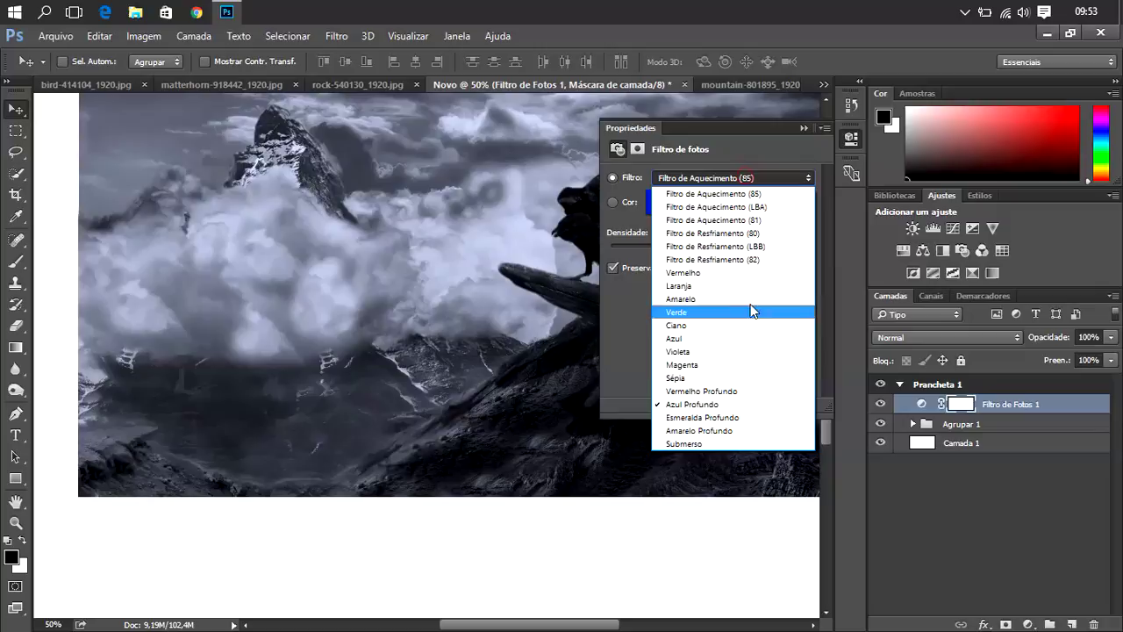
left_click(737, 419)
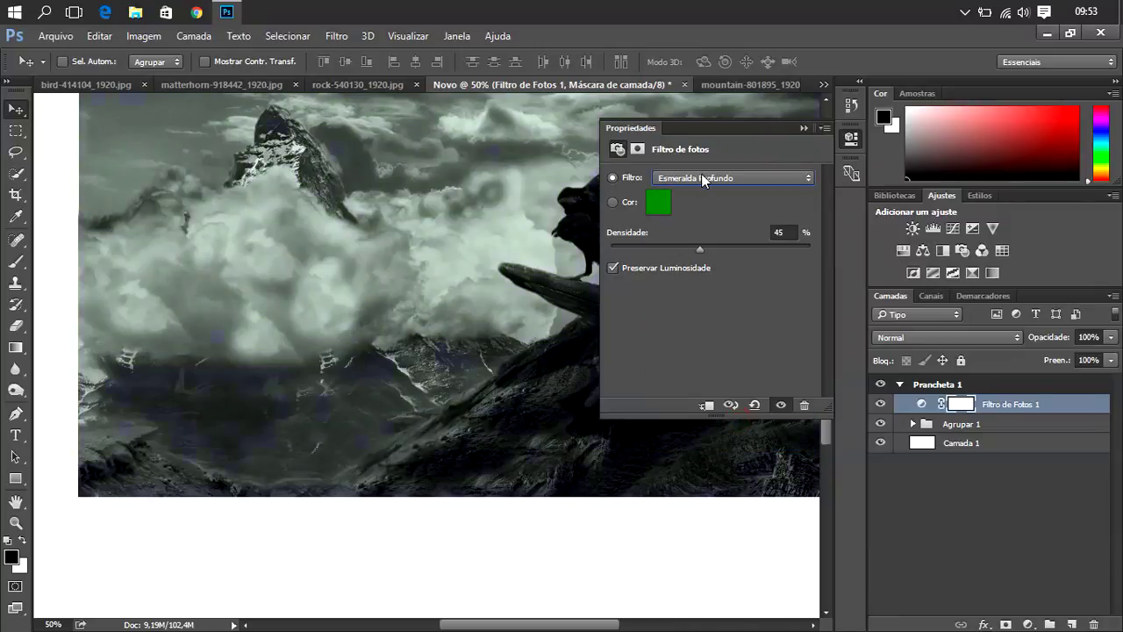
left_click(701, 177)
left_click(701, 428)
left_click(719, 180)
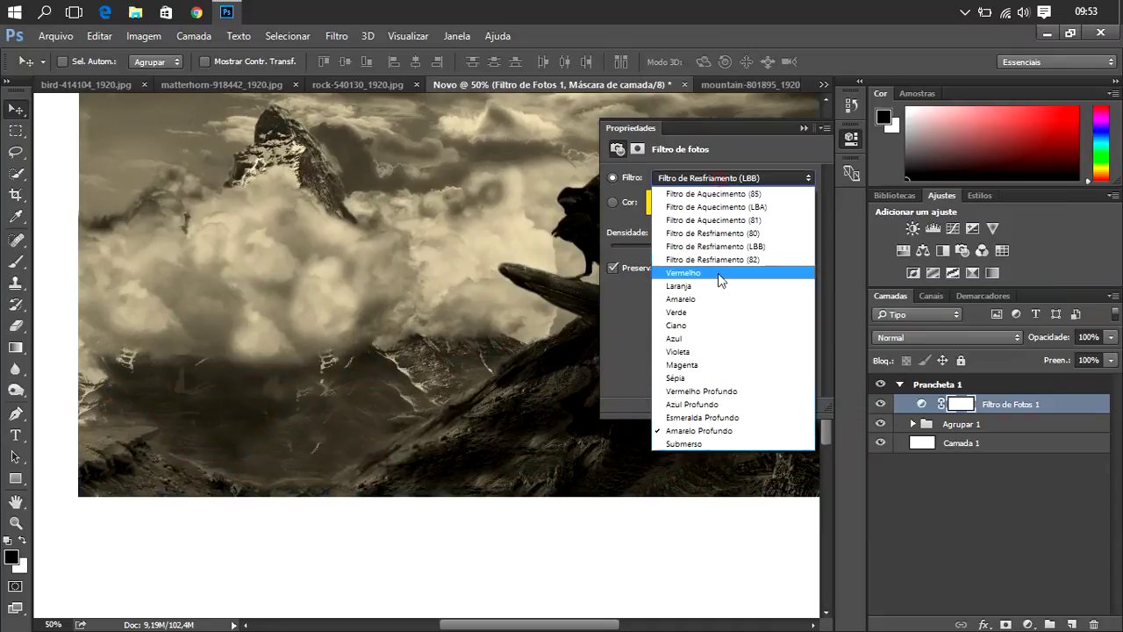
left_click(702, 352)
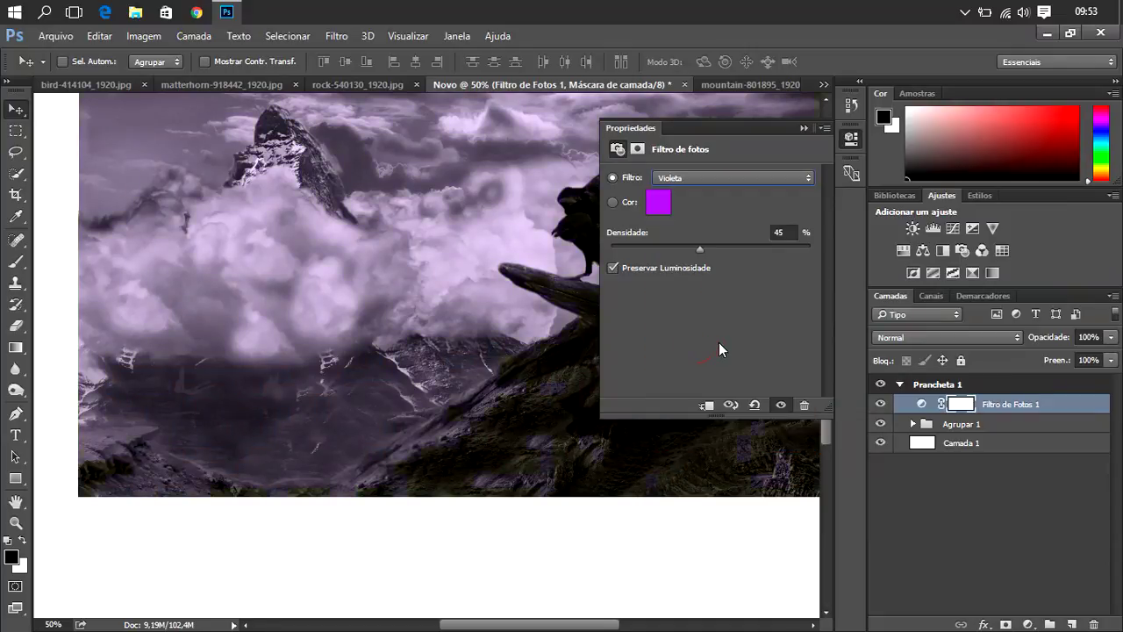
mouse_move(700, 248)
left_mouse_down()
mouse_move(725, 248)
mouse_move(660, 247)
left_mouse_up()
left_click(802, 128)
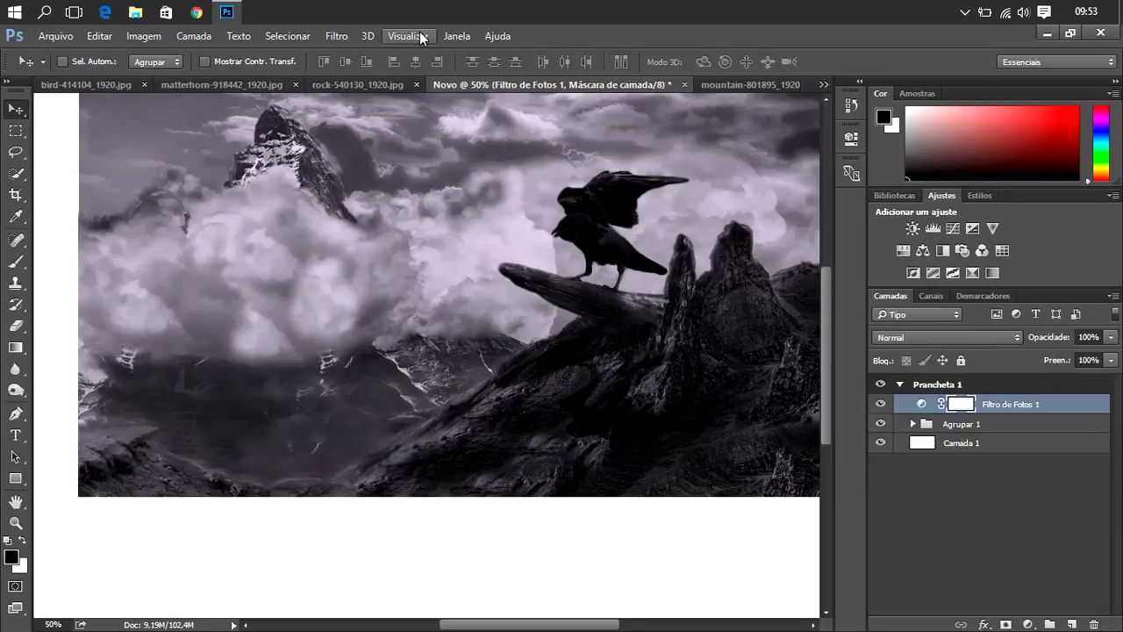
left_click(338, 37)
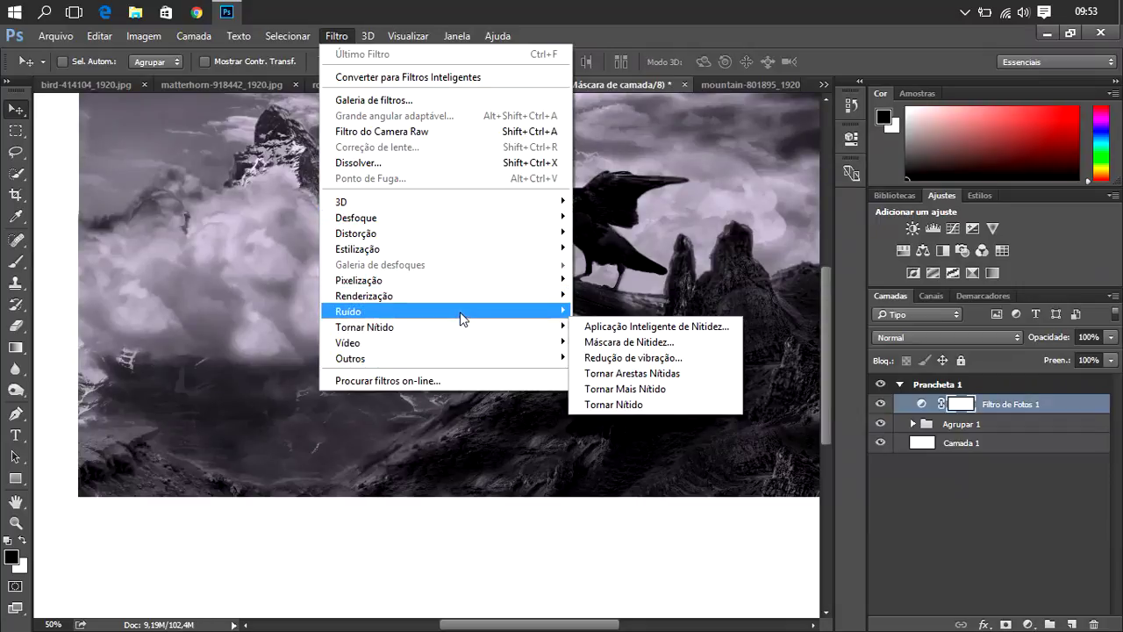
left_click(388, 101)
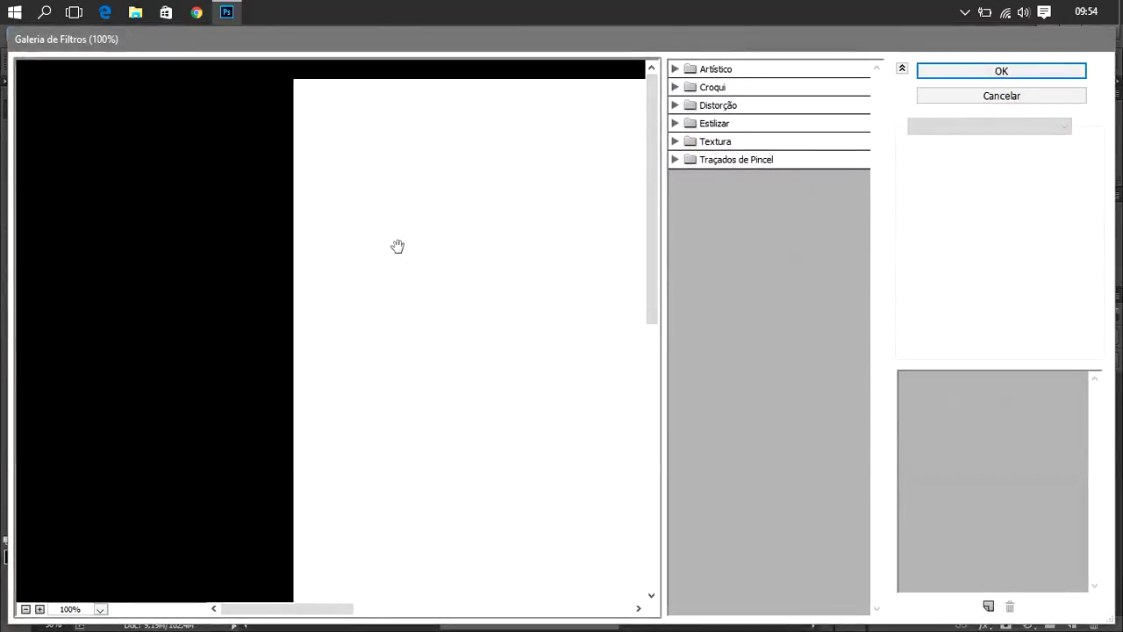
left_click_drag(456, 257, 510, 287)
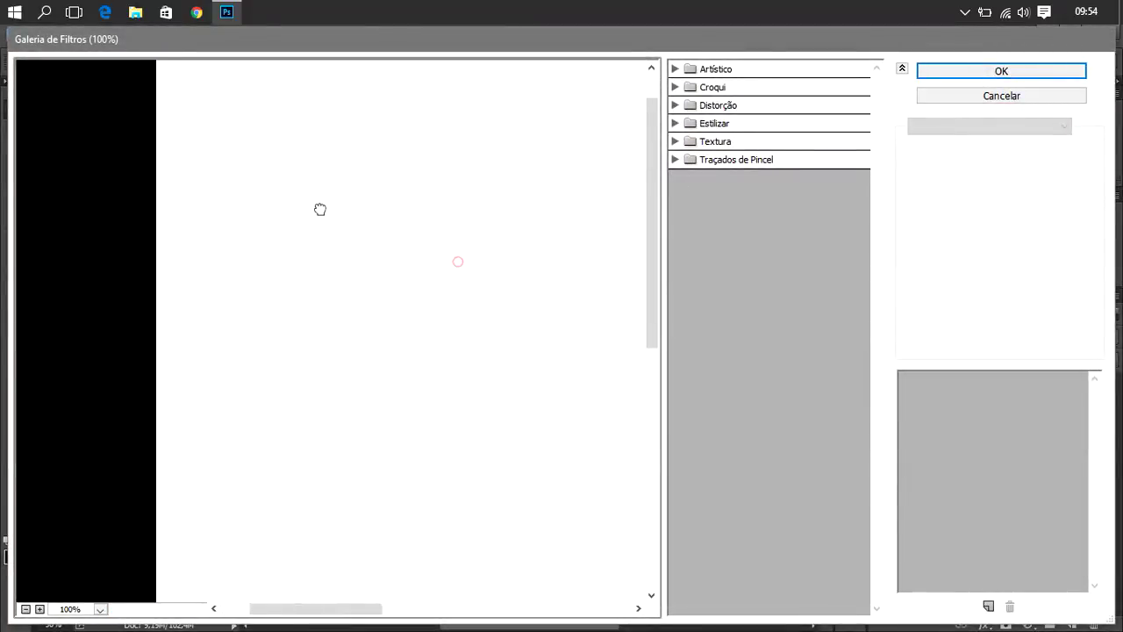
left_click(950, 75)
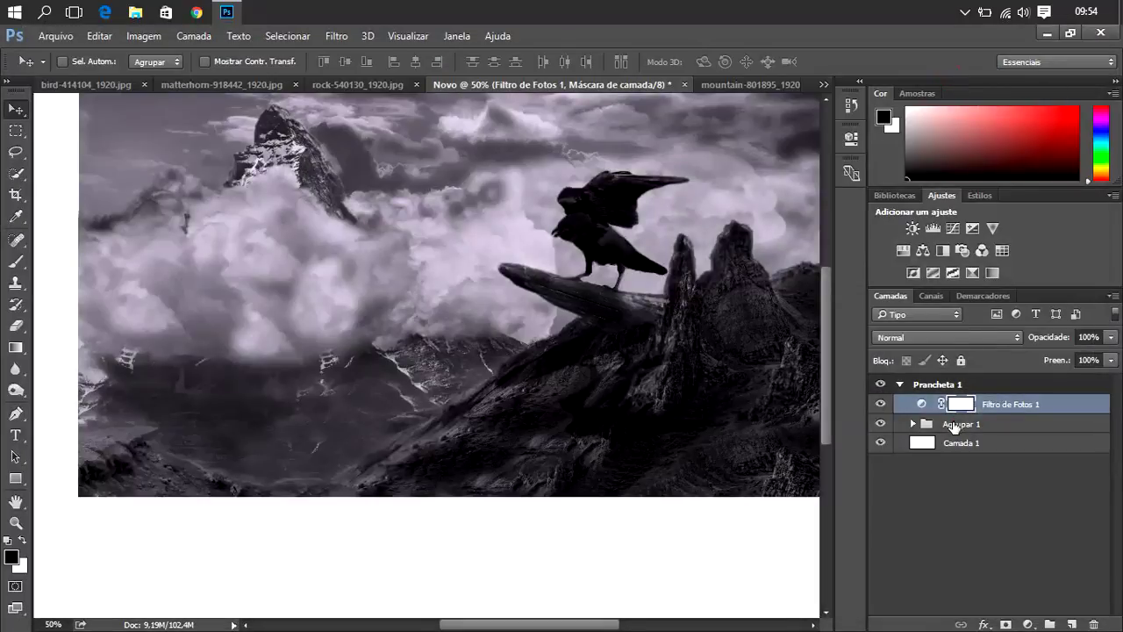
- Duplicate the Agrupar 1 group and place the copy inside Prancheta 1, above the photo filter
left_click(954, 426)
left_click_drag(959, 430, 961, 386)
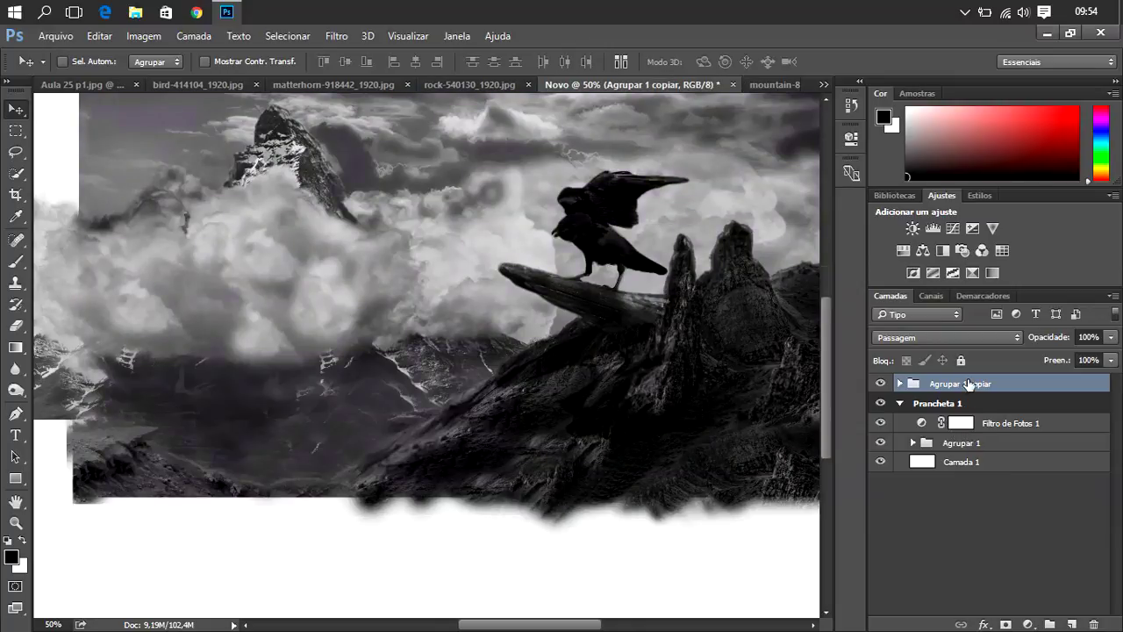
left_click_drag(968, 384, 972, 408)
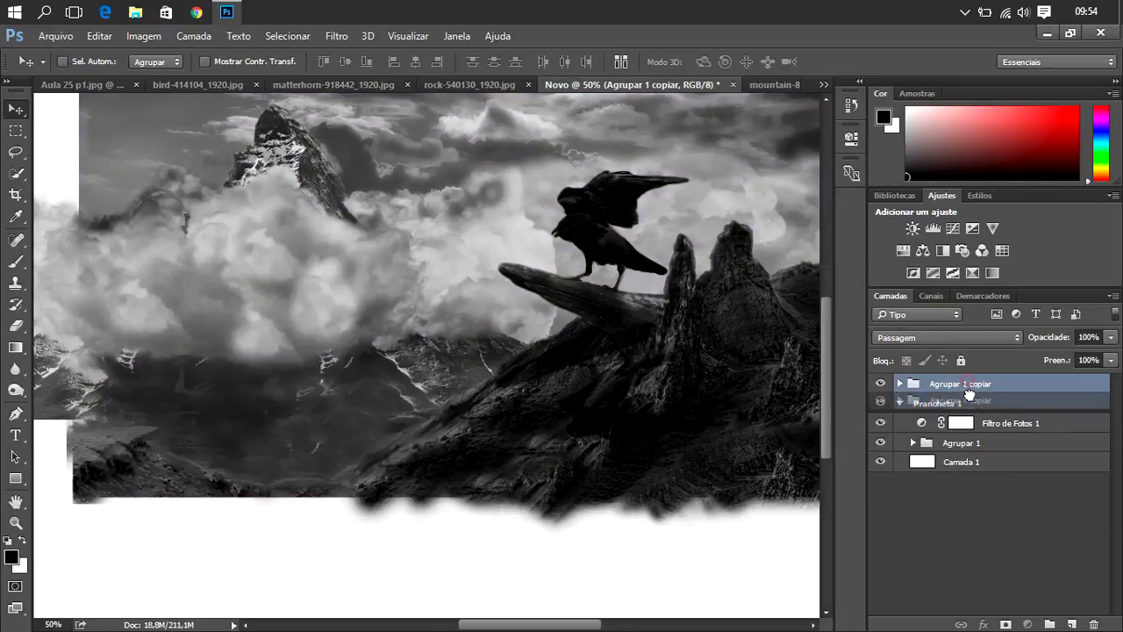
left_click_drag(974, 412, 972, 412)
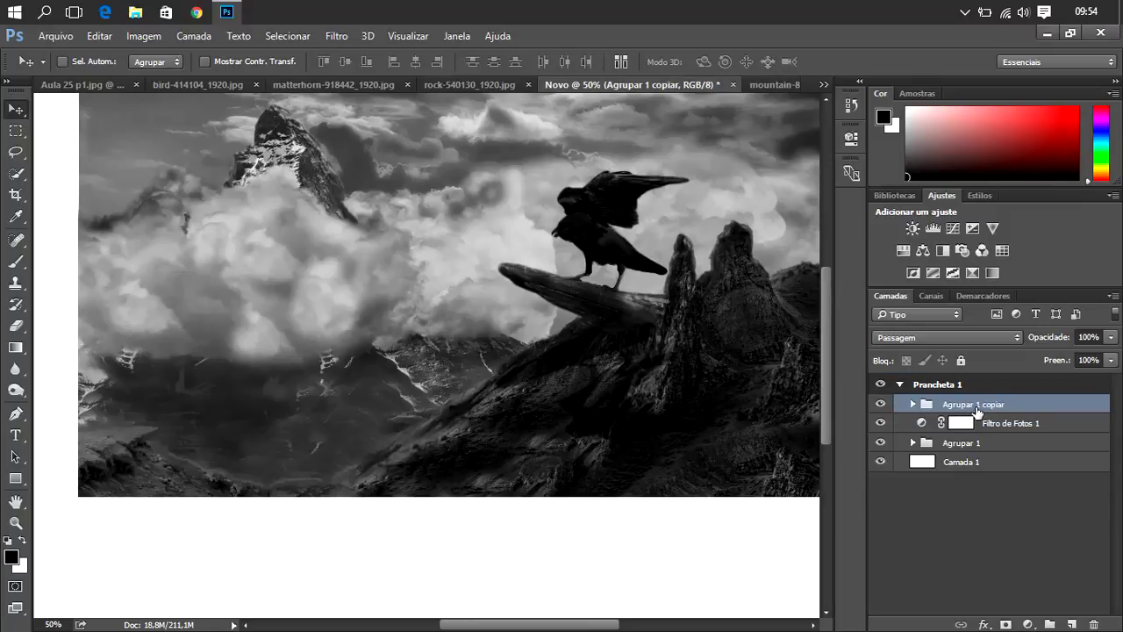
- Merge the copied group into a single layer and hide the original Agrupar 1
right_click(968, 404)
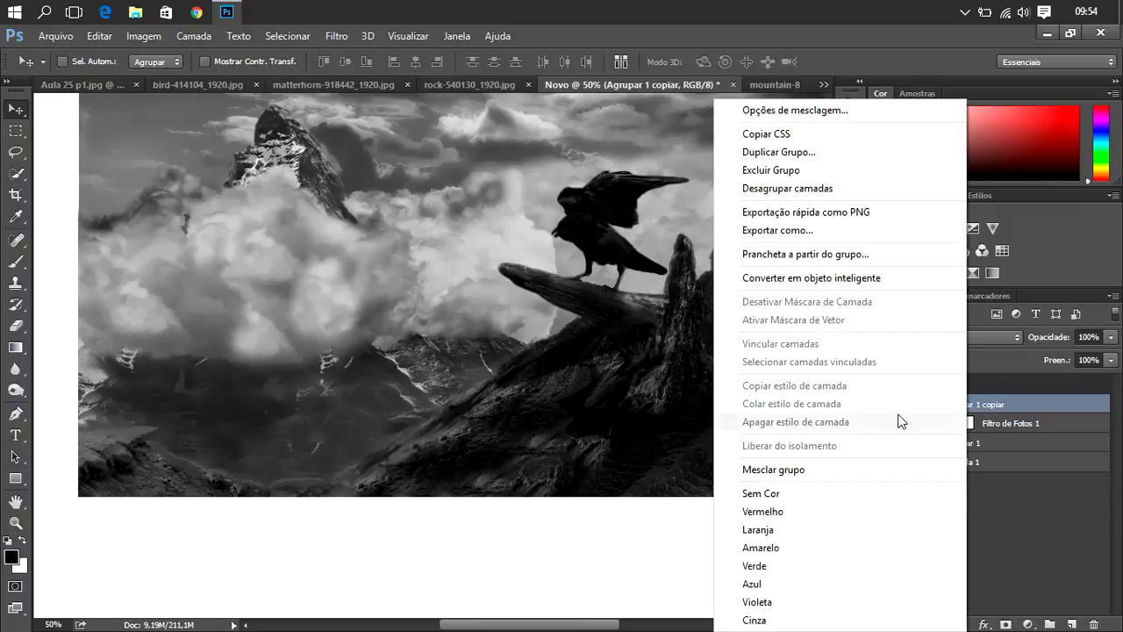
left_click(813, 470)
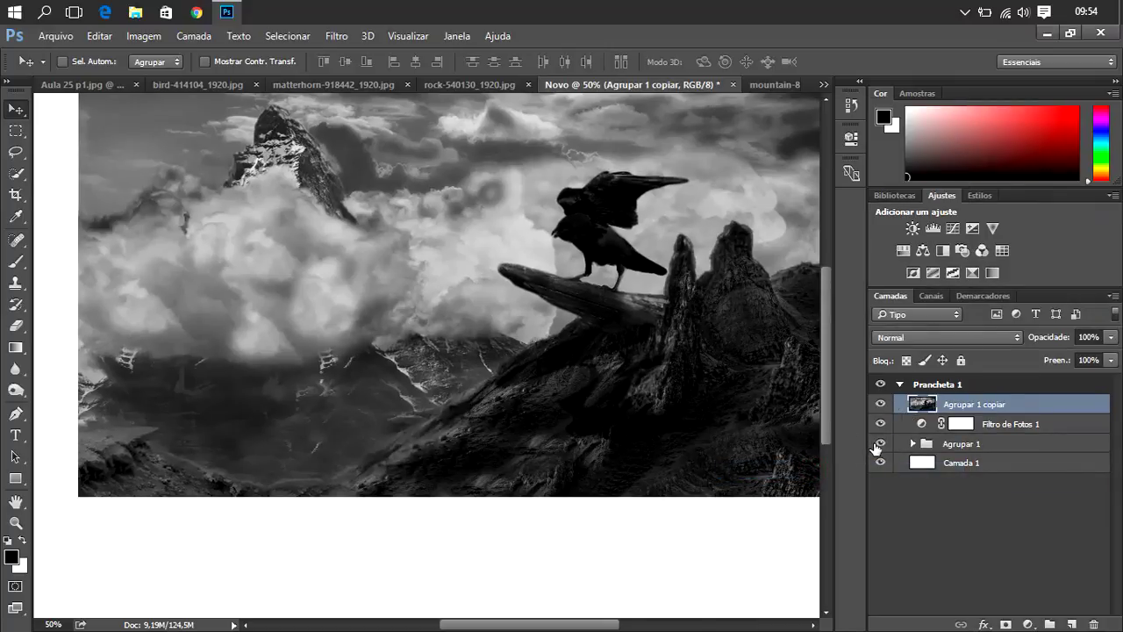
left_click(880, 443)
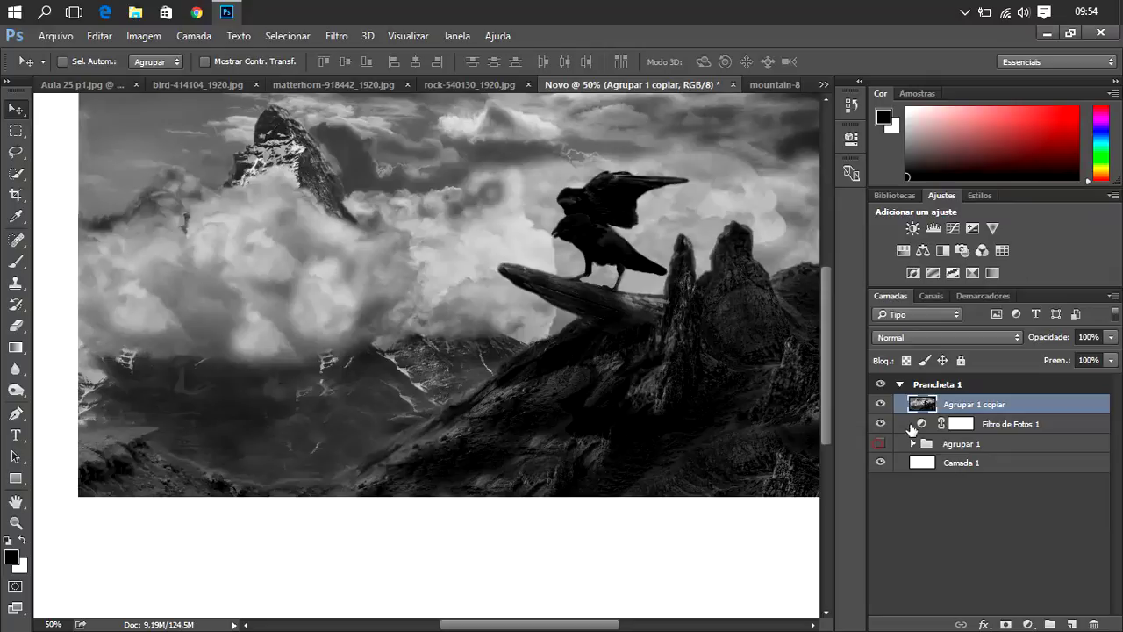
left_click(337, 36)
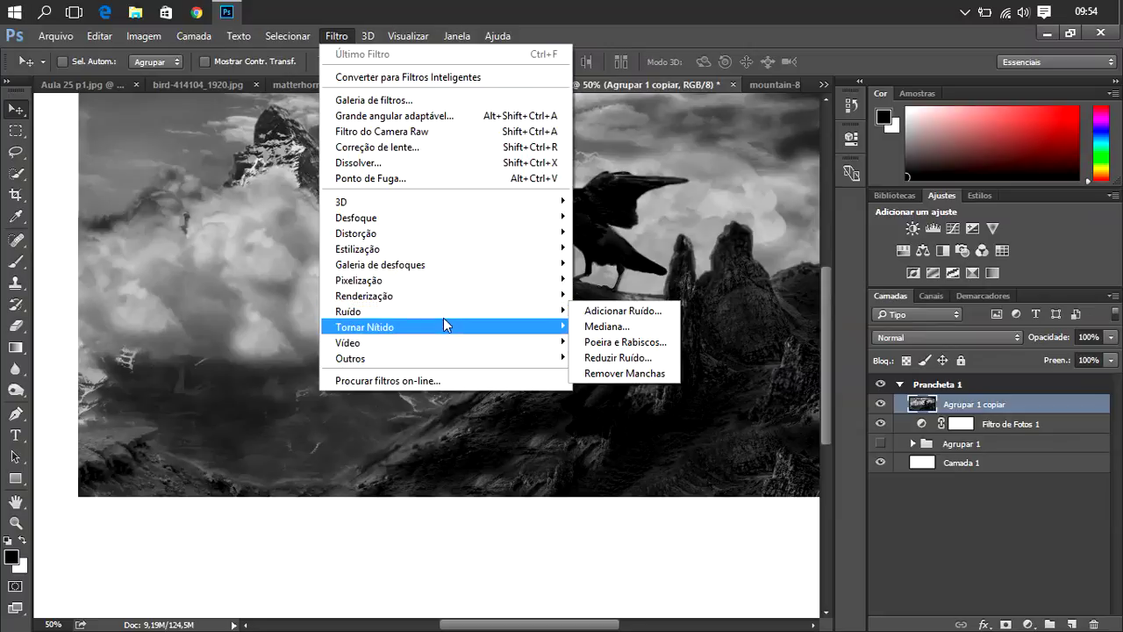
mouse_move(364, 295)
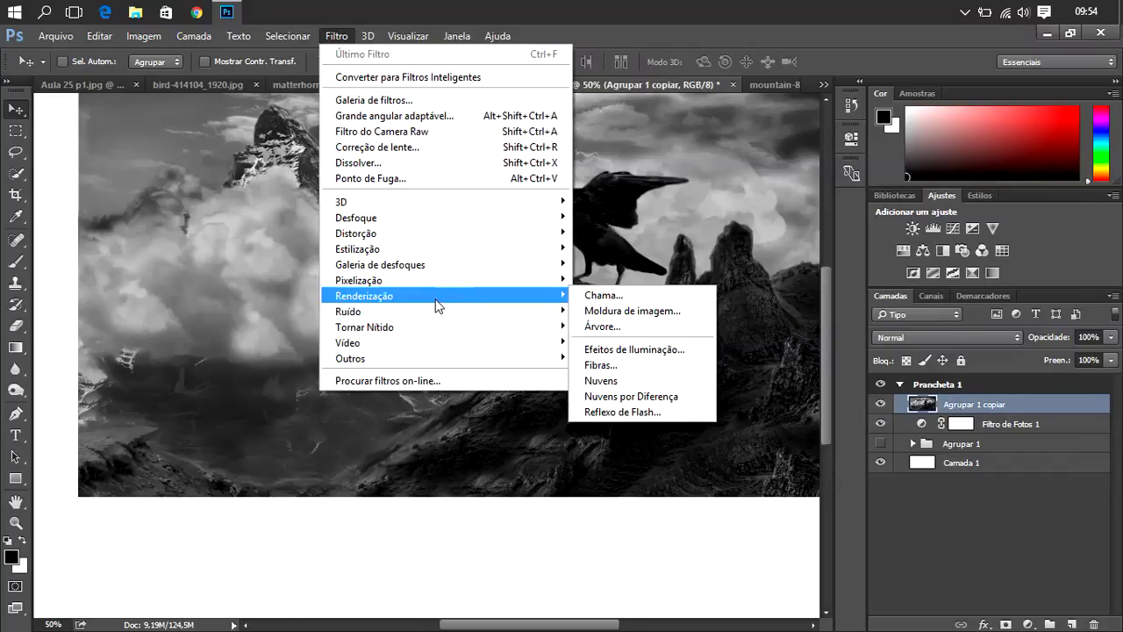
- Apply Lighting Effects, raising spotlight intensity, exposure and hotspot and enlarging the light
left_click(597, 349)
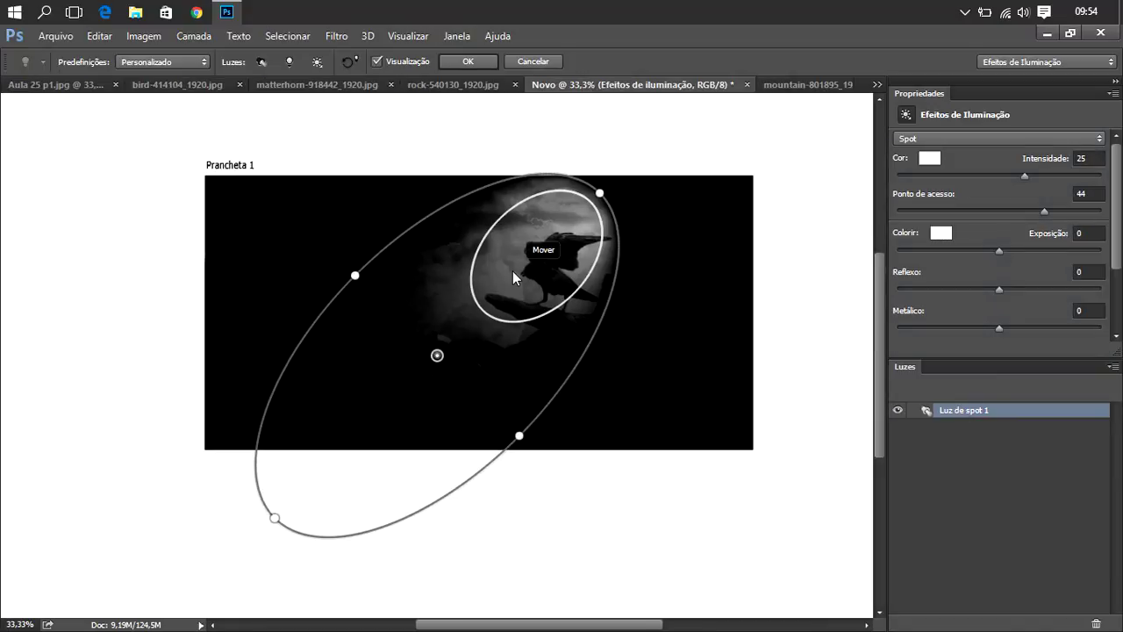
left_click_drag(575, 242, 654, 219)
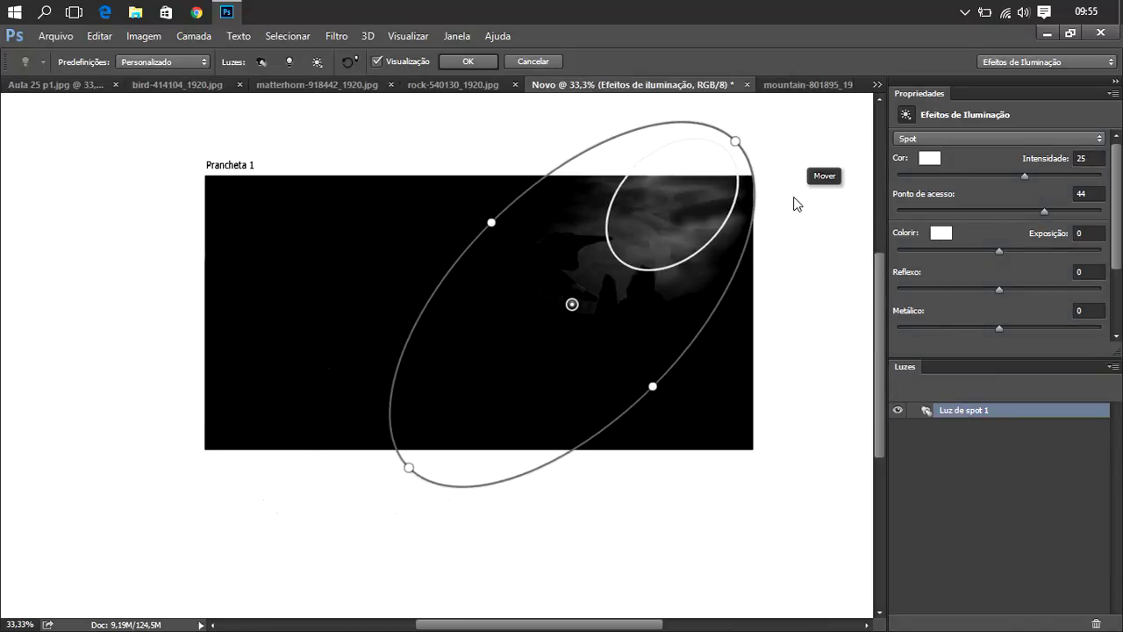
left_click(1061, 176)
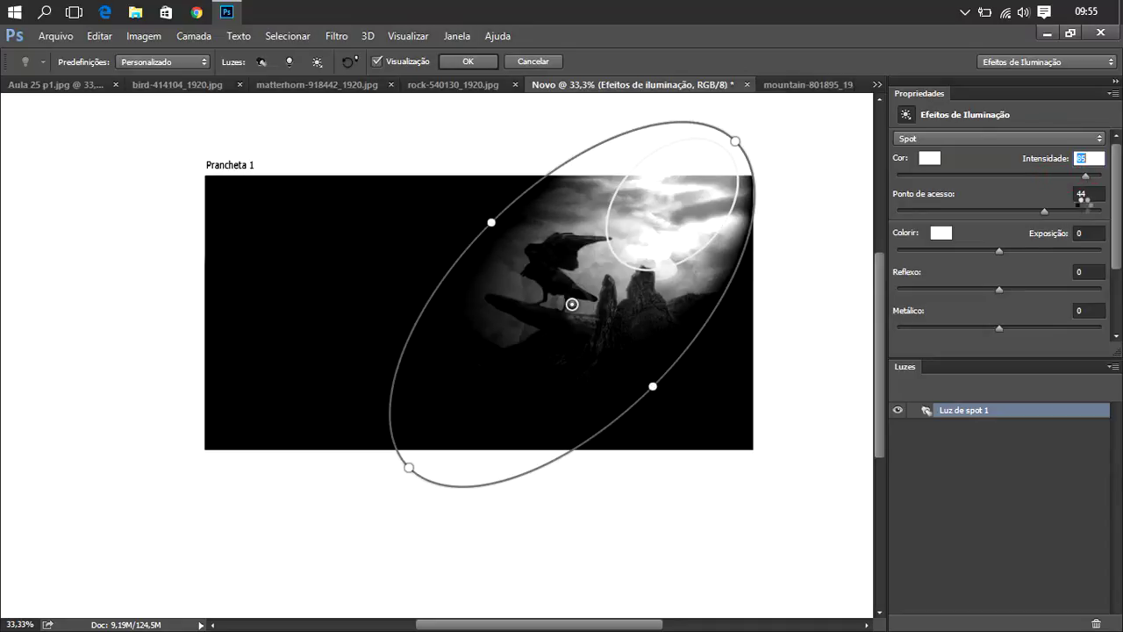
left_click(1063, 250)
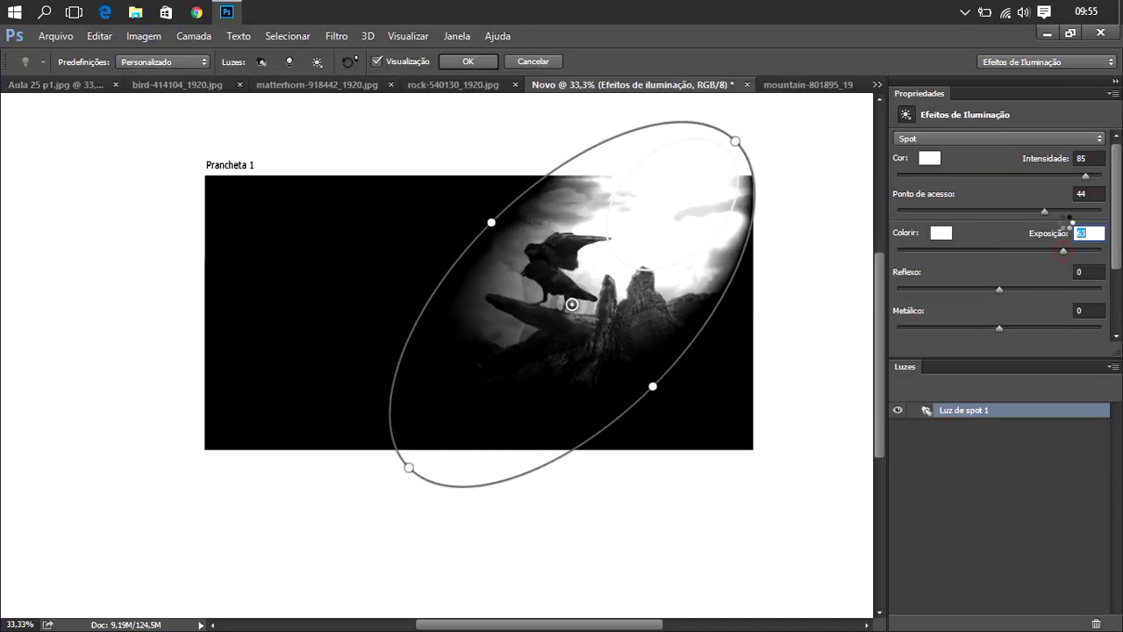
left_click(1064, 212)
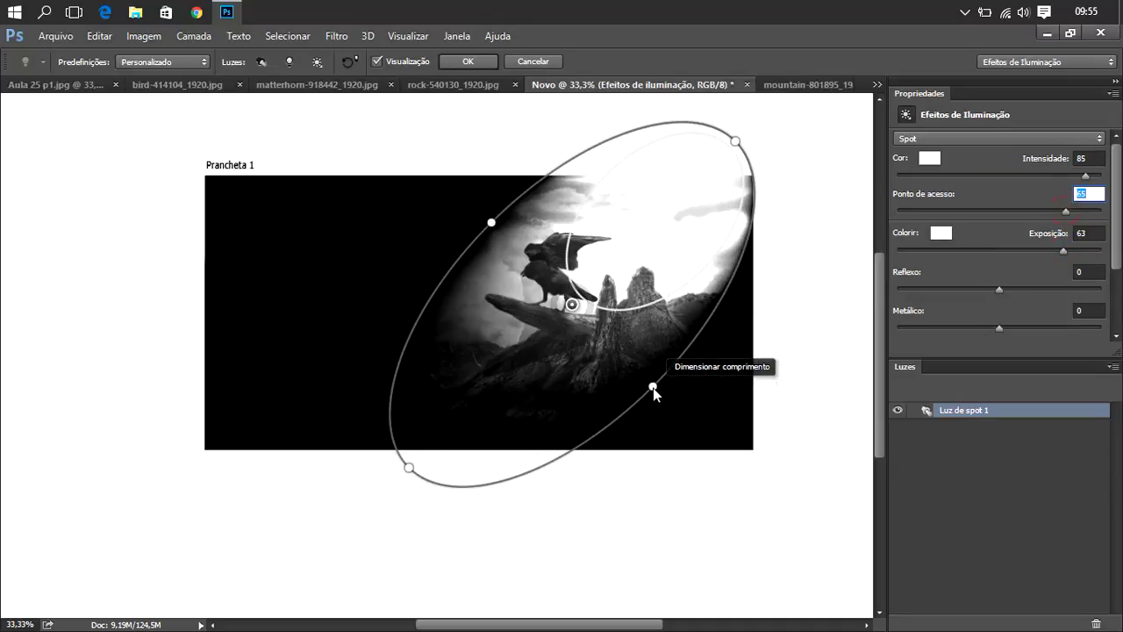
mouse_move(653, 388)
left_mouse_down()
mouse_move(682, 415)
mouse_move(718, 511)
left_mouse_up()
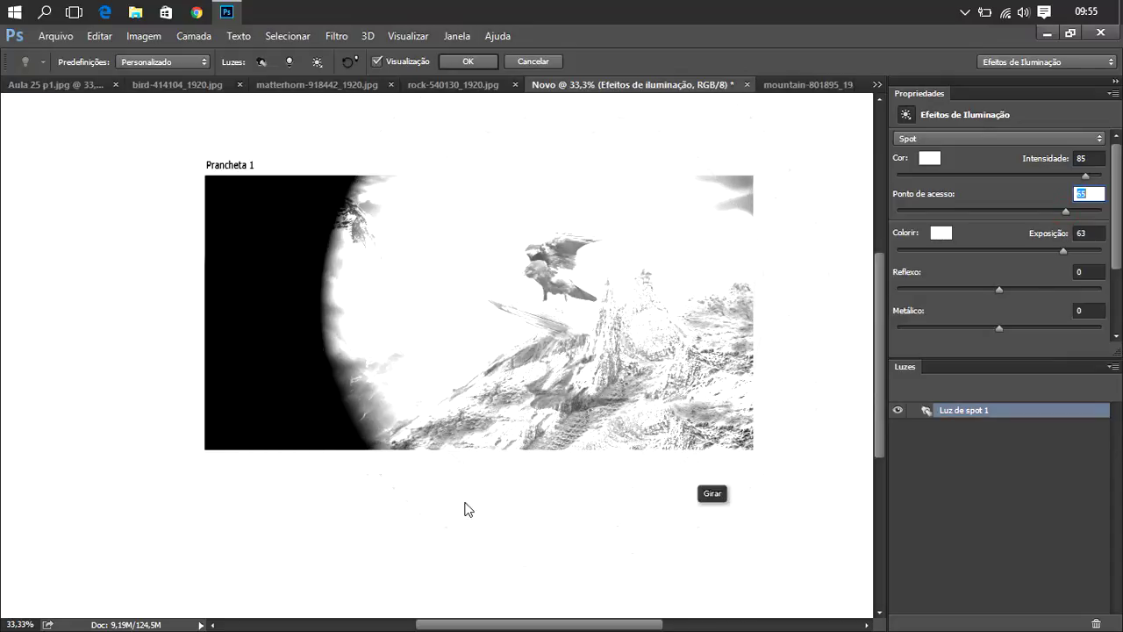
left_click_drag(367, 456, 180, 489)
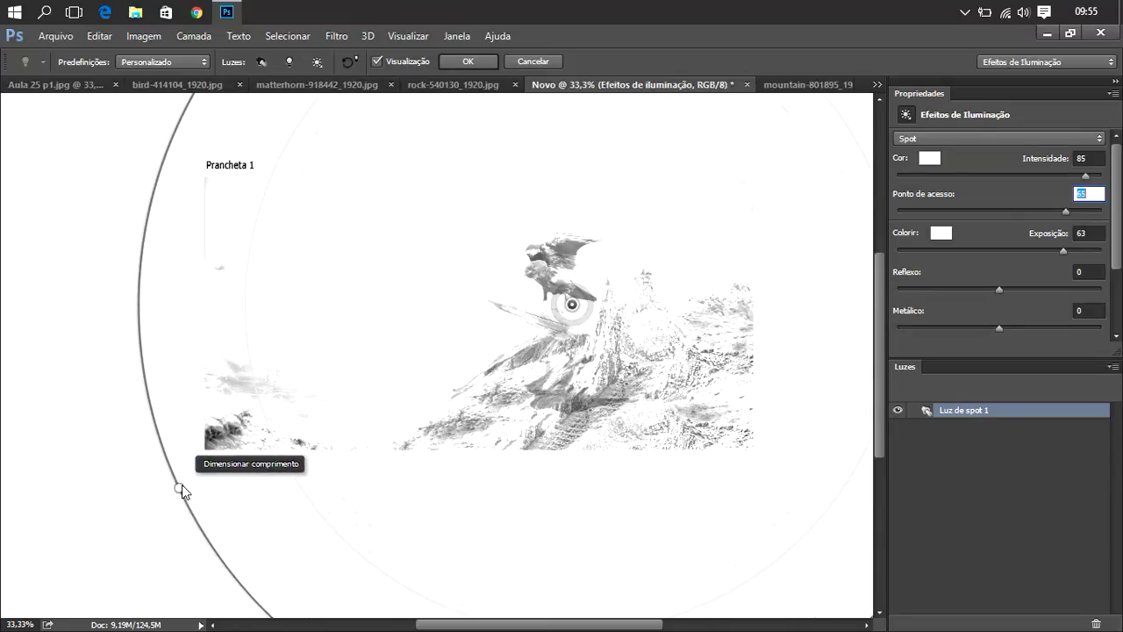
mouse_move(572, 304)
left_mouse_down()
mouse_move(625, 240)
mouse_move(661, 220)
mouse_move(641, 225)
left_mouse_up()
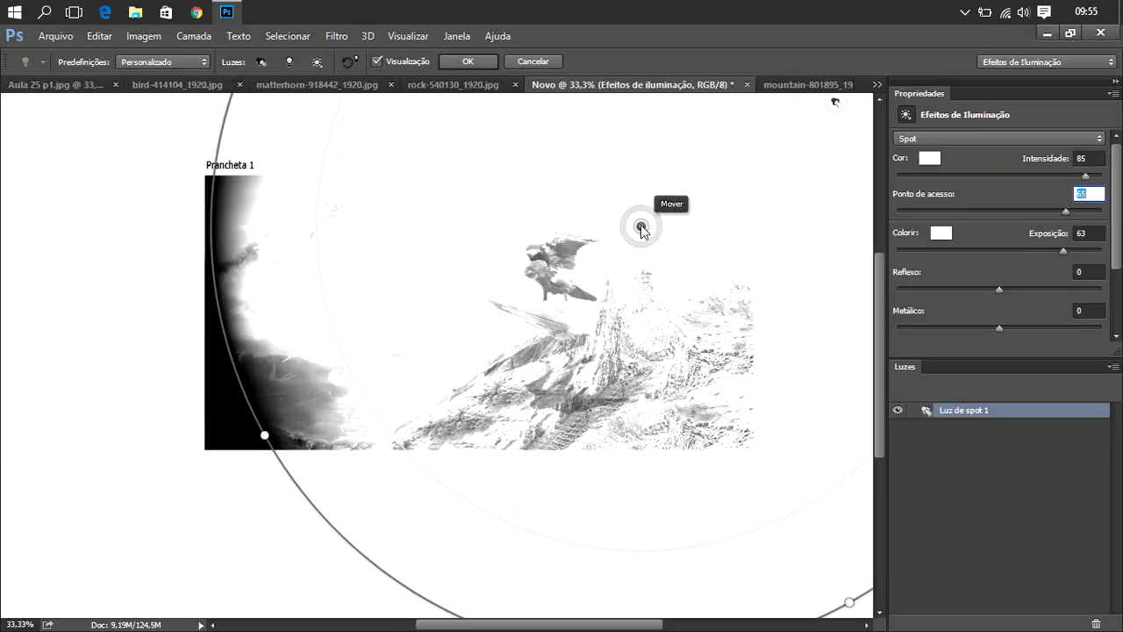
- Settle the intensity at 27, widen the spotlight, and centre it above the raven
left_click_drag(1033, 176, 986, 176)
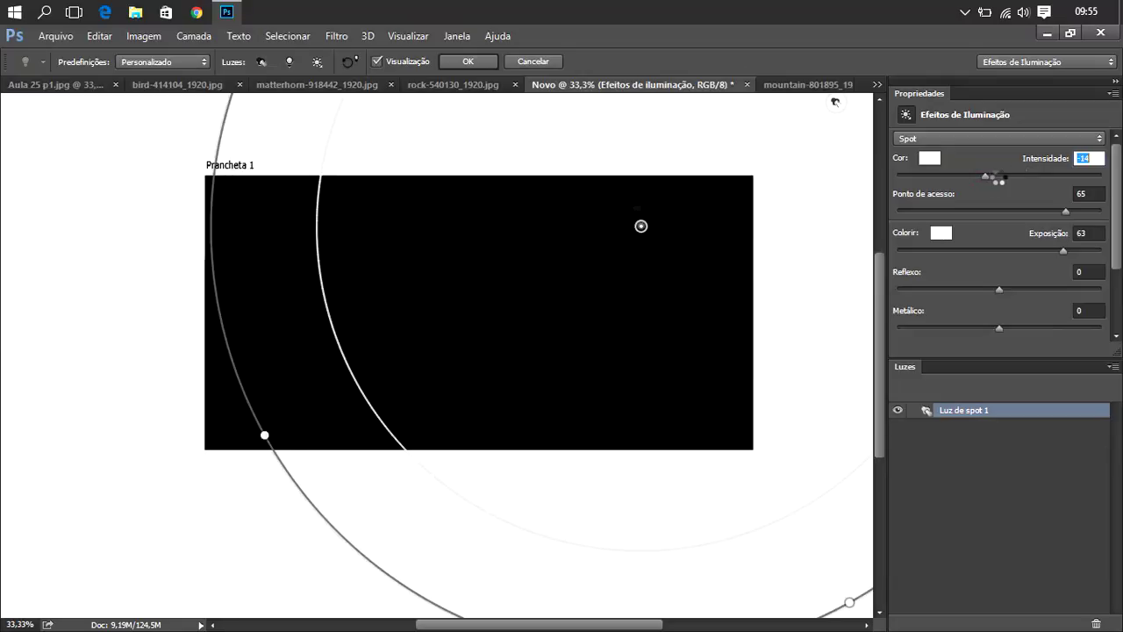
left_click_drag(985, 176, 1024, 178)
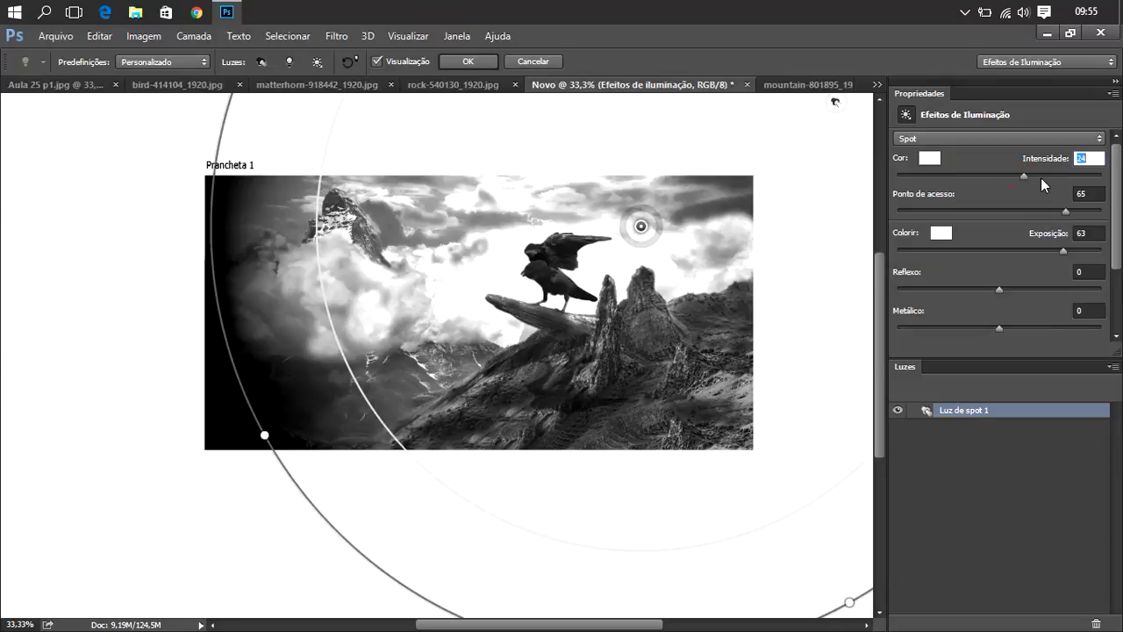
mouse_move(1044, 176)
left_mouse_down()
mouse_move(1016, 176)
mouse_move(1027, 176)
left_mouse_up()
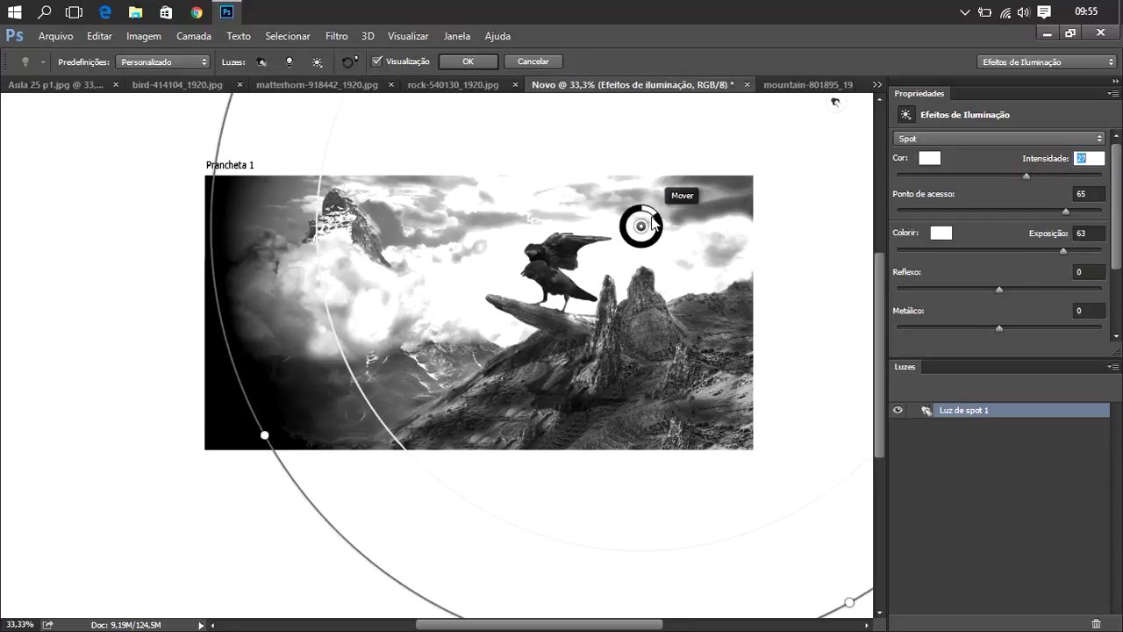
left_click_drag(671, 227, 715, 228)
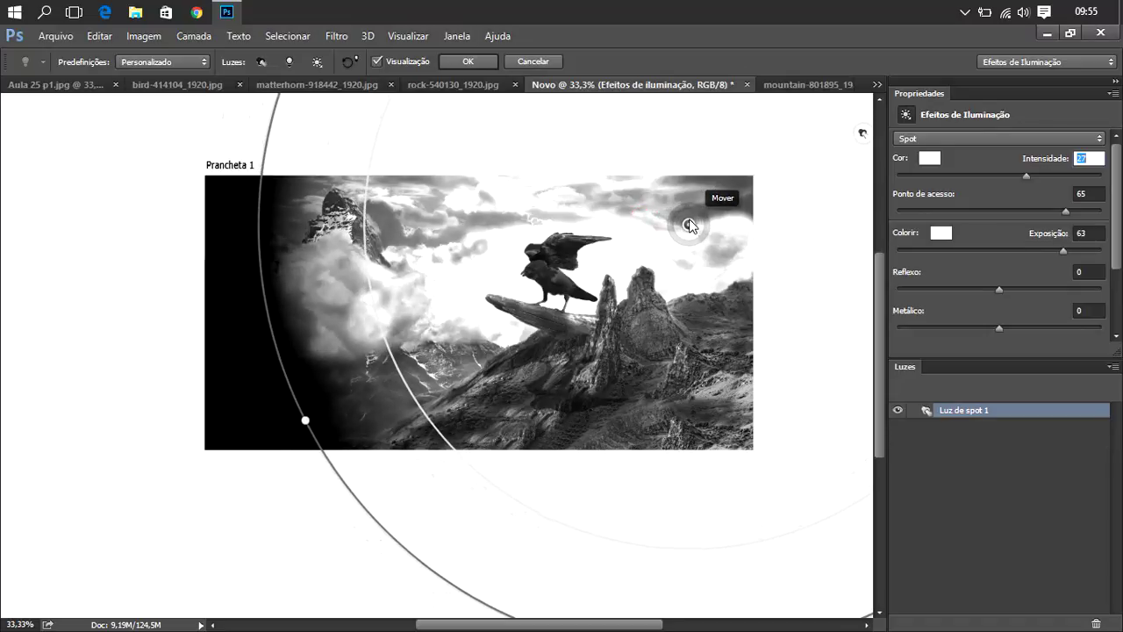
mouse_move(301, 422)
left_mouse_down()
mouse_move(177, 456)
mouse_move(265, 418)
mouse_move(271, 426)
mouse_move(225, 419)
mouse_move(239, 415)
left_mouse_up()
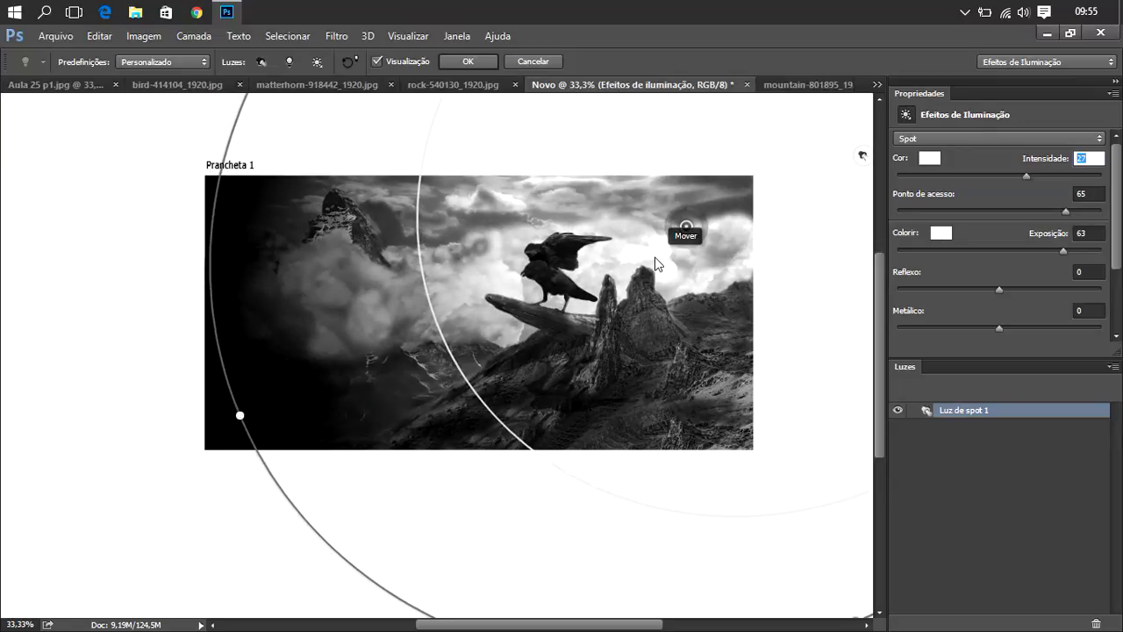
mouse_move(667, 235)
left_mouse_down()
mouse_move(571, 211)
mouse_move(603, 200)
left_mouse_up()
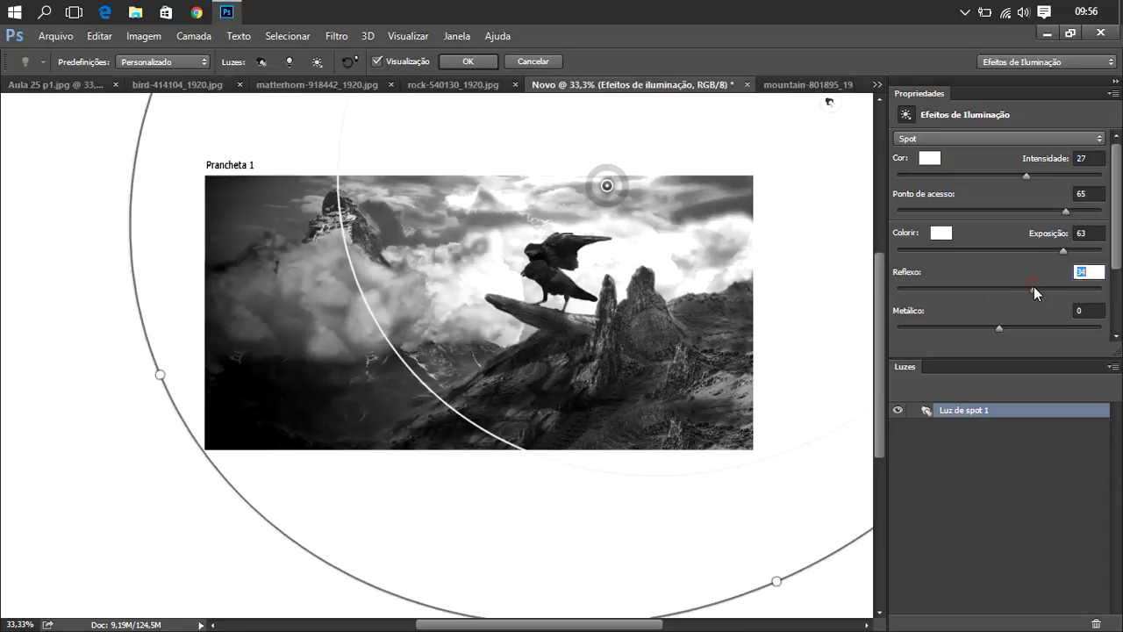
- Apply the lighting with gloss 73, exposure 70, metallic 10 and ambient lowered to 14
left_click_drag(1034, 288, 1059, 290)
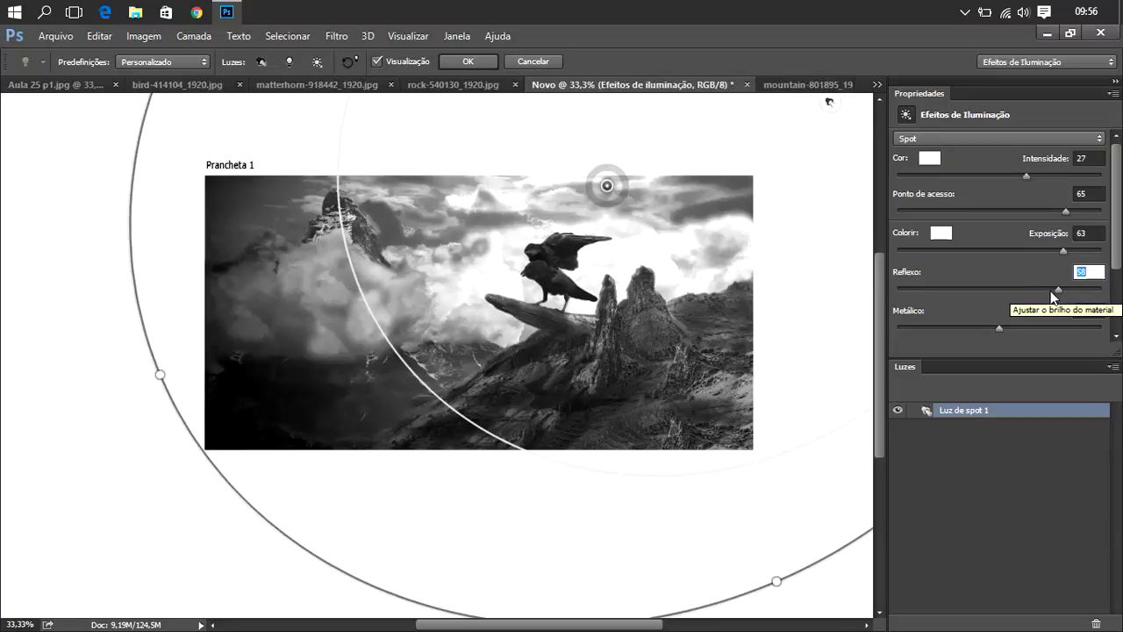
left_click(1029, 249)
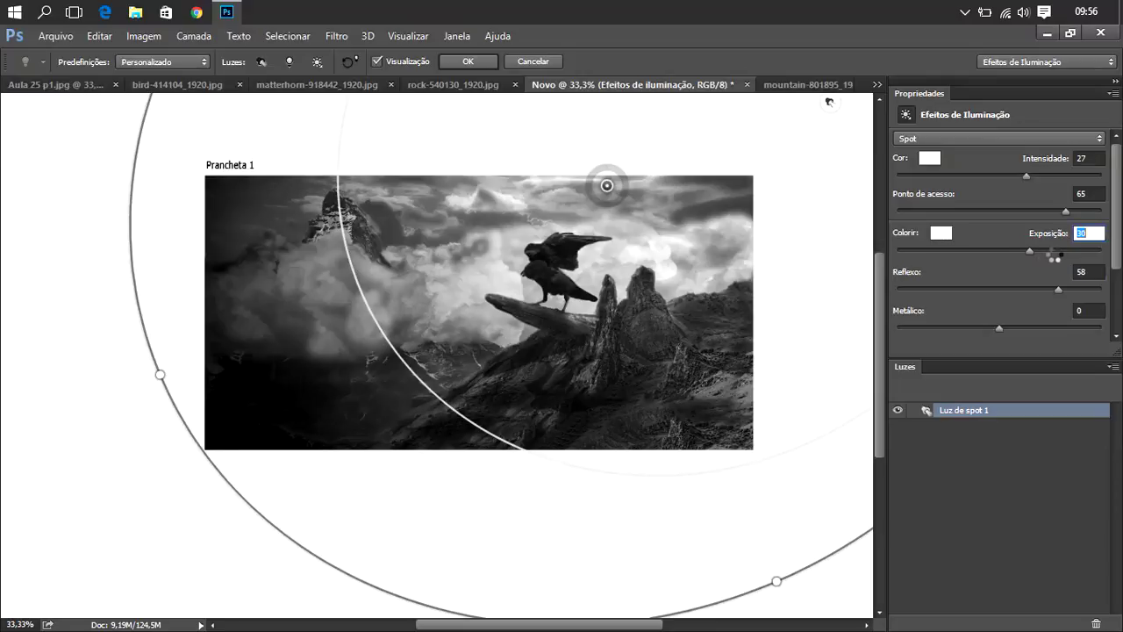
left_click(1057, 249)
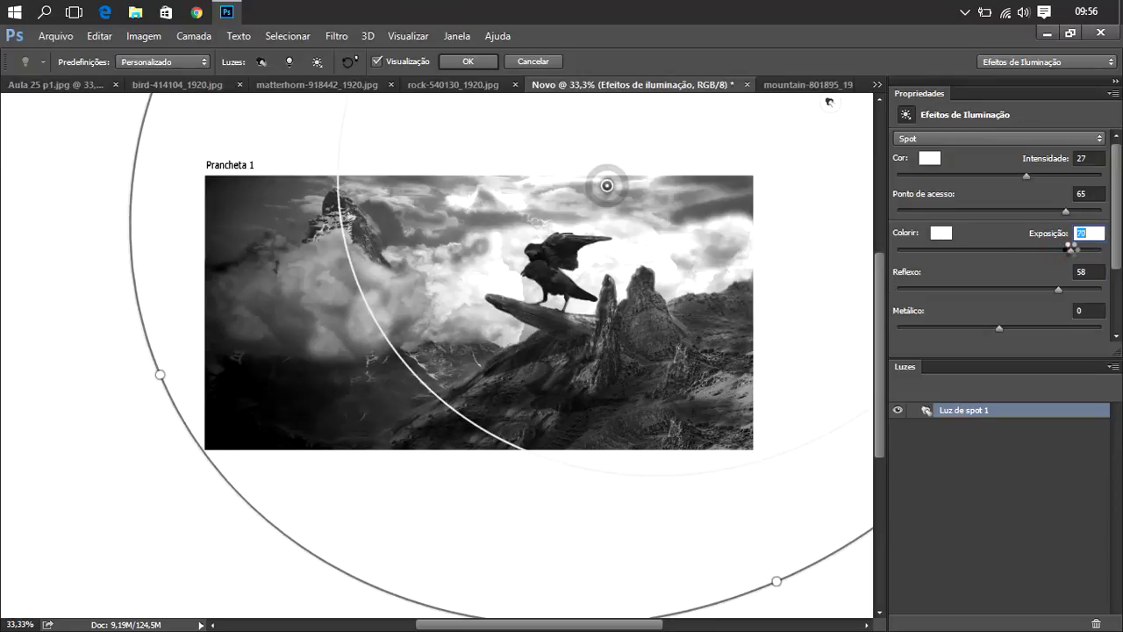
left_click(1075, 289)
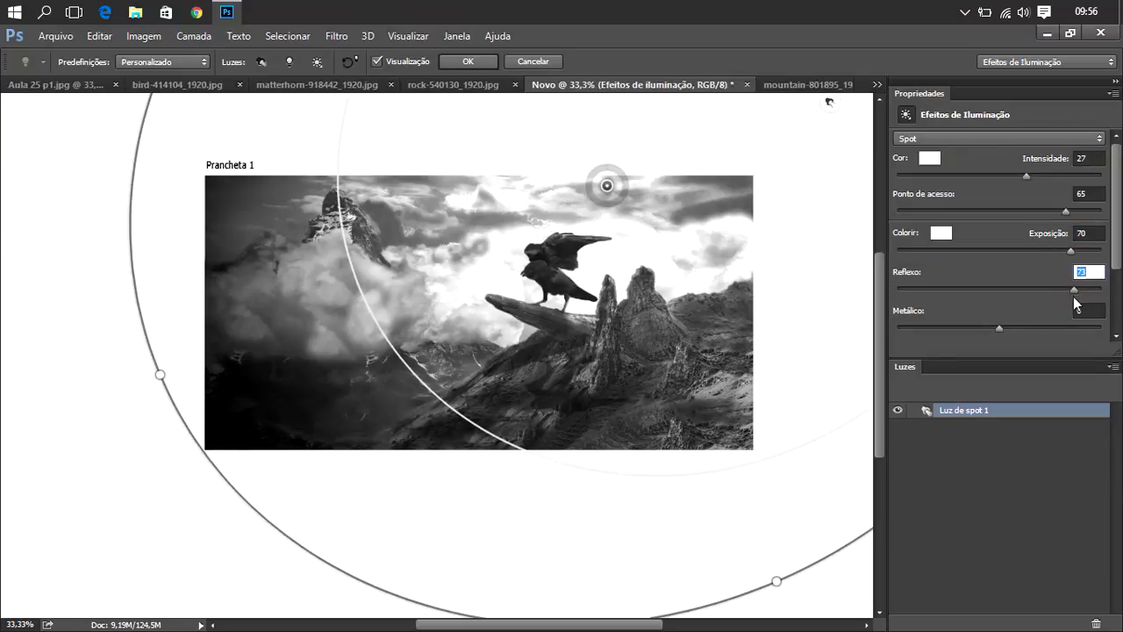
left_click(1029, 327)
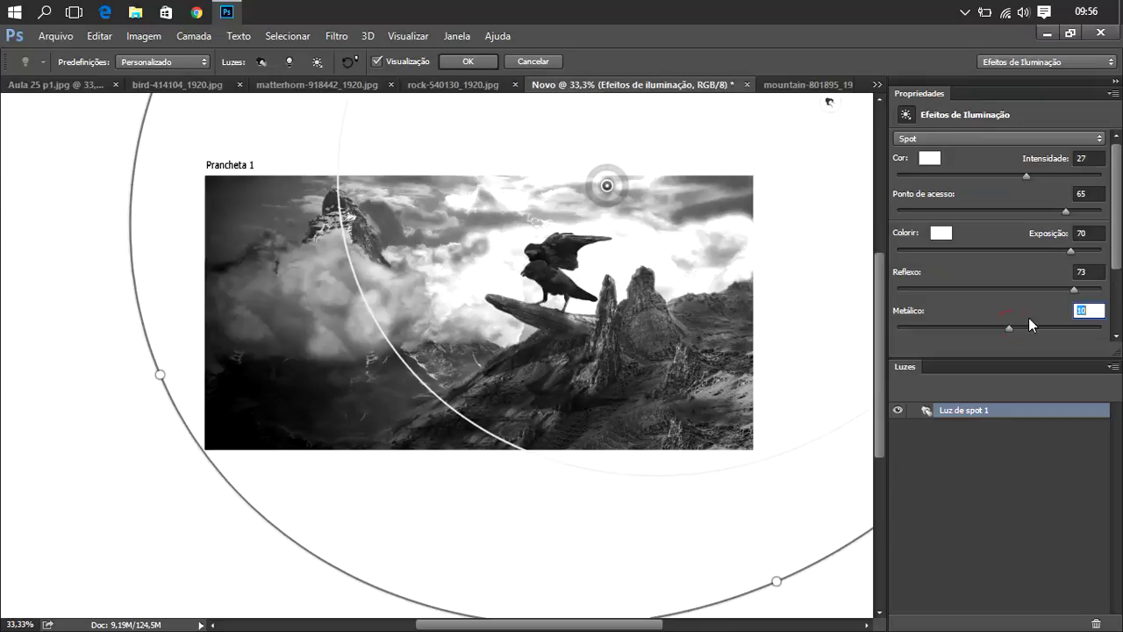
left_click_drag(1114, 219, 1118, 292)
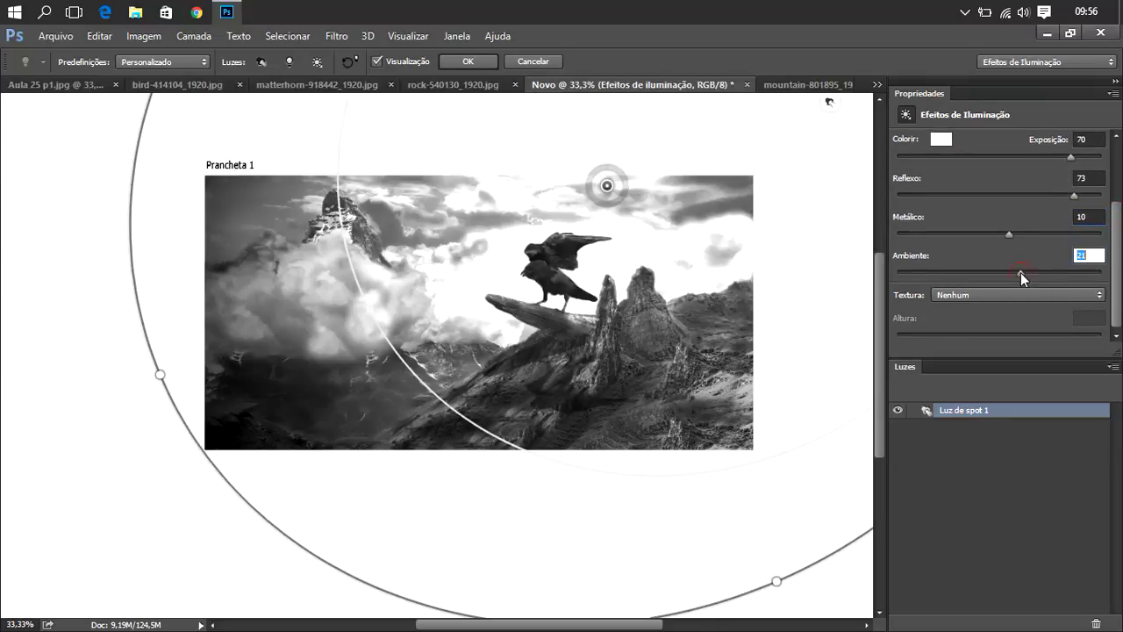
mouse_move(1021, 272)
left_mouse_down()
mouse_move(989, 272)
mouse_move(1012, 272)
left_mouse_up()
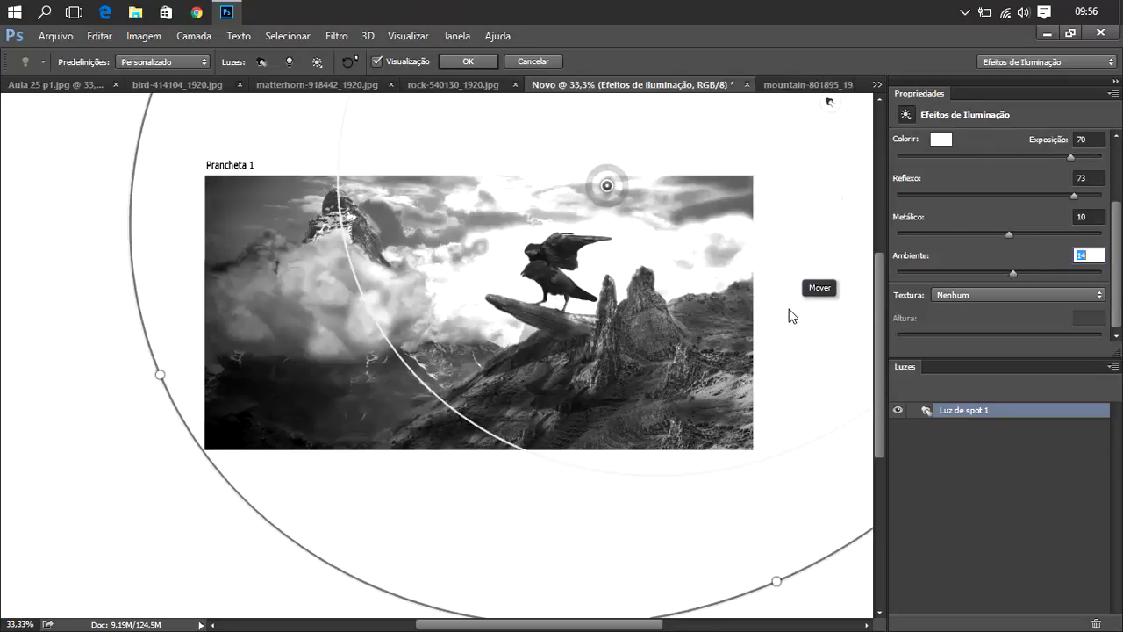
left_click(466, 62)
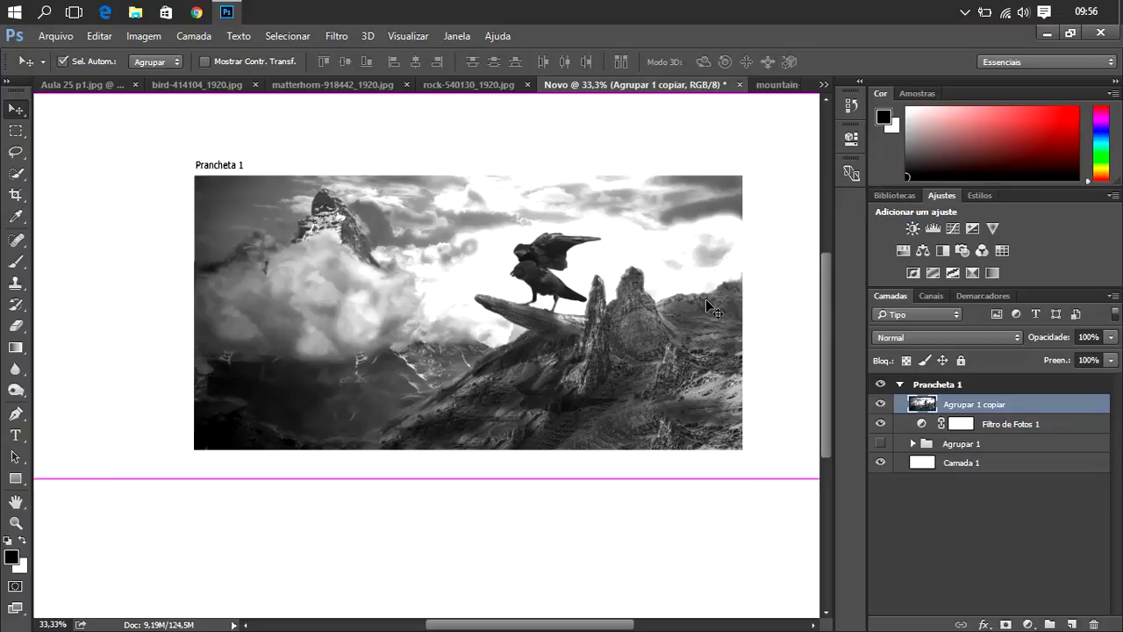
- Zoom in to inspect the lit composition, return to 50%, and bring up the Filtro menu
key("ctrl+plus")
key("ctrl+plus")
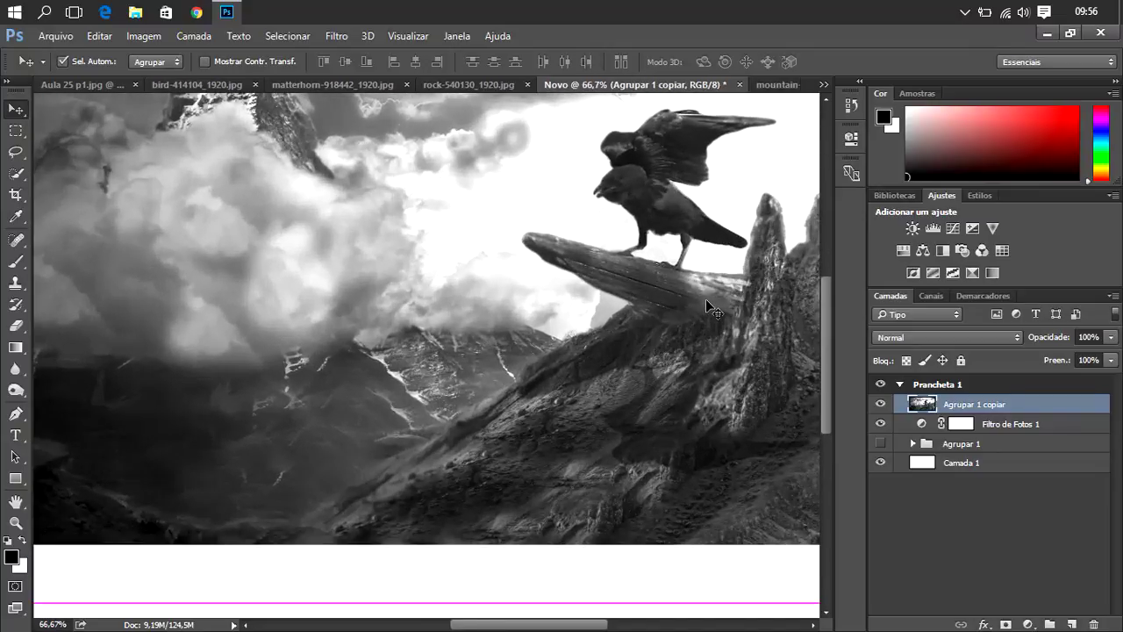
key("ctrl+plus")
key("ctrl+minus")
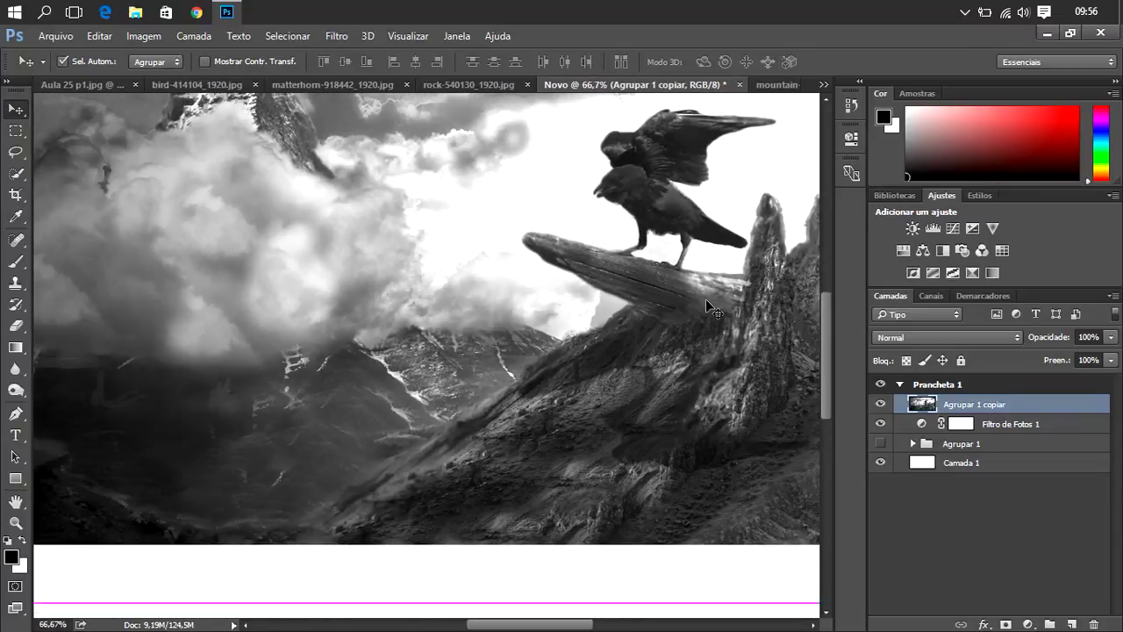
key("ctrl+minus")
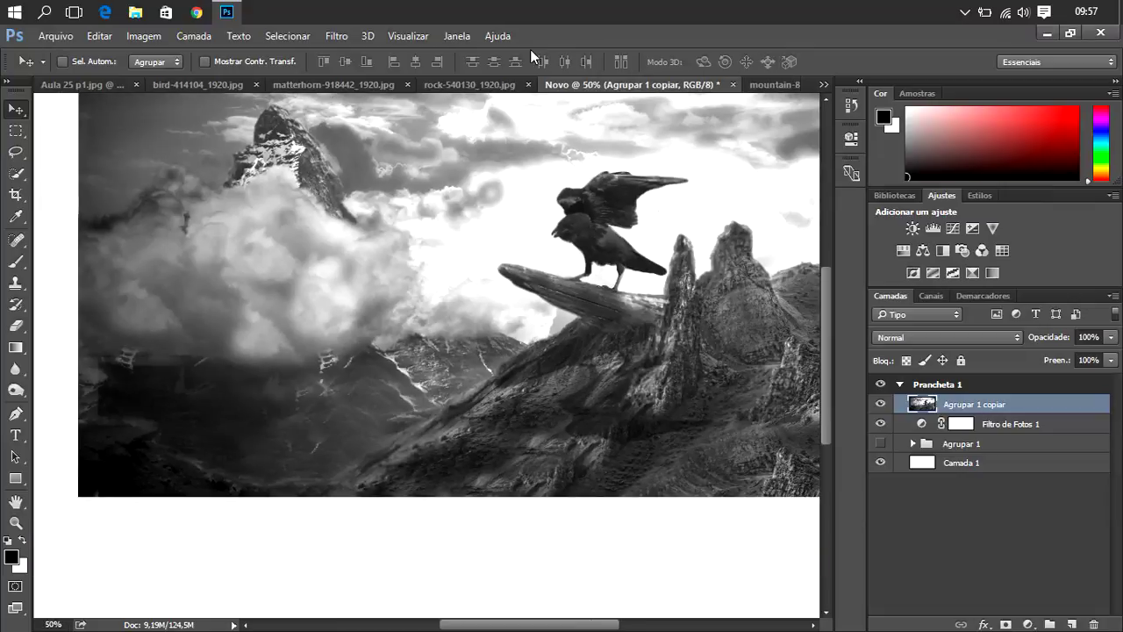
left_click(337, 36)
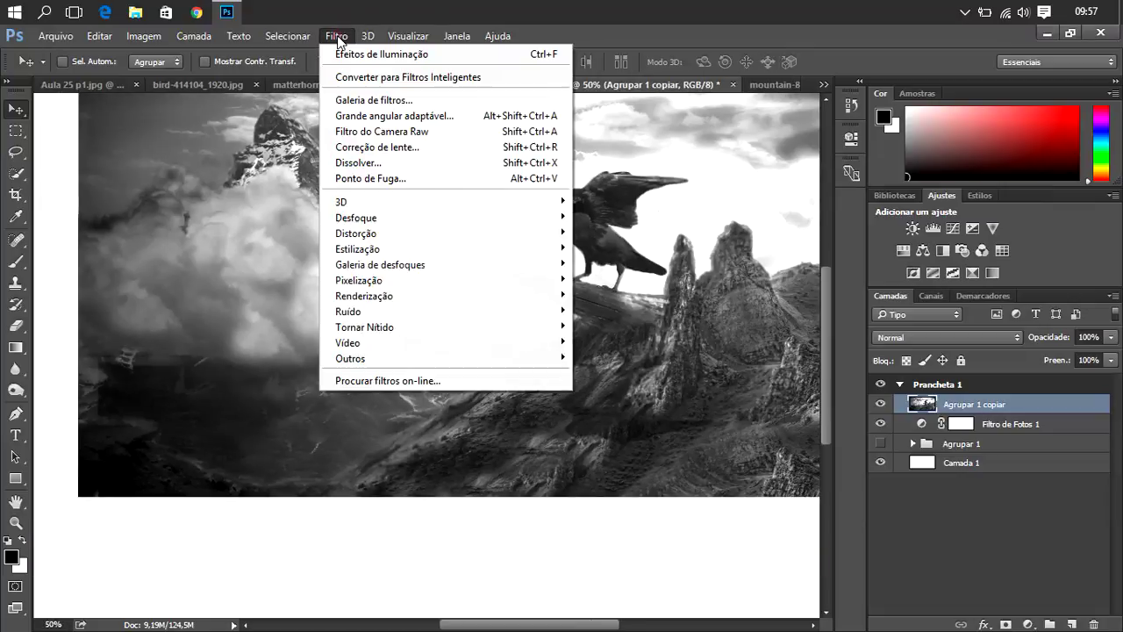
- Look through Galeria de filtros and cancel it without applying any filter
left_click(388, 101)
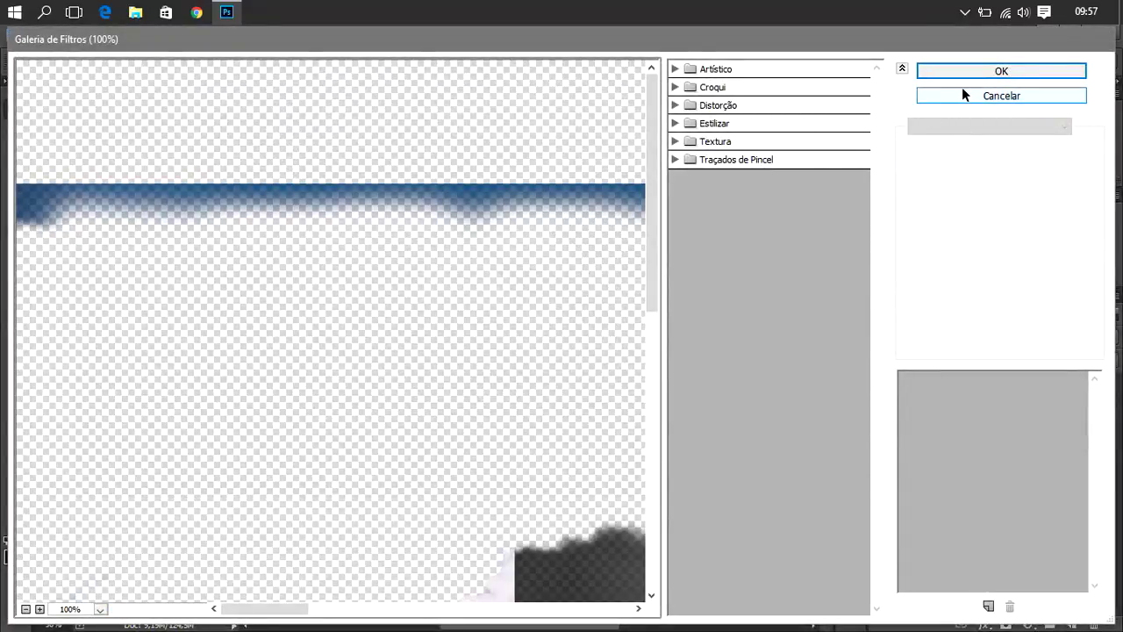
scroll(579, 293, "down", 10)
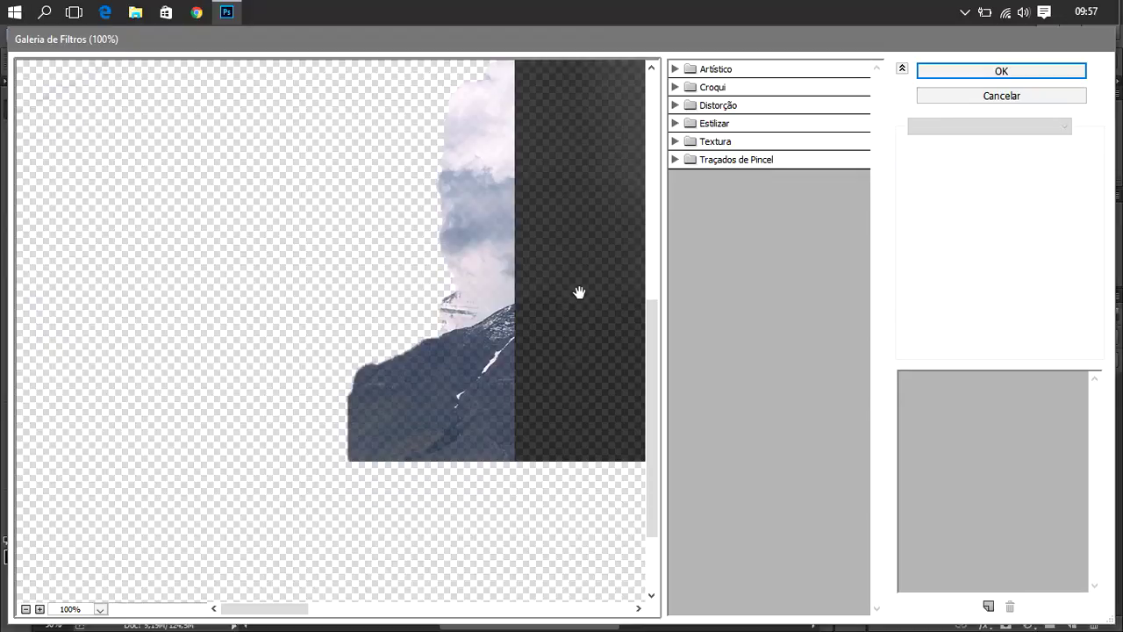
left_click(948, 93)
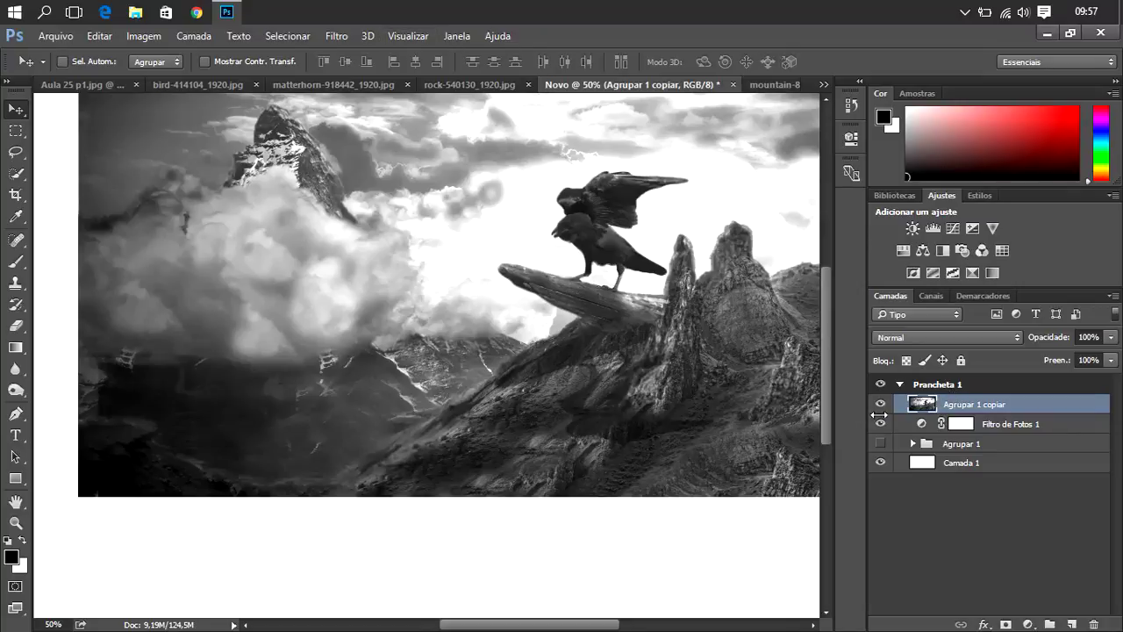
- Move Filtro de Fotos 1 above Agrupar 1 copiar, undoing a mistaken move onto the artboard
left_click_drag(962, 430, 995, 388)
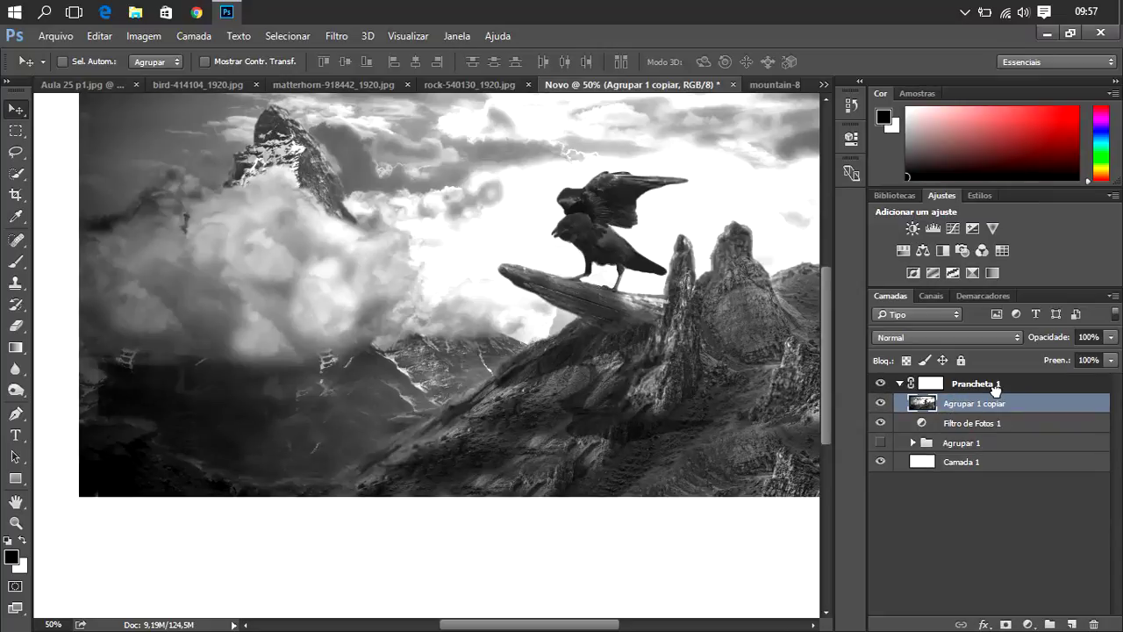
left_click(996, 385)
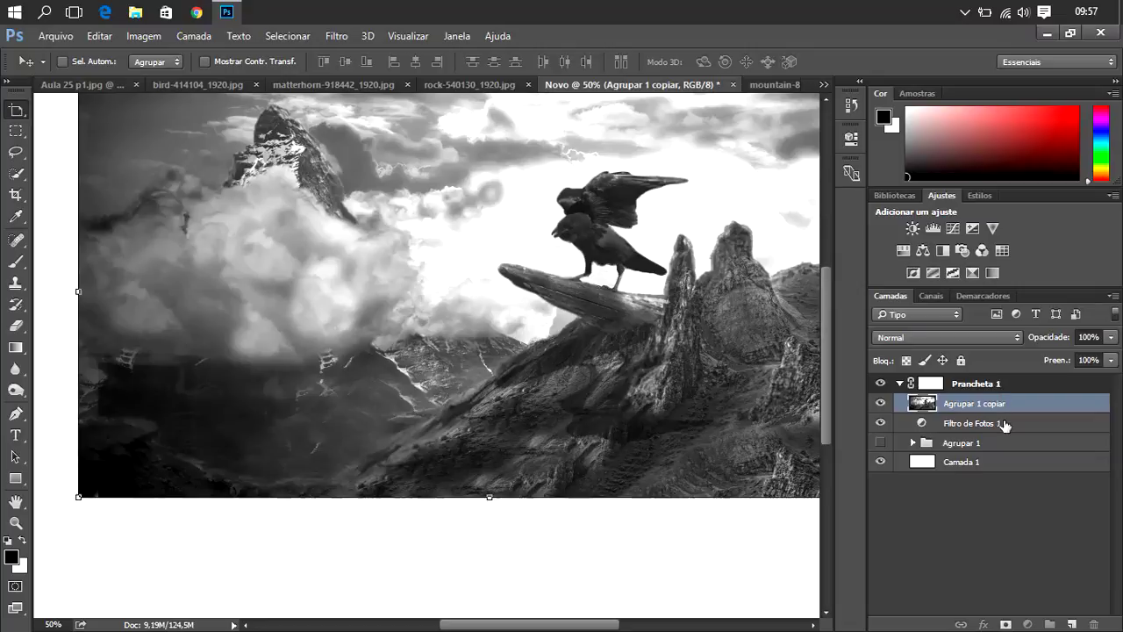
key("ctrl+z")
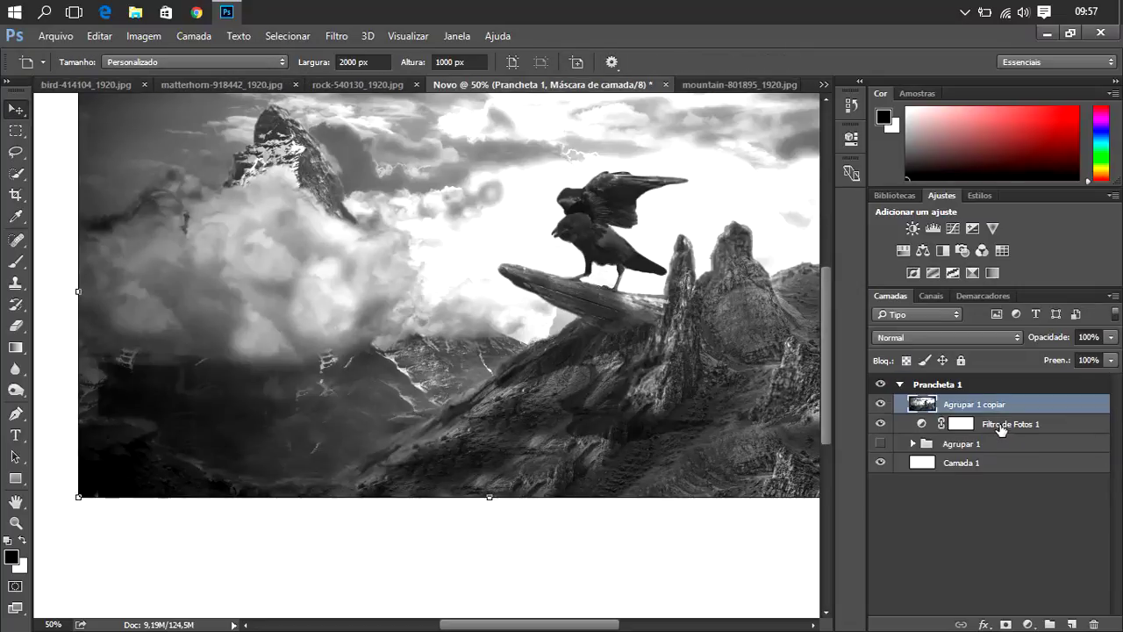
mouse_move(961, 426)
left_mouse_down()
mouse_move(927, 414)
mouse_move(930, 403)
left_mouse_up()
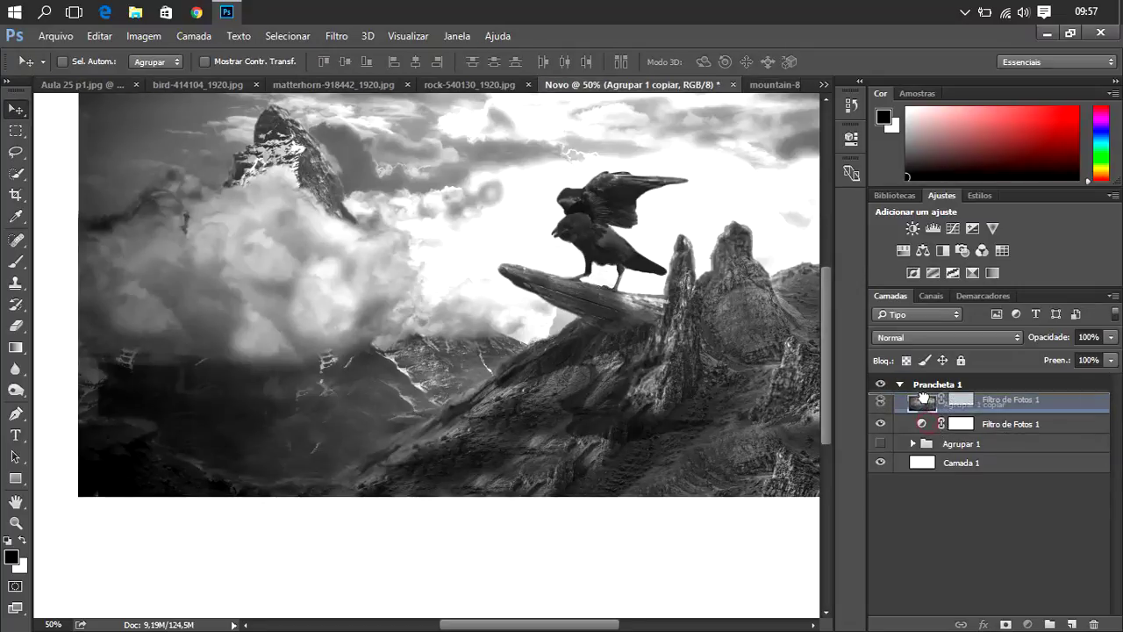
key("ctrl")
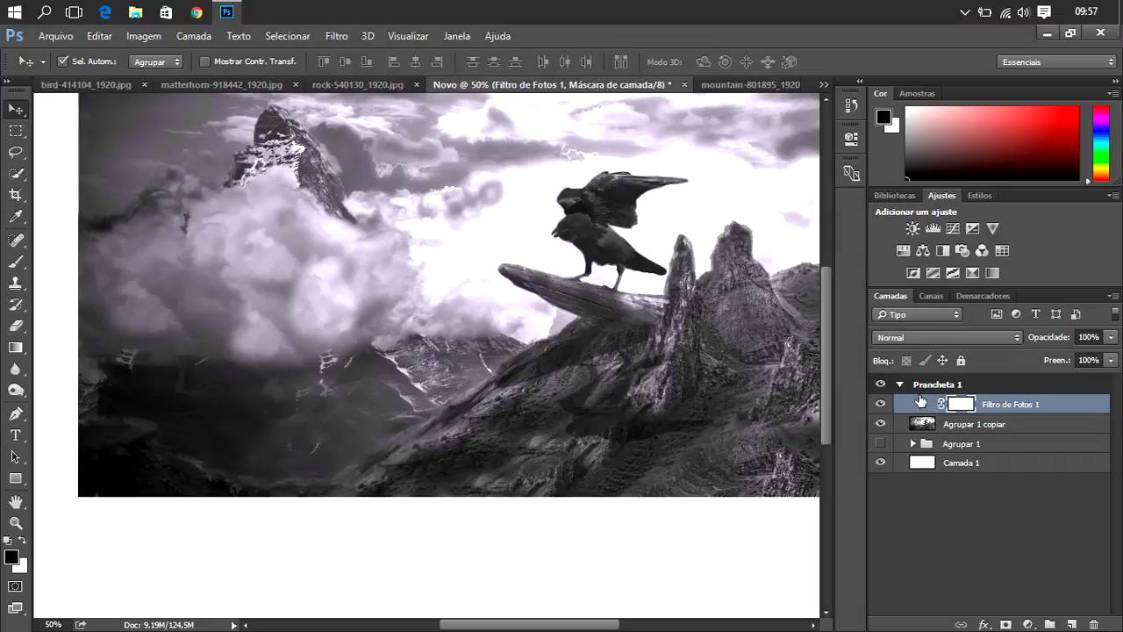
key("ctrl+minus")
key("ctrl+plus")
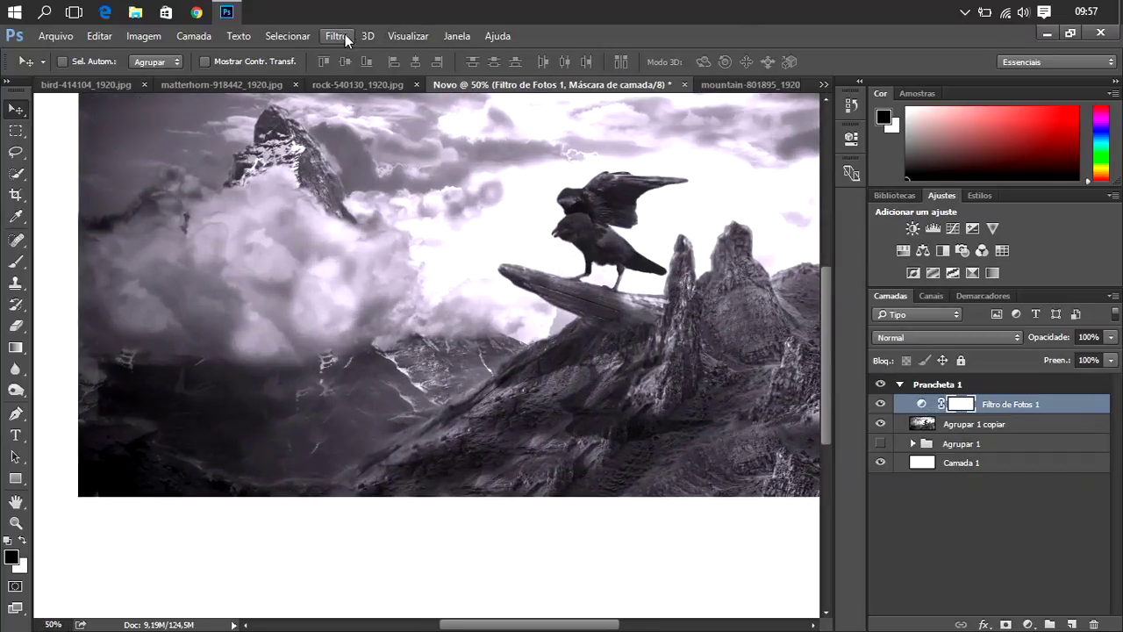
- Open the Filter Gallery on the Agrupar 1 copiar layer with the preview zoomed out
left_click(919, 430)
left_click(335, 36)
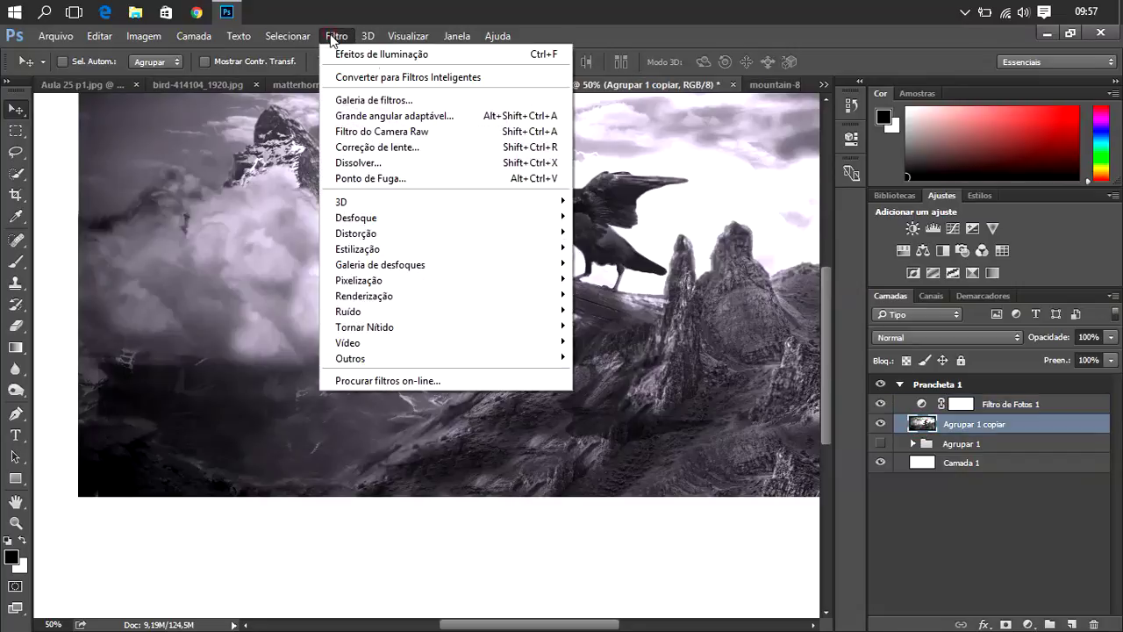
left_click(394, 100)
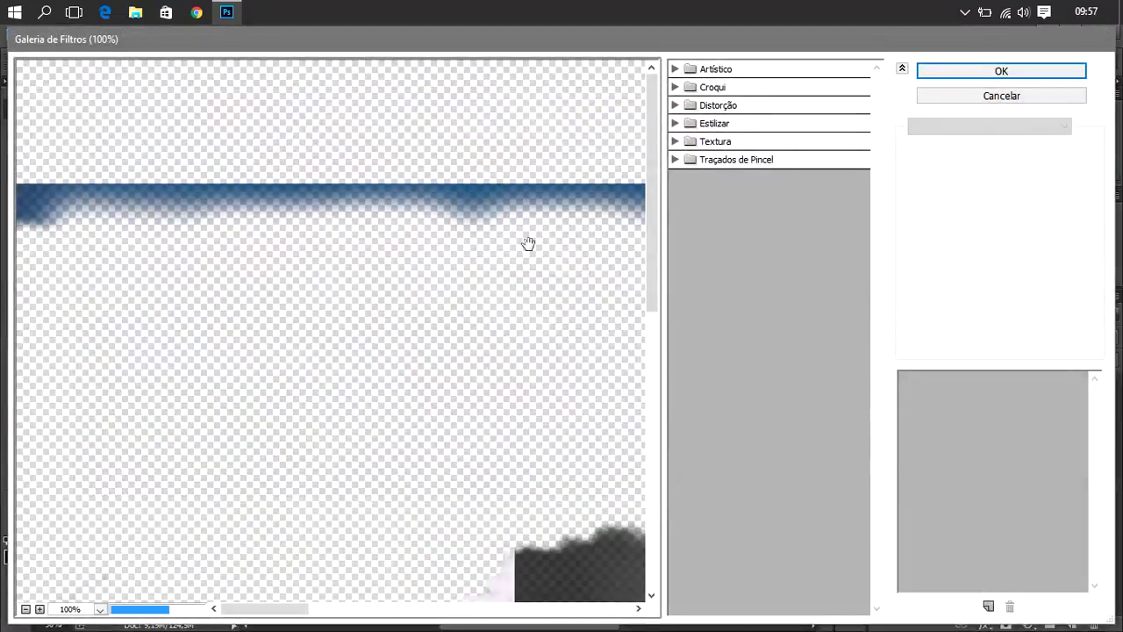
key("ctrl+minus")
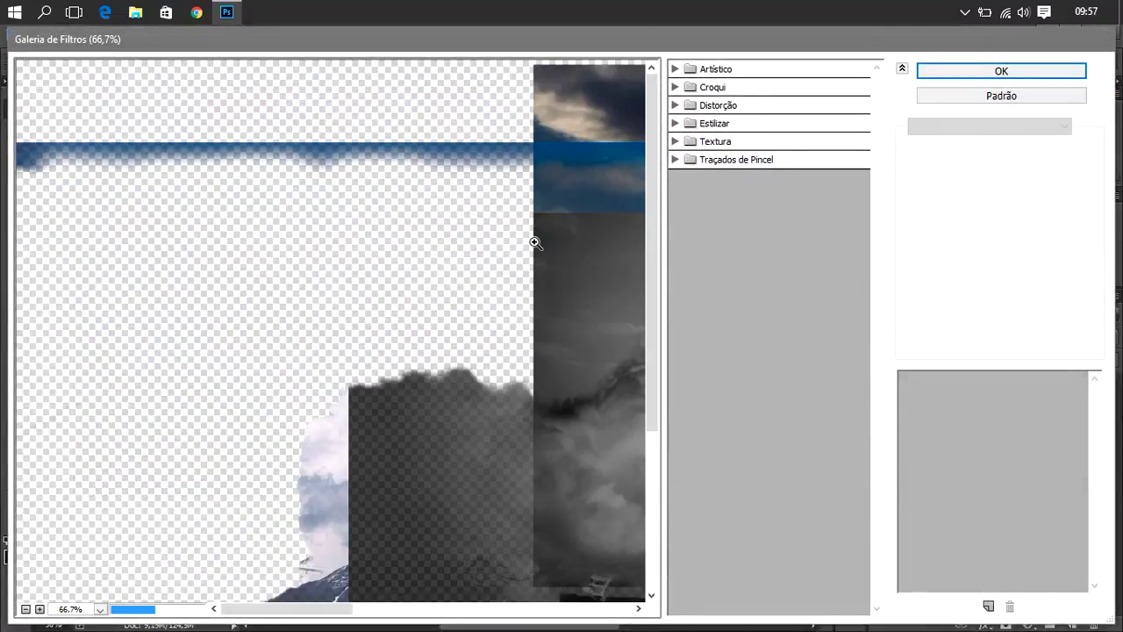
key("ctrl+minus")
key("ctrl+minus")
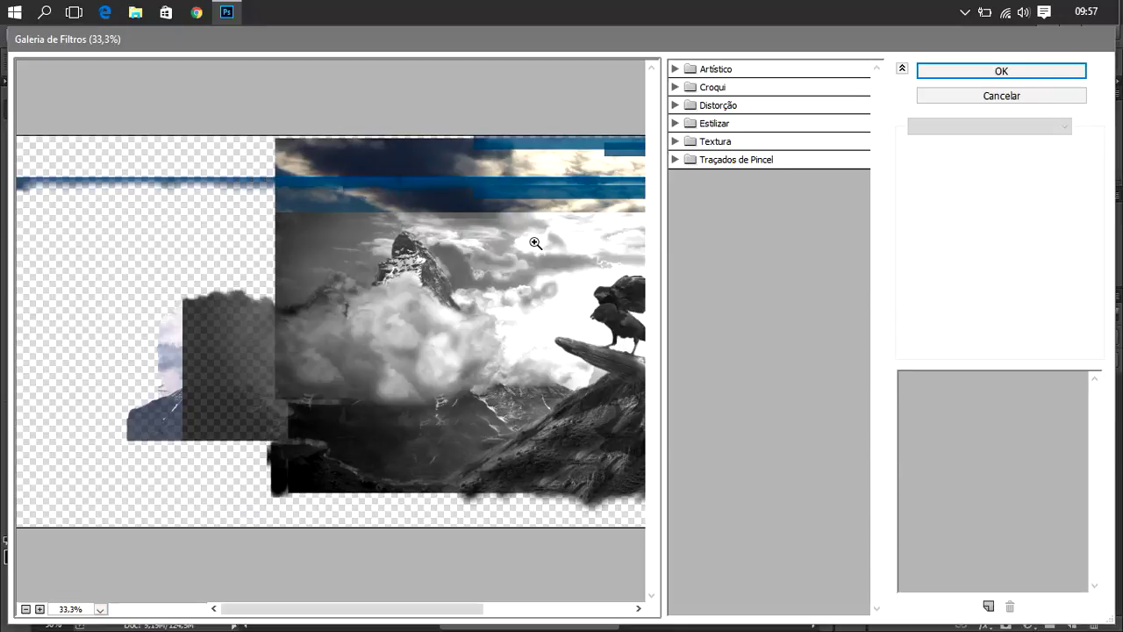
left_click_drag(322, 609, 405, 616)
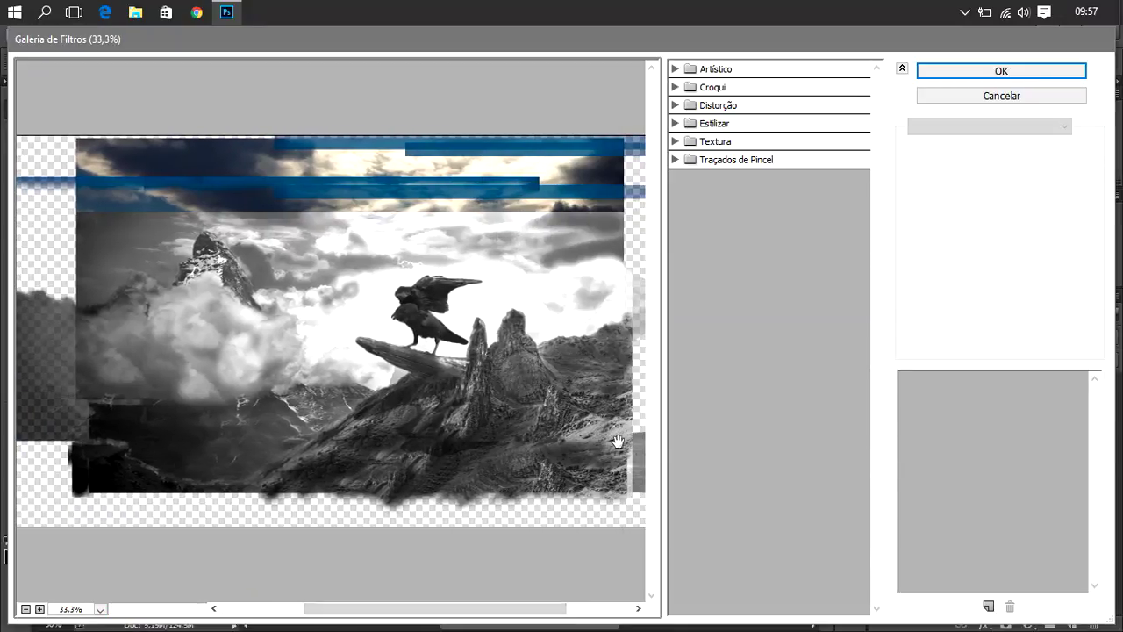
- Browse the Artístico, Croqui, Distorção, Estilizar and Textura groups, previewing Brilho Difuso
left_click(728, 70)
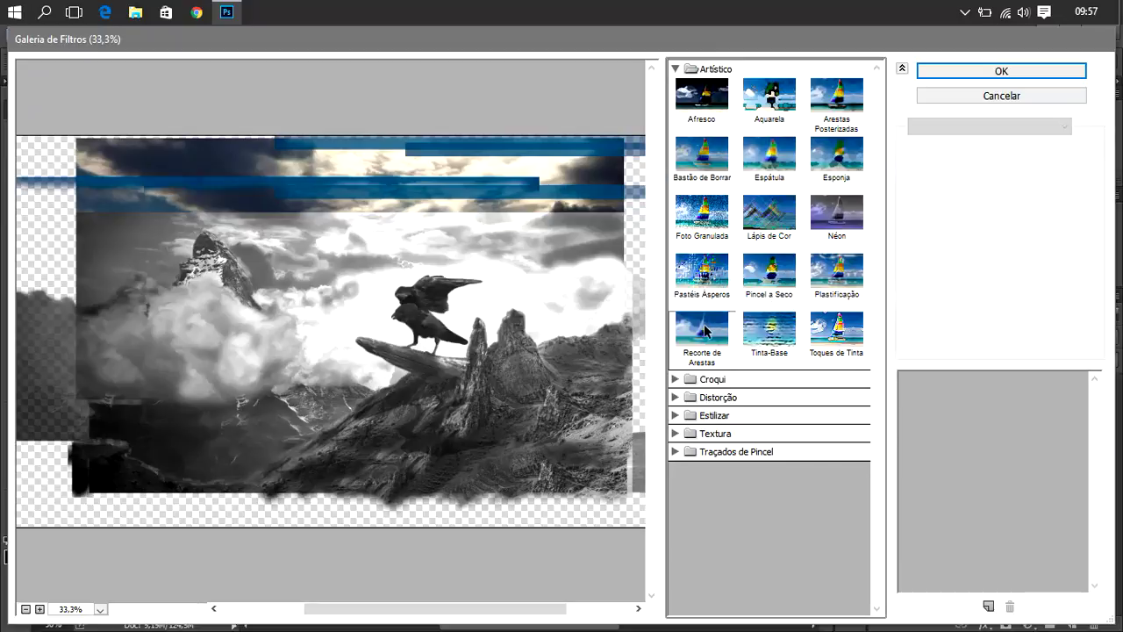
left_click(676, 380)
left_click(677, 380)
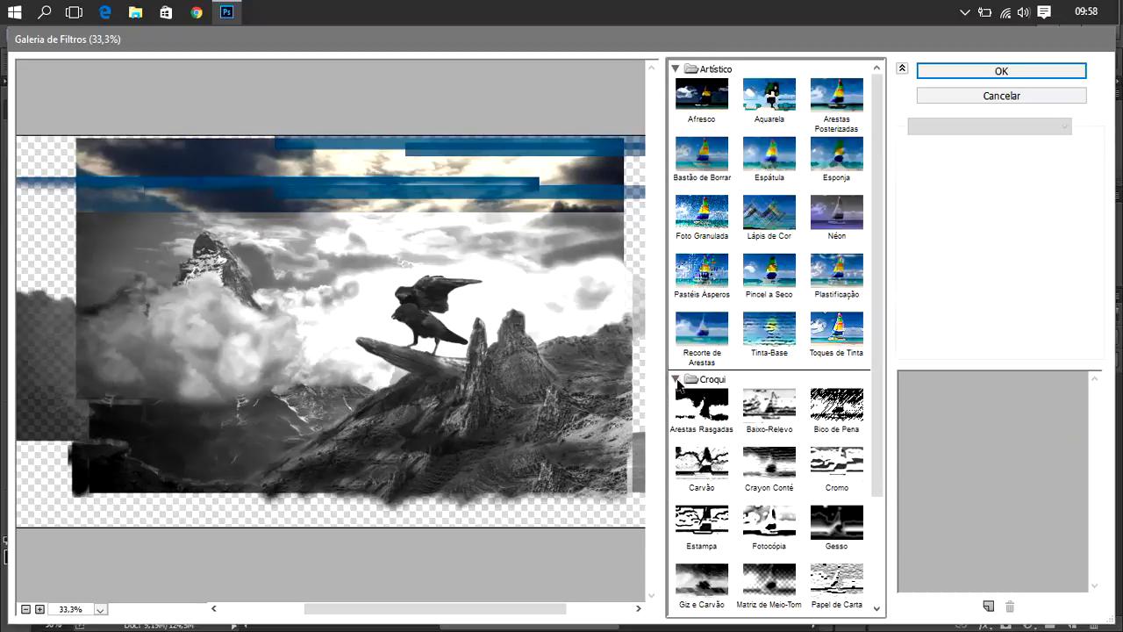
left_click(677, 70)
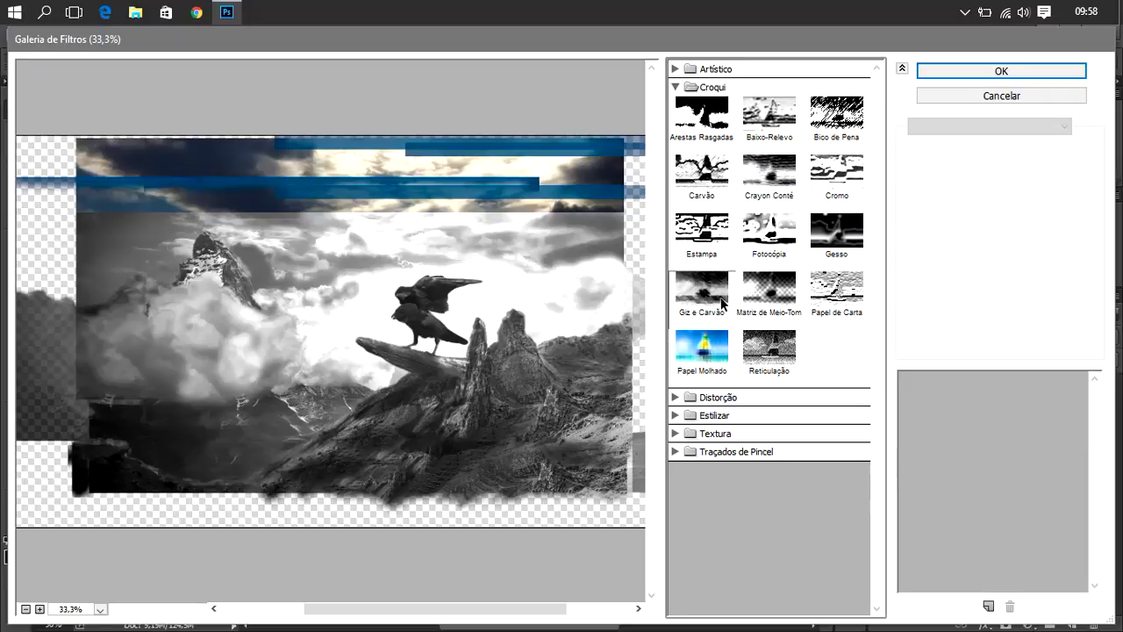
left_click(674, 87)
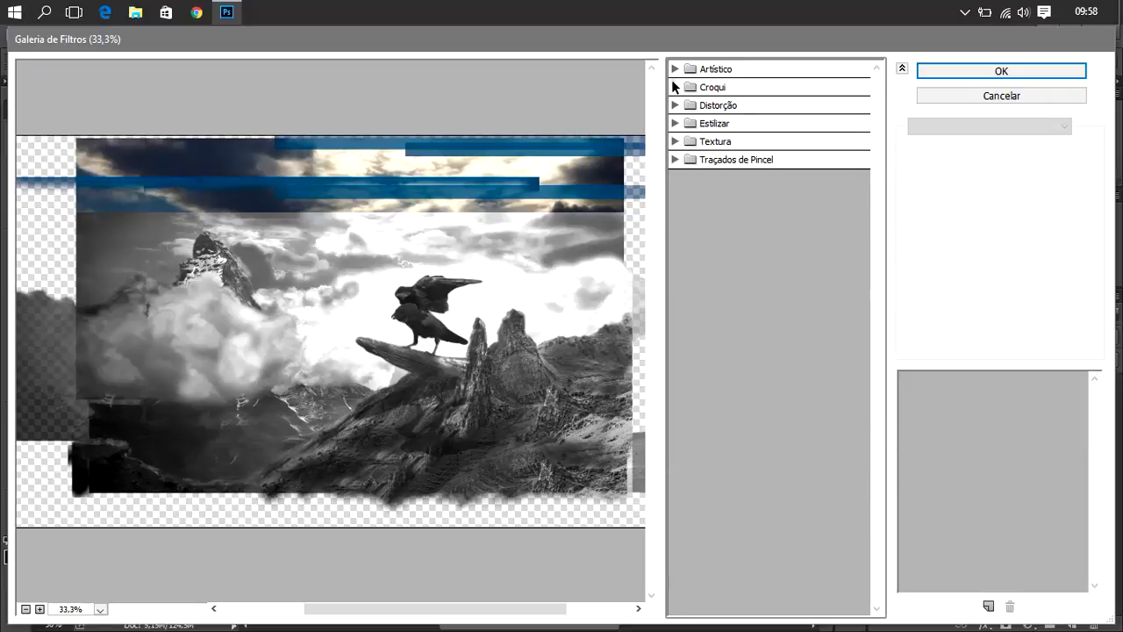
left_click(675, 104)
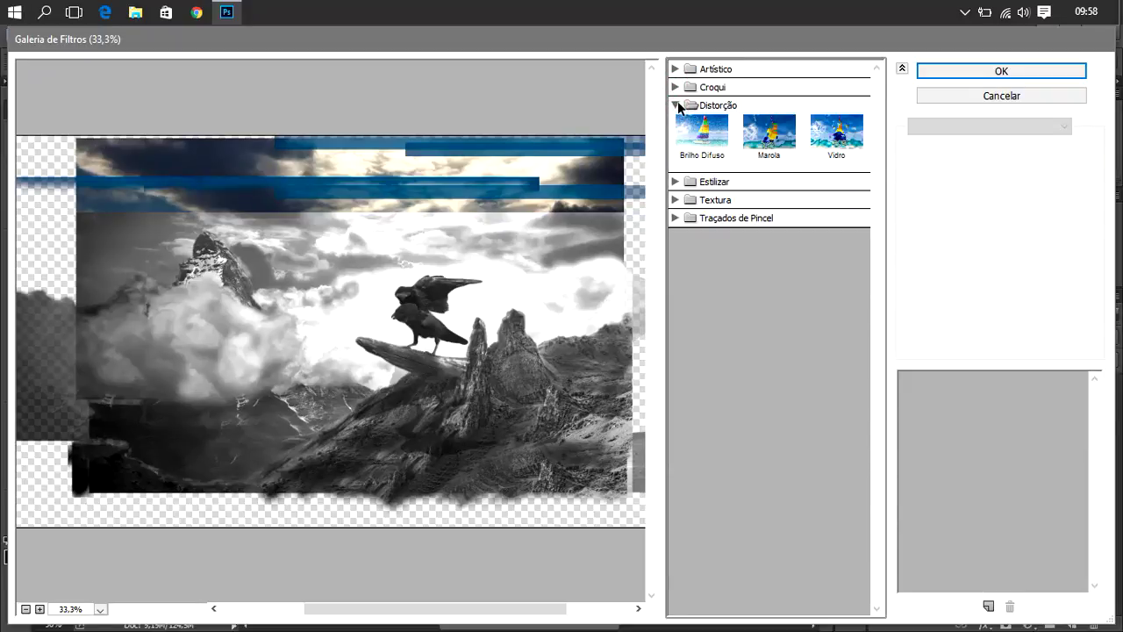
left_click(696, 130)
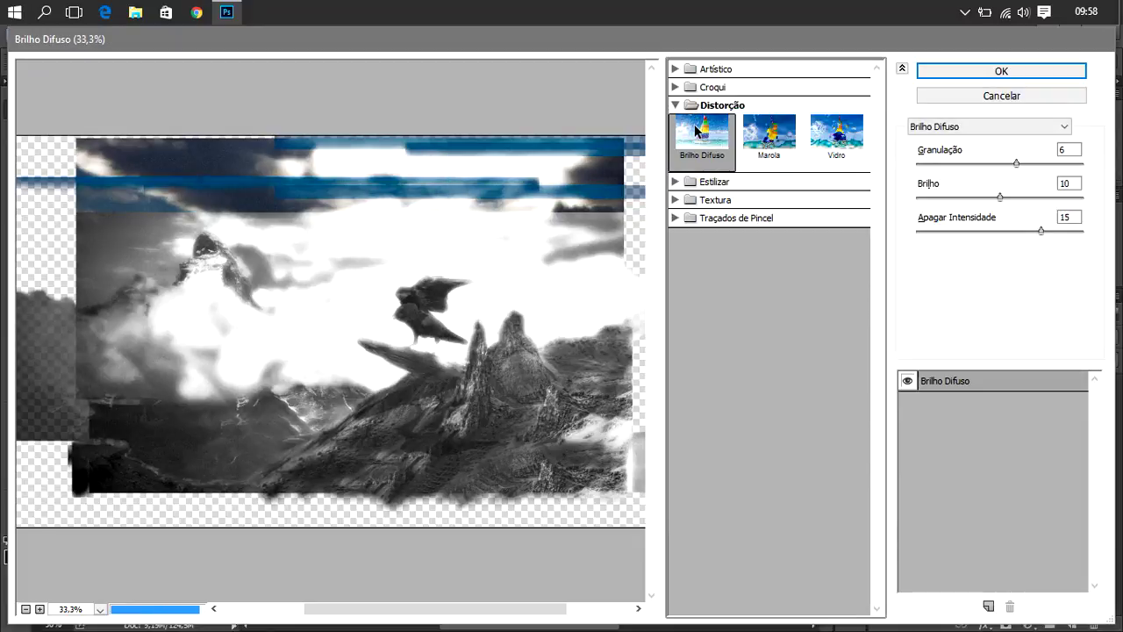
left_click(676, 104)
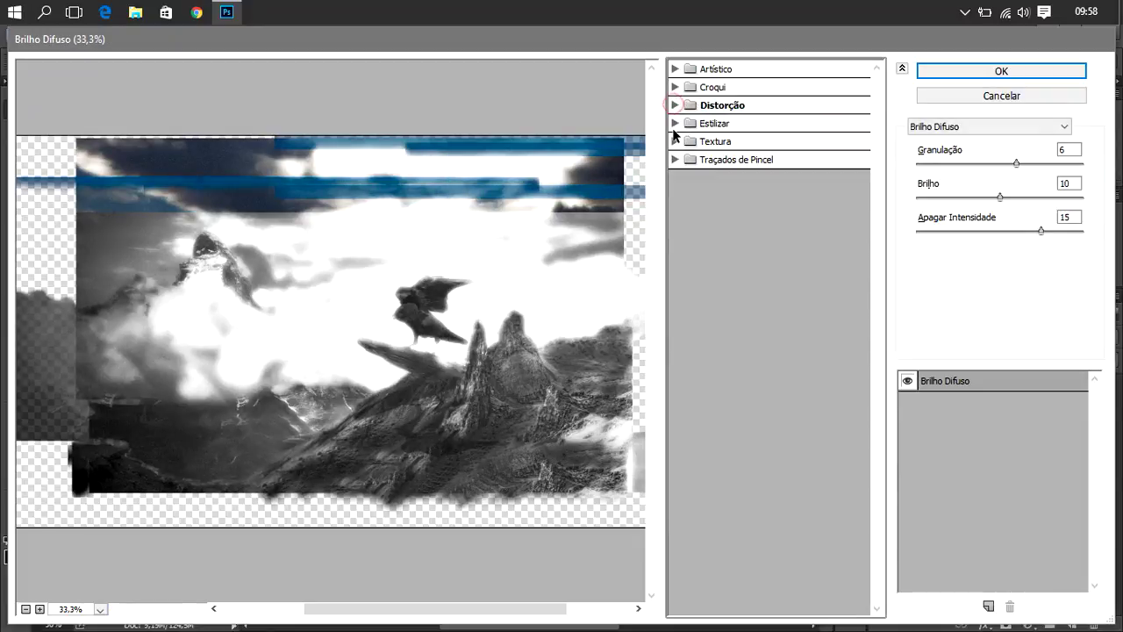
left_click(675, 123)
left_click(675, 142)
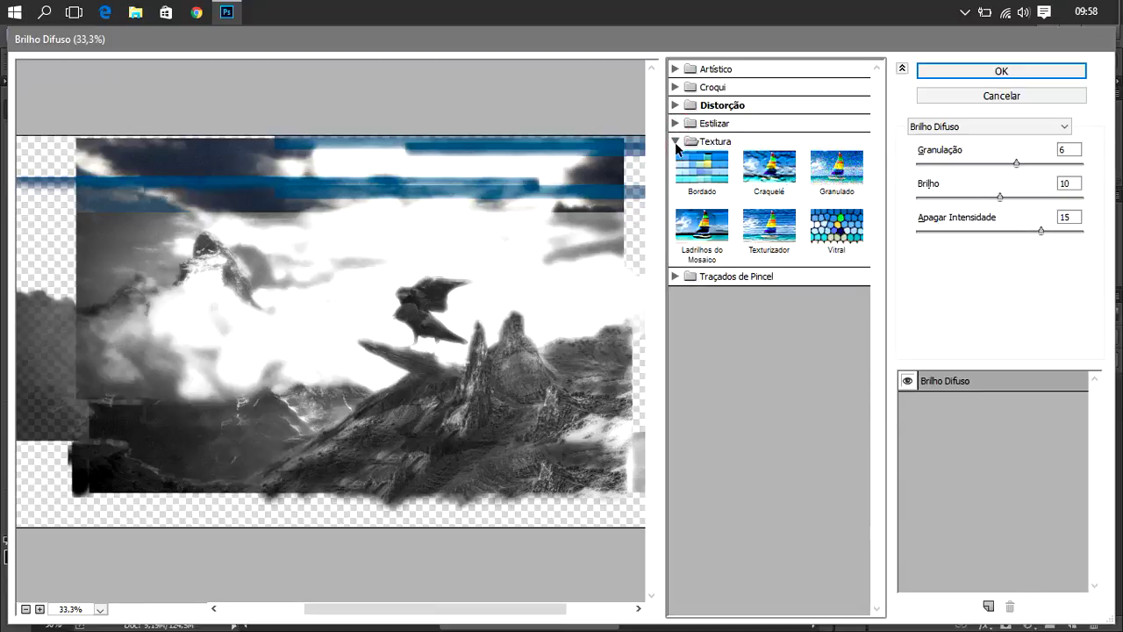
left_click(675, 141)
- Preview the Traçados de Pincel effects, ending on Traçado Borrifado
left_click(675, 159)
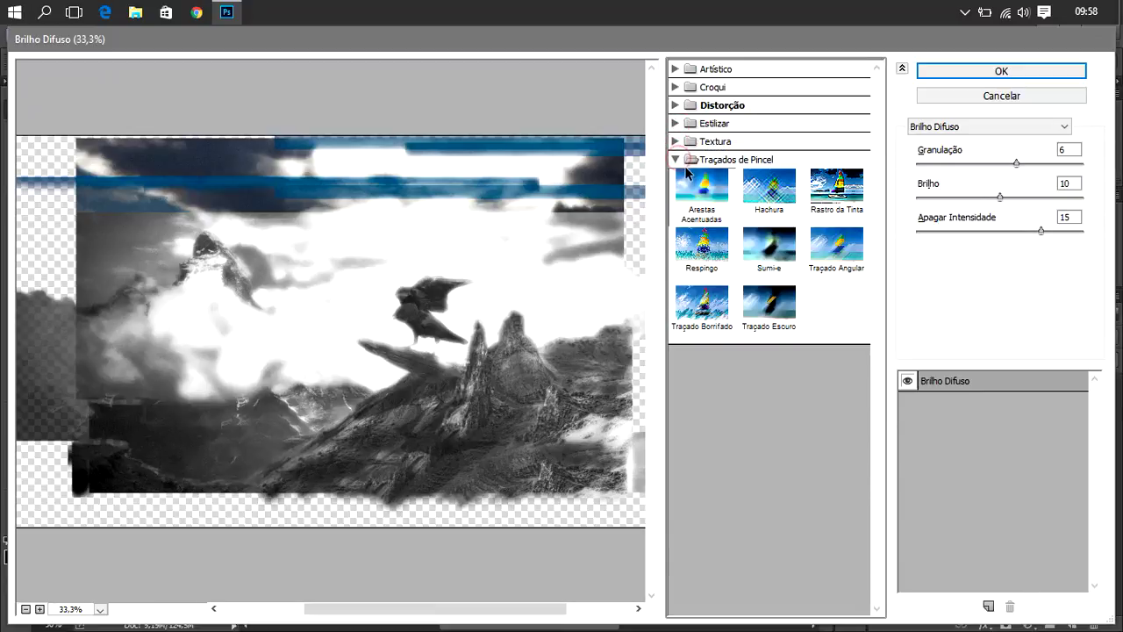
left_click(689, 176)
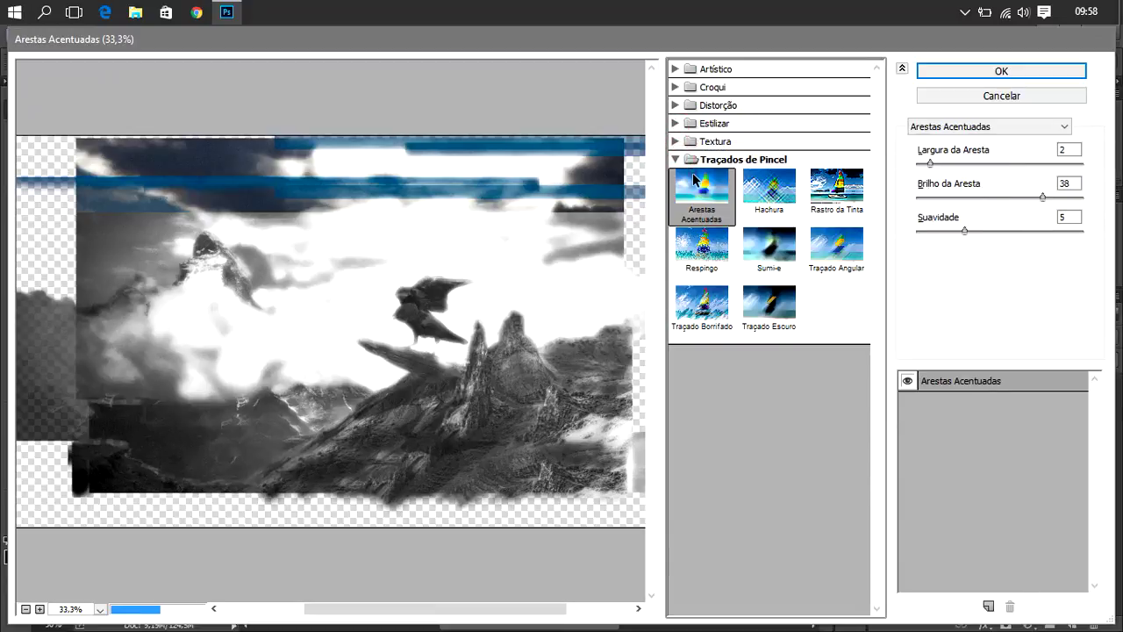
left_click(767, 245)
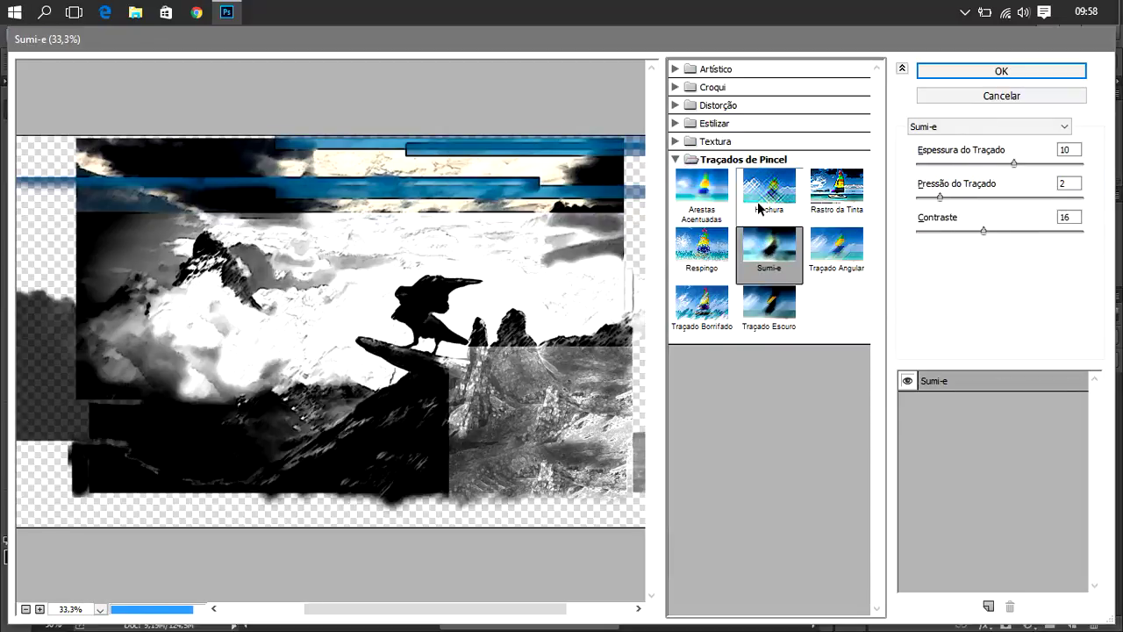
left_click(760, 208)
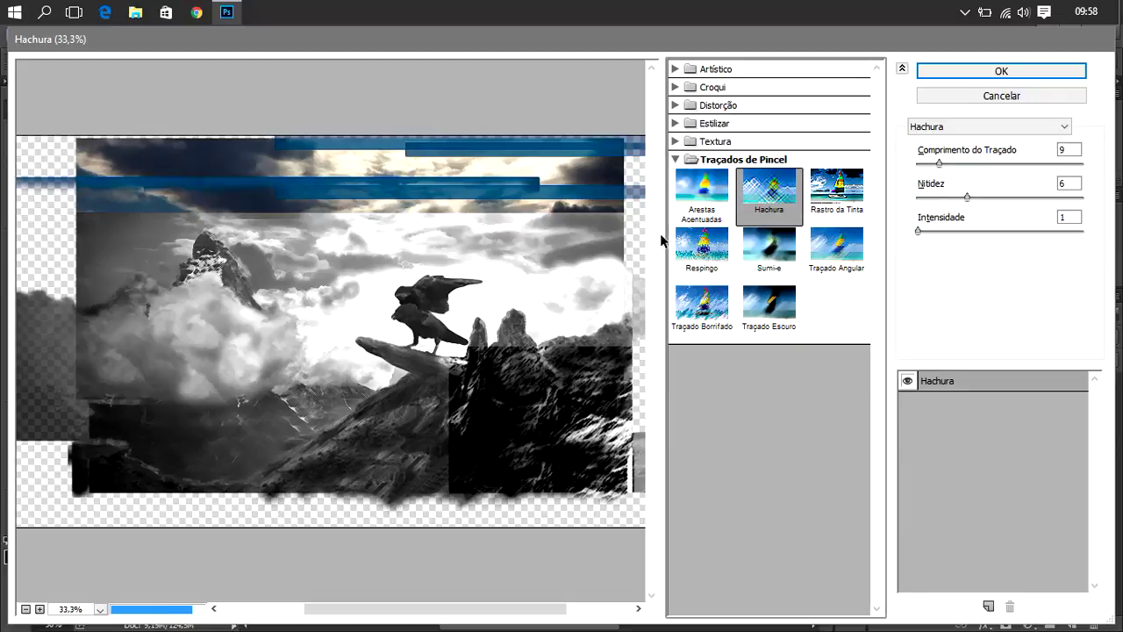
key("alt")
key("ctrl+plus")
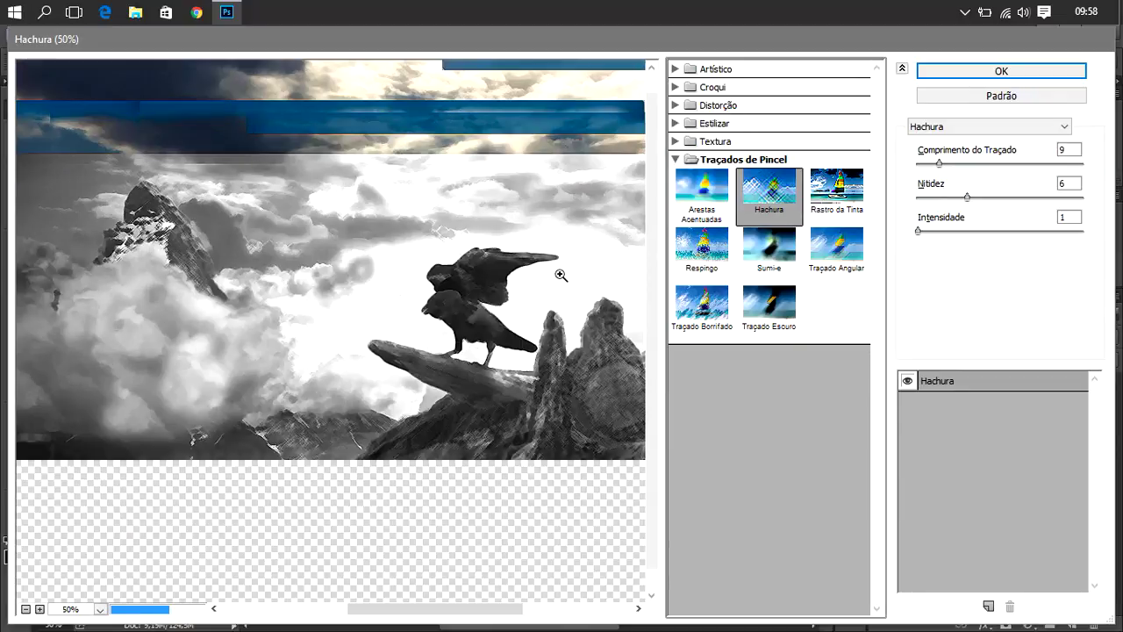
key("ctrl+plus")
key("ctrl+minus")
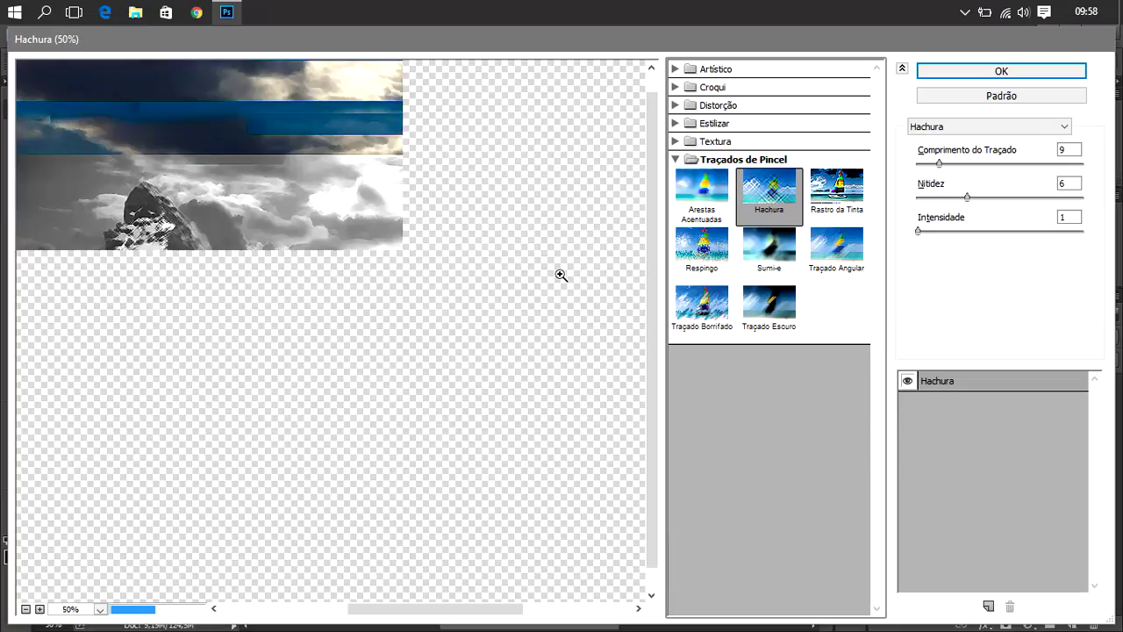
key("ctrl+minus")
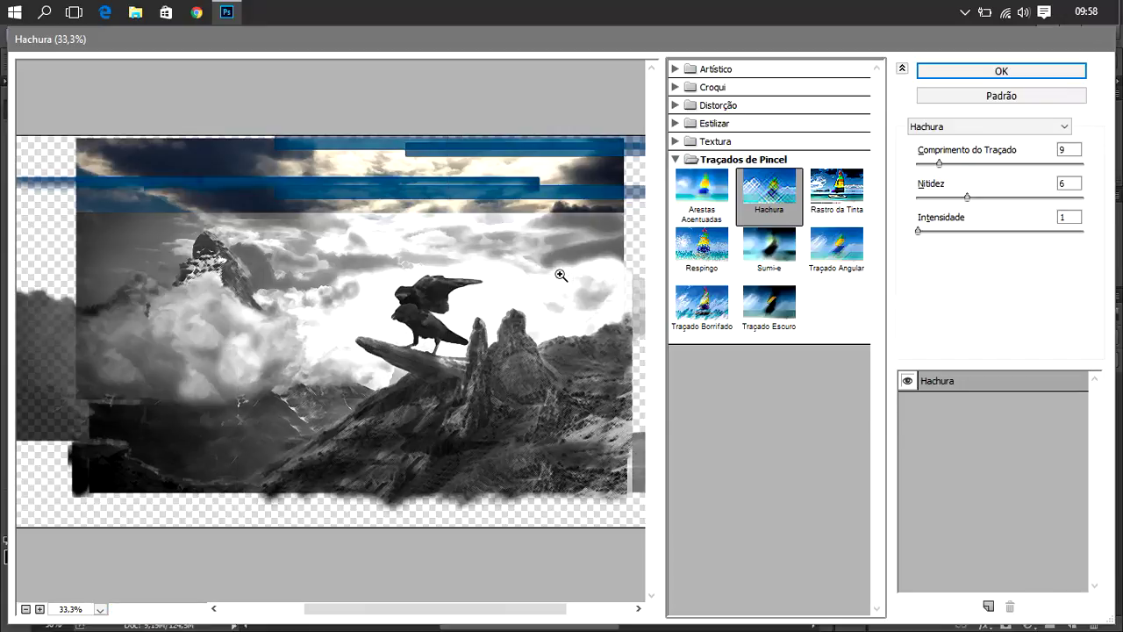
key("alt")
left_click(711, 261)
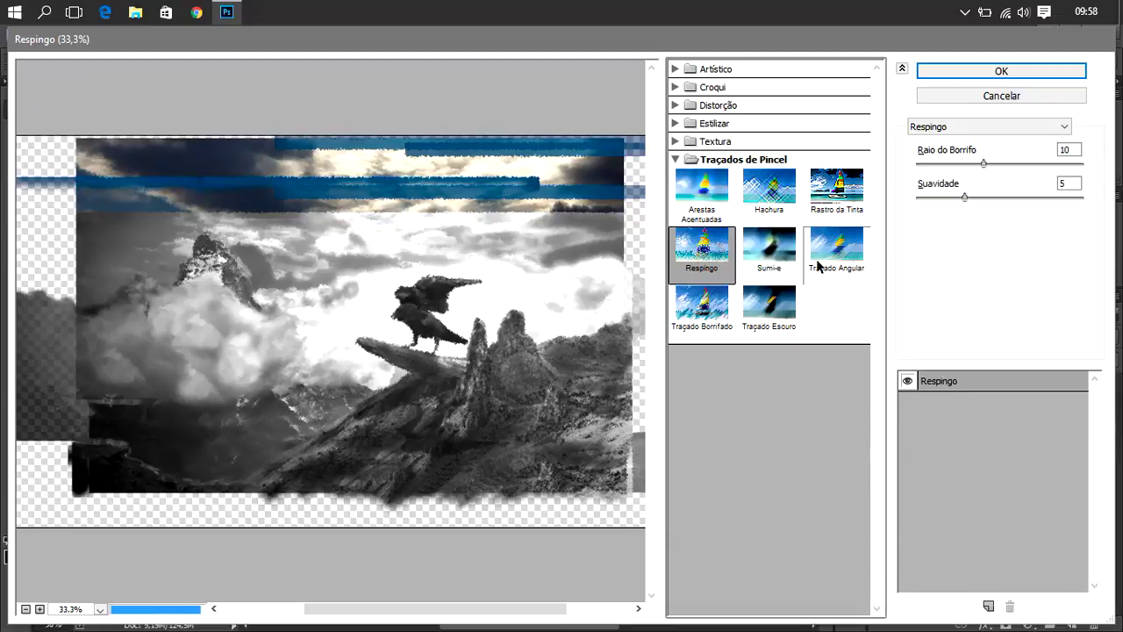
left_click(772, 304)
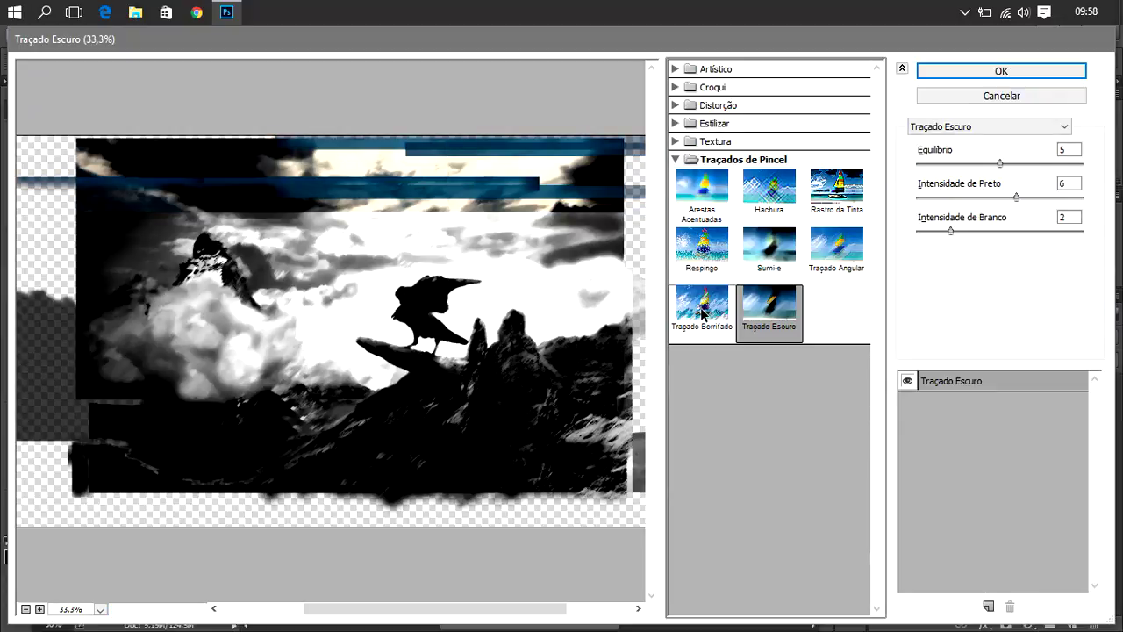
left_click(702, 313)
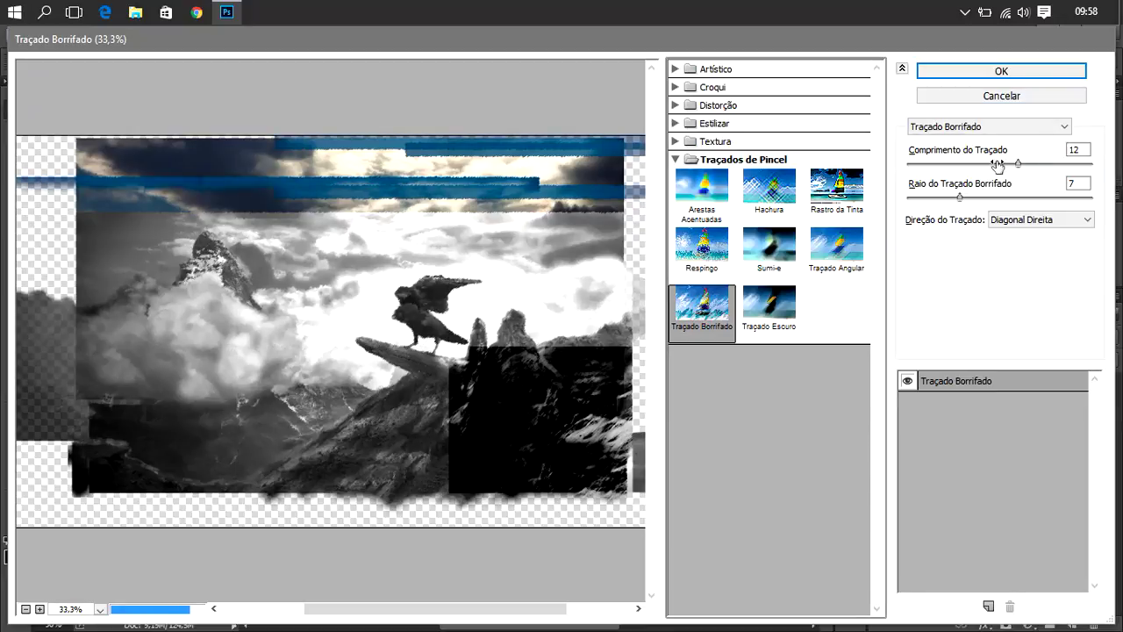
- Shorten the Traçado Borrifado strokes to length 2 with spray radius 3
left_click_drag(997, 164, 941, 168)
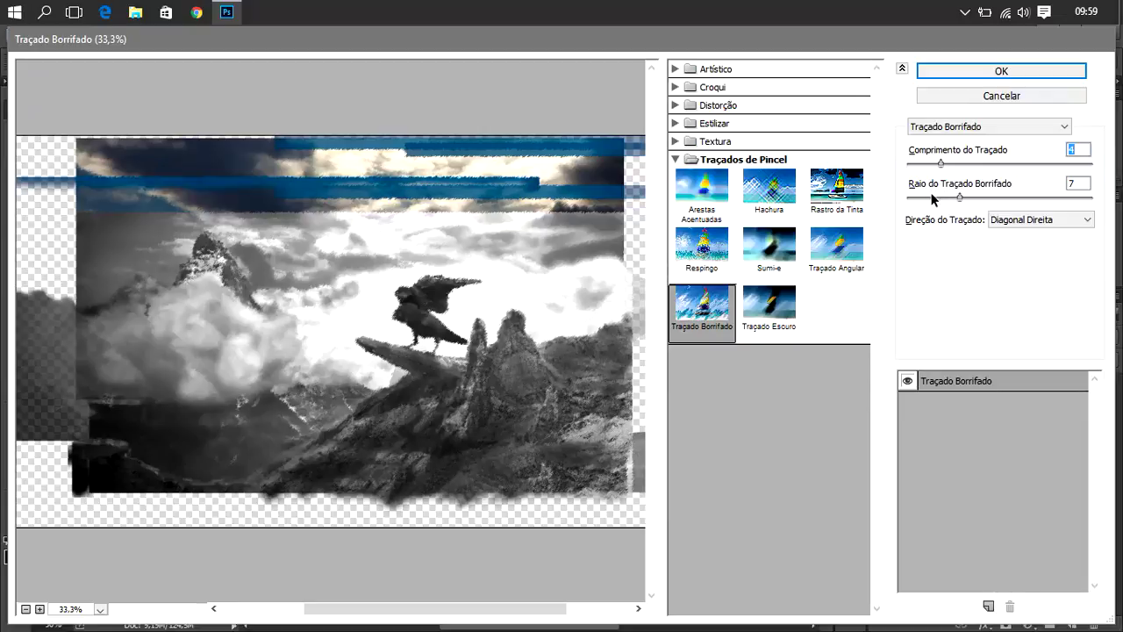
left_click_drag(933, 198, 929, 198)
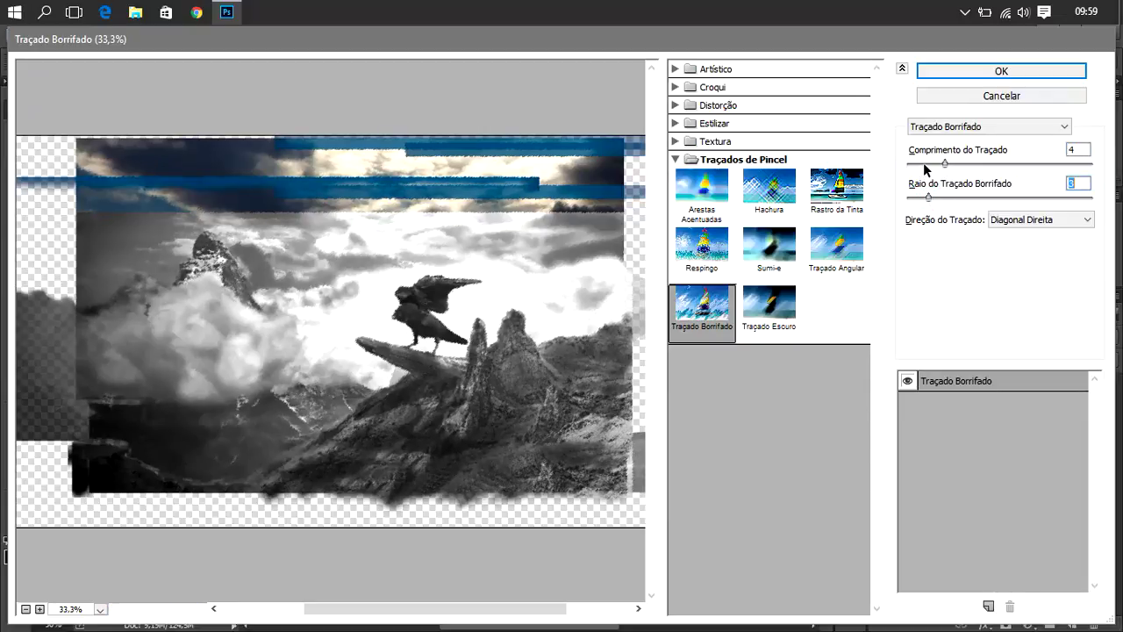
left_click(924, 164)
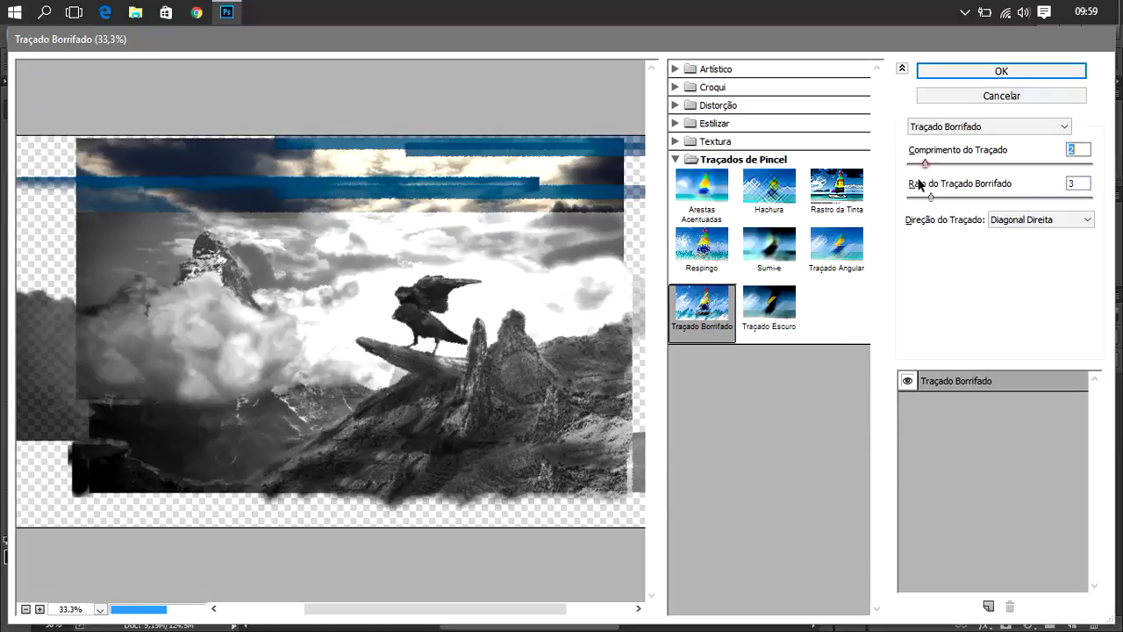
- Set Sumi-e to stroke width 14, pressure 1 and contrast 11, then try Arestas Acentuadas
left_click(762, 266)
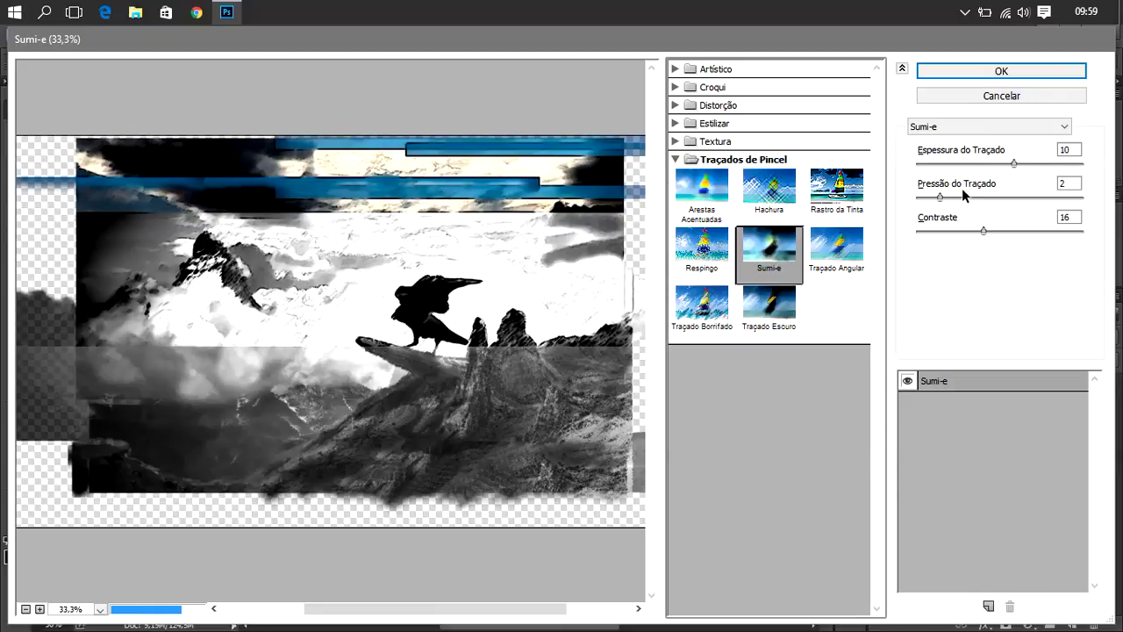
left_click(947, 164)
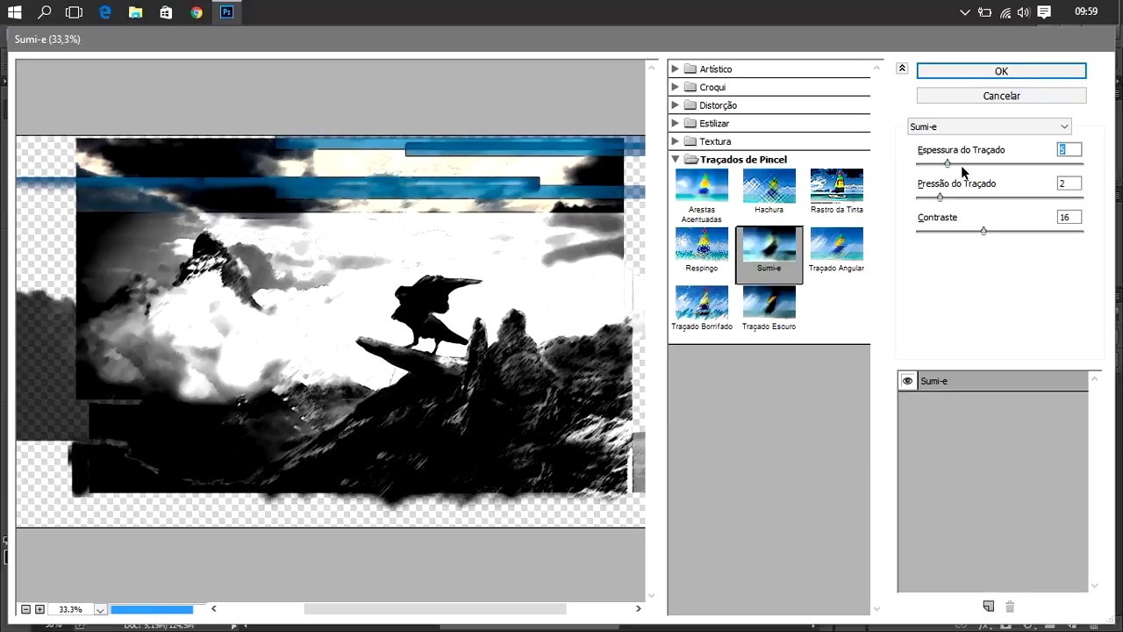
left_click_drag(1020, 164, 1046, 164)
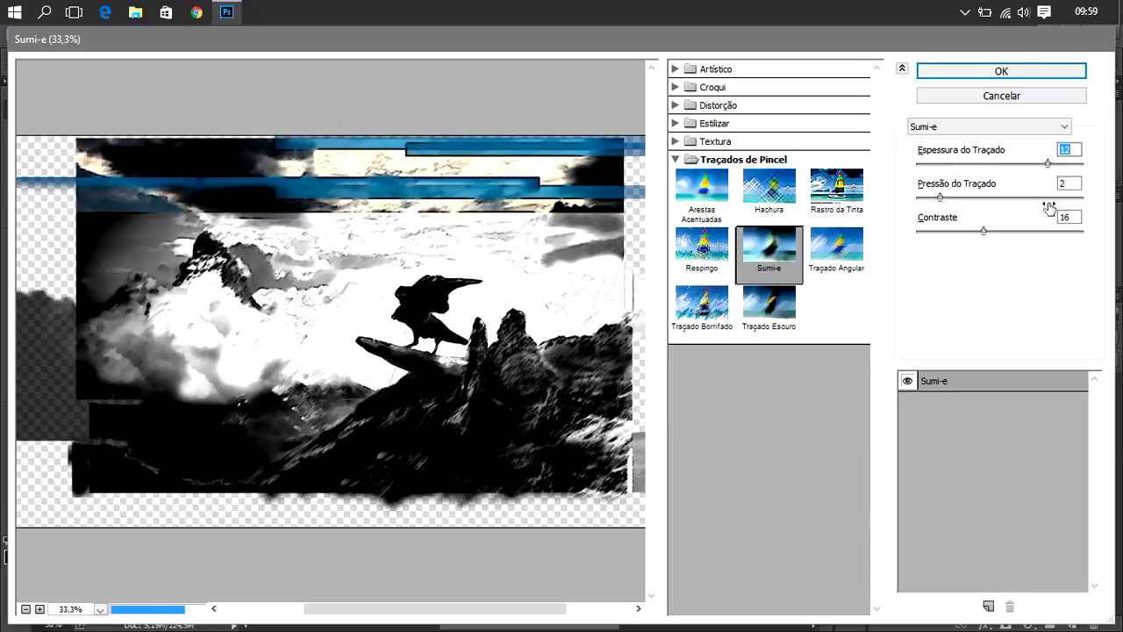
left_click(1066, 164)
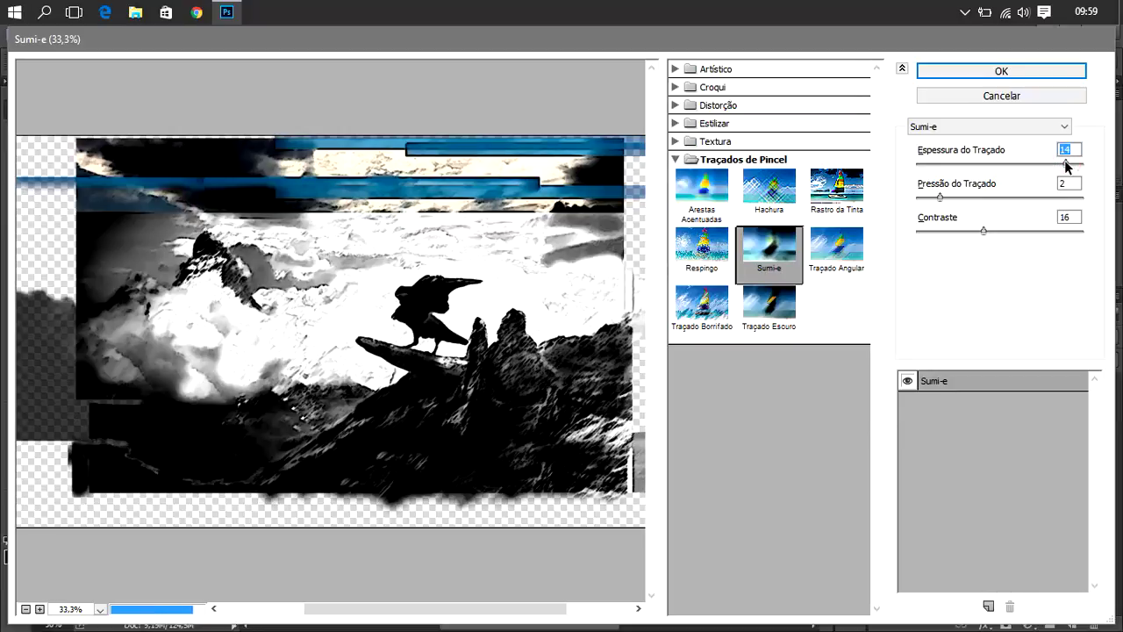
key("Tab")
key("Up")
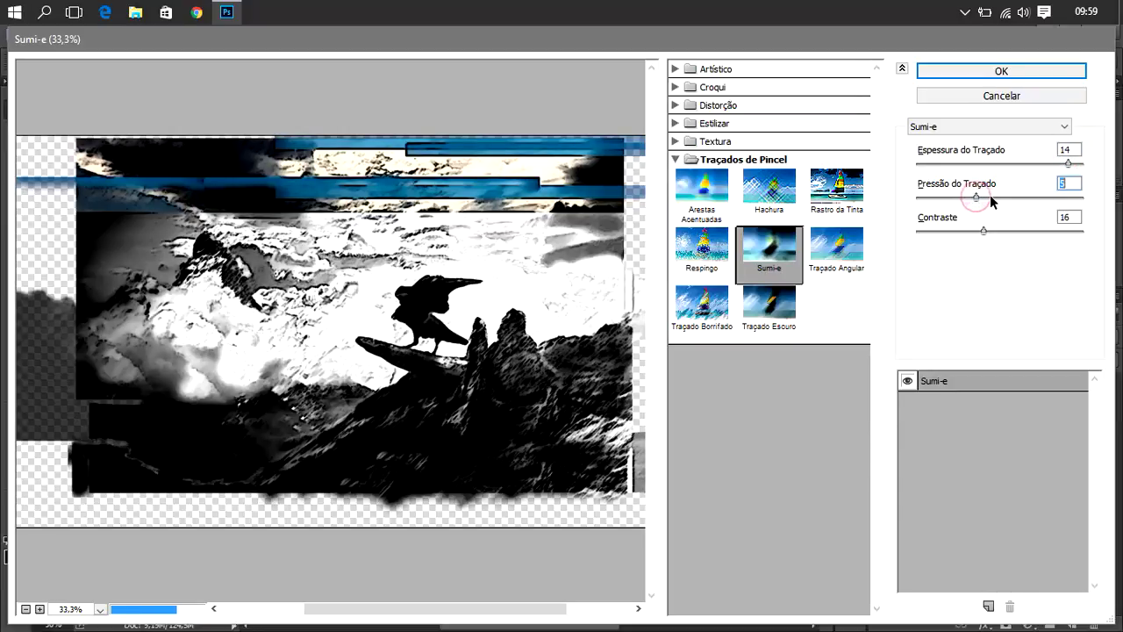
left_click_drag(946, 198, 930, 199)
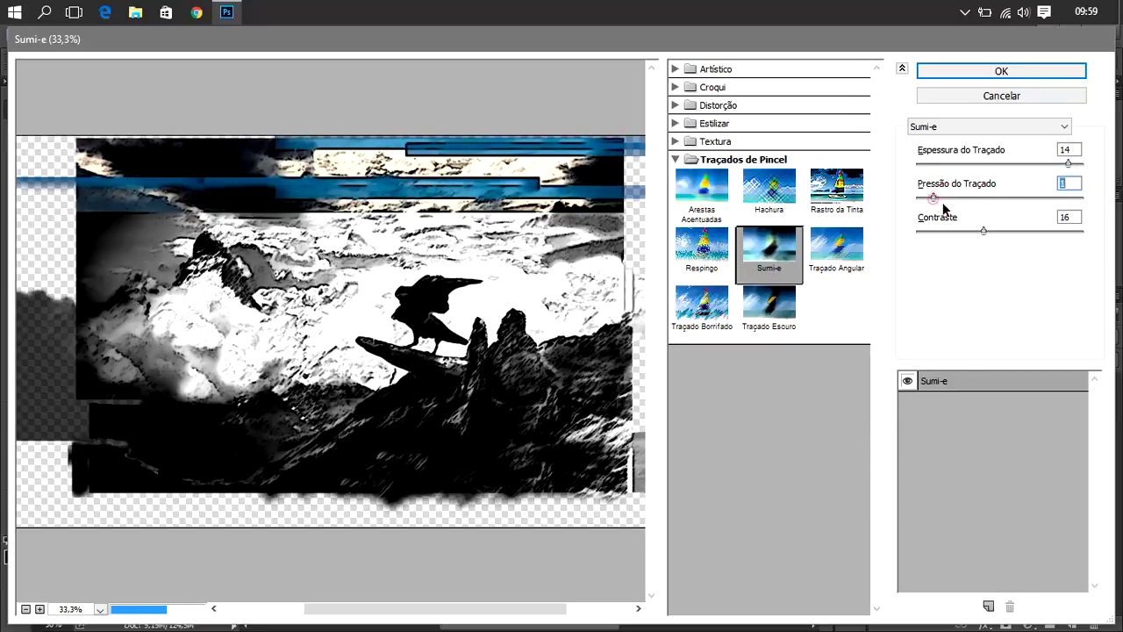
left_click(961, 231)
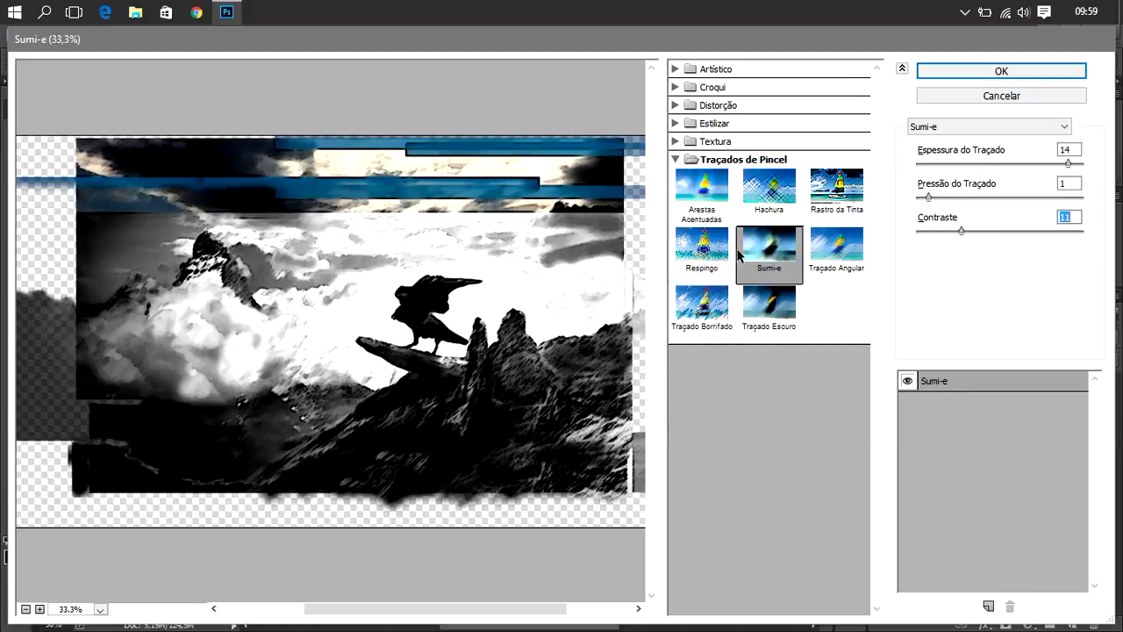
left_click(713, 207)
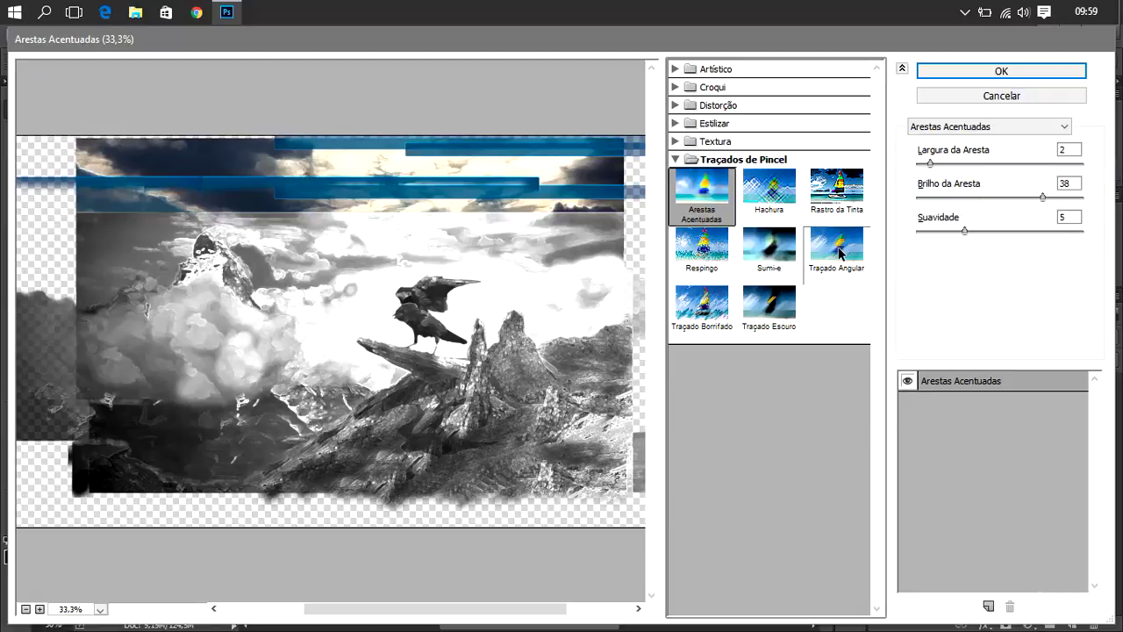
- Set Accented Edges to Width 1 and Brightness 17, and lower the Smoothness
left_click(981, 163)
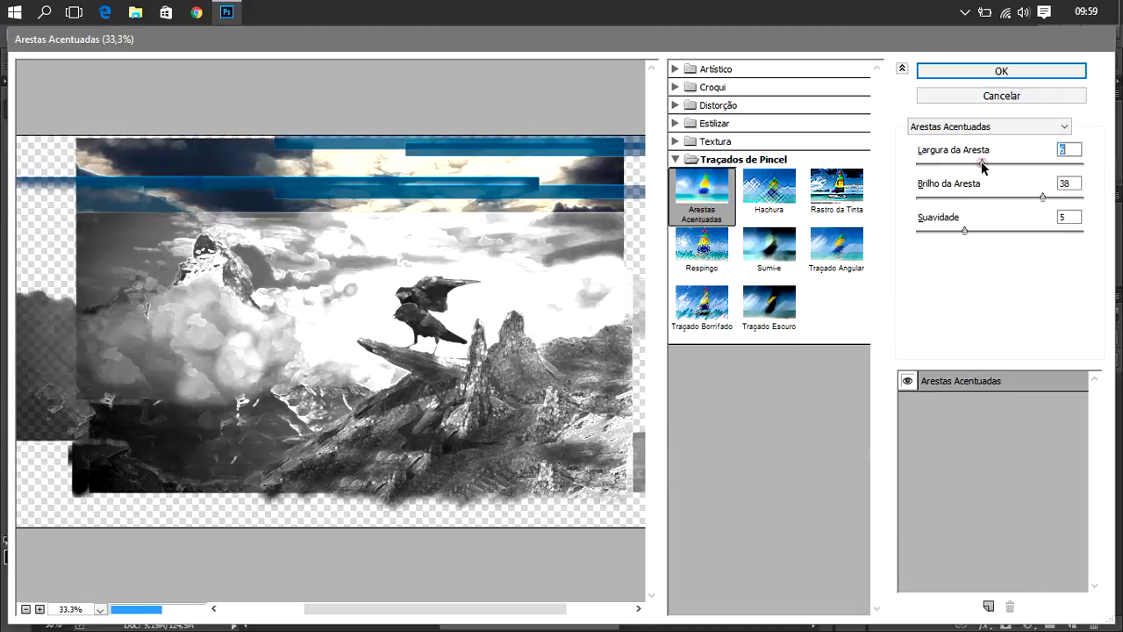
left_click(923, 165)
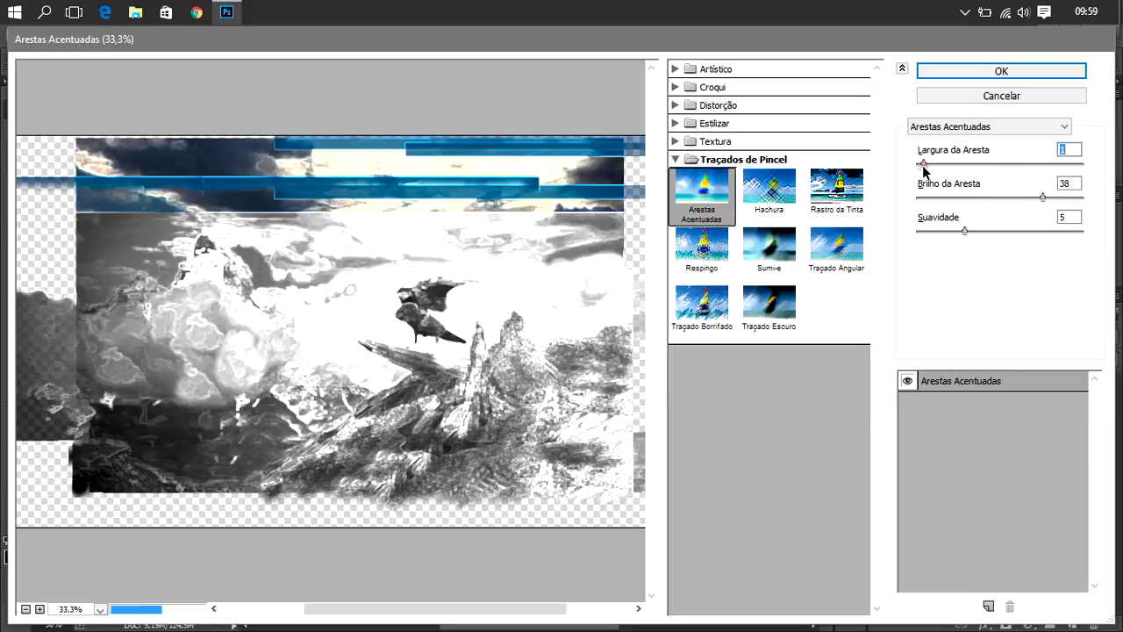
left_click(974, 199)
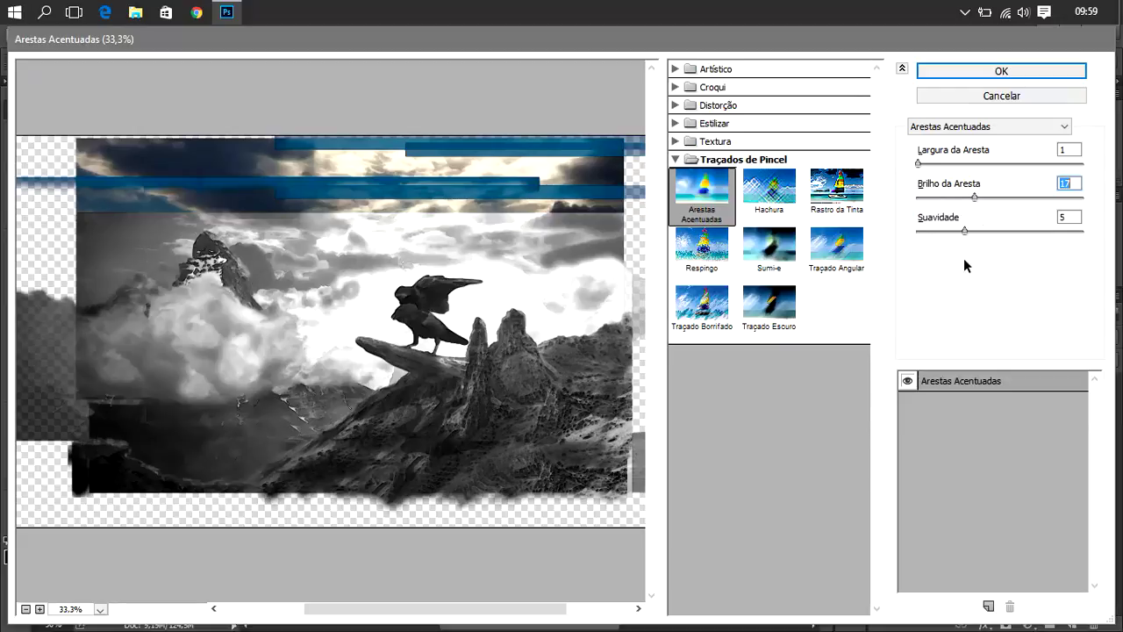
left_click(945, 232)
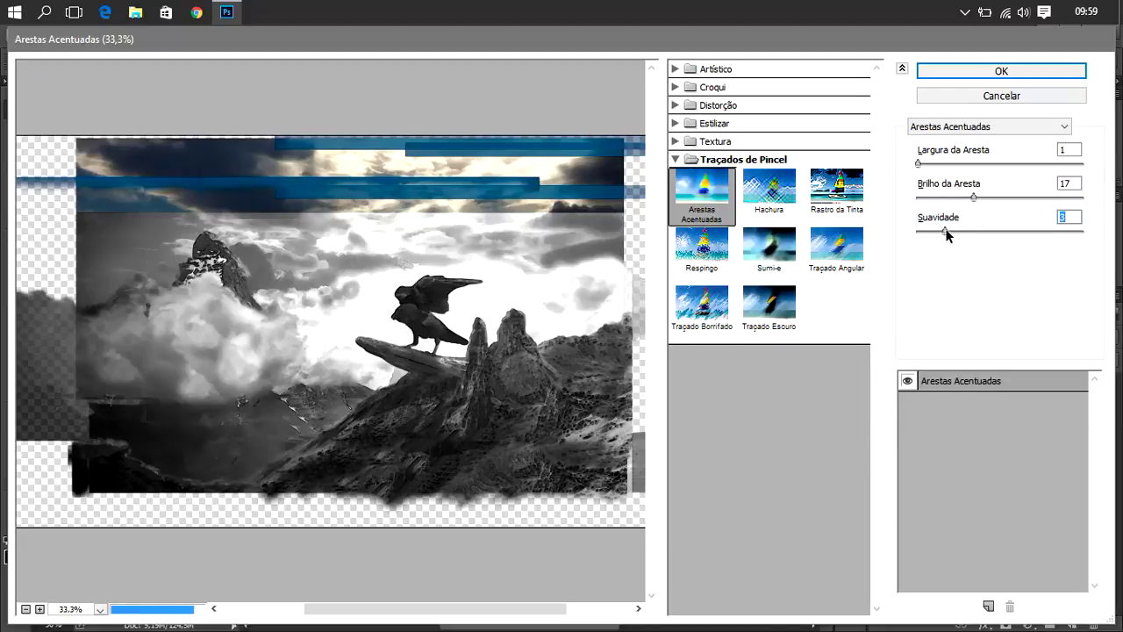
- Zoom the preview to 50%, settle Smoothness at 5, then switch to the Hachura (Crosshatch) effect
key("alt")
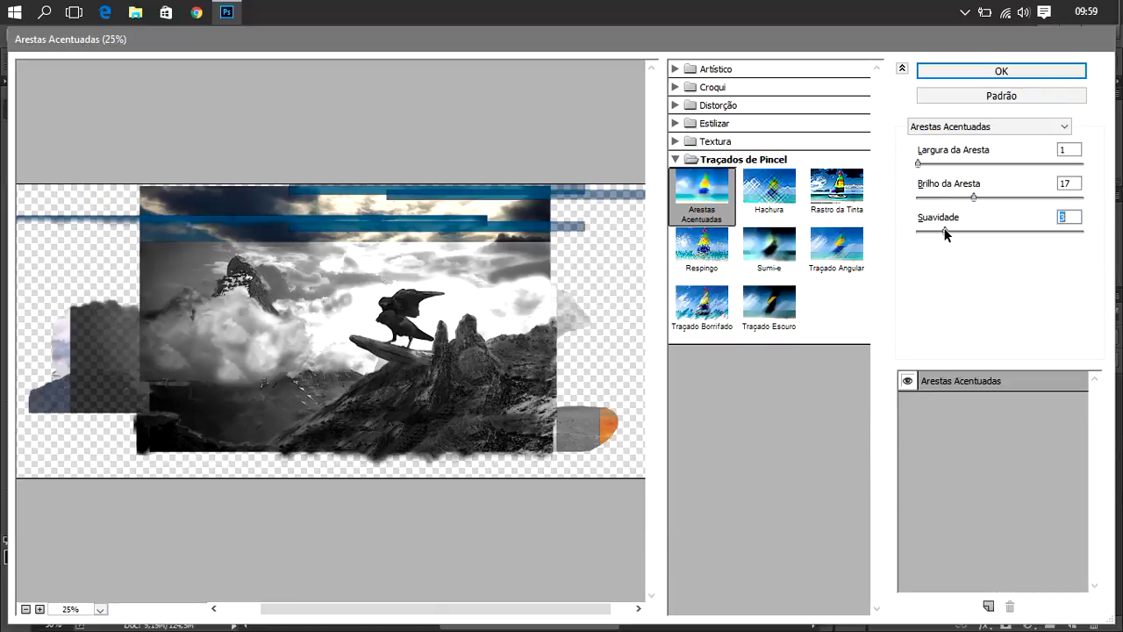
key("ctrl+plus")
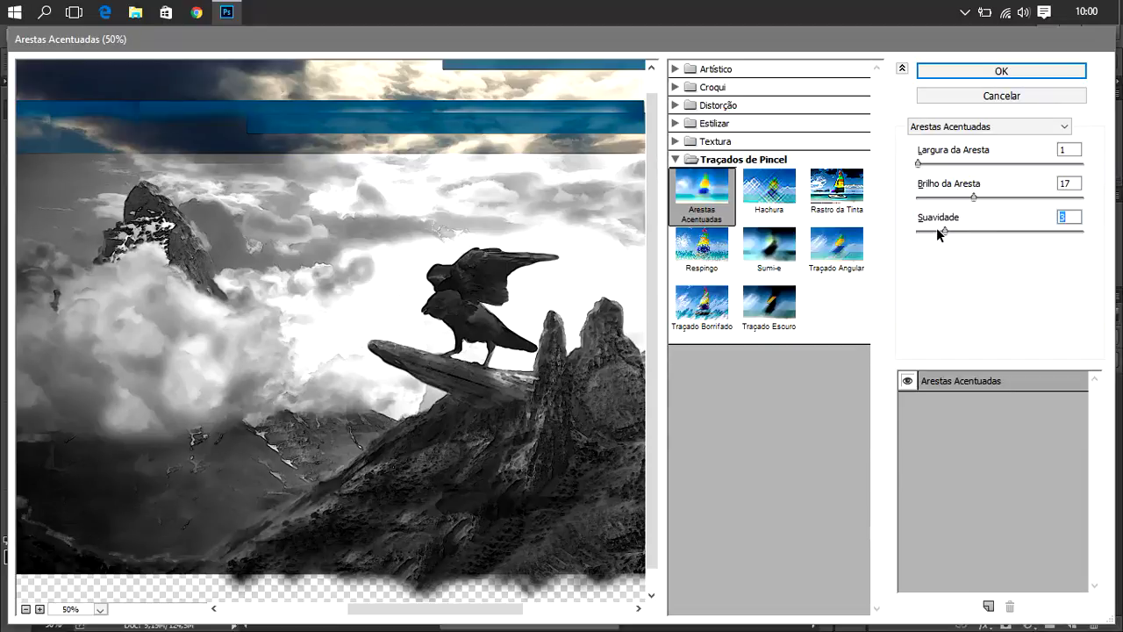
left_click(935, 230)
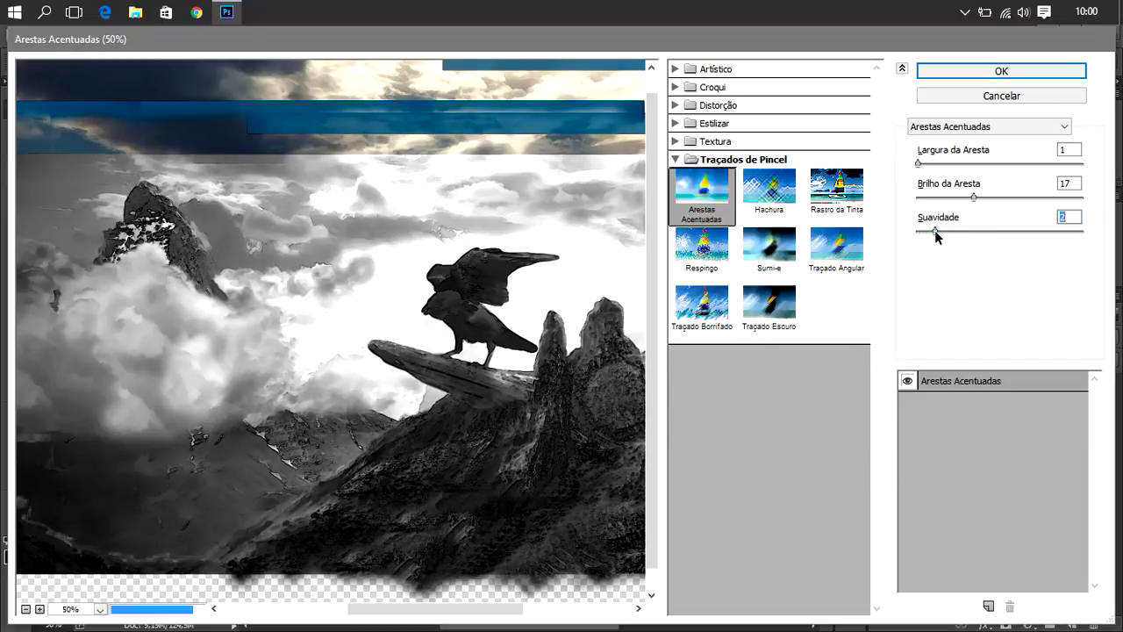
left_click_drag(935, 230, 958, 231)
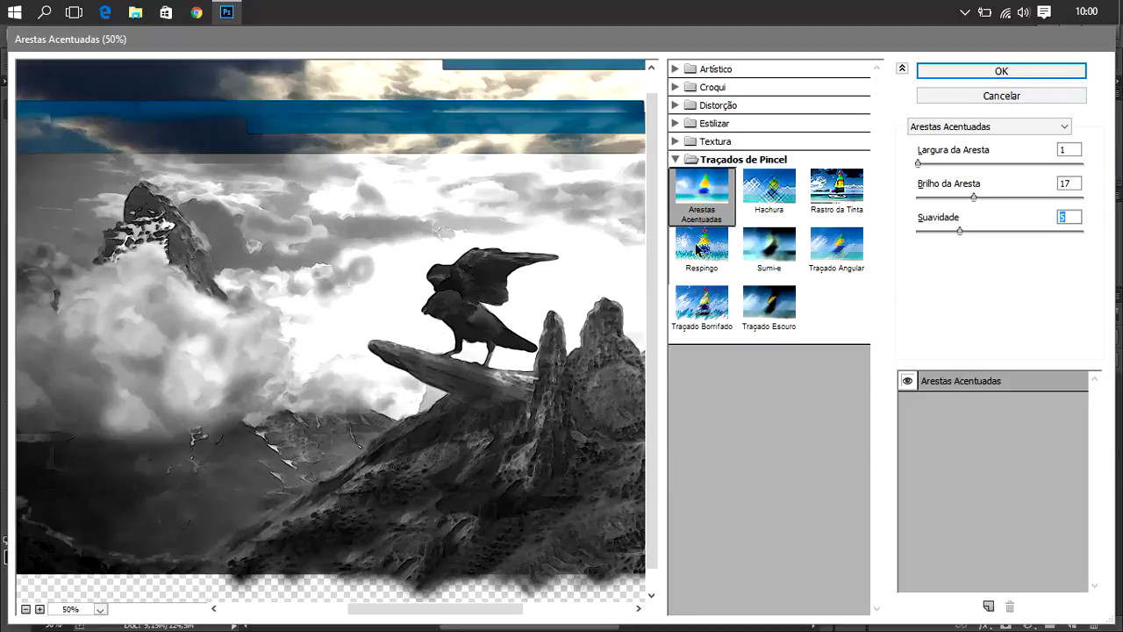
left_click(756, 197)
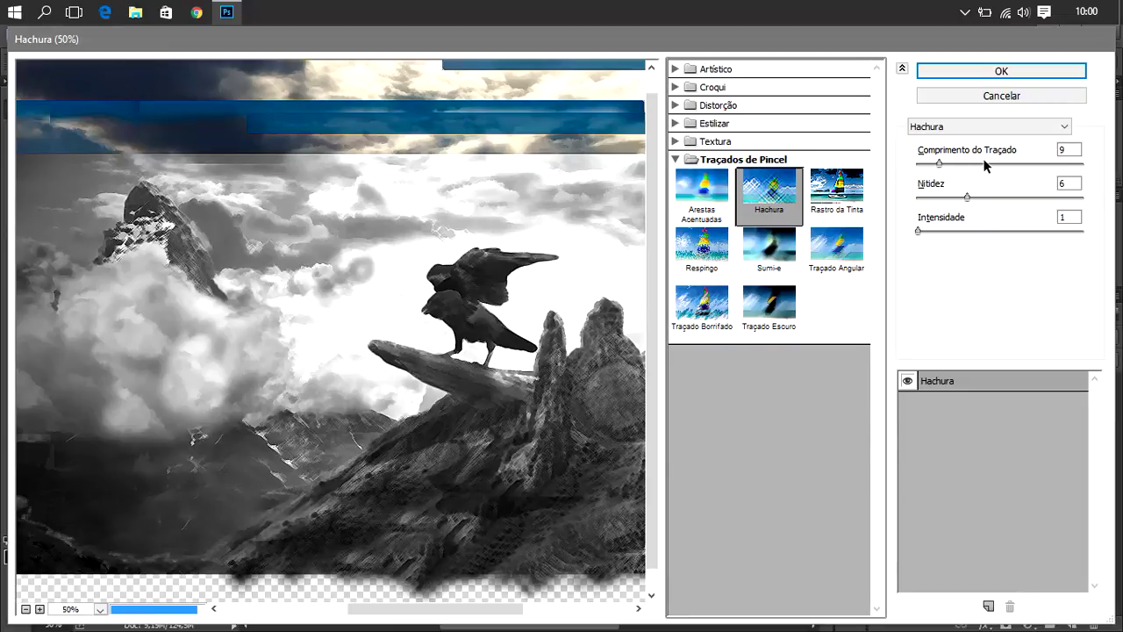
- Set the Hachura Stroke Length to 3 and Sharpness to 1
left_click(1040, 163)
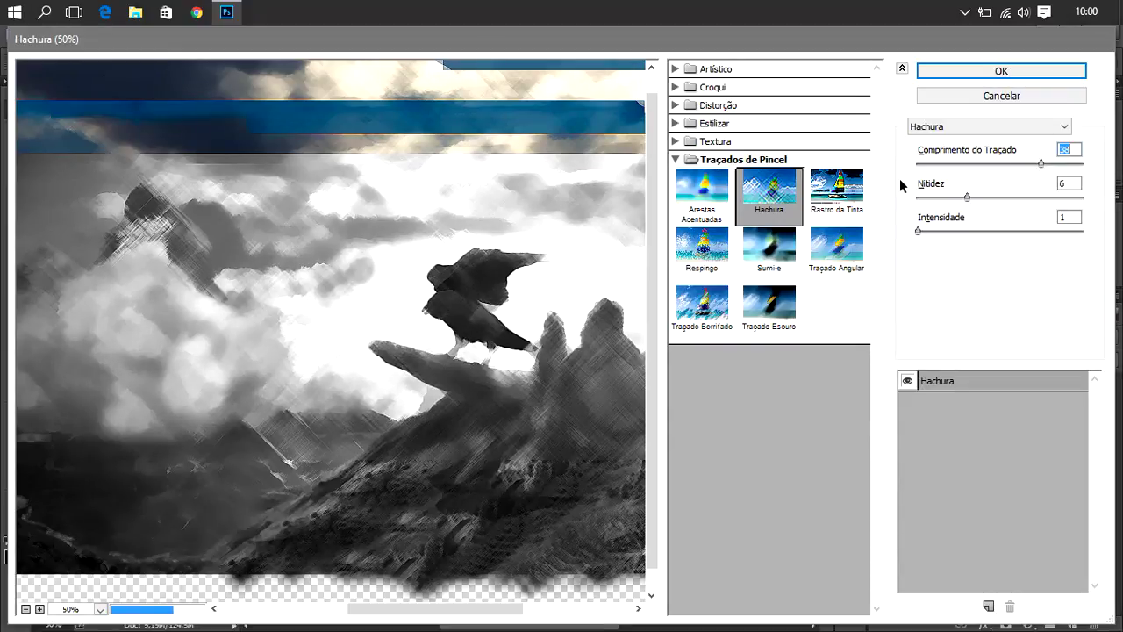
left_click(919, 165)
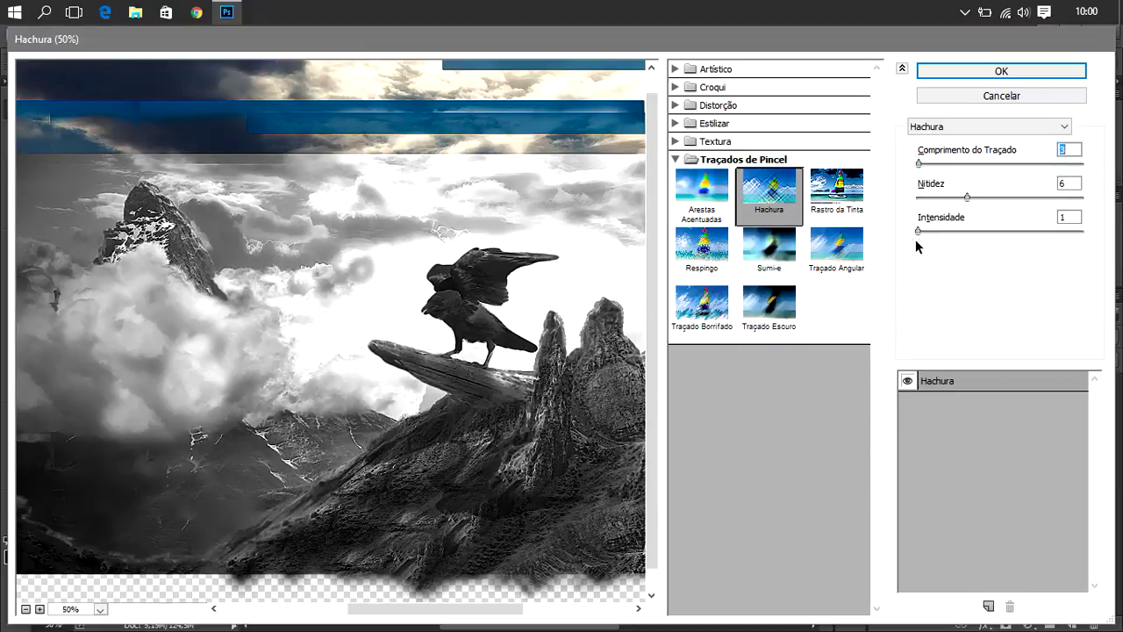
left_click(935, 197)
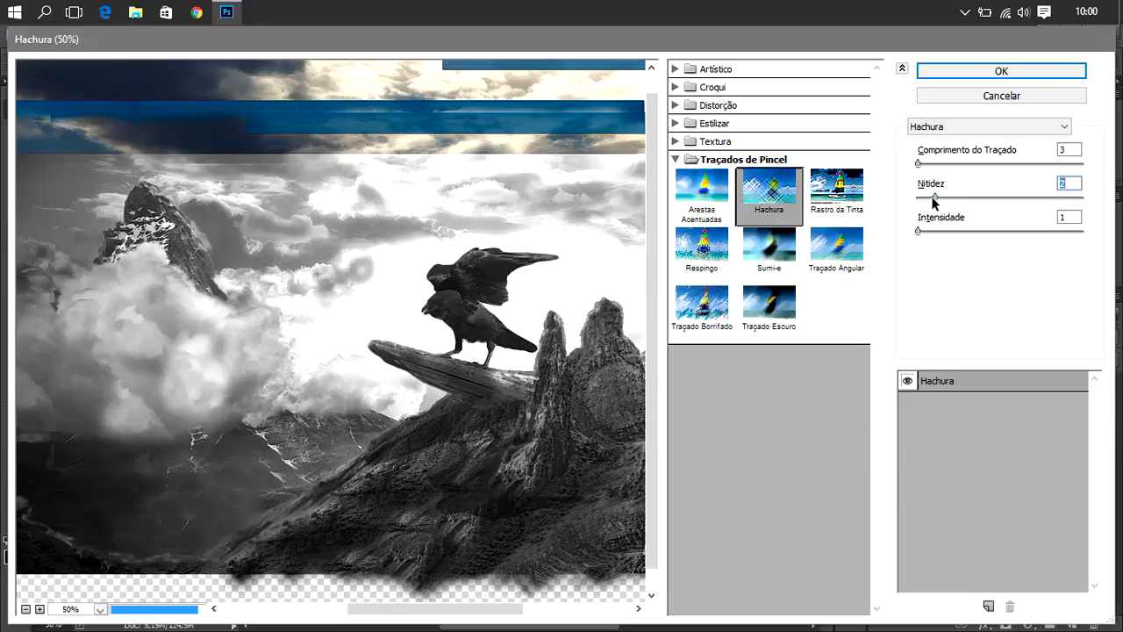
left_click(929, 197)
left_click_drag(930, 198, 946, 197)
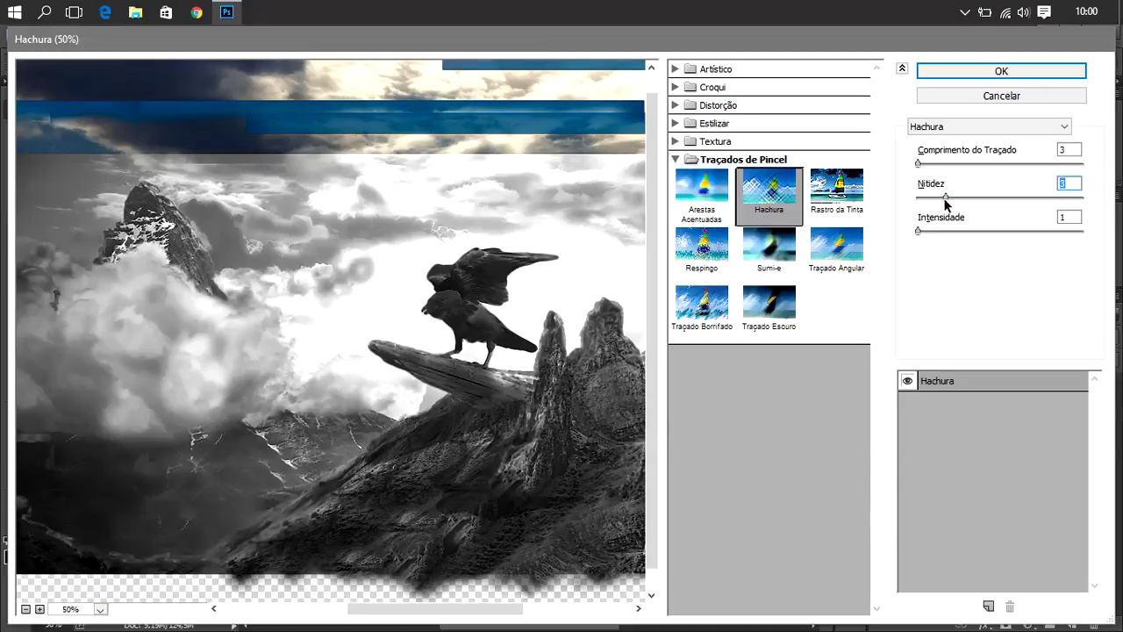
left_click(1013, 201)
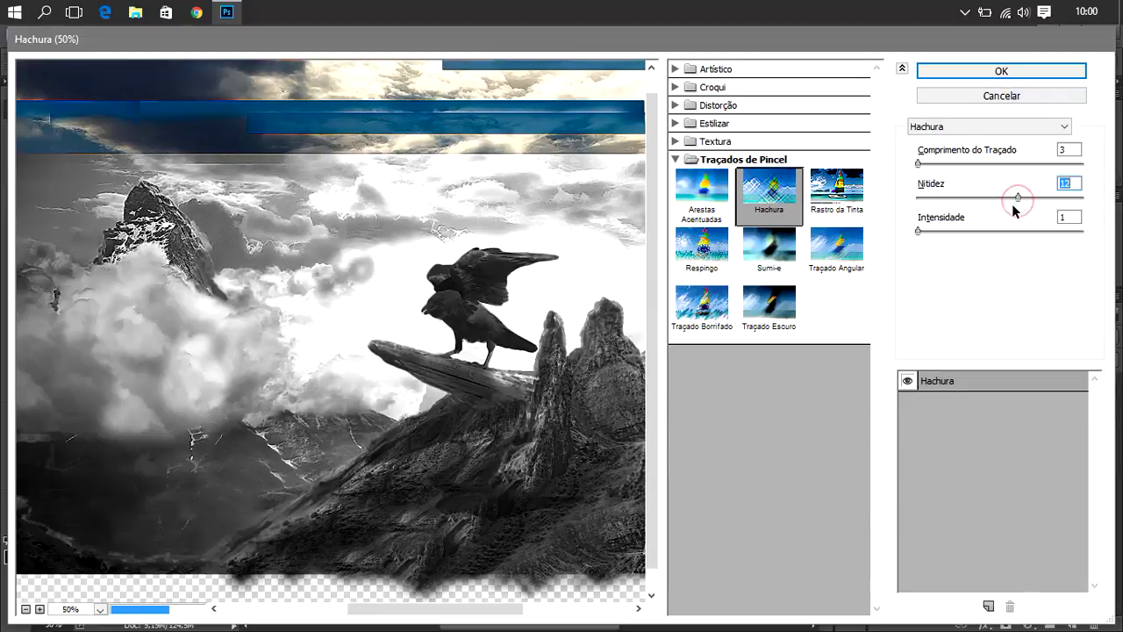
left_click(928, 197)
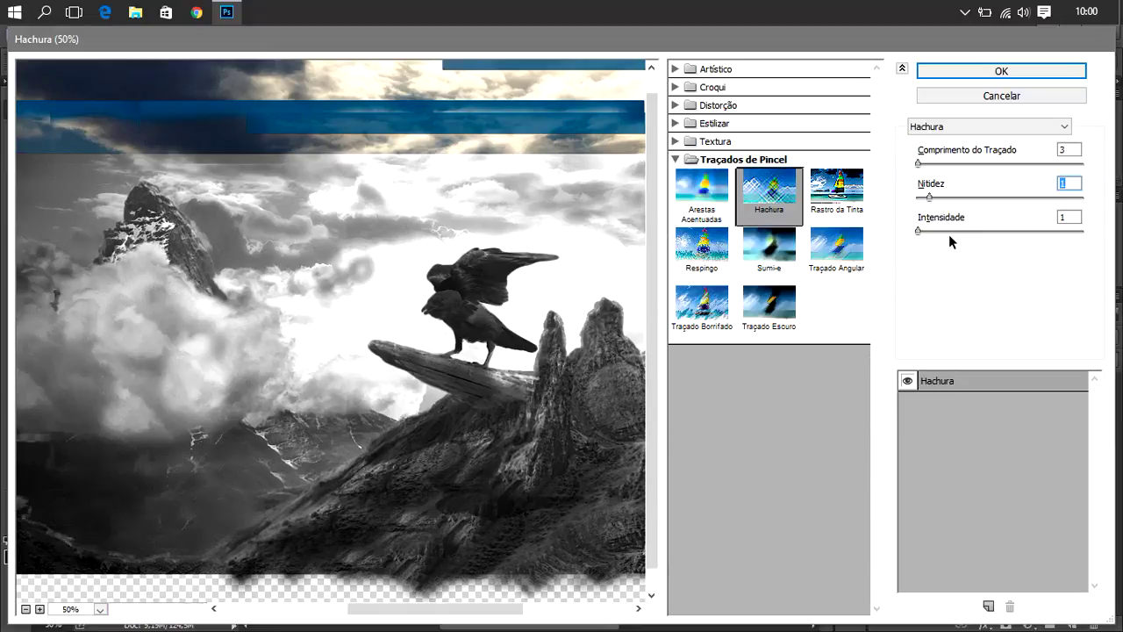
- Raise the Hachura Strength slightly and apply the filter to Agrupar 1 copiar
left_click(940, 231)
left_click_drag(946, 230, 956, 230)
left_click(1009, 77)
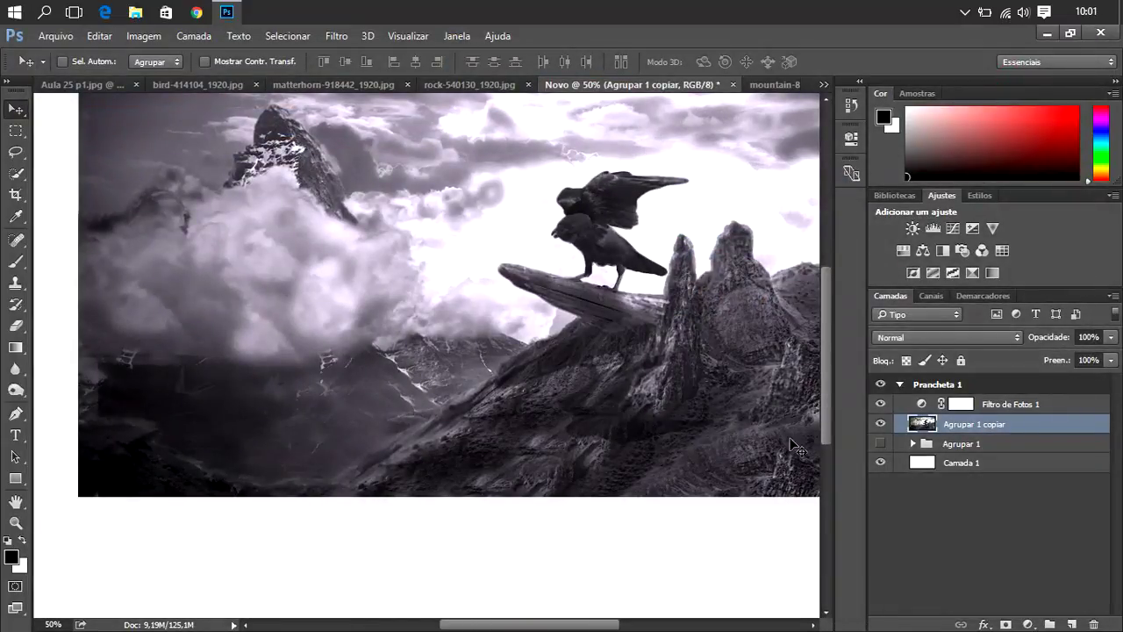
left_click(881, 405)
left_click(881, 405)
scroll(831, 378, "up", 2)
scroll(832, 336, "up", 3)
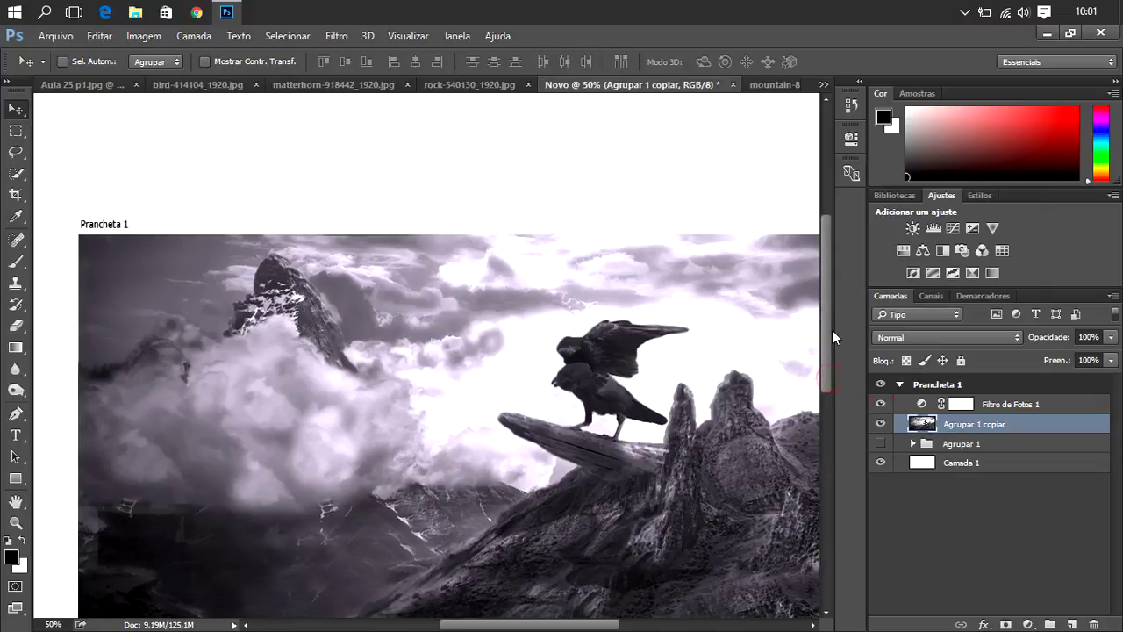
scroll(831, 330, "down", 1)
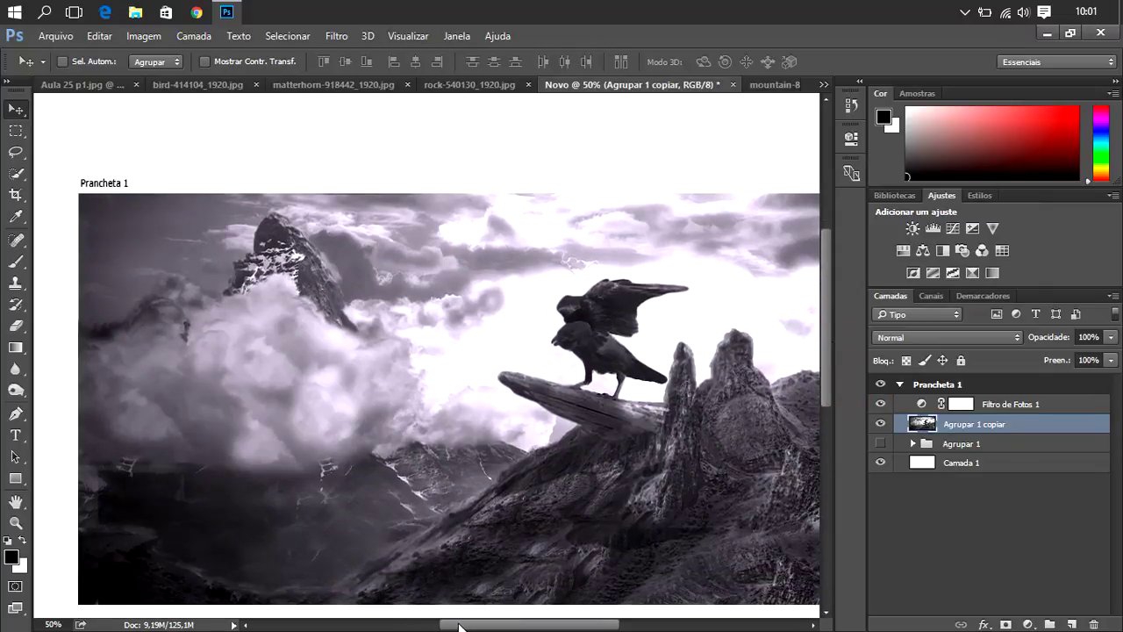
mouse_move(461, 625)
left_mouse_down()
mouse_move(497, 626)
mouse_move(479, 627)
left_mouse_up()
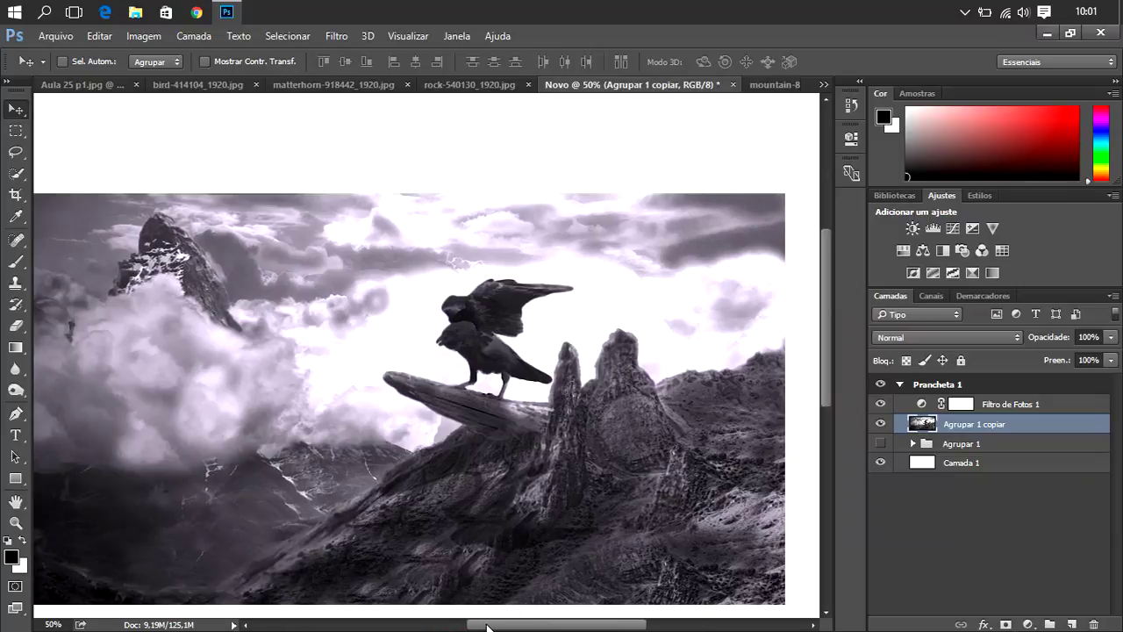